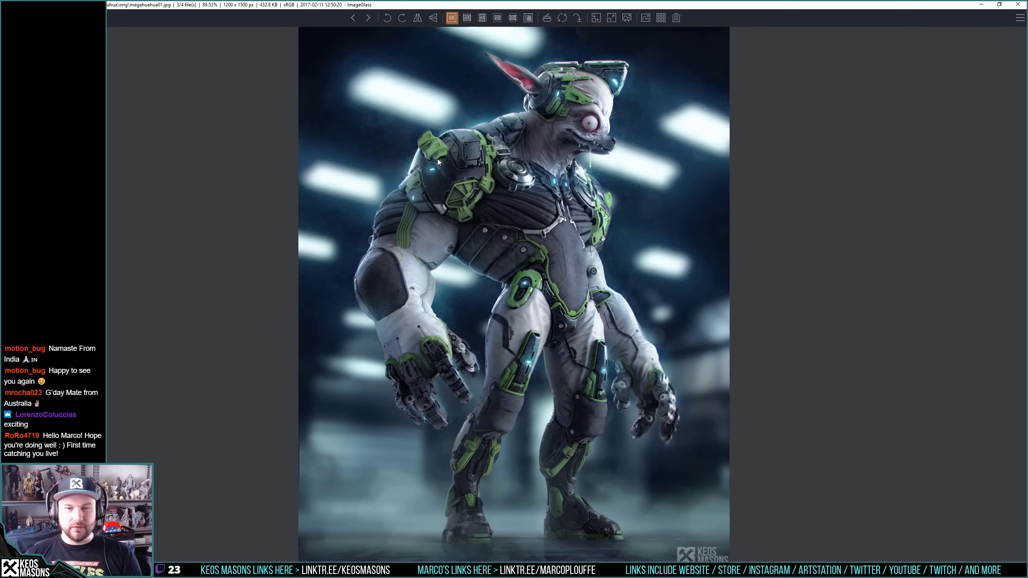
- Compare the megahuahua01.jpg character image with the Megagato_V.mp4 turntable video, alternating between the two windows
left_click_drag(518, 4, 367, 12)
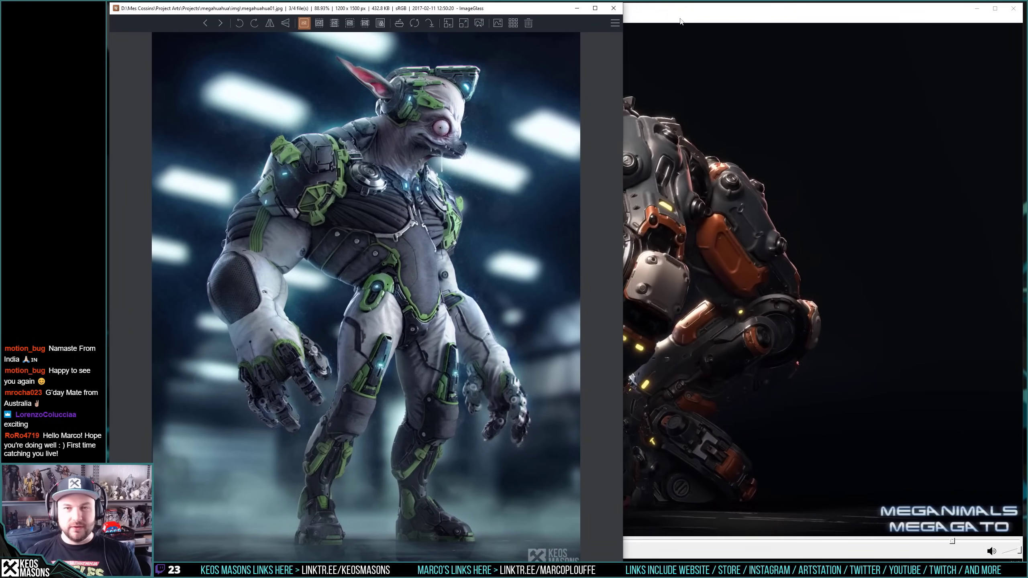
double_click(641, 13)
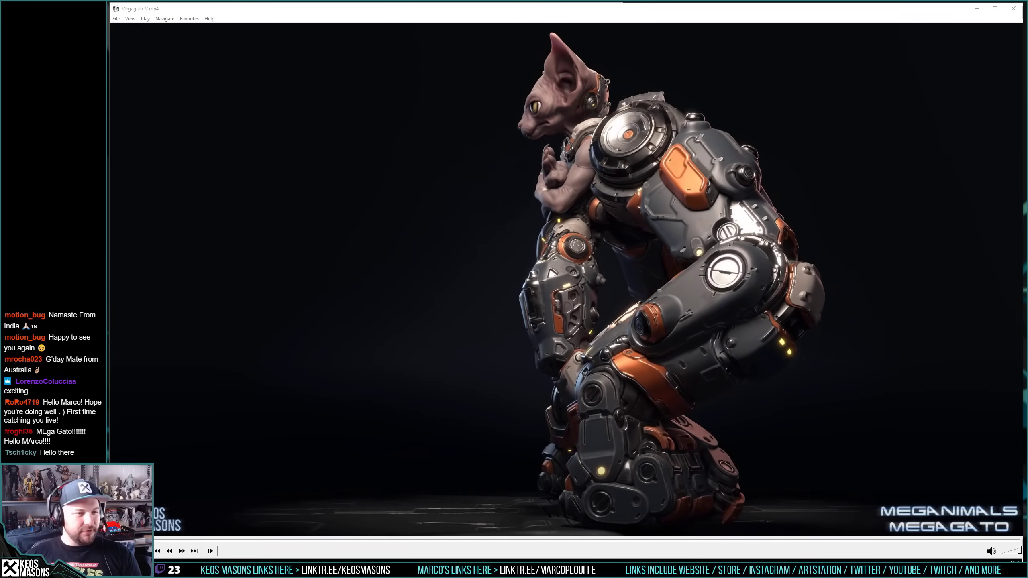
key("alt+Tab")
key("alt+Tab")
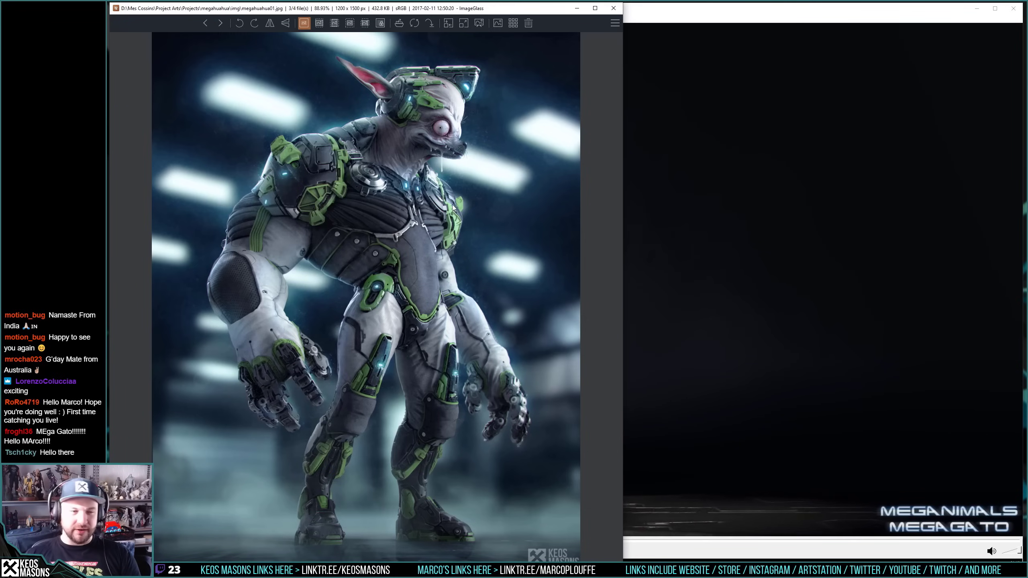
left_click(643, 12)
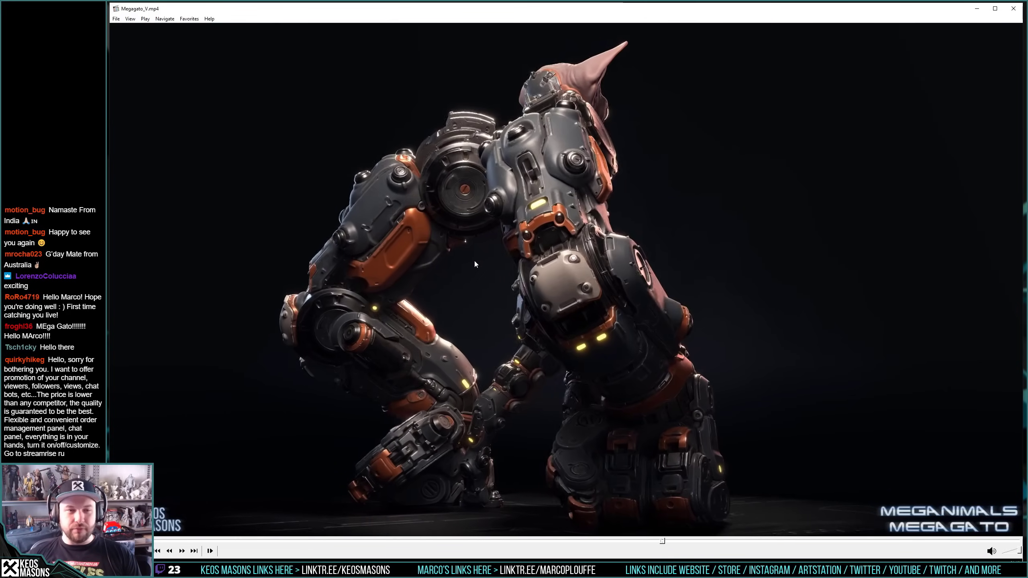
key("alt+Tab")
left_click(424, 254)
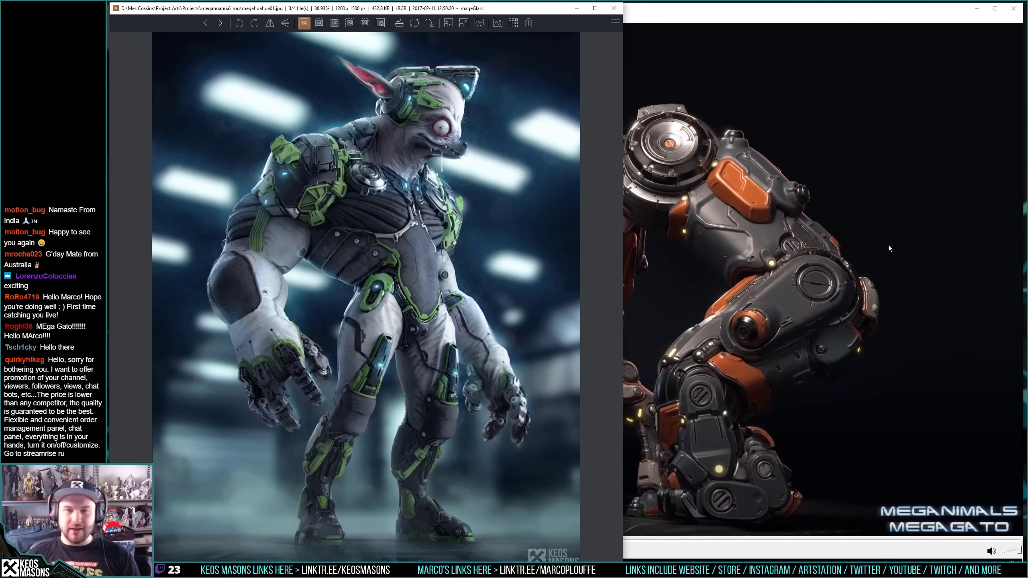
left_click(755, 13)
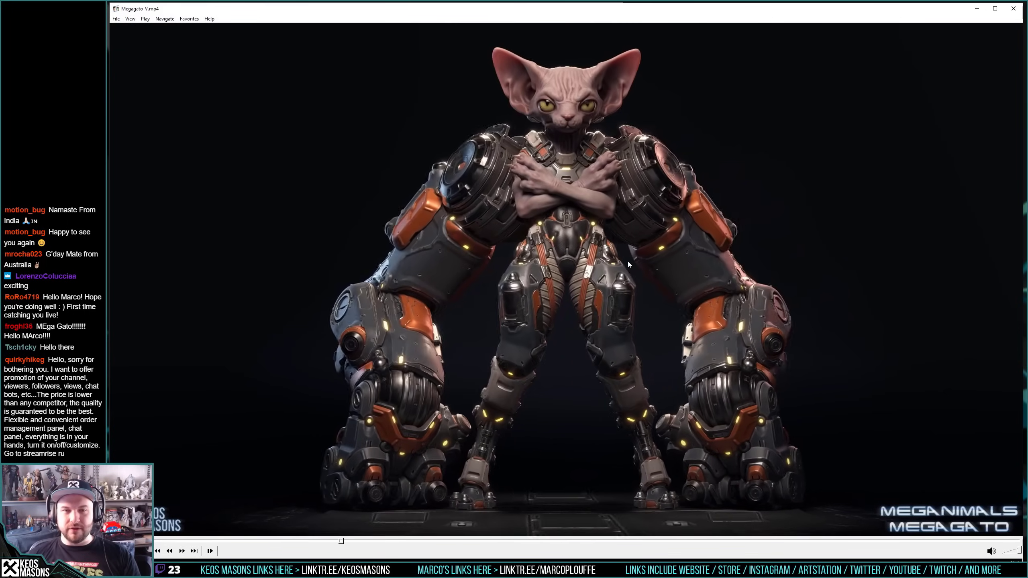
key("alt+Tab")
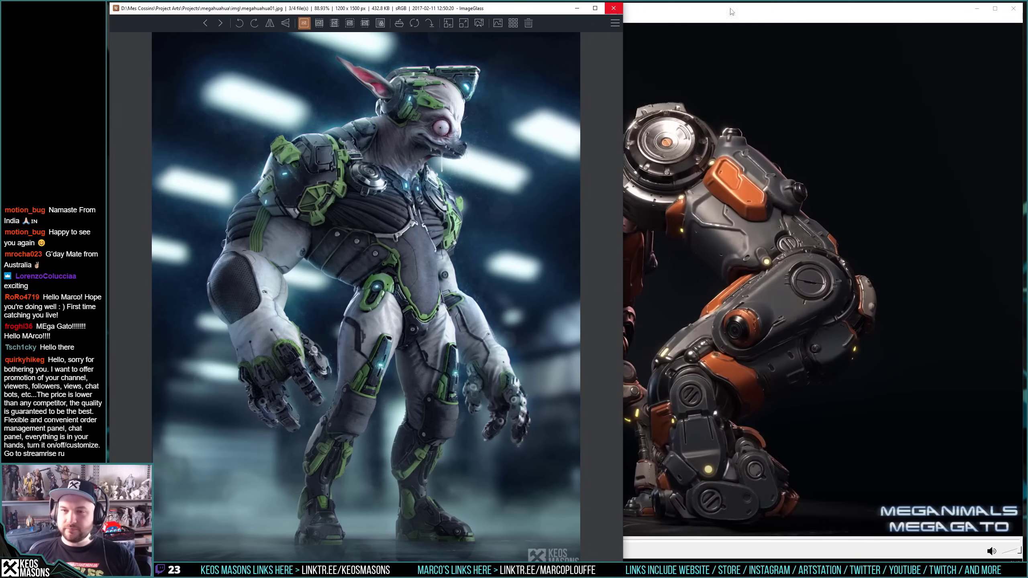
- Close the Megagato video, the megahuahua01.jpg image and the megagato render folder
left_click(614, 9)
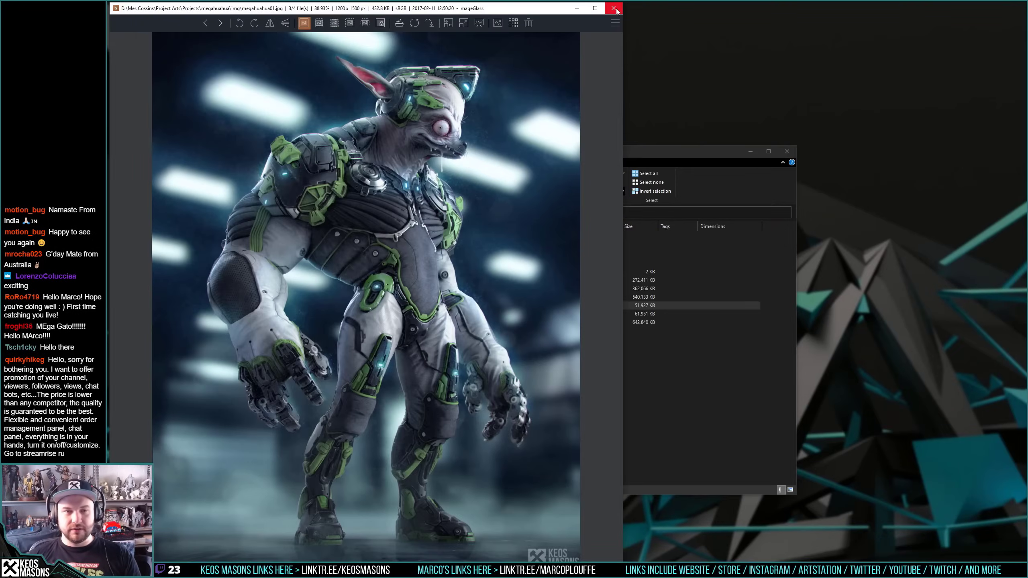
left_click(614, 9)
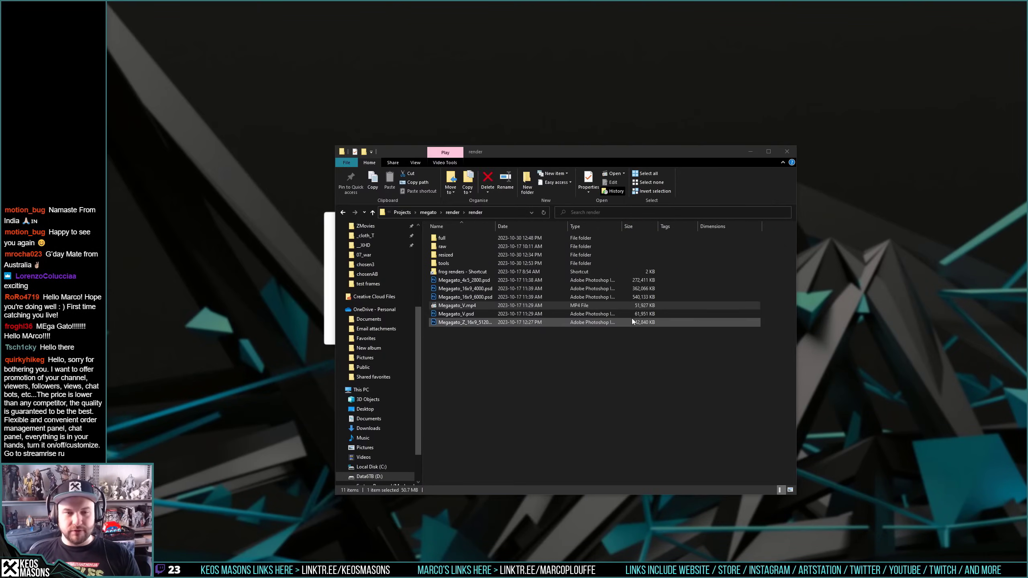
left_click(786, 152)
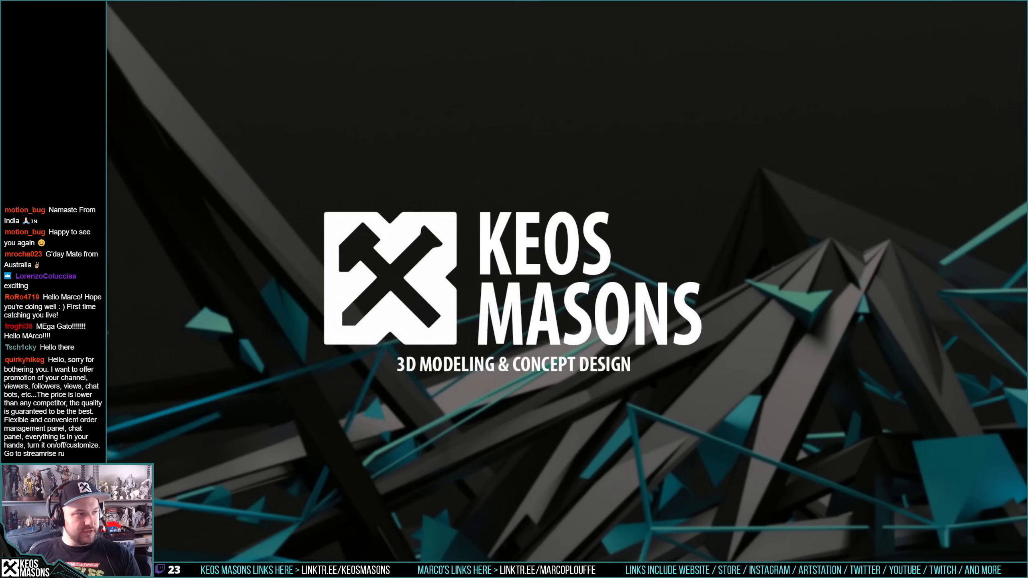
- Bring the second File Explorer window into view, return to the megahuahua project folder and select its renders new folder
left_click_drag(107, 104, 430, 103)
key("alt+Left")
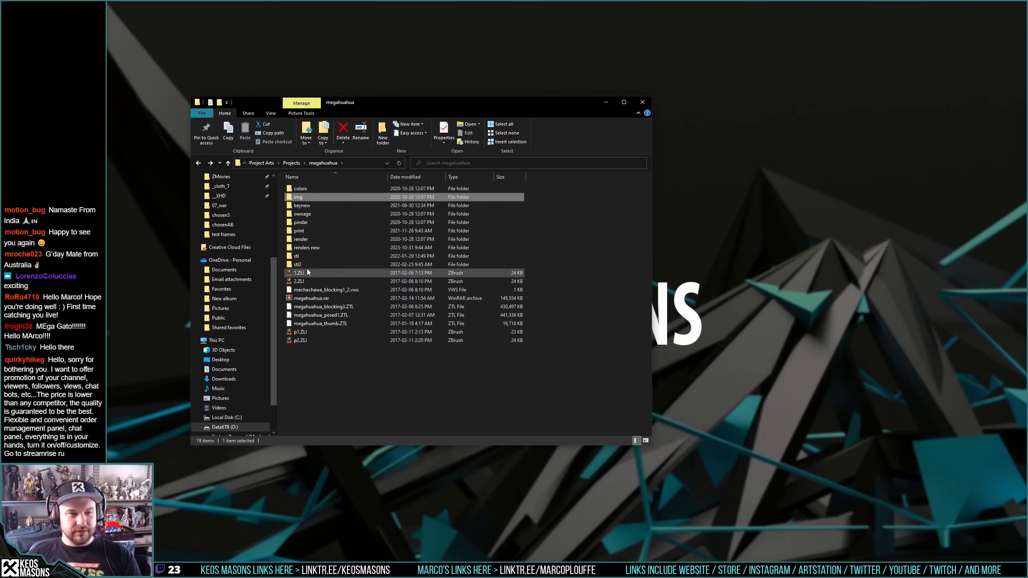
left_click(305, 247)
left_click_drag(371, 106, 469, 98)
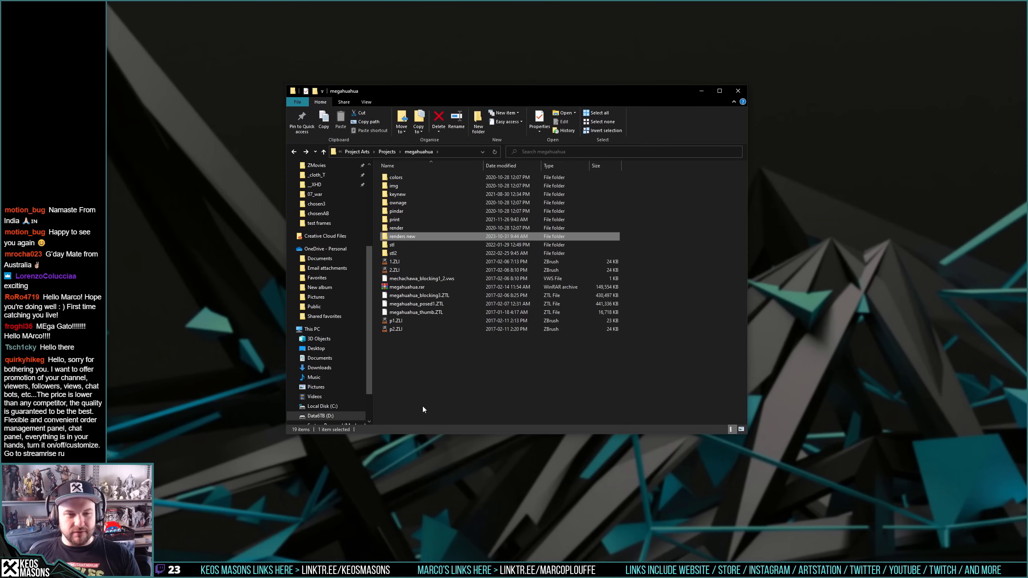
- Launch ZBrush, dismiss its home page and hide the Lightbox browser
left_click(248, 569)
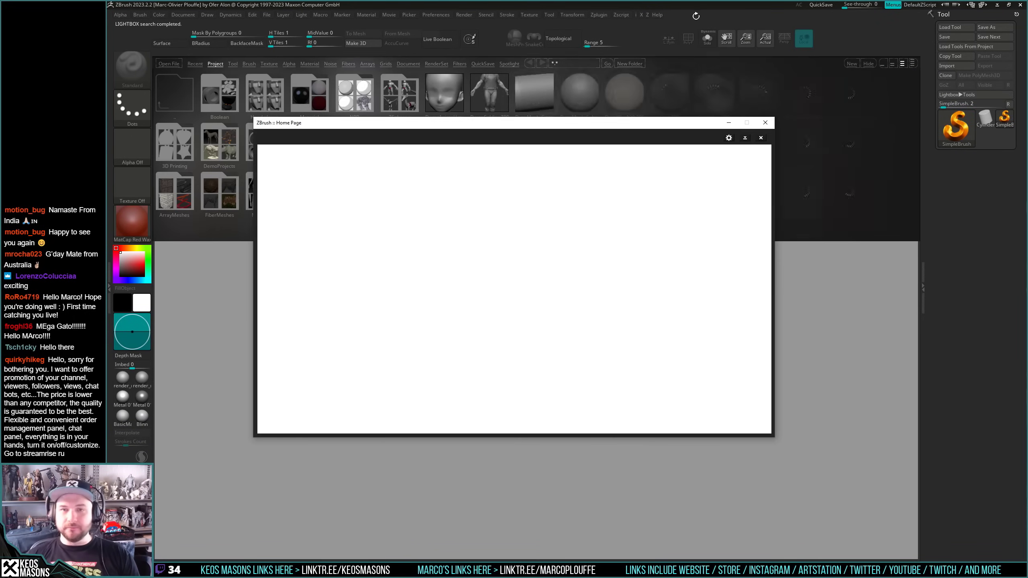
left_click(760, 138)
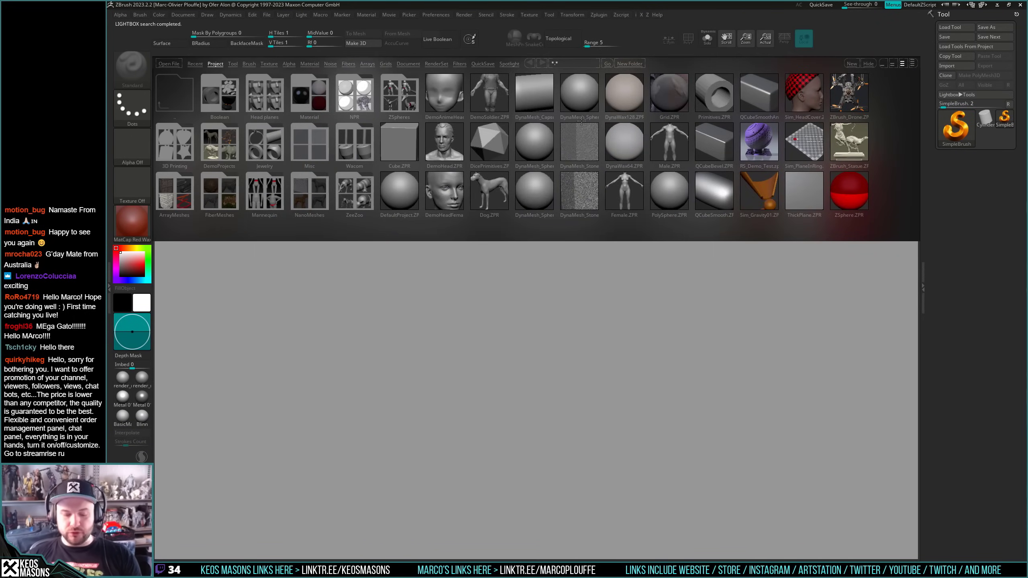
key("comma")
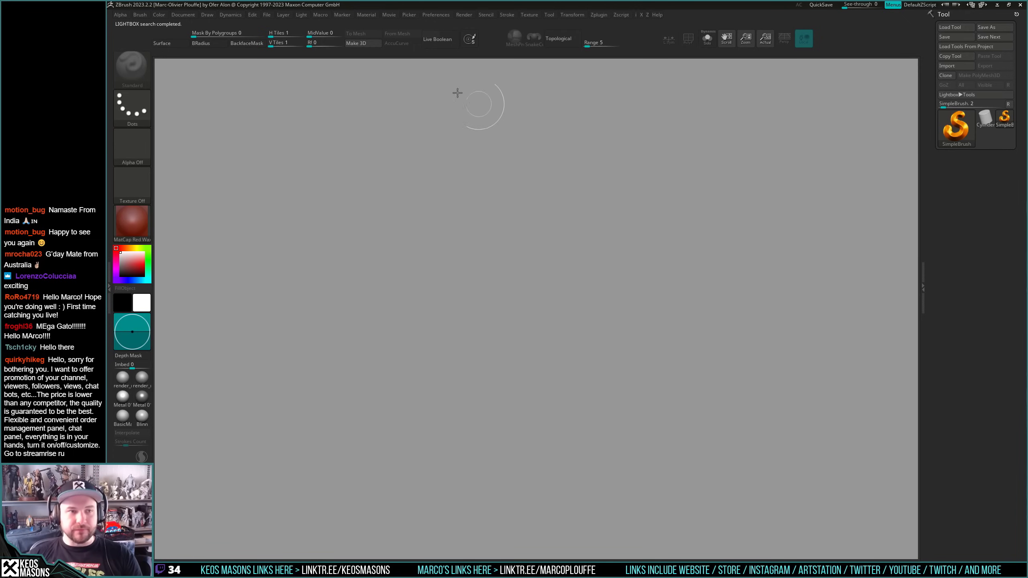
- Load the tool file megahuahua_posed1.ZTL from the megahuahua folder inside Projects
left_click(266, 14)
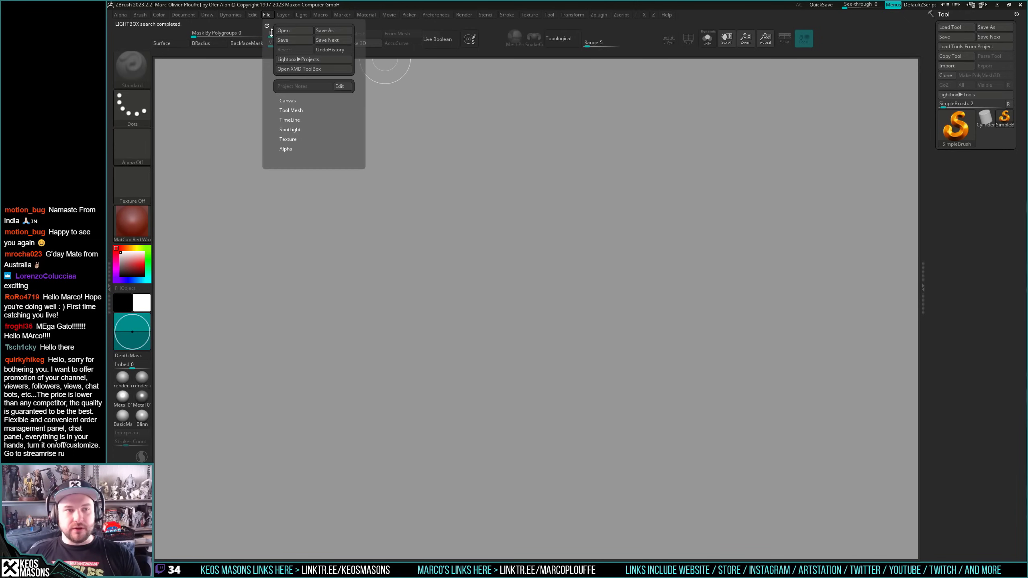
left_click(955, 28)
scroll(318, 220, "up", 2)
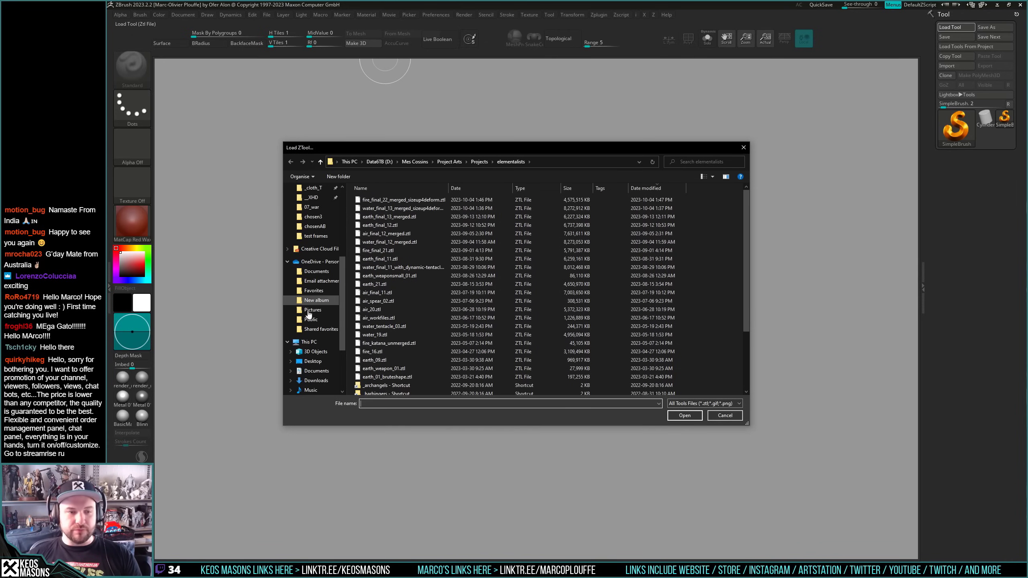
left_click(480, 161)
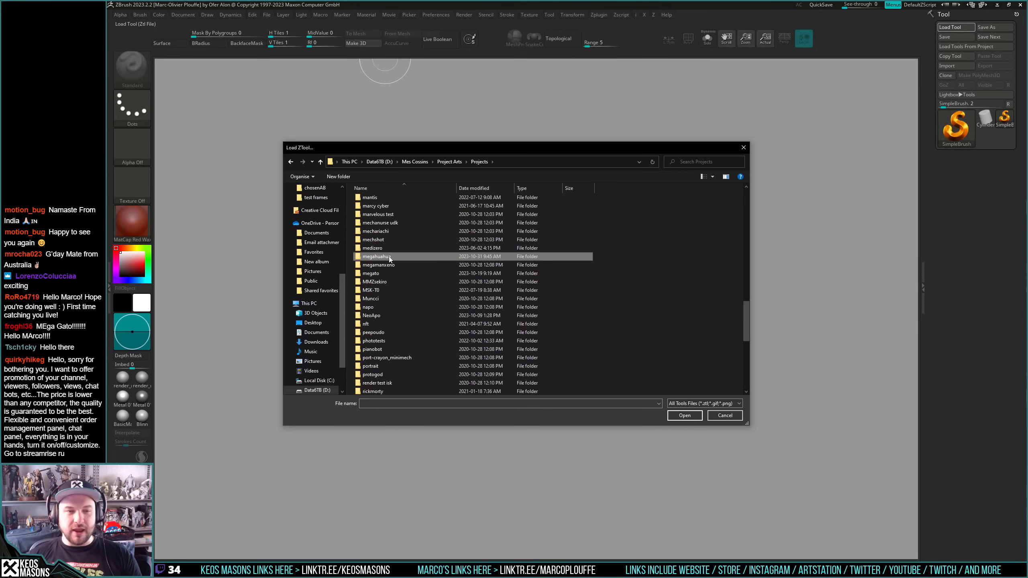
double_click(389, 257)
left_click(404, 293)
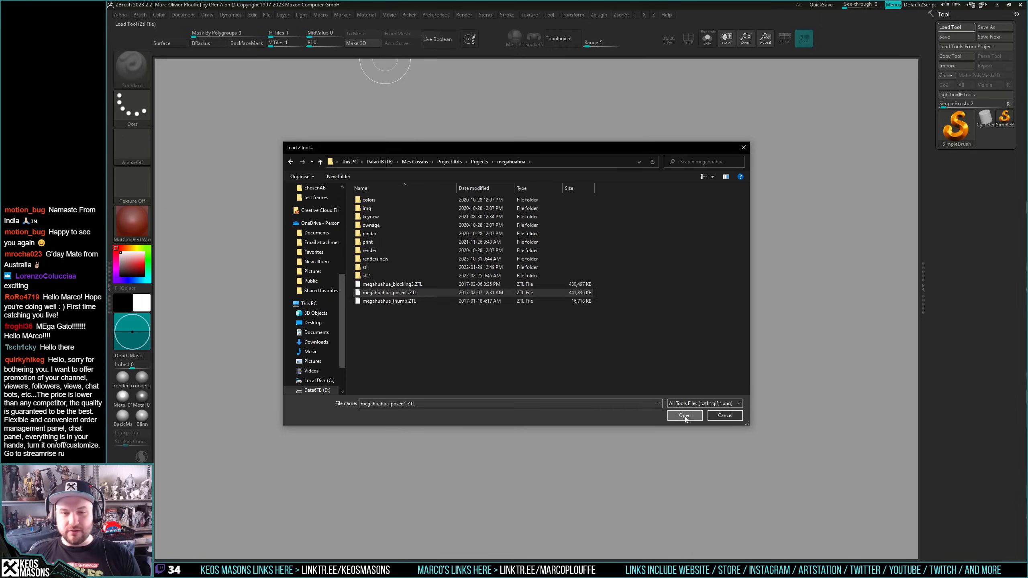
left_click(684, 416)
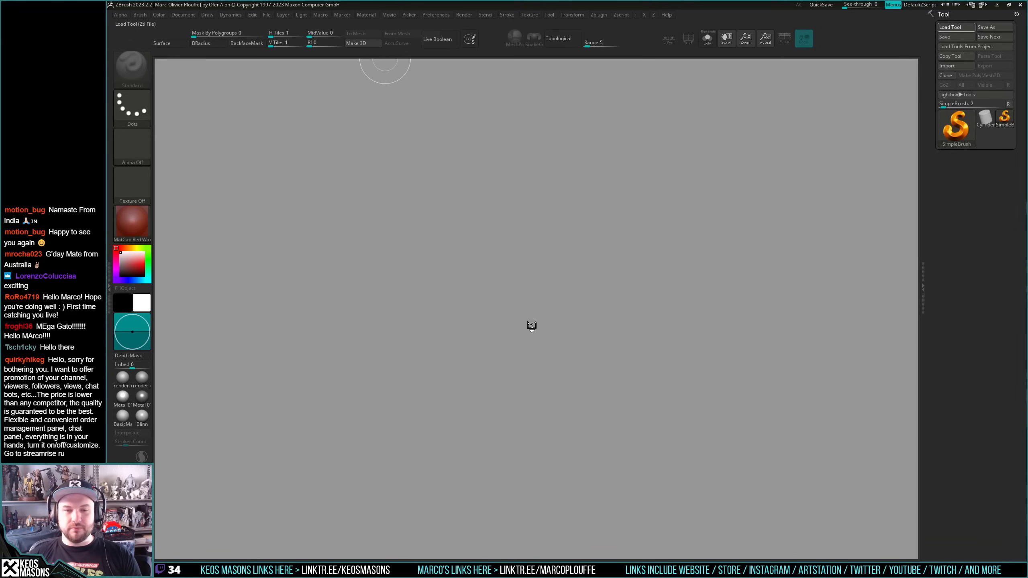
- Draw the loaded character on the canvas in Edit mode and inspect its head, chest and armour from several angles
left_click_drag(524, 308, 524, 402)
key("t")
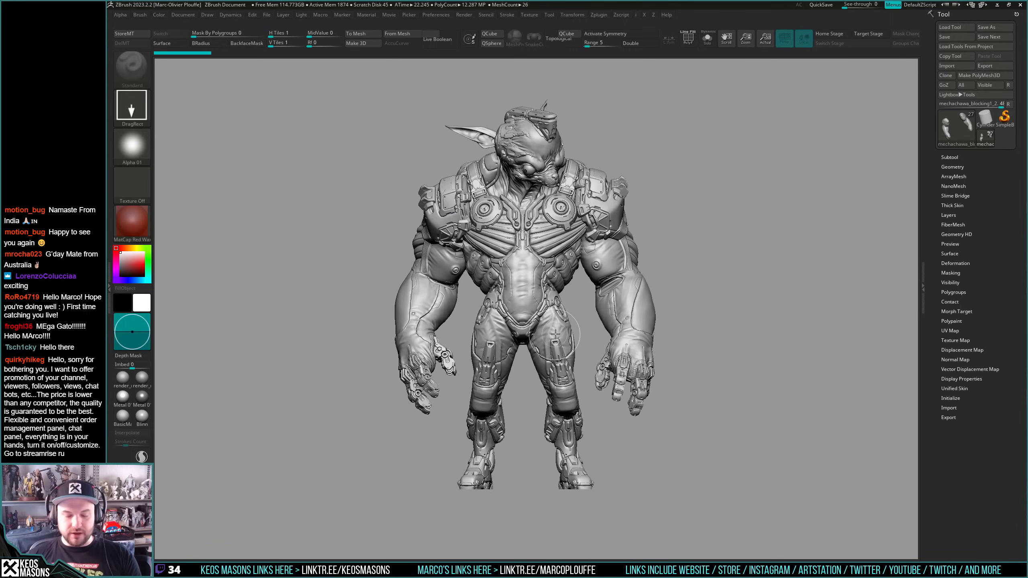
right_click_drag(558, 287, 621, 449, "ctrl")
right_click_drag(449, 320, 510, 314)
mouse_move(547, 352)
right_mouse_down()
mouse_move(645, 352)
mouse_move(614, 333)
mouse_move(597, 343)
mouse_move(620, 362)
mouse_move(631, 338)
mouse_move(602, 355)
right_mouse_up()
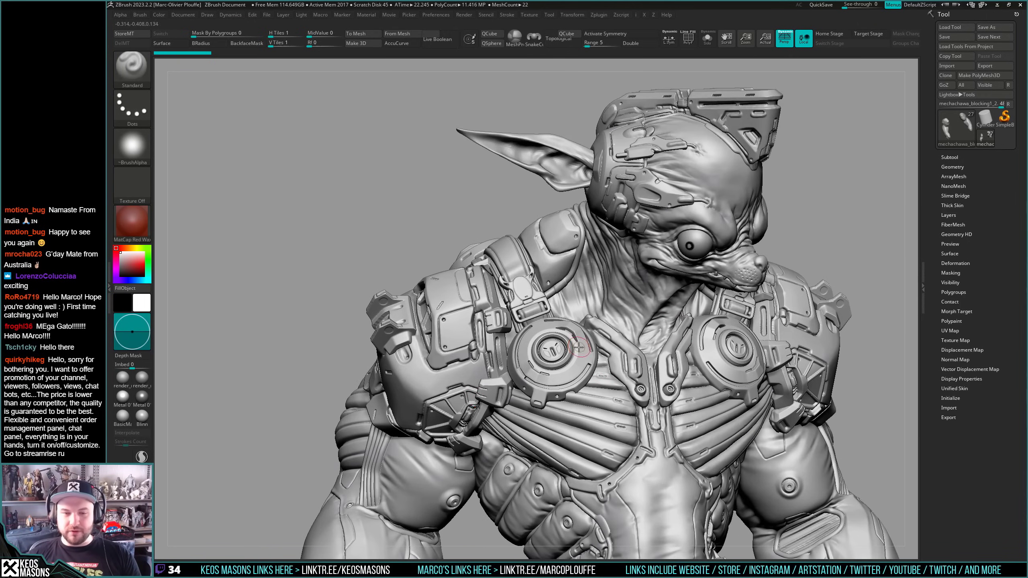
right_click_drag(648, 328, 592, 340)
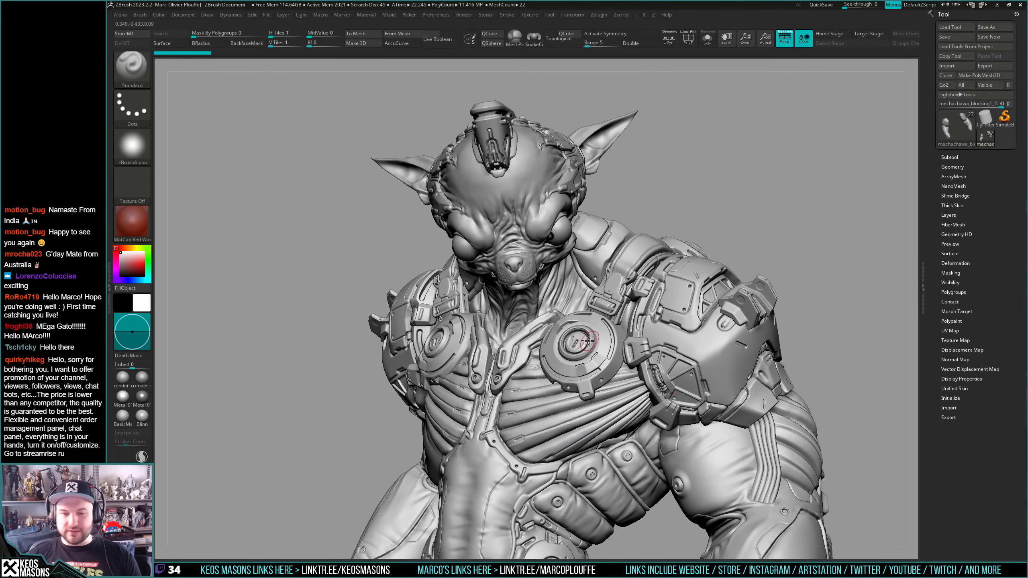
right_click_drag(597, 378, 557, 298)
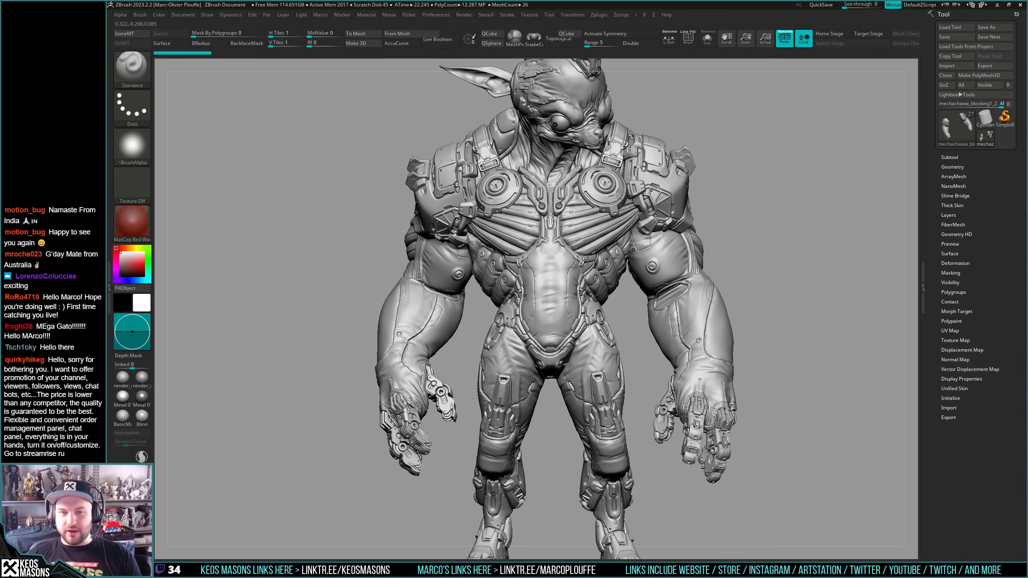
right_click_drag(634, 247, 496, 144)
- Expand the subtool list and toggle polypaint across the subtools to check the character for painted colour from several angles
left_click(951, 158, "shift")
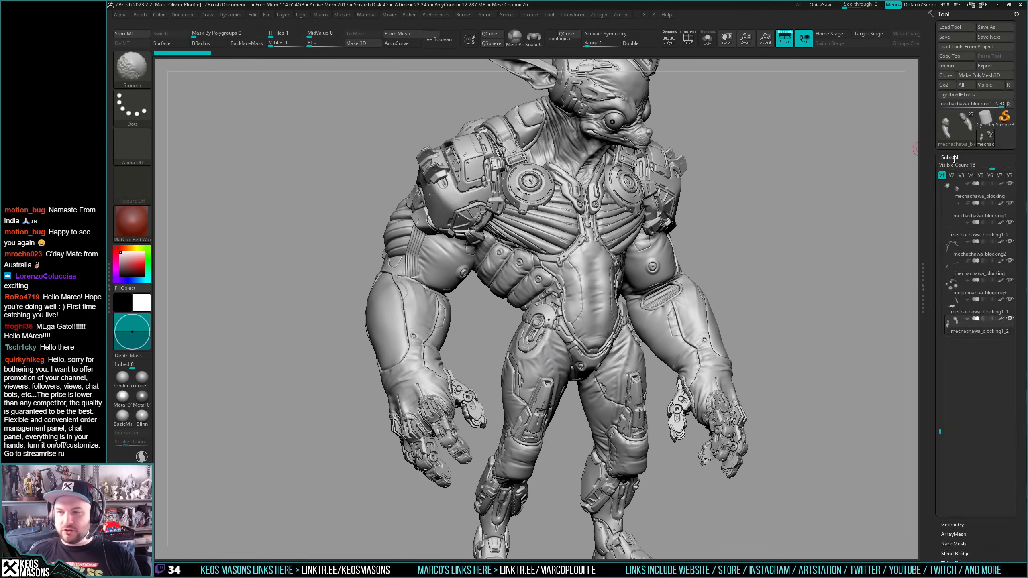
left_click(940, 185)
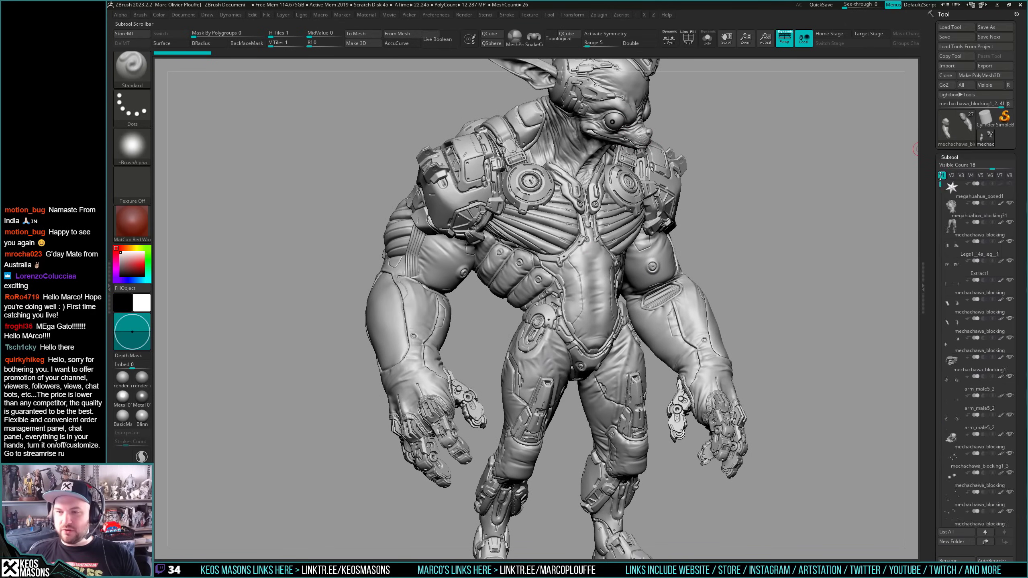
left_click(1001, 204, "shift")
left_click(1001, 203, "shift")
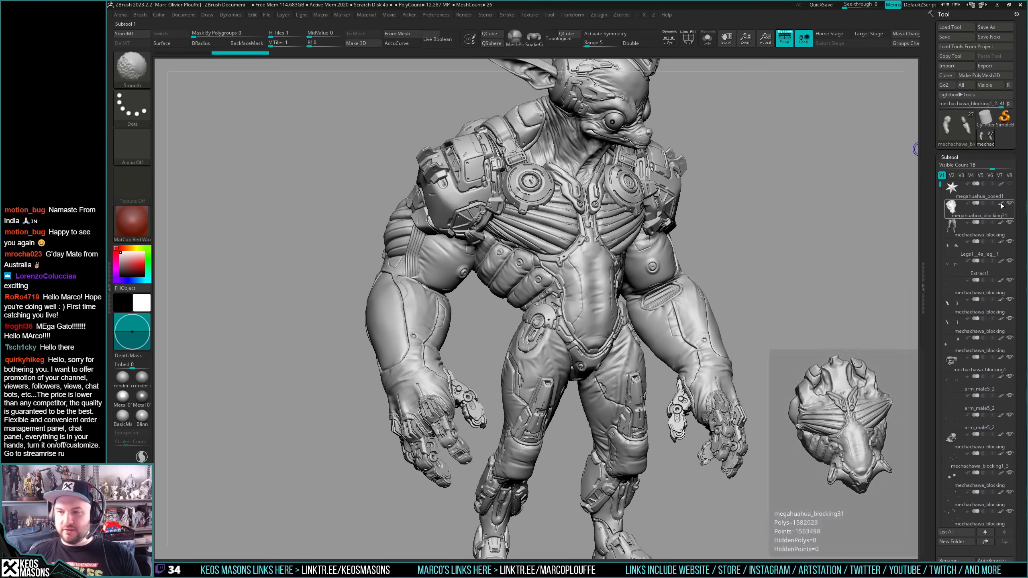
mouse_move(763, 226)
left_mouse_down()
mouse_move(582, 238)
mouse_move(714, 229)
left_mouse_up()
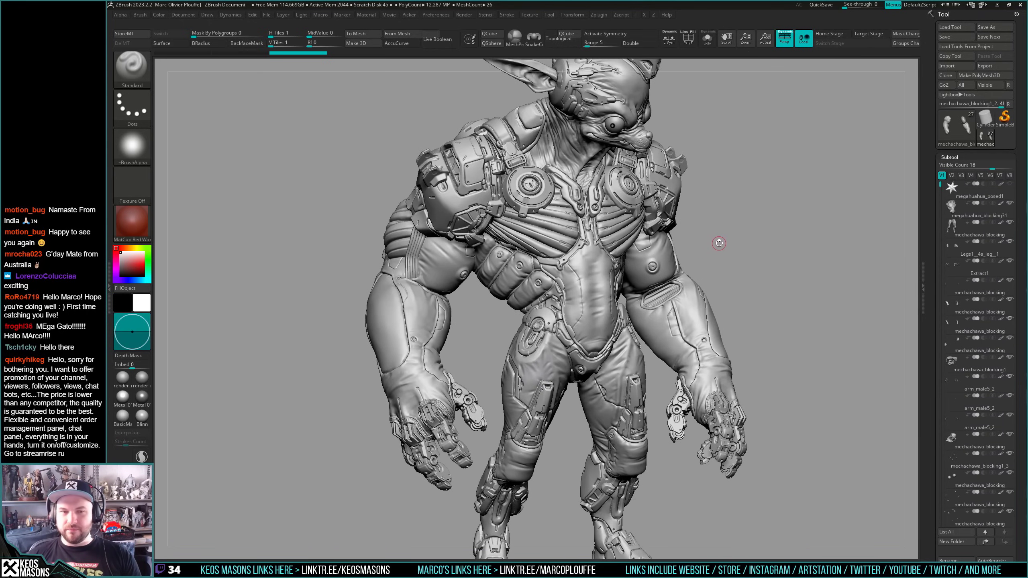
left_click_drag(708, 249, 684, 173)
left_click_drag(687, 218, 702, 251)
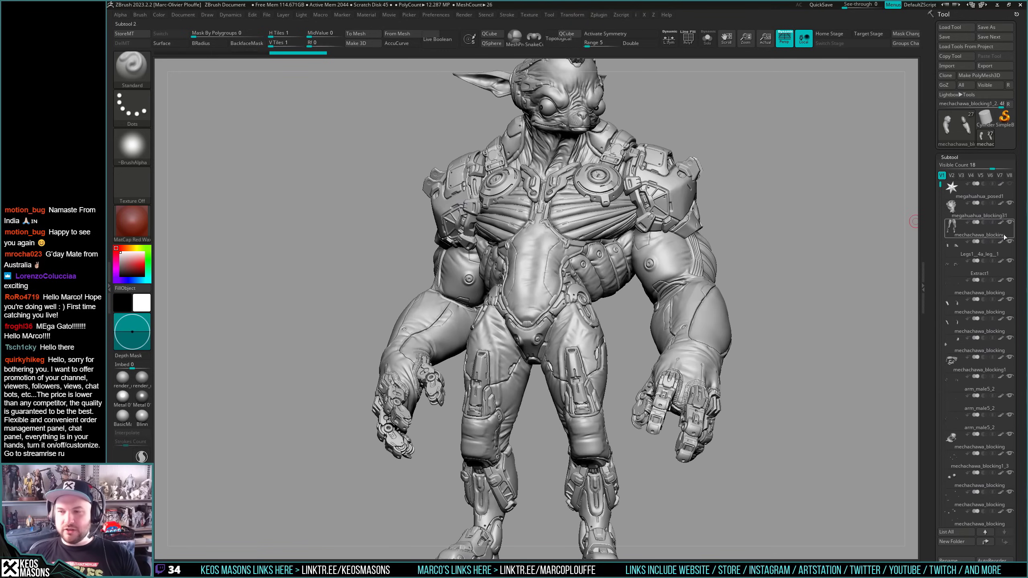
left_click(999, 243, "shift")
left_click(999, 243, "shift")
left_click_drag(805, 232, 793, 291)
left_click_drag(498, 284, 551, 295)
right_click_drag(590, 337, 550, 282, "alt")
left_click_drag(553, 254, 575, 277, "alt")
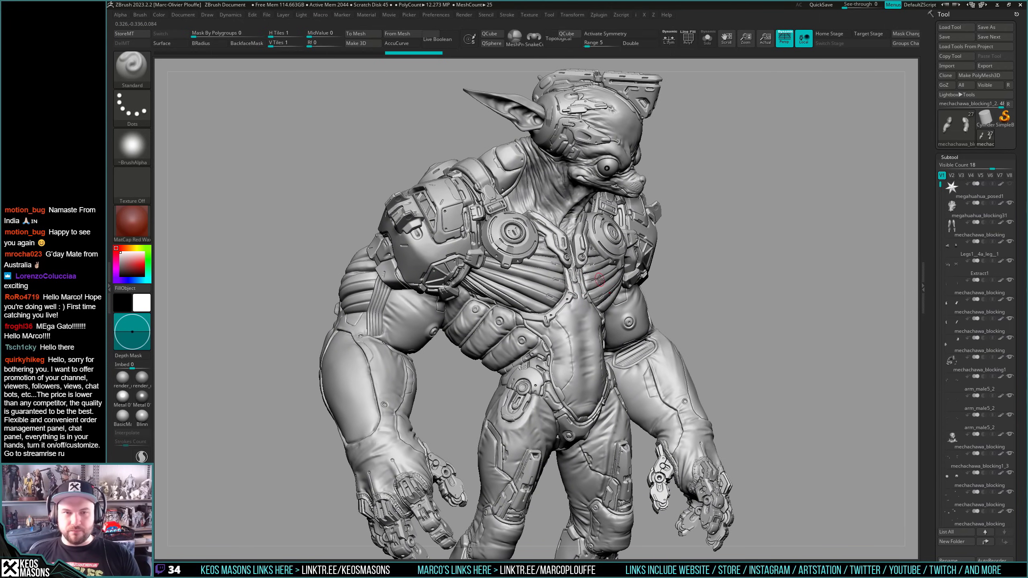
left_click_drag(606, 298, 589, 296)
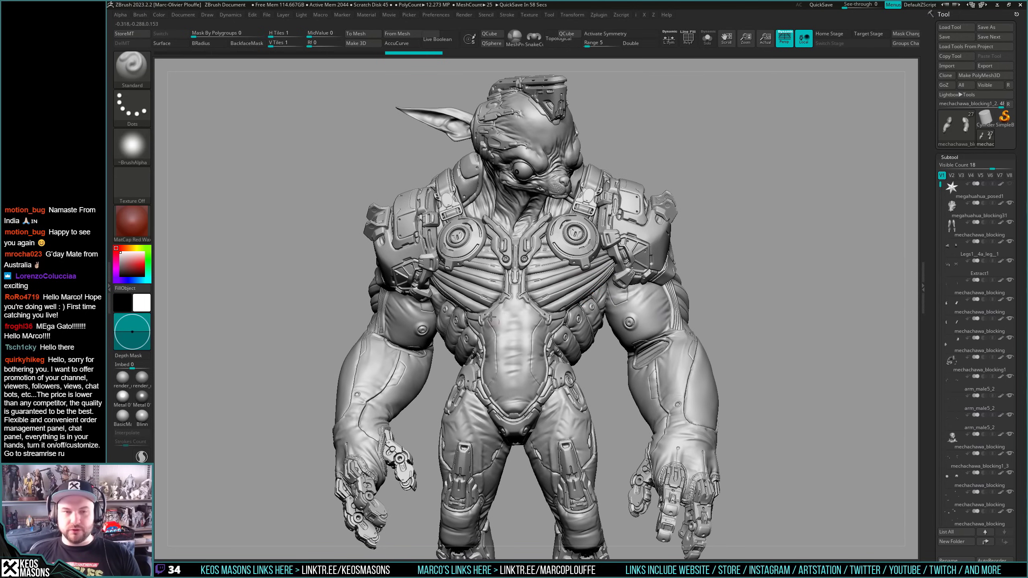
- Switch to File Explorer and return from the renders new folder to the megahuahua project folder
key("alt+Tab")
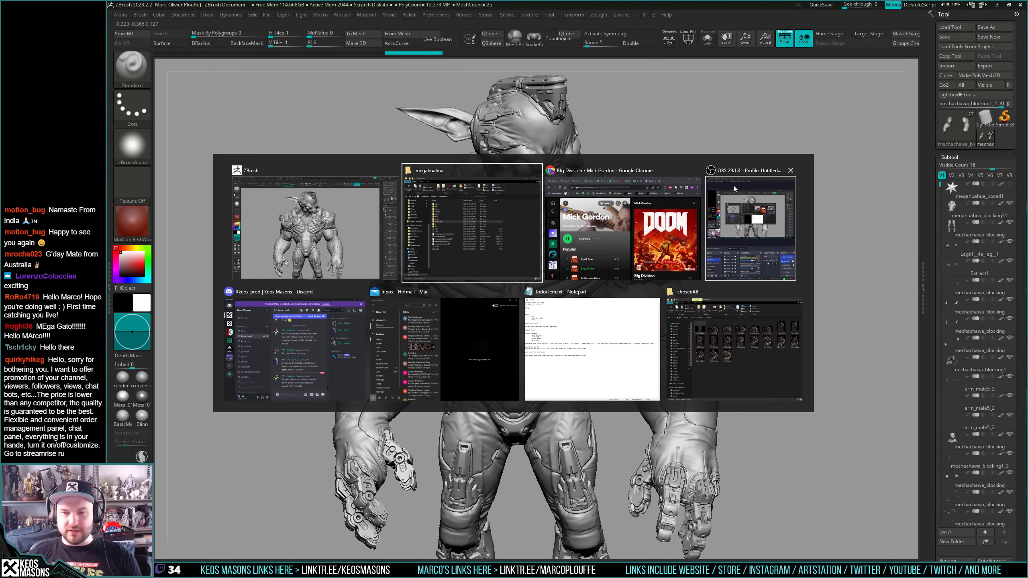
key("Escape")
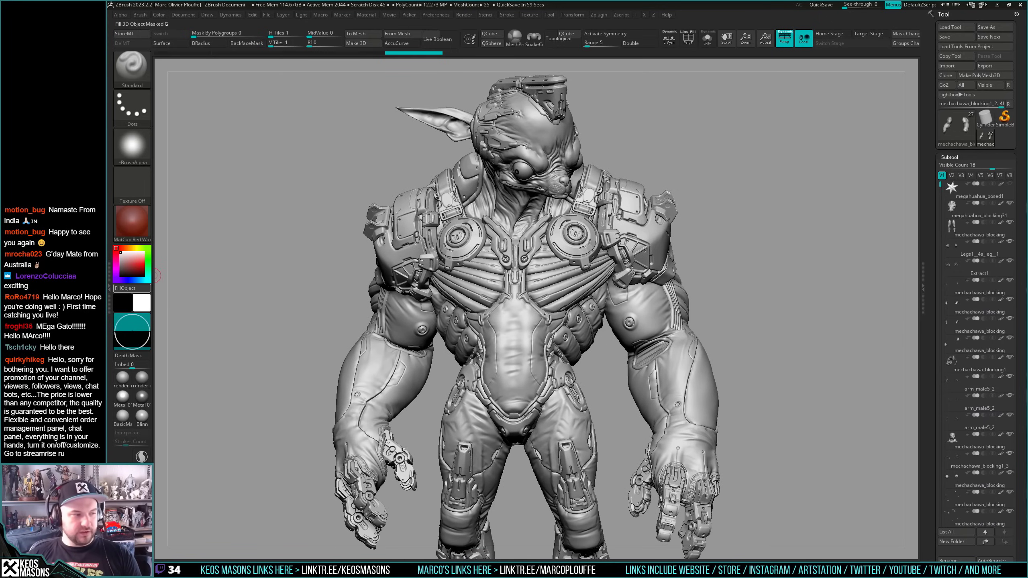
key("alt+Tab")
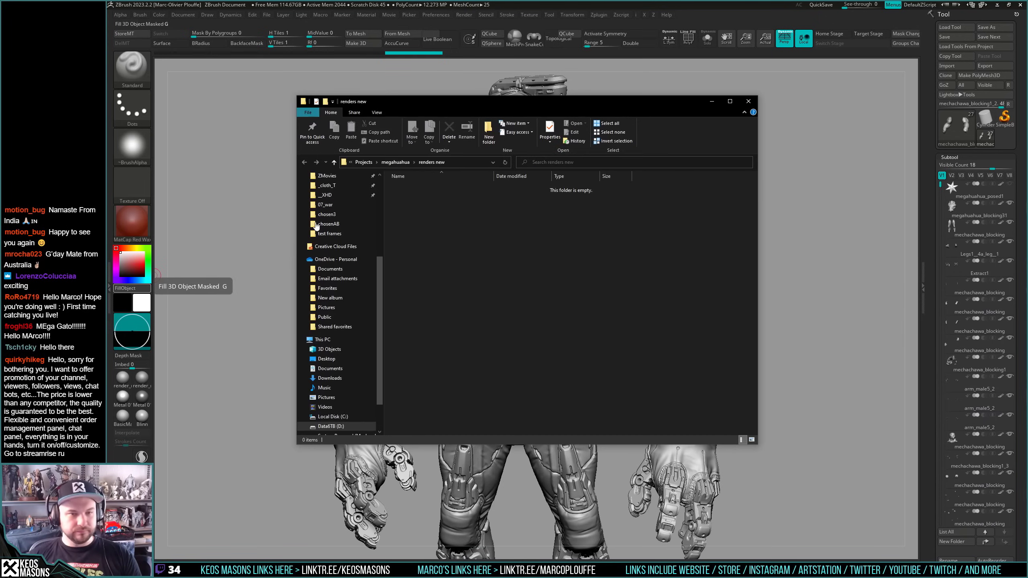
left_click(396, 161)
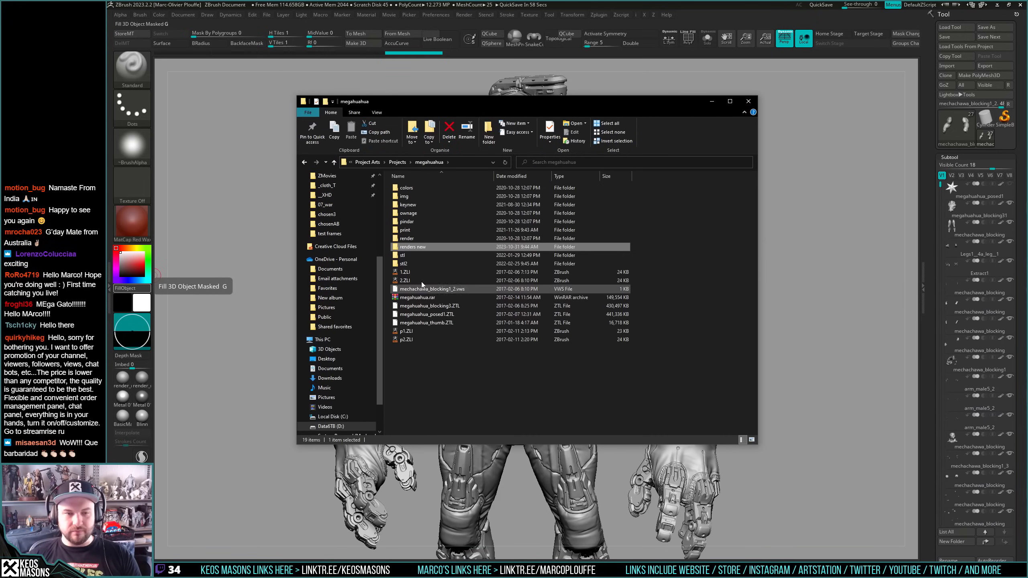
- Open the image megahuahua01.jpg from the img folder in the image viewer
double_click(404, 196)
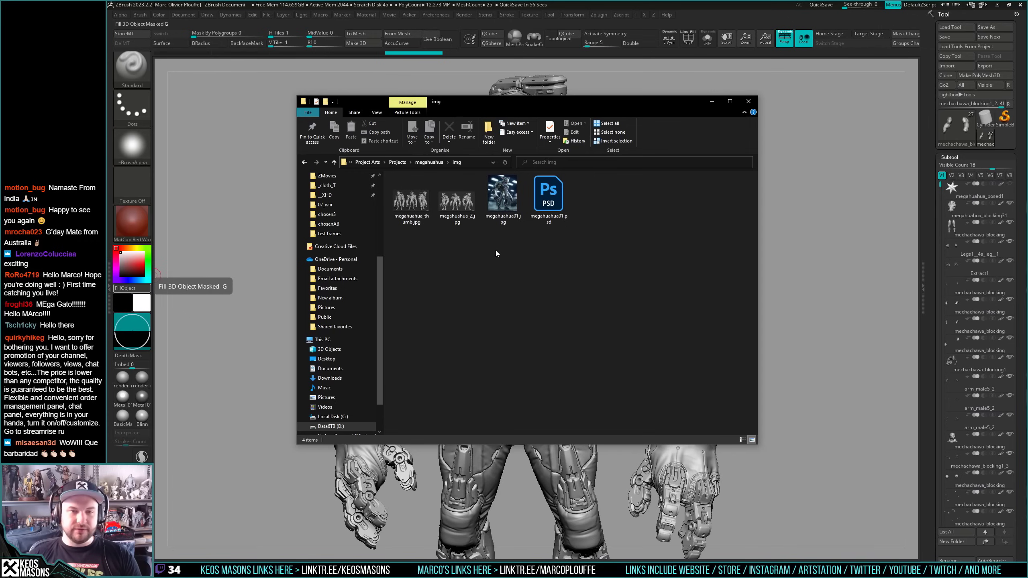
left_click(506, 204)
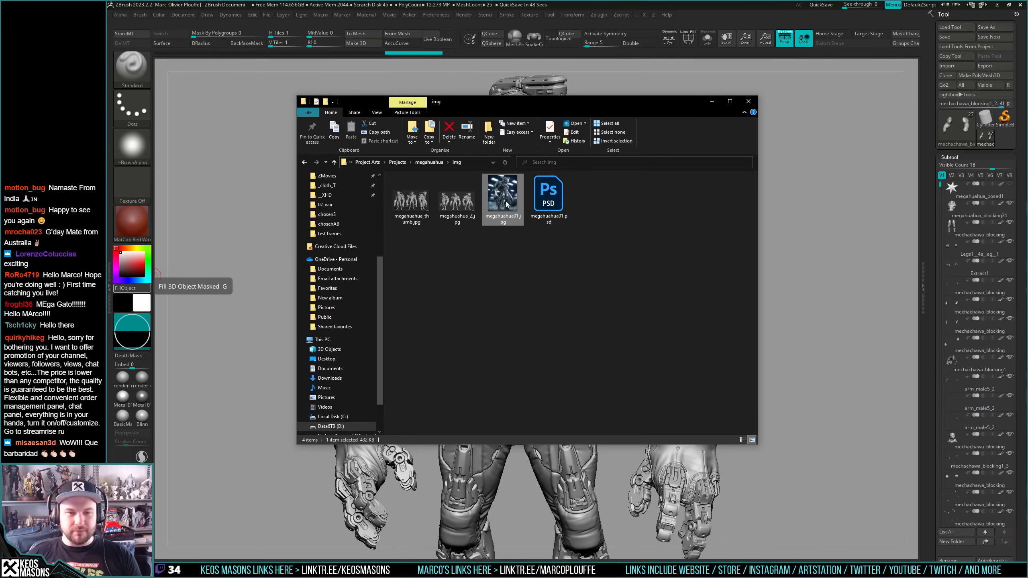
key("Return")
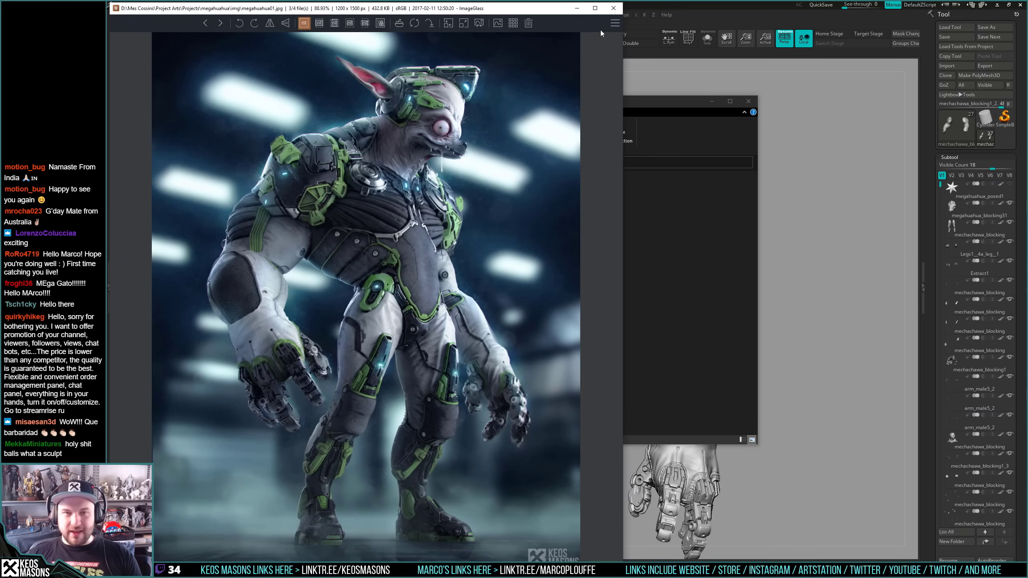
- Place the megahuahua01.jpg viewer window beside the ZBrush window, shrinking both windows so they sit side by side
left_click_drag(622, 5, 350, 209)
left_click_drag(258, 215, 259, 69)
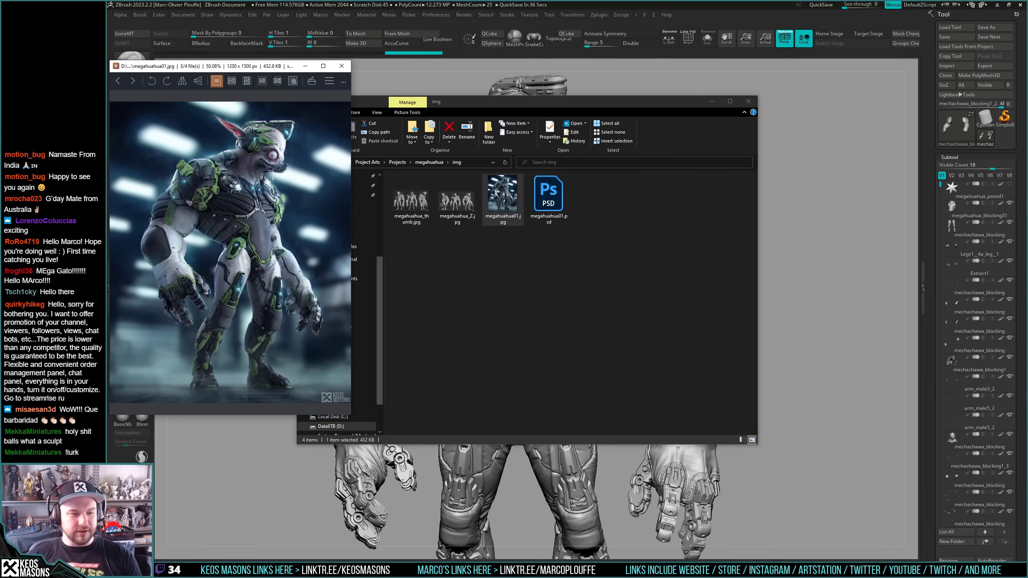
left_click_drag(108, 454, 349, 447)
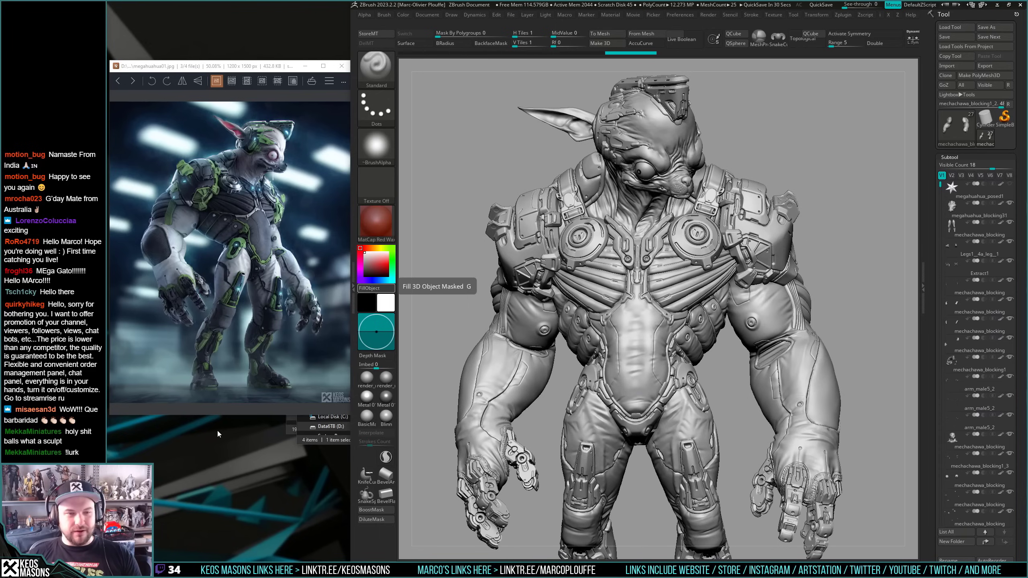
left_click_drag(223, 416, 226, 560)
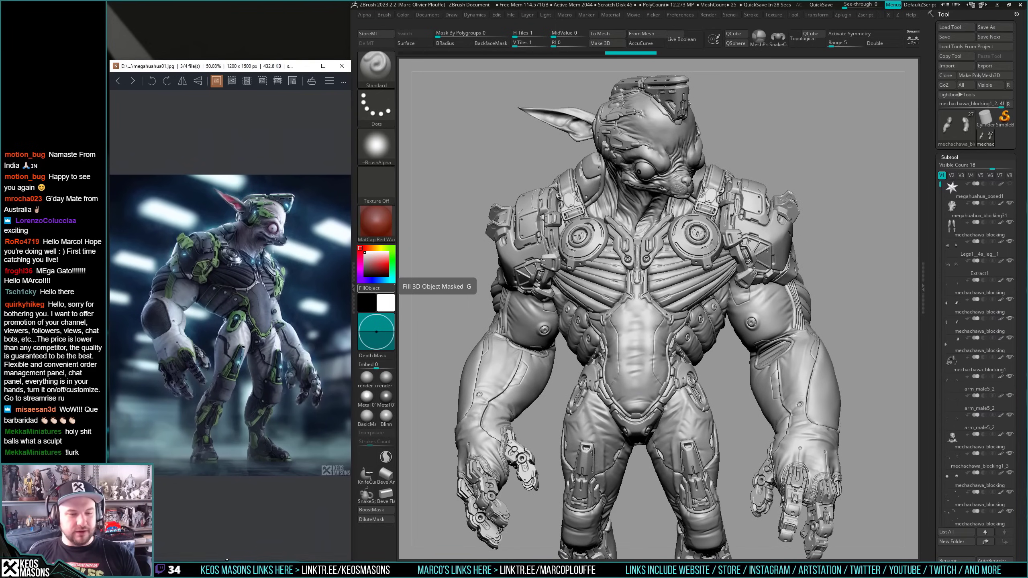
left_click_drag(244, 62, 244, 4)
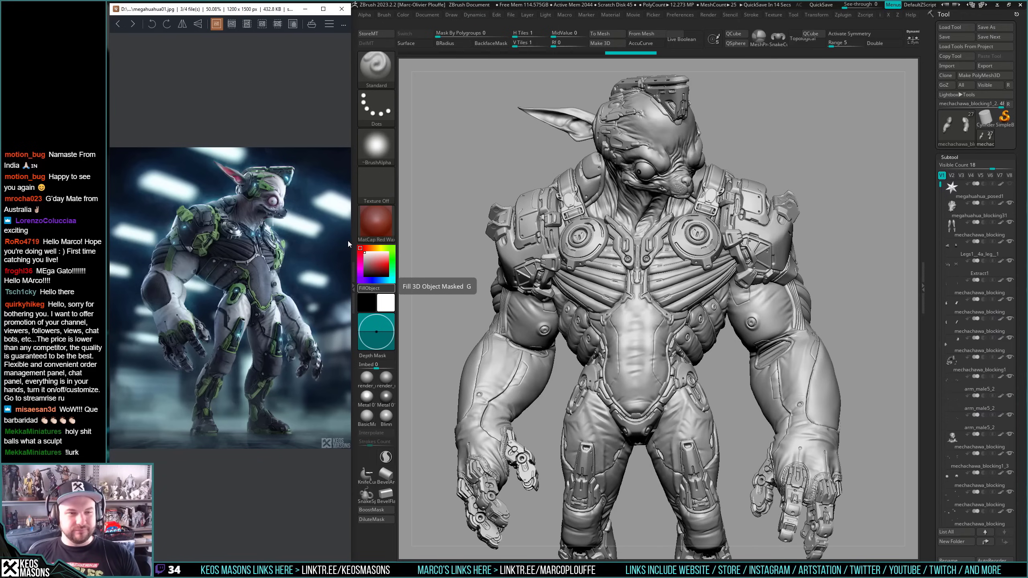
left_click_drag(110, 40, 146, 11)
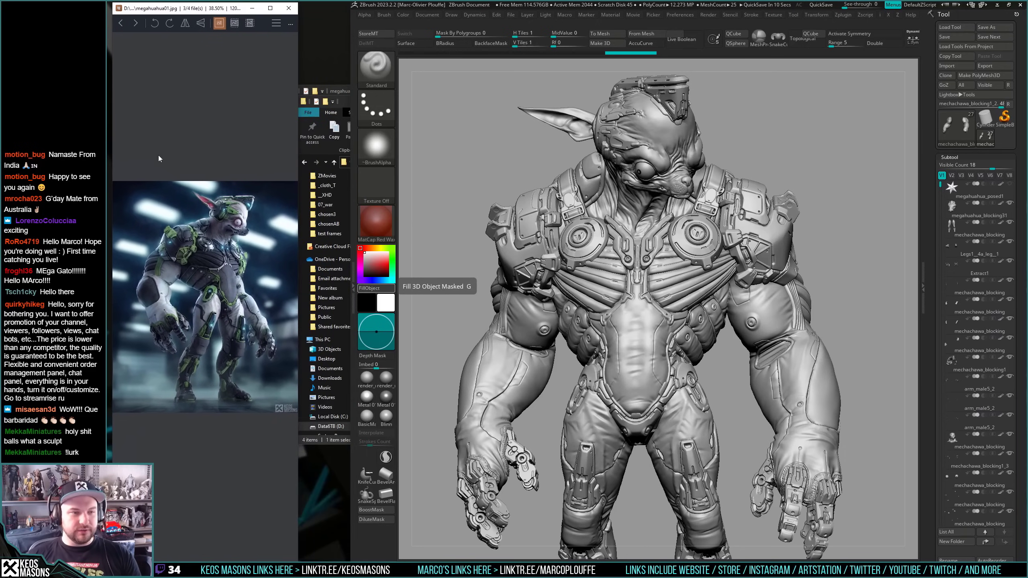
- Zoom the reference image to 80% and widen its window until it meets the narrowed ZBrush window
scroll(216, 280, "up", 3)
scroll(217, 280, "up", 1)
scroll(210, 272, "up", 1)
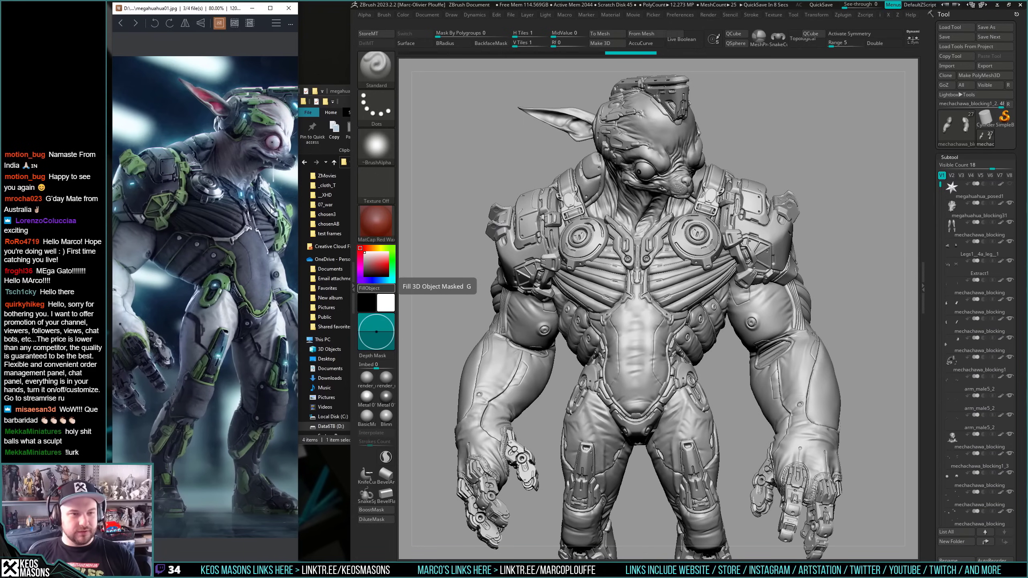
left_click_drag(297, 211, 328, 209)
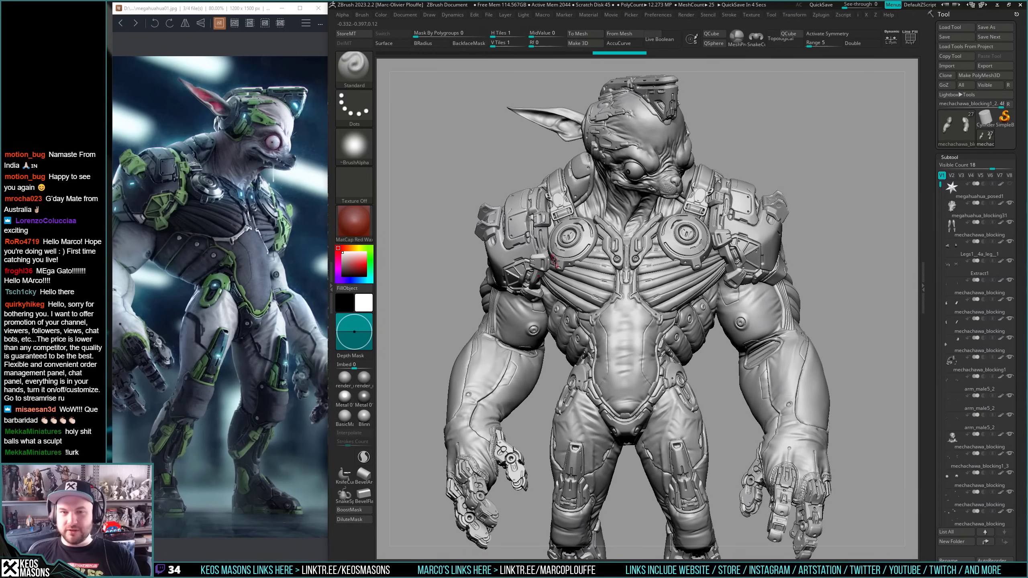
- Switch to the File Explorer window showing the img folder and close it
key("alt+Tab")
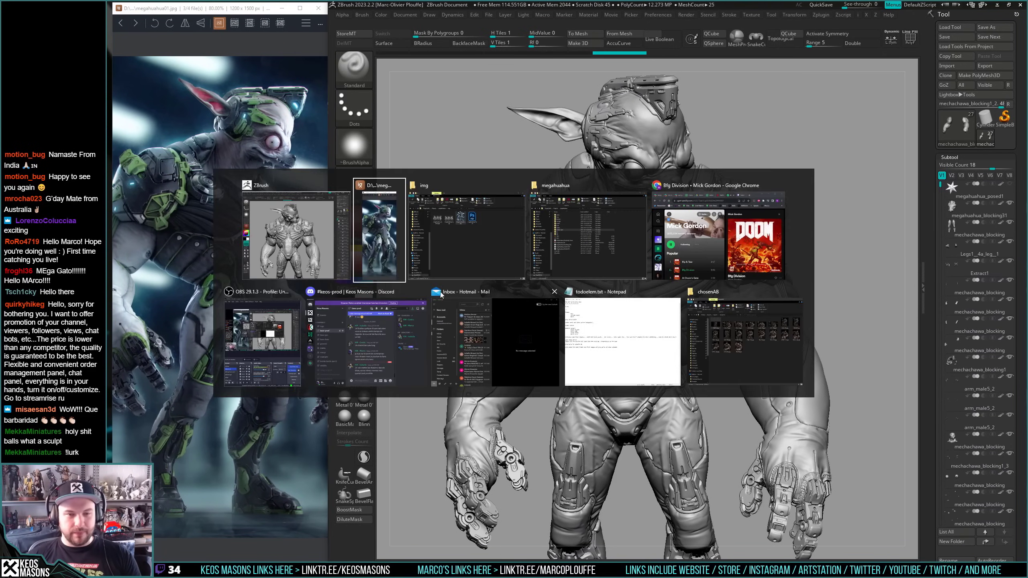
left_click(452, 246)
left_click_drag(573, 102, 629, 131)
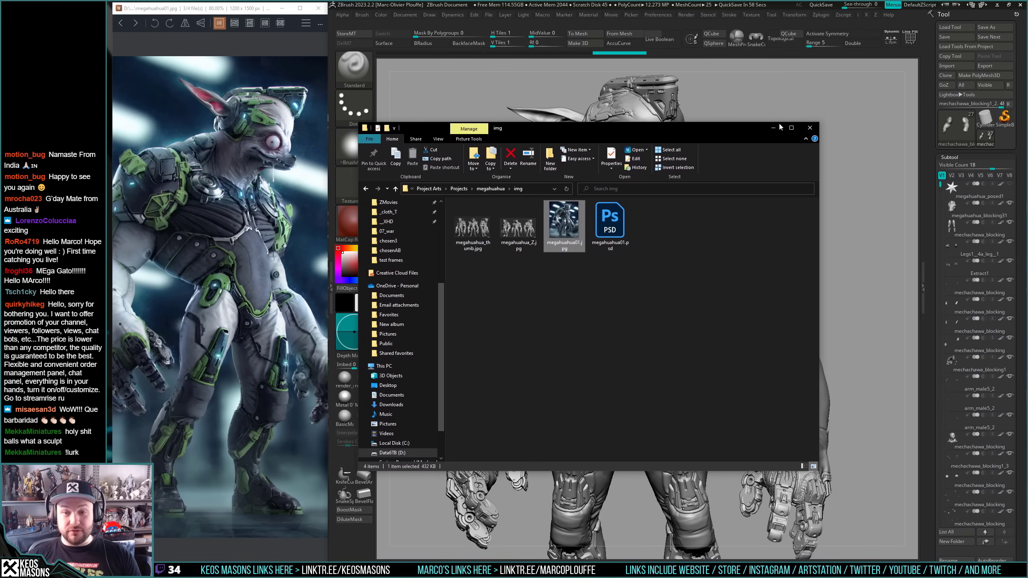
left_click(809, 128)
- Examine the sculpt's head, shoulder armour and chest from several angles in ZBrush to compare it with the reference image
right_click_drag(599, 374, 626, 362, "alt")
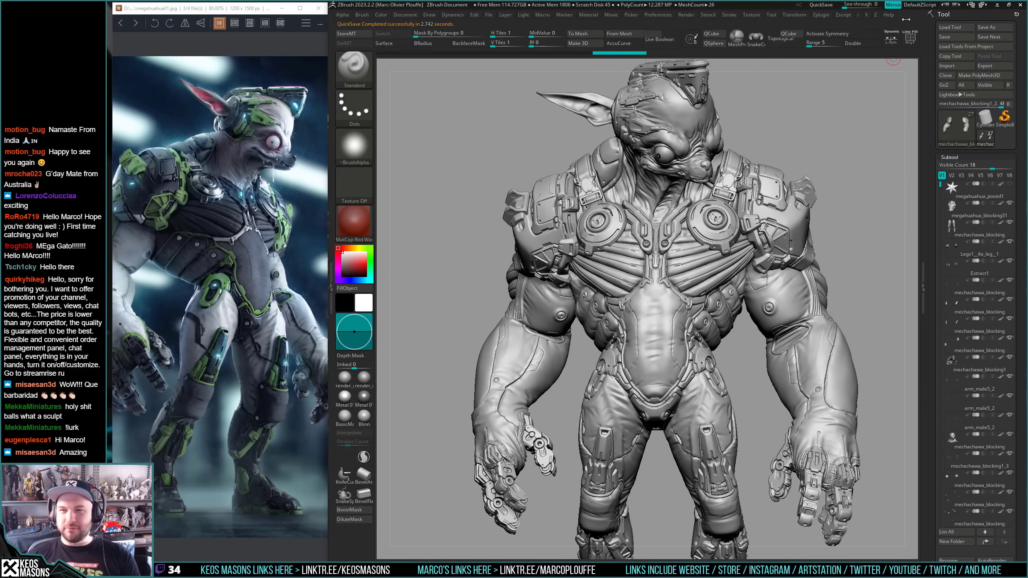
mouse_move(695, 194)
right_mouse_down("alt")
mouse_move(699, 226)
mouse_move(635, 234)
mouse_move(655, 234)
right_mouse_up("alt")
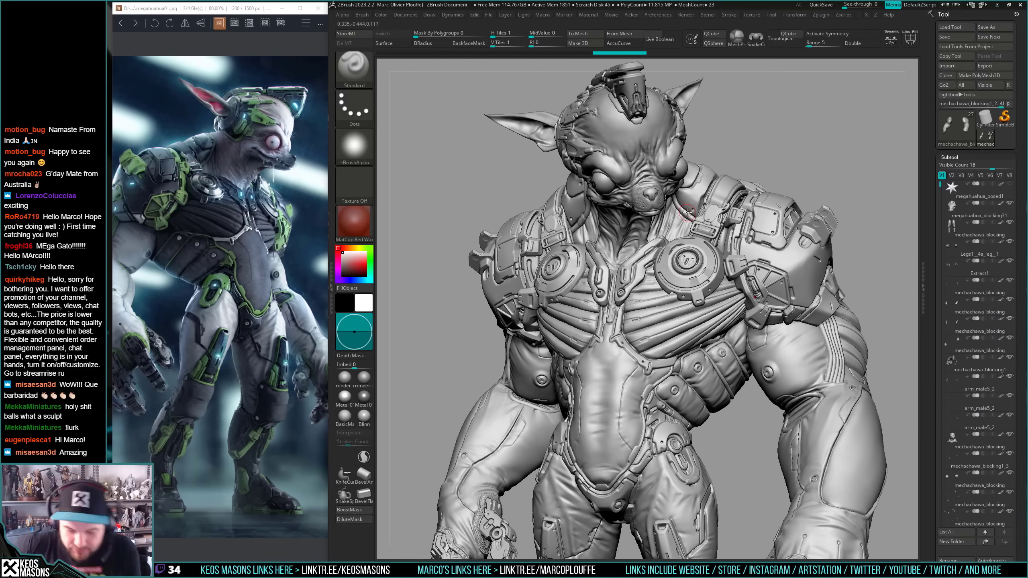
mouse_move(975, 191)
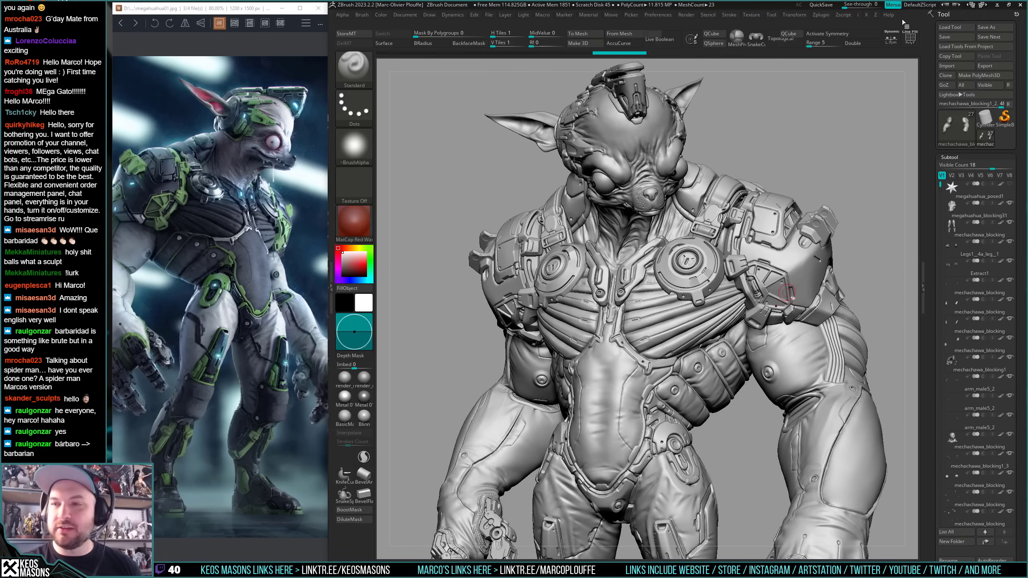
mouse_move(723, 301)
right_mouse_down()
mouse_move(760, 285)
mouse_move(724, 279)
mouse_move(664, 301)
mouse_move(670, 295)
right_mouse_up()
right_click_drag(777, 321, 761, 316)
right_click_drag(697, 291, 709, 317)
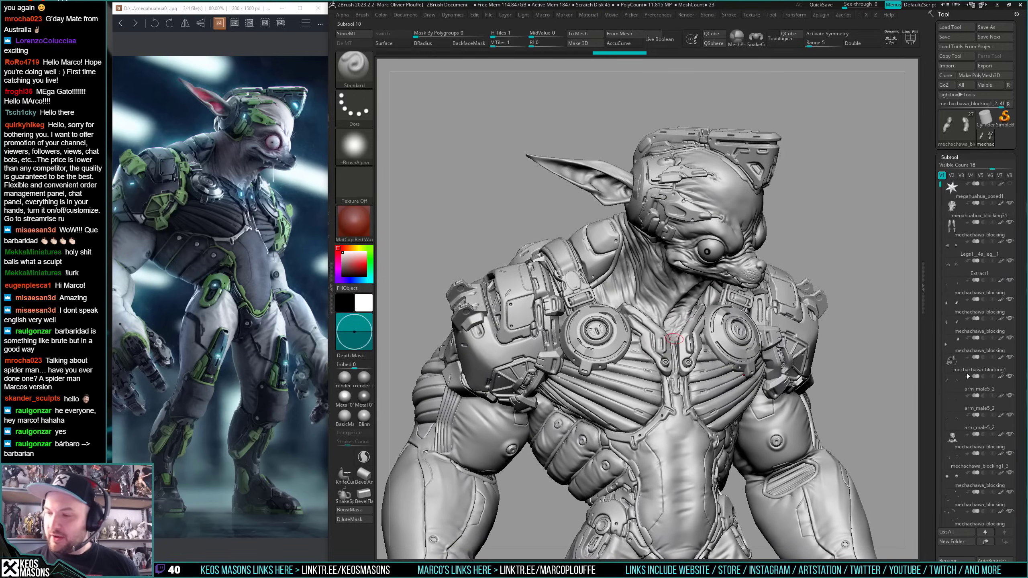
- Select the megahuahua_blocking31 subtool, view it on its own and with the whole character, and examine the torso, hips and head
left_click(973, 210)
key("alt+s")
key("f")
right_click_drag(724, 331, 672, 360)
key("alt+s")
mouse_move(756, 348)
right_mouse_down()
mouse_move(731, 354)
mouse_move(748, 330)
mouse_move(720, 381)
mouse_move(727, 370)
right_mouse_up()
mouse_move(837, 301)
right_mouse_down()
mouse_move(845, 314)
mouse_move(834, 327)
right_mouse_up()
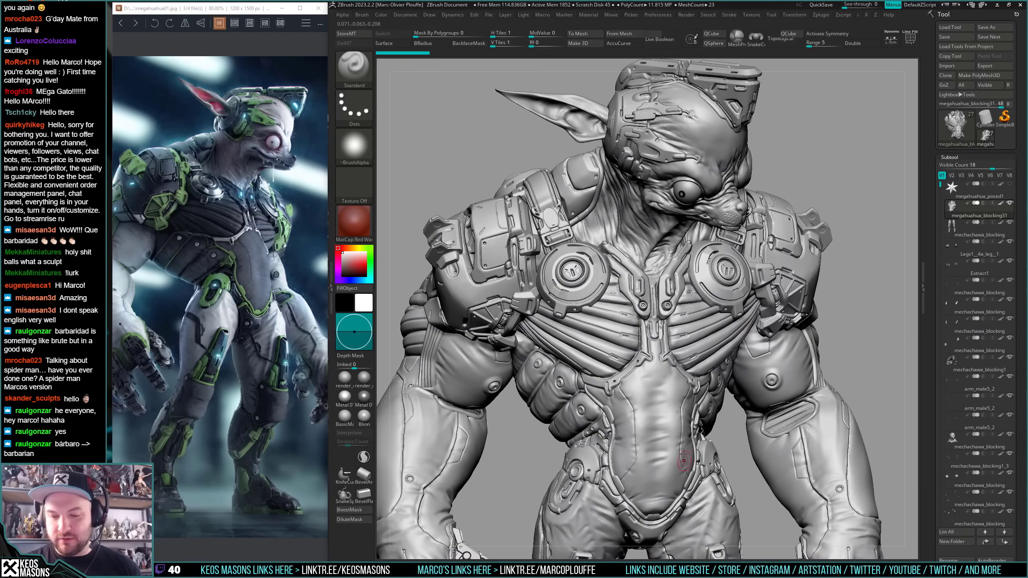
right_click_drag(685, 455, 696, 294, "alt")
right_click_drag(689, 354, 686, 318)
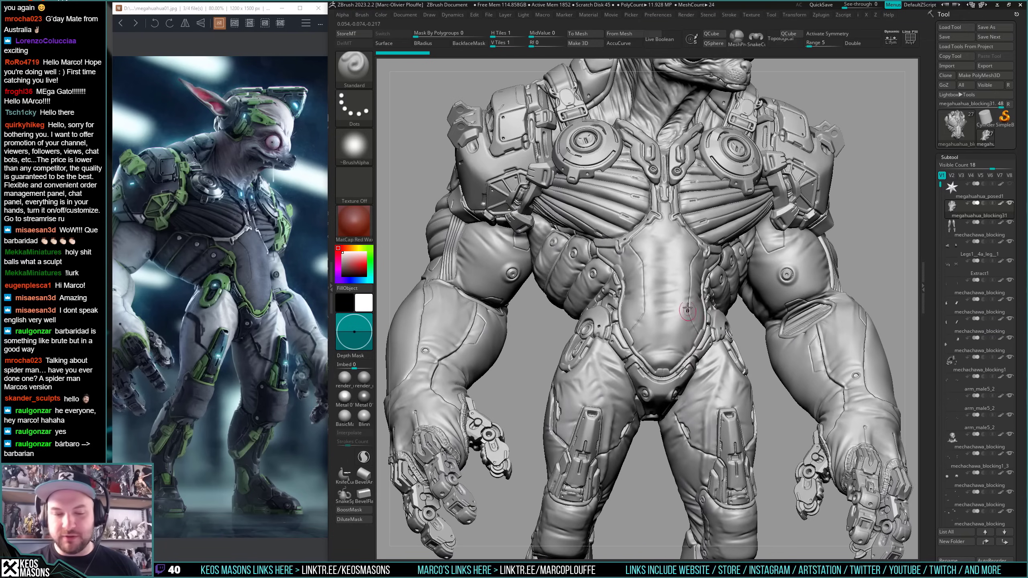
mouse_move(668, 194)
right_mouse_down("alt")
mouse_move(688, 325)
mouse_move(698, 329)
mouse_move(664, 334)
right_mouse_up("alt")
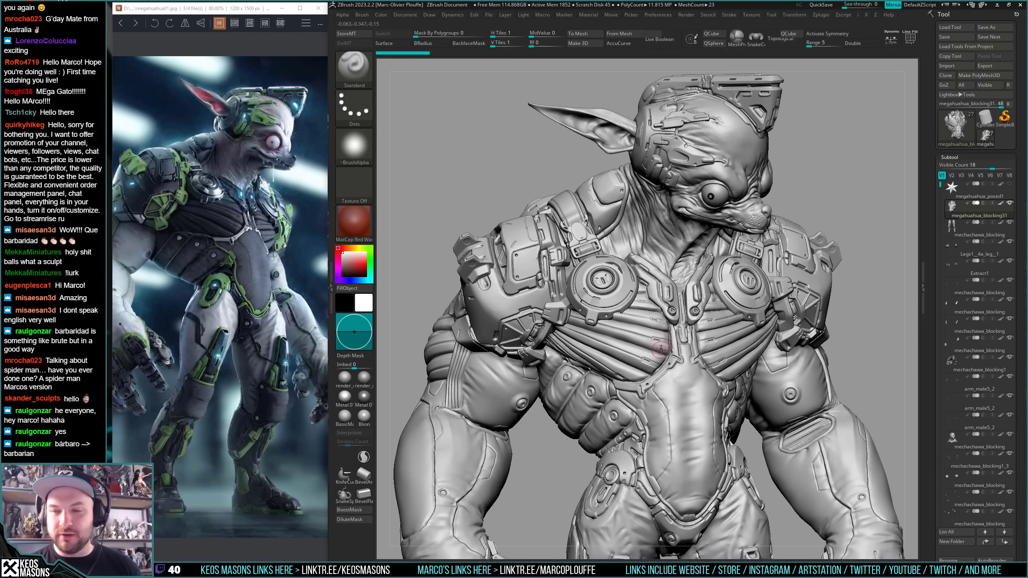
- Select the last subtool, mechachawa_blocking1_2, view it on its own, and examine the arms and hips of the whole character
left_click_drag(942, 194, 941, 405)
left_click(962, 363)
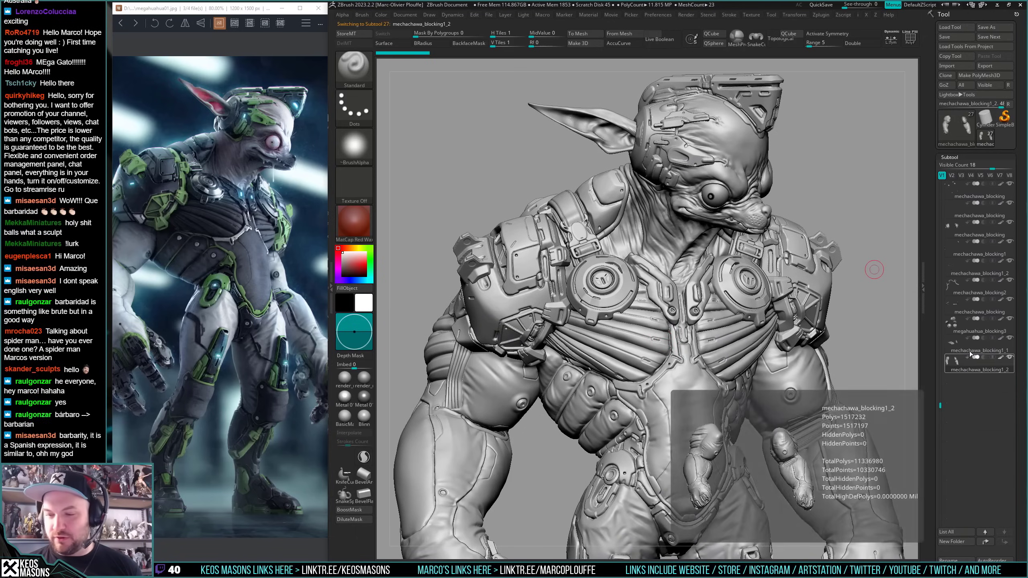
key("alt+s")
right_click_drag(685, 448, 740, 294, "alt")
key("alt+s")
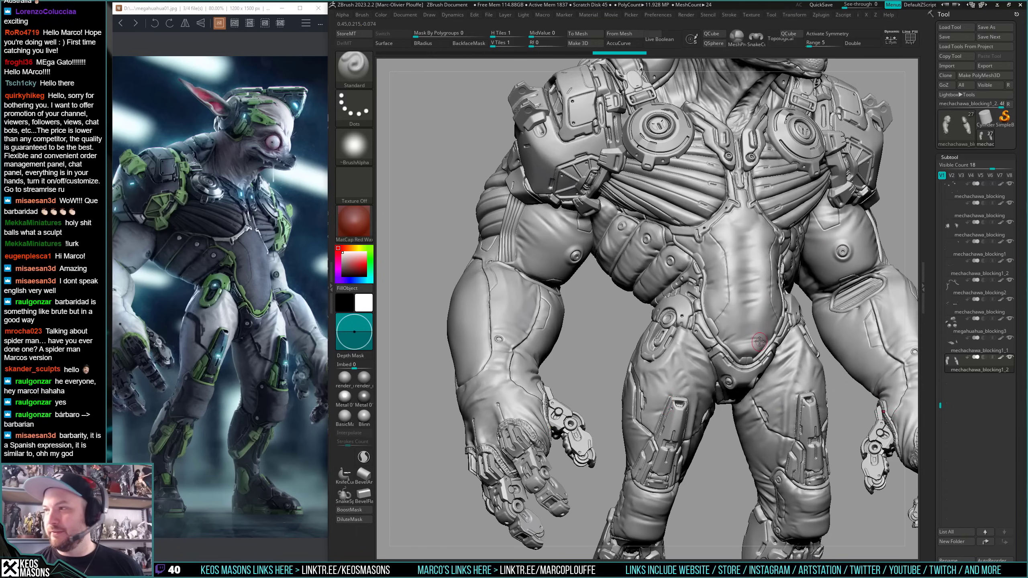
mouse_move(745, 332)
right_mouse_down()
mouse_move(745, 352)
mouse_move(734, 348)
mouse_move(743, 334)
right_mouse_up()
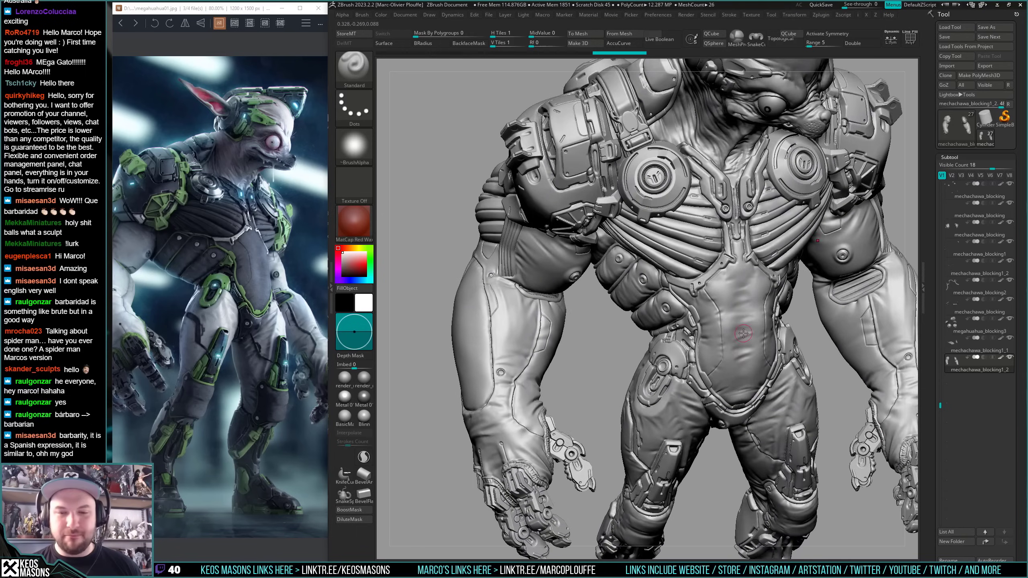
- Inspect the character from the side and the back, checking the legs, arms and upper back
right_click_drag(559, 330, 569, 324)
right_click_drag(605, 398, 607, 324, "alt")
right_click_drag(542, 320, 615, 340)
right_click_drag(634, 202, 610, 411, "alt")
right_click_drag(619, 355, 757, 295)
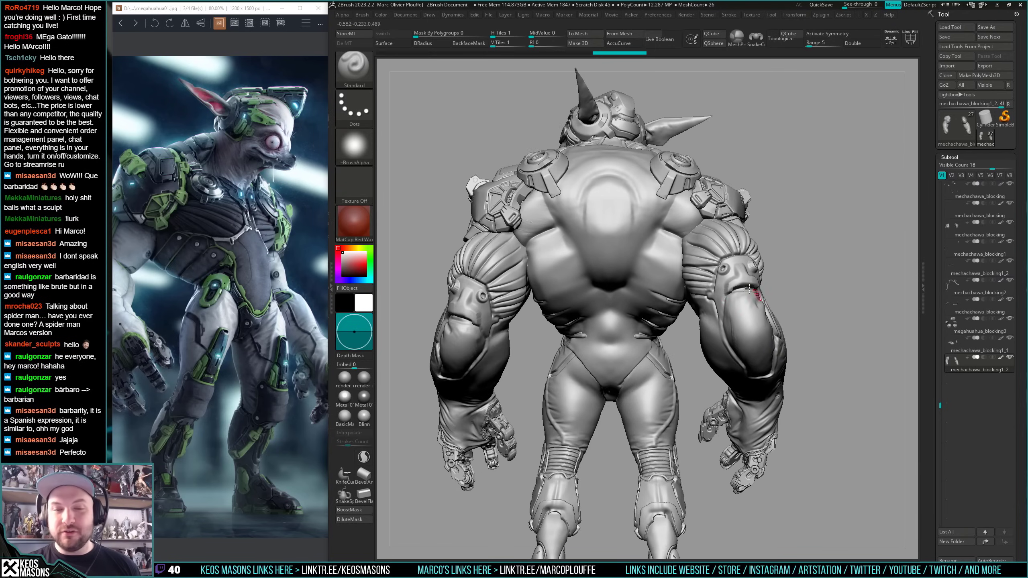
right_click_drag(661, 326, 666, 367)
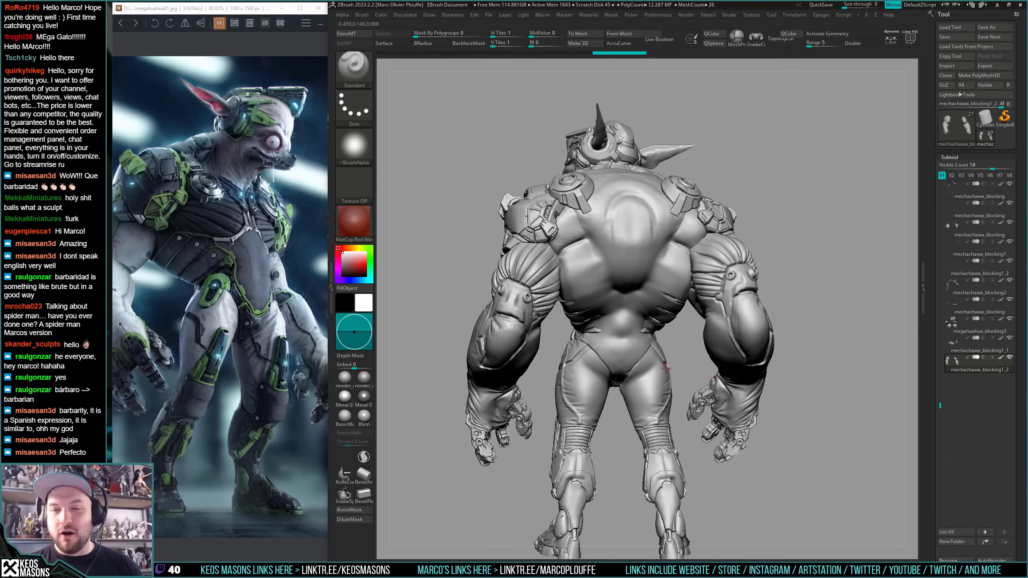
- Load the tool file Megahuahua.ztl from the stl2 folder inside megahuahua
left_click(965, 30)
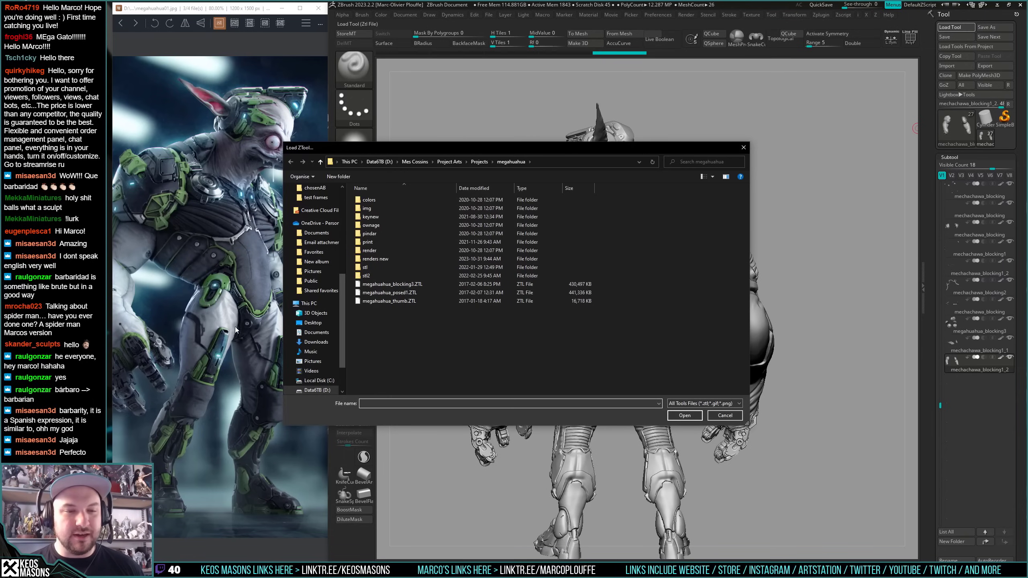
double_click(374, 276)
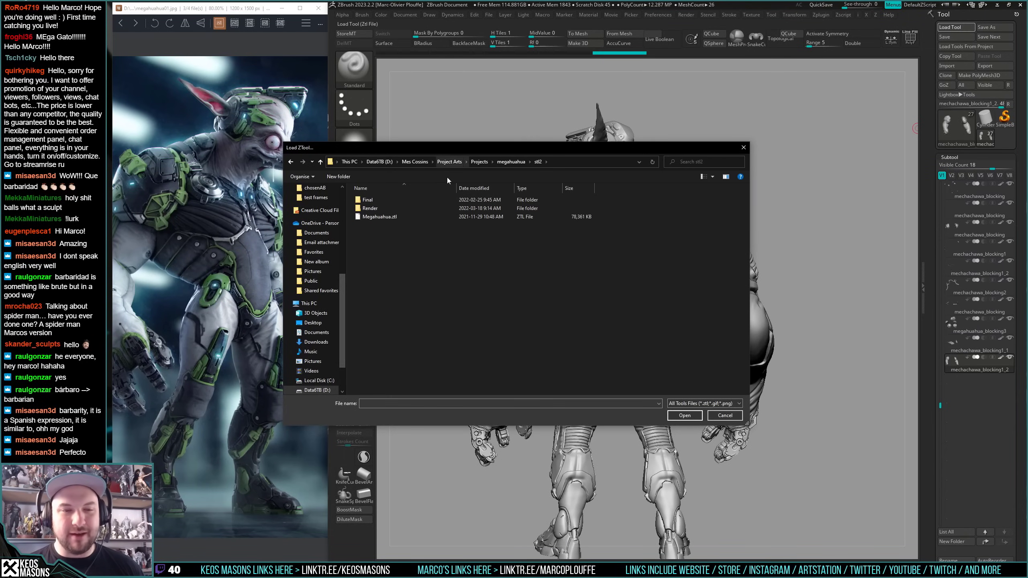
left_click(389, 217)
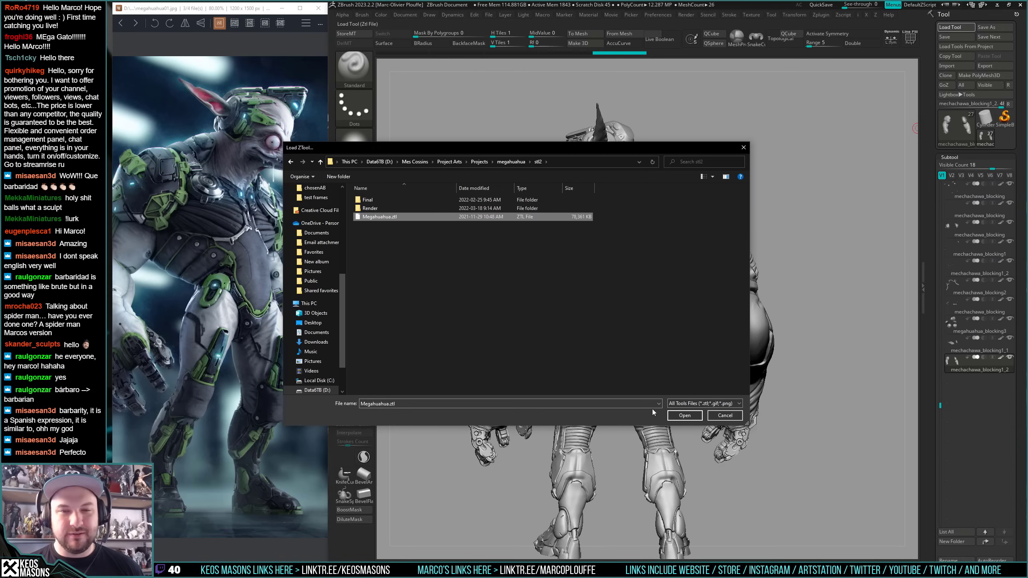
left_click(684, 416)
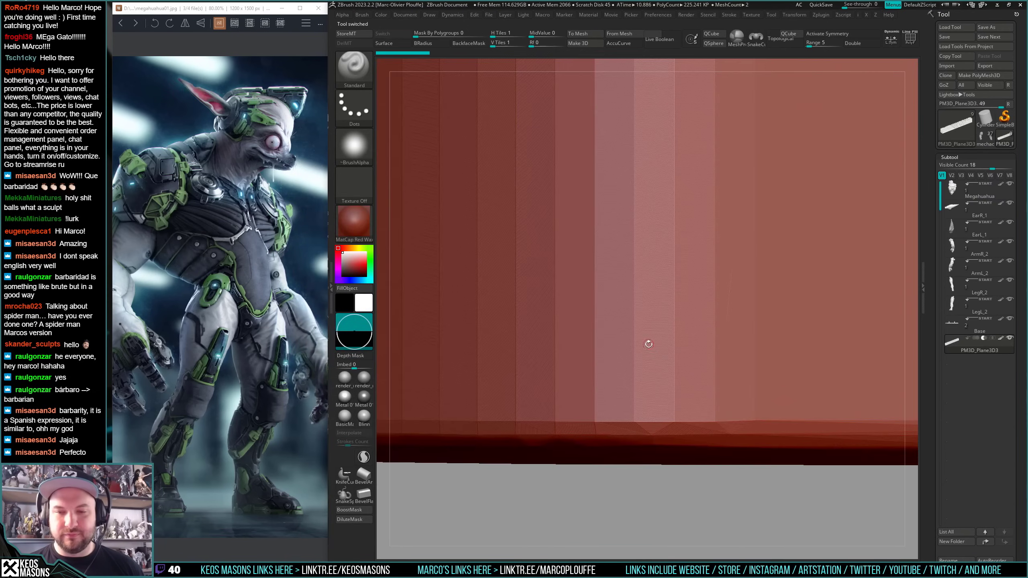
- Make the Megahuahua body the active subtool of the loaded model and apply the render_mat2 material
right_click_drag(648, 344, 600, 332, "ctrl")
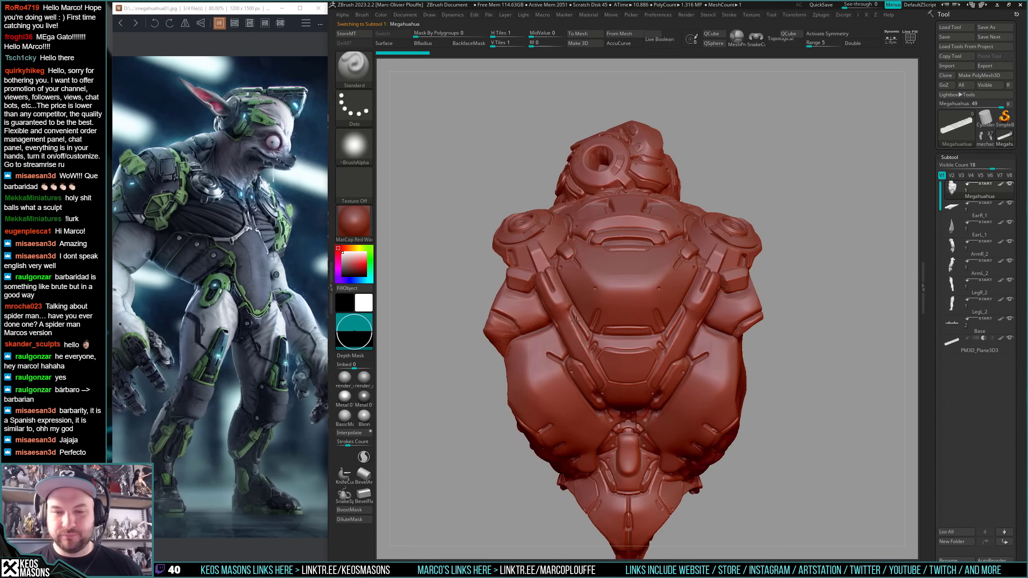
right_click_drag(580, 286, 601, 342)
right_click(601, 350)
left_click(582, 351)
left_click(362, 381)
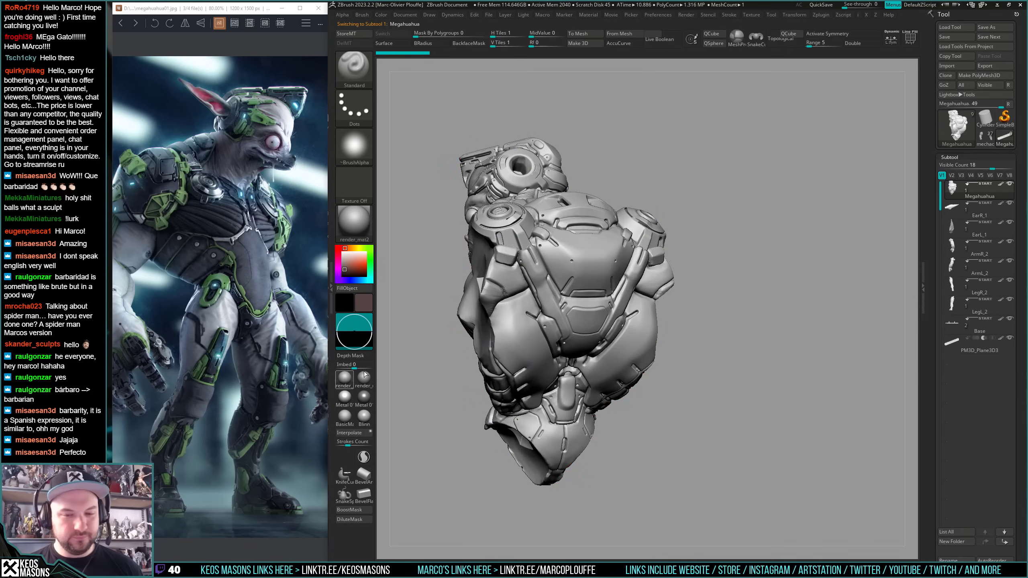
- Inspect the front of the separated body piece and toggle its polyframe display on and off
right_click_drag(557, 337, 582, 304)
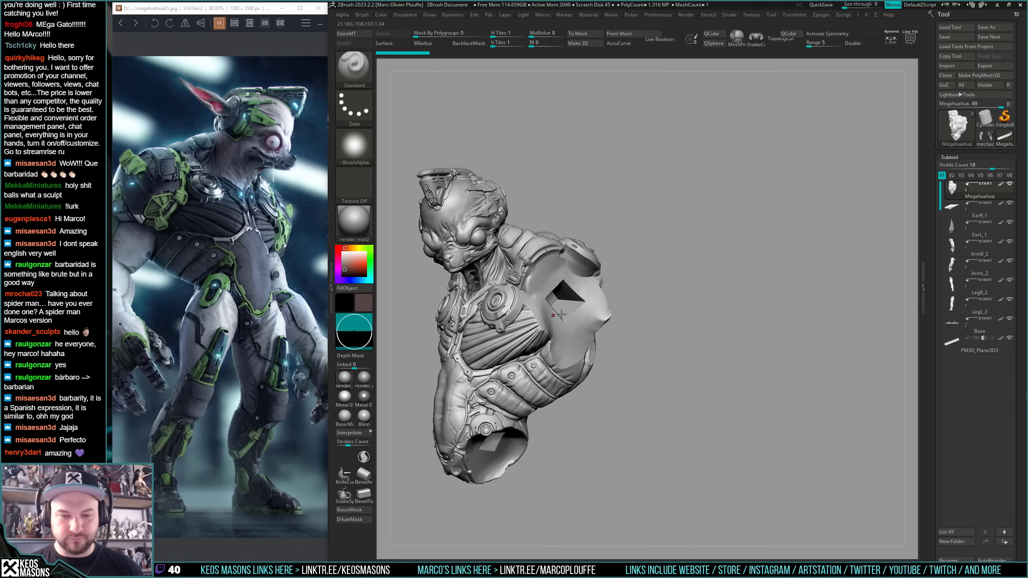
key("shift+f")
key("shift+f")
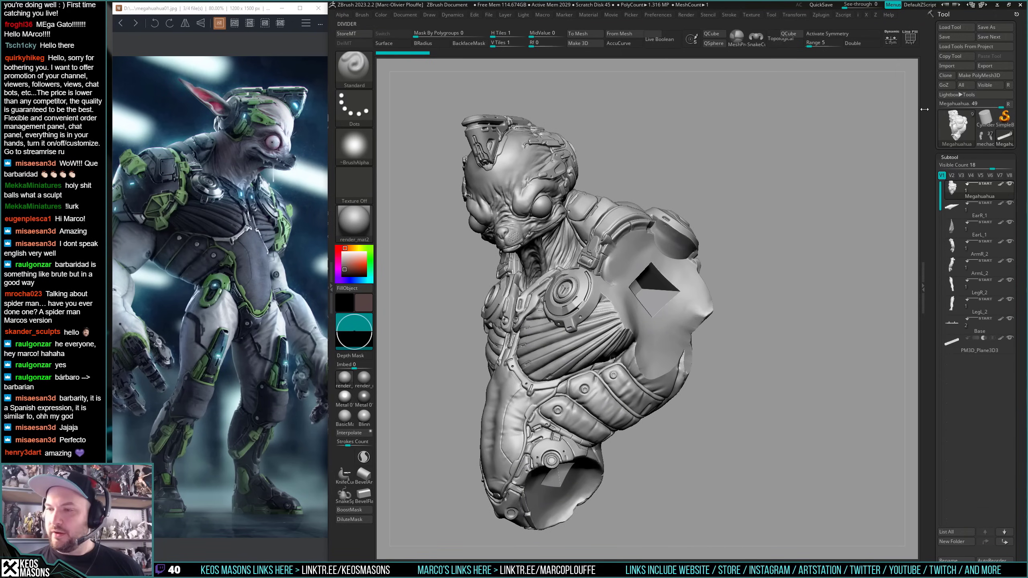
- Switch to File Explorer and open the Render folder inside stl2 to review the earlier STL renders
key("alt+Tab")
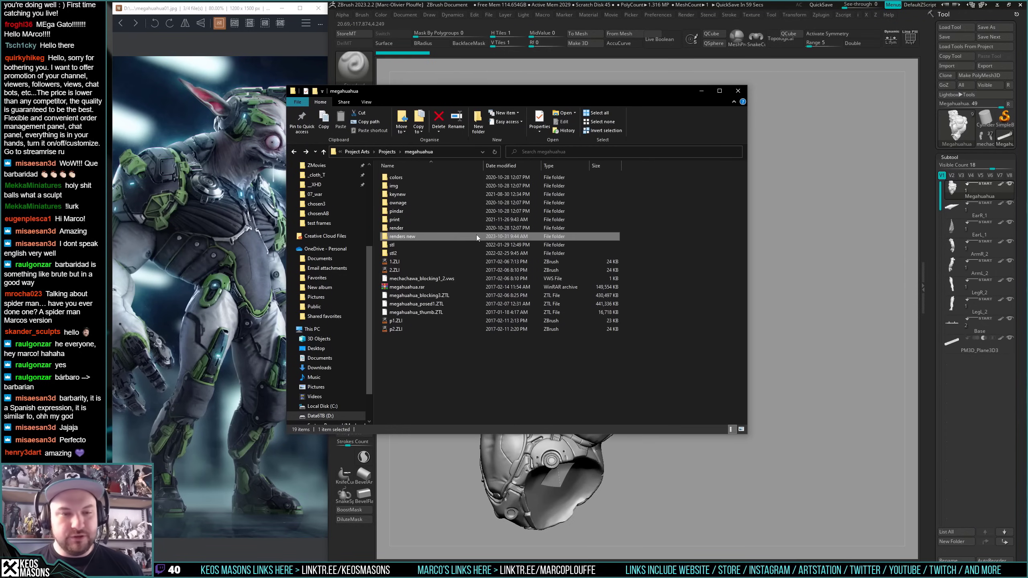
double_click(416, 252)
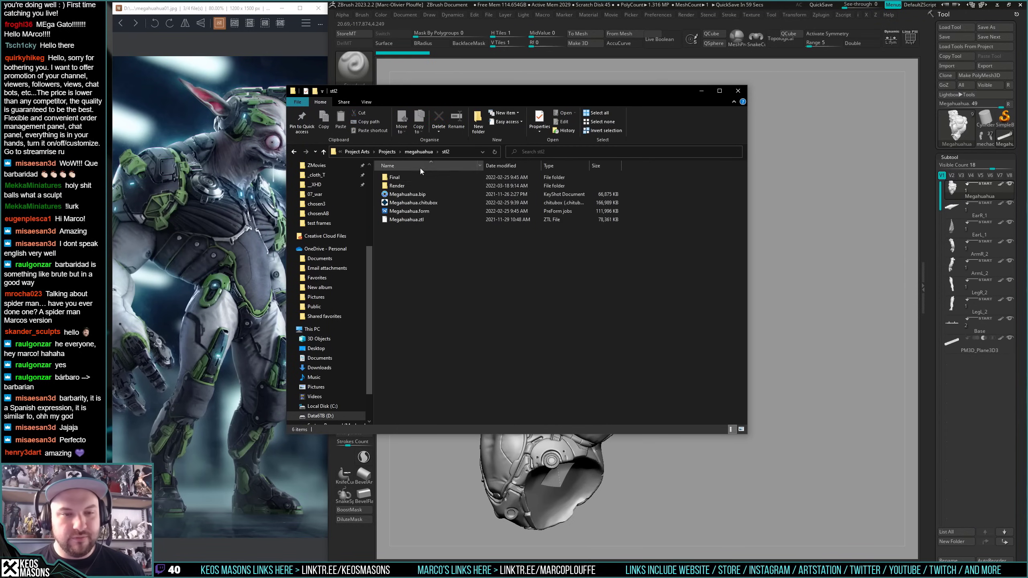
double_click(404, 185)
key("alt+Left")
double_click(405, 186)
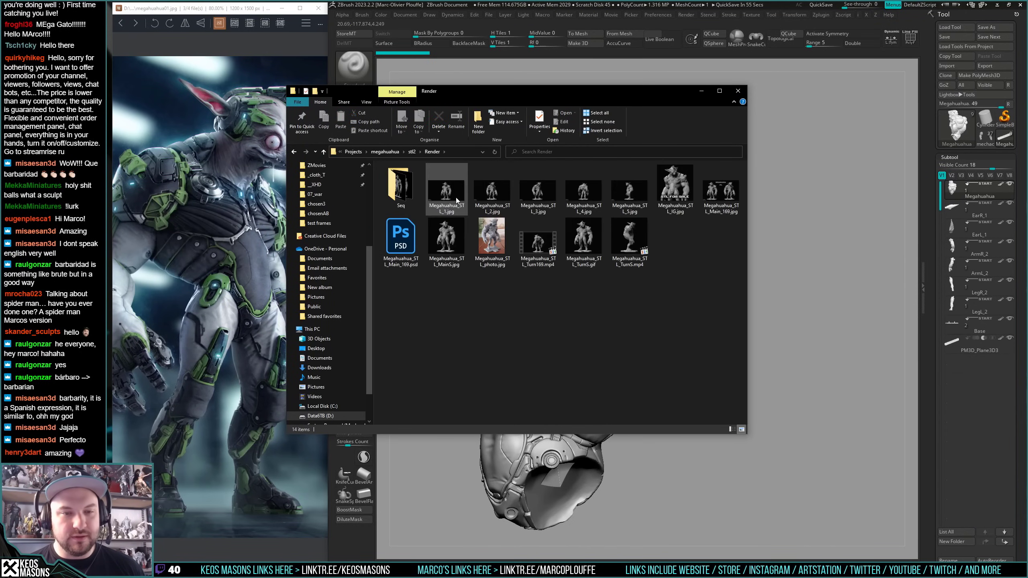
- Browse to the stl folder inside megahuahua in File Explorer and select Megahuahua.ztl
key("alt+Up")
key("alt+Up")
double_click(417, 245)
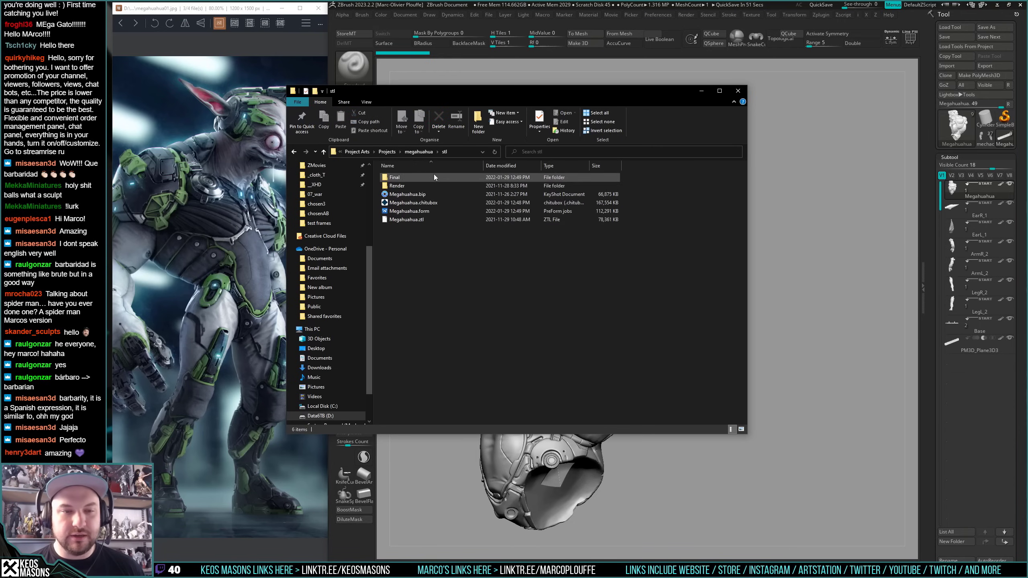
left_click(443, 219)
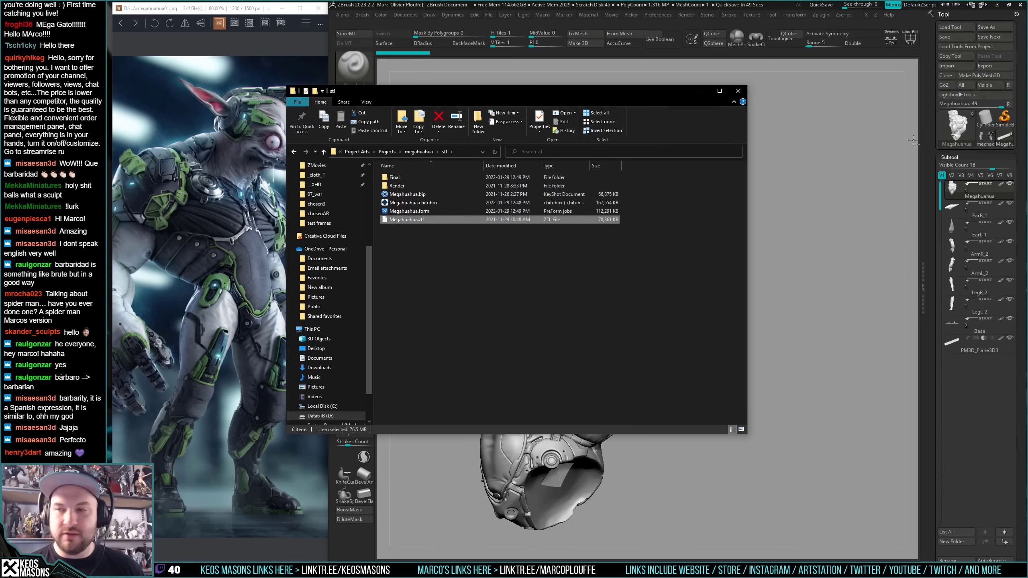
- Switch to ZBrush and load the tool file Megahuahua.ztl from the stl folder inside megahuahua
left_click(954, 27)
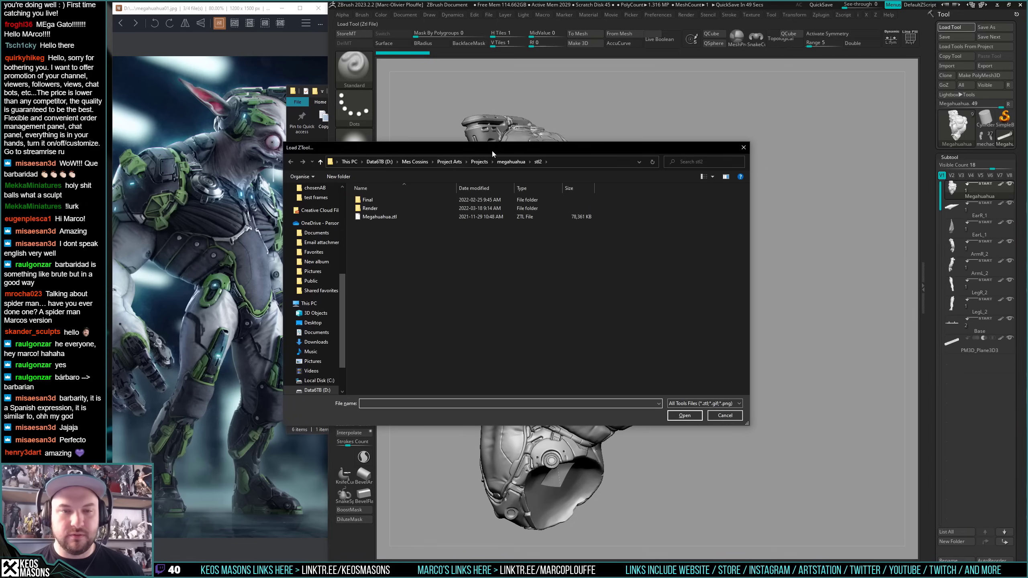
left_click(507, 161)
double_click(405, 268)
left_click(380, 217)
left_click(688, 416)
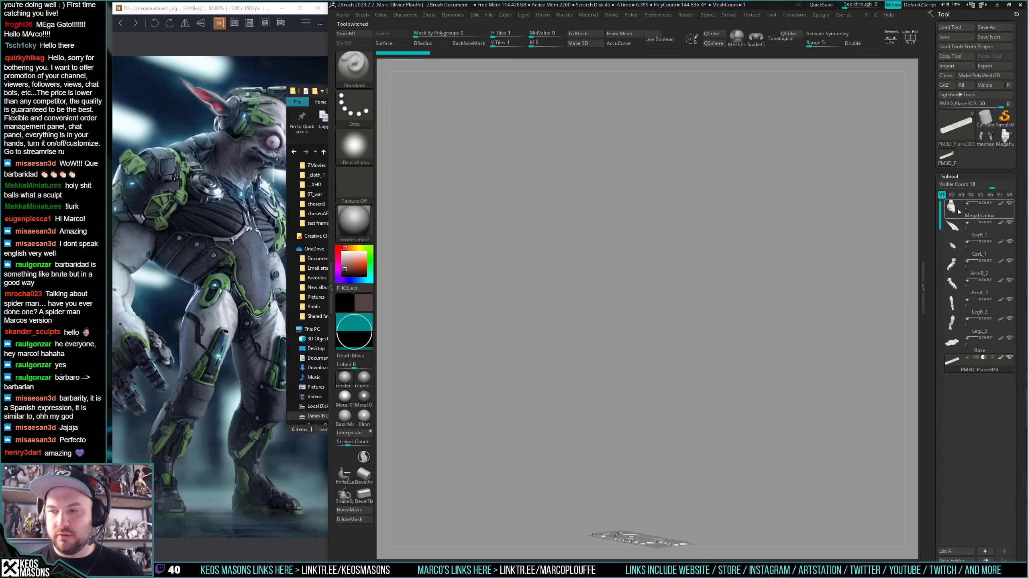
- Switch to File Explorer, open the print folder inside megahuahua and select the zbrushes.rar archive
key("alt+Tab")
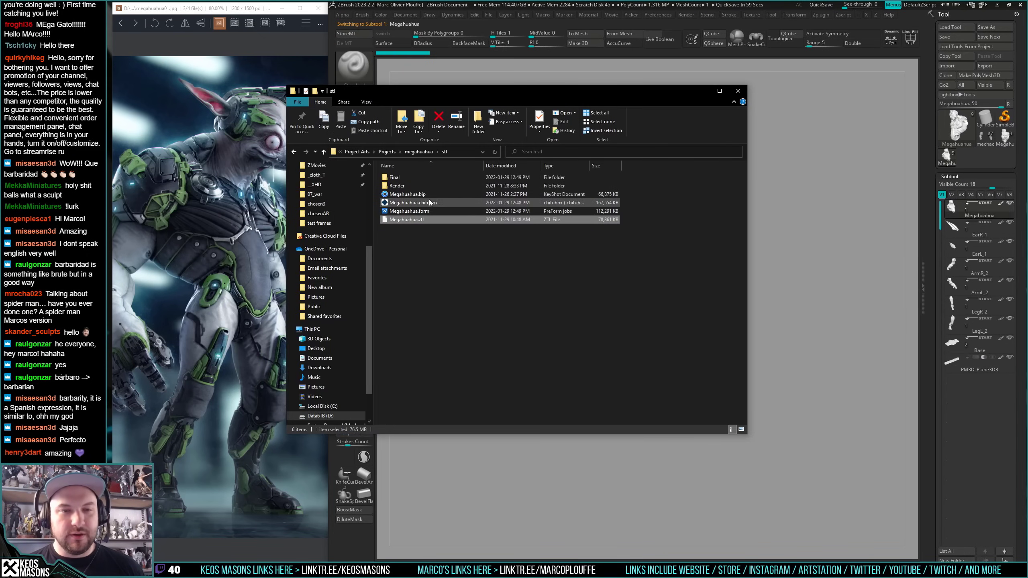
key("alt+Up")
left_click(400, 219)
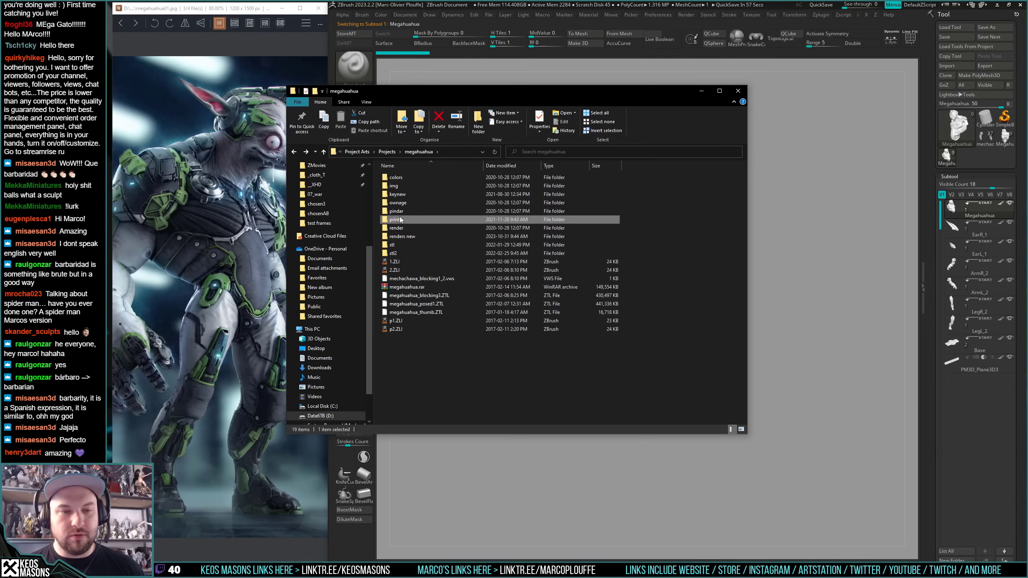
double_click(400, 219)
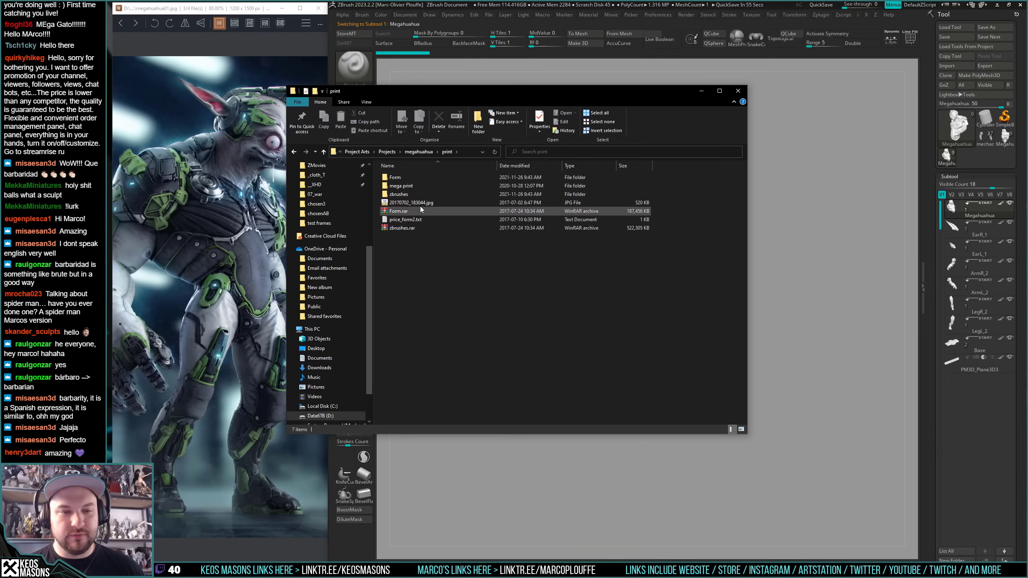
left_click(414, 228)
left_click_drag(452, 94, 517, 85)
left_click_drag(458, 222, 464, 240)
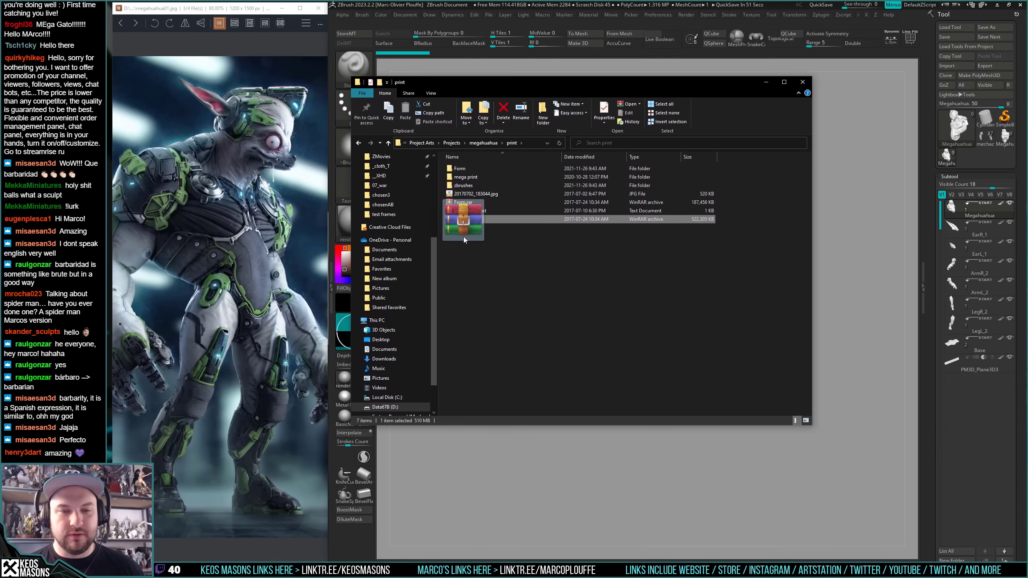
right_click_drag(463, 240, 473, 254)
left_click(514, 296)
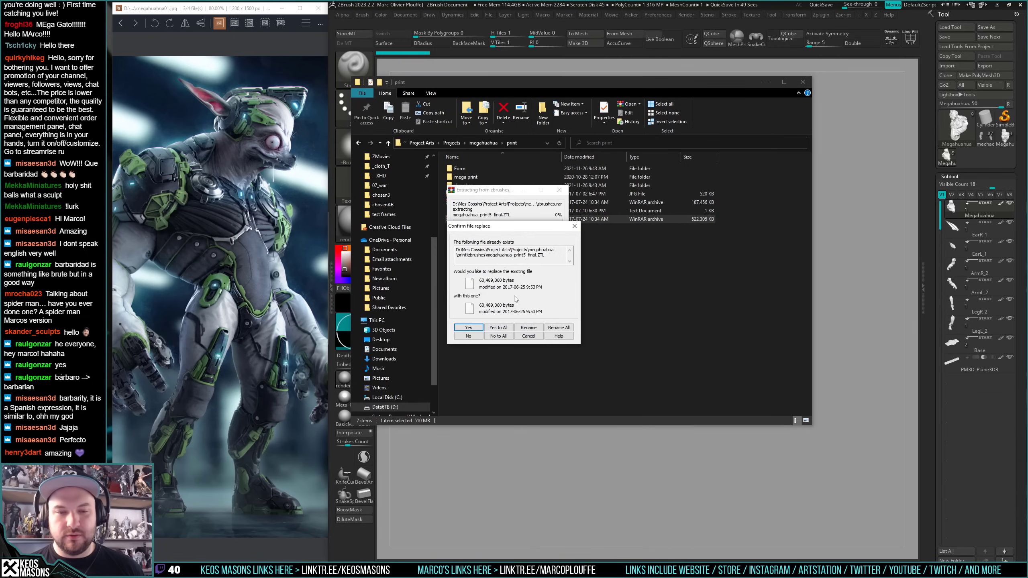
left_click(573, 226)
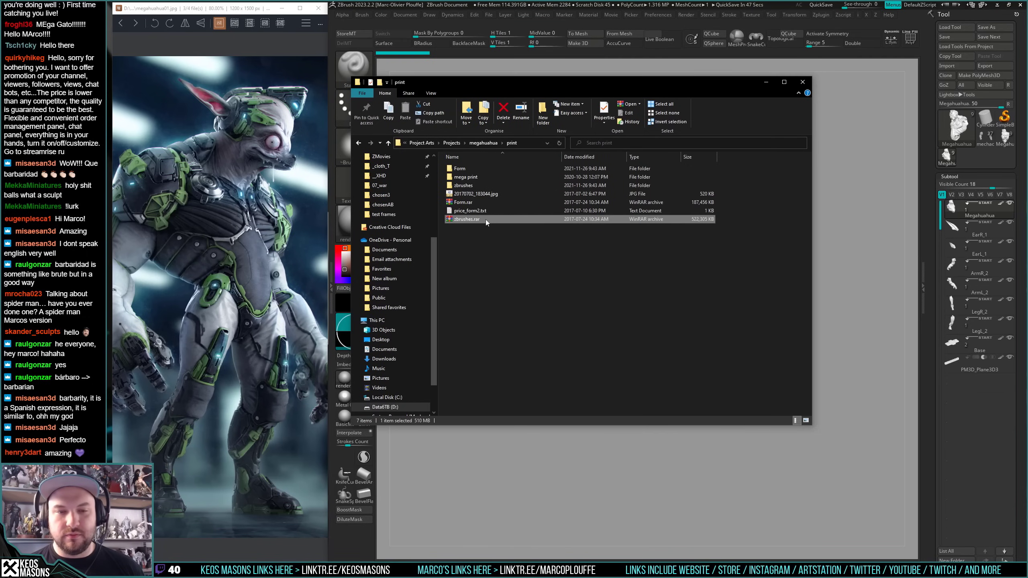
- Open the zbrushes.rar archive to review its ZTL files, including megahuahua_print2_prepcut.ZTL, and close it
double_click(461, 221)
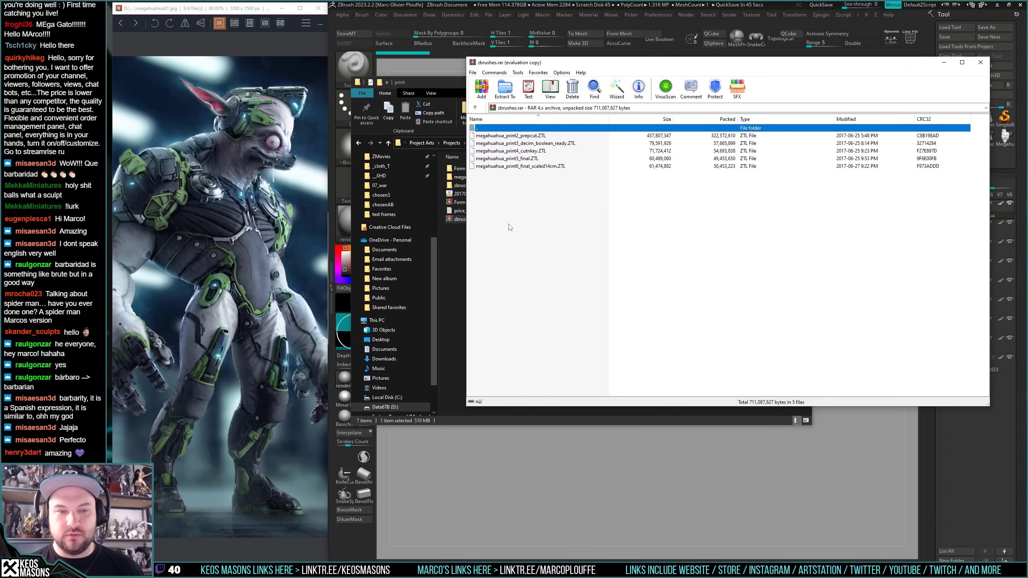
left_click(770, 237)
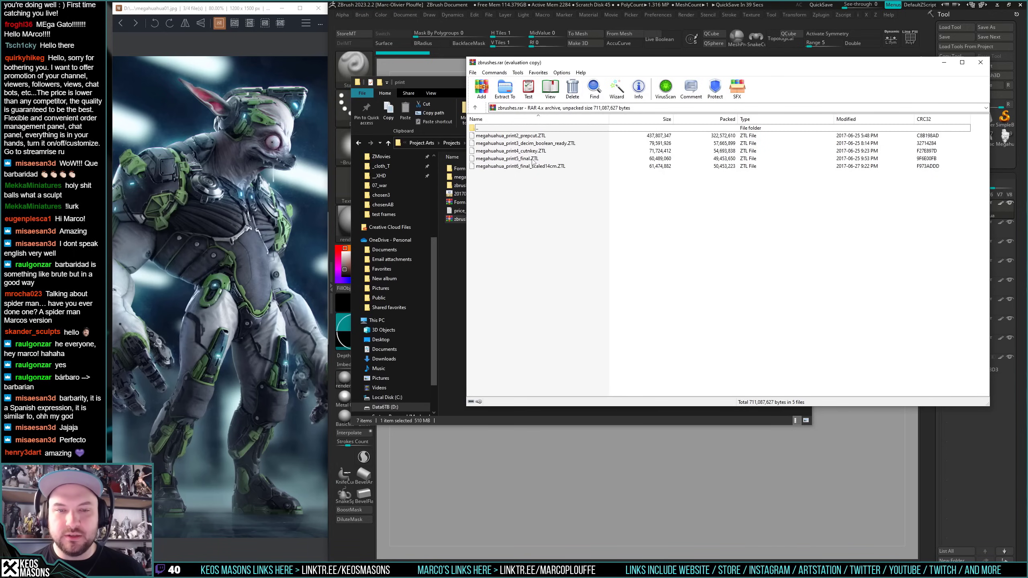
left_click(535, 136)
left_click_drag(549, 60, 585, 48)
left_click_drag(532, 124, 471, 289)
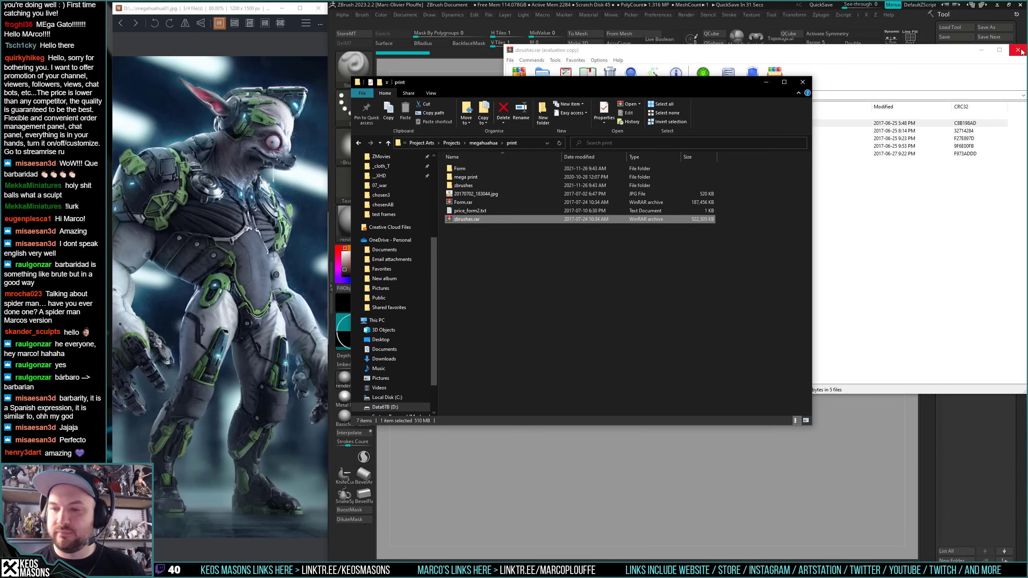
- Check the zbrushes folder inside print, delete the unneeded file from the print folder and reopen zbrushes
double_click(465, 185)
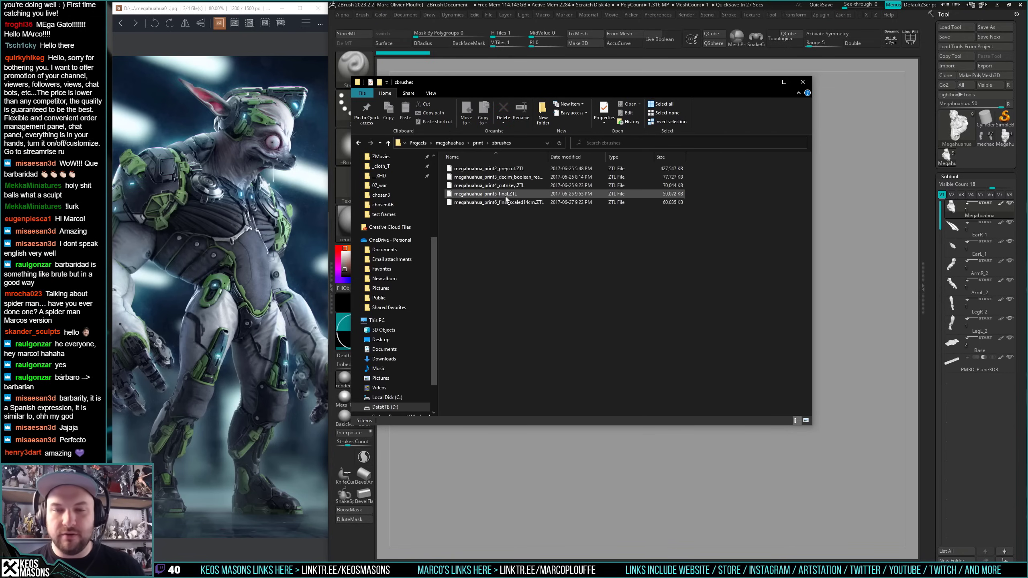
key("alt+Left")
left_click(478, 210)
key("Delete")
key("Return")
double_click(600, 185)
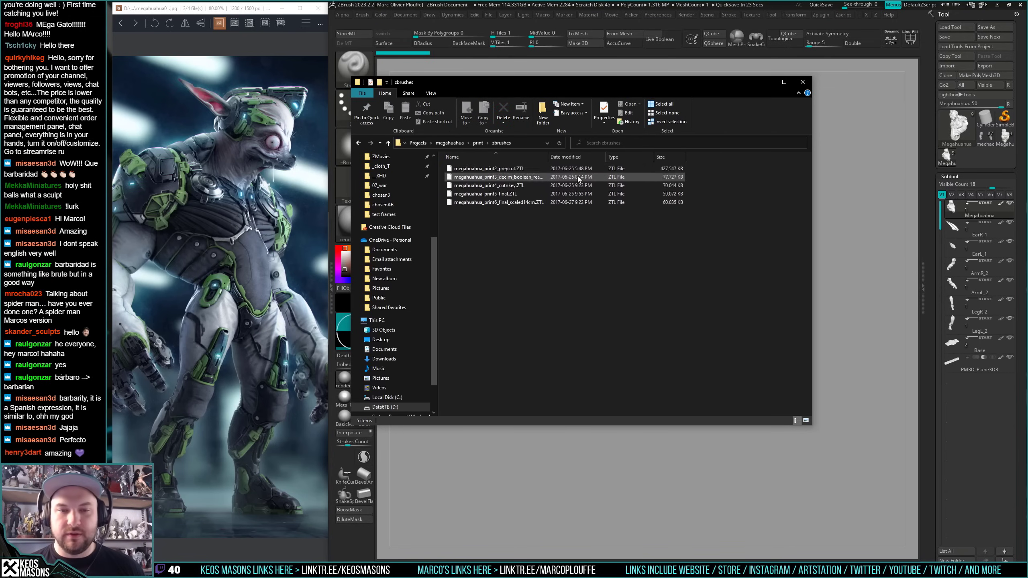
- Switch to ZBrush and load megahuahua_print2_prepcut.ZTL from the zbrushes folder inside print
left_click(956, 27)
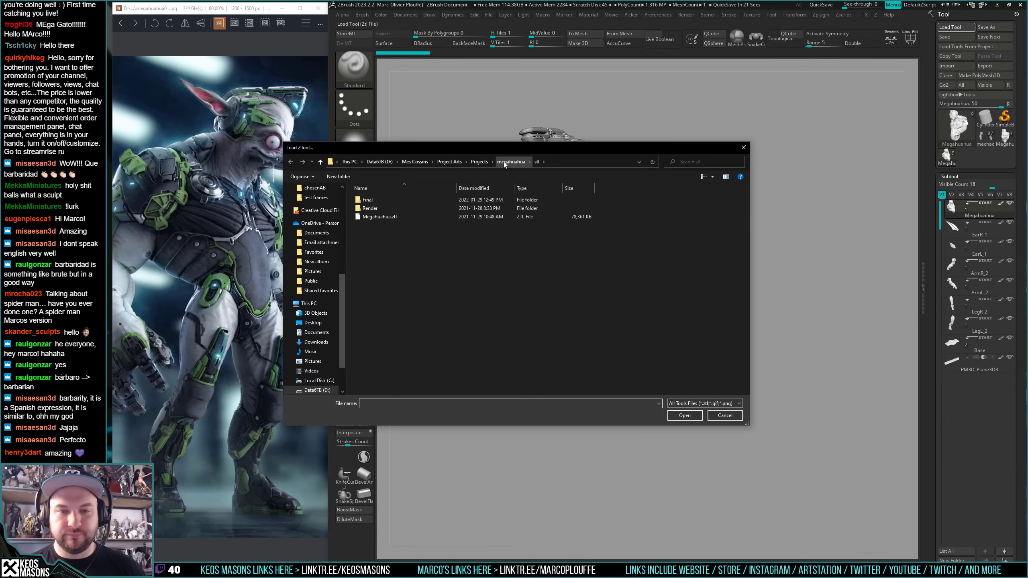
left_click(506, 162)
double_click(369, 242)
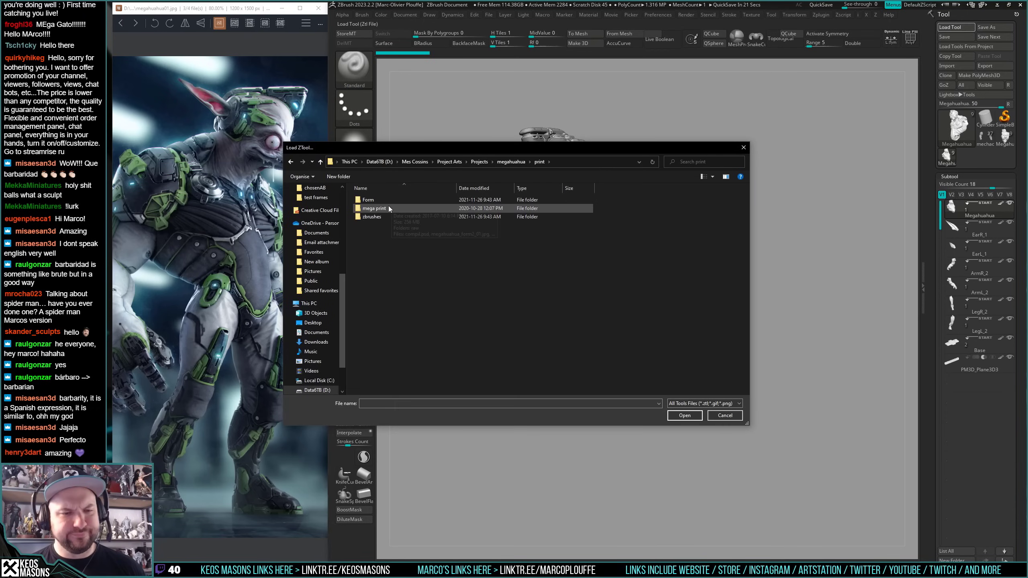
double_click(372, 216)
left_click(435, 203)
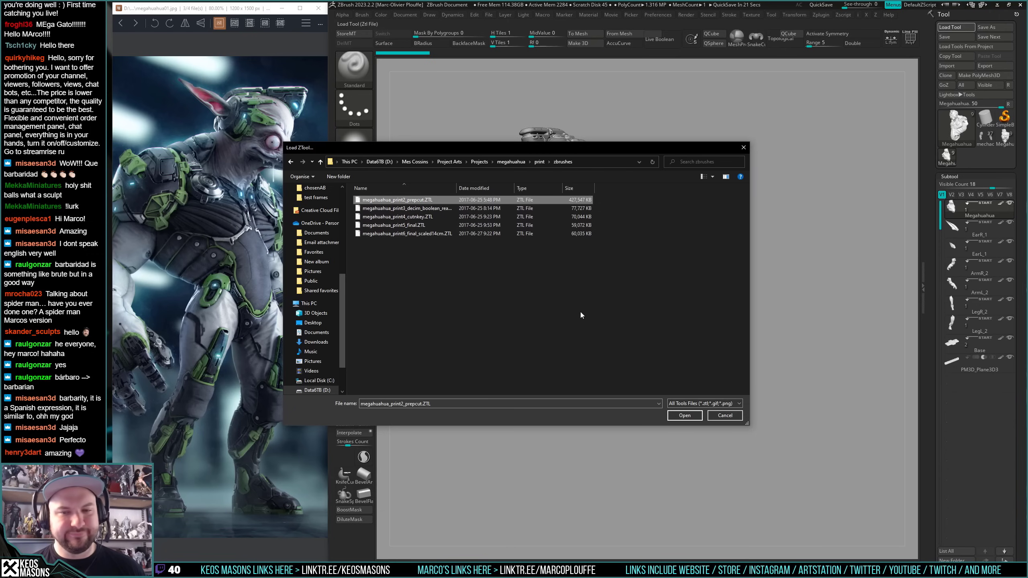
left_click(684, 416)
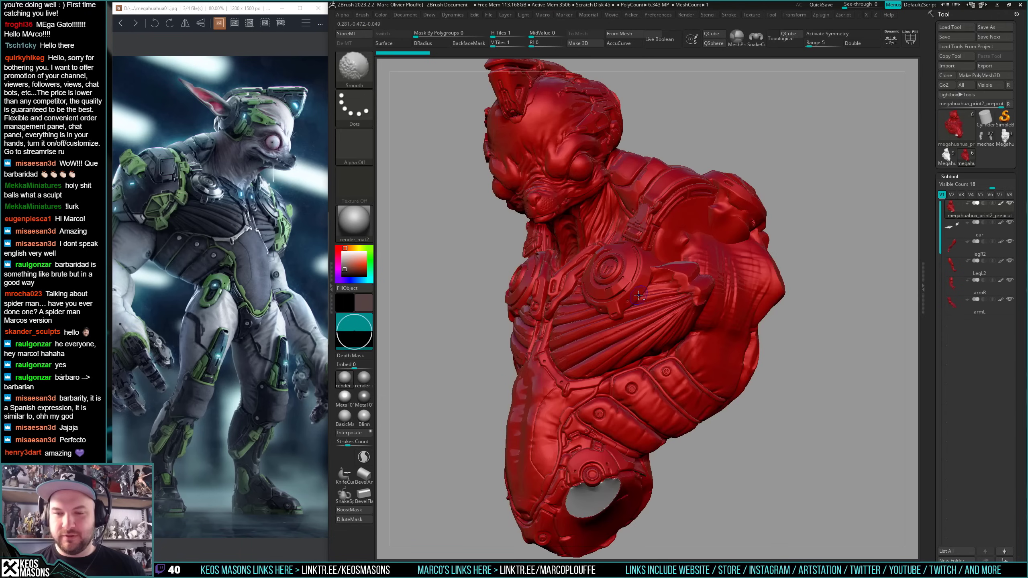
- Inspect the loaded prepcut model, browsing the materials and switching to the ear subtool and back to the main body
left_click_drag(382, 354, 400, 356)
left_click(344, 380)
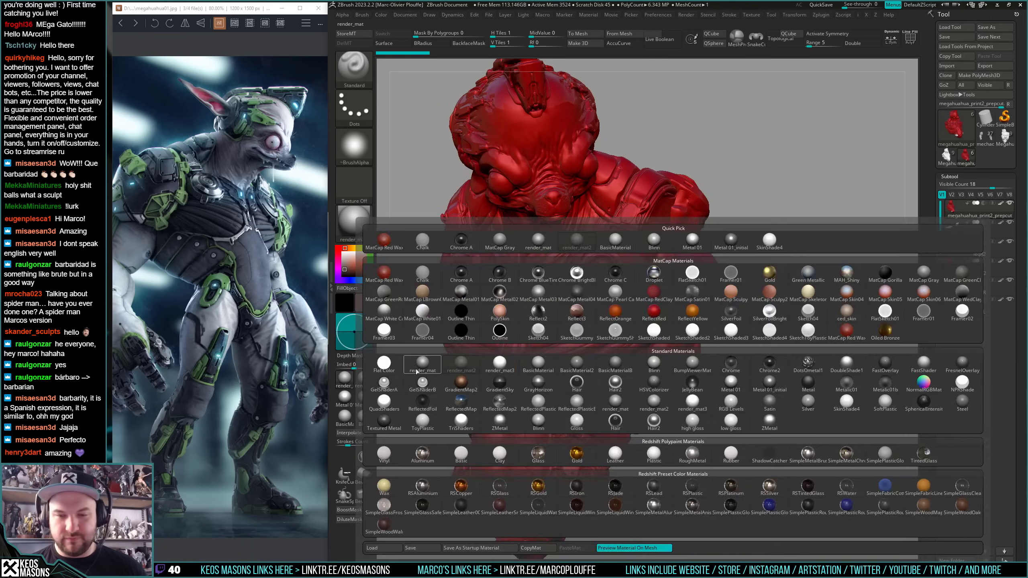
right_click_drag(557, 288, 556, 258, "ctrl")
left_click_drag(753, 227, 720, 215)
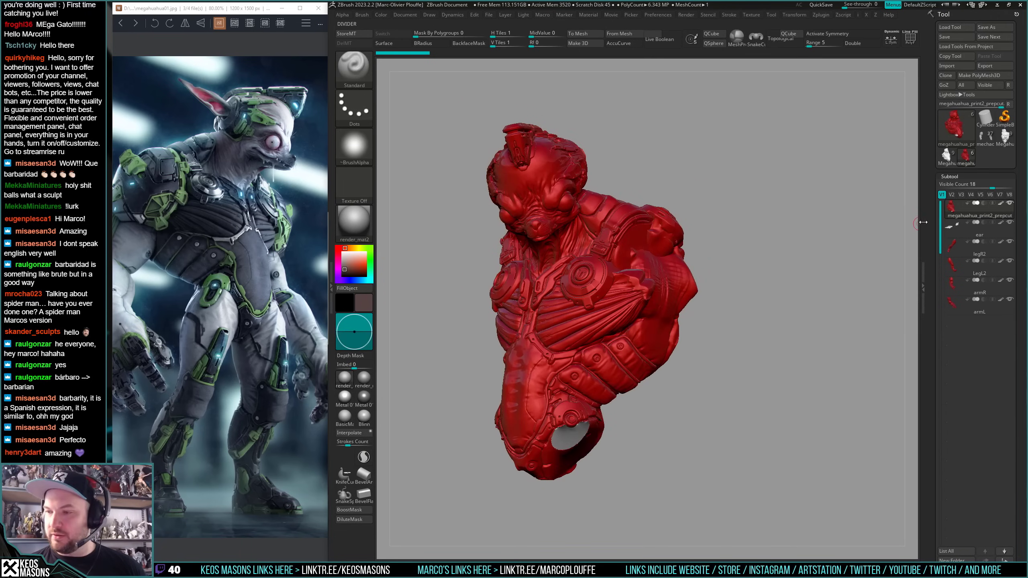
left_click(975, 222)
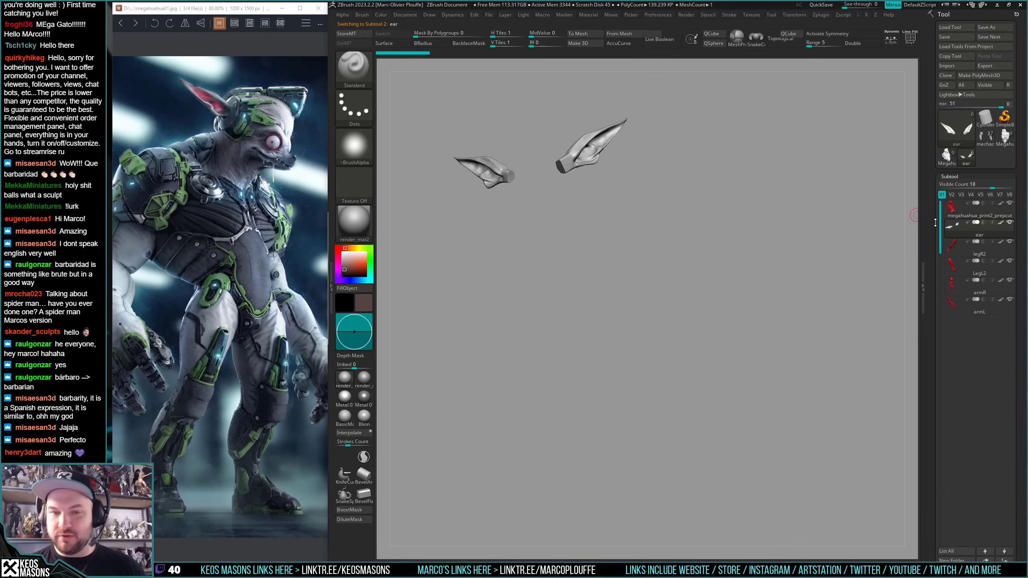
left_click(975, 207)
left_click_drag(747, 244, 687, 271)
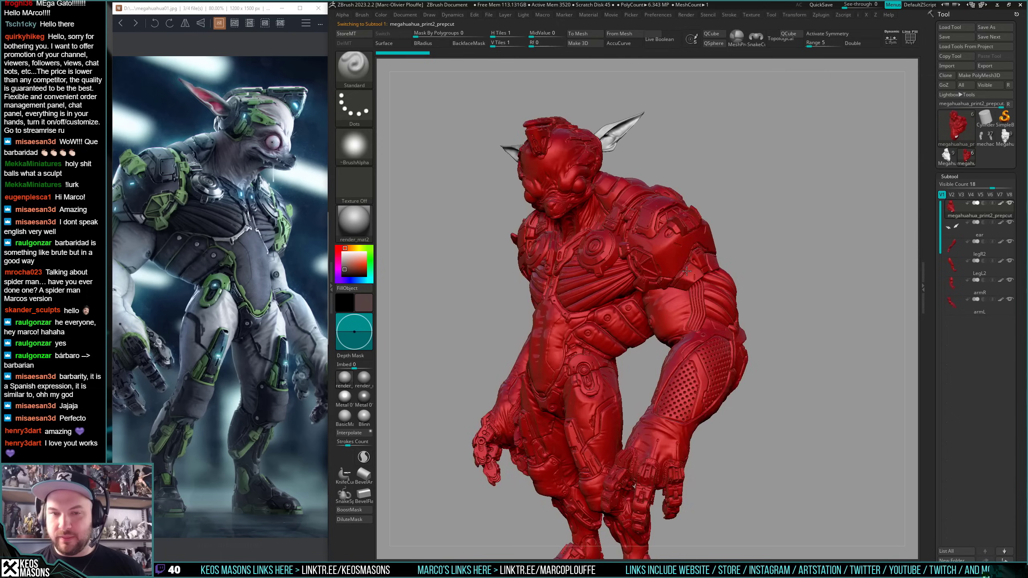
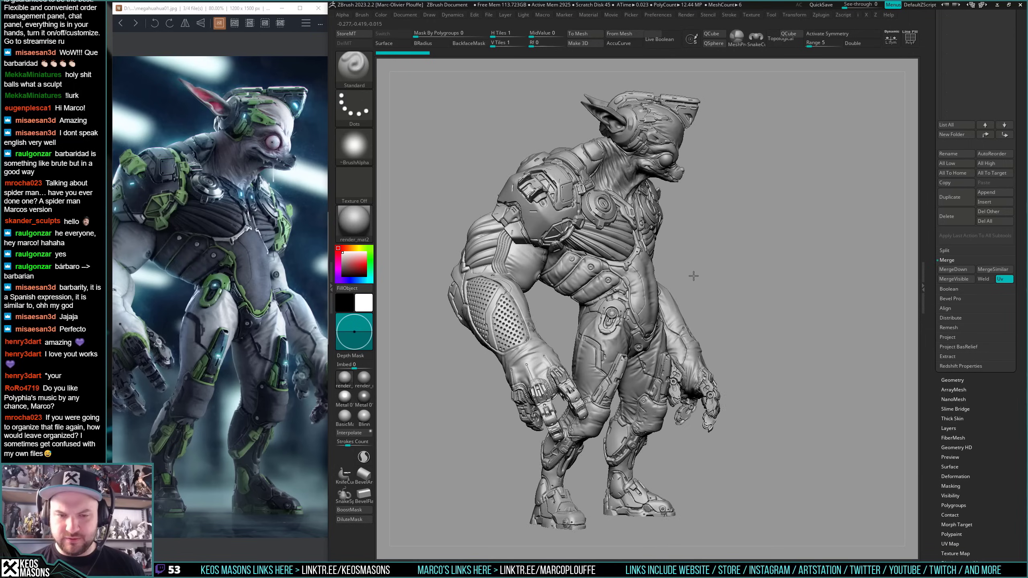
- Examine the perforated forearm of the armR subtool up close, toggling its polyframe display, and review the figure's front
right_click_drag(540, 276, 766, 301, "ctrl")
key("alt+s")
key("shift+f")
key("shift+f")
key("shift+f")
key("shift+f")
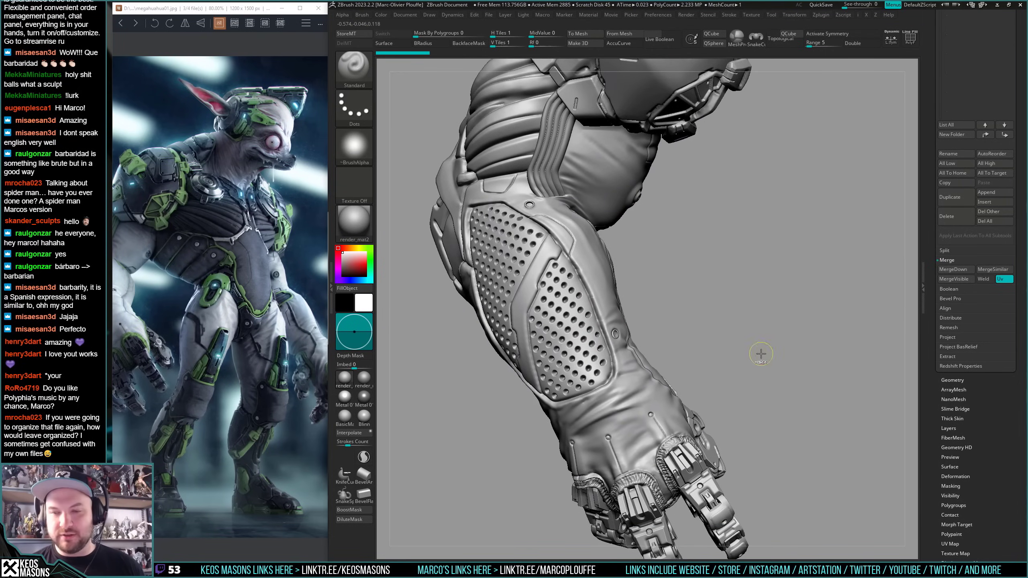
right_click_drag(760, 354, 769, 309, "ctrl")
left_click_drag(934, 255, 934, 376)
right_click_drag(862, 299, 781, 305)
key("shift+s")
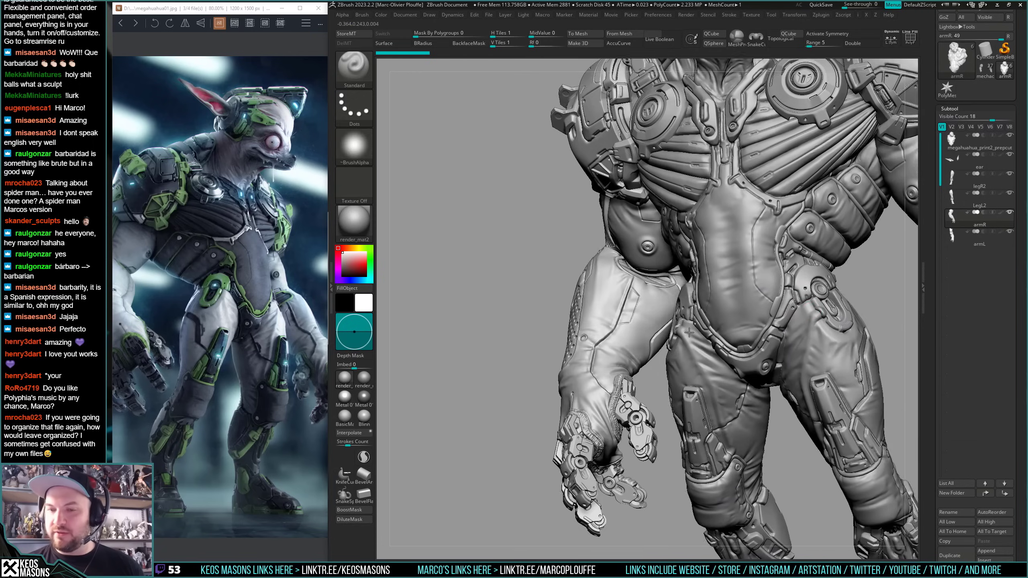
right_click_drag(689, 332, 544, 351, "alt")
right_click_drag(545, 351, 687, 367, "ctrl")
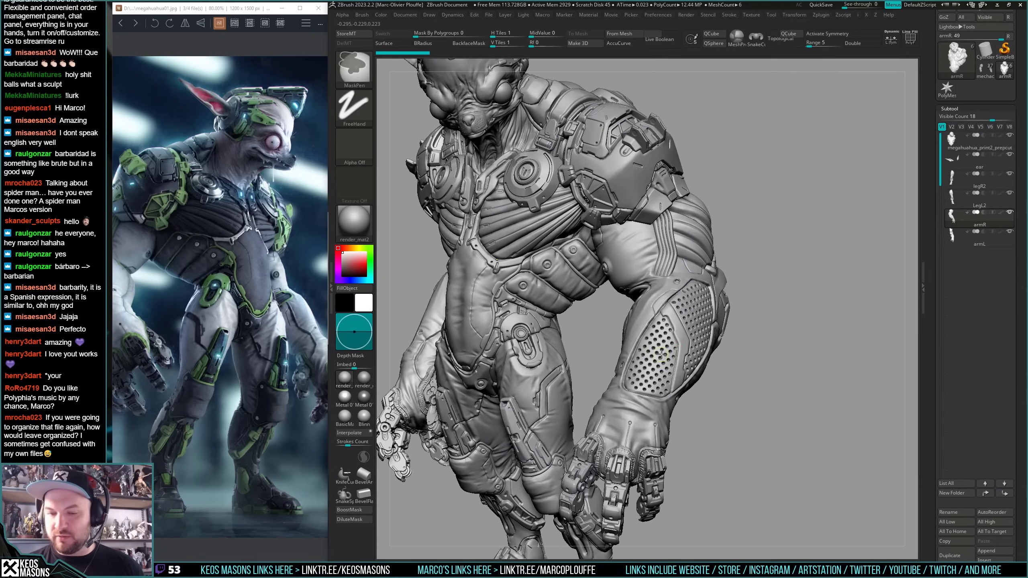
- Alternate between the mechachawa blocking tool and the print tool to compare the forearm panels, toggling the polyframe display
left_click(985, 70)
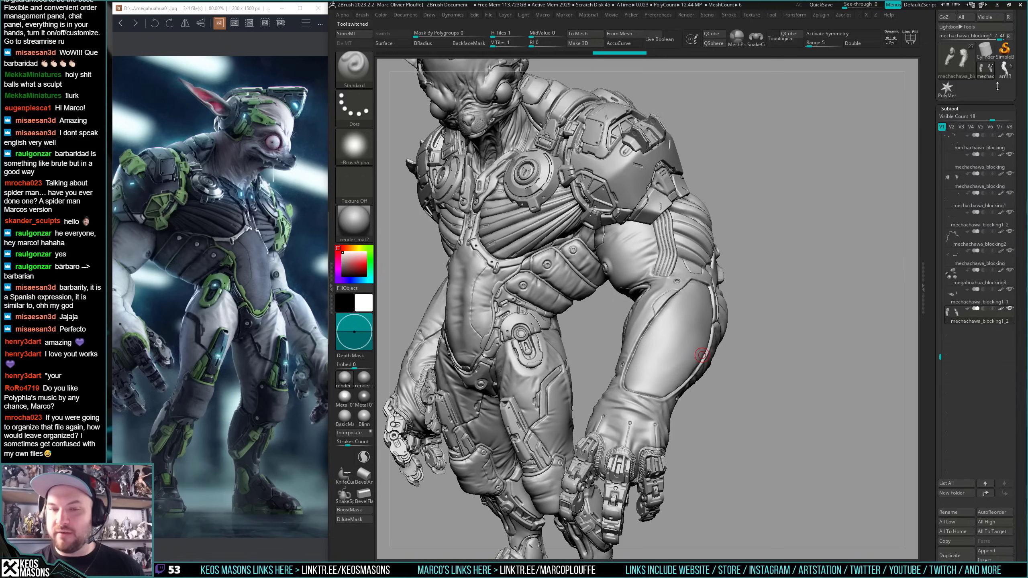
left_click(1004, 73)
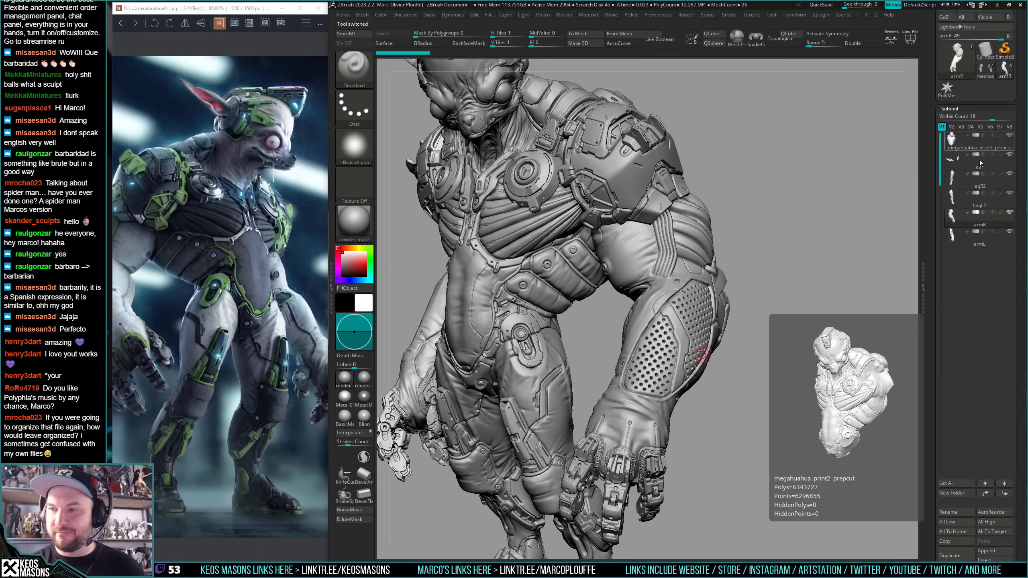
left_click(986, 70)
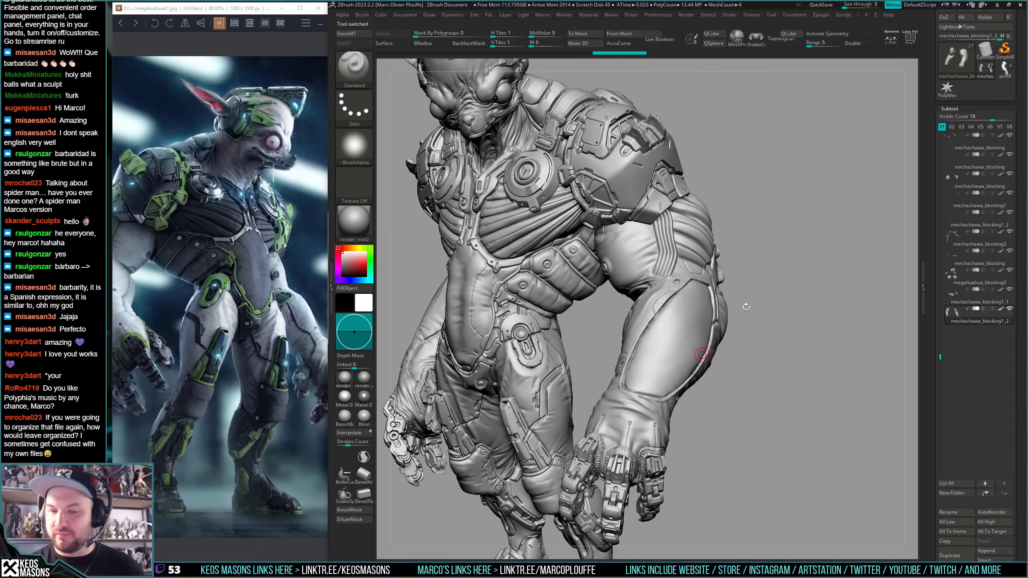
key("alt+s")
key("shift+f")
left_click(1005, 70)
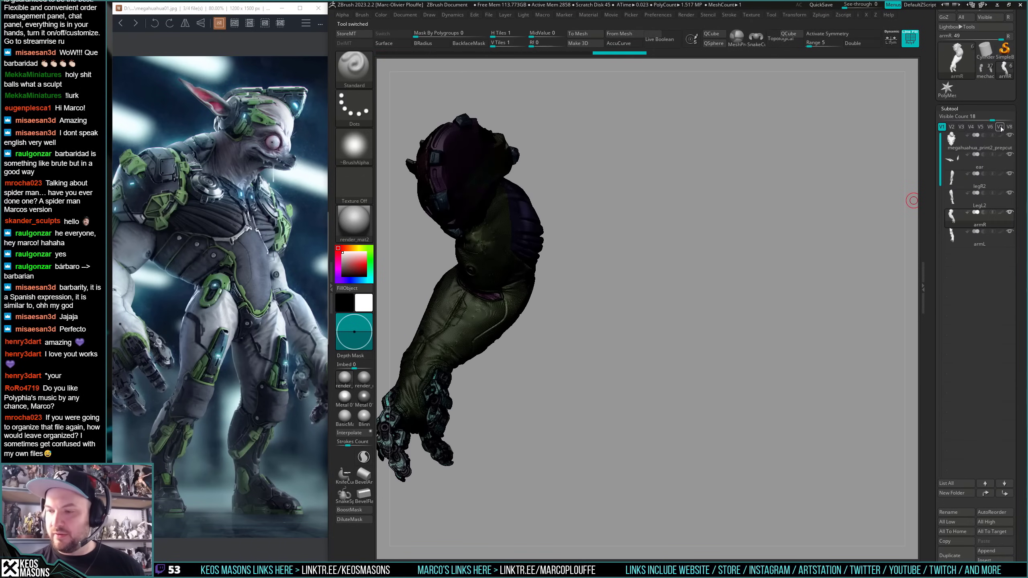
- Make armL the active subtool and inspect its polygroups by toggling the polyframe display
left_click(963, 238)
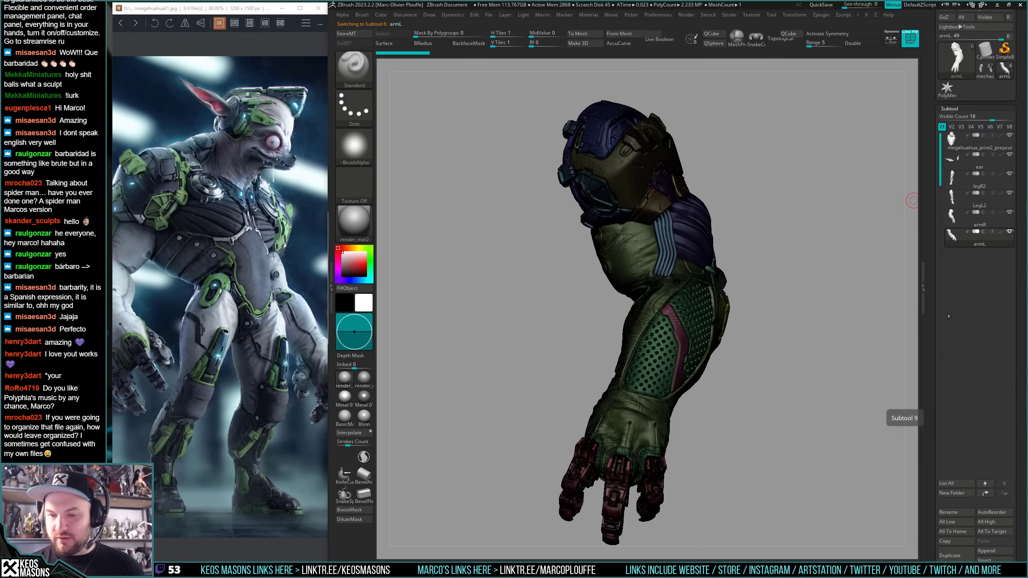
key("shift+f")
left_click_drag(931, 399, 932, 345)
key("shift+f")
key("shift+f")
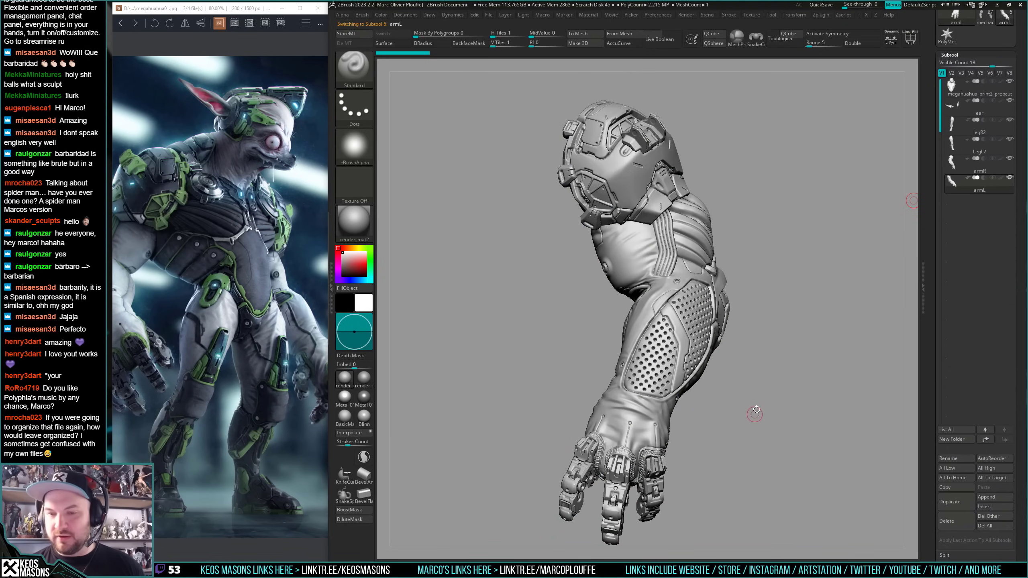
- Mask the main arm mesh of the armL subtool with a topological transpose mask and hide it
key("w")
key("y")
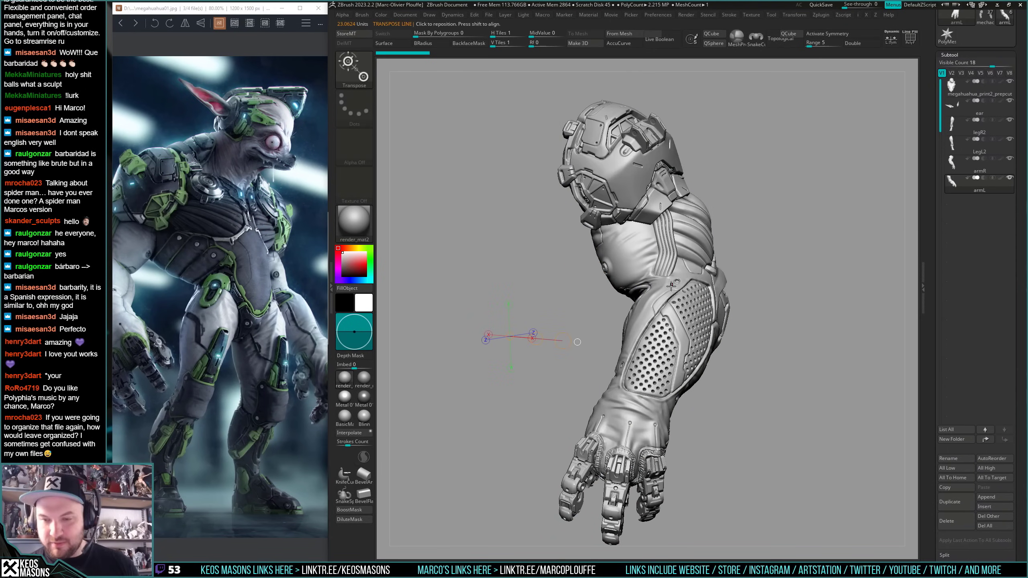
left_click(671, 289, "ctrl")
key("ctrl+shift+s")
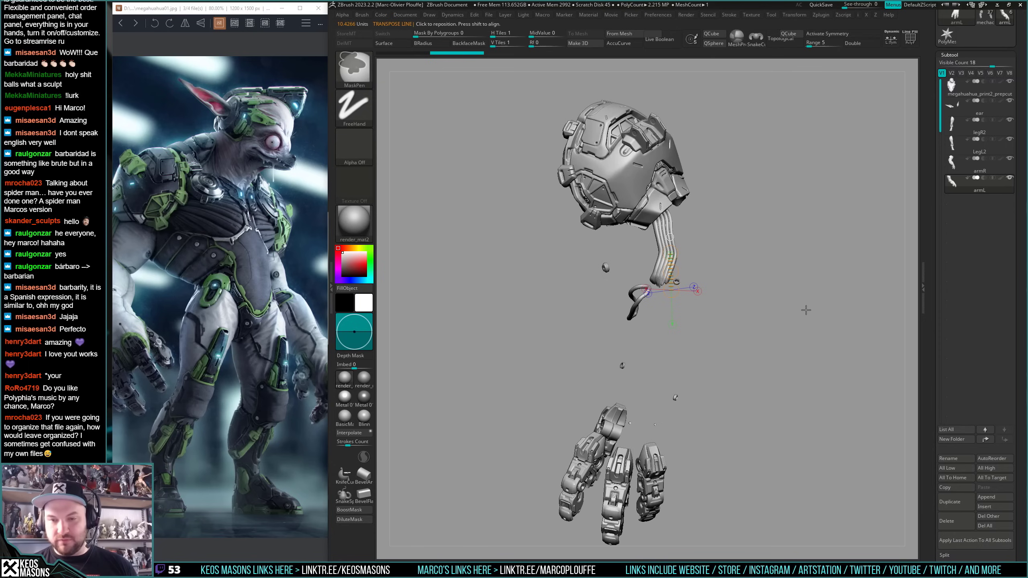
- Split the hidden arm mesh off armL into its own subtool and check both resulting parts
key("q")
left_click(952, 211)
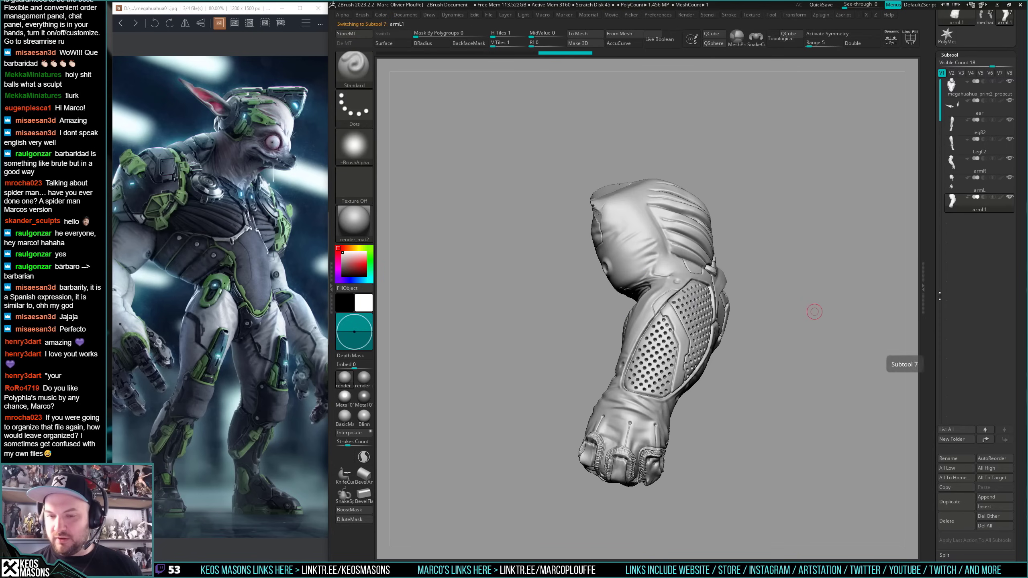
left_click(953, 186)
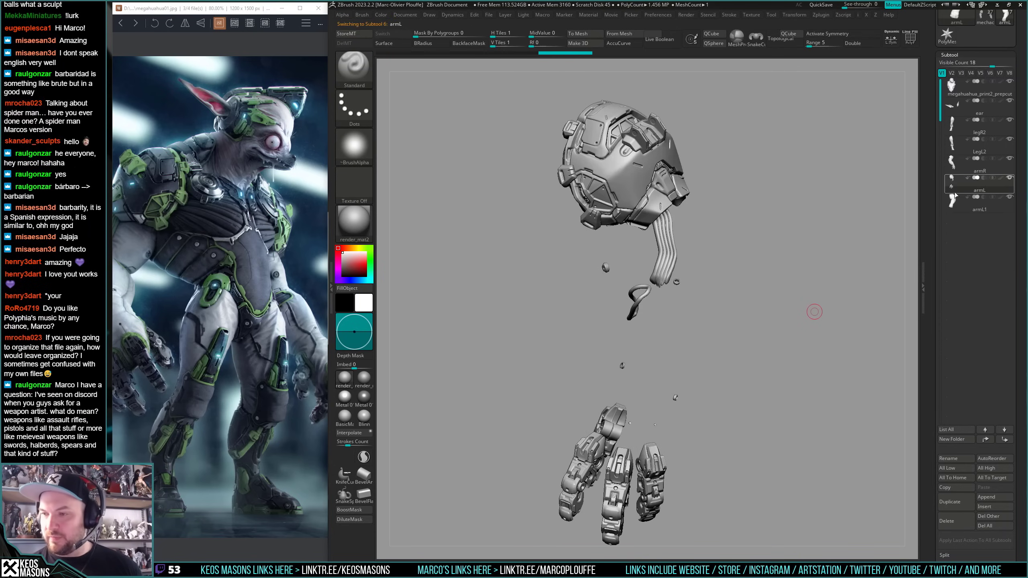
left_click_drag(957, 187, 957, 168)
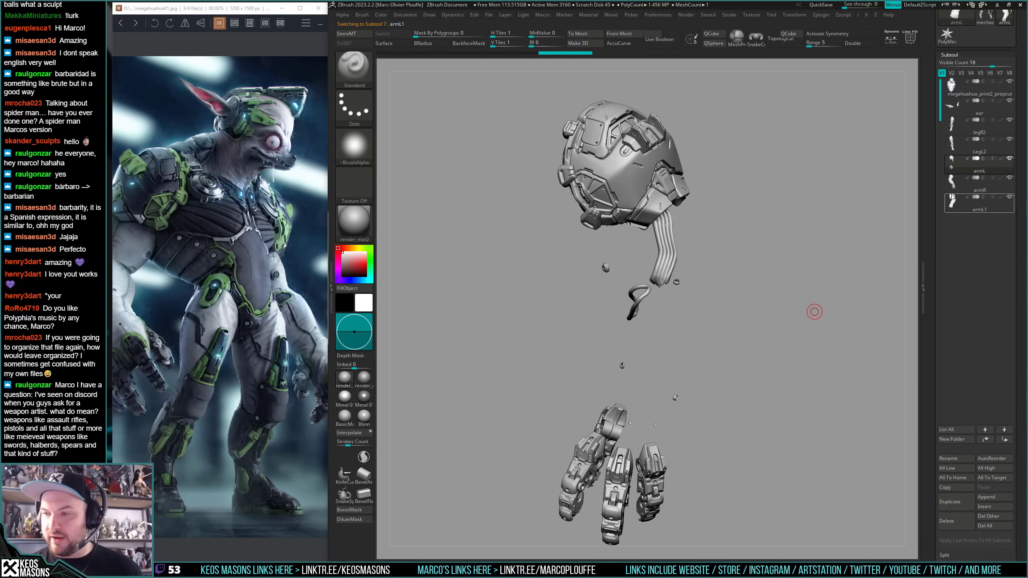
left_click(952, 165)
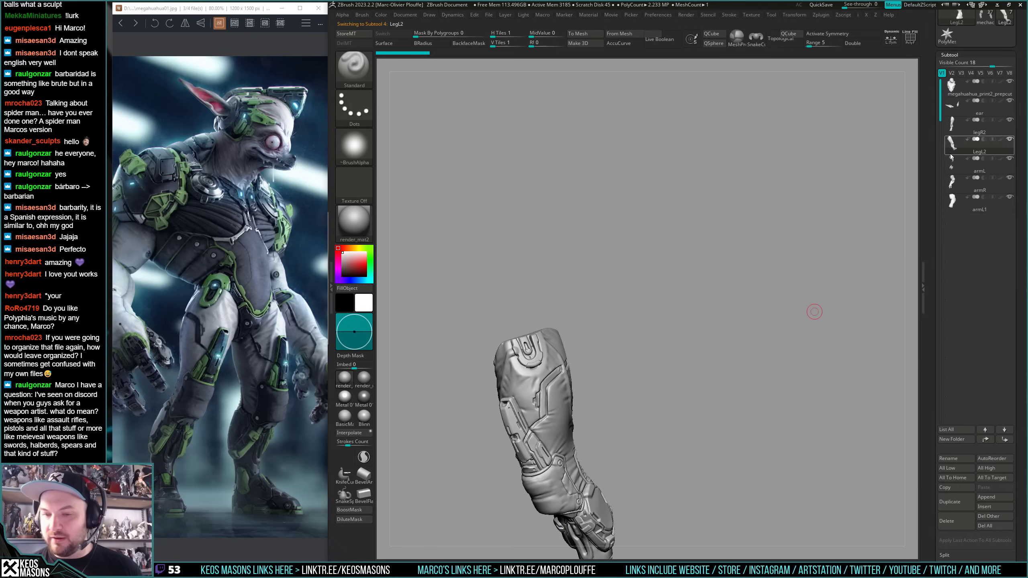
left_click(952, 182)
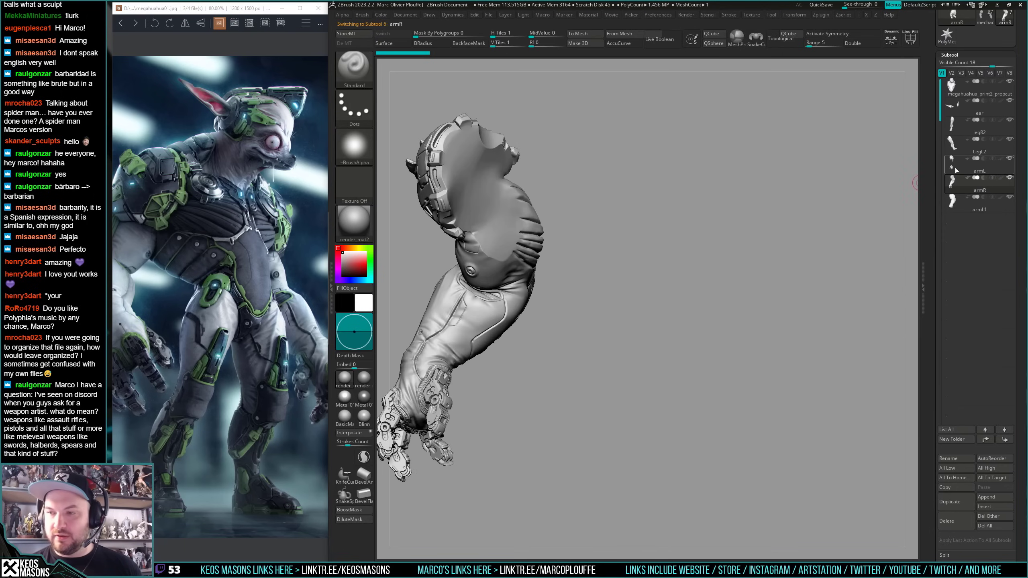
left_click(955, 170)
left_click_drag(955, 166, 956, 184)
key("i")
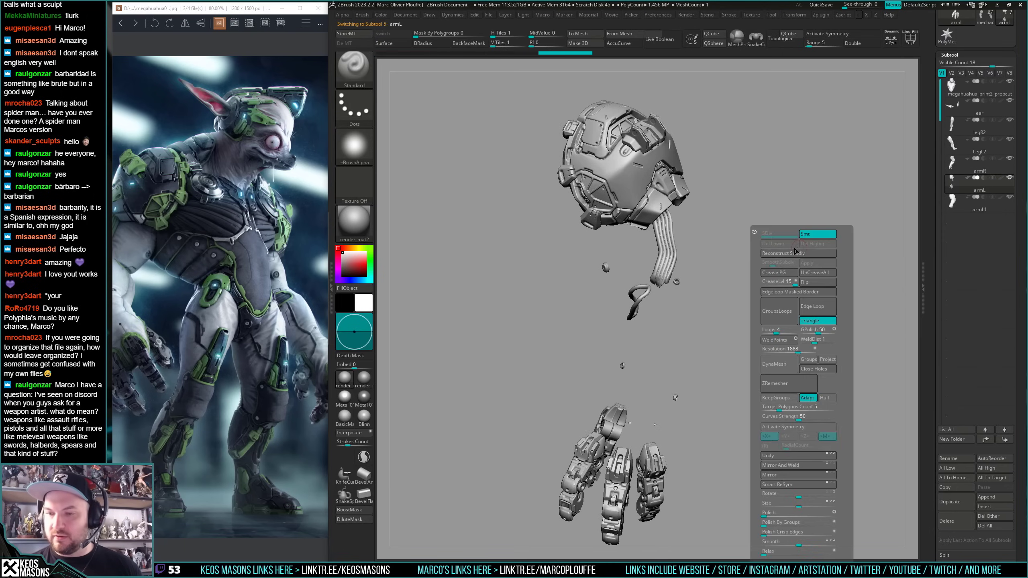
- Insert the mechachawa_blocking mesh as a subtool below armL1 and hide all the other parts
left_click(951, 202)
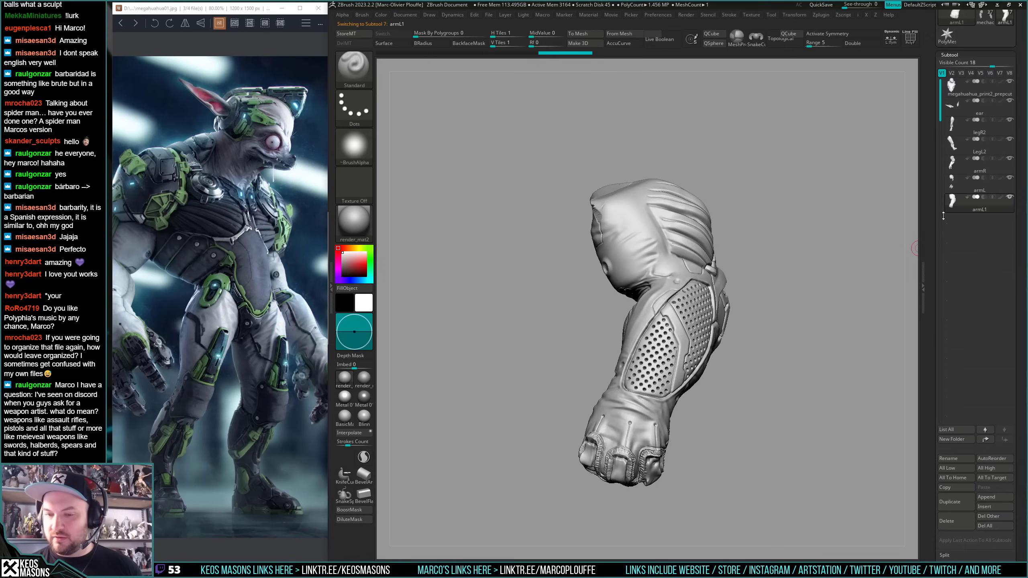
key("i")
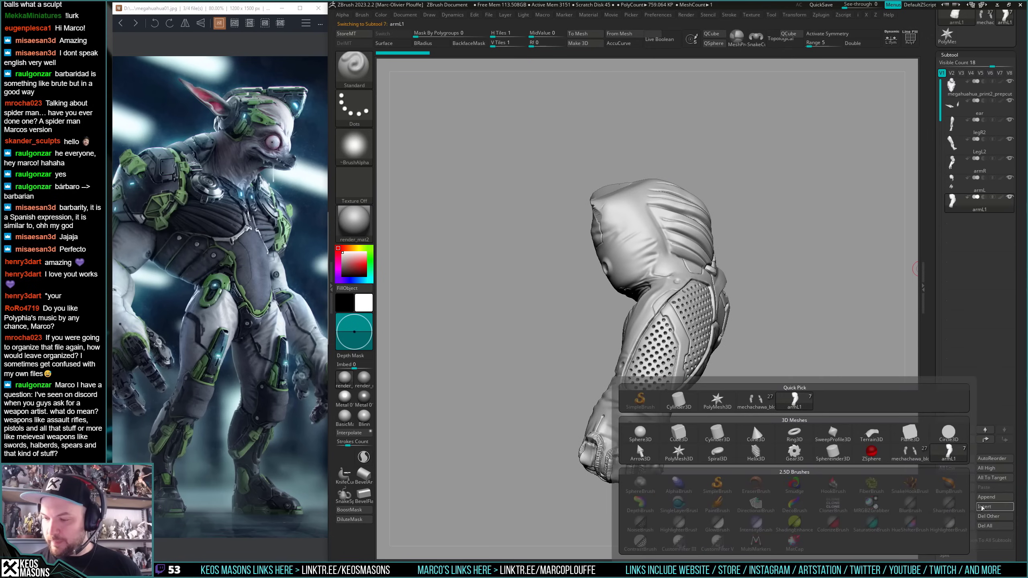
left_click(920, 456)
left_click_drag(862, 328, 859, 310, "alt")
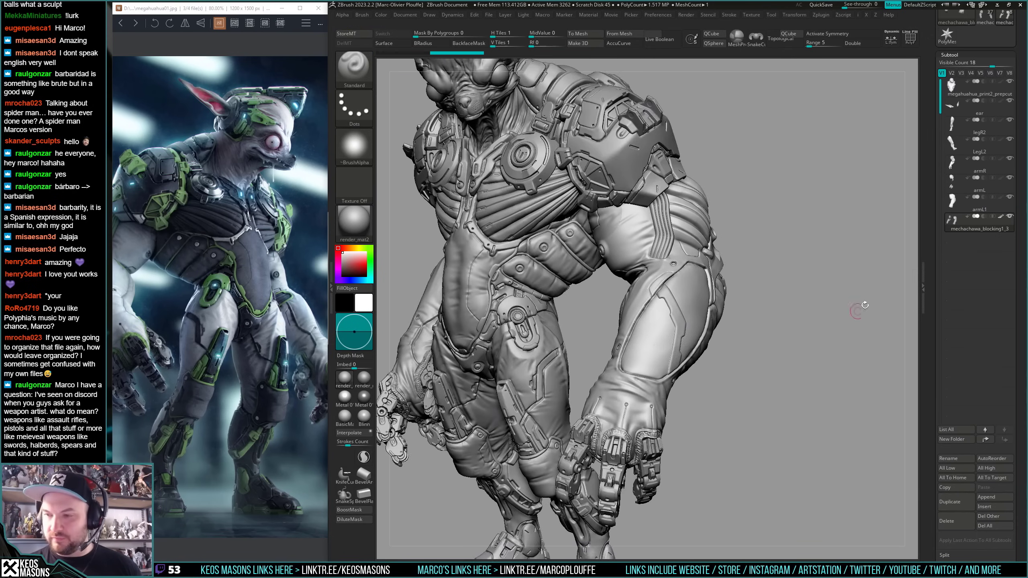
left_click(1010, 216, "shift")
- Store a morph target for armL1 and compare its forearm panels with the blocking mesh, toggling the polyframe display
key("shift+f")
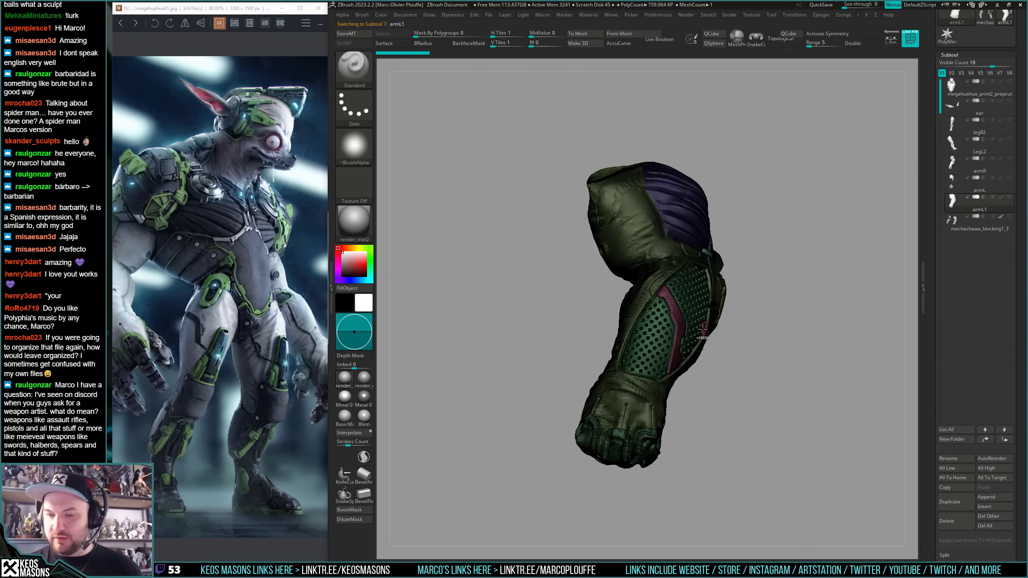
right_click_drag(703, 329, 701, 350, "ctrl")
mouse_move(702, 350)
right_mouse_down()
mouse_move(694, 355)
mouse_move(695, 342)
right_mouse_up()
key("shift+f")
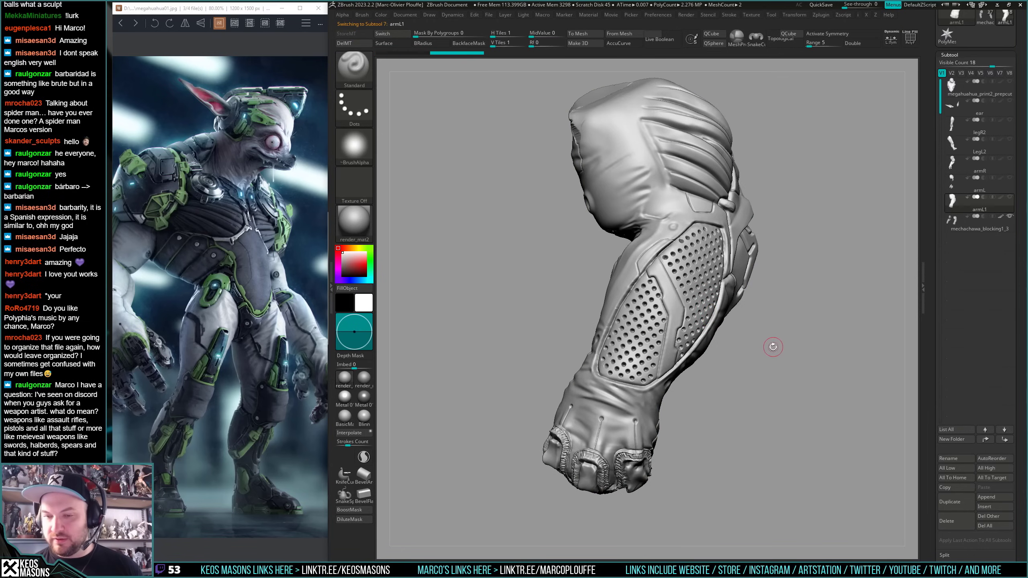
key("shift+f")
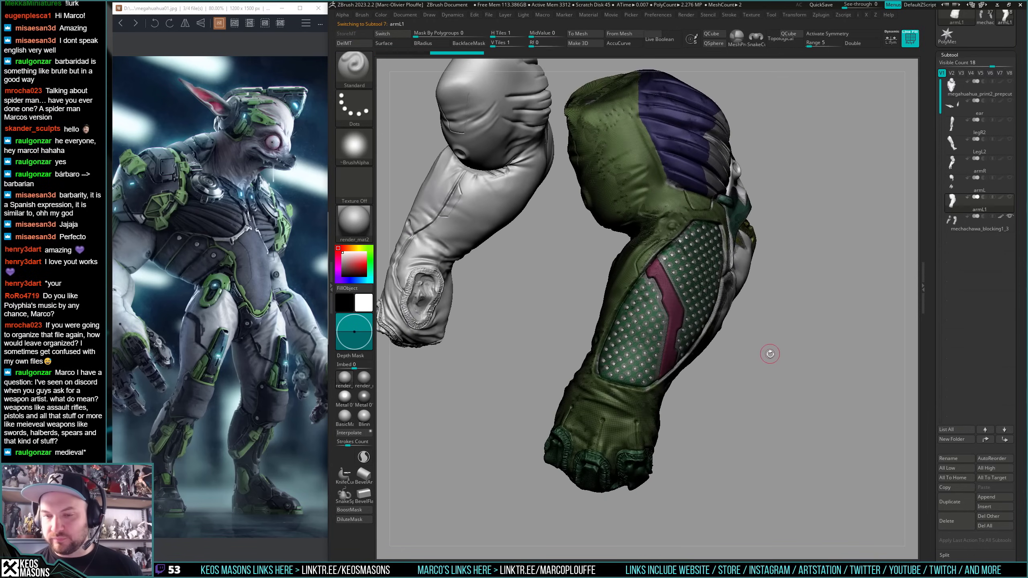
key("shift+f")
left_click_drag(770, 349, 742, 354)
- Mask all of armL1 except the two perforated forearm panels and check the polygroups
key("w")
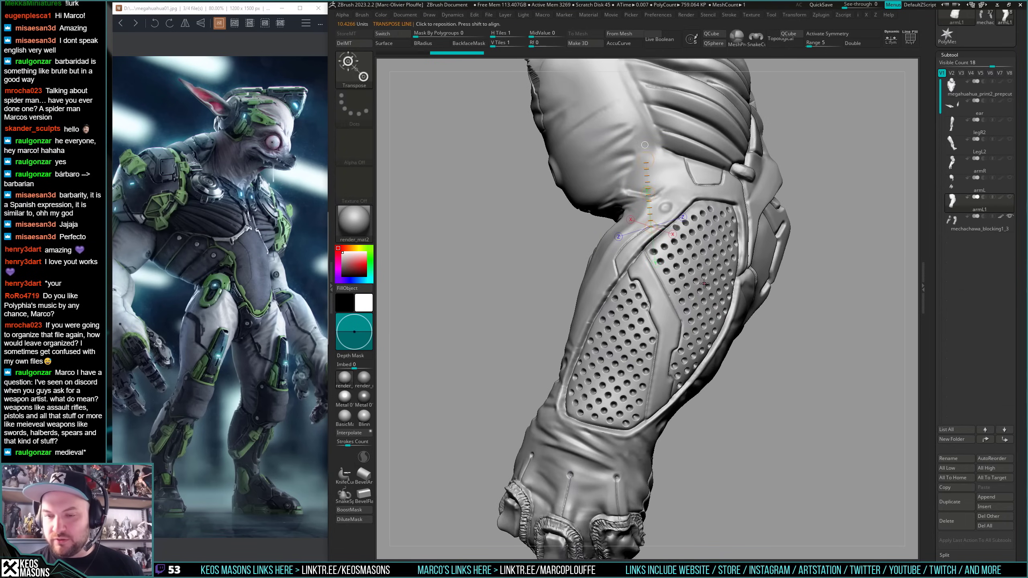
left_click(708, 284, "ctrl")
key("q")
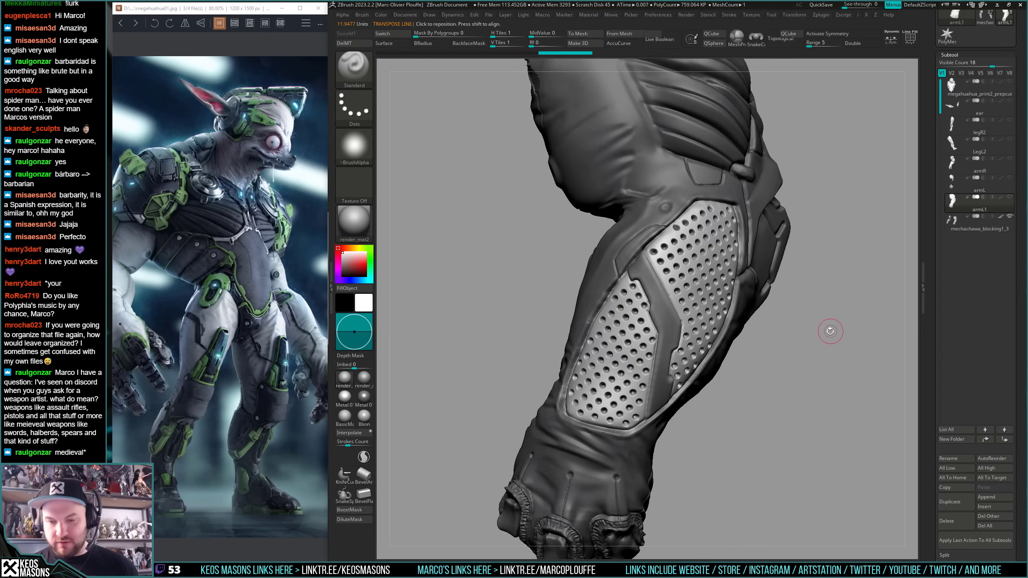
key("shift+f")
left_click_drag(815, 363, 775, 365)
key("shift+f")
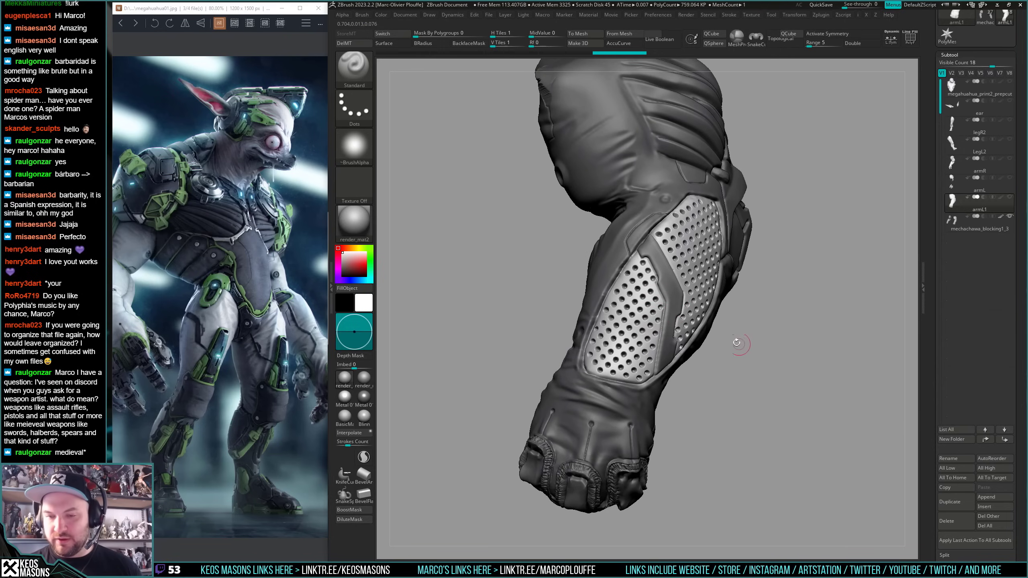
- Assign Smooth Stronger as the smoothing brush
key("space")
left_click(690, 394)
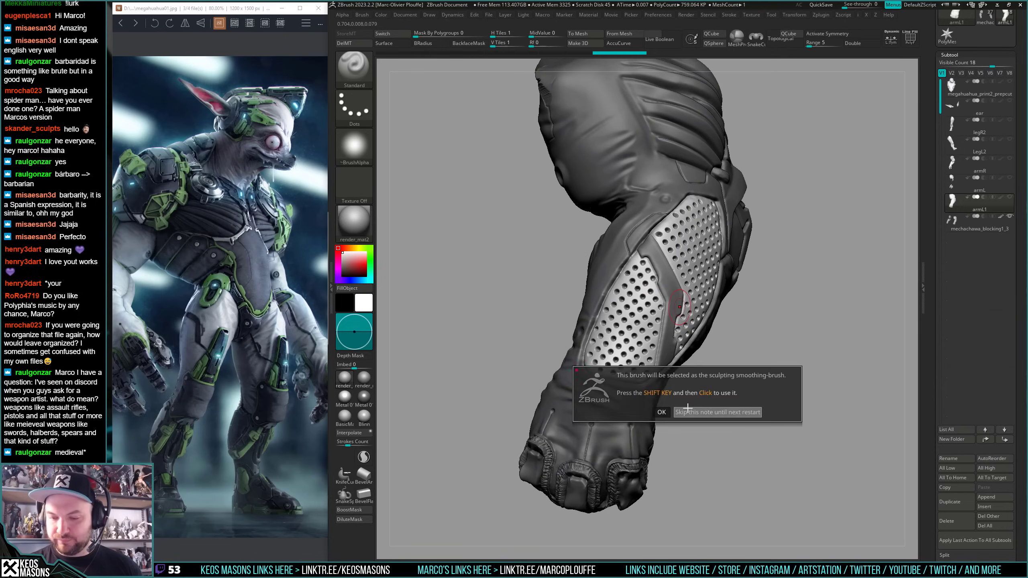
key("space")
left_click(684, 392)
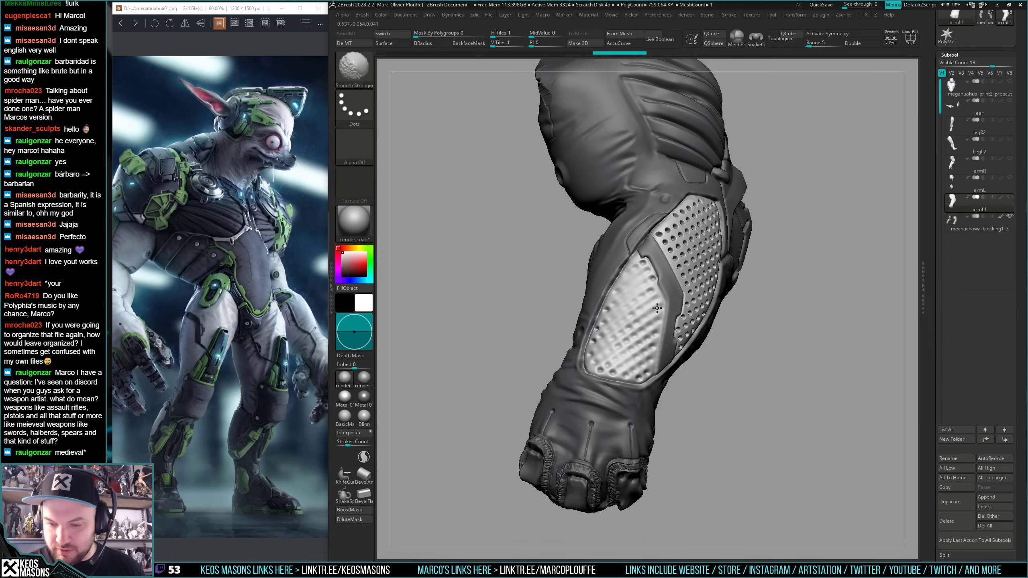
- Try smoothing the holes in the lower forearm panel, and undo the stroke
left_click_drag(603, 329, 607, 319, "shift")
mouse_move(607, 320)
right_mouse_down()
mouse_move(653, 263)
mouse_move(652, 277)
right_mouse_up()
key("ctrl+z")
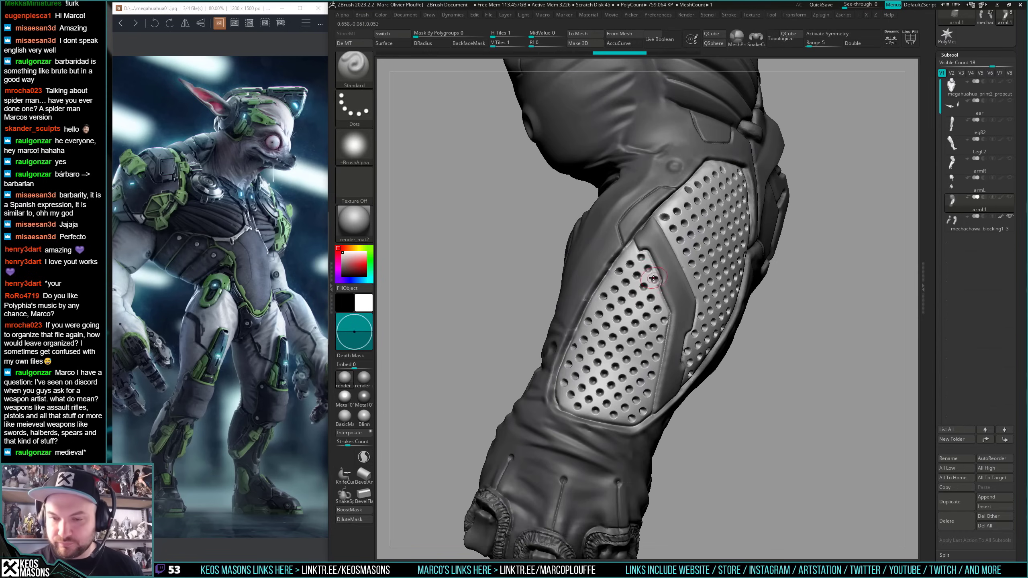
- Smooth away the perforation holes in both unmasked forearm panels with the Smooth Stronger brush
left_click_drag(647, 280, 617, 279, "shift")
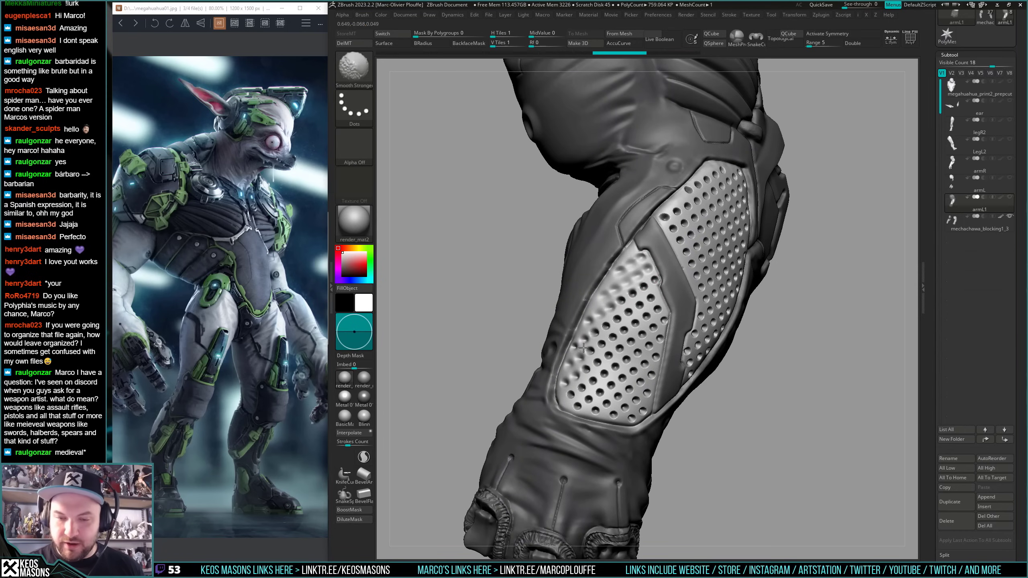
mouse_move(583, 347)
left_mouse_down("shift")
mouse_move(592, 325)
mouse_move(574, 390)
mouse_move(610, 358)
mouse_move(631, 386)
left_mouse_up("shift")
key("space")
right_click_drag(621, 326, 530, 398)
mouse_move(693, 279)
left_mouse_down("shift")
mouse_move(646, 273)
mouse_move(704, 299)
mouse_move(704, 316)
mouse_move(656, 401)
mouse_move(656, 420)
mouse_move(631, 445)
mouse_move(648, 465)
mouse_move(643, 458)
left_mouse_up("shift")
mouse_move(647, 406)
right_mouse_down()
mouse_move(575, 350)
mouse_move(589, 408)
right_mouse_up()
mouse_move(602, 366)
right_mouse_down()
mouse_move(605, 357)
mouse_move(680, 379)
mouse_move(746, 362)
right_mouse_up()
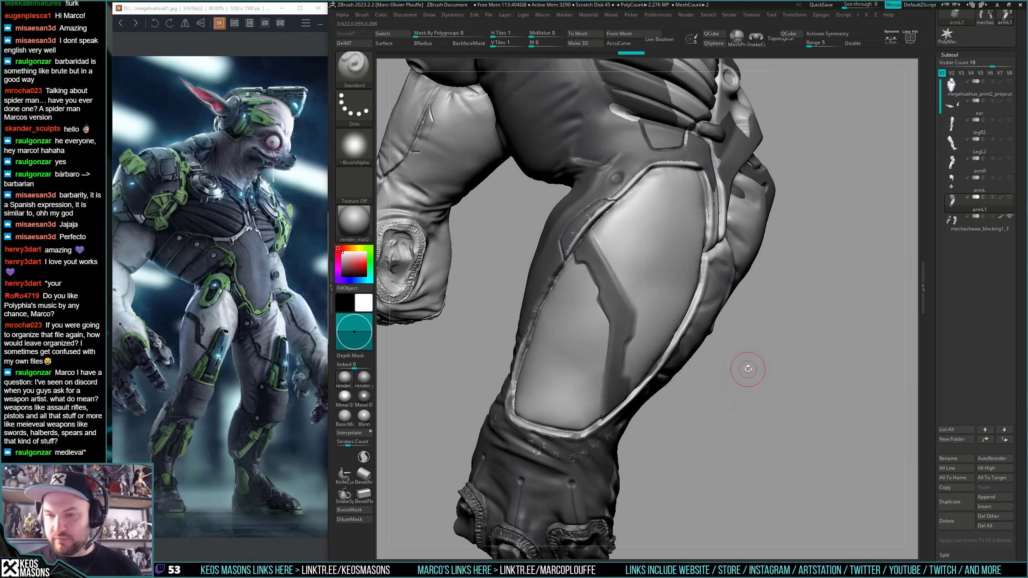
- Change the colour to light red so armL1 stands out from the overlapping blocking mesh
left_click(953, 225)
key("space")
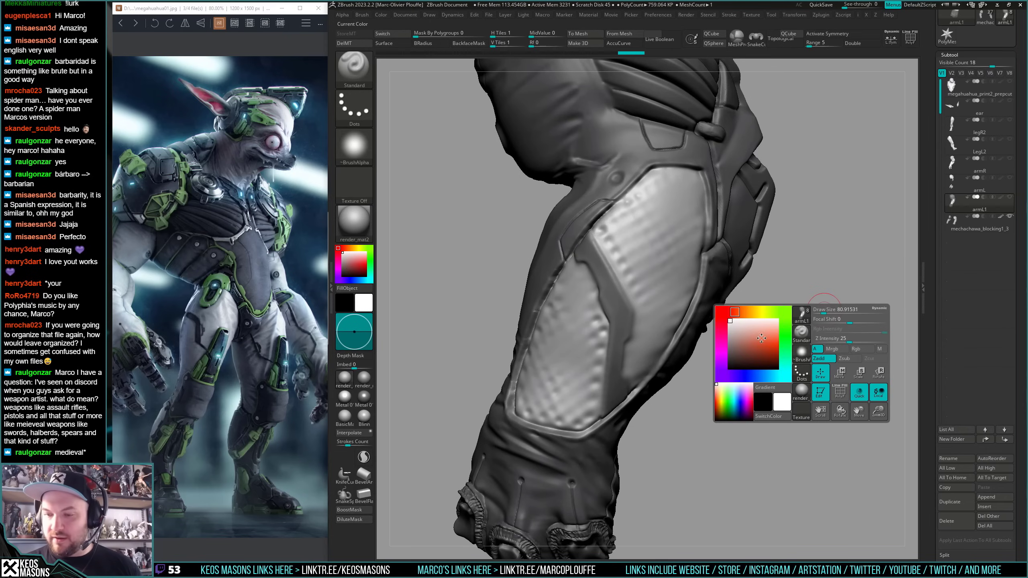
left_click(766, 334)
left_click(766, 326)
left_click(720, 310)
left_click(768, 332)
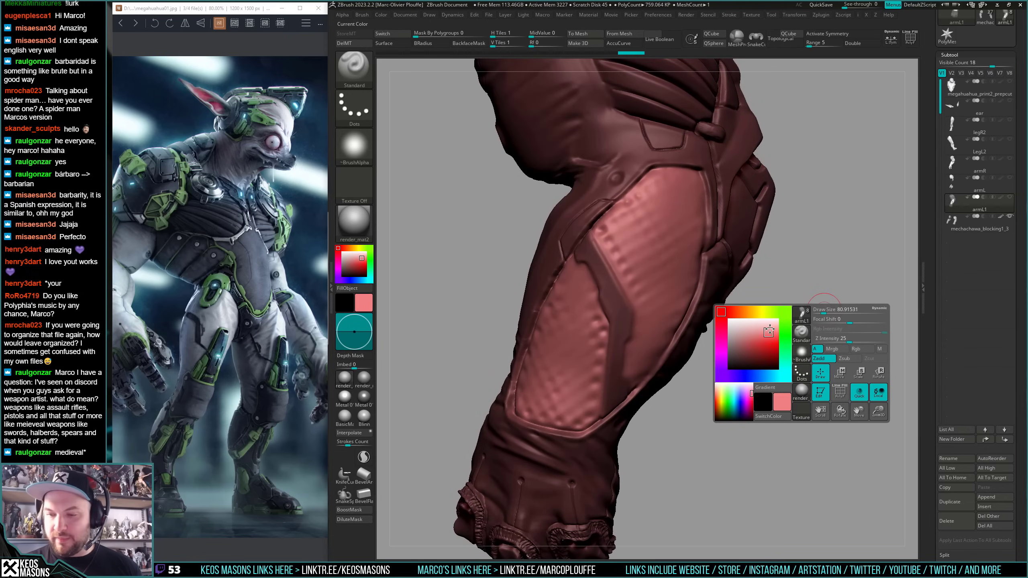
right_click_drag(810, 314, 793, 340)
- Set the projection shell to 0.0056 and project the unmasked forearm panels onto the blocking mesh with ProjectAll
key("z")
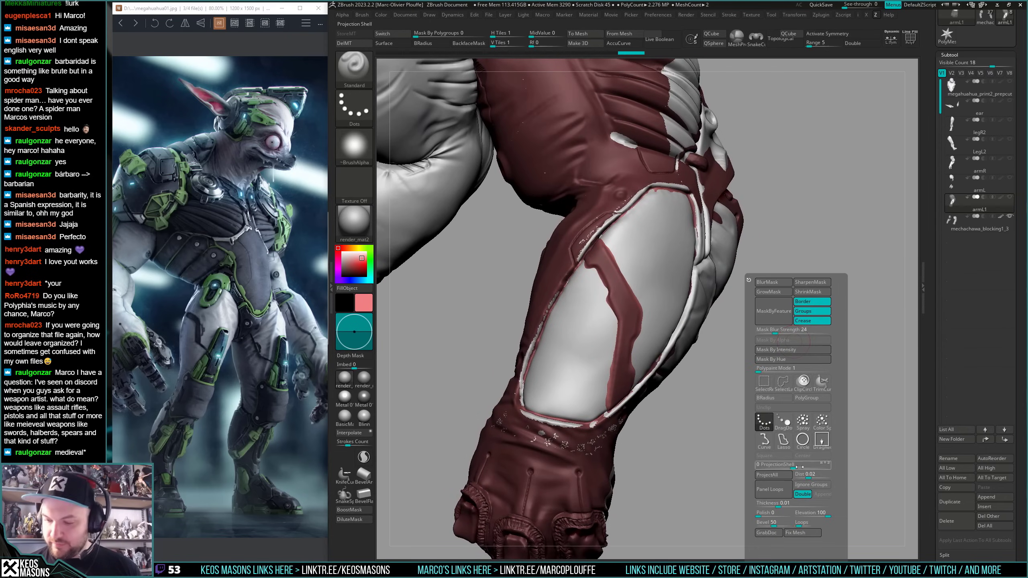
left_click_drag(795, 467, 804, 464)
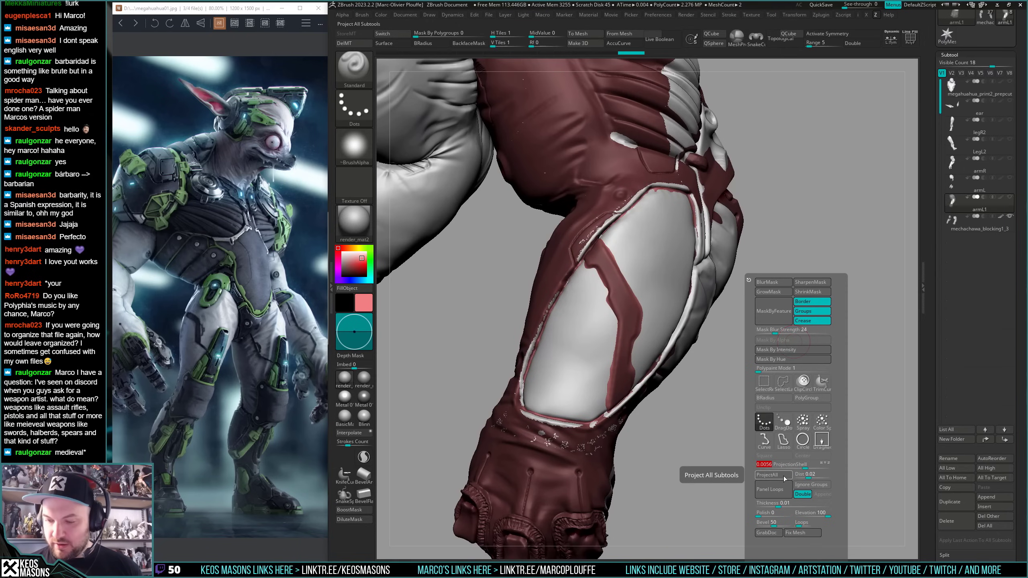
left_click(770, 475)
left_click(755, 491)
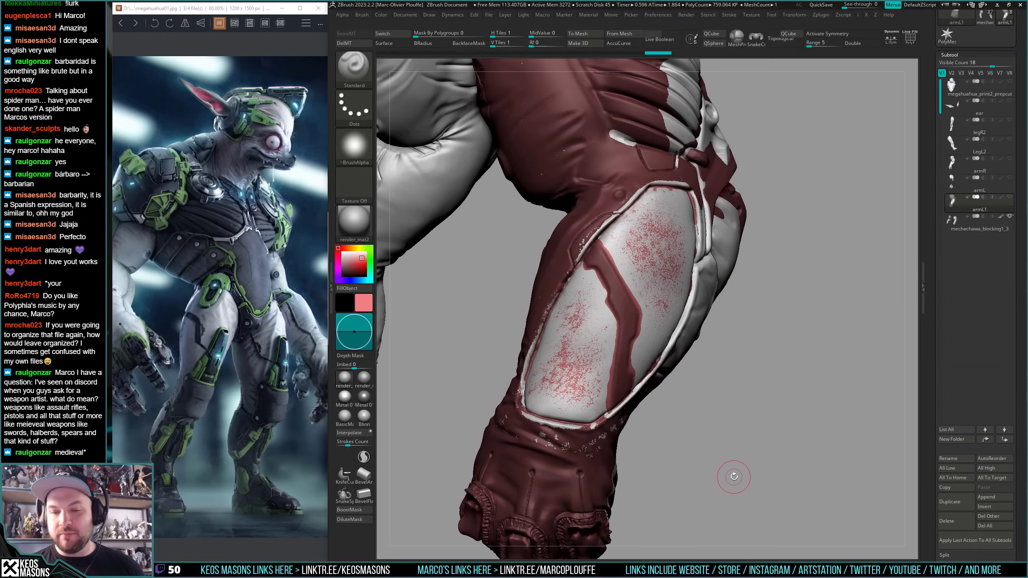
- Inspect the projected forearm panels against the blocking mesh, and isolate armL1 from it
left_click_drag(734, 475, 740, 453)
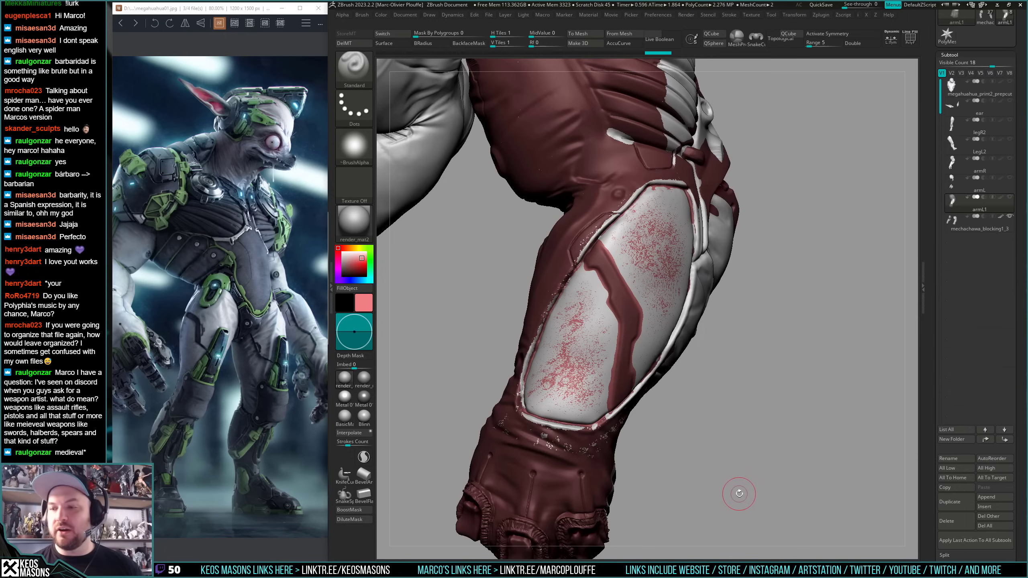
scroll(940, 204, "up", 3)
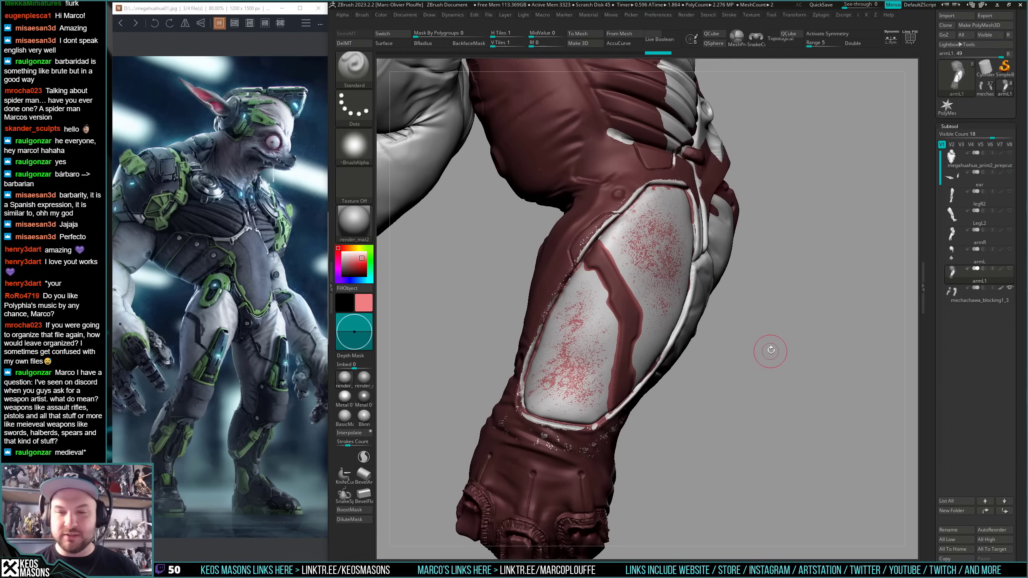
mouse_move(770, 350)
left_mouse_down()
mouse_move(754, 334)
mouse_move(763, 307)
mouse_move(760, 343)
left_mouse_up()
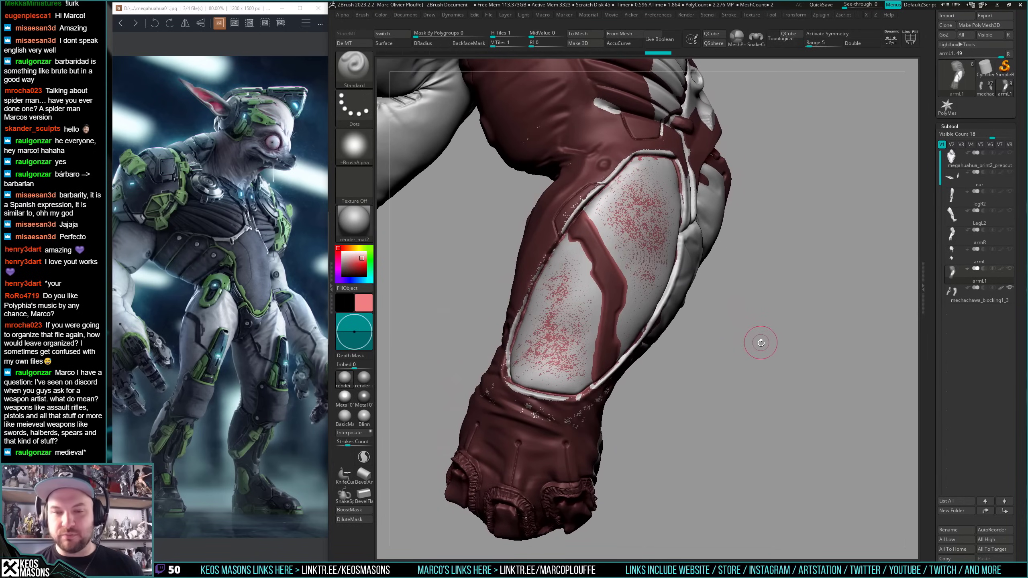
key("alt+s")
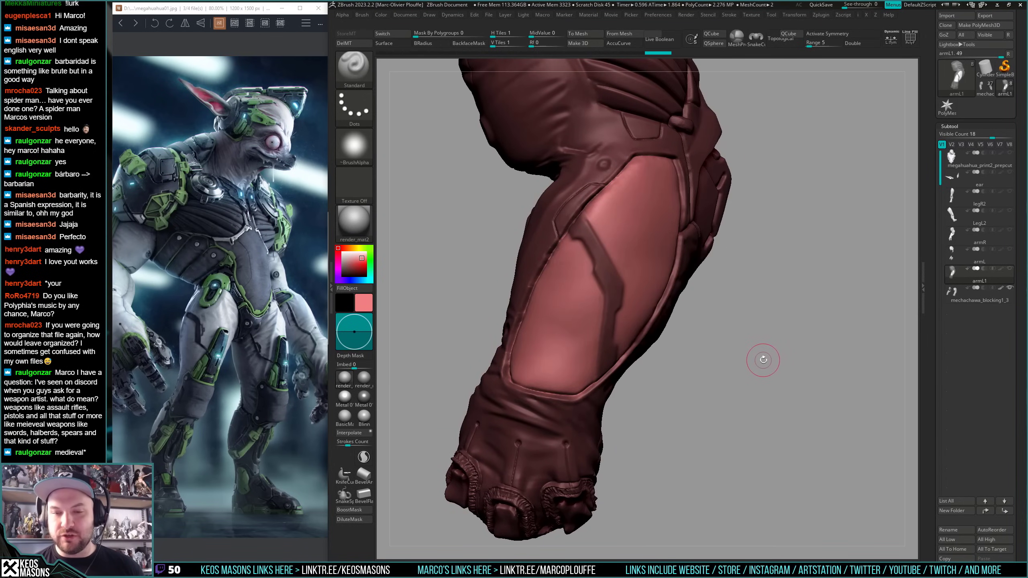
left_click_drag(759, 348, 756, 355)
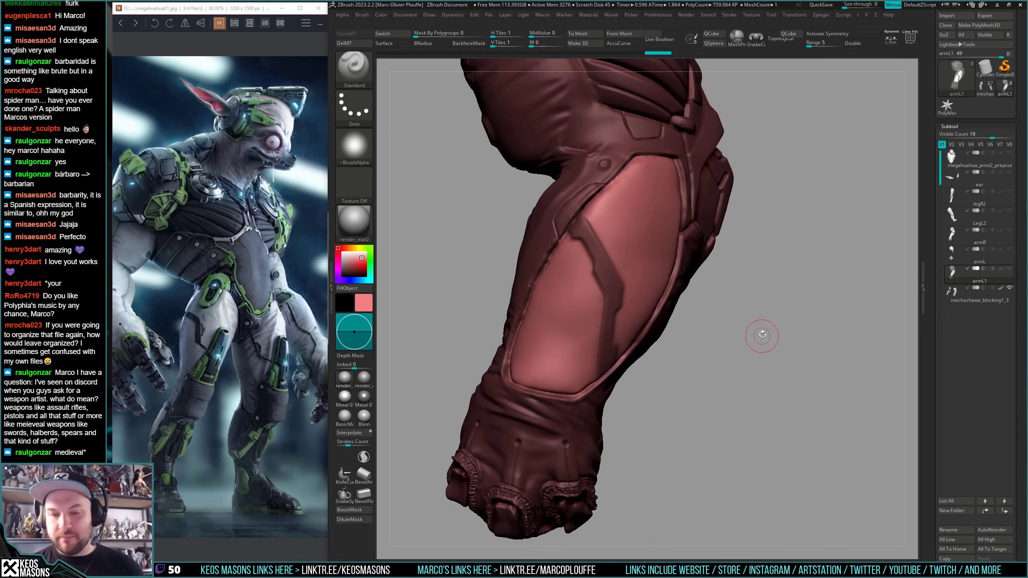
- Choose the Morph brush and clear the mask from armL1
key("space")
left_click(776, 393)
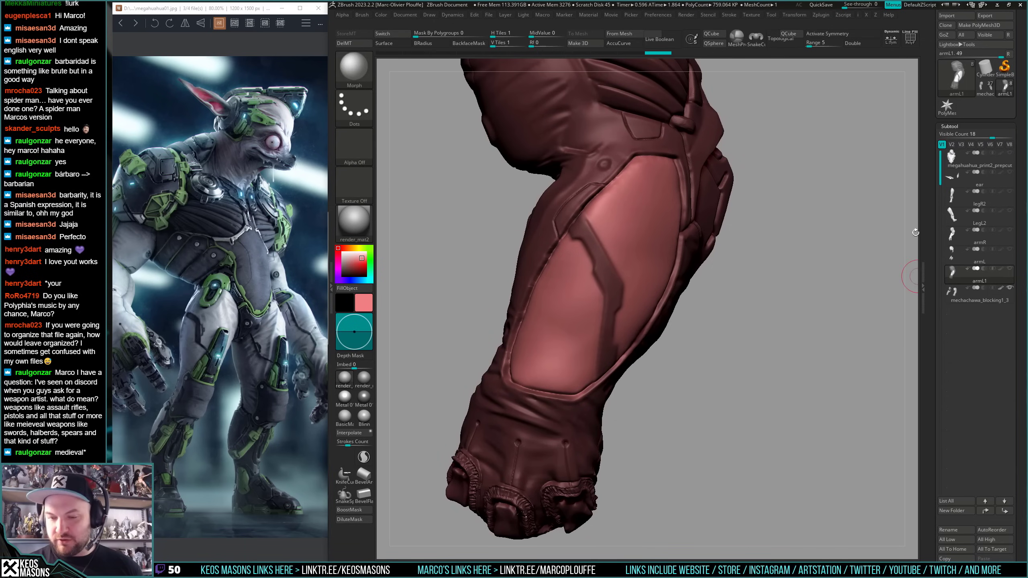
mouse_move(743, 365)
left_mouse_down()
mouse_move(739, 349)
mouse_move(676, 344)
left_mouse_up()
right_click_drag(676, 344, 712, 336)
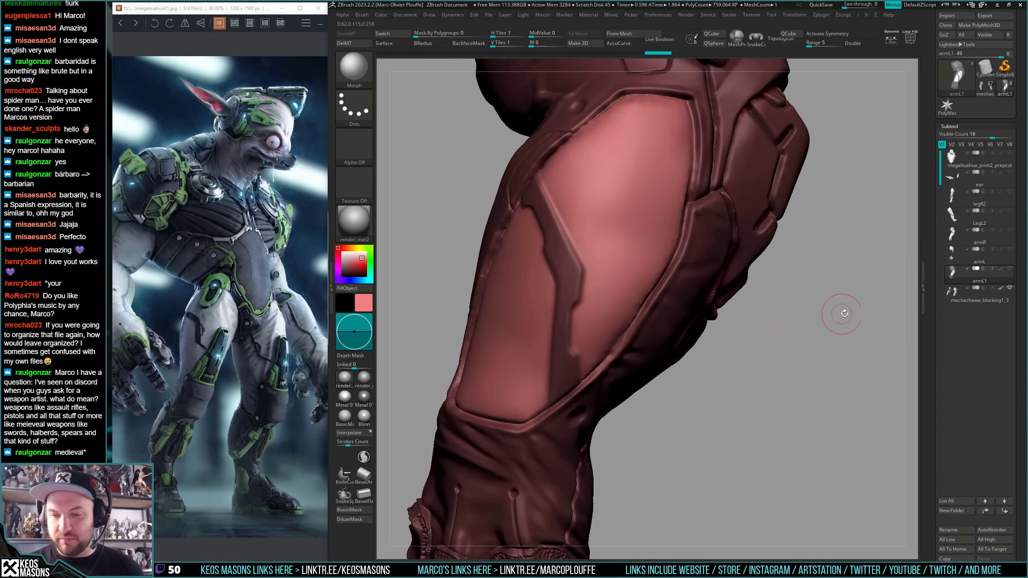
left_click_drag(874, 294, 890, 311, "ctrl")
right_click_drag(874, 299, 768, 279)
- Restore the original outer edge of the strip dividing armL1's forearm panels with the Morph brush
key("space")
left_click_drag(548, 182, 542, 182)
mouse_move(583, 218)
right_mouse_down()
mouse_move(547, 181)
mouse_move(565, 203)
right_mouse_up()
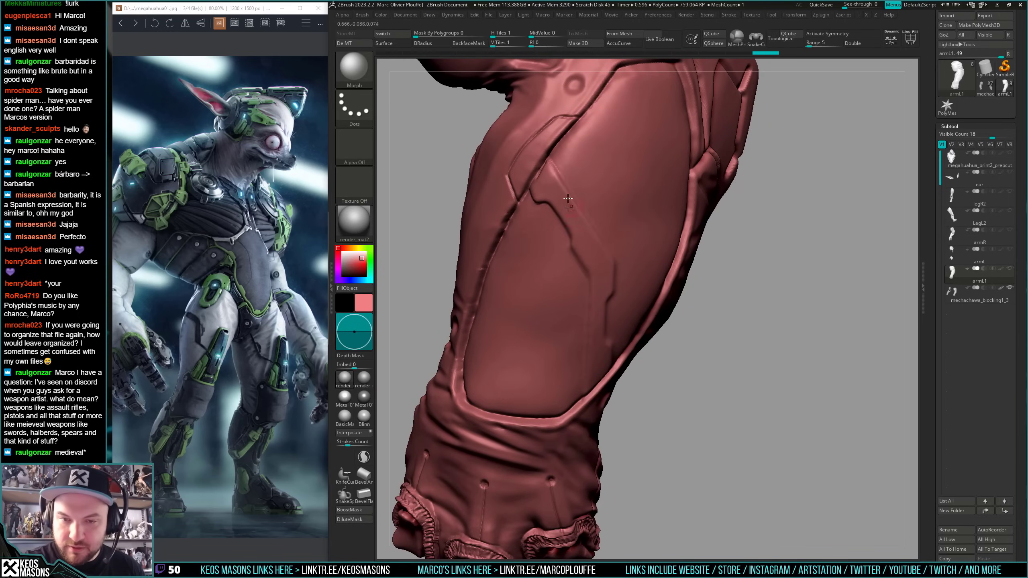
mouse_move(601, 252)
right_mouse_down("ctrl")
mouse_move(648, 259)
mouse_move(702, 302)
mouse_move(684, 344)
mouse_move(704, 336)
right_mouse_up("ctrl")
key("ctrl+shift+z")
key("ctrl+shift+z")
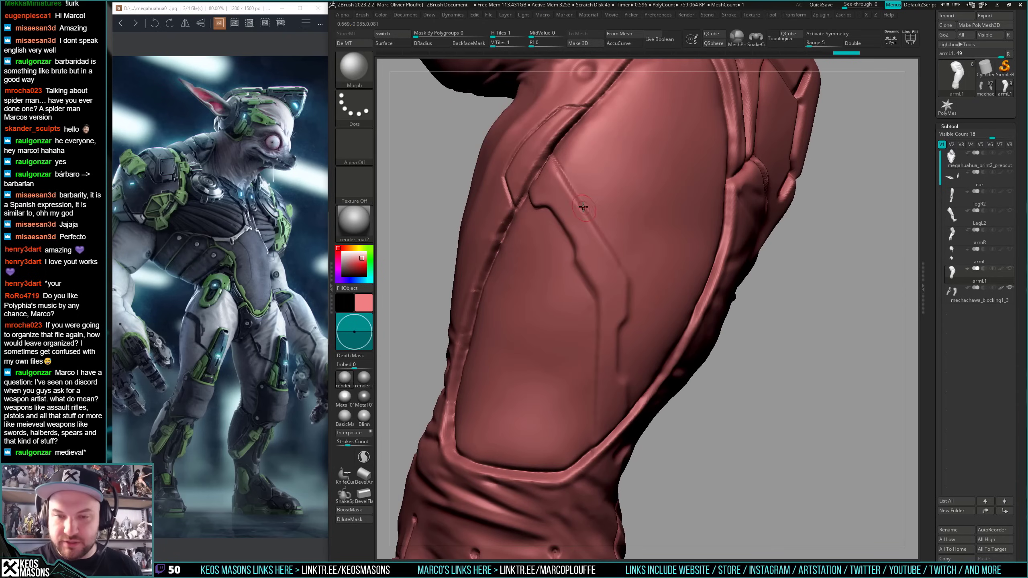
left_click_drag(571, 196, 618, 270)
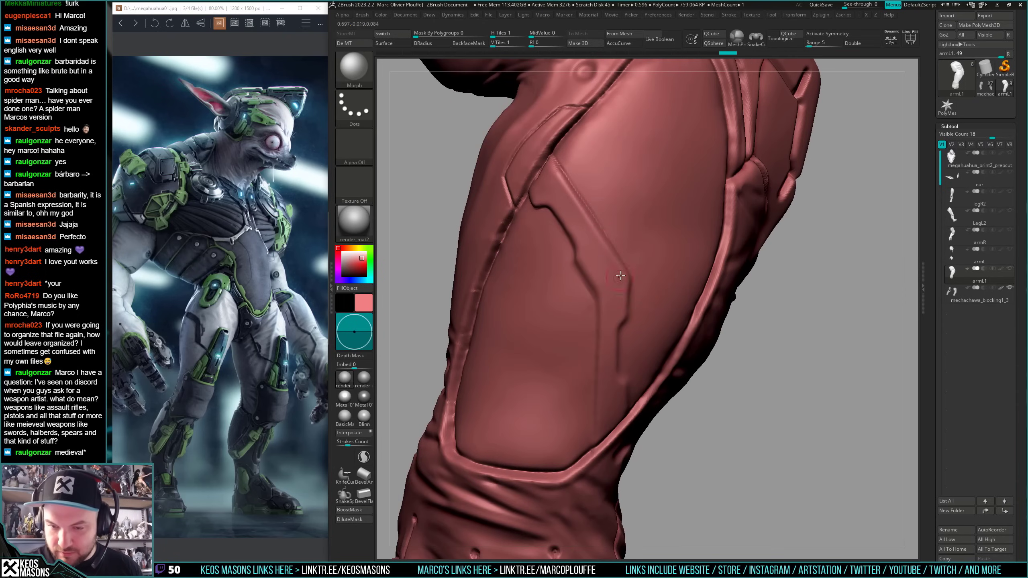
- Restore the dividing strip's inner edge with Morph strokes running down to the lower panel border
left_click_drag(580, 226, 592, 271)
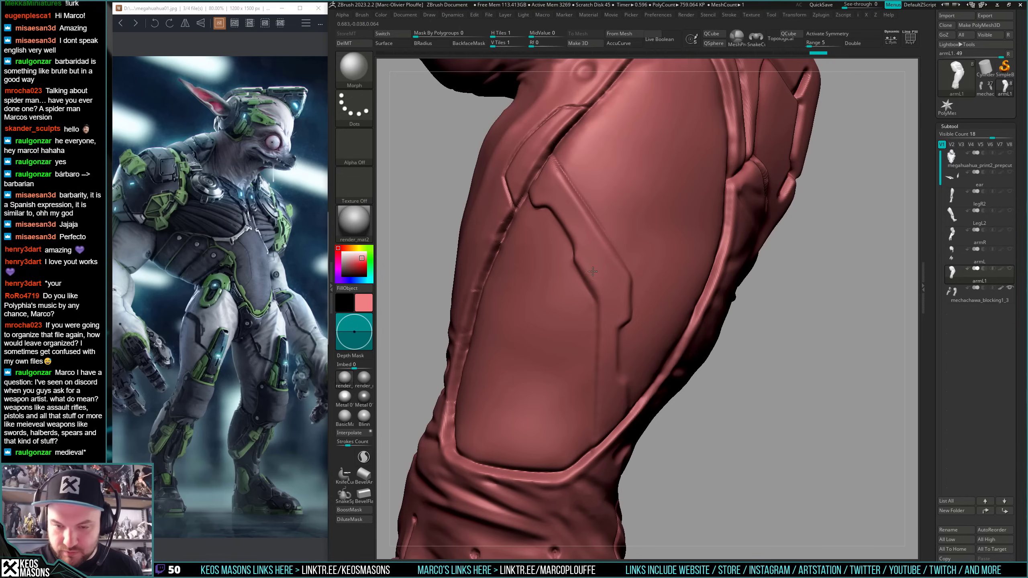
left_click_drag(603, 309, 602, 357)
right_click_drag(602, 356, 605, 312)
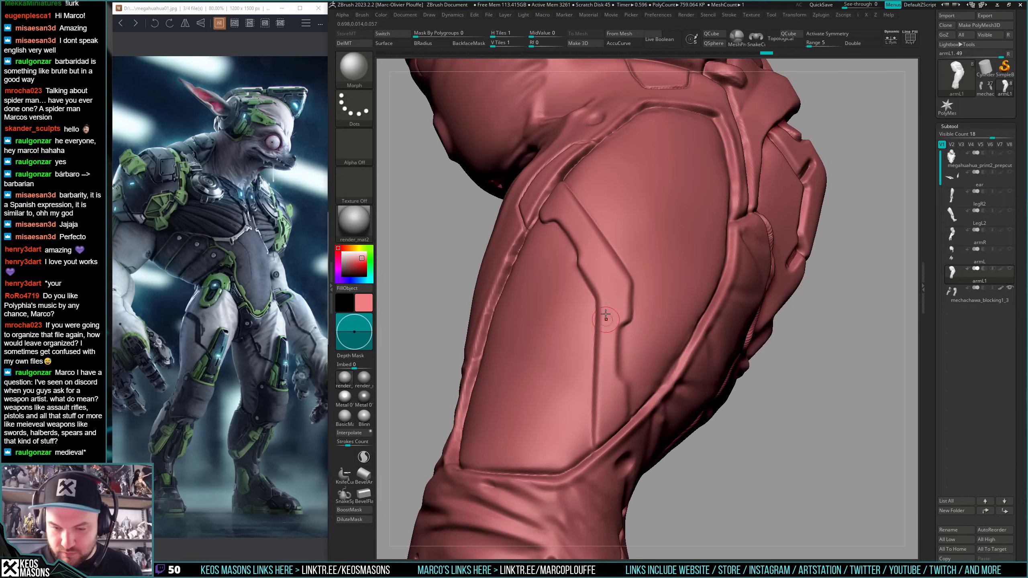
left_click_drag(603, 364, 599, 451)
mouse_move(606, 399)
right_mouse_down()
mouse_move(603, 369)
mouse_move(611, 397)
right_mouse_up()
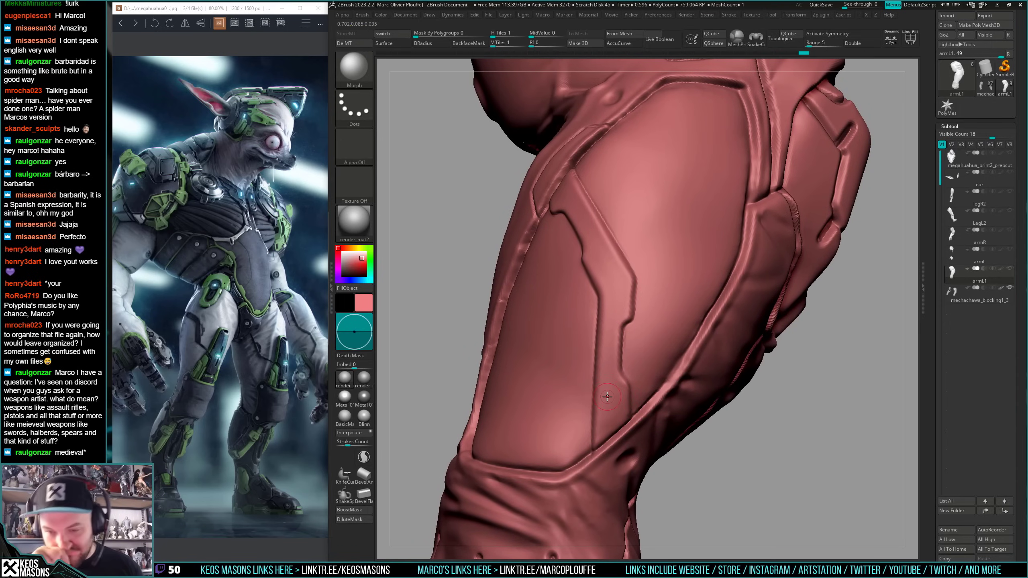
- Check armL1's forearm from several angles and touch up the seams around the projected panels with the Morph brush
right_click_drag(607, 397, 695, 374)
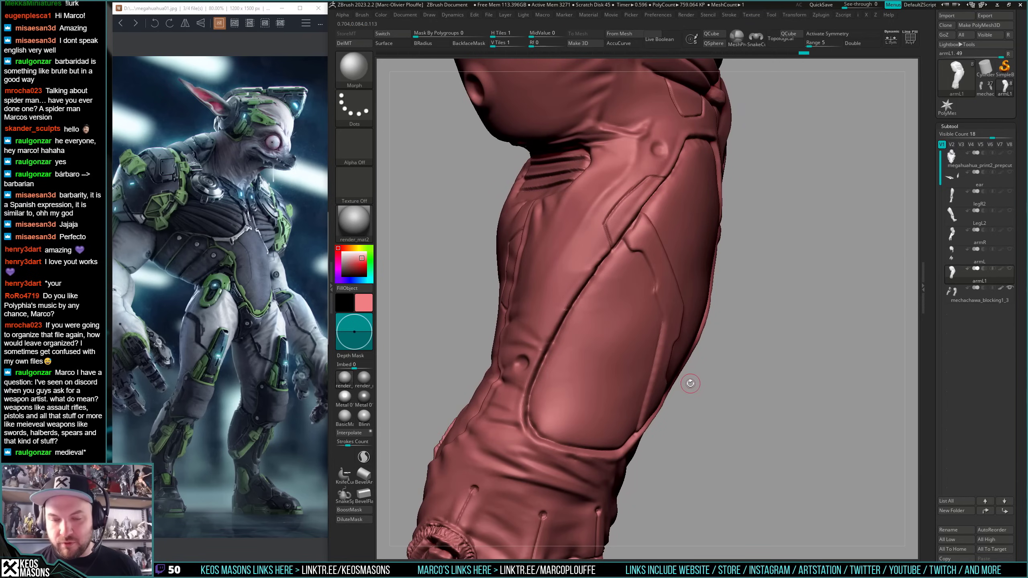
key("m")
right_click_drag(766, 350, 754, 352)
key("m")
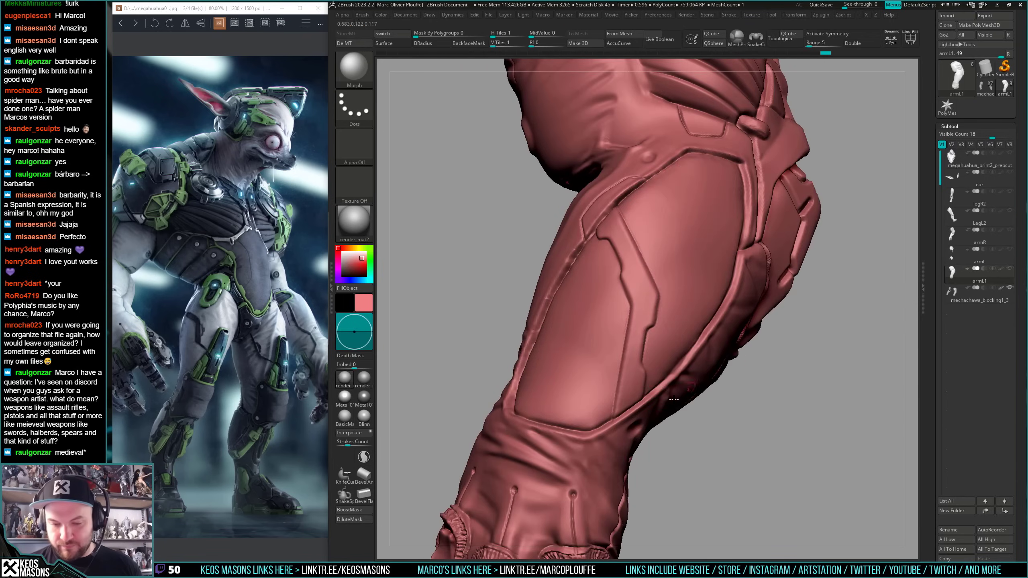
right_click_drag(673, 399, 765, 396)
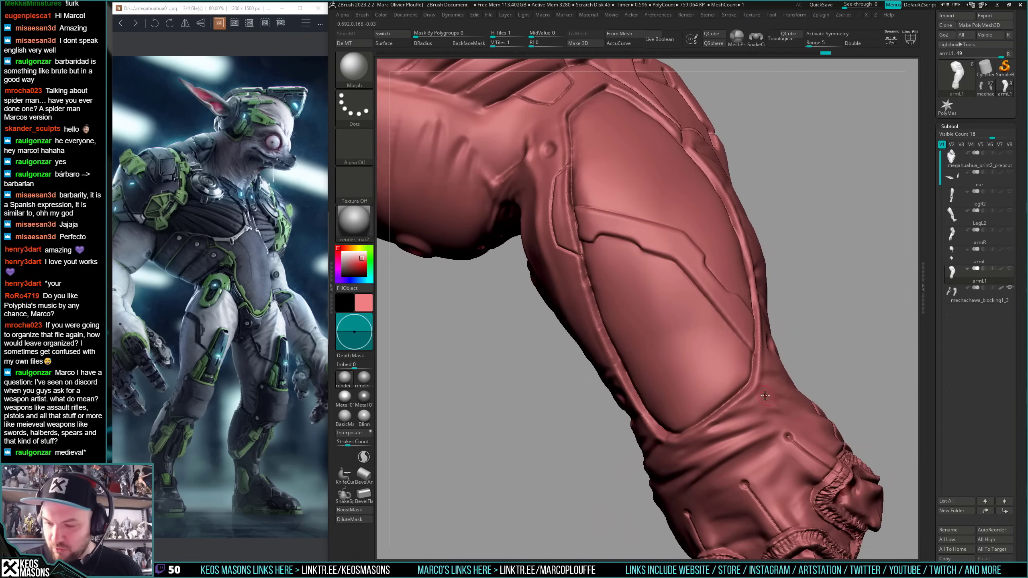
right_click_drag(689, 430, 714, 387)
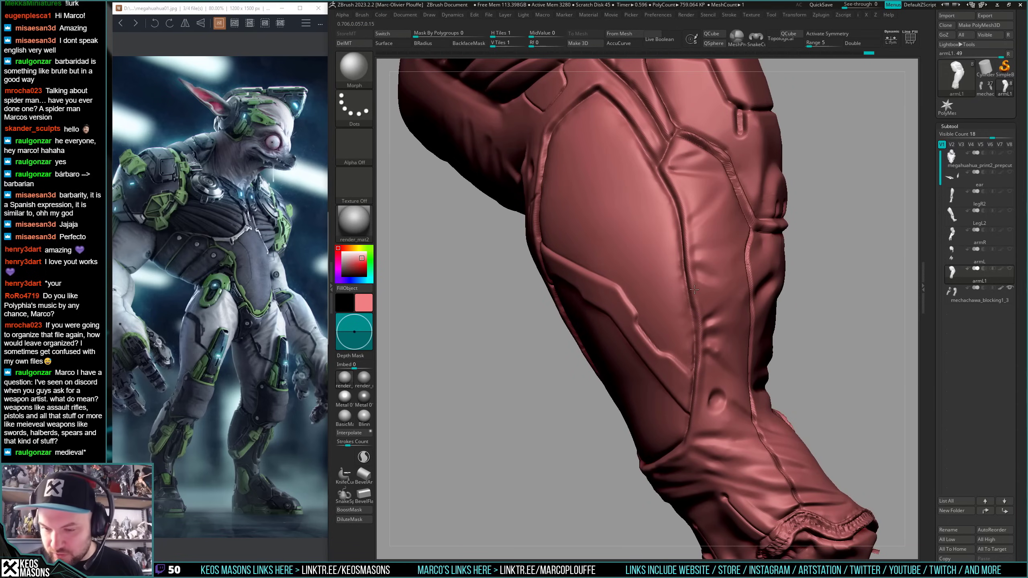
right_click_drag(699, 336, 619, 328)
left_click_drag(596, 380, 600, 379)
right_click_drag(602, 383, 594, 372)
right_click(594, 372)
left_click_drag(619, 292, 611, 351)
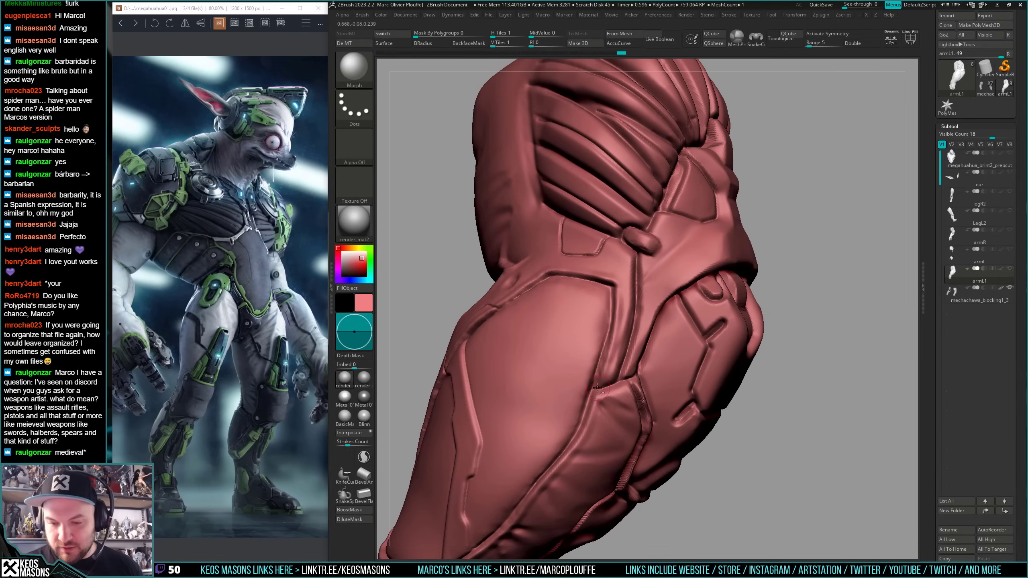
mouse_move(598, 387)
right_mouse_down("alt")
mouse_move(627, 322)
mouse_move(656, 335)
mouse_move(651, 345)
mouse_move(631, 326)
mouse_move(567, 358)
mouse_move(592, 340)
right_mouse_up("alt")
key("ctrl+z")
key("ctrl+shift+z")
- Switch to ClayBuildup, smooth the seam where the dividing strip meets the panel border, and review the whole arm
key("b")
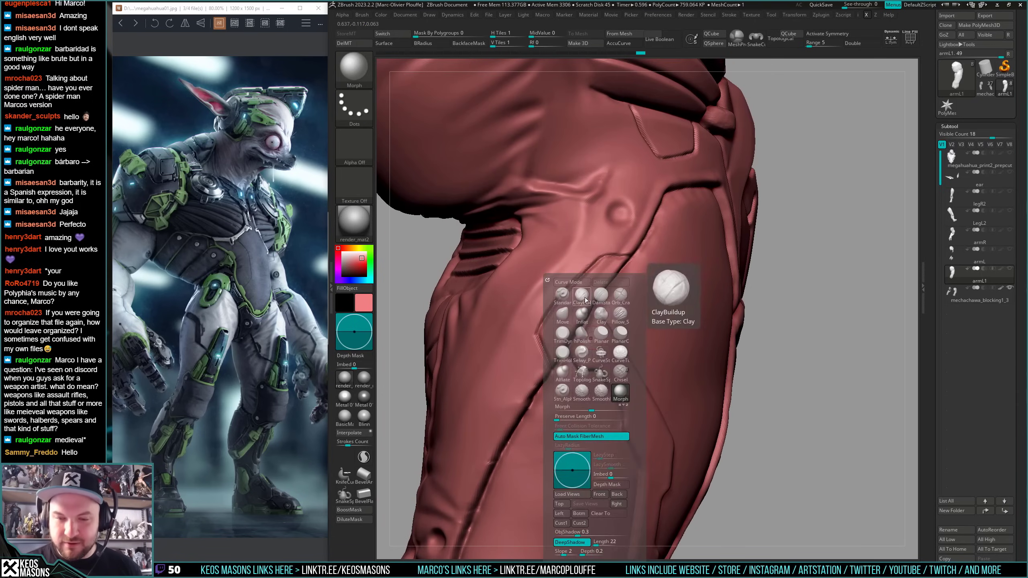
key("c")
key("b")
left_click_drag(588, 321, 589, 326, "shift")
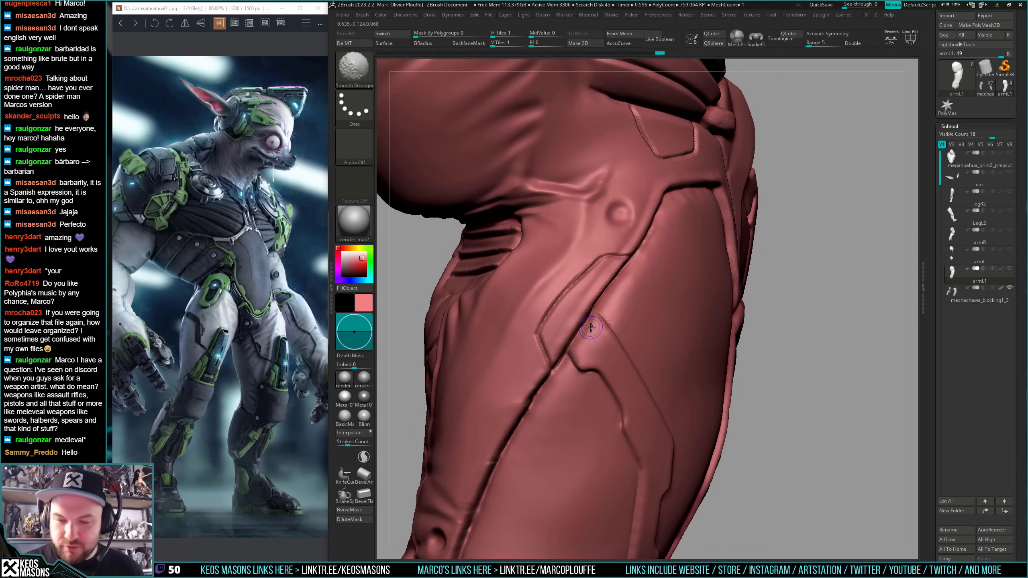
right_click_drag(589, 326, 573, 297, "ctrl")
mouse_move(725, 369)
right_mouse_down()
mouse_move(732, 346)
mouse_move(729, 406)
mouse_move(720, 399)
mouse_move(727, 384)
mouse_move(719, 394)
right_mouse_up()
key("shift+c")
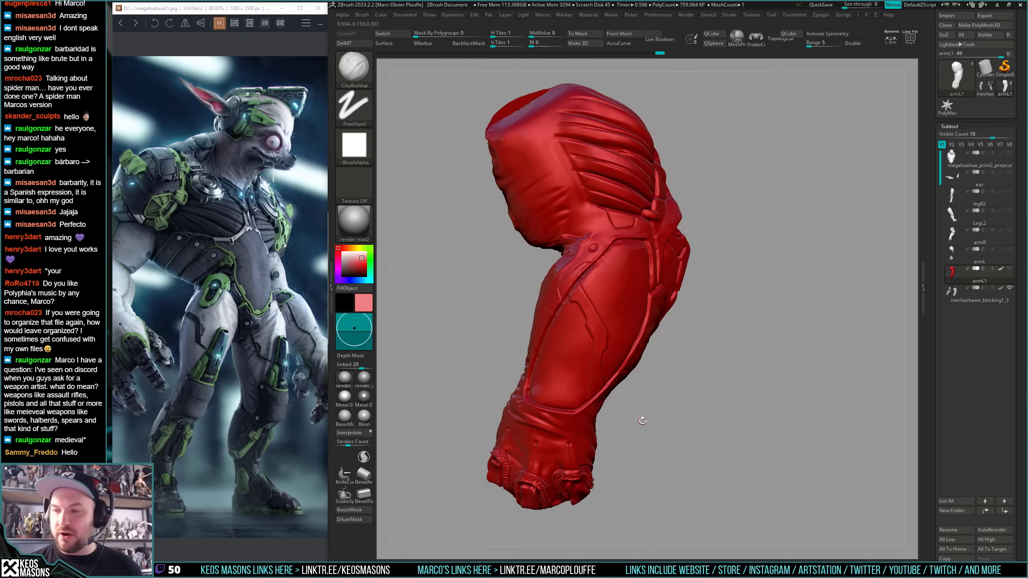
key("shift+c")
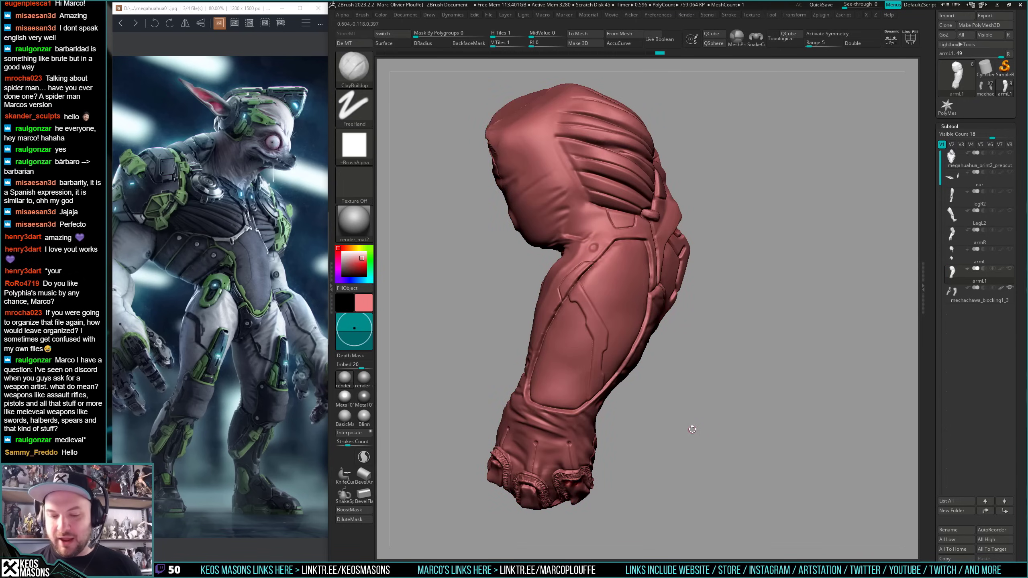
- Clear any remaining masks on armL and armL1, briefly displaying armL1's polygroups
left_click(953, 300)
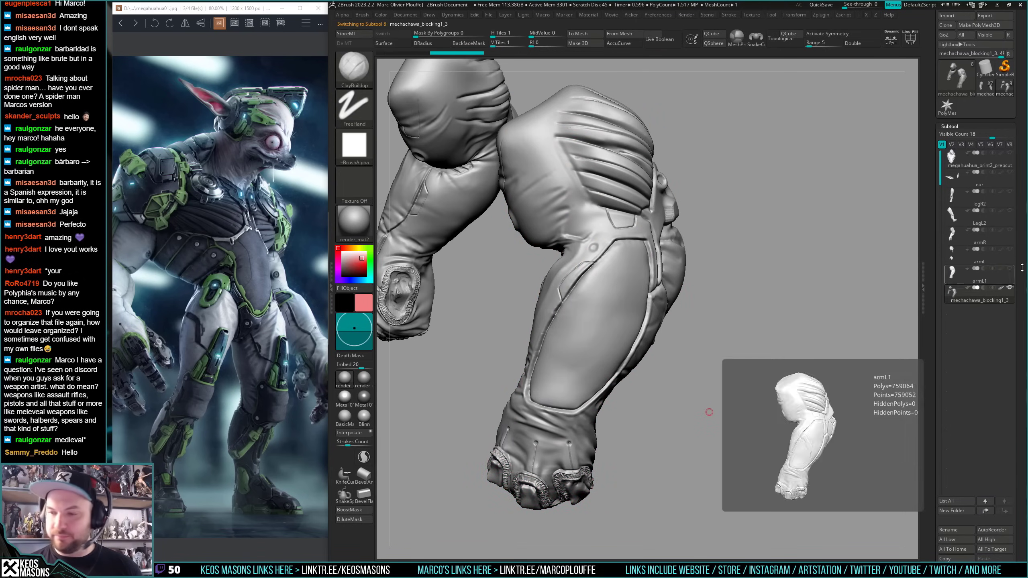
left_click(954, 277)
left_click(953, 259)
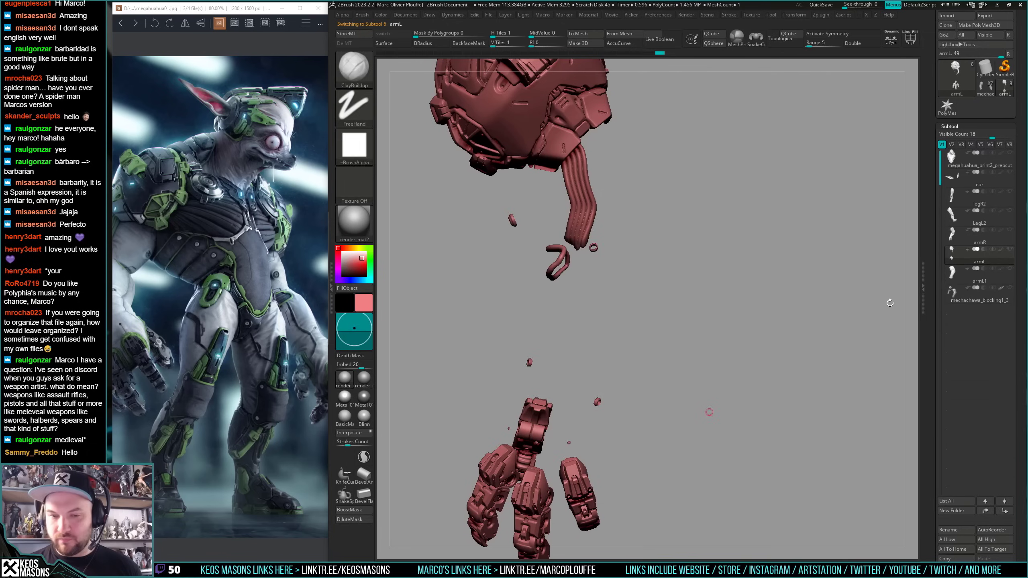
left_click_drag(713, 213, 459, 557, "ctrl")
left_click(954, 277)
key("shift+f")
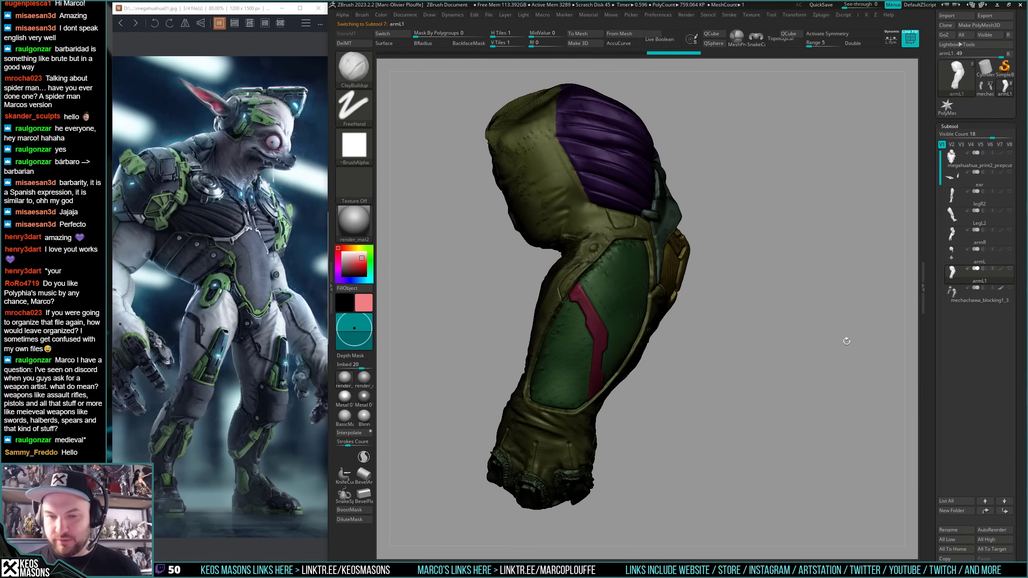
key("shift+f")
left_click_drag(802, 186, 581, 368, "ctrl")
left_click_drag(780, 343, 769, 362, "ctrl")
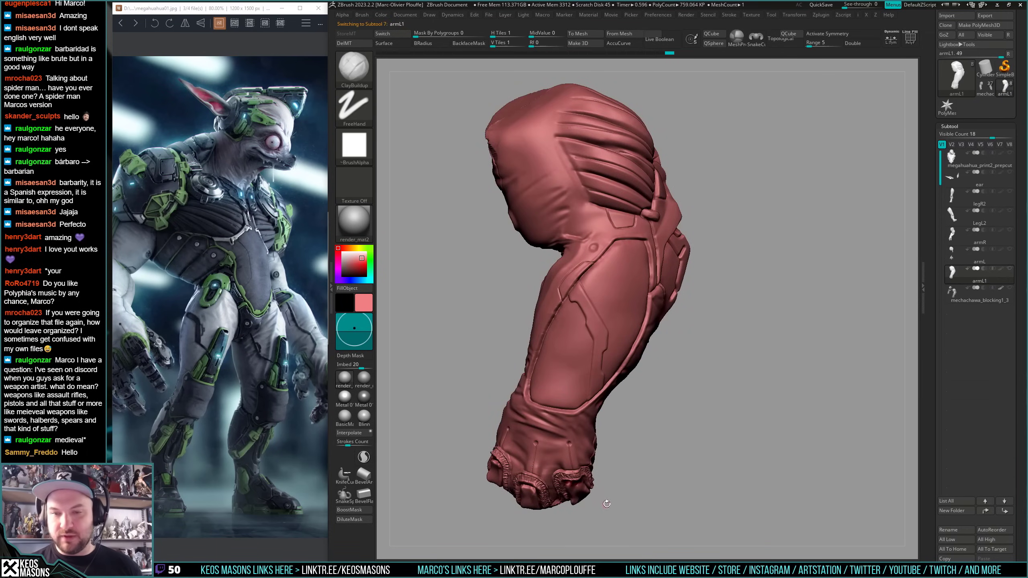
- Select armR, mask everything except its suit-covered arm surface, and split that surface into a separate subtool
key("Up")
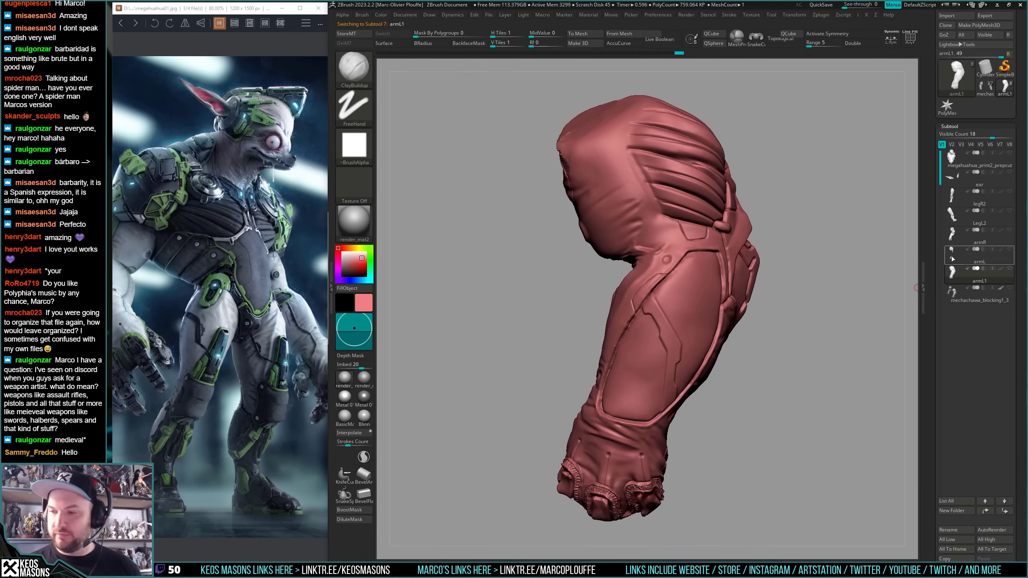
key("Up")
mouse_move(627, 342)
right_mouse_down()
mouse_move(636, 294)
mouse_move(668, 327)
mouse_move(647, 356)
mouse_move(617, 341)
right_mouse_up()
key("f")
key("w")
left_click(572, 263, "ctrl")
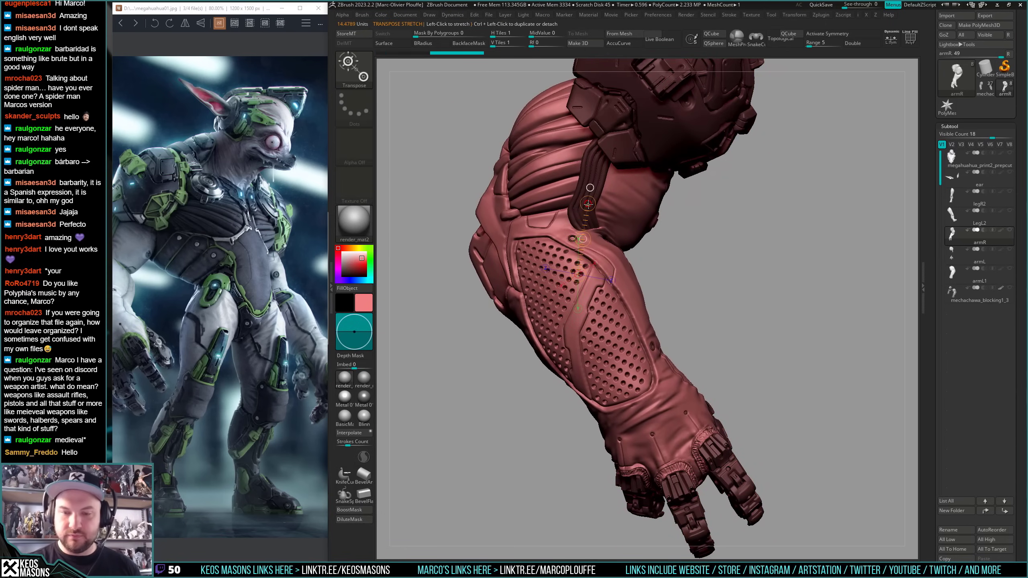
key("q")
key("ctrl+shift+s")
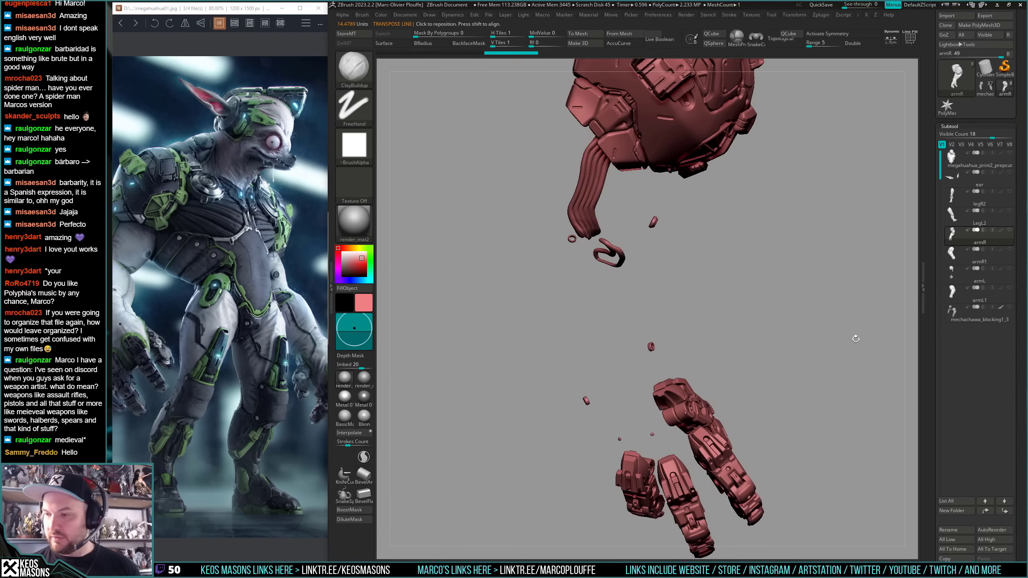
- Select armR1, show the blocking mesh over it, and hide the blocking mesh's opposite arm
left_click(975, 261)
left_click(1010, 306)
right_click_drag(839, 345, 741, 376)
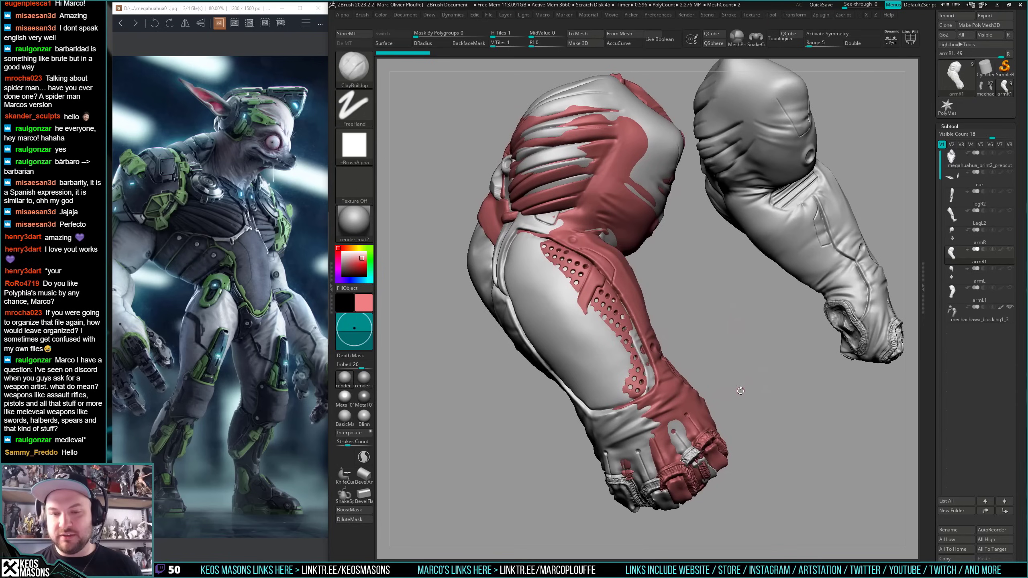
key("Down")
right_click_drag(799, 369, 812, 178, "alt")
left_click_drag(877, 129, 619, 490, "ctrl+alt+shift")
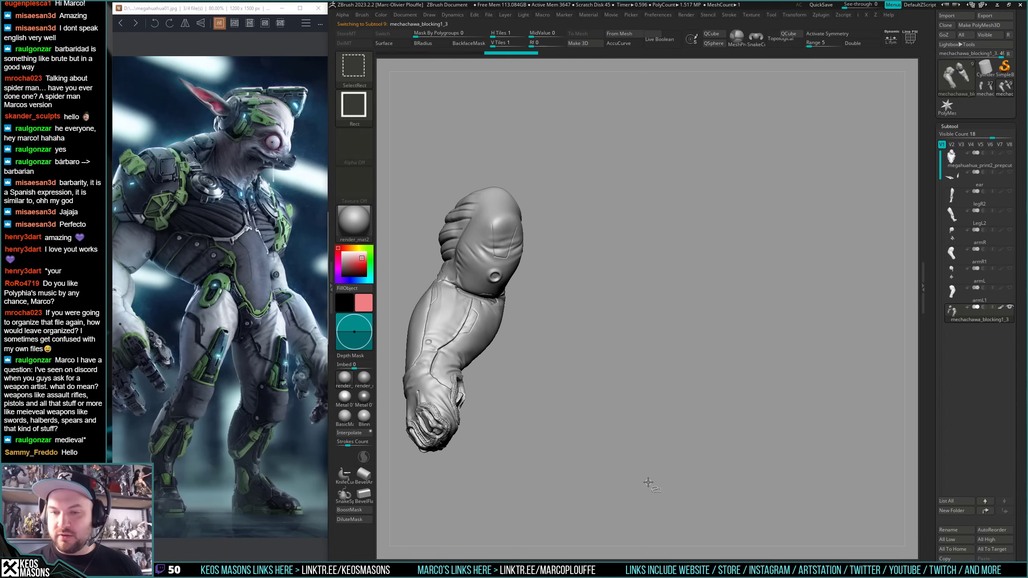
right_click_drag(626, 364, 843, 385, "alt")
right_click_drag(672, 356, 734, 354)
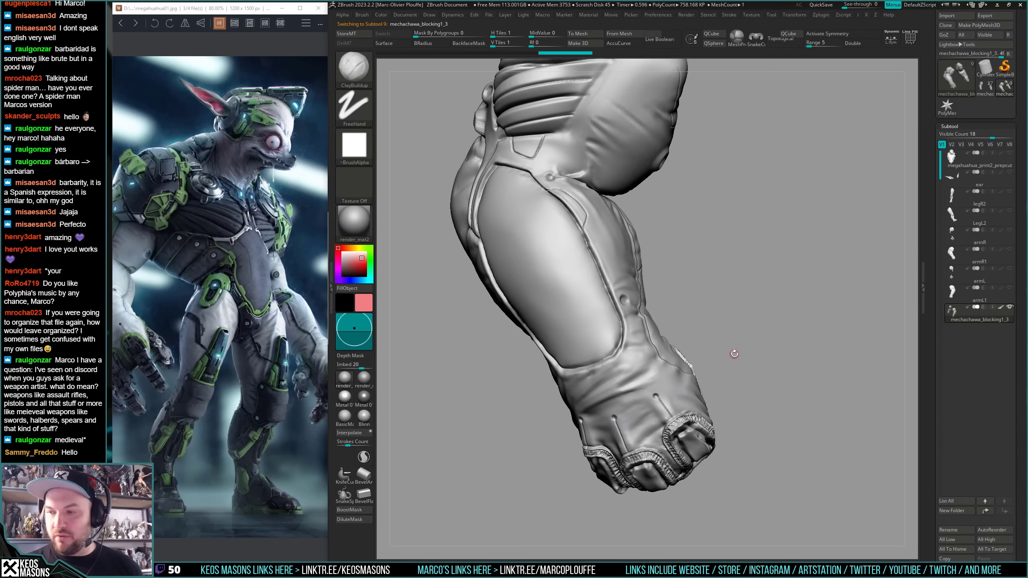
- Show armR1 with the blocking arm and try to move the blocking arm onto its forearm with Transpose
left_click(1009, 249)
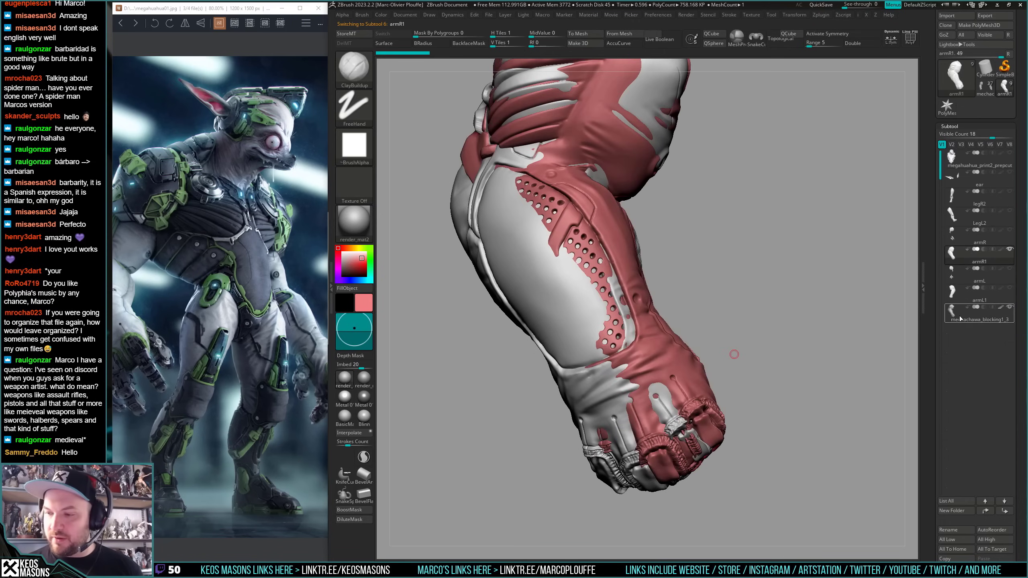
key("w")
left_click_drag(598, 289, 705, 251)
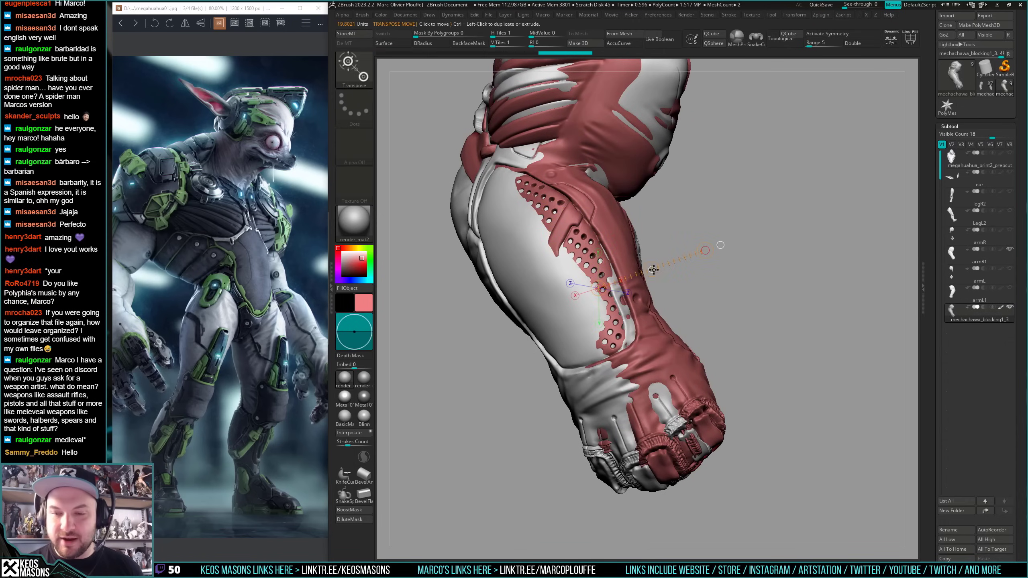
mouse_move(651, 269)
left_mouse_down()
mouse_move(660, 260)
mouse_move(661, 271)
left_mouse_up()
left_click_drag(689, 223, 694, 228)
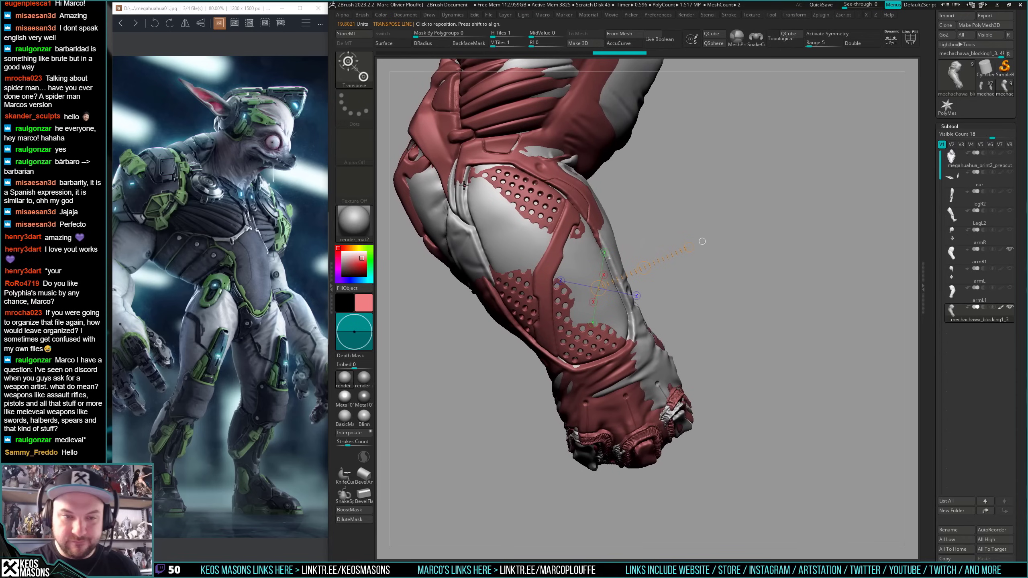
- Try to fit the blocking forearm to armR1's perforated panels with further Transpose adjustments along the forearm and wrist
left_click_drag(464, 185, 635, 339)
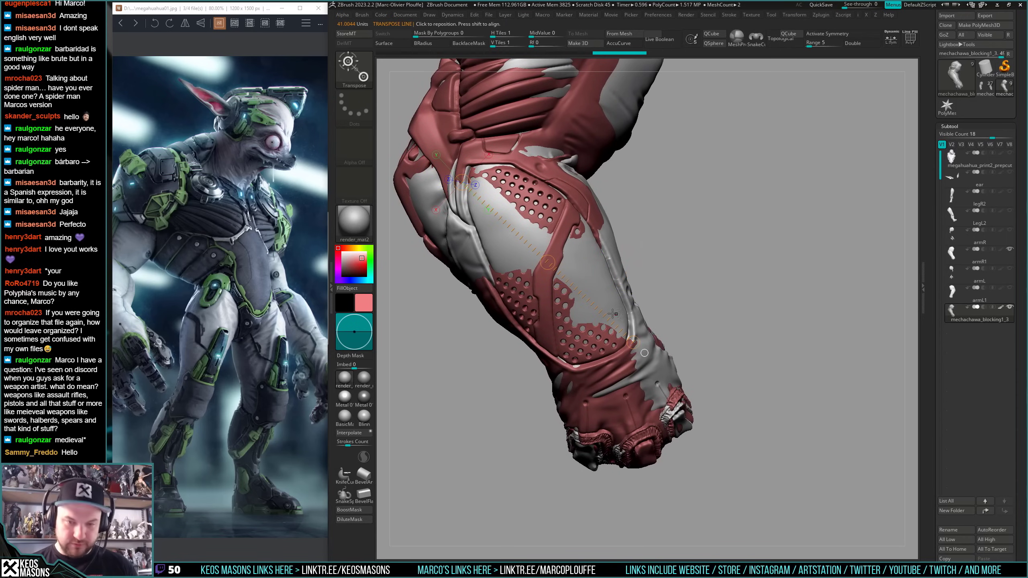
left_click_drag(547, 255, 583, 283)
left_click_drag(702, 274, 724, 297)
mouse_move(678, 344)
left_mouse_down()
mouse_move(667, 346)
mouse_move(684, 316)
mouse_move(853, 242)
mouse_move(836, 230)
left_mouse_up()
mouse_move(515, 163)
left_mouse_down()
mouse_move(544, 185)
mouse_move(634, 343)
left_mouse_up()
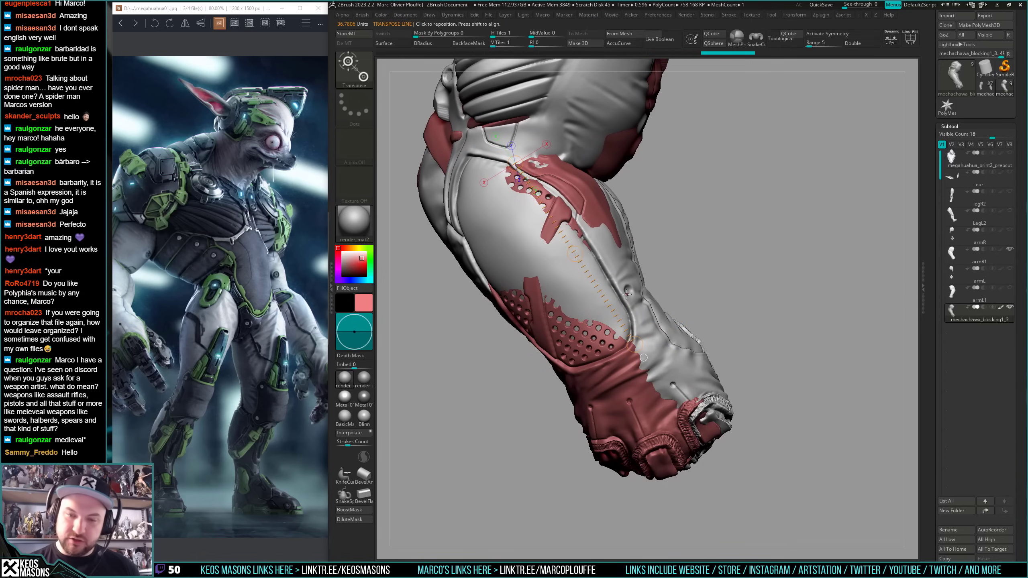
left_click_drag(575, 254, 569, 201)
left_click(585, 381)
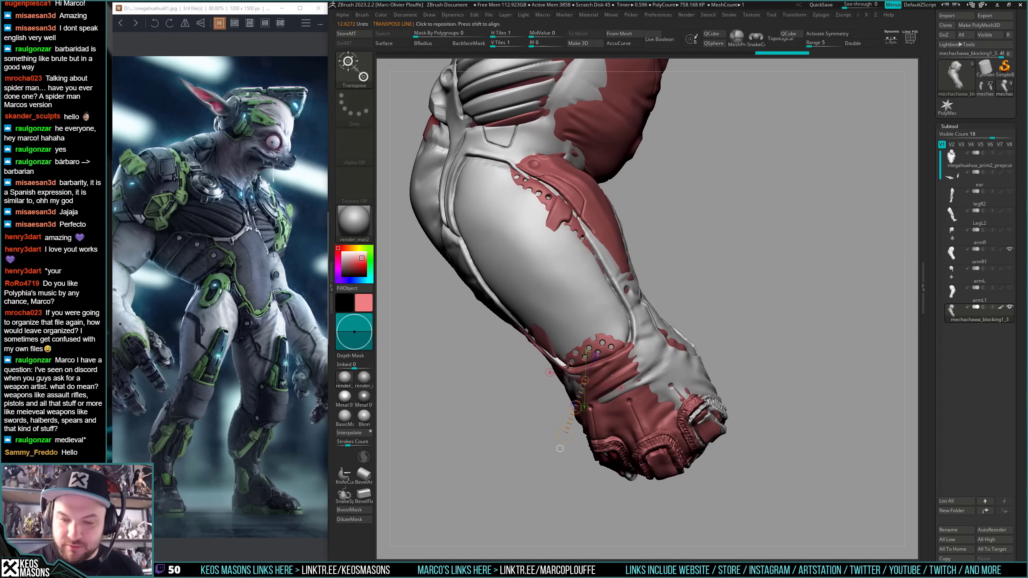
mouse_move(568, 367)
left_mouse_down()
mouse_move(645, 336)
mouse_move(585, 358)
mouse_move(600, 354)
left_mouse_up()
key("q")
mouse_move(783, 310)
left_mouse_down()
mouse_move(755, 307)
mouse_move(783, 318)
mouse_move(767, 327)
left_mouse_up()
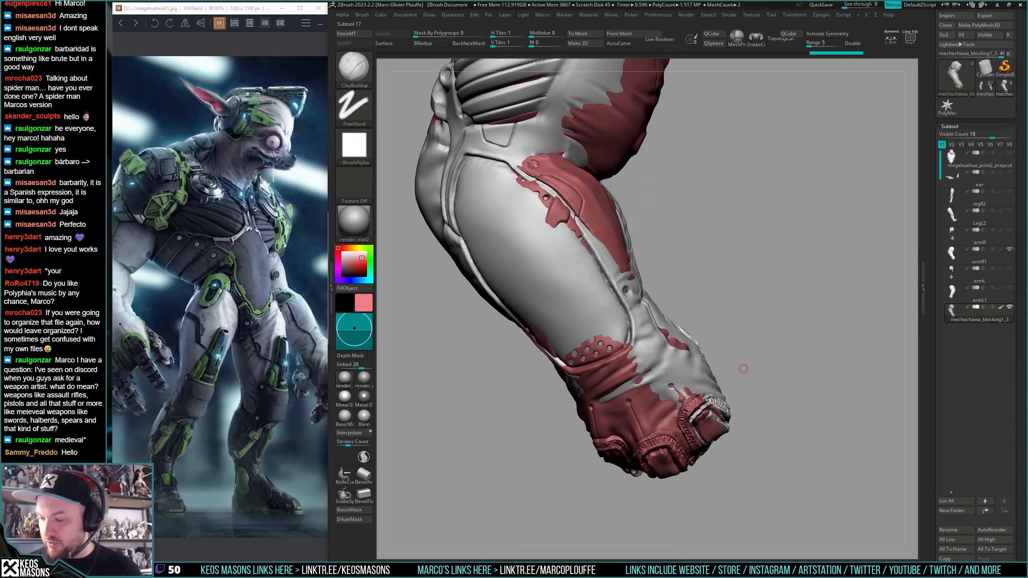
- Select the armR1 subtool and set up the Planar brush with Alpha 13
scroll(951, 497, "down", 3)
left_click(951, 180)
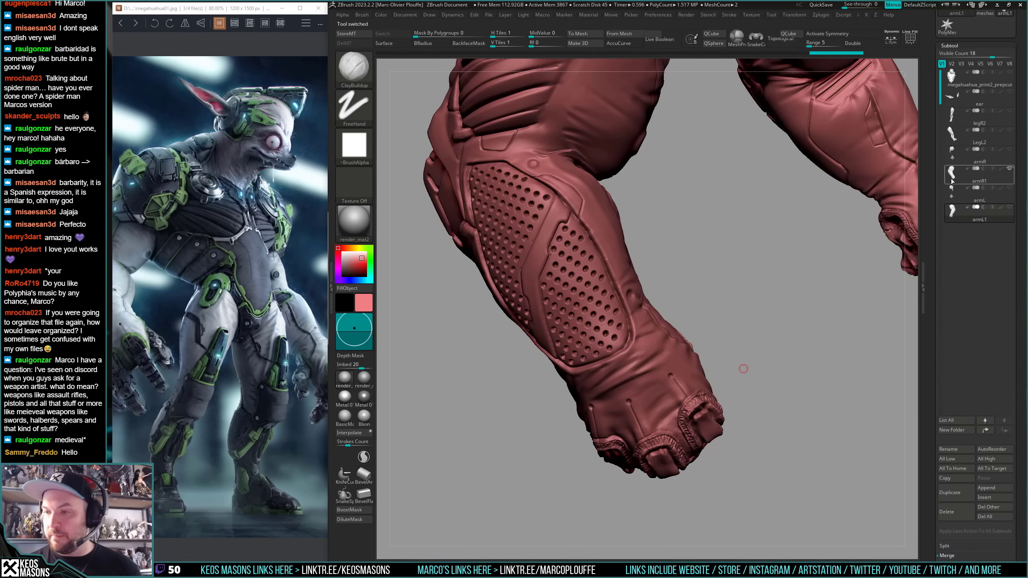
left_click_drag(696, 258, 633, 342)
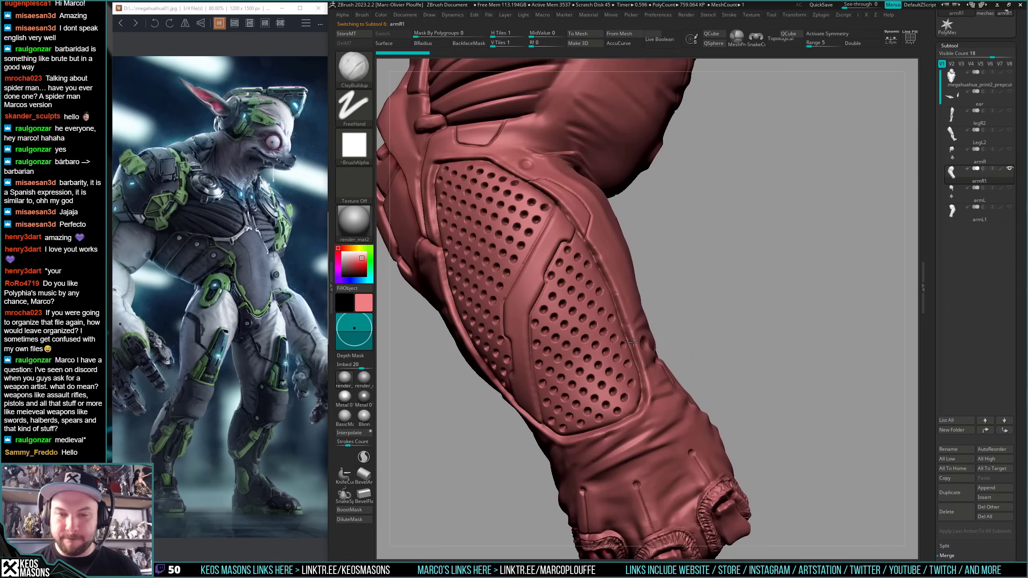
mouse_move(633, 343)
right_mouse_down()
mouse_move(601, 355)
mouse_move(617, 351)
right_mouse_up()
right_click(618, 352)
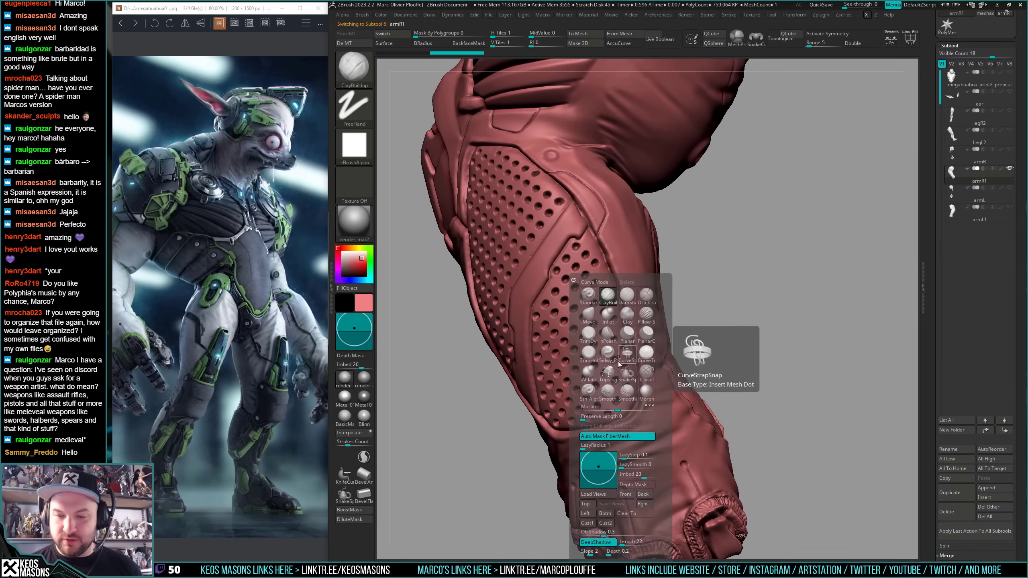
left_click(629, 339)
key("a")
left_click(727, 307)
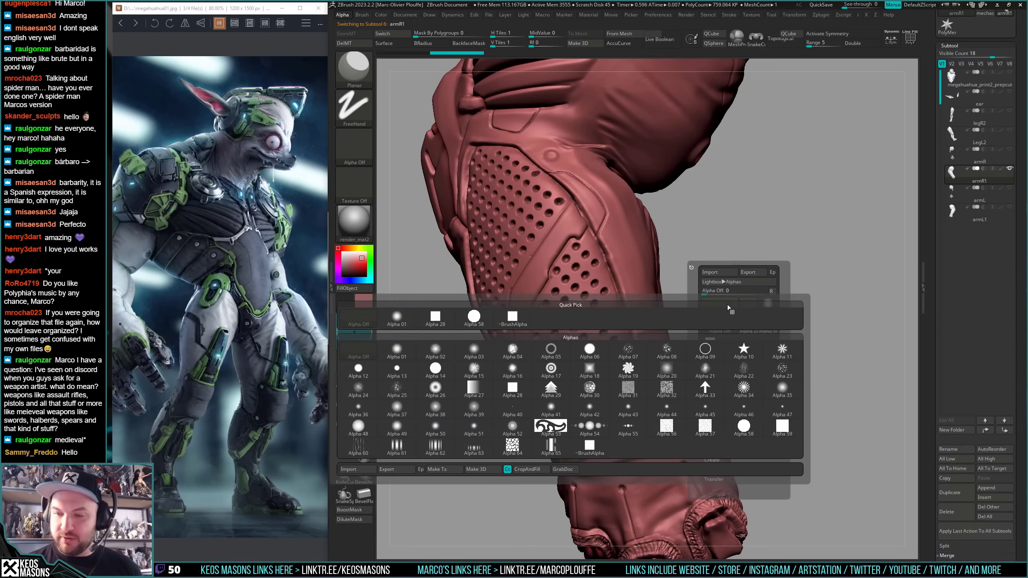
left_click(396, 369)
right_click(627, 279)
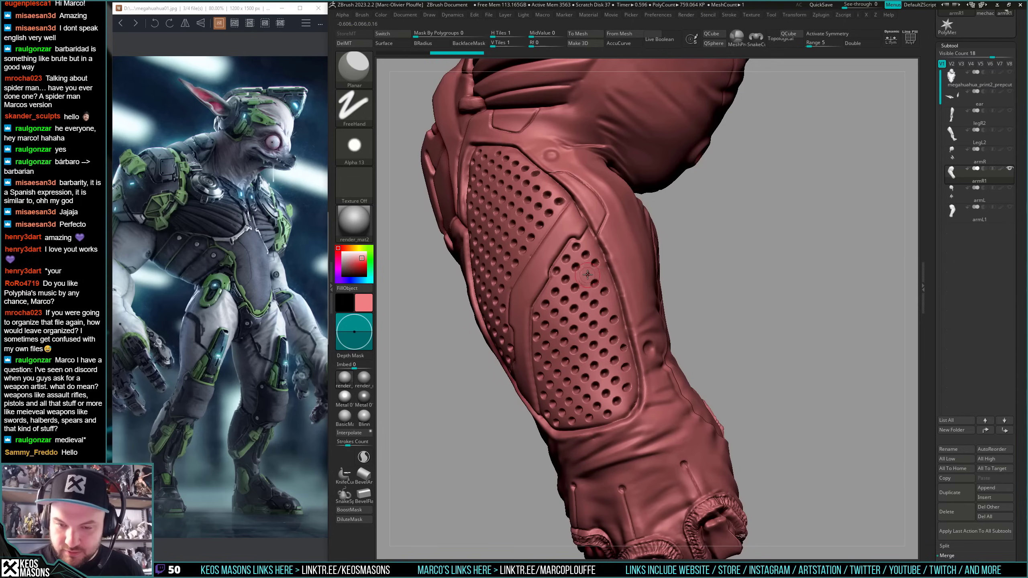
- Flatten the holes at the tip and along the middle of armR1's lower forearm panel with the Planar brush
mouse_move(586, 275)
left_mouse_down()
mouse_move(573, 269)
mouse_move(589, 251)
mouse_move(574, 246)
mouse_move(568, 258)
left_mouse_up()
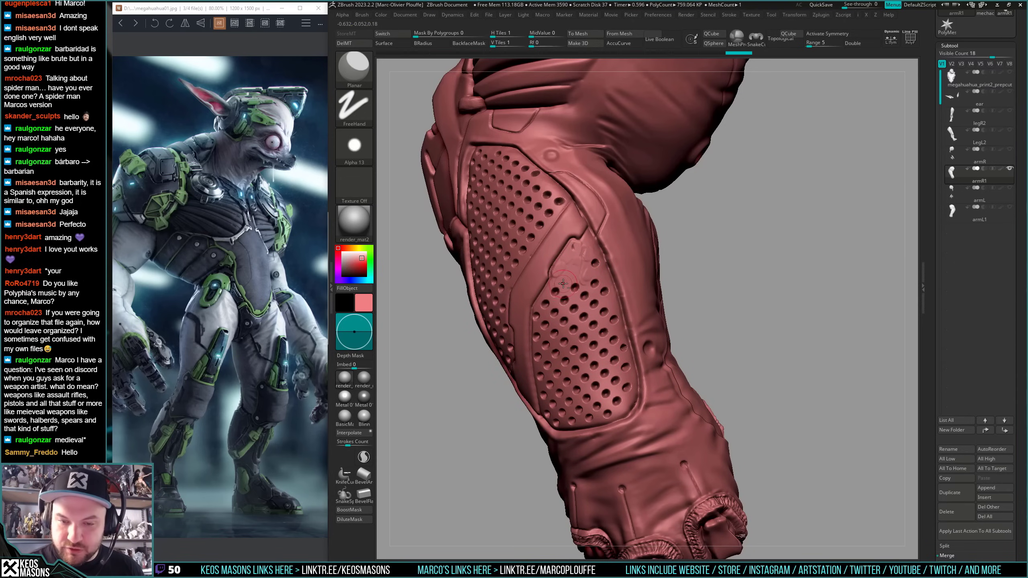
left_click_drag(563, 283, 588, 290)
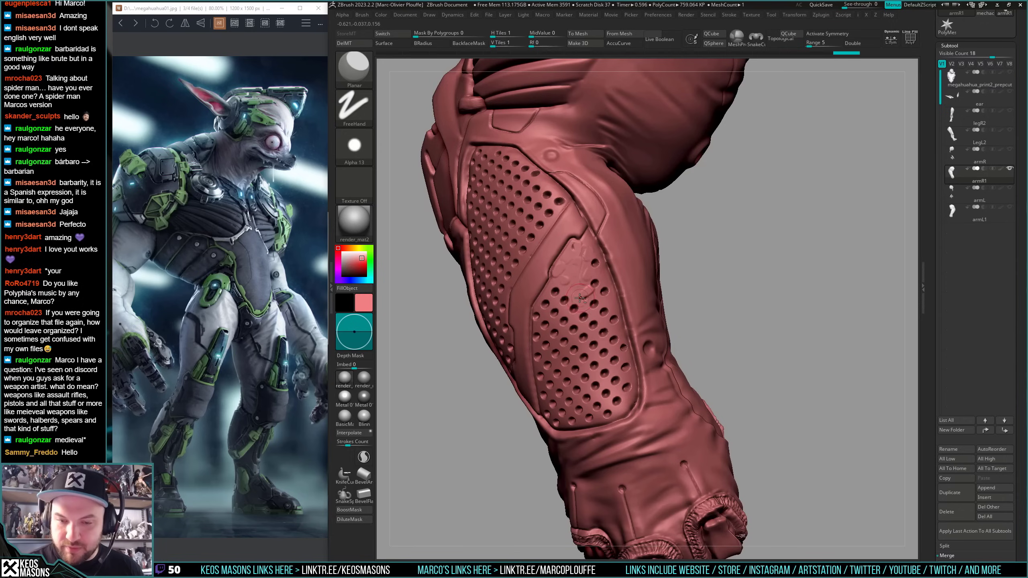
key("space")
left_click_drag(582, 328, 603, 358)
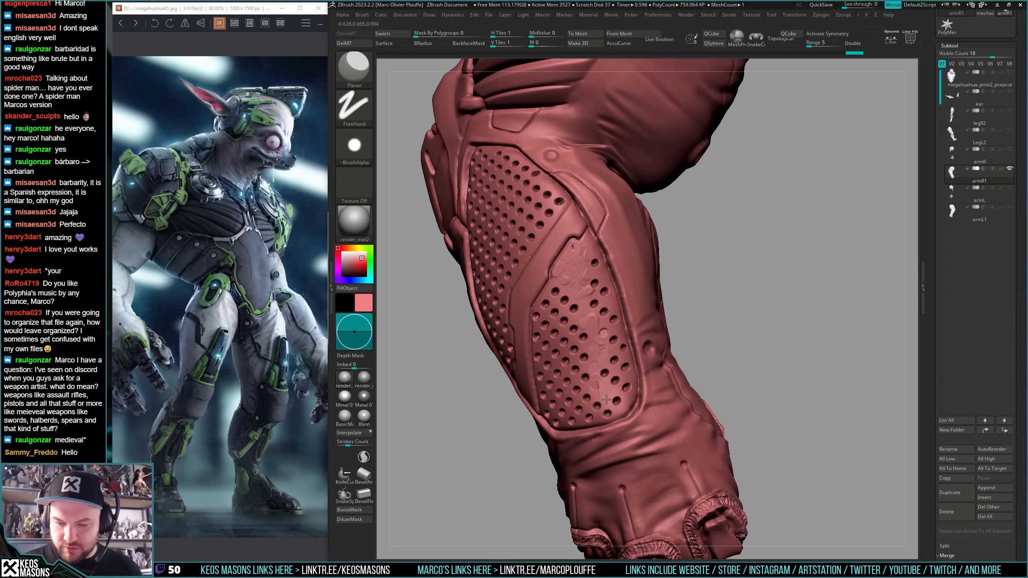
left_click_drag(609, 377, 617, 372)
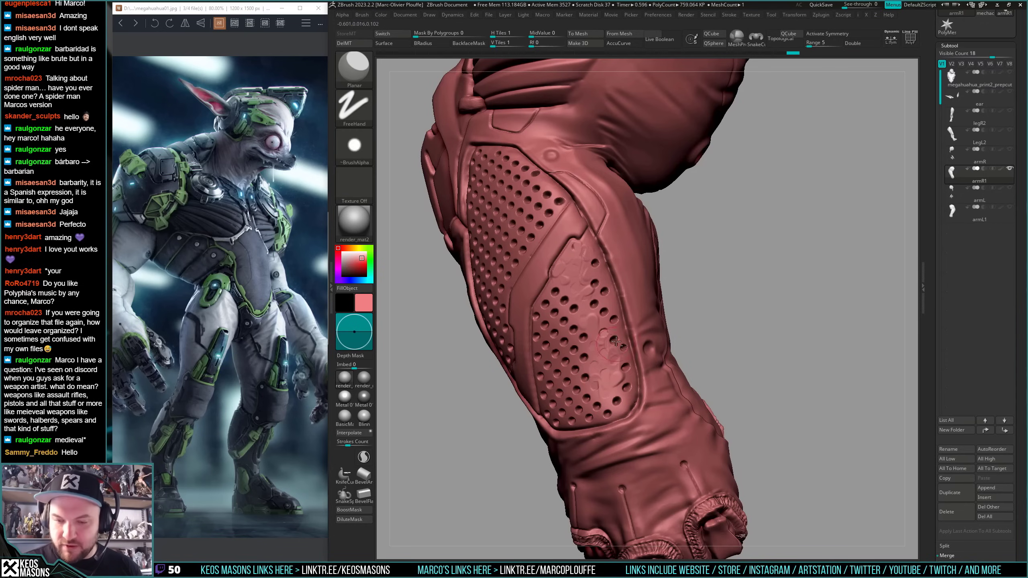
- Flatten the holes along the outer edge of the lower forearm panel, down to its wrist-side corner
right_click_drag(613, 309, 605, 283)
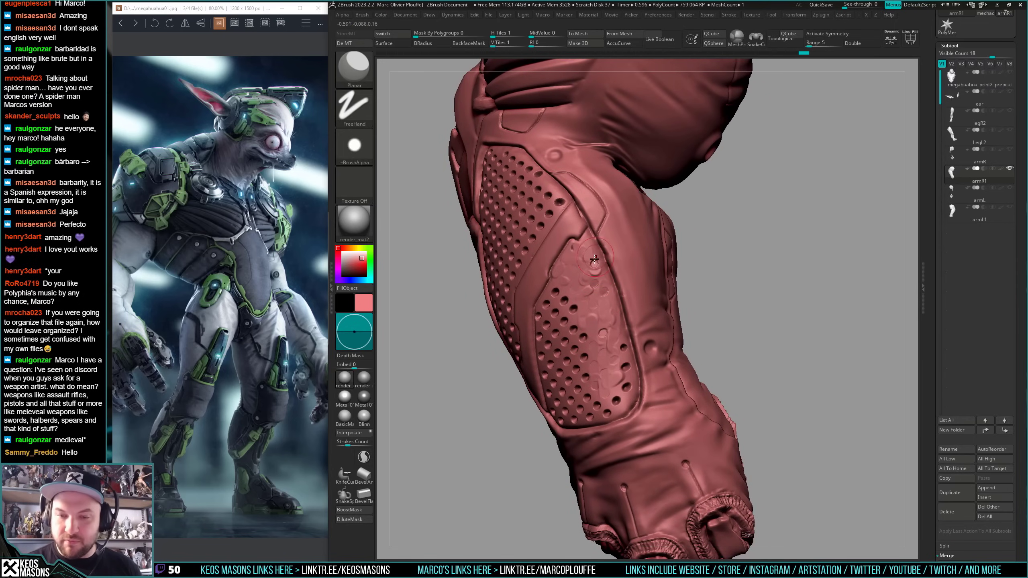
right_click_drag(627, 404, 644, 399)
left_click_drag(622, 383, 626, 389)
right_click_drag(644, 393, 626, 393)
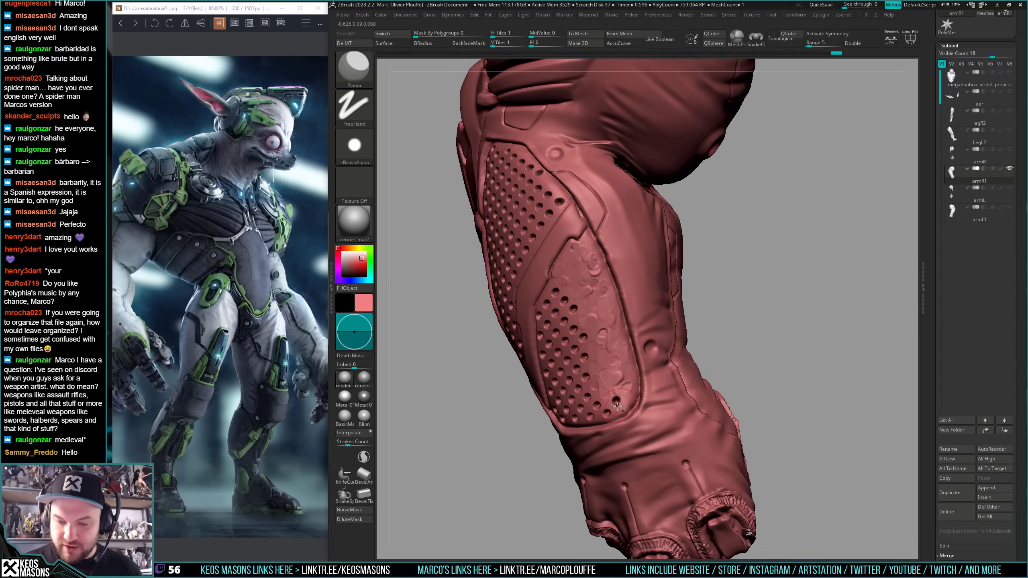
right_click_drag(625, 386, 592, 398)
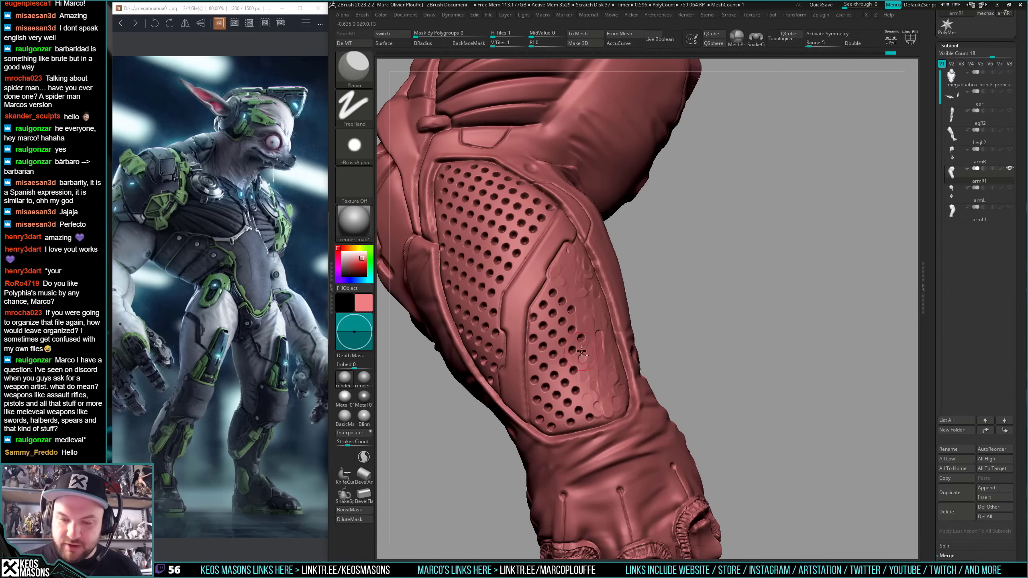
- Flatten the remaining holes along the inner side of the lower forearm panel with the Planar brush
right_click_drag(564, 320, 562, 302)
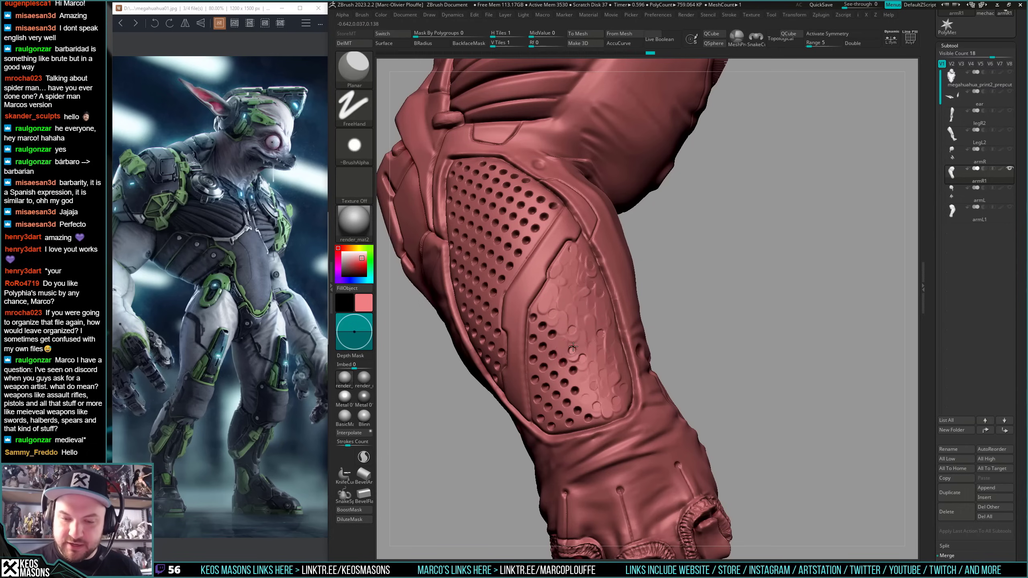
right_click_drag(573, 347, 559, 408)
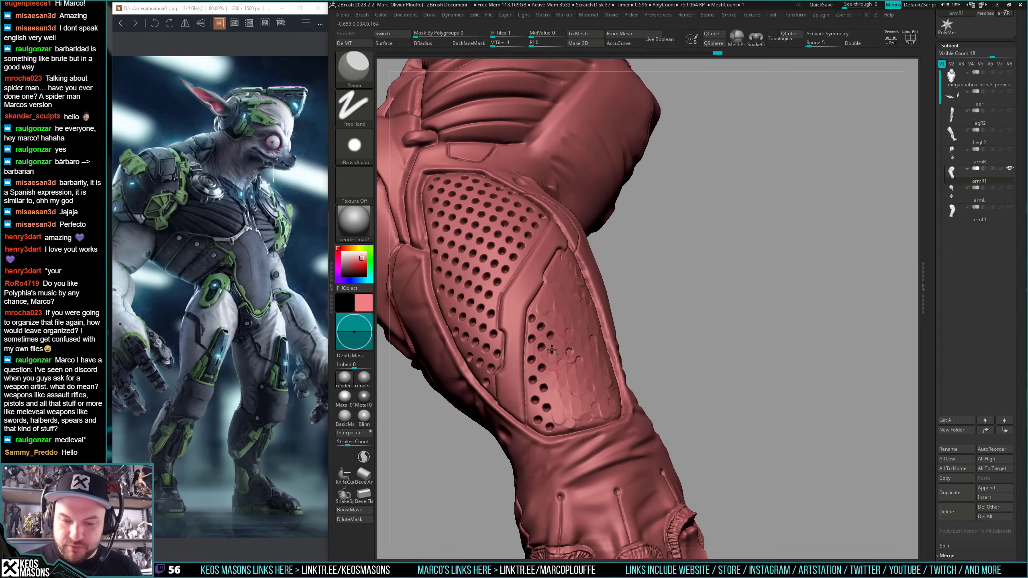
right_click_drag(551, 333, 542, 326)
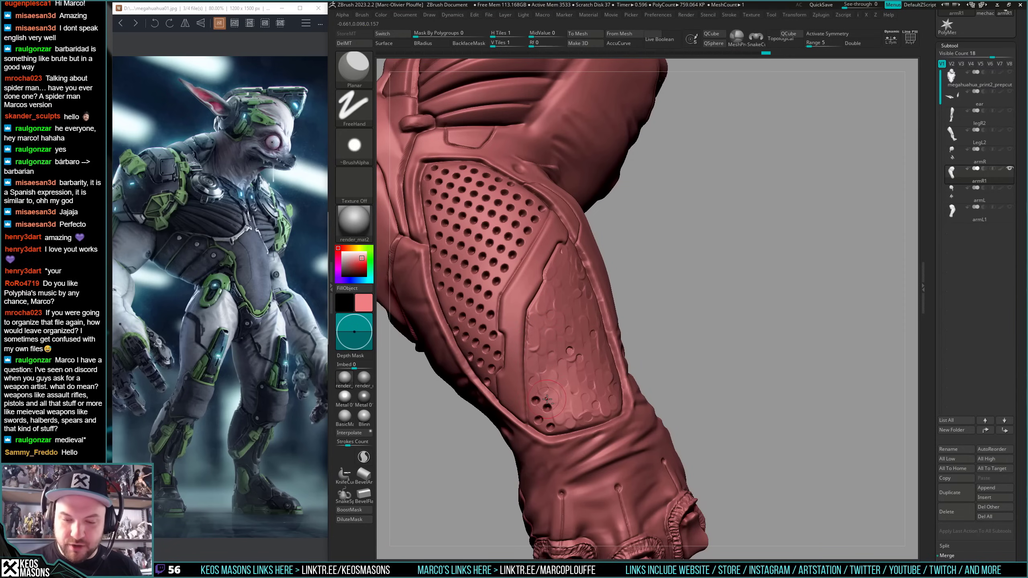
right_click_drag(546, 389, 541, 396)
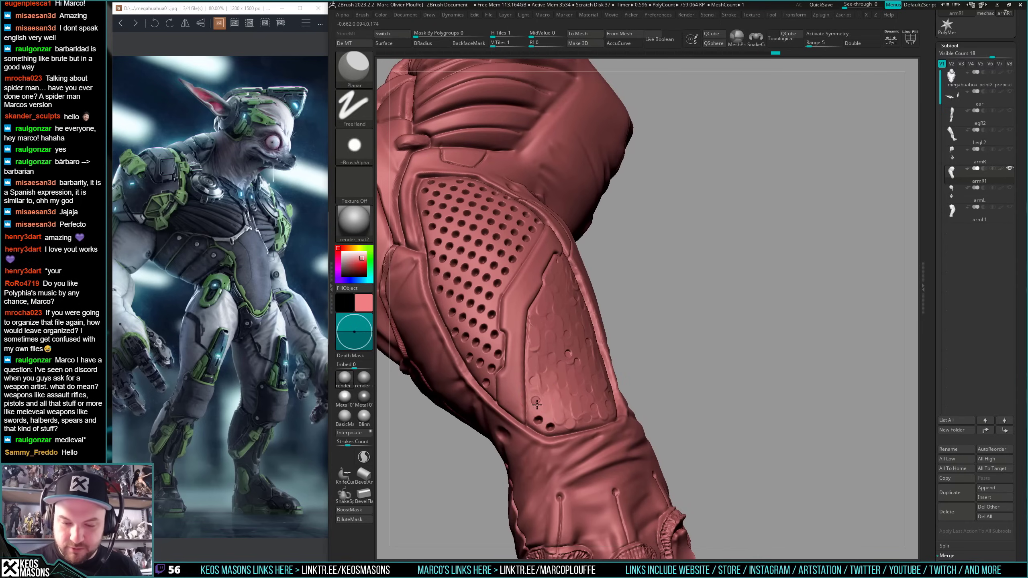
left_click_drag(537, 412, 553, 424)
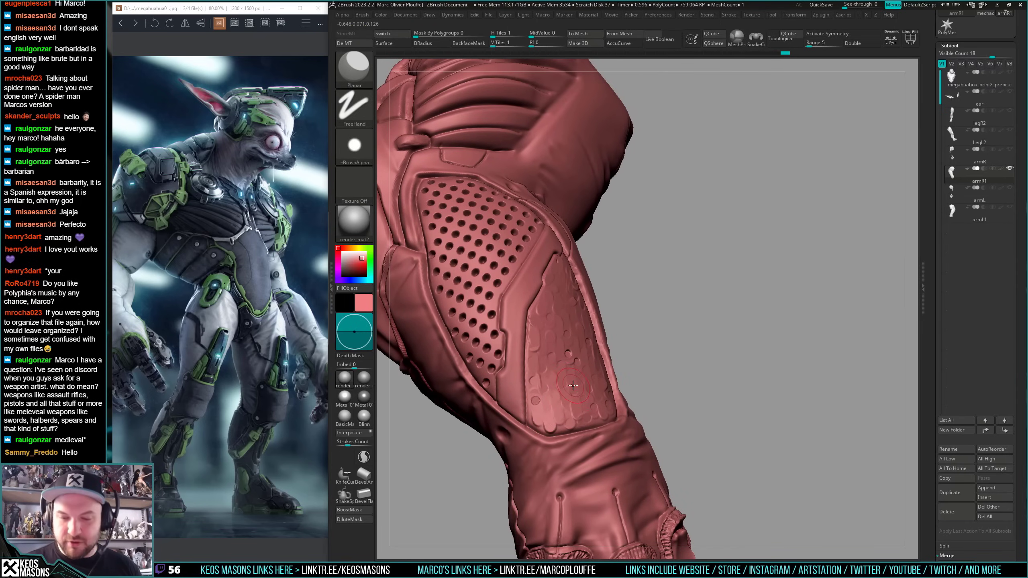
- Flatten a first band of holes across the middle of the upper forearm panel near the elbow
right_click_drag(573, 385, 575, 341)
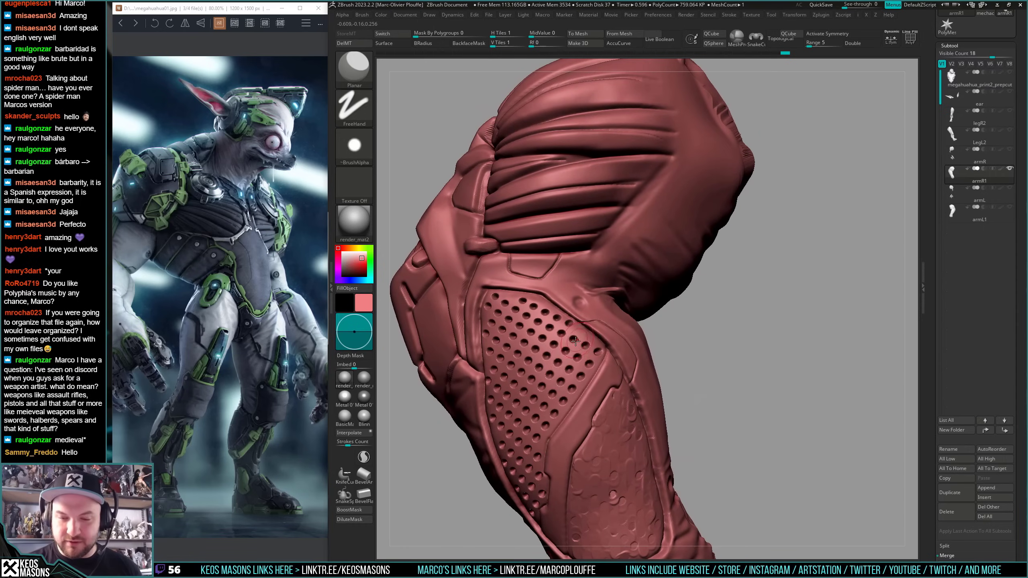
mouse_move(568, 369)
left_mouse_down()
mouse_move(566, 348)
mouse_move(546, 350)
left_mouse_up()
right_click_drag(547, 351, 581, 337)
mouse_move(535, 351)
left_mouse_down()
mouse_move(527, 363)
mouse_move(503, 346)
mouse_move(503, 378)
left_mouse_up()
right_click_drag(516, 385, 513, 393)
left_click_drag(513, 391, 512, 381)
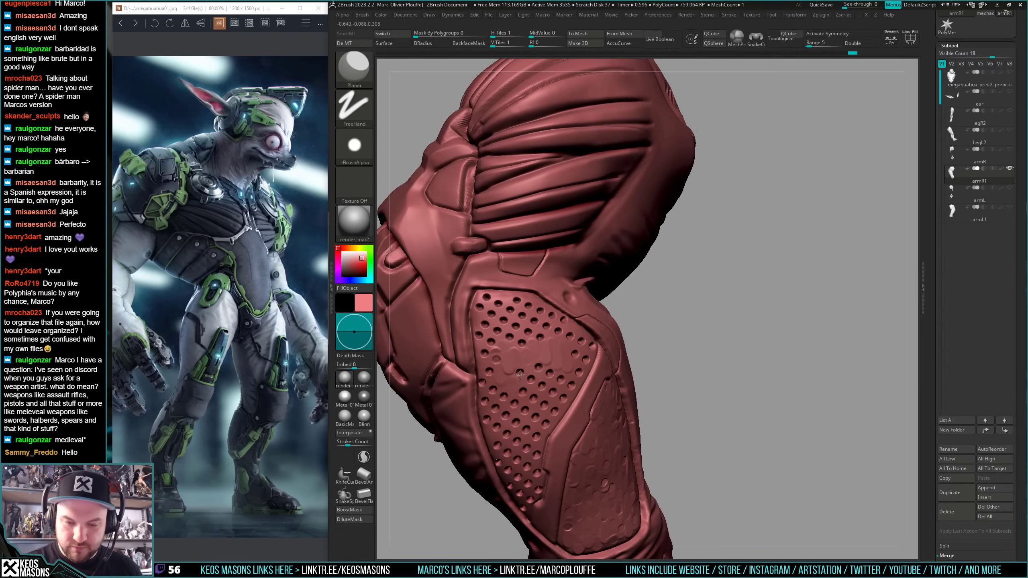
- Flatten the holes through the central area of the upper forearm panel, working toward the wrist
right_click_drag(544, 368, 546, 382)
mouse_move(547, 379)
left_mouse_down()
mouse_move(546, 370)
mouse_move(542, 405)
mouse_move(514, 418)
mouse_move(524, 425)
mouse_move(516, 438)
left_mouse_up()
right_click_drag(516, 440, 518, 466)
mouse_move(525, 453)
left_mouse_down()
mouse_move(525, 443)
mouse_move(515, 457)
left_mouse_up()
right_click_drag(529, 444, 535, 428)
mouse_move(535, 440)
left_mouse_down()
mouse_move(533, 413)
mouse_move(544, 418)
left_mouse_up()
right_click_drag(555, 405, 554, 400)
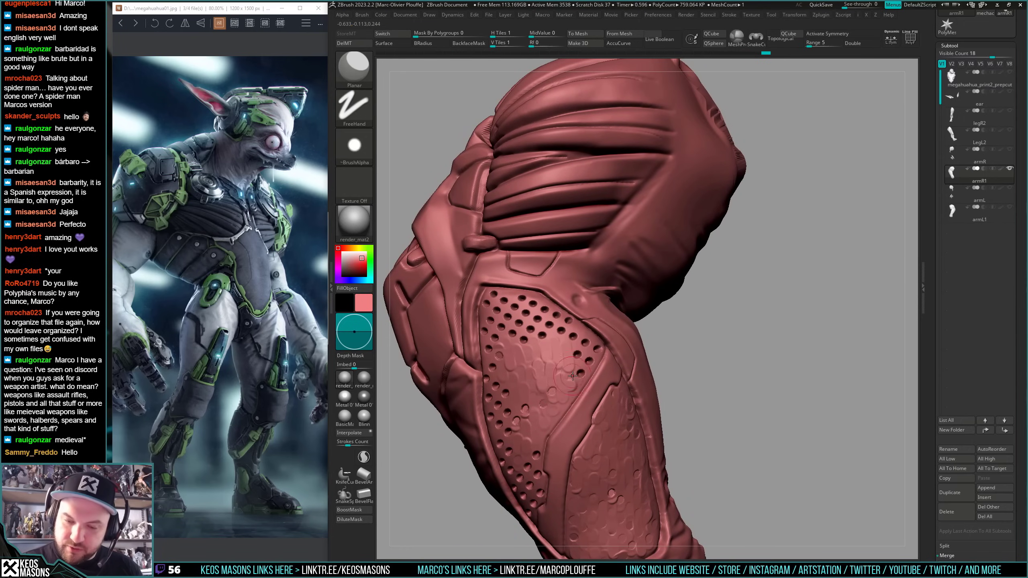
- Flatten the holes along the elbow-side end and both long edges of the upper forearm panel
left_click_drag(572, 376, 584, 370)
mouse_move(589, 362)
right_mouse_down()
mouse_move(593, 351)
mouse_move(562, 336)
mouse_move(566, 284)
right_mouse_up()
mouse_move(525, 343)
right_mouse_down()
mouse_move(530, 326)
mouse_move(517, 322)
right_mouse_up()
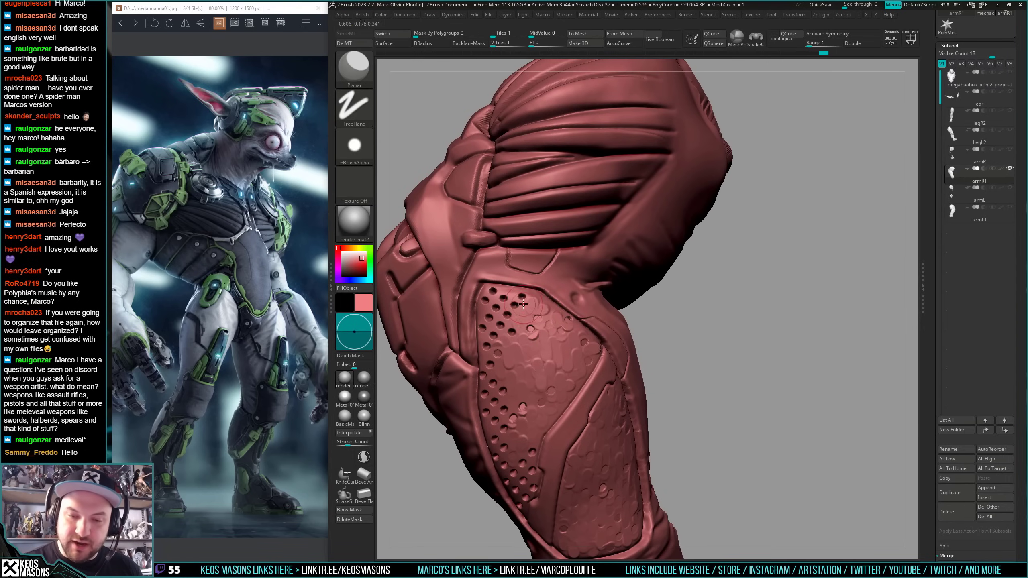
mouse_move(521, 302)
right_mouse_down()
mouse_move(511, 330)
mouse_move(490, 342)
mouse_move(496, 302)
mouse_move(502, 336)
mouse_move(490, 371)
right_mouse_up()
key("ctrl+z")
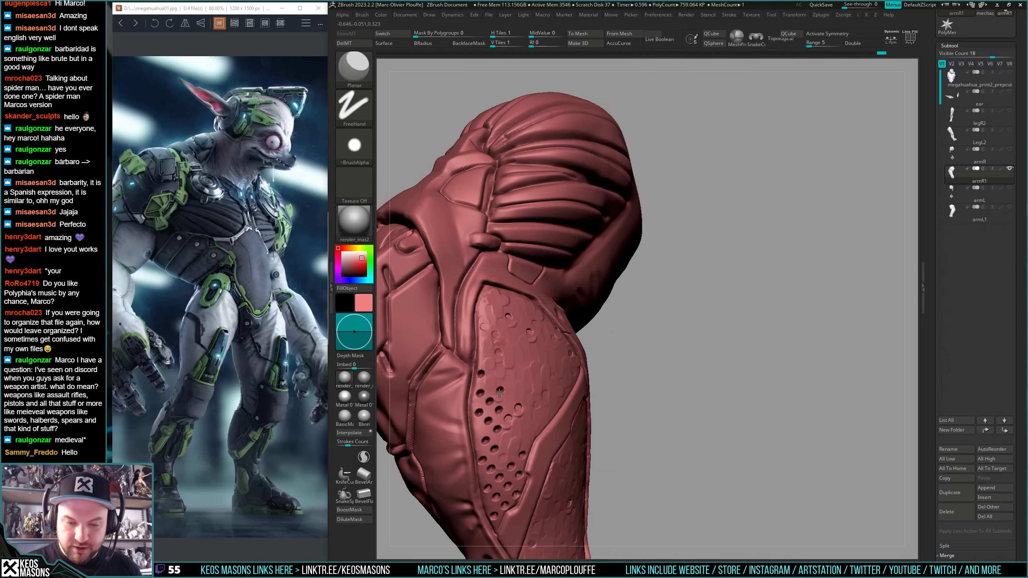
left_click_drag(483, 379, 482, 371, "alt")
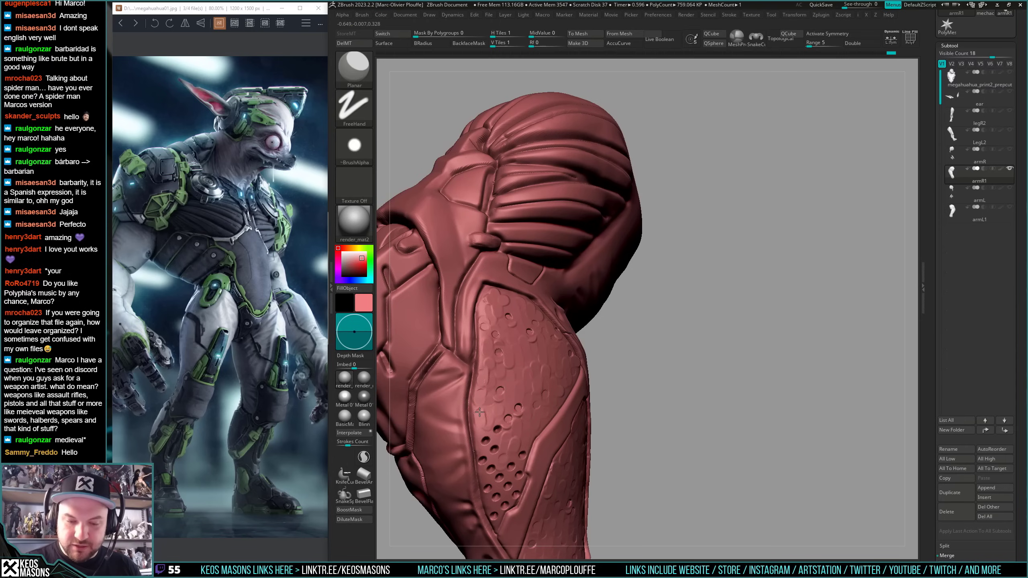
mouse_move(478, 411)
right_mouse_down()
mouse_move(514, 403)
mouse_move(541, 352)
mouse_move(528, 356)
right_mouse_up()
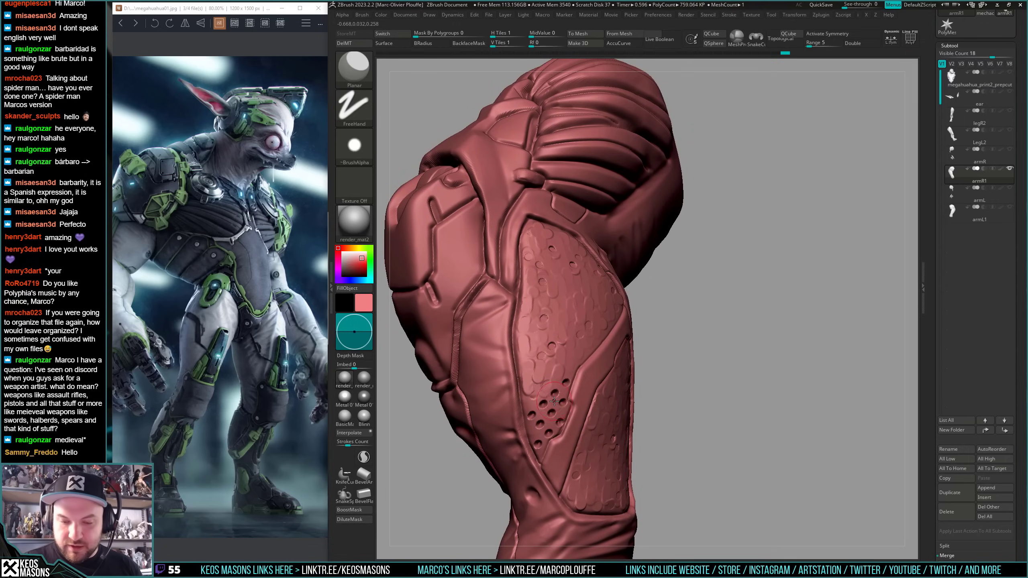
- Flatten the last group of holes in the narrow wrist-side tip of the upper forearm panel
left_click_drag(538, 402, 545, 413)
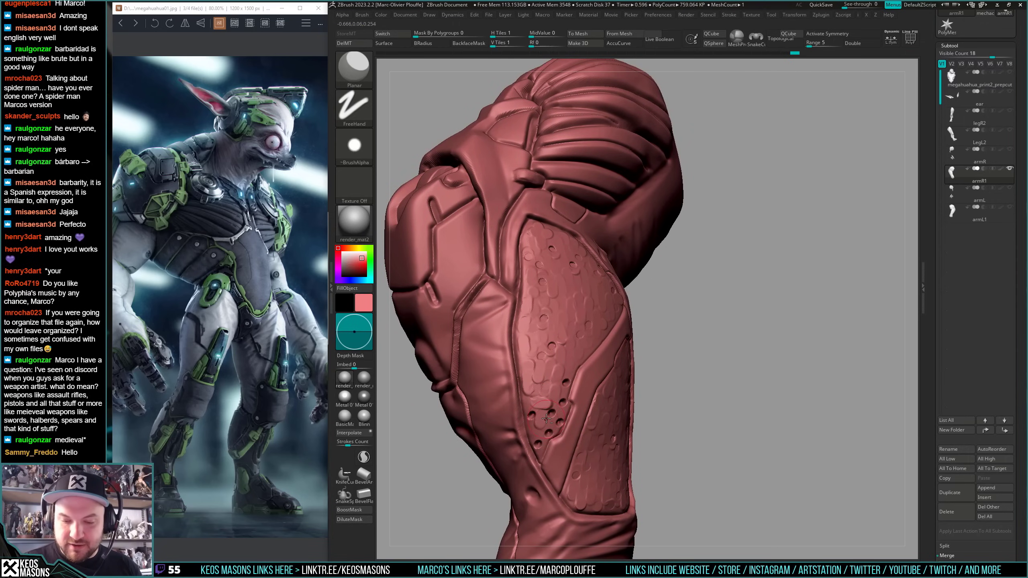
right_click_drag(541, 414, 567, 374)
left_click_drag(567, 373, 561, 391)
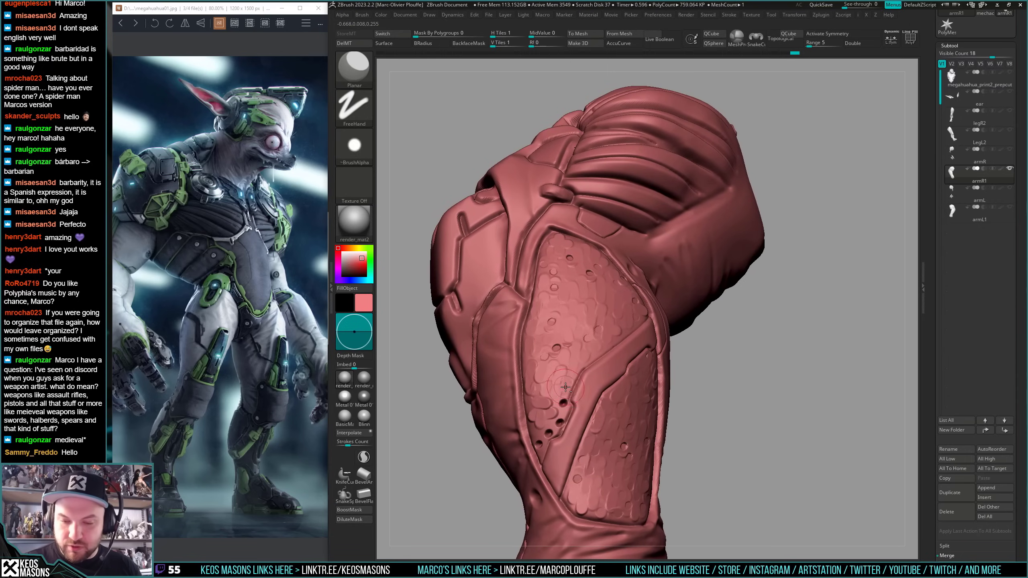
right_click_drag(565, 390, 558, 400)
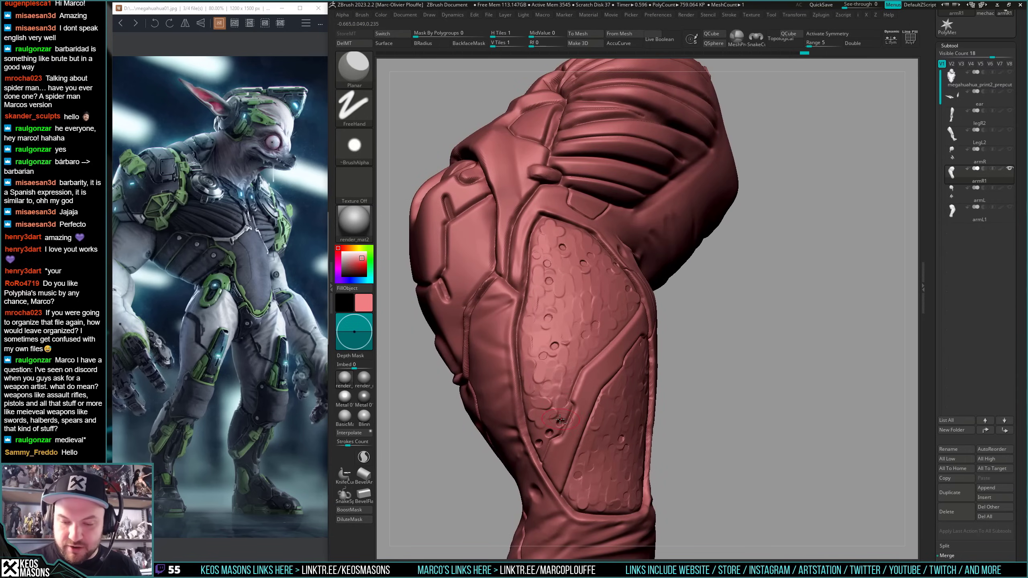
- Smooth the planar brush marks in the center of the lower forearm panel and touch up its wrist end
mouse_move(551, 424)
right_mouse_down()
mouse_move(538, 442)
mouse_move(557, 346)
mouse_move(634, 379)
mouse_move(581, 307)
right_mouse_up()
key("shift+f")
key("shift+f")
mouse_move(581, 307)
left_mouse_down("shift")
mouse_move(554, 324)
mouse_move(578, 338)
left_mouse_up("shift")
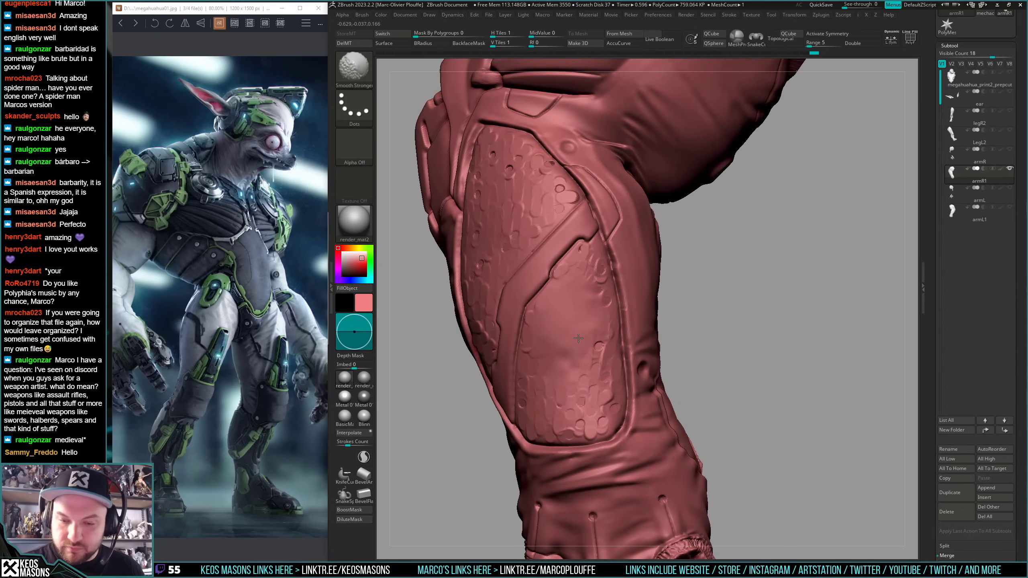
key("space")
mouse_move(591, 377)
right_mouse_down()
mouse_move(612, 355)
mouse_move(606, 318)
mouse_move(646, 353)
right_mouse_up()
left_click(593, 393)
right_click(585, 387)
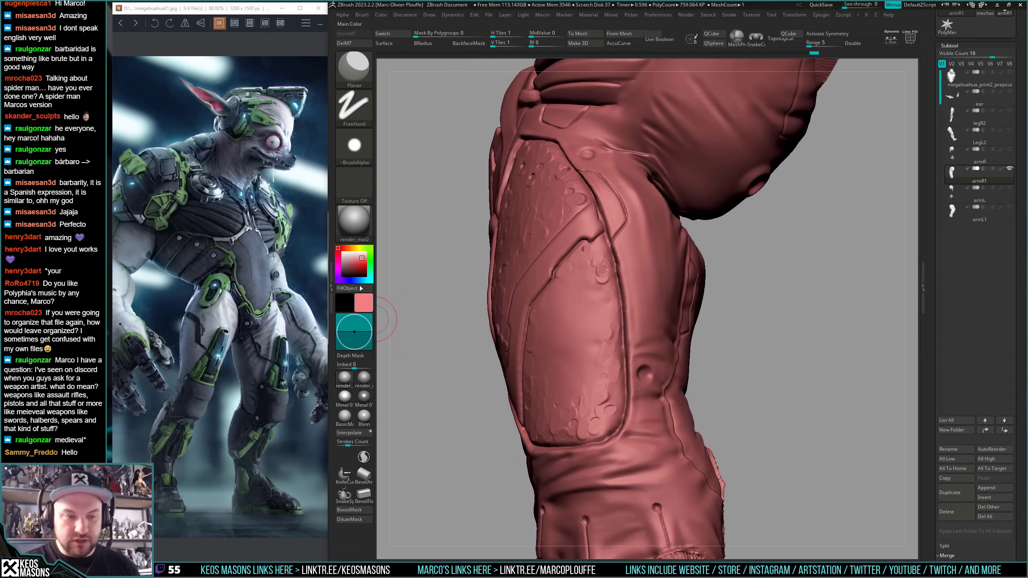
- Switch the material to the shiny Metal 01 to judge the forearm panel surfaces
left_click(355, 226)
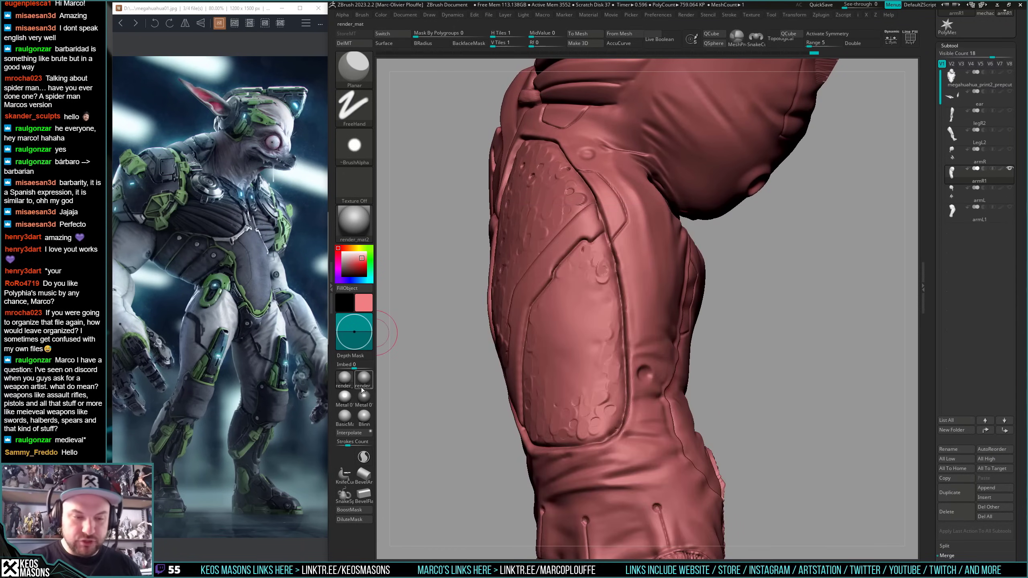
left_click(345, 397)
mouse_move(660, 339)
right_mouse_down()
mouse_move(665, 352)
mouse_move(627, 486)
mouse_move(565, 554)
right_mouse_up()
key("shift")
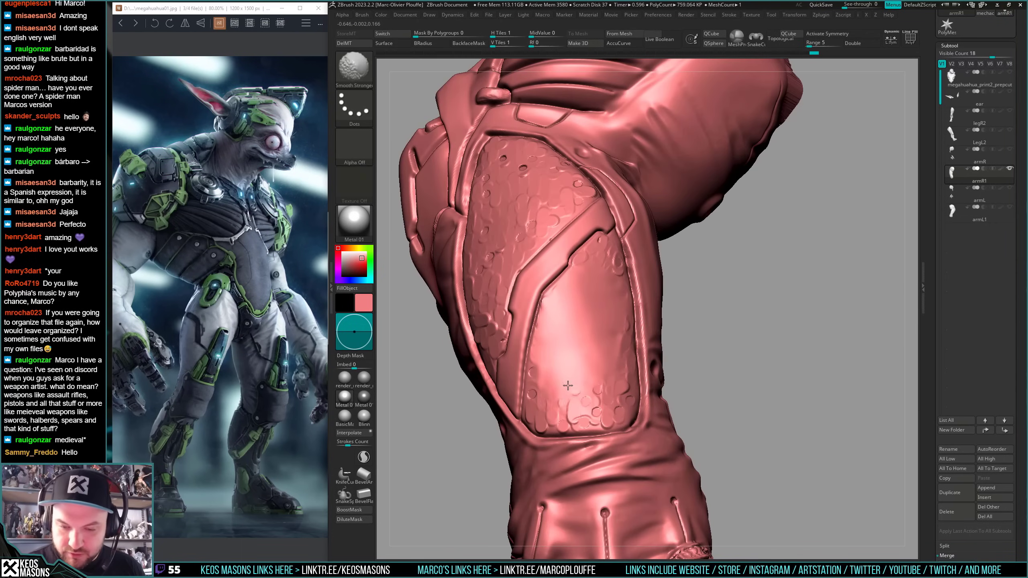
- Smooth the lower forearm panel with Smooth Stronger across its center, inner edge and wrist end
left_click_drag(568, 385, 589, 379, "shift")
left_click_drag(588, 305, 593, 279, "shift")
right_click(557, 399)
mouse_move(522, 388)
right_mouse_down()
mouse_move(557, 399)
mouse_move(544, 389)
right_mouse_up()
left_click_drag(563, 307, 552, 344, "shift")
mouse_move(525, 371)
right_mouse_down()
mouse_move(546, 359)
mouse_move(537, 348)
right_mouse_up()
right_click(546, 360)
mouse_move(551, 336)
left_mouse_down("shift")
mouse_move(546, 415)
mouse_move(577, 413)
mouse_move(556, 411)
mouse_move(563, 422)
left_mouse_up("shift")
right_click_drag(562, 421, 609, 417)
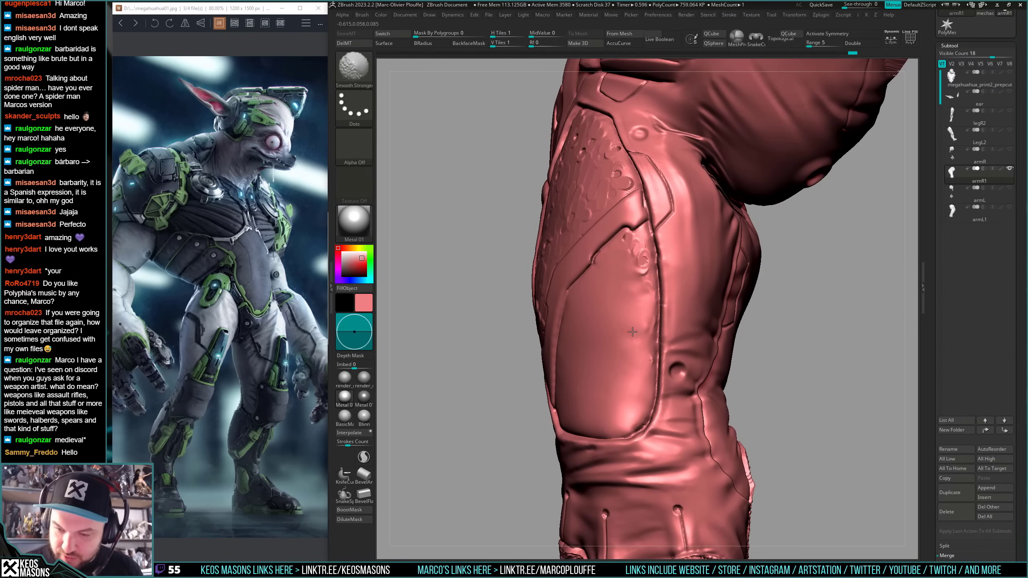
- Smooth the lower forearm panel down its center and over the rough corner beside the stepped seam
left_click_drag(633, 291, 627, 412, "shift")
mouse_move(627, 411)
right_mouse_down()
mouse_move(680, 333)
mouse_move(736, 422)
mouse_move(721, 437)
right_mouse_up()
right_click_drag(715, 376, 732, 391)
left_click_drag(647, 364, 666, 347, "shift")
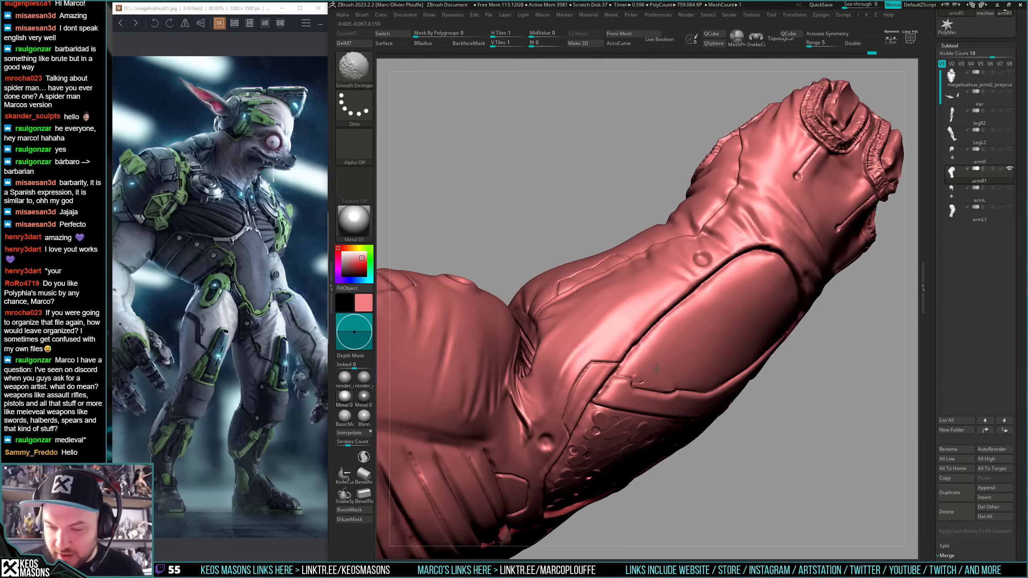
right_click_drag(656, 368, 634, 367)
mouse_move(644, 363)
left_mouse_down("shift")
mouse_move(638, 370)
mouse_move(665, 365)
mouse_move(669, 377)
mouse_move(682, 364)
left_mouse_up("shift")
- Adjust the brush's draw size, smooth the lower forearm panel's elbow-side corner and undo the last stroke
mouse_move(687, 411)
right_mouse_down()
mouse_move(648, 389)
mouse_move(684, 379)
right_mouse_up()
key("space")
left_click_drag(686, 379, 691, 379)
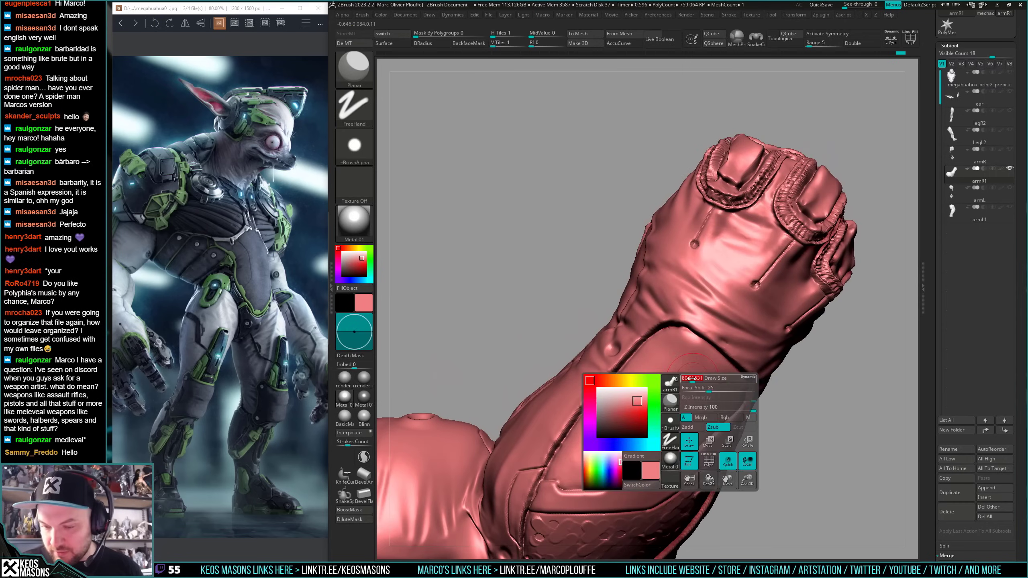
key("shift")
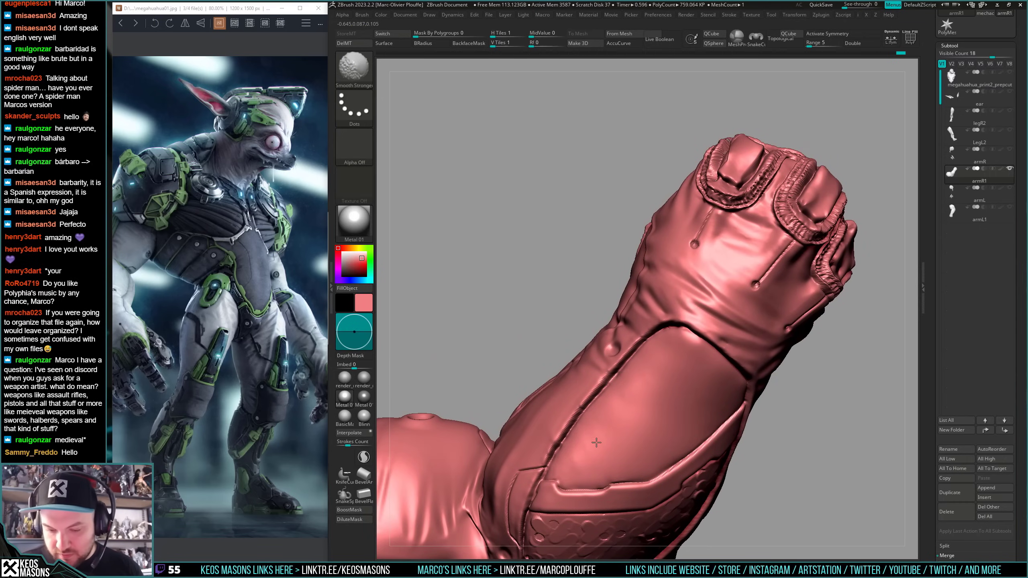
left_click_drag(596, 442, 585, 454, "shift")
mouse_move(587, 455)
right_mouse_down()
mouse_move(642, 397)
mouse_move(611, 425)
right_mouse_up()
key("ctrl+z")
- Smooth the outer edge of the lower forearm panel near its wrist end
key("space")
key("shift")
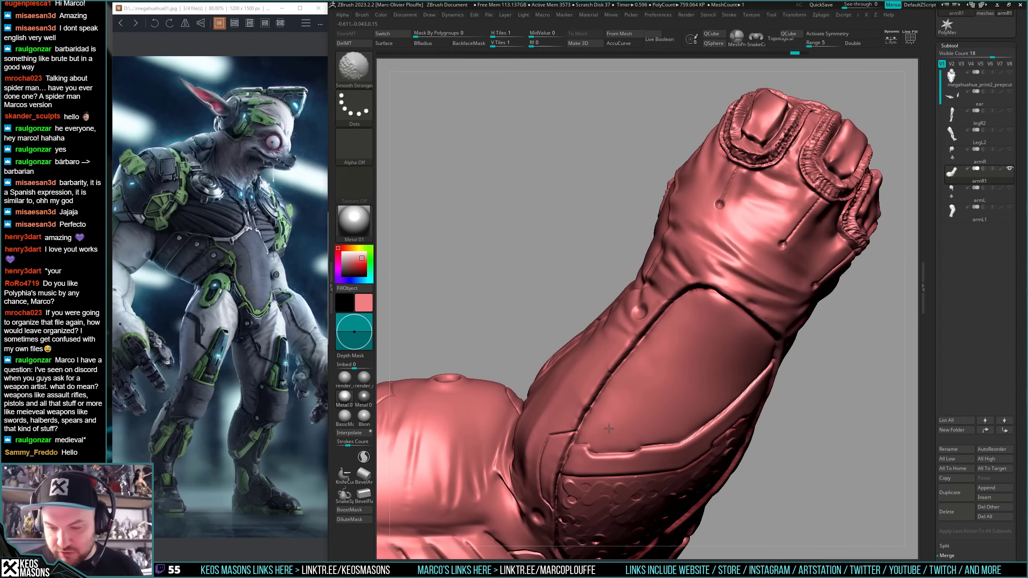
right_click_drag(726, 345, 709, 315)
right_click_drag(765, 370, 740, 364)
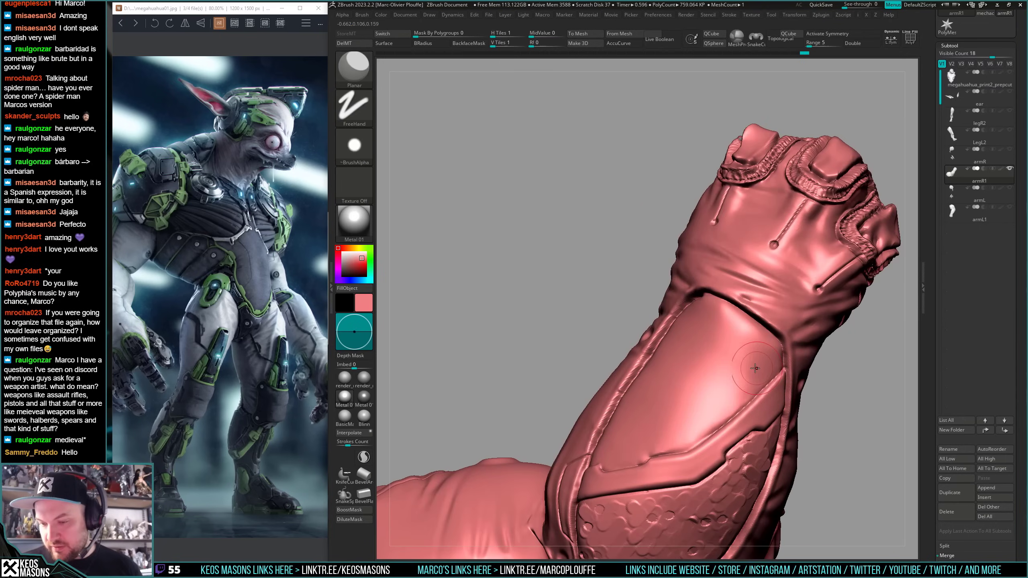
left_click_drag(741, 365, 734, 355, "shift")
- Smooth the planar brush marks across the center and inner edge of the upper forearm panel with Smooth Stronger
right_click_drag(711, 389, 701, 290)
key("space")
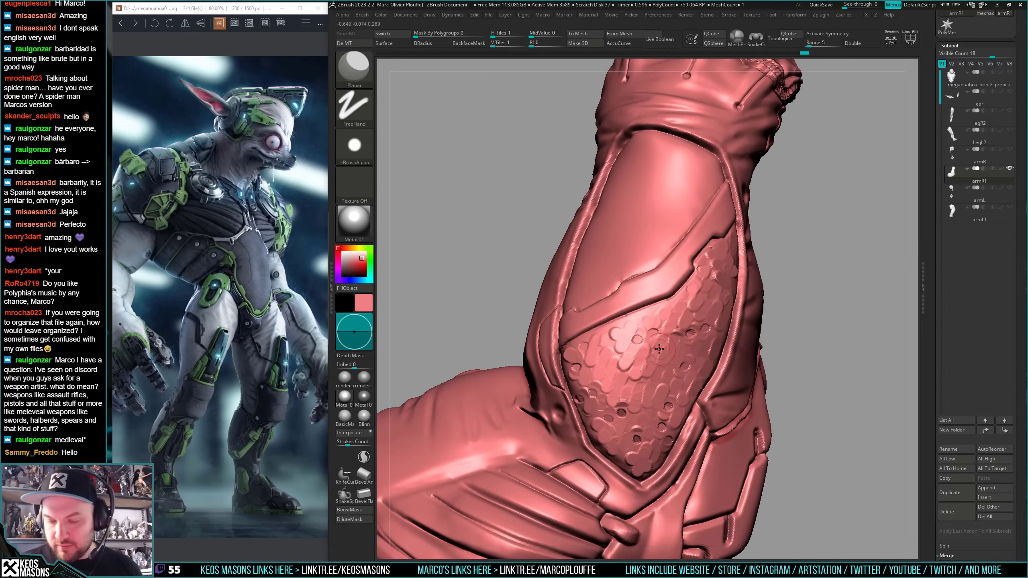
mouse_move(688, 315)
left_mouse_down("shift")
mouse_move(641, 341)
mouse_move(650, 326)
mouse_move(666, 338)
left_mouse_up("shift")
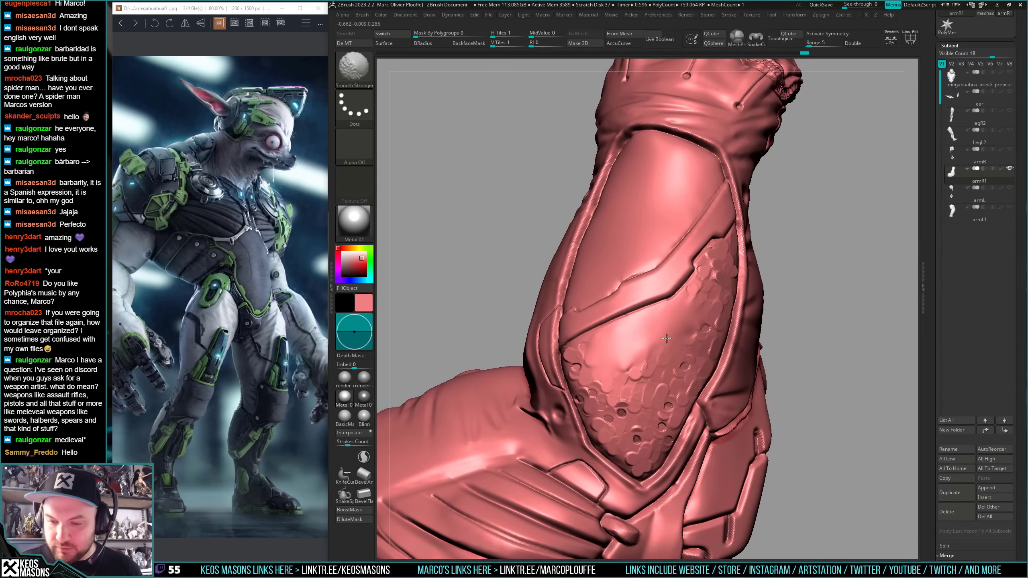
left_click_drag(634, 381, 648, 367, "shift")
mouse_move(648, 367)
right_mouse_down()
mouse_move(580, 401)
mouse_move(543, 388)
right_mouse_up()
left_click_drag(567, 353, 574, 373, "shift")
mouse_move(573, 371)
right_mouse_down()
mouse_move(534, 366)
mouse_move(551, 379)
mouse_move(587, 369)
right_mouse_up()
mouse_move(587, 368)
left_mouse_down("shift")
mouse_move(629, 437)
mouse_move(641, 396)
left_mouse_up("shift")
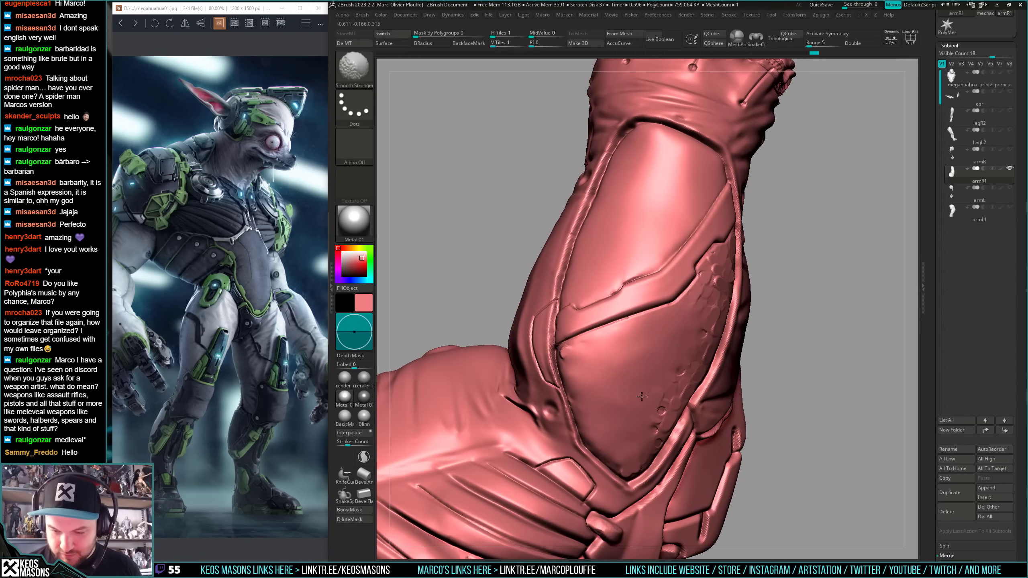
- Smooth the remaining marks along the upper forearm panel's outer edge, wrist-side tip and pointed elbow end
right_click_drag(598, 400, 567, 358)
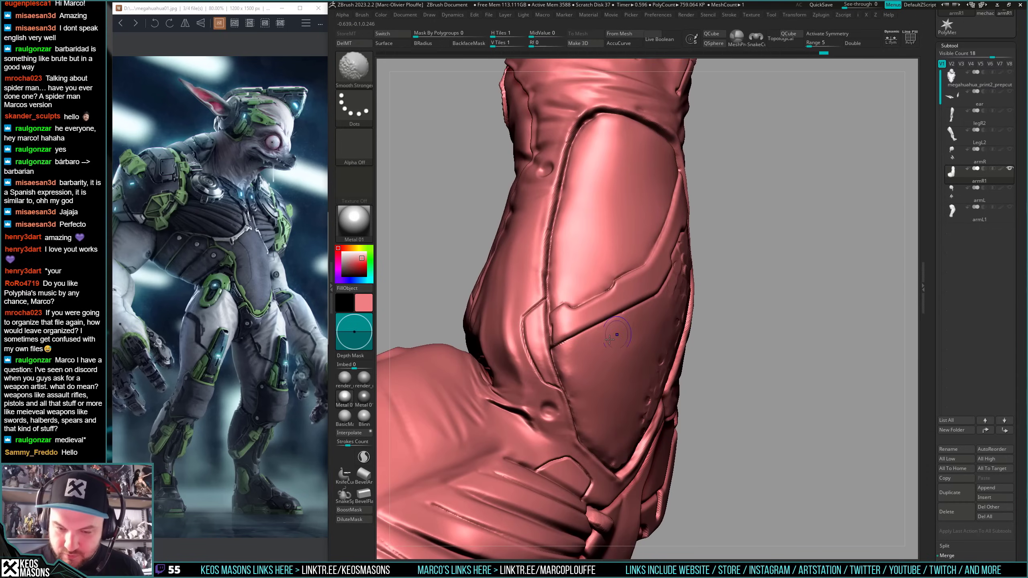
right_click_drag(612, 412, 684, 304)
left_click_drag(684, 307, 710, 310, "shift")
right_click_drag(685, 320, 661, 334)
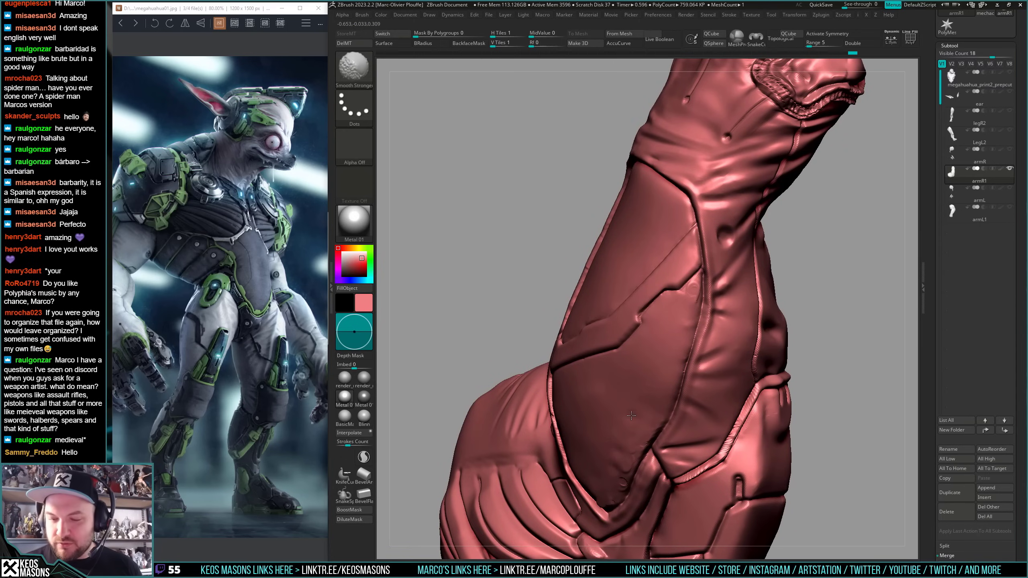
mouse_move(623, 432)
right_mouse_down()
mouse_move(617, 446)
mouse_move(596, 411)
right_mouse_up()
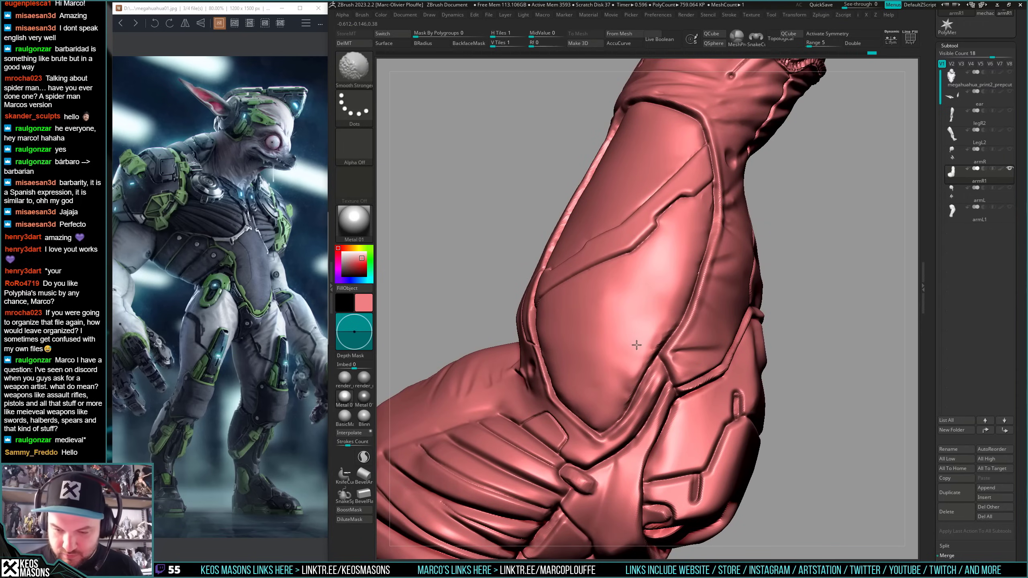
left_click_drag(636, 349, 667, 309, "shift")
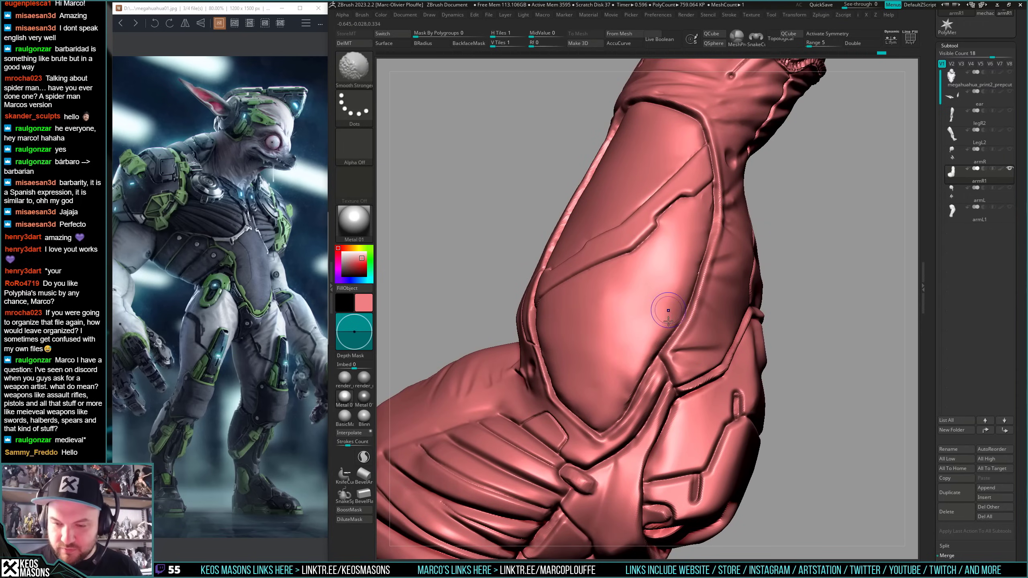
mouse_move(667, 309)
right_mouse_down()
mouse_move(631, 380)
mouse_move(667, 342)
mouse_move(653, 374)
right_mouse_up()
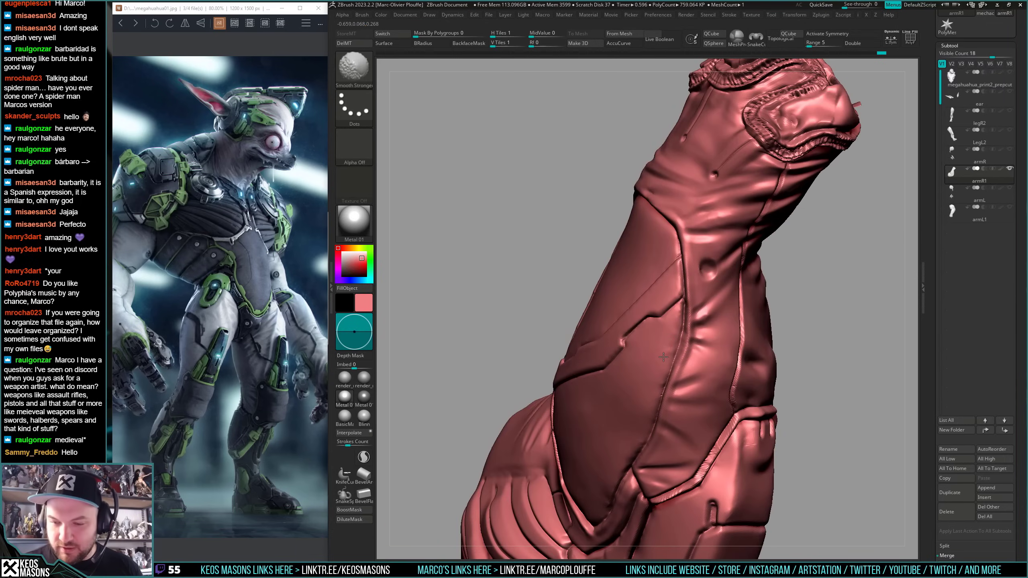
- Check the upper forearm panel from several angles and touch up its surface and outer edge with smoothing
mouse_move(656, 384)
right_mouse_down()
mouse_move(684, 356)
mouse_move(654, 389)
mouse_move(659, 347)
right_mouse_up()
key("shift")
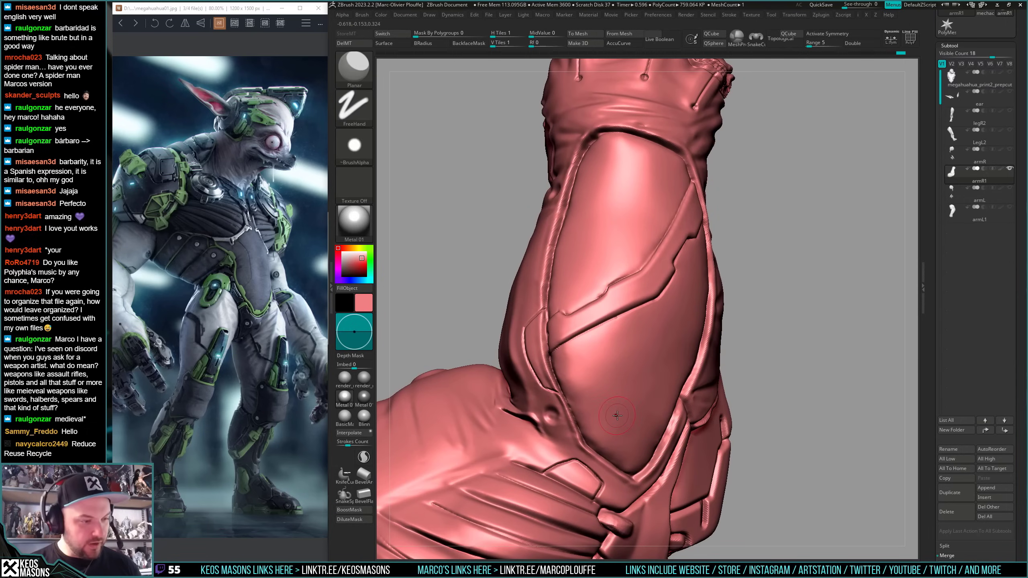
mouse_move(598, 366)
right_mouse_down()
mouse_move(579, 420)
mouse_move(584, 376)
right_mouse_up()
key("shift")
right_click_drag(605, 413, 572, 368)
key("space")
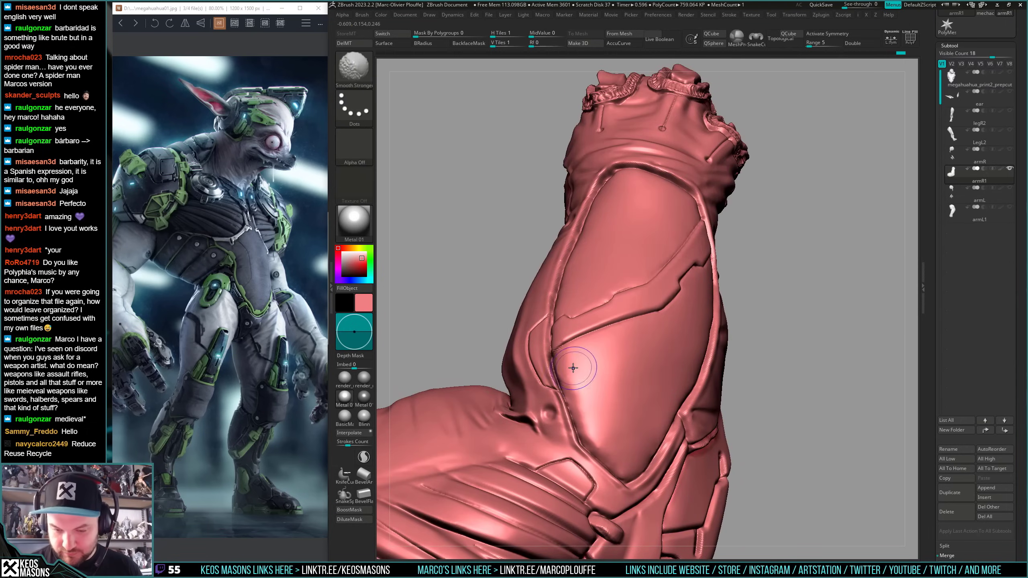
mouse_move(596, 422)
right_mouse_down()
mouse_move(676, 367)
mouse_move(647, 347)
mouse_move(649, 382)
mouse_move(637, 381)
right_mouse_up()
key("space")
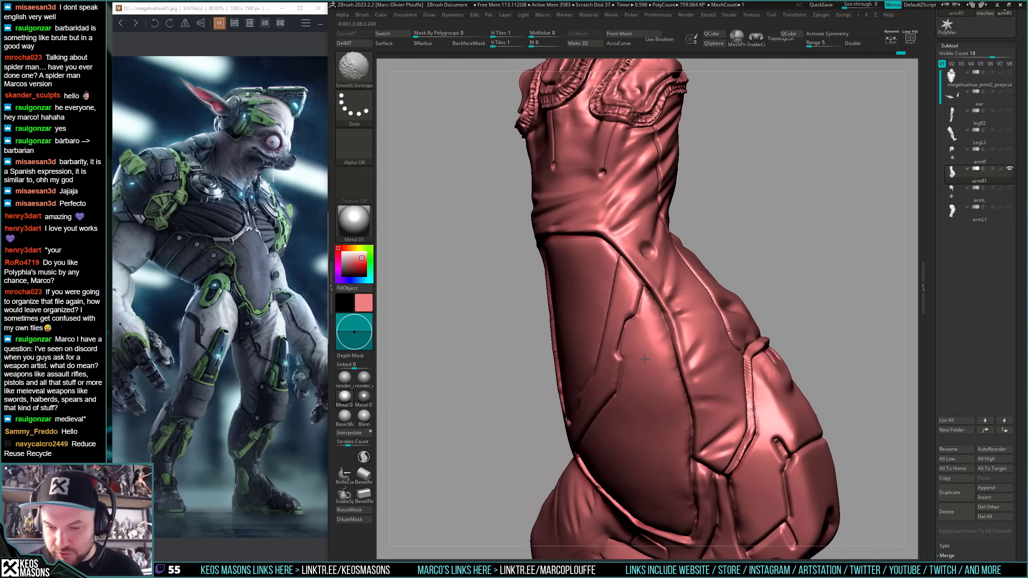
left_click_drag(649, 331, 658, 402, "shift")
mouse_move(658, 402)
right_mouse_down()
mouse_move(652, 329)
mouse_move(662, 356)
right_mouse_up()
key("space")
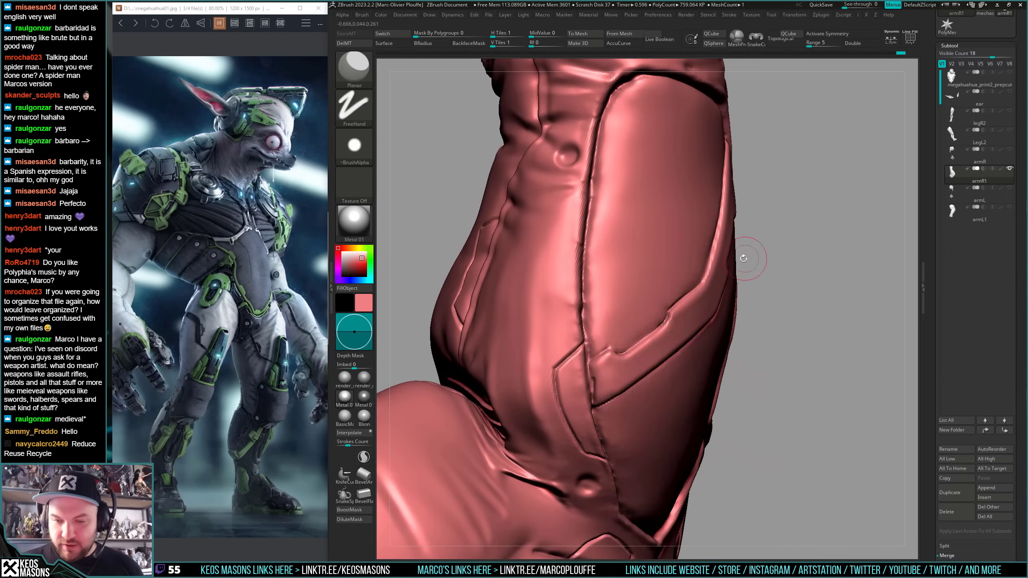
- Sharpen the stepped seam between the two forearm panels with the DamStandard brush
mouse_move(751, 269)
right_mouse_down()
mouse_move(604, 315)
mouse_move(611, 349)
right_mouse_up()
key("b")
key("d")
key("s")
key("space")
key("space")
left_click_drag(611, 349, 609, 350)
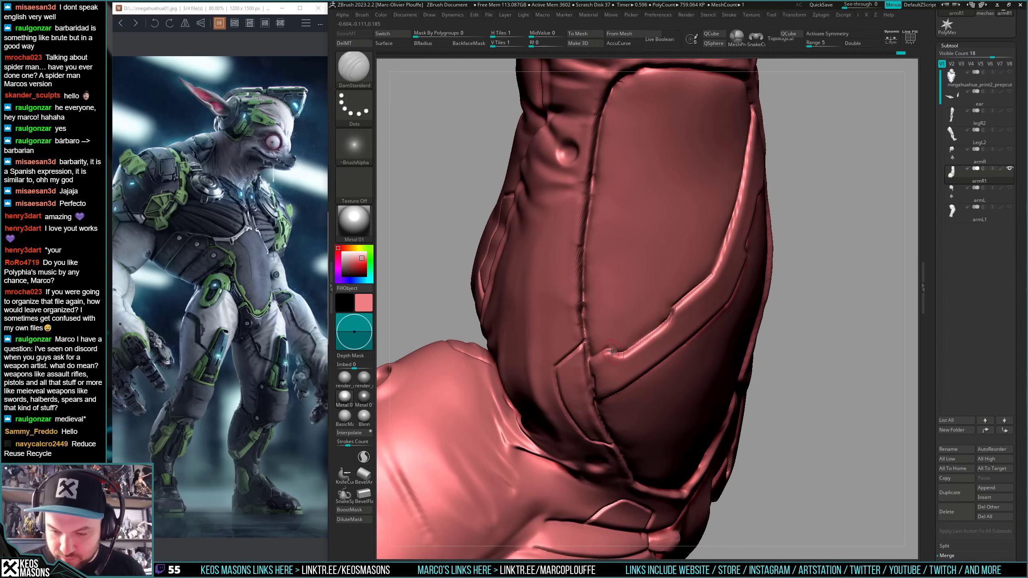
right_click_drag(640, 323, 627, 349)
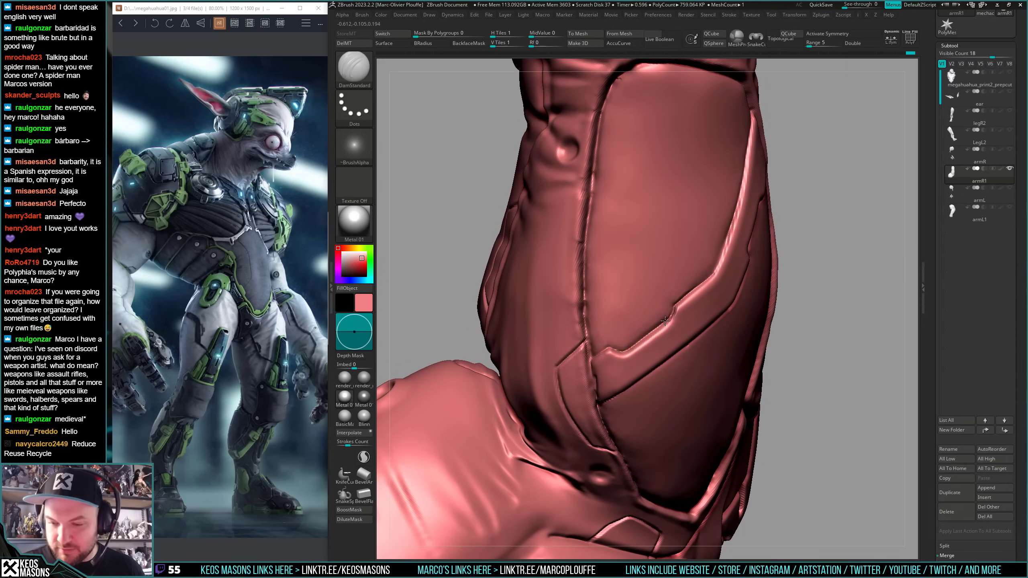
mouse_move(665, 323)
right_mouse_down()
mouse_move(686, 368)
mouse_move(685, 340)
mouse_move(726, 282)
mouse_move(725, 246)
mouse_move(699, 232)
right_mouse_up()
mouse_move(698, 231)
left_mouse_down()
mouse_move(635, 357)
mouse_move(646, 343)
left_mouse_up()
- Switch to the Move brush and adjust the inner border of the lower forearm panel
mouse_move(652, 351)
right_mouse_down("ctrl")
mouse_move(643, 242)
mouse_move(671, 272)
mouse_move(709, 398)
mouse_move(679, 300)
mouse_move(684, 364)
mouse_move(716, 324)
mouse_move(708, 293)
mouse_move(704, 334)
mouse_move(706, 295)
right_mouse_up("ctrl")
key("space")
left_click(674, 315)
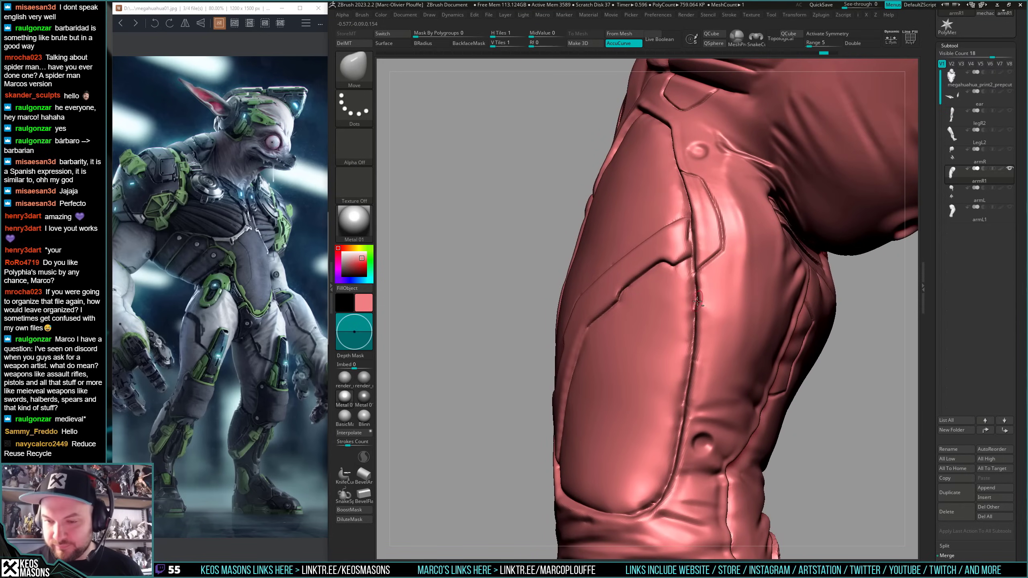
mouse_move(695, 299)
right_mouse_down()
mouse_move(693, 324)
mouse_move(708, 227)
mouse_move(679, 283)
mouse_move(672, 324)
mouse_move(681, 352)
right_mouse_up()
- Switch back to DamStandard and clean up the groove around the lower forearm panel's wrist end
key("space")
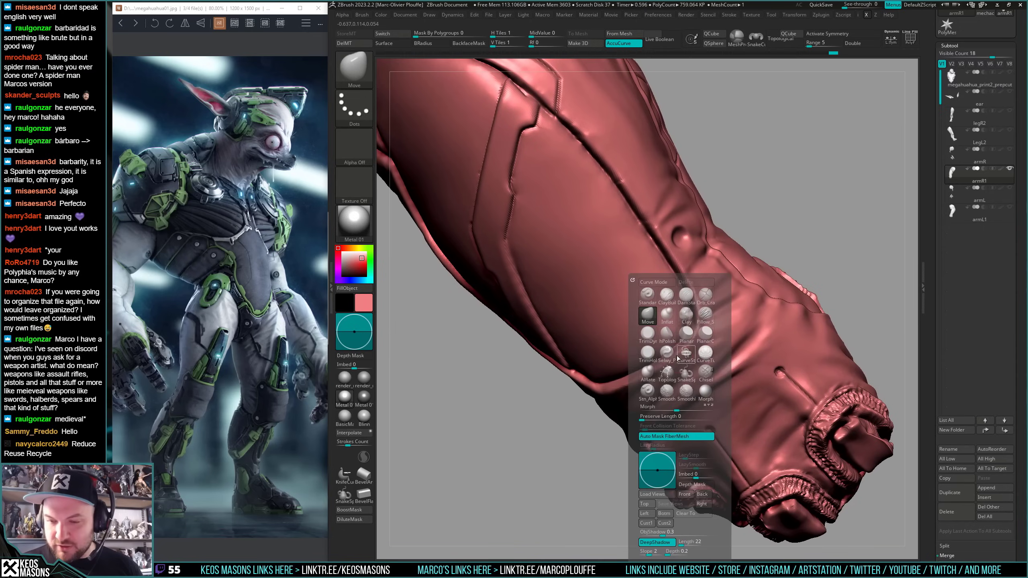
left_click(679, 353)
key("space")
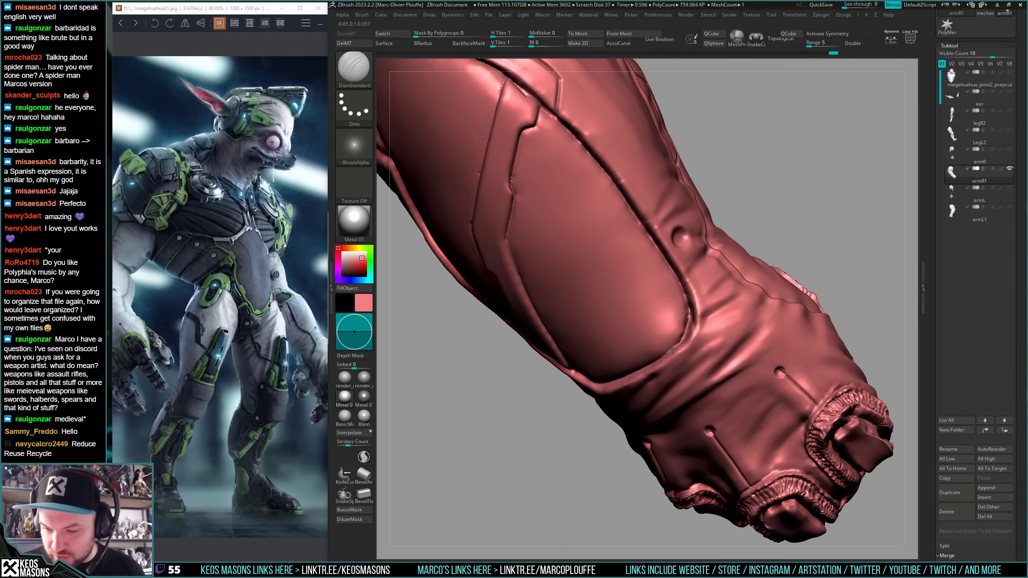
right_click_drag(687, 315, 637, 358)
right_click_drag(599, 388, 625, 328, "ctrl")
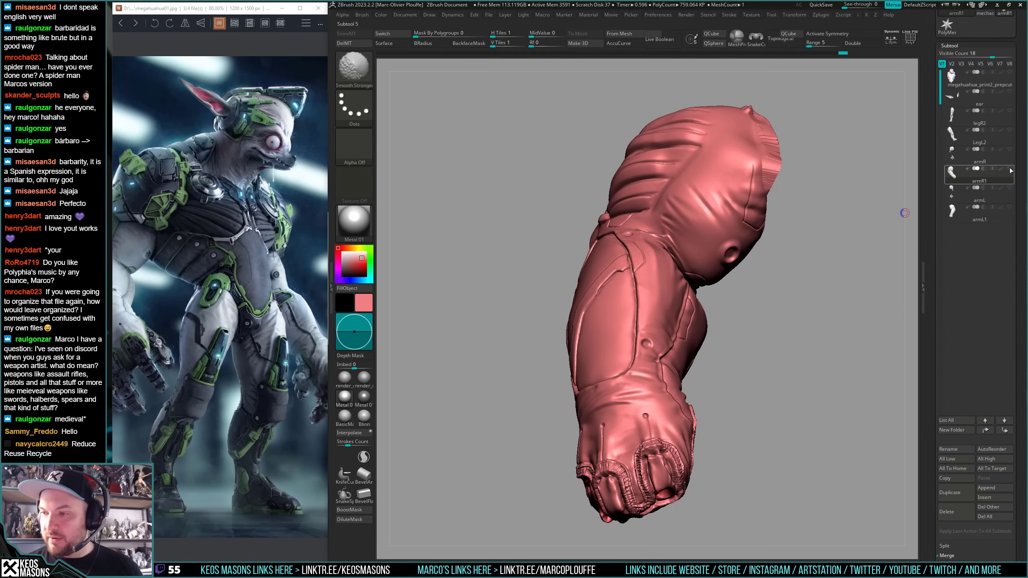
- Show all subtools again and switch the material to render_mat2 to view the whole character
left_click(1009, 168, "shift")
right_click_drag(566, 344, 416, 381, "ctrl")
left_click(344, 379)
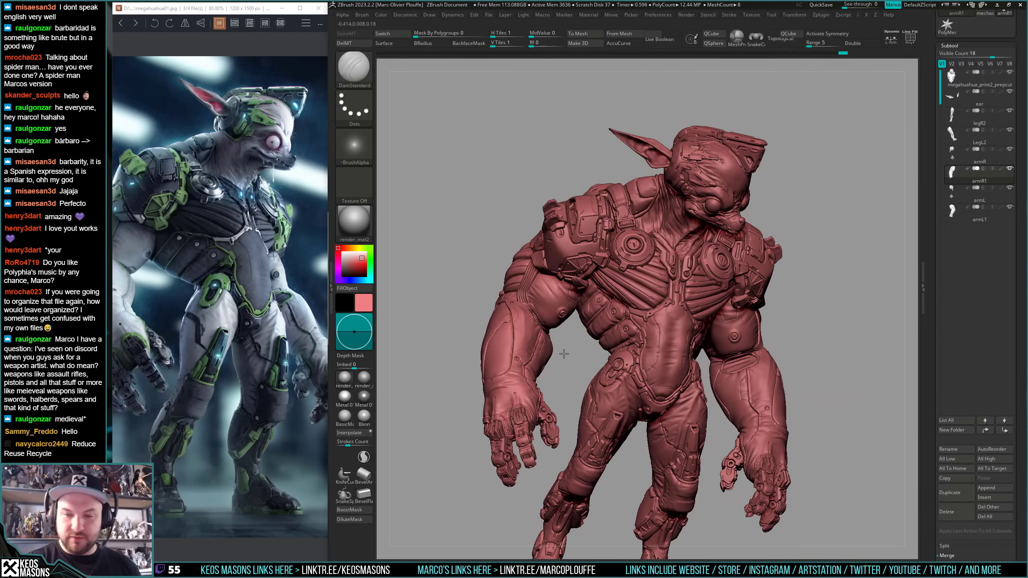
right_click_drag(712, 307, 821, 279, "shift")
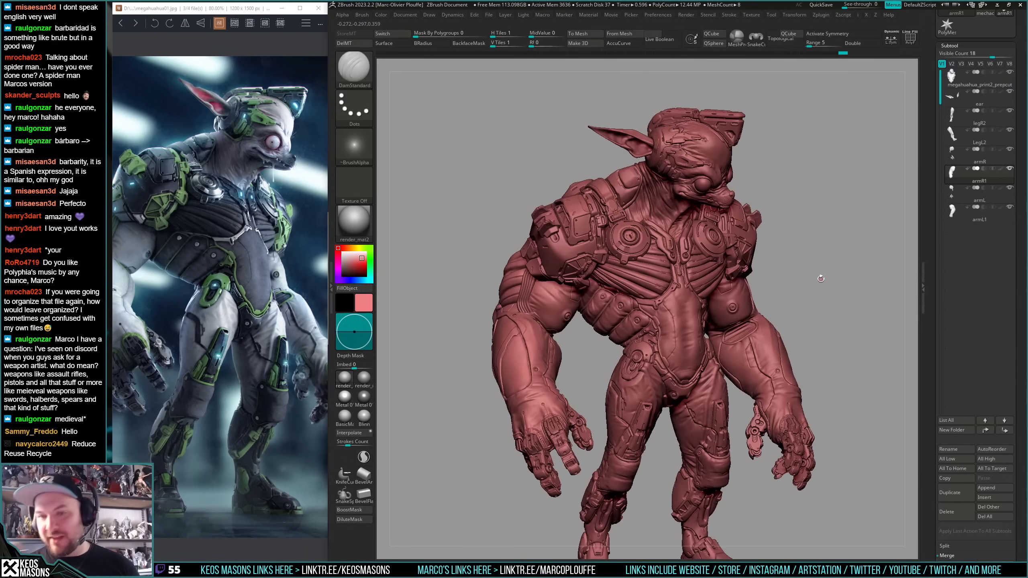
- Save the tool as Megahuahua_Render_01 in the megahuahua project's "renders new" folder
key("ctrl+shift+s")
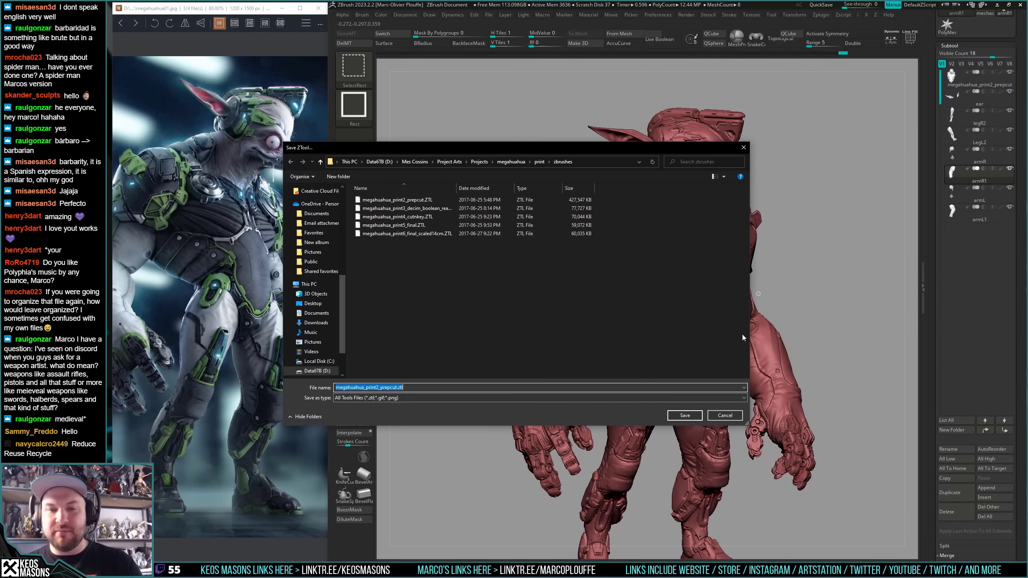
left_click(511, 162)
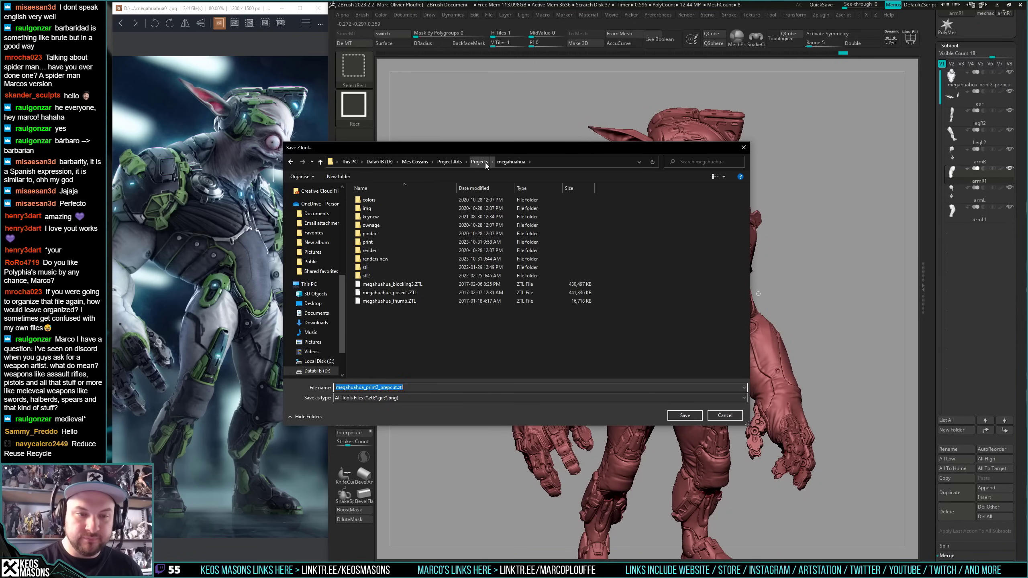
double_click(382, 260)
double_click(413, 387)
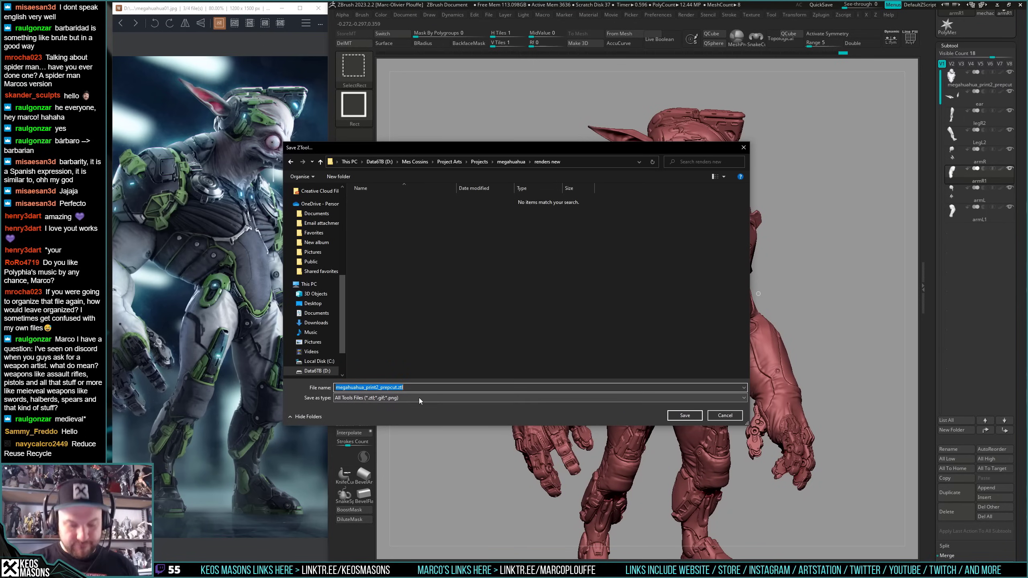
type("Megahuahua_Render_01")
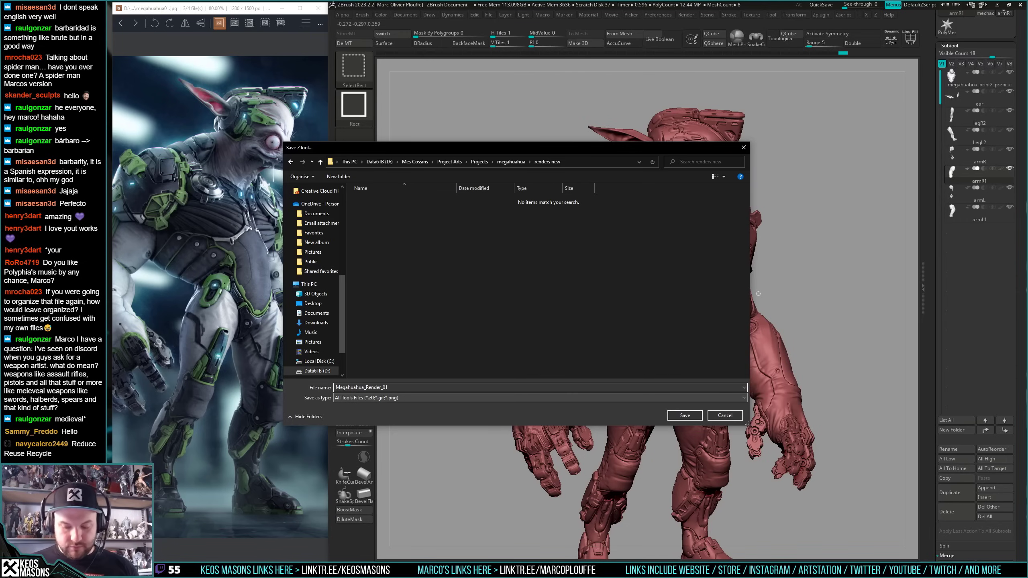
key("Return")
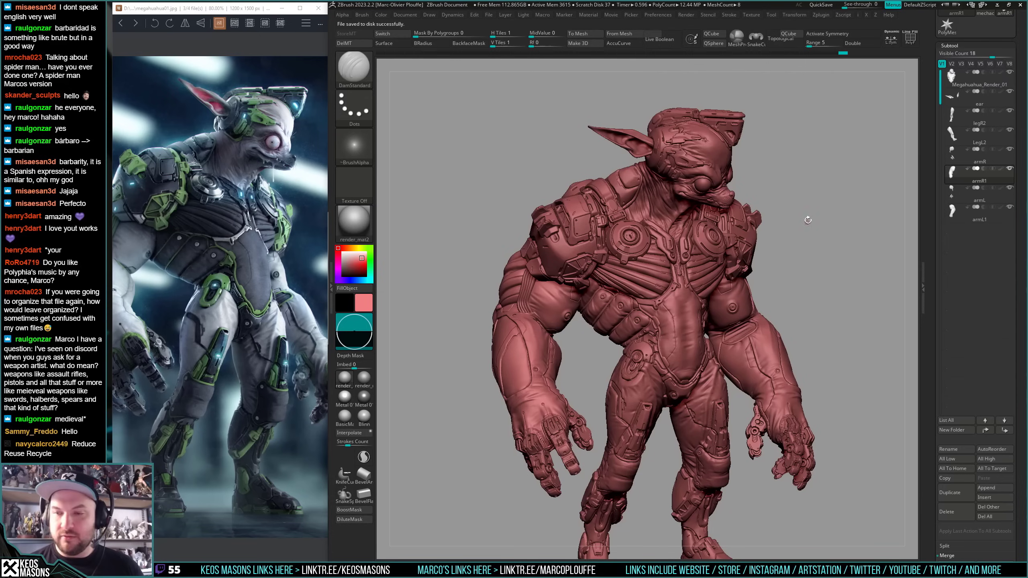
- Examine the character's right forearm and hand from several angles, checking the polygroups with PolyFrame
mouse_move(816, 248)
left_mouse_down()
mouse_move(779, 252)
mouse_move(769, 182)
left_mouse_up()
right_click_drag(768, 183, 760, 259, "ctrl")
left_click_drag(761, 259, 769, 280)
right_click_drag(631, 419, 647, 356)
right_click_drag(647, 356, 666, 433, "alt")
right_click_drag(666, 434, 600, 427)
key("shift+f")
key("shift+f")
right_click_drag(605, 387, 595, 396)
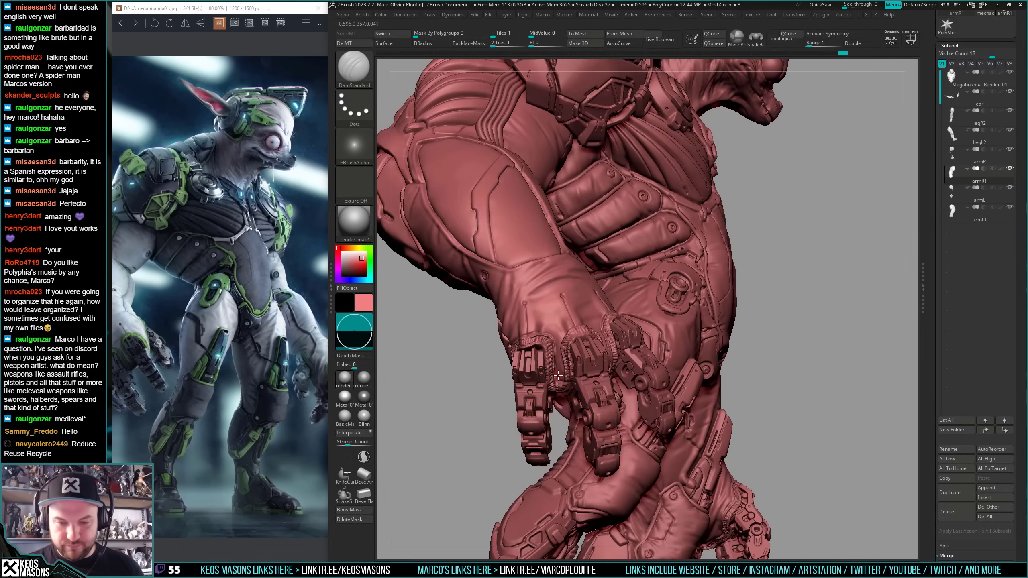
- Switch to the Move brush, adjust its draw size and check how the glove openings meet the mechanical fingers
key("b")
key("m")
key("v")
key("space")
left_click_drag(543, 353, 548, 345)
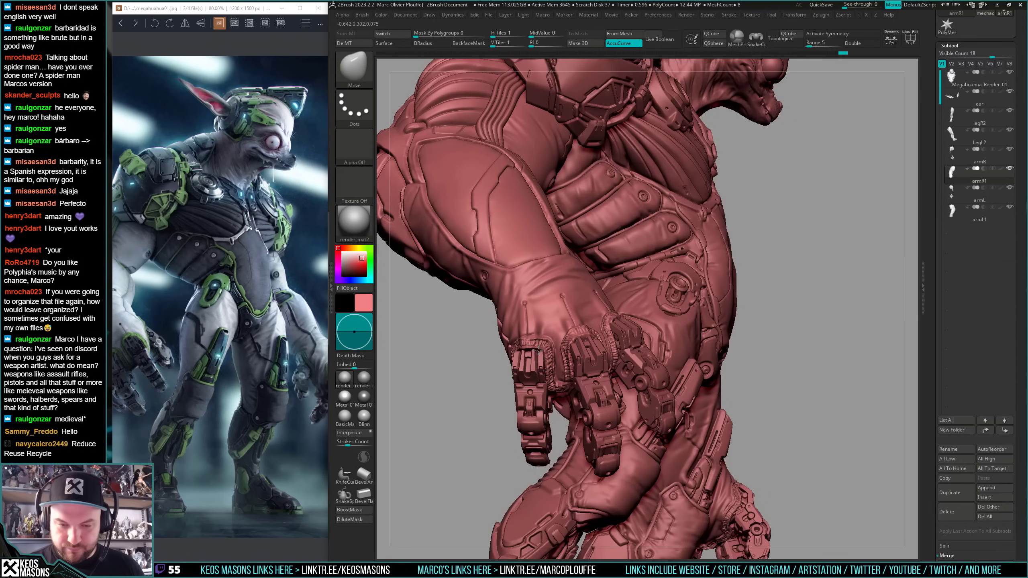
right_click_drag(522, 347, 515, 364)
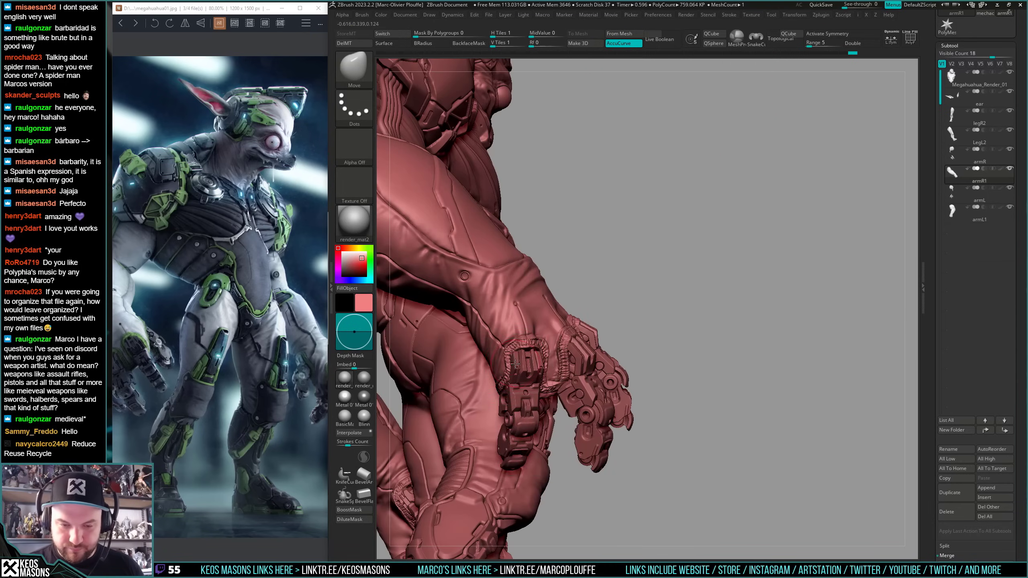
right_click_drag(648, 344, 760, 317, "ctrl")
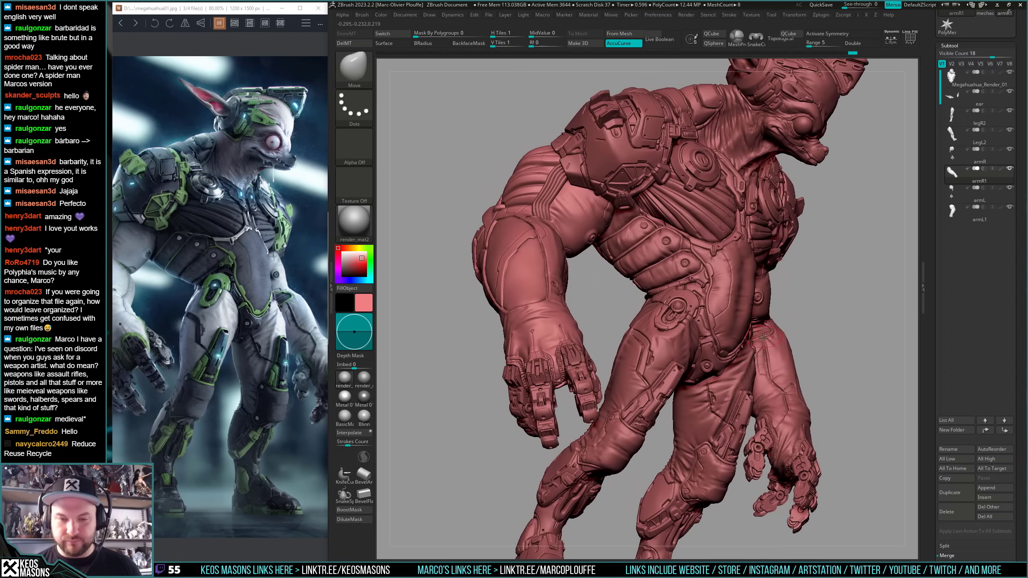
- Isolate the armR1 subtool in Solo mode and check its polygroups around the glove with PolyFrame
right_click_drag(570, 390, 586, 486)
right_click_drag(586, 485, 586, 411)
key("alt+s")
key("f")
key("shift+f")
key("shift+f")
key("alt+s")
mouse_move(650, 399)
right_mouse_down()
mouse_move(625, 405)
mouse_move(636, 385)
right_mouse_up()
left_click(628, 400, "ctrl+shift")
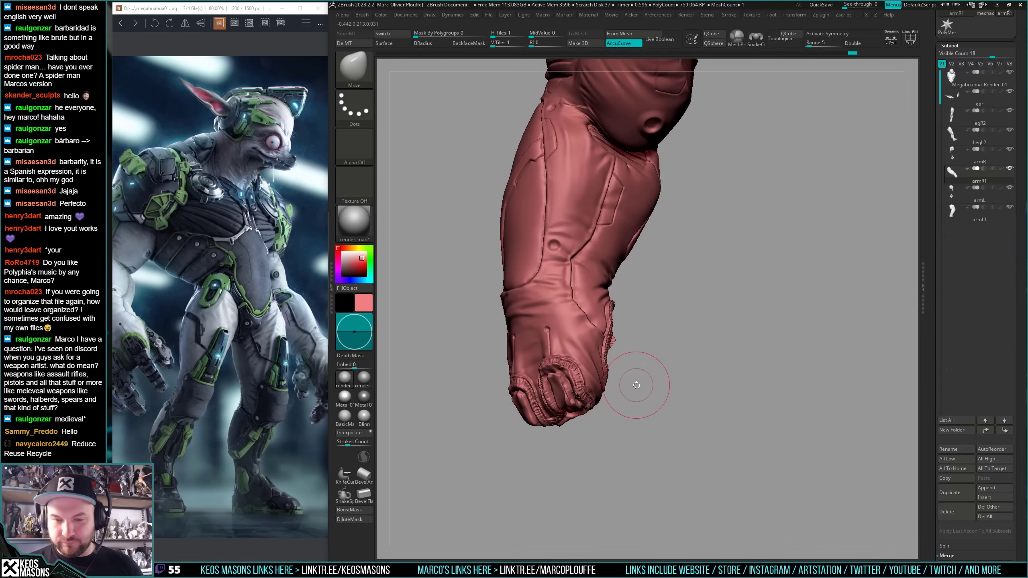
- Subdivide the armR1 subtool by one level and leave Solo mode to show the whole character
key("ctrl+shift")
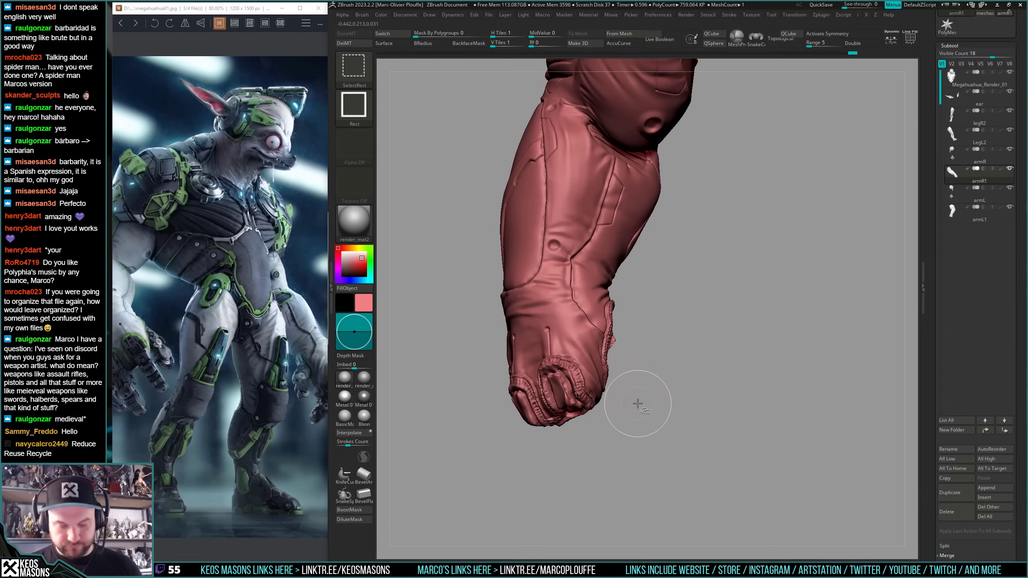
key("ctrl+d")
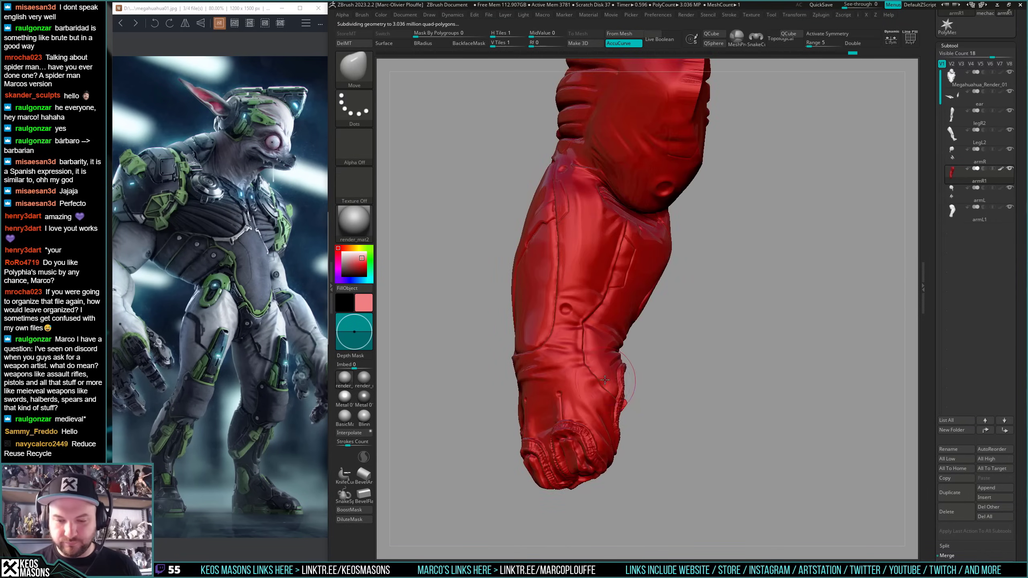
key("ctrl+z")
key("ctrl+z")
key("ctrl+z")
key("alt+s")
- Adjust the Move brush's draw size and examine how armR1's forearm meets the elbow armor
right_click_drag(587, 227, 588, 325, "alt")
key("space")
left_click(557, 315)
key("space")
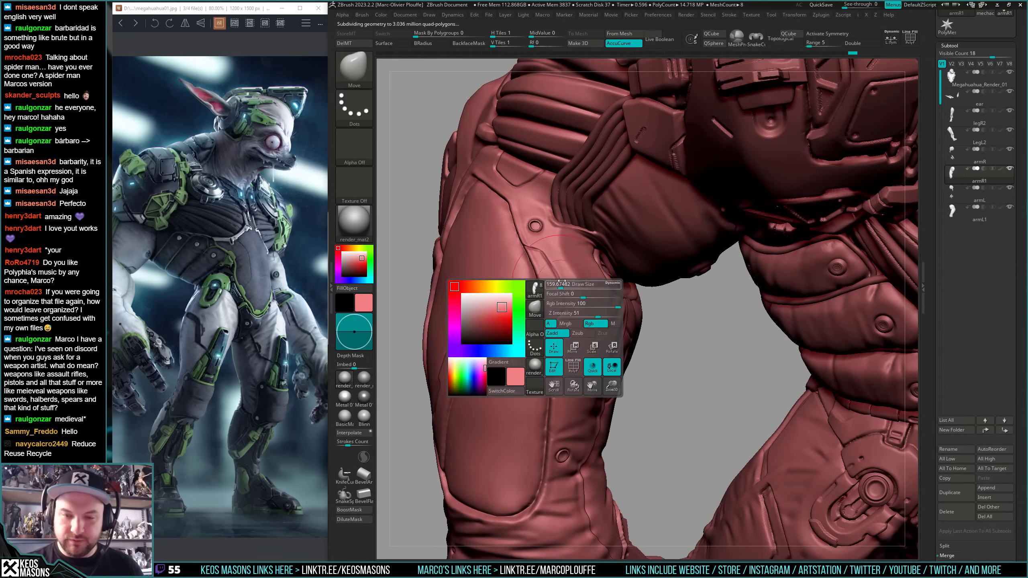
right_click_drag(558, 282, 569, 304)
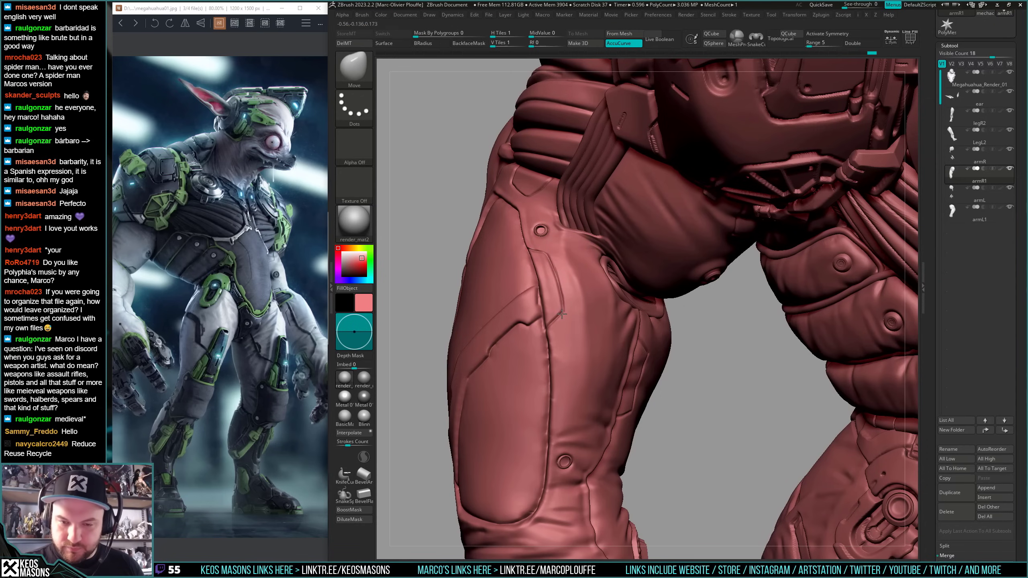
right_click_drag(561, 306, 538, 221)
- Check armR, reselect armR1 and nudge the panel on its inner forearm with a resized Move brush
left_click(535, 212, "alt")
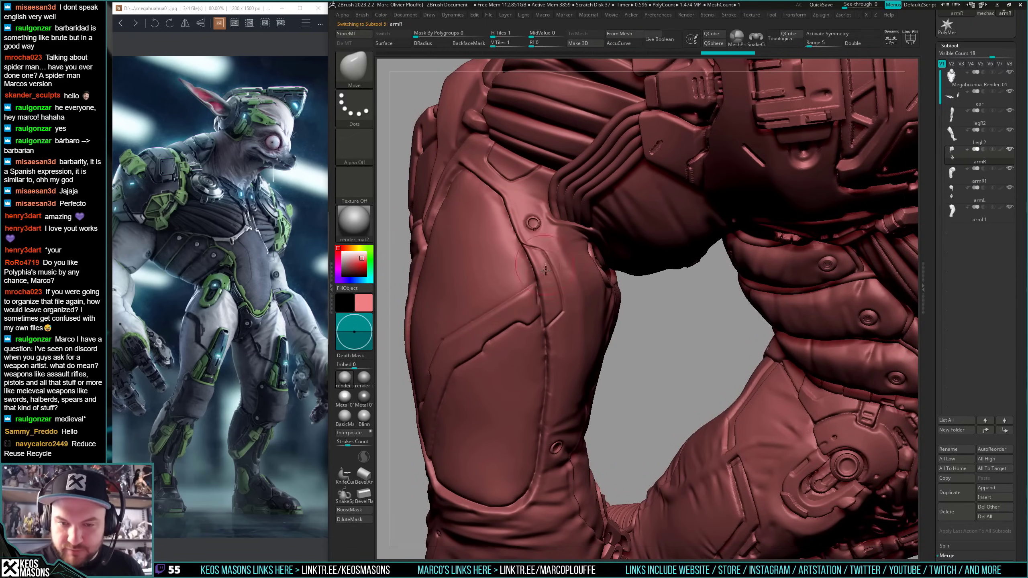
right_click_drag(546, 271, 539, 444)
left_click(593, 368, "alt")
right_click(538, 444)
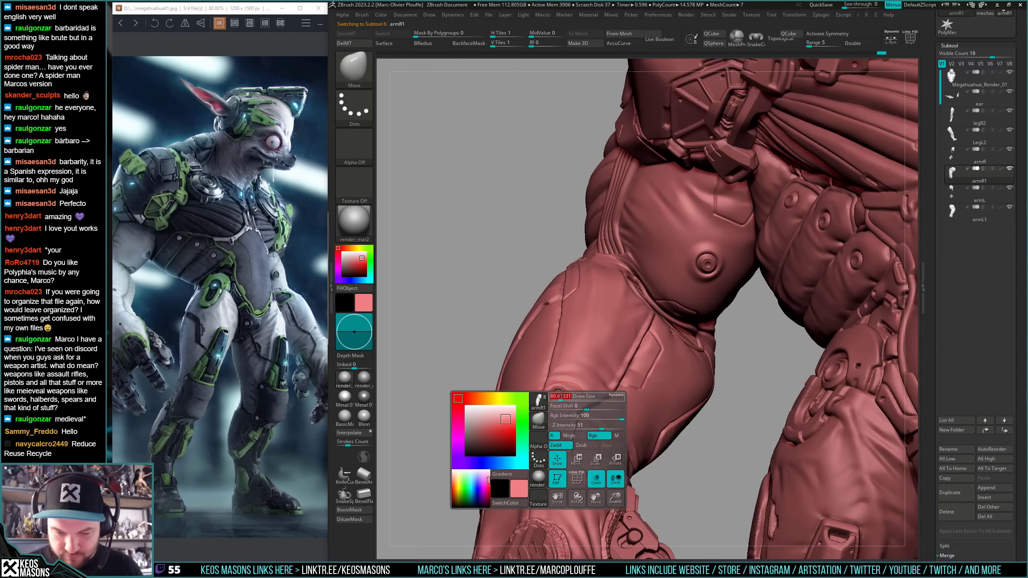
right_click_drag(558, 394, 585, 392)
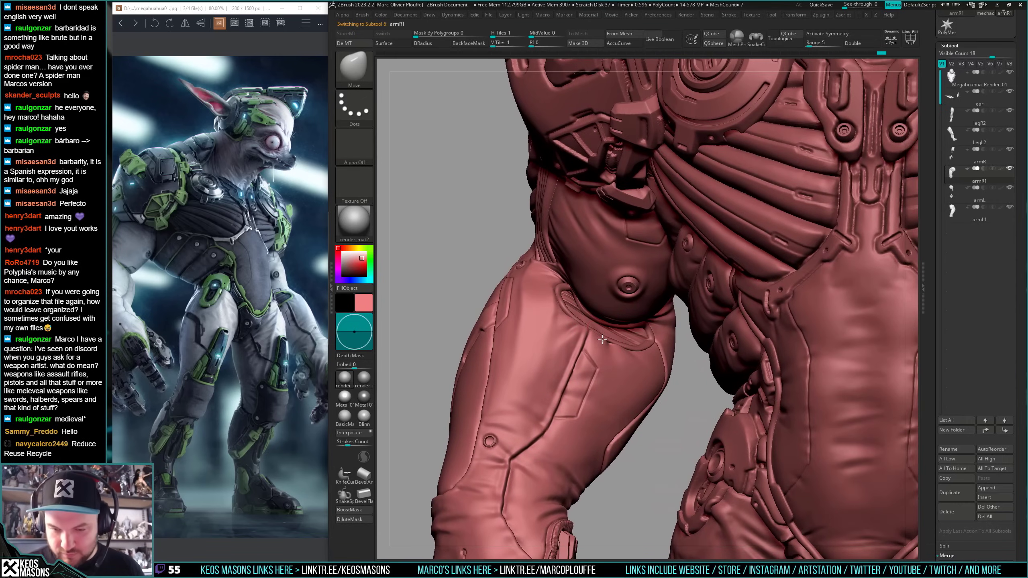
key("space")
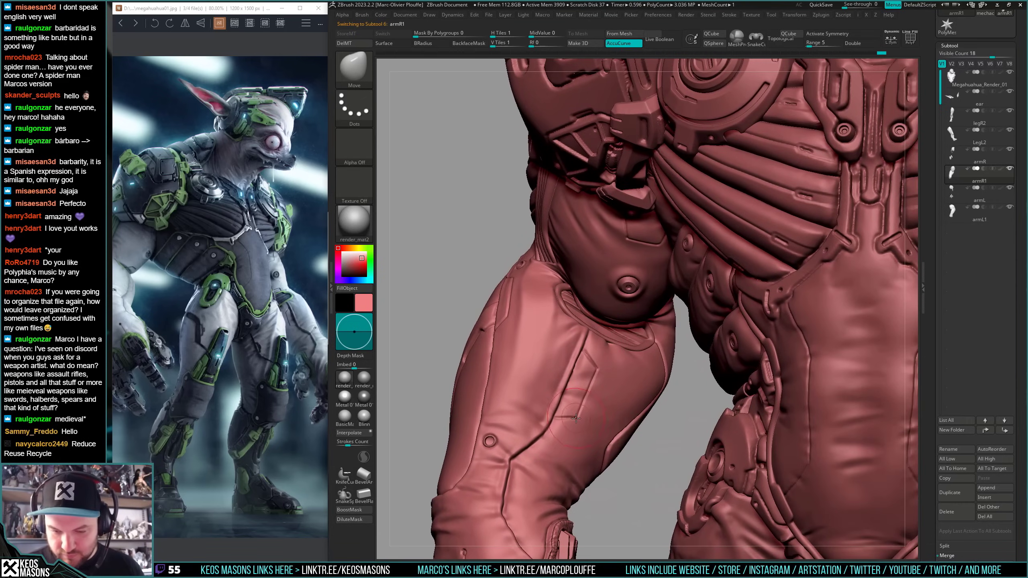
left_click_drag(573, 417, 589, 395)
mouse_move(589, 395)
right_mouse_down()
mouse_move(639, 352)
mouse_move(617, 361)
mouse_move(644, 359)
mouse_move(562, 258)
mouse_move(496, 247)
right_mouse_up()
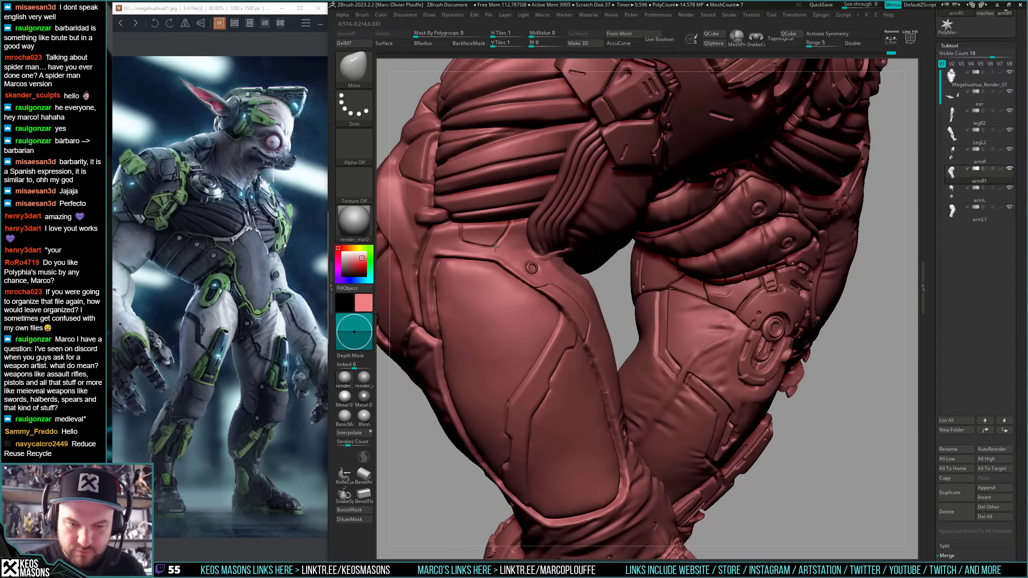
- Make small Move brush corrections to armR1 around the elbow and the outer forearm plate
left_click_drag(462, 241, 462, 241)
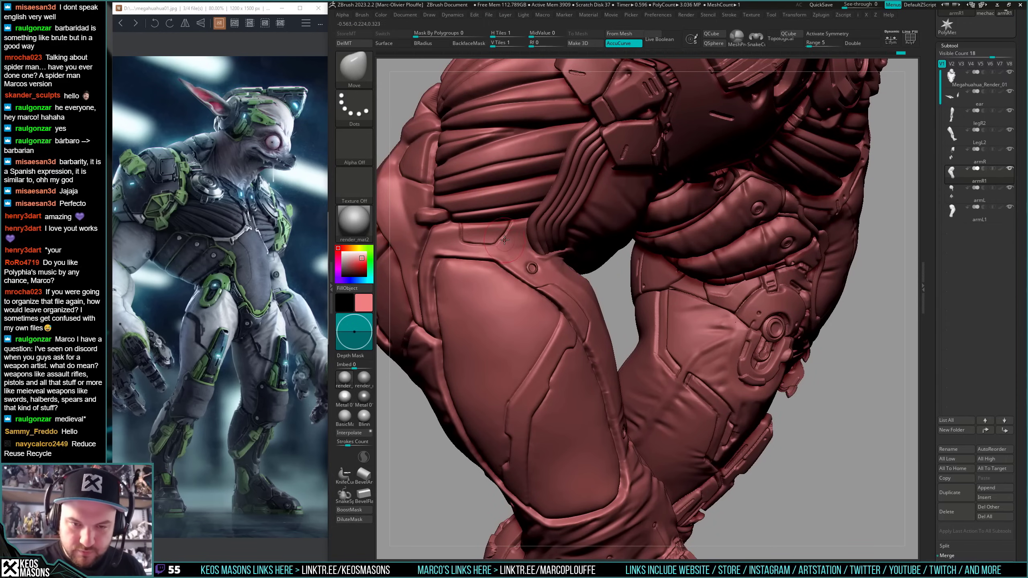
mouse_move(504, 239)
right_mouse_down()
mouse_move(562, 280)
mouse_move(587, 388)
mouse_move(647, 424)
mouse_move(636, 377)
mouse_move(623, 389)
mouse_move(631, 365)
mouse_move(635, 410)
mouse_move(656, 417)
mouse_move(709, 384)
mouse_move(653, 386)
mouse_move(679, 408)
mouse_move(615, 406)
mouse_move(571, 420)
right_mouse_up()
key("space")
left_click_drag(599, 367, 595, 366)
right_click_drag(596, 366, 591, 373)
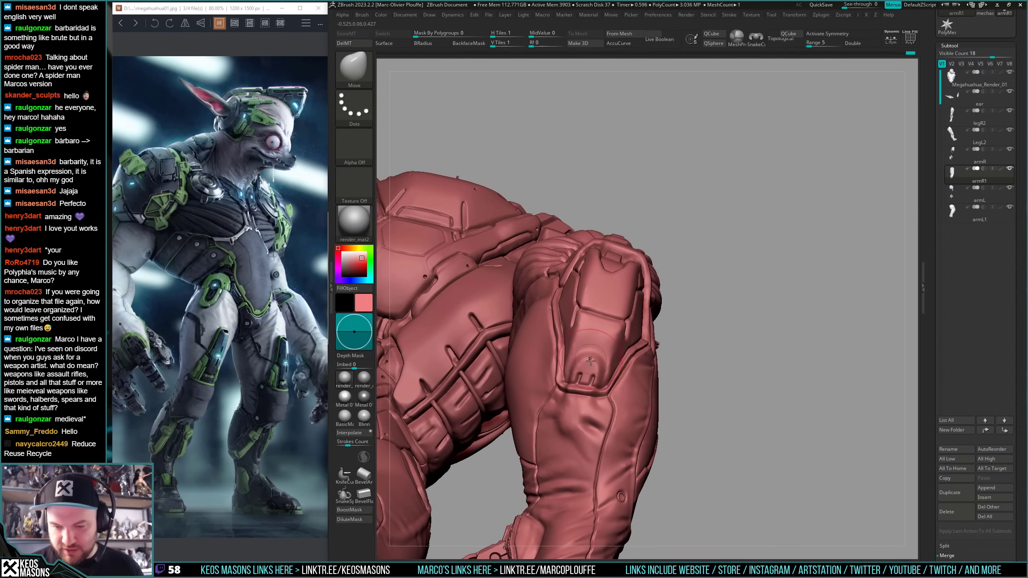
key("space")
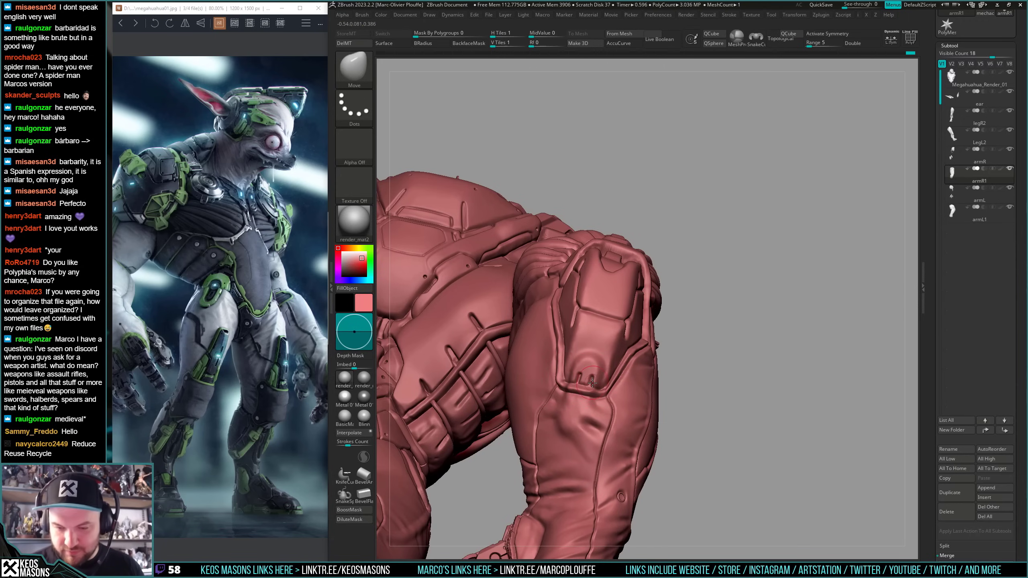
mouse_move(592, 382)
right_mouse_down()
mouse_move(814, 335)
mouse_move(789, 344)
mouse_move(788, 363)
mouse_move(782, 333)
mouse_move(724, 341)
mouse_move(701, 375)
mouse_move(604, 419)
mouse_move(597, 362)
mouse_move(579, 342)
mouse_move(605, 330)
mouse_move(589, 326)
right_mouse_up()
key("space")
- Isolate armR1 in Solo mode and smooth the ribbed trim around the glove's first finger opening
key("alt+s")
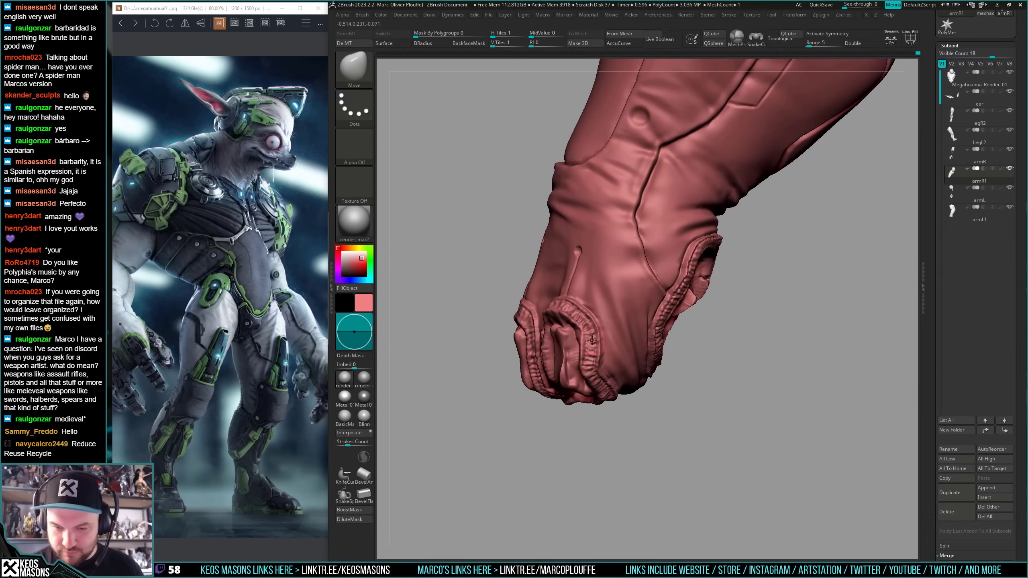
left_click_drag(589, 334, 575, 315, "shift")
mouse_move(575, 314)
right_mouse_down()
mouse_move(635, 325)
mouse_move(594, 347)
right_mouse_up()
left_click_drag(592, 342, 581, 349, "shift")
right_click_drag(581, 348, 571, 377)
key("space")
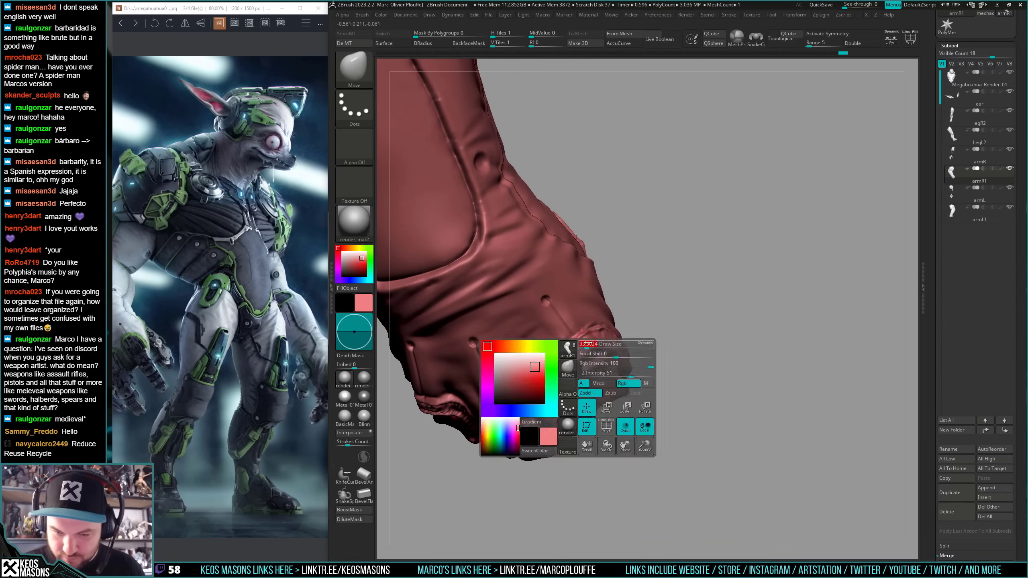
left_click_drag(592, 339, 575, 344, "shift")
mouse_move(563, 367)
right_mouse_down()
mouse_move(566, 347)
mouse_move(580, 412)
mouse_move(586, 372)
mouse_move(605, 360)
right_mouse_up()
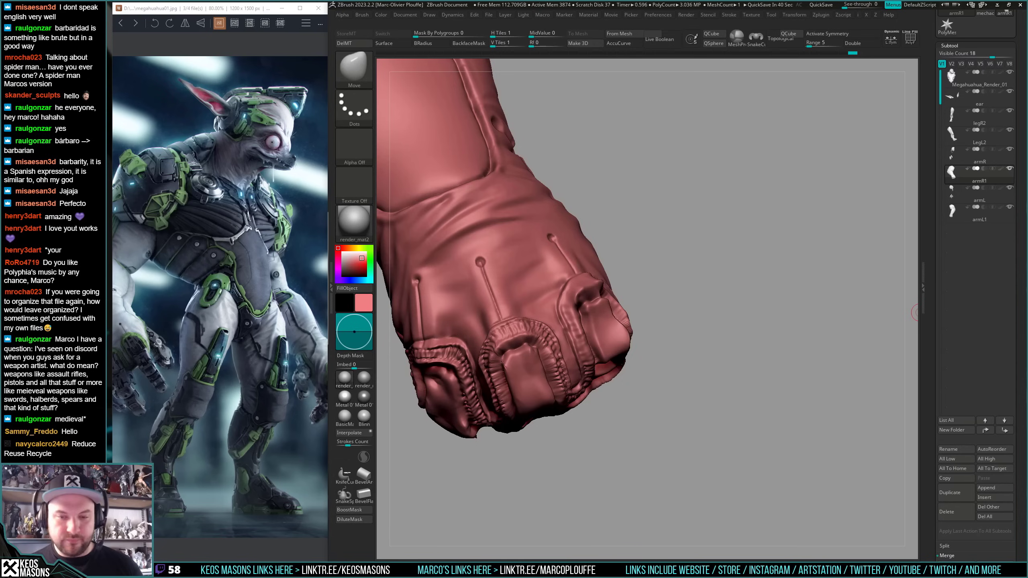
- Smooth the ribbed trim around the glove's middle finger opening
right_click_drag(598, 324, 478, 307)
right_click(513, 389)
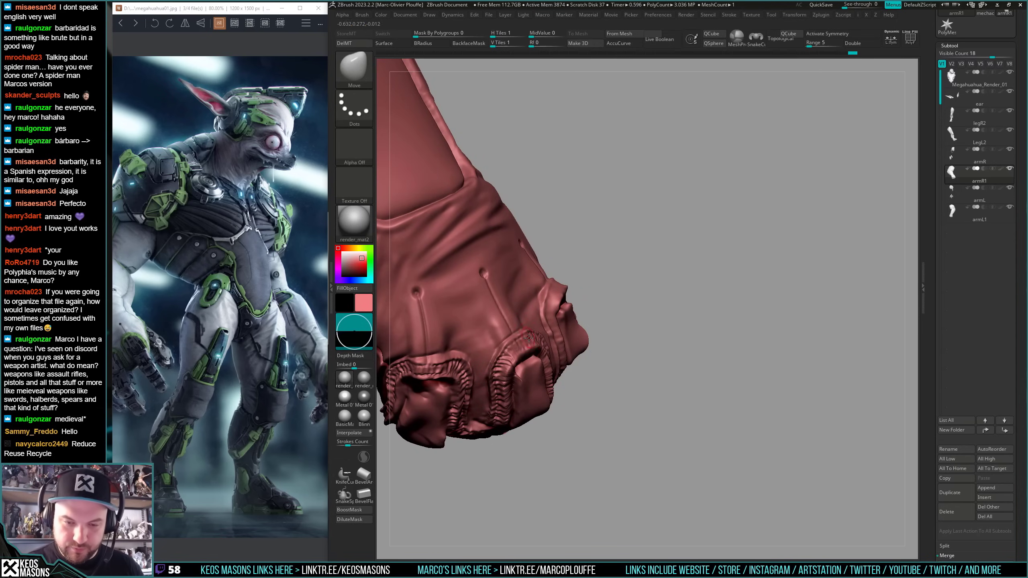
mouse_move(509, 348)
left_mouse_down("shift")
mouse_move(501, 385)
mouse_move(496, 370)
left_mouse_up("shift")
right_click_drag(492, 400, 520, 351)
left_click_drag(519, 352, 511, 381, "shift")
mouse_move(505, 398)
right_mouse_down()
mouse_move(554, 356)
mouse_move(564, 307)
mouse_move(574, 397)
right_mouse_up()
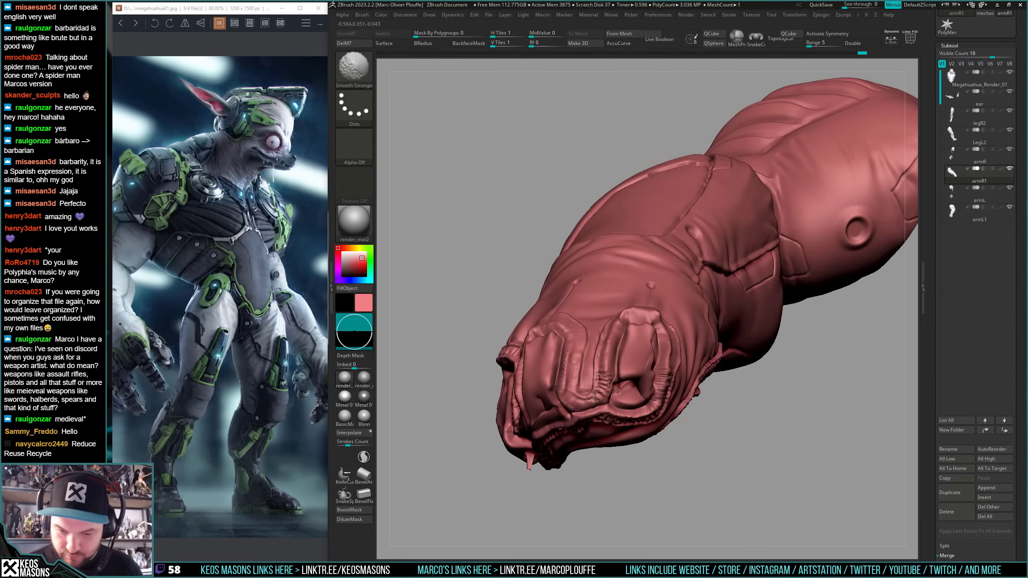
- Smooth the remaining trim between and beside the finger openings with the stronger Smooth brush
right_click_drag(611, 331, 582, 353)
left_click_drag(581, 350, 580, 330, "shift")
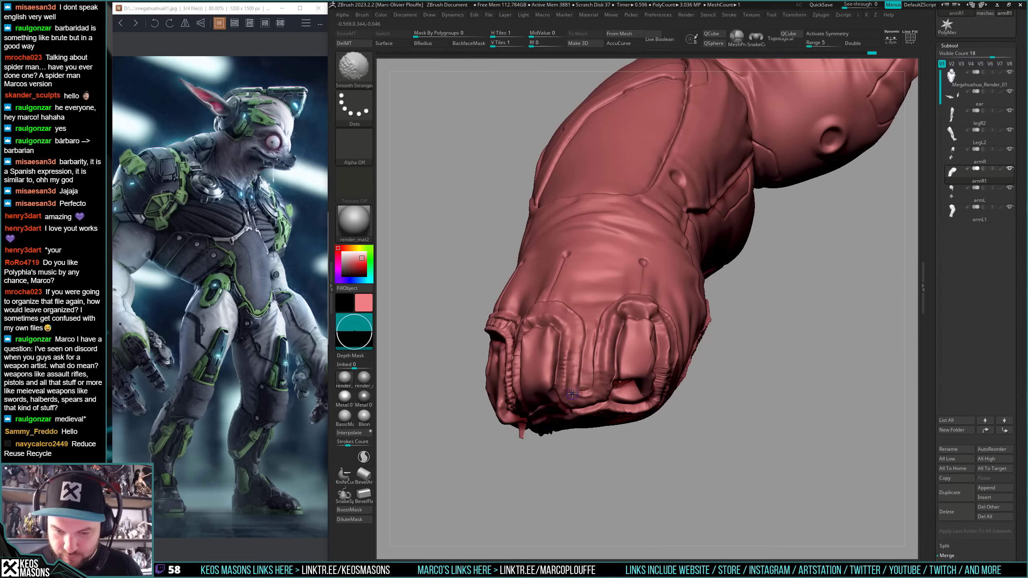
right_click_drag(573, 394, 626, 387)
mouse_move(508, 341)
right_mouse_down()
mouse_move(520, 344)
mouse_move(505, 338)
right_mouse_up()
left_click_drag(505, 330, 496, 330, "shift")
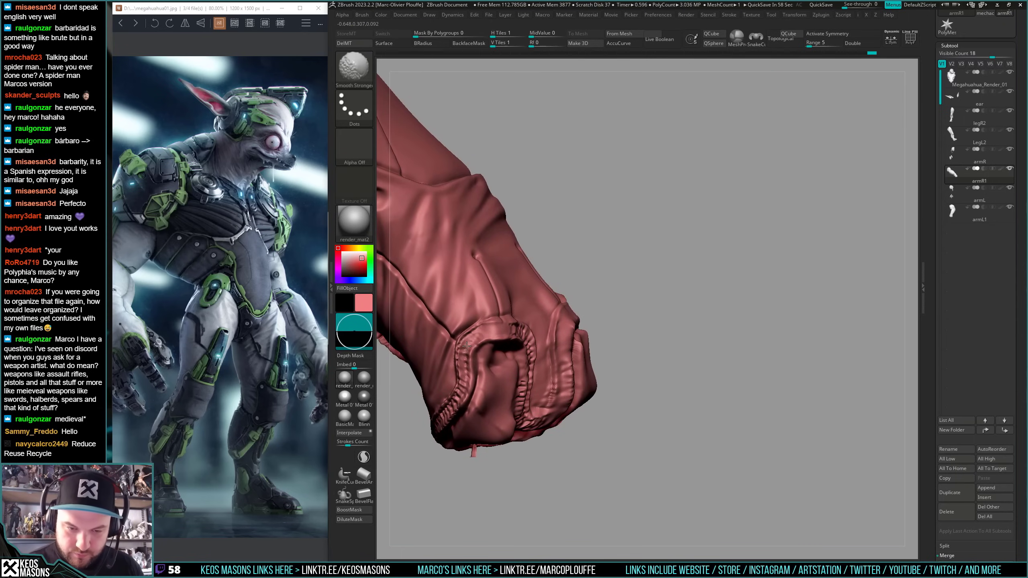
right_click_drag(463, 358, 605, 360)
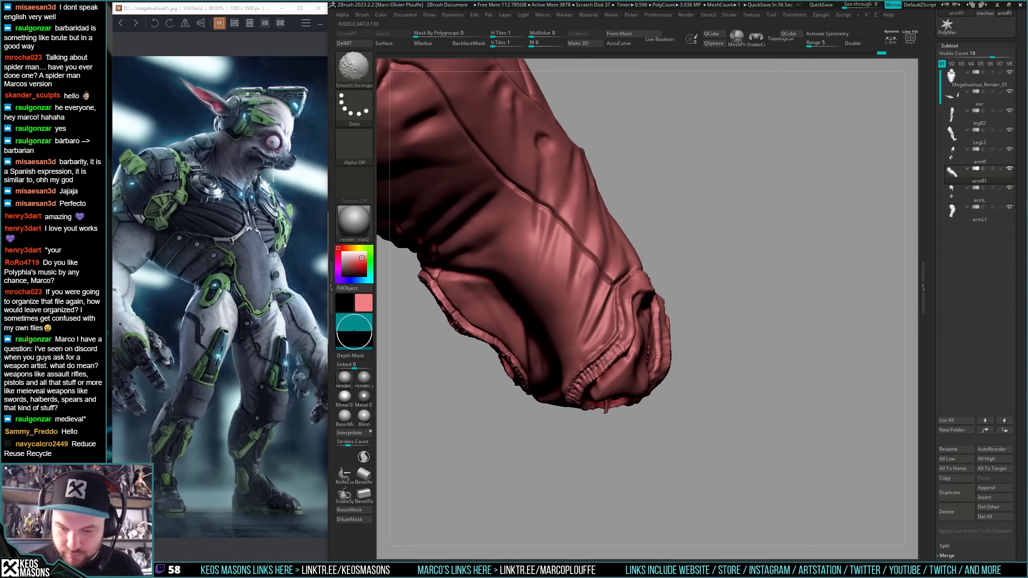
- Smooth the ribbed trim all around the glove's thumb opening
right_click_drag(573, 394, 677, 368)
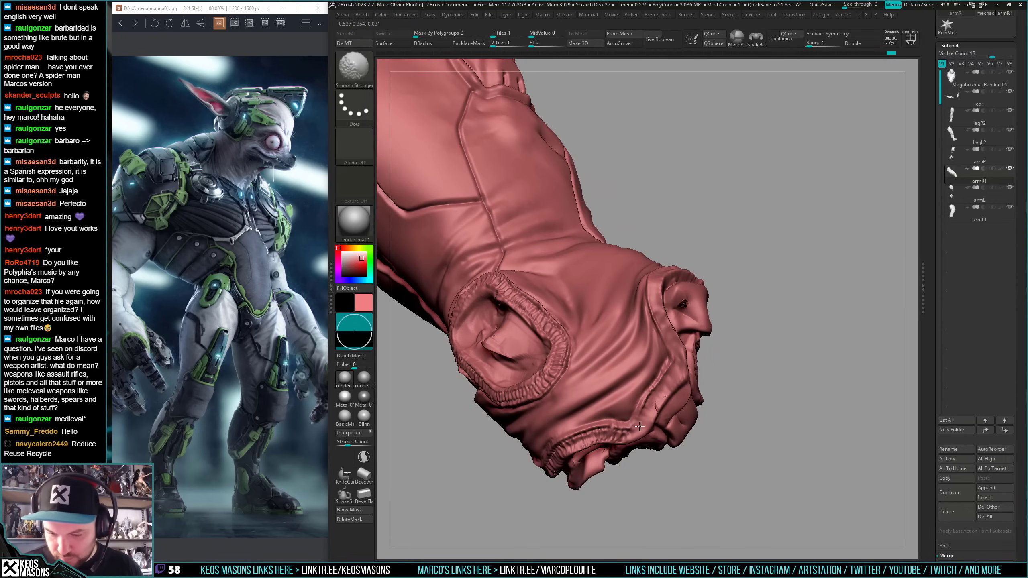
mouse_move(581, 440)
right_mouse_down()
mouse_move(616, 379)
mouse_move(600, 404)
mouse_move(574, 388)
mouse_move(599, 305)
mouse_move(622, 433)
mouse_move(619, 494)
right_mouse_up()
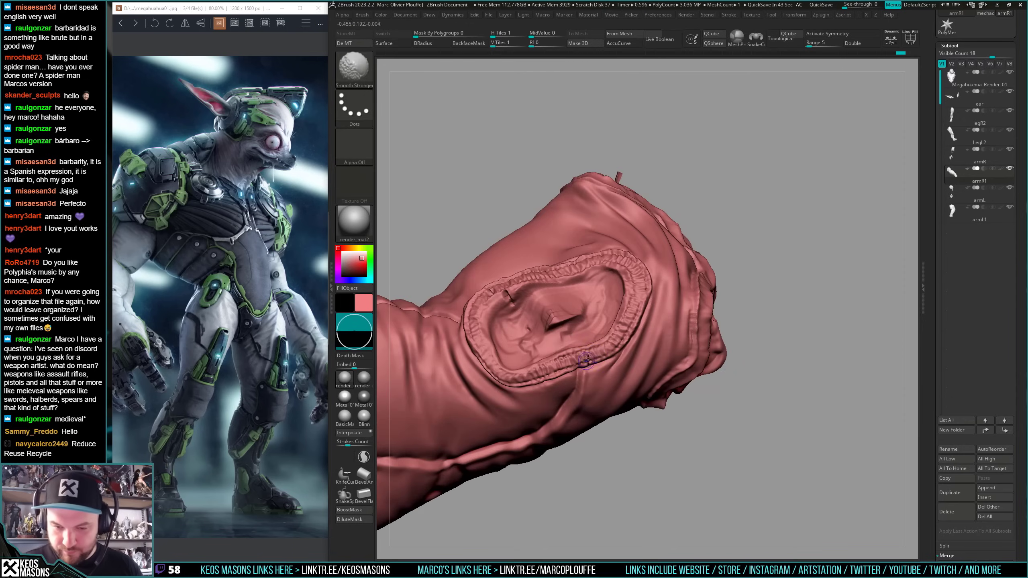
left_click_drag(589, 356, 554, 369, "shift")
left_click_drag(615, 337, 640, 285, "shift")
right_click_drag(640, 285, 621, 298)
mouse_move(569, 277)
left_mouse_down("shift")
mouse_move(502, 356)
mouse_move(542, 302)
left_mouse_up("shift")
right_click_drag(495, 397, 490, 387)
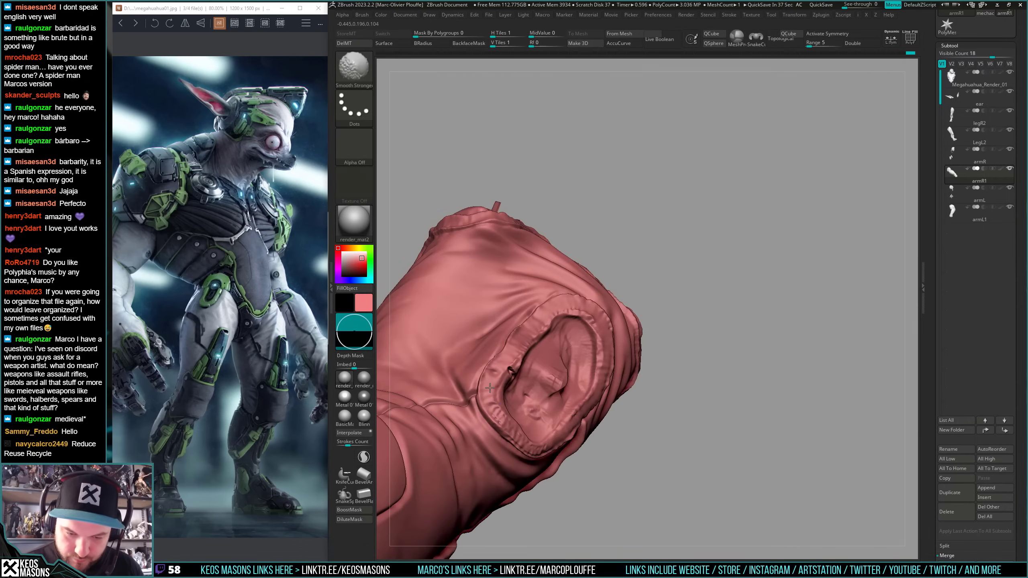
mouse_move(552, 456)
right_mouse_down("ctrl")
mouse_move(576, 301)
mouse_move(613, 471)
mouse_move(652, 354)
mouse_move(612, 395)
right_mouse_up("ctrl")
key("shift")
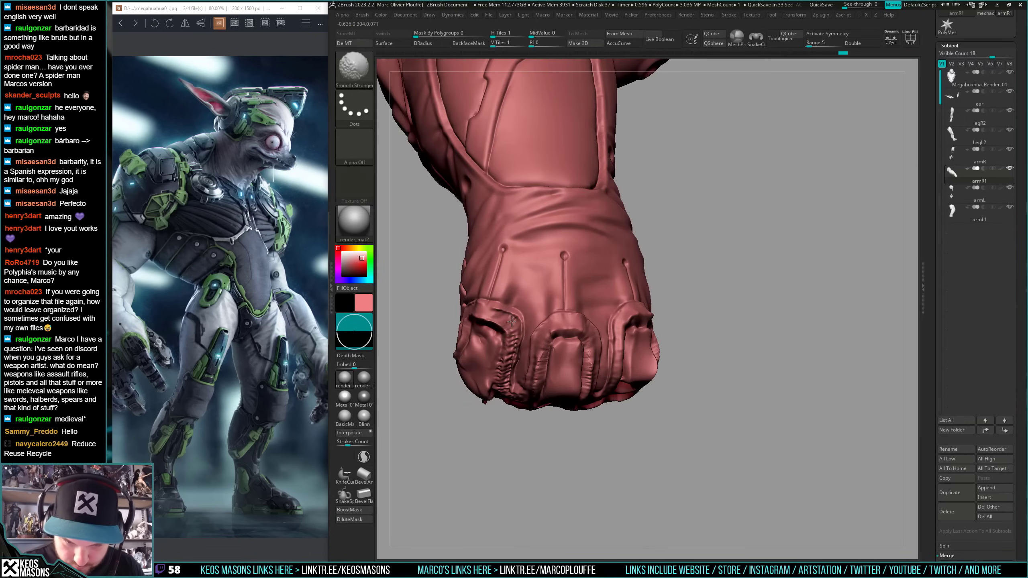
right_click_drag(518, 390, 670, 406)
- Open the seam brushes in the LightBox brush library and load seam_26
key("alt+s")
key("shift+f")
key("shift+f")
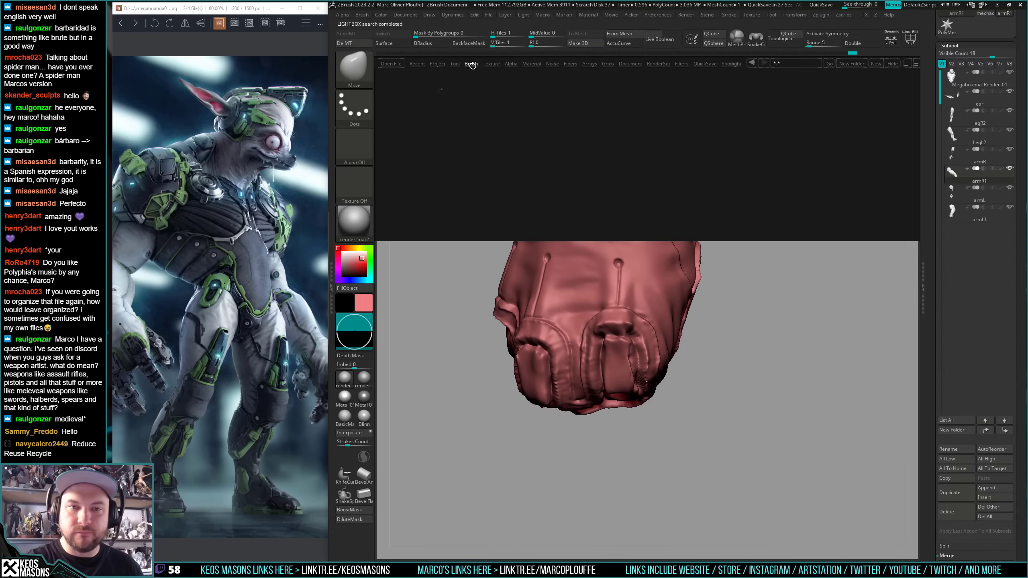
left_click(471, 64)
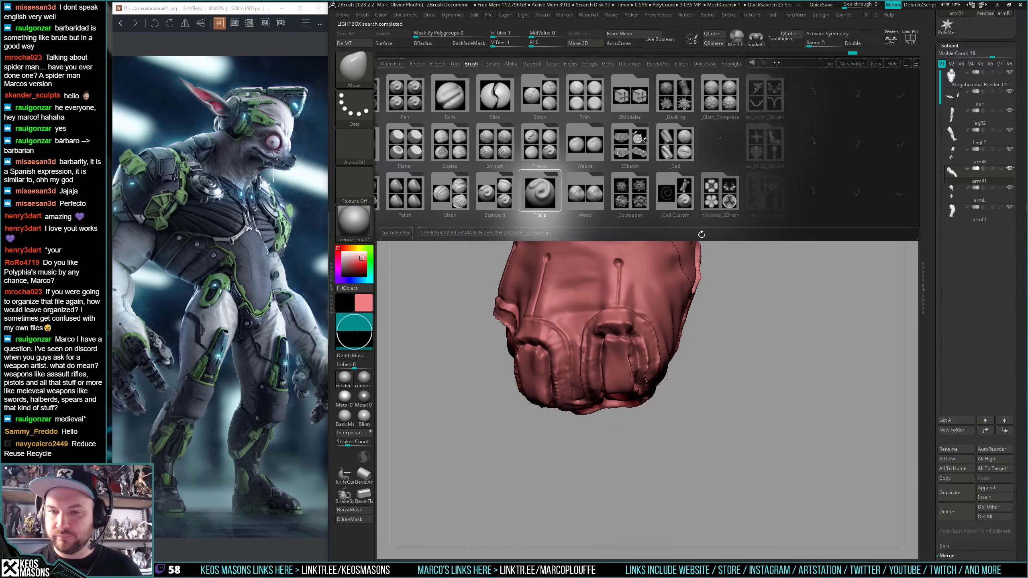
left_click_drag(803, 193, 761, 206)
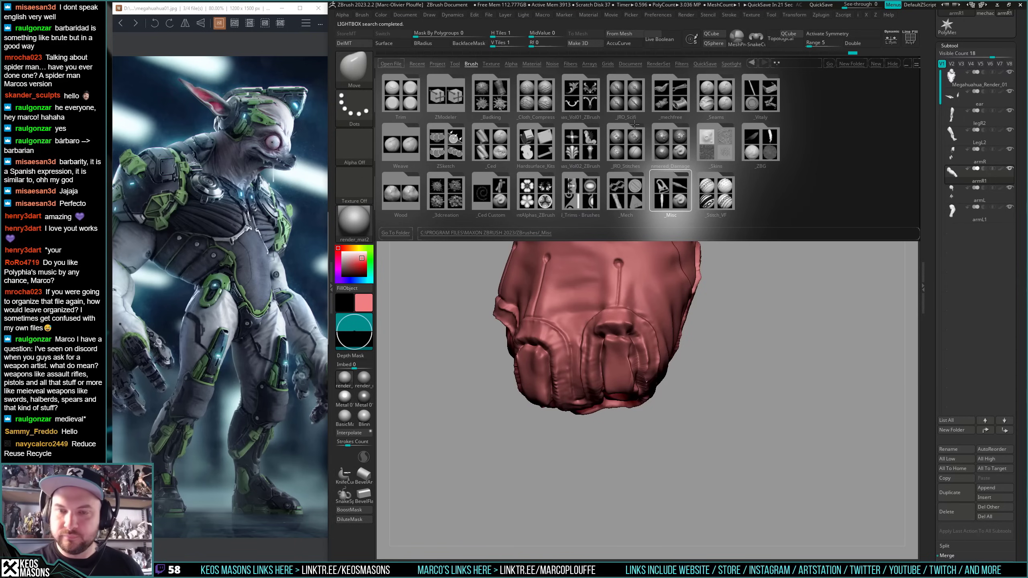
double_click(635, 124)
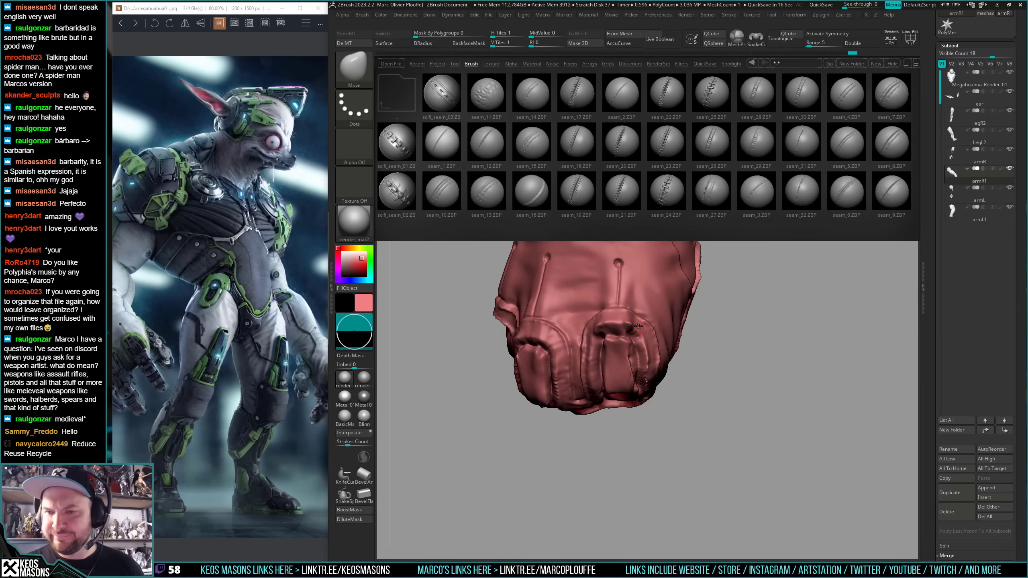
double_click(714, 144)
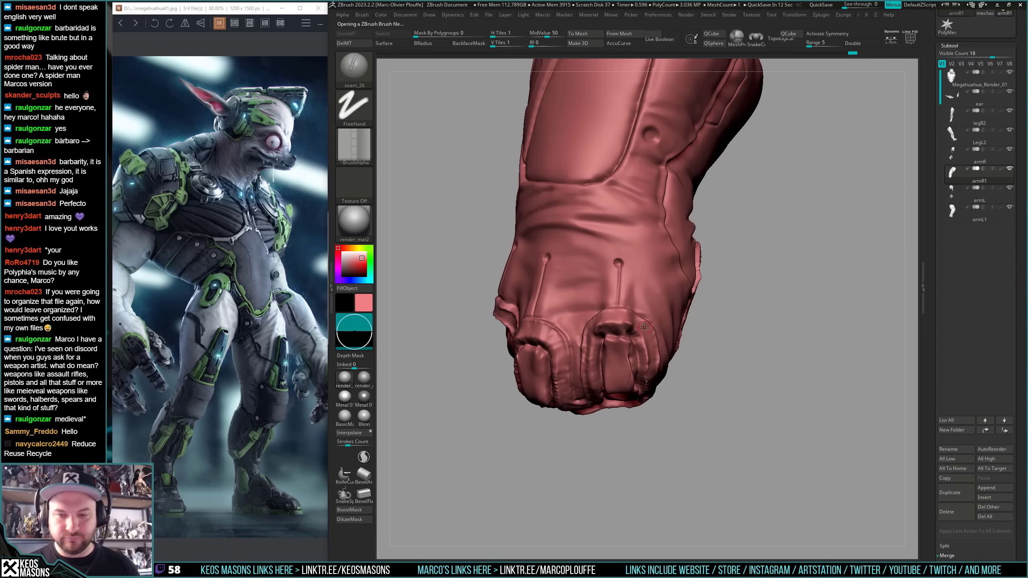
- Try a seam_26 stroke on the back of the glove with an adjusted draw size and undo it
right_click_drag(632, 306, 634, 324, "ctrl")
key("space")
left_click_drag(651, 273, 657, 273)
right_click_drag(635, 331, 635, 326, "ctrl")
key("space")
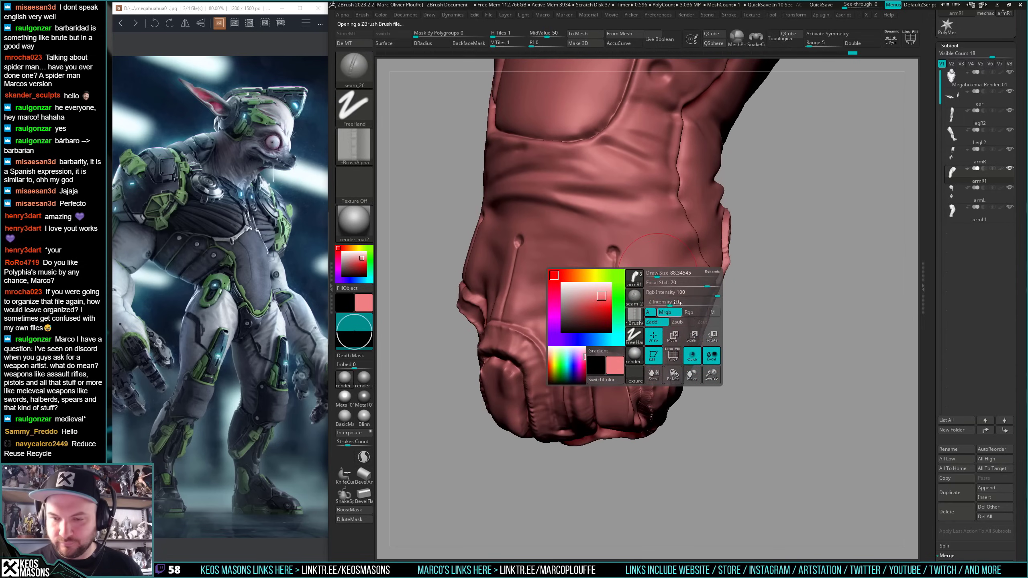
left_click_drag(655, 233, 652, 304)
right_click_drag(663, 298, 660, 276)
key("ctrl+z")
key("space")
left_click_drag(663, 263, 665, 263)
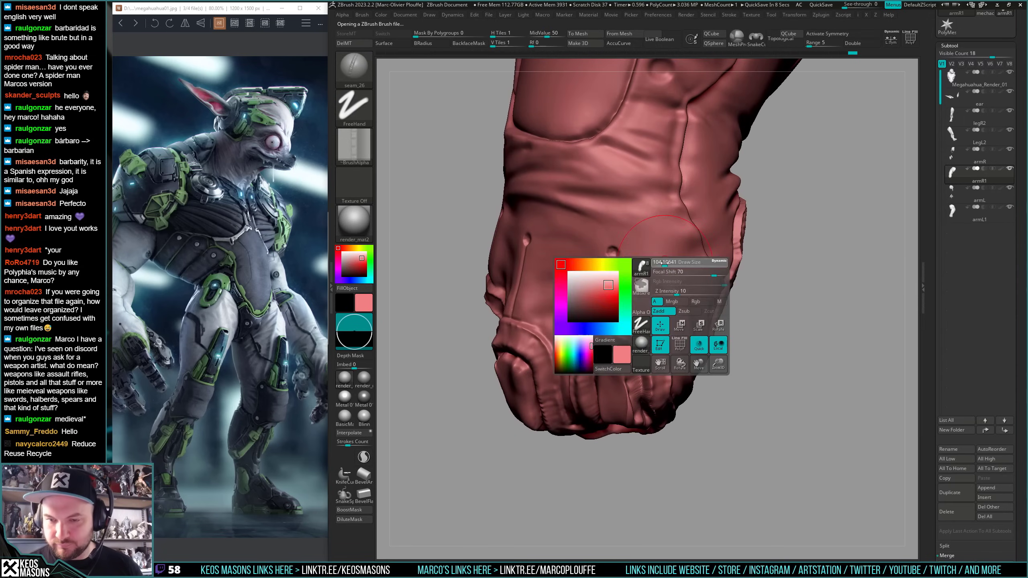
- Load the seam_4 brush from LightBox and test a stroke on the back of the glove, undoing it
key("comma")
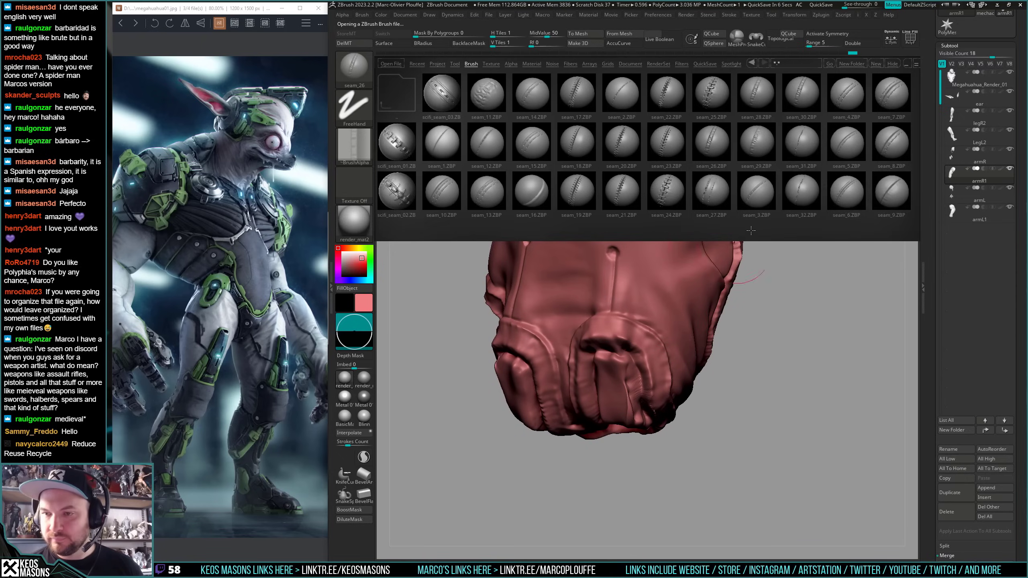
left_click_drag(843, 215, 782, 205)
double_click(662, 88)
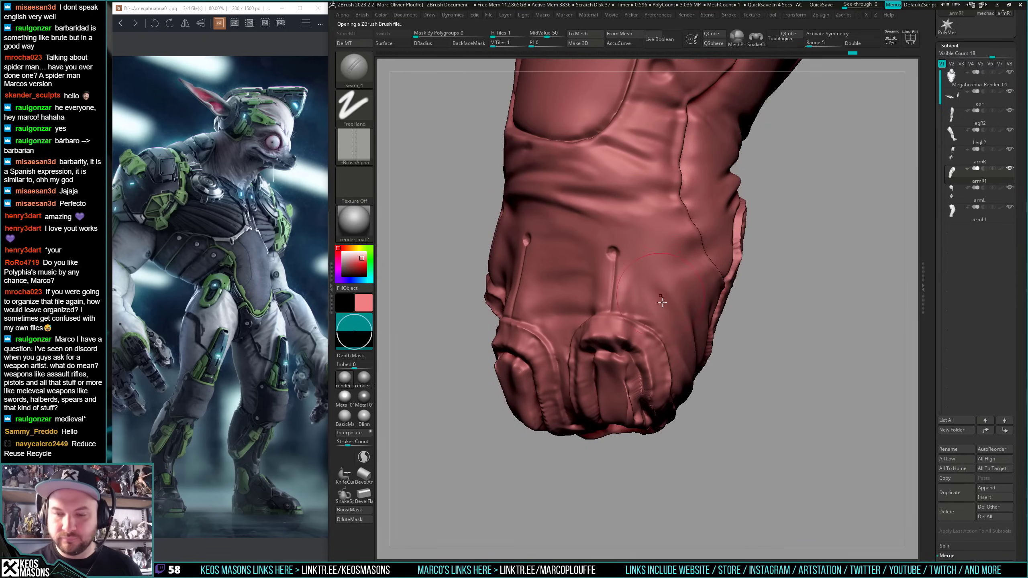
left_click_drag(646, 193, 660, 316)
key("ctrl+z")
- Try seam_4 strokes along the trim of the index finger opening, adjusting the brush settings and undoing the strokes
right_click_drag(665, 338, 644, 339)
key("space")
key("space")
left_click(643, 339)
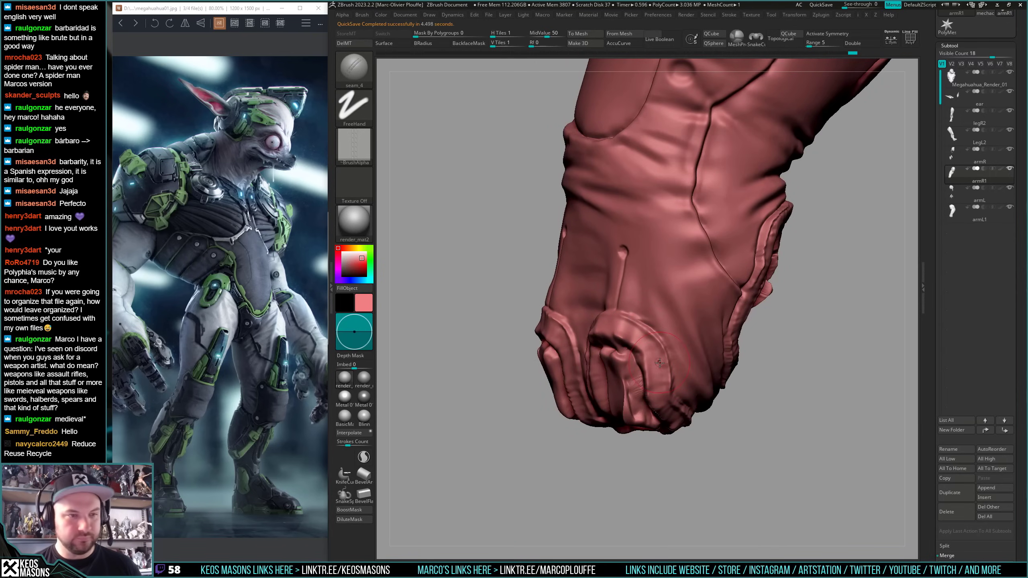
key("space")
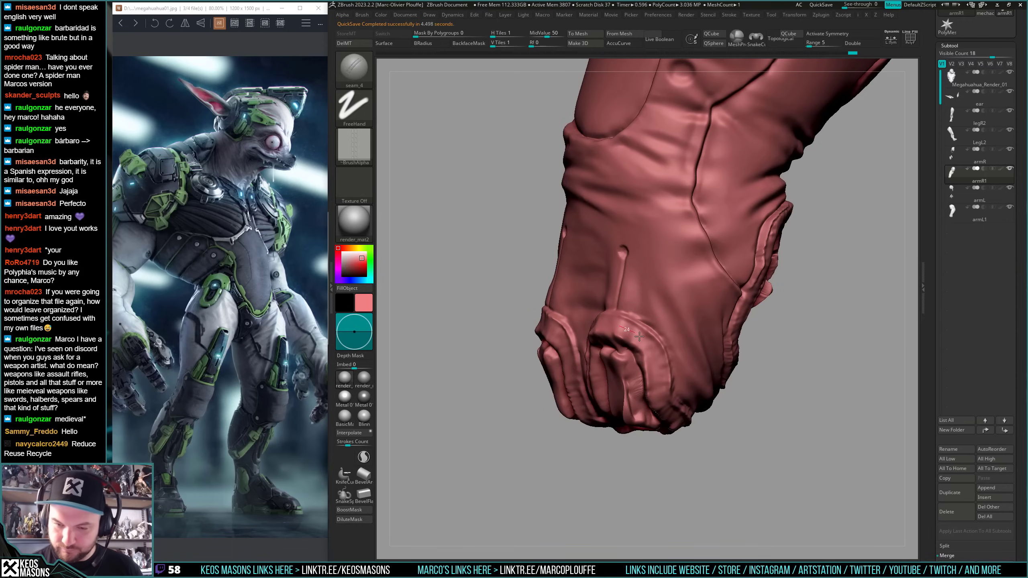
key("space")
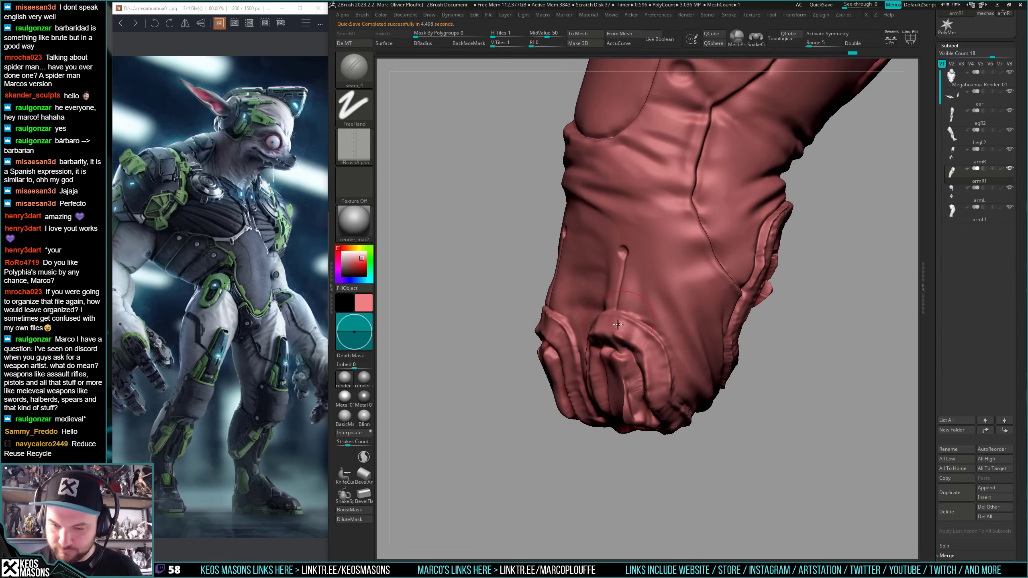
mouse_move(660, 404)
right_mouse_down()
mouse_move(656, 413)
mouse_move(625, 365)
right_mouse_up()
key("ctrl+z")
right_click_drag(625, 316, 639, 303)
key("space")
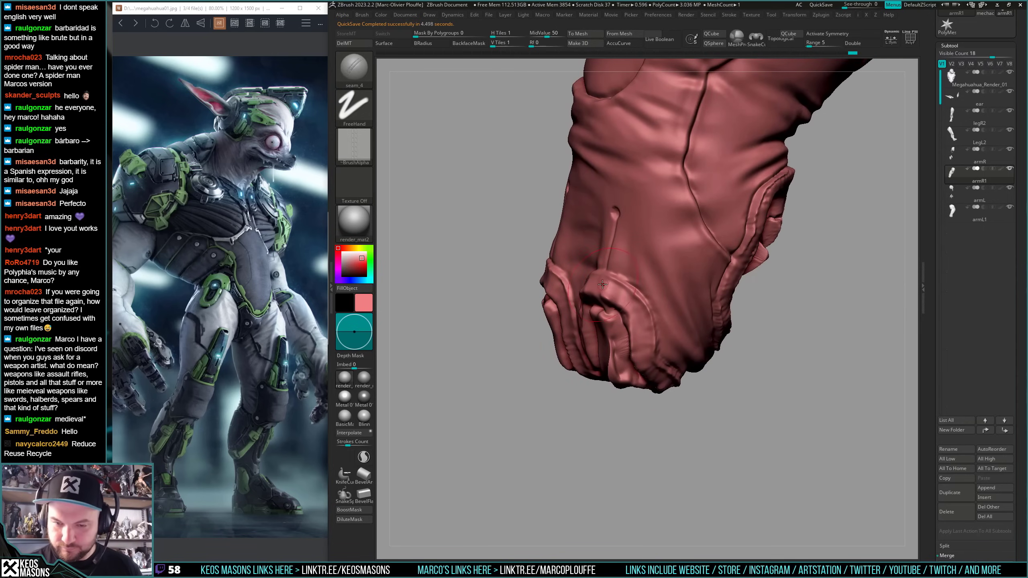
left_click_drag(644, 362, 666, 388)
mouse_move(666, 389)
right_mouse_down()
mouse_move(704, 348)
mouse_move(677, 304)
mouse_move(672, 331)
right_mouse_up()
- Load the seam_11 brush from LightBox and test a stroke on the back of the glove, undoing it
key("alt+shift+s")
key("alt+shift+s")
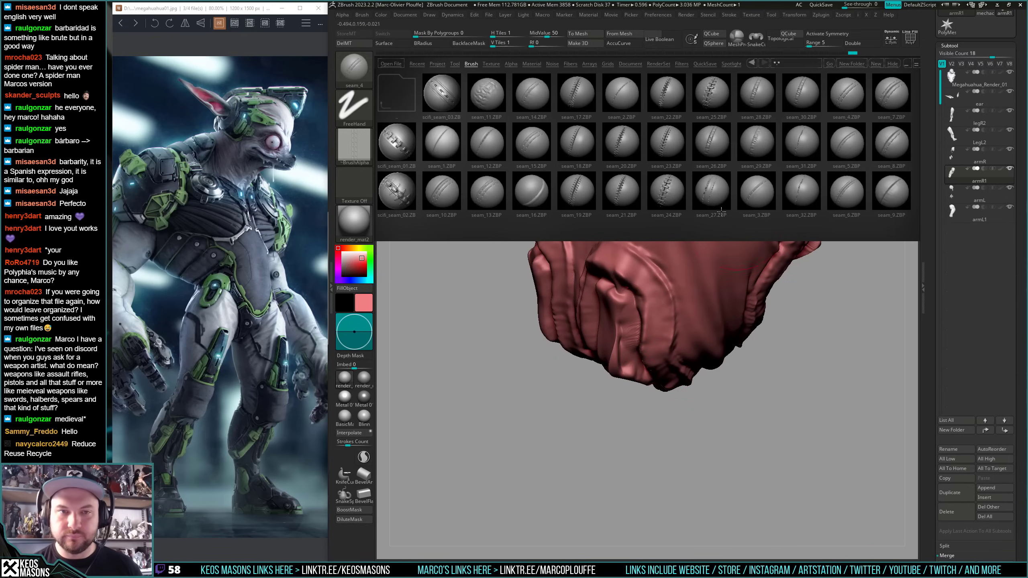
double_click(486, 95)
key("space")
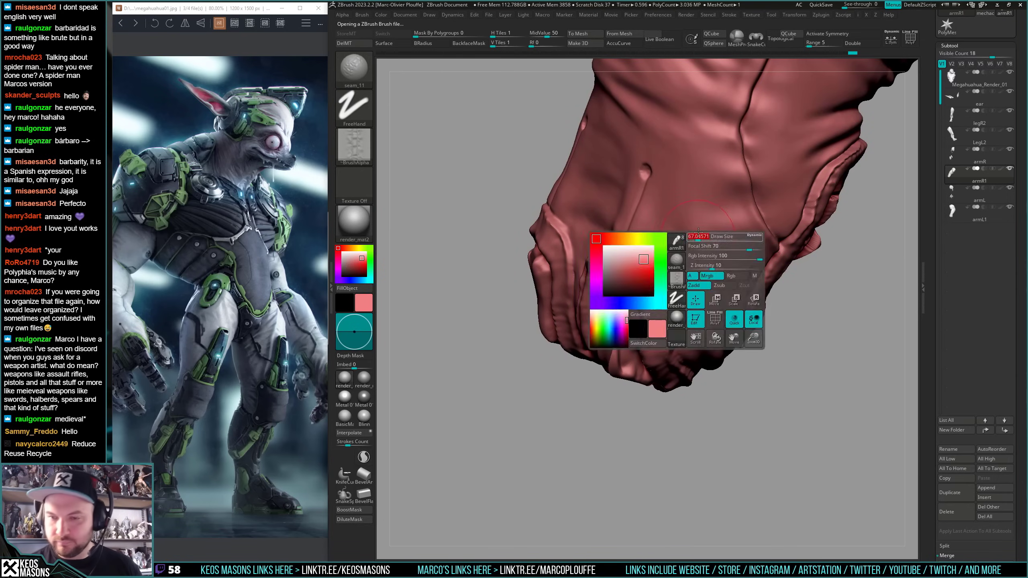
left_click_drag(701, 197, 716, 306)
key("space")
left_click(742, 344)
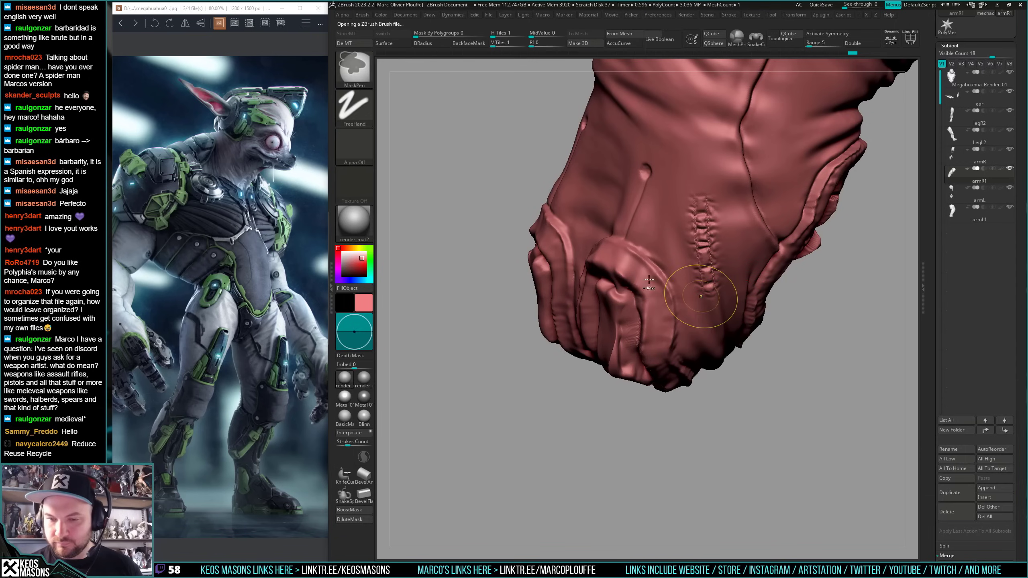
key("ctrl+z")
- Try seam_11 strokes around the index finger opening's trim with different brush settings, undoing them
left_click_drag(630, 266, 665, 307)
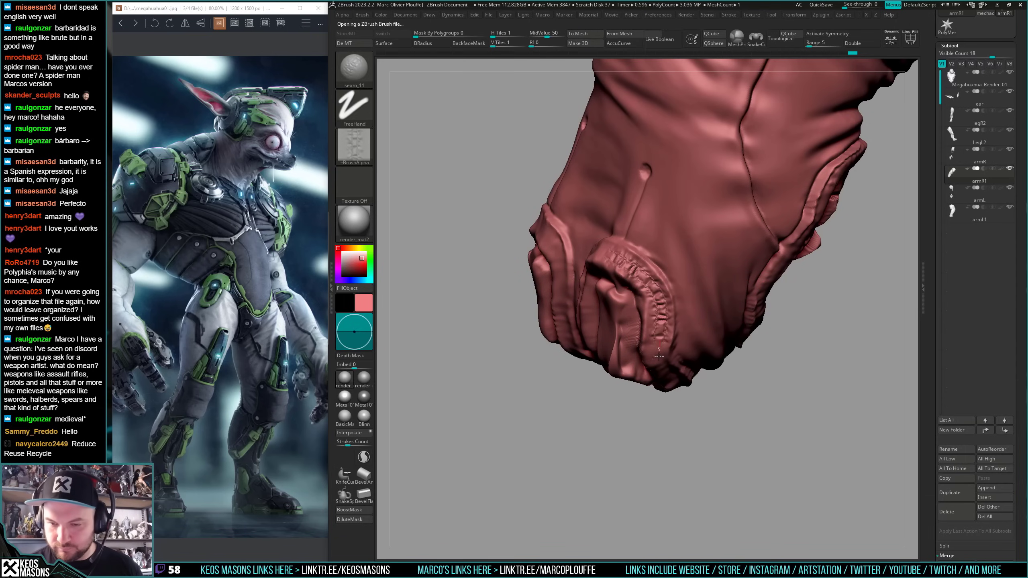
key("space")
key("ctrl+z")
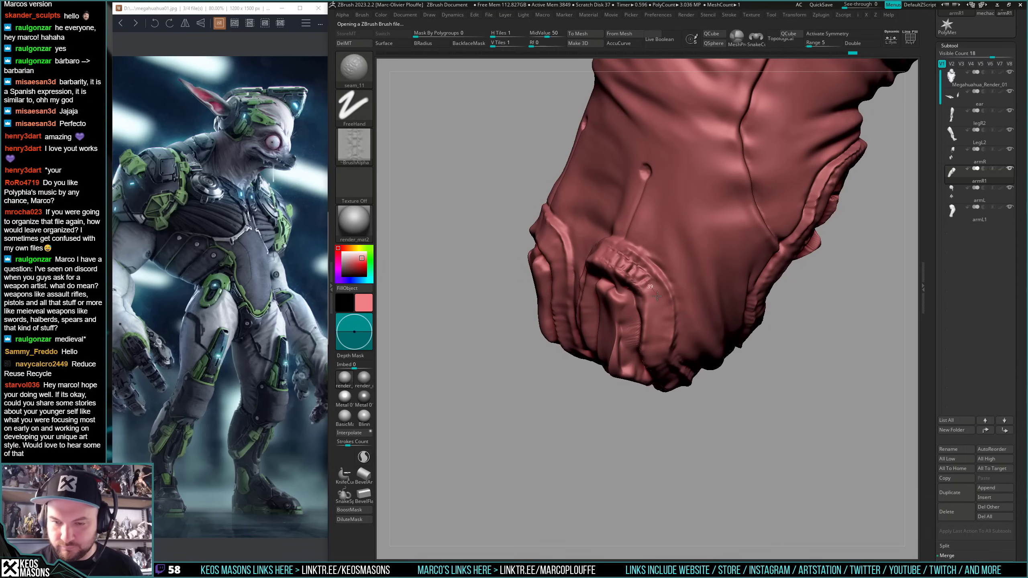
left_click_drag(657, 296, 661, 350)
key("ctrl+z")
key("space")
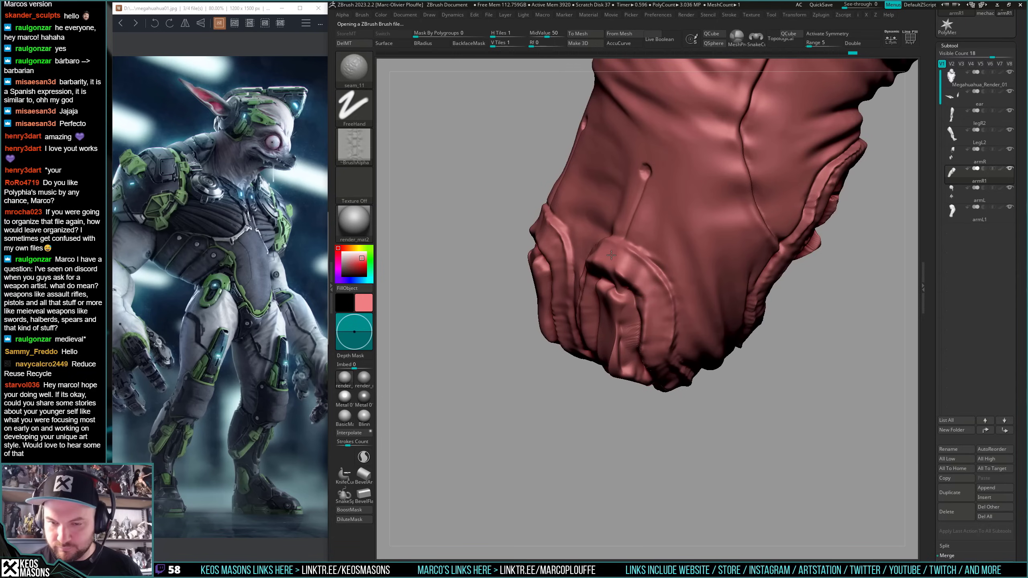
mouse_move(611, 254)
left_mouse_down()
mouse_move(653, 292)
mouse_move(656, 353)
left_mouse_up()
right_click_drag(661, 368, 703, 382)
key("space")
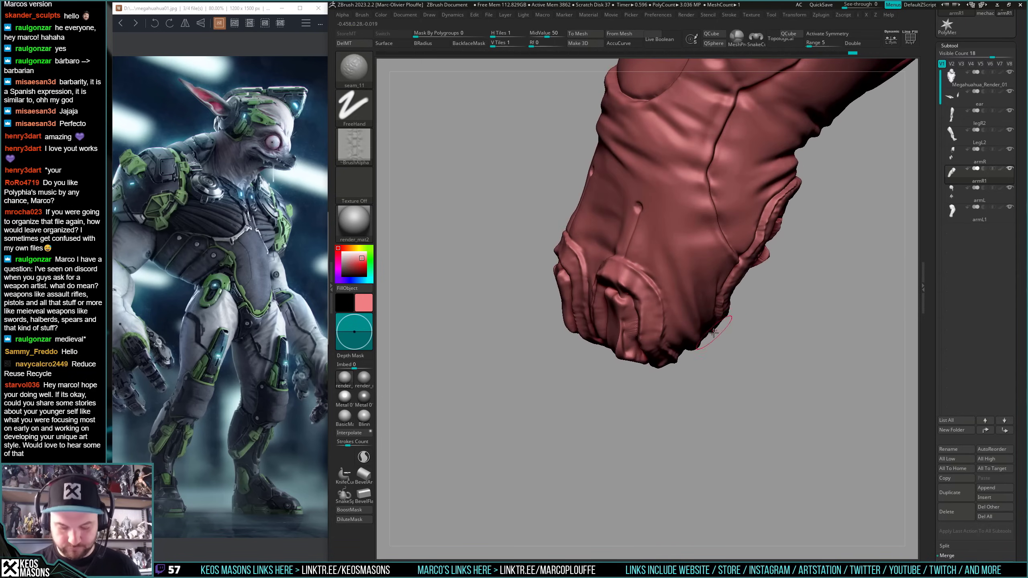
- Load the seam_30 brush from LightBox, test a stroke on the back of the glove, and undo it
key("comma")
left_click(749, 194)
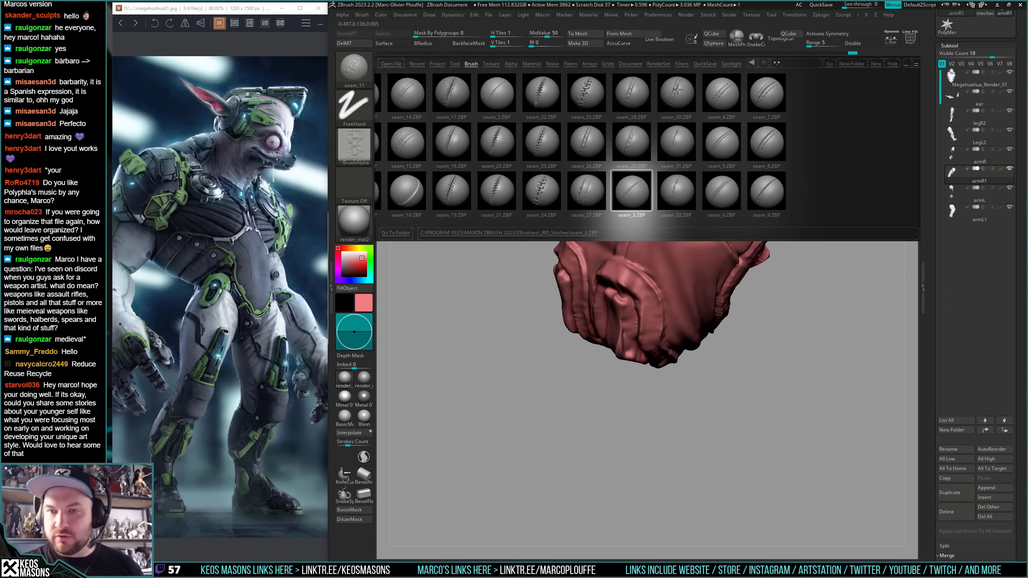
double_click(677, 90)
right_click_drag(664, 208, 684, 232, "ctrl")
left_click_drag(678, 190, 686, 332)
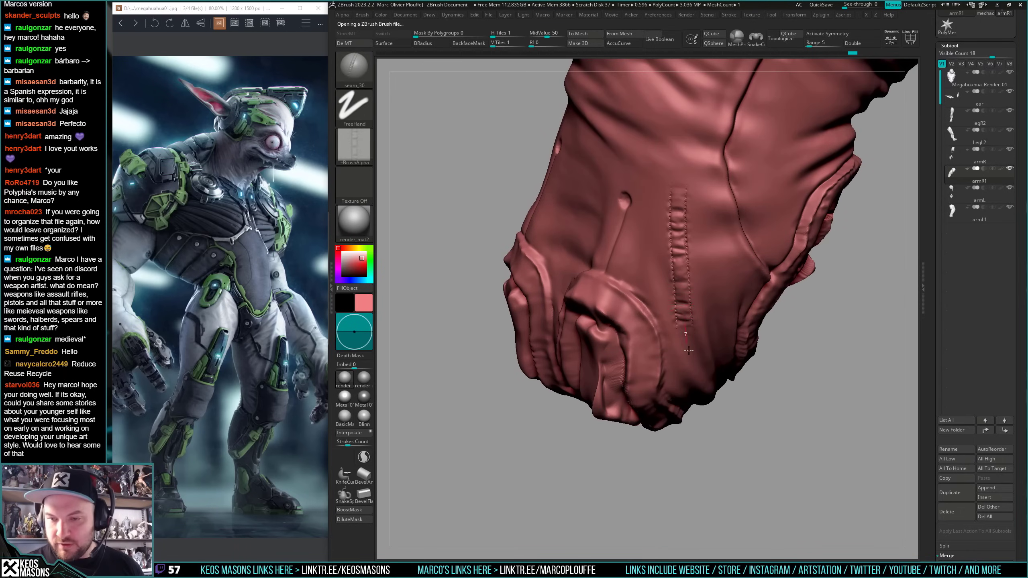
key("space")
key("ctrl+z")
- Adjust seam_30's draw size and intensity, and sculpt stitching over the upper trim of the index finger opening
right_click_drag(567, 352, 595, 356)
key("space")
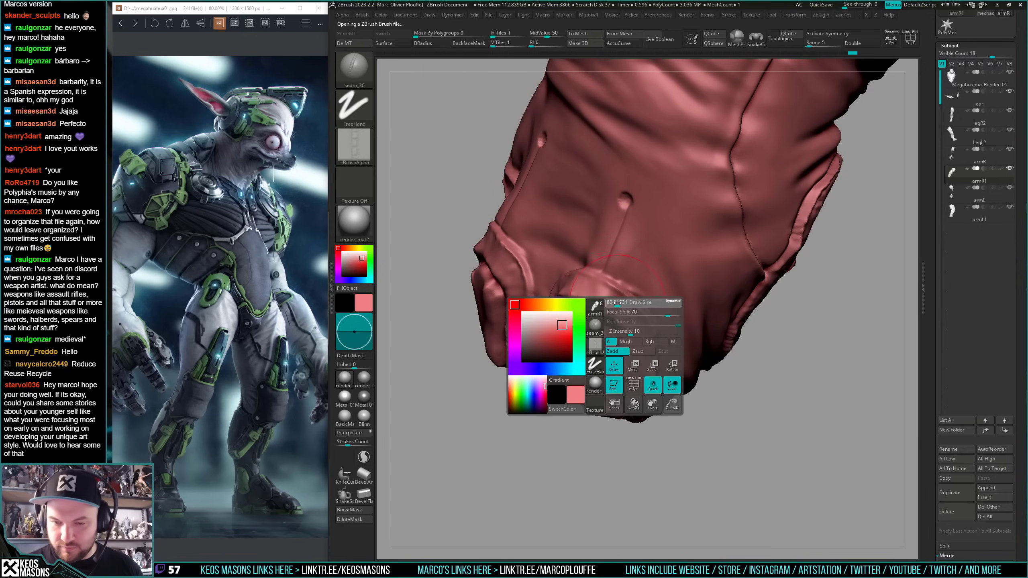
left_click(615, 305)
left_click(632, 335)
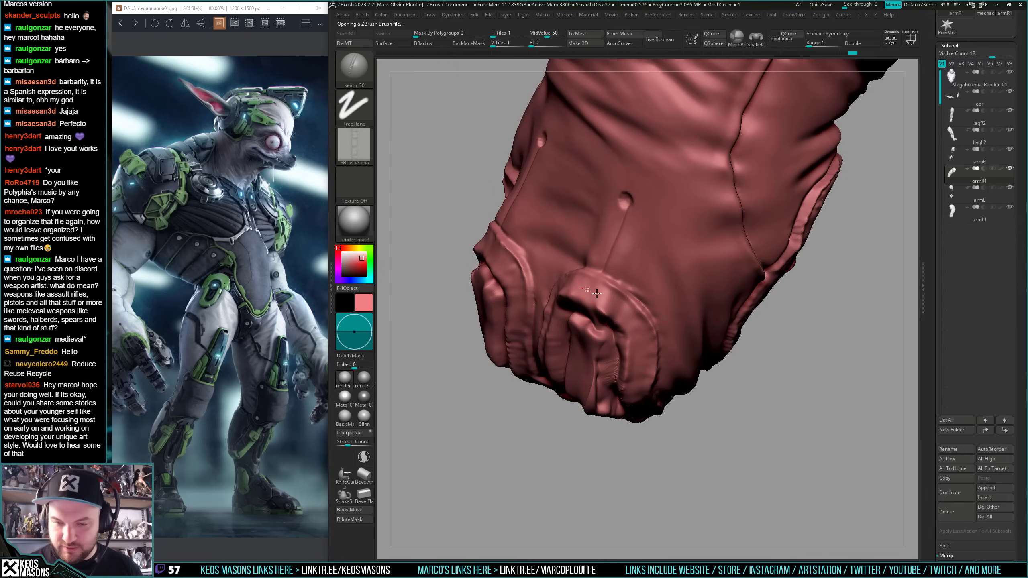
key("ctrl+z")
right_click_drag(644, 348, 590, 342)
key("space")
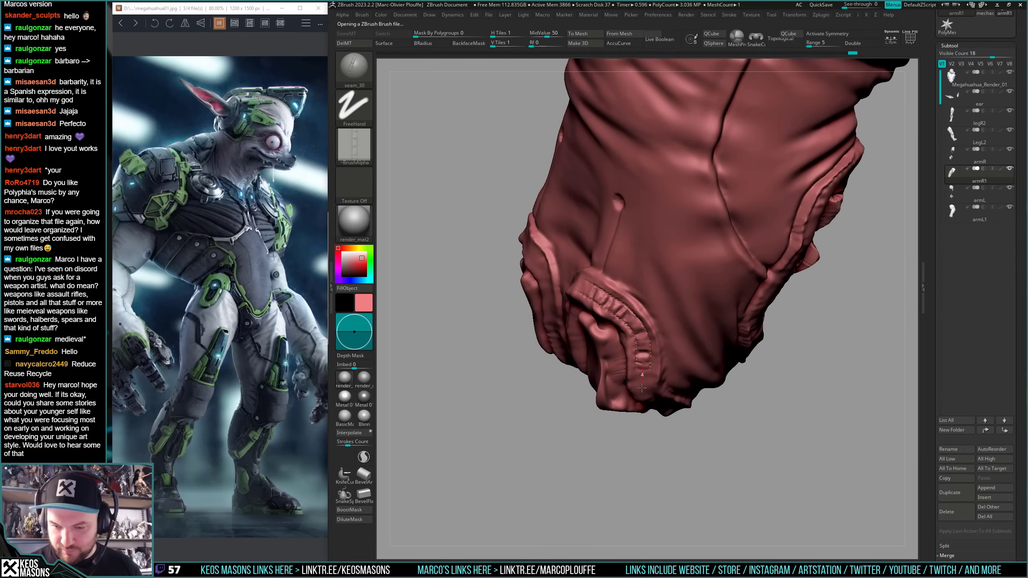
right_click_drag(641, 388, 631, 348)
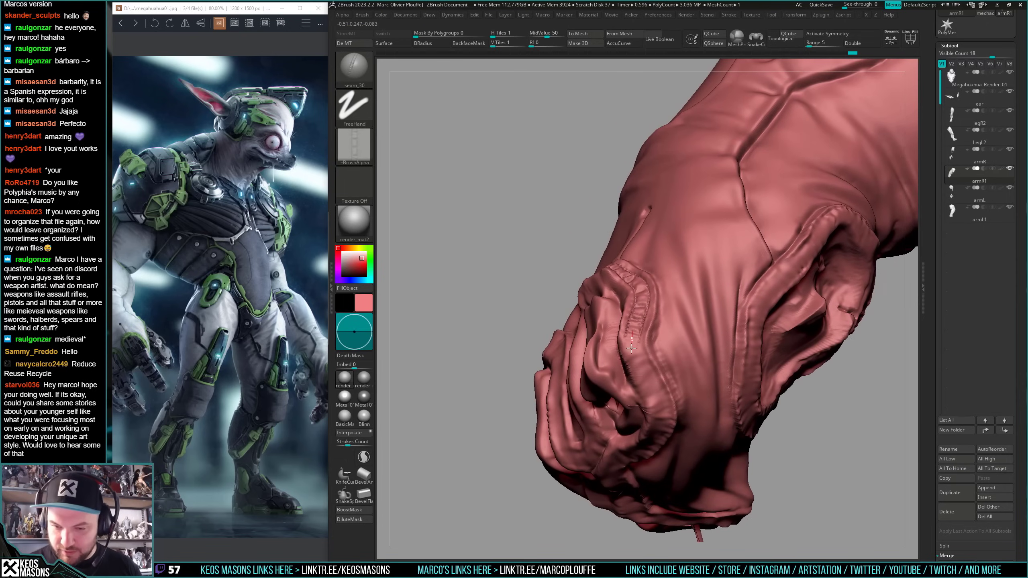
- Continue the seam_30 stitching down the side of the index finger opening's trim and smooth the trim below it
left_click_drag(648, 380, 665, 425)
right_click_drag(666, 449, 668, 417)
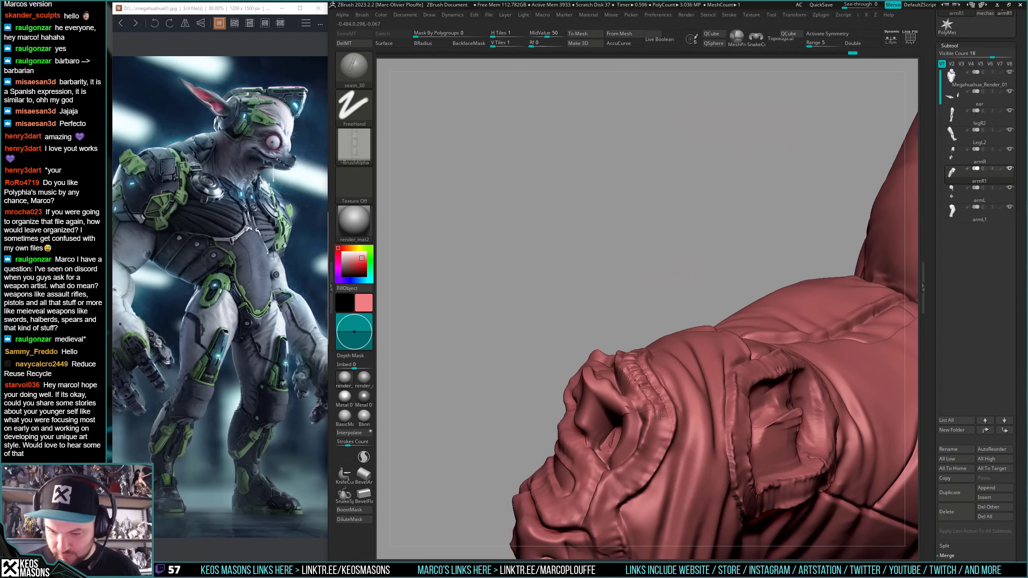
left_click_drag(659, 415, 601, 510)
right_click_drag(608, 542, 630, 283)
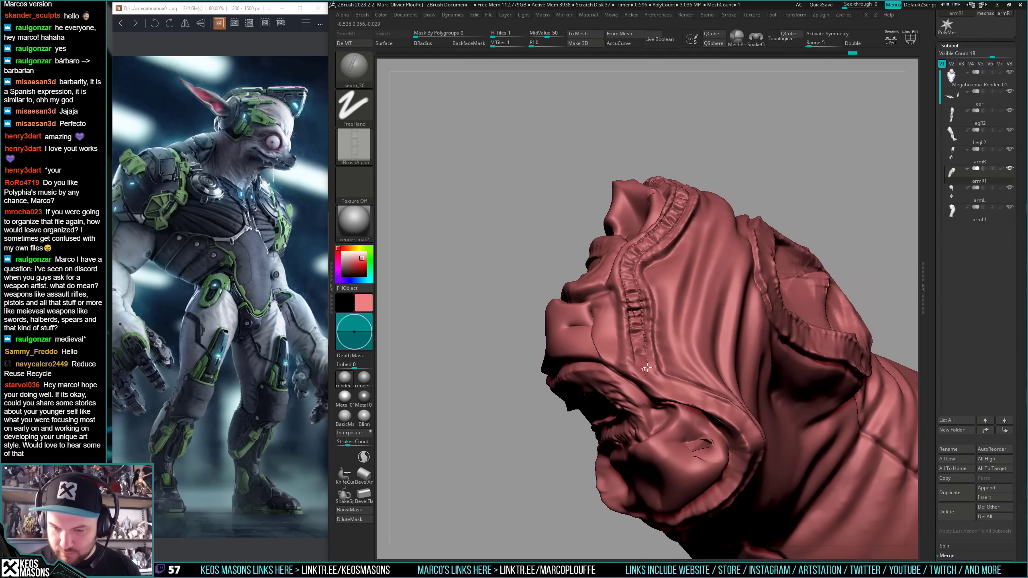
right_click_drag(646, 368, 664, 344)
left_click_drag(647, 324, 647, 364, "shift")
right_click_drag(648, 364, 648, 332)
- Topologically mask around the pinched fold in the trim, invert the mask, smooth the fold's edges, and clear the mask
key("shift+f")
mouse_move(643, 283)
right_mouse_down("alt")
mouse_move(643, 328)
mouse_move(626, 328)
mouse_move(627, 310)
right_mouse_up("alt")
key("shift+f")
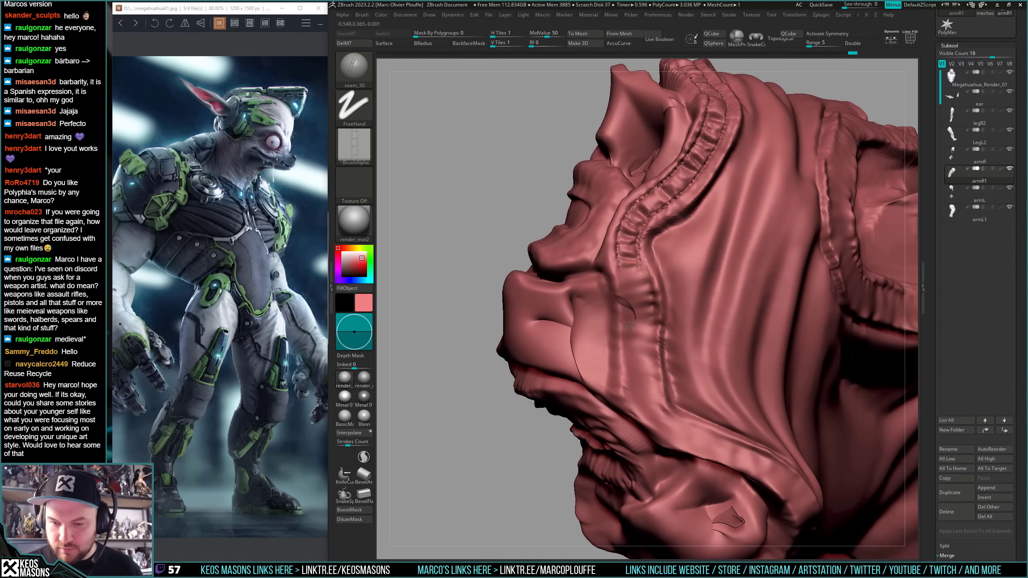
key("w")
left_click_drag(607, 317, 627, 310, "ctrl")
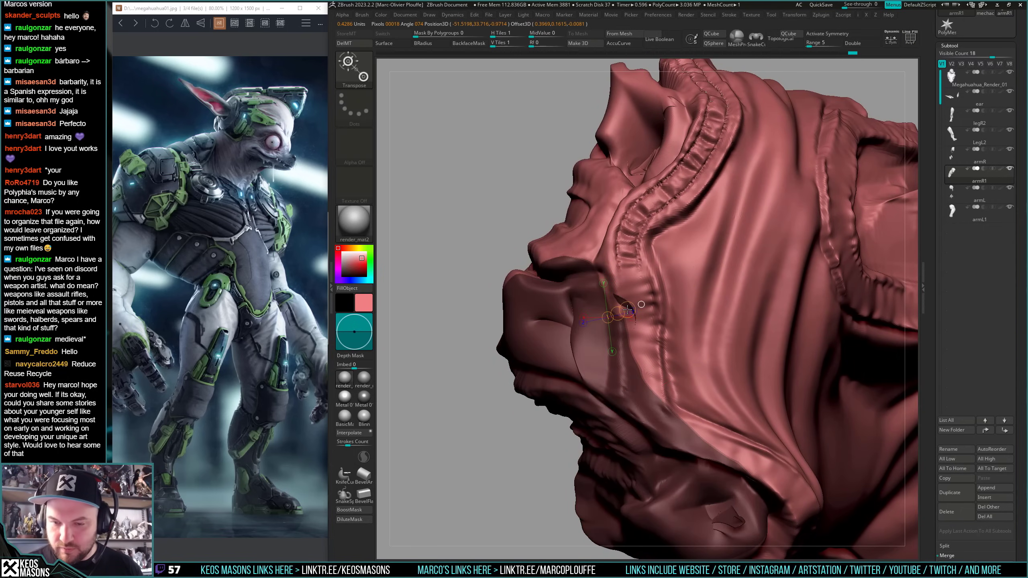
key("q")
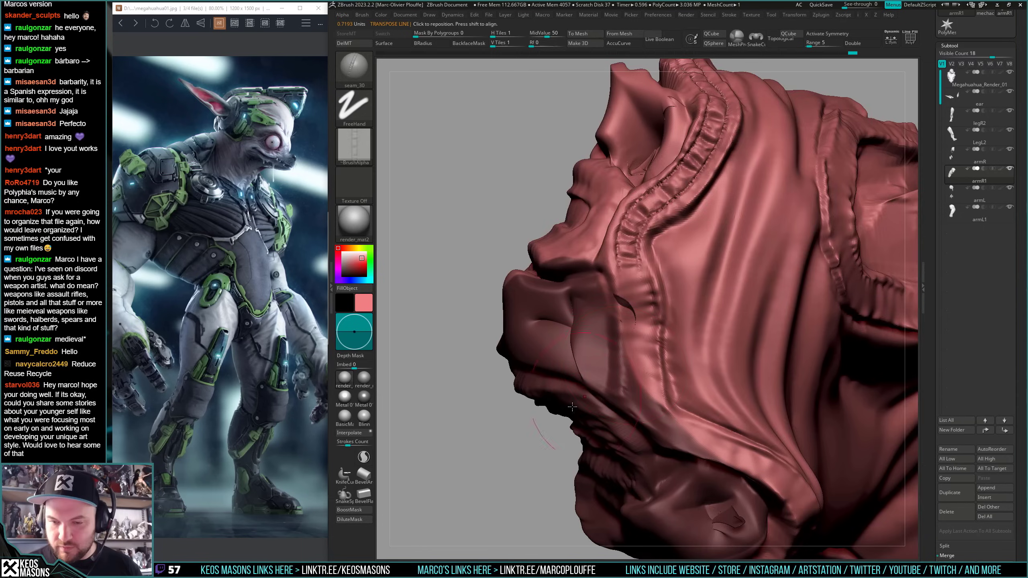
left_click(511, 457, "ctrl")
left_click_drag(668, 287, 672, 292, "shift")
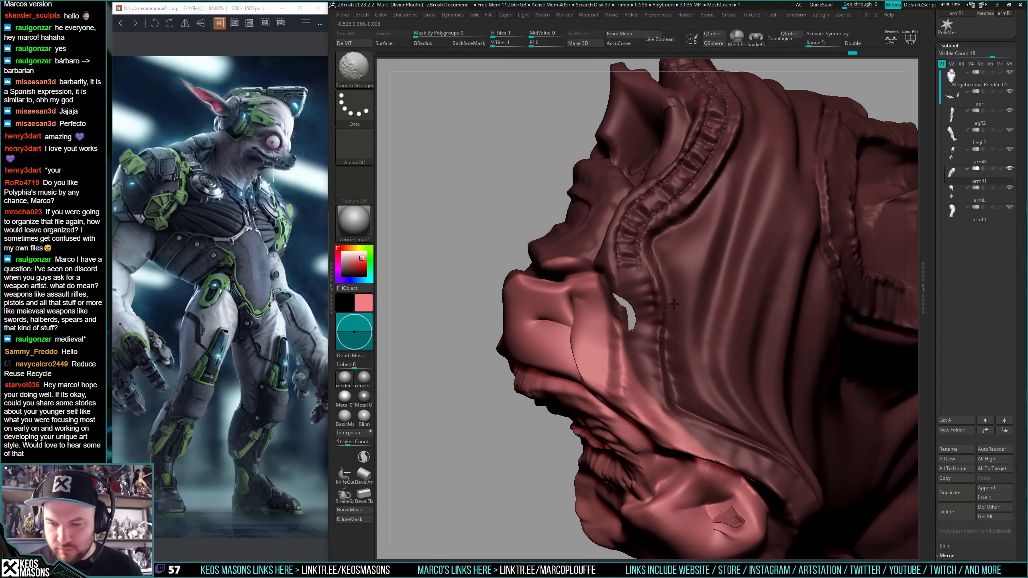
left_click_drag(623, 324, 627, 356, "shift")
left_click_drag(496, 470, 511, 487, "ctrl")
- Run seam_30 stitching down the trim over the smoothed fold, and try a further stroke along the lower trim, undoing it
mouse_move(629, 265)
left_mouse_down()
mouse_move(644, 369)
mouse_move(670, 431)
left_mouse_up()
right_click_drag(720, 435, 690, 347, "alt")
mouse_move(691, 347)
right_mouse_down()
mouse_move(659, 344)
mouse_move(653, 366)
right_mouse_up()
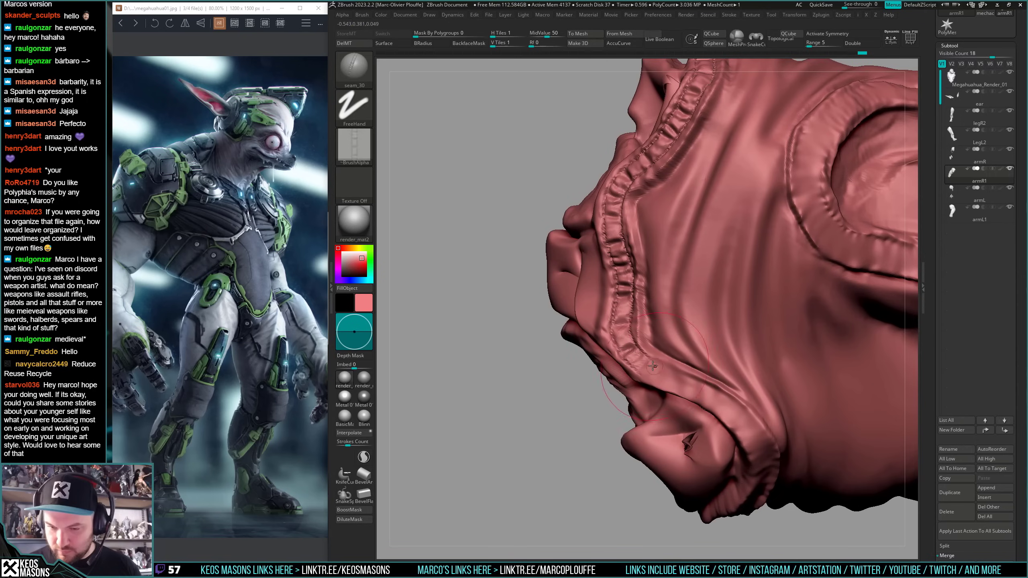
mouse_move(662, 377)
left_mouse_down()
mouse_move(712, 395)
mouse_move(756, 438)
left_mouse_up()
key("ctrl+z")
mouse_move(756, 438)
right_mouse_down()
mouse_move(729, 296)
mouse_move(695, 244)
right_mouse_up()
- Extend the seam_30 stitching along the palm-side trim toward the outermost finger opening, undoing a faulty stroke
mouse_move(680, 248)
left_mouse_down()
mouse_move(689, 283)
mouse_move(672, 345)
left_mouse_up()
right_click_drag(657, 339, 660, 284)
mouse_move(655, 375)
left_mouse_down()
mouse_move(628, 451)
mouse_move(651, 504)
left_mouse_up()
right_click_drag(651, 503, 661, 308, "alt")
key("ctrl+z")
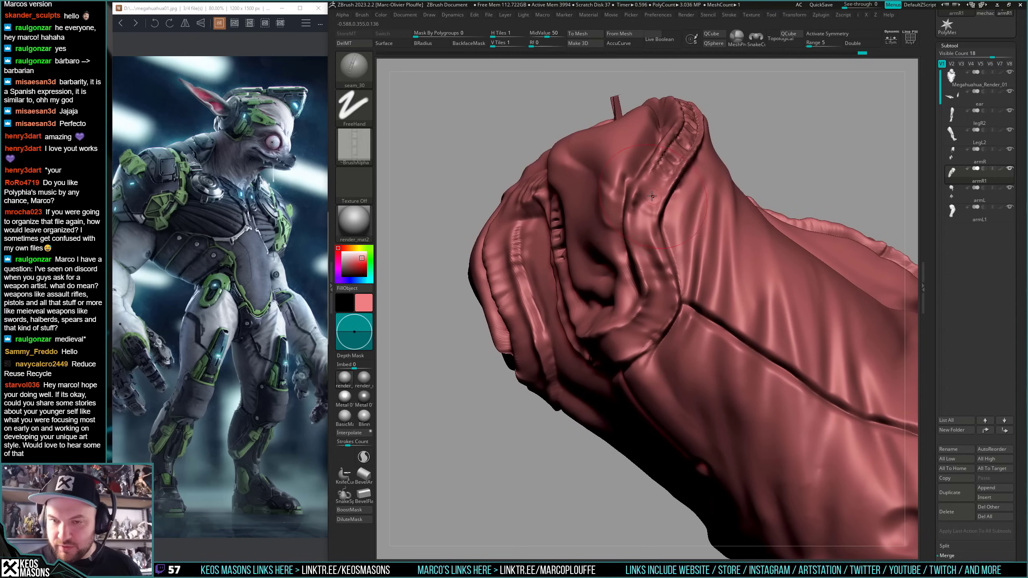
- Sculpt seam_30 stitching around the trim of the outermost finger opening
mouse_move(663, 173)
left_mouse_down()
mouse_move(633, 240)
mouse_move(633, 337)
mouse_move(603, 348)
left_mouse_up()
mouse_move(601, 344)
right_mouse_down()
mouse_move(574, 319)
mouse_move(623, 268)
mouse_move(599, 356)
right_mouse_up()
mouse_move(594, 467)
left_mouse_down()
mouse_move(561, 382)
mouse_move(594, 355)
left_mouse_up()
right_click_drag(594, 355, 588, 358)
left_click_drag(586, 358, 708, 309)
right_click_drag(708, 308, 724, 301)
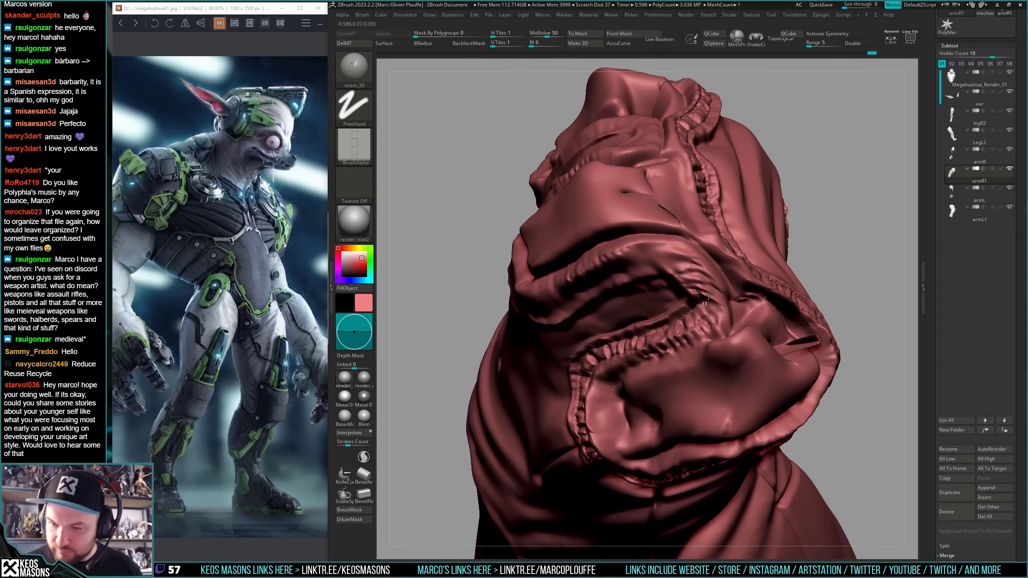
- Stitch the inner trim between the outermost and middle finger openings with seam_30, and smooth the middle opening's outer trim before stitching it
mouse_move(708, 295)
left_mouse_down()
mouse_move(675, 256)
mouse_move(615, 253)
mouse_move(585, 281)
left_mouse_up()
mouse_move(585, 281)
right_mouse_down()
mouse_move(703, 215)
mouse_move(728, 311)
right_mouse_up()
left_click_drag(732, 314, 615, 352)
mouse_move(615, 352)
right_mouse_down()
mouse_move(664, 292)
mouse_move(607, 284)
mouse_move(546, 348)
right_mouse_up()
left_click_drag(544, 320, 522, 433, "shift")
mouse_move(522, 425)
right_mouse_down()
mouse_move(521, 384)
mouse_move(529, 403)
right_mouse_up()
mouse_move(550, 469)
left_mouse_down()
mouse_move(504, 386)
mouse_move(505, 328)
left_mouse_up()
right_click_drag(506, 328, 537, 312)
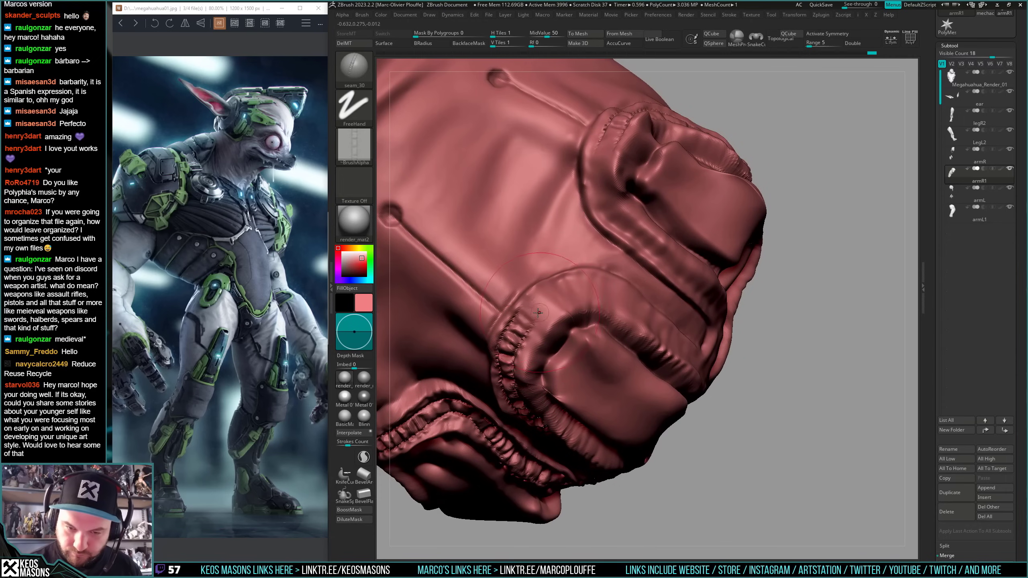
- Sculpt seam_30 stitching over the top and along the side of the middle finger opening's trim, undoing faulty strokes
mouse_move(538, 312)
left_mouse_down()
mouse_move(594, 289)
mouse_move(623, 294)
mouse_move(653, 321)
left_mouse_up()
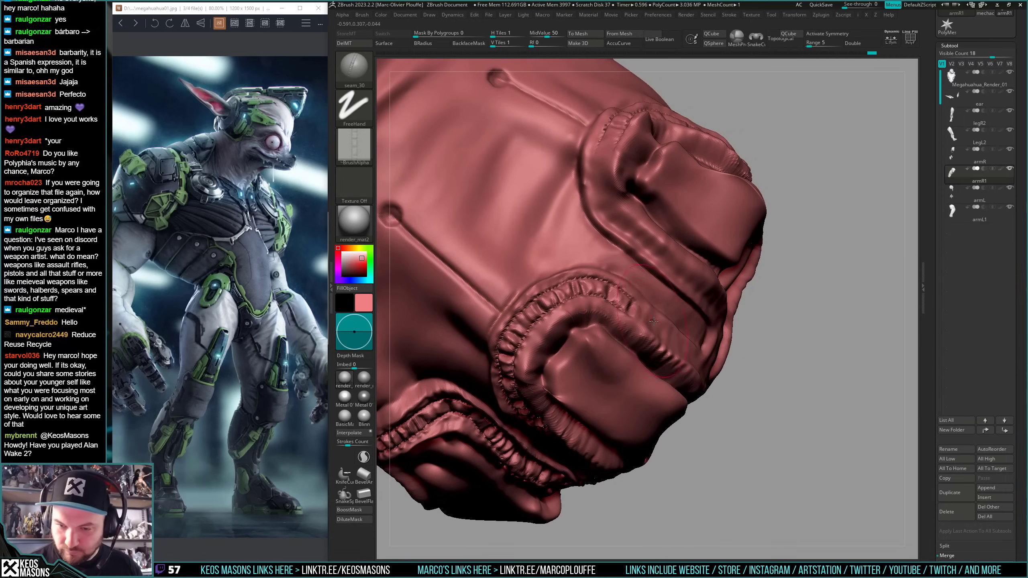
right_click_drag(653, 321, 671, 309)
left_click_drag(659, 332, 710, 369)
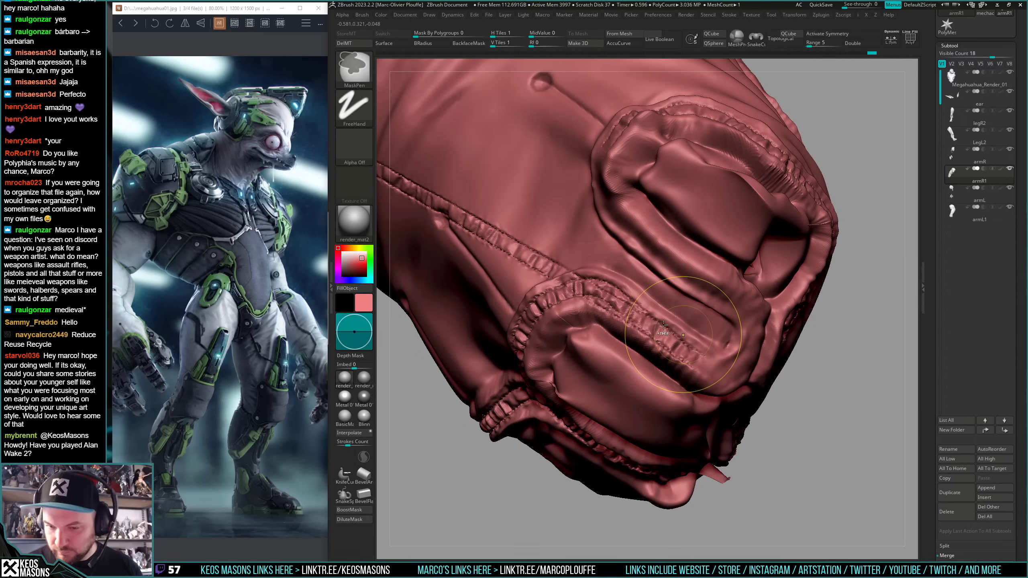
key("ctrl+z")
left_click_drag(633, 315, 726, 373)
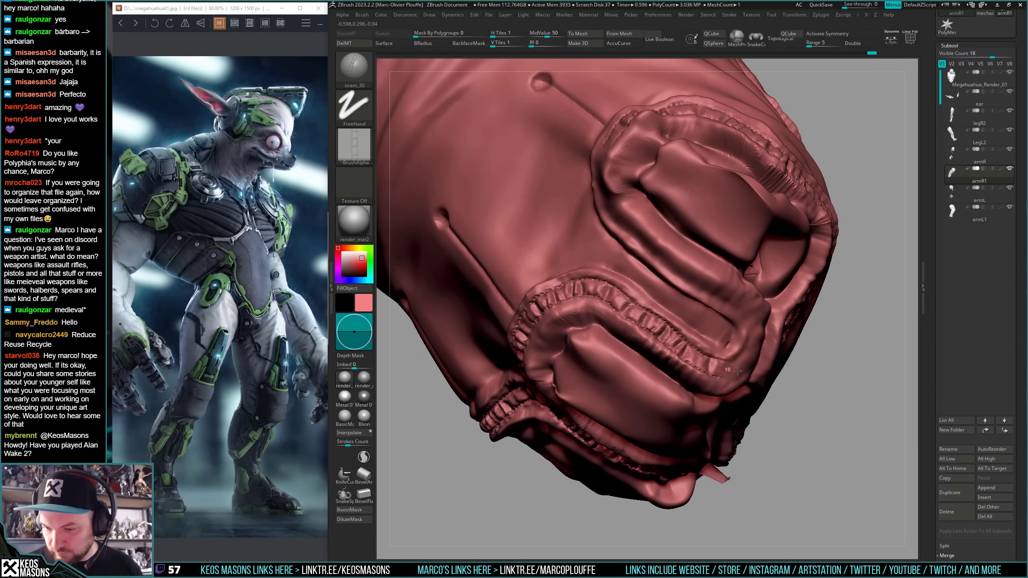
right_click_drag(724, 365, 752, 360)
key("ctrl+z")
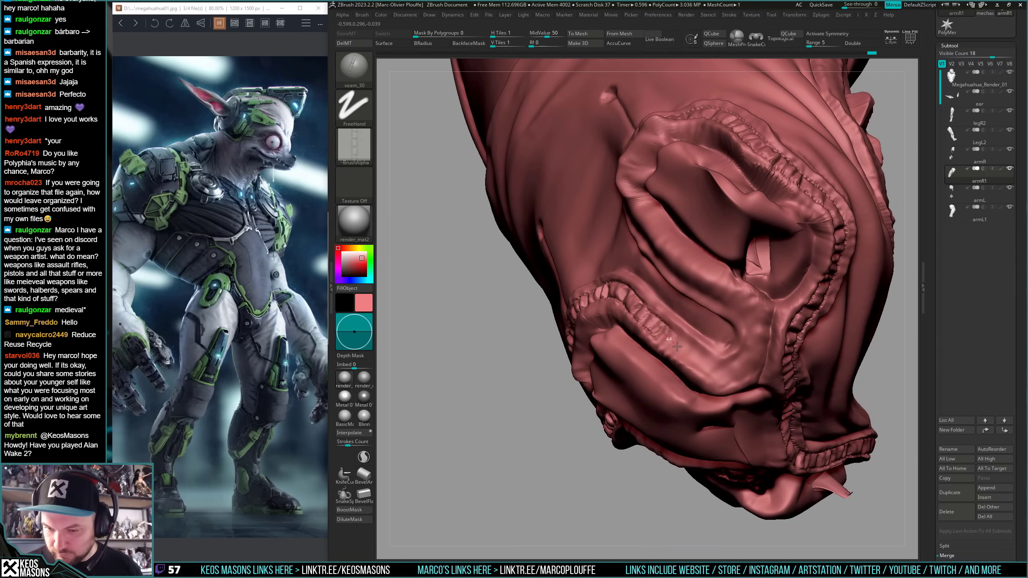
- Continue the seam_30 stitching around the trim junction between the middle and index finger openings and along the index opening's inner trim
left_click_drag(713, 372, 741, 372)
mouse_move(759, 349)
left_mouse_down()
mouse_move(763, 330)
mouse_move(724, 289)
left_mouse_up()
mouse_move(725, 289)
right_mouse_down()
mouse_move(738, 275)
mouse_move(680, 379)
mouse_move(740, 369)
right_mouse_up()
mouse_move(560, 248)
left_mouse_down()
mouse_move(532, 286)
mouse_move(540, 338)
mouse_move(598, 408)
left_mouse_up()
right_click_drag(607, 414, 619, 422)
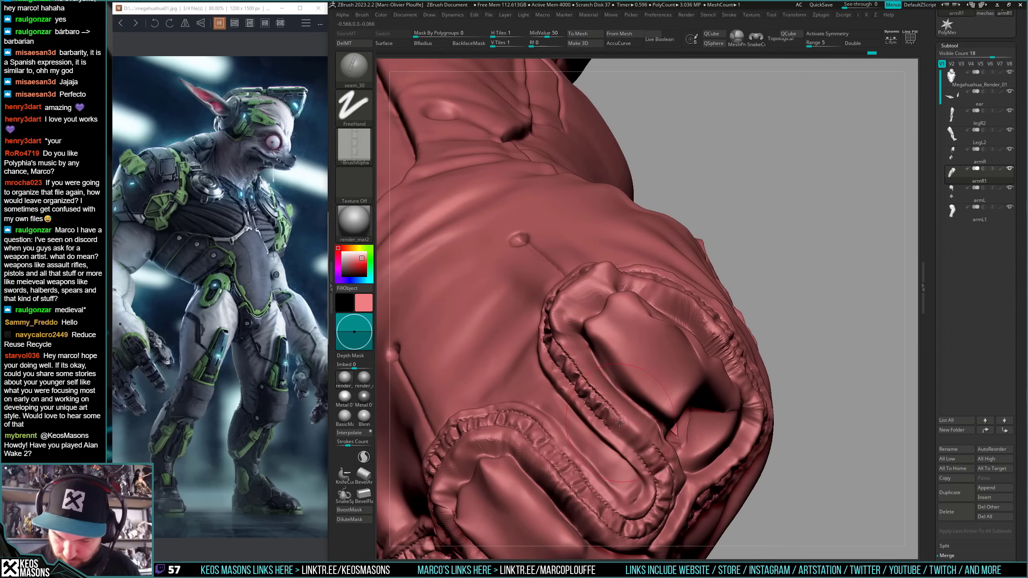
- Show the other subtools around the glove and nudge the fabric beside the thumb opening with the Move brush
right_click_drag(656, 457, 720, 381, "ctrl")
key("ctrl+shift+s")
key("ctrl+shift+s")
right_click_drag(533, 324, 630, 305)
key("ctrl+shift+s")
key("ctrl+shift+s")
key("b")
key("m")
key("v")
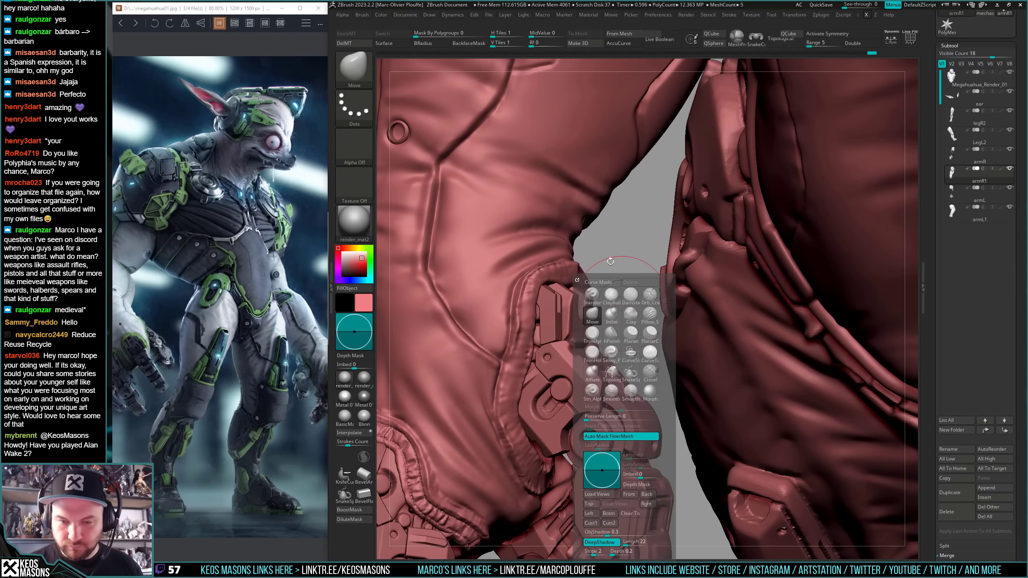
left_click_drag(521, 244, 528, 254)
right_click(549, 299)
mouse_move(528, 259)
right_mouse_down()
mouse_move(549, 299)
mouse_move(533, 164)
mouse_move(577, 268)
right_mouse_up()
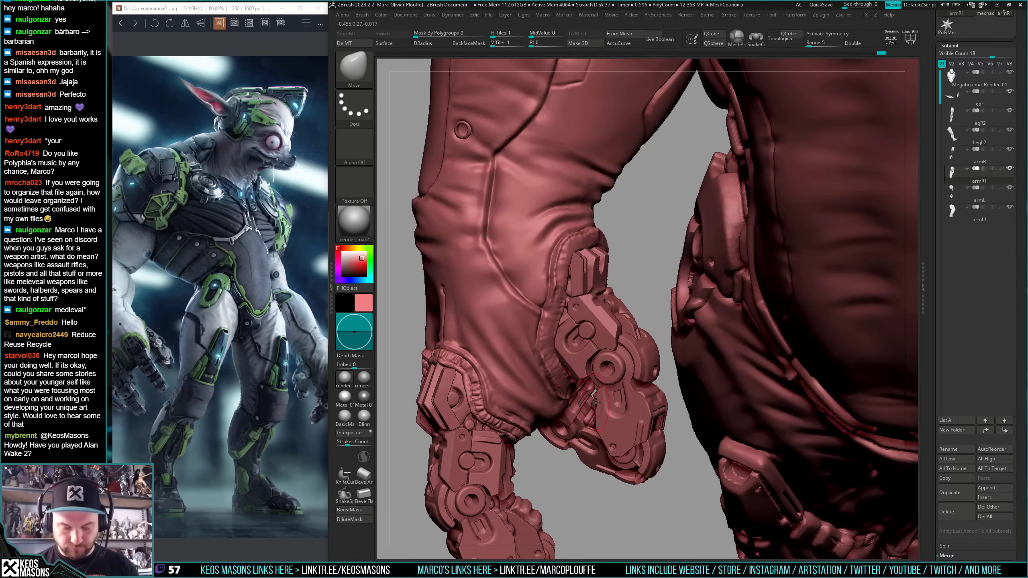
- Reselect the seam_30 brush, isolate armR1, and sculpt stitching all around the thumb opening's trim
key("b")
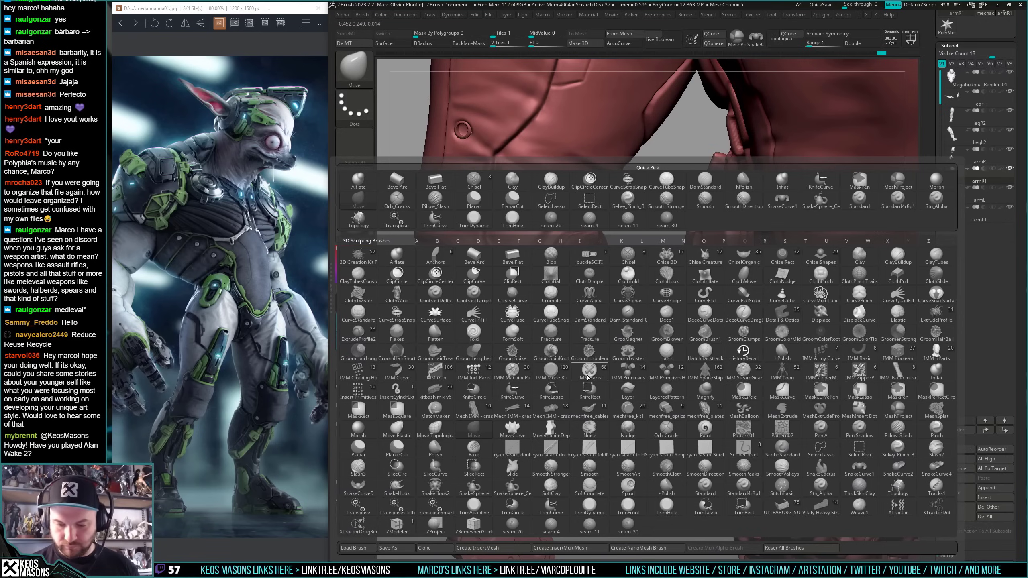
left_click(693, 390)
mouse_move(562, 261)
right_mouse_down()
mouse_move(526, 267)
mouse_move(544, 301)
right_mouse_up()
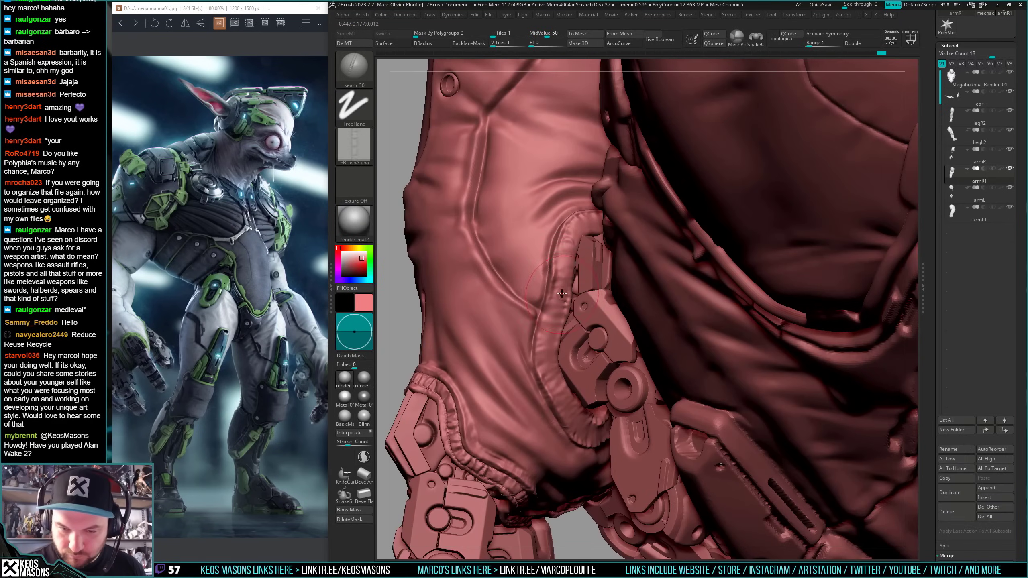
left_click_drag(562, 283, 554, 321)
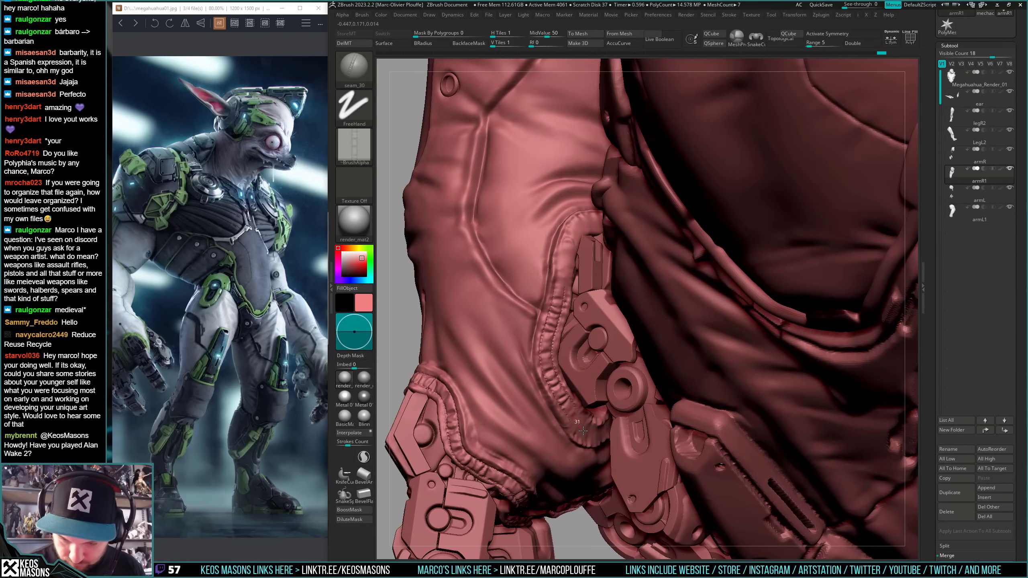
key("ctrl+shift+s")
right_click_drag(664, 430, 591, 436)
mouse_move(566, 424)
left_mouse_down()
mouse_move(599, 434)
mouse_move(630, 421)
mouse_move(649, 381)
mouse_move(659, 267)
mouse_move(640, 242)
left_mouse_up()
right_click_drag(643, 242, 608, 224)
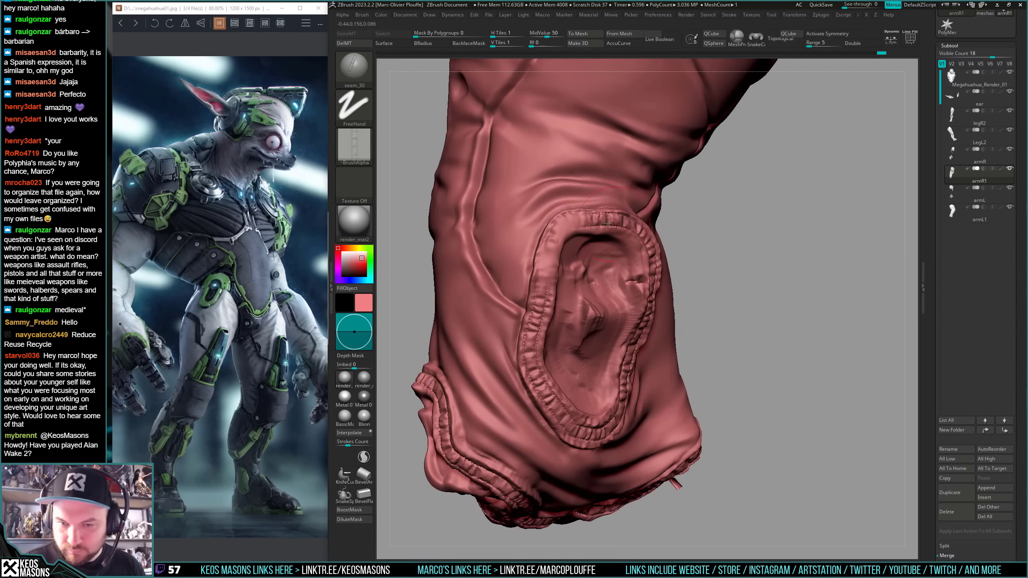
- Sculpt a seam along the upper rim of the glove's oval thumb opening with the seam_30 brush
mouse_move(575, 222)
left_mouse_down()
mouse_move(546, 247)
mouse_move(538, 305)
left_mouse_up()
right_click_drag(538, 306, 571, 321)
right_click_drag(621, 437, 607, 409, "ctrl")
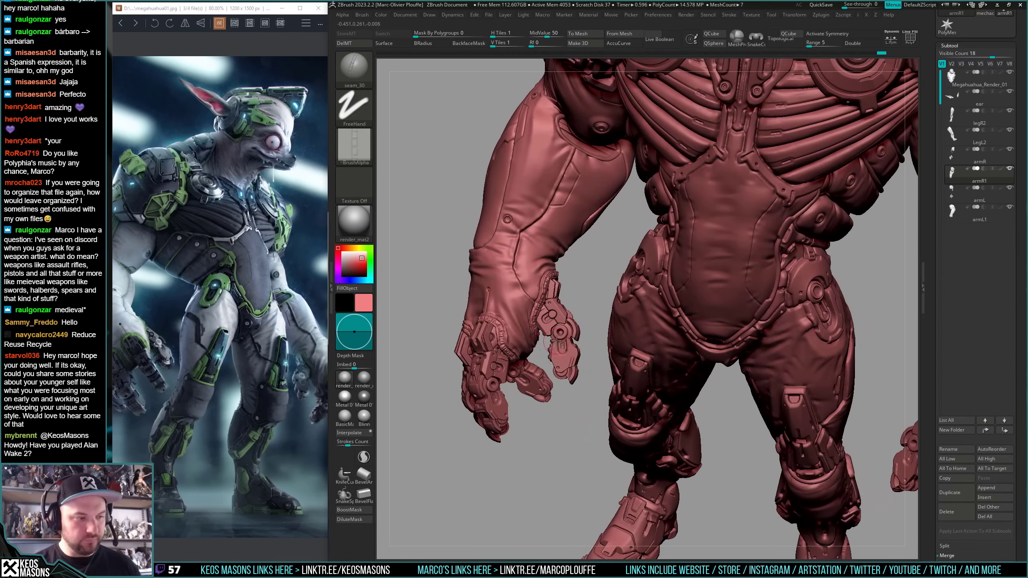
- Switch to the DamStandard brush and carve the crease where the sleeve seam meets the thumb opening's trim
mouse_move(556, 340)
right_mouse_down()
mouse_move(587, 353)
mouse_move(601, 386)
mouse_move(585, 387)
mouse_move(603, 336)
right_mouse_up()
key("s")
key("b")
left_click(622, 297)
right_click_drag(672, 246, 581, 319)
key("space")
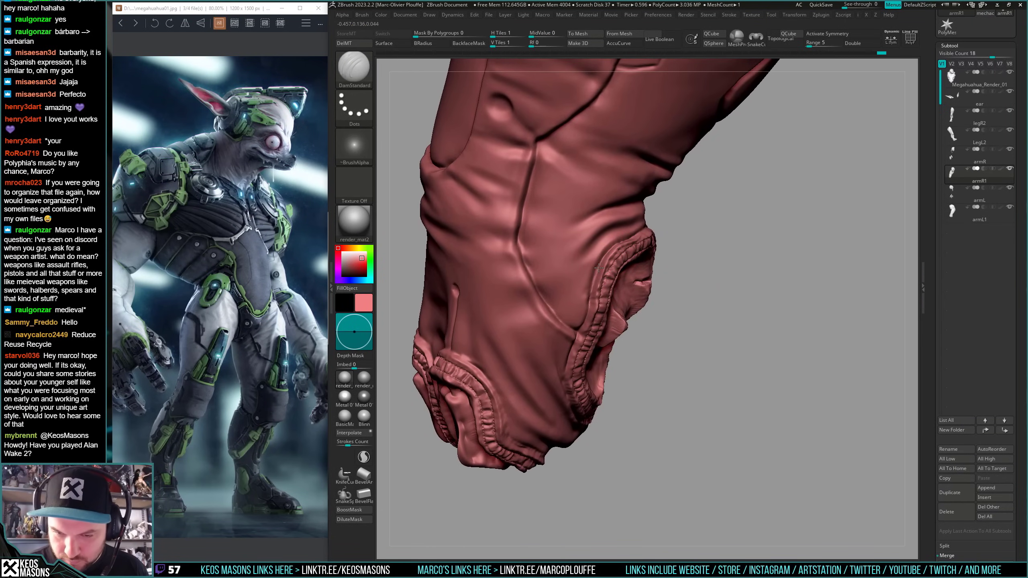
left_click_drag(576, 336, 579, 338)
mouse_move(578, 339)
right_mouse_down()
mouse_move(563, 330)
mouse_move(567, 356)
mouse_move(575, 327)
right_mouse_up()
left_click_drag(579, 353, 578, 334)
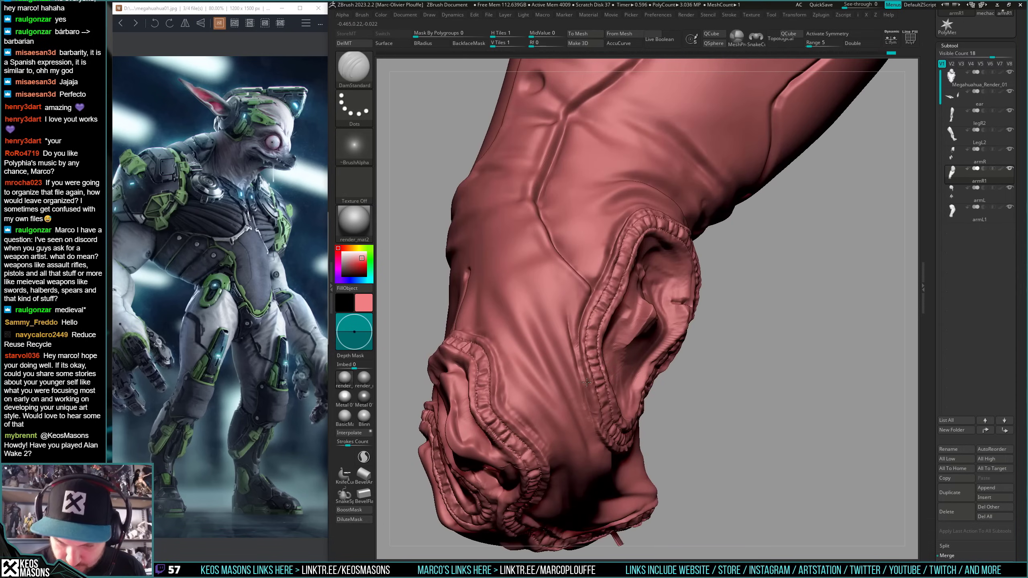
- Carve a crease in the cloth along the trim of the finger opening nearest the thumb
right_click_drag(598, 433, 522, 311)
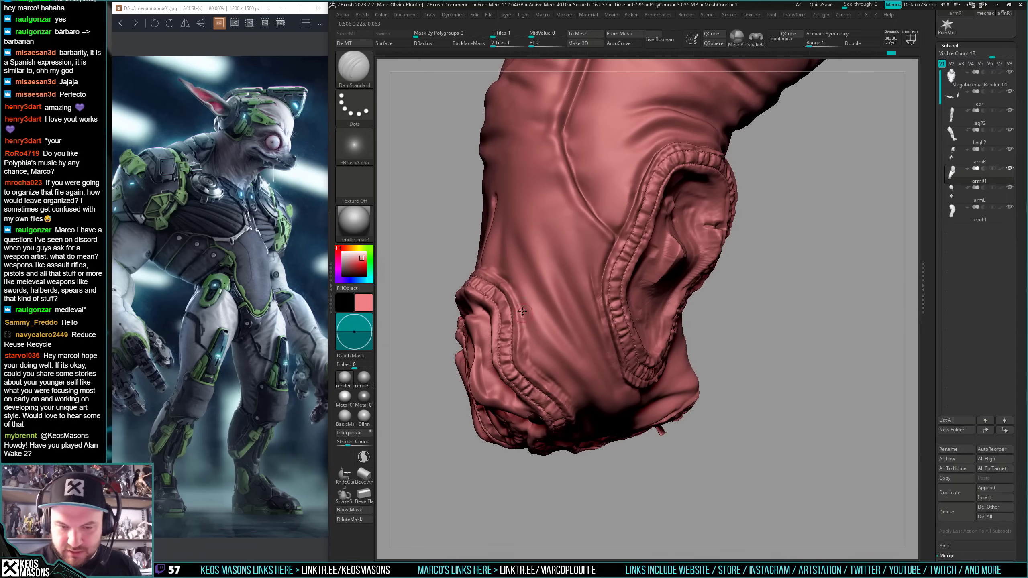
left_click_drag(521, 347, 522, 315)
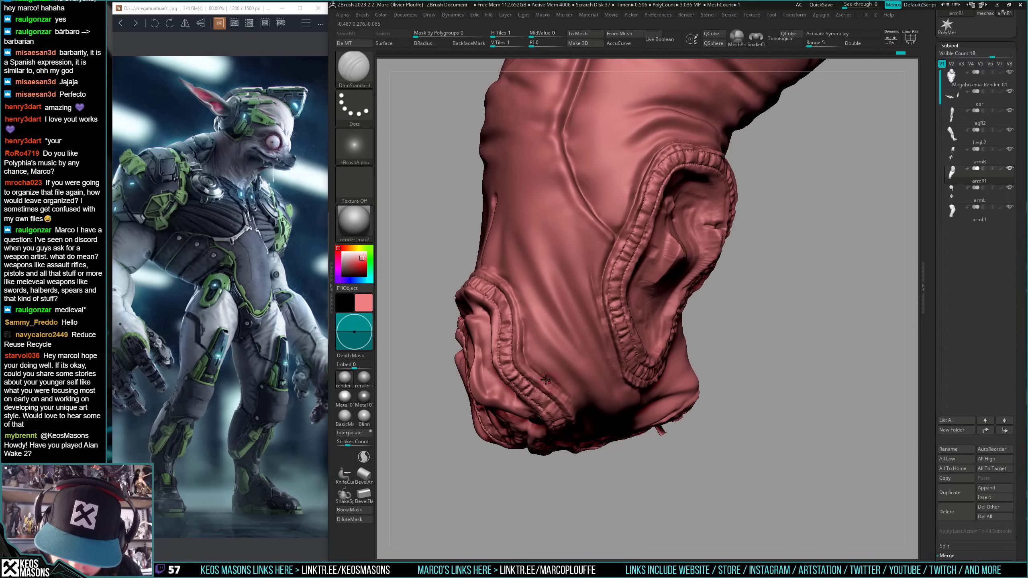
right_click_drag(550, 381, 542, 360)
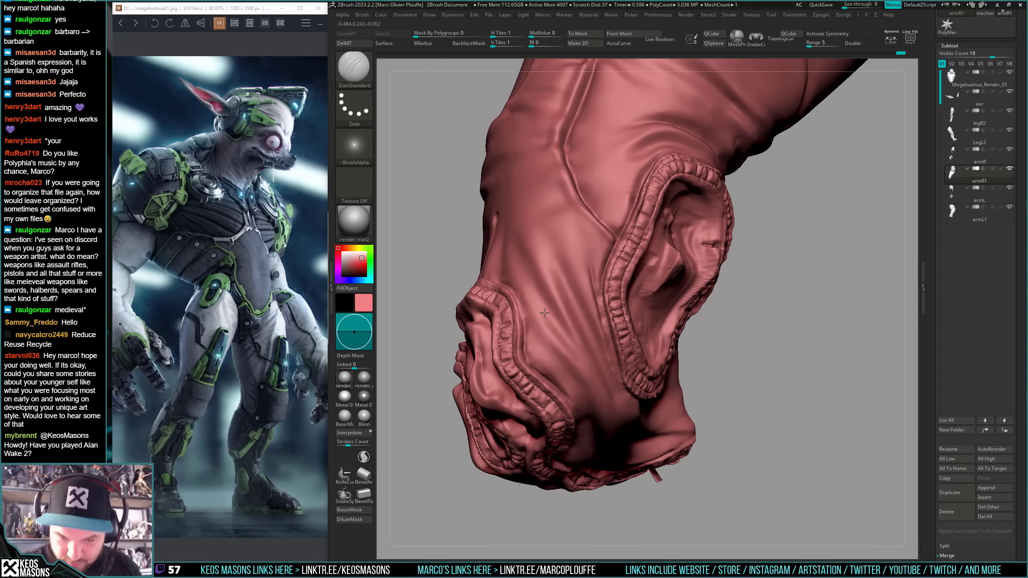
right_click_drag(535, 307, 597, 347)
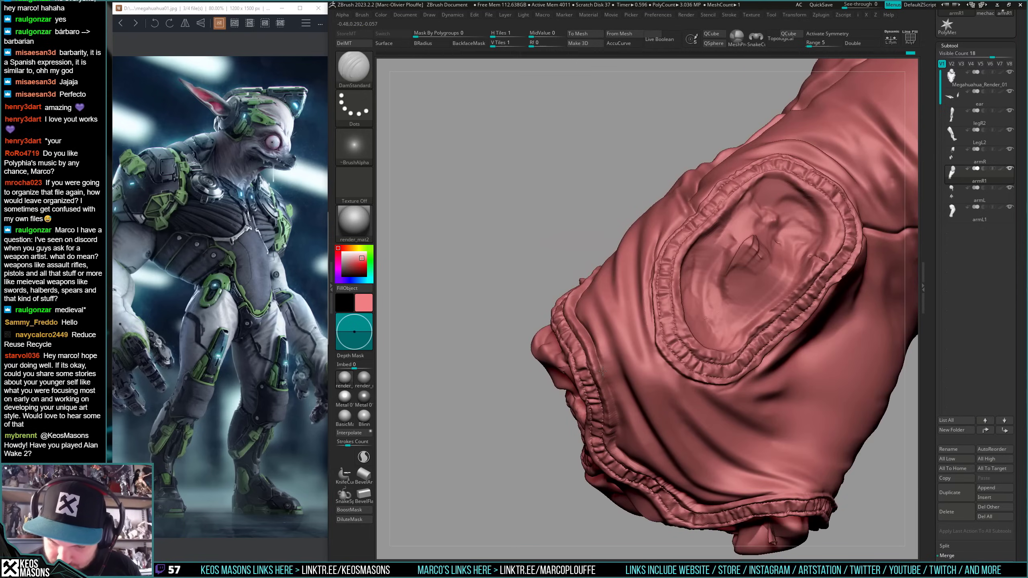
right_click_drag(617, 432, 551, 375)
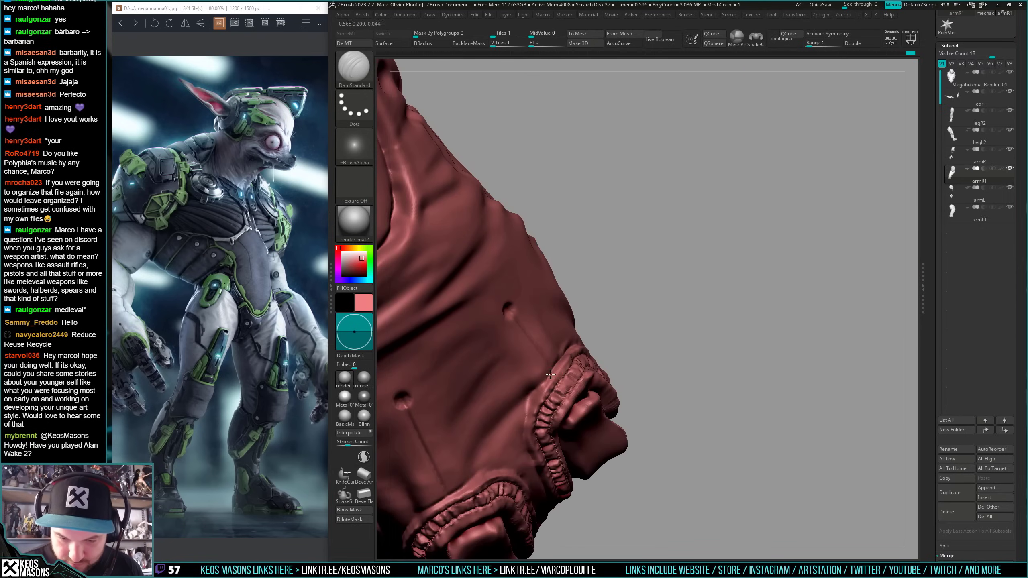
- Deepen the crease beside the outer finger opening's trim on the back of the glove
right_click_drag(529, 408, 669, 264)
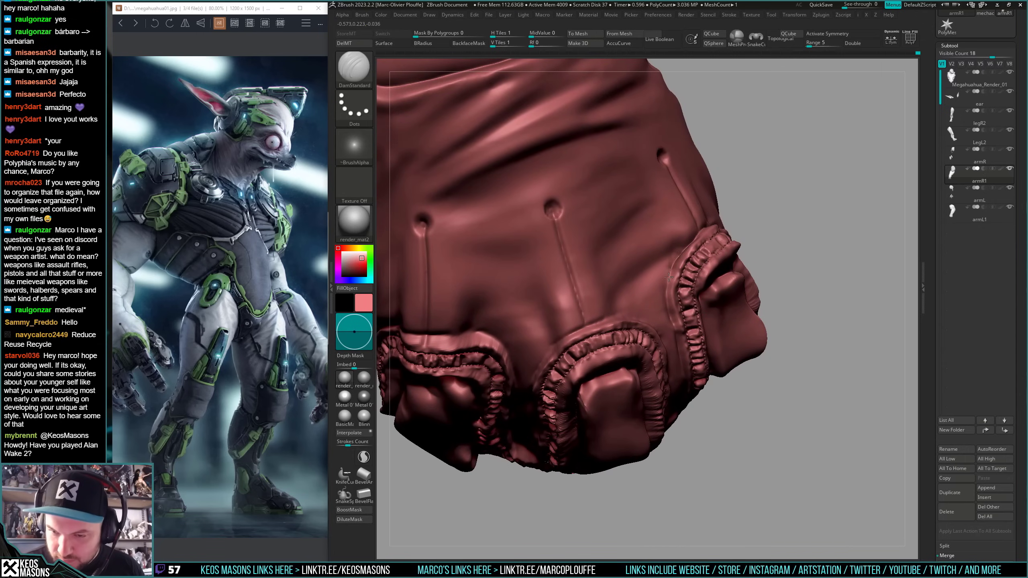
right_click_drag(667, 302, 660, 286)
left_click_drag(671, 289, 681, 275)
right_click_drag(669, 253, 676, 267)
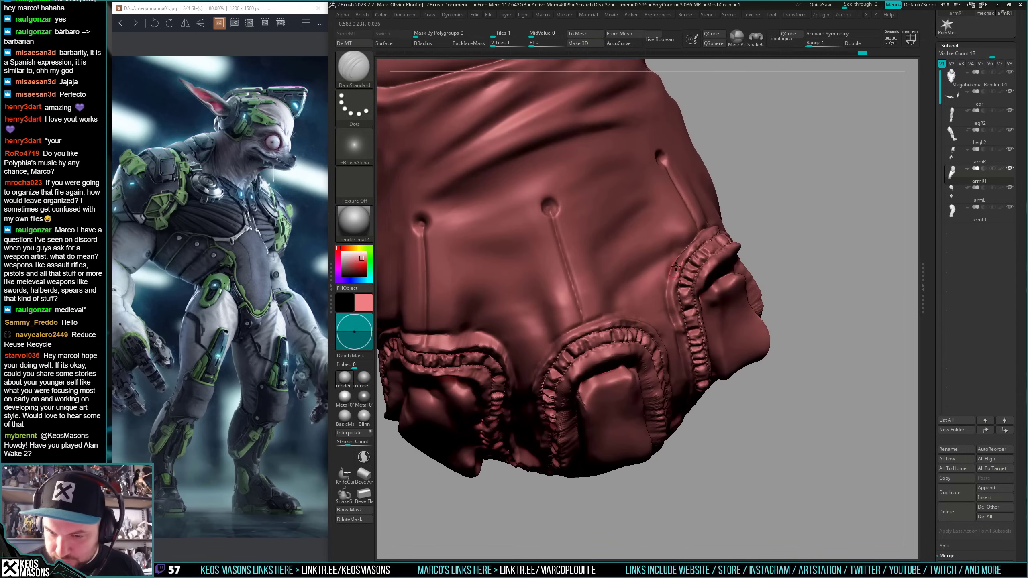
right_click_drag(673, 323, 700, 341)
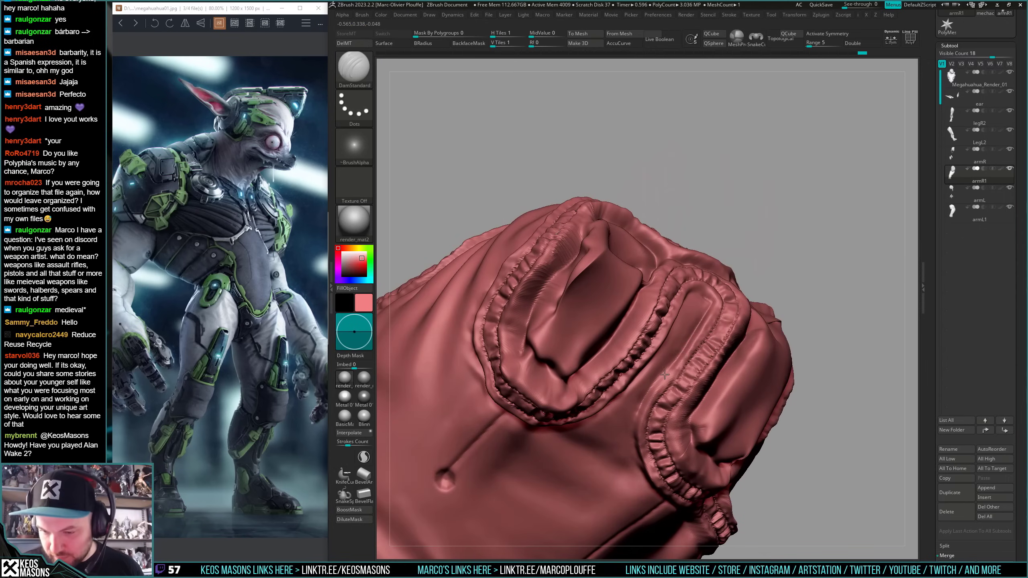
- Carve the crease down the cloth strip between the neighbouring finger openings, following their ruffled trim
right_click_drag(647, 401, 638, 417)
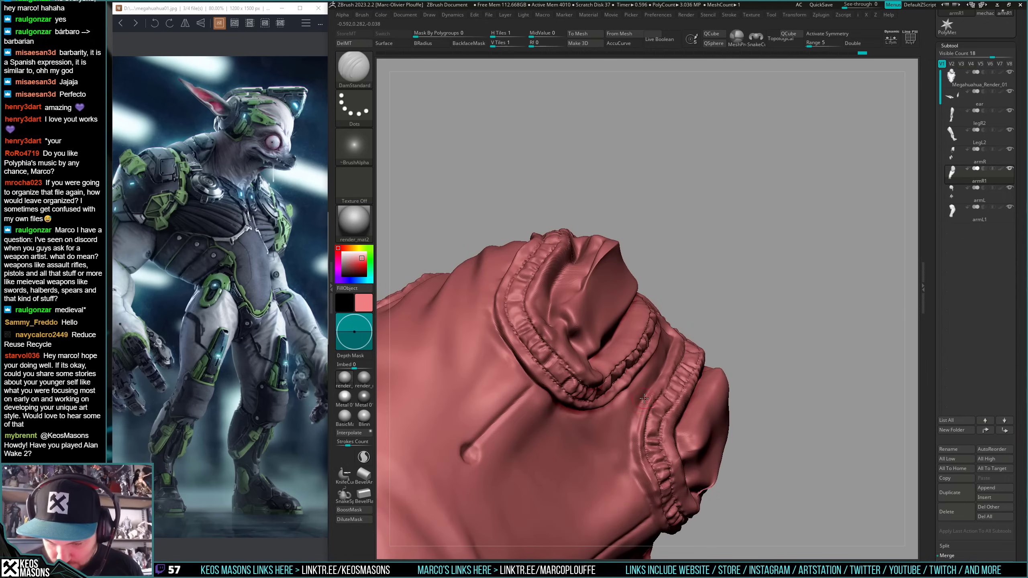
right_click_drag(651, 510, 611, 288)
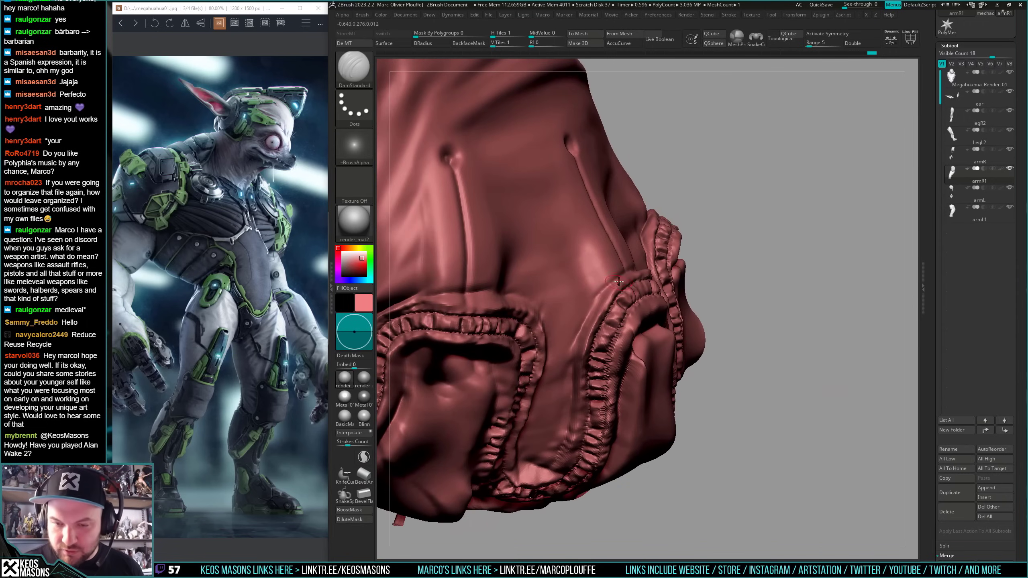
mouse_move(579, 328)
right_mouse_down()
mouse_move(621, 304)
mouse_move(619, 312)
right_mouse_up()
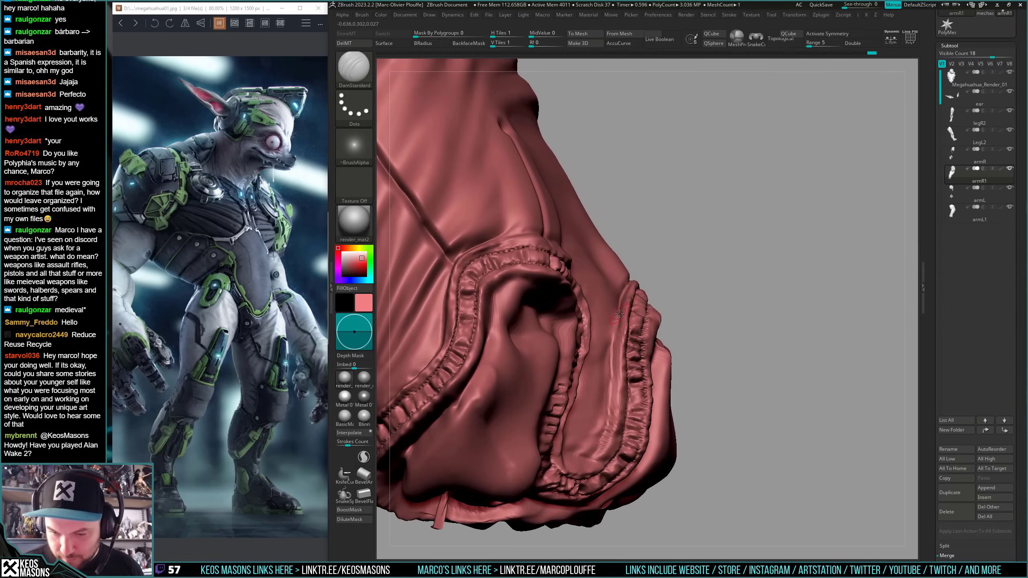
left_click_drag(613, 368, 593, 458)
mouse_move(631, 445)
right_mouse_down()
mouse_move(597, 447)
mouse_move(572, 405)
right_mouse_up()
right_click_drag(583, 365, 596, 325)
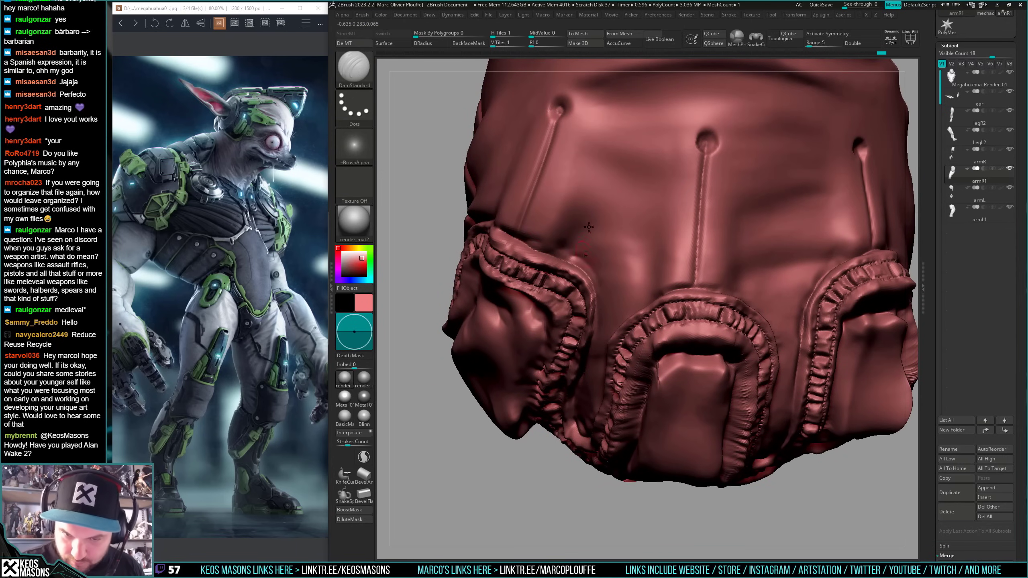
- Define the crease along the glove's palm-side trim below the seam junction, and bring back the whole character
right_click_drag(589, 227, 664, 281)
right_click_drag(624, 312, 617, 271)
right_click_drag(636, 342, 639, 339)
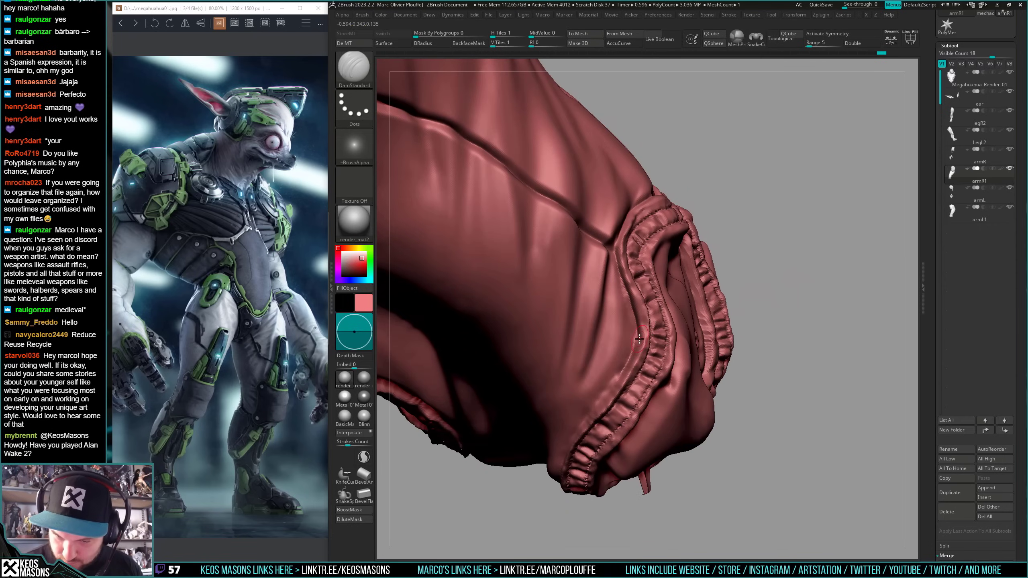
right_click_drag(590, 411, 652, 298)
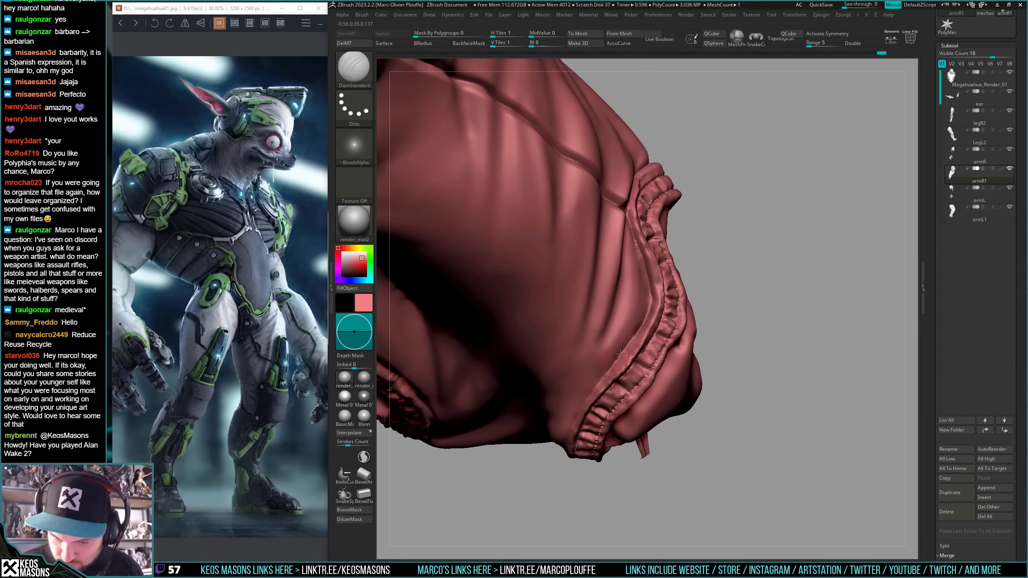
right_click_drag(577, 411, 597, 273)
key("shift+s")
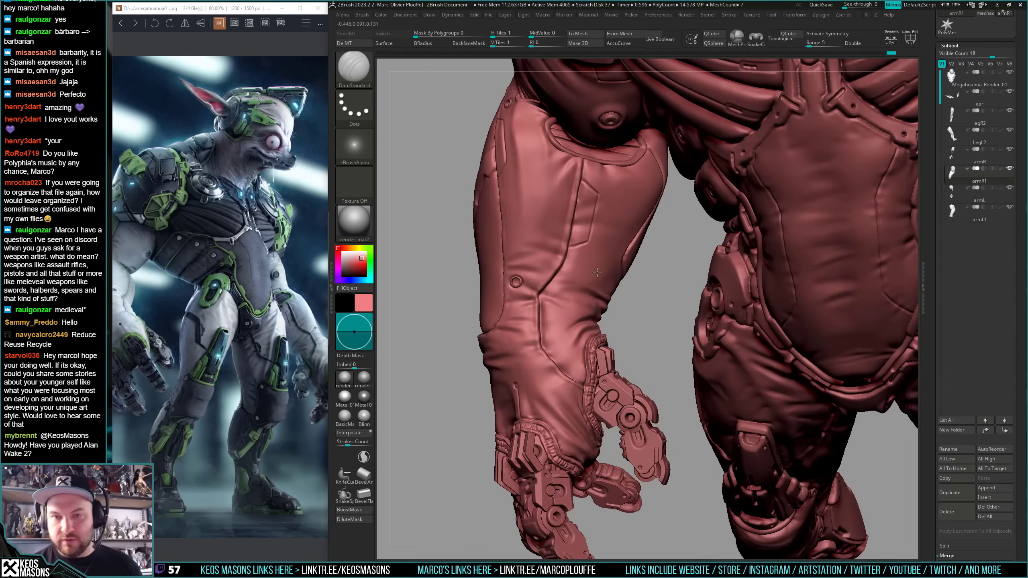
- Examine the right forearm and upper arm from several angles with the Move brush and armR1 active
right_click_drag(593, 161, 623, 300)
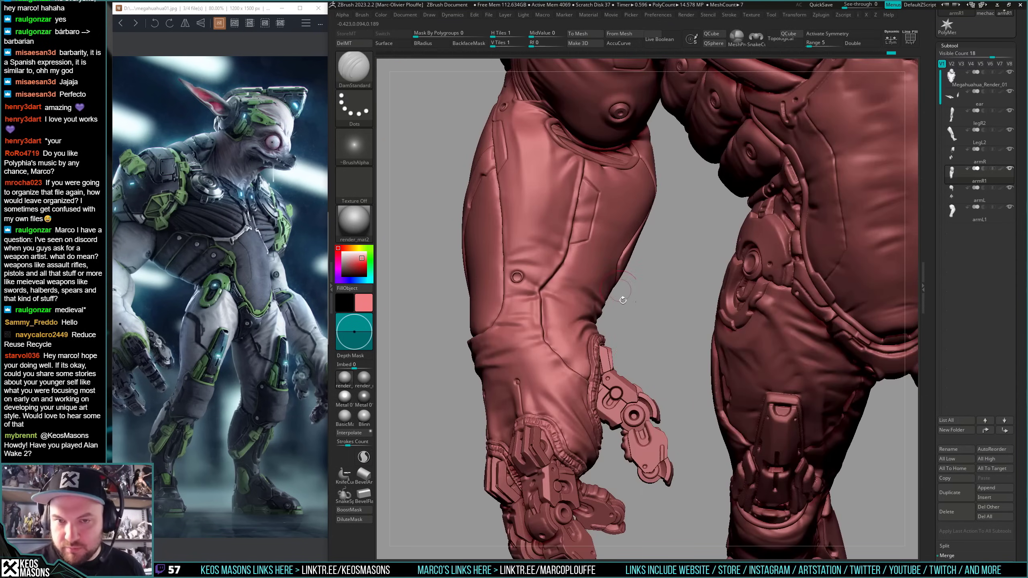
mouse_move(634, 336)
right_mouse_down()
mouse_move(805, 344)
mouse_move(603, 374)
mouse_move(567, 339)
right_mouse_up()
key("b")
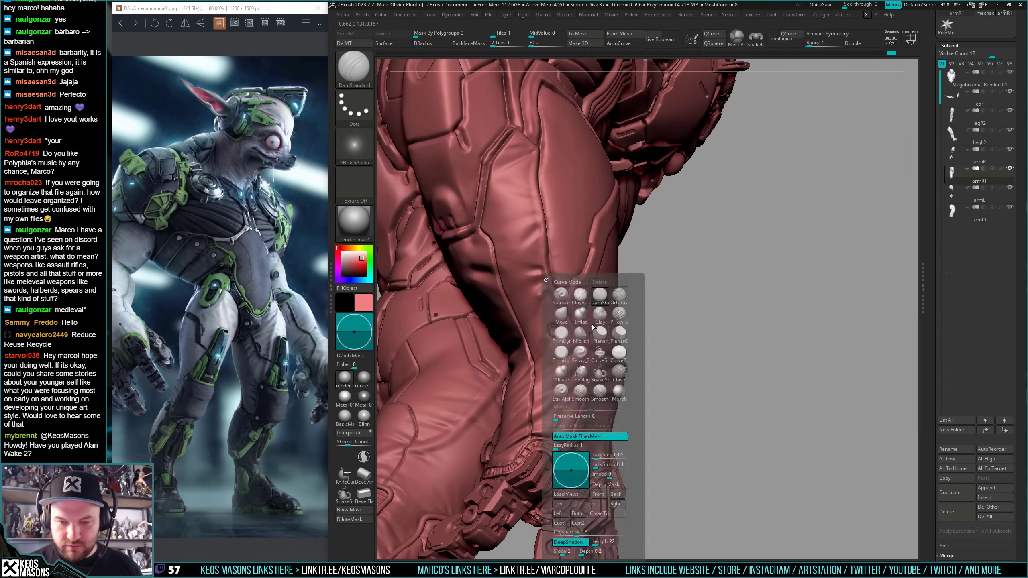
key("m")
key("v")
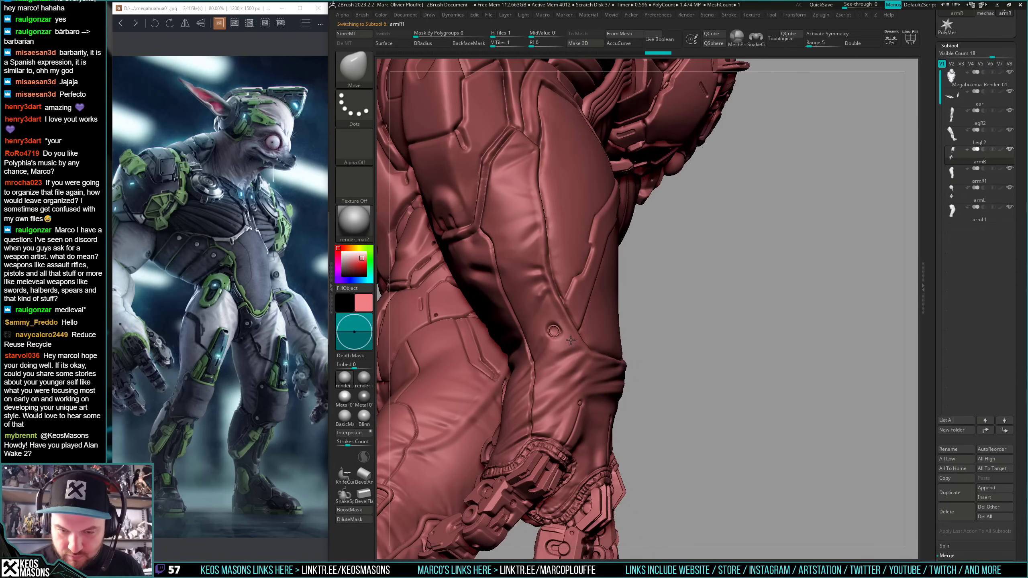
key("shift")
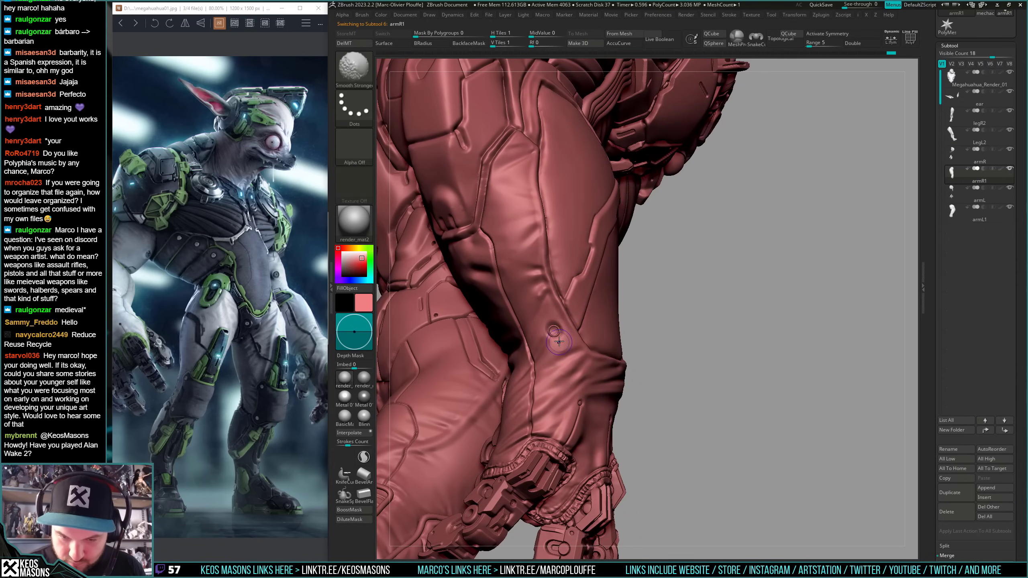
right_click_drag(559, 341, 623, 337)
mouse_move(558, 328)
right_mouse_down()
mouse_move(552, 413)
mouse_move(581, 433)
mouse_move(569, 447)
mouse_move(576, 417)
right_mouse_up()
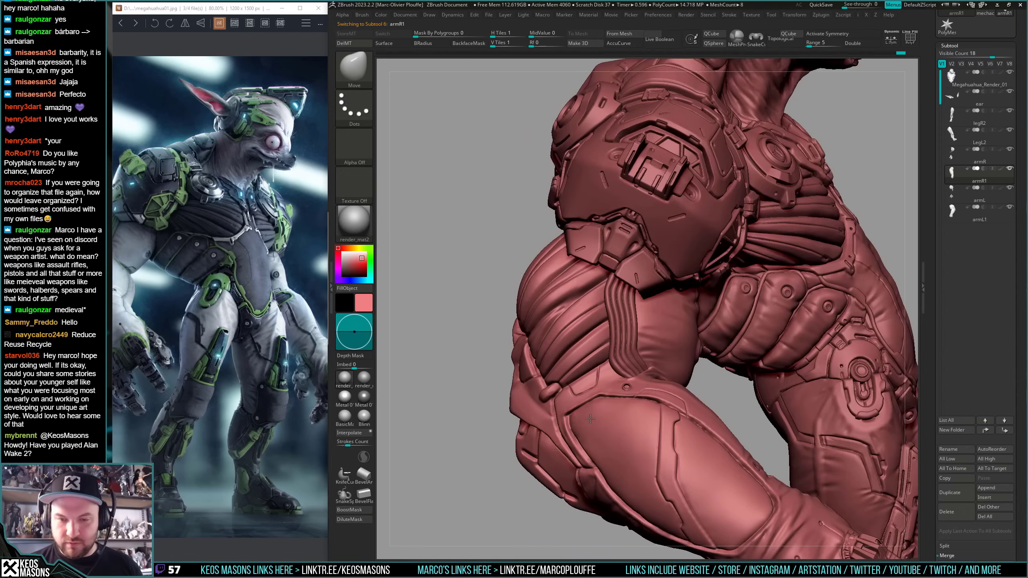
- Return to the DamStandard brush and refine the creases between the muscle strips on the side of the right upper arm
key("b")
mouse_move(585, 322)
right_mouse_down()
mouse_move(597, 323)
mouse_move(599, 344)
mouse_move(583, 330)
right_mouse_up()
left_click(616, 319)
key("space")
left_click_drag(583, 329, 576, 329)
right_click_drag(545, 340, 551, 357)
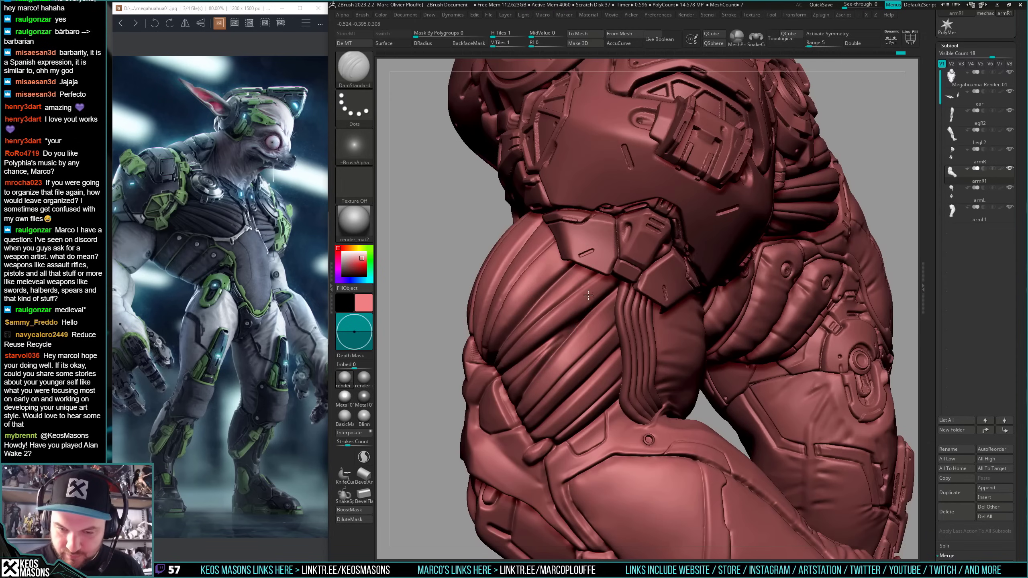
right_click_drag(588, 295, 570, 328)
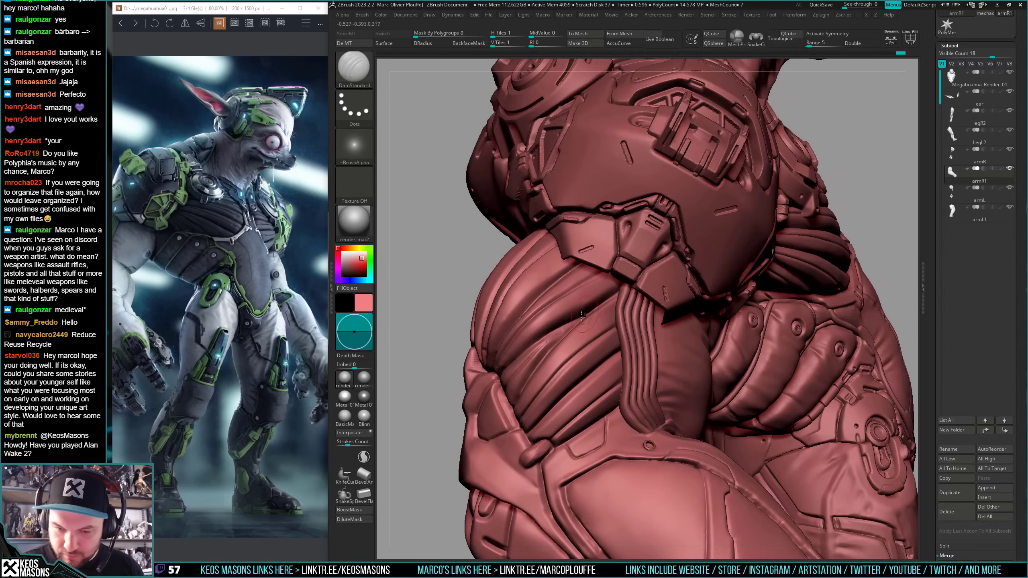
key("space")
right_click_drag(577, 333, 576, 326)
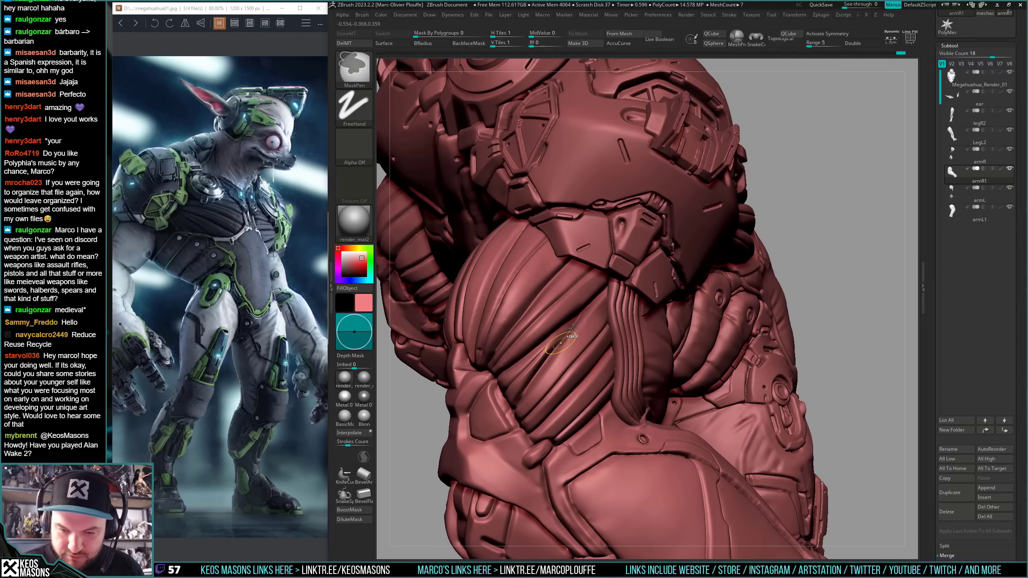
right_click_drag(521, 398, 558, 269)
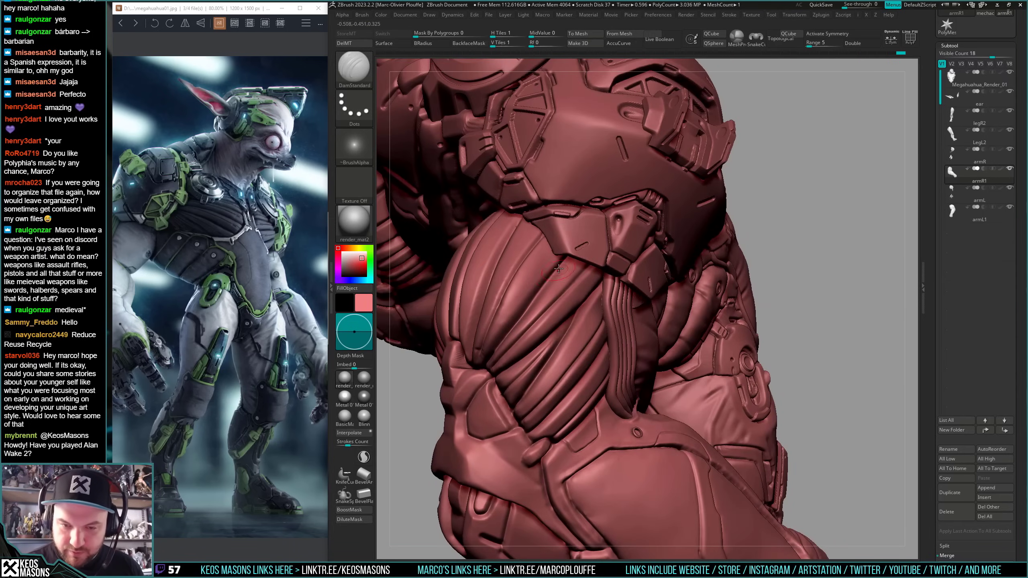
- Carve and smooth the long vertical groove between the muscle strips down the front of the right upper arm
right_click_drag(536, 338, 485, 233)
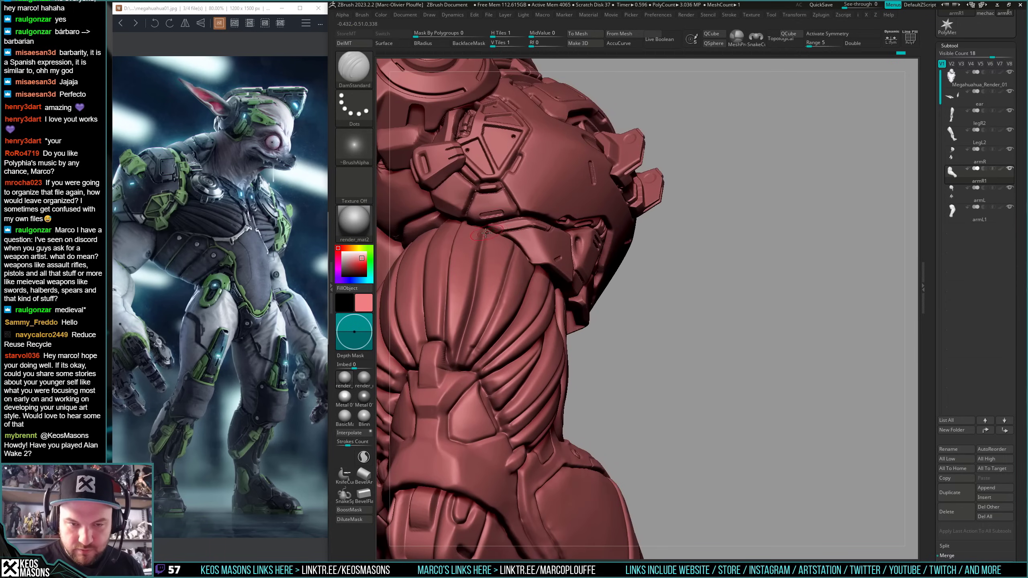
left_click_drag(456, 365, 456, 367)
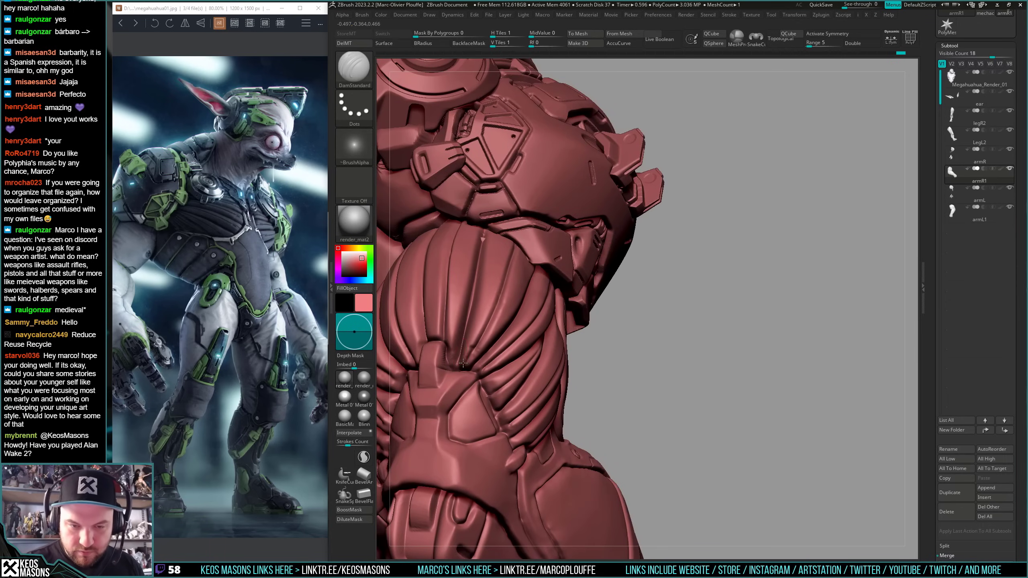
right_click_drag(461, 356, 482, 243)
left_click_drag(482, 232, 455, 364, "shift")
right_click_drag(461, 348, 478, 235)
left_click_drag(479, 217, 456, 361)
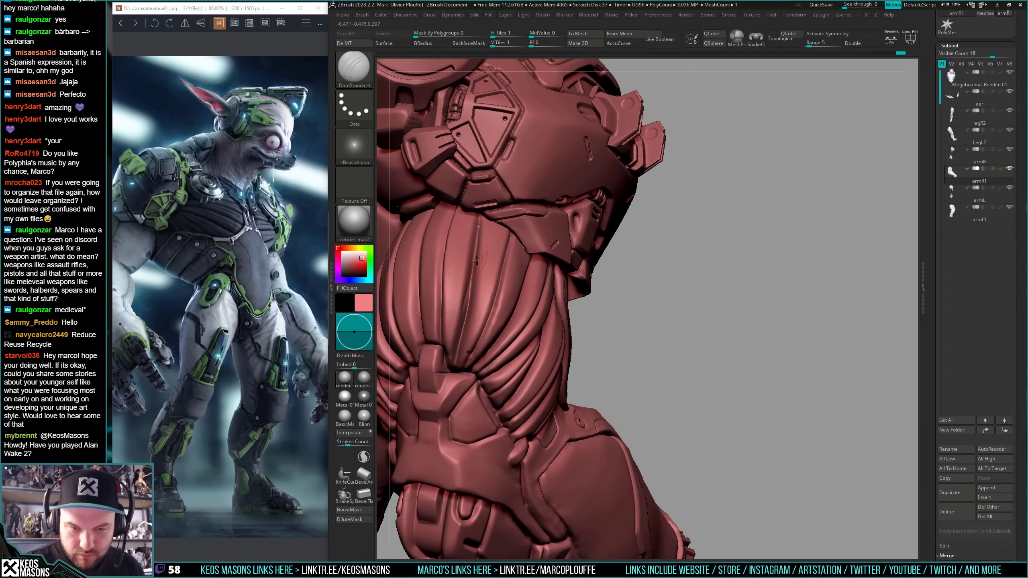
- Try to rework the upper end of the upper arm's vertical muscle groove with short strokes
left_click_drag(478, 222, 470, 293, "shift")
key("ctrl+z")
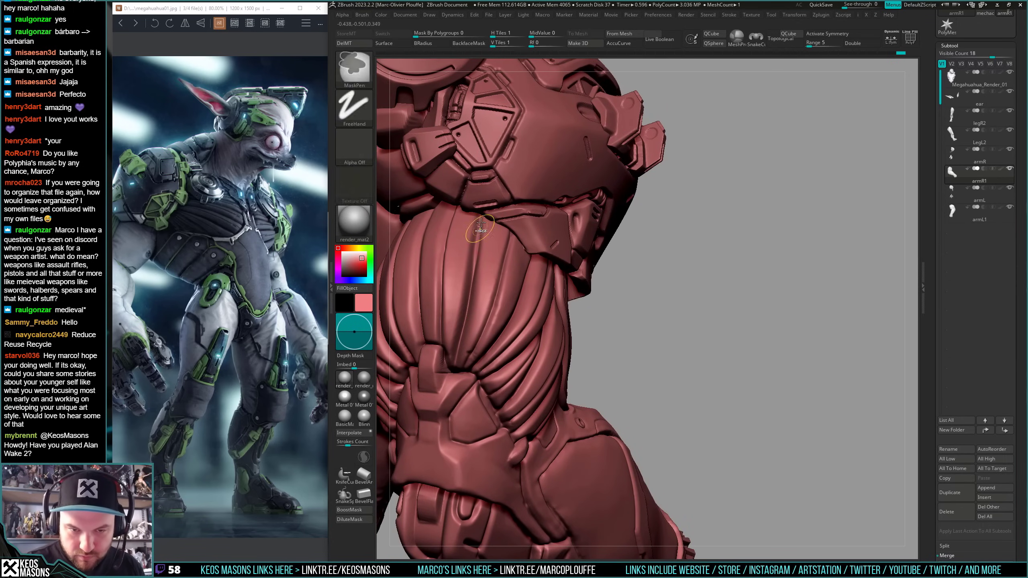
left_click_drag(479, 219, 469, 296)
mouse_move(480, 261)
right_mouse_down()
mouse_move(483, 222)
mouse_move(479, 234)
right_mouse_up()
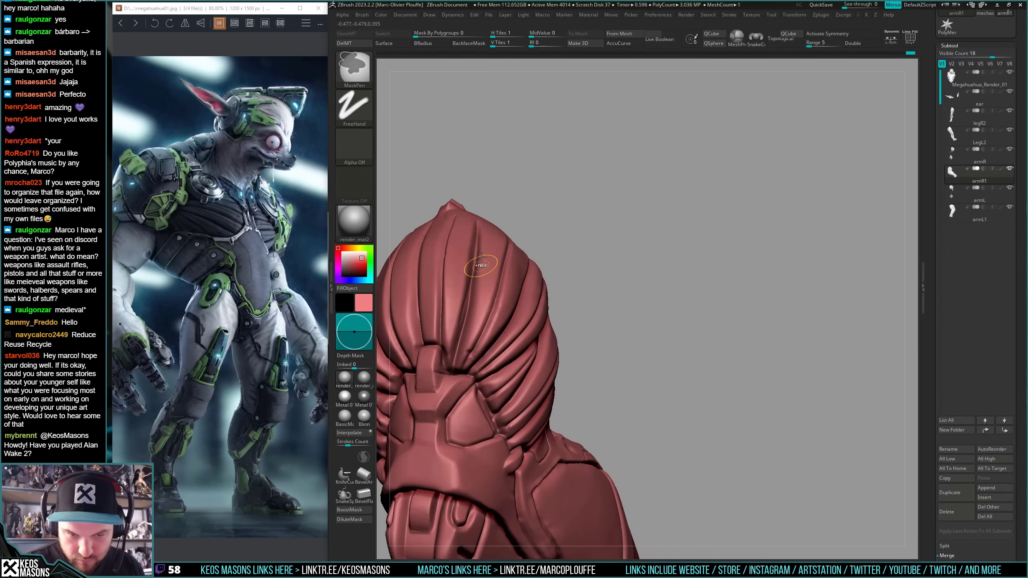
key("ctrl+z")
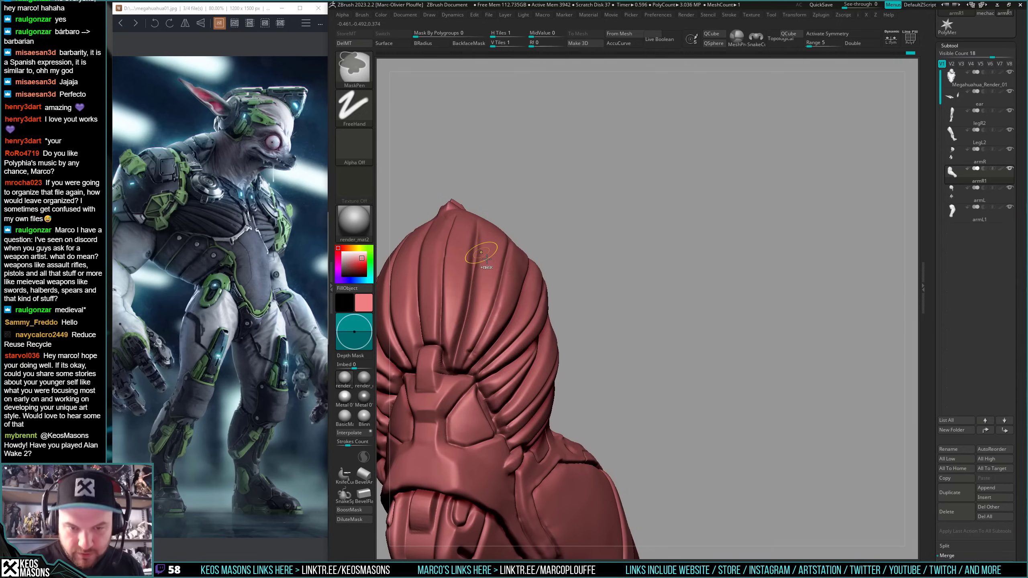
- Adjust the brush size, carve the isolated arm's vertical muscle groove again, and show the whole character
key("s")
left_click(472, 398)
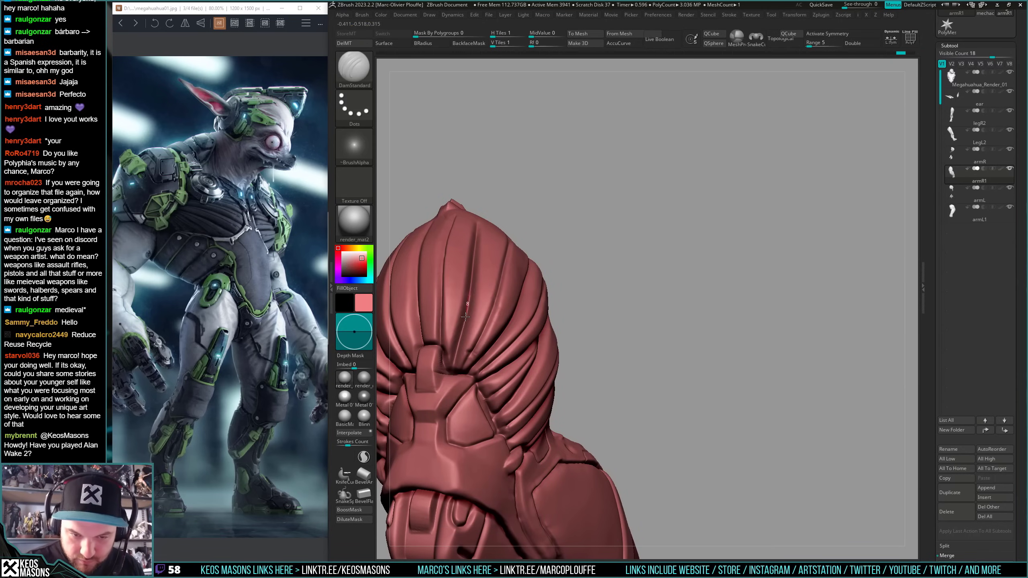
mouse_move(455, 372)
right_mouse_down()
mouse_move(553, 342)
mouse_move(576, 351)
right_mouse_up()
key("s")
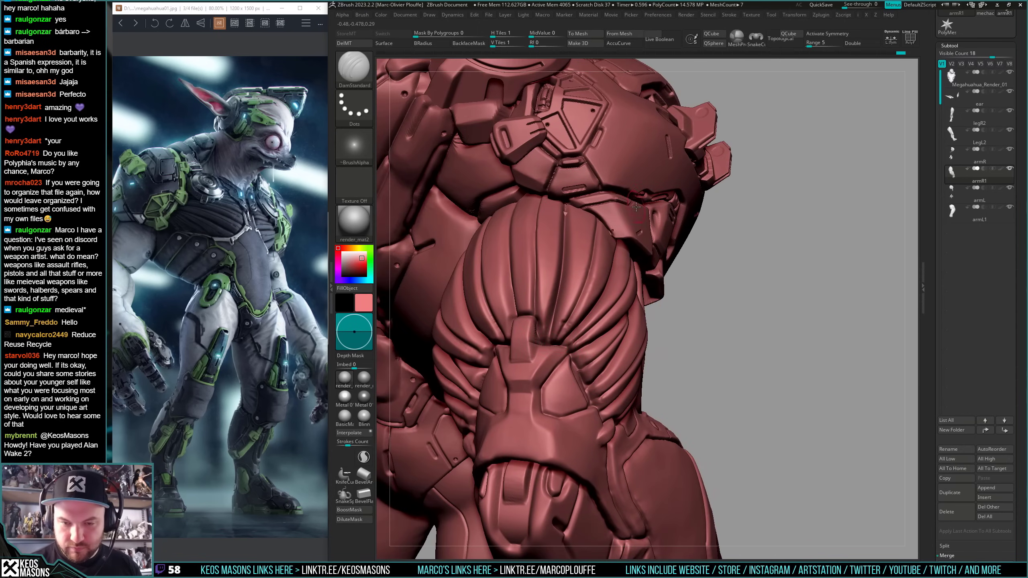
- Refine the vertical creases between the muscle strips on the front of the right upper arm, isolating the armR1 subtool
left_click_drag(551, 316, 555, 309)
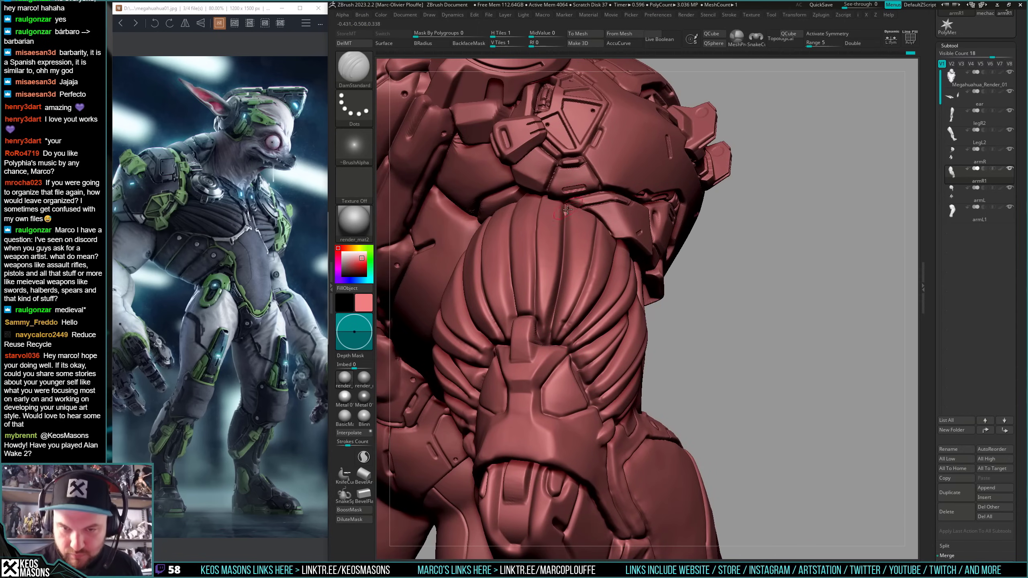
right_click_drag(566, 213, 606, 244)
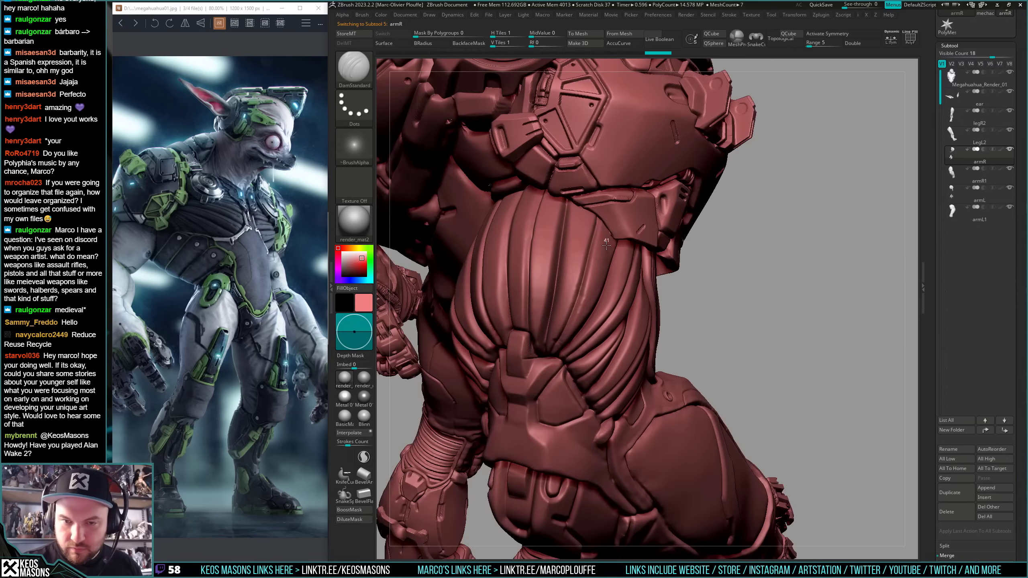
right_click_drag(620, 334, 567, 215)
left_click(592, 277, "alt")
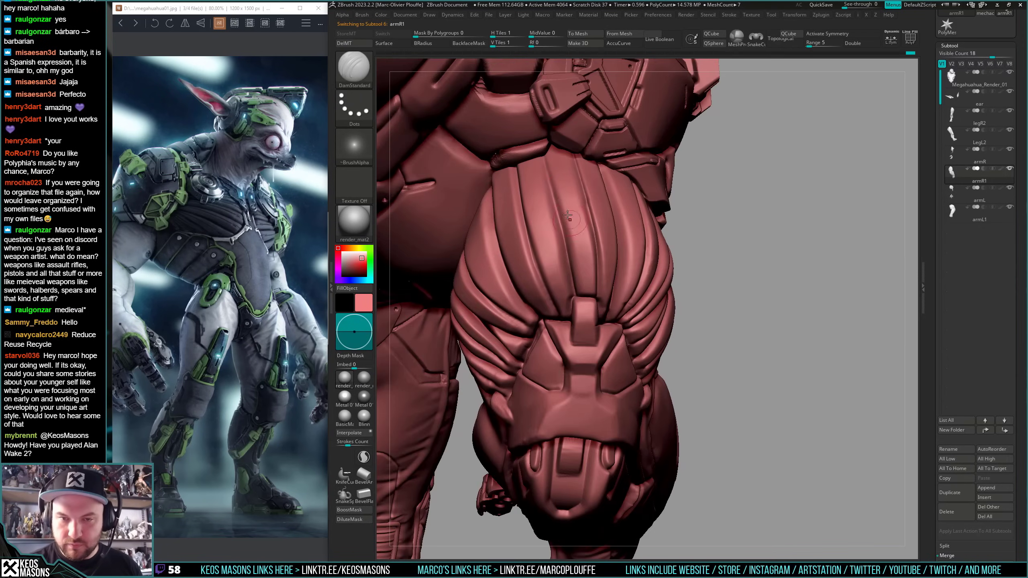
right_click_drag(545, 161, 542, 148)
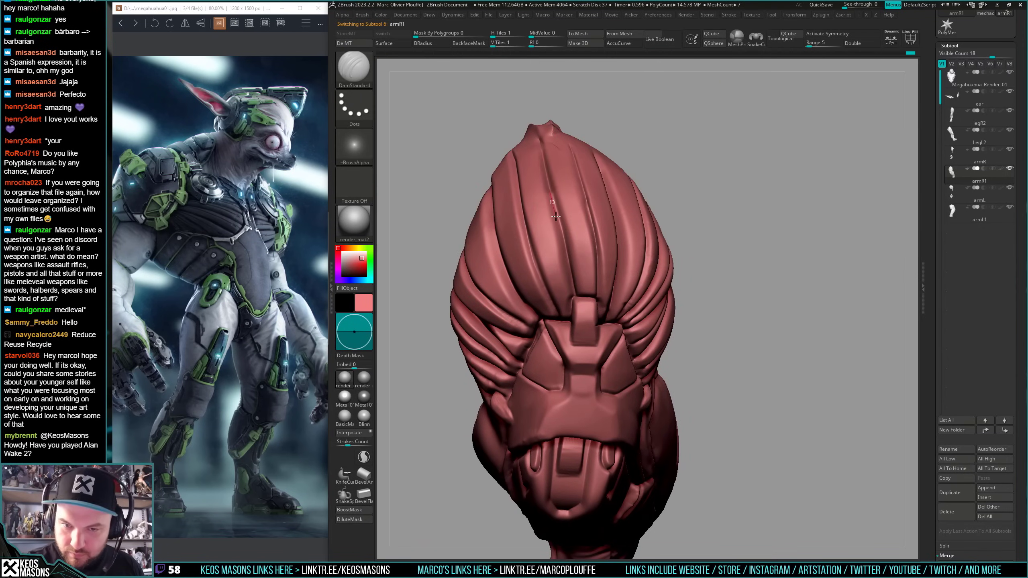
left_click_drag(556, 216, 567, 261)
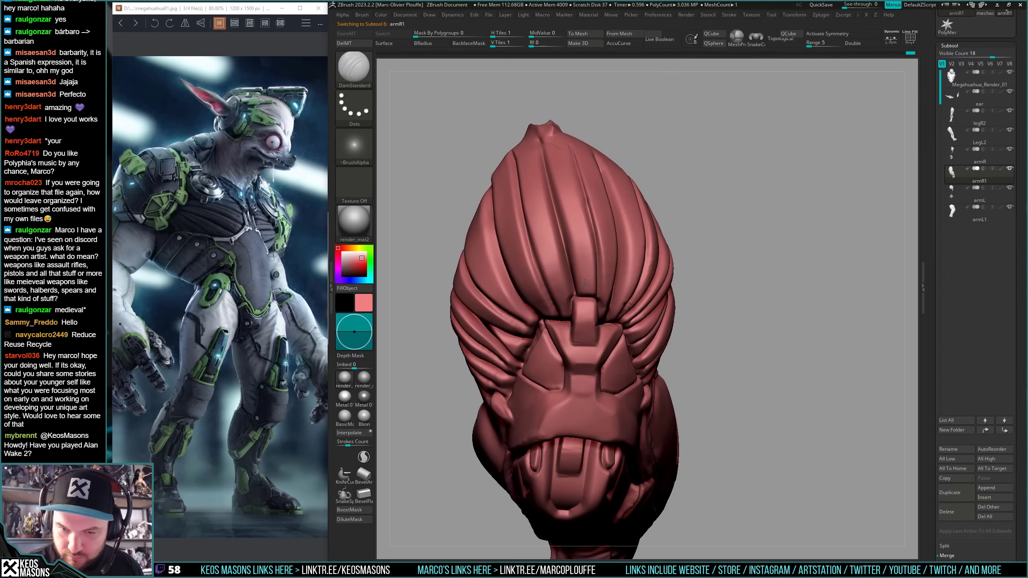
- Examine the right arm's muscle strips, elbow plate and inner elbow from several sides, in isolation and on the whole character
right_click_drag(585, 284, 607, 275)
right_click_drag(520, 231, 534, 245)
right_click_drag(458, 197, 455, 196)
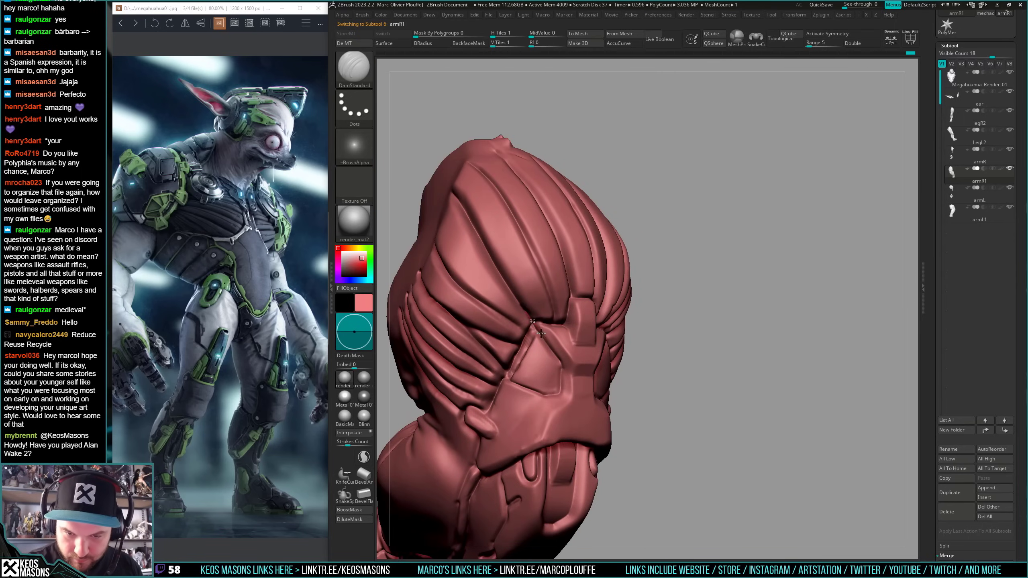
right_click_drag(541, 333, 427, 247)
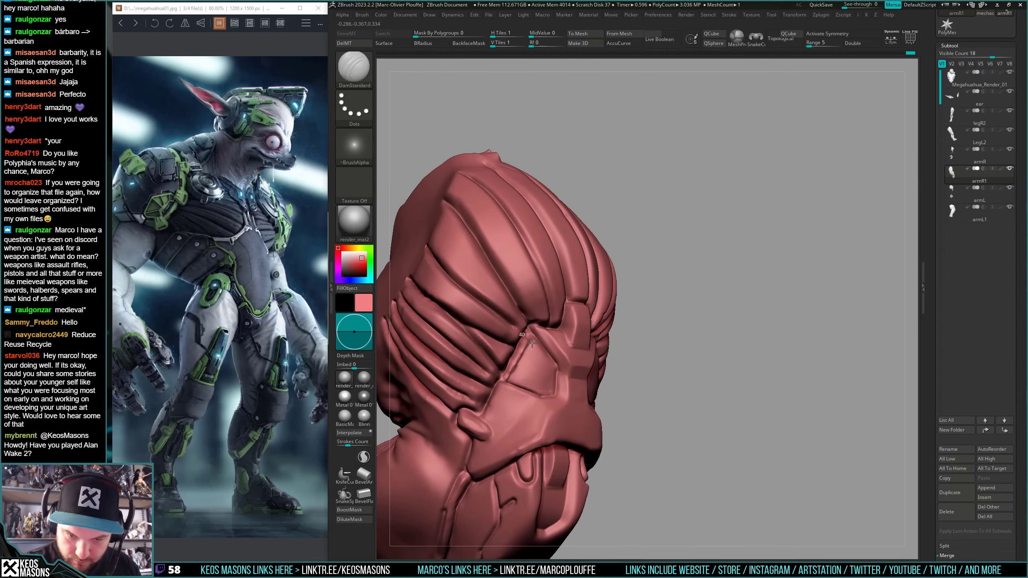
right_click_drag(538, 347, 573, 383)
mouse_move(578, 381)
right_mouse_down()
mouse_move(700, 370)
mouse_move(689, 402)
mouse_move(607, 387)
mouse_move(684, 413)
mouse_move(672, 384)
mouse_move(628, 375)
mouse_move(614, 323)
mouse_move(616, 352)
mouse_move(561, 308)
mouse_move(583, 309)
mouse_move(590, 341)
mouse_move(551, 262)
right_mouse_up()
left_click(590, 318)
right_click(561, 298)
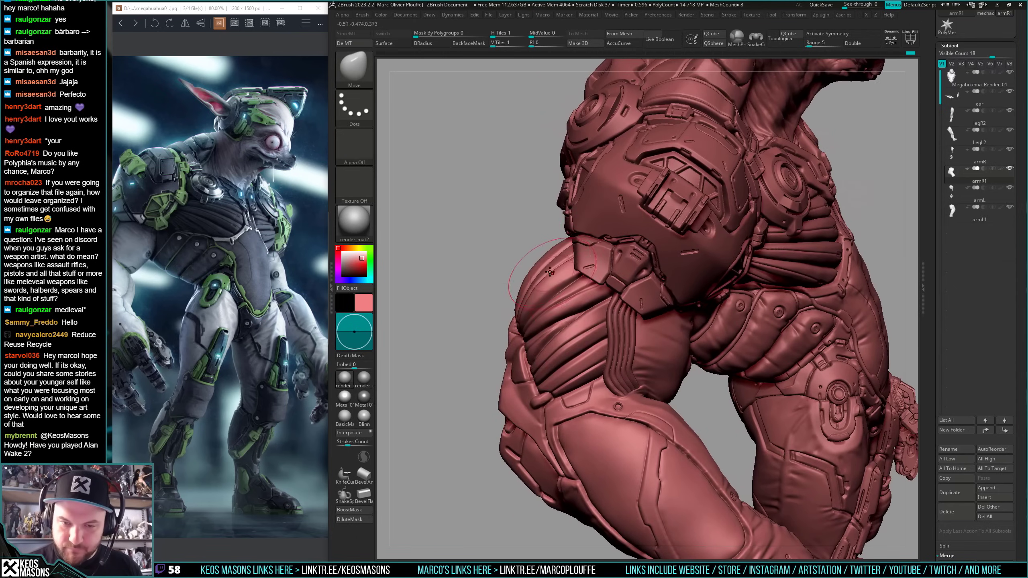
right_click_drag(779, 404, 621, 400, "ctrl")
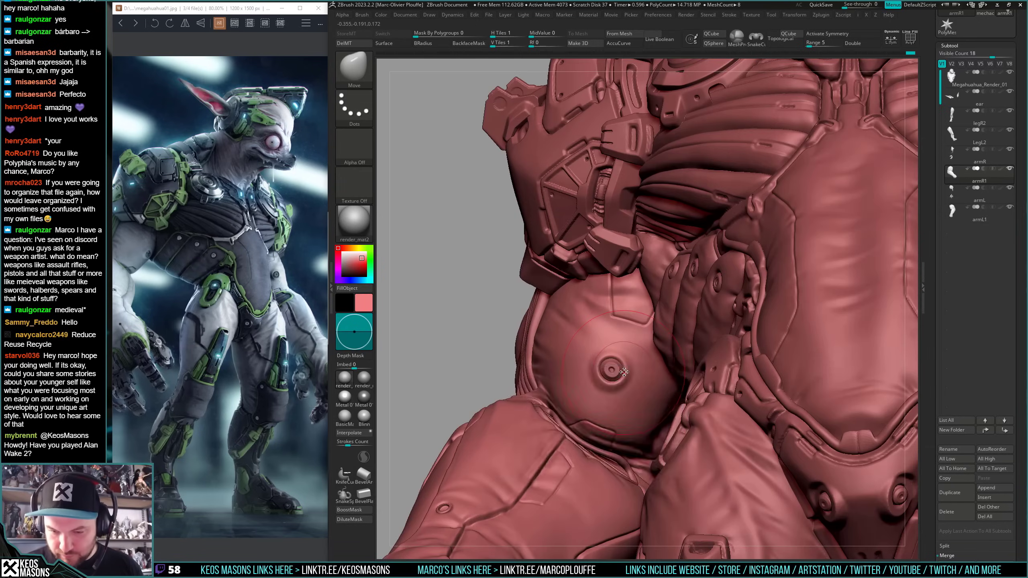
- Fill the right arm subtool armR1 with white at Rgb Intensity 100, and restore the light red active colour
key("space")
key("space")
left_click(625, 348, "alt")
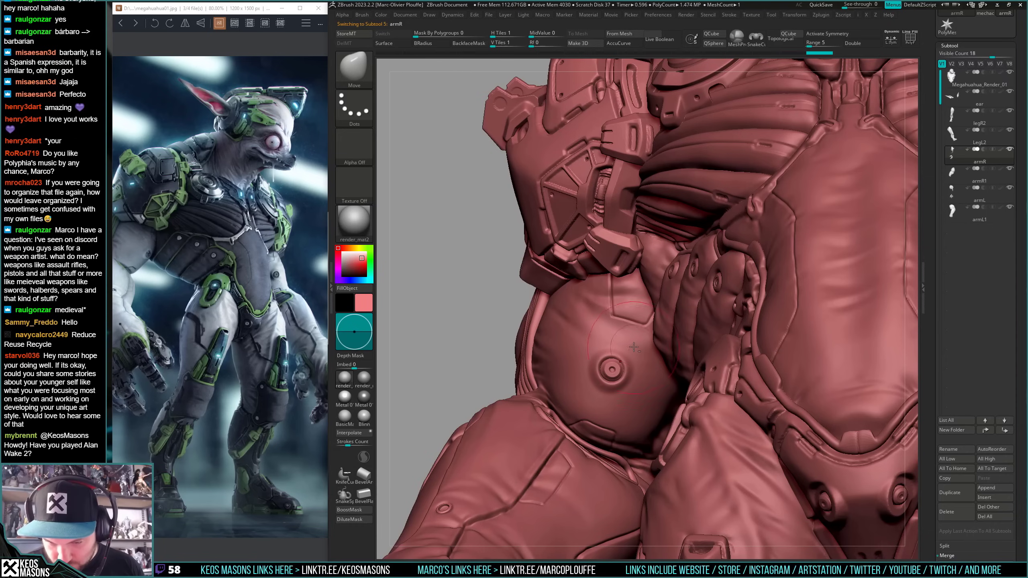
left_click(629, 344, "alt")
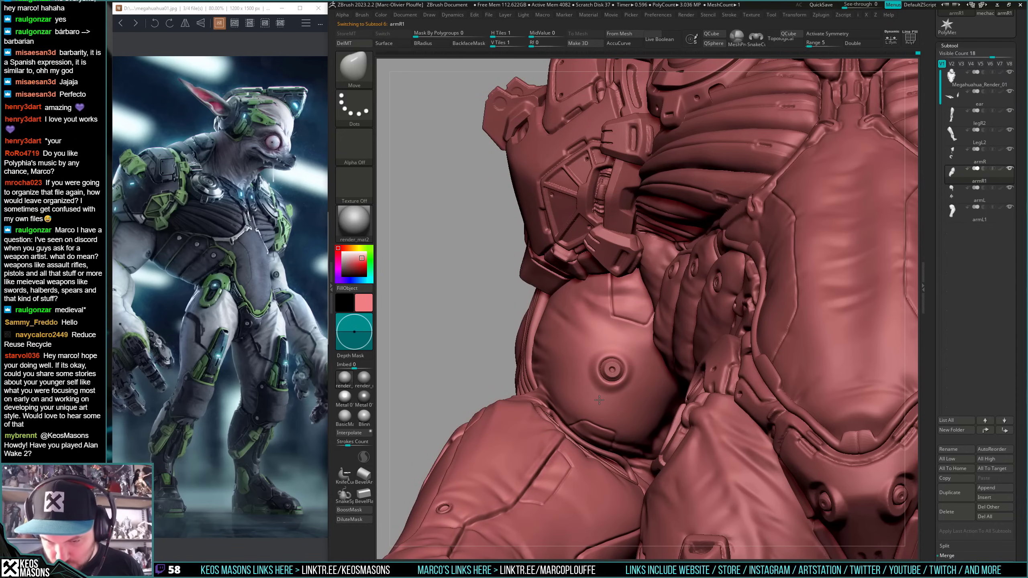
mouse_move(599, 400)
right_mouse_down()
mouse_move(635, 405)
mouse_move(652, 421)
mouse_move(623, 385)
mouse_move(606, 436)
mouse_move(611, 393)
mouse_move(651, 397)
mouse_move(663, 421)
mouse_move(695, 359)
mouse_move(659, 427)
mouse_move(635, 361)
mouse_move(650, 387)
mouse_move(615, 404)
mouse_move(635, 424)
mouse_move(624, 386)
right_mouse_up()
key("shift+c")
key("space")
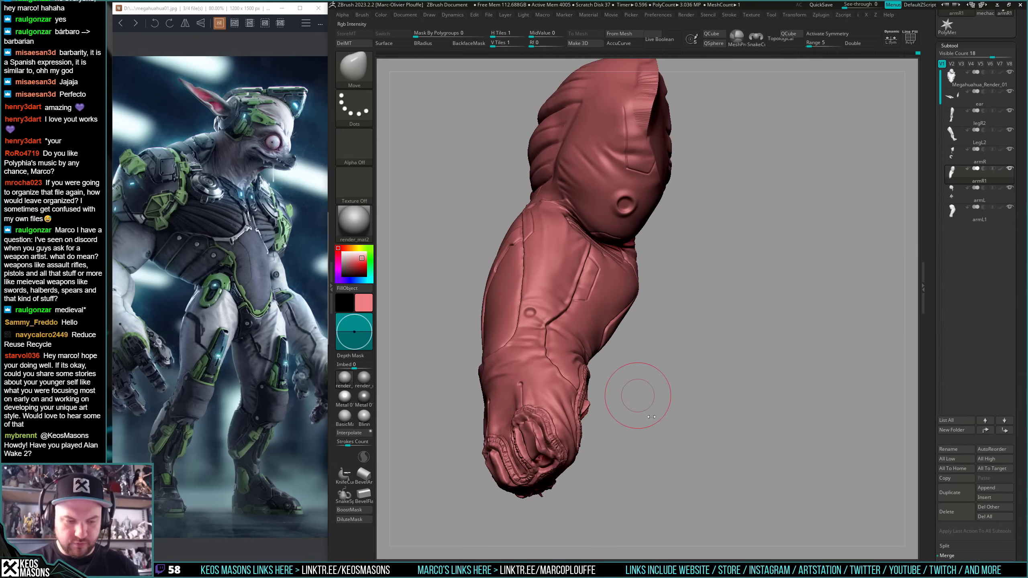
left_click(651, 397)
key("space")
left_click(552, 407)
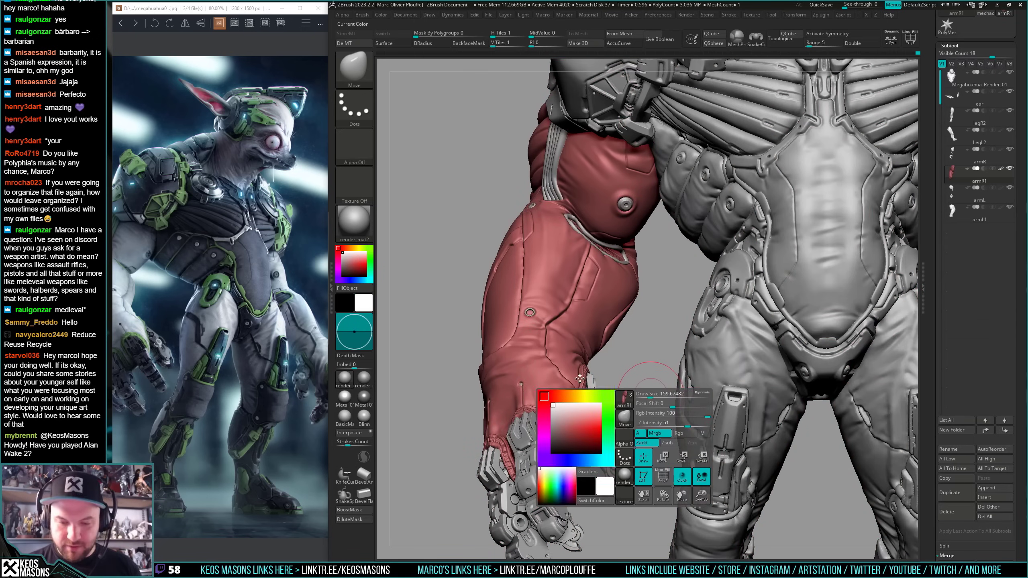
key("ctrl+f")
key("space")
left_click(566, 392)
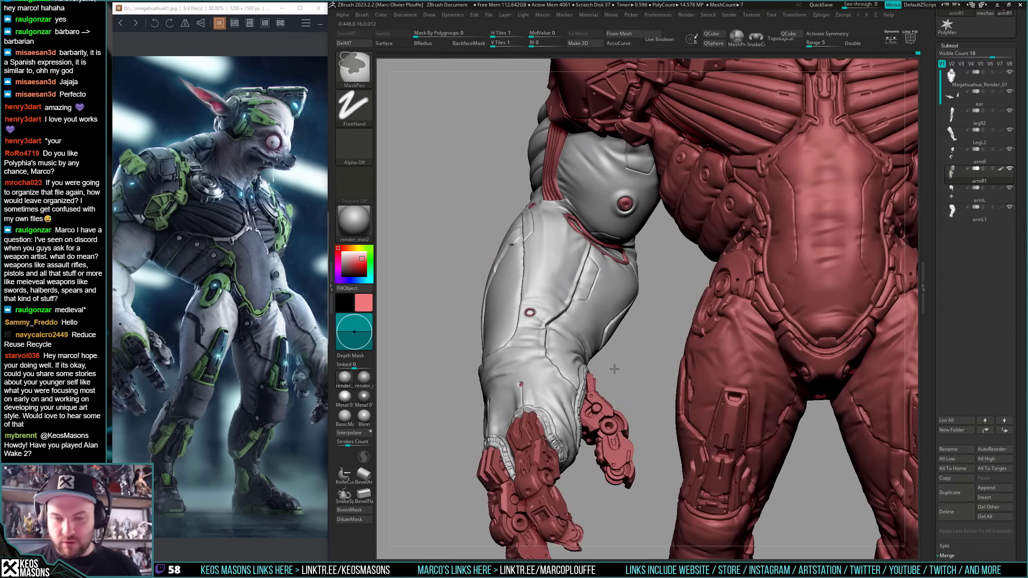
- Make the right arm's armor subtool armR active, inspect its parts in isolation, and show the whole character again
mouse_move(615, 368)
right_mouse_down("ctrl")
mouse_move(614, 421)
mouse_move(620, 382)
right_mouse_up("ctrl")
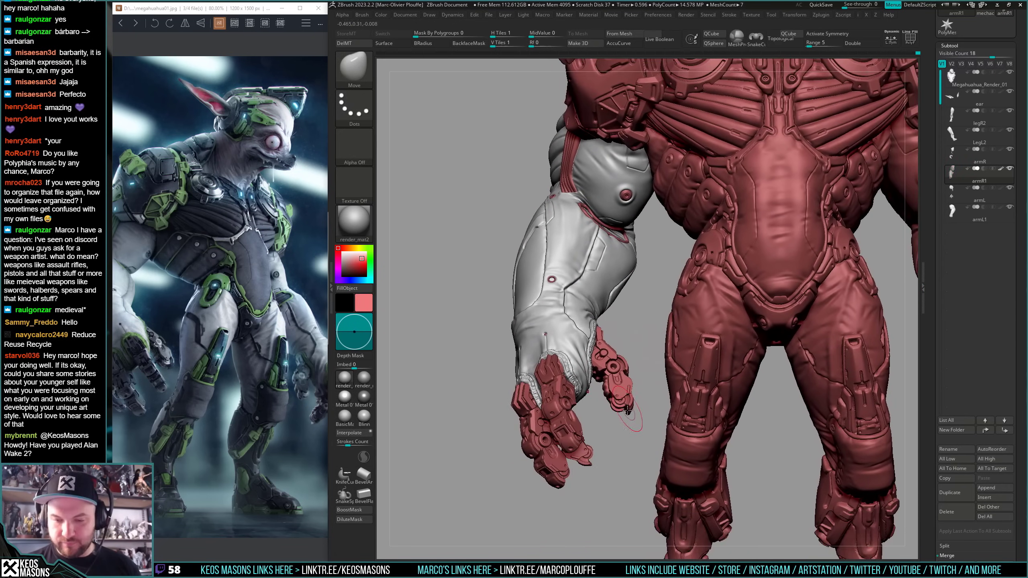
left_click(626, 394, "alt")
key("alt+s")
right_click_drag(622, 321, 616, 435, "alt")
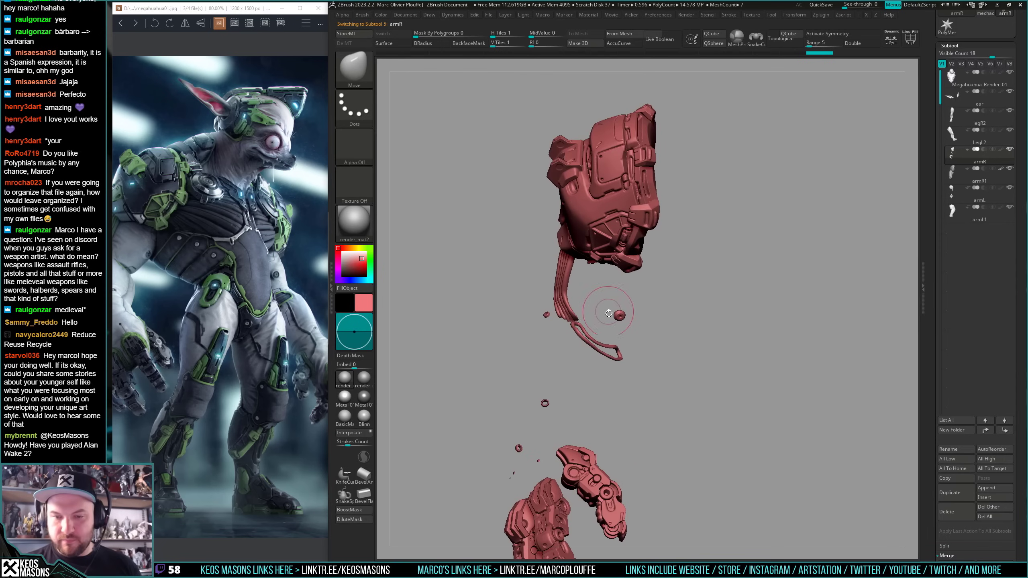
right_click_drag(615, 303, 607, 344)
key("alt+s")
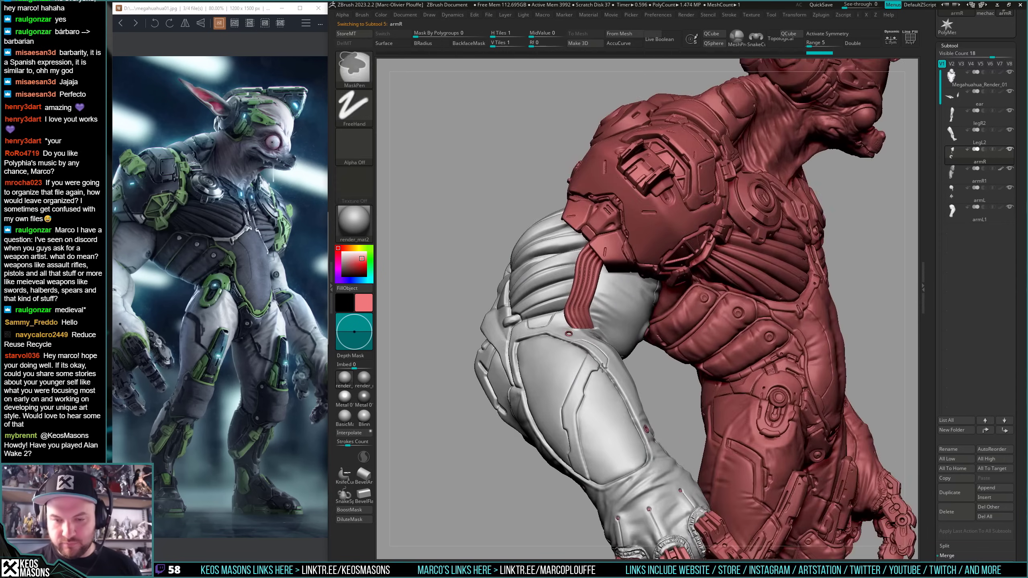
- Isolate the armR subtool and mask everything except the ribbed strip hanging below the shoulder armor
mouse_move(595, 389)
right_mouse_down("ctrl")
mouse_move(587, 312)
mouse_move(607, 336)
mouse_move(606, 369)
mouse_move(611, 338)
mouse_move(636, 351)
mouse_move(634, 367)
right_mouse_up("ctrl")
key("space")
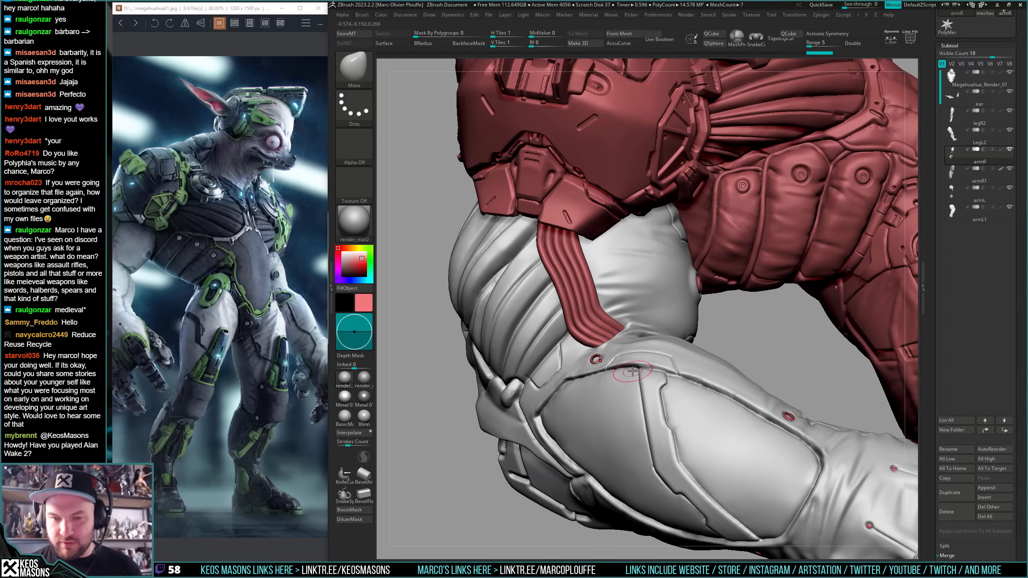
key("alt+s")
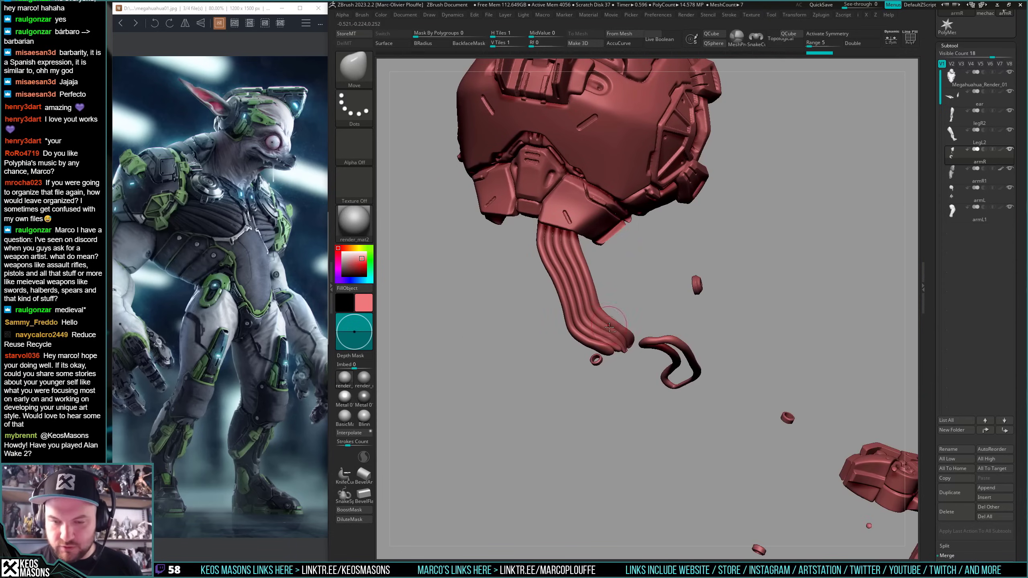
key("w")
left_click(600, 313, "ctrl")
key("q")
key("b")
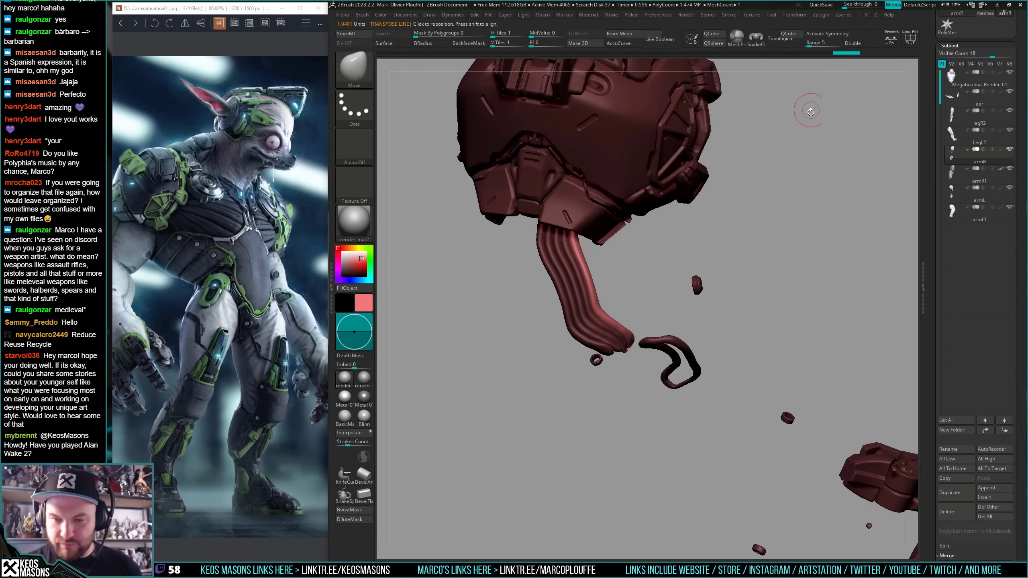
- Try to shift the ribbed strip using an enlarged Move brush with backface masking, and undo the stroke
key("space")
left_click(611, 278)
mouse_move(611, 279)
left_mouse_down()
mouse_move(633, 279)
mouse_move(599, 281)
mouse_move(597, 267)
left_mouse_up()
key("ctrl+z")
key("space")
left_click(612, 299)
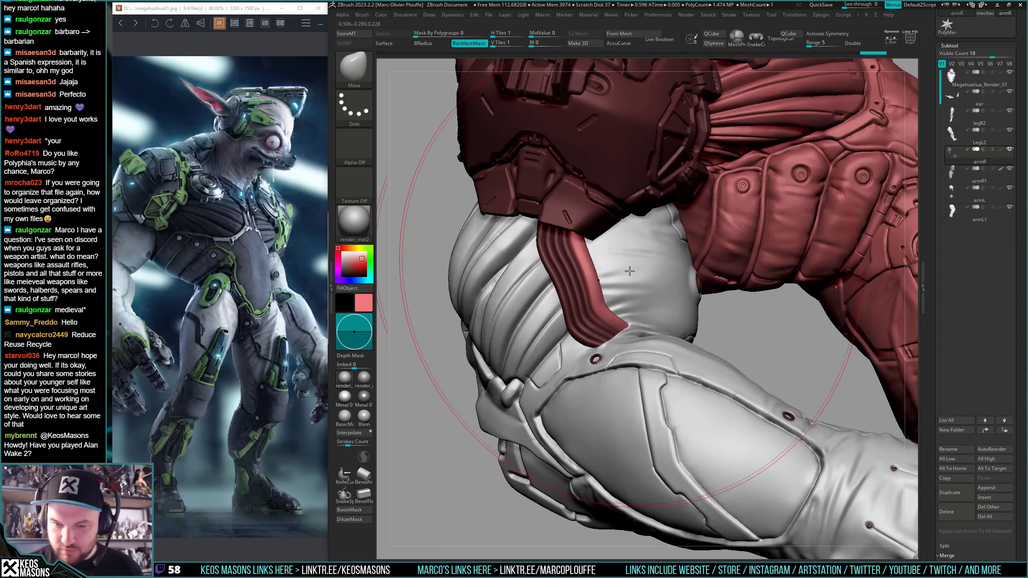
- Reduce the Move brush's draw size and clear the mask from the armR subtool
mouse_move(615, 299)
right_mouse_down()
mouse_move(628, 304)
mouse_move(623, 297)
right_mouse_up()
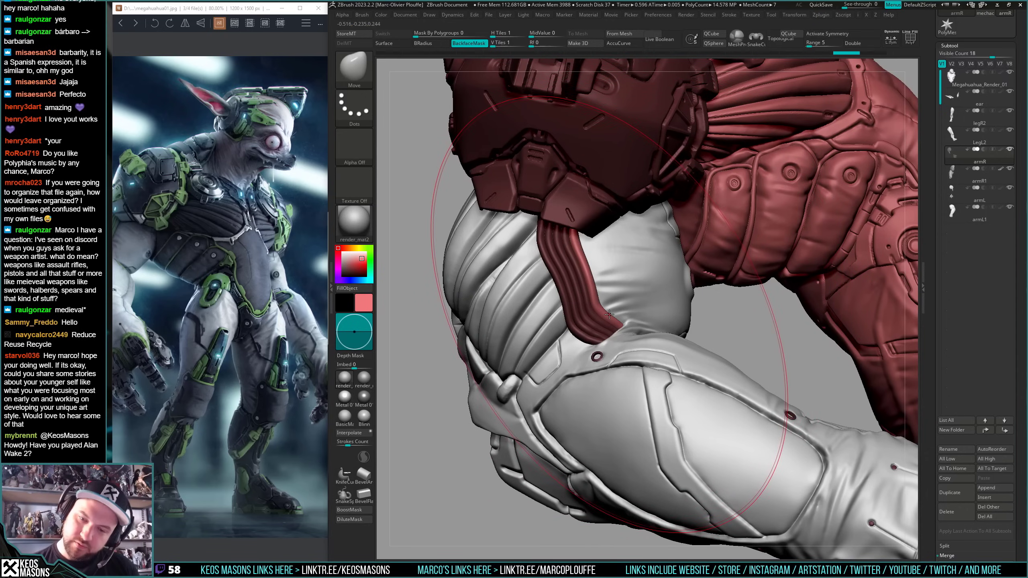
mouse_move(617, 278)
right_mouse_down()
mouse_move(602, 293)
mouse_move(611, 285)
right_mouse_up()
key("space")
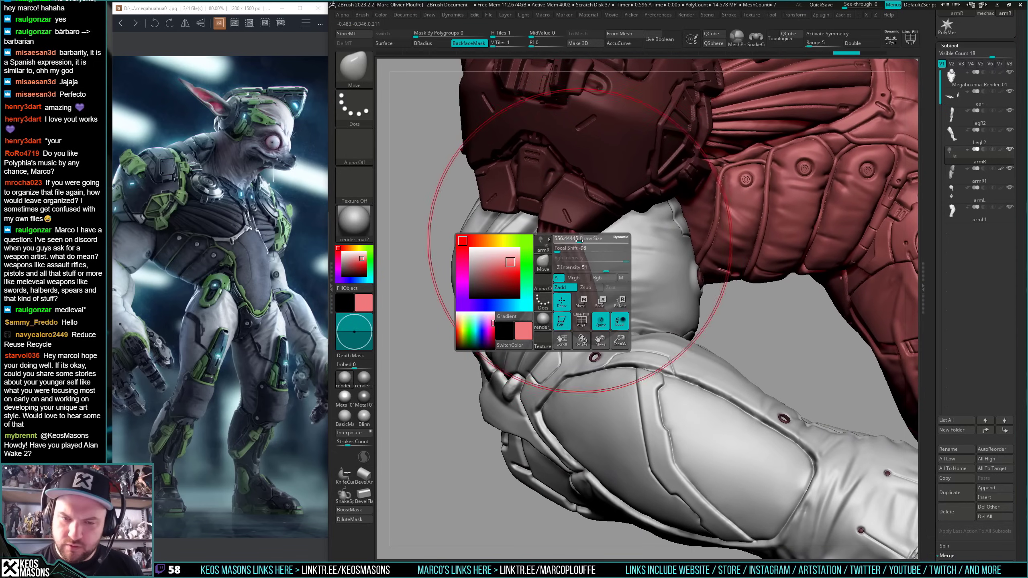
left_click_drag(578, 241, 563, 242)
left_click_drag(485, 456, 492, 464, "ctrl")
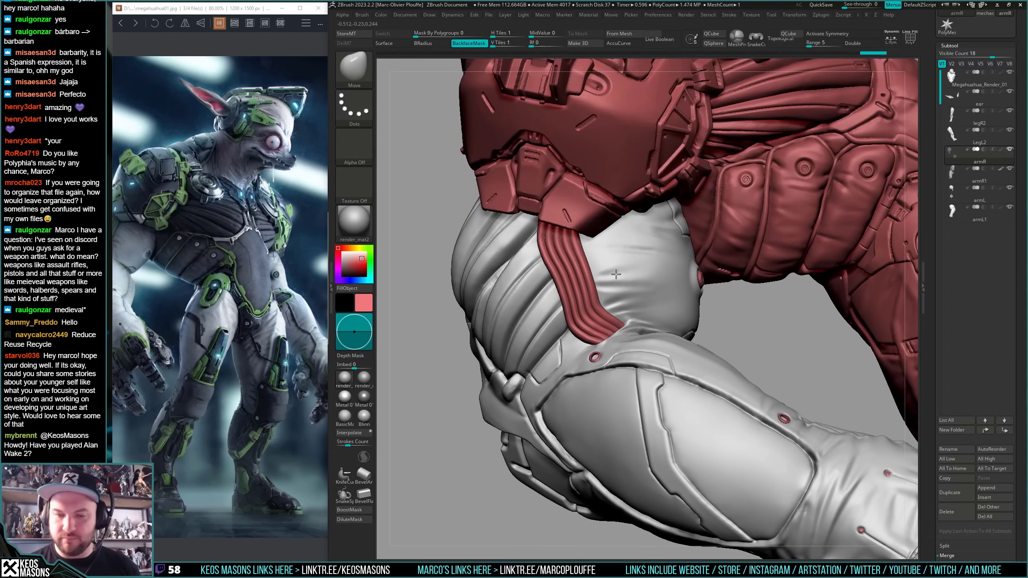
- Turn off backface masking and set the Move brush to a Draw Size of about 113 with Focal Shift 0
mouse_move(636, 295)
right_mouse_down()
mouse_move(610, 291)
mouse_move(620, 332)
right_mouse_up()
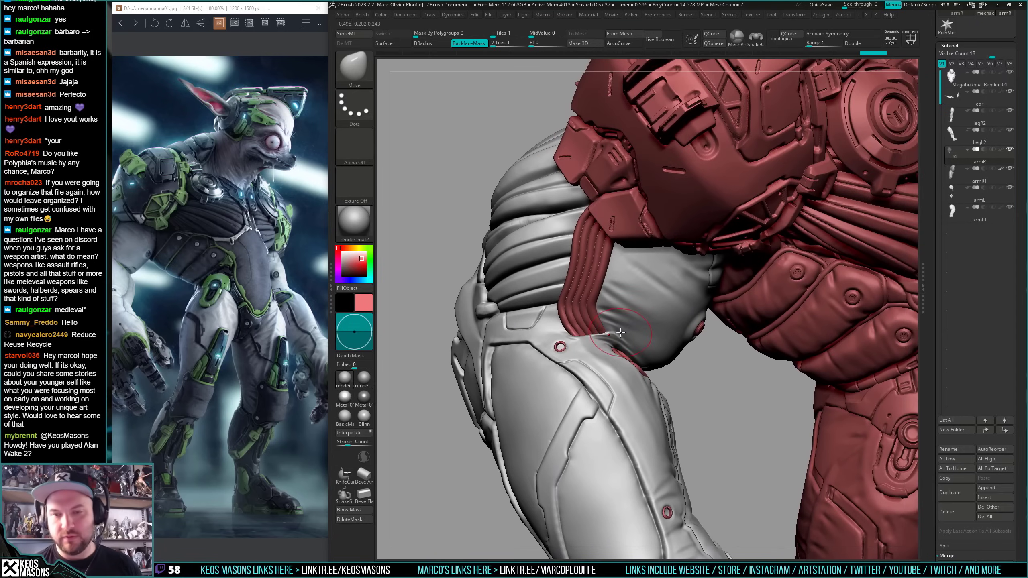
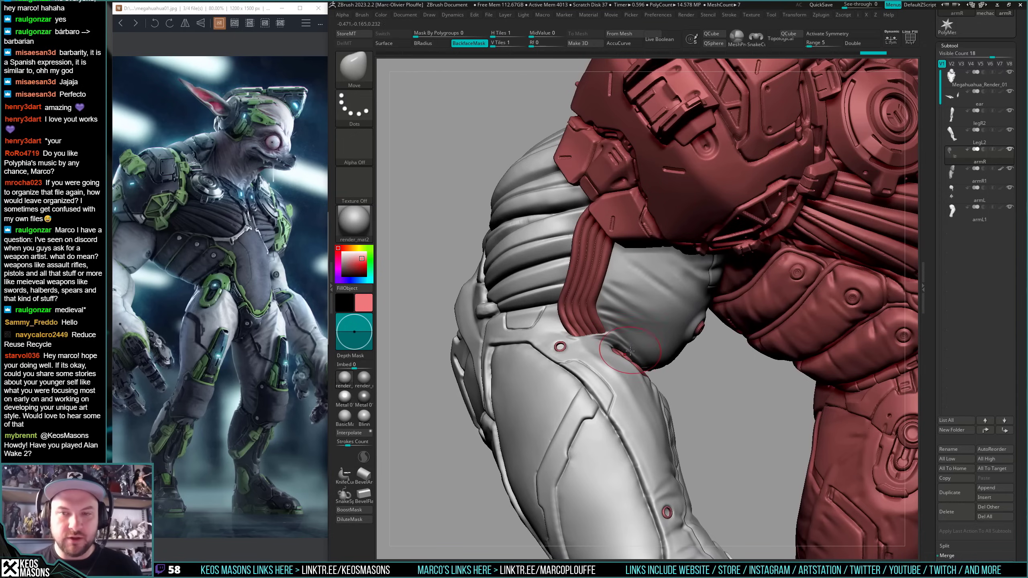
right_click_drag(626, 360, 627, 354)
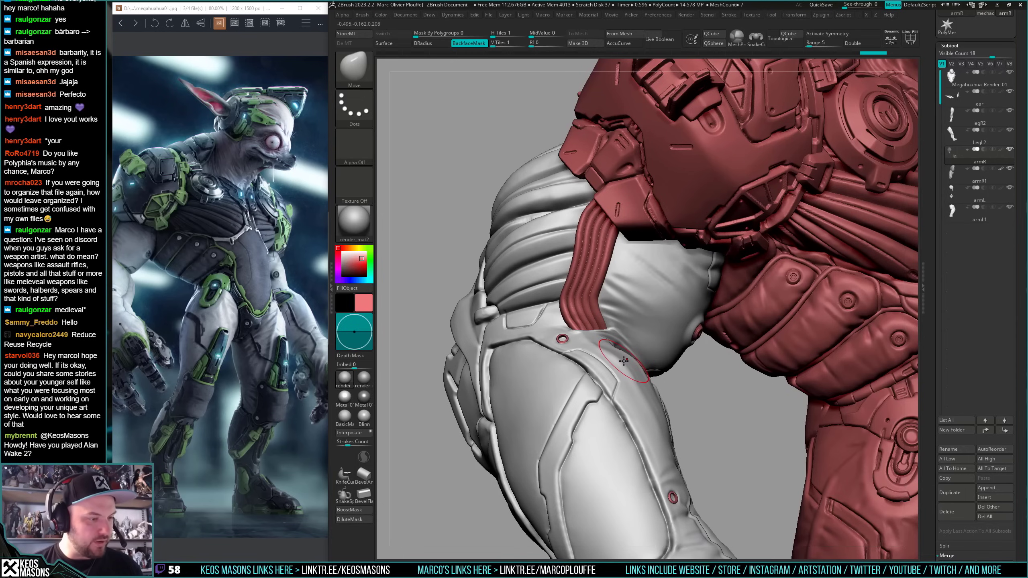
mouse_move(621, 336)
right_mouse_down()
mouse_move(611, 268)
mouse_move(652, 270)
mouse_move(620, 283)
right_mouse_up()
key("x")
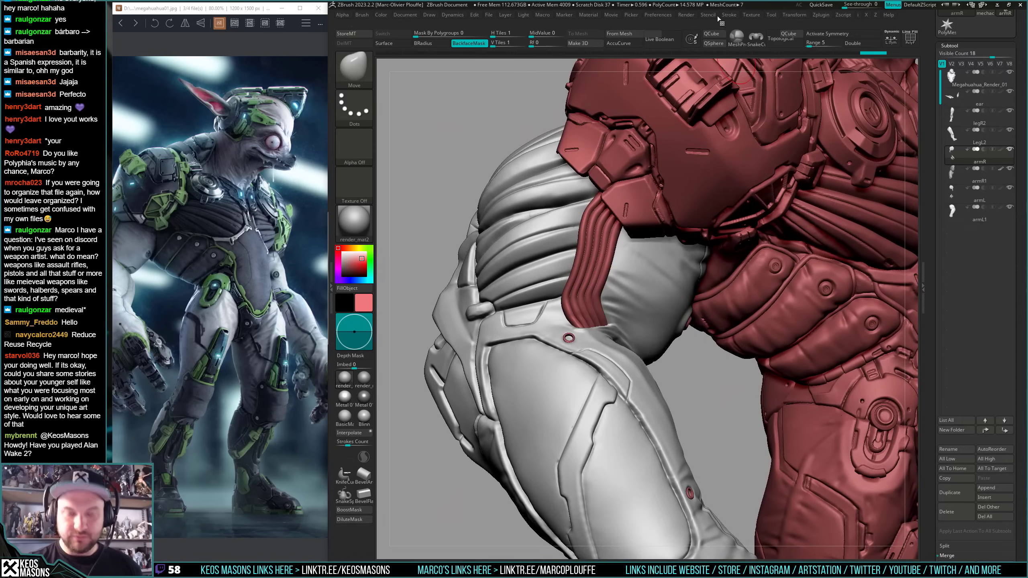
key("space")
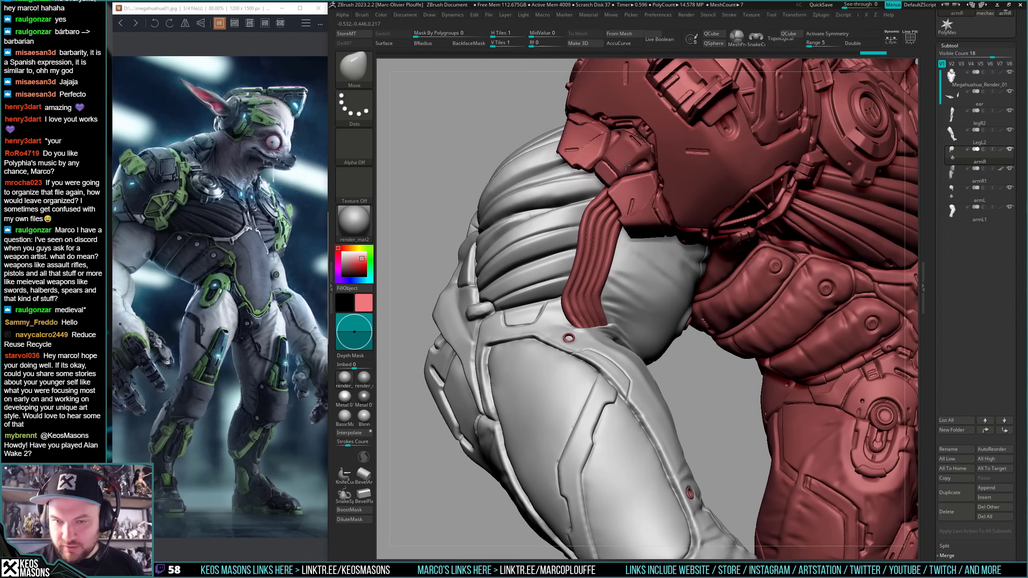
key("ctrl")
key("space")
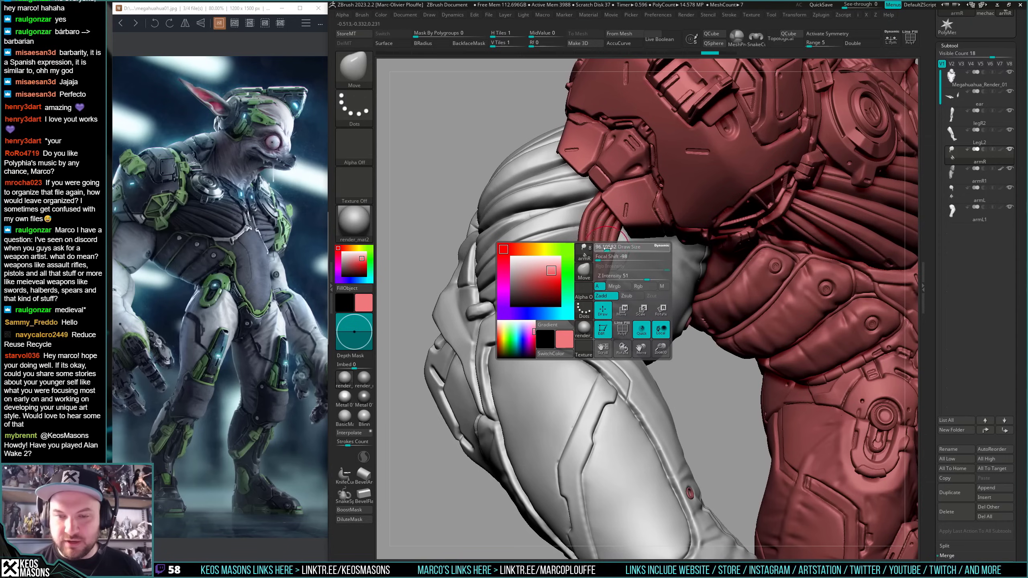
left_click_drag(606, 248, 609, 248)
left_click_drag(598, 257, 613, 257)
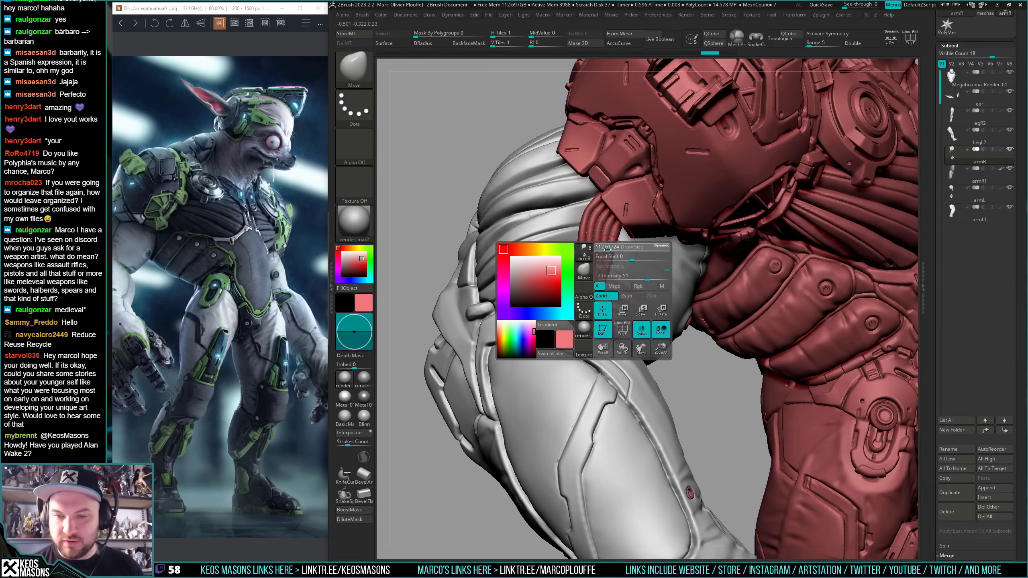
- Mask all of armR's armor pieces again except the ribbed strip, and show the whole character around it
key("shift+s")
key("w")
key("shift+f")
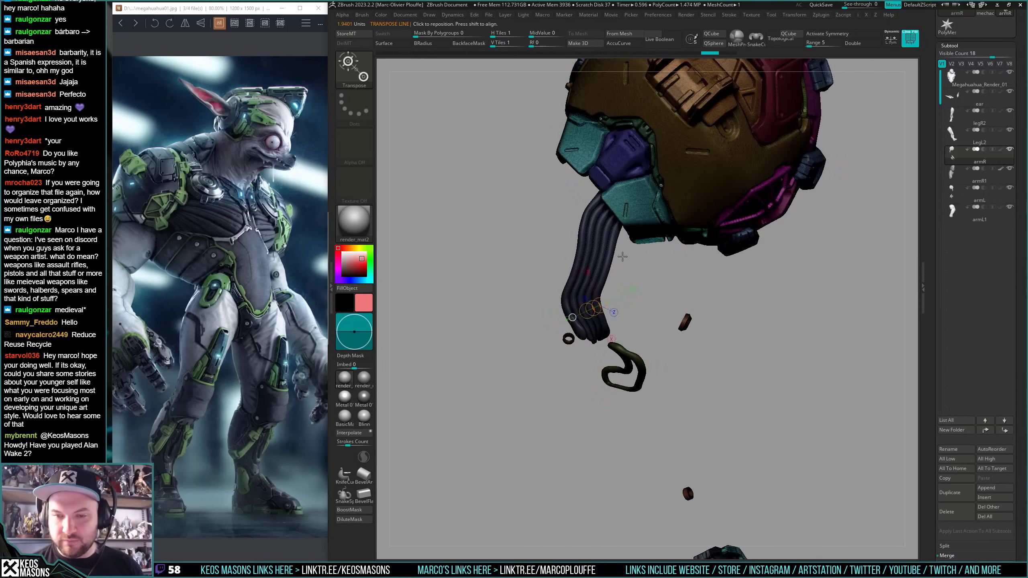
key("shift+f")
key("q")
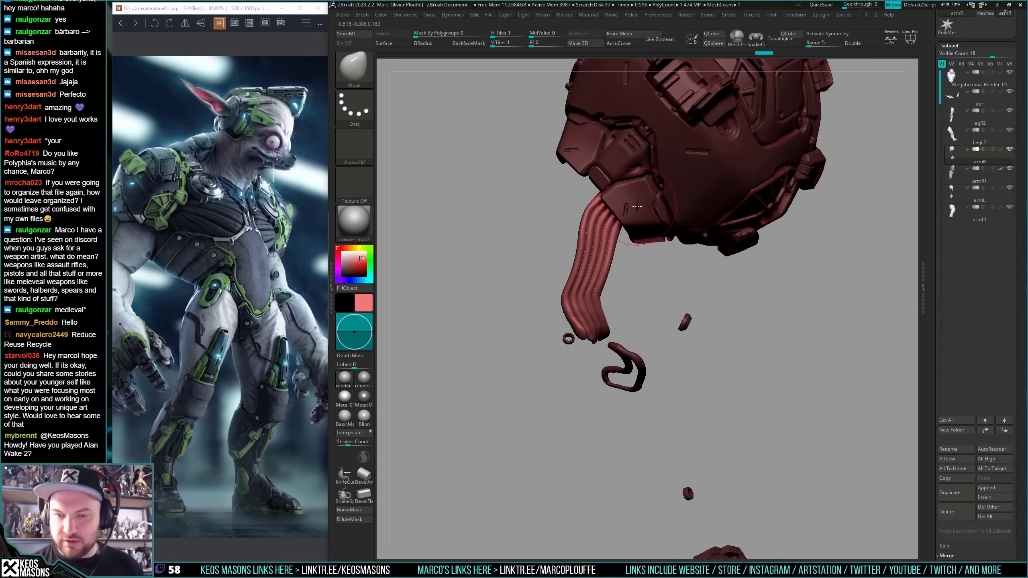
key("space")
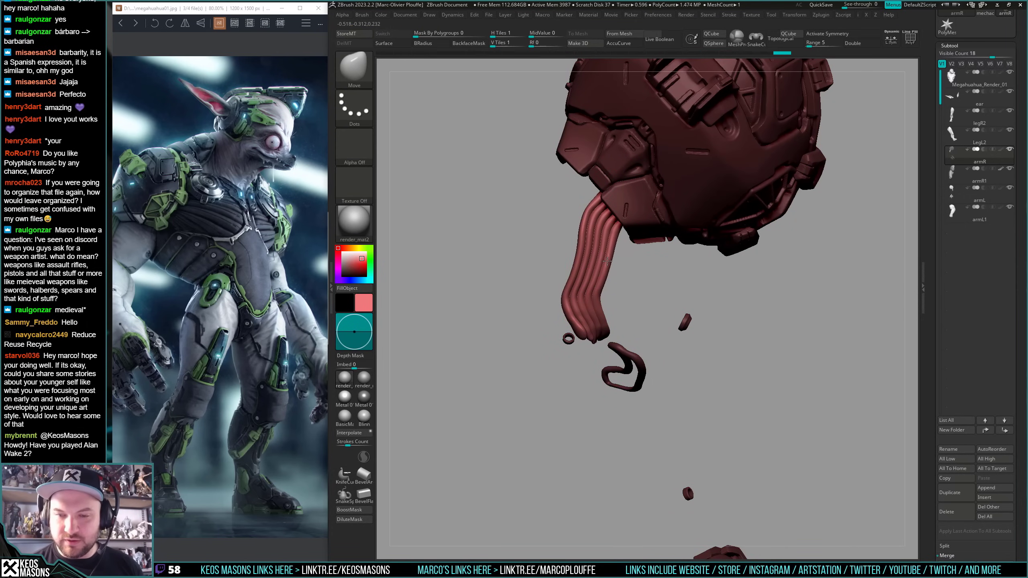
left_click(614, 305, "ctrl+shift")
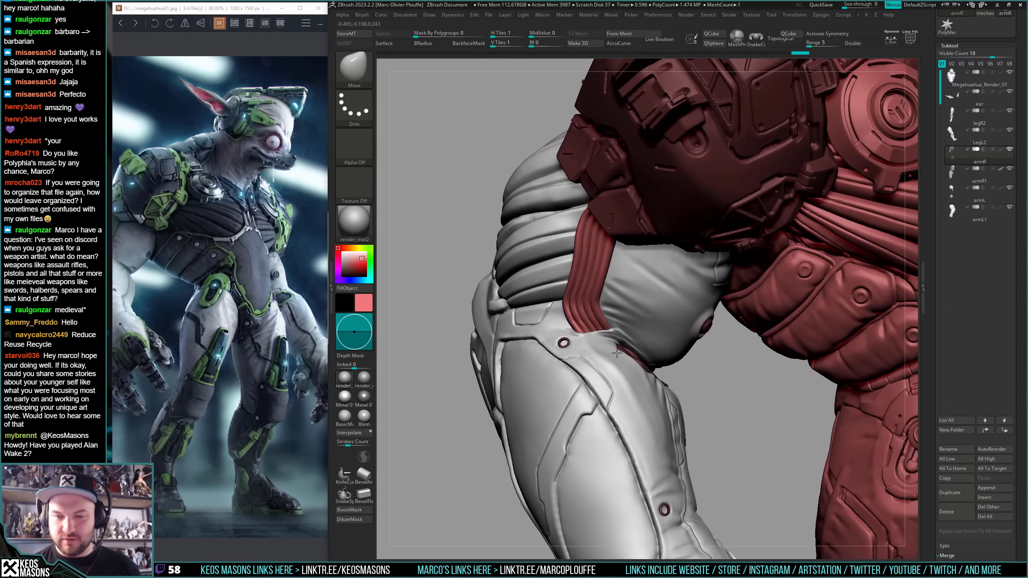
- Adjust the ribbed strip below the shoulder armor with the Move brush and smooth the area where it meets the armor
key("space")
left_click(570, 314)
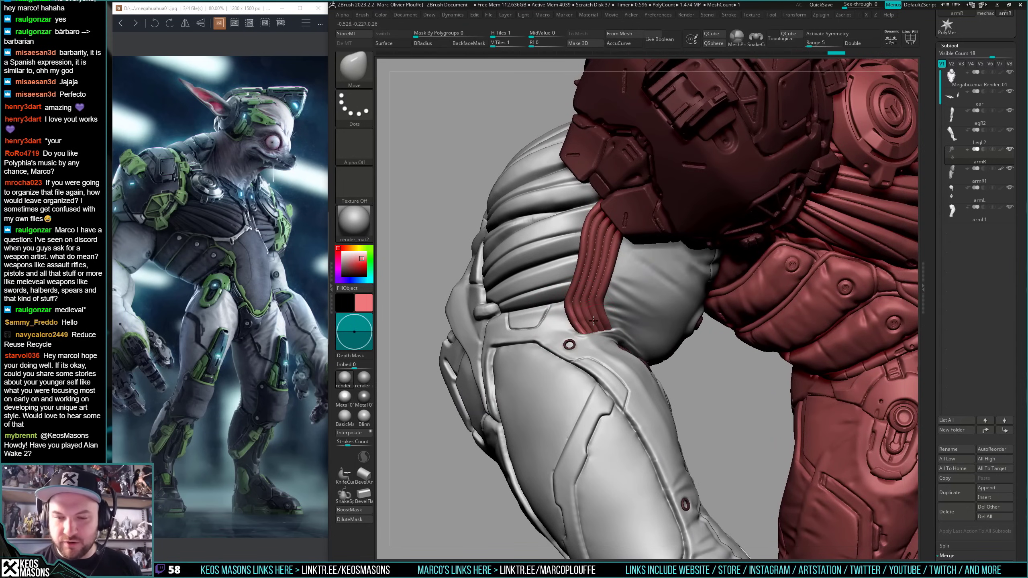
mouse_move(598, 343)
right_mouse_down()
mouse_move(610, 343)
mouse_move(624, 276)
mouse_move(615, 293)
mouse_move(626, 286)
mouse_move(607, 189)
mouse_move(611, 209)
mouse_move(631, 219)
right_mouse_up()
right_click(572, 242)
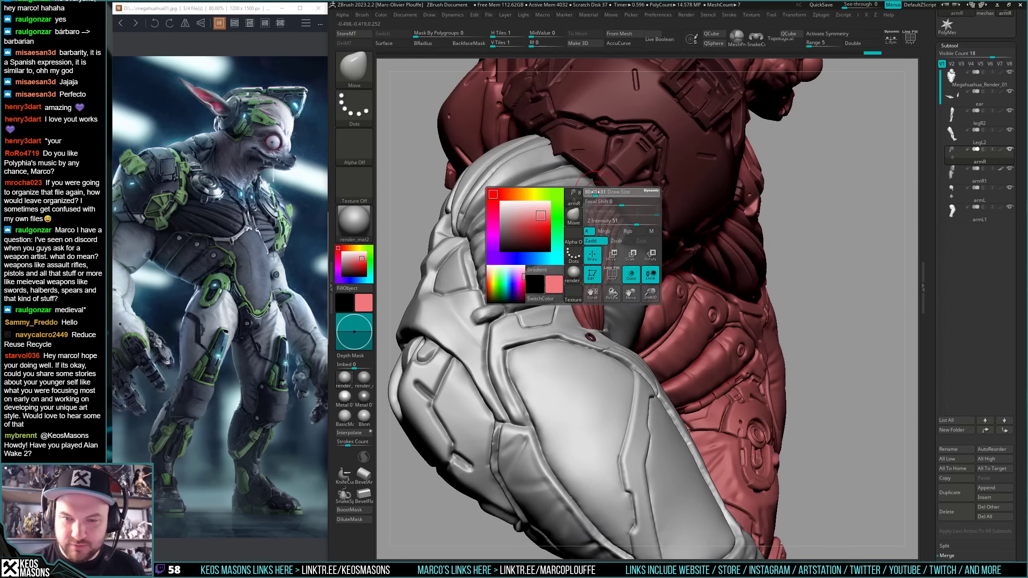
right_click_drag(554, 194, 589, 186)
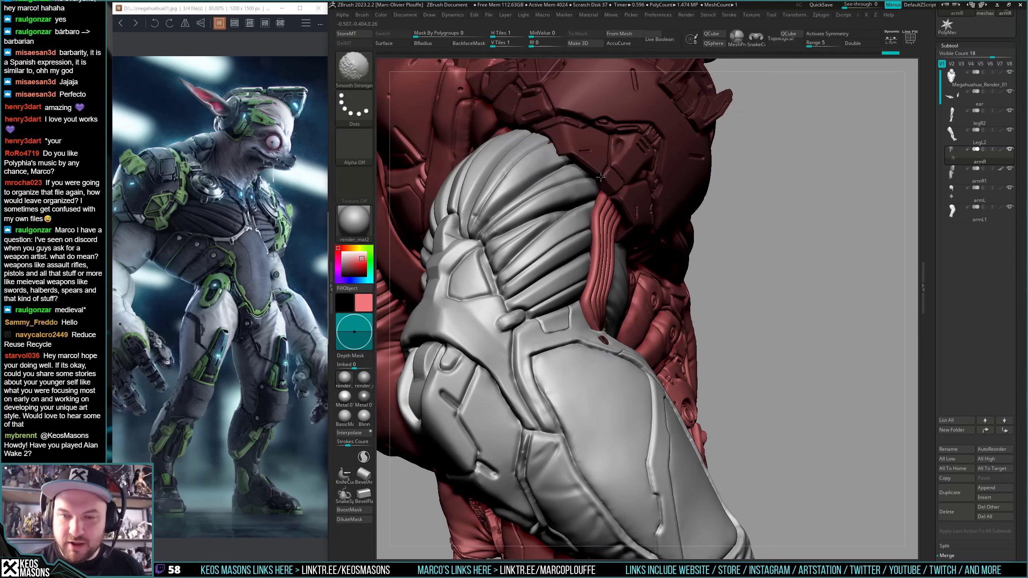
right_click_drag(601, 177, 596, 191)
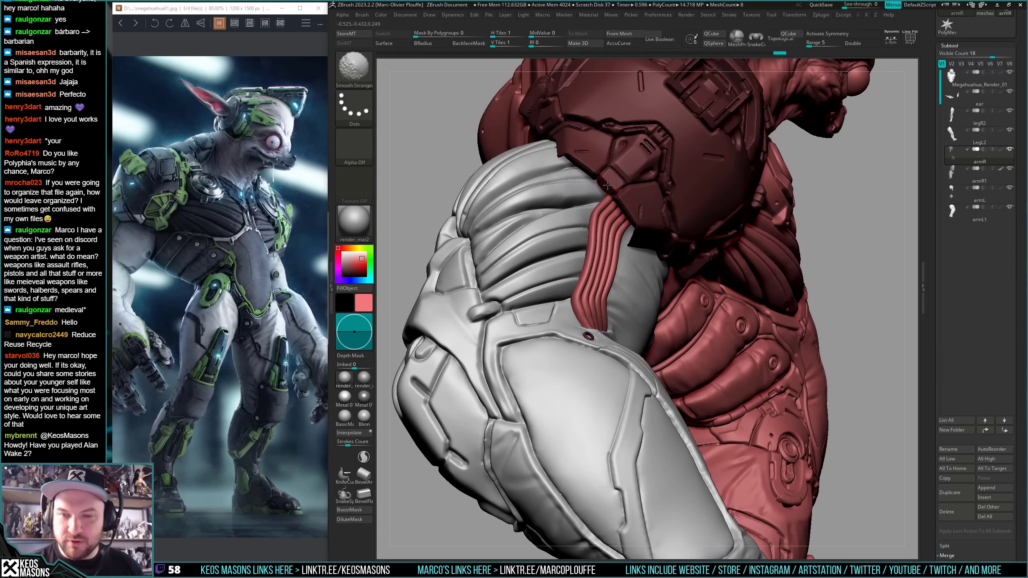
mouse_move(628, 335)
right_mouse_down("ctrl")
mouse_move(612, 324)
mouse_move(600, 379)
mouse_move(601, 329)
right_mouse_up("ctrl")
key("shift")
key("shift")
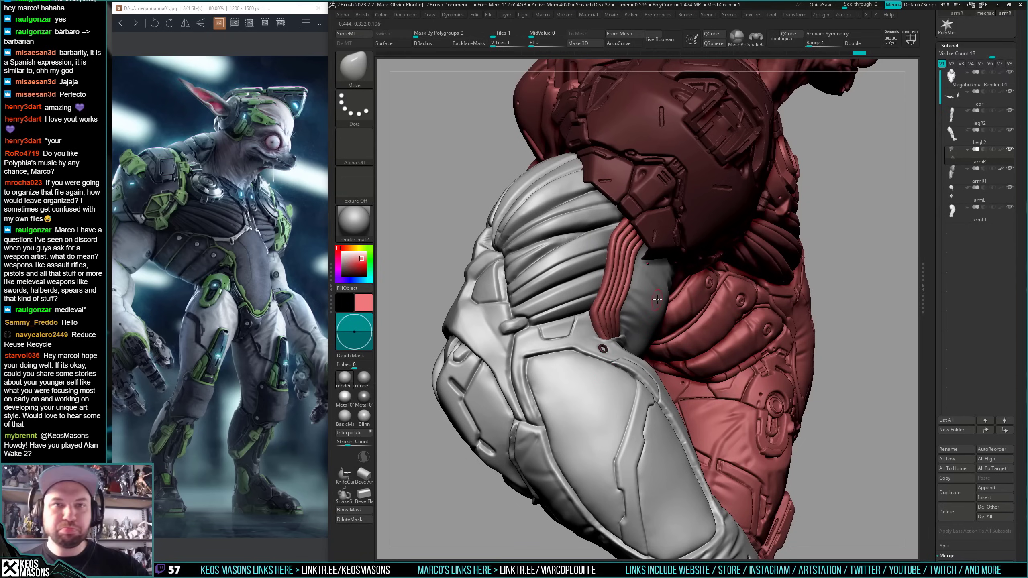
- Clear the mask on armR, isolate the shoulder armor, and split it from the remaining pieces into separate subtools
right_click_drag(639, 349, 769, 344)
key("alt+s")
left_click_drag(773, 311, 783, 325, "ctrl")
right_click_drag(783, 325, 667, 318, "ctrl")
key("shift+f")
key("shift+f")
left_click(586, 298, "ctrl+shift")
left_click_drag(813, 298, 794, 323, "ctrl+shift")
mouse_move(729, 324)
right_mouse_down()
mouse_move(789, 333)
mouse_move(775, 355)
mouse_move(733, 365)
mouse_move(736, 298)
right_mouse_up()
left_click_drag(498, 493, 769, 222, "ctrl+shift")
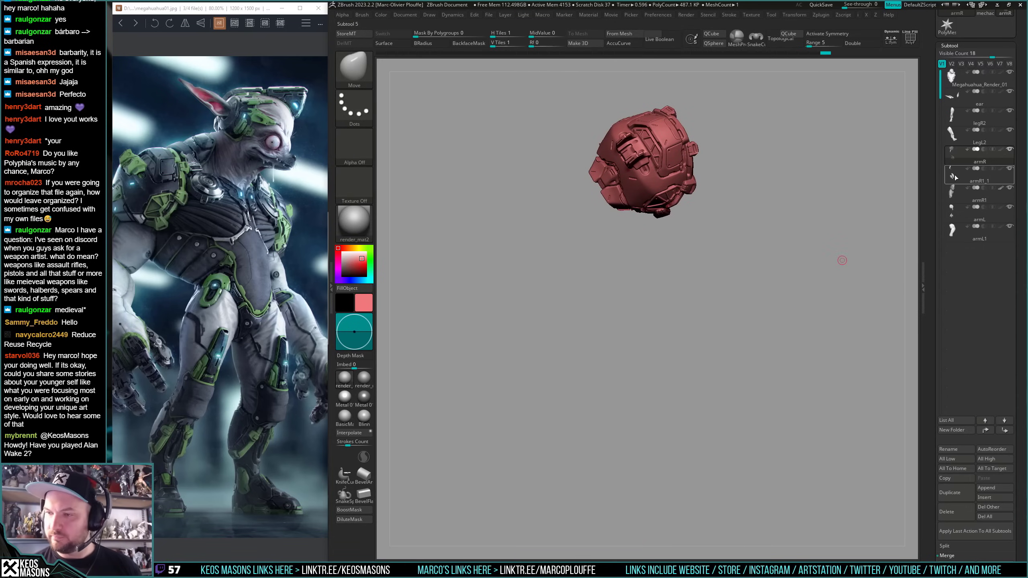
- Reorder the subtools so that armL and armL1 sit above armR, and make armR the active subtool
left_click(955, 177)
key("space")
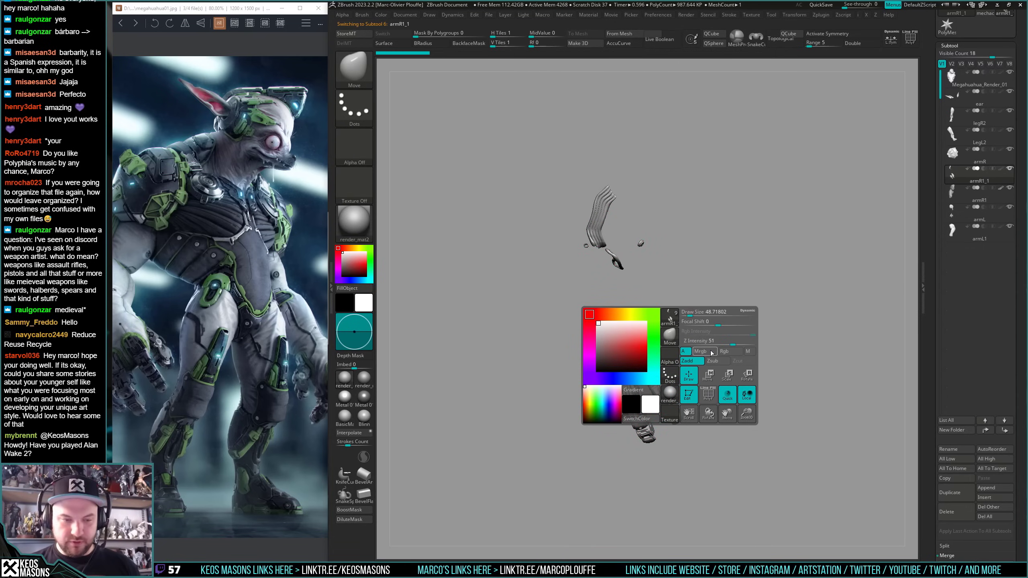
key("s")
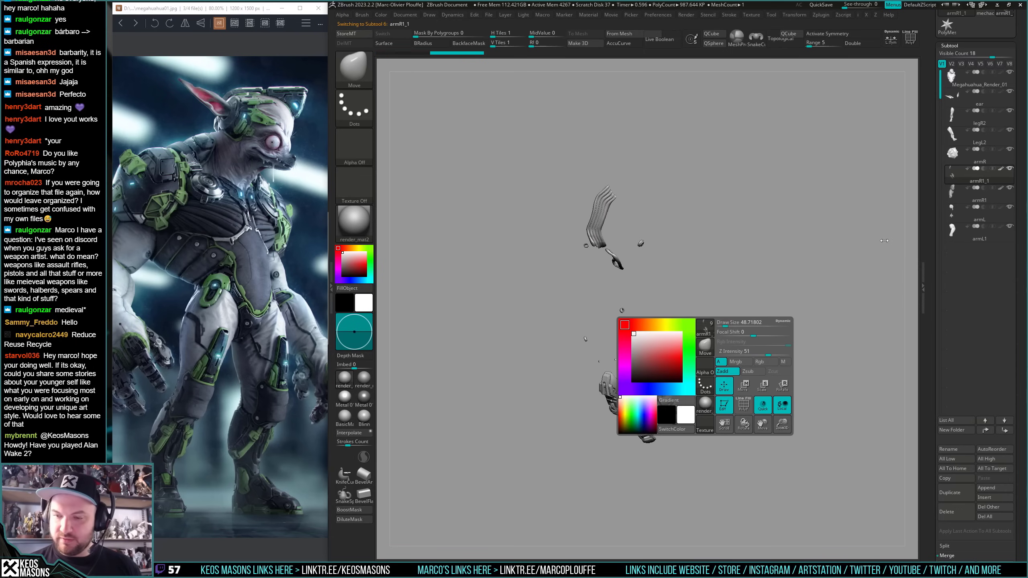
left_click(952, 229)
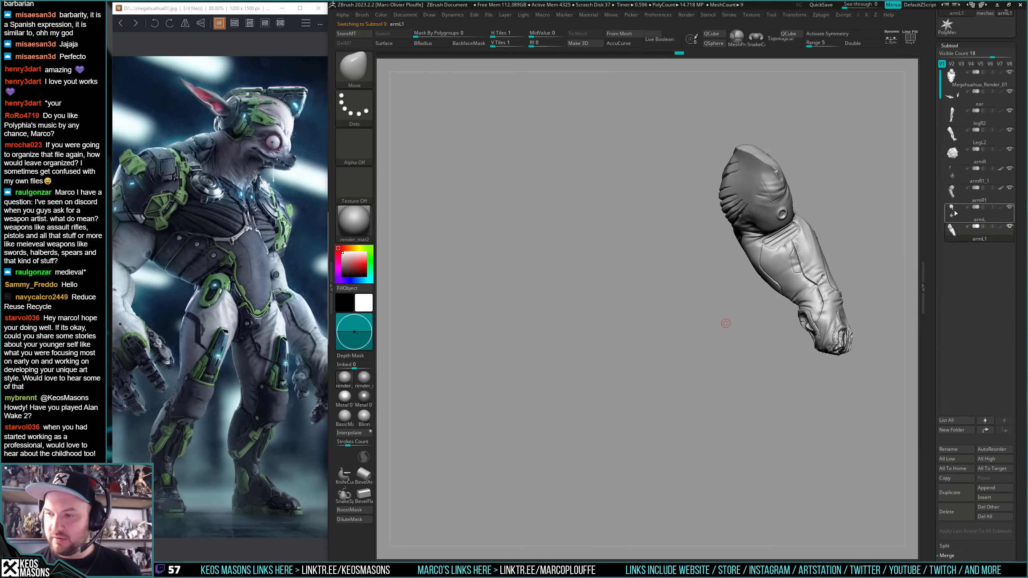
left_click(953, 211)
left_click_drag(953, 212, 958, 150)
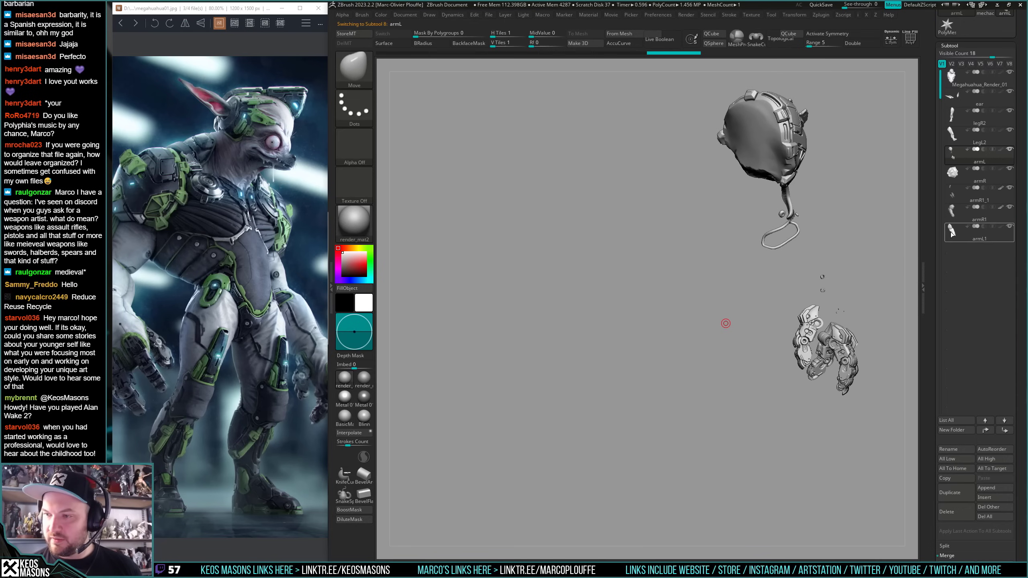
left_click(952, 191)
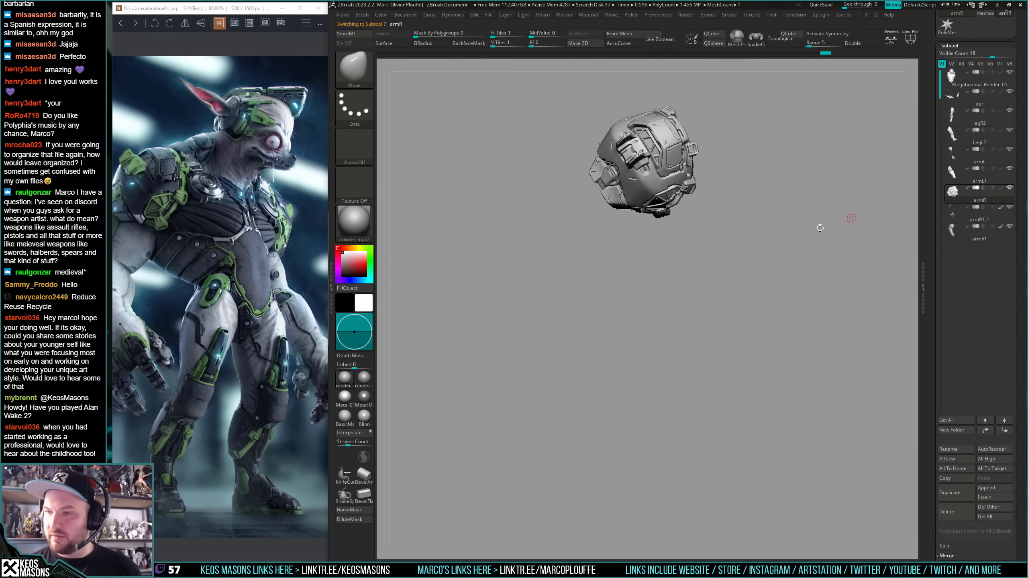
- Check the polygroups of the shoulder armor on armR and subdivide its mesh once
left_click_drag(647, 259, 618, 327)
mouse_move(618, 327)
right_mouse_down("ctrl")
mouse_move(638, 355)
mouse_move(648, 285)
mouse_move(649, 352)
mouse_move(650, 324)
mouse_move(691, 351)
mouse_move(716, 333)
mouse_move(712, 322)
mouse_move(690, 357)
mouse_move(710, 346)
mouse_move(706, 318)
right_mouse_up("ctrl")
key("shift+f")
key("shift+f")
key("ctrl+shift")
key("ctrl+d")
key("shift+f")
key("shift+f")
- Choose the Orb_Cracks brush with a Draw Size of about 33 and frame the lower plates of the shoulder armor
mouse_move(707, 318)
right_mouse_down("ctrl")
mouse_move(708, 340)
mouse_move(686, 327)
mouse_move(642, 367)
mouse_move(650, 364)
right_mouse_up("ctrl")
key("space")
left_click(677, 339)
key("b")
right_click_drag(758, 305, 890, 302)
right_click_drag(890, 301, 890, 324, "ctrl")
right_click_drag(654, 298, 674, 303)
key("space")
right_click(697, 294)
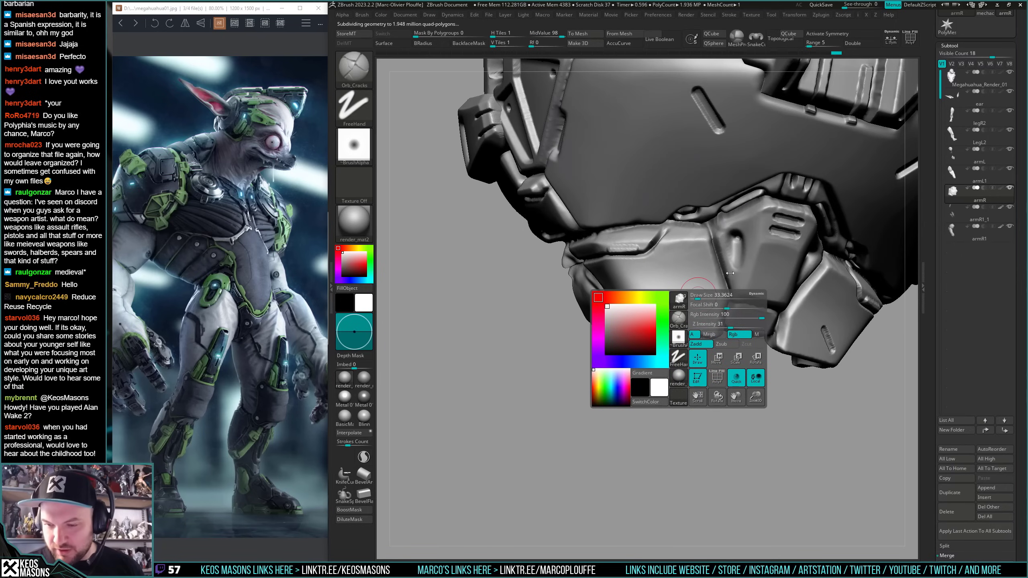
- Refine the short slots on the two lower armor plates with Orb_Cracks and smoothing strokes, undoing one stroke
key("shift")
left_click_drag(660, 314, 672, 301, "shift")
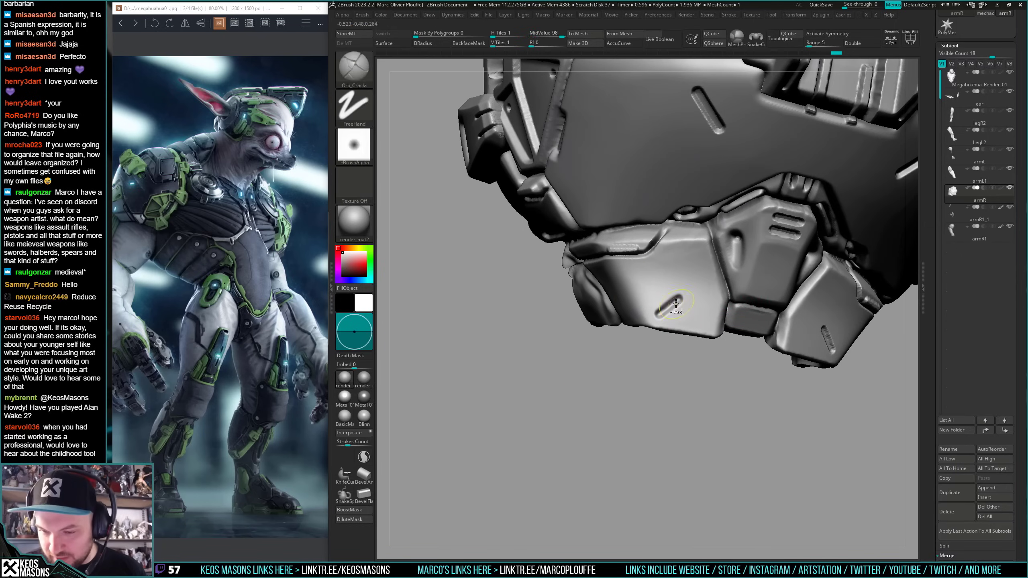
right_click(669, 311)
key("ctrl+z")
key("shift")
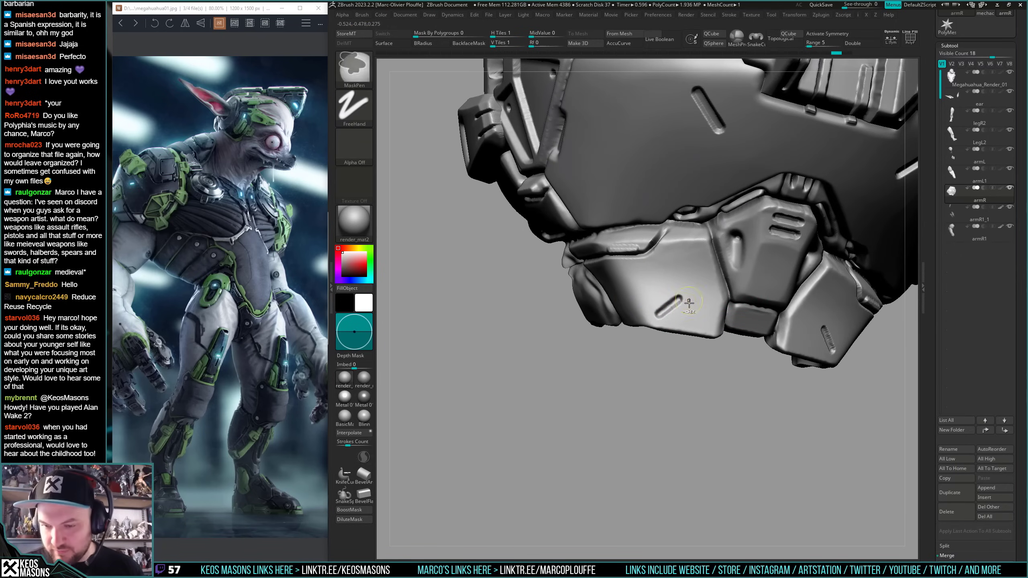
right_click(696, 311)
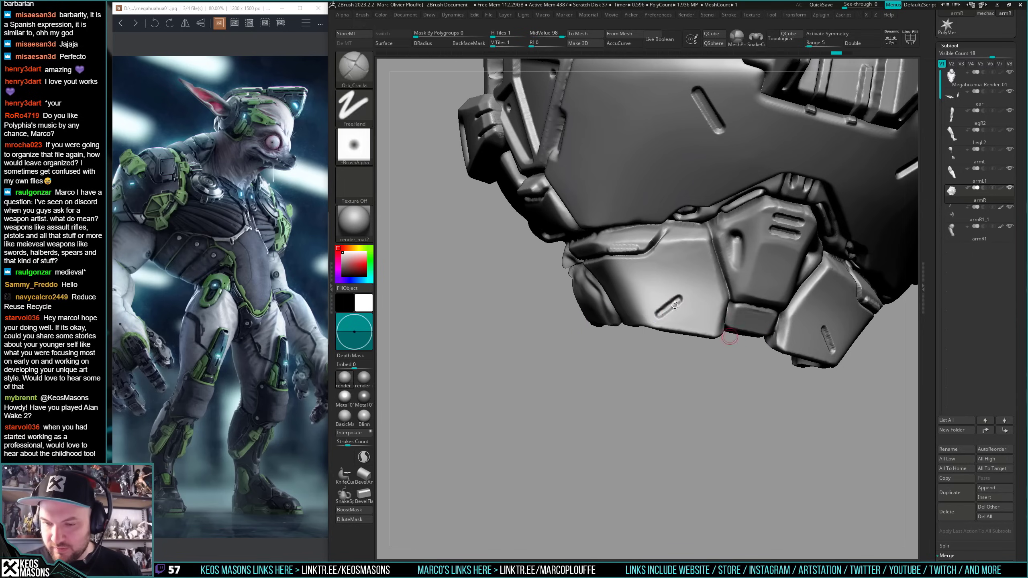
right_click_drag(691, 299, 839, 336)
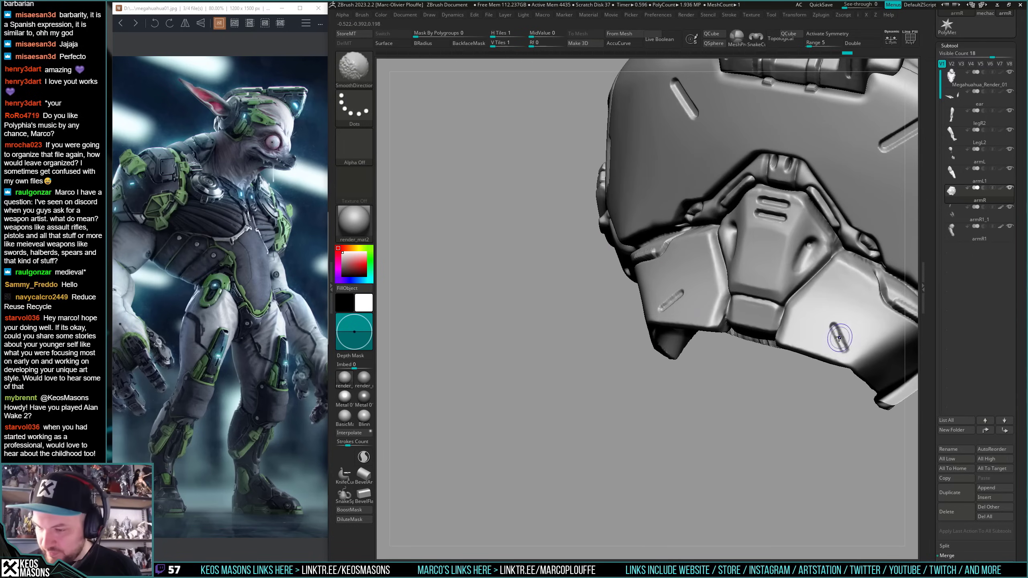
left_click_drag(834, 327, 842, 347, "shift")
- Sharpen the creases along the frames of the triangular-vent panels on the shoulder armor with Orb_Cracks
mouse_move(854, 351)
right_mouse_down()
mouse_move(863, 320)
mouse_move(853, 302)
right_mouse_up()
mouse_move(681, 289)
right_mouse_down()
mouse_move(606, 294)
mouse_move(615, 238)
right_mouse_up()
key("ctrl")
right_click_drag(802, 308, 695, 361)
right_click(696, 363)
right_click_drag(708, 262, 644, 302, "alt")
right_click_drag(641, 346, 643, 306)
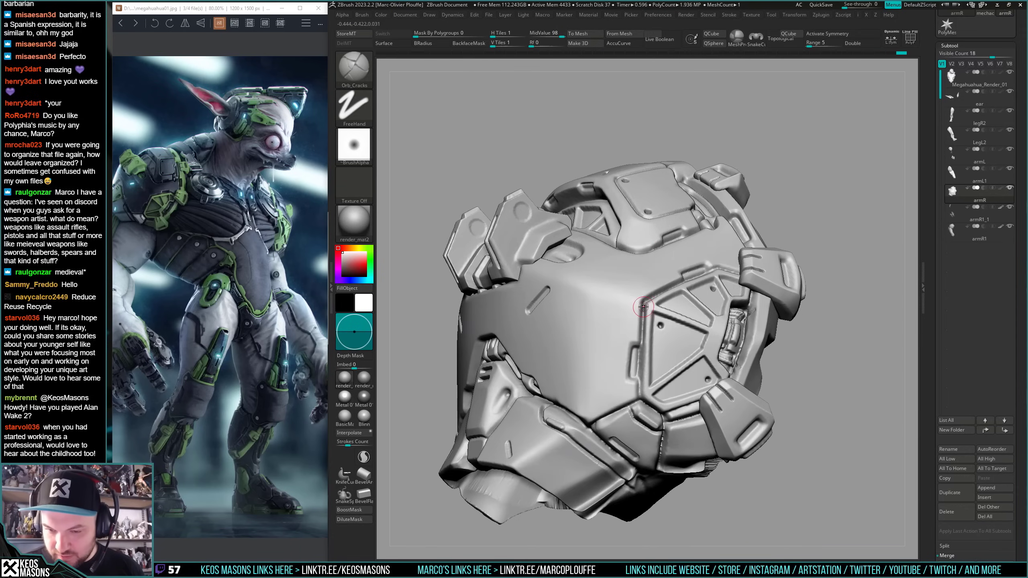
right_click_drag(642, 390, 643, 364)
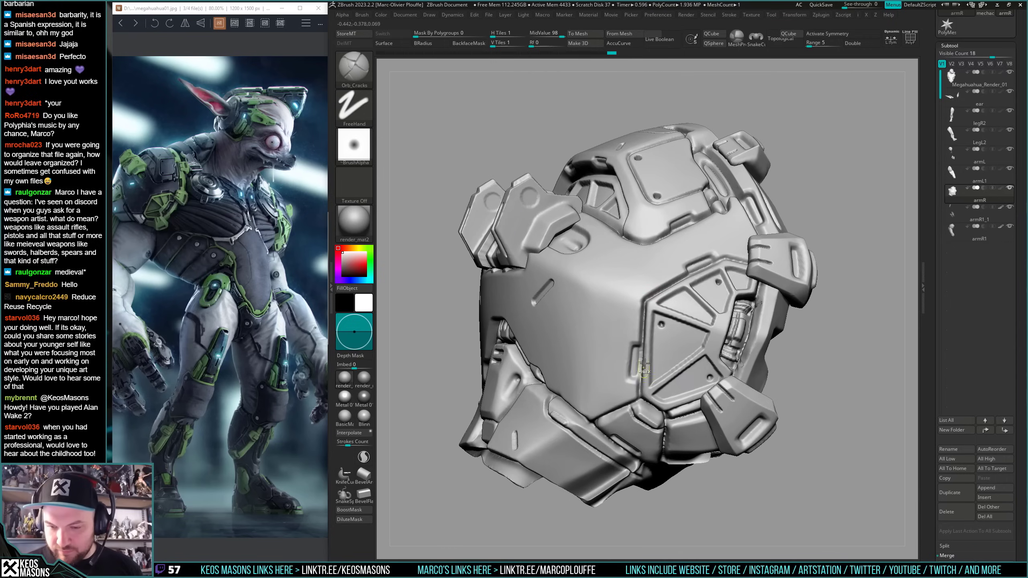
right_click_drag(643, 318, 600, 313)
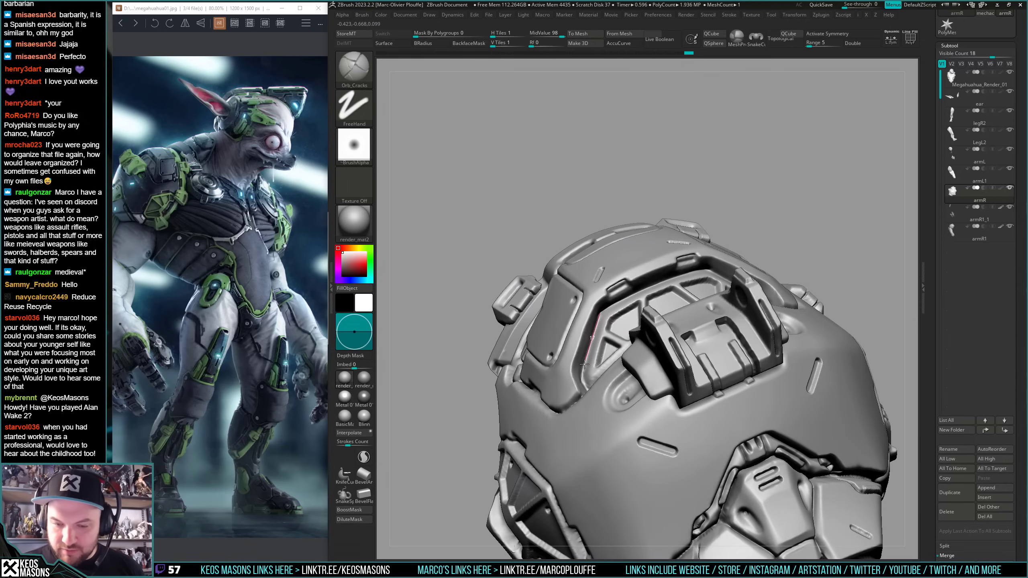
- Sharpen the creases around the raised curved band of the shoulder armor, including the outline of its rounded inset panel
right_click_drag(581, 373, 670, 318)
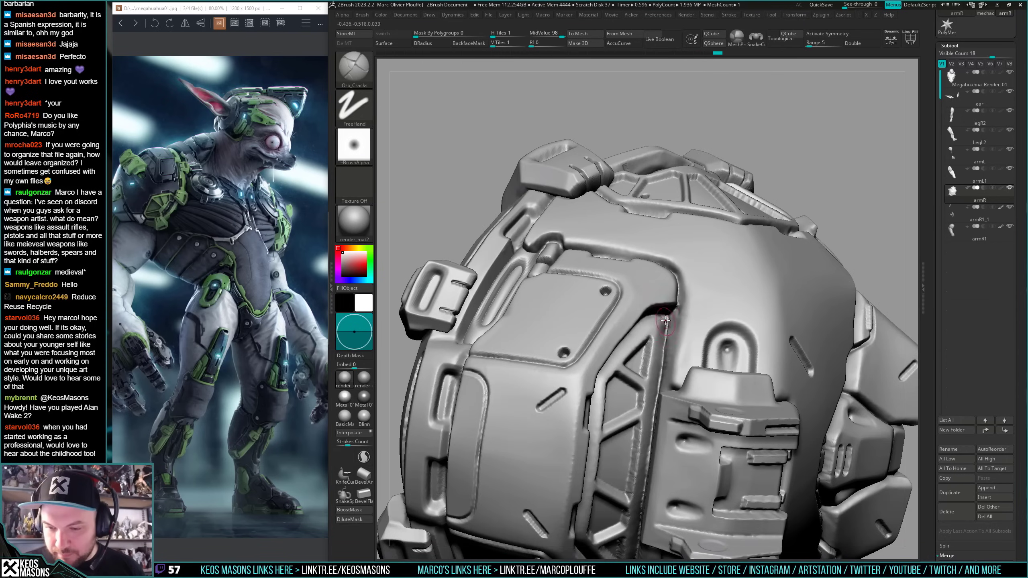
right_click_drag(665, 320, 601, 297)
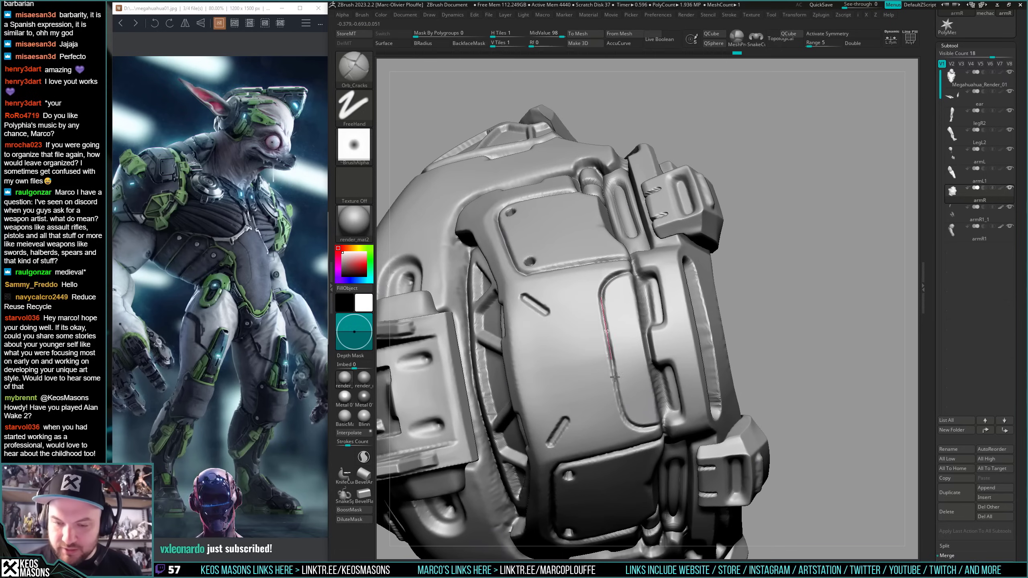
right_click_drag(621, 417, 660, 253)
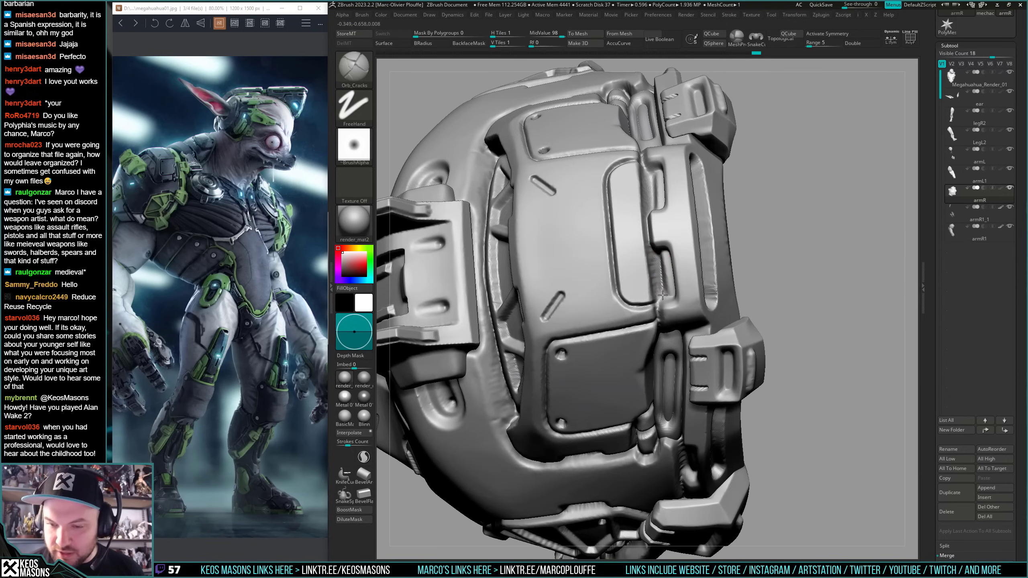
mouse_move(662, 296)
right_mouse_down()
mouse_move(654, 178)
mouse_move(670, 263)
mouse_move(666, 373)
mouse_move(664, 356)
mouse_move(636, 373)
mouse_move(635, 364)
mouse_move(646, 392)
mouse_move(628, 406)
right_mouse_up()
- Smooth and polish the panel with two screw holes and its edges, using SmoothDirectional and hPolish
key("x")
left_click(653, 339)
right_click(628, 405)
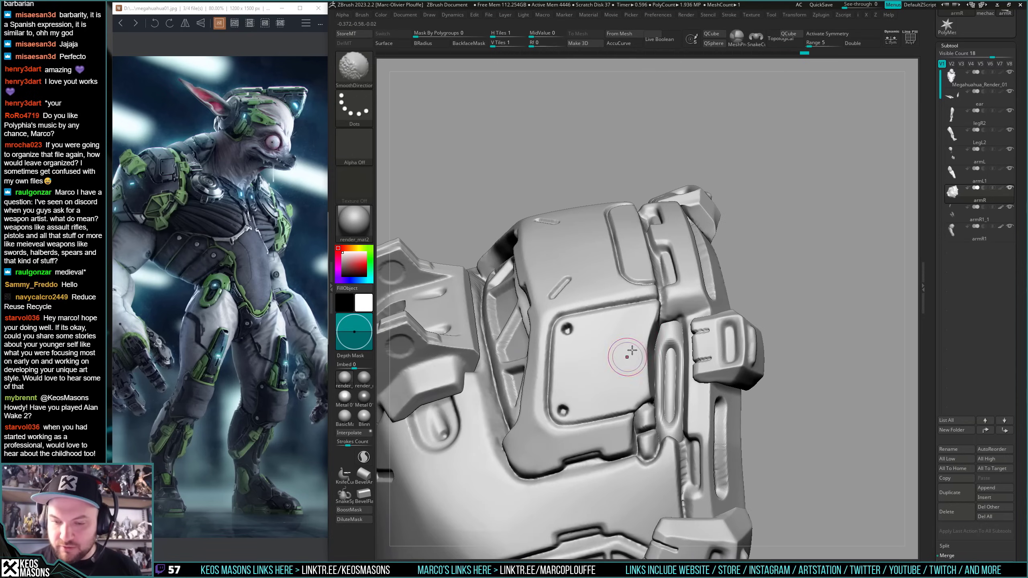
mouse_move(631, 350)
right_mouse_down()
mouse_move(712, 322)
mouse_move(580, 356)
mouse_move(596, 348)
right_mouse_up()
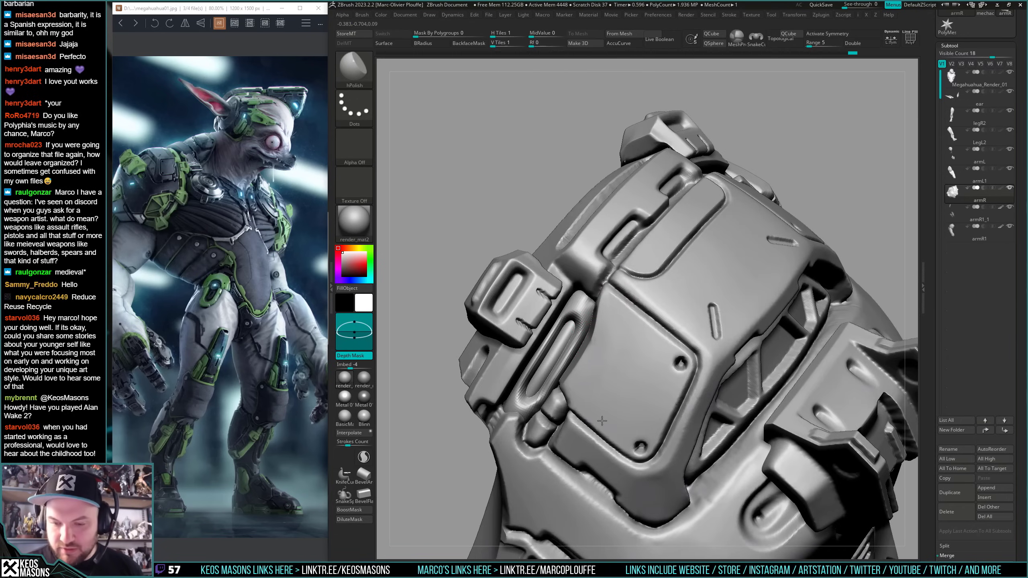
right_click_drag(601, 421, 619, 338)
mouse_move(626, 393)
right_mouse_down()
mouse_move(594, 392)
mouse_move(631, 357)
mouse_move(647, 304)
right_mouse_up()
- Sharpen the two notches in the rim clip with Orb_Cracks and smooth the grooves
key("shift")
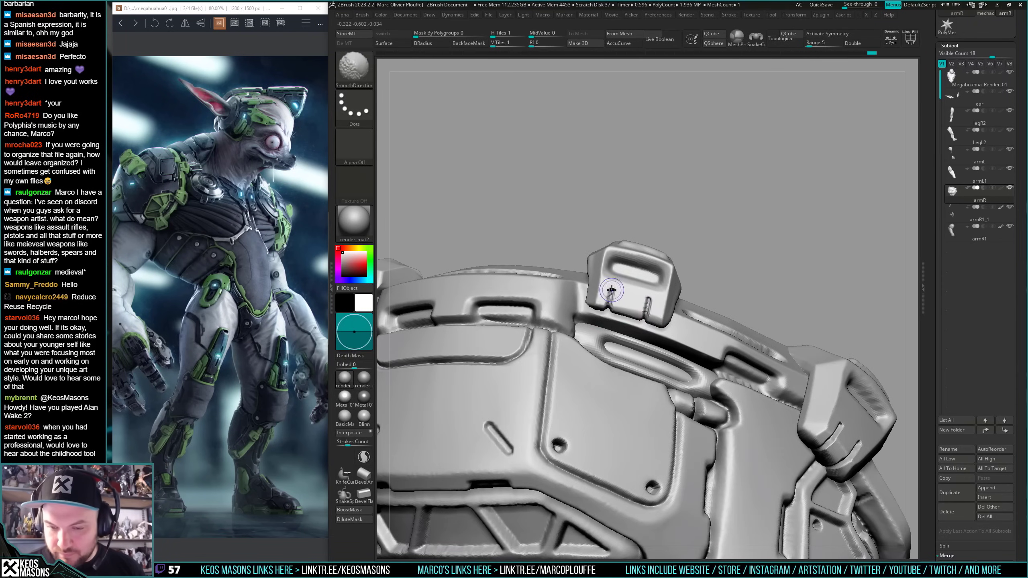
key("space")
left_click(709, 296)
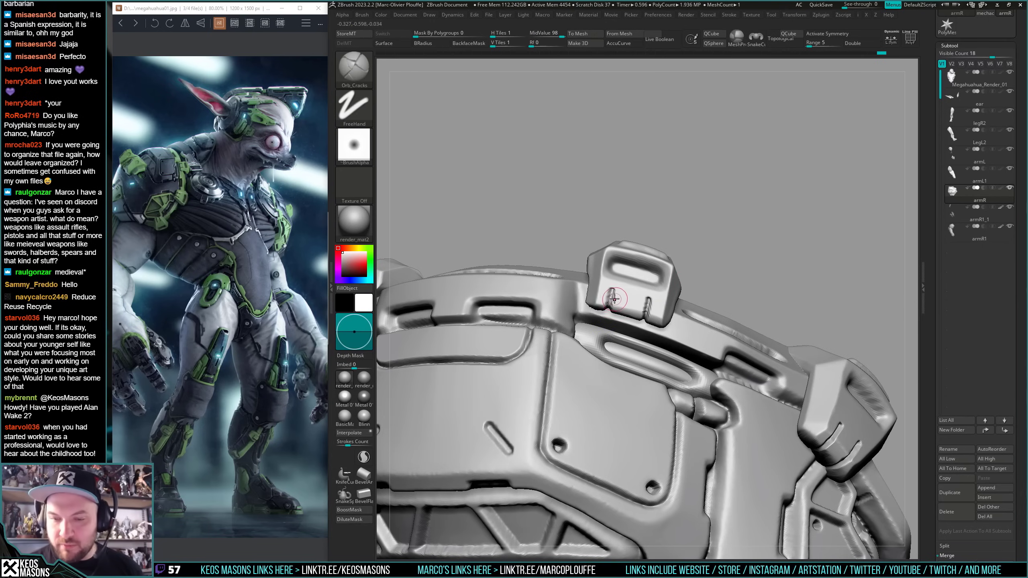
right_click_drag(649, 301, 769, 284, "ctrl")
right_click_drag(583, 280, 589, 316, "ctrl")
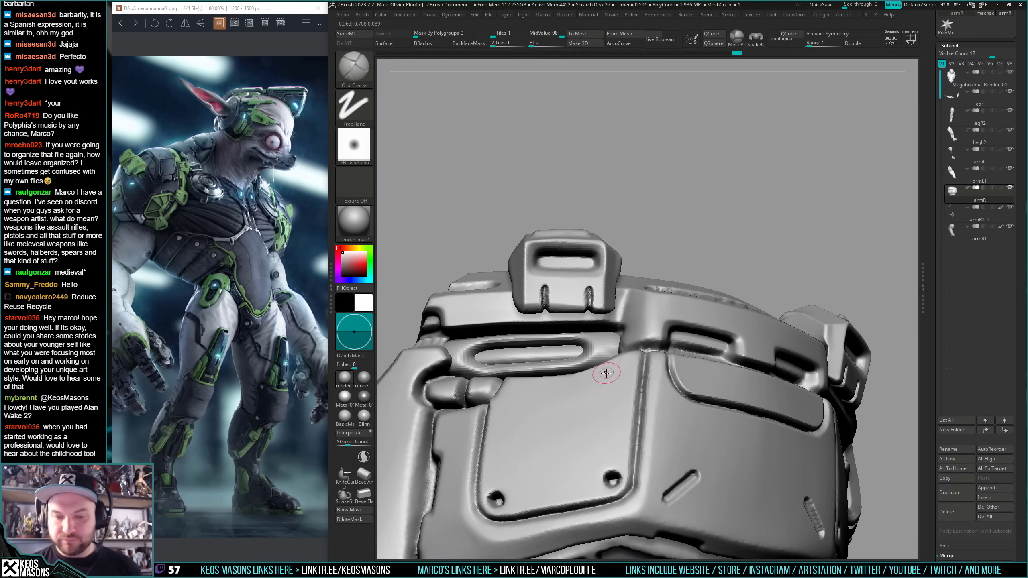
right_click_drag(606, 373, 611, 342)
right_click_drag(611, 342, 620, 282, "ctrl")
- Isolate the slotted strip beside the screwed panel by masking the rest of the armor, and split it from armR
right_click_drag(730, 297, 719, 348)
key("shift+f")
right_click_drag(691, 427, 661, 279, "alt")
key("shift+f")
key("shift+f")
key("shift+f")
key("w")
left_click(522, 192, "ctrl")
key("q")
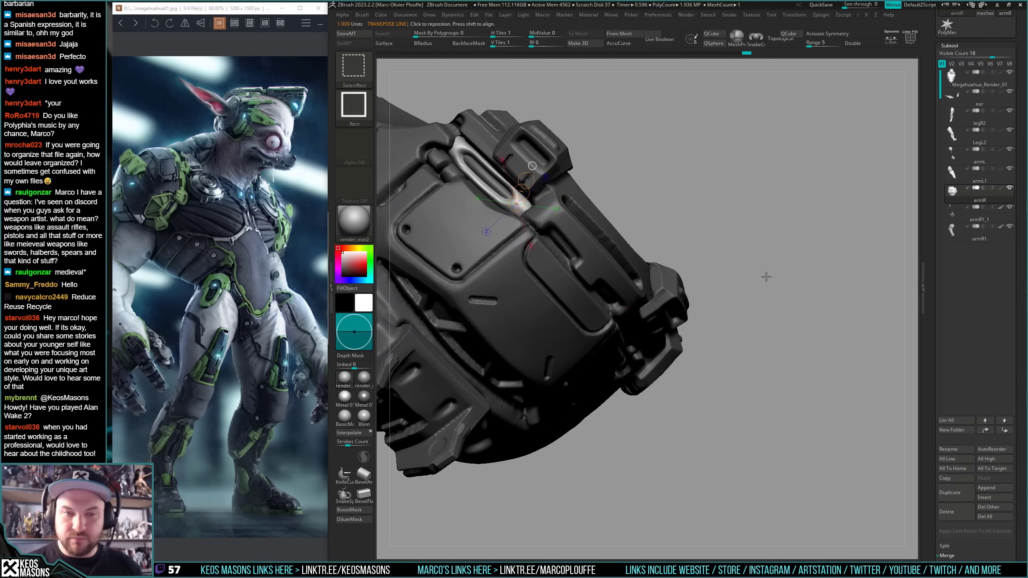
mouse_move(766, 275)
right_mouse_down()
mouse_move(746, 310)
mouse_move(745, 347)
right_mouse_up()
mouse_move(744, 347)
right_mouse_down("alt")
mouse_move(778, 306)
mouse_move(764, 339)
right_mouse_up("alt")
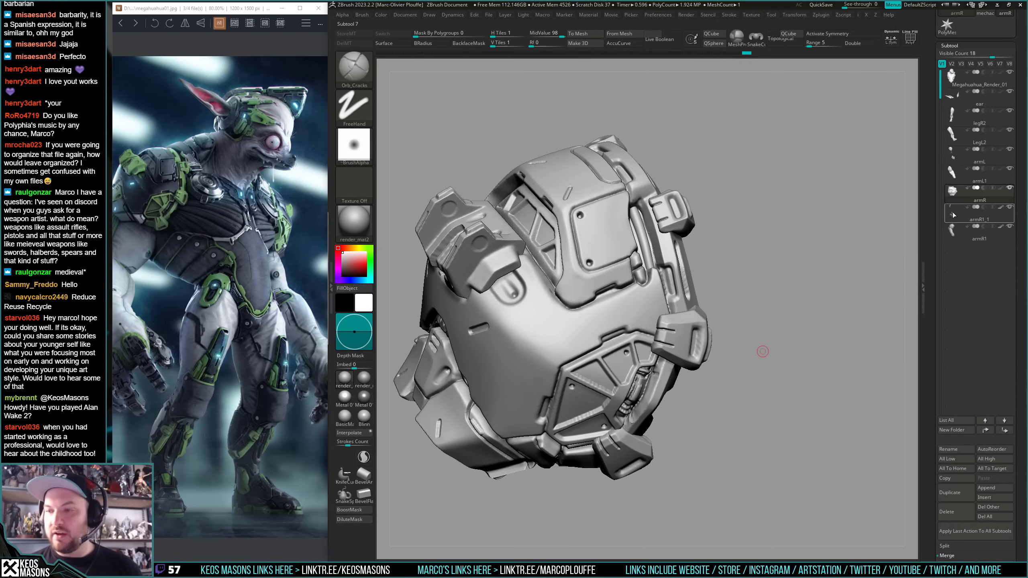
- Select the subtool holding the separated slotted strip and subdivide it once
key("space")
left_click(768, 247)
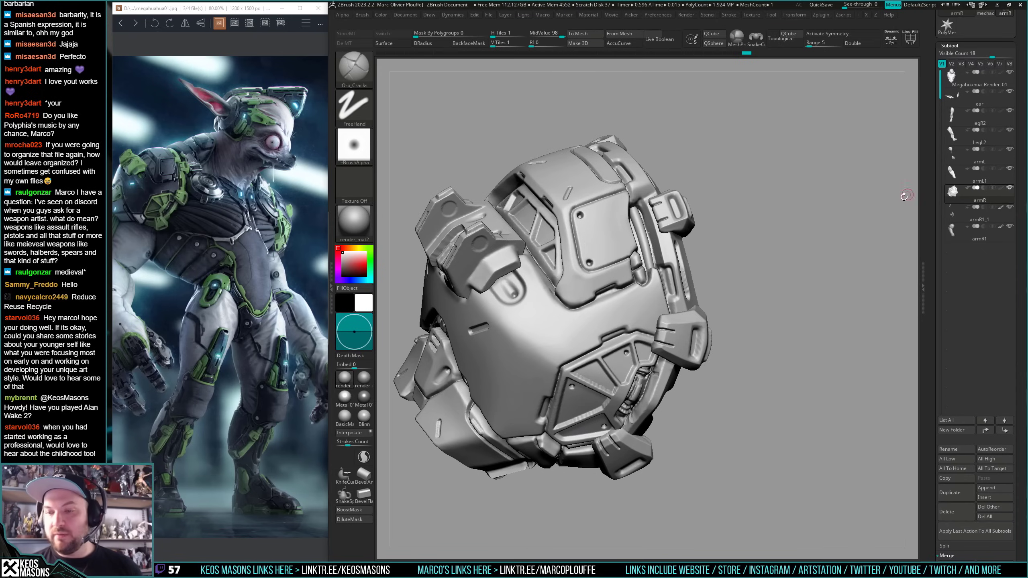
left_click(971, 214)
mouse_move(722, 318)
right_mouse_down()
mouse_move(720, 309)
mouse_move(721, 332)
right_mouse_up()
key("ctrl+d")
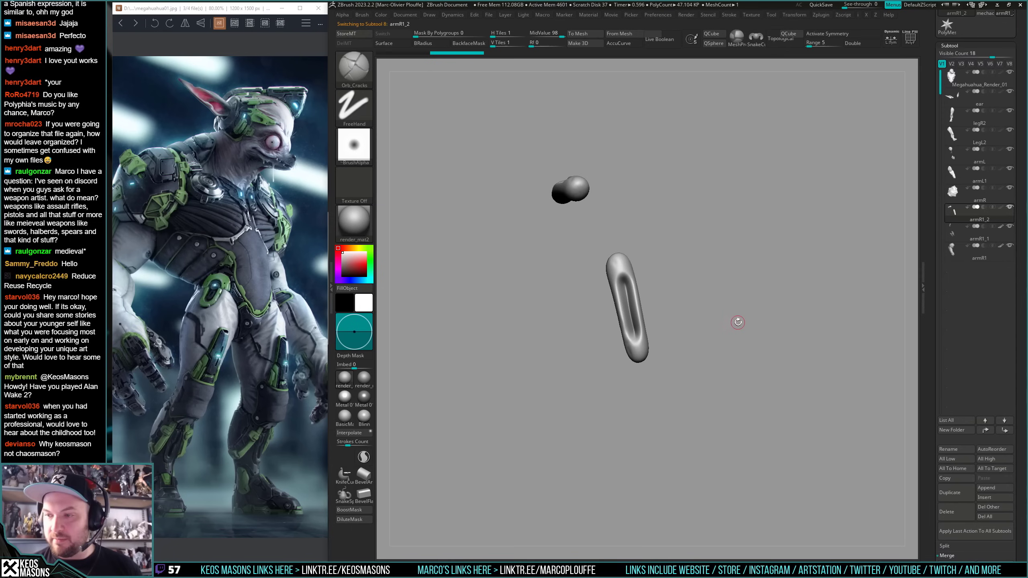
- Merge armR down with the subdivided slotted strip subtool armR1_2, accepting the non-undoable operation
left_click(967, 193)
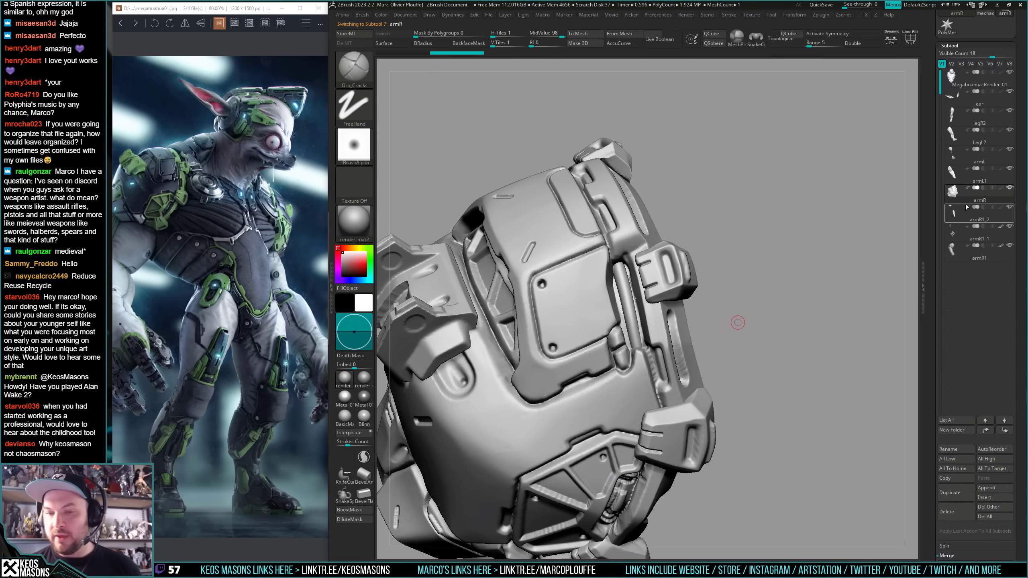
scroll(969, 457, "down", 2)
left_click(946, 519)
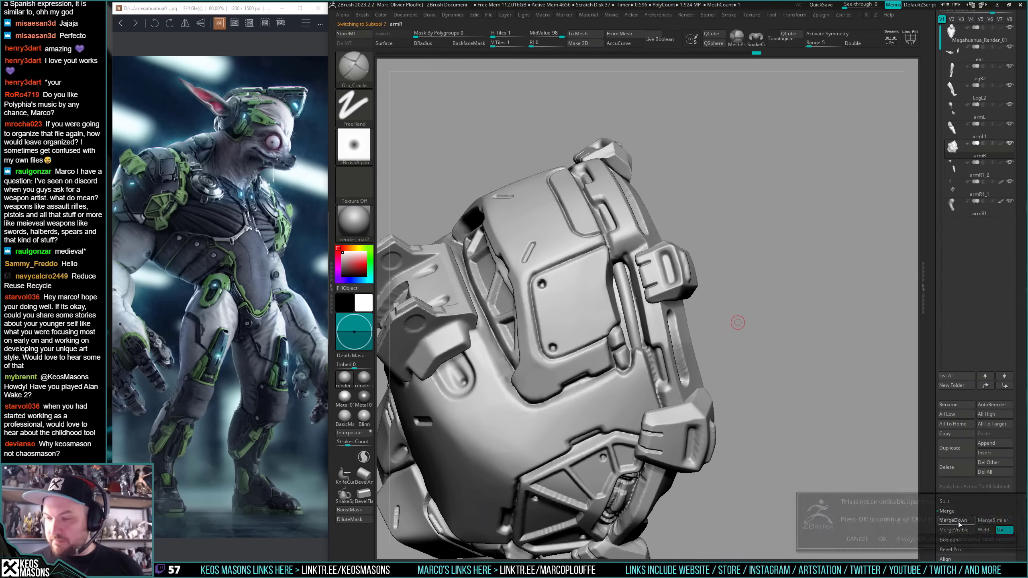
left_click(921, 539)
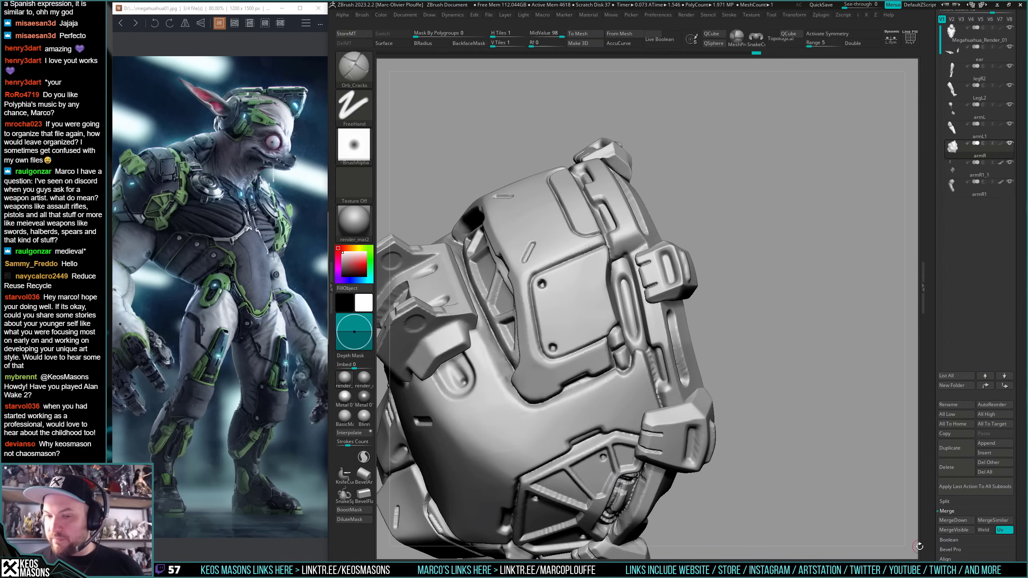
- Mask all of the armor except the slotted strip beside the screwed panel and choose the DamStandard brush
left_click_drag(715, 485, 641, 316)
key("w")
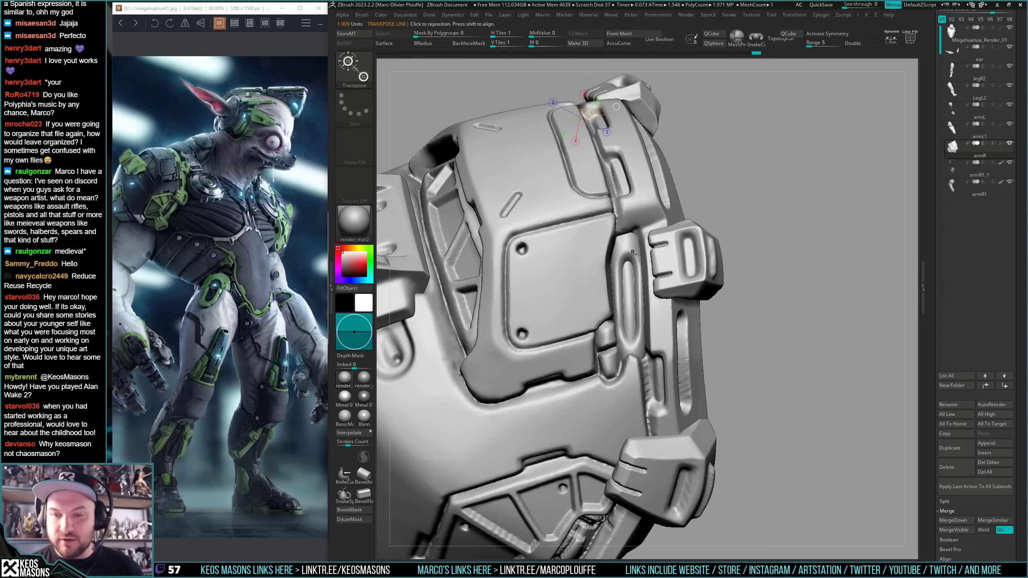
left_click(631, 266, "ctrl")
left_click_drag(741, 203, 728, 358)
left_click(590, 290, "ctrl")
key("q")
mouse_move(766, 301)
left_mouse_down()
mouse_move(780, 289)
mouse_move(769, 170)
left_mouse_up()
key("b")
key("d")
key("s")
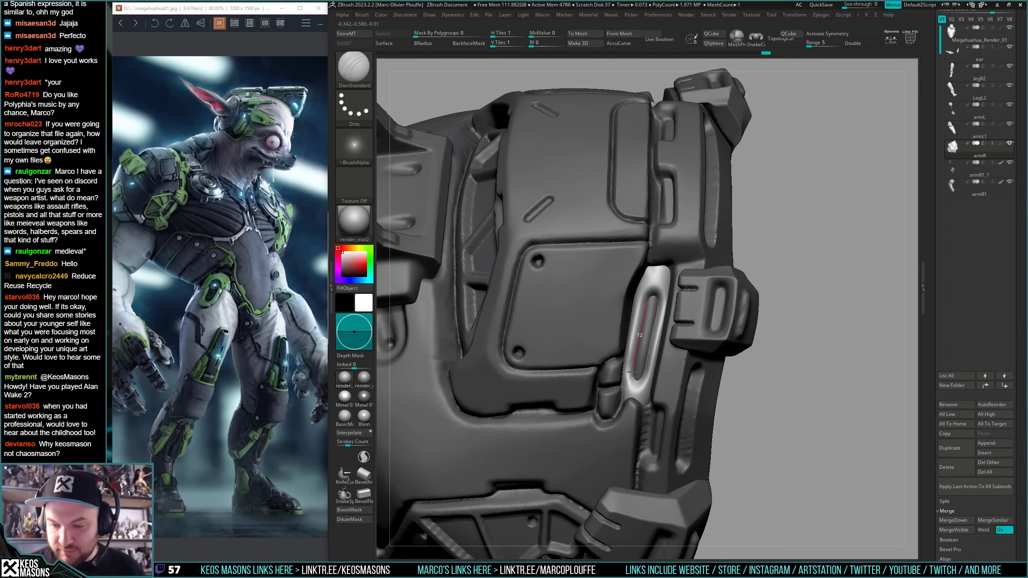
- Carve the inner edges of the strip's long slot with DamStandard to sharpen its recess
right_click_drag(636, 364, 657, 307)
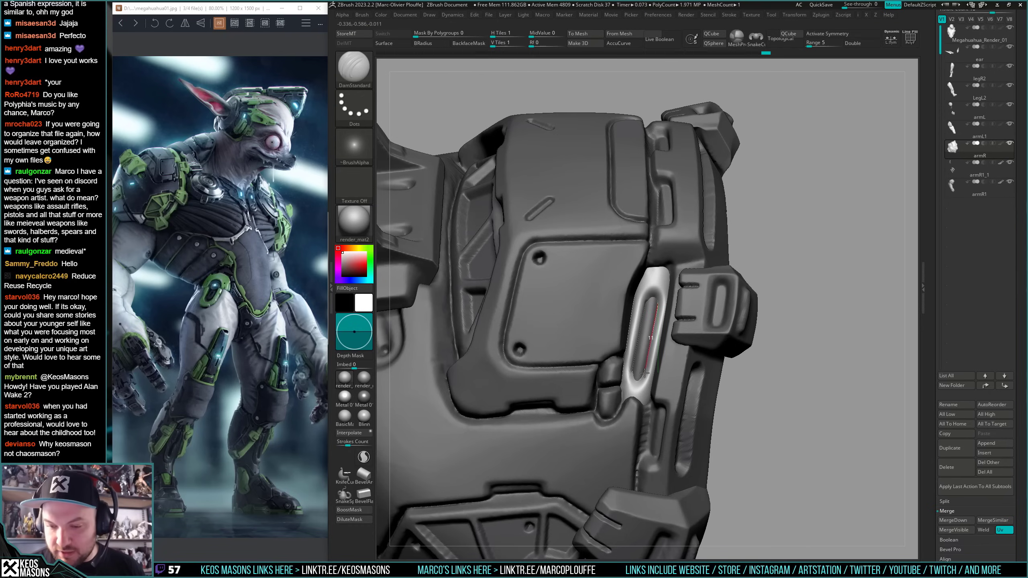
right_click_drag(644, 374, 635, 380)
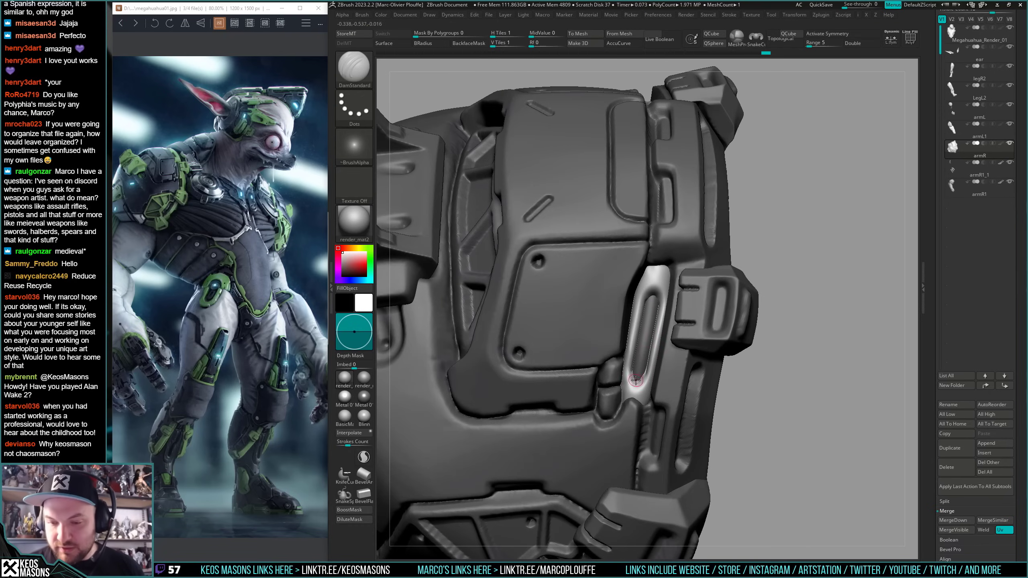
key("F3")
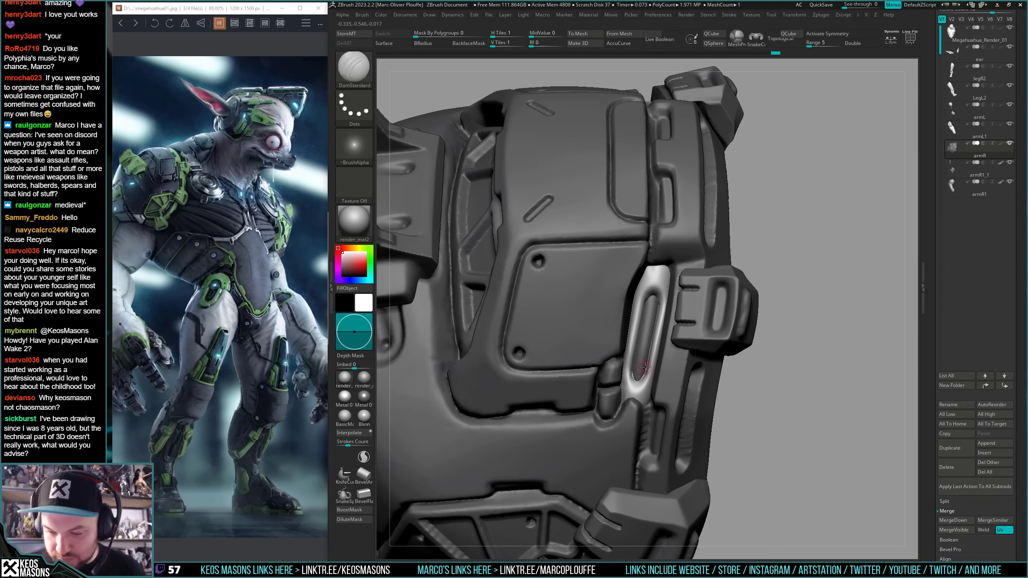
right_click_drag(645, 367, 669, 313)
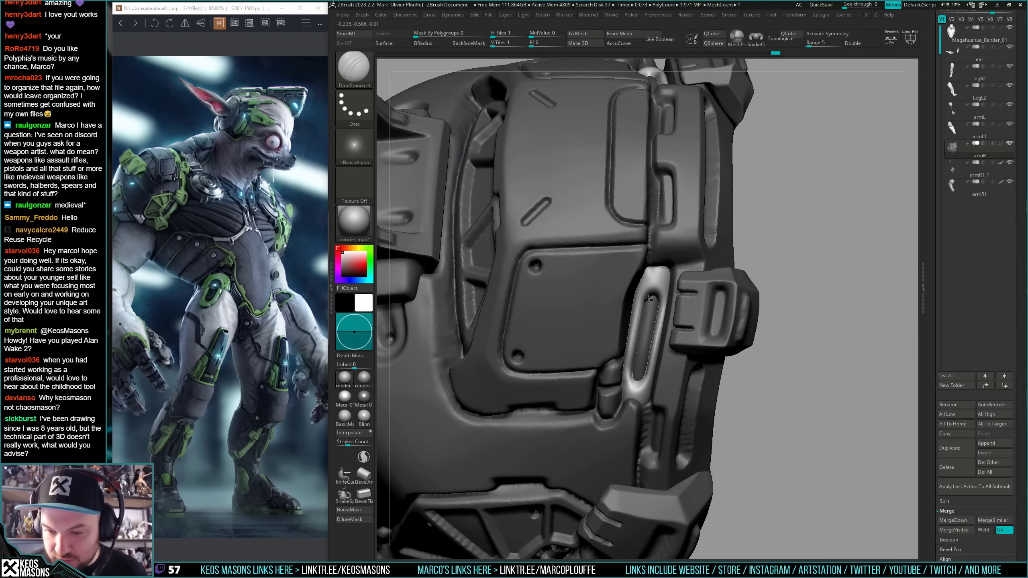
right_click_drag(658, 300, 674, 265)
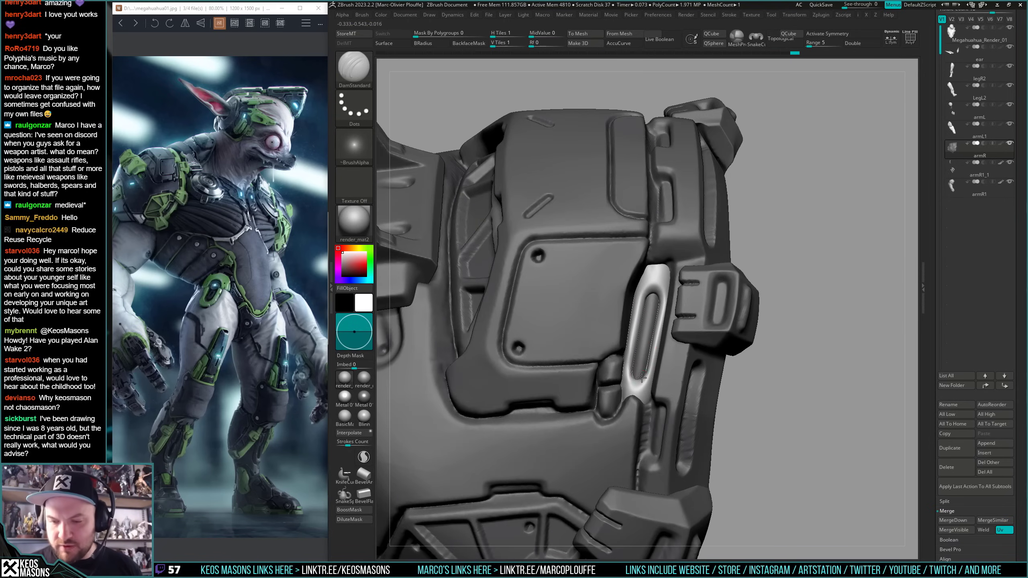
mouse_move(642, 378)
right_mouse_down()
mouse_move(619, 352)
mouse_move(625, 264)
right_mouse_up()
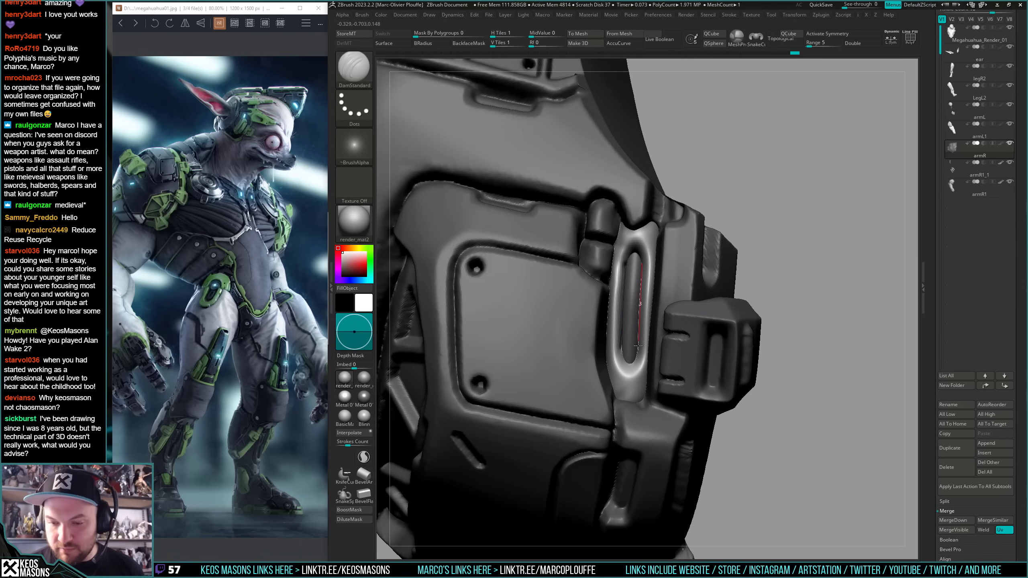
- Finish sharpening the slot's rim and rounded ends on the strip and clear the mask
left_click_drag(637, 350, 637, 351)
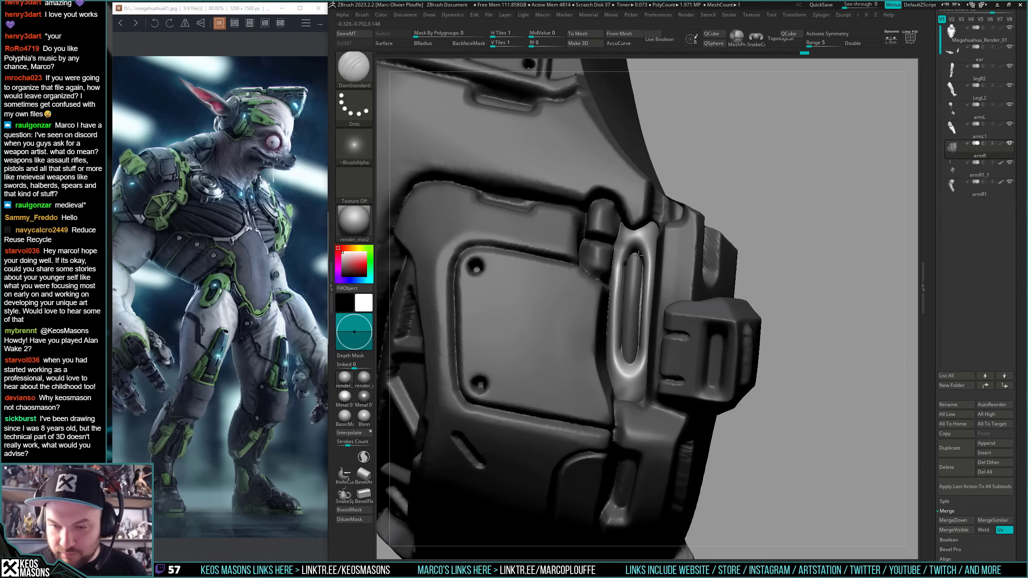
right_click_drag(640, 261, 636, 251)
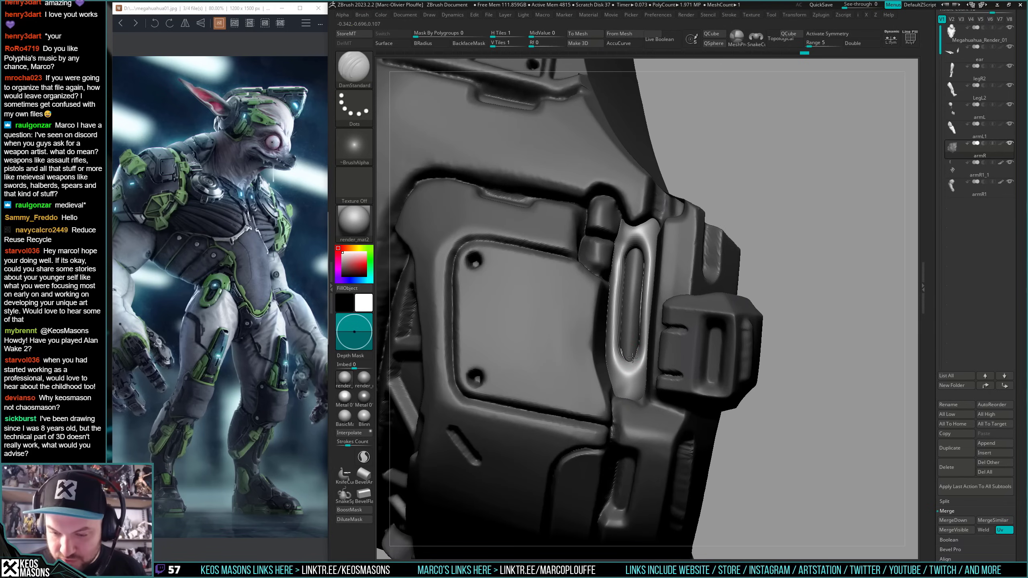
mouse_move(635, 340)
right_mouse_down()
mouse_move(633, 357)
mouse_move(639, 302)
mouse_move(668, 344)
right_mouse_up()
right_click_drag(674, 395, 720, 260)
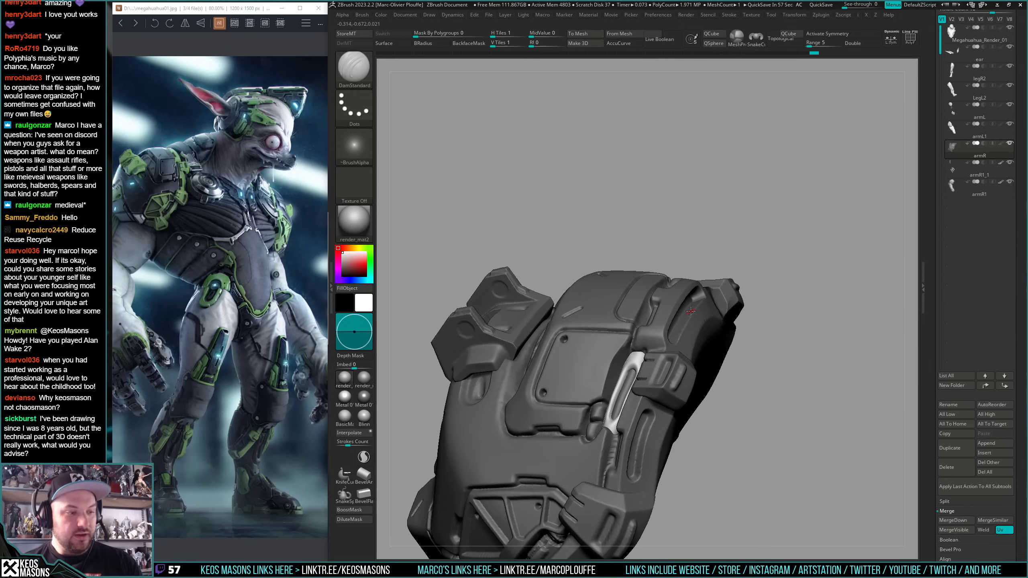
right_click_drag(700, 352, 666, 253)
key("q")
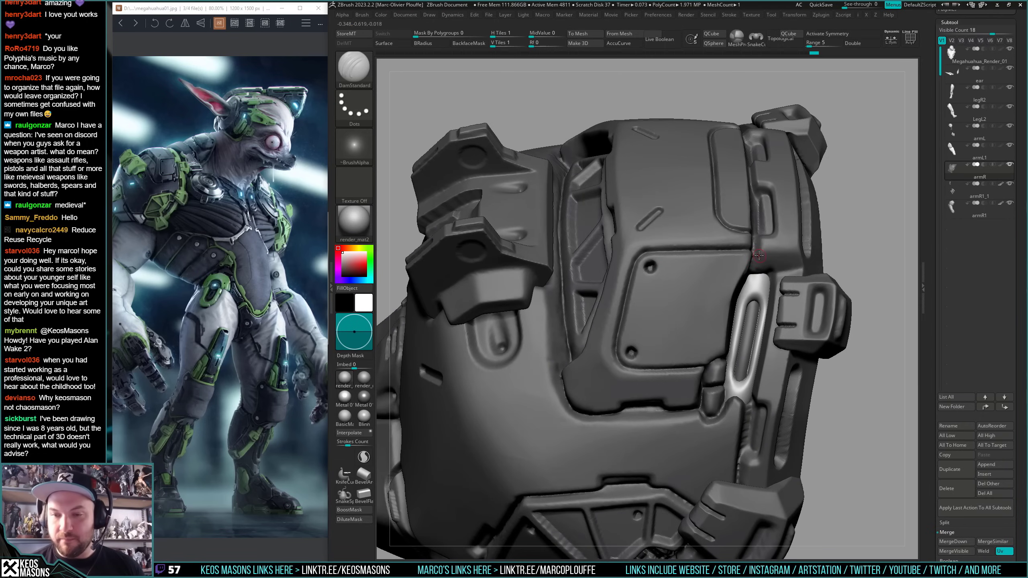
left_click(878, 209, "ctrl")
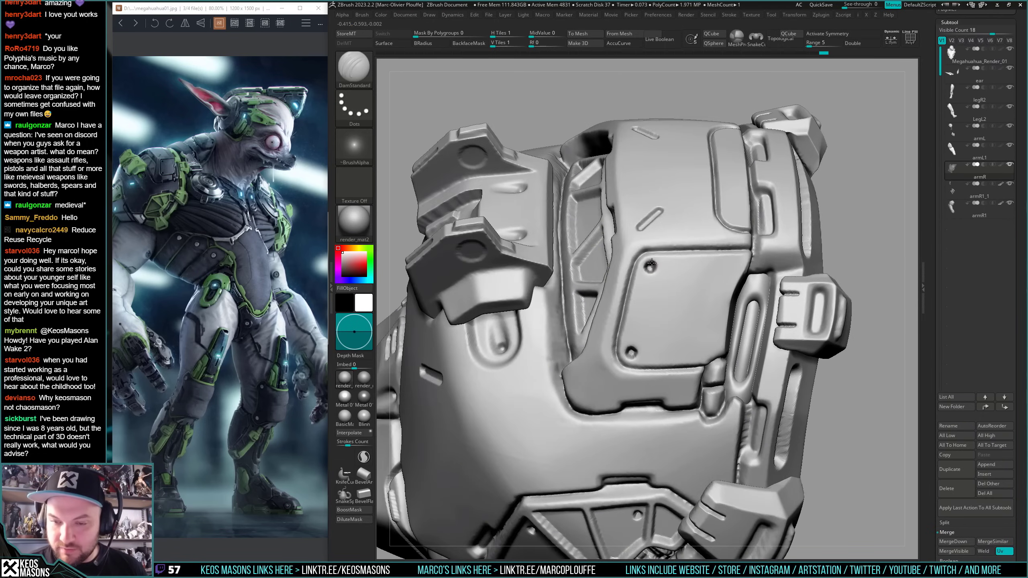
- Deepen the two screw holes on the side panel with DamStandard
left_click_drag(650, 270, 651, 267)
left_click_drag(632, 351, 631, 353)
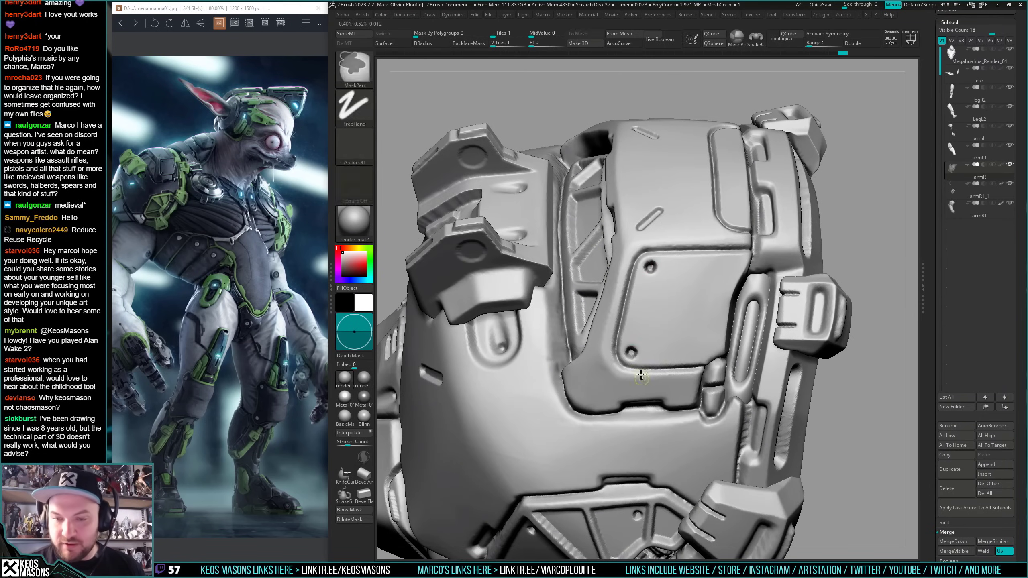
right_click_drag(637, 348, 631, 307, "ctrl")
mouse_move(631, 307)
right_mouse_down()
mouse_move(639, 283)
mouse_move(657, 348)
mouse_move(650, 341)
mouse_move(670, 356)
mouse_move(657, 385)
mouse_move(637, 366)
right_mouse_up()
- Toggle symmetry and refine the vertical grooves in the center of the front bracket with DamStandard and smoothing
key("x")
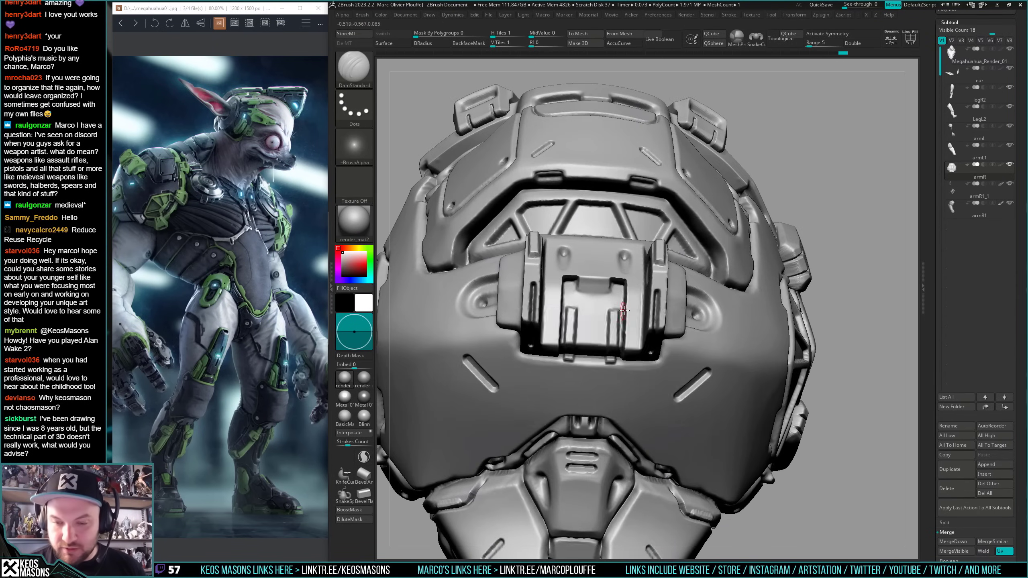
right_click_drag(623, 310, 609, 367)
key("shift")
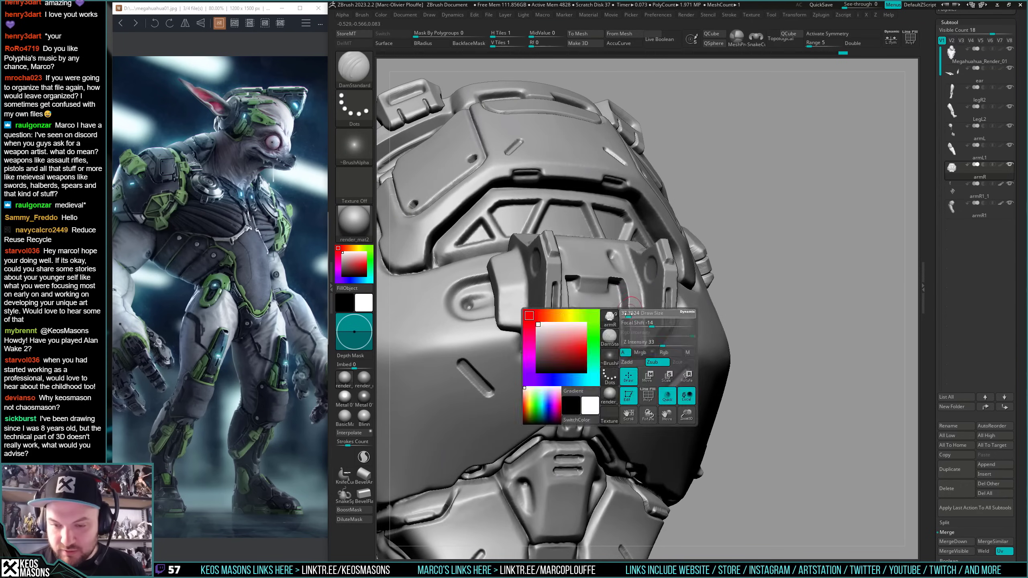
key("shift")
right_click_drag(629, 301, 573, 305)
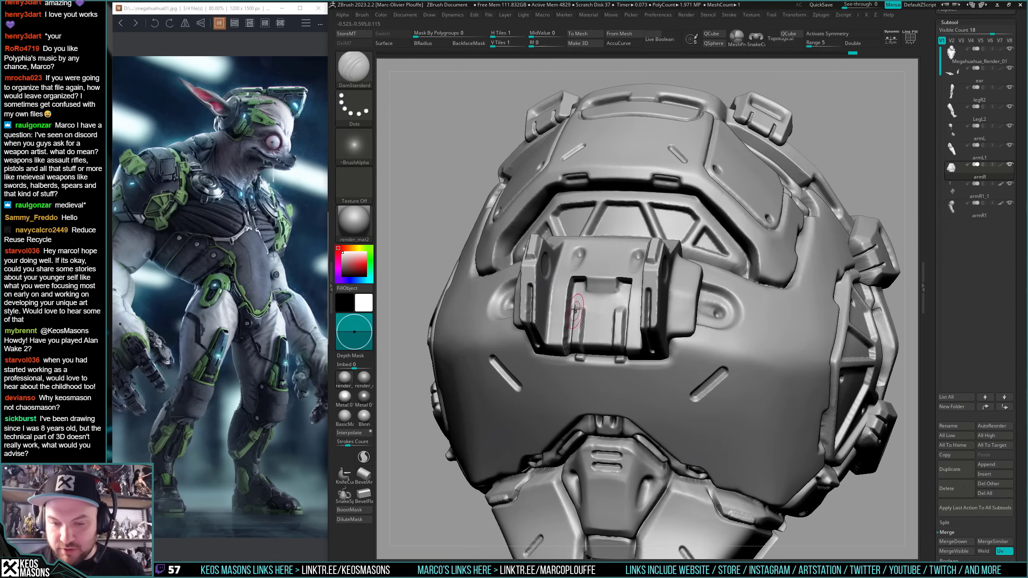
left_click_drag(571, 300, 583, 333, "shift")
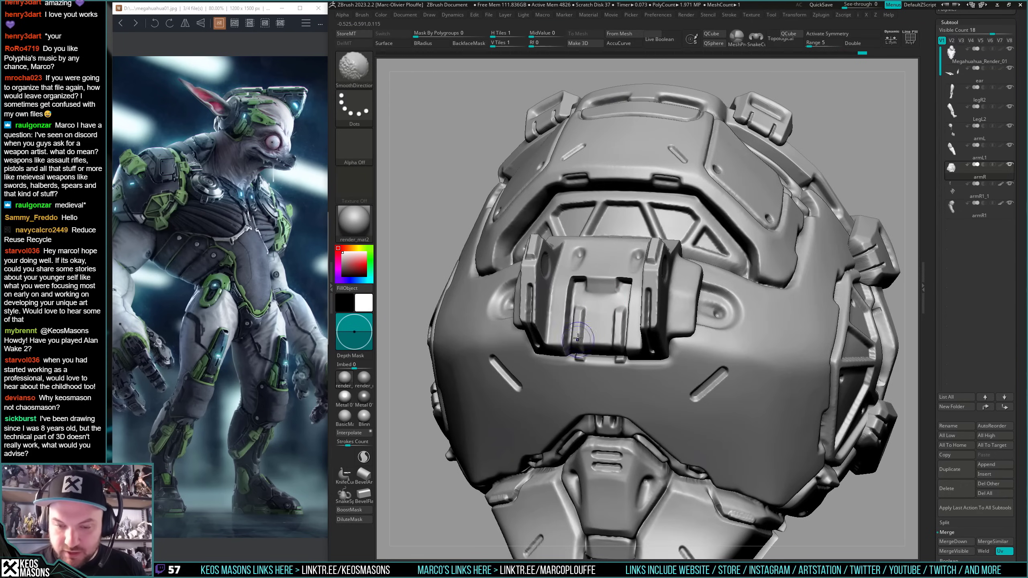
right_click_drag(587, 330, 611, 324)
left_click_drag(614, 312, 616, 338, "shift")
mouse_move(617, 316)
right_mouse_down()
mouse_move(623, 365)
mouse_move(651, 311)
mouse_move(782, 285)
mouse_move(663, 314)
mouse_move(655, 360)
mouse_move(642, 324)
mouse_move(702, 309)
mouse_move(626, 328)
right_mouse_up()
left_click_drag(515, 334, 531, 320, "shift")
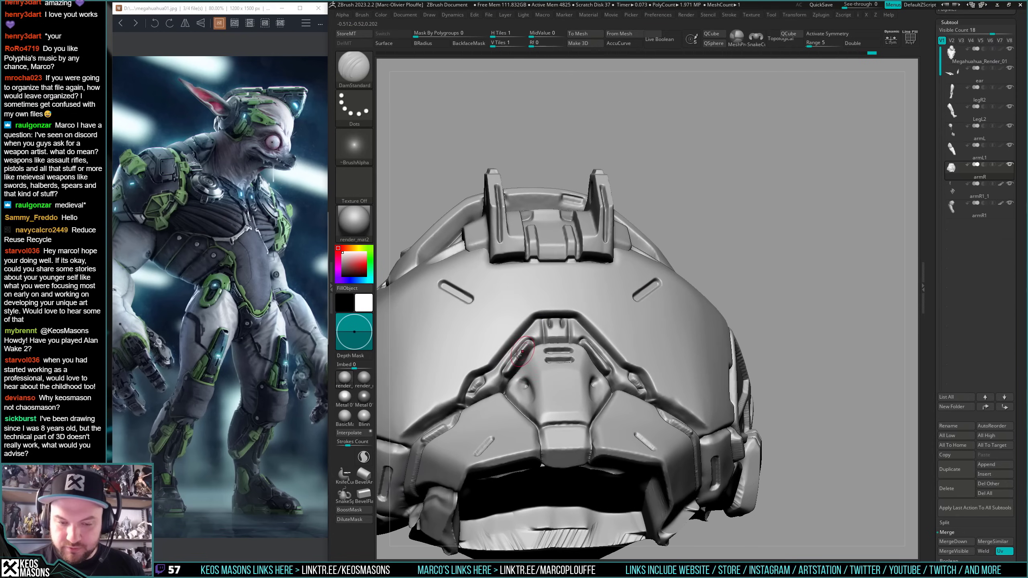
- Switch to Orb_Cracks and sharpen the creases along the angled trim beside the brow centerpiece and above the cheek plate
mouse_move(531, 320)
right_mouse_down()
mouse_move(645, 357)
mouse_move(704, 309)
right_mouse_up()
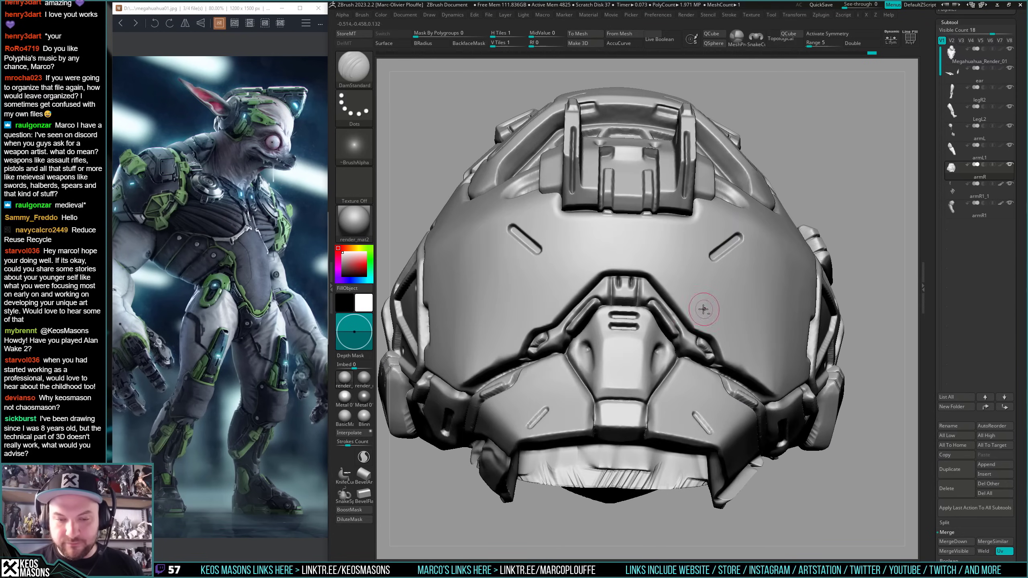
key("space")
left_click(671, 314)
right_click_drag(537, 314, 578, 310)
mouse_move(578, 310)
right_mouse_down("ctrl")
mouse_move(583, 297)
mouse_move(569, 279)
right_mouse_up("ctrl")
key("space")
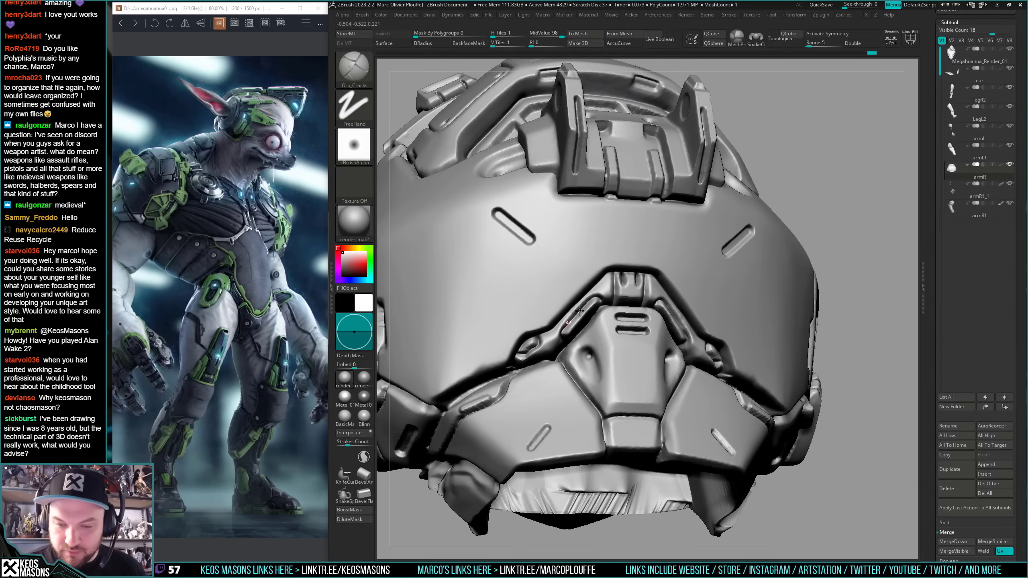
right_click_drag(592, 299, 568, 339)
right_click_drag(743, 350, 505, 306)
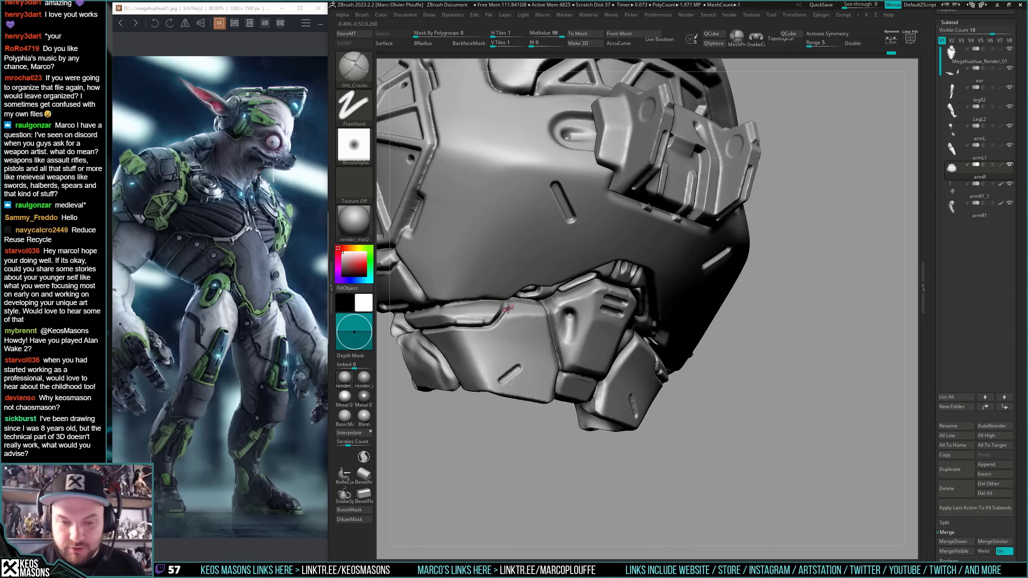
- Smooth the lower diagonal rib of the fan-shaped side panel
mouse_move(846, 344)
right_mouse_down()
mouse_move(817, 336)
mouse_move(813, 314)
mouse_move(761, 342)
mouse_move(678, 362)
mouse_move(663, 348)
mouse_move(677, 301)
right_mouse_up()
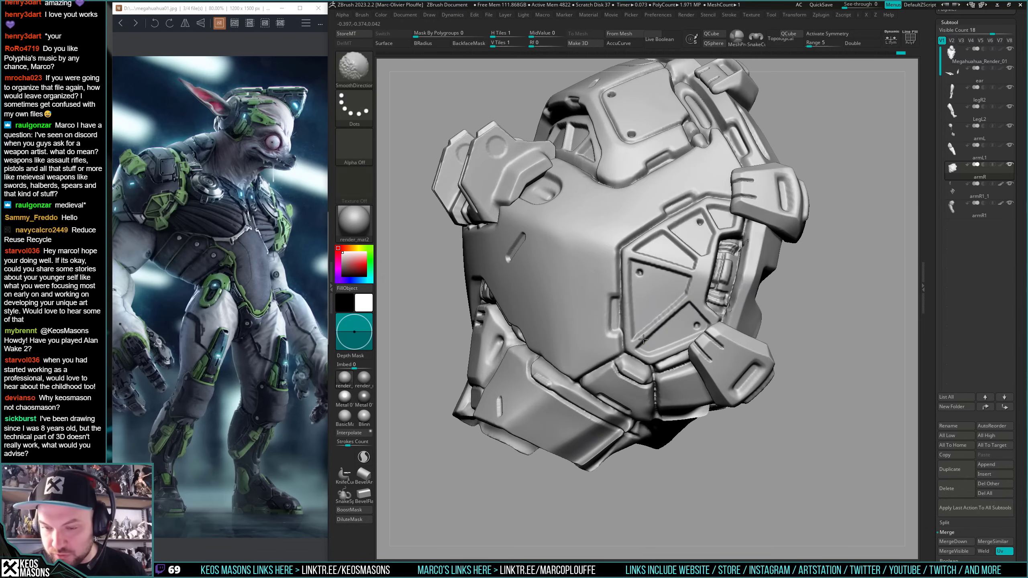
key("shift")
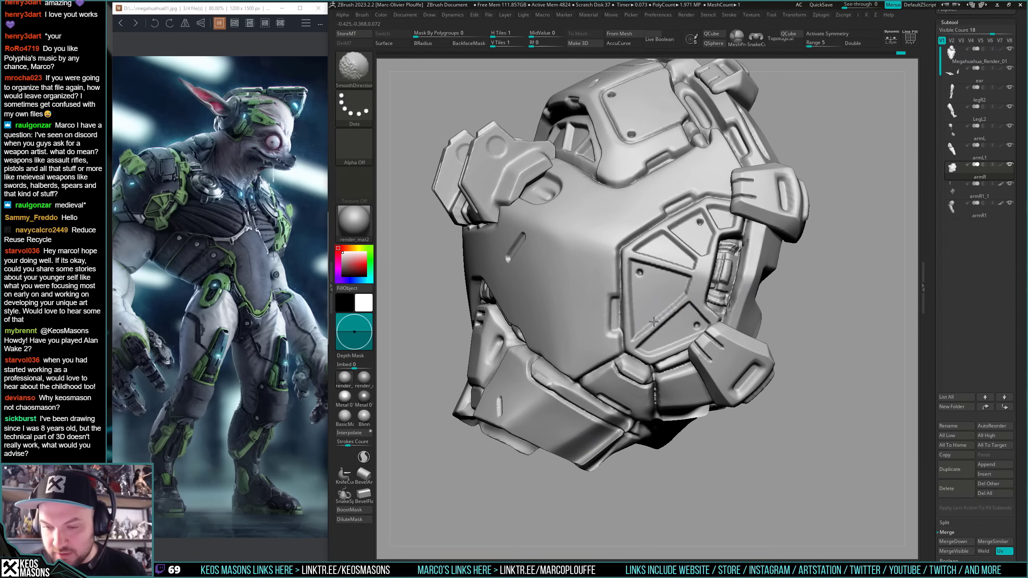
left_click_drag(653, 322, 636, 339, "shift")
right_click_drag(639, 336, 664, 339)
left_click_drag(683, 301, 647, 334, "shift")
mouse_move(684, 334)
right_mouse_down()
mouse_move(667, 327)
mouse_move(680, 330)
right_mouse_up()
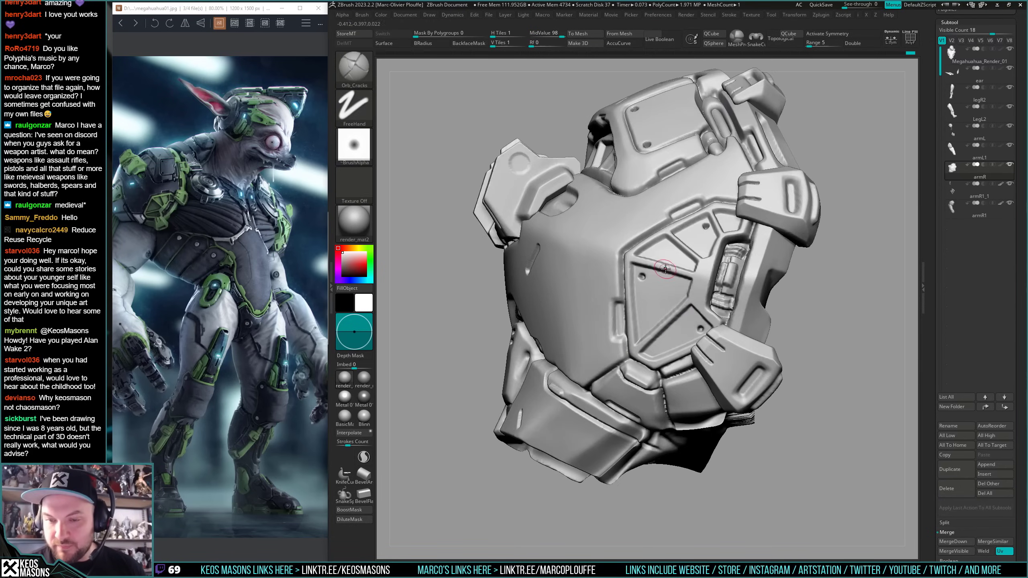
- Smooth the middle ribs between the triangular recesses of the fan-shaped panel
right_click_drag(667, 279, 700, 316)
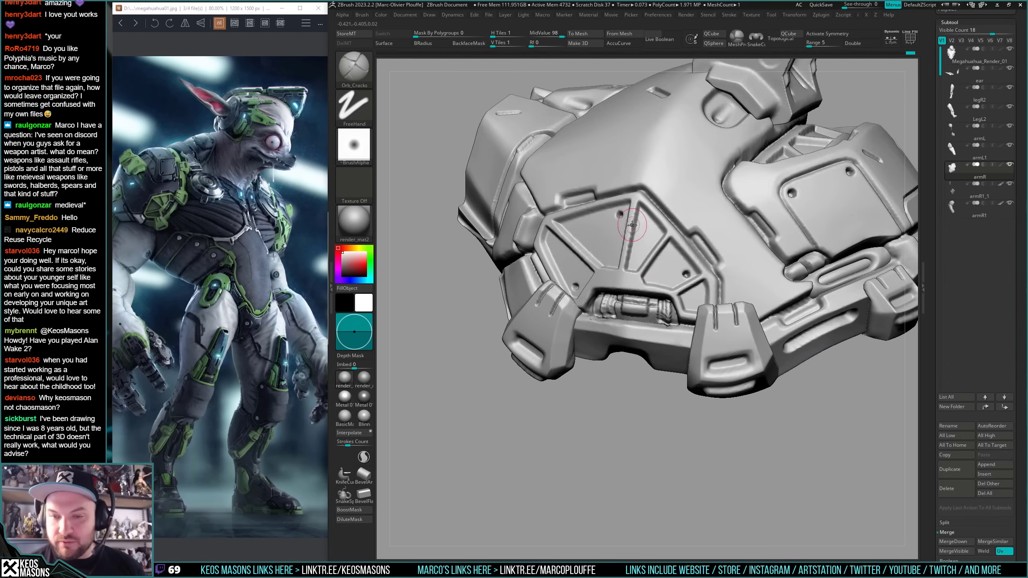
right_click_drag(631, 225, 633, 209)
key("shift")
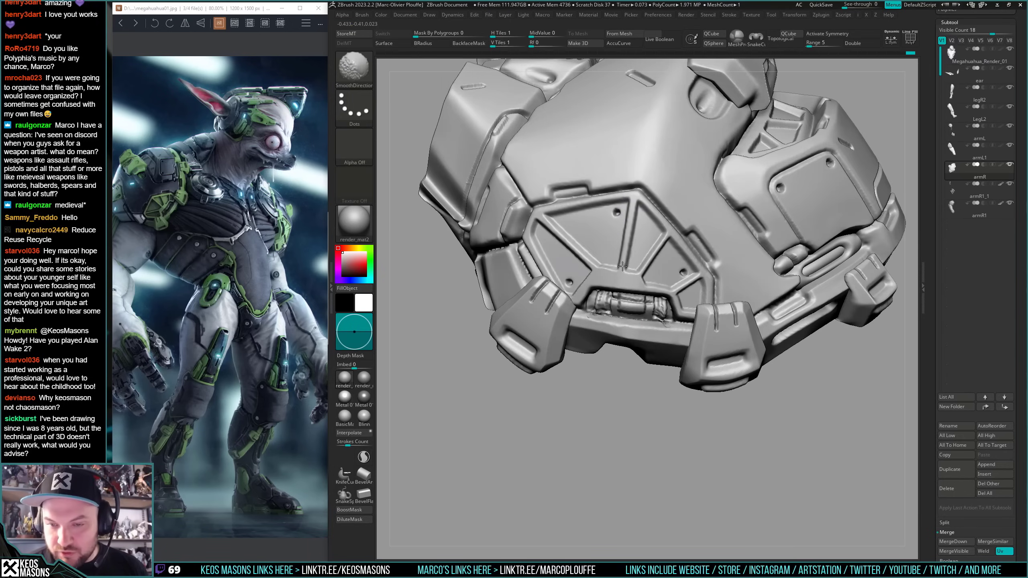
left_click_drag(622, 266, 619, 271, "shift")
right_click_drag(625, 269, 644, 272)
left_click_drag(643, 272, 663, 259, "shift")
mouse_move(668, 258)
right_mouse_down()
mouse_move(631, 279)
mouse_move(684, 296)
right_mouse_up()
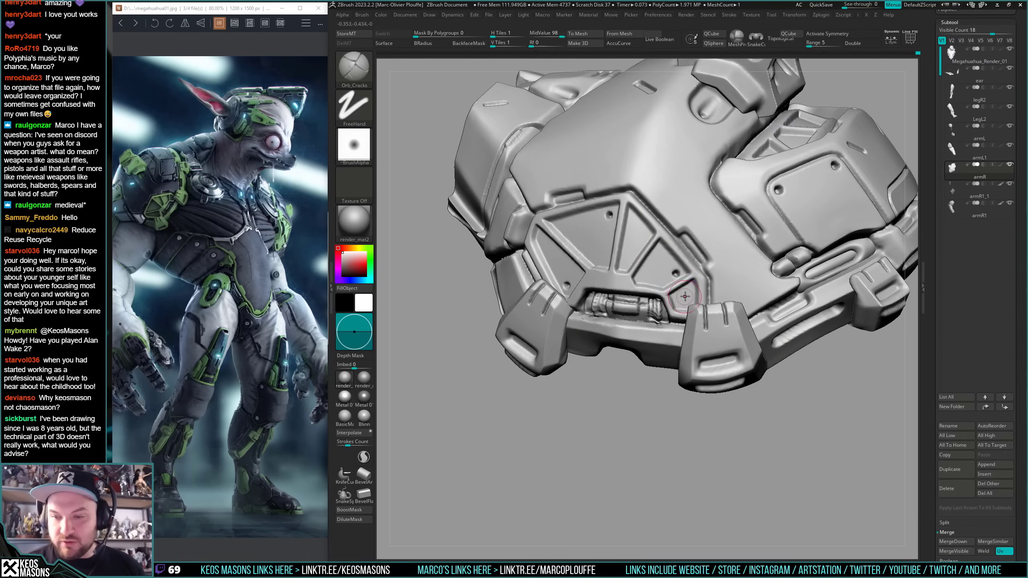
- Smooth the edges of the fan panel's small end recess and its remaining ribs above the cylinder detail
left_click_drag(685, 297, 682, 319, "shift")
mouse_move(682, 319)
right_mouse_down("ctrl")
mouse_move(718, 296)
mouse_move(689, 295)
mouse_move(714, 325)
right_mouse_up("ctrl")
mouse_move(621, 345)
right_mouse_down()
mouse_move(648, 320)
mouse_move(607, 301)
right_mouse_up()
left_click_drag(589, 305, 597, 315, "shift")
left_click_drag(623, 358, 631, 367, "shift")
mouse_move(631, 367)
right_mouse_down()
mouse_move(663, 344)
mouse_move(631, 344)
right_mouse_up()
right_click(574, 380)
mouse_move(575, 380)
right_mouse_down()
mouse_move(603, 344)
mouse_move(617, 348)
mouse_move(583, 275)
right_mouse_up()
left_click_drag(582, 275, 567, 297, "shift")
right_click_drag(566, 297, 619, 289)
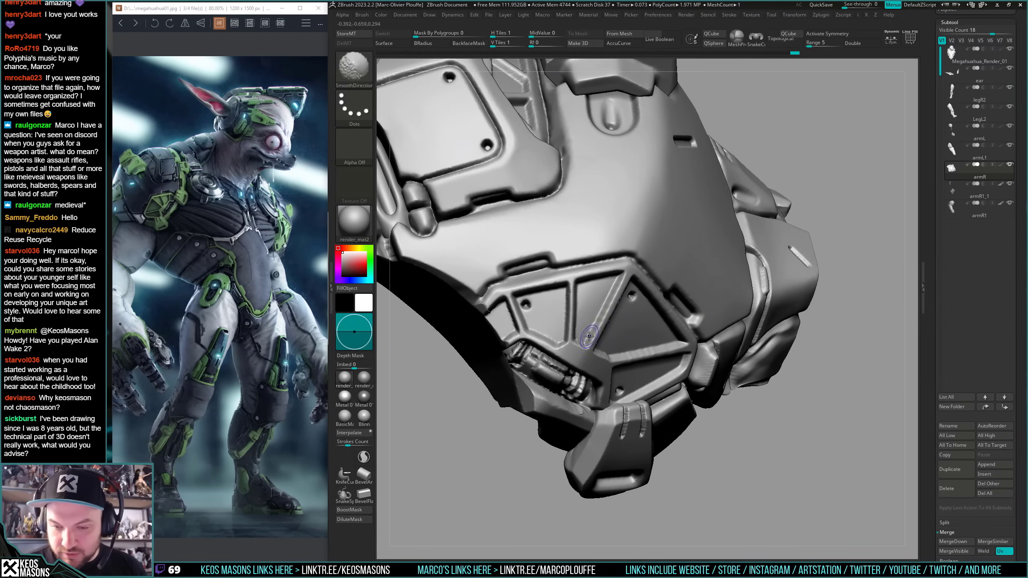
right_click_drag(589, 336, 667, 293)
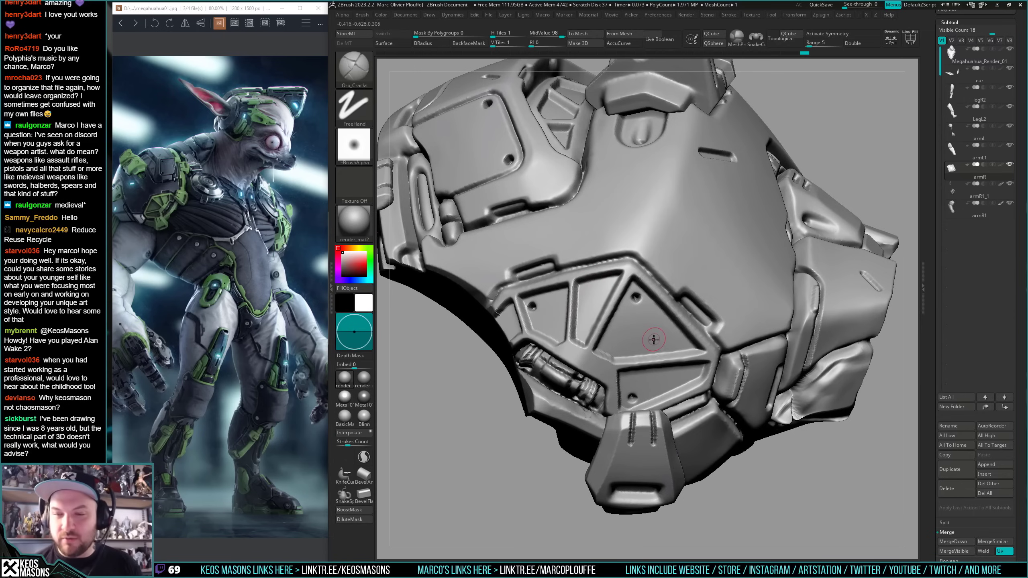
right_click_drag(651, 343, 681, 324)
key("space")
left_click(683, 308)
left_click(763, 229)
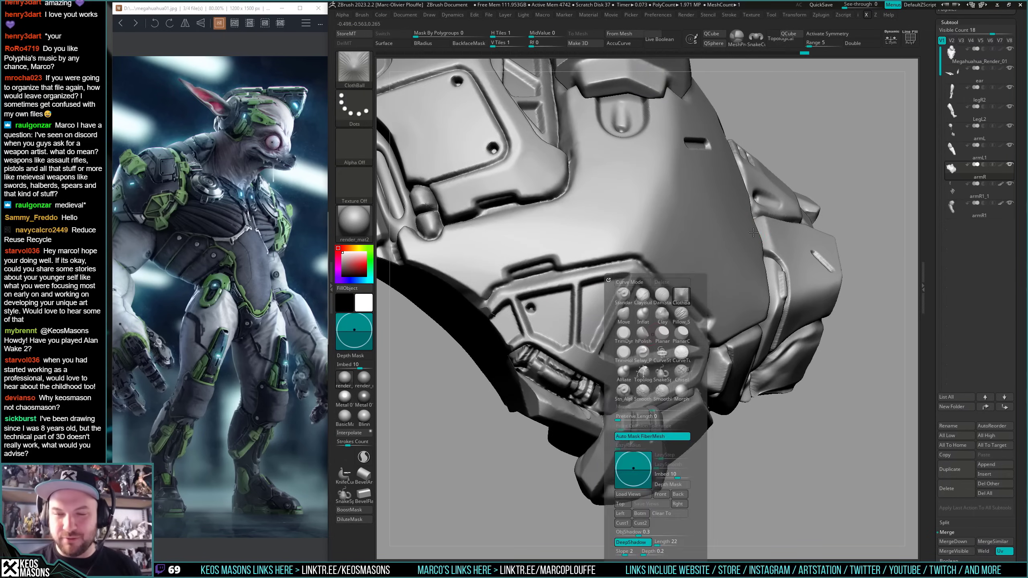
key("ctrl+z")
key("space")
left_click(746, 299)
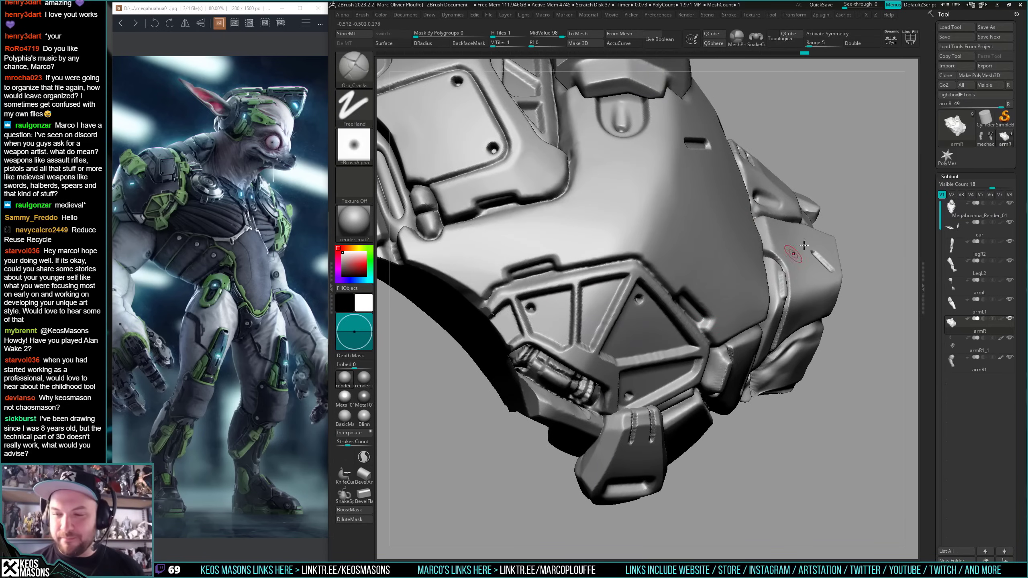
- Sharpen the crease along the fan-shaped panel's outer border and around its raised edge tabs
mouse_move(802, 246)
right_mouse_down()
mouse_move(615, 278)
mouse_move(574, 329)
right_mouse_up()
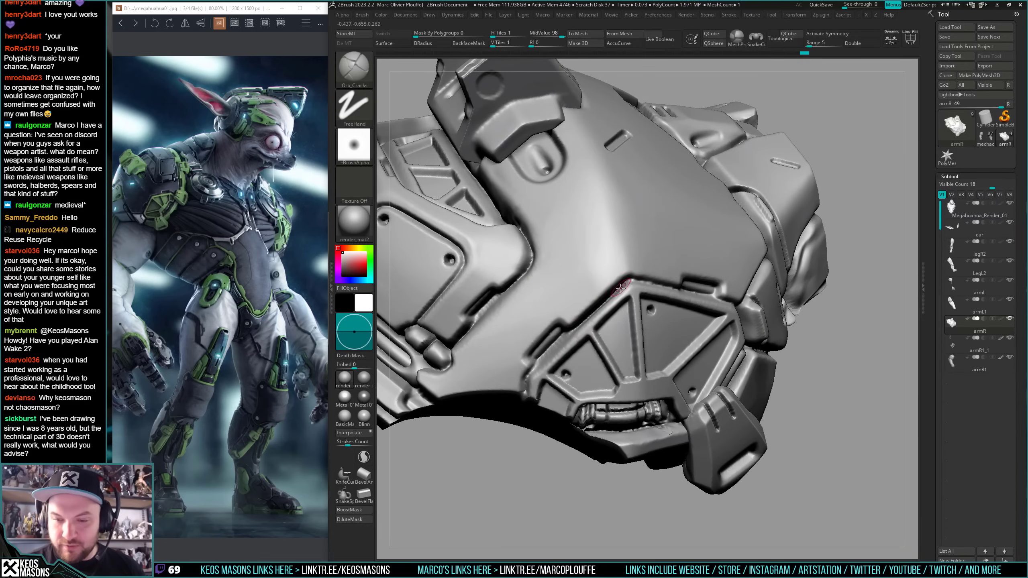
right_click_drag(620, 287, 570, 335)
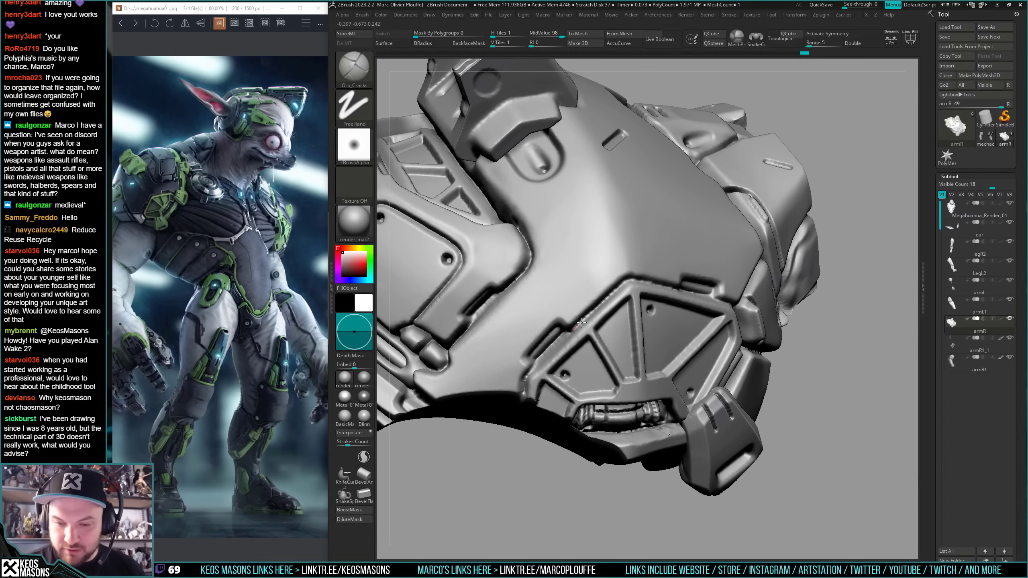
mouse_move(629, 279)
right_mouse_down()
mouse_move(527, 311)
mouse_move(586, 287)
mouse_move(601, 297)
mouse_move(619, 287)
mouse_move(605, 267)
right_mouse_up()
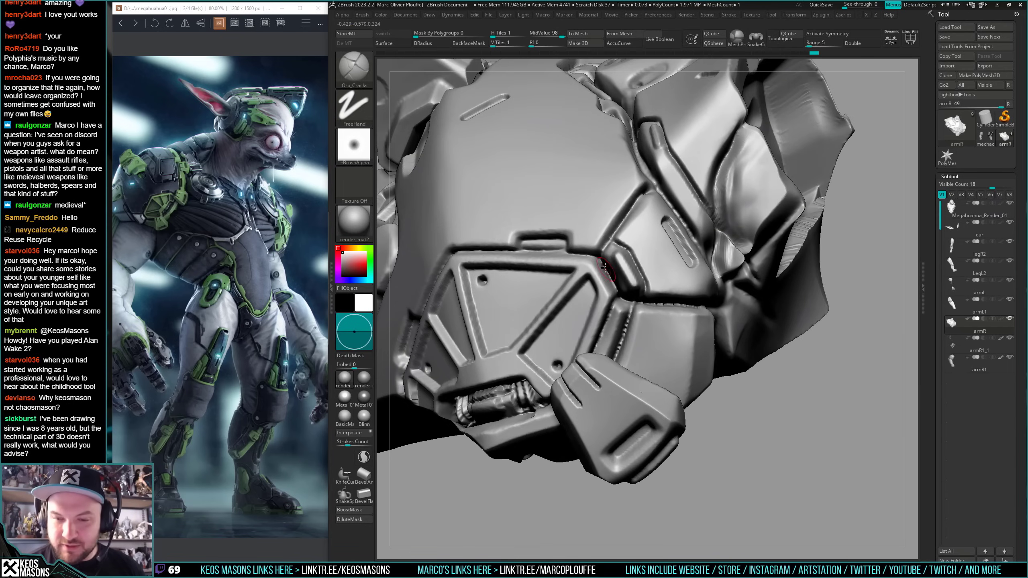
right_click_drag(621, 305, 651, 296)
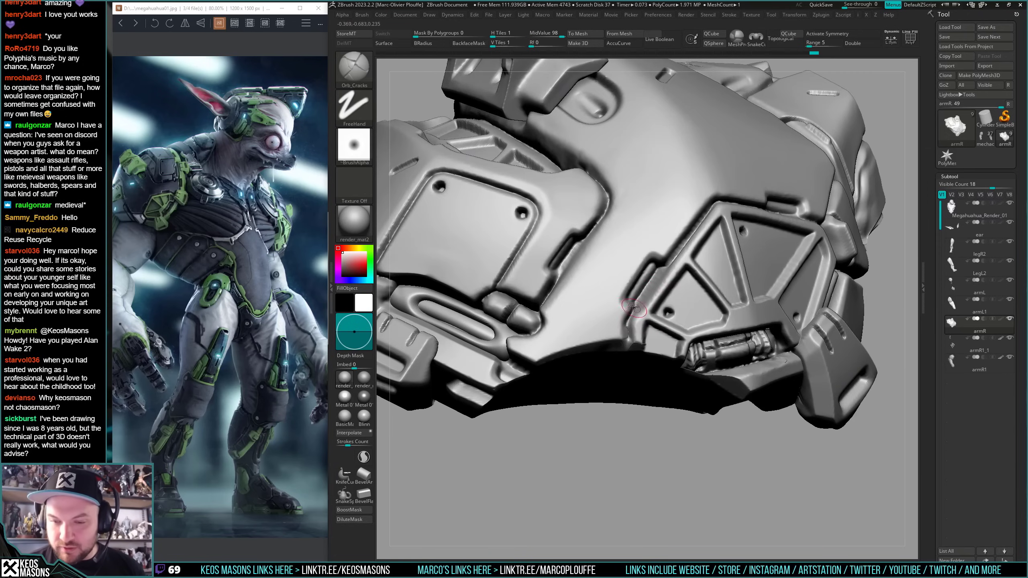
right_click_drag(627, 326, 761, 270, "ctrl")
right_click_drag(760, 269, 609, 285, "alt")
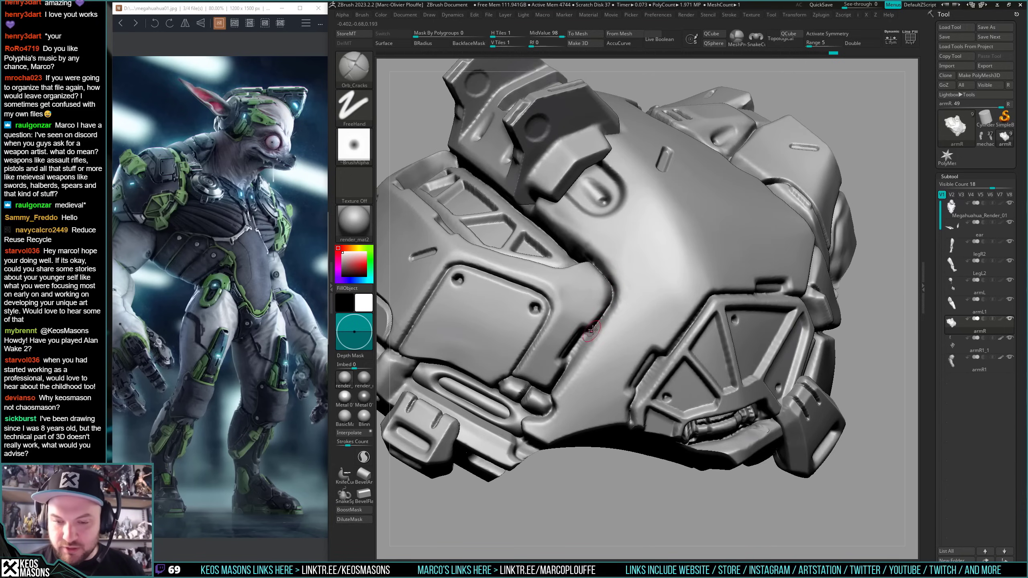
- Sharpen the groove outlining the square plate with two screw holes and smooth its corners
mouse_move(610, 306)
right_mouse_down()
mouse_move(578, 356)
mouse_move(581, 326)
mouse_move(587, 370)
mouse_move(562, 384)
right_mouse_up()
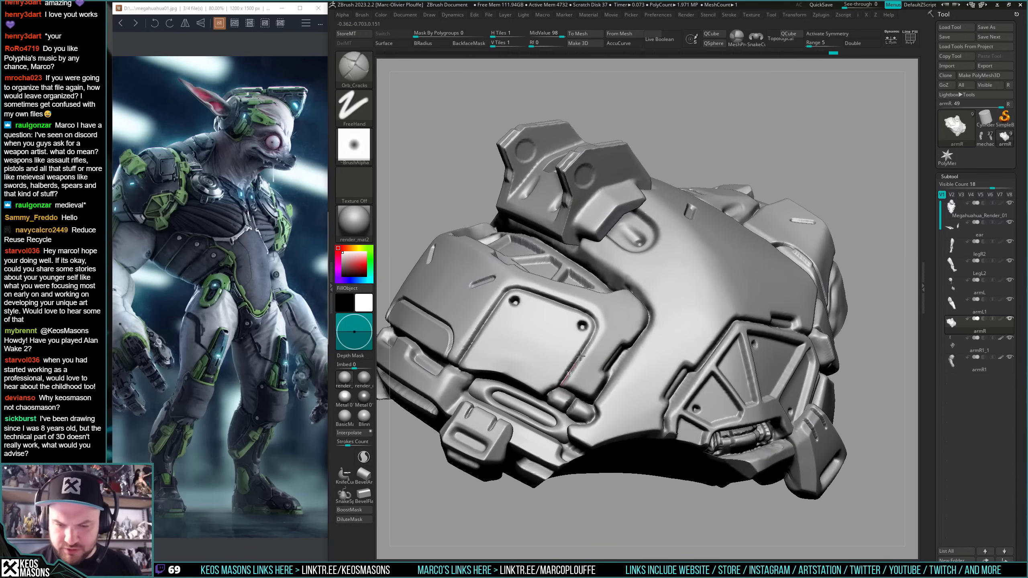
left_click_drag(593, 333, 593, 331, "shift")
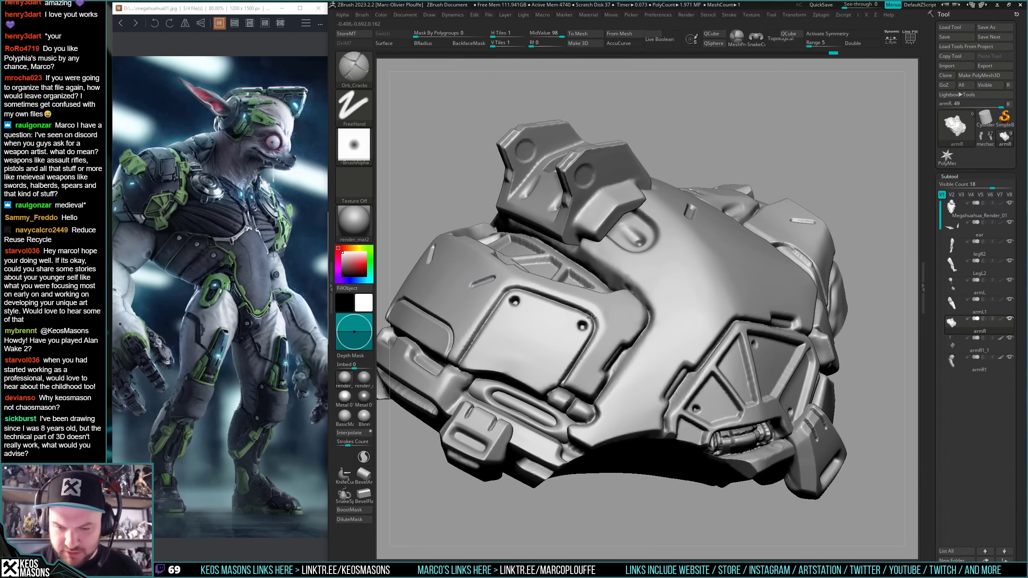
right_click_drag(592, 318, 590, 290)
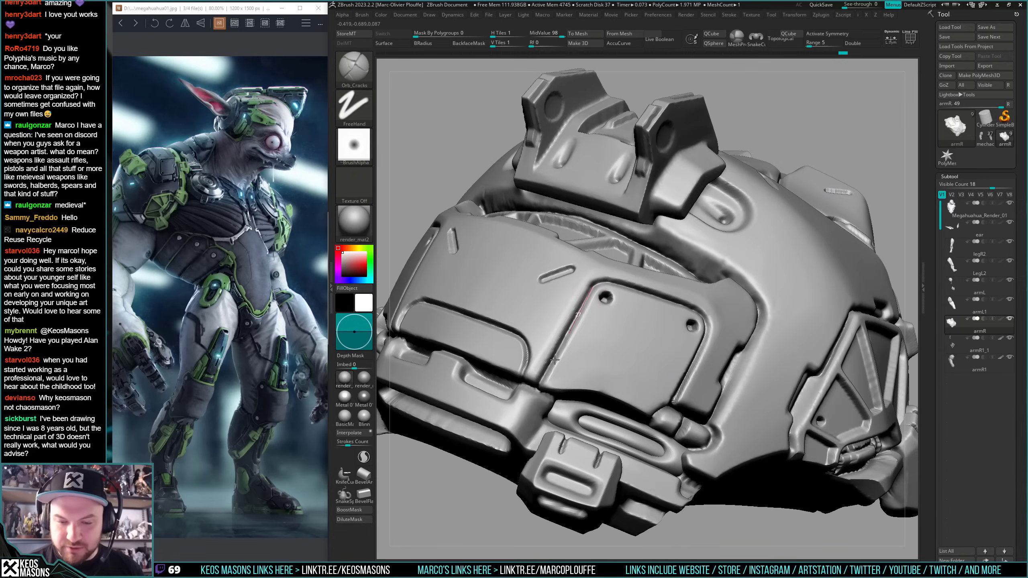
left_click_drag(541, 386, 540, 386, "shift")
right_click_drag(540, 386, 568, 338, "ctrl")
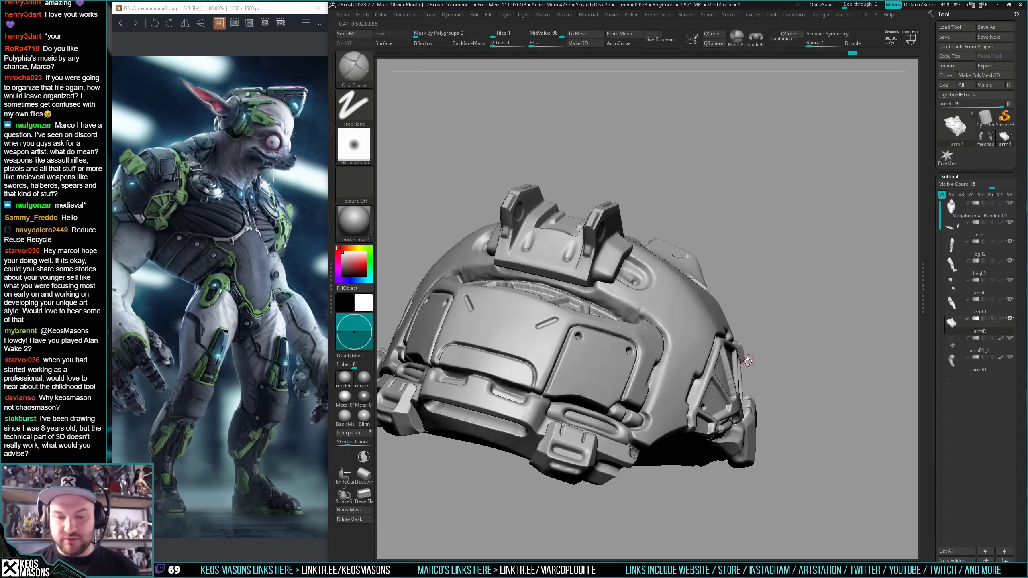
- Smooth the slotted rim rail between the clasps with the whole figure shown, and isolate the shoulder armor again
mouse_move(758, 352)
right_mouse_down()
mouse_move(743, 369)
mouse_move(629, 412)
mouse_move(632, 439)
mouse_move(625, 391)
mouse_move(611, 367)
mouse_move(607, 376)
mouse_move(614, 377)
mouse_move(641, 309)
mouse_move(643, 364)
mouse_move(639, 336)
mouse_move(663, 349)
mouse_move(694, 344)
mouse_move(702, 320)
mouse_move(731, 318)
mouse_move(693, 367)
mouse_move(663, 356)
mouse_move(807, 330)
mouse_move(773, 349)
mouse_move(713, 349)
mouse_move(654, 305)
right_mouse_up()
key("alt+s")
key("shift+f")
key("shift+f")
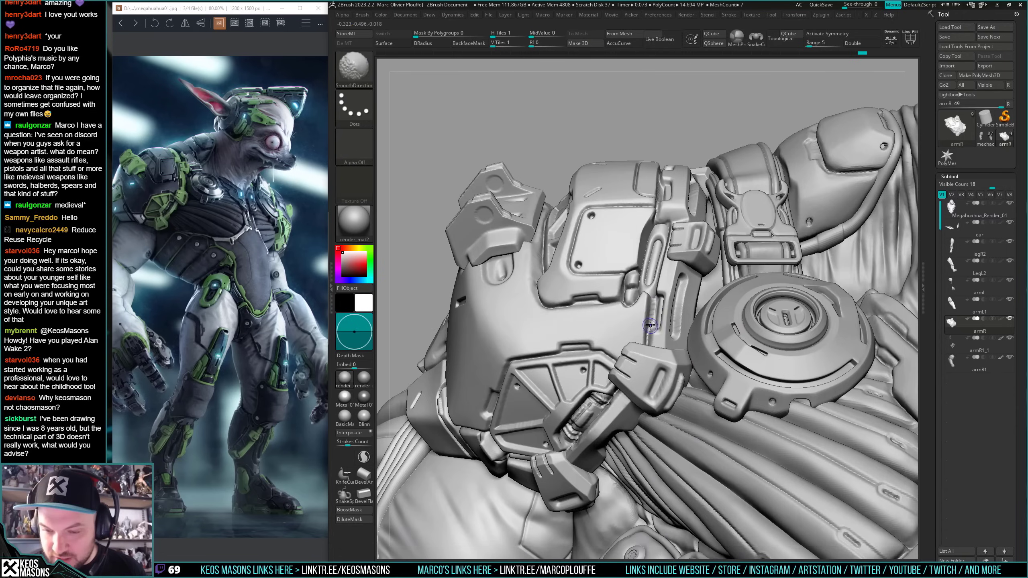
left_click_drag(662, 299, 650, 339)
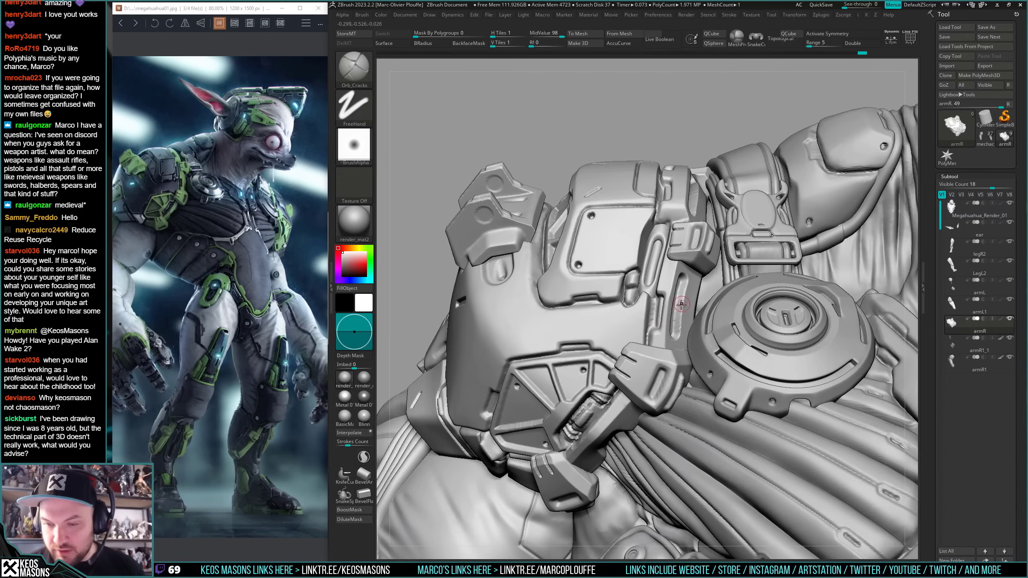
right_click_drag(681, 302, 652, 319)
key("ctrl+shift+s")
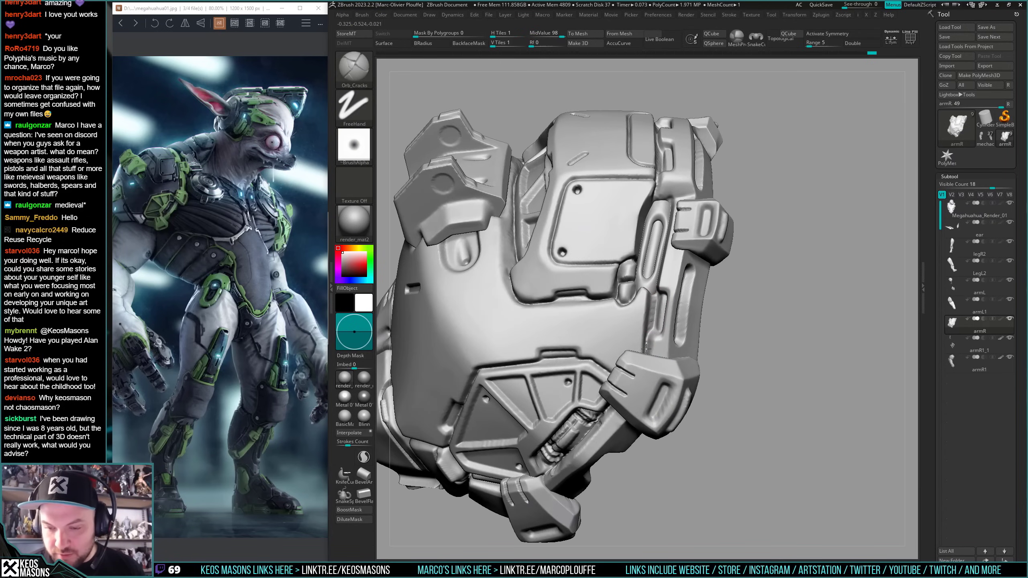
- Switch to the Planar brush and flatten the rim rail's stepped surface beside the middle clasp
mouse_move(647, 348)
right_mouse_down()
mouse_move(657, 298)
mouse_move(651, 375)
mouse_move(643, 363)
right_mouse_up()
key("b")
key("p")
key("l")
key("shift")
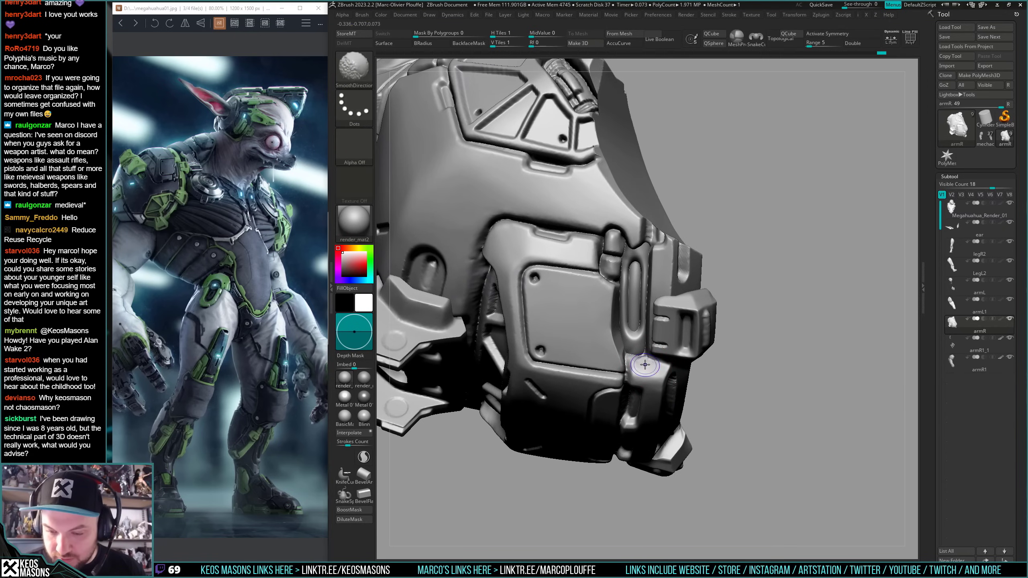
mouse_move(643, 331)
right_mouse_down()
mouse_move(654, 372)
mouse_move(642, 298)
mouse_move(632, 331)
right_mouse_up()
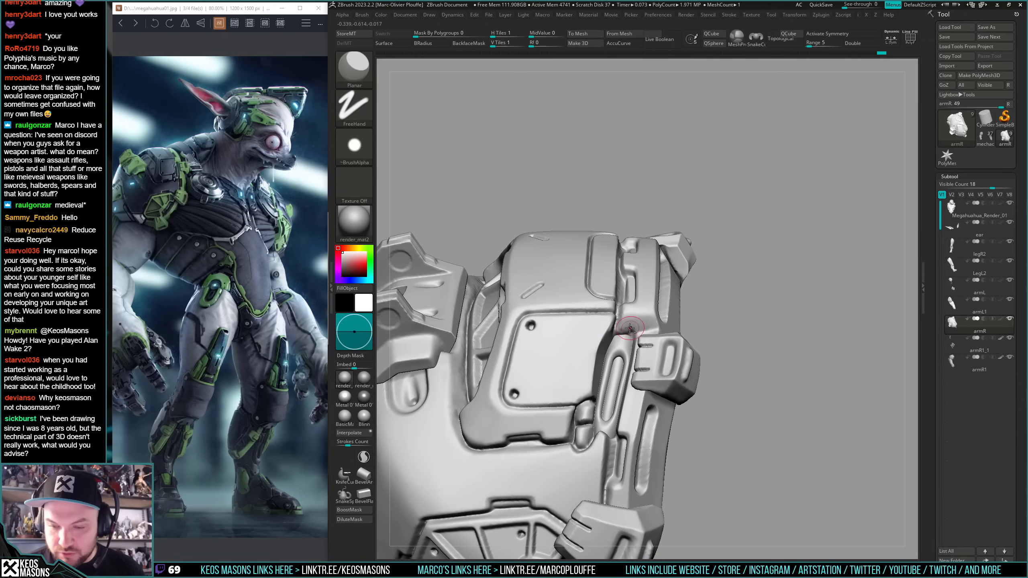
left_click_drag(629, 328, 635, 332)
mouse_move(630, 330)
right_mouse_down()
mouse_move(655, 324)
mouse_move(665, 304)
right_mouse_up()
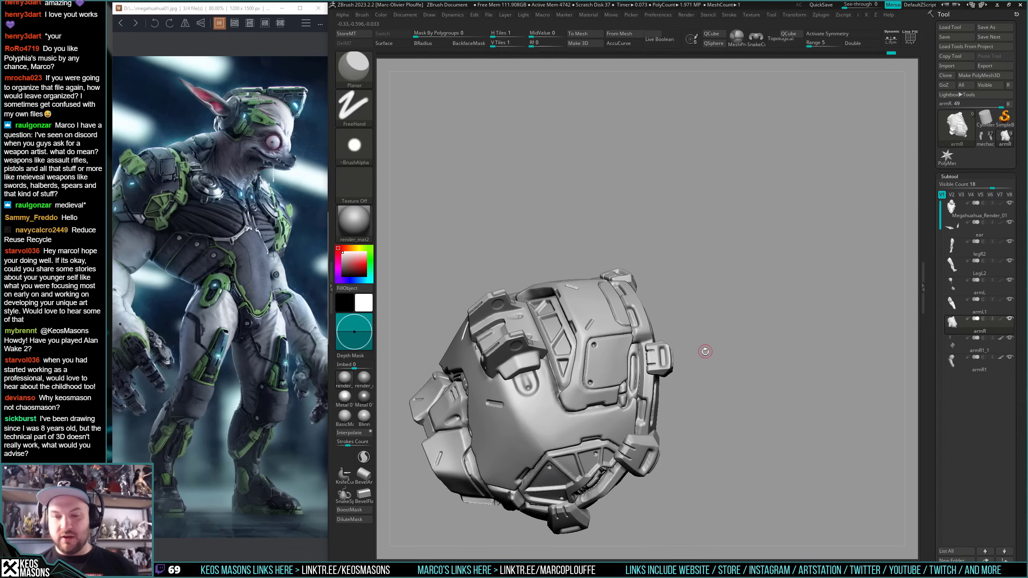
- Smooth the main shell's edge around both ends of the recessed lattice next to the top bracket
right_click_drag(702, 368, 667, 384)
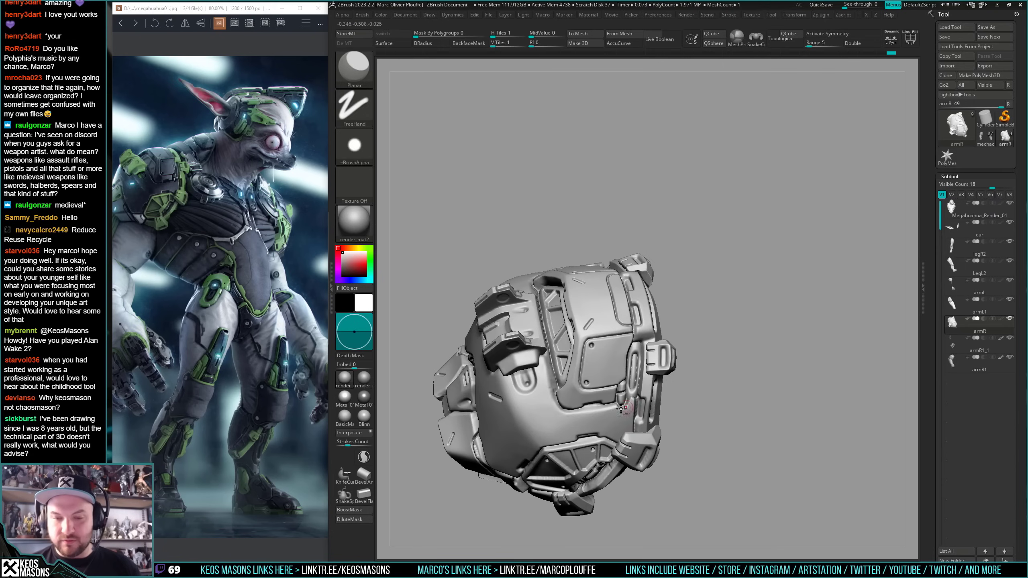
right_click_drag(622, 408, 581, 317)
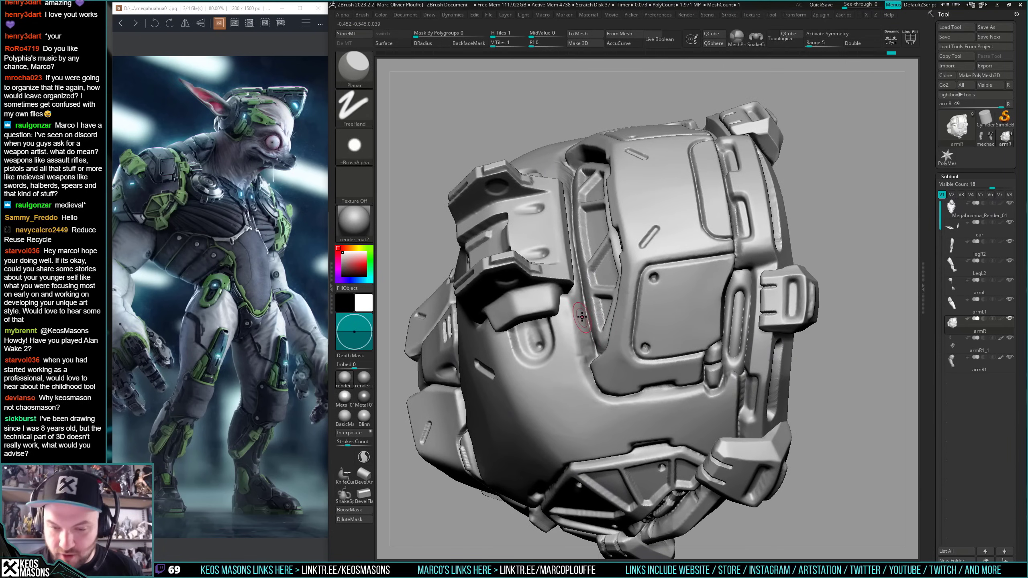
key("shift")
left_click_drag(584, 355, 592, 367, "shift")
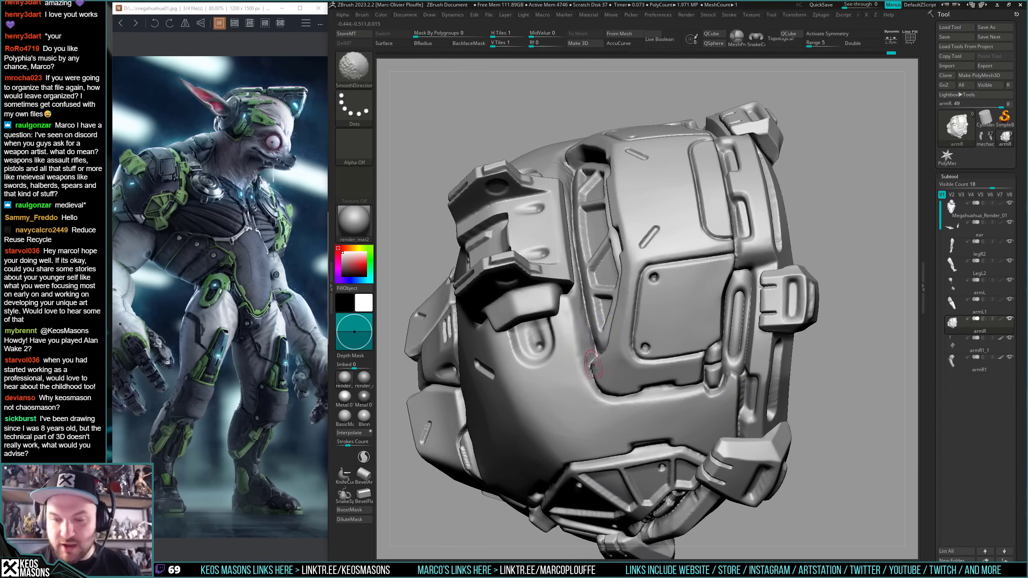
mouse_move(592, 367)
right_mouse_down()
mouse_move(593, 344)
mouse_move(579, 363)
right_mouse_up()
key("shift")
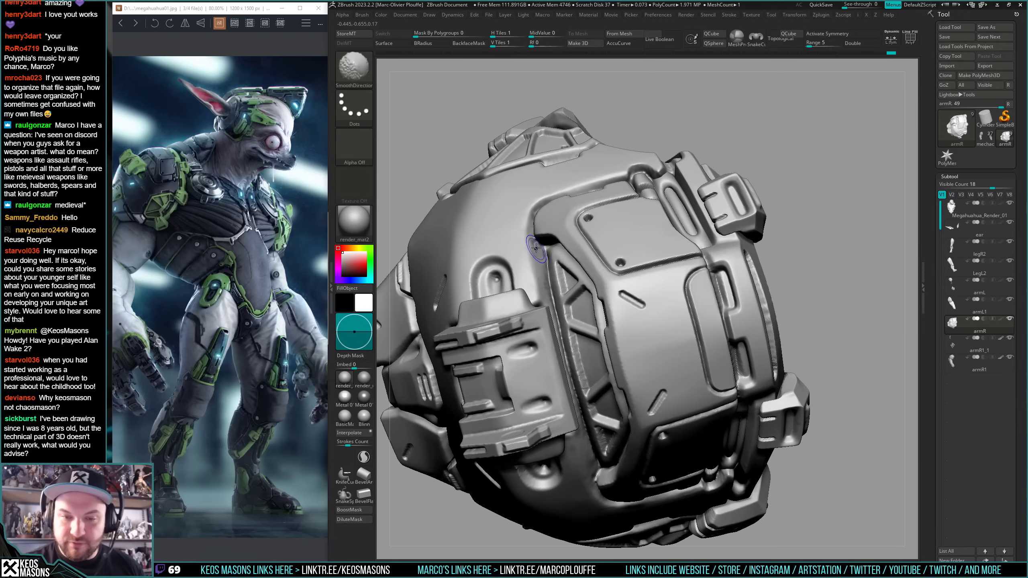
left_click_drag(534, 253, 541, 280, "shift")
mouse_move(541, 280)
right_mouse_down()
mouse_move(551, 240)
mouse_move(596, 344)
mouse_move(576, 334)
mouse_move(562, 352)
mouse_move(563, 316)
mouse_move(649, 370)
mouse_move(647, 248)
right_mouse_up()
key("shift")
- Smooth the lower surface of the main shell between the short slot and the angled trim
mouse_move(647, 247)
right_mouse_down()
mouse_move(656, 341)
mouse_move(643, 365)
mouse_move(657, 317)
mouse_move(611, 374)
right_mouse_up()
right_click(595, 381)
key("shift")
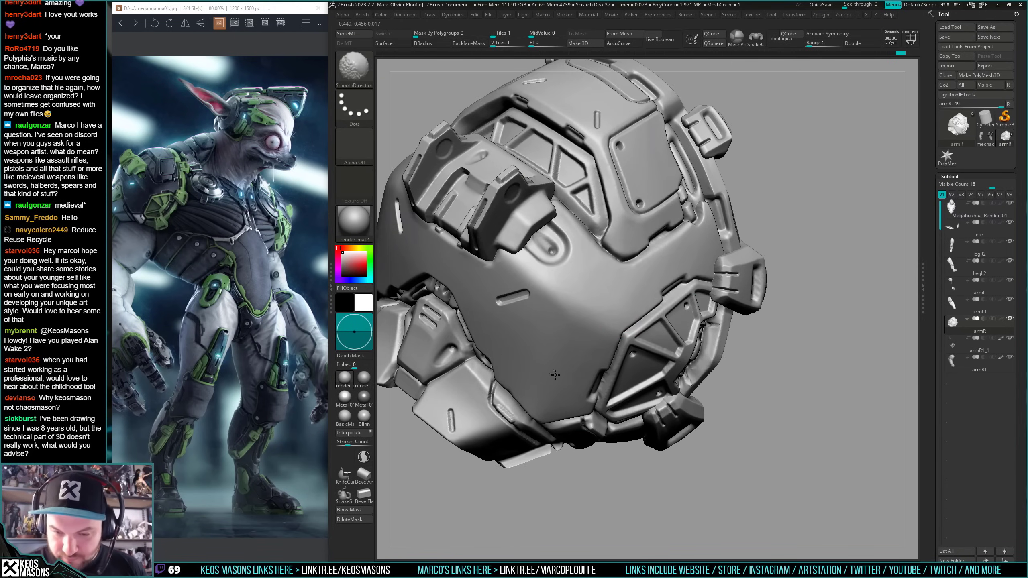
left_click_drag(554, 375, 567, 367, "shift")
mouse_move(566, 367)
right_mouse_down()
mouse_move(586, 348)
mouse_move(563, 345)
mouse_move(649, 299)
mouse_move(688, 321)
mouse_move(649, 334)
right_mouse_up()
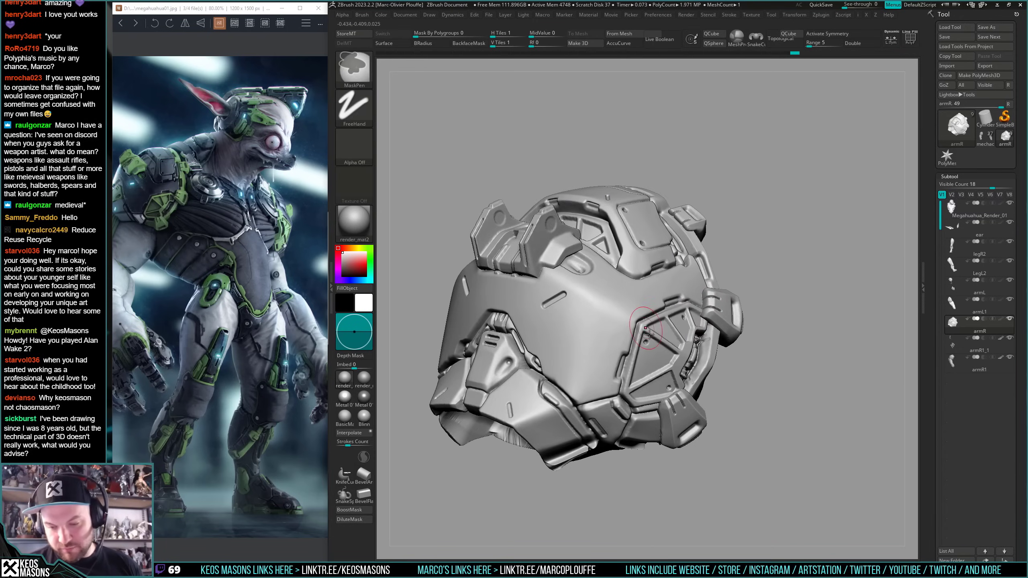
- Show the whole figure to examine the shoulder armor in context, and isolate the armor again
mouse_move(775, 271)
right_mouse_down()
mouse_move(757, 337)
mouse_move(718, 326)
mouse_move(700, 341)
mouse_move(740, 337)
mouse_move(819, 292)
mouse_move(821, 271)
right_mouse_up()
key("shift+s")
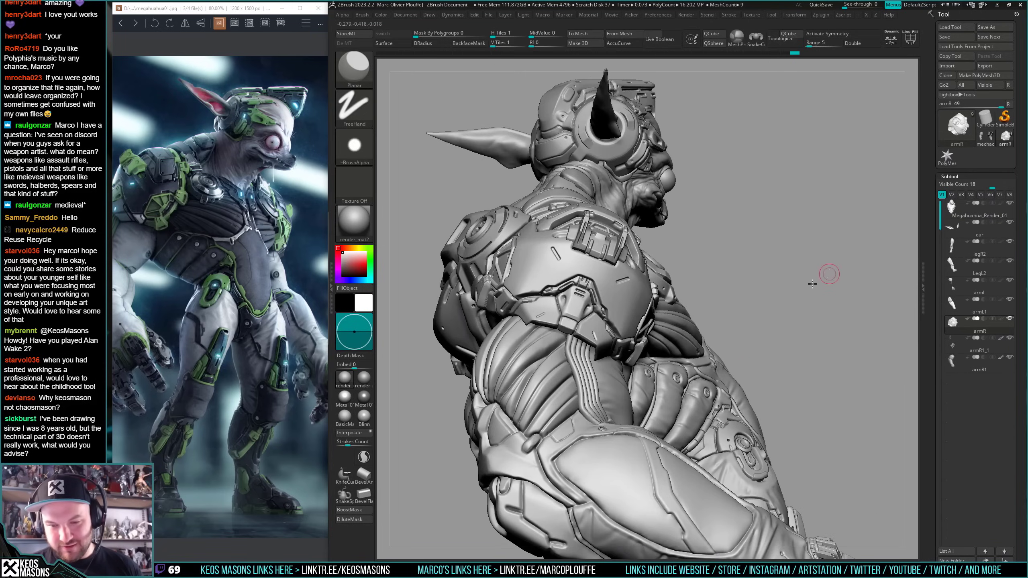
left_click_drag(812, 283, 834, 274)
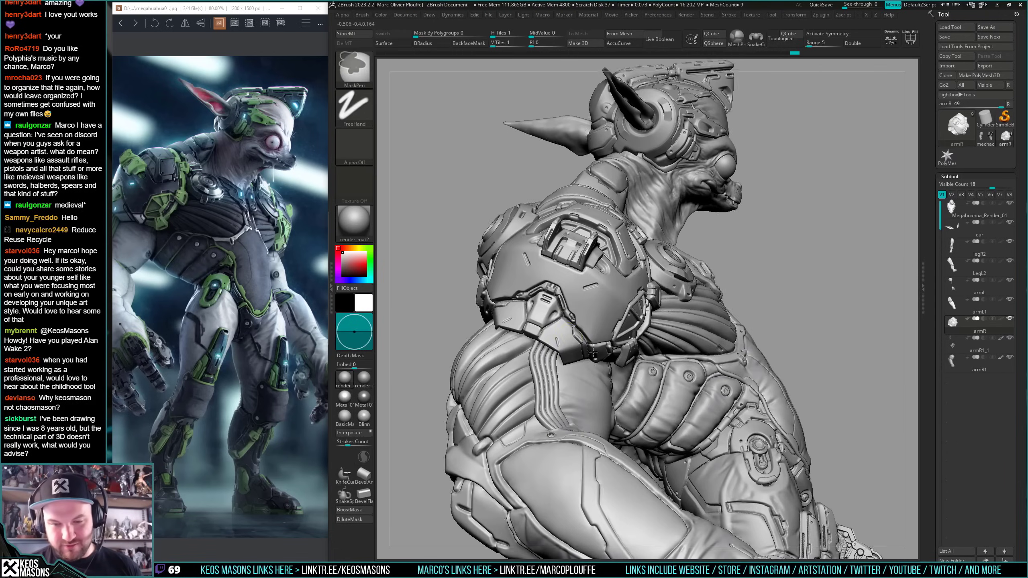
key("ctrl+shift+s")
- Switch to the hPolish brush and polish the shell surface beside the angled trim next to the centerpiece
key("f")
key("x")
left_click(603, 338)
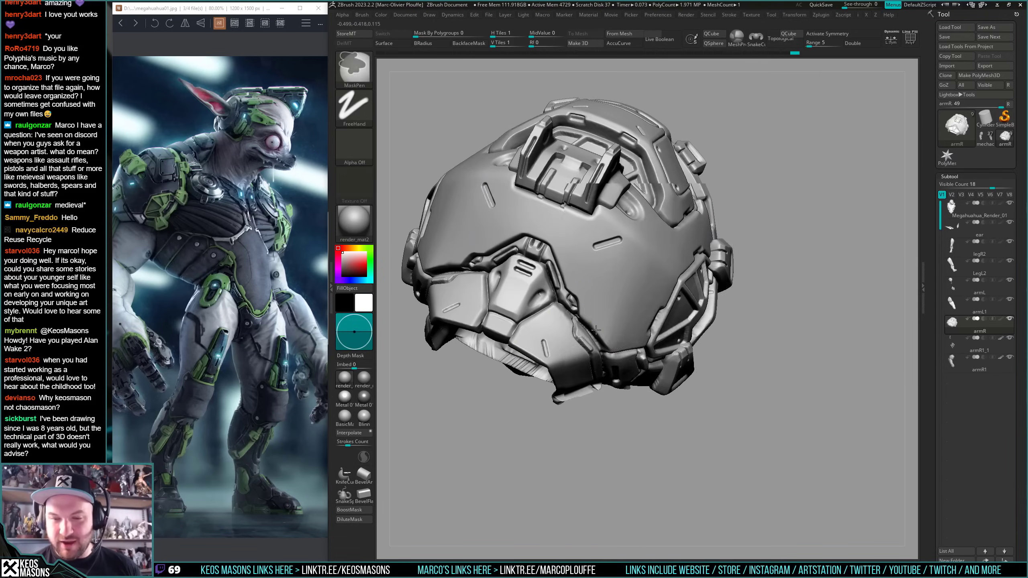
right_click_drag(603, 309, 601, 320, "ctrl")
key("space")
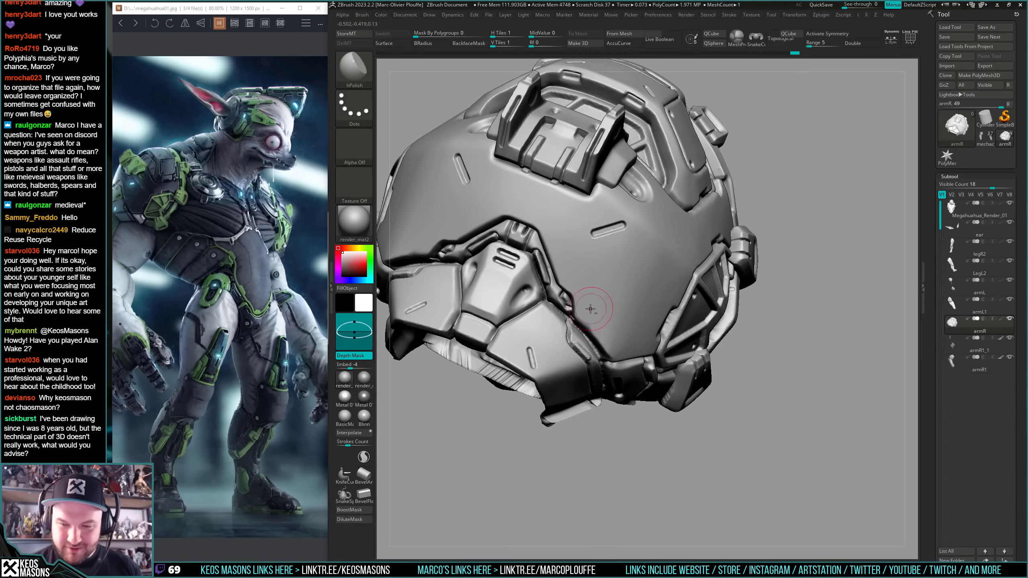
mouse_move(601, 333)
right_mouse_down()
mouse_move(588, 317)
mouse_move(754, 318)
right_mouse_up()
right_click_drag(755, 318, 688, 307, "ctrl")
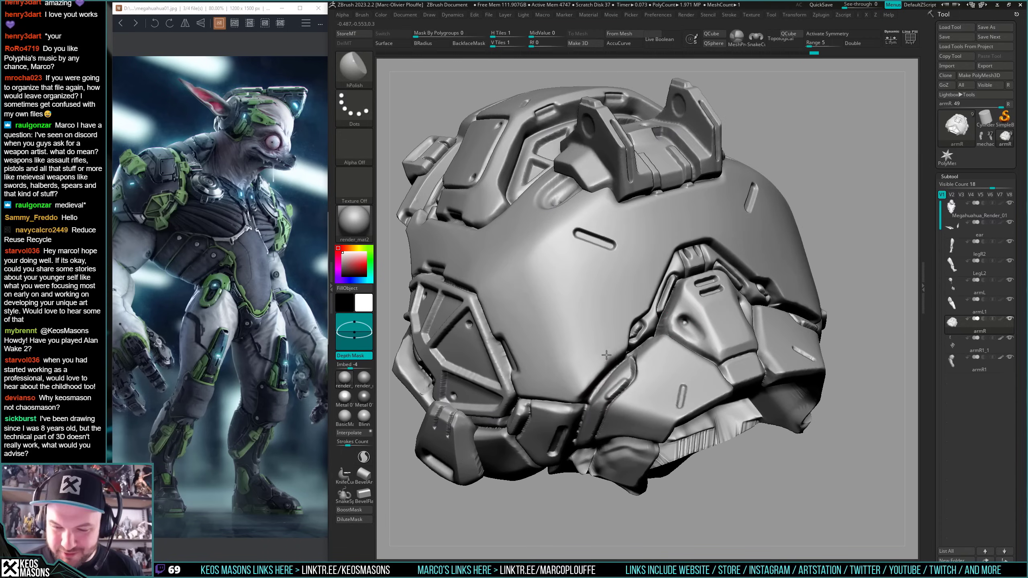
key("shift")
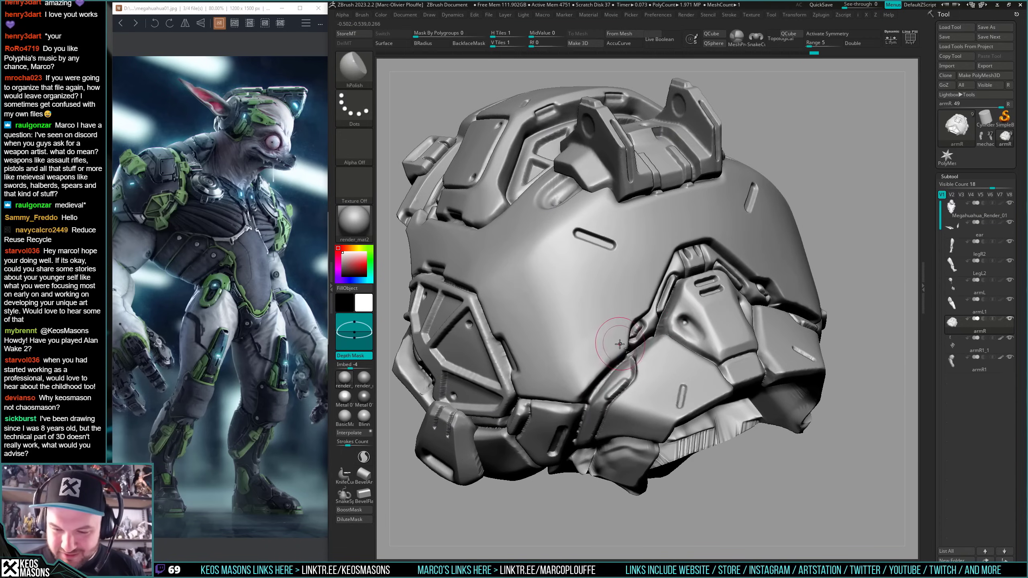
left_click_drag(605, 356, 605, 343)
key("ctrl+z")
- Adjust the hPolish brush size and polish the shell's edge along the angled trim on the opposite side
key("space")
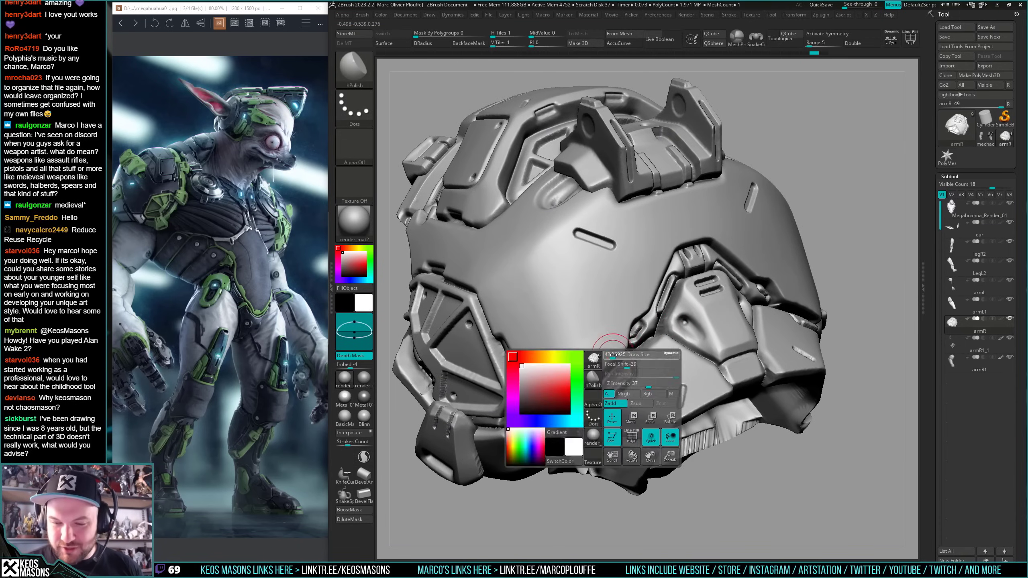
key("shift")
right_click_drag(607, 363, 629, 367)
right_click(595, 413)
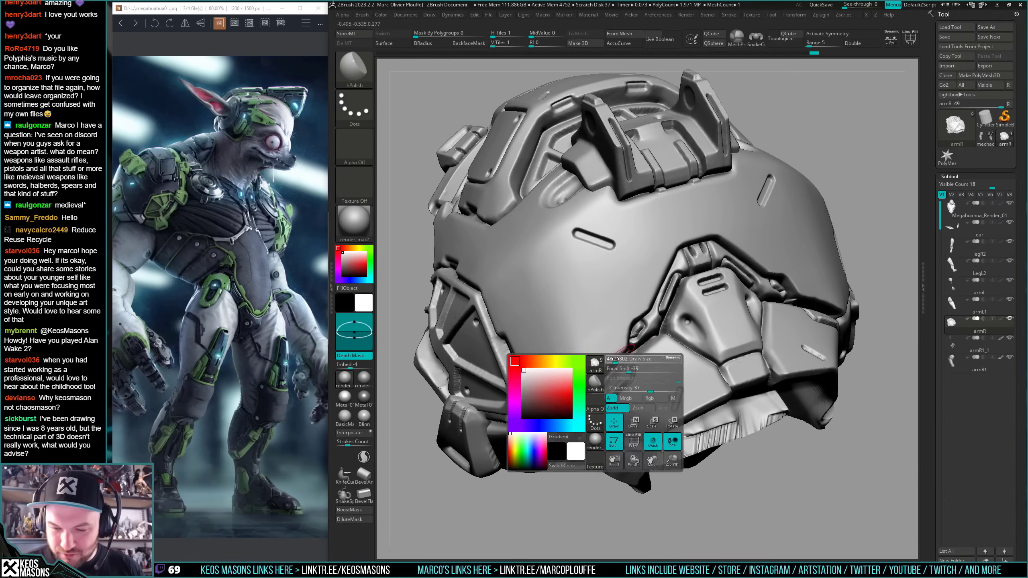
right_click_drag(596, 409, 603, 376)
left_click_drag(589, 386, 585, 391)
right_click_drag(592, 384, 607, 398)
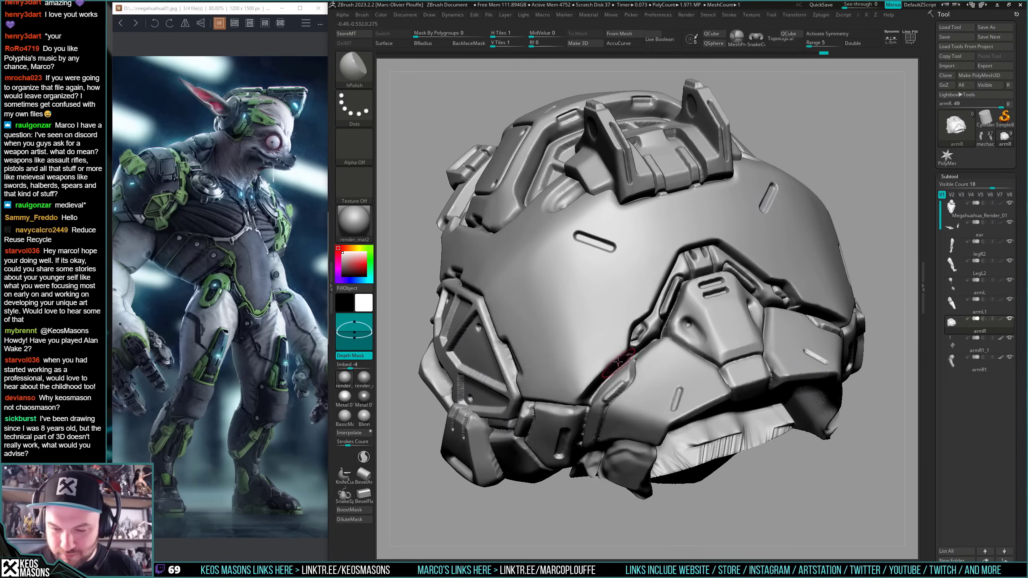
key("shift")
mouse_move(616, 360)
right_mouse_down()
mouse_move(618, 332)
mouse_move(614, 355)
right_mouse_up()
key("shift")
right_click_drag(629, 286, 638, 283)
right_click_drag(638, 284, 628, 261, "ctrl")
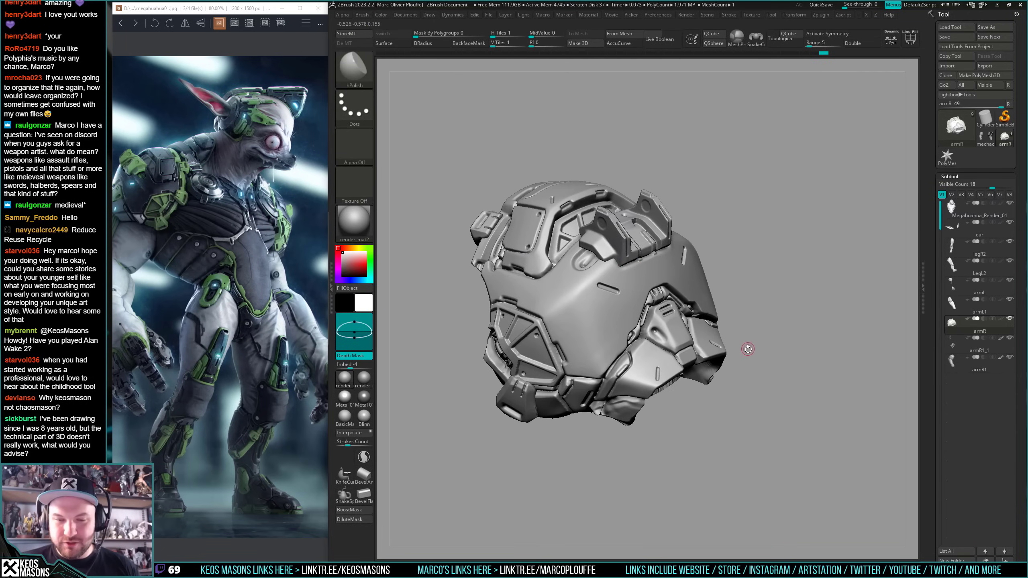
- Examine the polished shoulder armor on the whole figure from the front, and isolate it again
mouse_move(743, 349)
right_mouse_down()
mouse_move(750, 360)
mouse_move(738, 354)
right_mouse_up()
right_click_drag(741, 392, 736, 360, "ctrl")
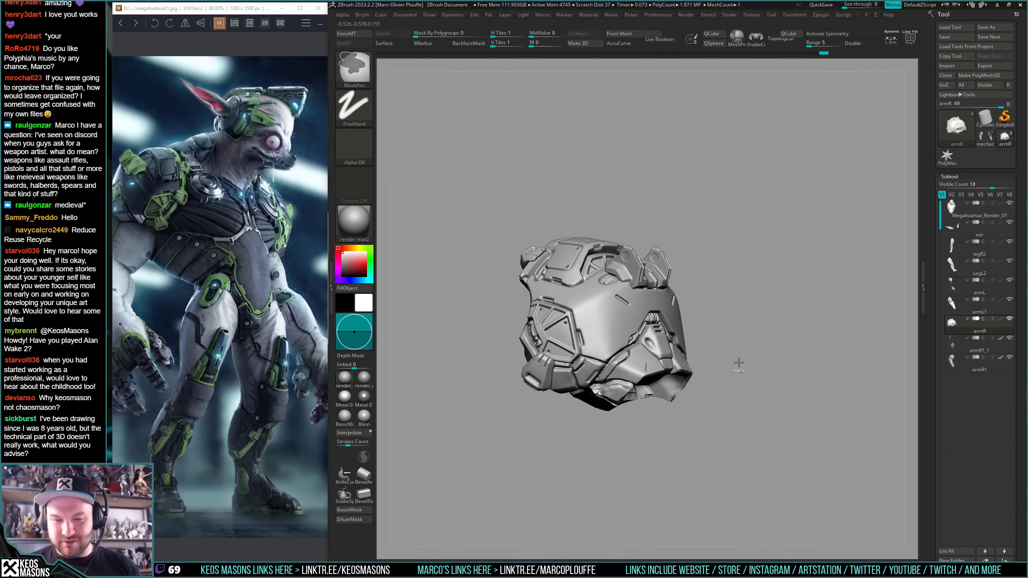
right_click_drag(814, 337, 734, 332)
key("alt+s")
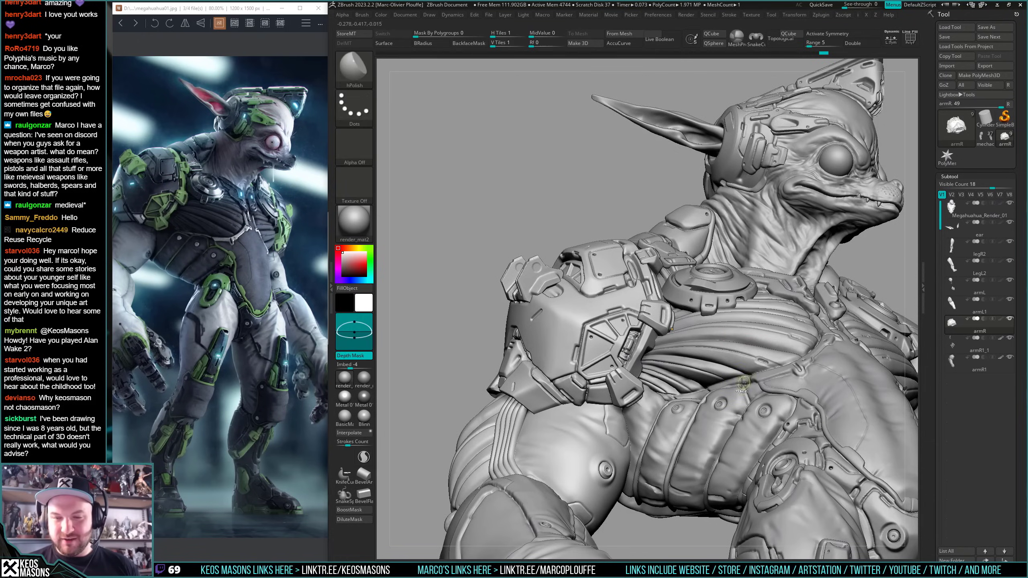
mouse_move(744, 384)
right_mouse_down("ctrl")
mouse_move(728, 344)
mouse_move(723, 364)
mouse_move(666, 321)
mouse_move(682, 329)
right_mouse_up("ctrl")
key("alt+s")
- Set the active color to a light red, with the finished shoulder armor isolated
right_click_drag(682, 330, 688, 330)
key("space")
left_click(706, 369)
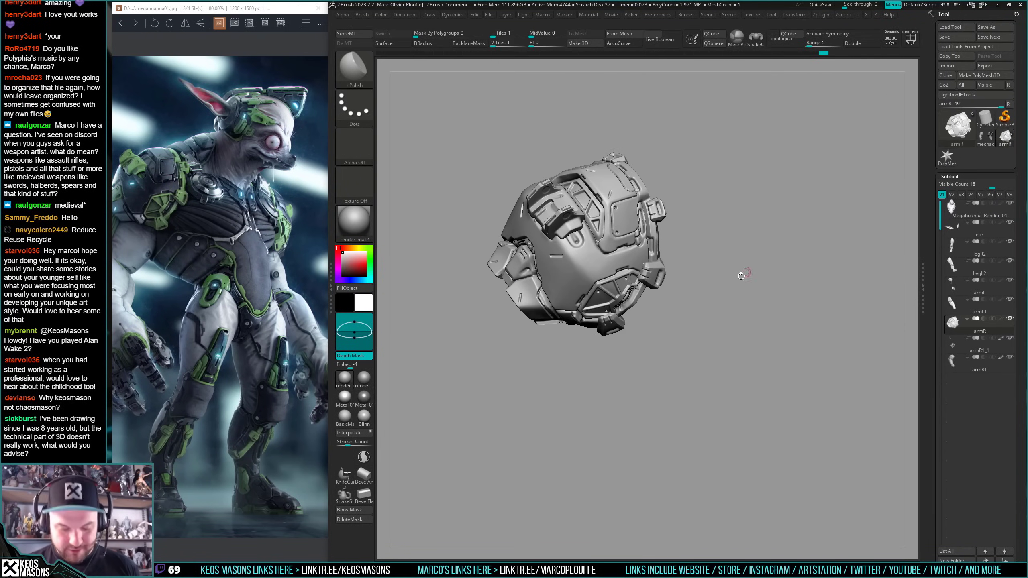
key("space")
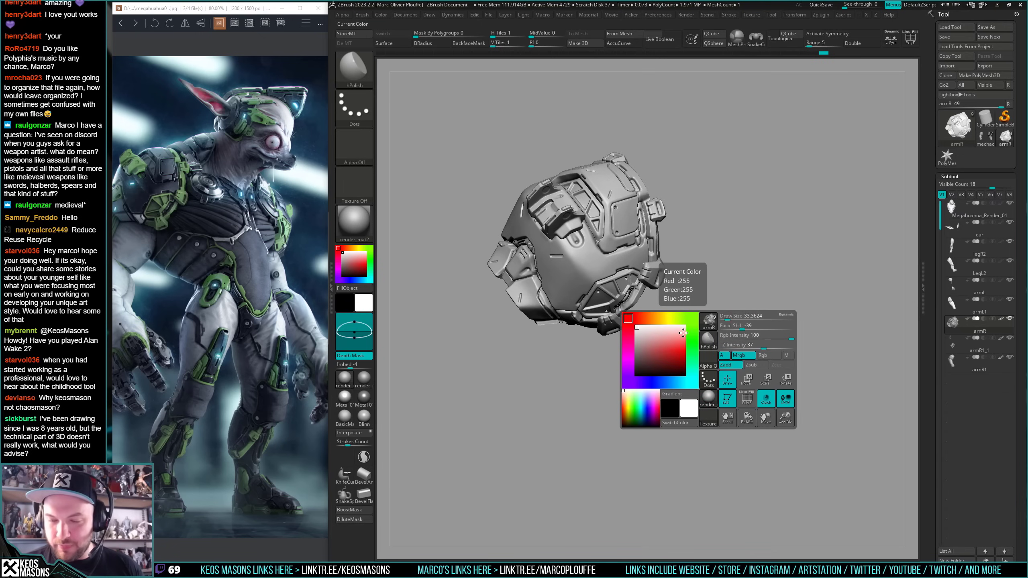
left_click(752, 354)
left_click(668, 341)
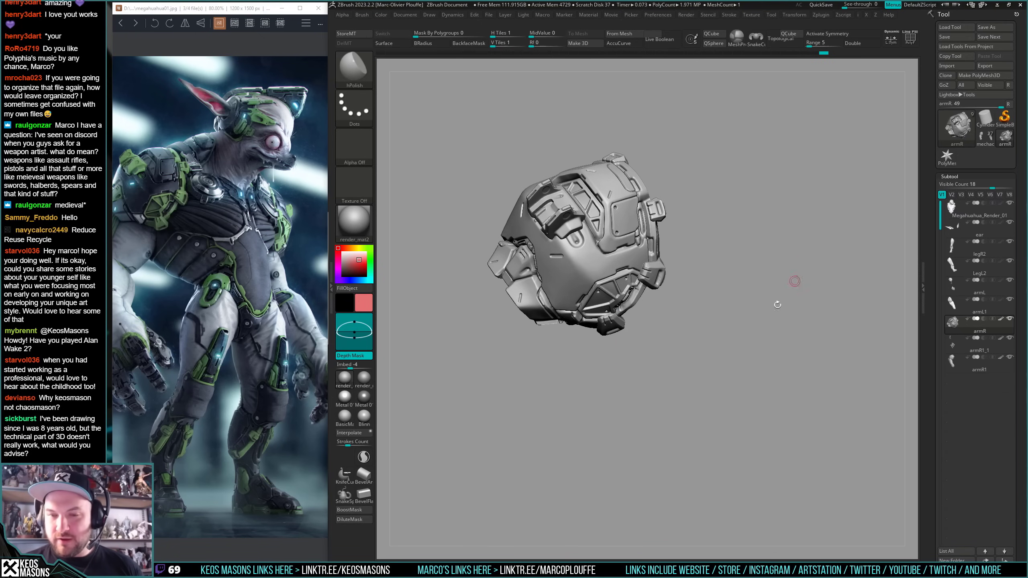
- Show the whole figure and save the tool, replacing the existing Megahuahua_Render_01.ztl
key("alt+s")
right_click_drag(761, 317, 742, 307, "alt")
key("f")
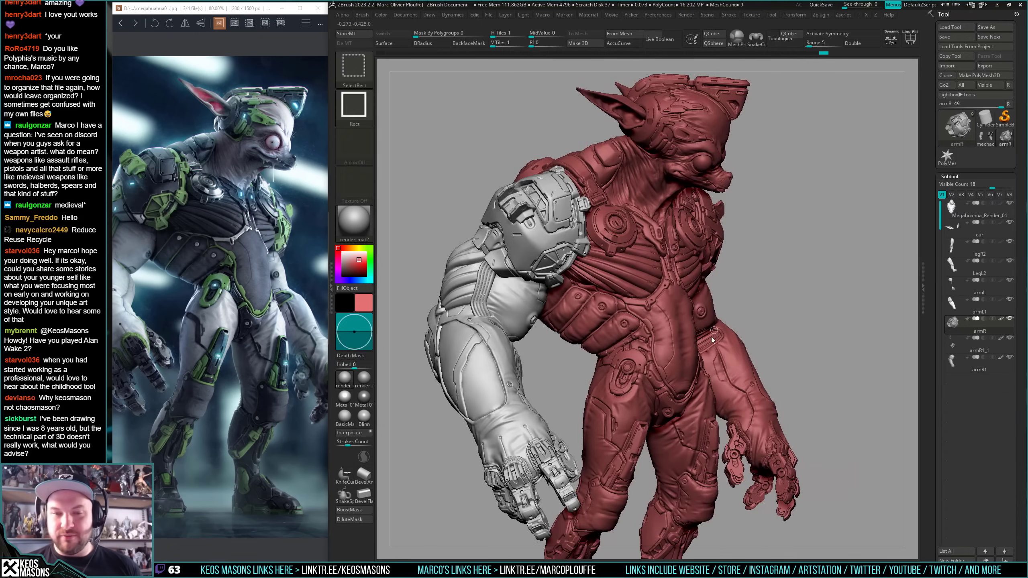
key("ctrl+s")
left_click(702, 418)
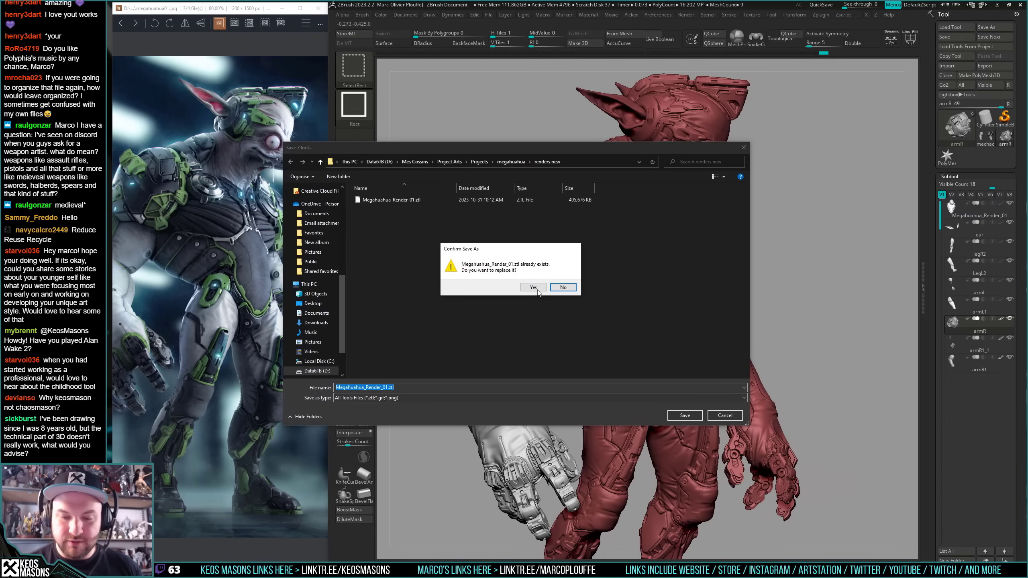
left_click(536, 289)
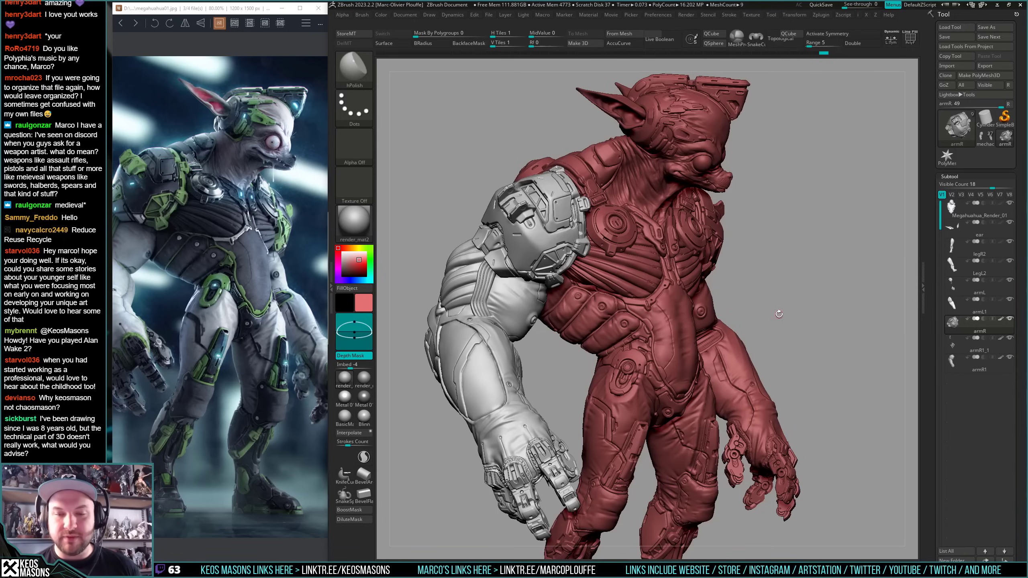
- Isolate the subtools of the opposite arm and select its armor subtool armL
mouse_move(777, 327)
left_mouse_down()
mouse_move(710, 253)
mouse_move(824, 273)
mouse_move(803, 295)
mouse_move(752, 311)
left_mouse_up()
left_click(725, 290, "alt")
key("alt+s")
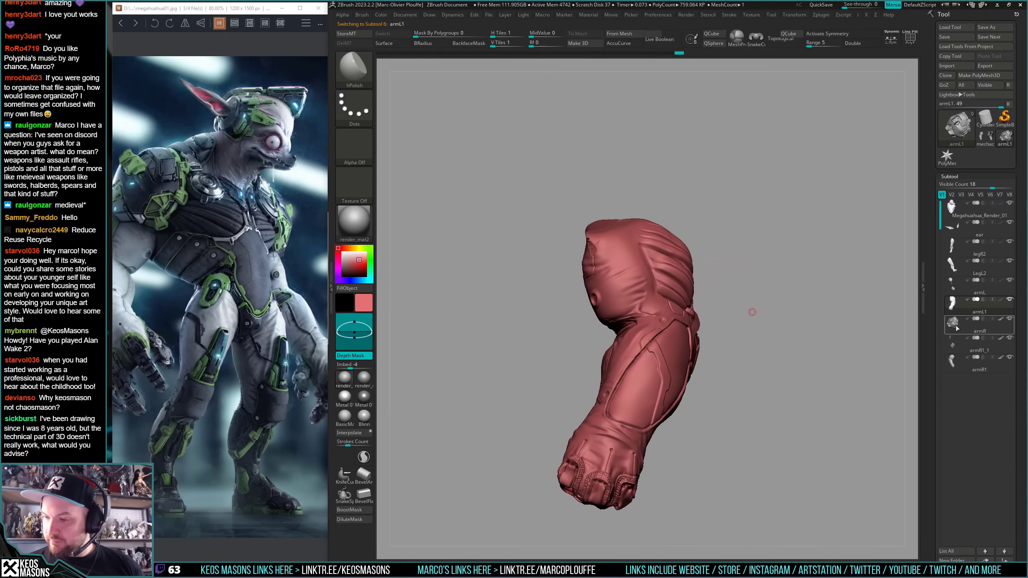
left_click(958, 294)
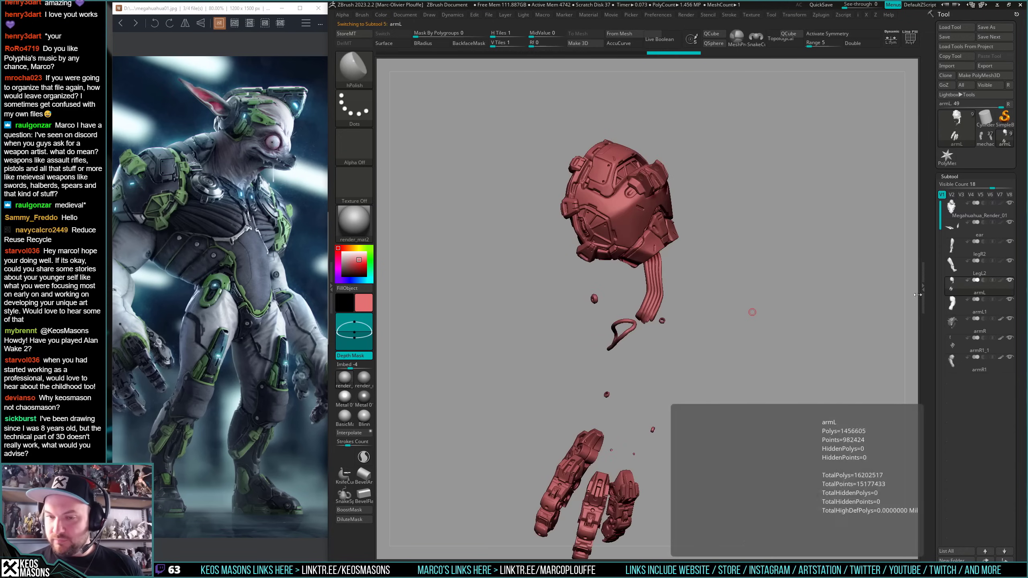
- Hide the tubes, fingers and small parts of armL, split them off from the shoulder armor, and subdivide the armor
key("shift+f")
left_click_drag(748, 288, 734, 356, "alt")
key("shift+f")
left_click(661, 328, "ctrl+shift")
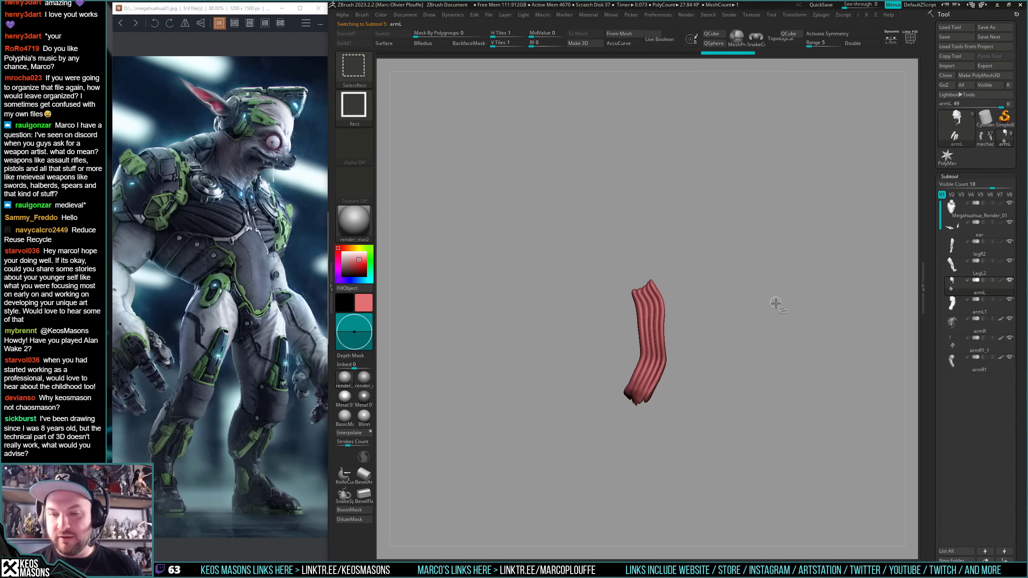
left_click_drag(783, 272, 776, 232, "ctrl+shift")
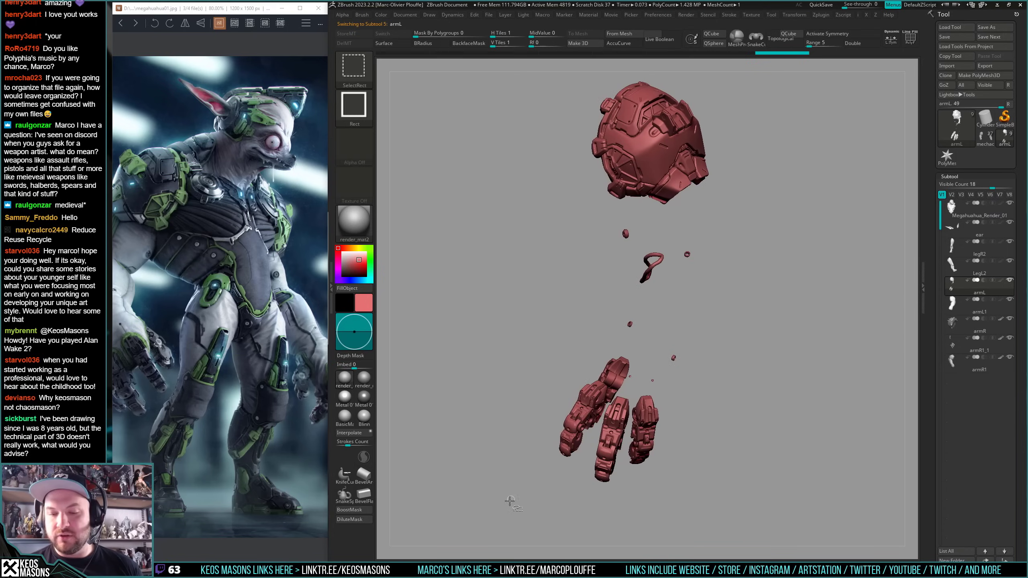
mouse_move(514, 505)
left_mouse_down("ctrl+alt+shift")
mouse_move(795, 215)
mouse_move(757, 305)
mouse_move(773, 352)
mouse_move(761, 348)
mouse_move(827, 314)
left_mouse_up("ctrl+alt+shift")
key("f")
key("ctrl+d")
left_click_drag(710, 347, 632, 386)
right_click_drag(632, 386, 649, 372, "alt")
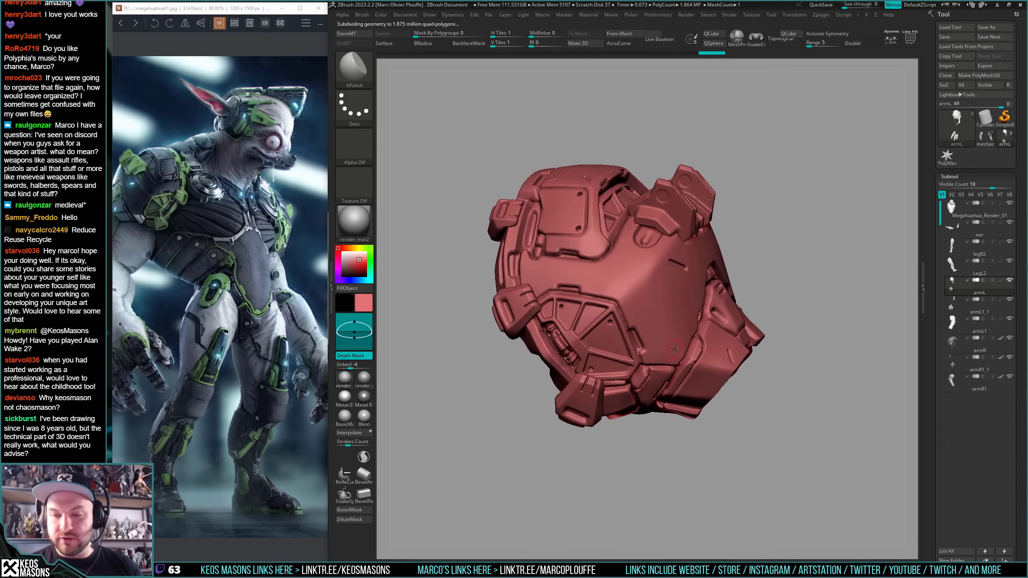
- Smooth the surface of the fan-shaped ribbed panel on the shoulder armor
right_click(677, 394)
right_click_drag(600, 329, 575, 300, "ctrl")
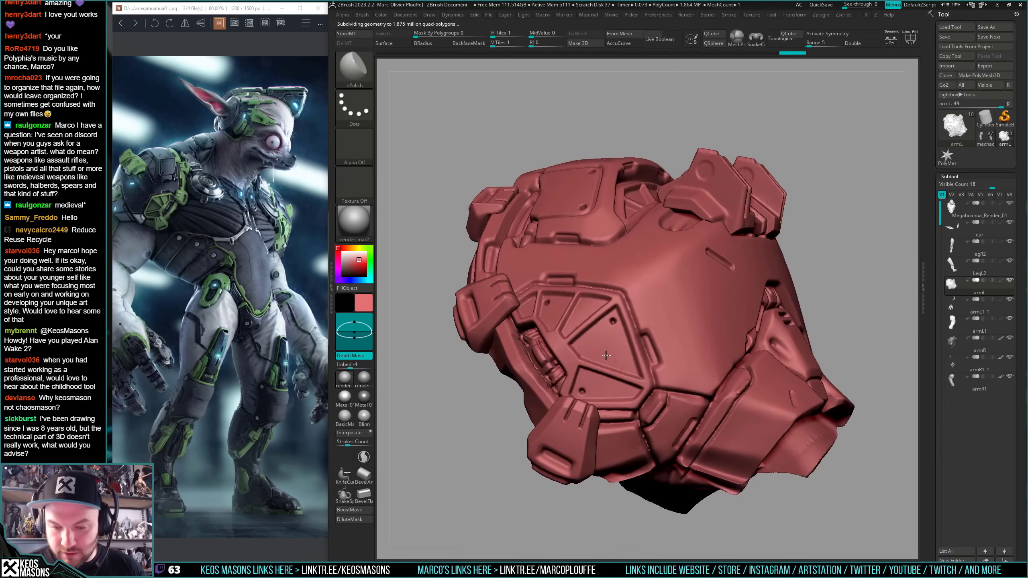
left_click_drag(591, 364, 611, 376, "shift")
mouse_move(621, 362)
right_mouse_down()
mouse_move(620, 394)
mouse_move(662, 337)
right_mouse_up()
- Switch to the Orb_Cracks brush and carve a sharp crease along the outer border of the fan-shaped panel
key("space")
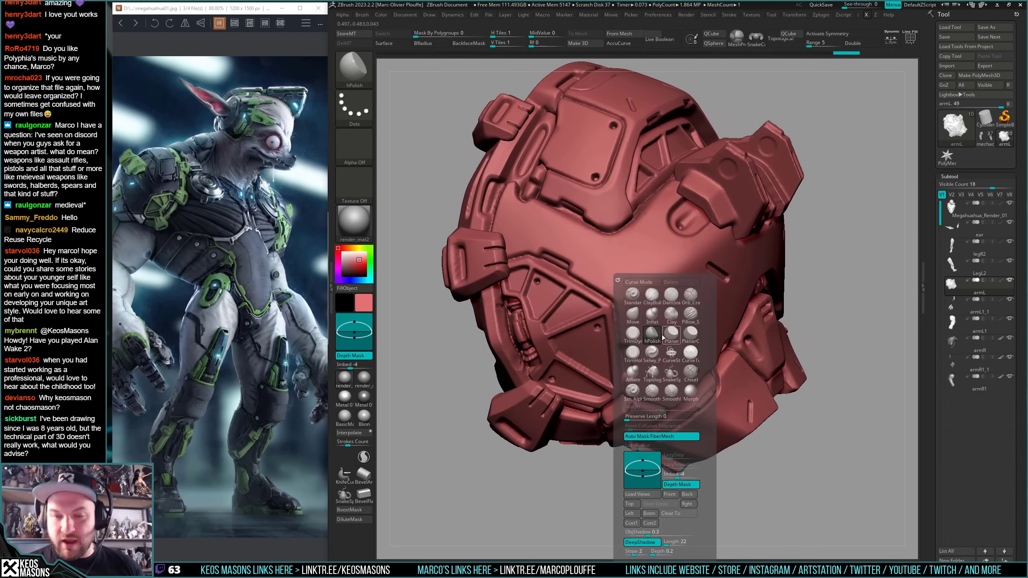
left_click(690, 295)
mouse_move(690, 294)
right_mouse_down()
mouse_move(654, 344)
mouse_move(635, 314)
right_mouse_up()
mouse_move(641, 308)
right_mouse_down()
mouse_move(643, 320)
mouse_move(620, 337)
right_mouse_up()
left_click_drag(657, 284, 660, 283)
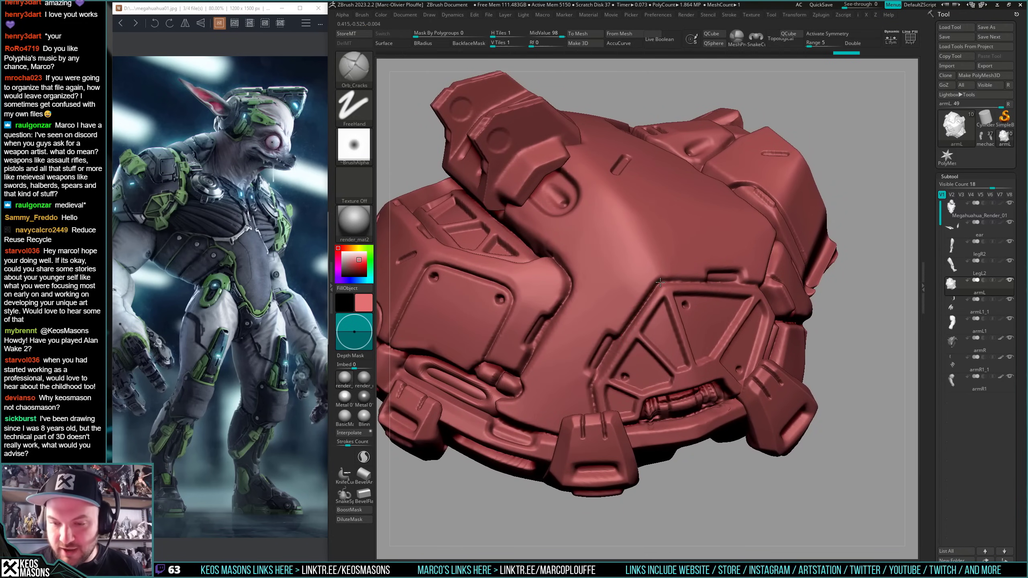
right_click_drag(654, 286, 625, 332)
left_click_drag(617, 339, 601, 369)
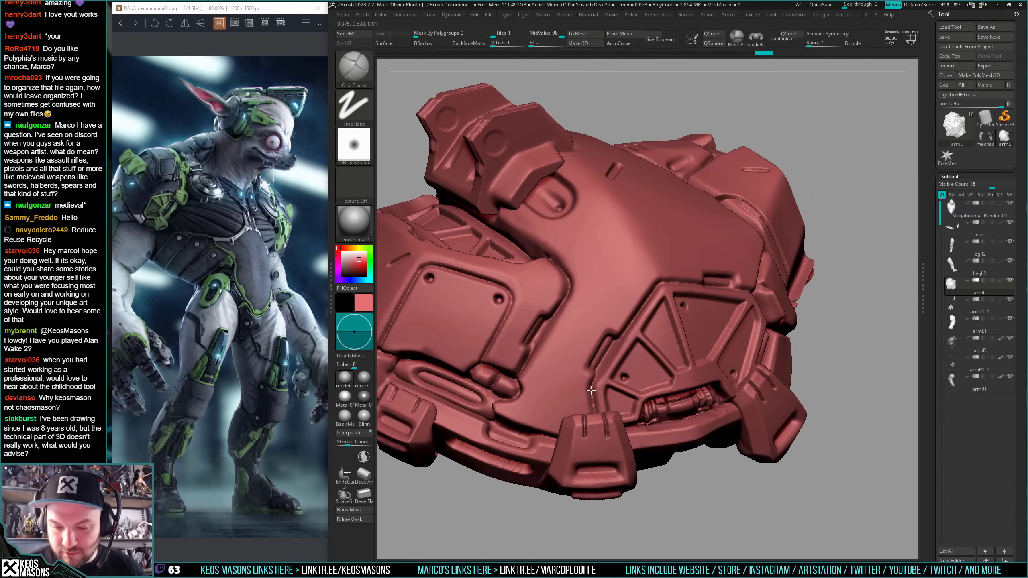
- Sharpen the crease around the fan-shaped panel's edge notch and smooth the corner where it meets the small adjoining plate
right_click_drag(597, 394, 603, 347)
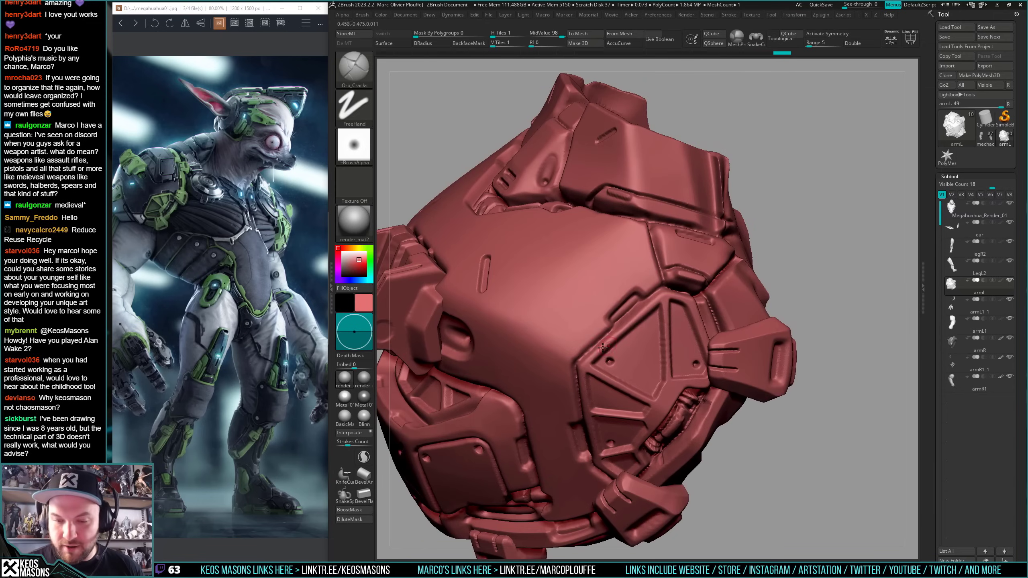
left_click_drag(611, 329, 614, 328)
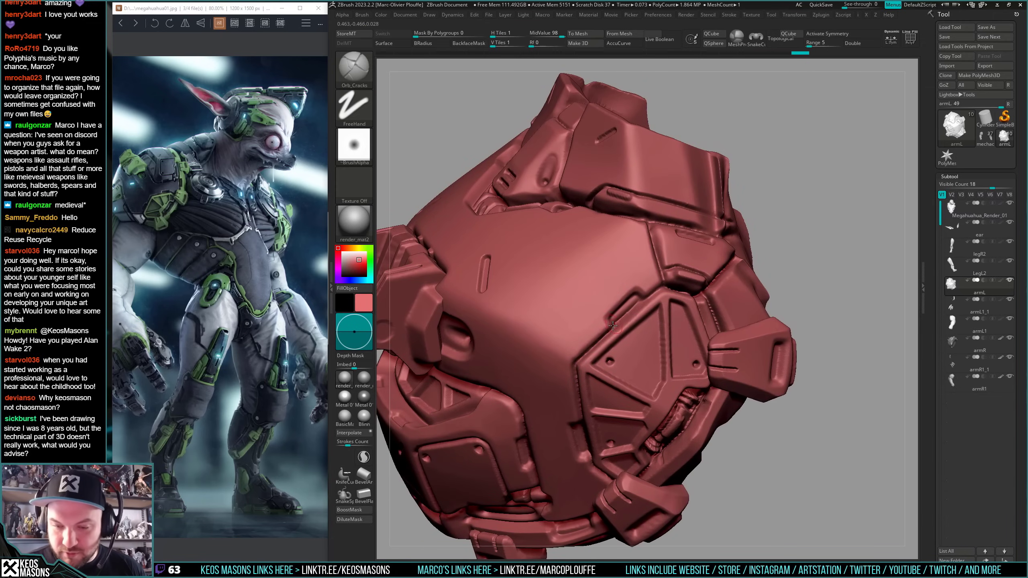
mouse_move(613, 326)
right_mouse_down()
mouse_move(581, 362)
mouse_move(620, 340)
right_mouse_up()
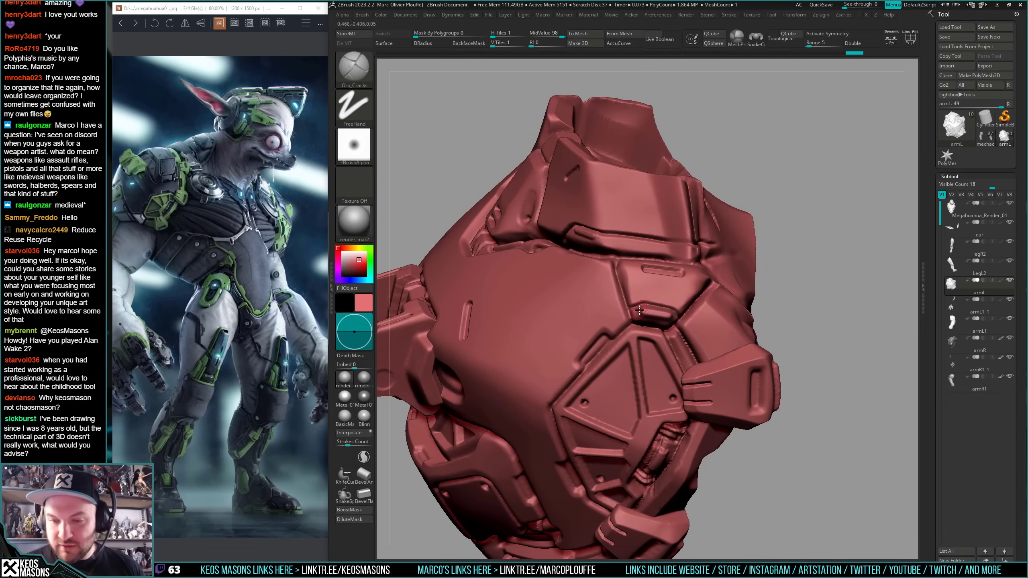
right_click_drag(614, 284, 617, 271)
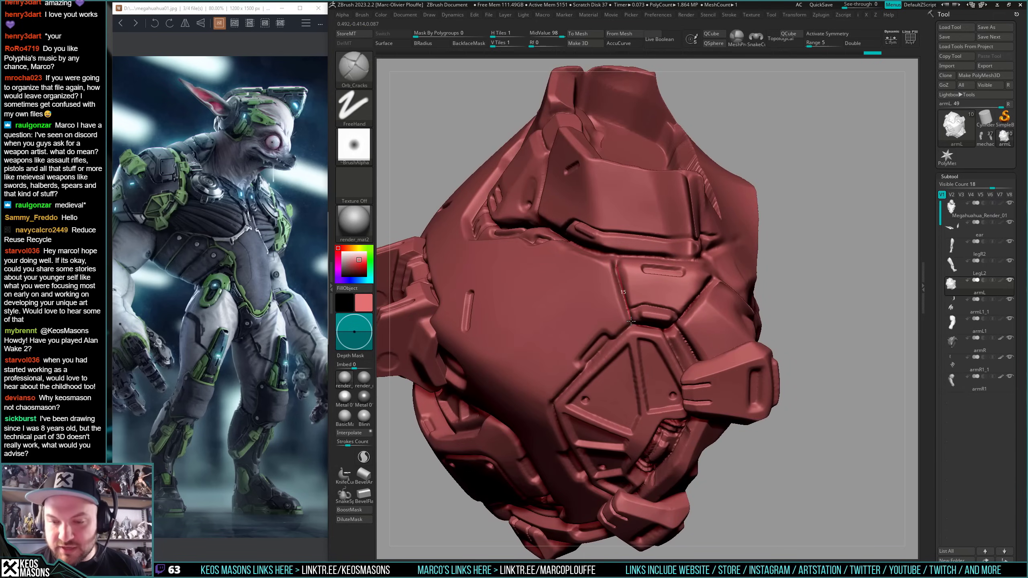
left_click_drag(631, 321, 631, 322, "shift")
- Crease the seam between the fan-shaped panel and the side plate next to the clamp
mouse_move(622, 256)
right_mouse_down()
mouse_move(701, 354)
mouse_move(684, 331)
right_mouse_up()
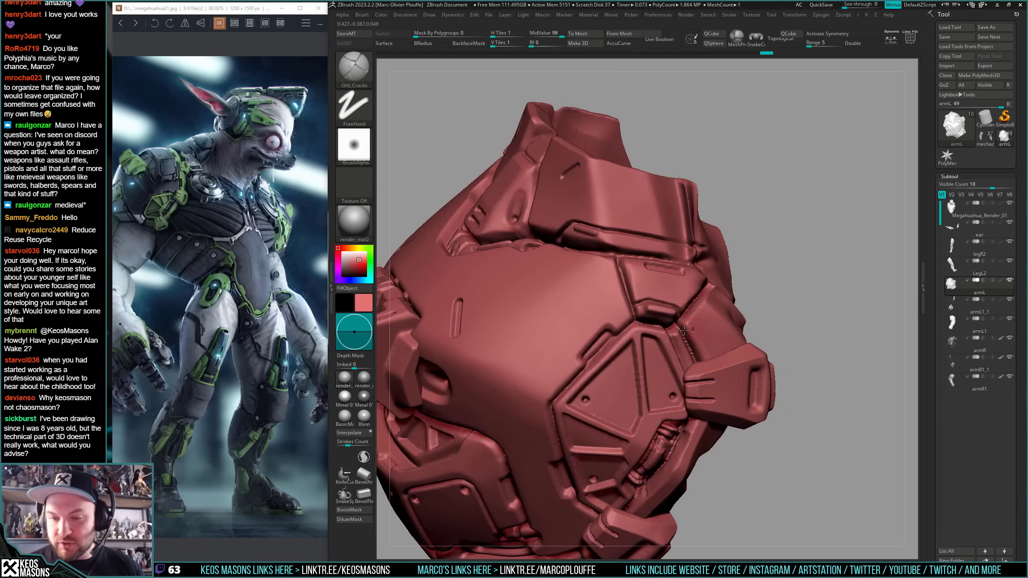
mouse_move(631, 238)
right_mouse_down()
mouse_move(698, 322)
mouse_move(670, 345)
mouse_move(687, 305)
right_mouse_up()
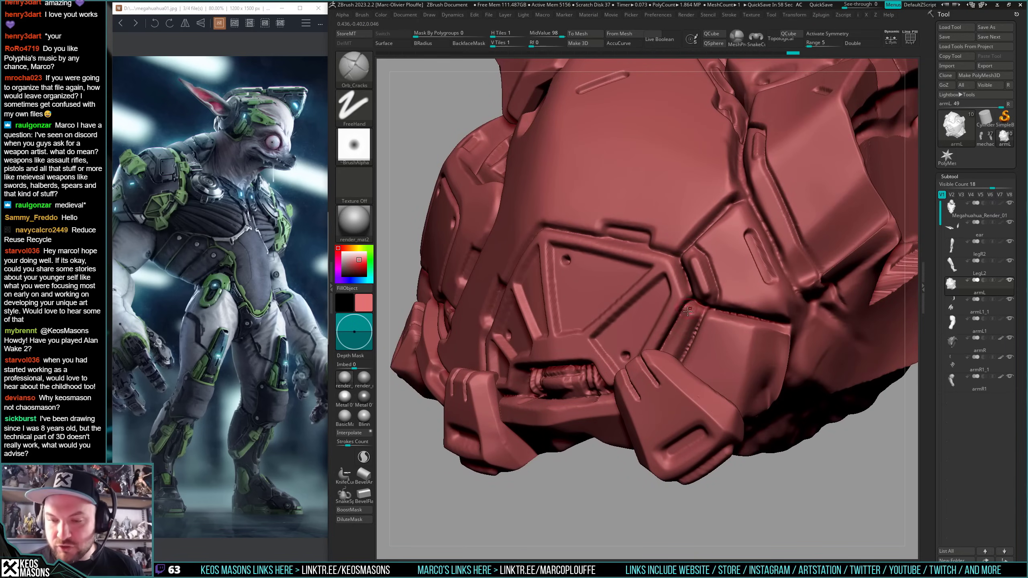
mouse_move(687, 311)
right_mouse_down()
mouse_move(658, 355)
mouse_move(651, 342)
right_mouse_up()
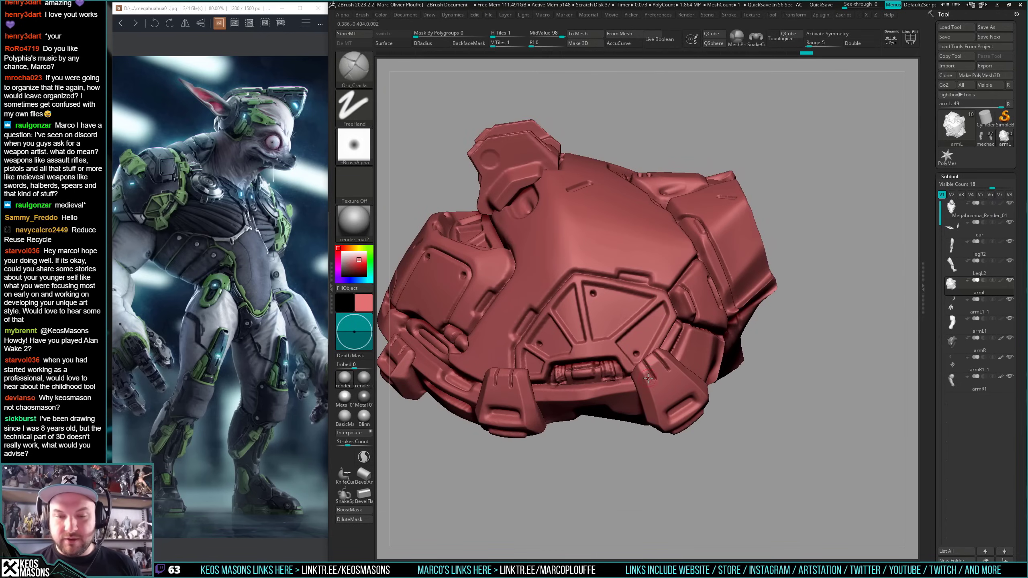
- Smooth the slotted lower plate and crease the seam between the plates below the fan-shaped panel
mouse_move(644, 394)
right_mouse_down()
mouse_move(613, 365)
mouse_move(787, 365)
mouse_move(693, 420)
mouse_move(700, 353)
mouse_move(672, 414)
mouse_move(680, 415)
mouse_move(683, 356)
mouse_move(712, 382)
right_mouse_up()
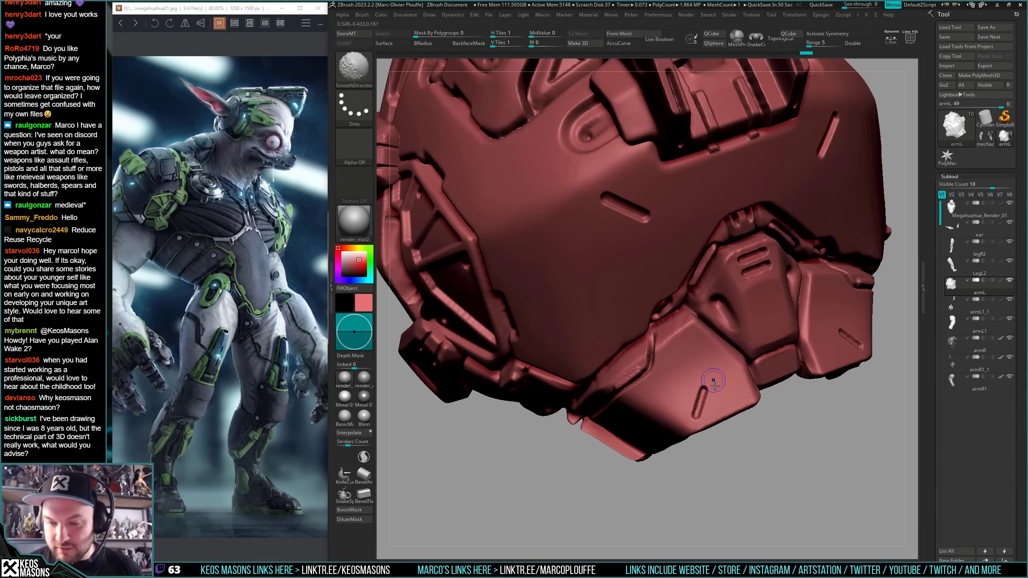
mouse_move(707, 418)
right_mouse_down("alt")
mouse_move(697, 370)
mouse_move(674, 335)
mouse_move(684, 363)
mouse_move(730, 338)
mouse_move(730, 356)
right_mouse_up("alt")
mouse_move(649, 328)
right_mouse_down()
mouse_move(598, 362)
mouse_move(591, 343)
mouse_move(597, 355)
mouse_move(560, 347)
right_mouse_up()
key("space")
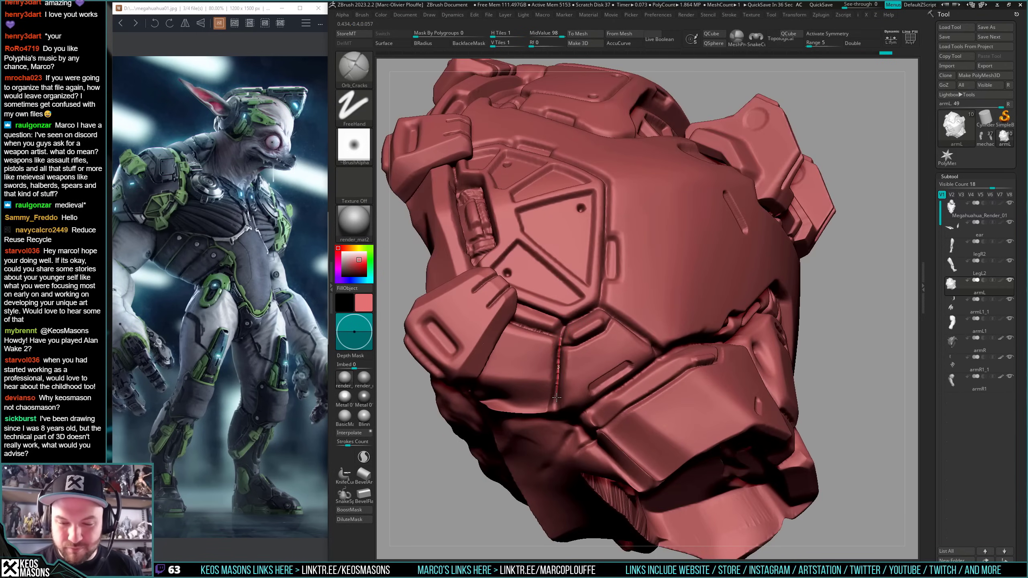
- Mask the armor by topology with the Transpose tool to separate the slotted rail beside the square bolted panel
mouse_move(558, 388)
right_mouse_down()
mouse_move(562, 355)
mouse_move(660, 290)
mouse_move(636, 374)
mouse_move(609, 386)
mouse_move(706, 363)
mouse_move(667, 356)
mouse_move(651, 336)
right_mouse_up()
key("shift+f")
key("shift+f")
key("i")
left_click(636, 244)
right_click_drag(631, 250, 623, 275)
key("w")
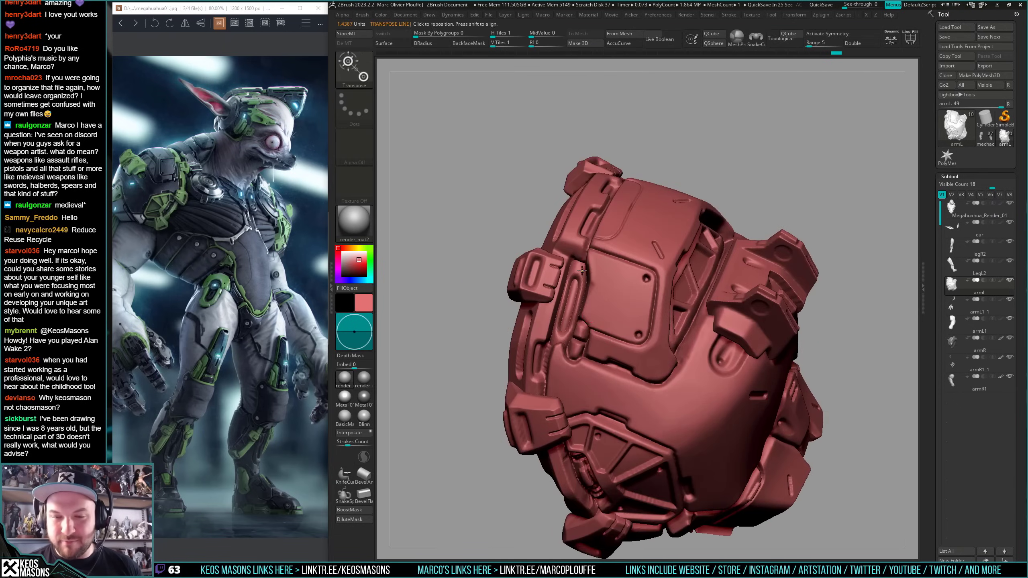
left_click_drag(581, 272, 716, 250, "ctrl")
mouse_move(716, 250)
right_mouse_down()
mouse_move(672, 336)
mouse_move(631, 365)
right_mouse_up()
left_click_drag(546, 376, 644, 346, "ctrl")
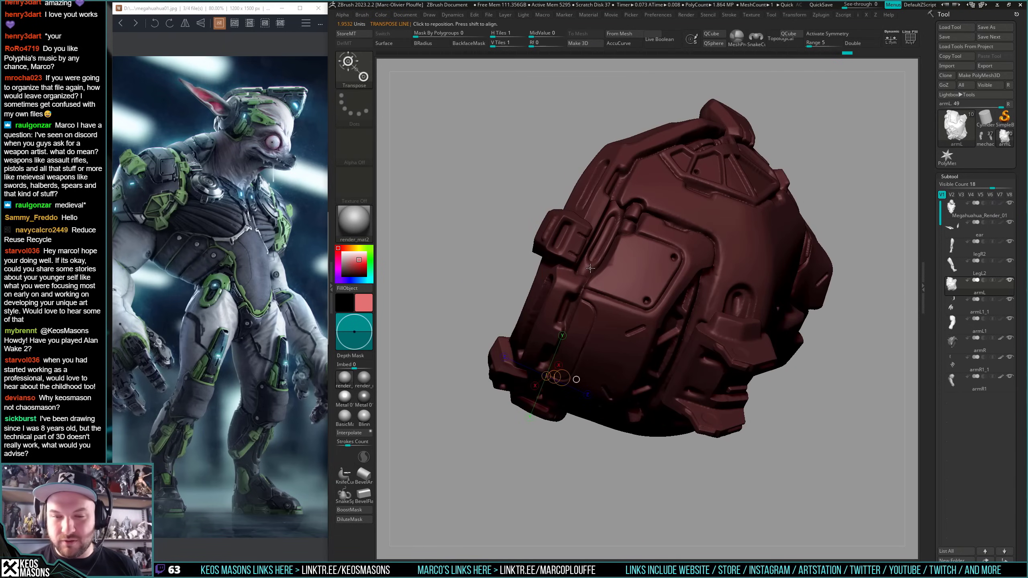
left_click_drag(589, 268, 618, 298, "ctrl")
- Split the slotted rail into its own subtool and show the surrounding armor with it
key("q")
mouse_move(657, 401)
right_mouse_down()
mouse_move(660, 377)
mouse_move(655, 398)
right_mouse_up()
key("ctrl+h")
key("ctrl+shift+s")
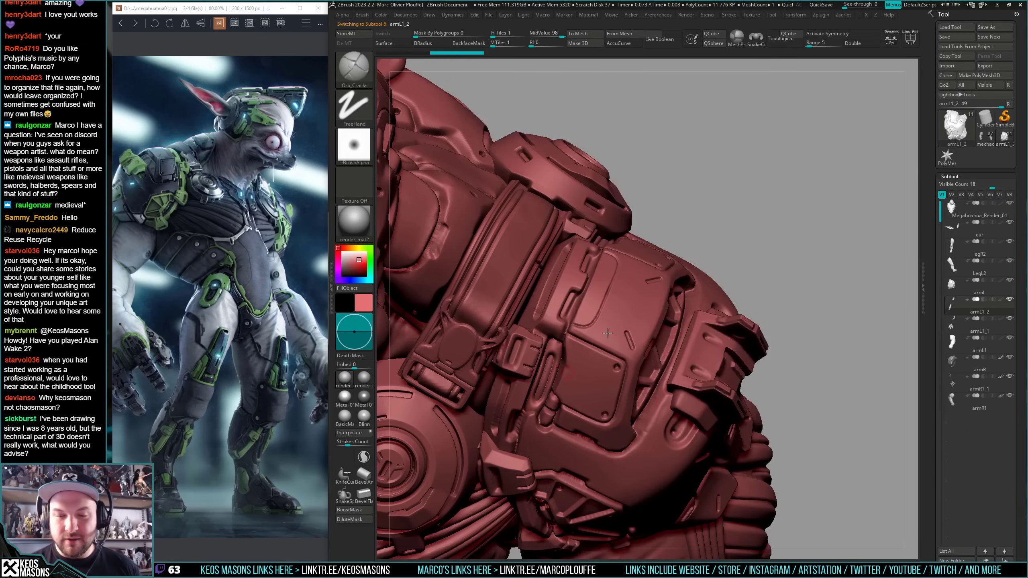
right_click_drag(650, 400, 648, 332, "alt")
key("shift+f")
key("shift+f")
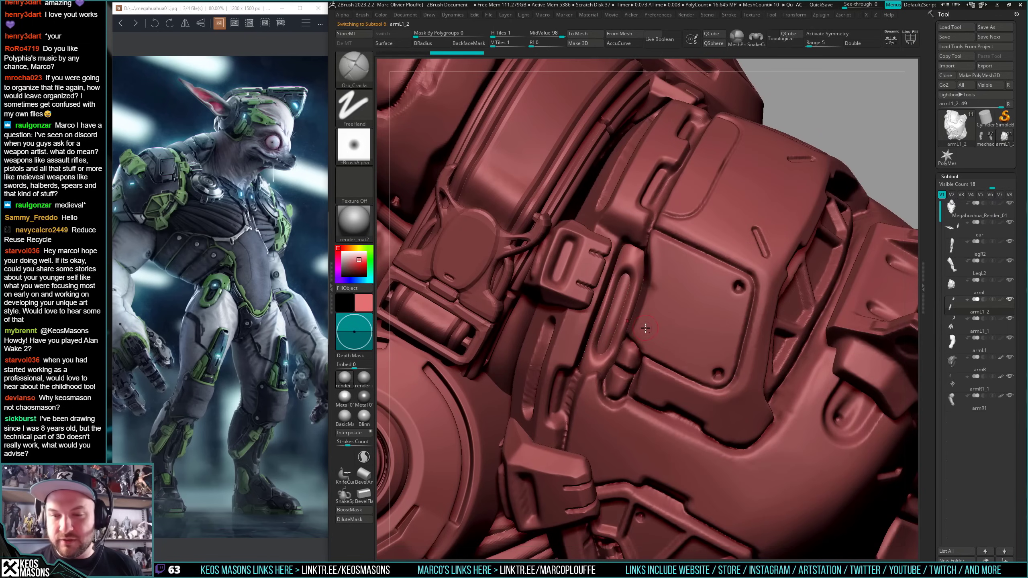
- Switch to the DamStandard brush, adjust its size, and sharpen the inner edge of the rail's elongated slot
key("b")
key("d")
key("s")
key("space")
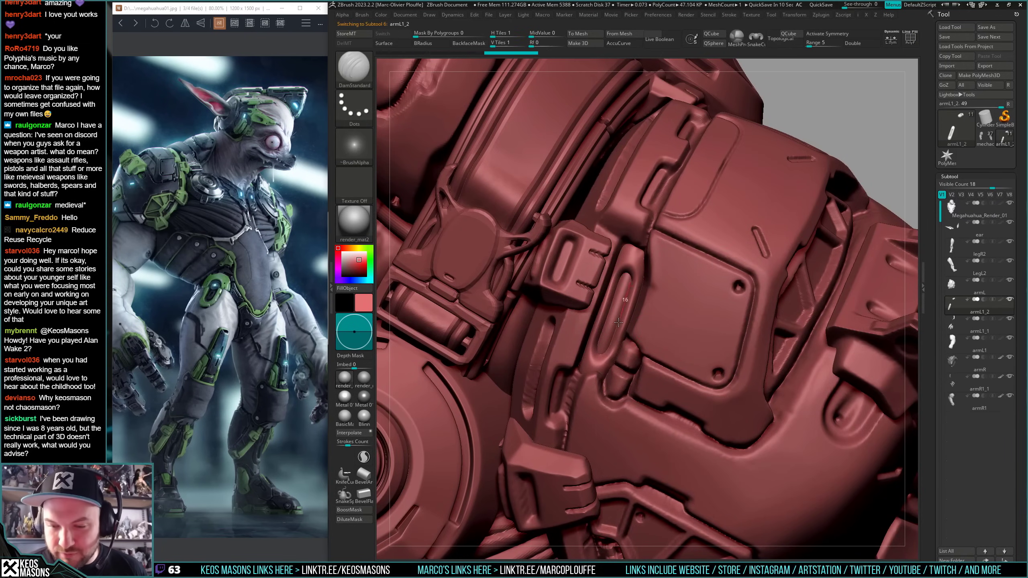
left_click_drag(607, 349, 599, 345)
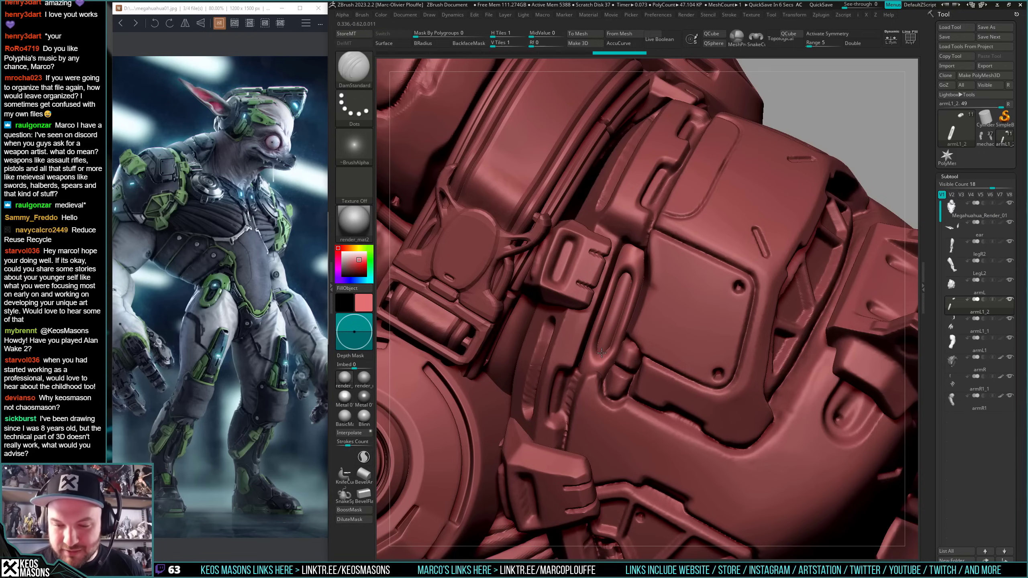
mouse_move(607, 346)
right_mouse_down("ctrl")
mouse_move(608, 280)
mouse_move(595, 448)
mouse_move(621, 319)
mouse_move(603, 328)
right_mouse_up("ctrl")
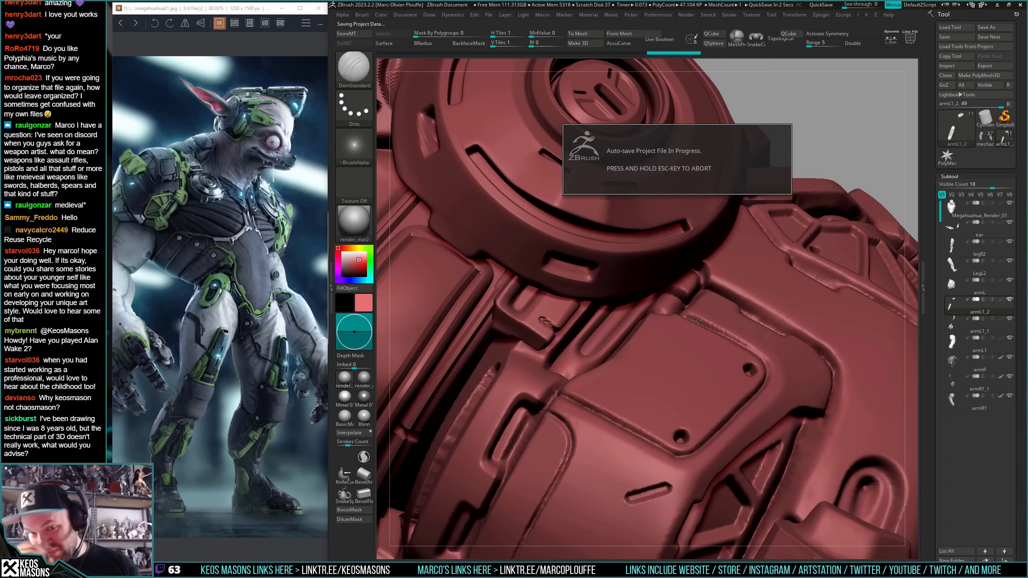
right_click_drag(605, 314, 586, 345)
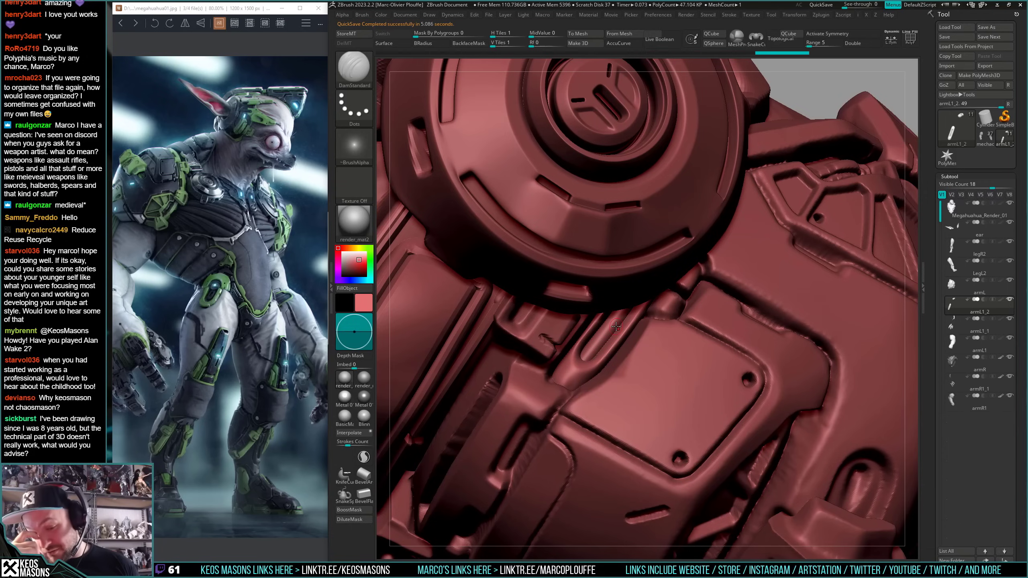
- Select the main arm armor subtool and sharpen the outline of the rounded inset panel beside the bolted plates with the Orb_Cracks brush
mouse_move(615, 326)
right_mouse_down()
mouse_move(616, 338)
mouse_move(606, 312)
mouse_move(585, 354)
mouse_move(588, 298)
mouse_move(630, 373)
mouse_move(655, 322)
mouse_move(611, 368)
mouse_move(582, 429)
mouse_move(556, 403)
right_mouse_up()
left_click(616, 338, "alt")
right_click(611, 371)
right_click(556, 401)
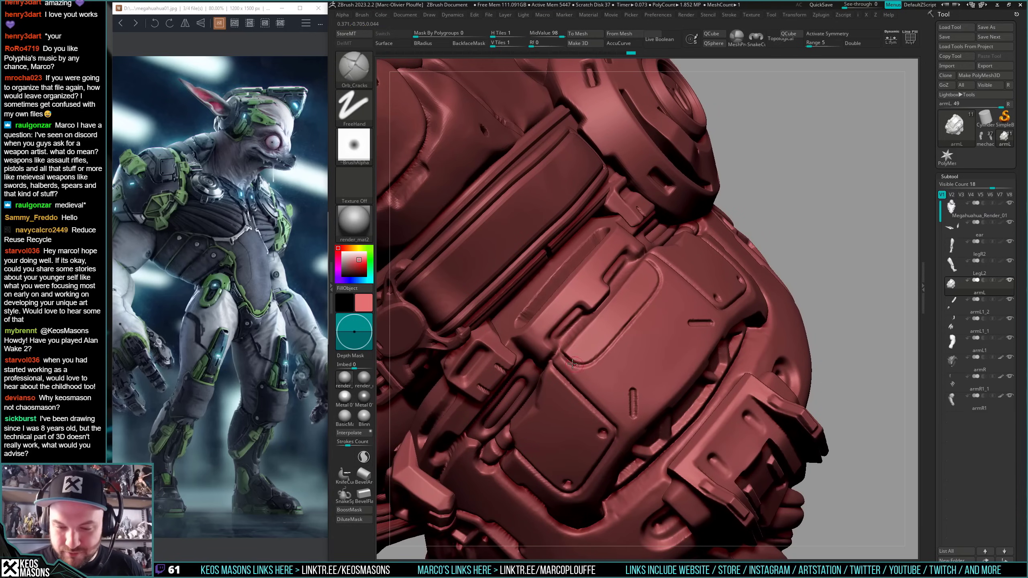
left_click_drag(590, 363, 596, 361)
right_click_drag(615, 357, 593, 361)
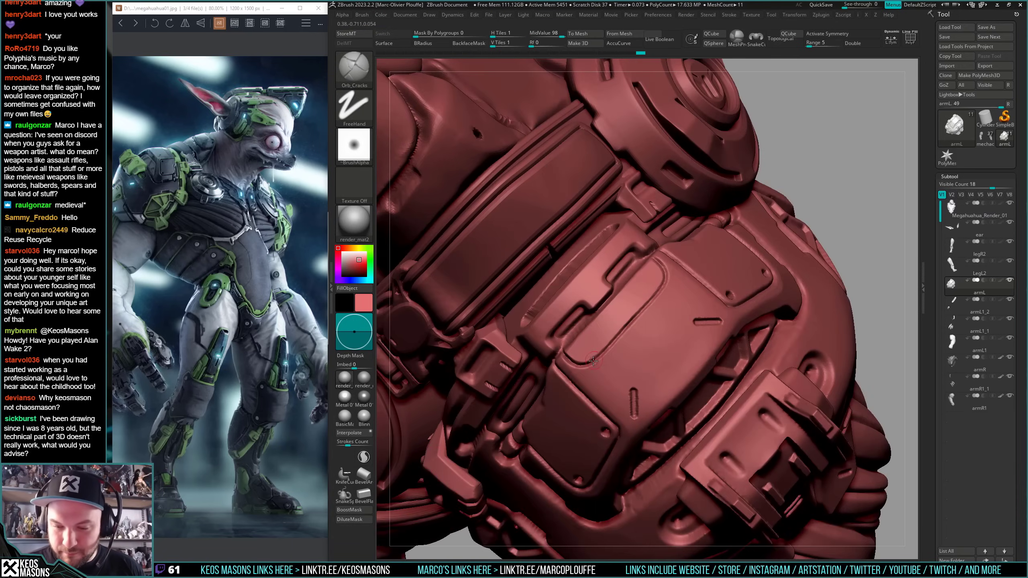
right_click_drag(660, 289, 596, 359)
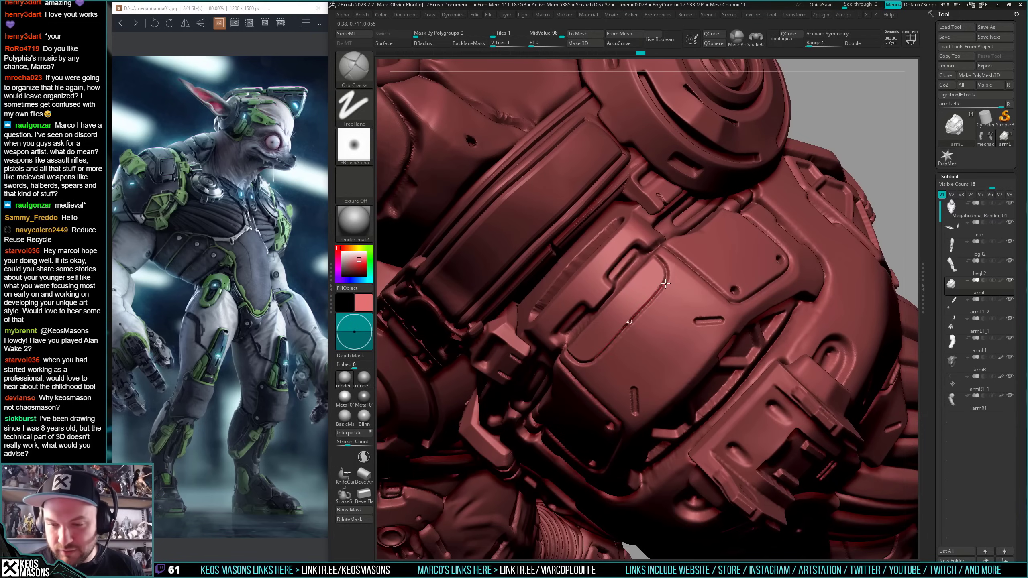
right_click_drag(665, 283, 665, 271)
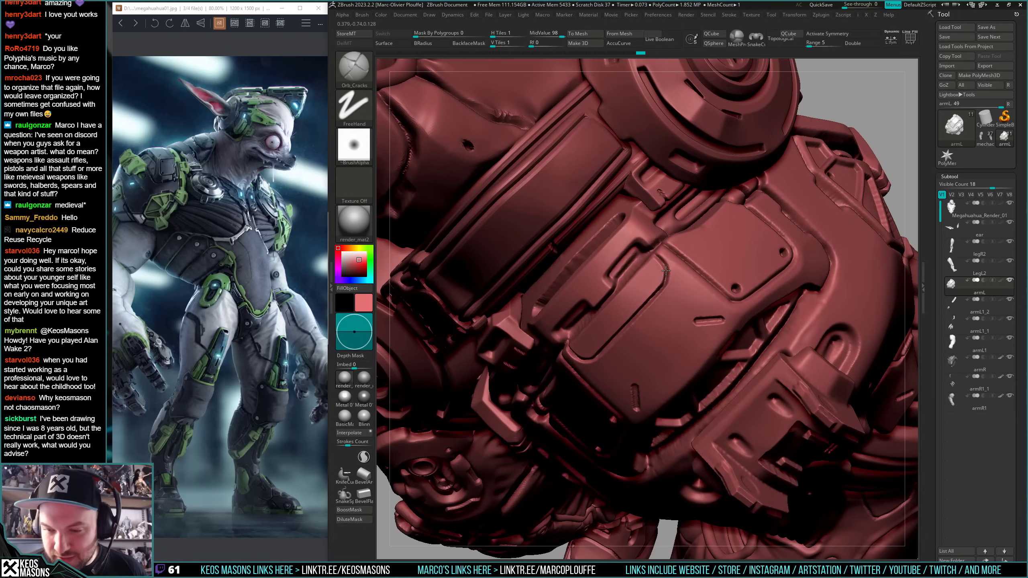
- Smooth the long recessed slot in the notched rail beside the rounded inset panel
mouse_move(660, 252)
right_mouse_down()
mouse_move(603, 263)
mouse_move(554, 322)
mouse_move(586, 284)
right_mouse_up()
key("space")
key("shift")
key("space")
key("shift")
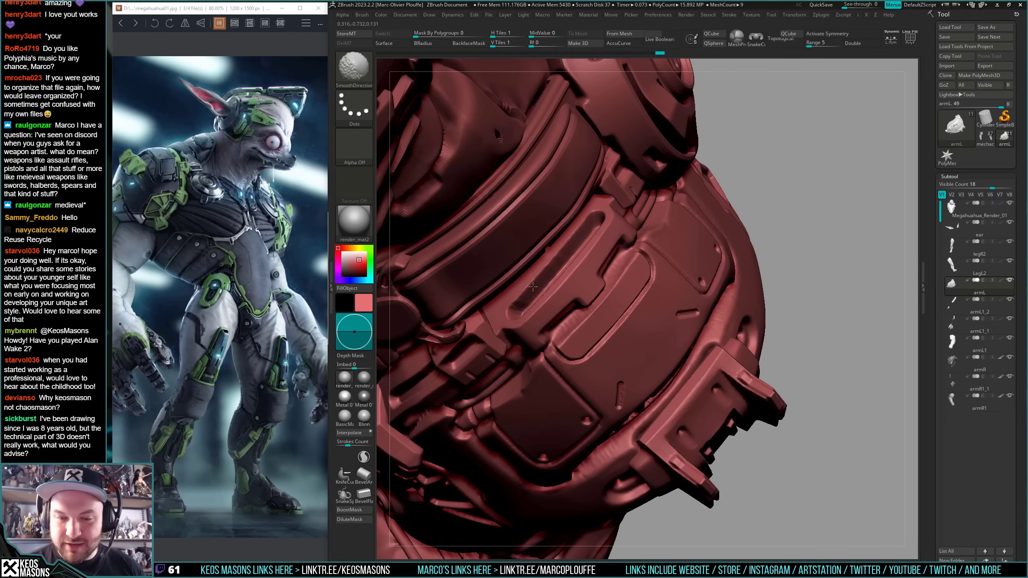
key("space")
left_click_drag(593, 239, 522, 310, "shift")
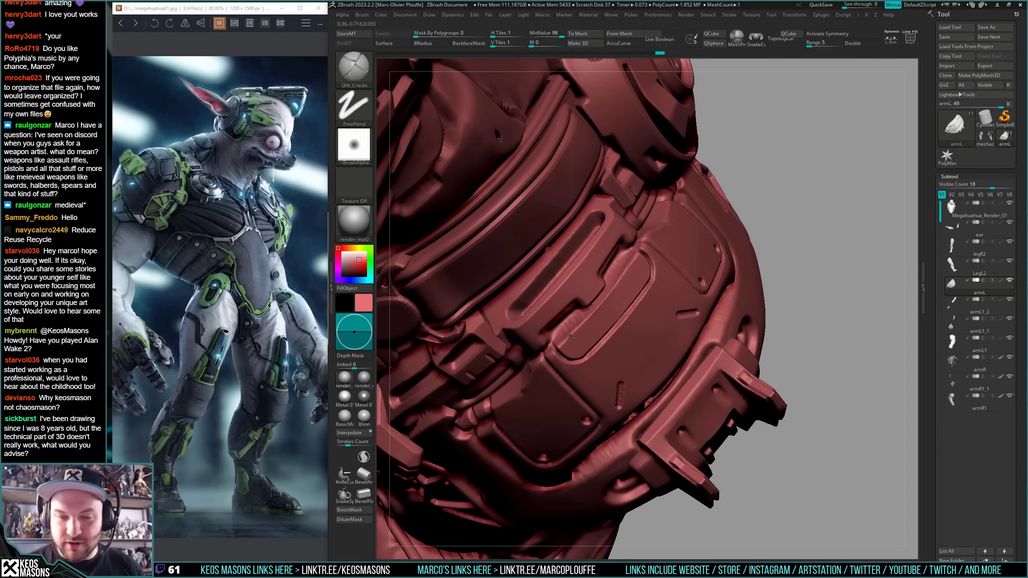
- Smooth the surface and borders around the square bolted panel
right_click_drag(570, 337, 564, 296)
mouse_move(728, 337)
right_mouse_down()
mouse_move(725, 255)
mouse_move(718, 294)
mouse_move(744, 261)
mouse_move(720, 235)
mouse_move(607, 324)
mouse_move(642, 339)
mouse_move(578, 348)
right_mouse_up()
key("space")
left_click_drag(583, 352, 562, 362, "shift")
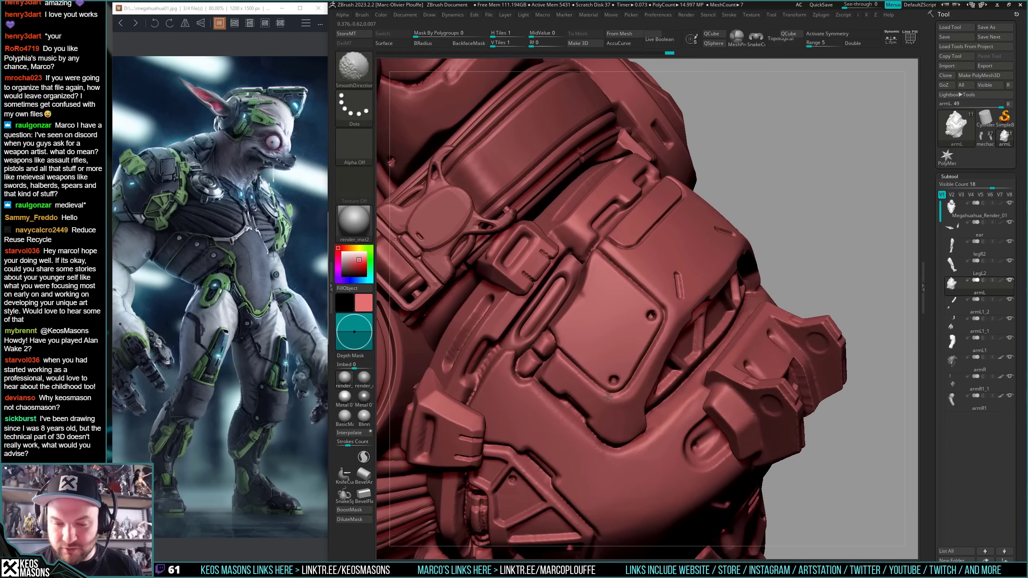
right_click_drag(664, 336, 645, 344)
mouse_move(650, 354)
left_mouse_down("shift")
mouse_move(645, 295)
mouse_move(672, 310)
left_mouse_up("shift")
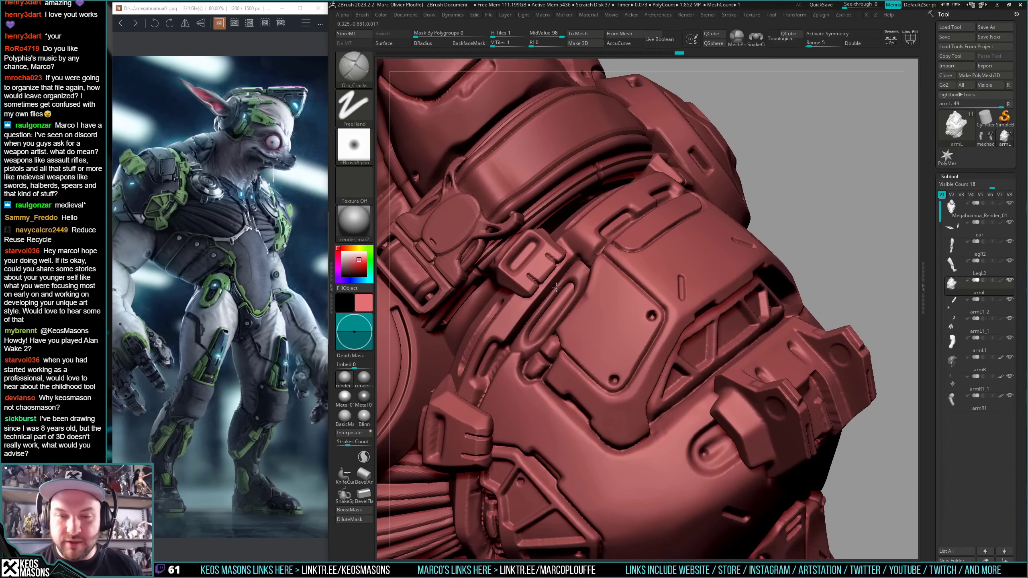
- Mask the surrounding armor, sharpen the two notches on the small slotted buckle block, and clear the mask
mouse_move(556, 287)
right_mouse_down("alt")
mouse_move(564, 325)
mouse_move(535, 360)
mouse_move(539, 336)
right_mouse_up("alt")
key("space")
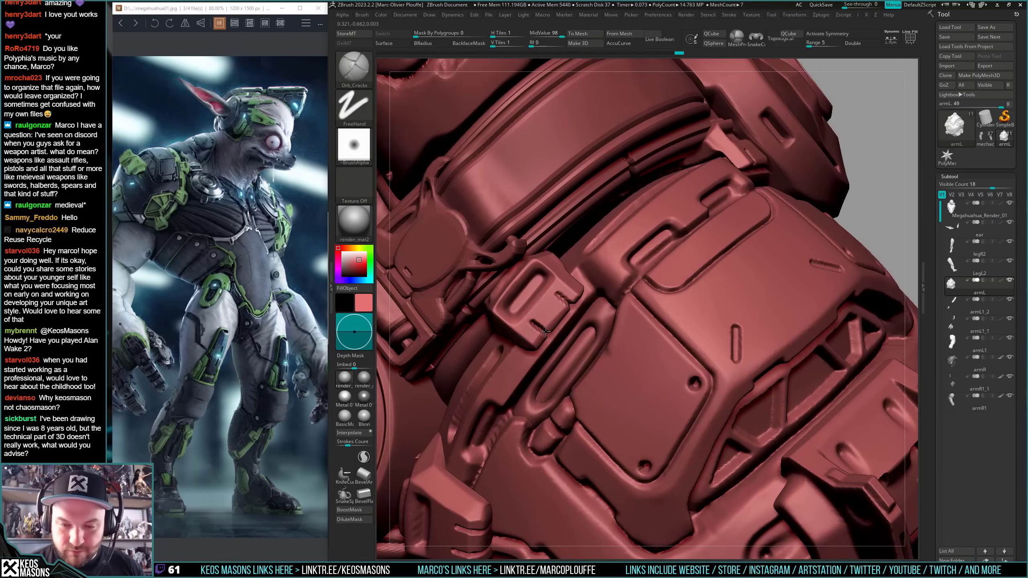
key("ctrl+z")
mouse_move(568, 291)
left_mouse_down()
mouse_move(571, 304)
mouse_move(529, 322)
mouse_move(554, 285)
mouse_move(559, 293)
left_mouse_up()
key("w")
left_click(563, 320, "ctrl")
key("q")
left_click_drag(560, 279, 553, 288, "ctrl")
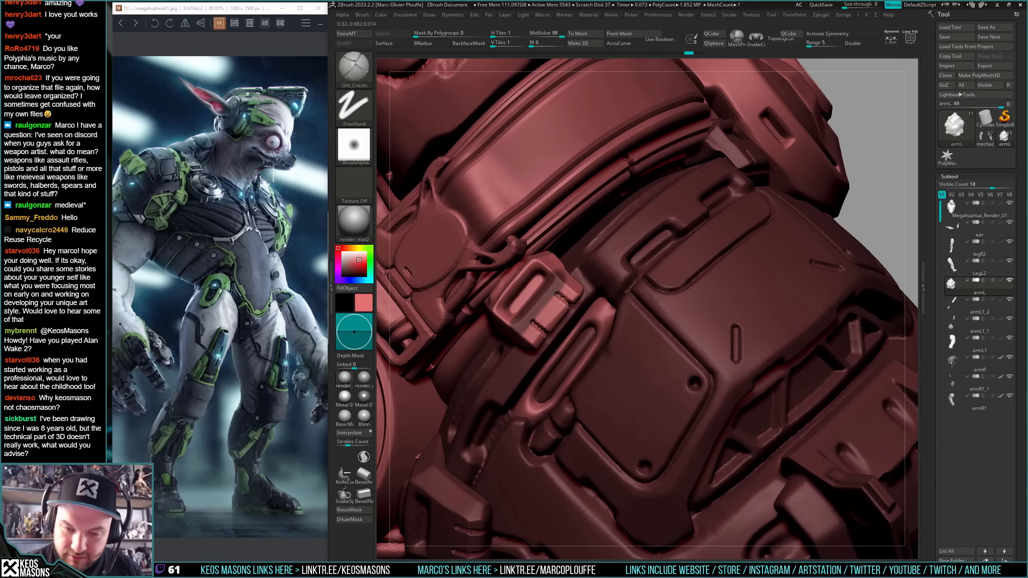
mouse_move(532, 324)
left_mouse_down()
mouse_move(551, 341)
mouse_move(545, 311)
mouse_move(536, 327)
mouse_move(548, 337)
left_mouse_up()
right_click_drag(537, 279, 537, 272, "ctrl")
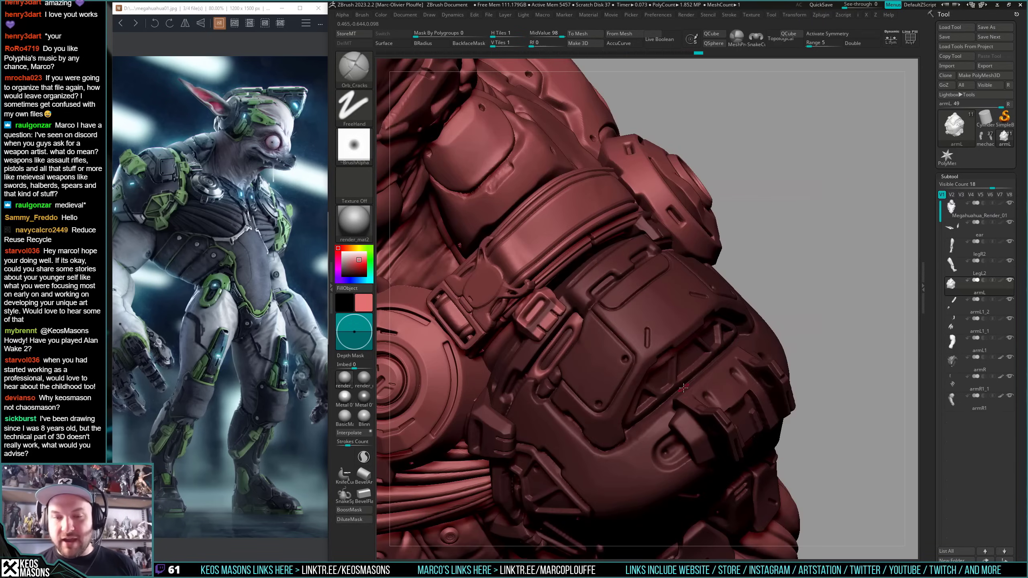
left_click_drag(837, 241, 819, 266, "ctrl")
- Crease the outer border of the fan-shaped panel below the round shoulder disc with the Orb_Cracks brush
mouse_move(809, 286)
right_mouse_down()
mouse_move(828, 238)
mouse_move(834, 278)
mouse_move(832, 263)
mouse_move(896, 200)
mouse_move(850, 210)
right_mouse_up()
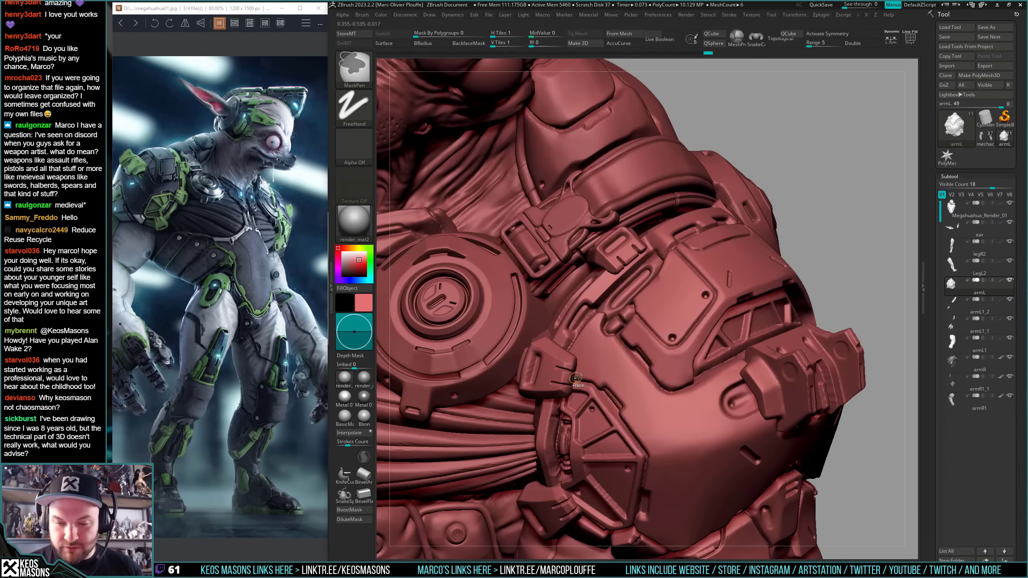
mouse_move(841, 328)
right_mouse_down()
mouse_move(786, 286)
mouse_move(774, 299)
mouse_move(749, 290)
mouse_move(734, 320)
mouse_move(760, 347)
mouse_move(754, 302)
right_mouse_up()
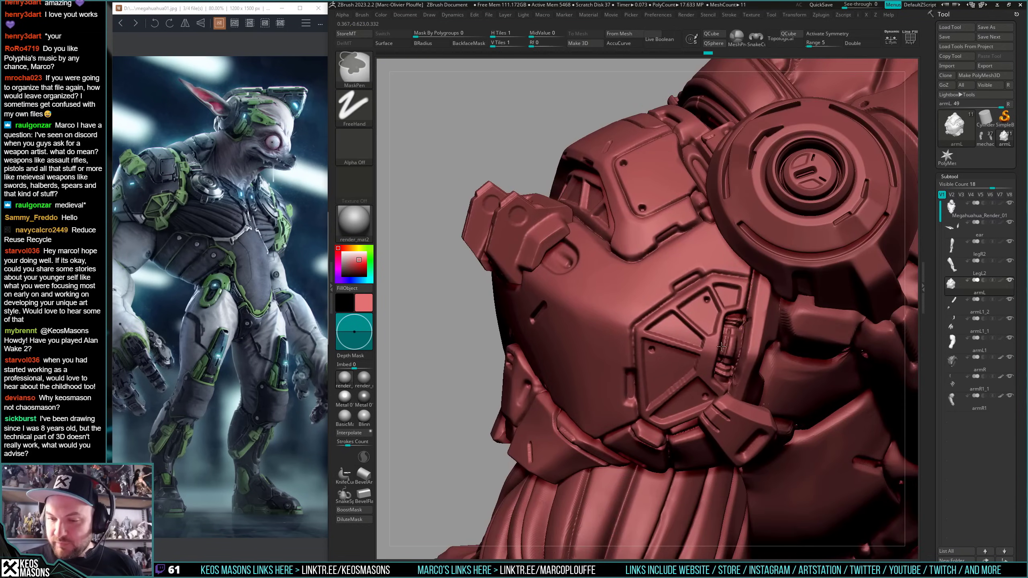
right_click_drag(721, 347, 664, 291)
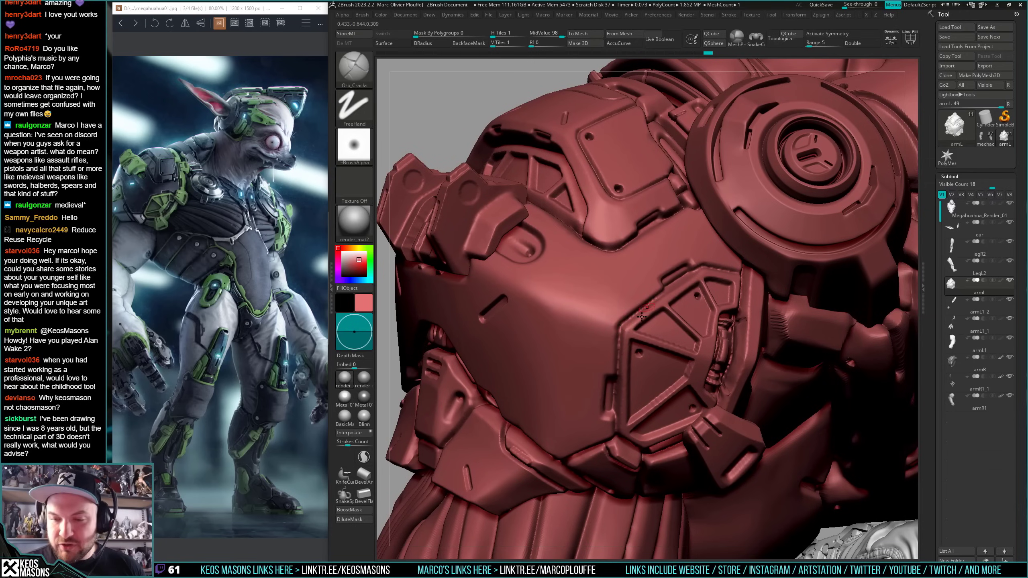
right_click_drag(625, 328, 665, 292)
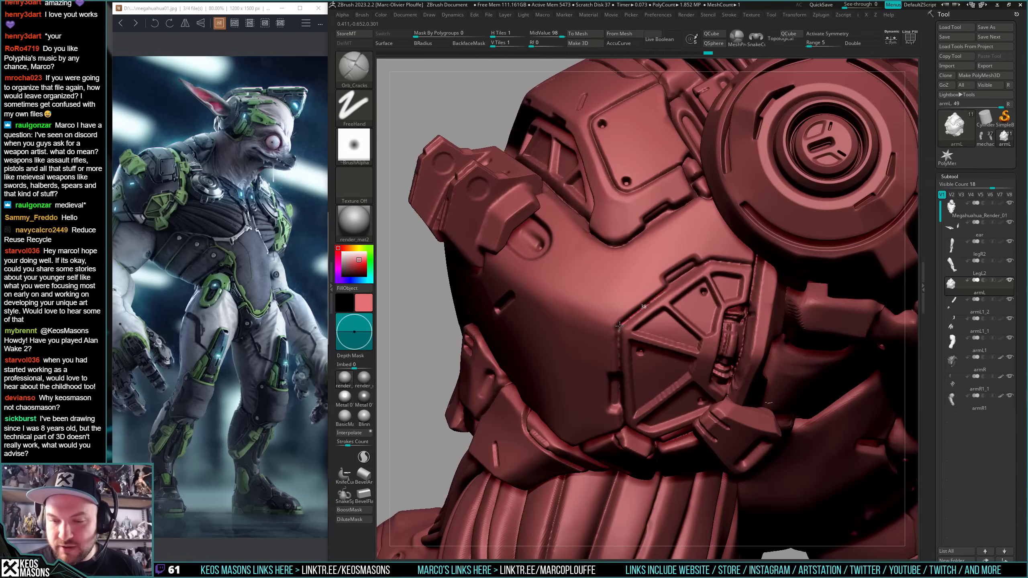
mouse_move(623, 328)
right_mouse_down()
mouse_move(619, 379)
mouse_move(626, 316)
mouse_move(722, 358)
mouse_move(645, 427)
mouse_move(593, 384)
right_mouse_up()
right_click(592, 385)
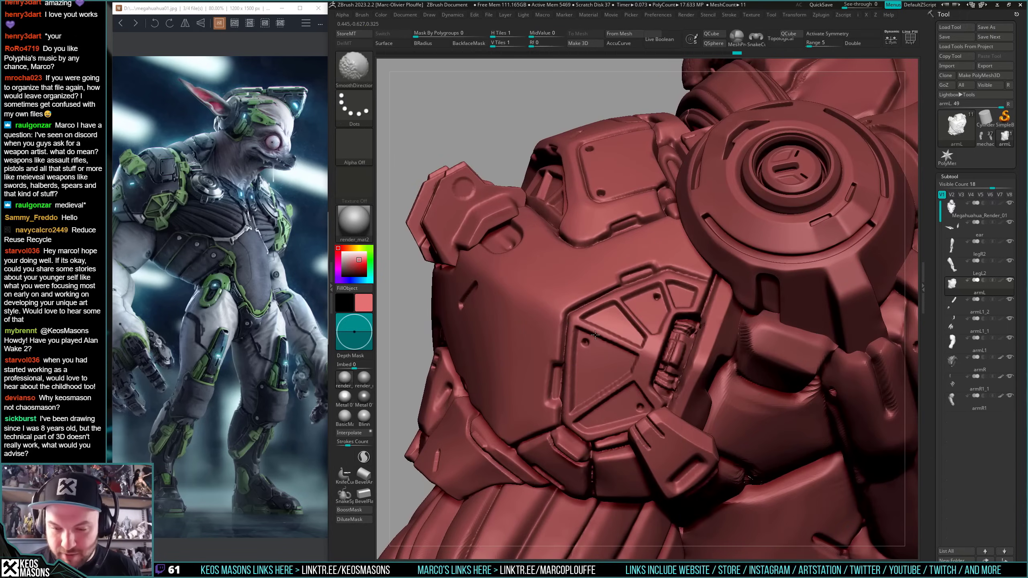
- Smooth the fan-shaped panel's frame and ribs, and sharpen the crease at its corner nearest the round disc
mouse_move(593, 327)
left_mouse_down("shift")
mouse_move(584, 325)
mouse_move(643, 346)
left_mouse_up("shift")
right_click_drag(607, 404, 674, 323, "alt")
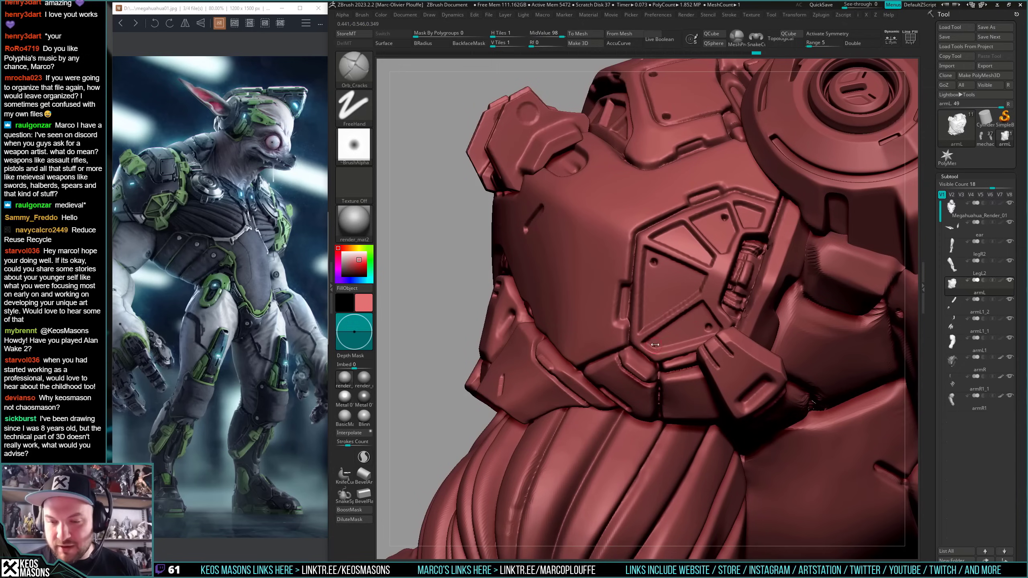
left_click_drag(674, 323, 683, 309, "shift")
mouse_move(648, 333)
right_mouse_down()
mouse_move(684, 341)
mouse_move(711, 275)
mouse_move(681, 261)
right_mouse_up()
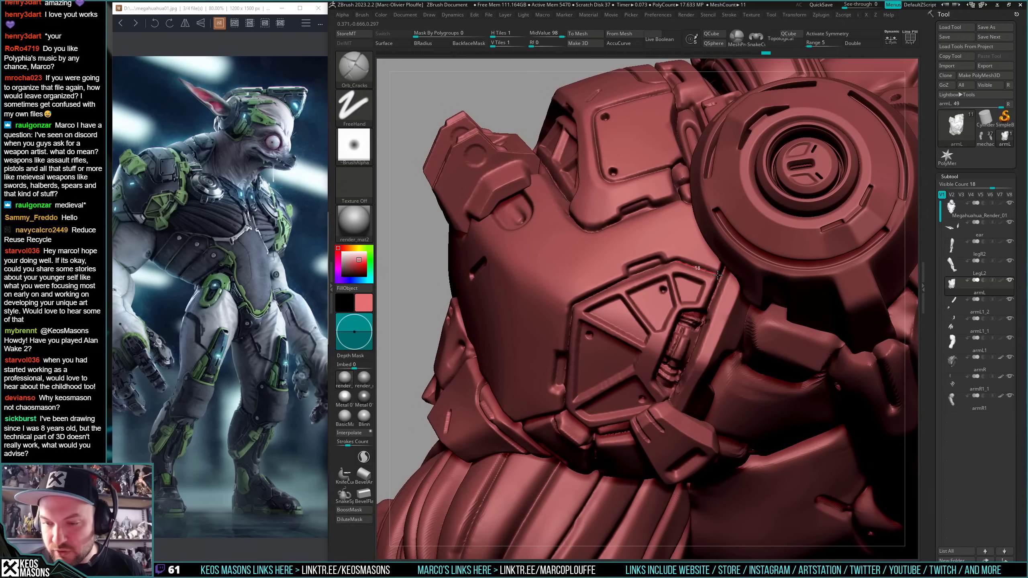
left_click_drag(717, 275, 718, 276)
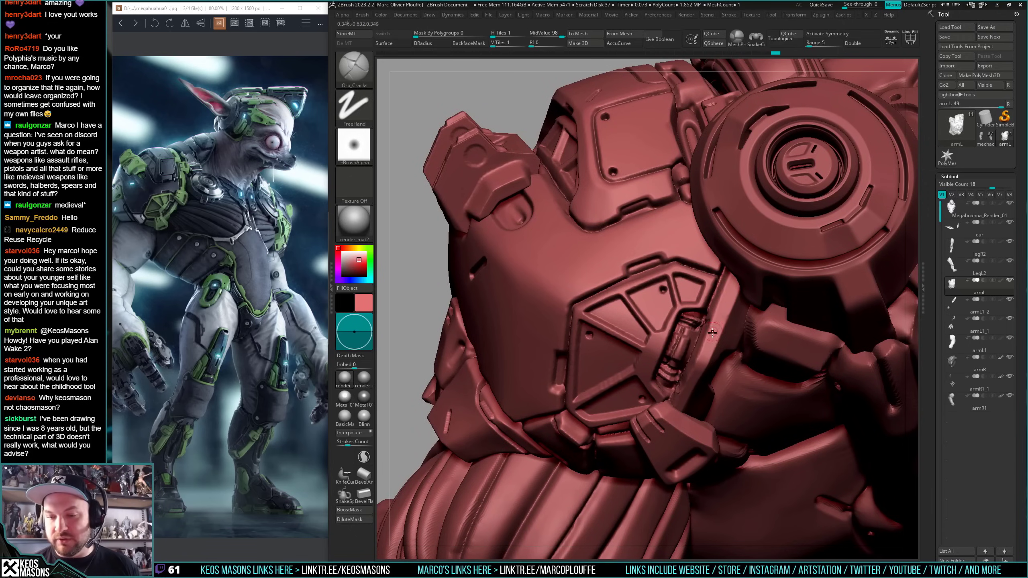
right_click_drag(712, 333, 684, 332)
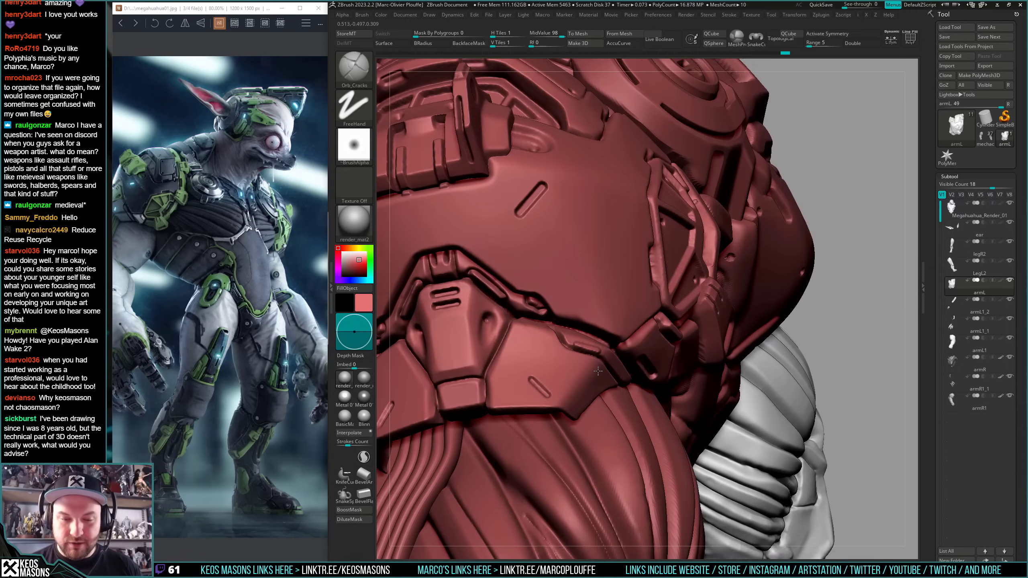
- Smooth the main shell surface between the fan-shaped panel's edge and the lower plates
mouse_move(603, 362)
right_mouse_down()
mouse_move(586, 370)
mouse_move(595, 382)
mouse_move(623, 340)
mouse_move(655, 322)
mouse_move(610, 348)
mouse_move(646, 274)
mouse_move(680, 310)
right_mouse_up()
key("alt+s")
mouse_move(679, 309)
right_mouse_down()
mouse_move(707, 305)
mouse_move(611, 314)
right_mouse_up()
key("alt+s")
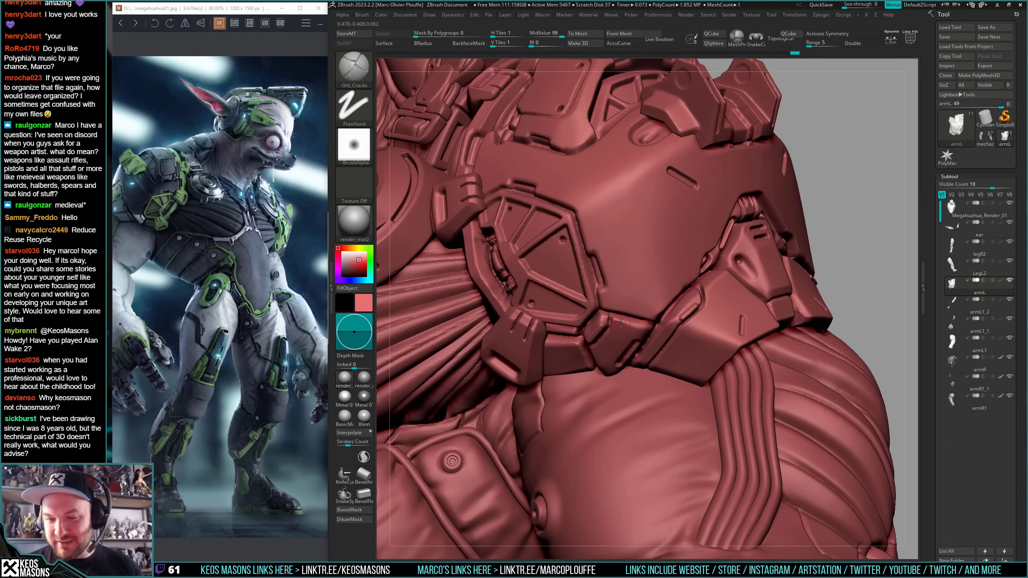
right_click_drag(684, 311, 684, 299)
mouse_move(670, 318)
right_mouse_down()
mouse_move(653, 340)
mouse_move(629, 309)
right_mouse_up()
key("1")
key("space")
key("shift")
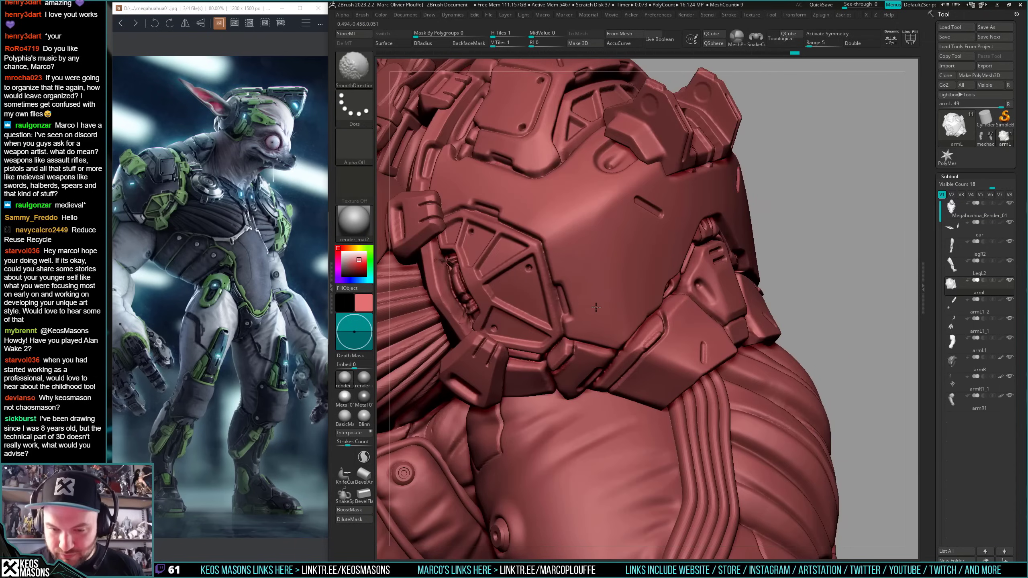
left_click_drag(585, 304, 582, 314, "shift")
key("space")
mouse_move(583, 314)
right_mouse_down()
mouse_move(513, 320)
mouse_move(647, 279)
mouse_move(814, 305)
mouse_move(816, 328)
mouse_move(821, 289)
mouse_move(807, 253)
right_mouse_up()
key("shift")
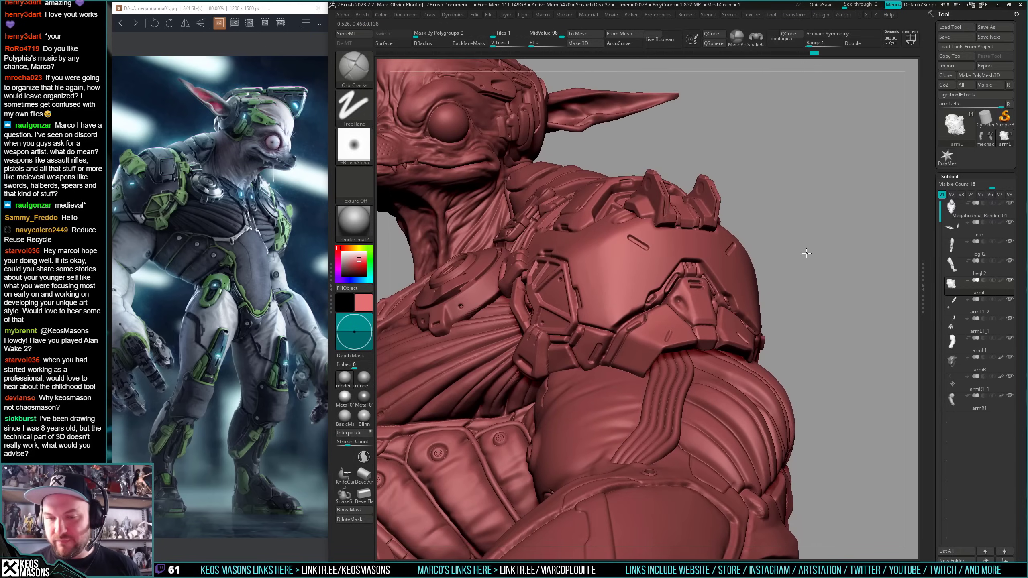
- Switch to the hPolish brush, adjust its size, and polish the large shell surface above the lower plates
right_click(808, 259)
mouse_move(635, 285)
right_mouse_down("ctrl")
mouse_move(634, 315)
mouse_move(646, 292)
right_mouse_up("ctrl")
right_click(631, 311)
right_click(647, 292)
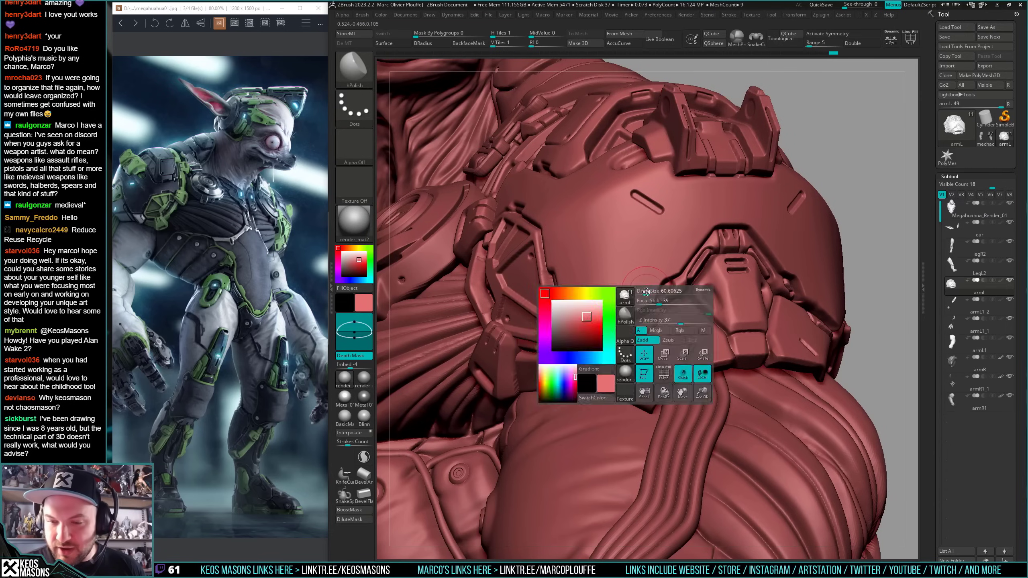
mouse_move(646, 293)
left_mouse_down()
mouse_move(633, 306)
mouse_move(627, 286)
mouse_move(641, 282)
left_mouse_up()
right_click_drag(635, 280, 595, 259)
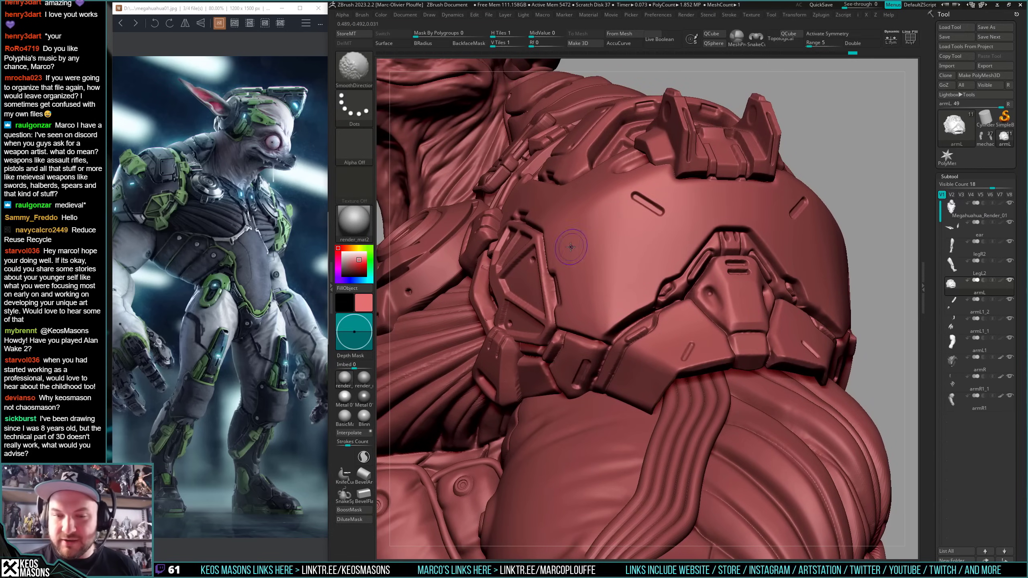
right_click_drag(772, 320, 656, 310)
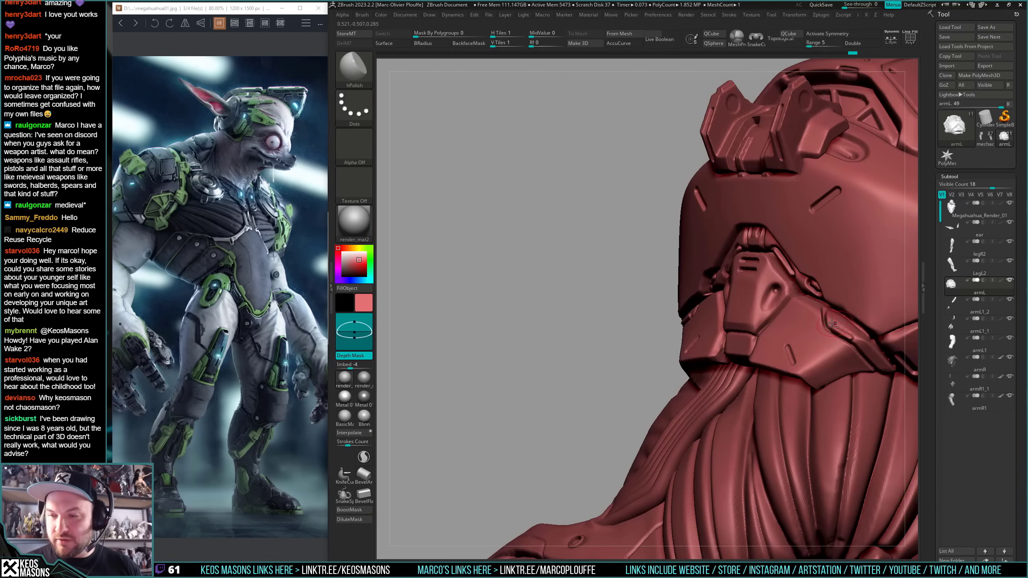
- Polish and smooth the shell area between the central lower plate and the fan-shaped panel, down to the seam
mouse_move(870, 295)
right_mouse_down("alt")
mouse_move(710, 292)
mouse_move(595, 266)
right_mouse_up("alt")
left_click_drag(563, 266, 600, 290)
right_click_drag(597, 288, 570, 261)
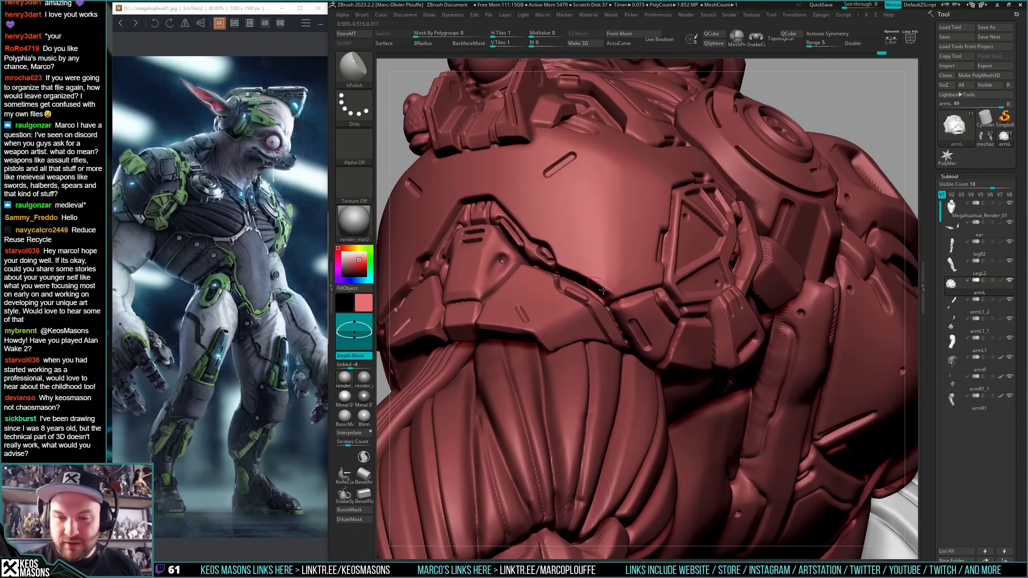
key("shift")
right_click_drag(637, 219, 661, 331)
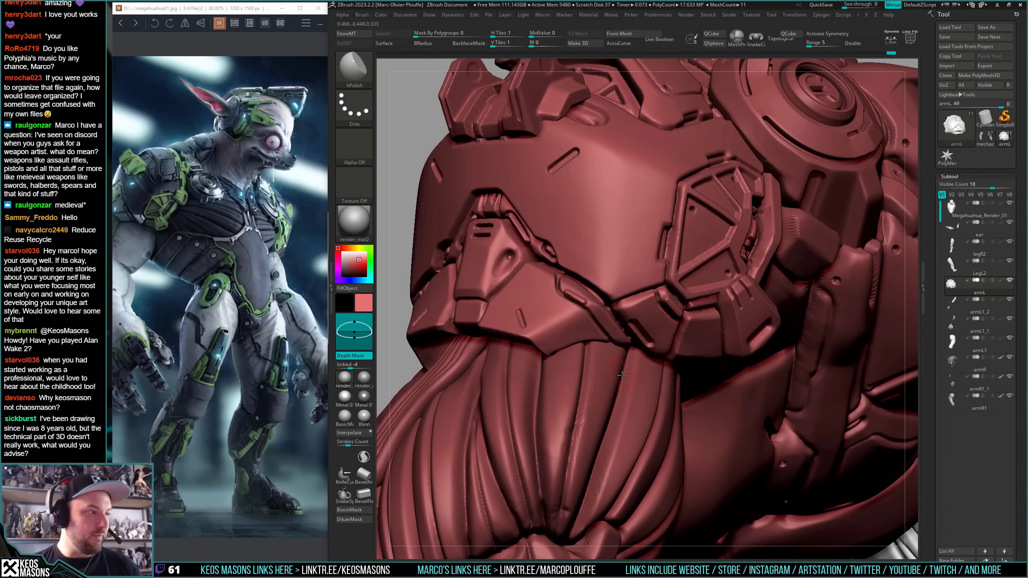
right_click_drag(630, 227, 621, 341, "alt")
key("shift")
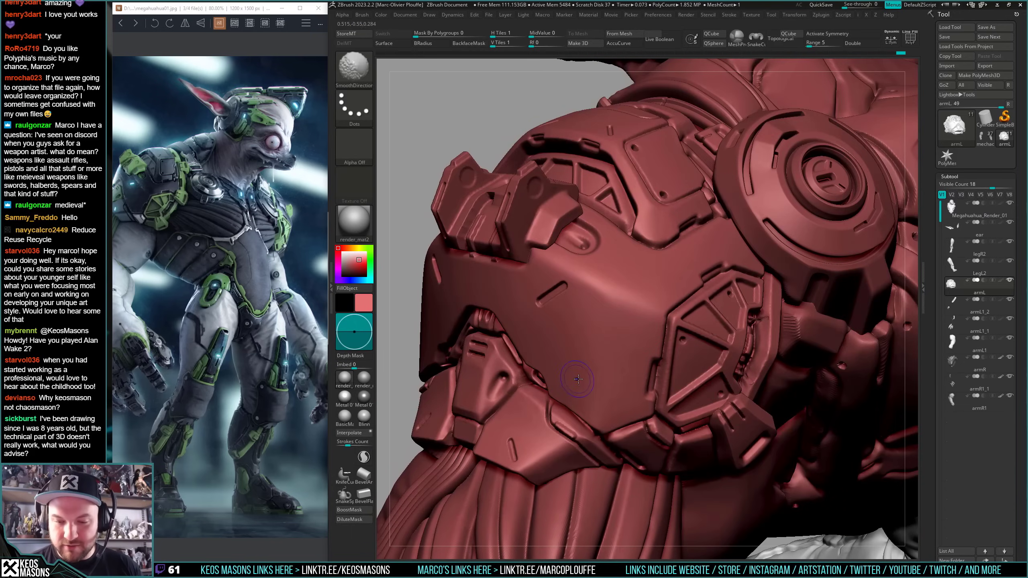
right_click_drag(571, 397, 608, 357)
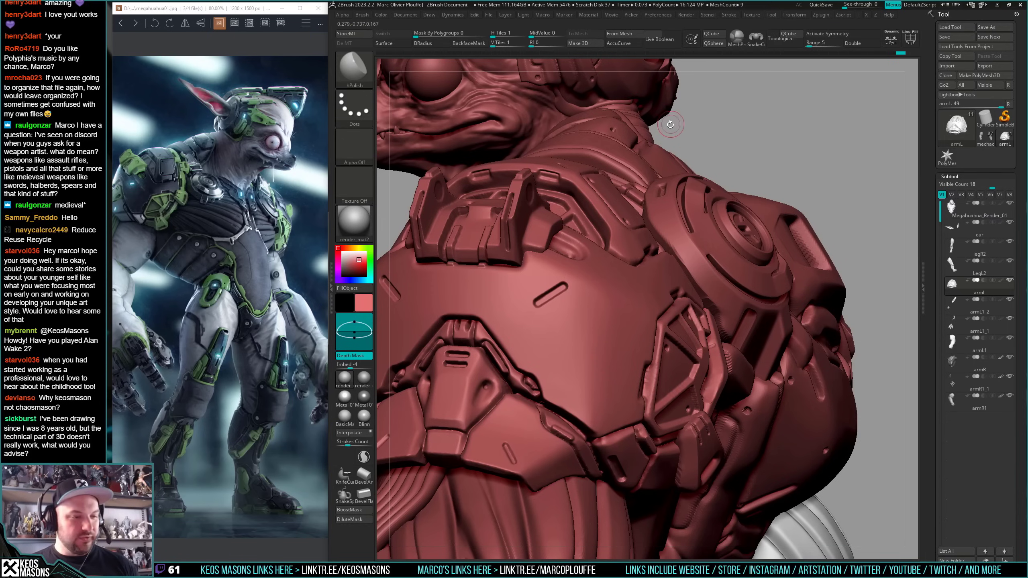
- Switch to File Explorer, browse the archived project images, and view the old zergling and frog renders
key("super+e")
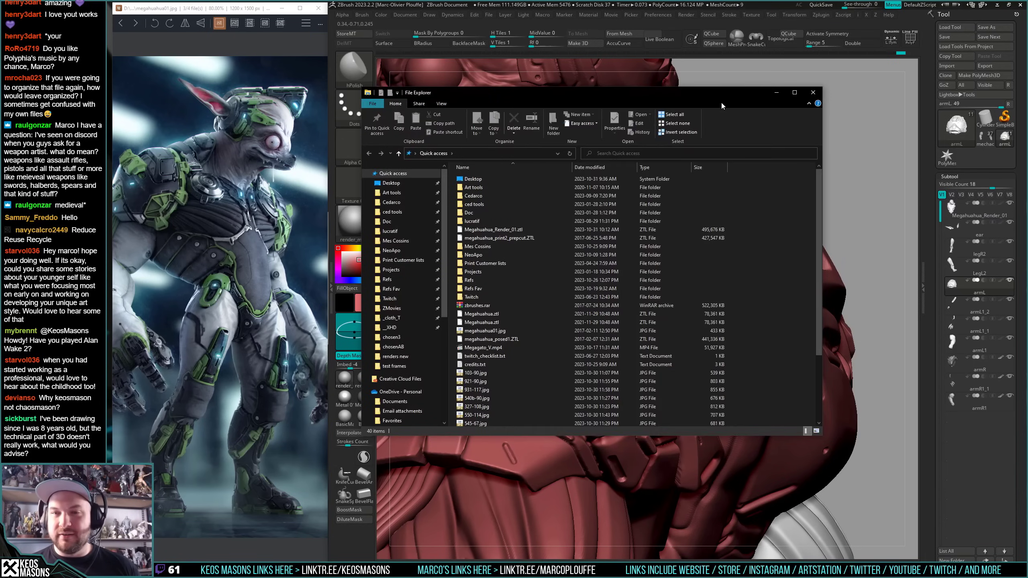
left_click_drag(721, 101, 1027, 83)
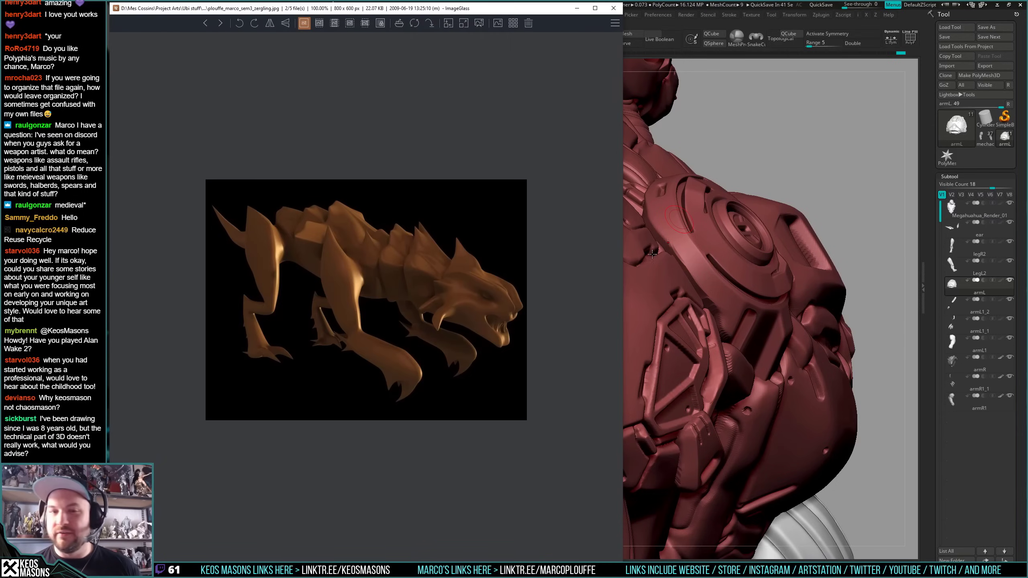
left_click_drag(422, 4, 669, 81)
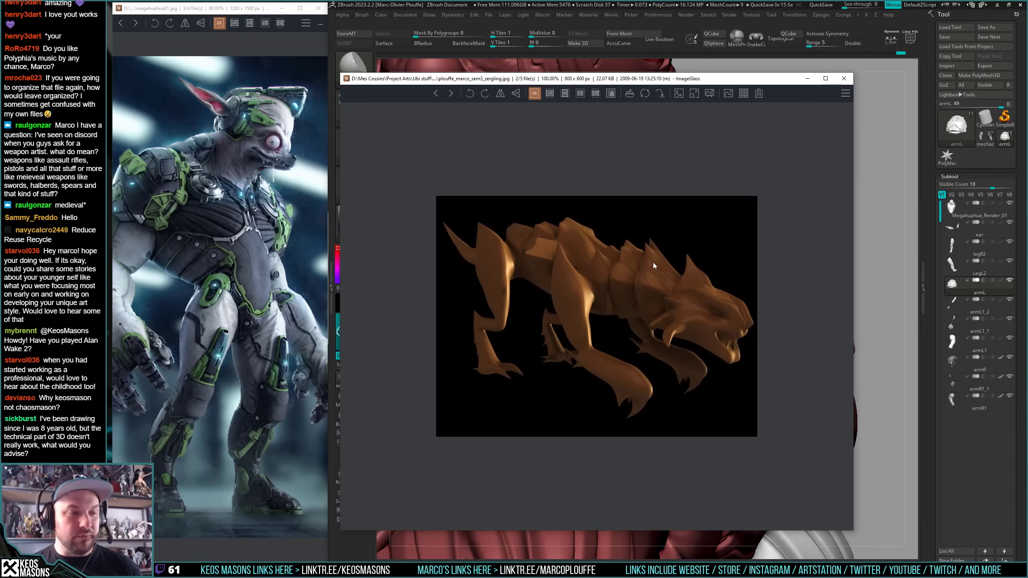
left_click(843, 79)
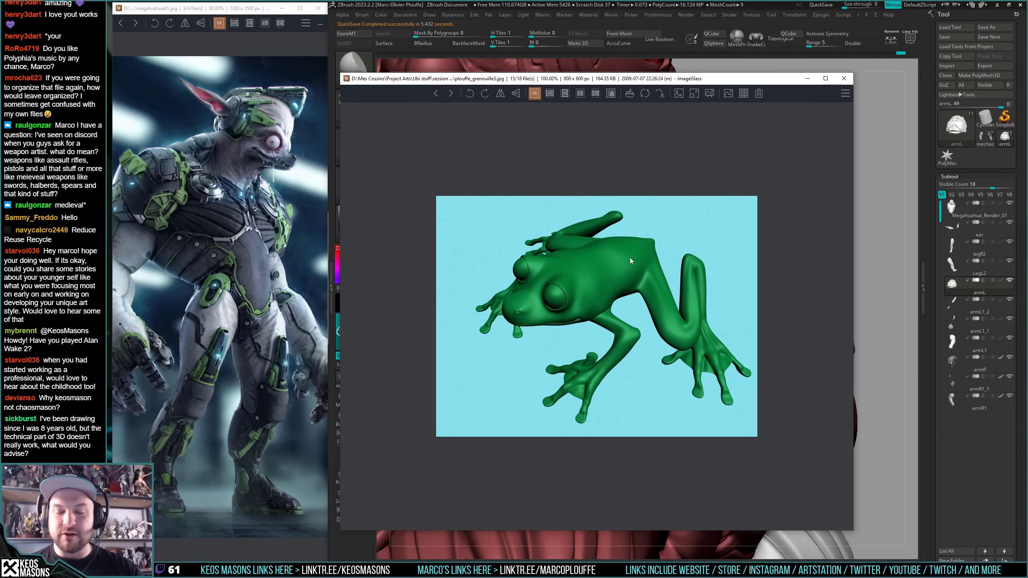
key("Right")
key("Left")
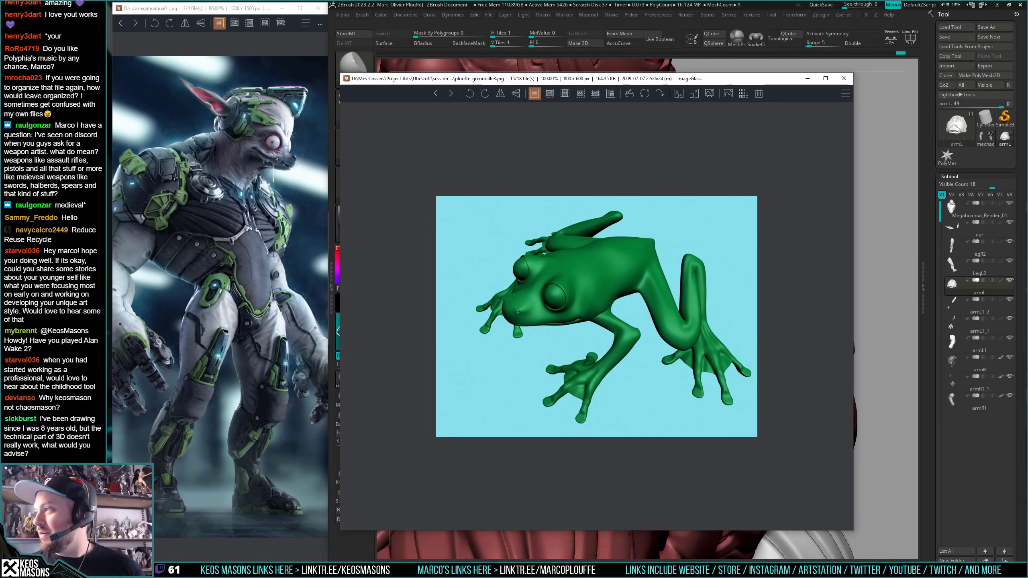
- Close the frog render and smooth the surface around the fan-shaped panel on the shoulder armor
left_click(845, 80)
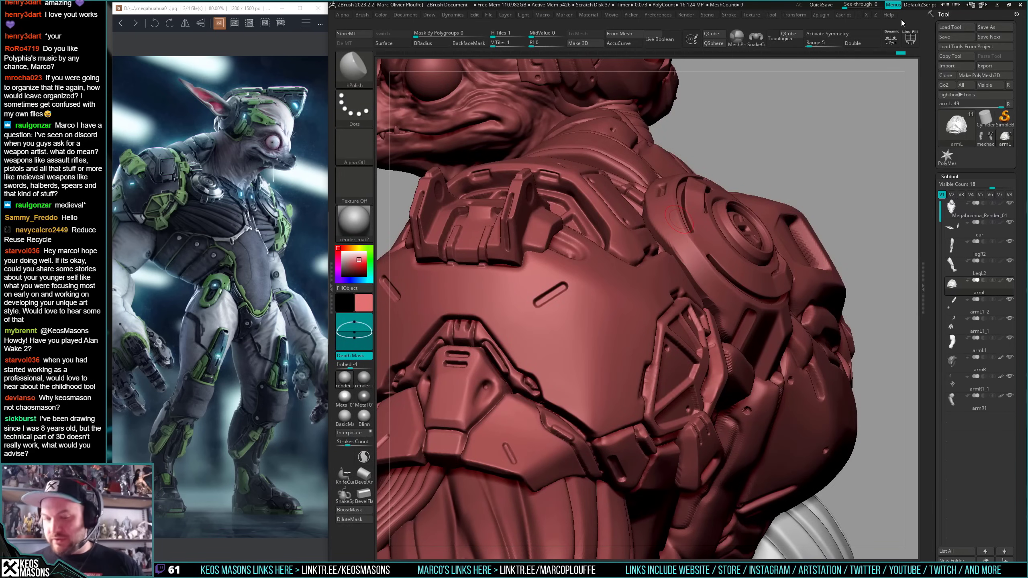
mouse_move(784, 307)
right_mouse_down()
mouse_move(652, 320)
mouse_move(628, 335)
right_mouse_up()
key("shift")
left_click_drag(628, 335, 663, 362, "shift")
right_click_drag(659, 356, 641, 385)
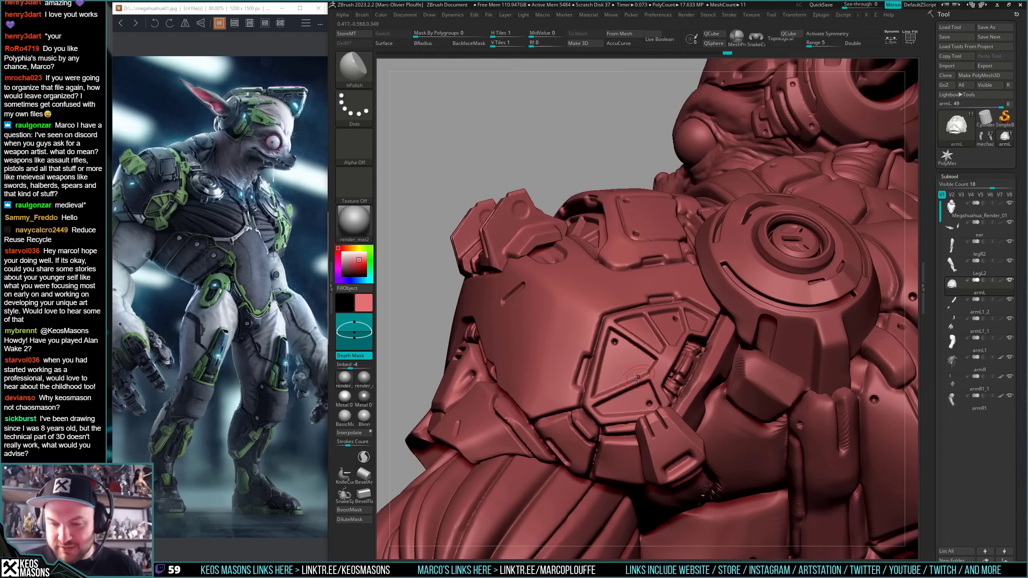
left_click_drag(639, 372, 626, 384, "shift")
mouse_move(619, 398)
right_mouse_down()
mouse_move(608, 420)
mouse_move(606, 348)
mouse_move(699, 358)
mouse_move(719, 346)
mouse_move(685, 342)
mouse_move(644, 382)
right_mouse_up()
- Isolate the shoulder armor and smooth the rim rail between the two side clips
key("alt+s")
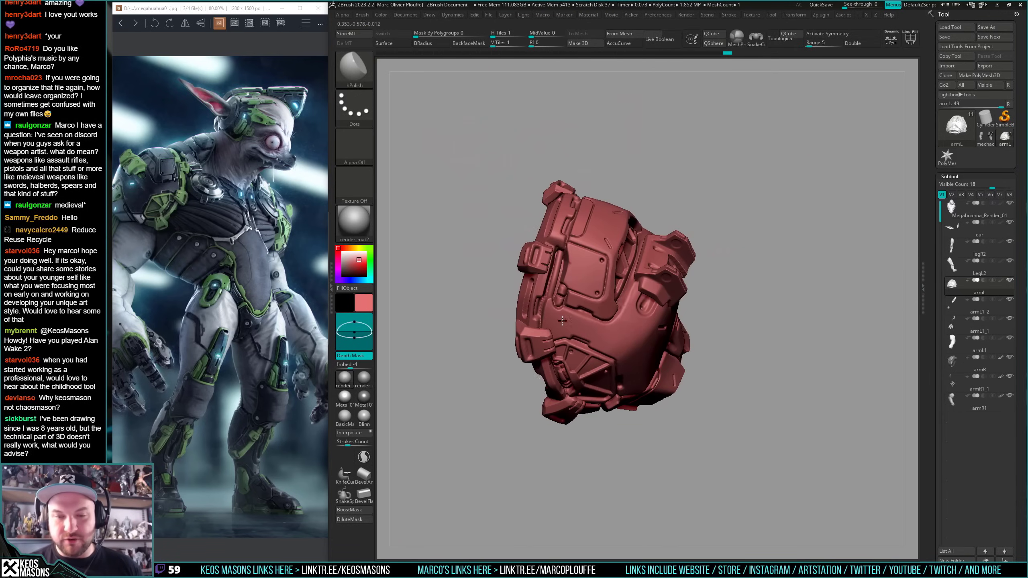
right_click_drag(607, 324, 622, 370, "alt")
key("shift")
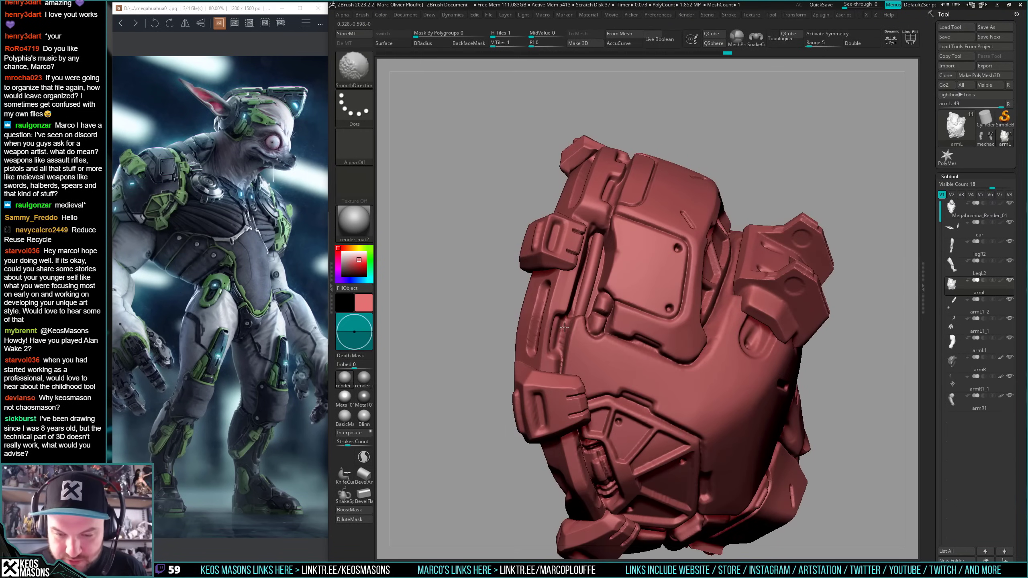
left_click_drag(565, 327, 563, 338, "shift")
mouse_move(563, 338)
right_mouse_down()
mouse_move(564, 356)
mouse_move(575, 334)
mouse_move(565, 319)
right_mouse_up()
- Sharpen the crease along the rim rail beside the riveted plate with the Orb_Cracks brush and unhide the rest of the body
key("x")
left_click(599, 302)
key("shift")
left_click_drag(562, 317, 559, 352)
right_click_drag(559, 352, 567, 320)
mouse_move(567, 320)
right_mouse_down()
mouse_move(574, 314)
mouse_move(567, 354)
right_mouse_up()
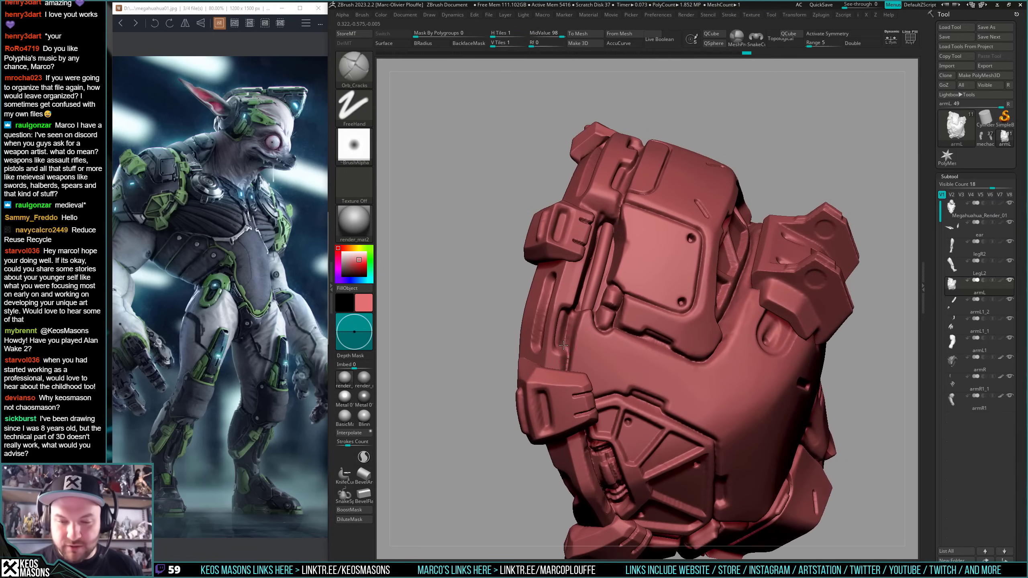
left_click_drag(575, 308, 568, 342)
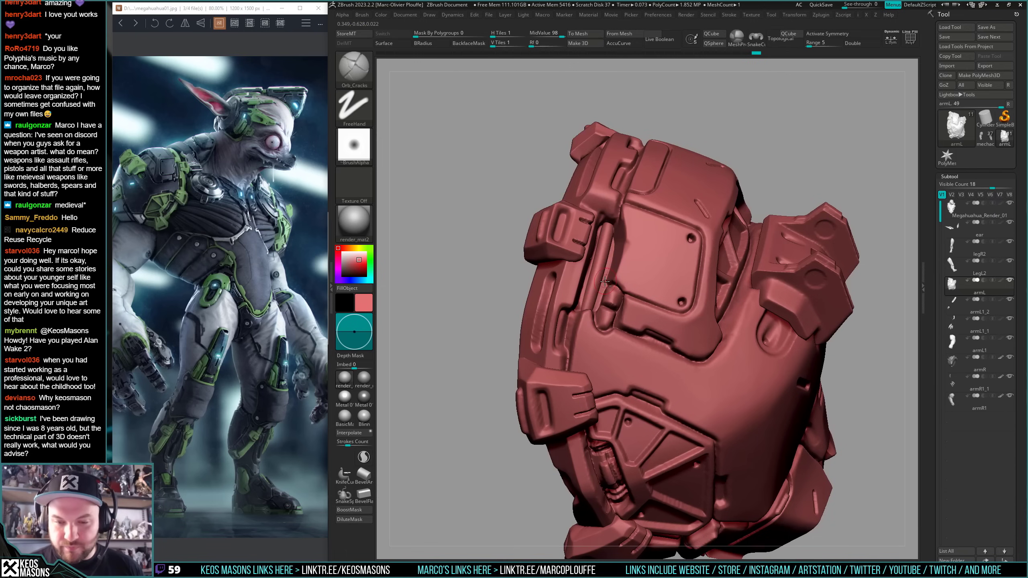
key("alt+s")
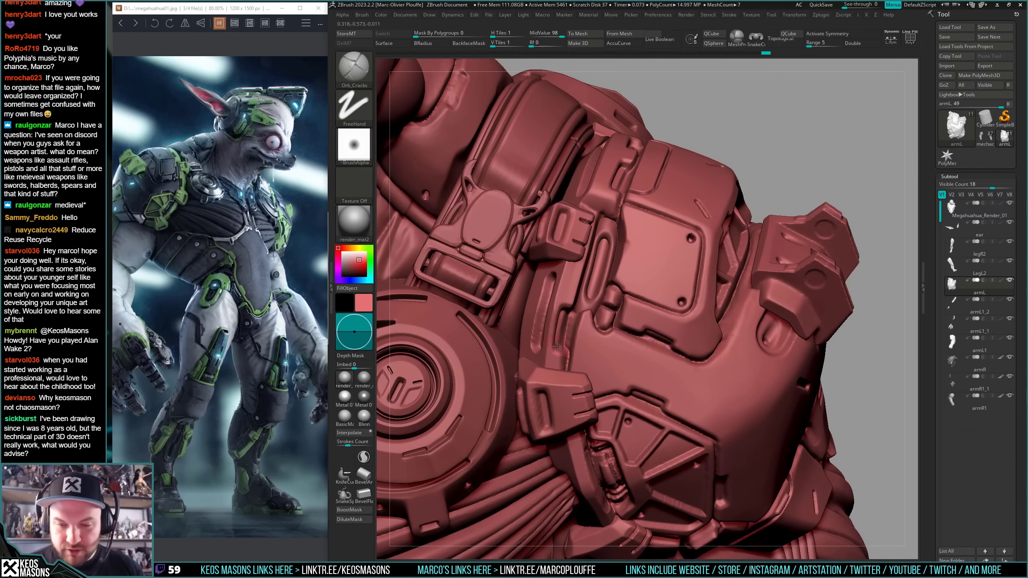
key("shift+s")
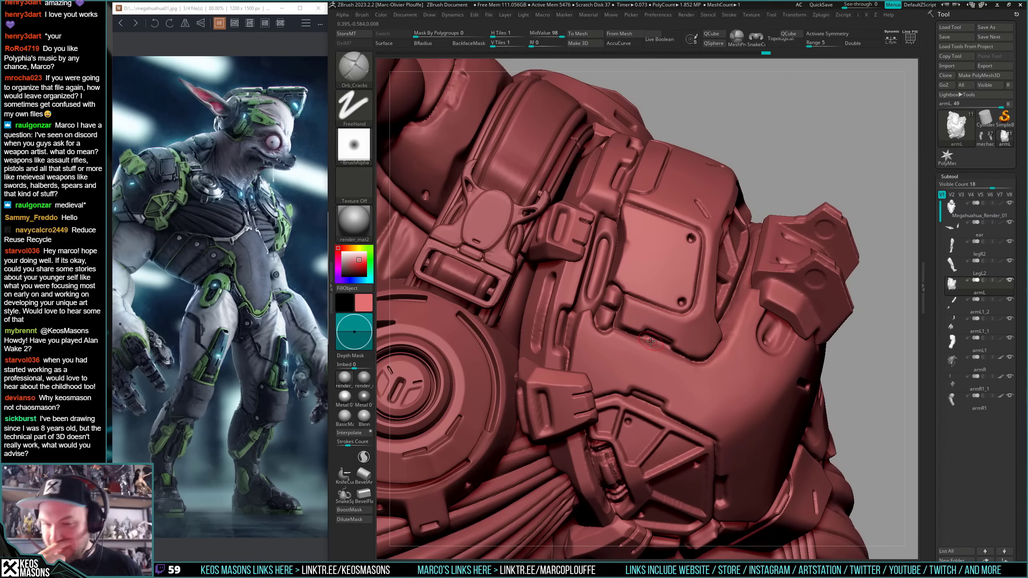
- Switch to the hPolish brush and polish the riveted plate's long edge next to the rim rail
right_click_drag(646, 280, 634, 326, "alt")
key("space")
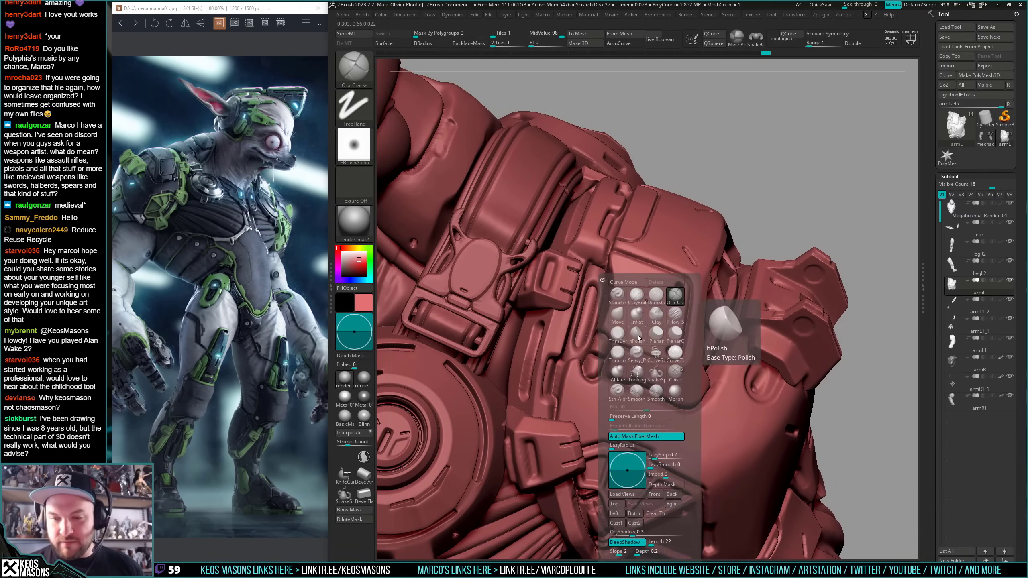
left_click(648, 320)
key("space")
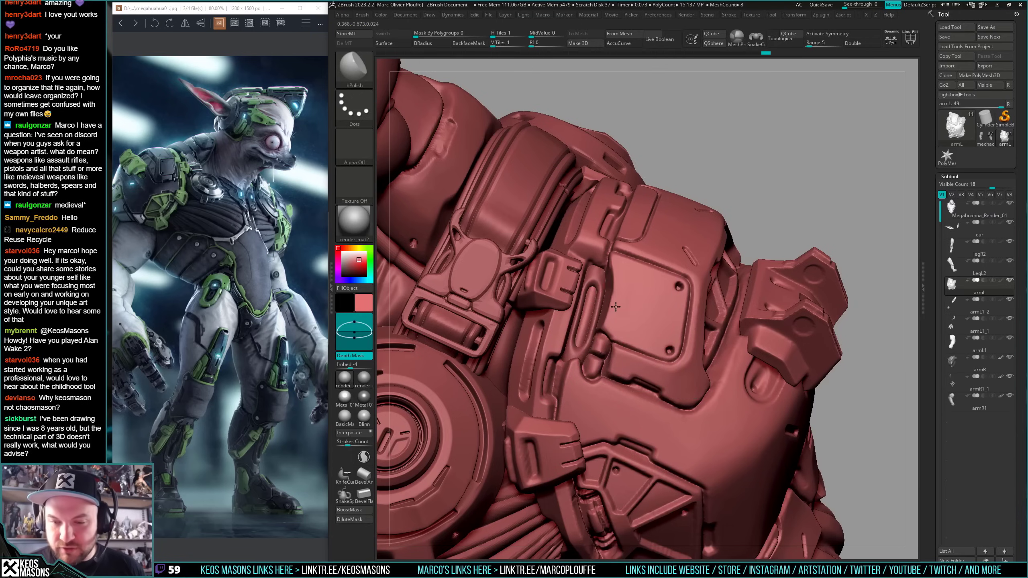
key("shift+s")
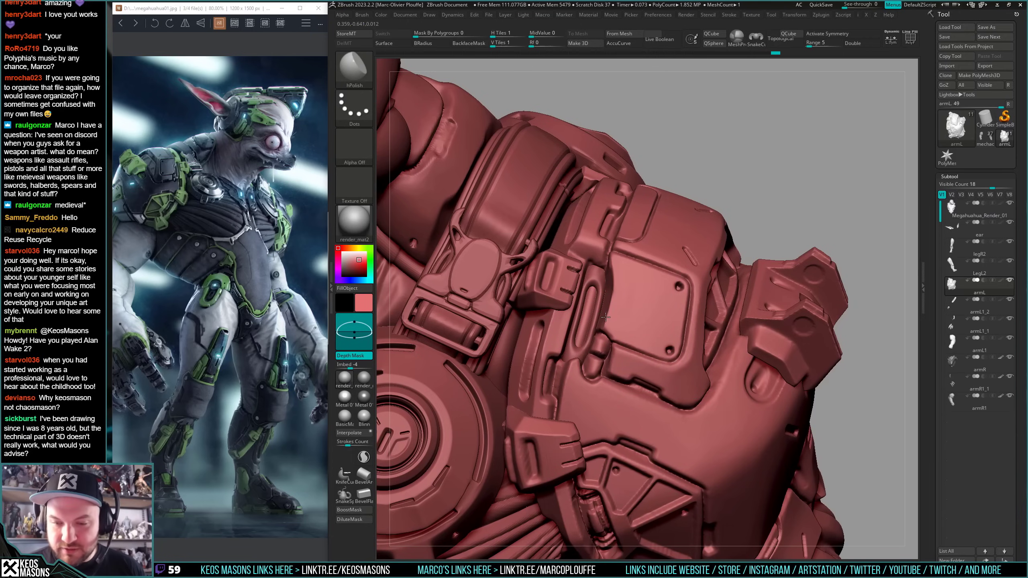
left_click_drag(605, 311, 603, 323)
left_click_drag(610, 278, 603, 324)
right_click_drag(608, 337, 626, 254, "ctrl")
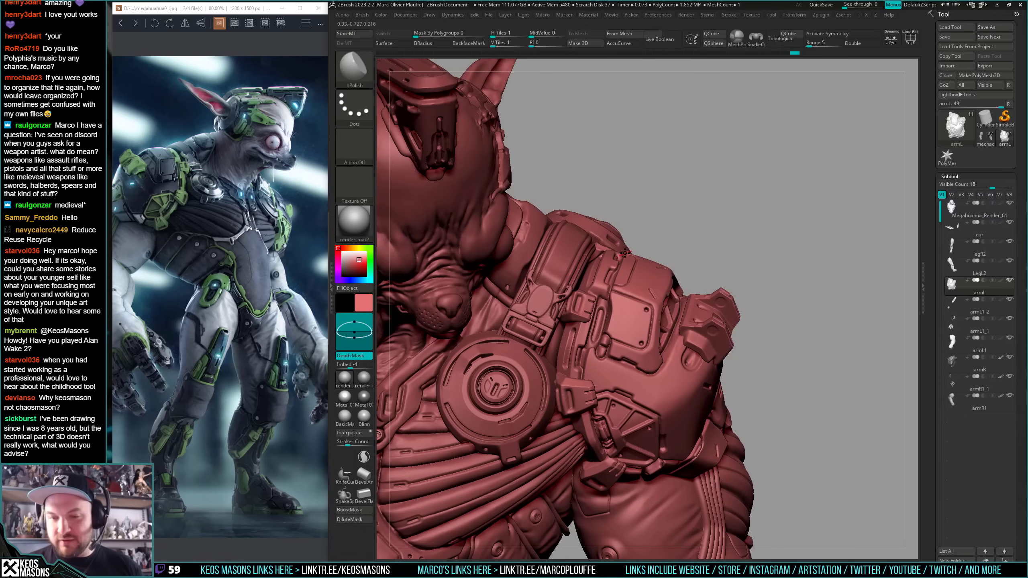
key("shift+s")
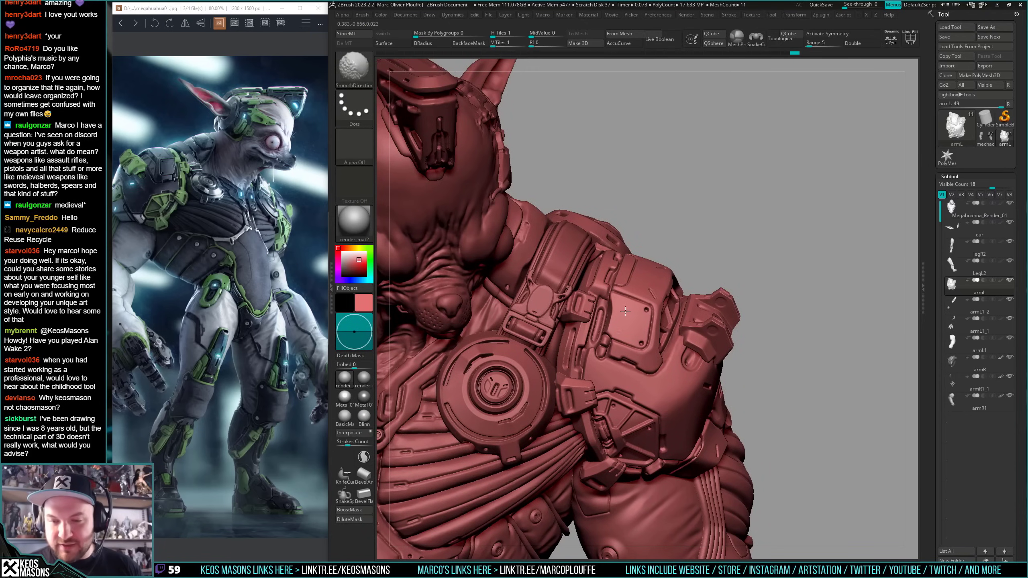
- Polish and smooth the riveted plate's border on the side facing the round chest disc
mouse_move(617, 302)
right_mouse_down()
mouse_move(757, 278)
mouse_move(607, 292)
mouse_move(631, 267)
mouse_move(687, 291)
right_mouse_up()
mouse_move(688, 292)
right_mouse_down("ctrl")
mouse_move(705, 301)
mouse_move(690, 330)
right_mouse_up("ctrl")
key("space")
left_click_drag(688, 273, 695, 298)
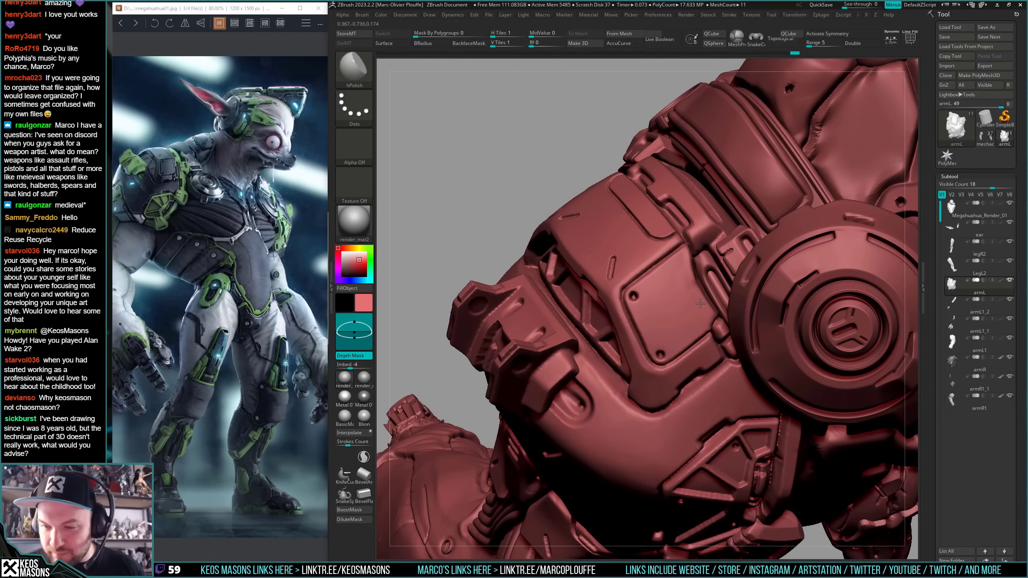
key("shift+s")
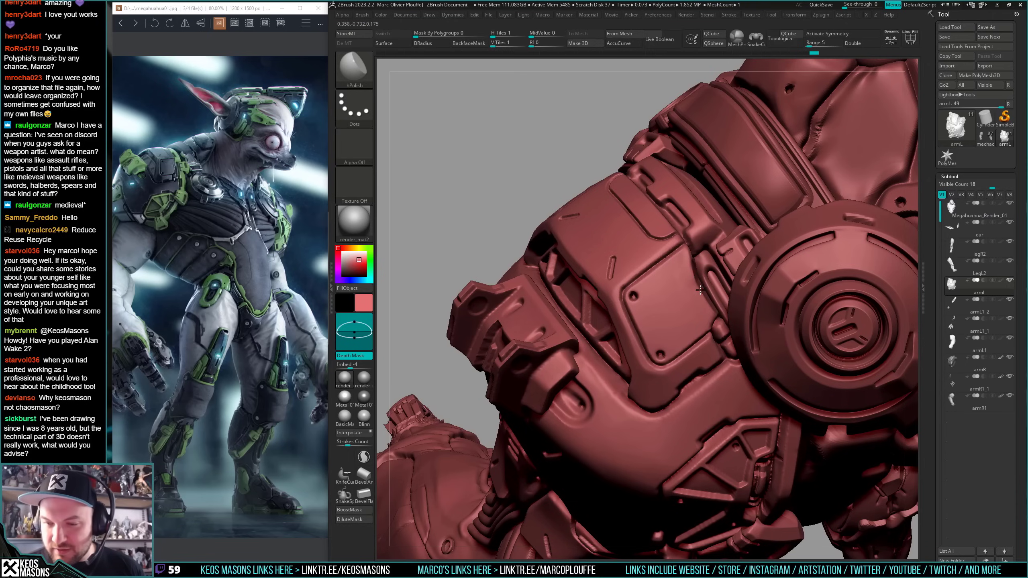
key("shift")
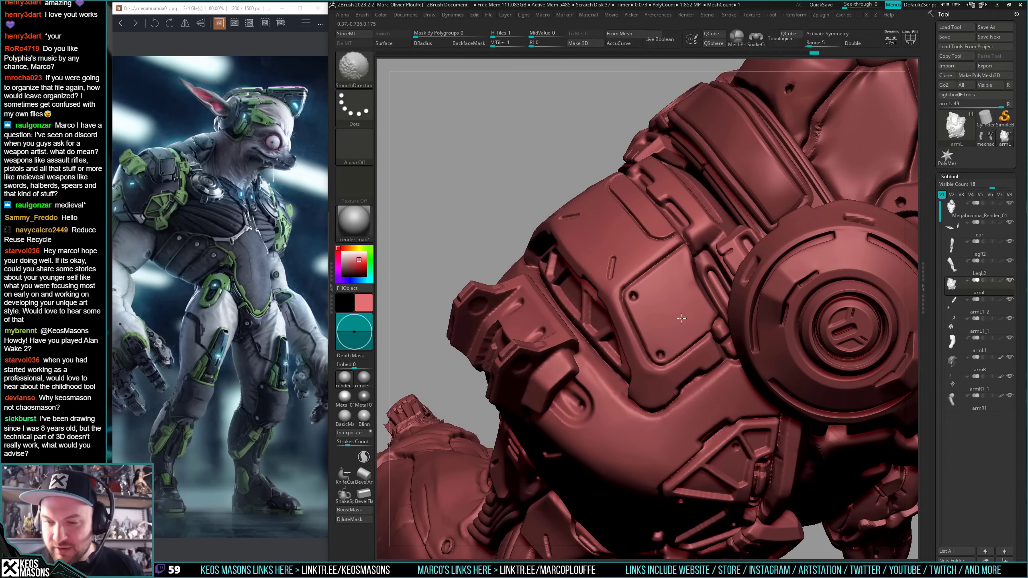
left_click_drag(681, 318, 689, 303, "shift")
mouse_move(708, 256)
right_mouse_down()
mouse_move(702, 310)
mouse_move(676, 347)
mouse_move(672, 332)
mouse_move(674, 357)
mouse_move(672, 324)
mouse_move(652, 348)
mouse_move(675, 318)
right_mouse_up()
- Adjust the hPolish brush and keep polishing the shoulder armor's upper surfaces around the riveted plate
key("ctrl")
mouse_move(675, 318)
right_mouse_down("ctrl")
mouse_move(675, 352)
mouse_move(656, 299)
mouse_move(687, 310)
right_mouse_up("ctrl")
mouse_move(615, 315)
right_mouse_down("alt")
mouse_move(656, 272)
mouse_move(644, 336)
right_mouse_up("alt")
key("shift")
right_click_drag(649, 302, 578, 270)
mouse_move(603, 399)
right_mouse_down()
mouse_move(636, 337)
mouse_move(619, 310)
mouse_move(628, 330)
right_mouse_up()
key("space")
left_click_drag(627, 316, 632, 338)
mouse_move(631, 337)
right_mouse_down()
mouse_move(553, 290)
mouse_move(630, 319)
mouse_move(583, 287)
mouse_move(670, 257)
right_mouse_up()
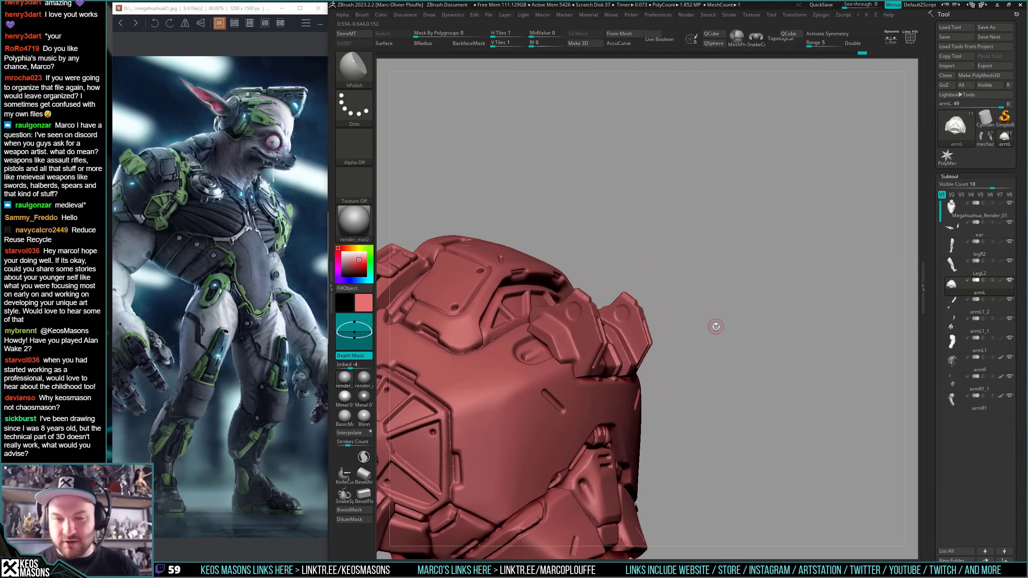
- Switch to the Planar brush, adjust its size, and flatten the round recess on the raised bracket of the shoulder armor
mouse_move(711, 336)
right_mouse_down()
mouse_move(723, 337)
mouse_move(625, 335)
right_mouse_up()
key("b")
key("p")
key("l")
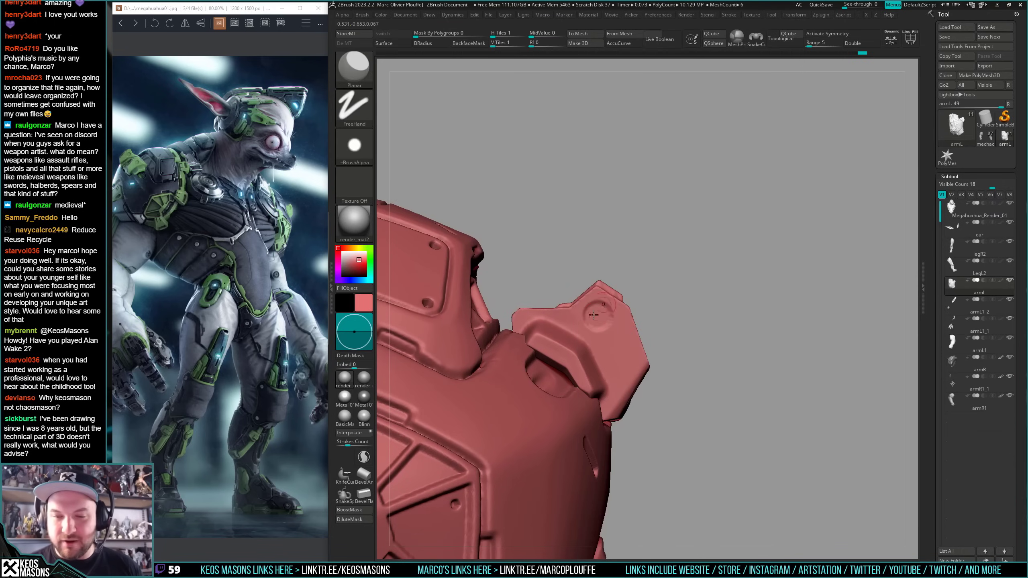
key("space")
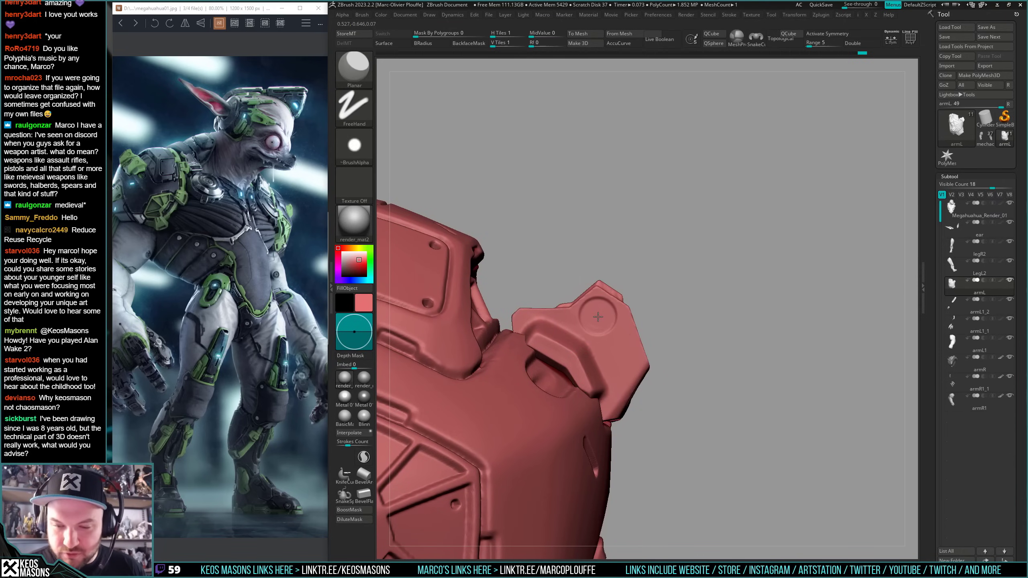
key("space")
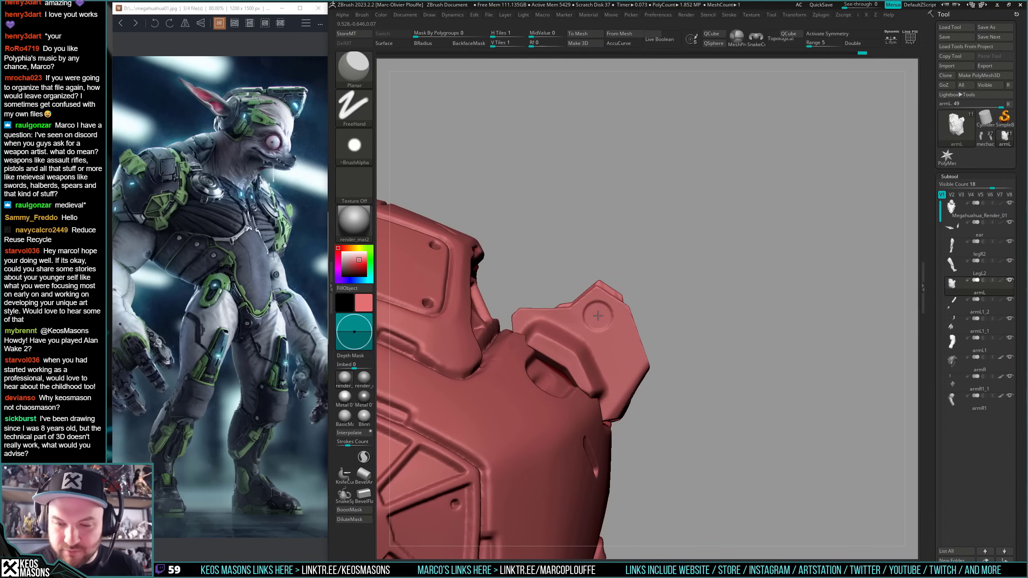
- Flatten the round recess on the raised bracket's opposite plate with the Planar brush and undo the last stroke
left_click_drag(643, 279, 848, 292)
left_click_drag(595, 259, 676, 278, "alt")
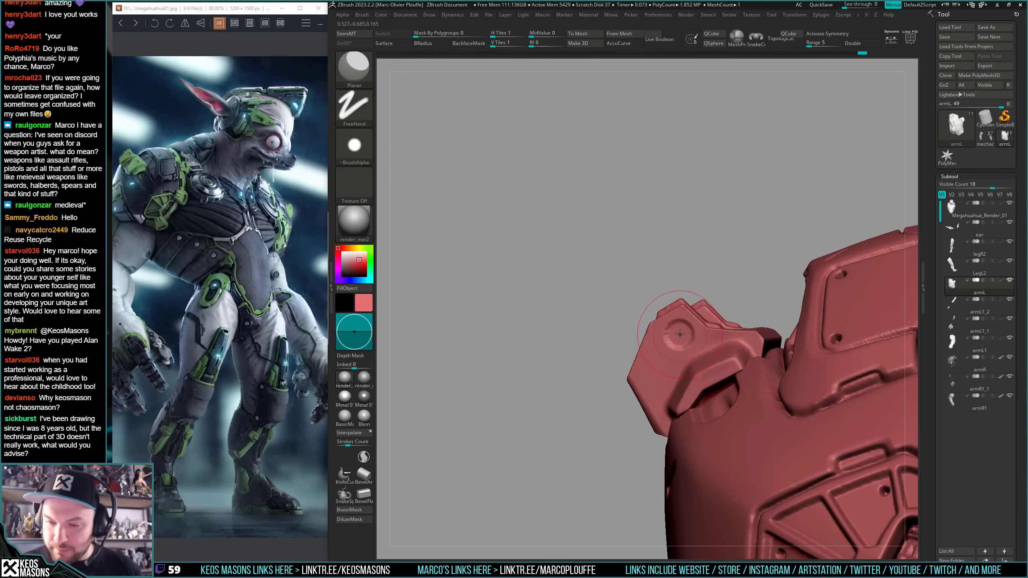
mouse_move(680, 333)
right_mouse_down()
mouse_move(565, 327)
mouse_move(524, 341)
mouse_move(684, 324)
mouse_move(720, 348)
mouse_move(735, 390)
mouse_move(692, 417)
mouse_move(667, 364)
right_mouse_up()
key("space")
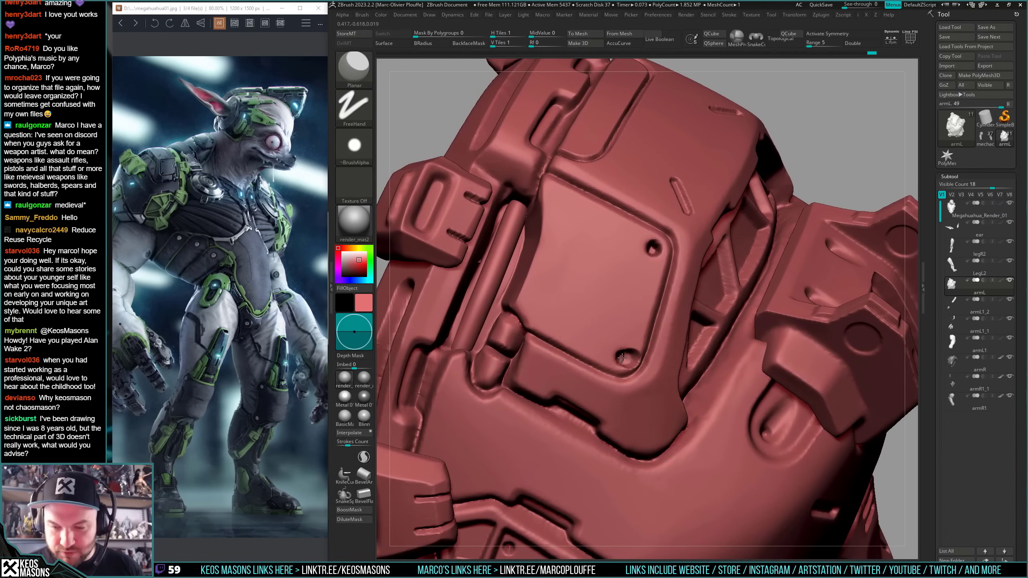
key("ctrl+z")
- Switch to the armR subtool, isolate it, and flatten the round recess on its raised bracket with the Planar brush
mouse_move(629, 353)
right_mouse_down("ctrl")
mouse_move(652, 320)
mouse_move(673, 352)
mouse_move(643, 329)
mouse_move(592, 319)
mouse_move(496, 370)
mouse_move(560, 364)
mouse_move(601, 413)
mouse_move(596, 317)
mouse_move(551, 344)
right_mouse_up("ctrl")
key("alt+s")
left_click(486, 362, "alt")
key("alt+s")
left_click_drag(551, 344, 532, 334)
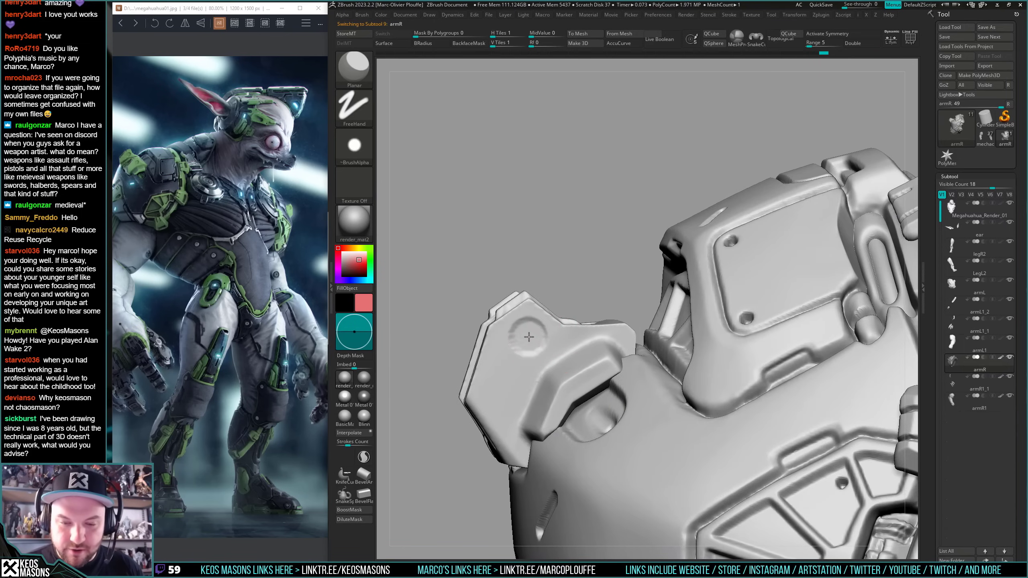
key("space")
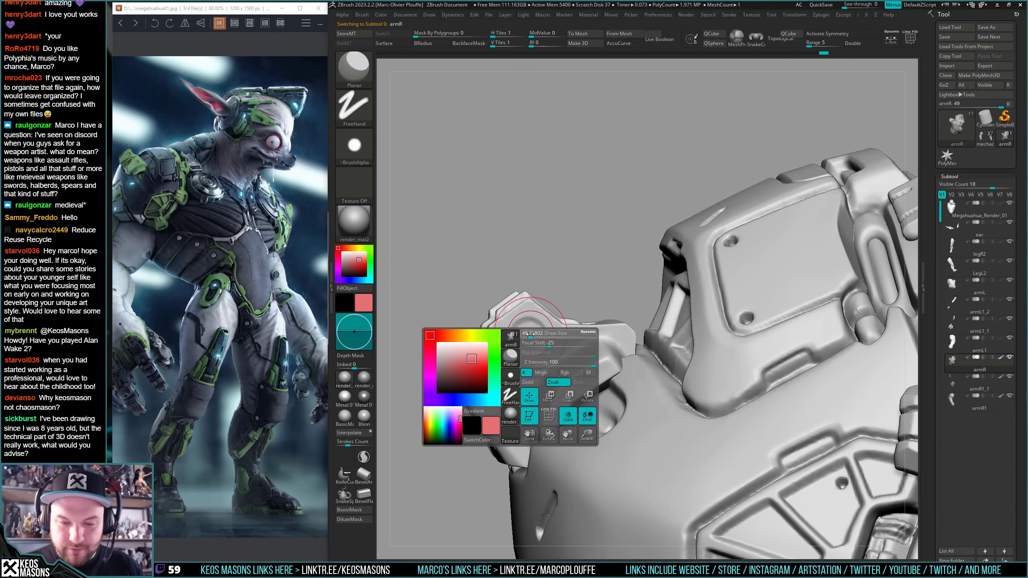
key("space")
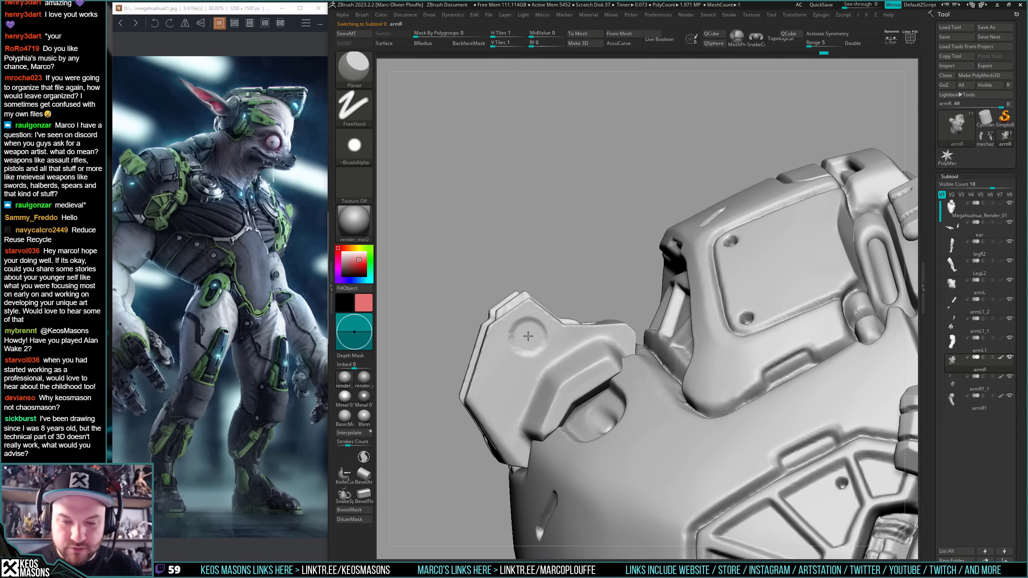
left_click(528, 337)
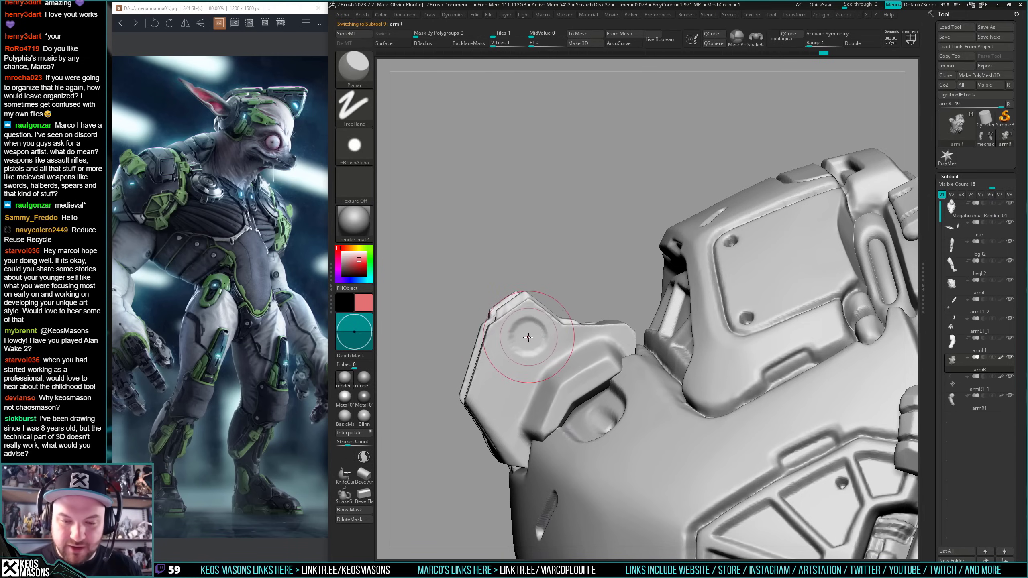
- Flatten the round recesses on the remaining bracket plates of the armR shoulder armor
mouse_move(547, 332)
right_mouse_down()
mouse_move(515, 353)
mouse_move(658, 305)
mouse_move(579, 316)
mouse_move(587, 294)
right_mouse_up()
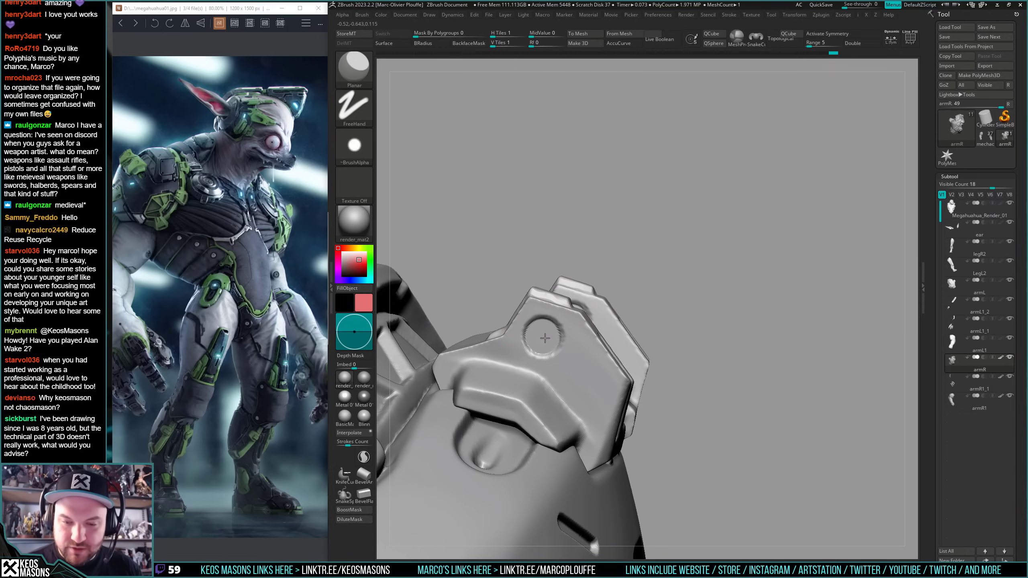
right_click_drag(536, 351, 621, 297)
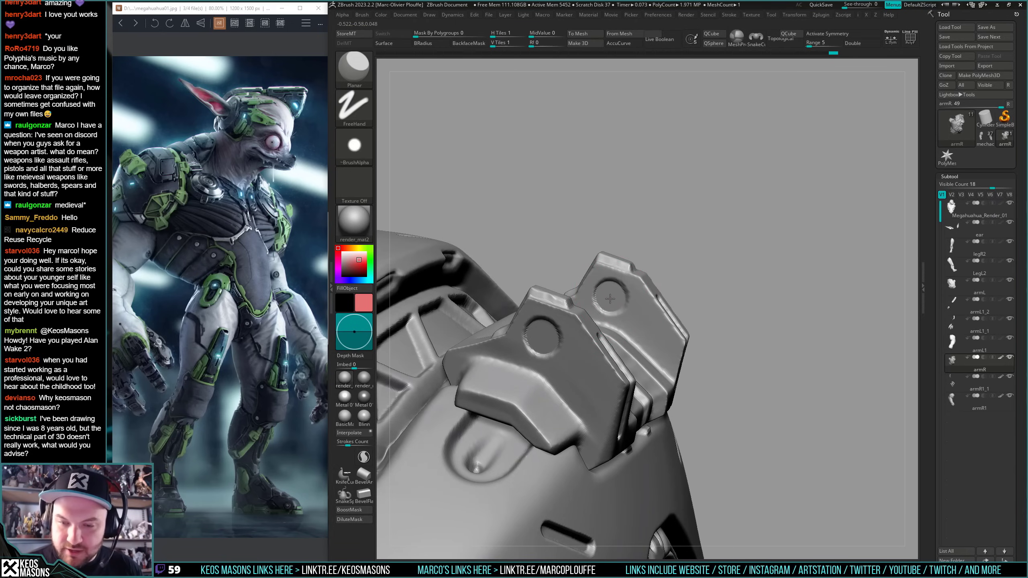
key("f")
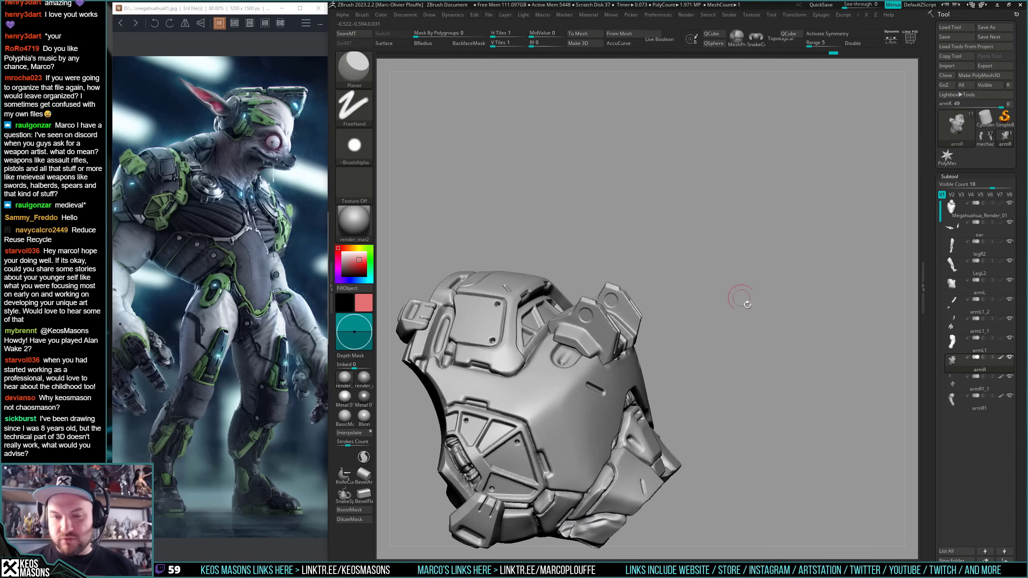
- Review both shoulders on the full figure, reselect the armL subtool, and frame its armor
right_click_drag(741, 294, 752, 325)
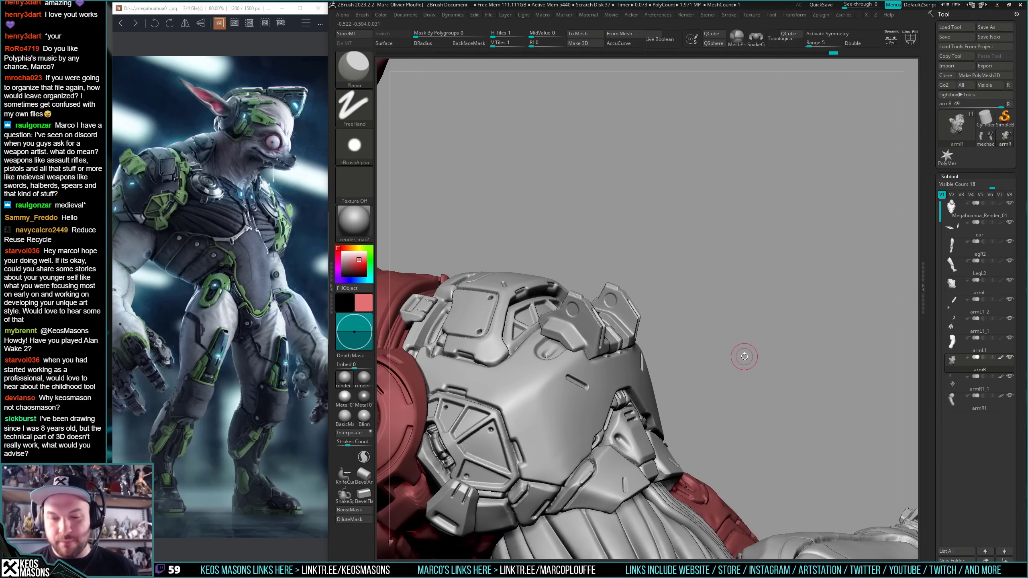
right_click_drag(740, 362, 587, 466)
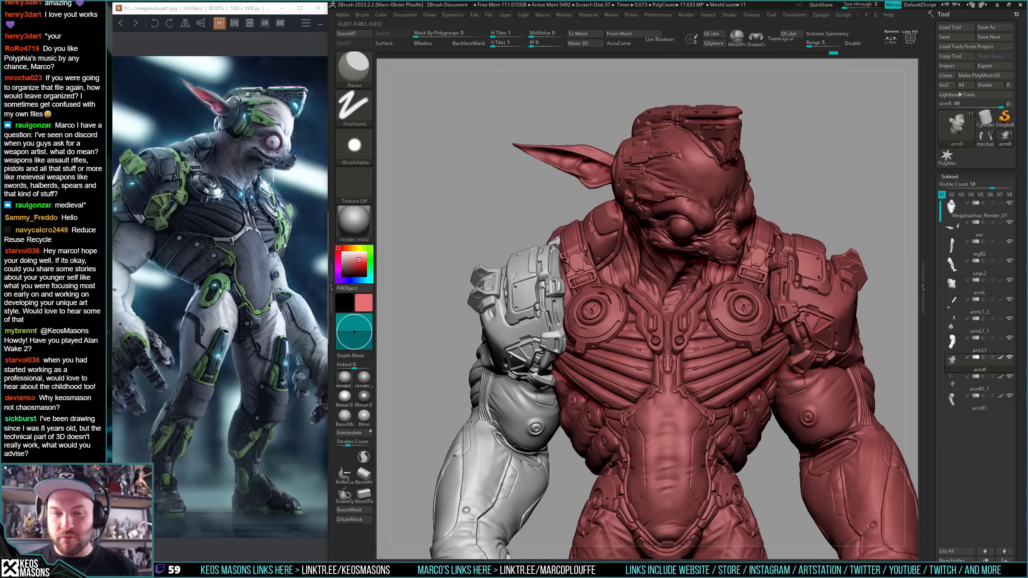
right_click_drag(907, 332, 700, 324, "alt")
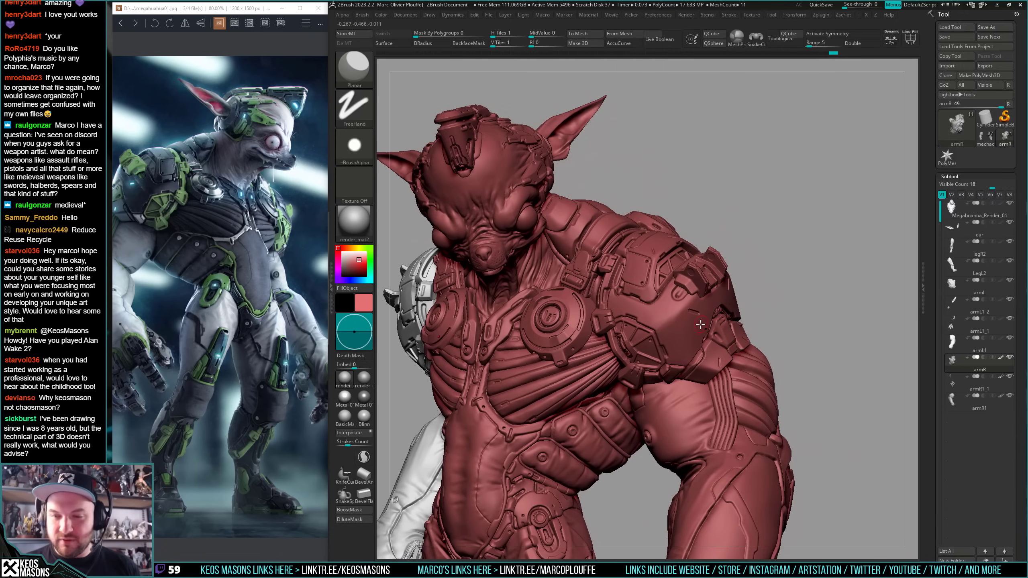
left_click(698, 326, "alt")
key("f")
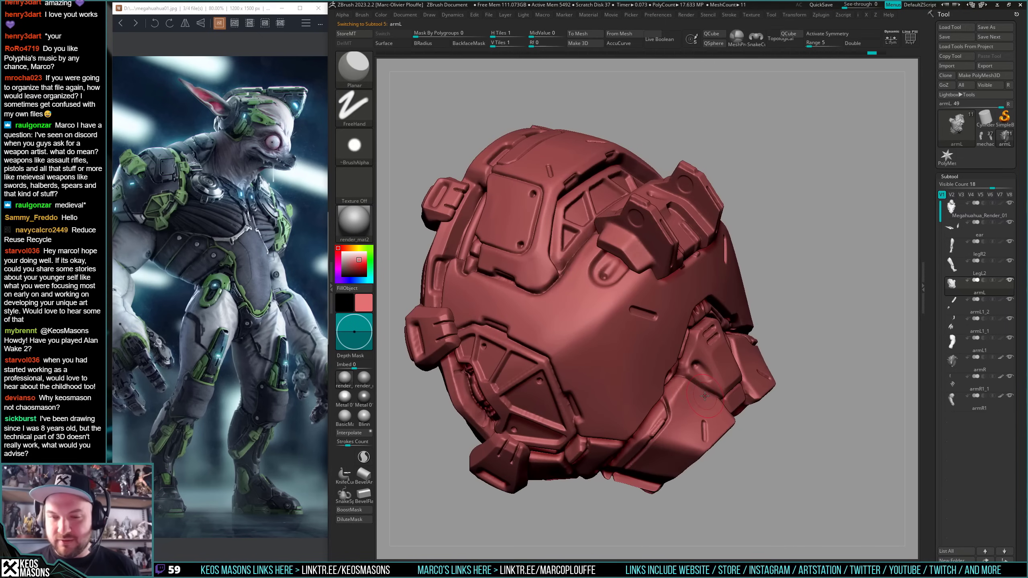
right_click_drag(686, 378, 708, 309)
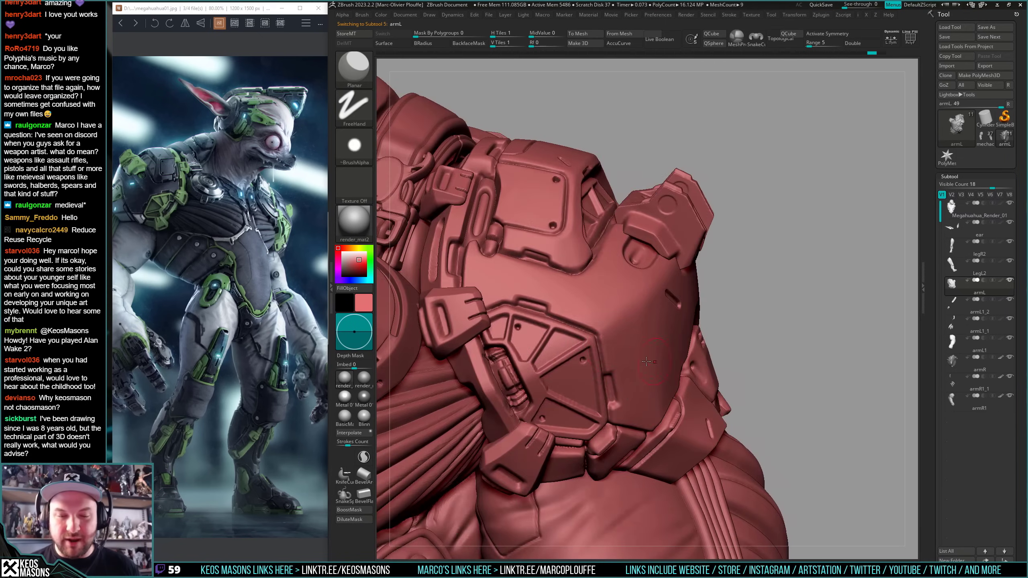
right_click_drag(631, 319, 631, 395, "alt")
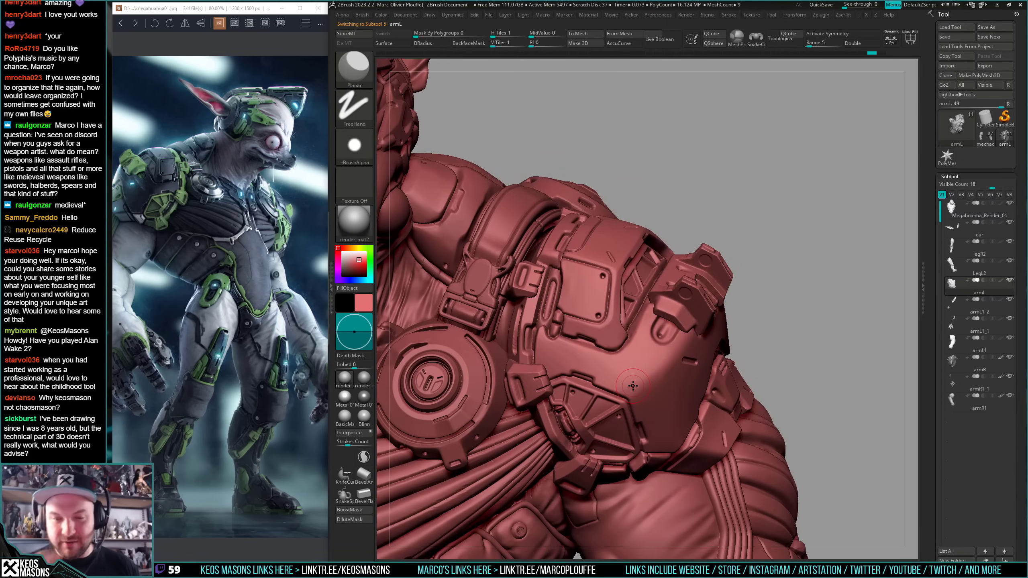
- Try smoothing the area beside the slotted recess on the armL shoulder armor, and undo the stroke
right_click_drag(620, 352, 623, 358)
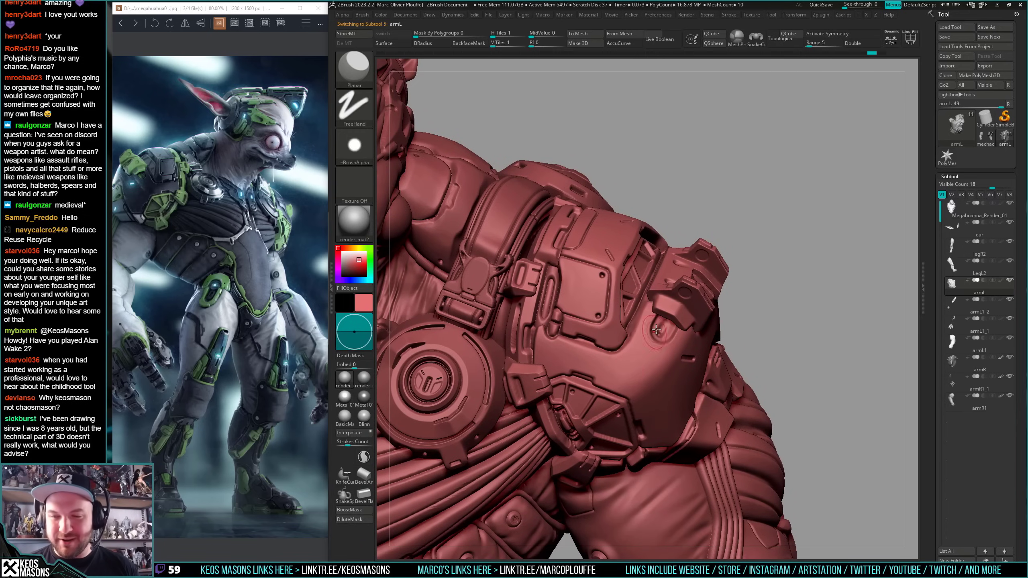
mouse_move(648, 343)
right_mouse_down()
mouse_move(659, 395)
mouse_move(649, 356)
mouse_move(739, 257)
mouse_move(739, 174)
right_mouse_up()
left_click(649, 360, "shift")
key("ctrl+z")
- Fill the armL shoulder armor with white and set the active color back to red
key("space")
left_click(775, 332)
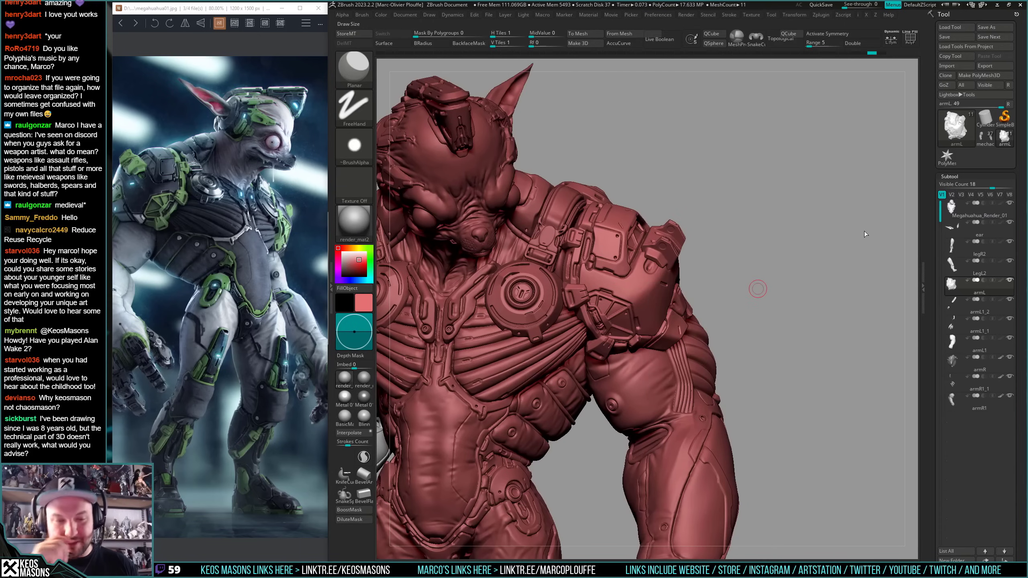
key("space")
left_click(669, 273)
key("ctrl+f")
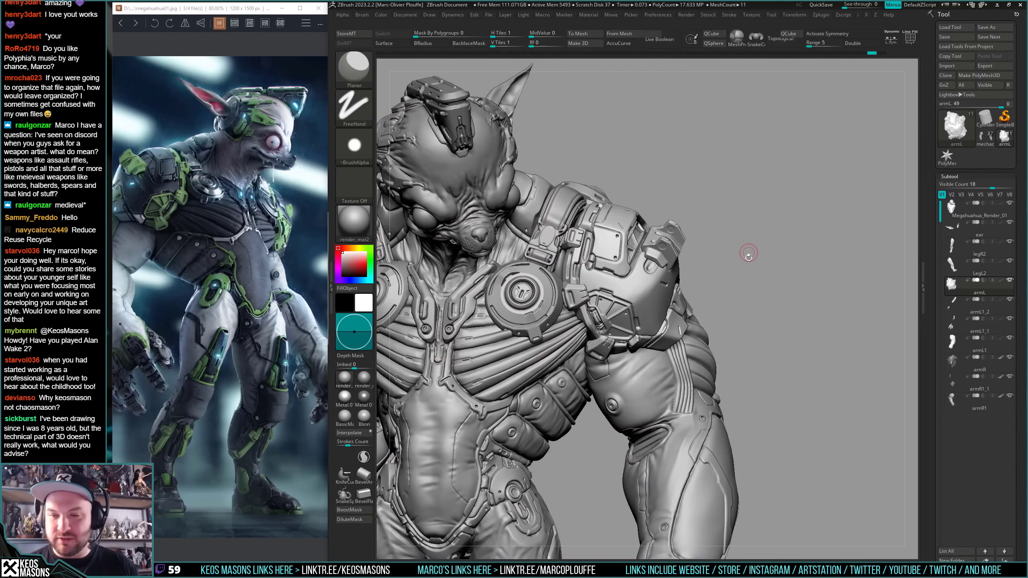
key("space")
left_click(693, 299)
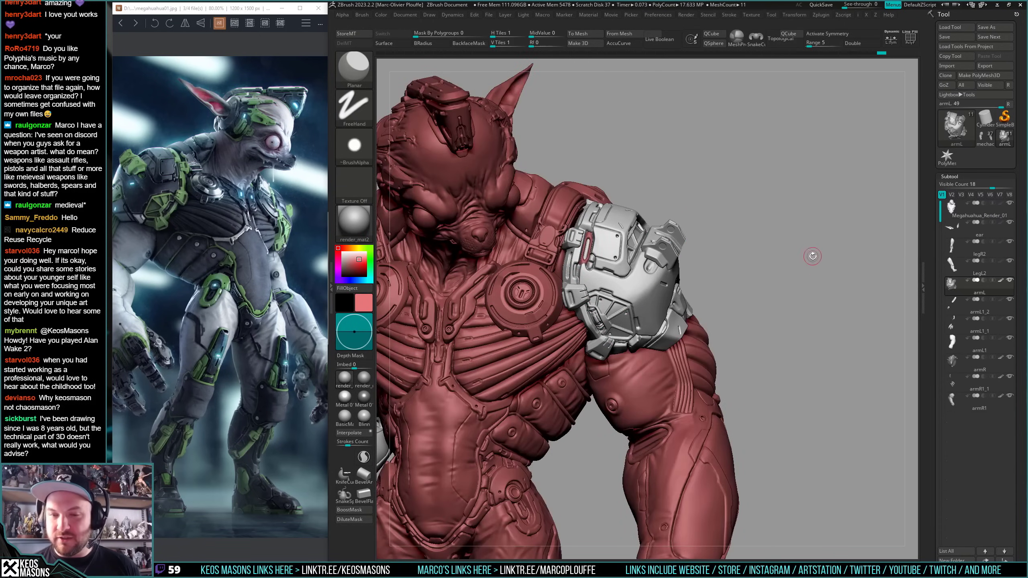
- Select the armL1_2 subtool, isolate it, fill its slotted rails with white, and show the other subtools again
key("Down")
left_click_drag(781, 281, 677, 339)
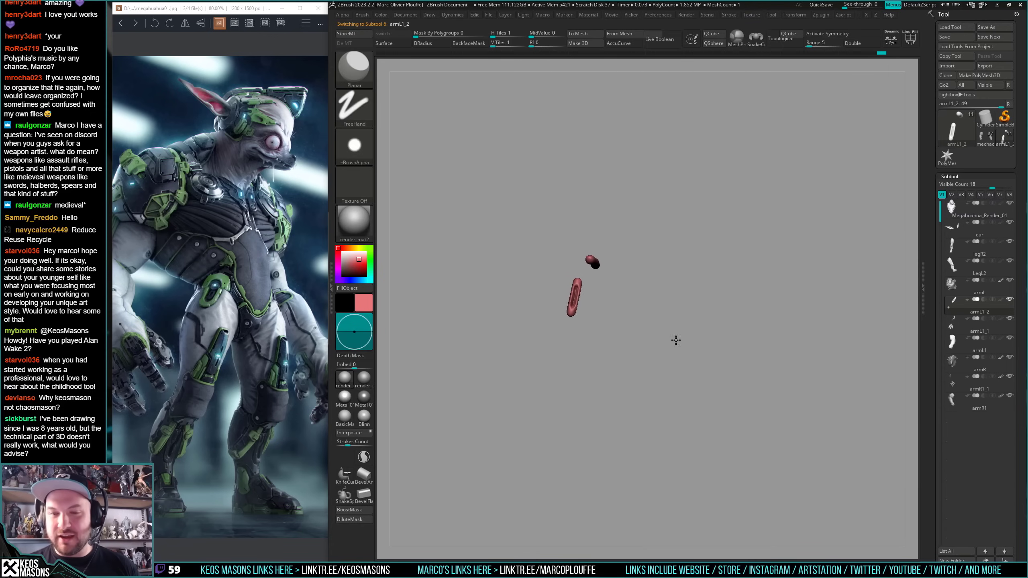
mouse_move(637, 314)
right_mouse_down("ctrl")
mouse_move(644, 359)
mouse_move(710, 339)
right_mouse_up("ctrl")
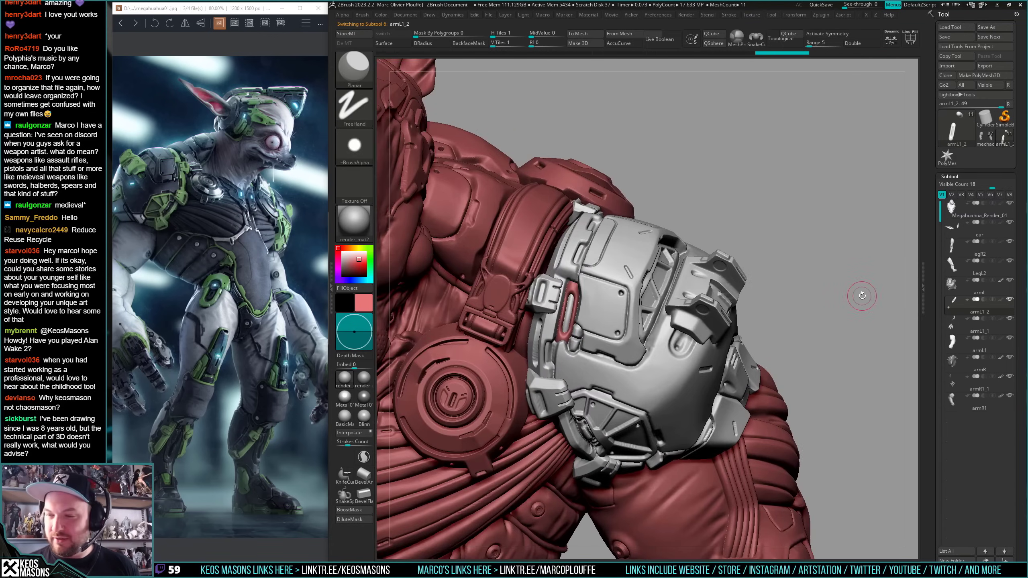
right_click(819, 303)
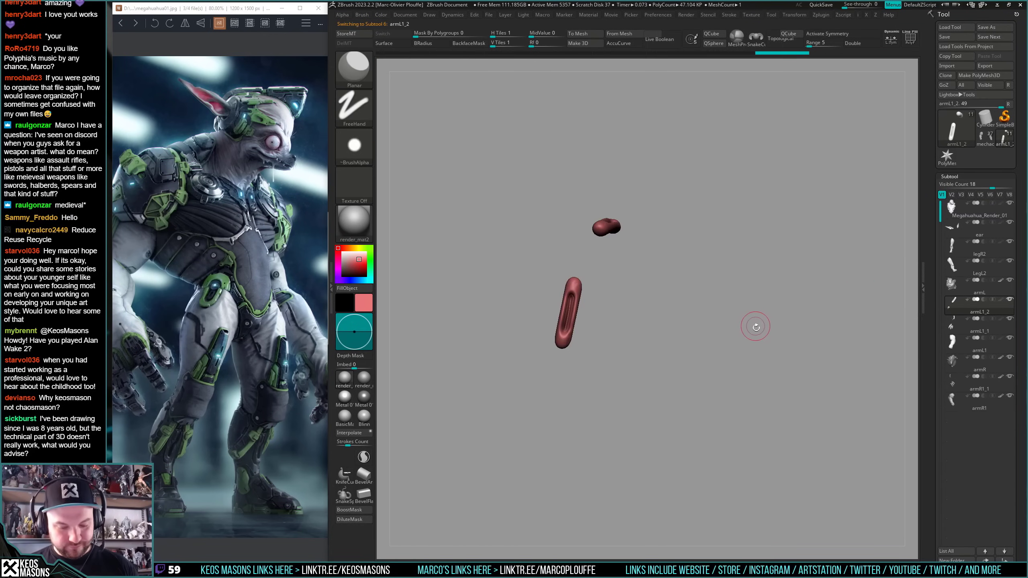
right_click(752, 339)
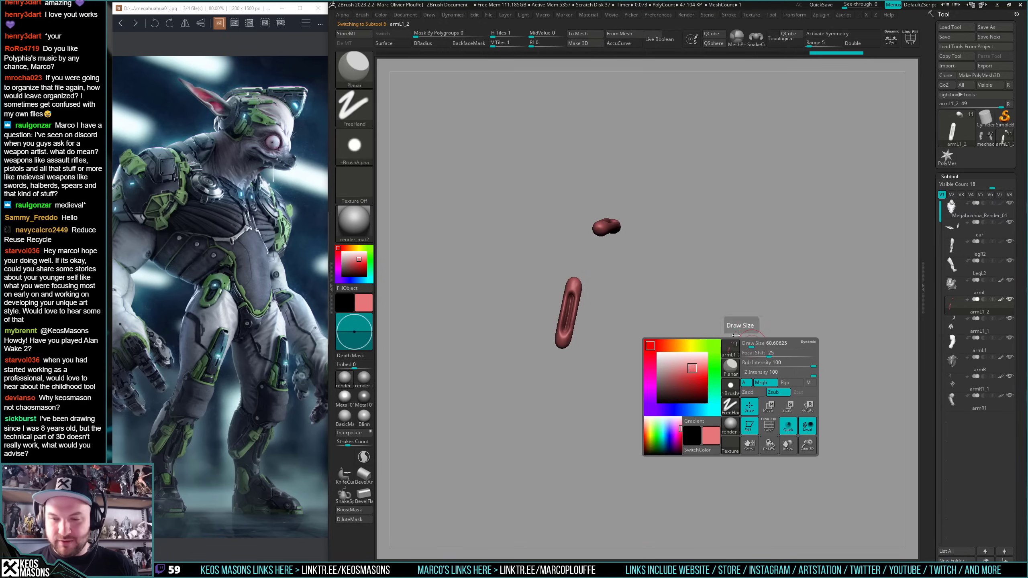
right_click(716, 325)
key("alt+s")
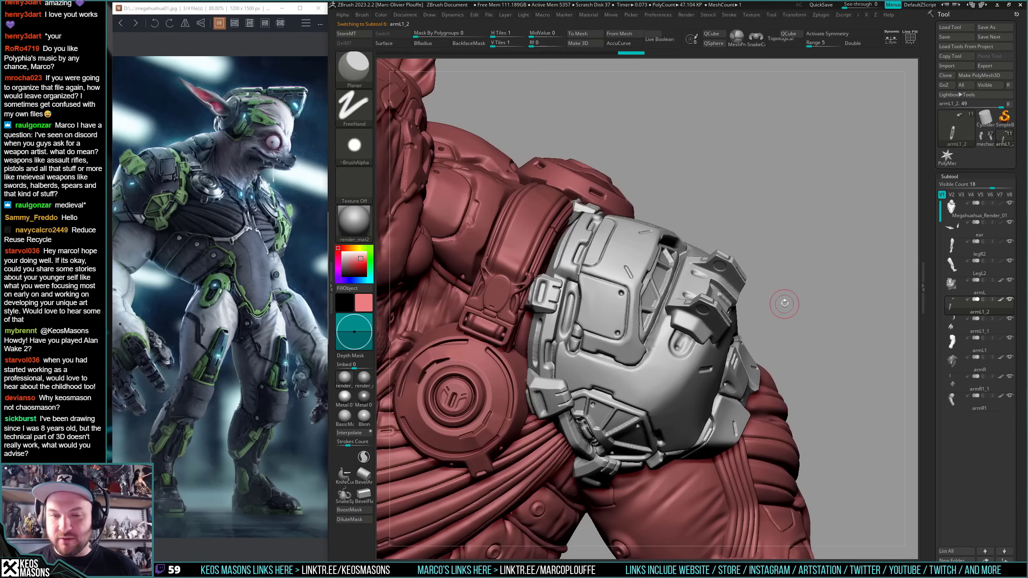
- Frame the shoulder strap beside the white armor and isolate the Megahuahua_Render_01 body subtool
right_click_drag(774, 326, 778, 411)
mouse_move(627, 321)
right_mouse_down()
mouse_move(639, 240)
mouse_move(625, 344)
mouse_move(628, 317)
mouse_move(589, 306)
right_mouse_up()
key("ctrl")
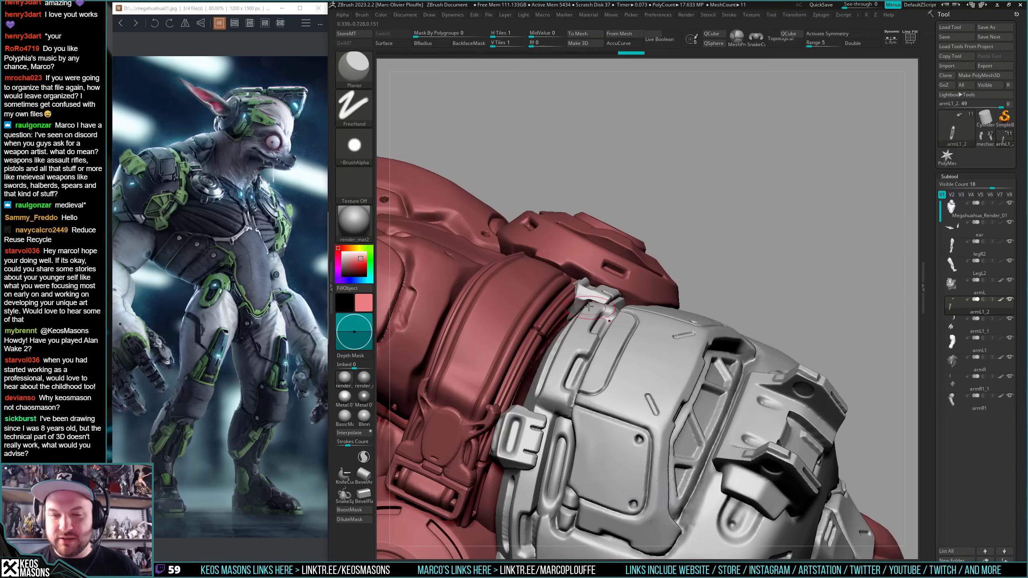
key("shift+alt+s")
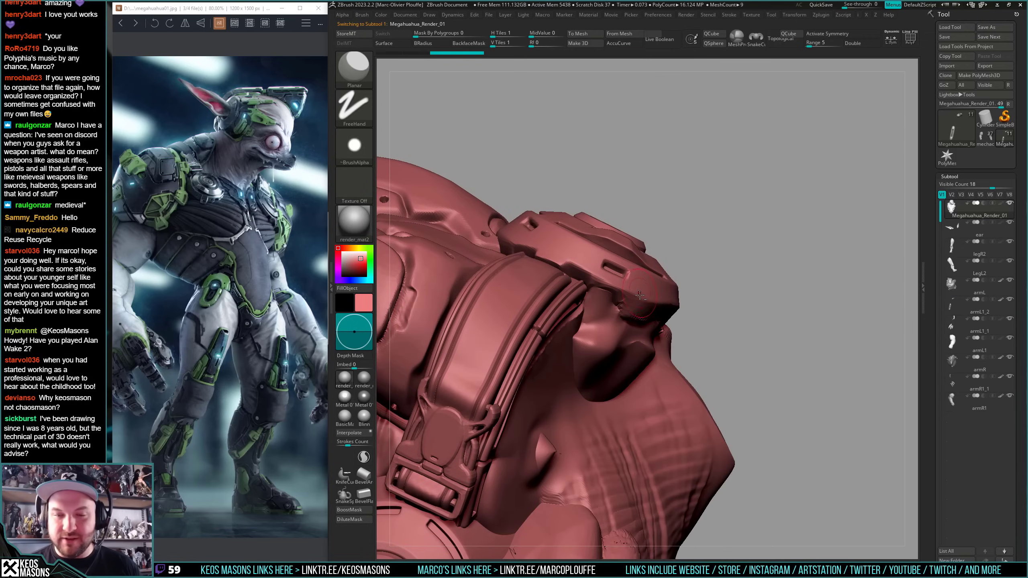
key("shift+alt+s")
right_click_drag(625, 299, 629, 321)
key("shift+alt+s")
key("shift+f")
key("shift+f")
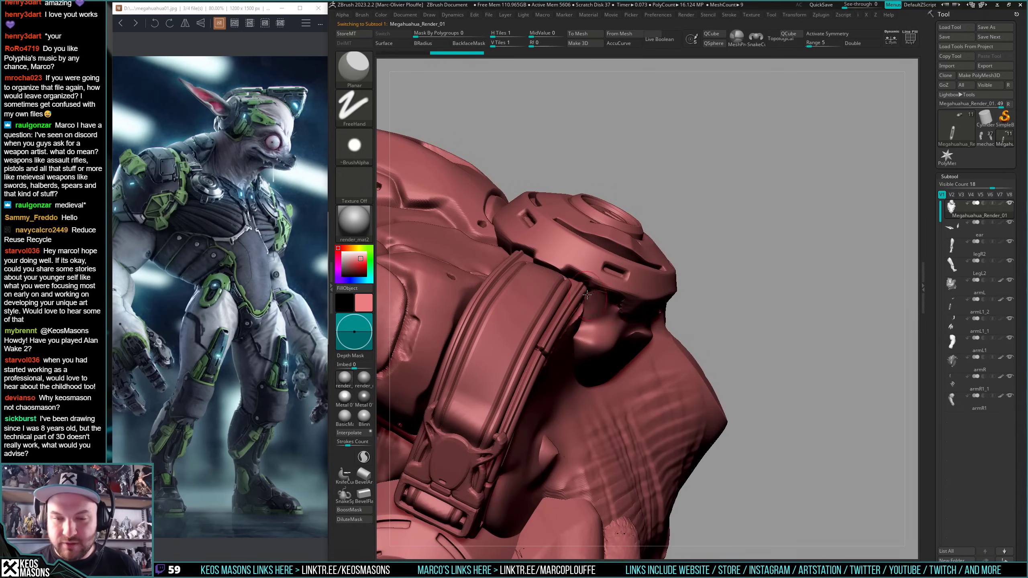
- Mask the body except the shoulder strap with Transpose masking, show the armor again, and return to the Move brush
key("w")
left_click(577, 294, "ctrl")
left_click(570, 284, "ctrl")
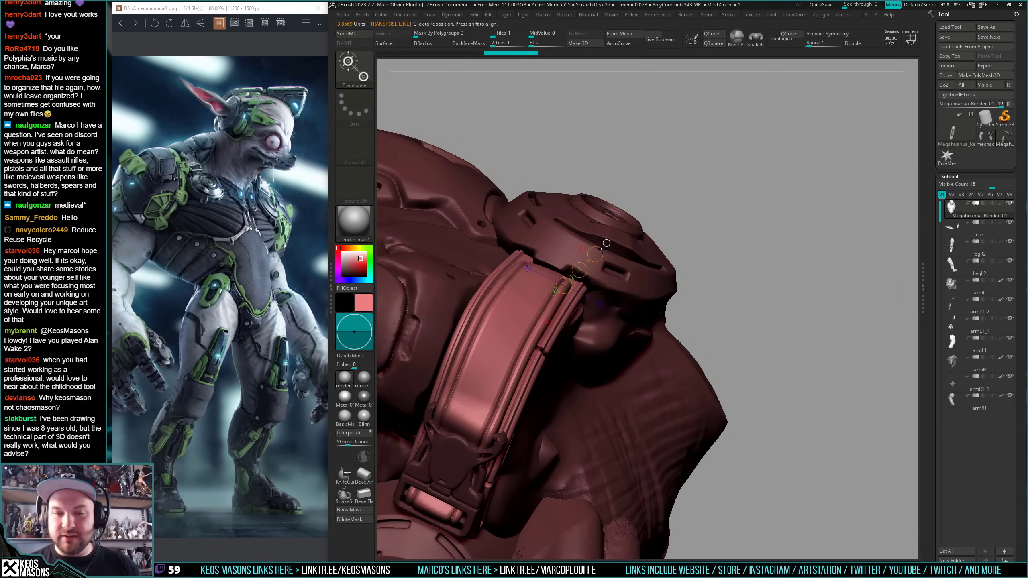
key("q")
key("shift+alt+s")
key("x")
left_click(680, 308)
- Enlarge the Move brush and adjust the shoulder strap's upper end where it meets the armor
key("space")
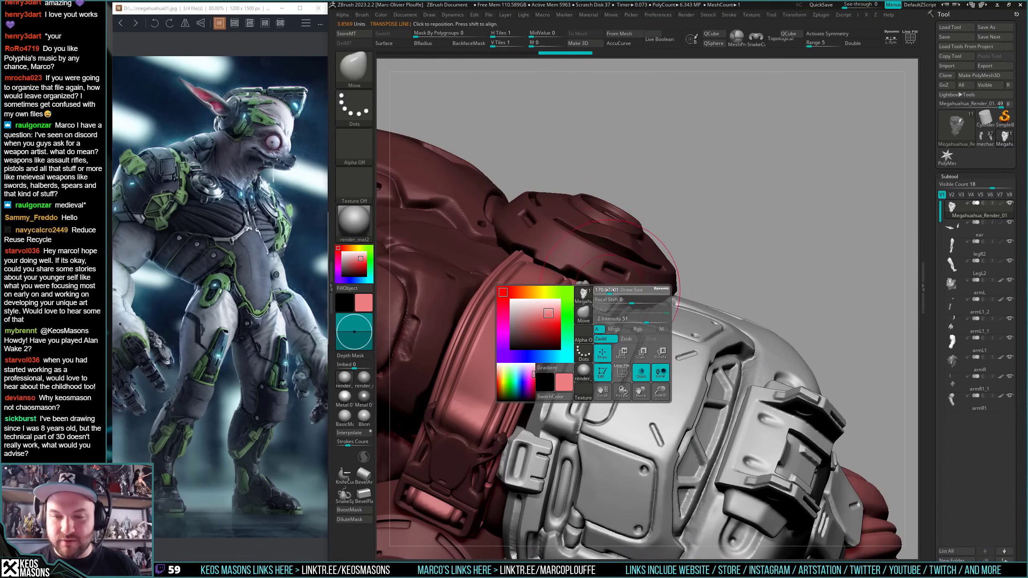
left_click_drag(611, 293, 613, 292)
right_click_drag(647, 319, 635, 286)
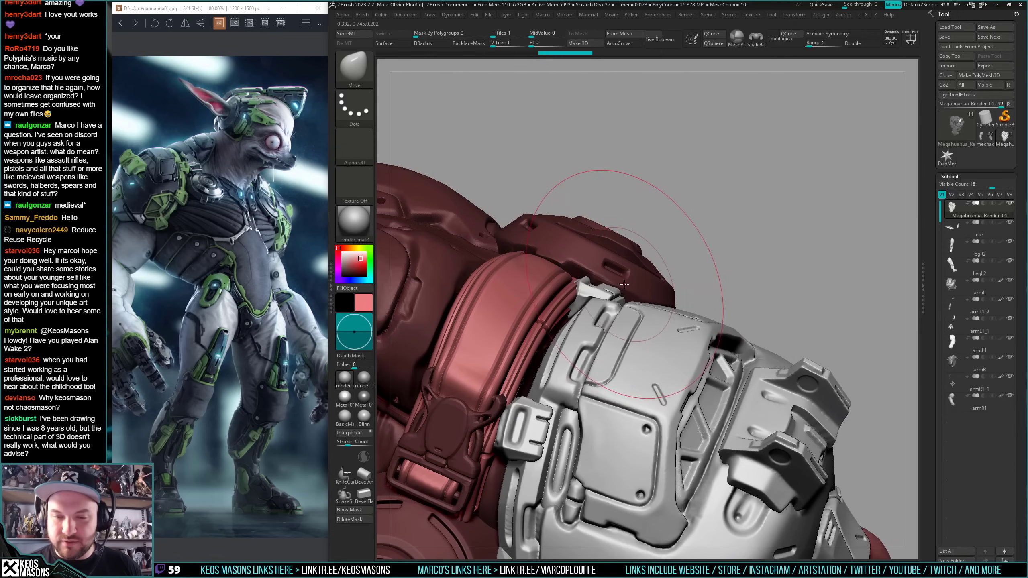
left_click_drag(633, 284, 628, 275)
right_click_drag(627, 274, 602, 399)
- Refine the mask around the shoulder strap with Transpose masking from the front and back, and return to the Move brush
left_click(542, 238, "ctrl")
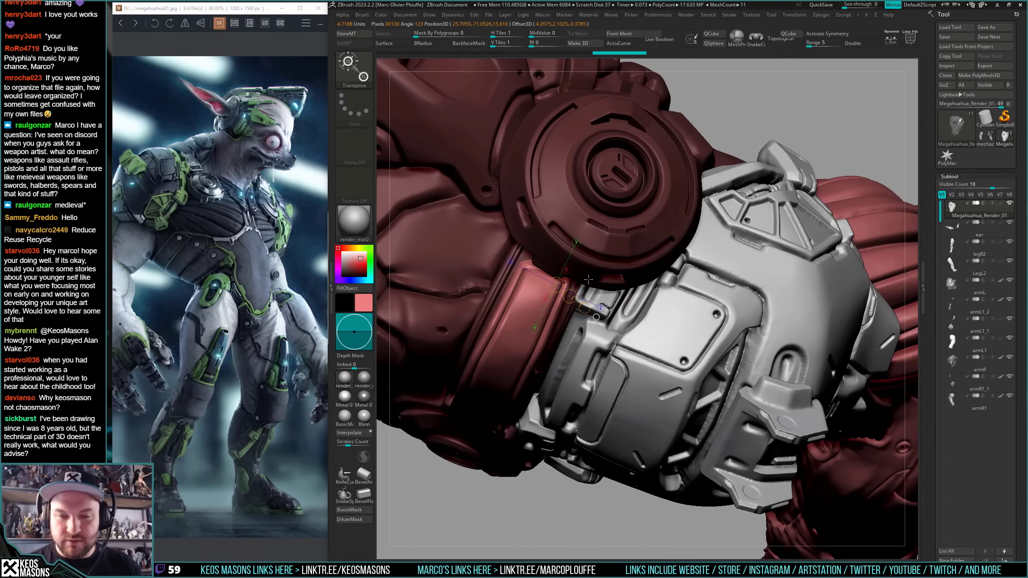
right_click_drag(565, 189, 533, 296)
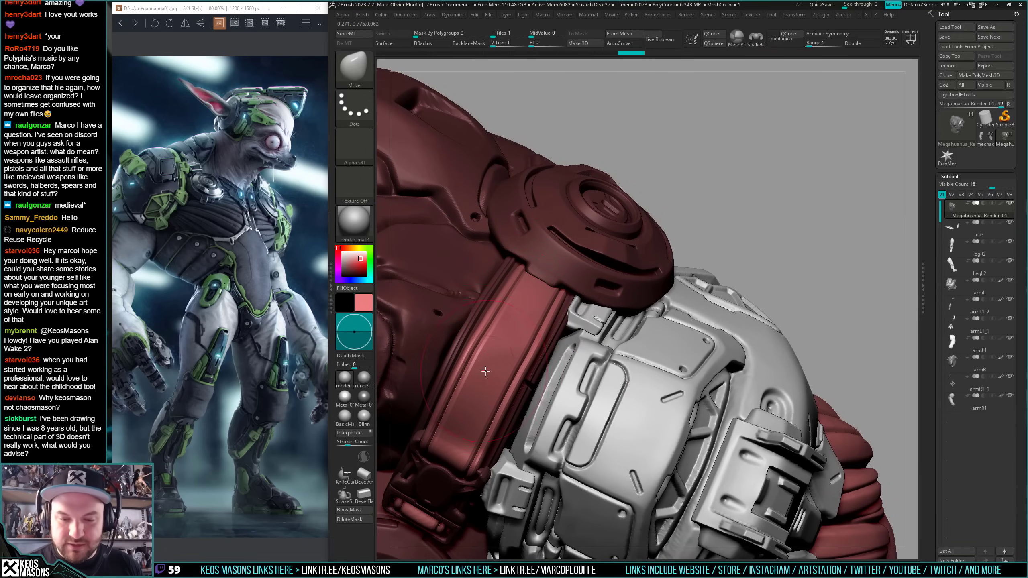
mouse_move(529, 351)
right_mouse_down("ctrl")
mouse_move(639, 346)
mouse_move(619, 333)
mouse_move(788, 257)
mouse_move(918, 216)
right_mouse_up("ctrl")
mouse_move(409, 259)
right_mouse_down()
mouse_move(514, 259)
mouse_move(598, 277)
mouse_move(560, 344)
mouse_move(549, 330)
right_mouse_up()
key("w")
left_click(552, 320, "ctrl")
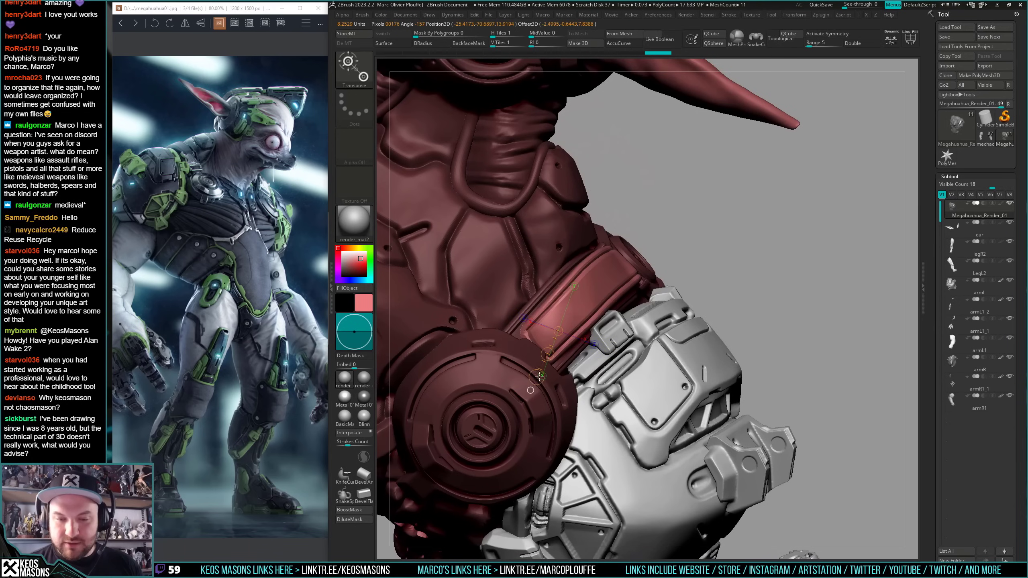
key("q")
- Reshape the strap between the chest disc and the shoulder armor with the Move brush, adjusting its size between strokes
key("space")
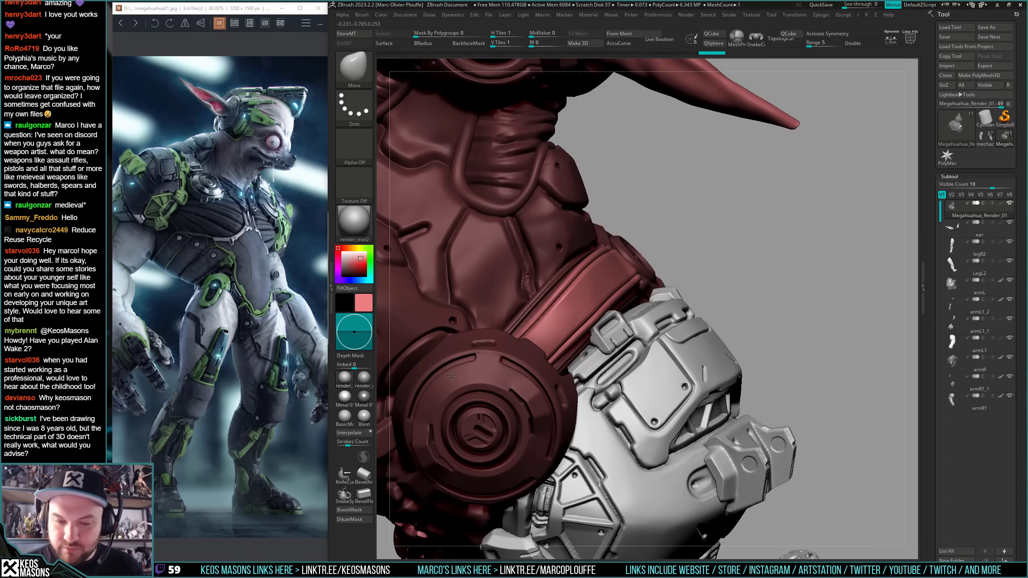
right_click_drag(527, 387, 492, 382)
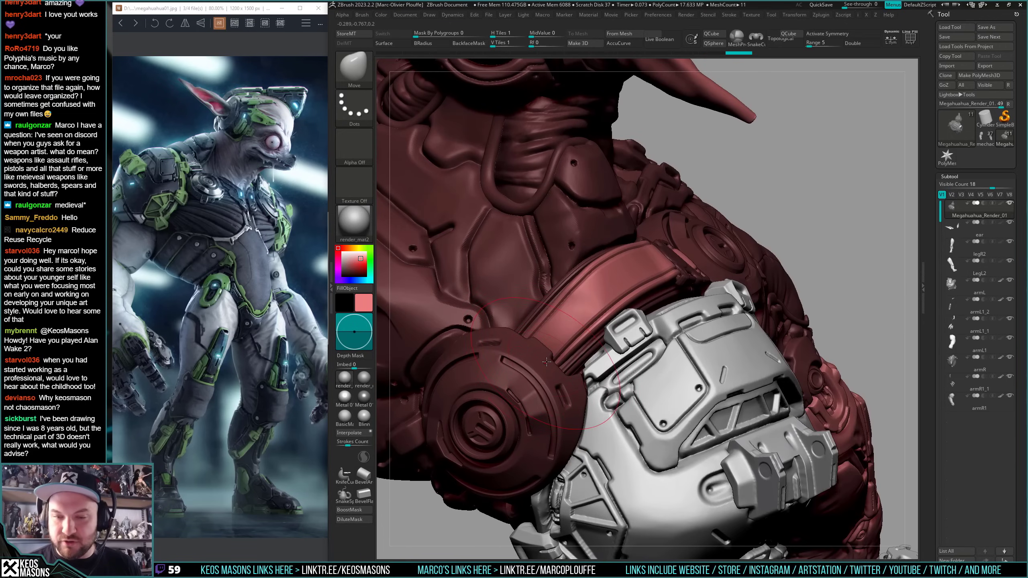
right_click_drag(546, 362, 589, 312)
key("space")
left_click_drag(619, 263, 607, 262)
right_click_drag(635, 239, 546, 298)
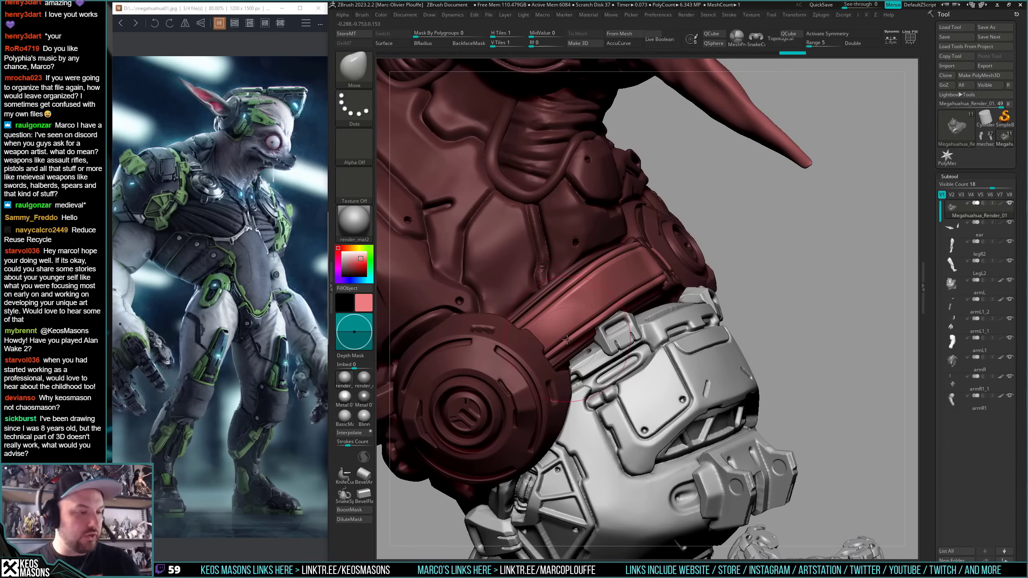
mouse_move(547, 377)
right_mouse_down()
mouse_move(573, 374)
mouse_move(585, 297)
right_mouse_up()
key("space")
left_click_drag(607, 246, 615, 245)
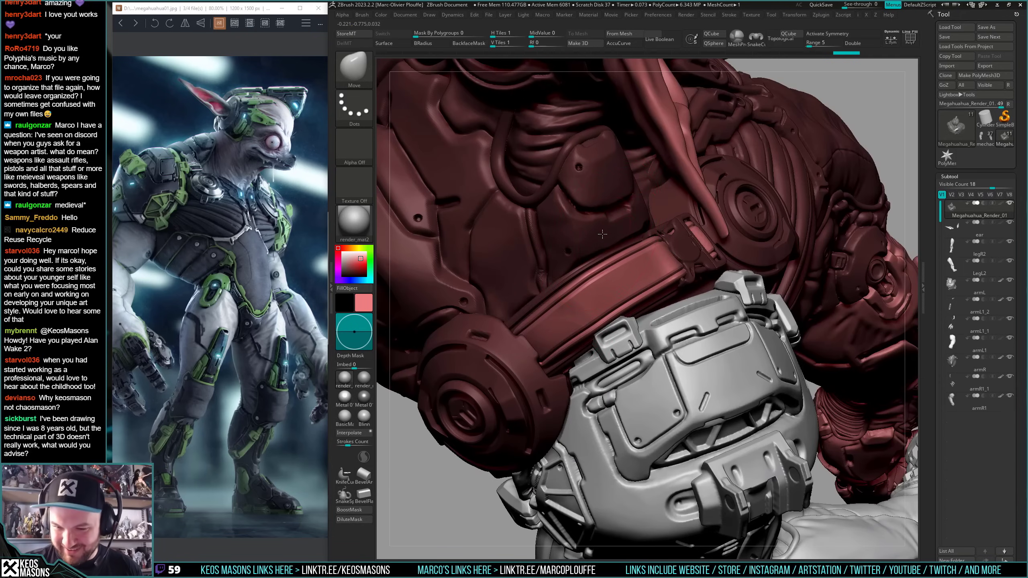
right_click_drag(614, 236, 591, 316)
- Smooth the shoulder strap's surface, clear the mask, and return to the full figure
key("space")
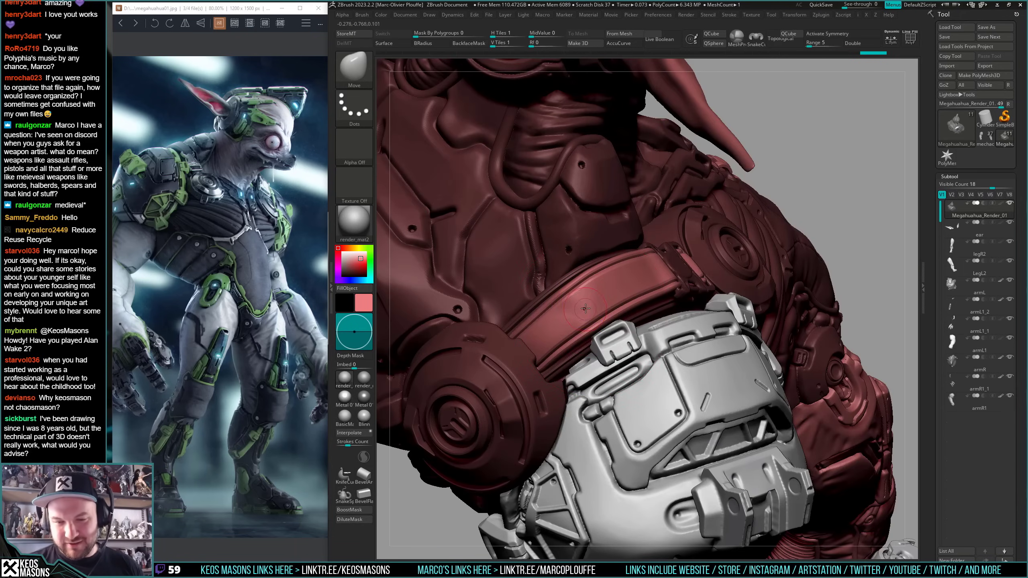
right_click(581, 307)
key("shift")
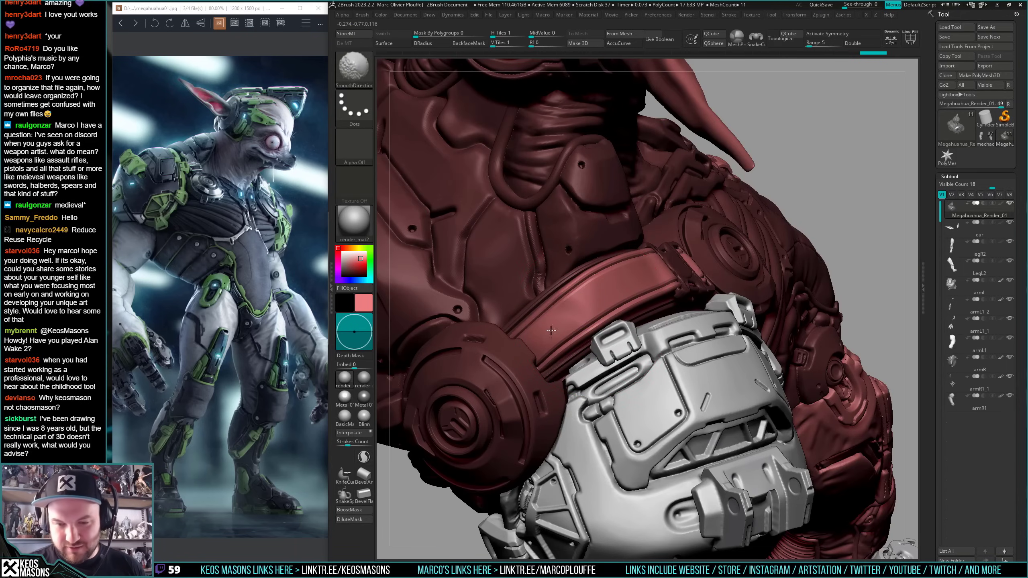
mouse_move(787, 296)
right_mouse_down()
mouse_move(816, 214)
mouse_move(774, 363)
mouse_move(762, 279)
mouse_move(766, 294)
right_mouse_up()
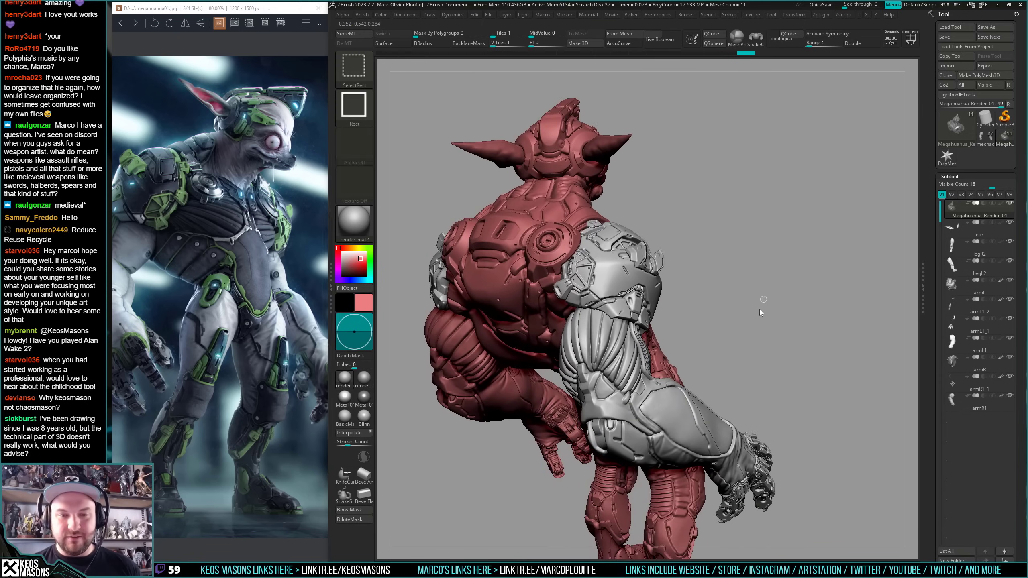
- Save the tool over the existing Megahuahua_Render_01.ztl file
key("ctrl+s")
left_click(690, 416)
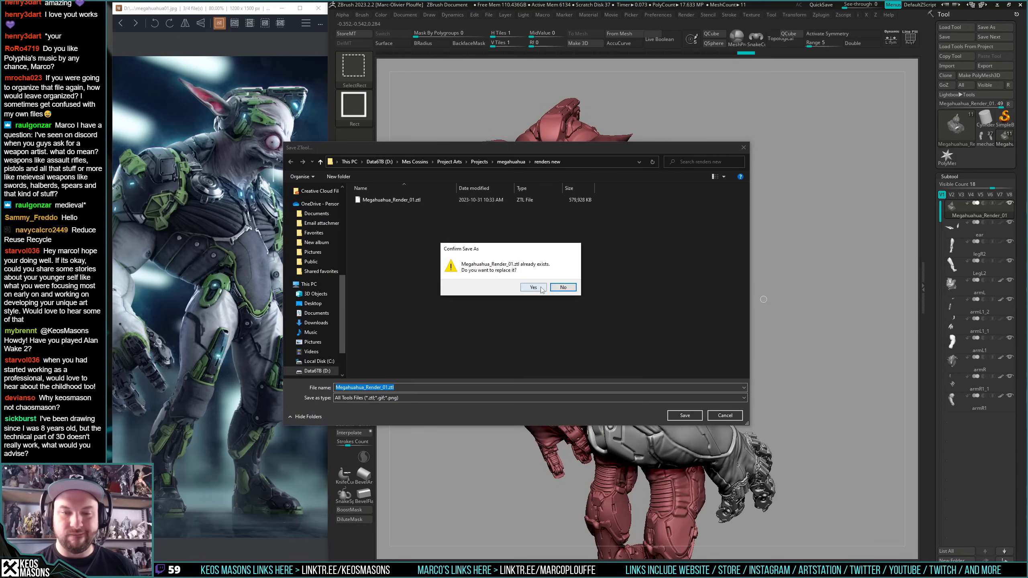
left_click(540, 290)
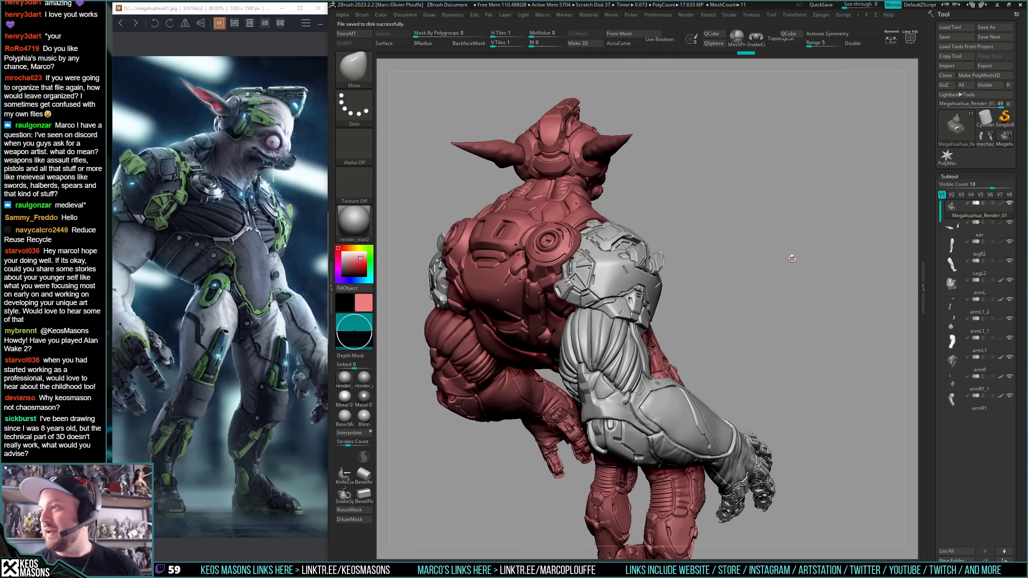
- Select the armL1_1 subtool, frame the forearm, and choose the Move brush
mouse_move(979, 248)
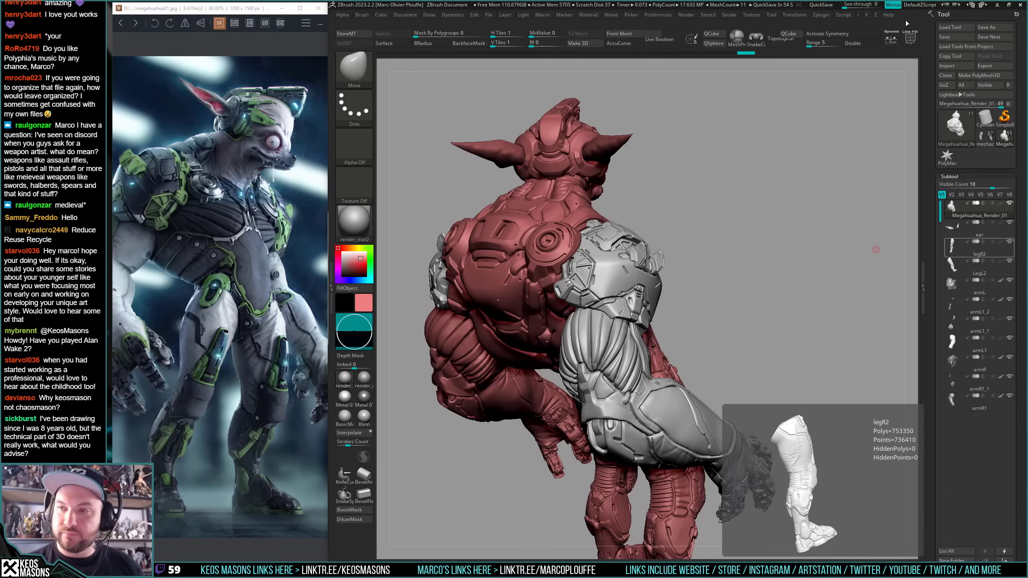
mouse_move(799, 301)
left_mouse_down()
mouse_move(783, 288)
mouse_move(784, 323)
mouse_move(794, 291)
left_mouse_up()
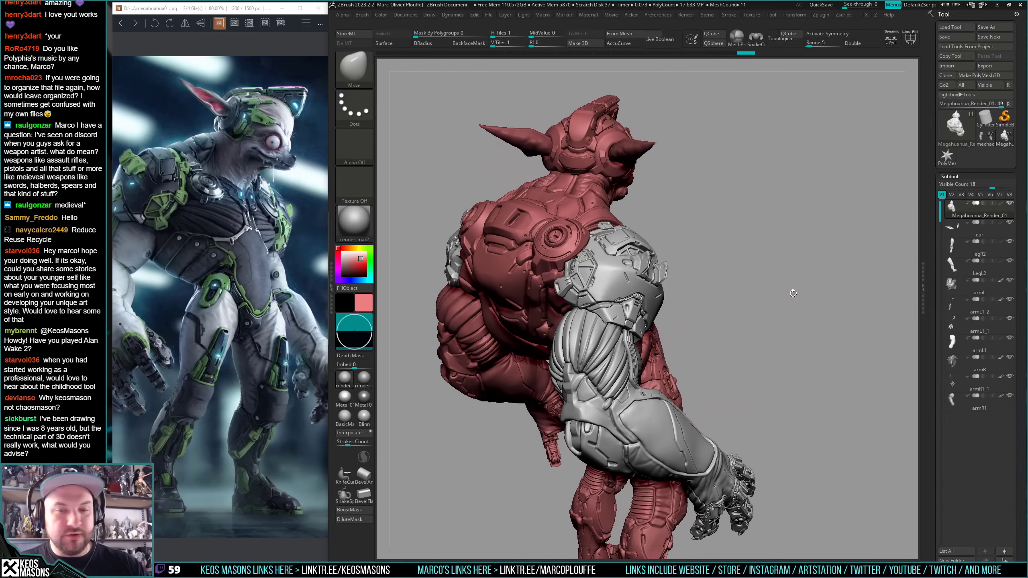
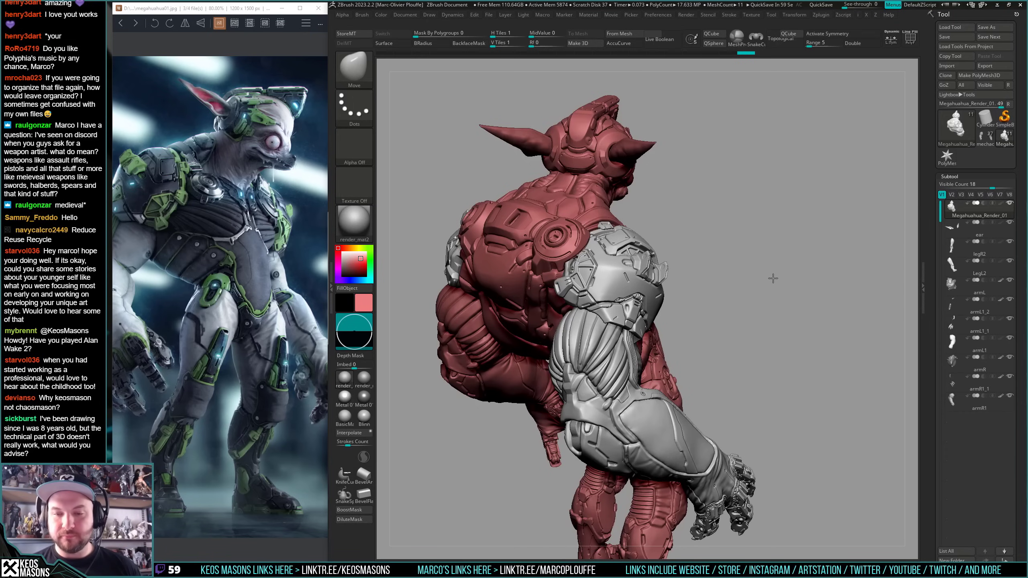
mouse_move(773, 278)
left_mouse_down()
mouse_move(760, 332)
mouse_move(766, 387)
mouse_move(820, 326)
mouse_move(827, 283)
mouse_move(731, 289)
mouse_move(759, 335)
mouse_move(778, 264)
left_mouse_up()
right_click_drag(764, 343, 761, 352)
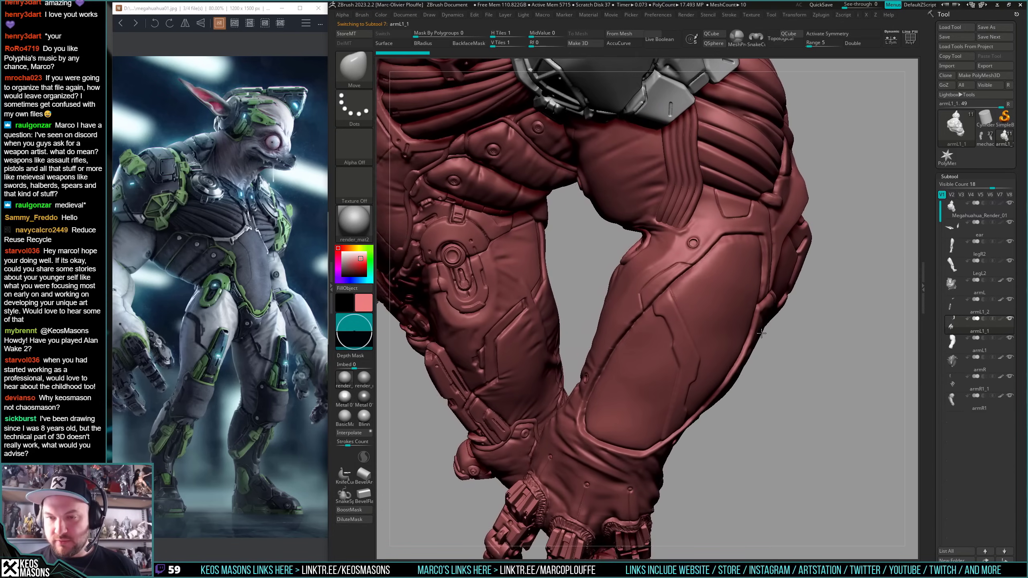
key("space")
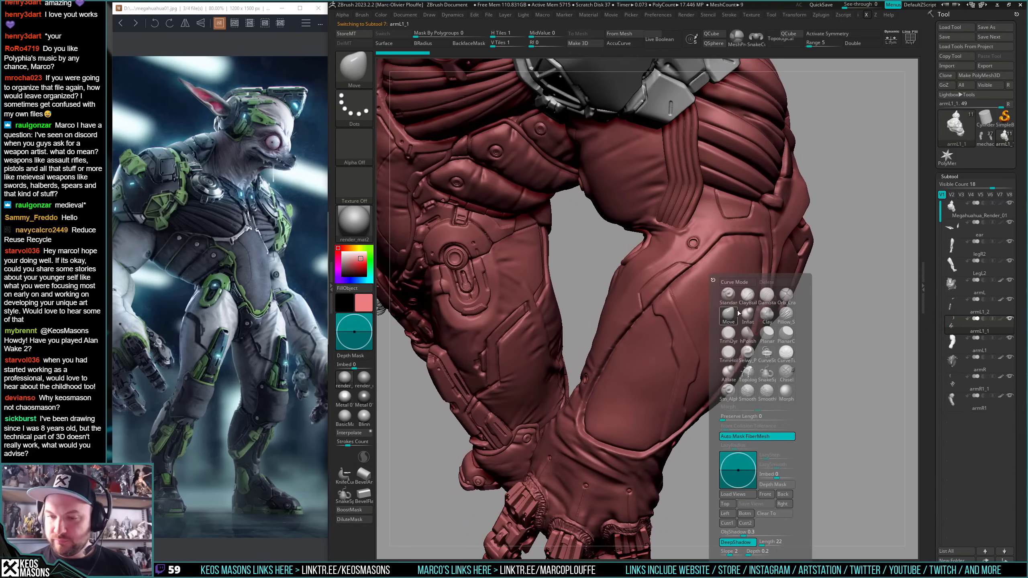
left_click(734, 312)
- Turn on PolyFrame with only the polygroup colors filled, without wireframe lines, and inspect the forearm around its front
key("shift+f")
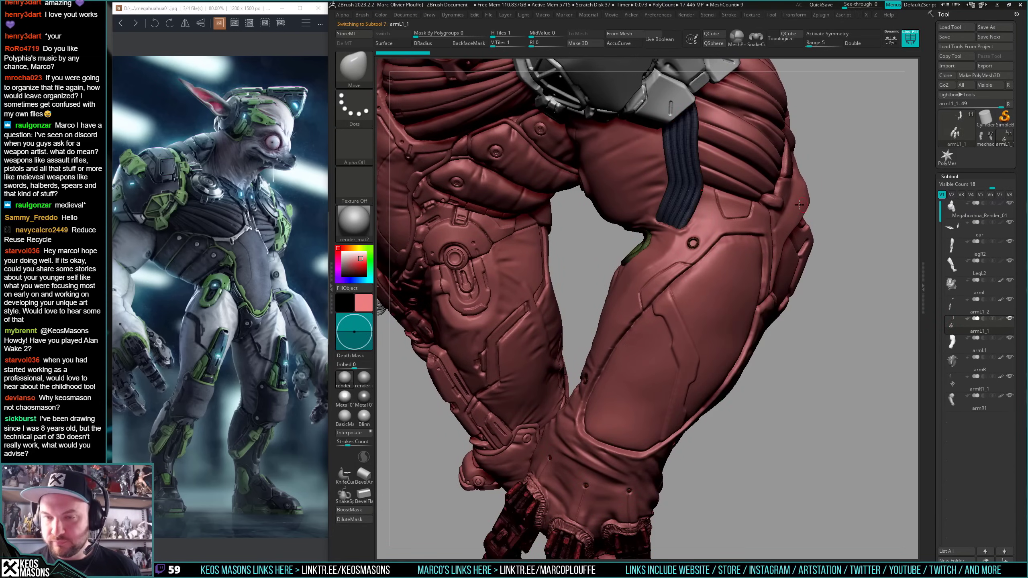
left_click(907, 36)
key("space")
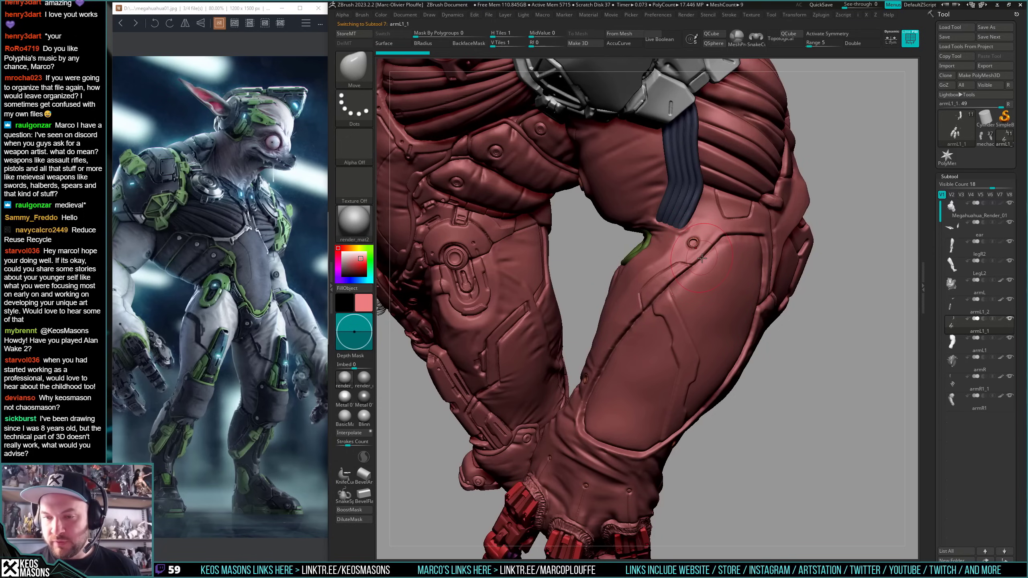
key("space")
right_click_drag(760, 211, 696, 255)
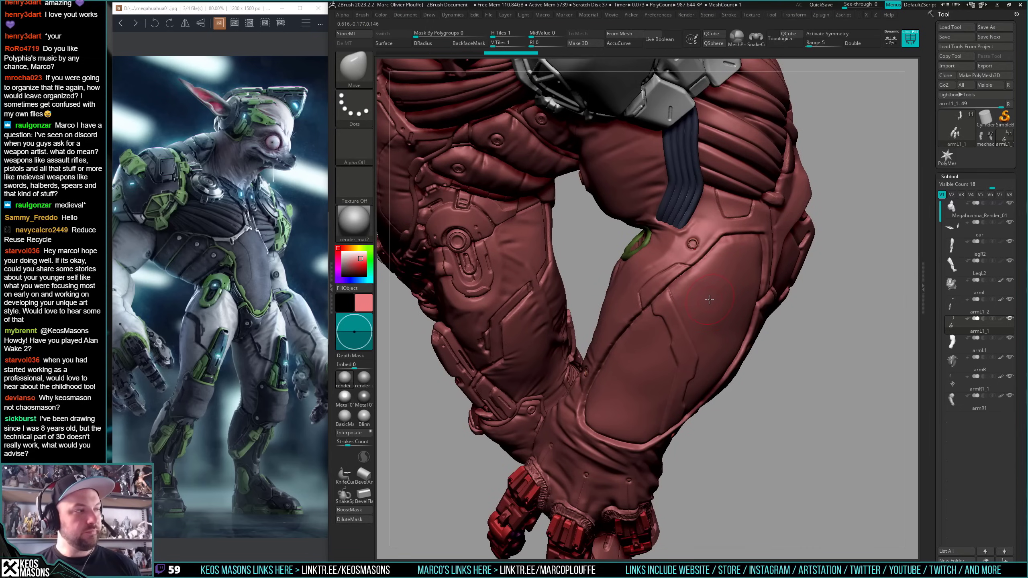
right_click_drag(650, 343, 593, 349)
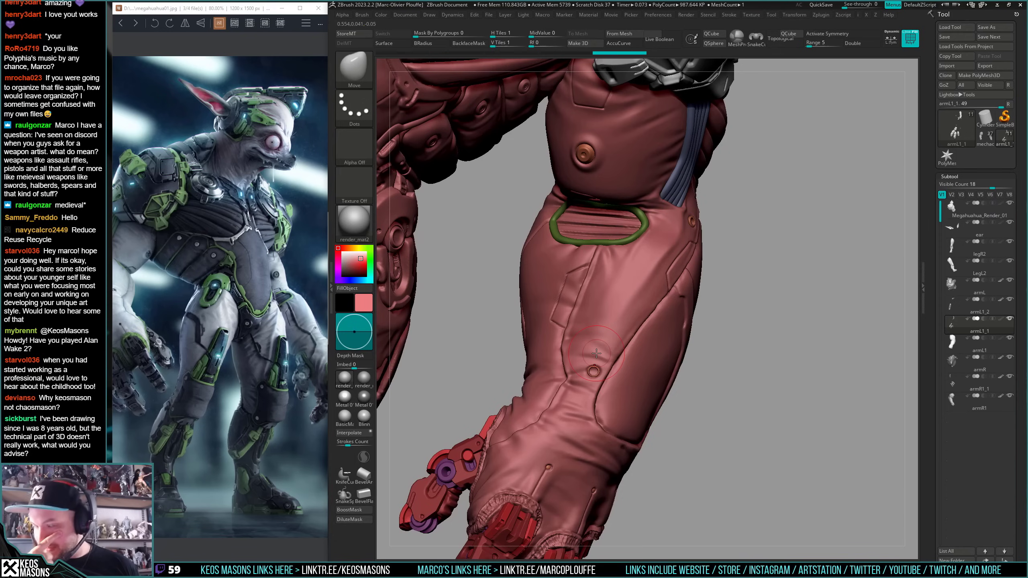
- Nudge the surface around the round button on the front of the upper arm with the Move brush
right_click_drag(596, 353, 636, 361)
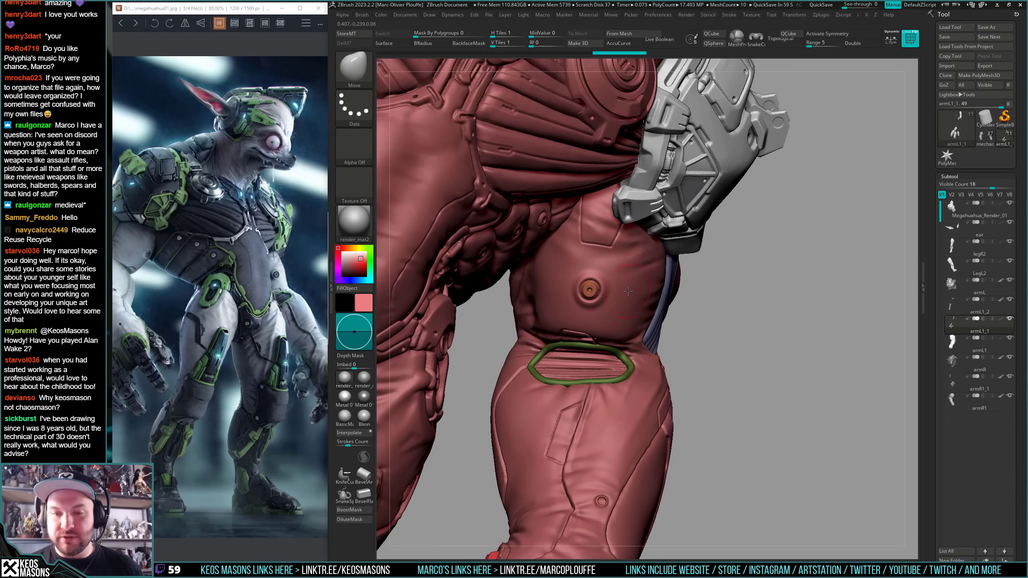
right_click_drag(627, 291, 633, 307)
key("space")
left_click_drag(593, 278, 597, 278)
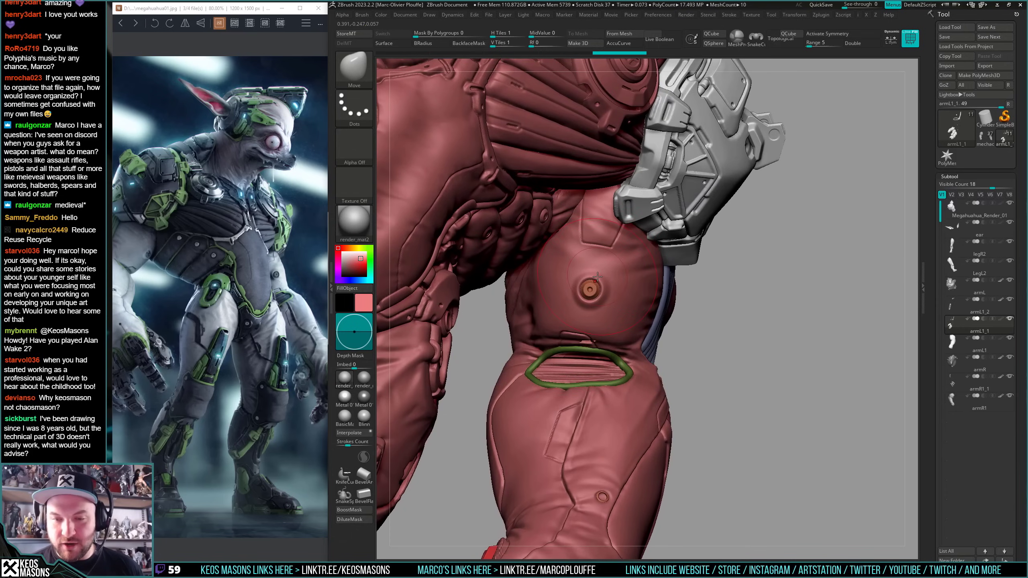
key("space")
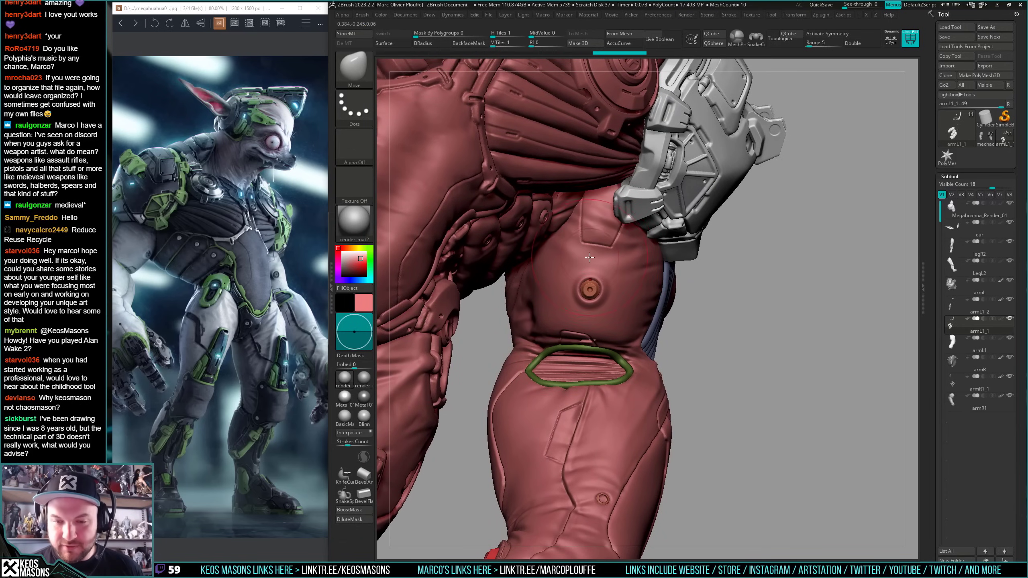
key("space")
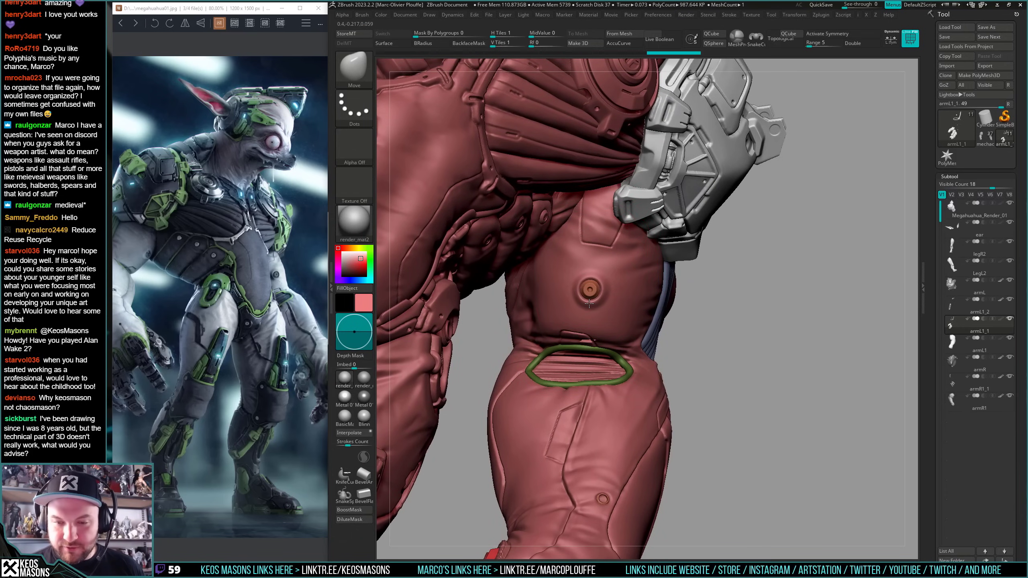
left_click_drag(589, 303, 589, 302)
- Examine the left arm, torso side, glove and mechanical fingers from several angles
right_click_drag(762, 355, 747, 324, "ctrl")
mouse_move(747, 324)
right_mouse_down()
mouse_move(738, 340)
mouse_move(732, 302)
mouse_move(672, 372)
mouse_move(736, 298)
right_mouse_up()
right_click_drag(736, 298, 728, 348, "ctrl")
mouse_move(728, 348)
right_mouse_down()
mouse_move(685, 374)
mouse_move(696, 370)
mouse_move(668, 357)
mouse_move(748, 348)
mouse_move(712, 343)
right_mouse_up()
key("alt+s")
key("alt+s")
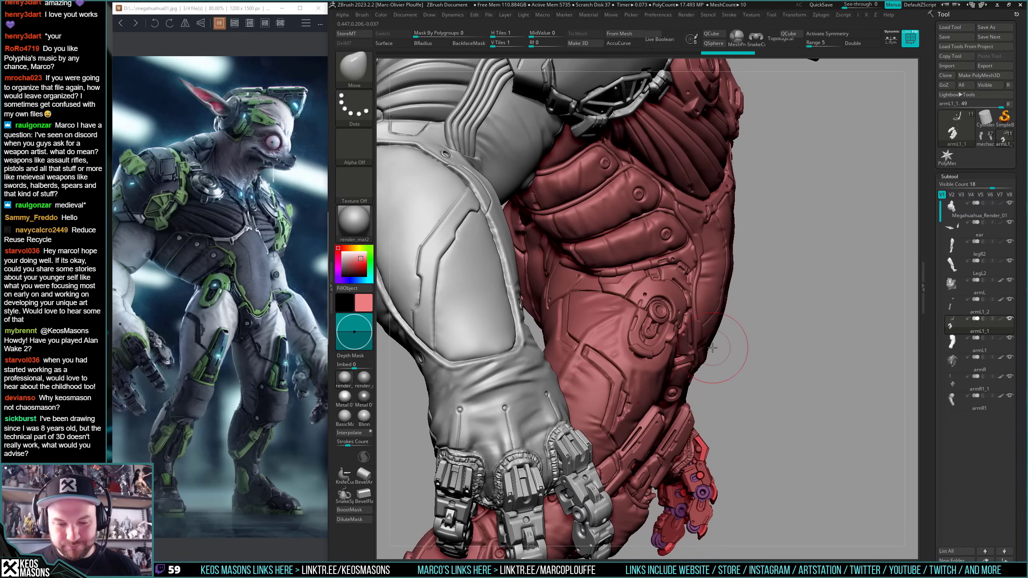
right_click_drag(775, 312, 734, 322)
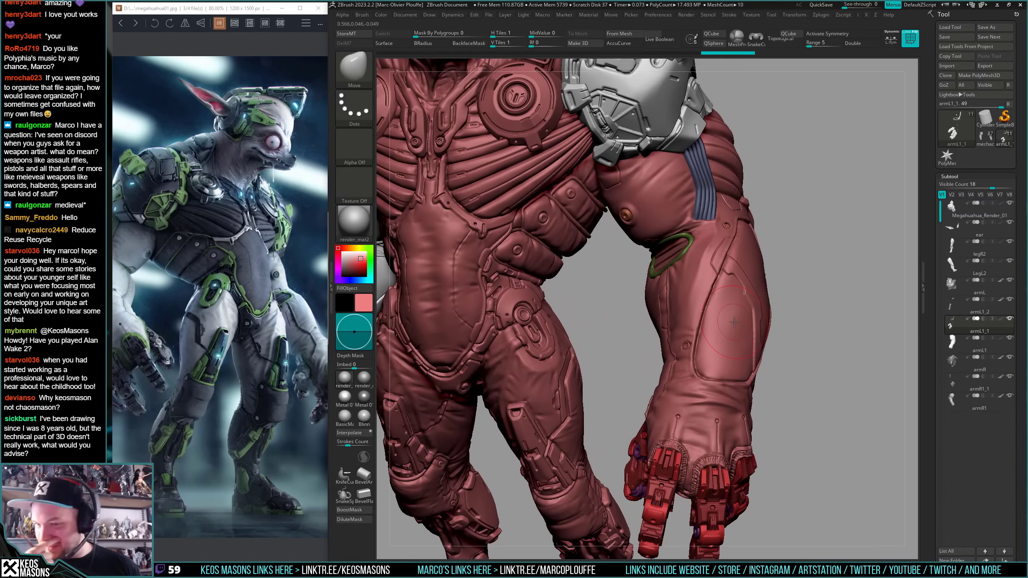
mouse_move(784, 296)
right_mouse_down()
mouse_move(632, 379)
mouse_move(626, 355)
mouse_move(651, 291)
mouse_move(644, 376)
mouse_move(618, 397)
mouse_move(629, 360)
mouse_move(631, 382)
right_mouse_up()
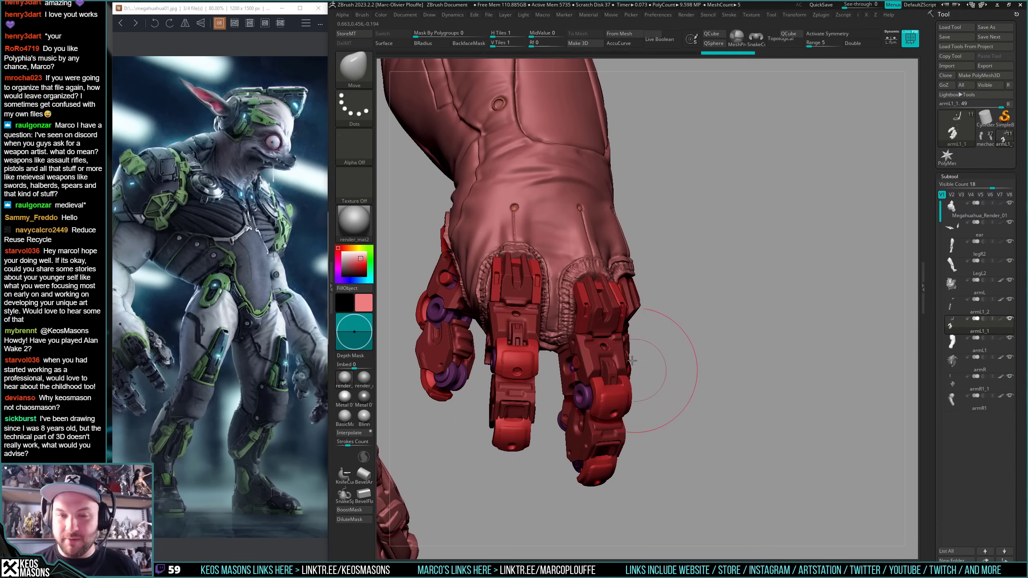
right_click_drag(632, 389, 602, 459, "alt")
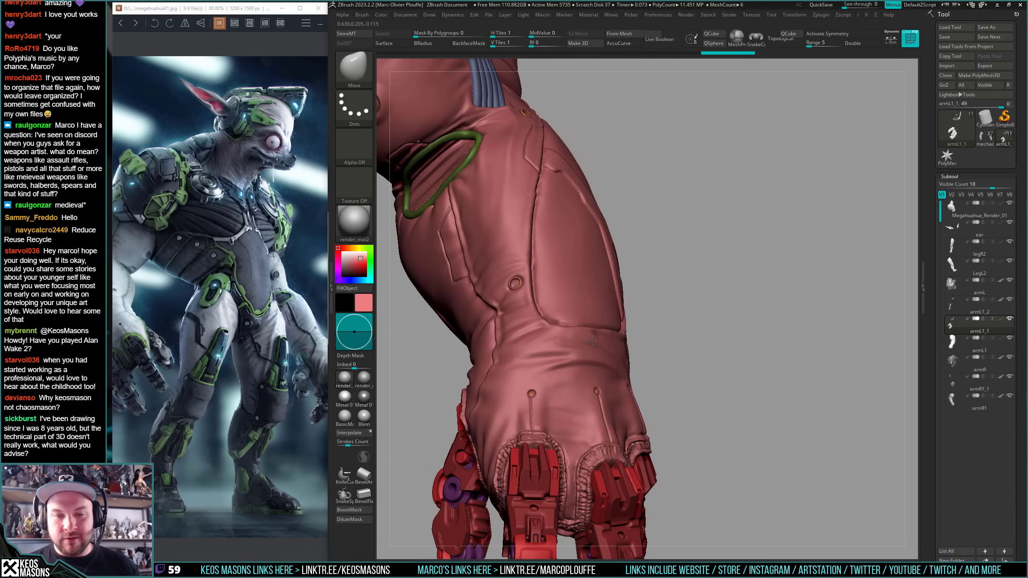
mouse_move(592, 341)
right_mouse_down()
mouse_move(552, 303)
mouse_move(552, 348)
mouse_move(521, 341)
mouse_move(536, 352)
right_mouse_up()
right_click(520, 340)
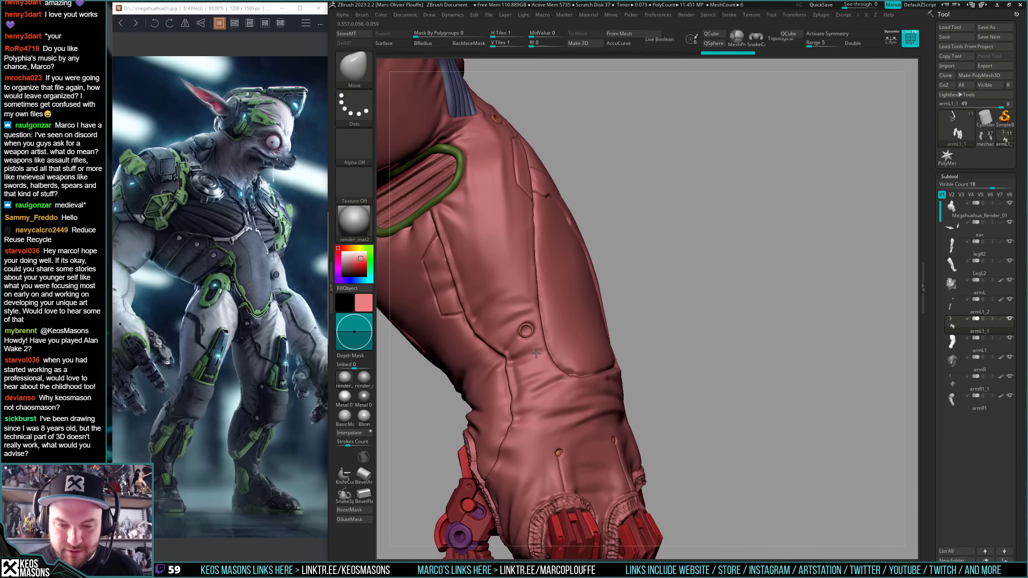
- Make the armL1 subtool active and smooth the surface around the small round rivet on the forearm
left_click(535, 351, "alt")
right_click(524, 351)
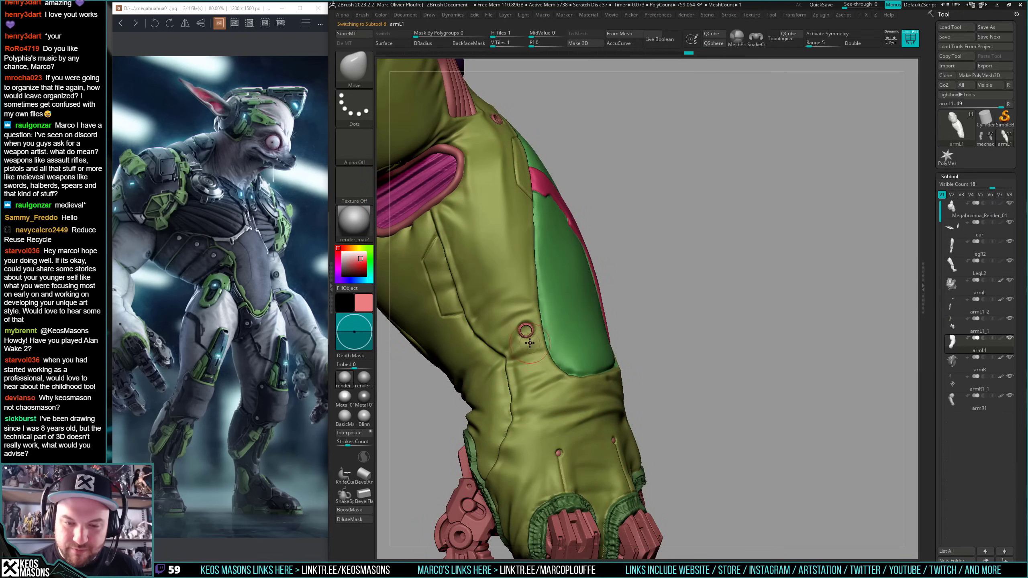
right_click(526, 329)
right_click_drag(526, 329, 534, 326)
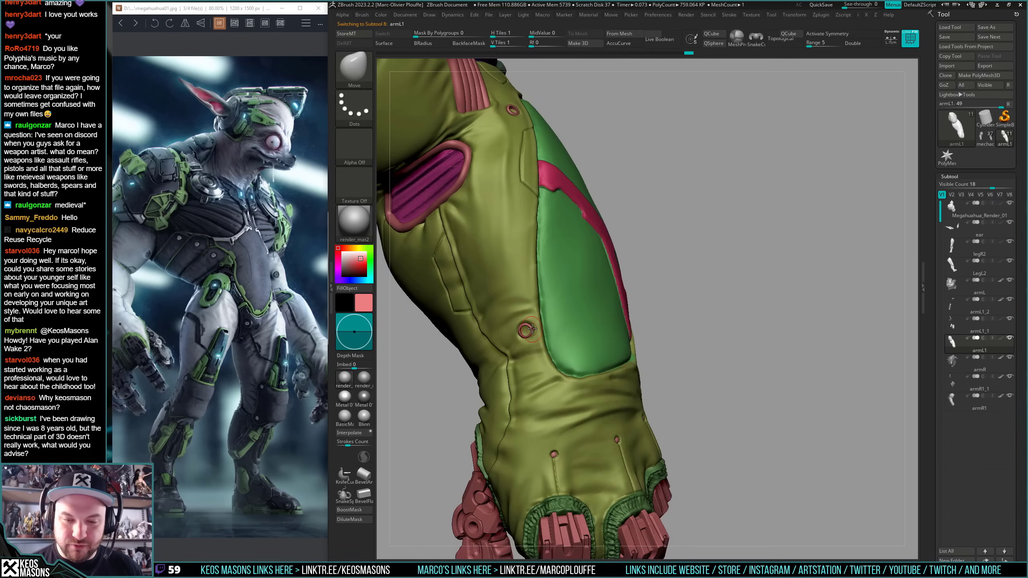
key("x")
left_click(562, 360)
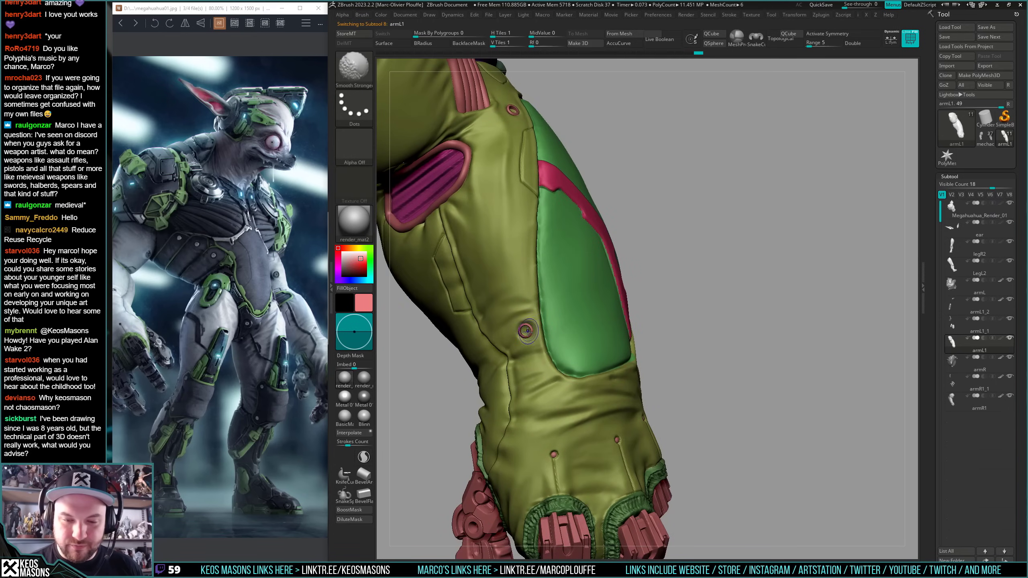
left_click_drag(527, 323, 529, 326, "shift")
- Shrink the Move brush and refine the small raised panel just above the elbow vent
mouse_move(528, 326)
right_mouse_down()
mouse_move(562, 321)
mouse_move(605, 342)
mouse_move(626, 322)
mouse_move(526, 303)
mouse_move(564, 334)
mouse_move(564, 273)
right_mouse_up()
key("space")
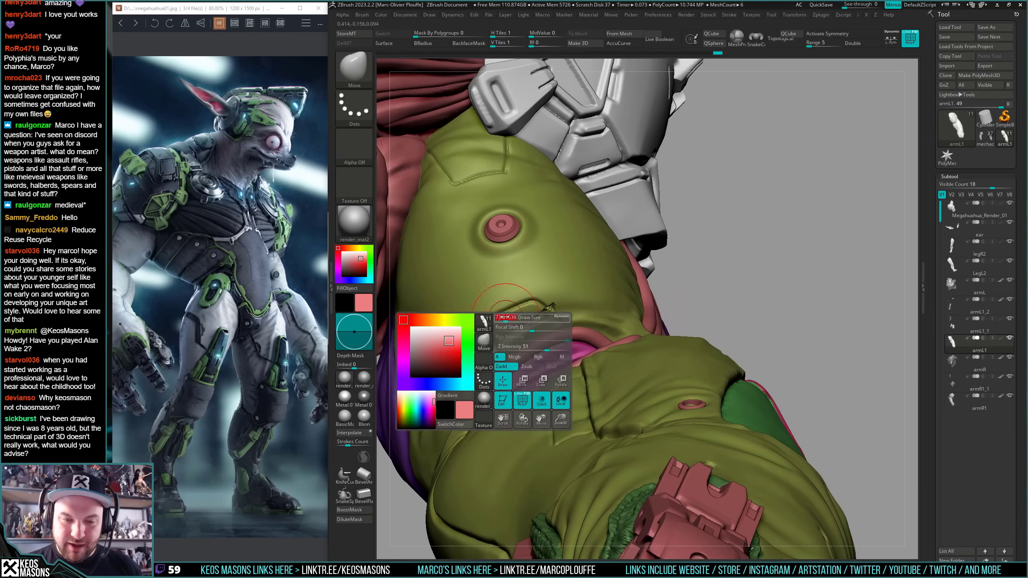
left_click_drag(492, 325, 493, 323)
right_click_drag(583, 314, 559, 360)
right_click(558, 359)
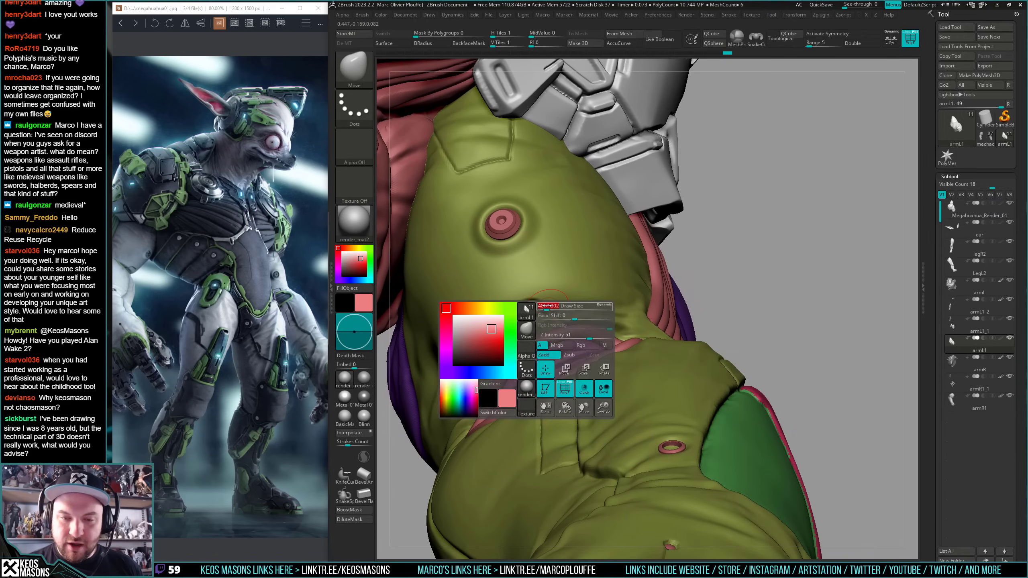
right_click_drag(572, 300, 533, 322)
key("space")
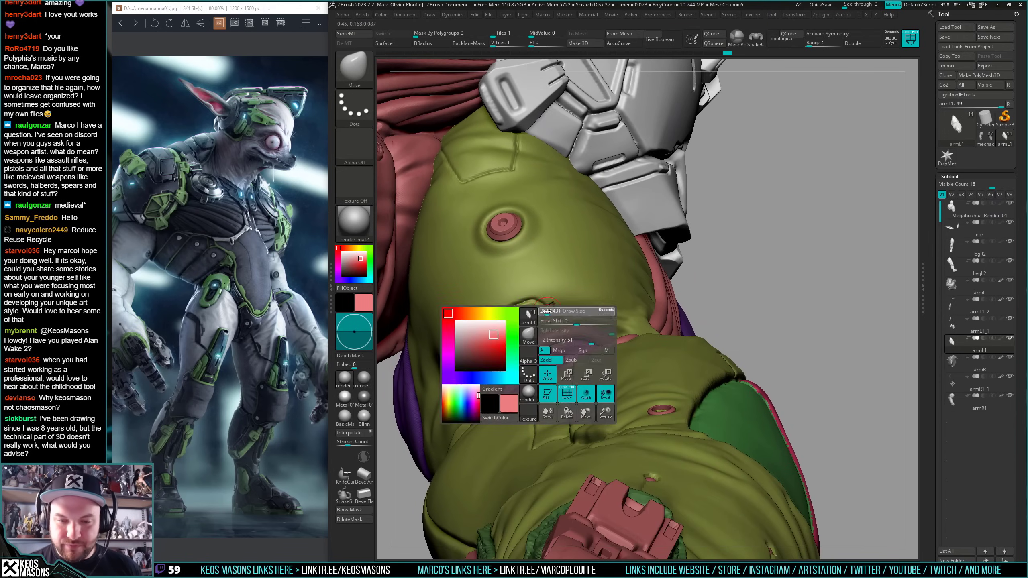
- Smooth the edge of the small panel above the elbow vent and recut its seam with the DamStandard brush
key("shift")
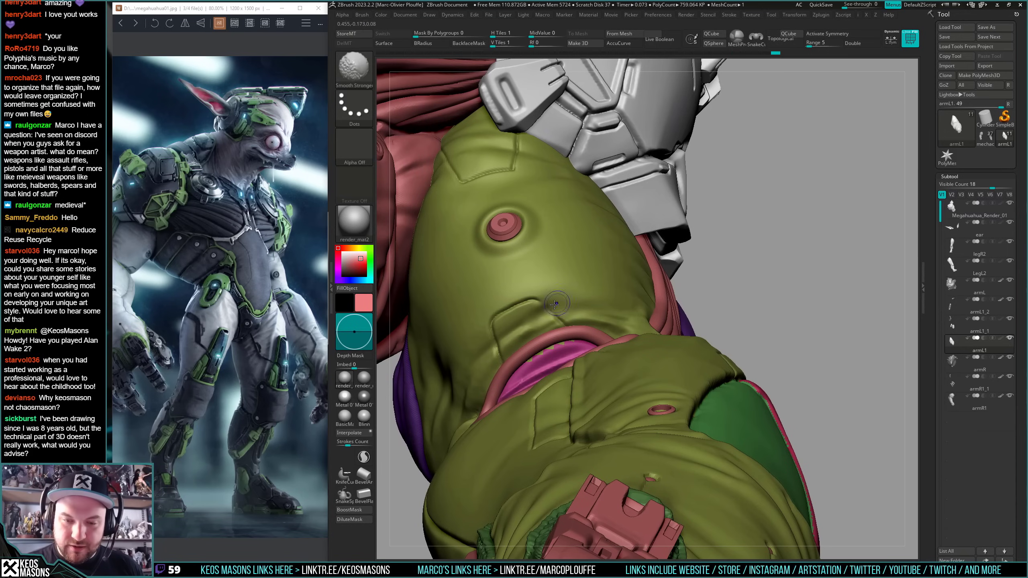
key("space")
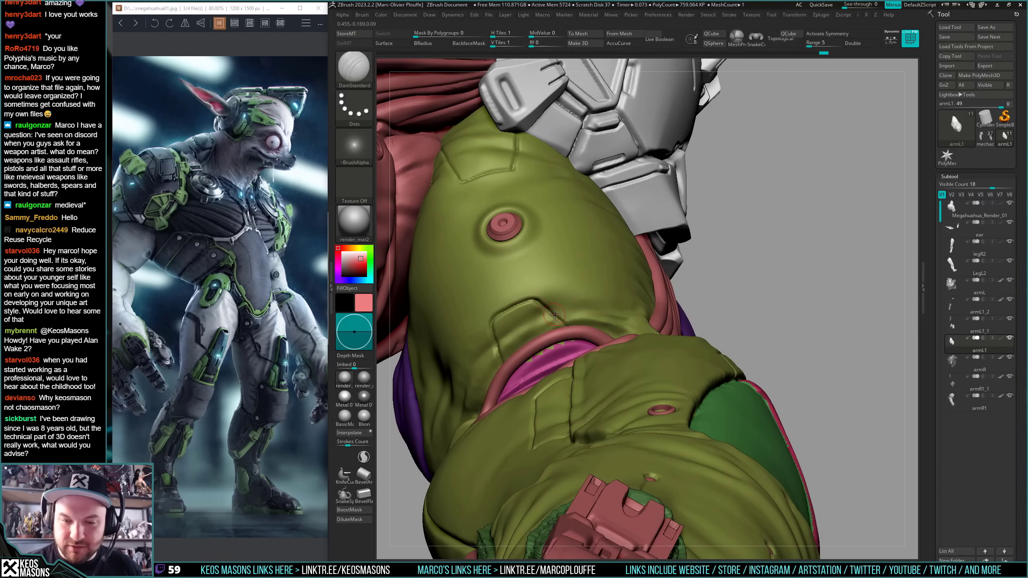
left_click_drag(554, 315, 562, 324)
right_click_drag(558, 316, 562, 329)
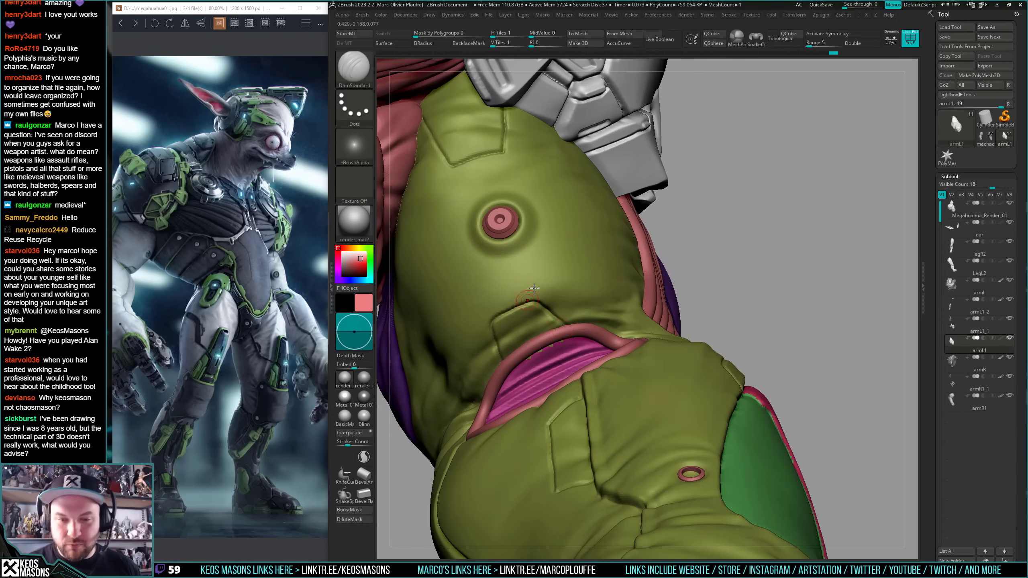
right_click_drag(534, 288, 506, 316)
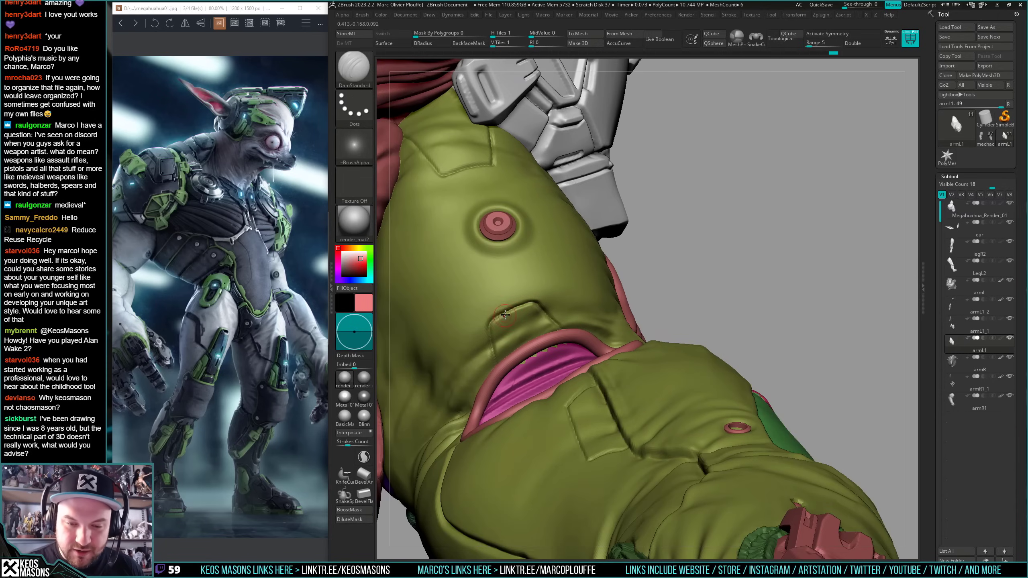
- Switch to the Move brush and adjust the sleeve surface beside the ribbed strap's lower end
mouse_move(688, 344)
right_mouse_down("ctrl")
mouse_move(731, 306)
mouse_move(722, 329)
mouse_move(707, 322)
mouse_move(545, 339)
right_mouse_up("ctrl")
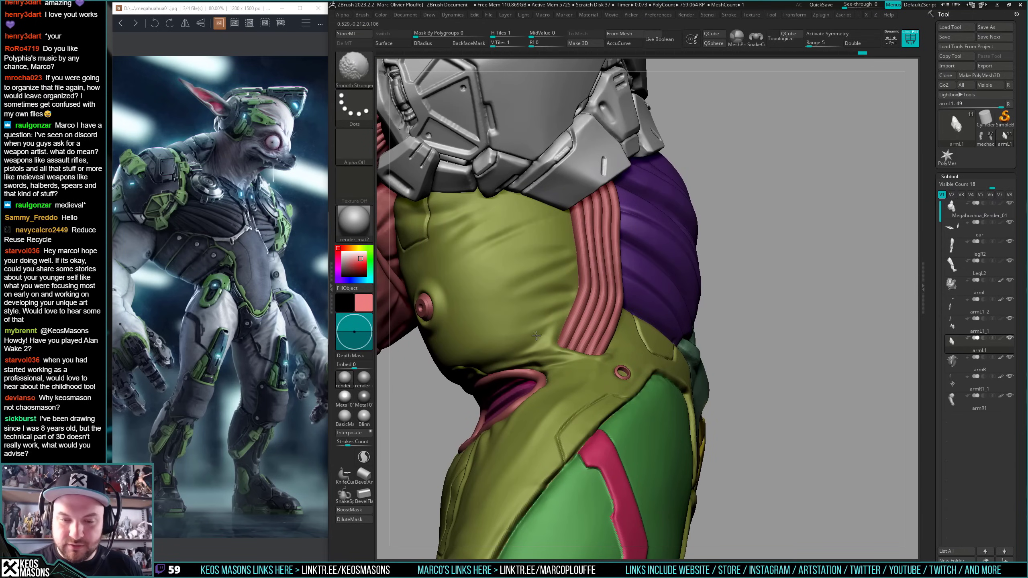
right_click_drag(568, 355, 593, 357)
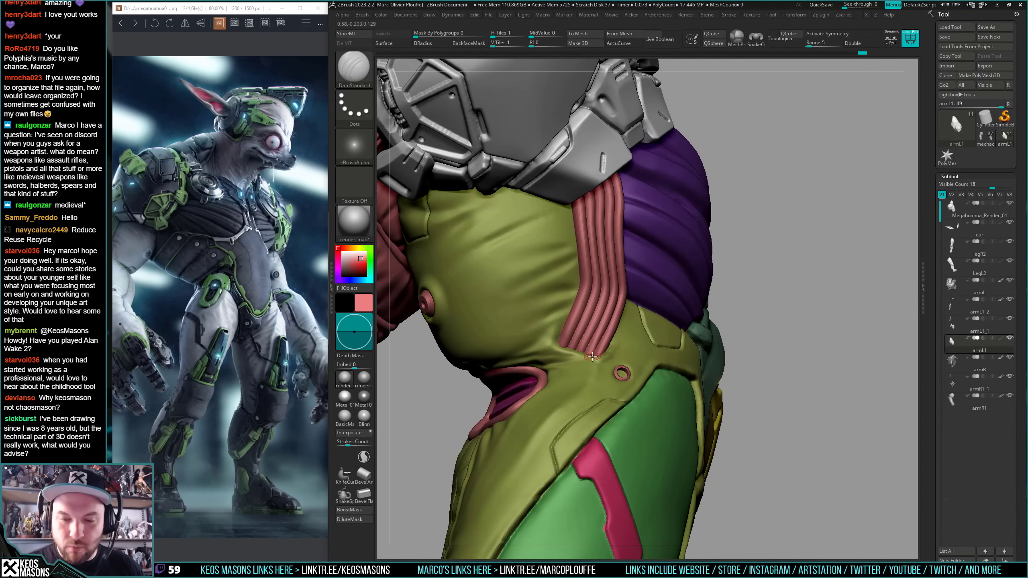
left_click_drag(799, 285, 778, 280, "alt")
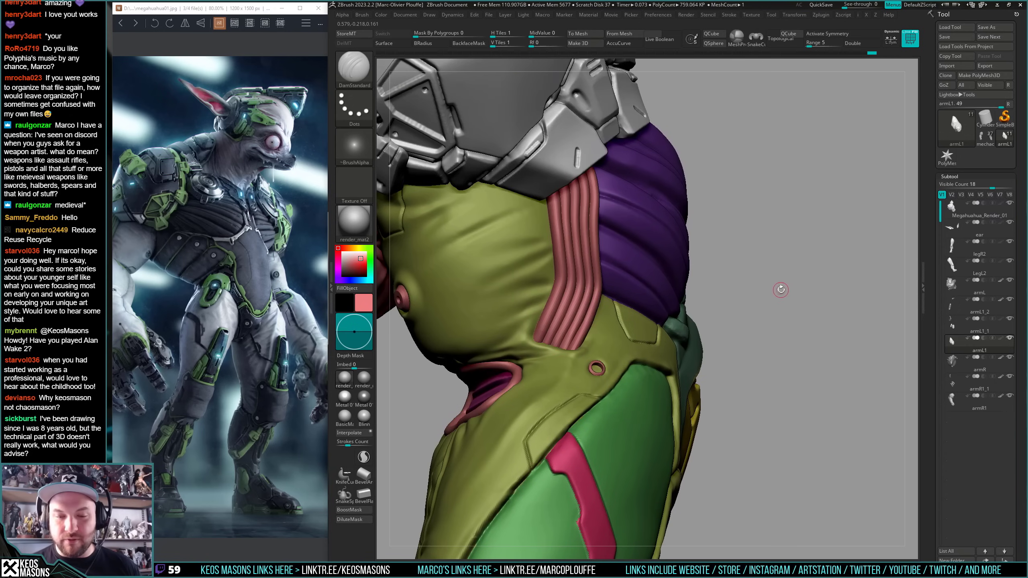
right_click_drag(767, 303, 659, 280)
key("b")
key("m")
key("v")
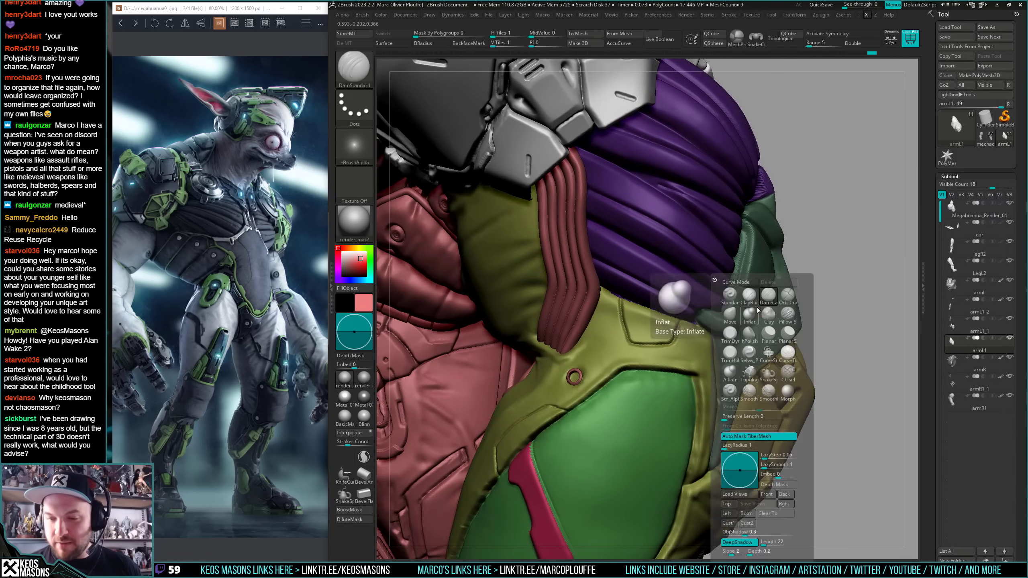
key("space")
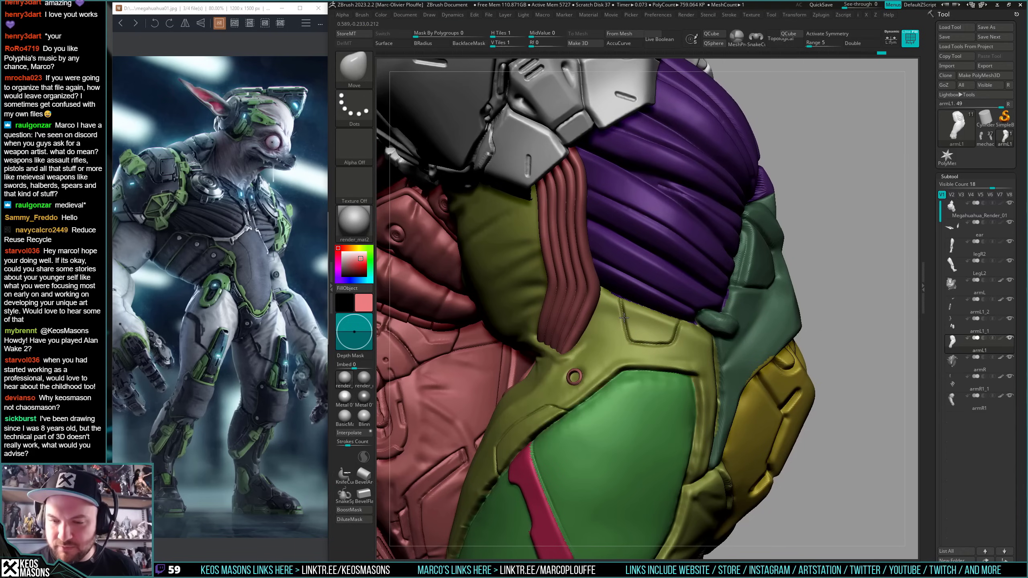
- Resize the Move brush and nudge the seam between the elbow vent and the green forearm panel
right_click_drag(608, 371, 600, 337)
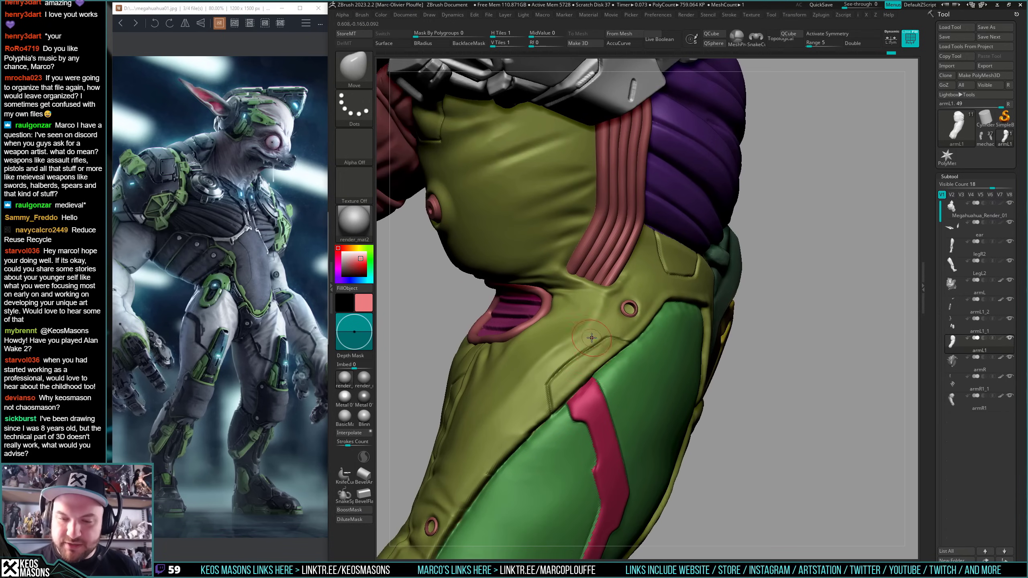
key("space")
key("space")
key("space")
left_click_drag(556, 356, 559, 354)
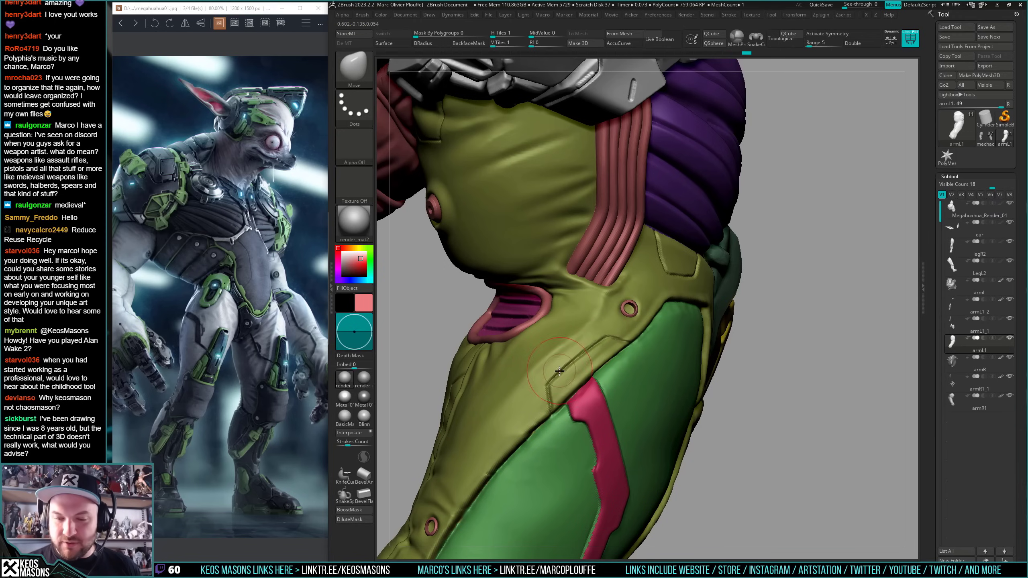
- Isolate the armL1 subtool and examine the arm's silhouette from behind
left_click_drag(801, 308, 761, 315)
right_click_drag(769, 315, 665, 232)
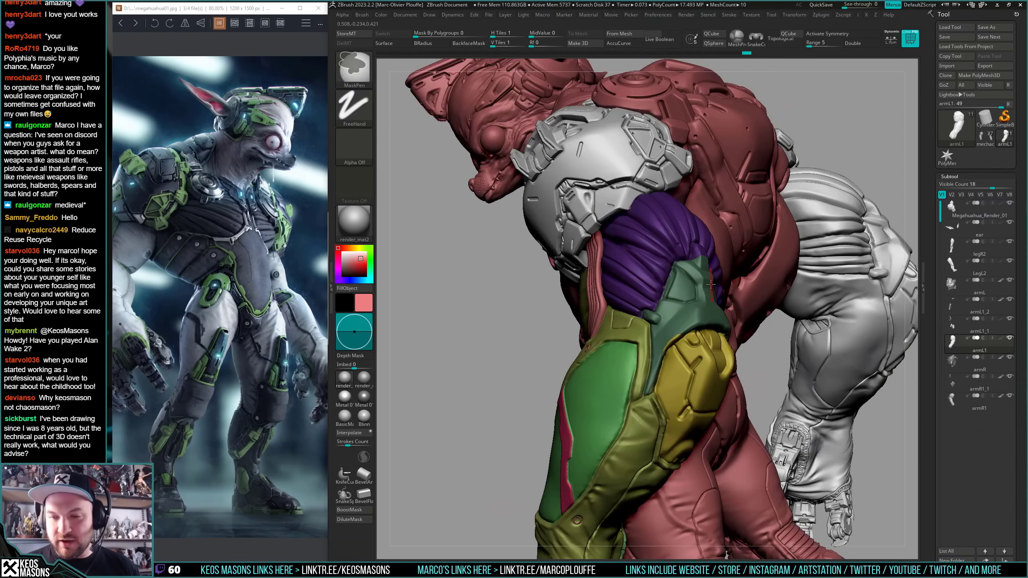
right_click_drag(705, 380, 696, 330, "alt")
mouse_move(623, 377)
right_mouse_down()
mouse_move(646, 389)
mouse_move(647, 354)
right_mouse_up()
key("ctrl")
key("alt+s")
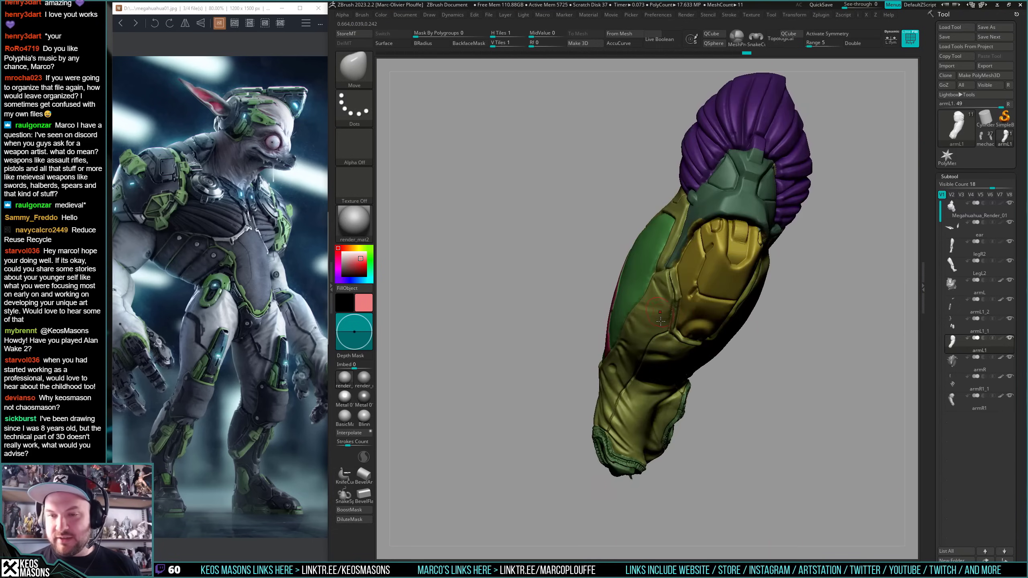
mouse_move(566, 356)
right_mouse_down()
mouse_move(646, 364)
mouse_move(629, 369)
mouse_move(623, 387)
mouse_move(631, 367)
mouse_move(571, 341)
right_mouse_up()
- Turn off the polygroup colours and show the rest of the character around the arm again
key("shift+f")
key("alt+s")
key("ctrl+shift+s")
key("ctrl+shift+s")
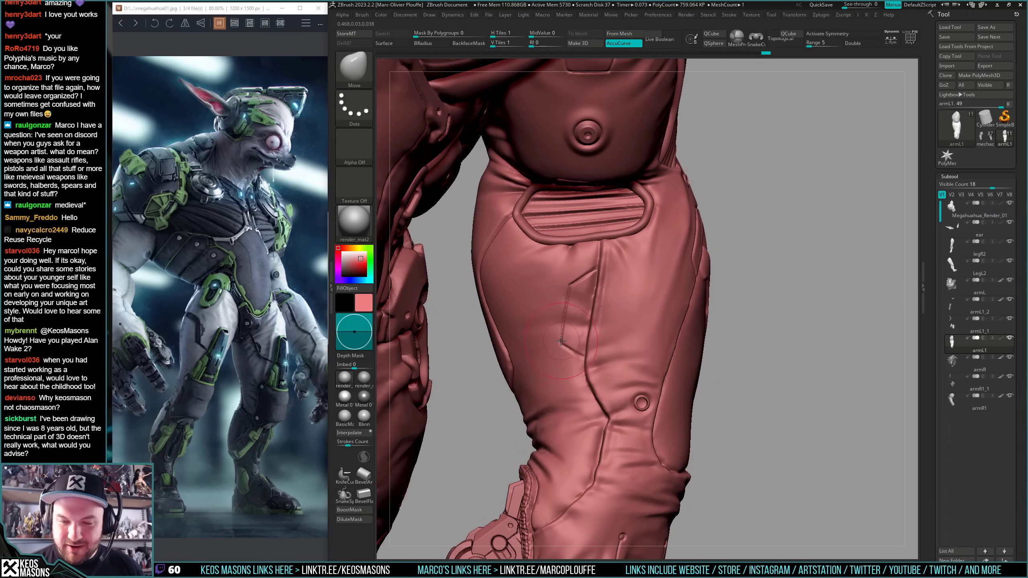
- Push the ribbed glove trim around the finger openings on the back of the hand with the Move brush
right_click_drag(561, 341, 641, 326, "ctrl")
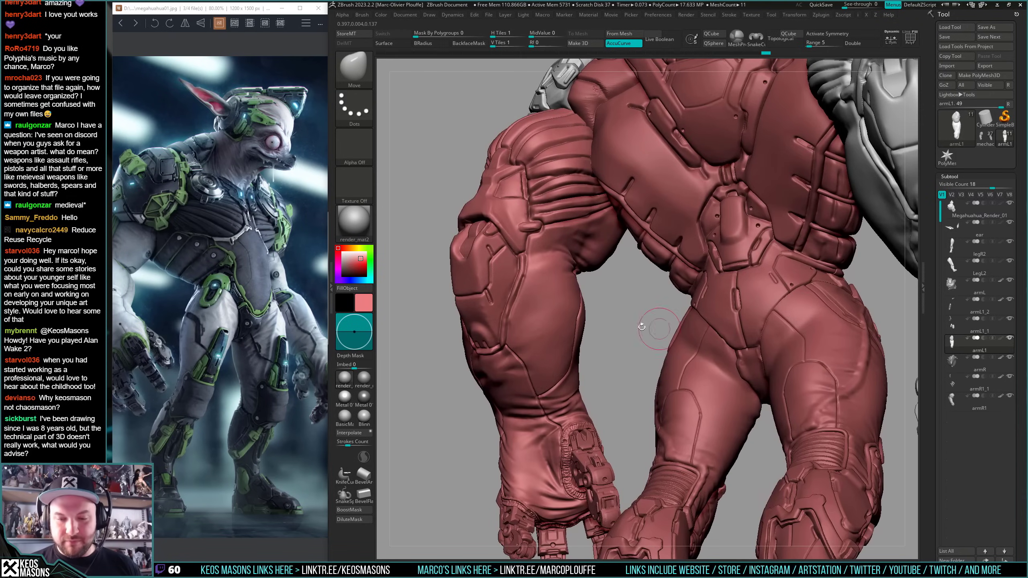
left_click(639, 267)
right_click_drag(639, 267, 648, 384, "alt")
mouse_move(603, 344)
right_mouse_down()
mouse_move(574, 352)
mouse_move(525, 340)
right_mouse_up()
key("space")
key("space")
left_click_drag(534, 329, 527, 328)
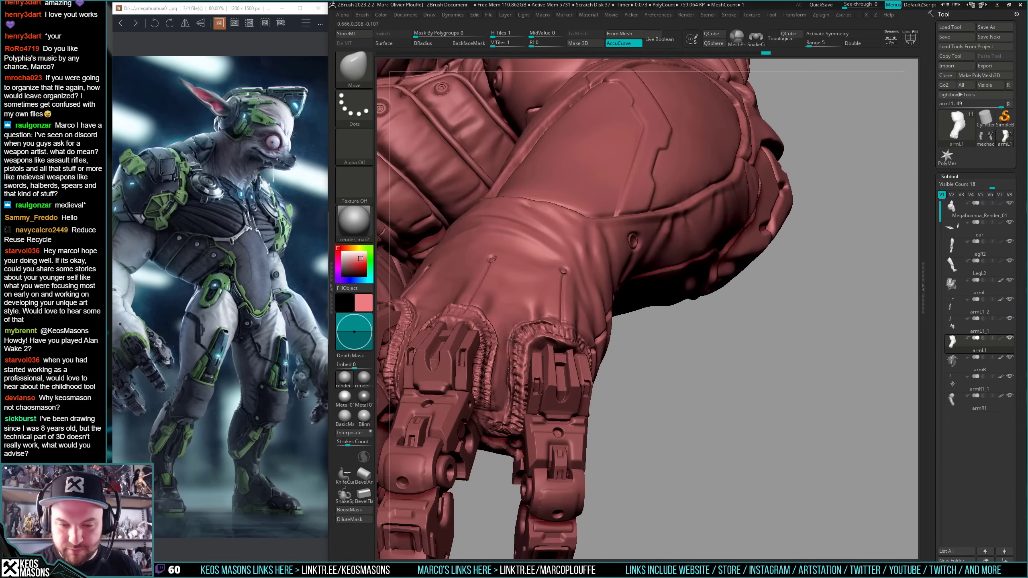
left_click_drag(512, 386, 509, 394)
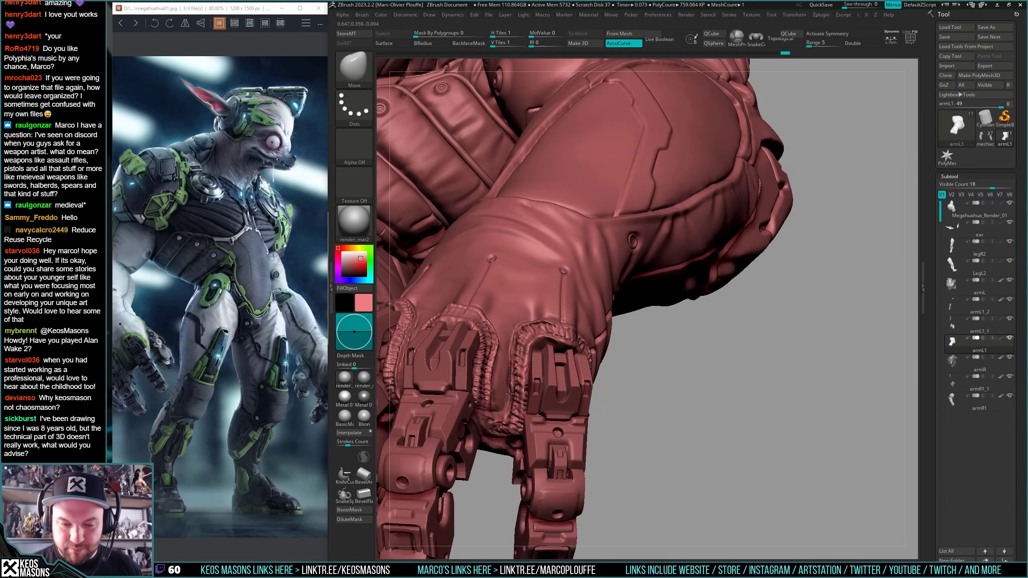
key("alt+s")
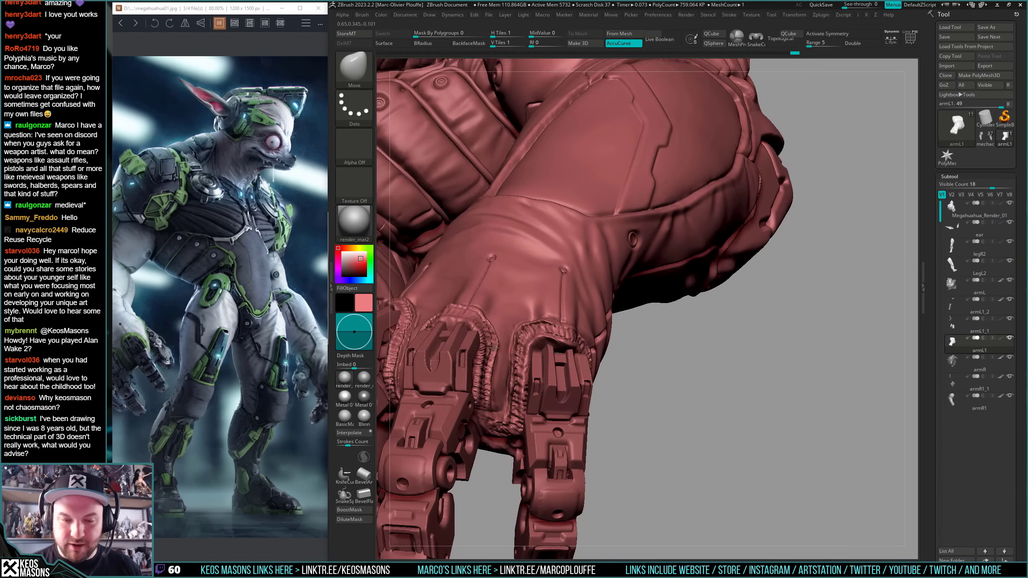
- Reshape the ribbed trim beside the outer finger joint, viewed from the hand's side, using a resized Move brush
mouse_move(509, 351)
right_mouse_down()
mouse_move(618, 325)
mouse_move(511, 355)
mouse_move(525, 364)
mouse_move(563, 331)
mouse_move(521, 348)
mouse_move(538, 351)
right_mouse_up()
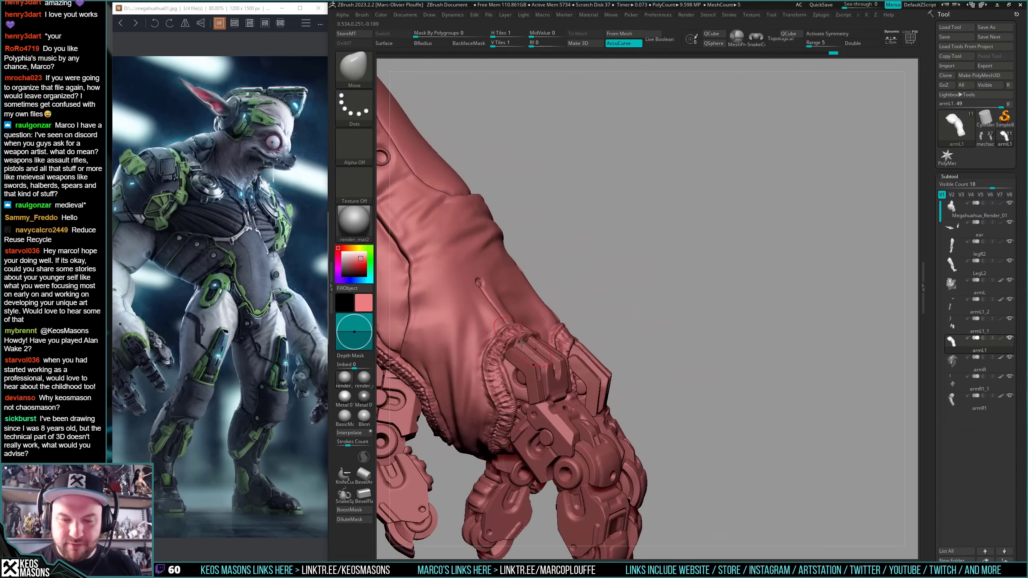
left_click_drag(530, 356, 524, 353)
mouse_move(536, 351)
right_mouse_down()
mouse_move(509, 342)
mouse_move(533, 348)
mouse_move(510, 354)
right_mouse_up()
key("s")
left_click_drag(511, 353, 509, 353)
mouse_move(520, 353)
right_mouse_down()
mouse_move(507, 362)
mouse_move(522, 332)
mouse_move(495, 366)
mouse_move(509, 405)
right_mouse_up()
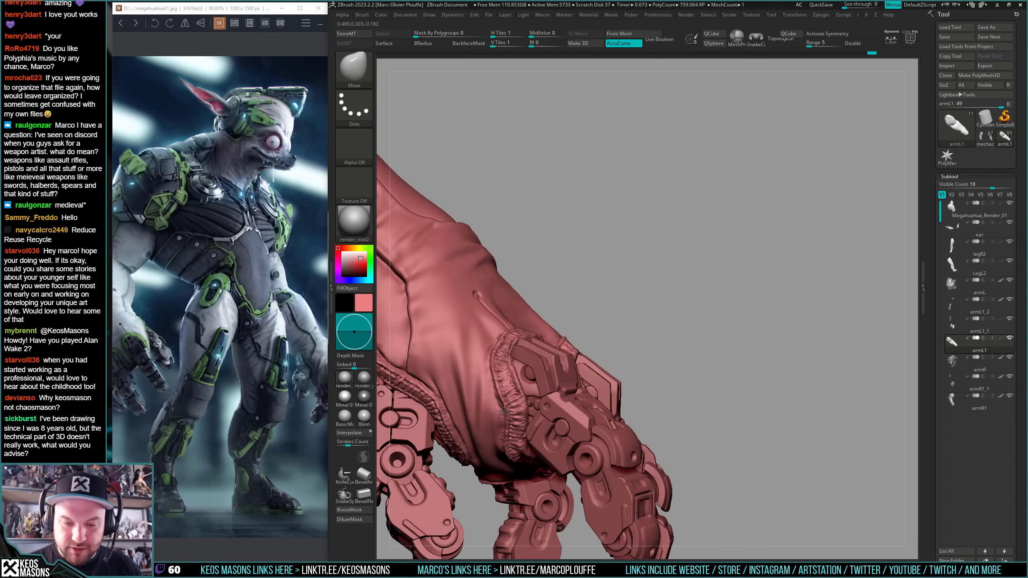
- Adjust the ribbed trim around the outermost finger opening on the back of the hand with a resized Move brush
left_click_drag(504, 411, 502, 413)
right_click_drag(623, 356, 632, 333)
mouse_move(751, 317)
right_mouse_down()
mouse_move(712, 302)
mouse_move(565, 320)
mouse_move(626, 357)
mouse_move(607, 351)
mouse_move(618, 360)
right_mouse_up()
right_click(585, 378)
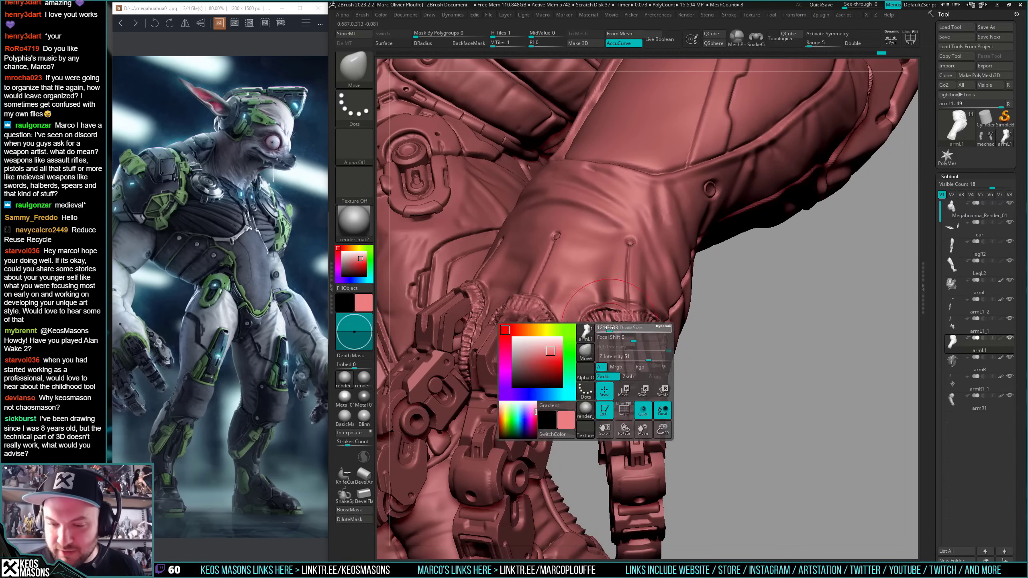
left_click_drag(600, 302, 599, 309)
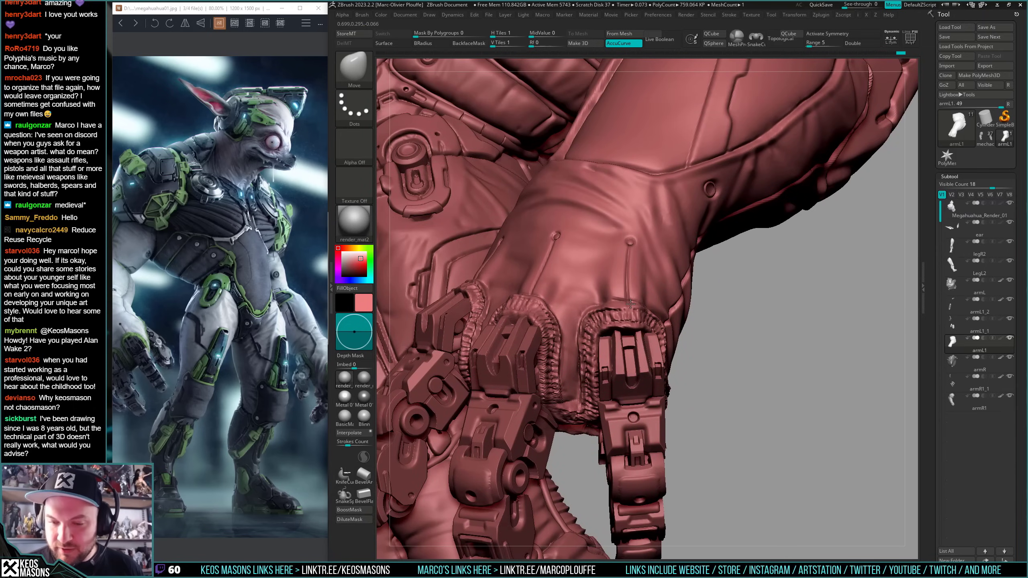
right_click_drag(630, 303, 646, 373)
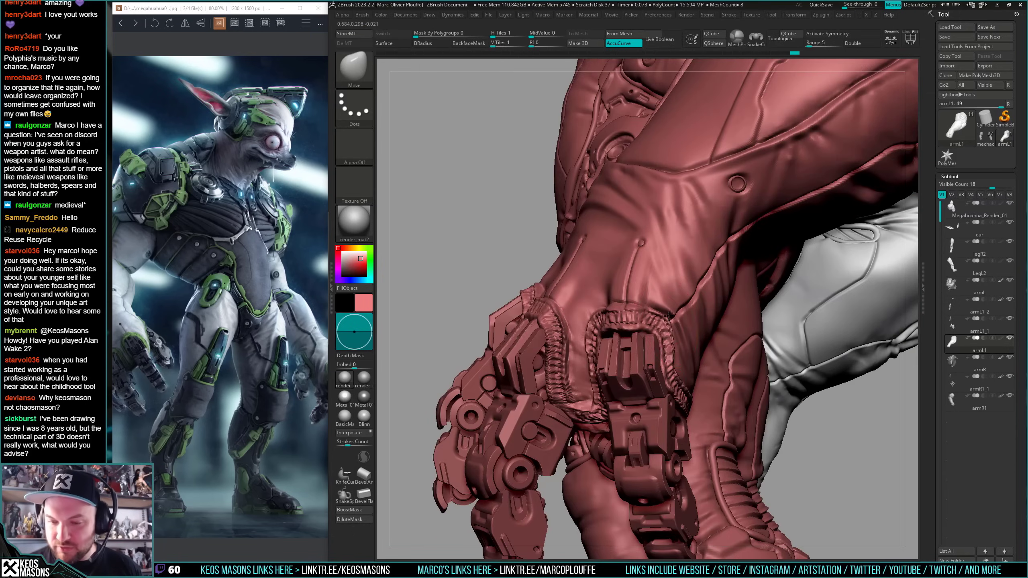
right_click_drag(542, 353, 586, 341)
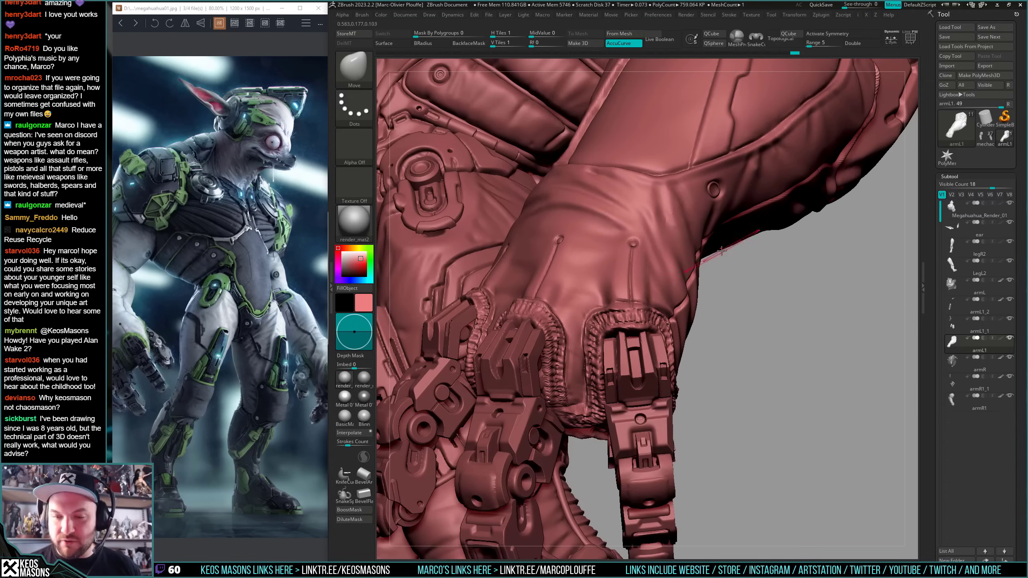
mouse_move(660, 307)
right_mouse_down()
mouse_move(650, 307)
mouse_move(672, 335)
mouse_move(662, 324)
mouse_move(641, 348)
mouse_move(665, 337)
mouse_move(624, 381)
mouse_move(647, 335)
mouse_move(617, 339)
mouse_move(623, 333)
right_mouse_up()
- Smooth the ribs on the trim above and beside the outer finger joint with the Smooth Stronger brush
key("shift+f")
key("shift+f")
key("space")
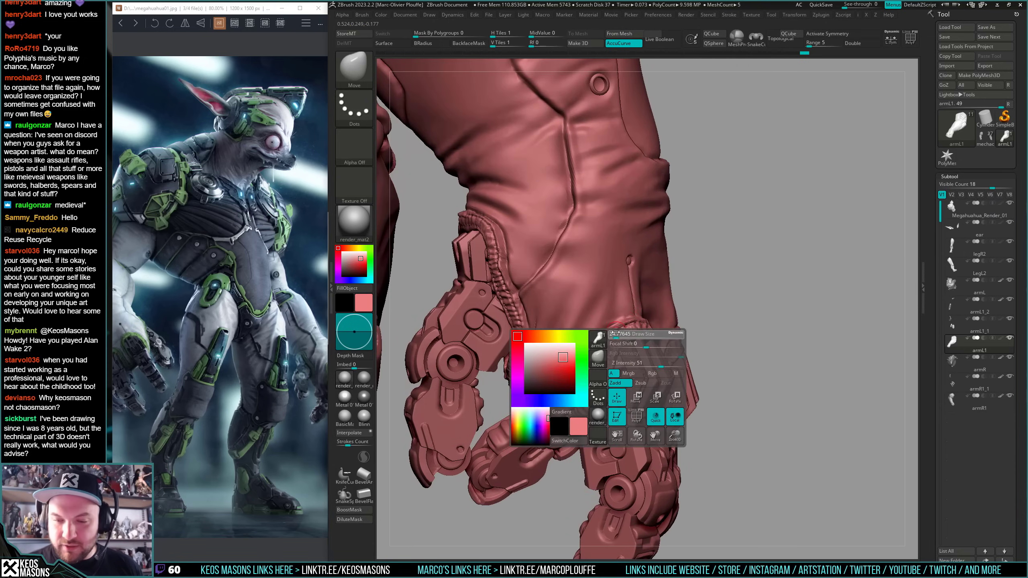
key("shift")
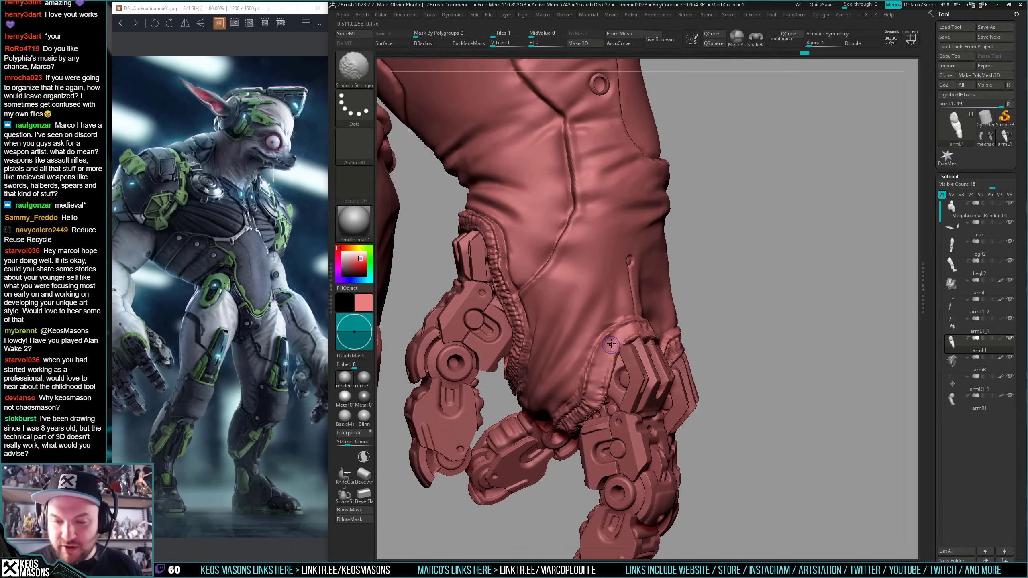
right_click_drag(611, 343, 609, 344)
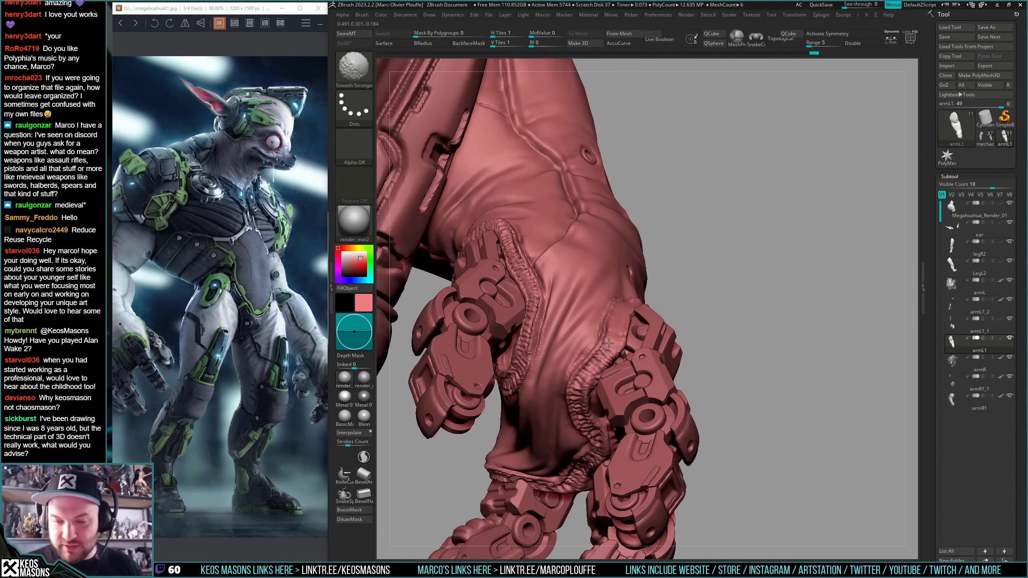
right_click_drag(578, 395, 577, 429)
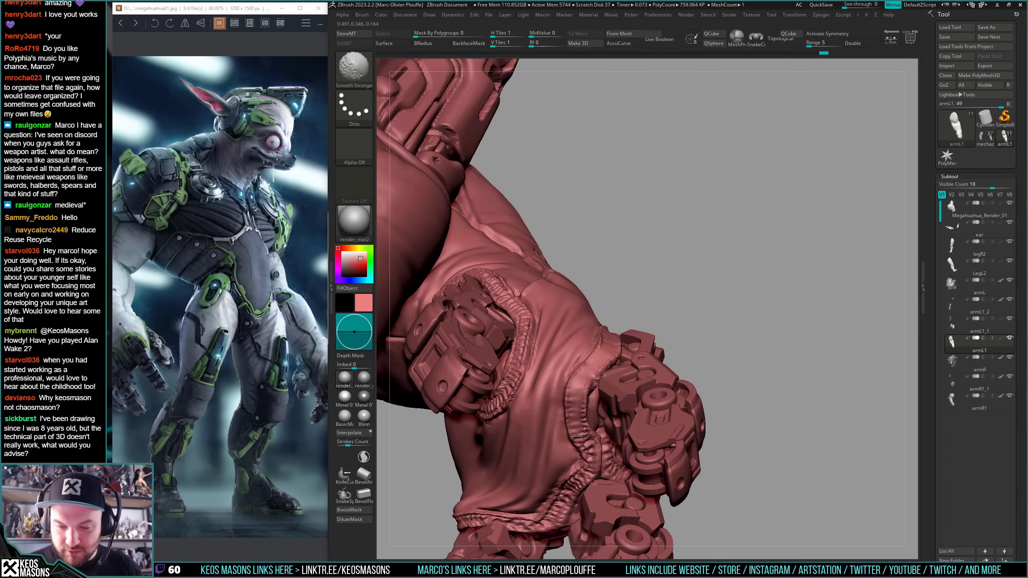
right_click_drag(581, 386, 585, 326)
right_click_drag(588, 378, 555, 413)
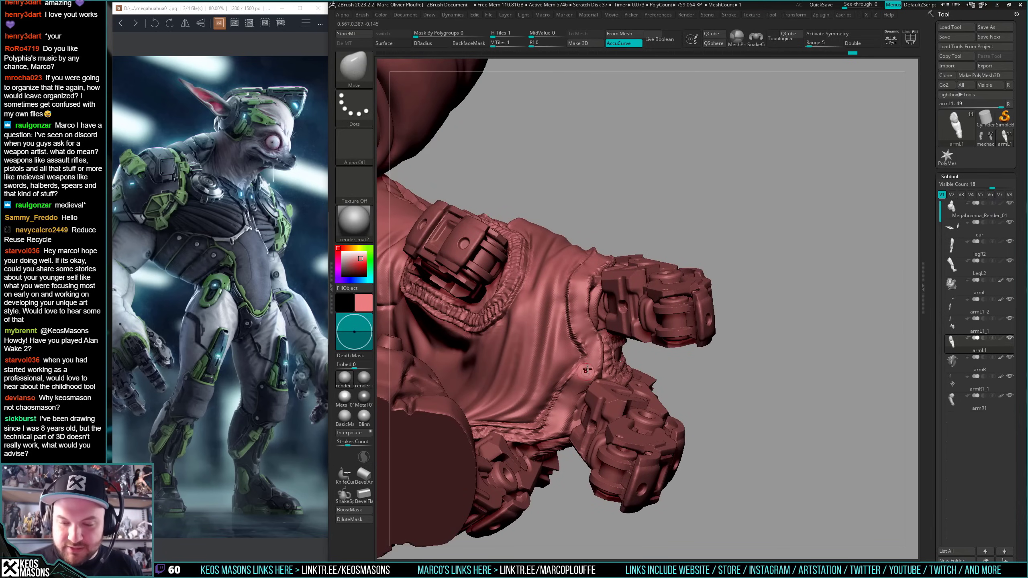
right_click_drag(563, 411, 595, 355)
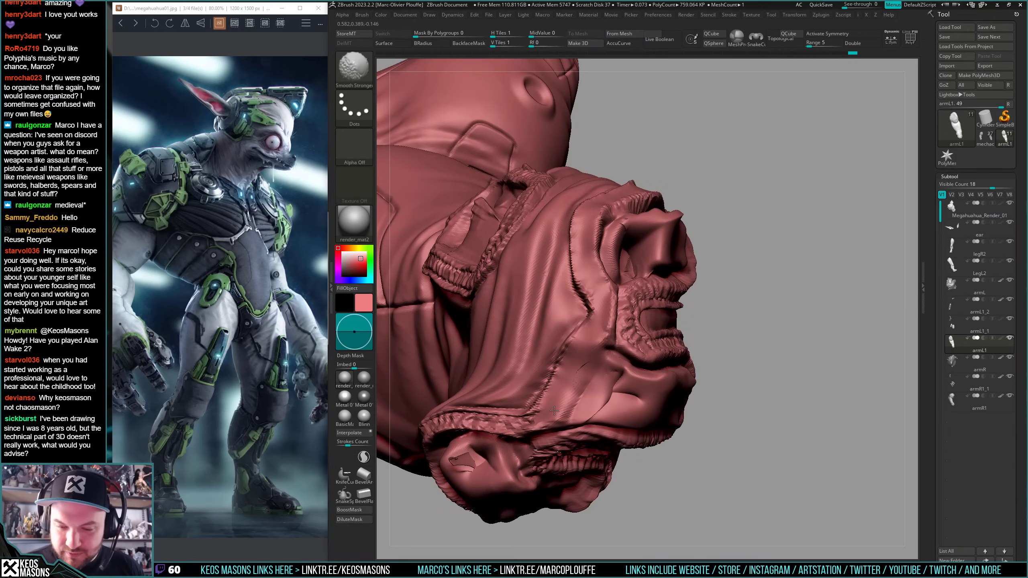
right_click_drag(554, 404, 608, 358)
- Isolate the armL1 subtool, switch to the ClayBuildup brush and check the glove's polygroup colours
key("alt+s")
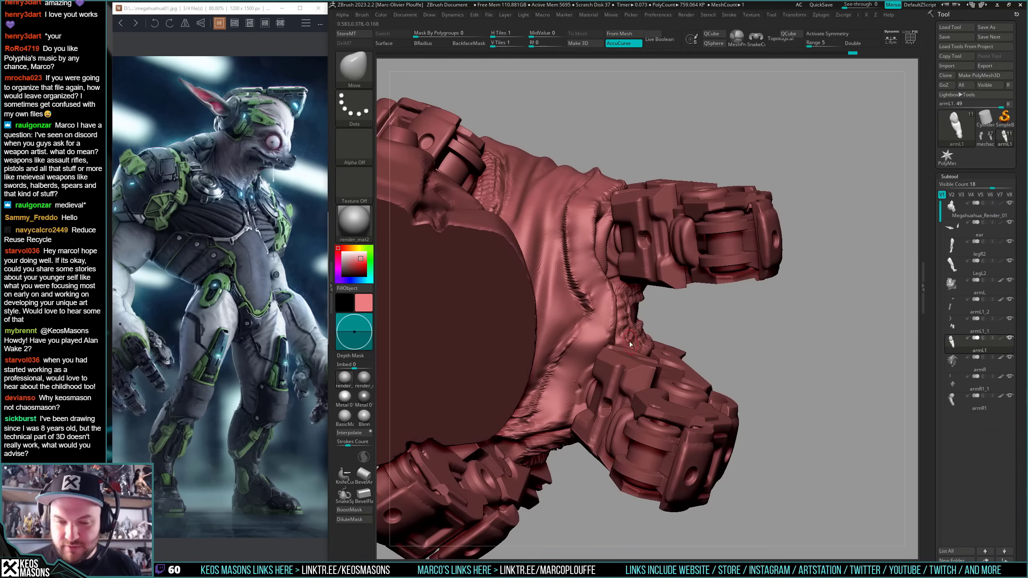
key("space")
left_click(622, 298)
key("alt+s")
key("shift+f")
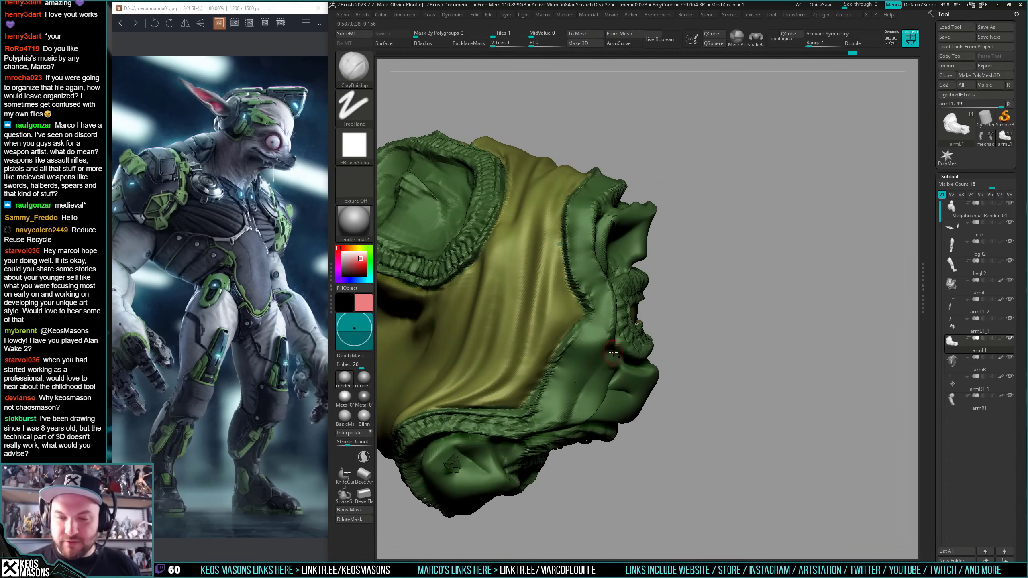
key("shift+f")
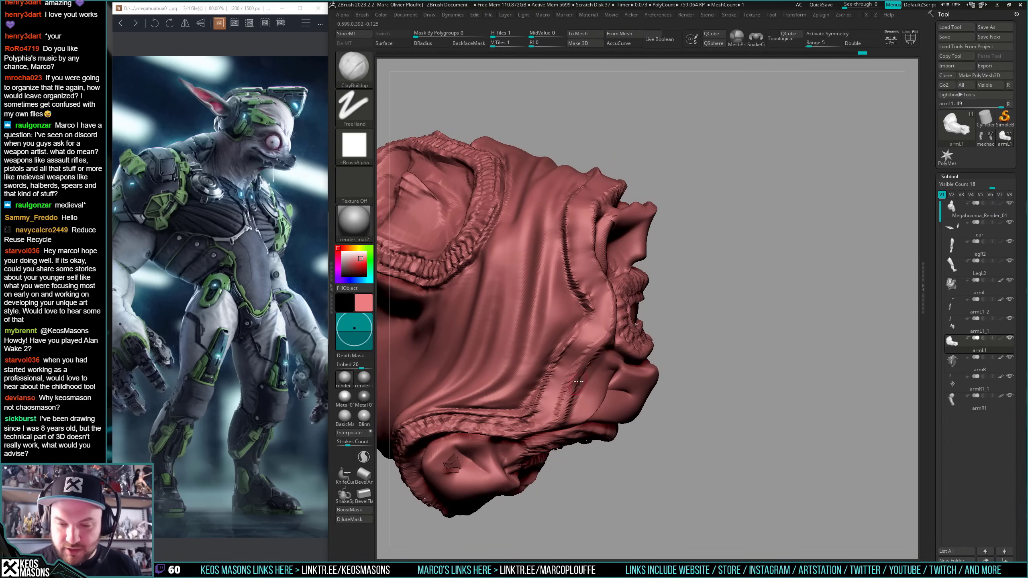
- Smooth the ribs out of the trim along the palm side of the finger openings on the isolated glove
mouse_move(578, 381)
left_mouse_down("shift")
mouse_move(594, 350)
mouse_move(556, 418)
left_mouse_up("shift")
mouse_move(562, 404)
right_mouse_down()
mouse_move(605, 336)
mouse_move(684, 259)
mouse_move(764, 223)
right_mouse_up()
left_click_drag(629, 319, 667, 318, "shift")
right_click_drag(667, 317, 665, 338)
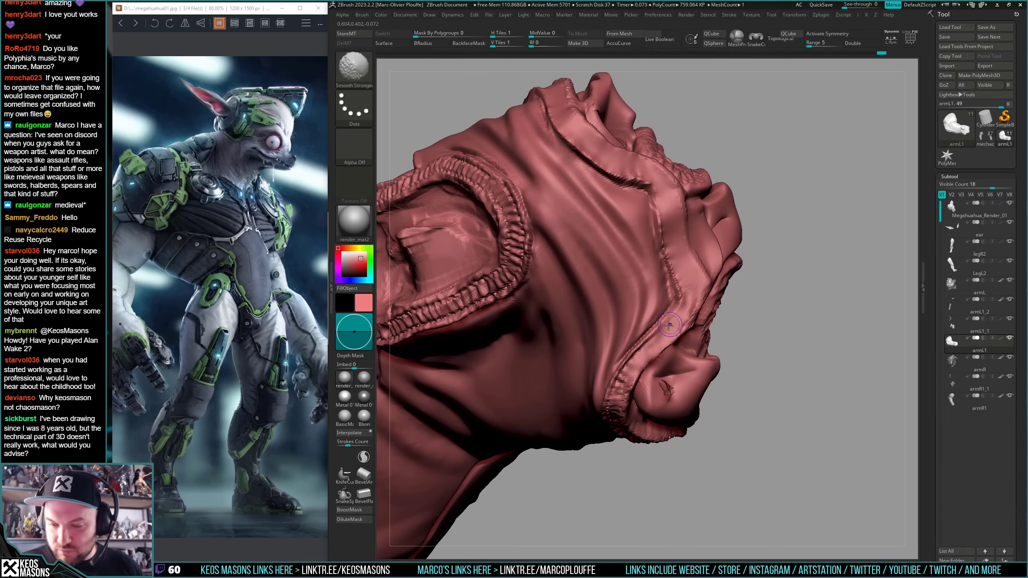
- Smooth the ribbed trim around the finger opening at the outer edge of the hand, beside the long side seam
right_click_drag(615, 399, 613, 405)
mouse_move(614, 405)
left_mouse_down("shift")
mouse_move(617, 461)
mouse_move(639, 498)
left_mouse_up("shift")
right_click_drag(639, 499, 595, 253)
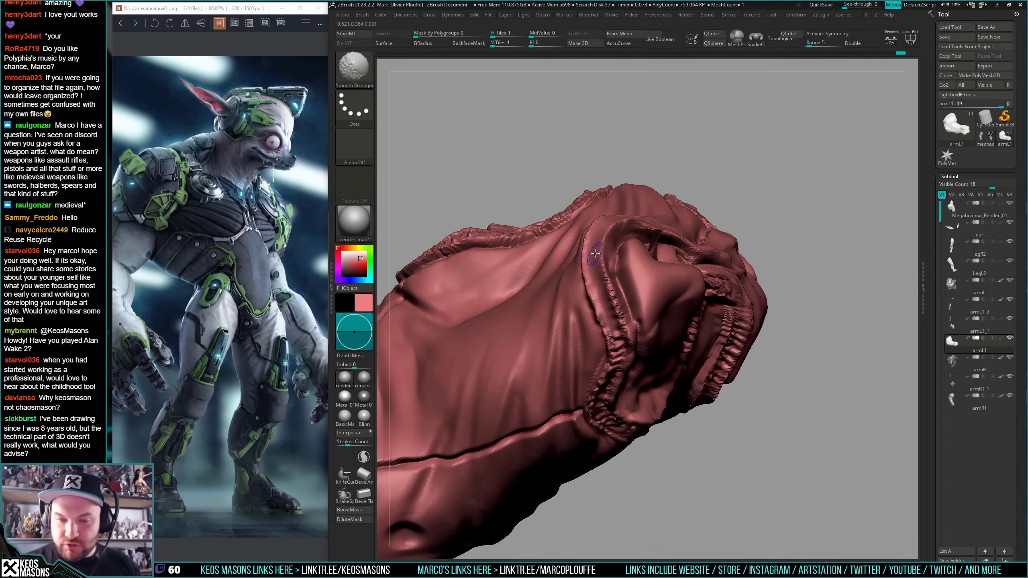
right_click_drag(611, 320, 618, 351)
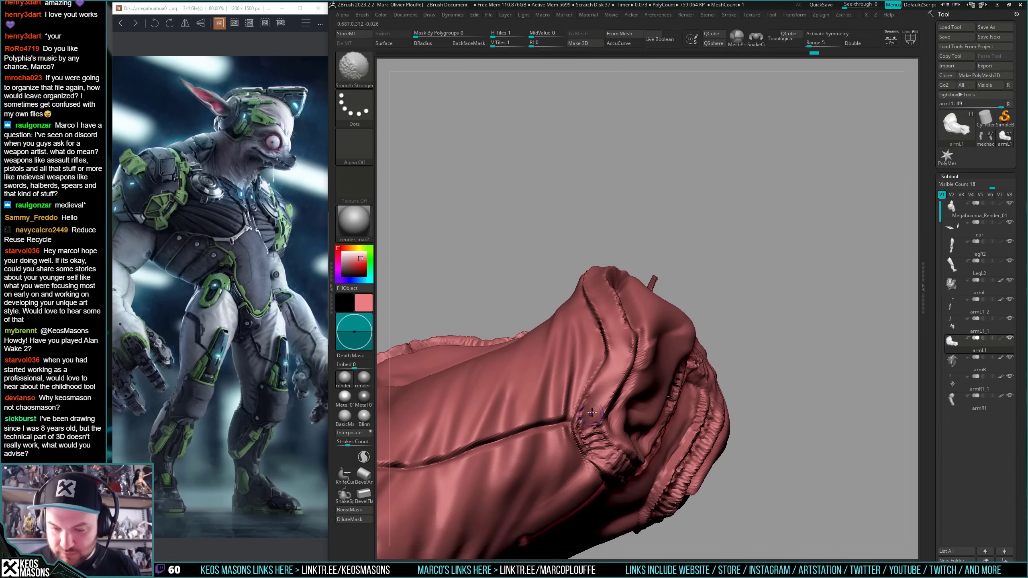
mouse_move(613, 461)
right_mouse_down()
mouse_move(612, 332)
mouse_move(633, 283)
right_mouse_up()
mouse_move(635, 283)
left_mouse_down("shift")
mouse_move(632, 336)
mouse_move(646, 349)
left_mouse_up("shift")
right_click_drag(646, 349, 605, 321)
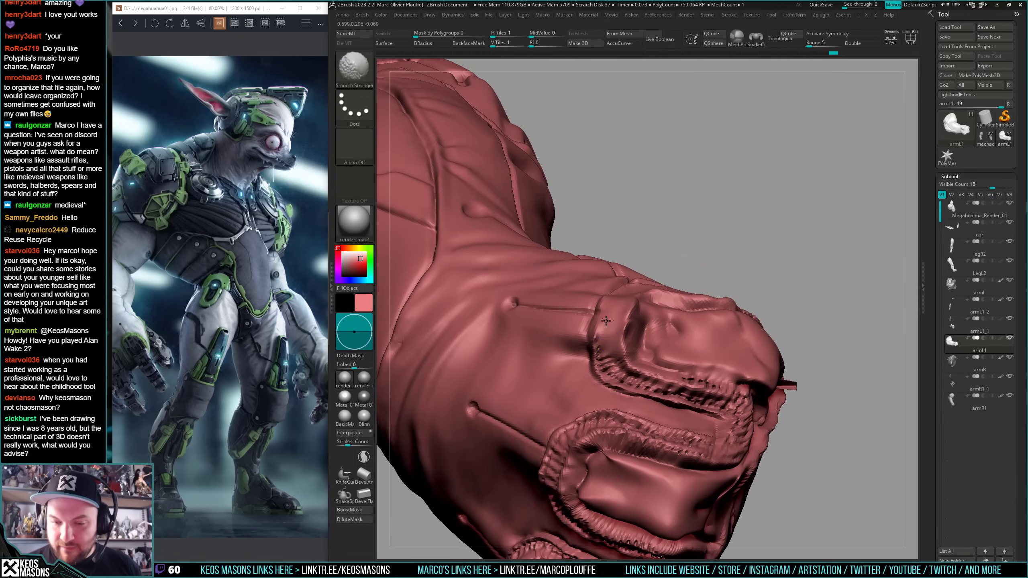
- Smooth the trim over the top and inner side of the outermost finger opening on the back of the hand
right_click_drag(615, 362, 609, 292)
mouse_move(609, 292)
left_mouse_down("shift")
mouse_move(603, 332)
mouse_move(609, 282)
mouse_move(599, 388)
left_mouse_up("shift")
left_click_drag(603, 332, 596, 384, "shift")
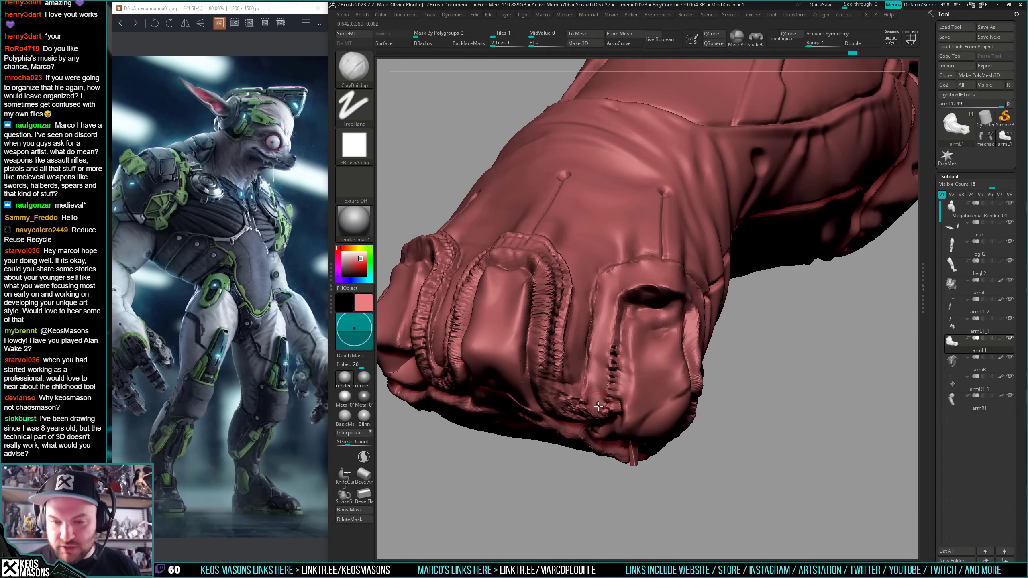
- Smooth the ribbed strips running down the web between the outermost and middle finger openings
right_click_drag(619, 282, 567, 273)
left_click_drag(565, 271, 542, 376, "shift")
right_click_drag(541, 376, 567, 316)
mouse_move(554, 356)
left_mouse_down("shift")
mouse_move(541, 379)
mouse_move(547, 398)
mouse_move(589, 410)
mouse_move(553, 404)
left_mouse_up("shift")
mouse_move(594, 397)
right_mouse_down()
mouse_move(605, 410)
mouse_move(598, 356)
right_mouse_up()
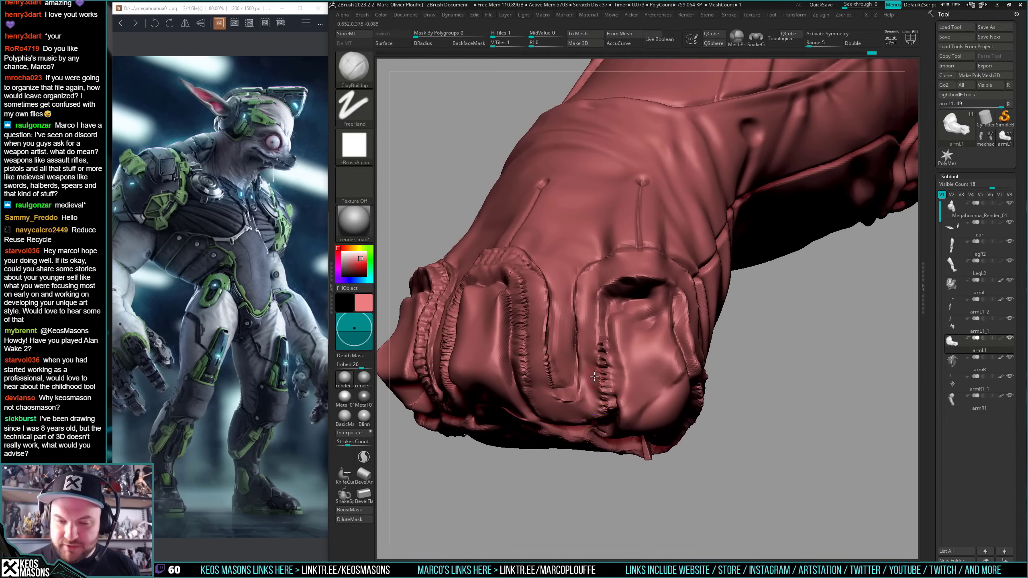
left_click_drag(599, 350, 587, 399, "shift")
left_click_drag(595, 332, 591, 365, "shift")
- Show the mechanical fingers again and smooth the ribbed trim over the middle finger joint and along its side
right_click_drag(631, 344, 676, 315)
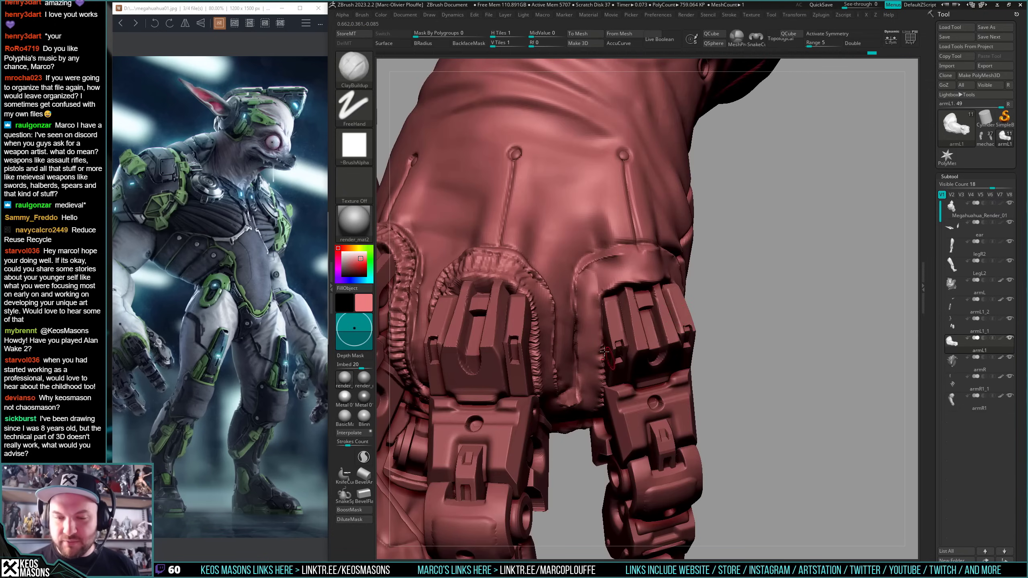
right_click_drag(604, 351, 509, 267)
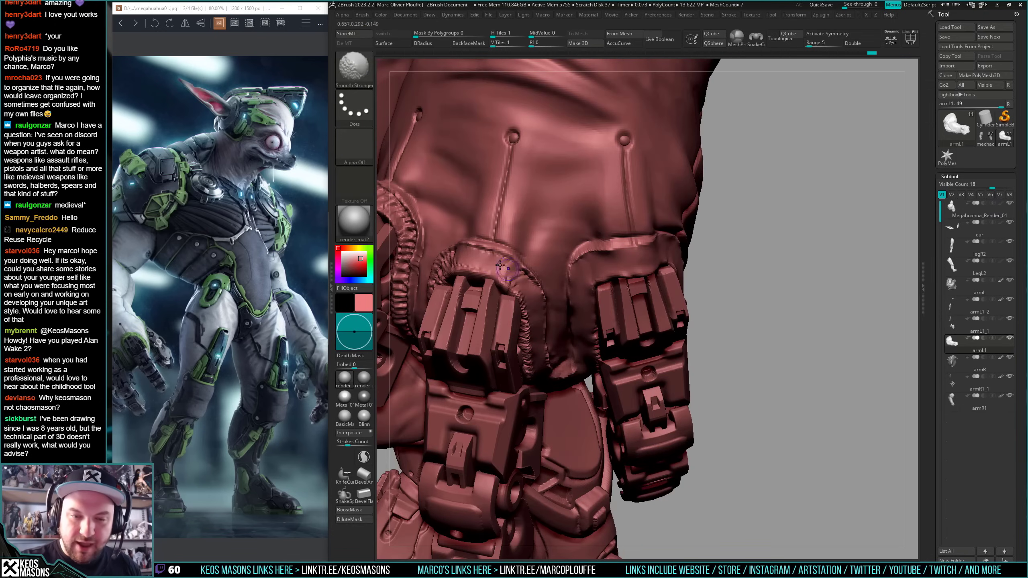
left_click_drag(500, 266, 542, 304, "shift")
mouse_move(570, 328)
right_mouse_down()
mouse_move(559, 268)
mouse_move(669, 343)
mouse_move(641, 301)
right_mouse_up()
mouse_move(563, 257)
left_mouse_down("shift")
mouse_move(555, 280)
mouse_move(563, 348)
mouse_move(566, 338)
left_mouse_up("shift")
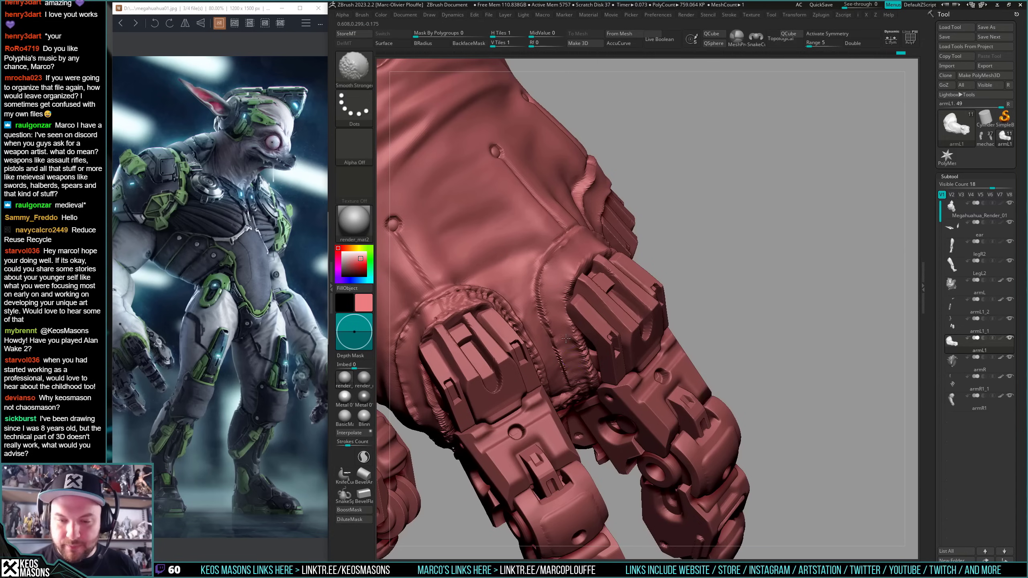
- Smooth the leftover ribs on the facing trim between two neighbouring finger joints and at the base of their web
right_click_drag(565, 339, 577, 363)
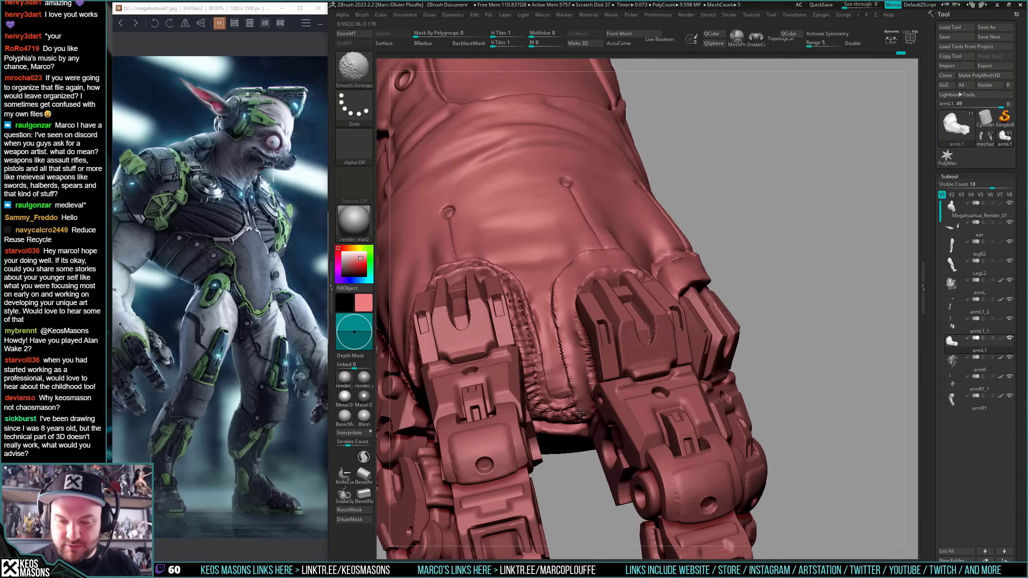
right_click_drag(580, 413, 557, 386)
mouse_move(525, 349)
left_mouse_down("shift")
mouse_move(532, 360)
mouse_move(533, 326)
mouse_move(546, 409)
left_mouse_up("shift")
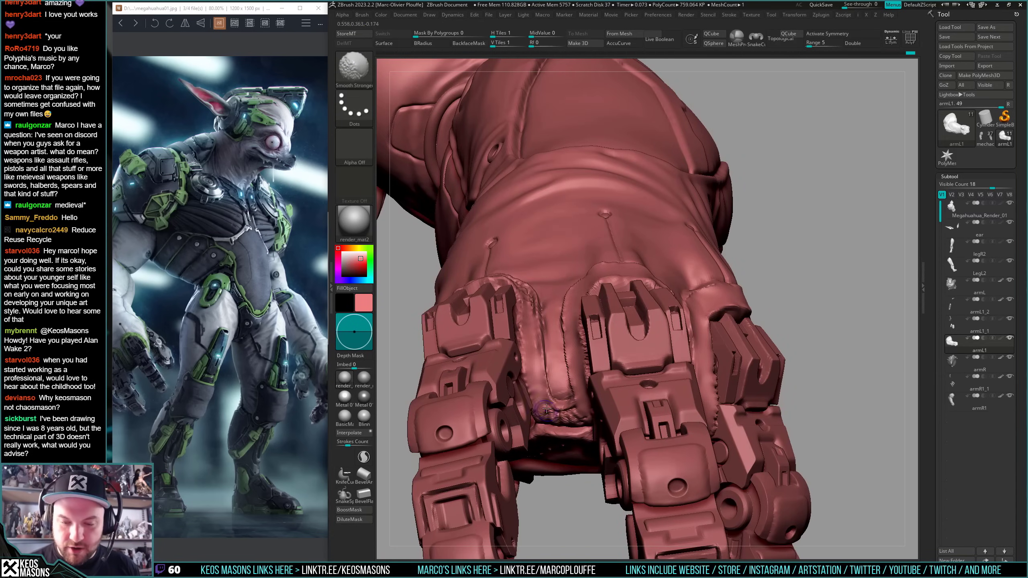
right_click_drag(577, 402, 523, 269)
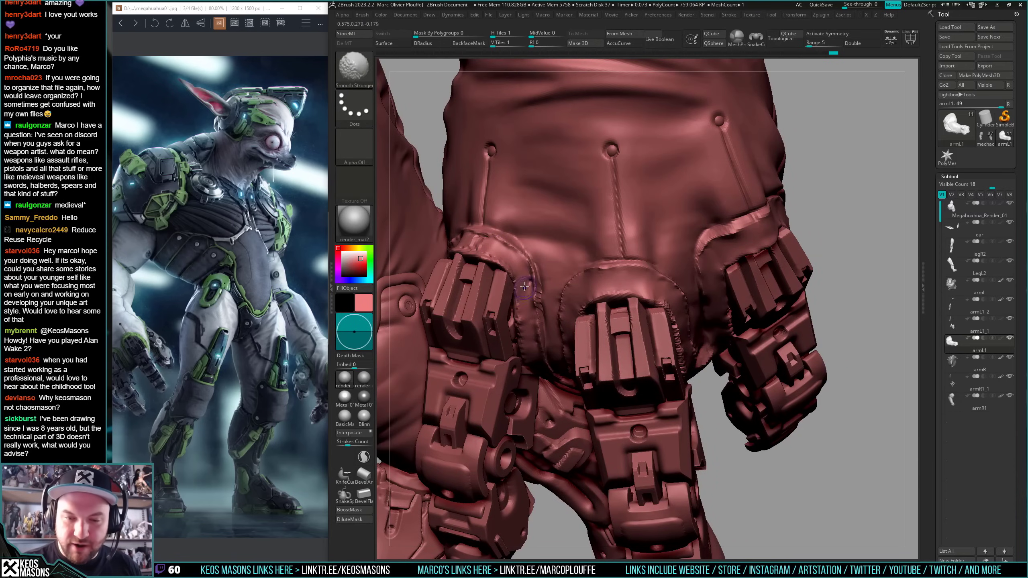
left_click_drag(530, 307, 531, 279, "shift")
- Smooth the trim across the knuckle of the finger opening nearest the thumb and down its side
mouse_move(531, 278)
right_mouse_down()
mouse_move(669, 338)
mouse_move(619, 342)
right_mouse_up()
left_click_drag(619, 342, 605, 351, "shift")
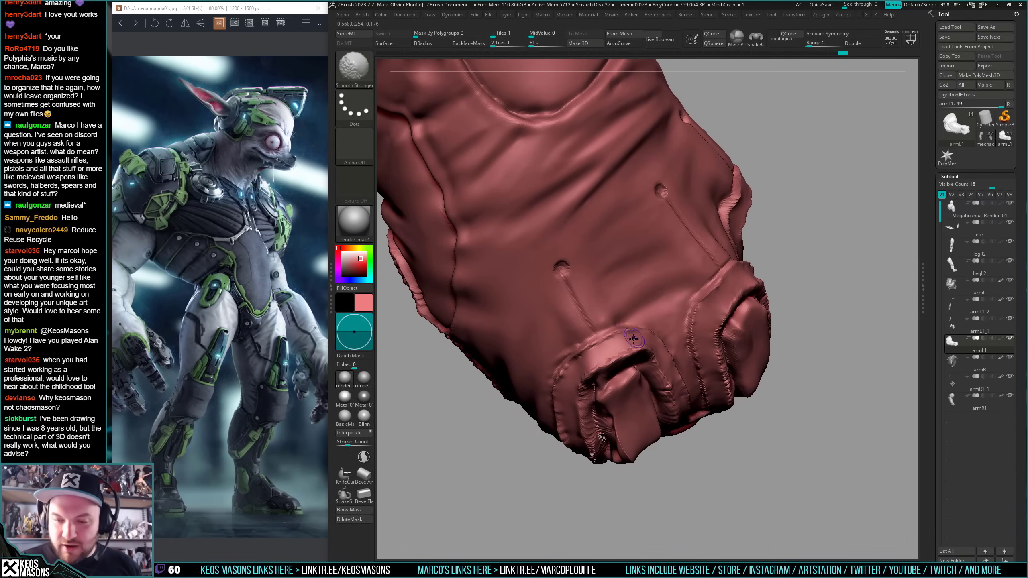
right_click_drag(633, 339, 704, 278)
right_click_drag(762, 308, 757, 303)
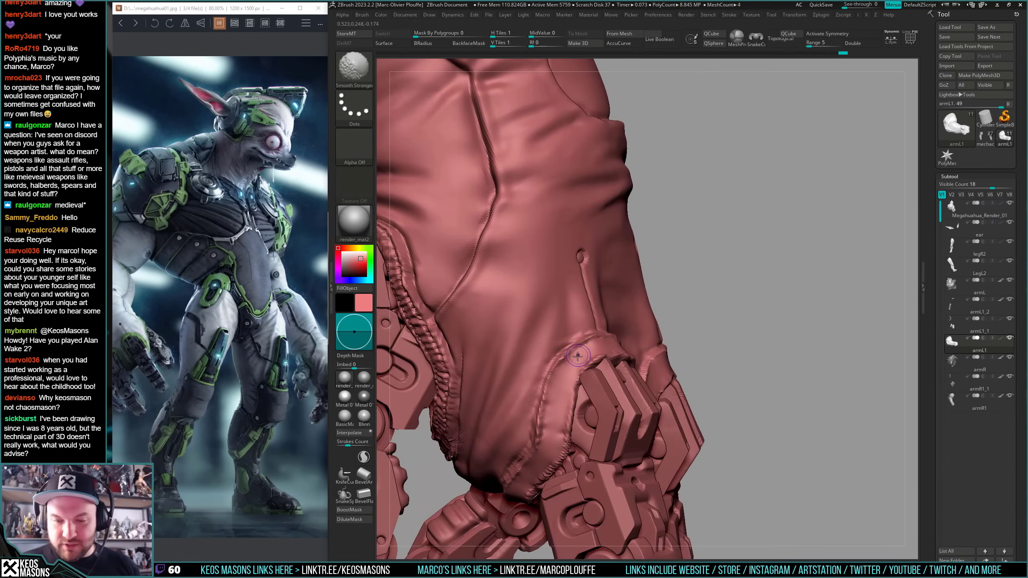
left_click_drag(577, 355, 562, 382, "shift")
- Smooth the ribs on the trim along the side and lower loop of the thumb opening
mouse_move(702, 377)
right_mouse_down("ctrl")
mouse_move(719, 331)
mouse_move(667, 328)
mouse_move(689, 321)
mouse_move(651, 375)
mouse_move(622, 328)
mouse_move(640, 313)
mouse_move(689, 311)
mouse_move(697, 320)
mouse_move(679, 318)
mouse_move(677, 356)
right_mouse_up("ctrl")
mouse_move(675, 310)
left_mouse_down("shift")
mouse_move(649, 366)
mouse_move(659, 337)
left_mouse_up("shift")
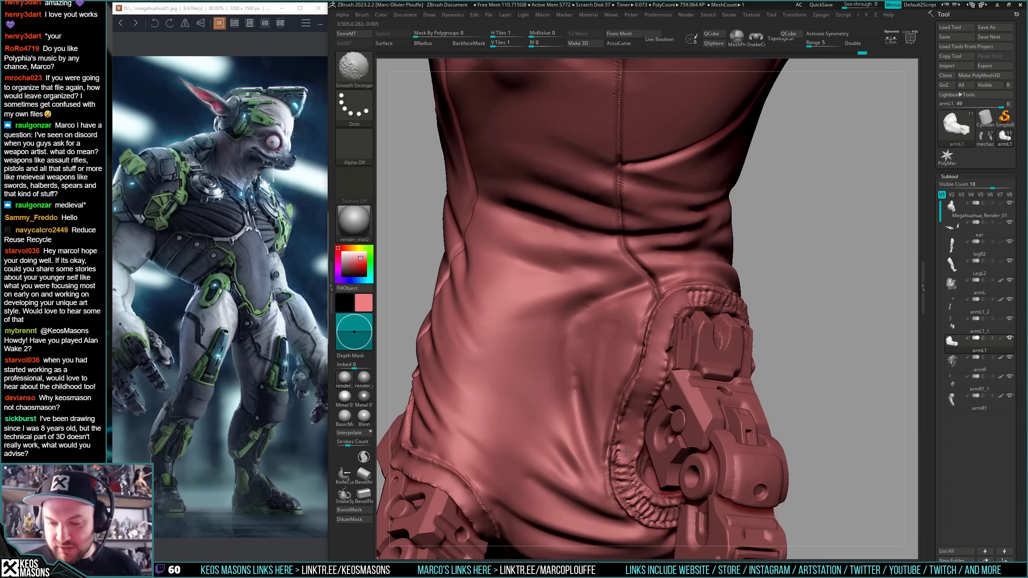
mouse_move(631, 433)
left_mouse_down("shift")
mouse_move(623, 492)
mouse_move(633, 478)
left_mouse_up("shift")
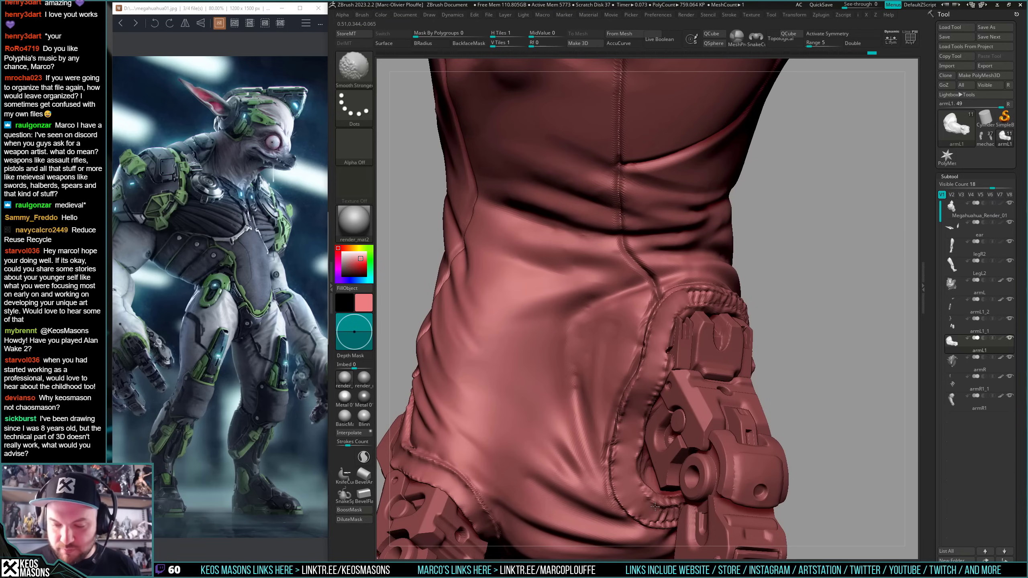
mouse_move(650, 498)
right_mouse_down()
mouse_move(663, 439)
mouse_move(624, 362)
mouse_move(767, 342)
mouse_move(593, 332)
right_mouse_up()
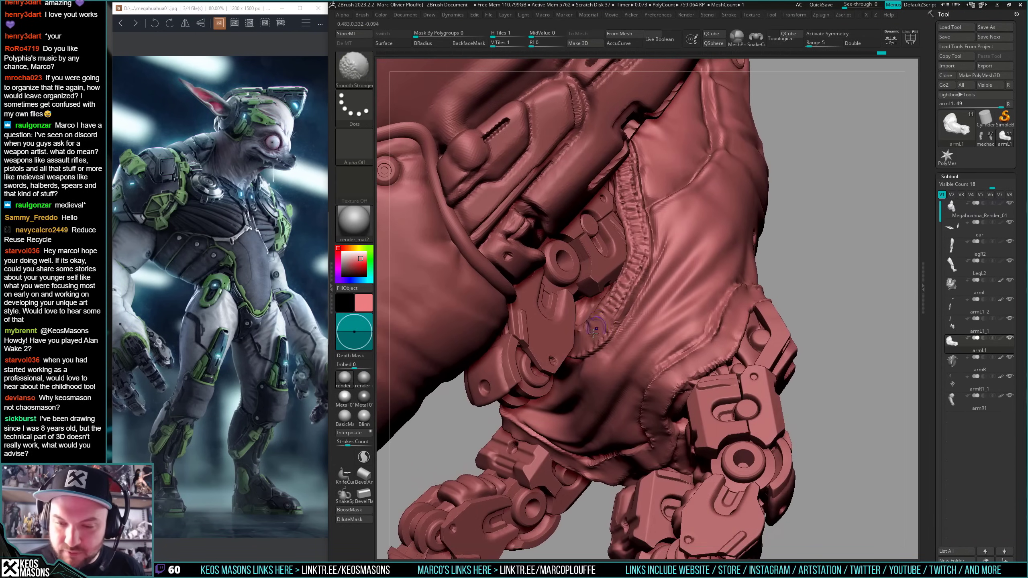
- Smooth the ribbed trim along the palm side and upper edge of the thumb opening
mouse_move(646, 219)
left_mouse_down("shift")
mouse_move(633, 267)
mouse_move(631, 190)
mouse_move(635, 227)
left_mouse_up("shift")
mouse_move(655, 267)
right_mouse_down()
mouse_move(684, 280)
mouse_move(713, 274)
mouse_move(639, 261)
right_mouse_up()
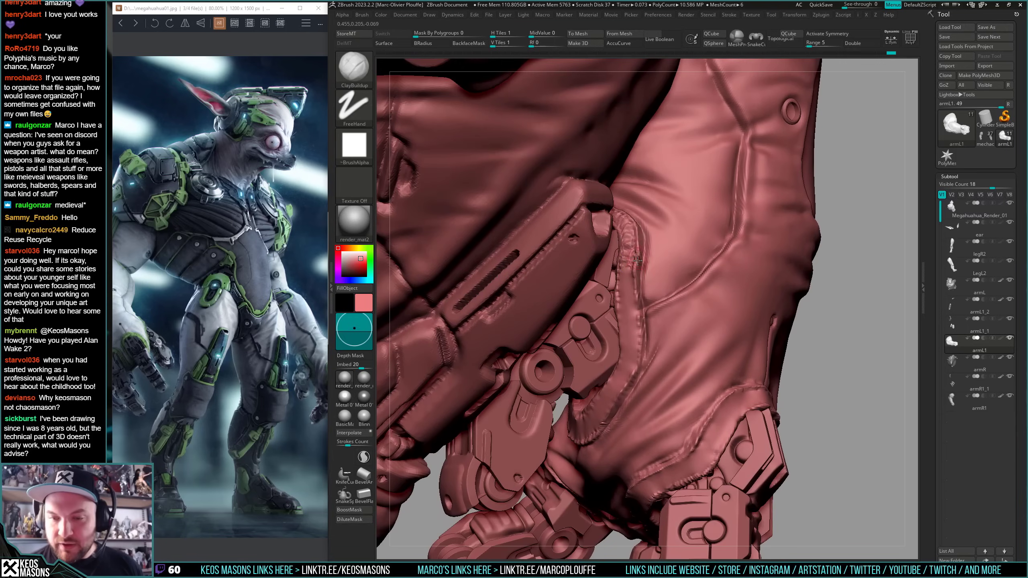
left_click_drag(629, 230, 625, 263, "shift")
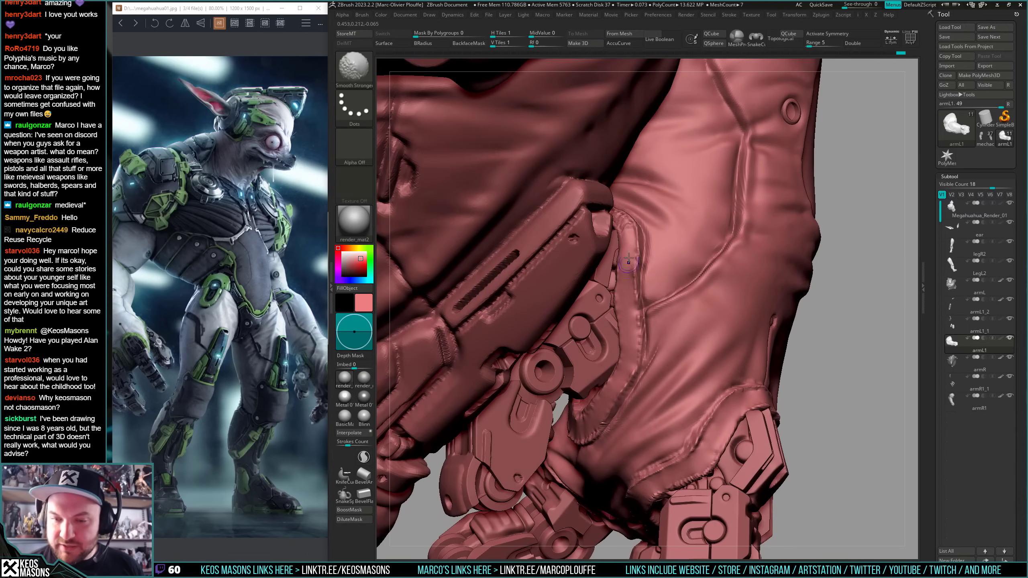
mouse_move(628, 259)
right_mouse_down()
mouse_move(631, 237)
mouse_move(611, 202)
right_mouse_up()
left_click_drag(615, 208, 607, 203, "shift")
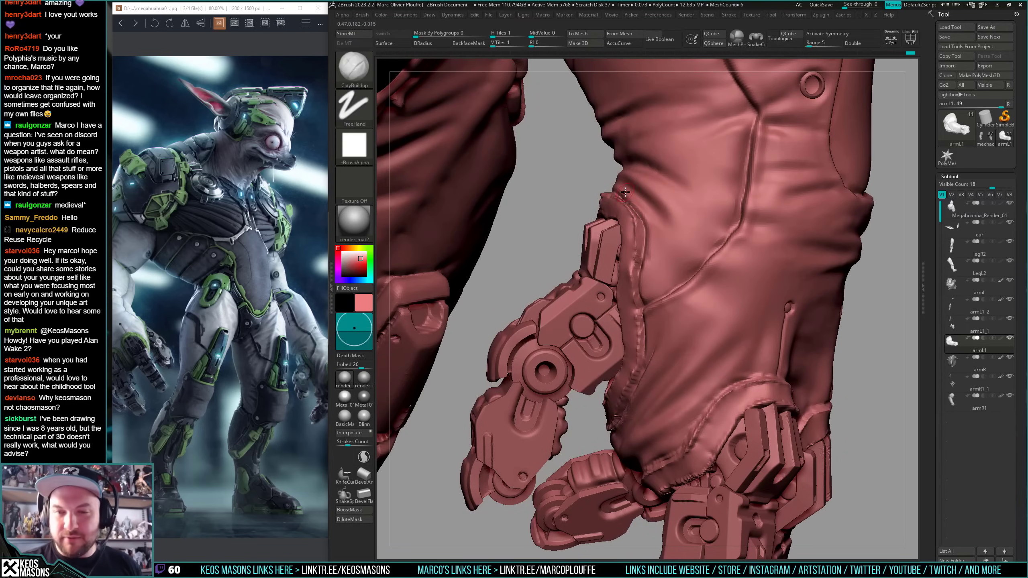
- Smooth away the last ribs at the upper end of the thumb opening's trim
key("alt+s")
mouse_move(613, 227)
right_mouse_down()
mouse_move(621, 251)
mouse_move(670, 283)
mouse_move(656, 316)
right_mouse_up()
key("ctrl+shift+s")
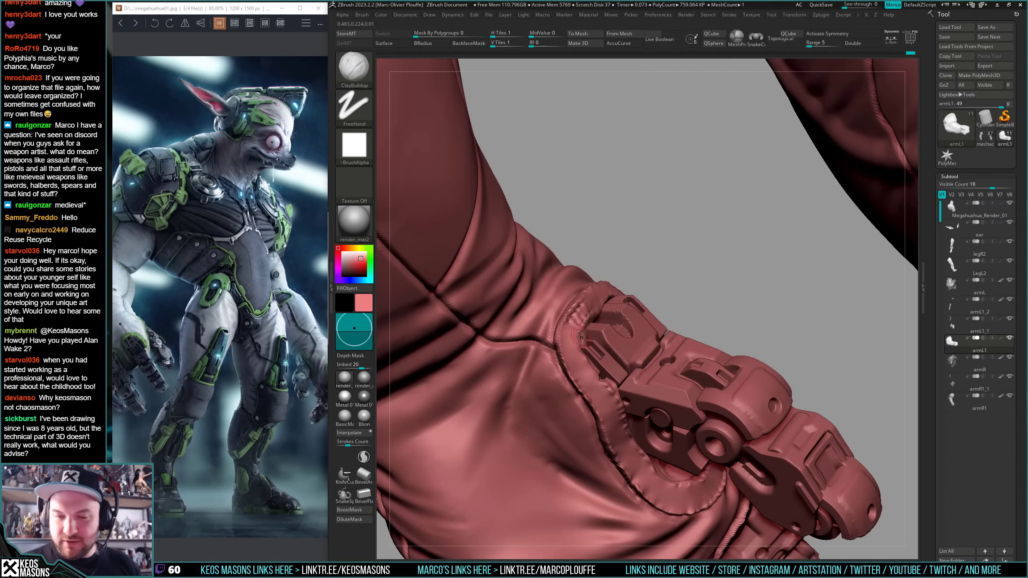
mouse_move(597, 294)
right_mouse_down()
mouse_move(705, 268)
mouse_move(704, 248)
mouse_move(698, 259)
right_mouse_up()
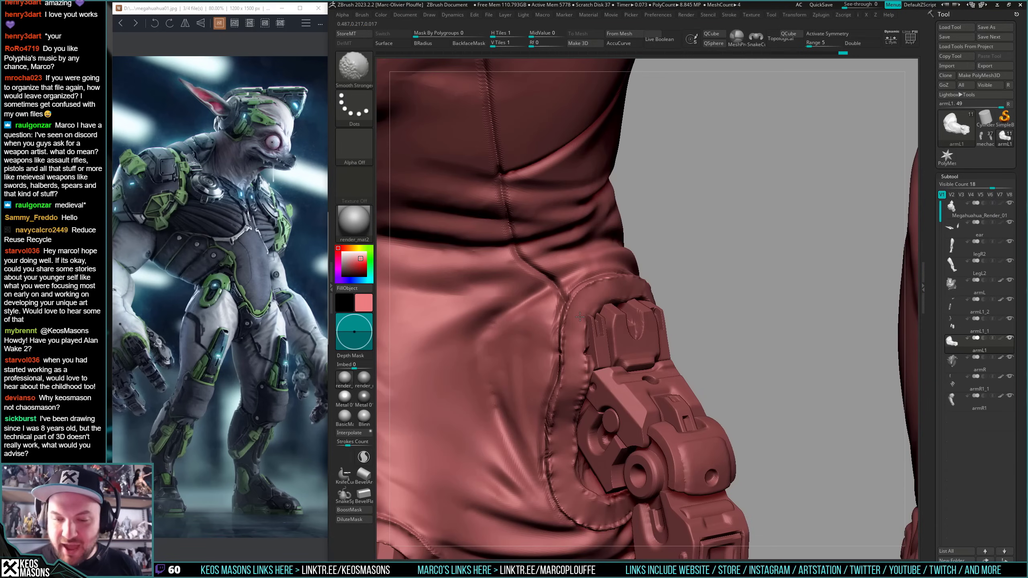
- Smooth the inside edge of the thumb opening's trim where it meets the recess under the mechanical joint
right_click_drag(585, 370, 533, 356)
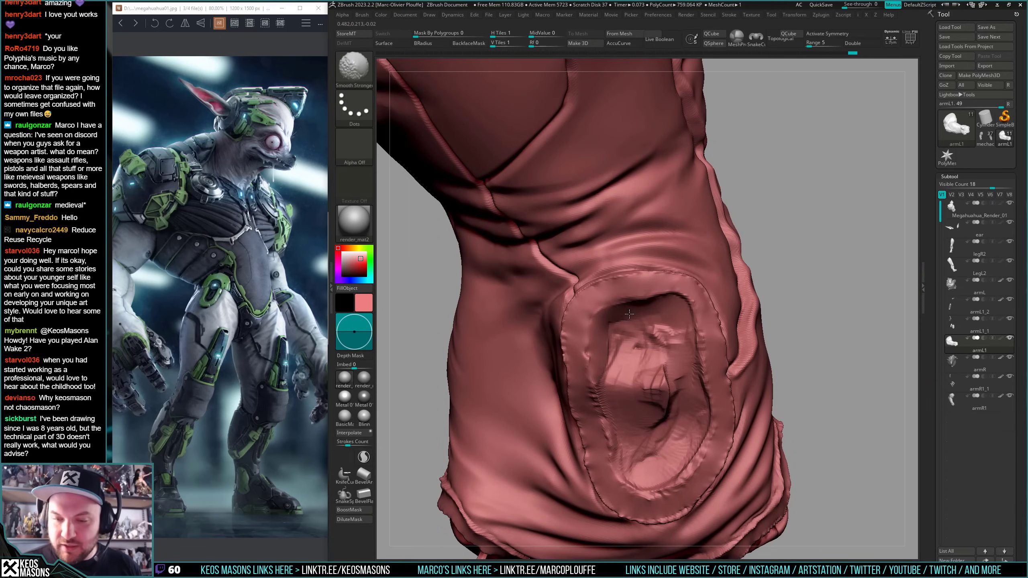
mouse_move(629, 314)
left_mouse_down("shift")
mouse_move(663, 344)
mouse_move(628, 371)
left_mouse_up("shift")
right_click_drag(629, 370, 595, 324)
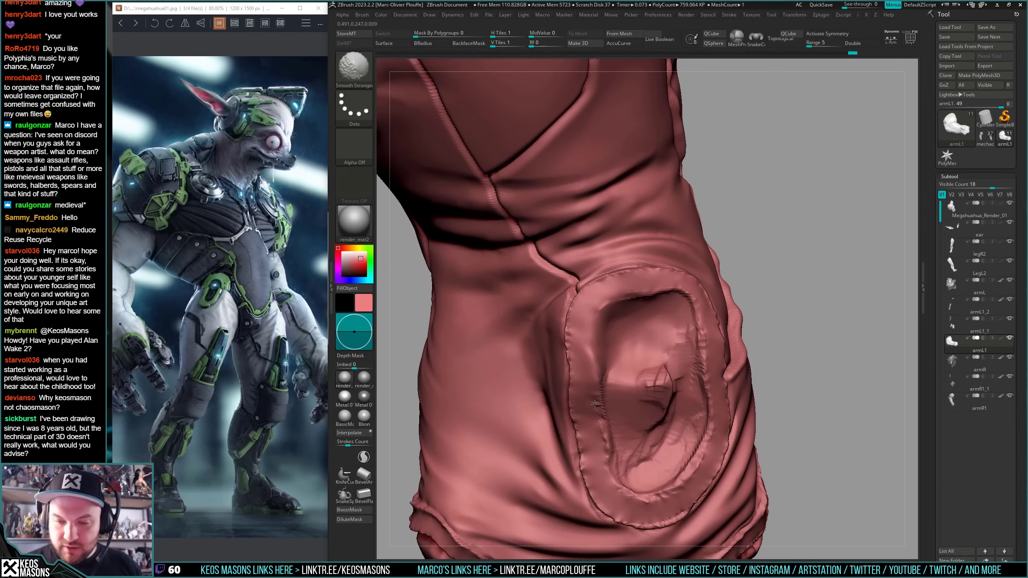
right_click_drag(595, 403, 597, 334)
- Refine the palm-side inner edge of the thumb opening with the Standard brush and smoothing, checking it with the arm isolated
key("b")
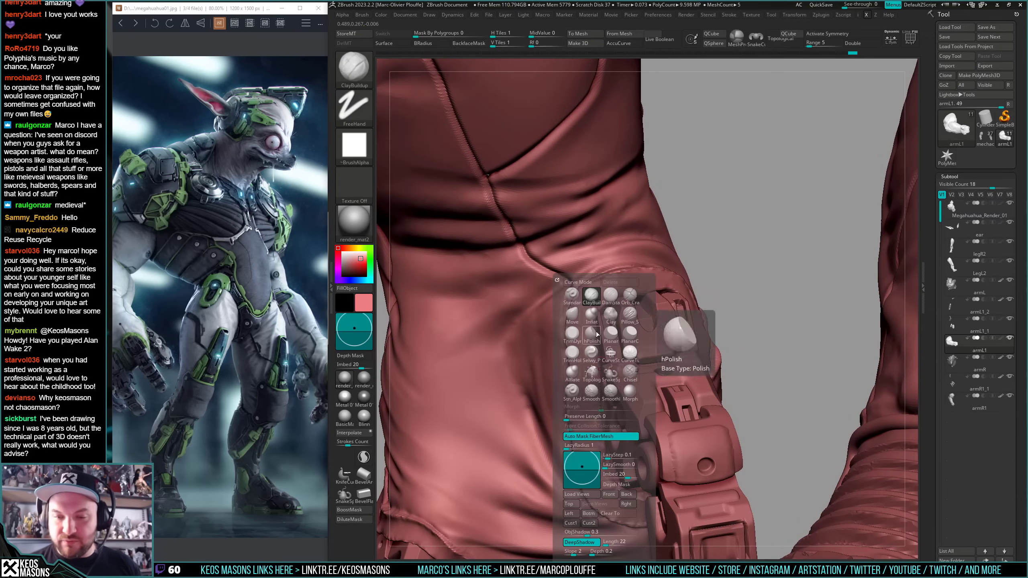
left_click(571, 295)
right_click(589, 326)
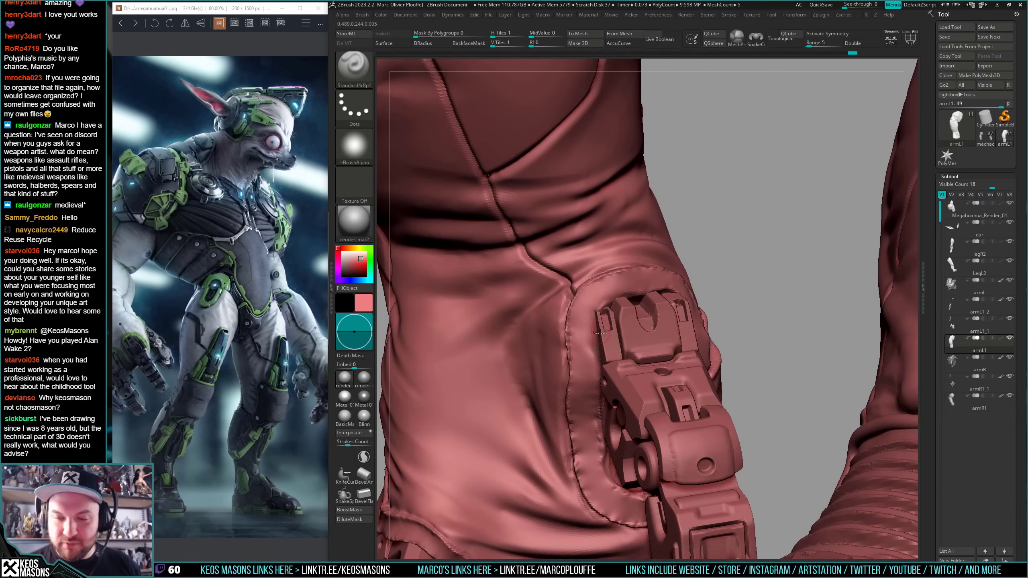
key("alt+s")
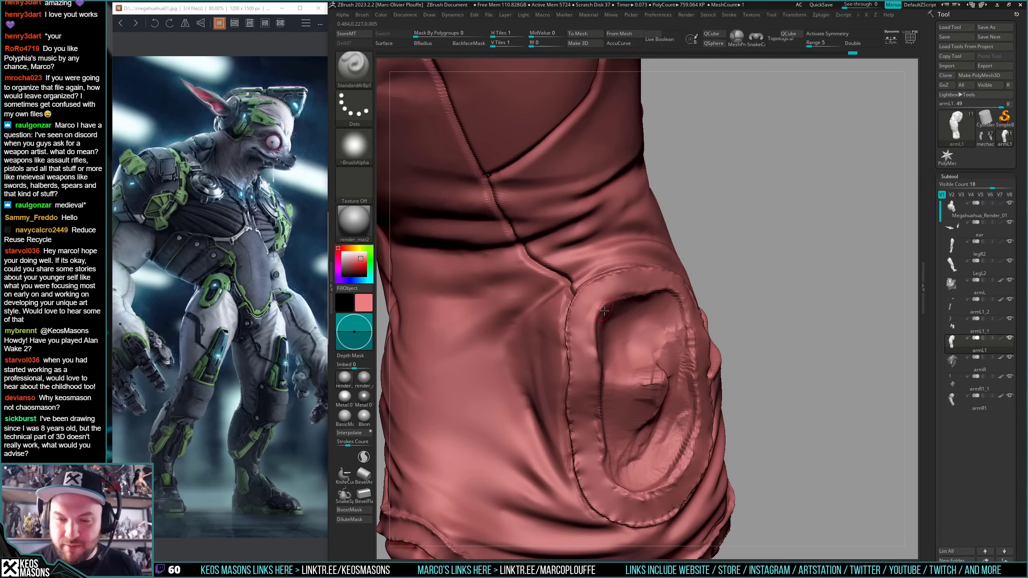
key("shift")
mouse_move(585, 314)
right_mouse_down()
mouse_move(593, 338)
mouse_move(648, 364)
mouse_move(634, 285)
mouse_move(602, 371)
right_mouse_up()
key("alt+s")
key("alt+s")
key("alt+s")
key("shift")
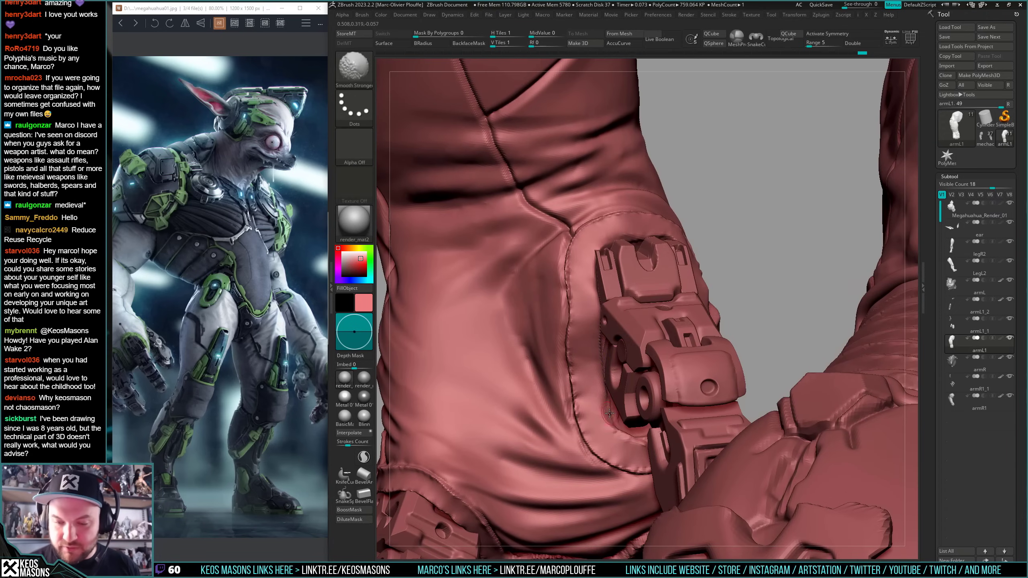
mouse_move(609, 413)
right_mouse_down()
mouse_move(610, 424)
mouse_move(606, 375)
mouse_move(625, 342)
mouse_move(738, 341)
mouse_move(655, 296)
right_mouse_up()
key("shift")
- Nudge the fabric fold above the upper end of the thumb opening's trim into shape with the Move brush
key("b")
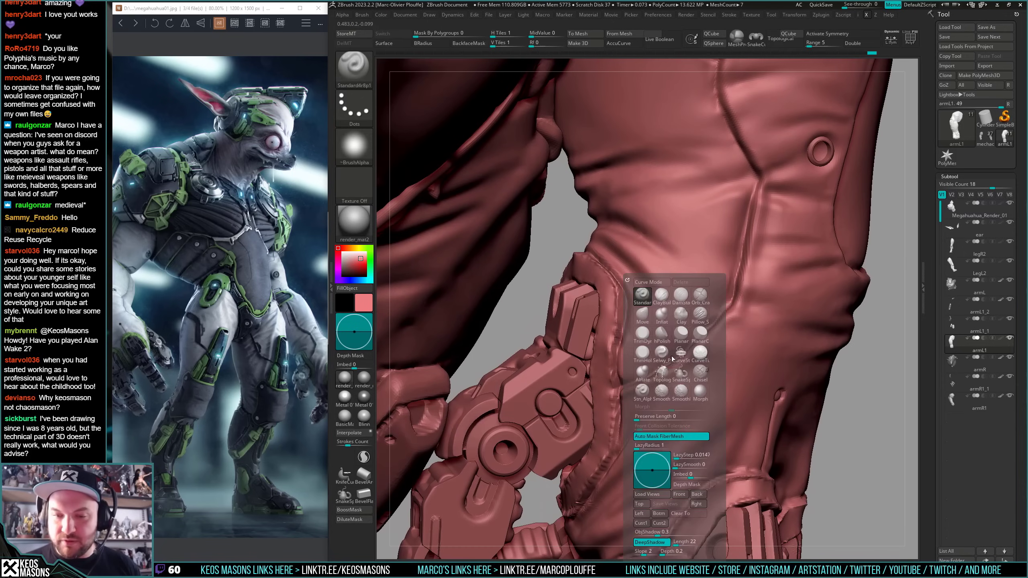
key("m")
key("v")
key("space")
left_click_drag(609, 258, 614, 259)
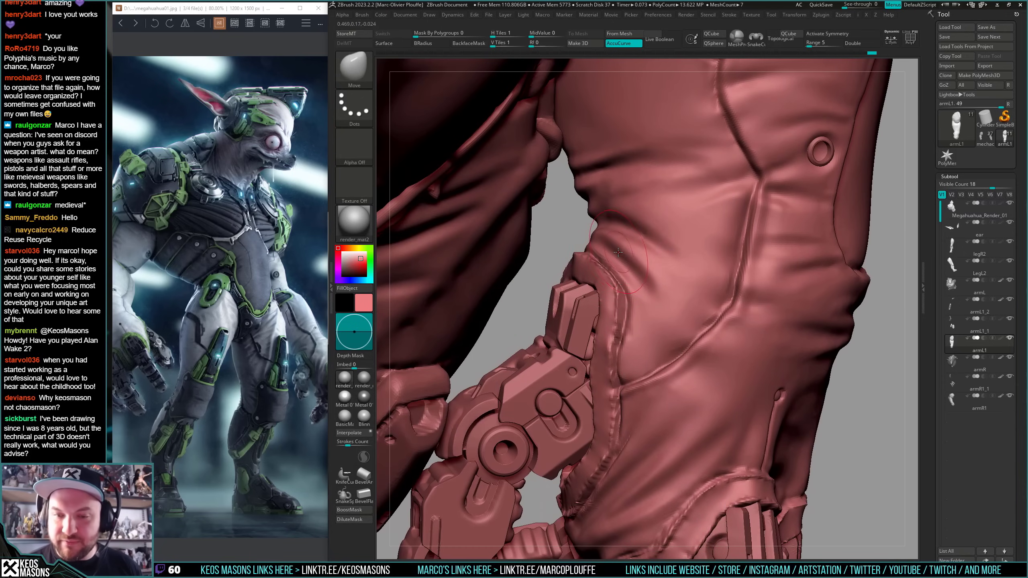
key("a")
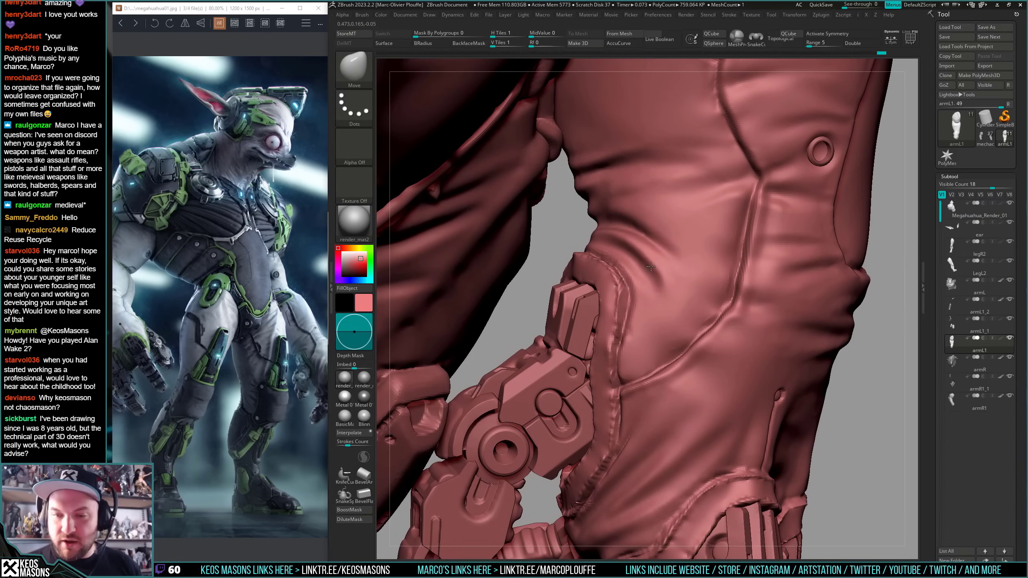
- Start carving the crease along the upper outer edge of the thumb opening's trim using a small DamStandard brush
mouse_move(650, 267)
right_mouse_down()
mouse_move(673, 279)
mouse_move(638, 290)
right_mouse_up()
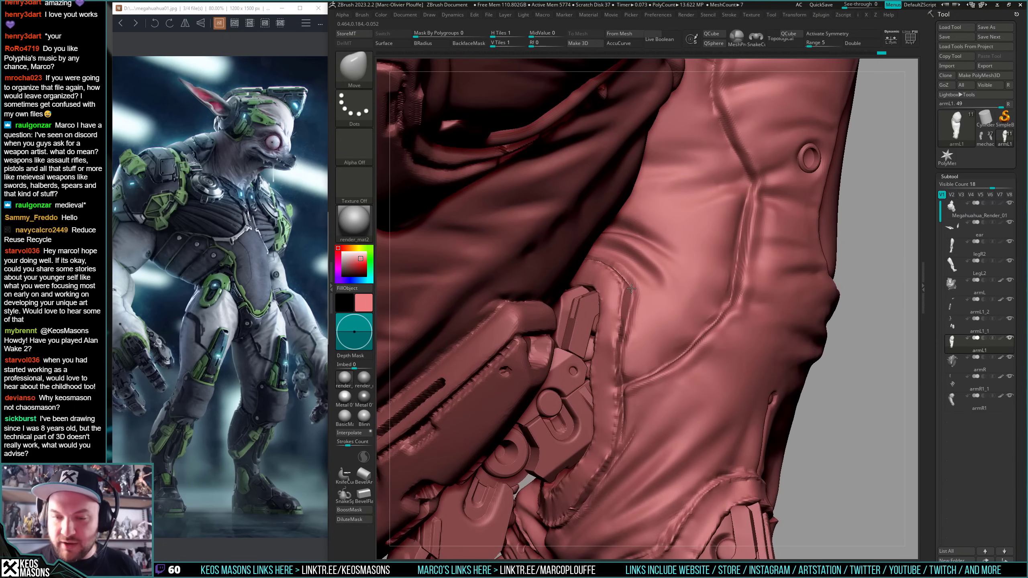
mouse_move(630, 332)
right_mouse_down()
mouse_move(687, 292)
mouse_move(644, 284)
right_mouse_up()
key("b")
key("d")
key("s")
key("space")
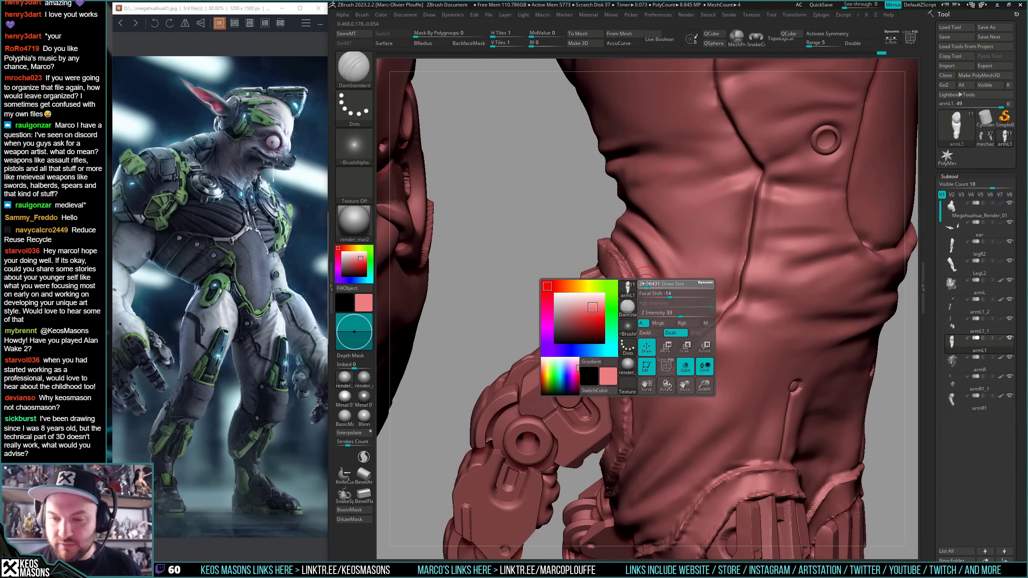
key("space")
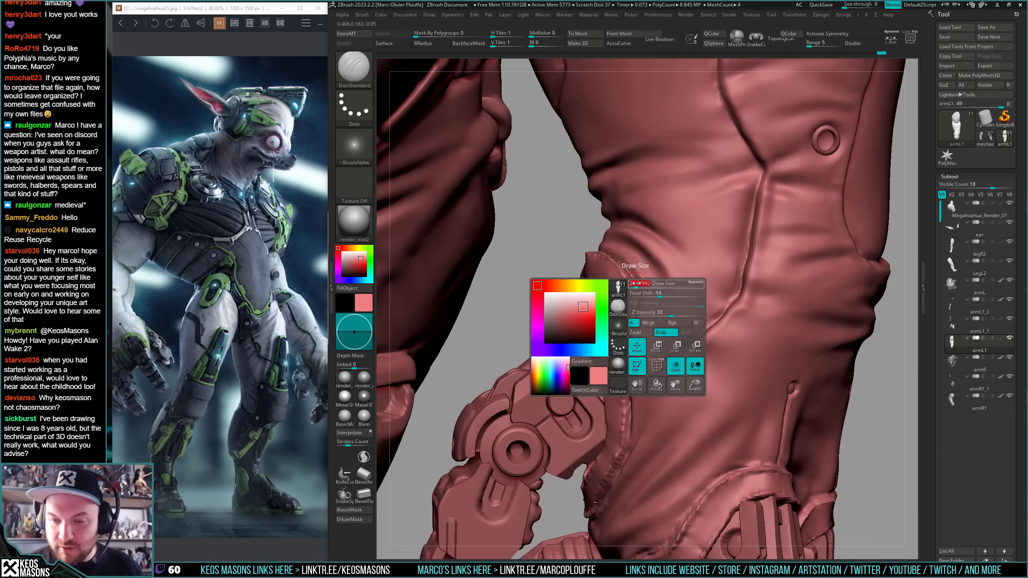
- Carve the crease down the side of the thumb opening's trim and around its lower loop
right_click_drag(636, 284, 629, 323)
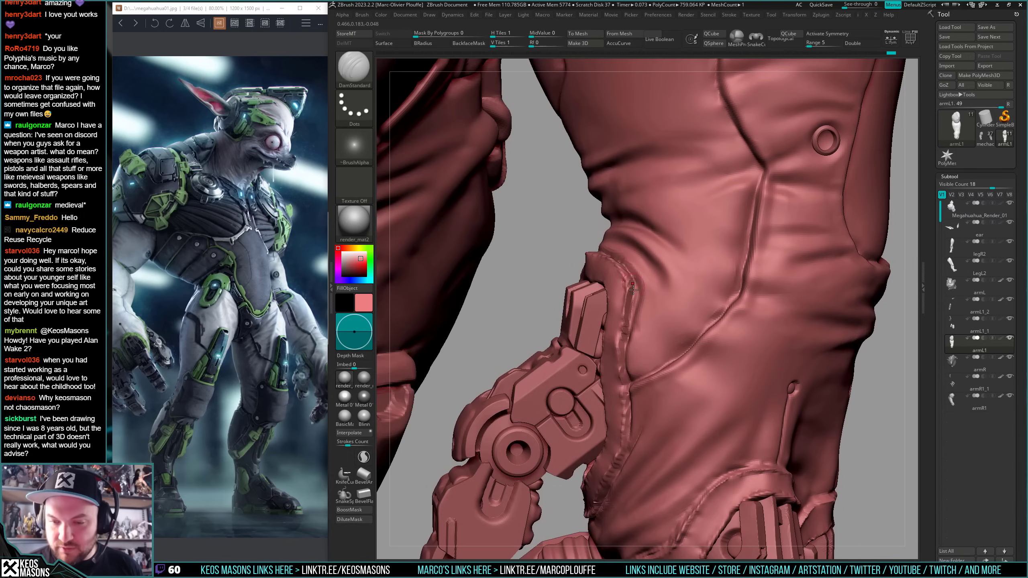
mouse_move(633, 290)
right_mouse_down()
mouse_move(650, 278)
mouse_move(628, 336)
right_mouse_up()
right_click_drag(628, 411, 618, 363)
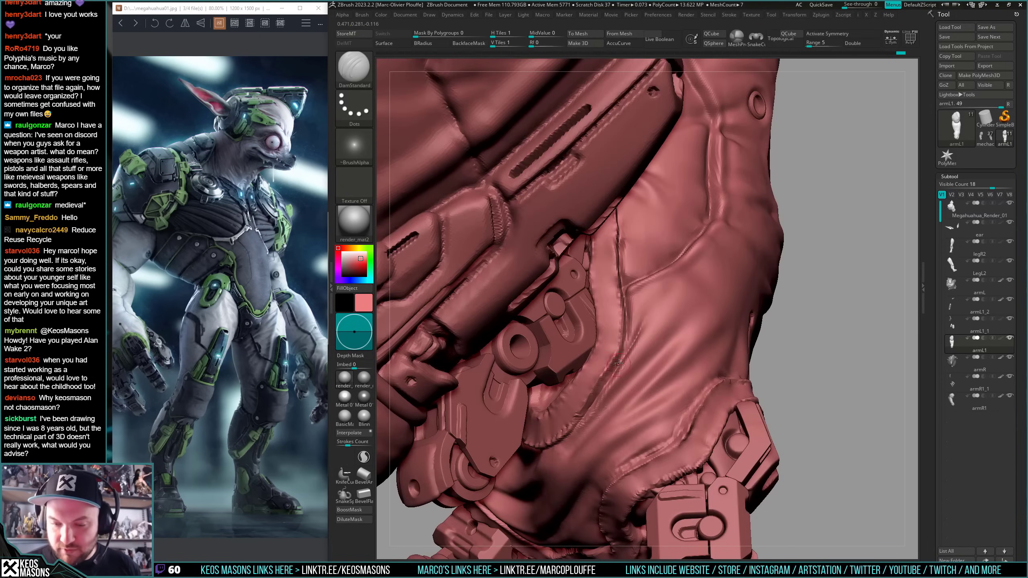
right_click_drag(583, 414, 640, 355)
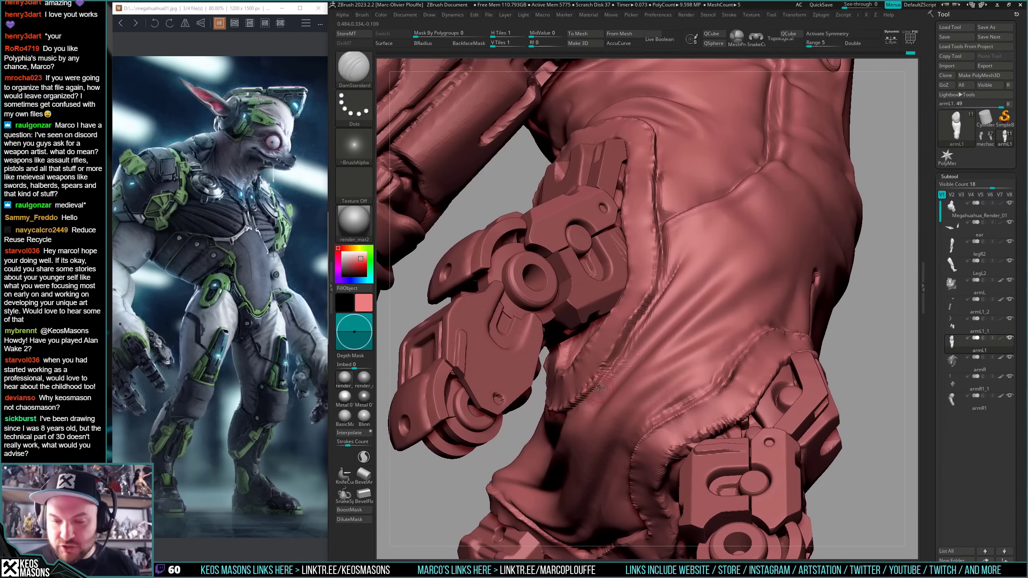
- Smooth the palm fabric beside the thumb opening's trim
mouse_move(600, 387)
right_mouse_down()
mouse_move(630, 356)
mouse_move(640, 372)
mouse_move(622, 398)
mouse_move(806, 207)
mouse_move(683, 326)
mouse_move(683, 352)
mouse_move(714, 340)
right_mouse_up()
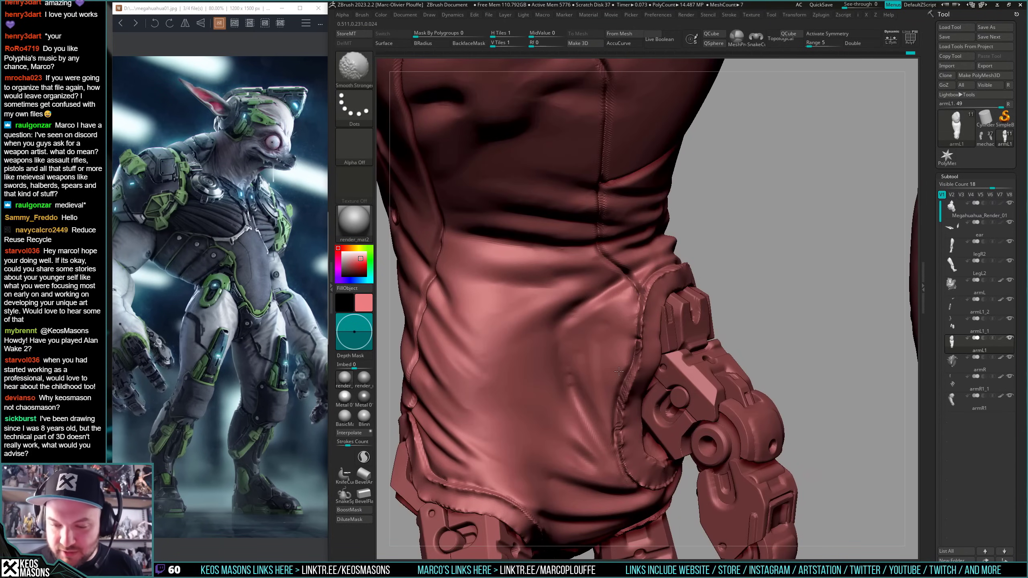
left_click_drag(619, 372, 578, 373, "shift")
right_click_drag(647, 316, 689, 252)
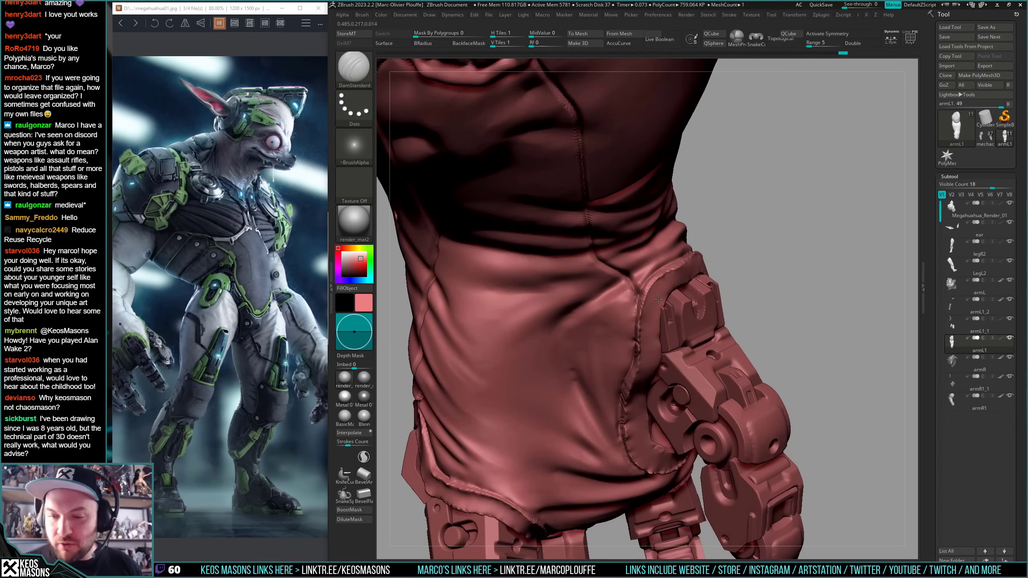
- Define the outer crease of the outermost finger opening's trim and smooth its inner edge
right_click_drag(658, 299, 621, 298)
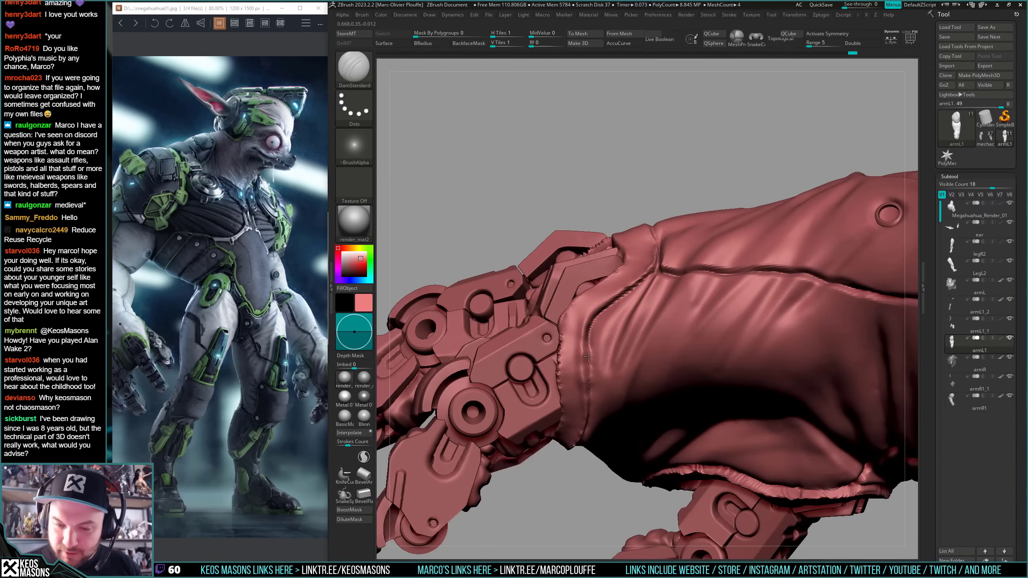
mouse_move(590, 403)
right_mouse_down()
mouse_move(592, 384)
mouse_move(578, 393)
mouse_move(568, 360)
right_mouse_up()
left_click_drag(558, 365, 553, 398, "shift")
right_click_drag(554, 397, 555, 301)
- Reshape the trim around the outermost finger opening with the Move brush so it follows the mechanical joint
key("b")
key("m")
key("v")
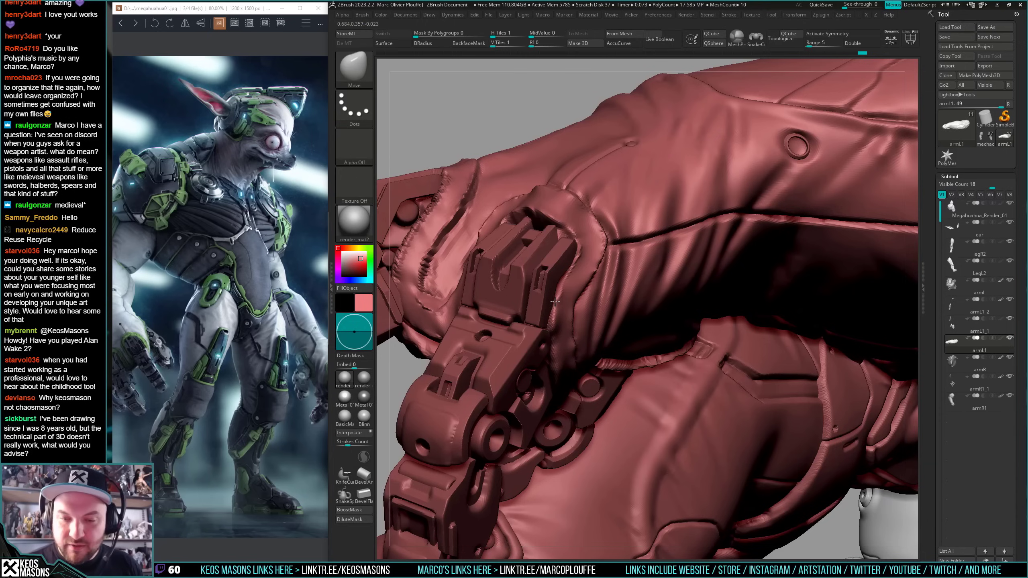
key("space")
key("space")
key("space")
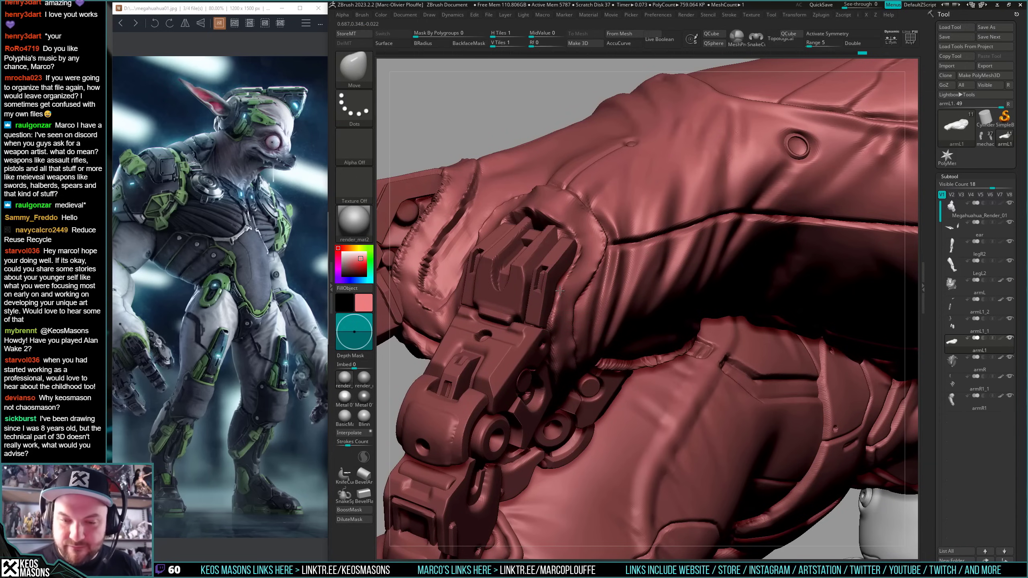
right_click_drag(545, 294, 526, 243)
key("space")
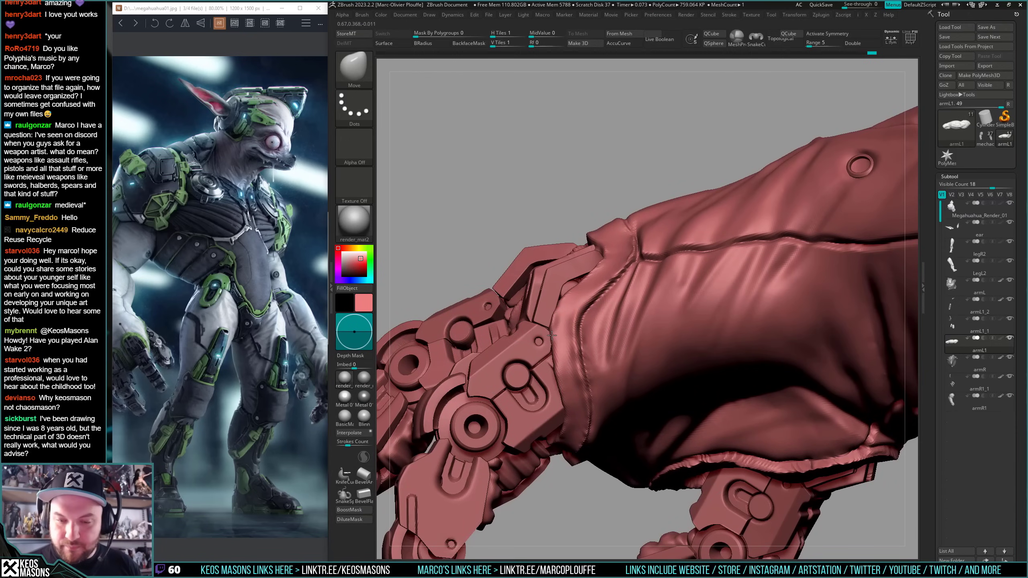
- Resize the brush and adjust the palm-side edge of the outermost finger opening's trim
right_click_drag(551, 335, 562, 306)
key("space")
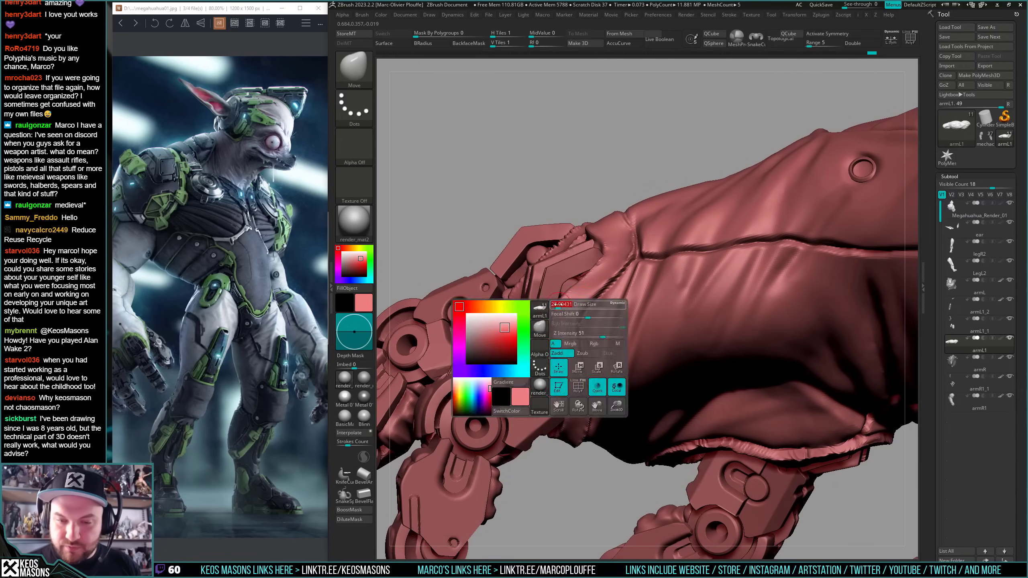
mouse_move(614, 392)
right_mouse_down("alt")
mouse_move(619, 314)
mouse_move(561, 365)
mouse_move(599, 247)
mouse_move(556, 328)
mouse_move(467, 355)
mouse_move(534, 356)
mouse_move(609, 328)
mouse_move(588, 311)
mouse_move(569, 329)
right_mouse_up("alt")
key("space")
key("shift")
key("space")
left_click(608, 294)
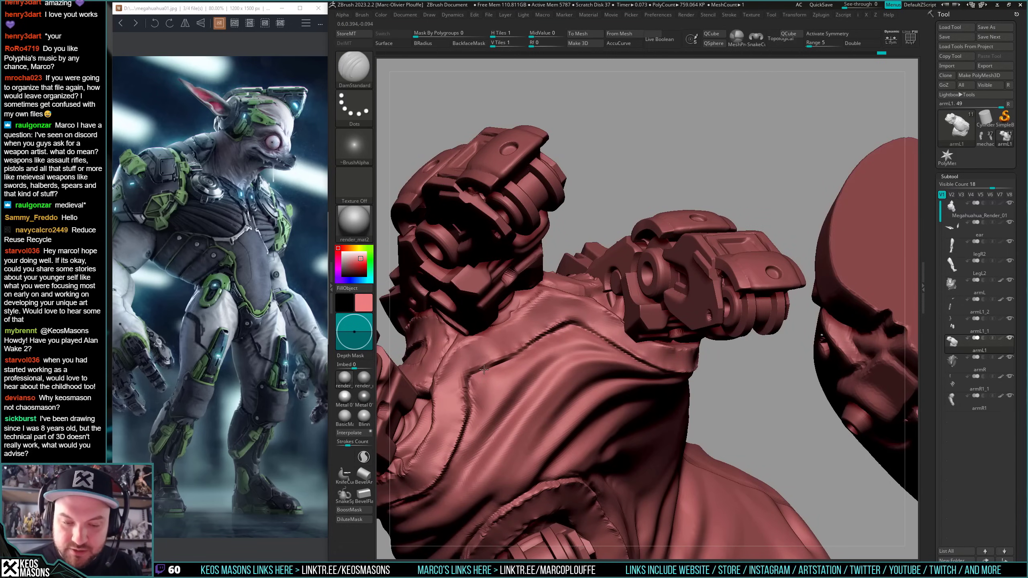
- Carve creases with DamStandard along the palm-side trim and between the two outer finger openings
right_click_drag(473, 404, 532, 377)
key("space")
right_click_drag(558, 319, 557, 360)
key("space")
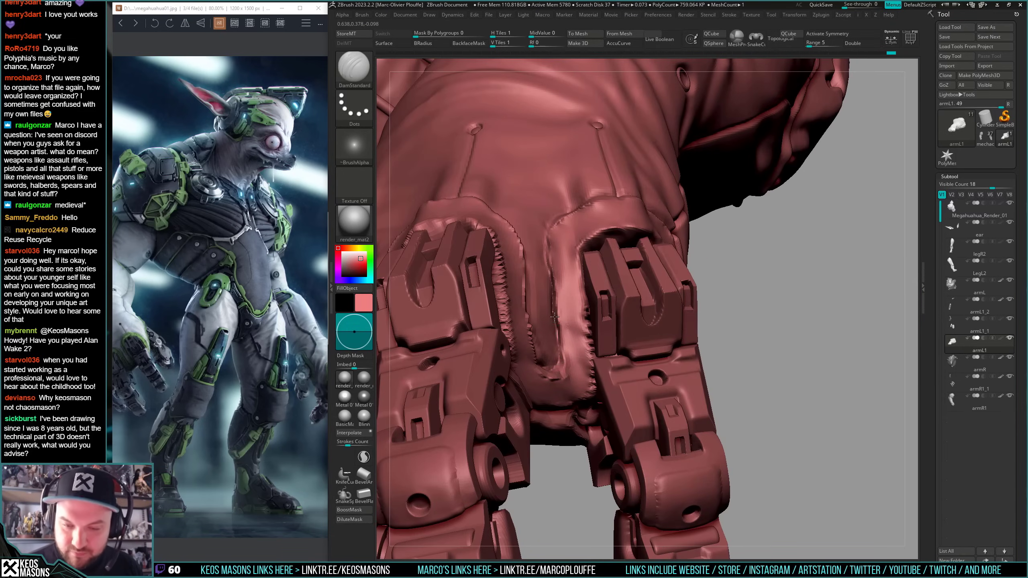
right_click_drag(554, 317, 602, 340)
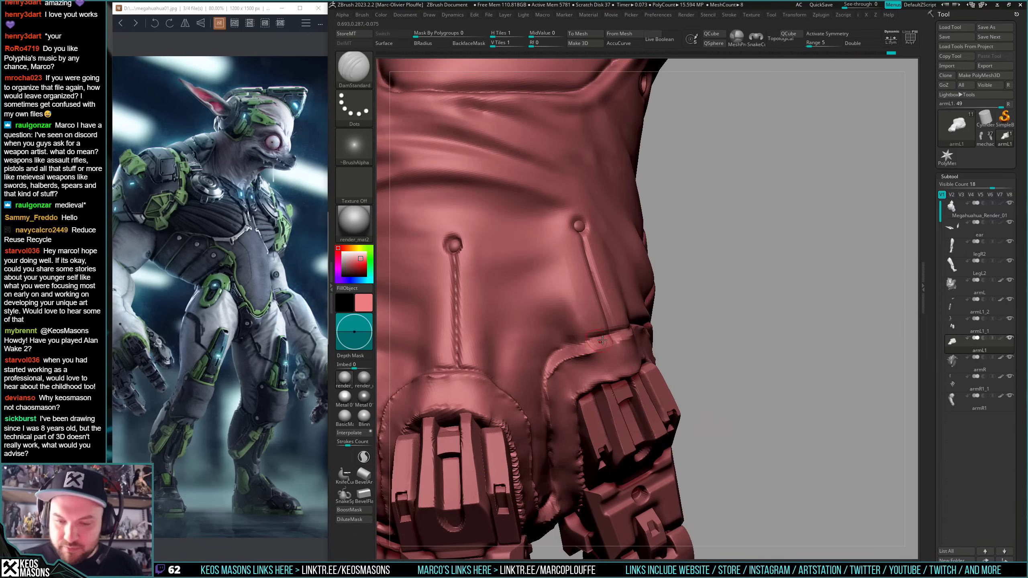
- Carve the crease along the upper edges of the finger openings' trim across the knuckles
left_click_drag(621, 332, 595, 340)
mouse_move(597, 338)
right_mouse_down()
mouse_move(622, 291)
mouse_move(624, 331)
mouse_move(605, 323)
right_mouse_up()
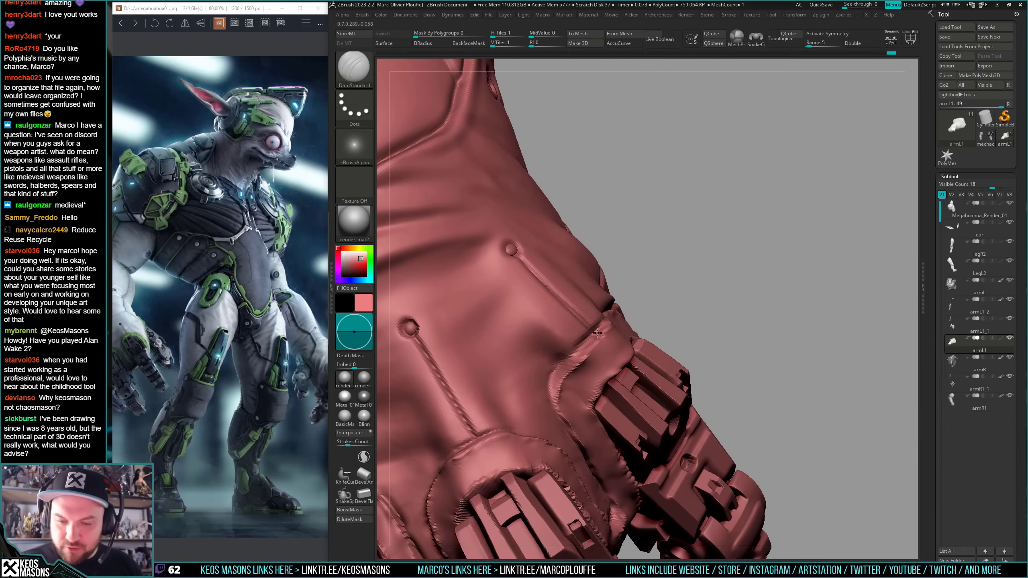
mouse_move(556, 390)
right_mouse_down()
mouse_move(647, 308)
mouse_move(726, 275)
mouse_move(558, 372)
right_mouse_up()
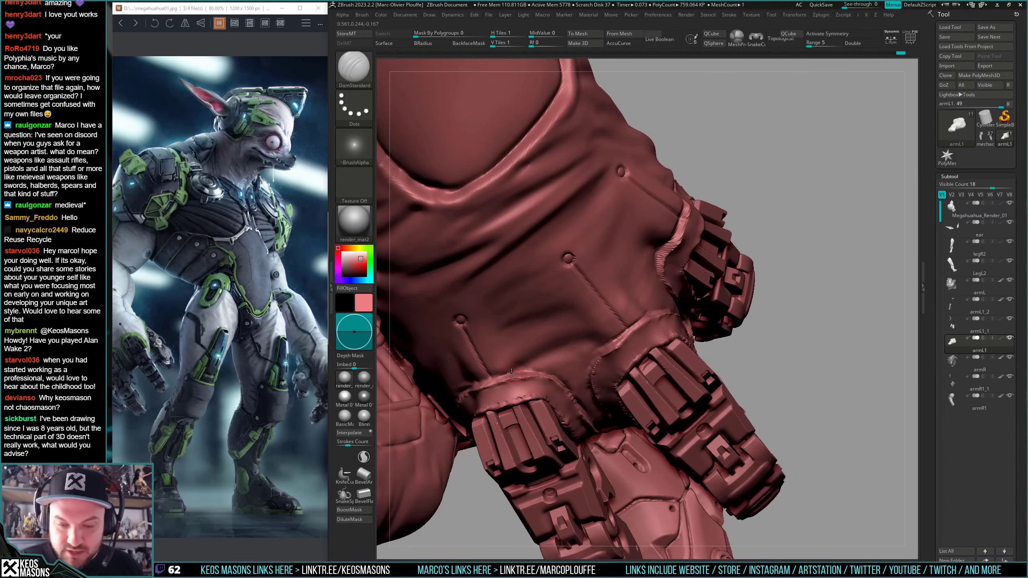
mouse_move(526, 371)
right_mouse_down()
mouse_move(605, 342)
mouse_move(534, 371)
right_mouse_up()
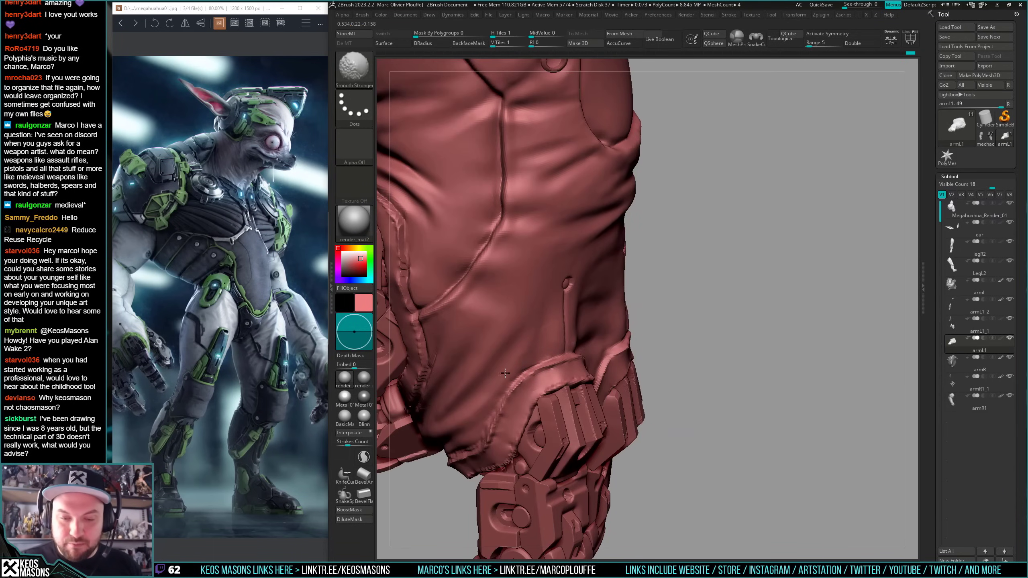
- Check the left arm's polygroups and reconstruct a lower subdivision level for the isolated arm mesh
mouse_move(722, 293)
right_mouse_down()
mouse_move(593, 338)
mouse_move(590, 294)
right_mouse_up()
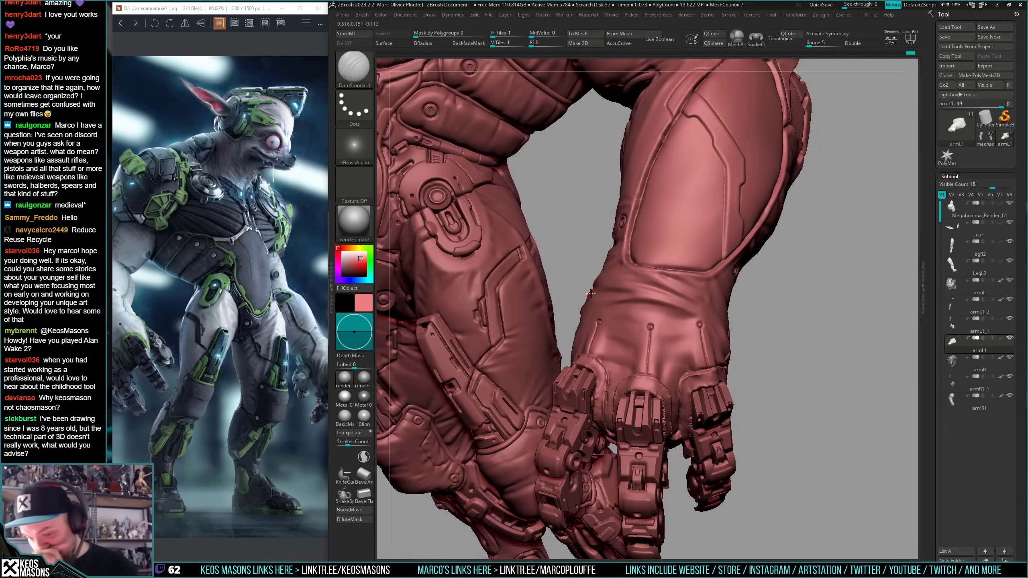
mouse_move(798, 301)
right_mouse_down()
mouse_move(684, 319)
mouse_move(615, 285)
mouse_move(633, 328)
mouse_move(603, 288)
mouse_move(624, 335)
mouse_move(663, 269)
mouse_move(681, 298)
right_mouse_up()
key("shift+f")
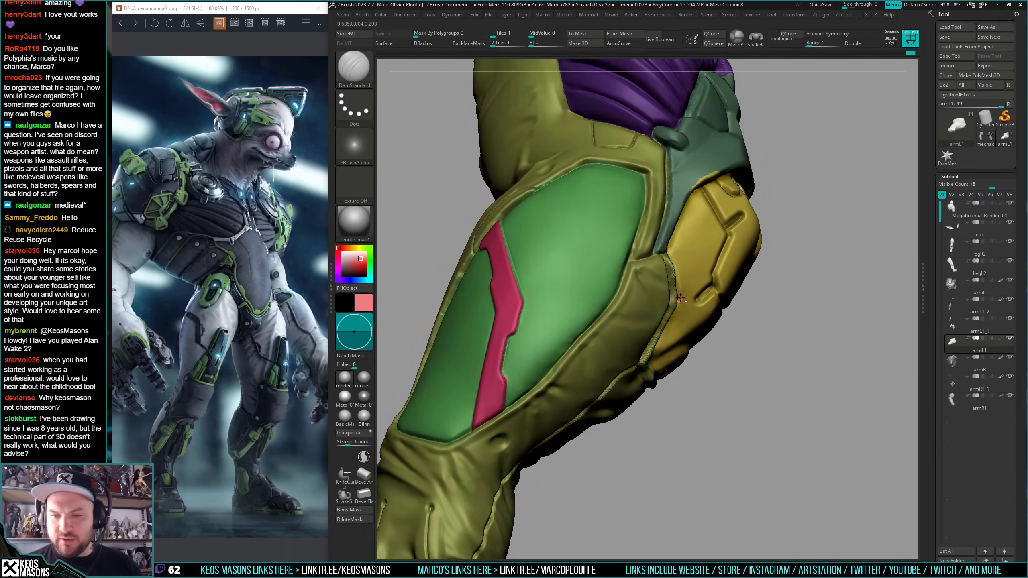
key("shift+f")
key("i")
mouse_move(807, 207)
right_mouse_down()
mouse_move(802, 257)
mouse_move(785, 238)
mouse_move(681, 315)
mouse_move(639, 331)
mouse_move(611, 277)
mouse_move(667, 183)
right_mouse_up()
key("space")
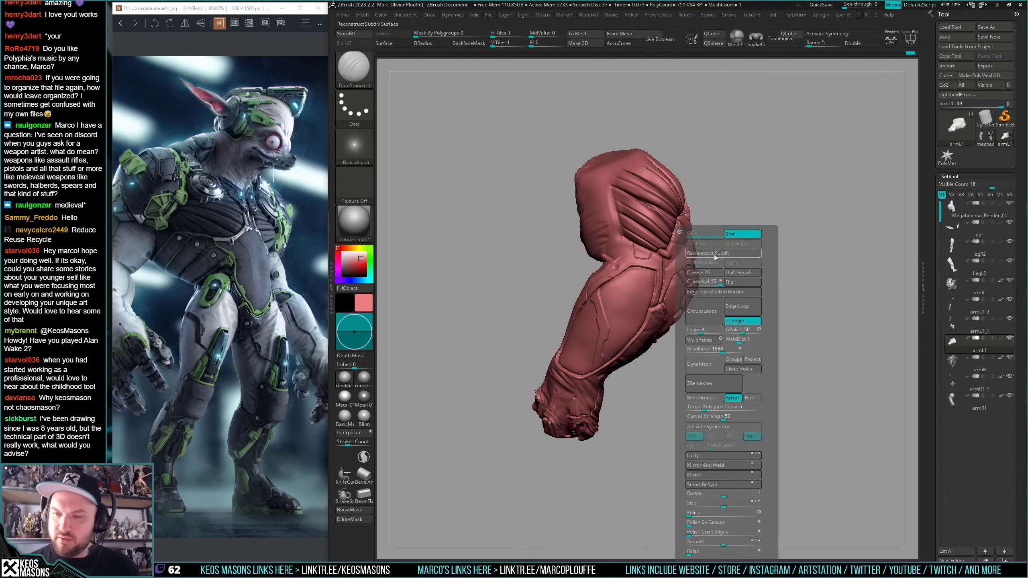
left_click(715, 255)
- Inspect the armR1 hand and its polygroups for comparison, and subdivide the armL1 mesh one level
mouse_move(655, 332)
right_mouse_down()
mouse_move(627, 323)
mouse_move(477, 526)
mouse_move(643, 347)
mouse_move(603, 332)
right_mouse_up()
mouse_move(603, 331)
right_mouse_down("ctrl")
mouse_move(542, 404)
mouse_move(642, 397)
mouse_move(753, 302)
right_mouse_up("ctrl")
left_click(956, 398)
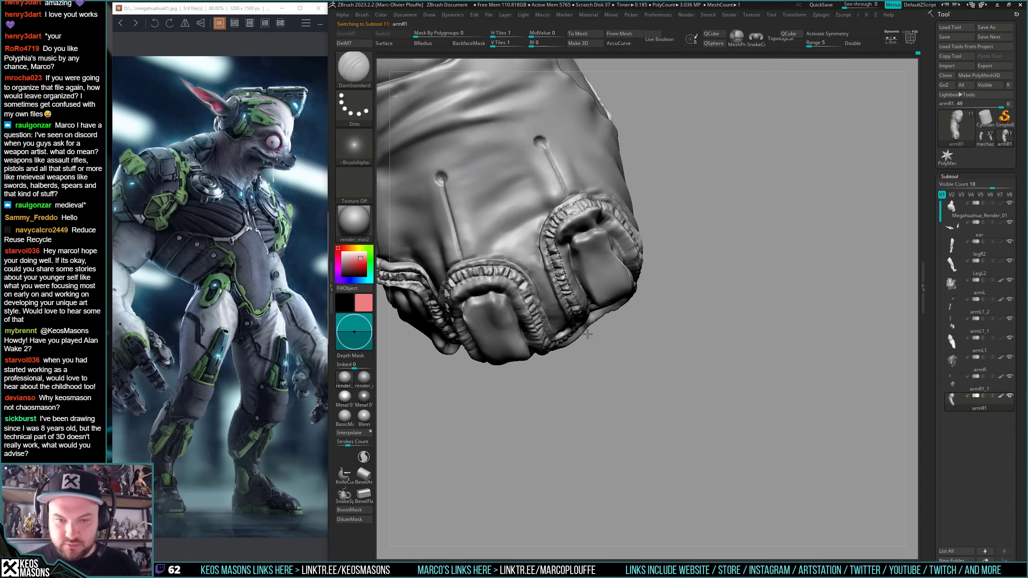
key("shift+f")
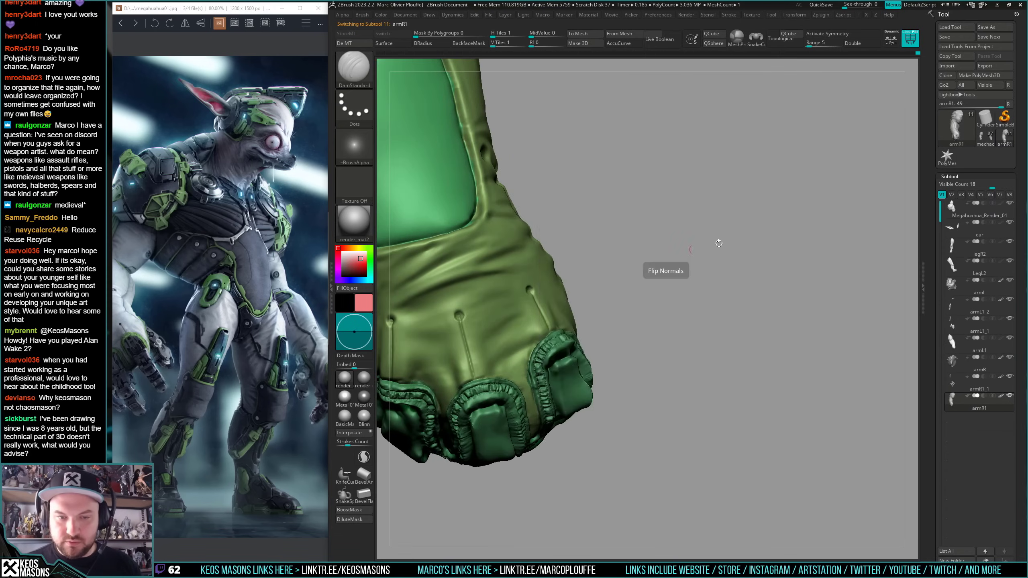
key("f")
key("shift+f")
left_click(958, 341)
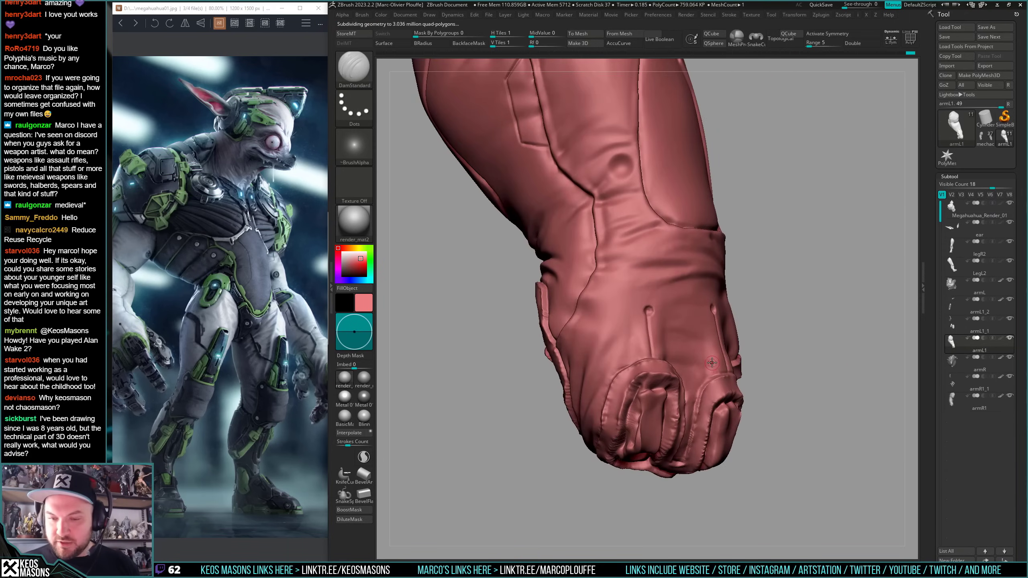
right_click_drag(712, 363, 699, 322, "ctrl")
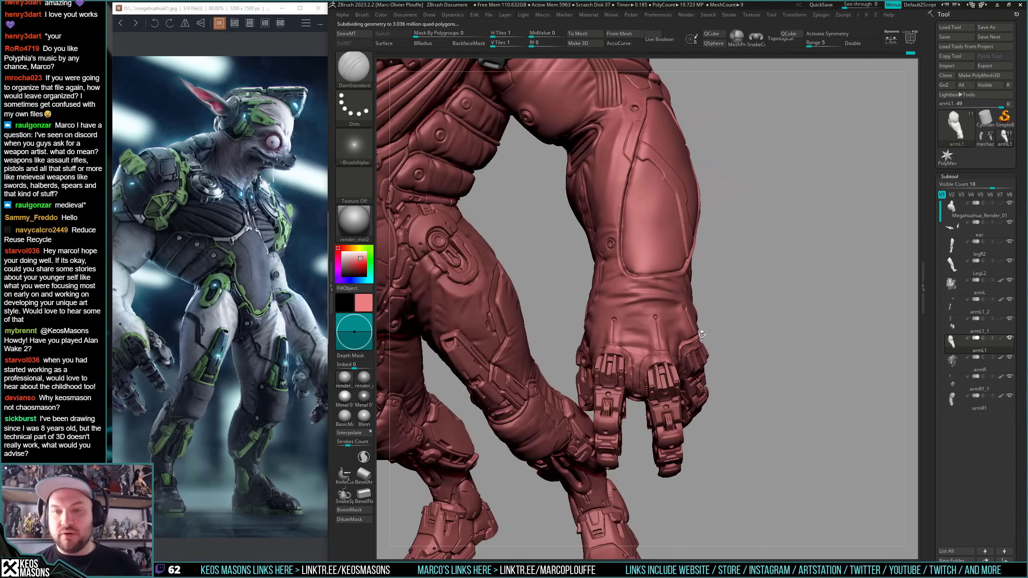
- Isolate the left arm mesh and smooth the trim around the thumb opening with the SmoothDirectional brush
right_click_drag(702, 338, 632, 355)
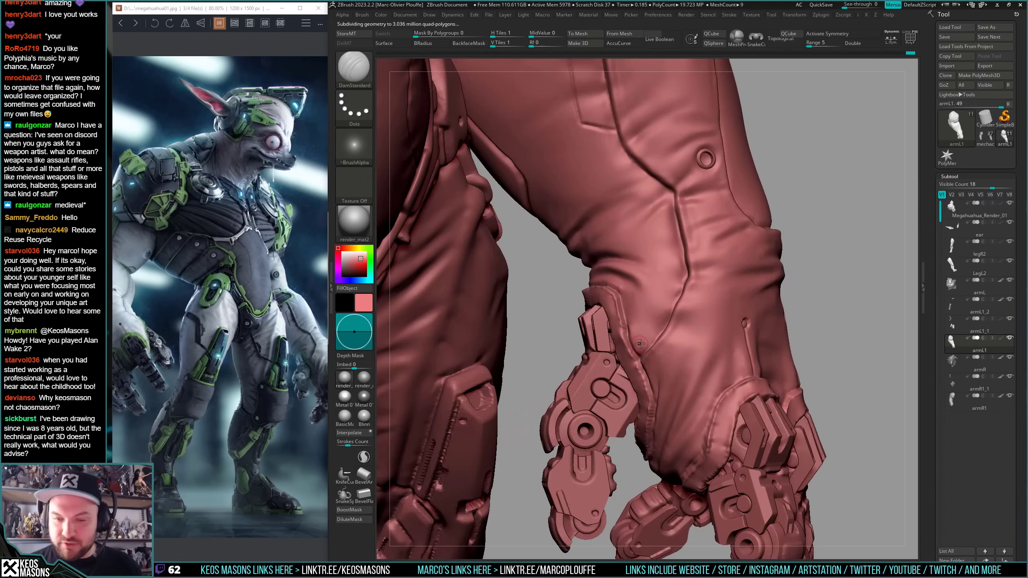
key("ctrl+shift+s")
key("space")
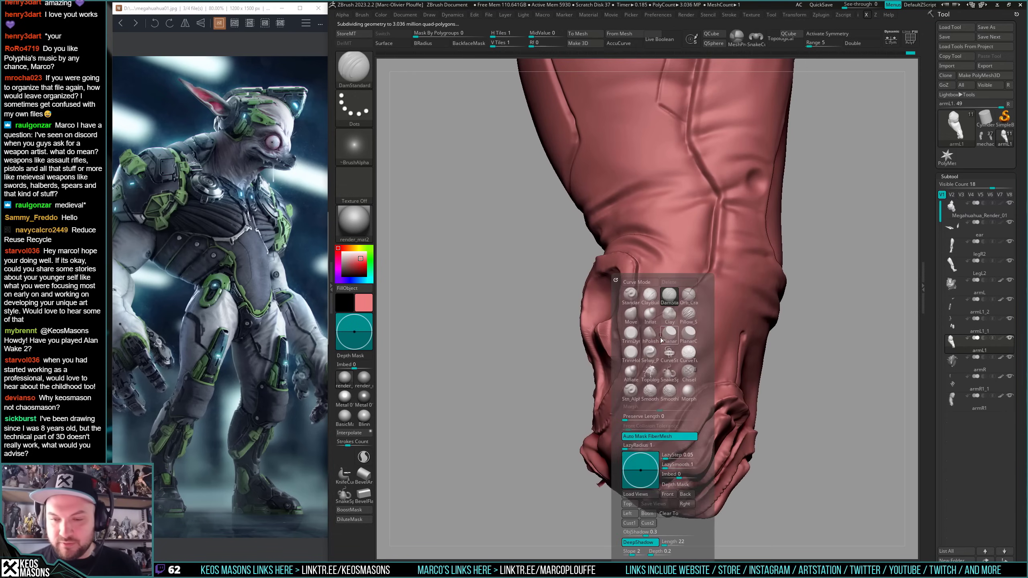
left_click(669, 391)
right_click_drag(669, 391, 635, 377)
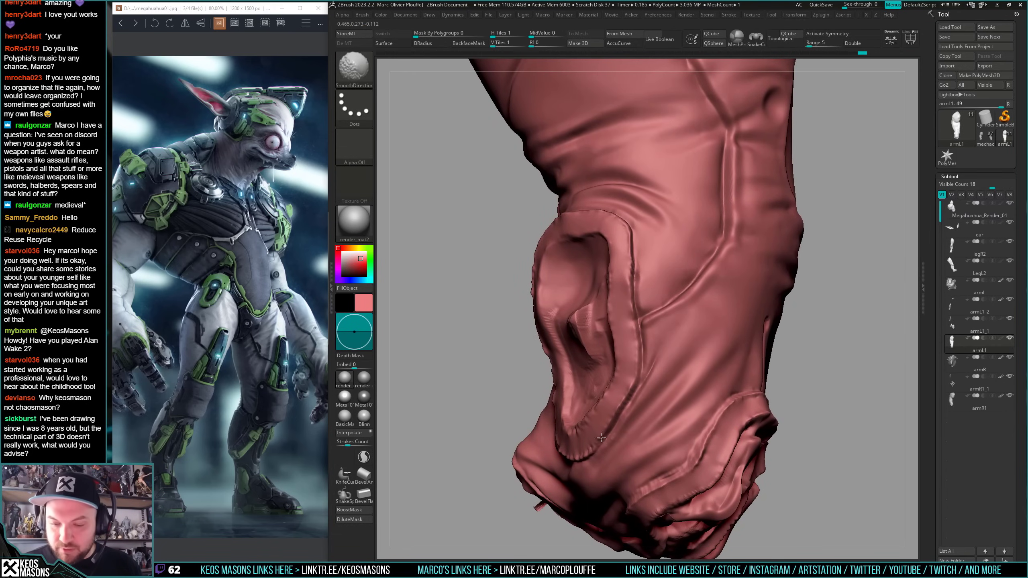
right_click_drag(601, 437, 560, 424)
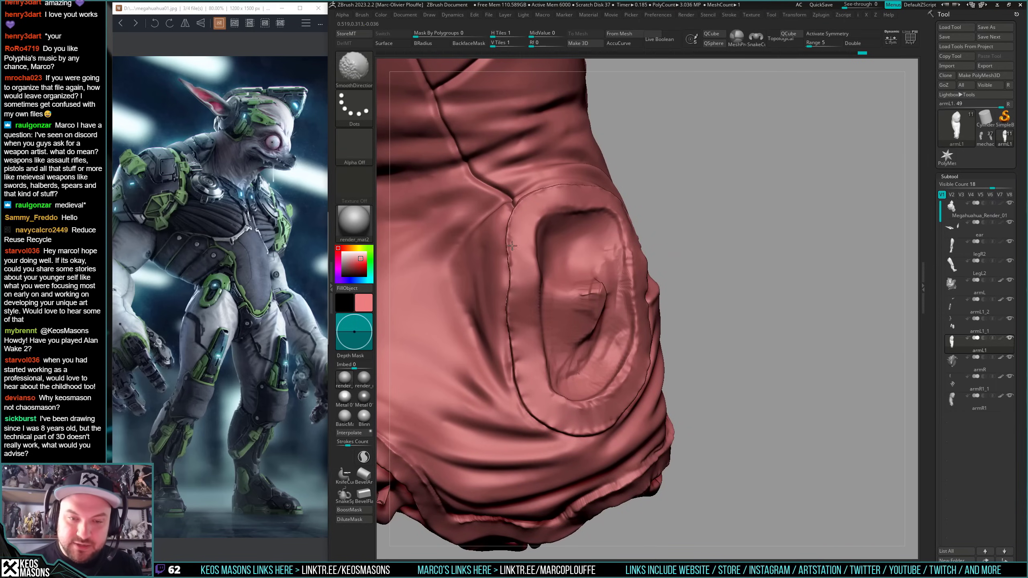
right_click_drag(510, 263, 579, 314)
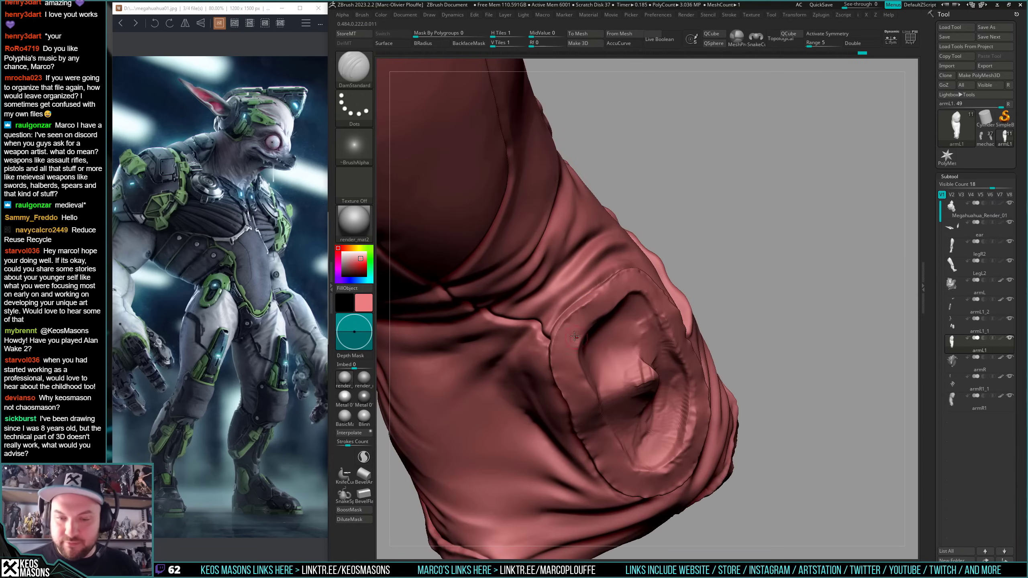
right_click_drag(652, 289, 633, 293)
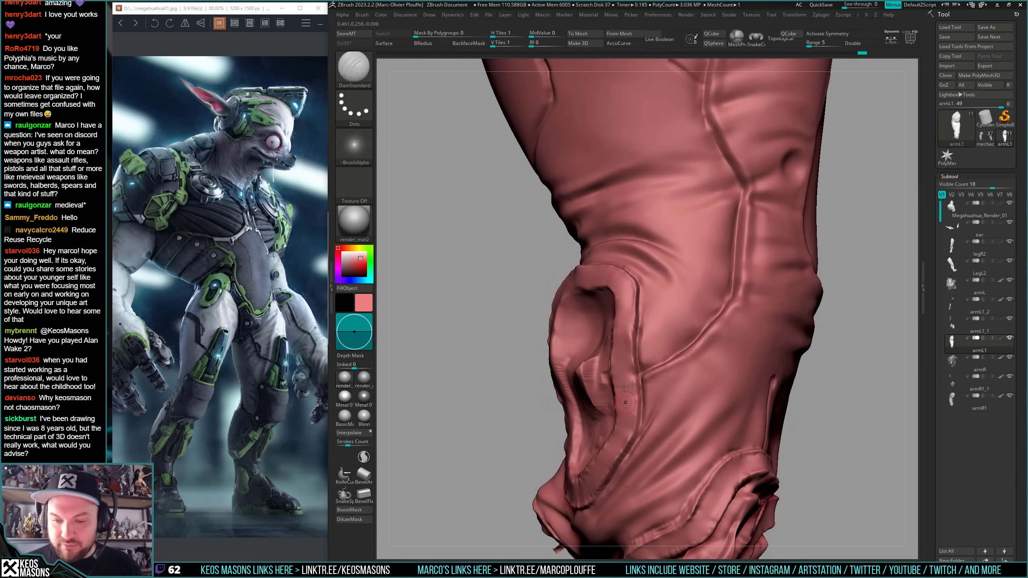
- Even out the thumb opening's trim and its outer edge with the Smooth Stronger brush
right_click_drag(614, 371, 640, 349)
key("space")
left_click(637, 386)
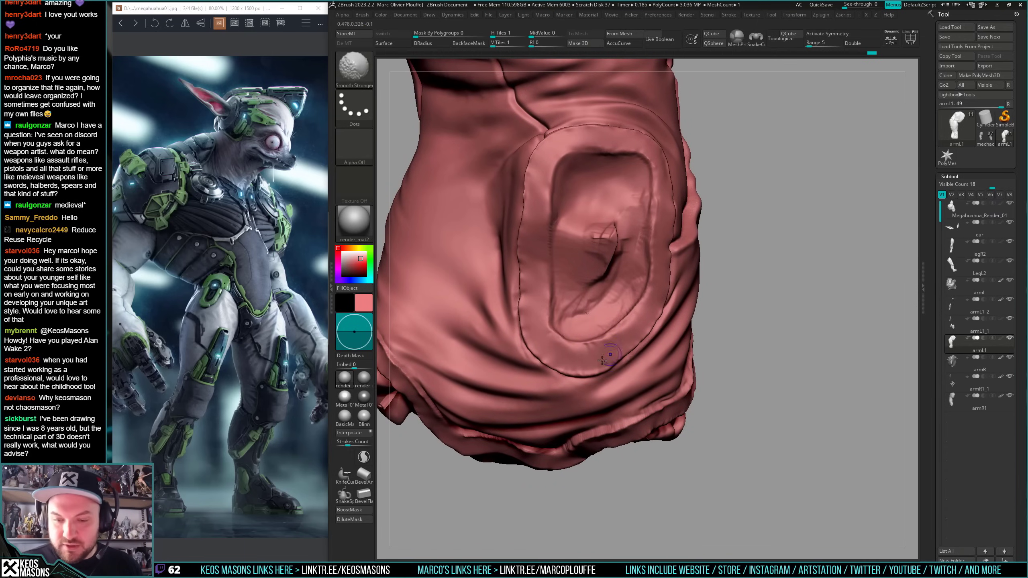
right_click_drag(581, 359, 524, 270)
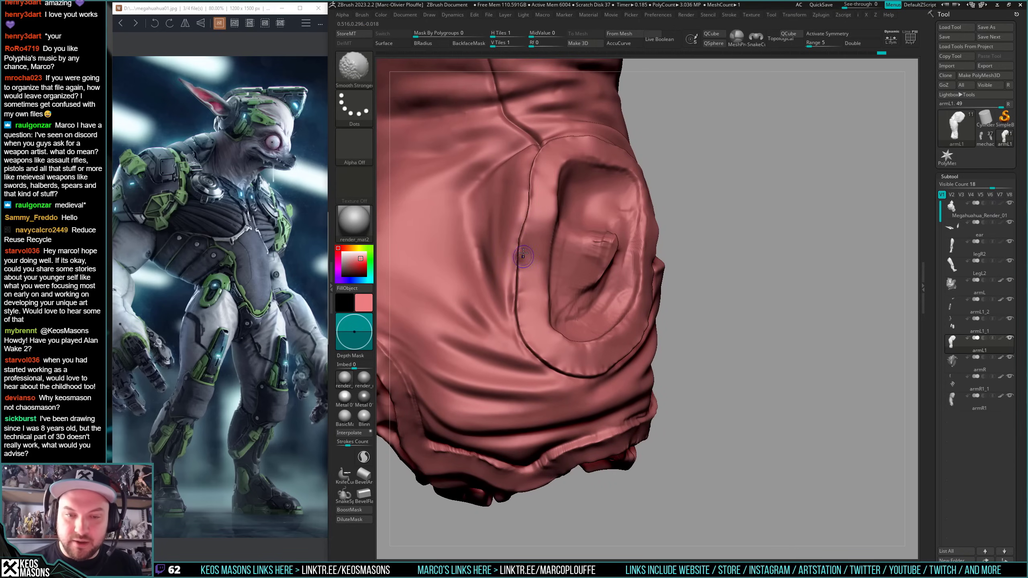
mouse_move(537, 185)
right_mouse_down()
mouse_move(541, 241)
mouse_move(550, 232)
right_mouse_up()
- Adjust the outline of the thumb opening's trim with the Move brush on the isolated arm mesh
key("space")
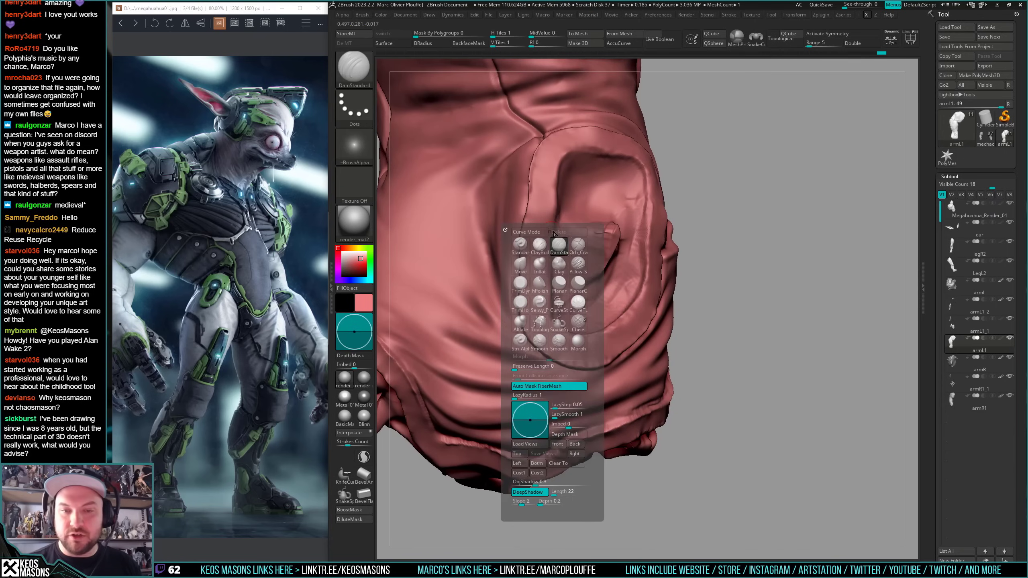
left_click(521, 265)
key("space")
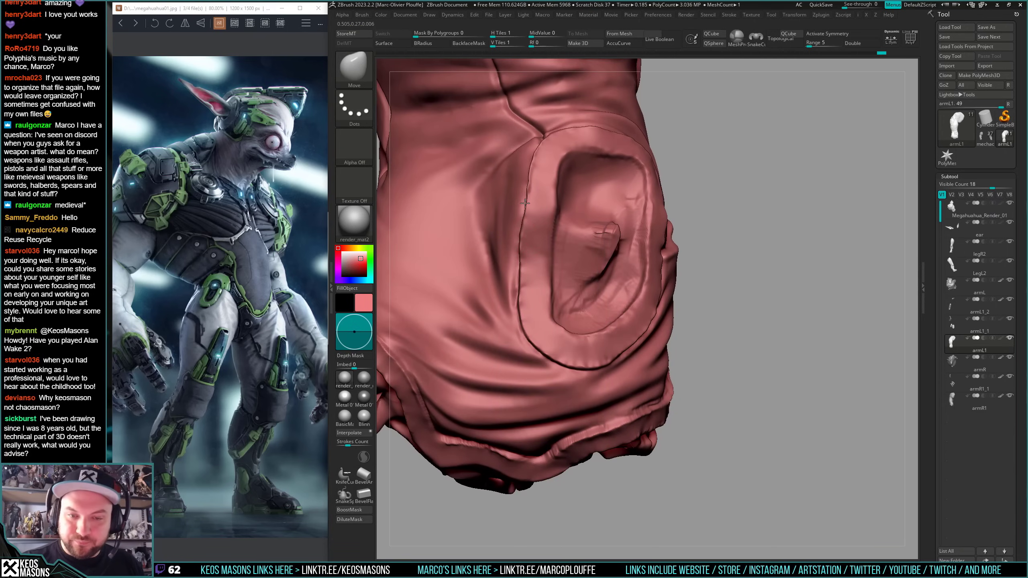
right_click_drag(543, 261, 544, 356)
right_click_drag(583, 243, 638, 234)
right_click_drag(613, 180, 617, 278)
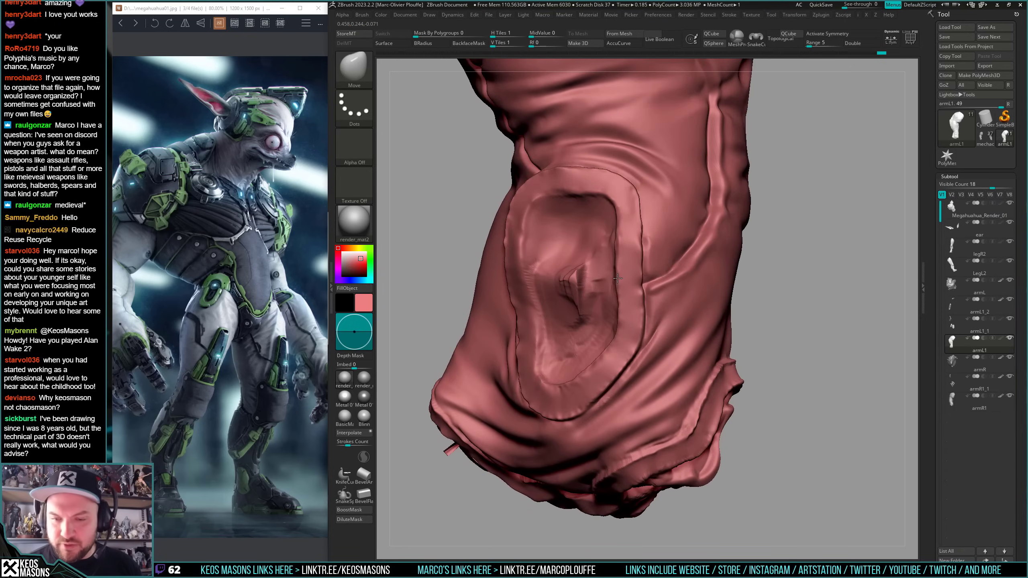
mouse_move(648, 324)
right_mouse_down()
mouse_move(619, 324)
mouse_move(646, 323)
mouse_move(617, 268)
right_mouse_up()
- Show the surrounding parts again and fit the trim around the thumb base with a resized Move brush
key("alt+s")
right_click(614, 263)
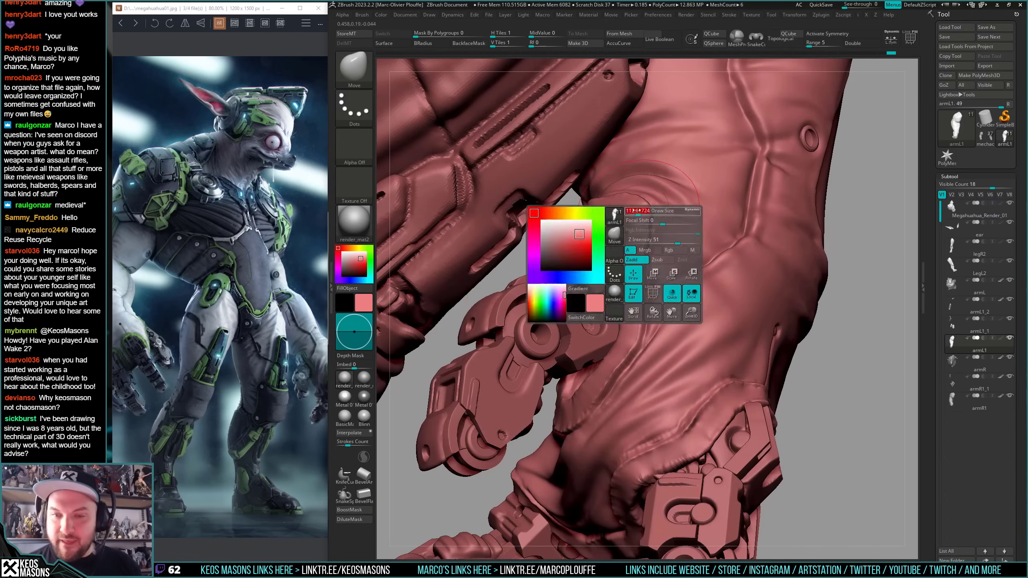
left_click_drag(638, 214, 632, 209)
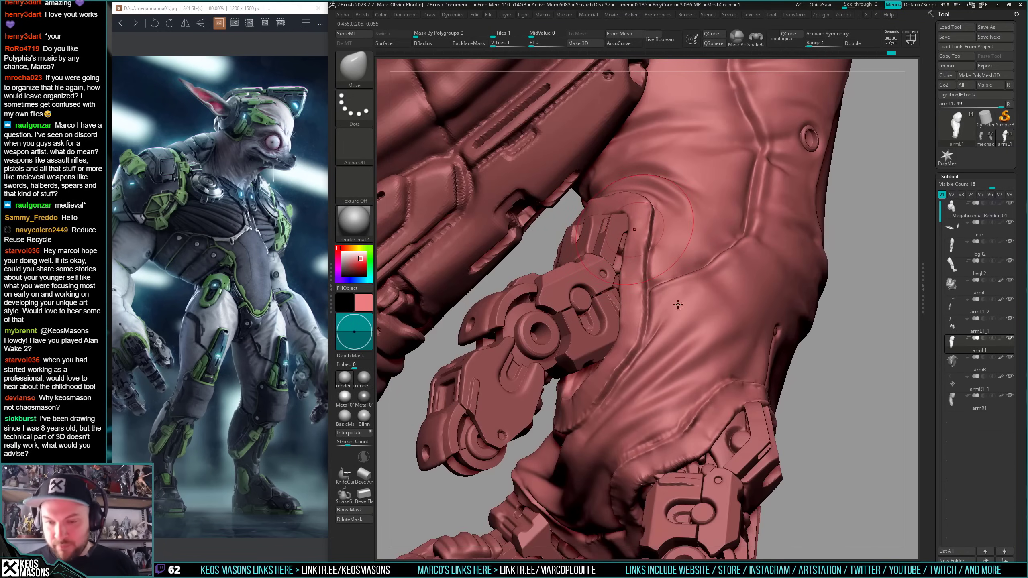
right_click_drag(678, 305, 655, 265)
- Carve the crease along the outer edge of the thumb opening's trim with DamStandard
key("space")
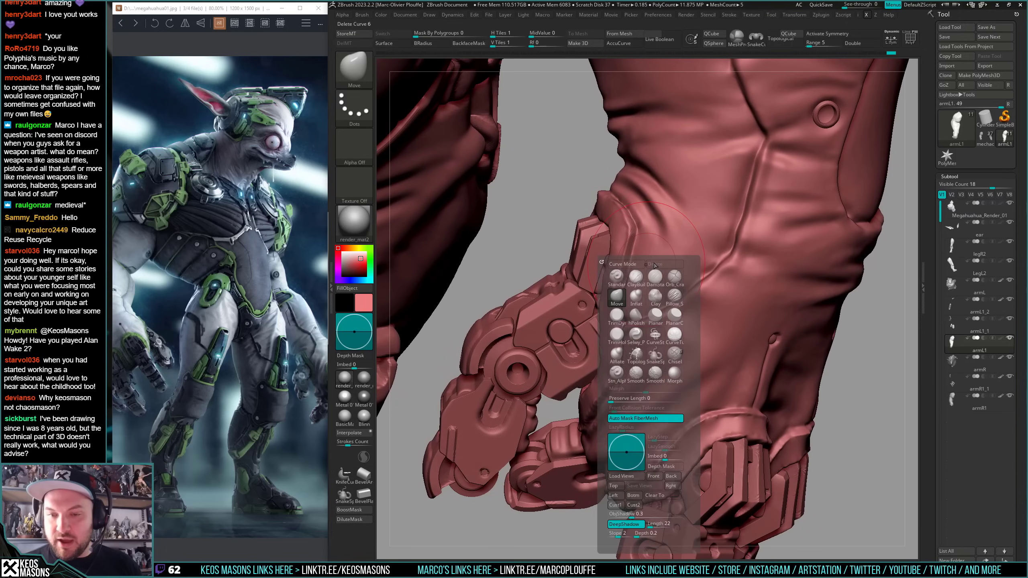
left_click(655, 277)
key("space")
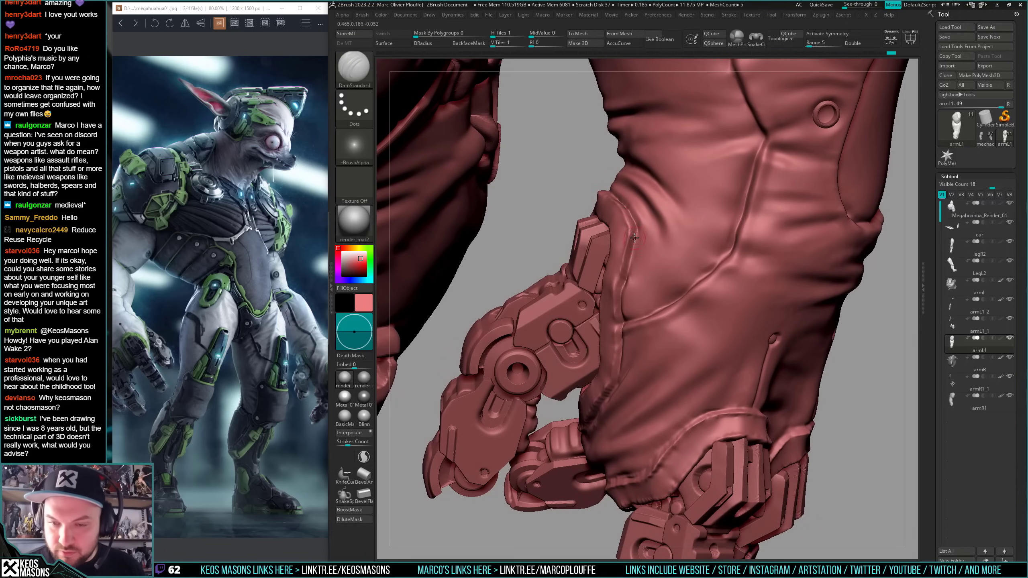
right_click_drag(623, 279, 623, 312)
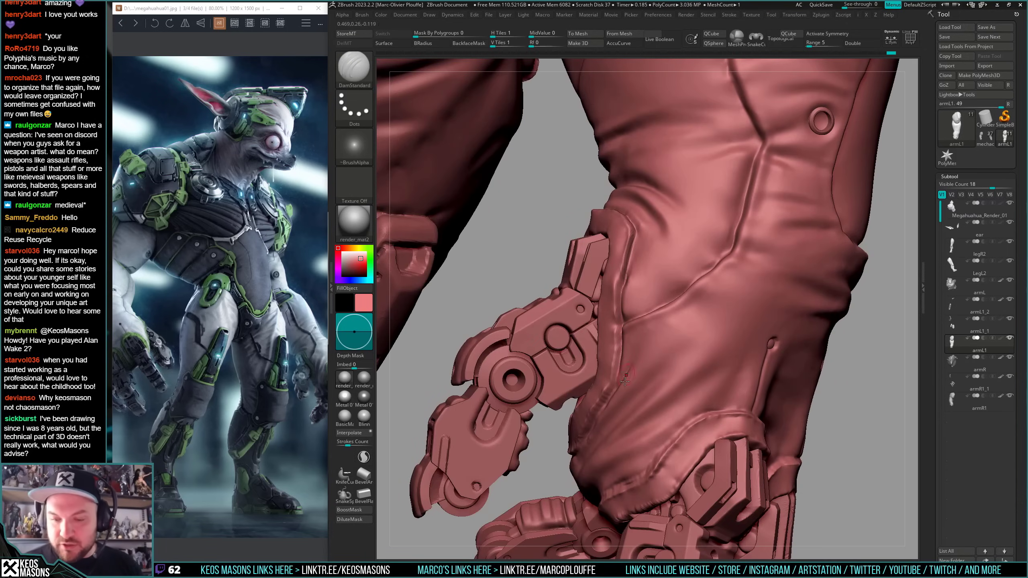
right_click_drag(625, 381, 606, 405)
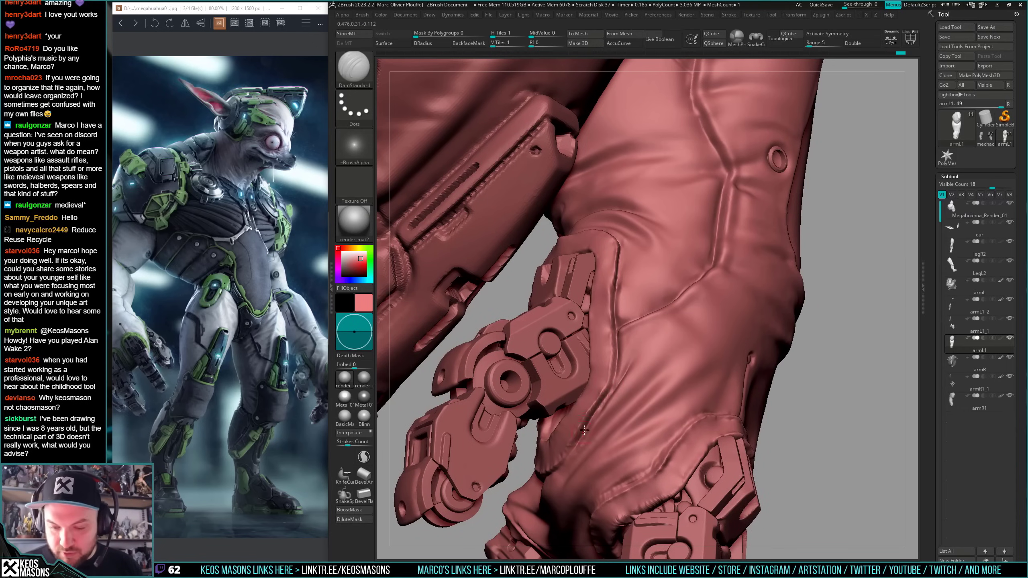
right_click_drag(616, 367, 595, 380)
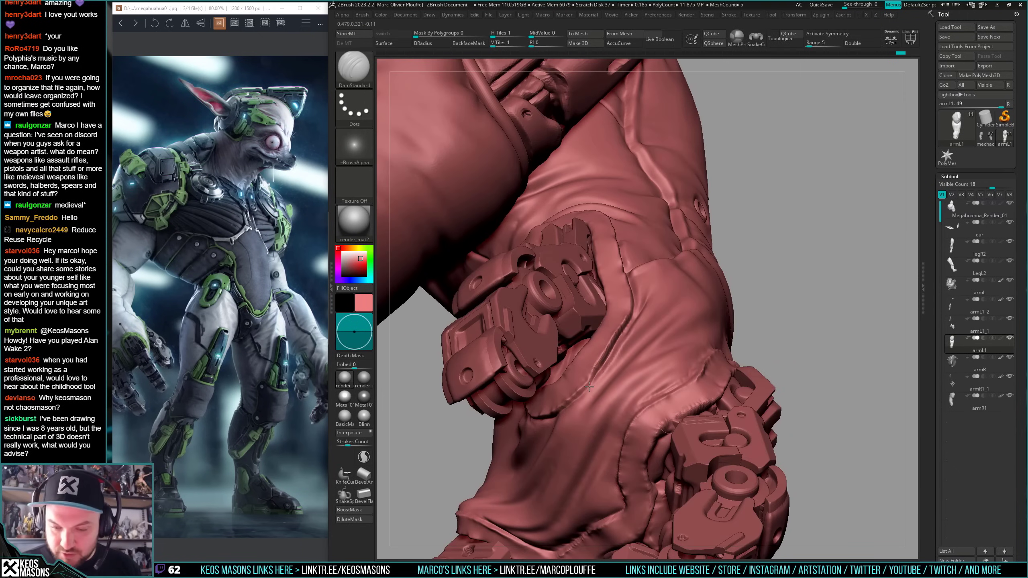
- Deepen the crease where the thumb opening's trim curves around the thumb base, and check the whole hand
mouse_move(718, 281)
right_mouse_down()
mouse_move(625, 339)
mouse_move(600, 378)
mouse_move(418, 289)
right_mouse_up()
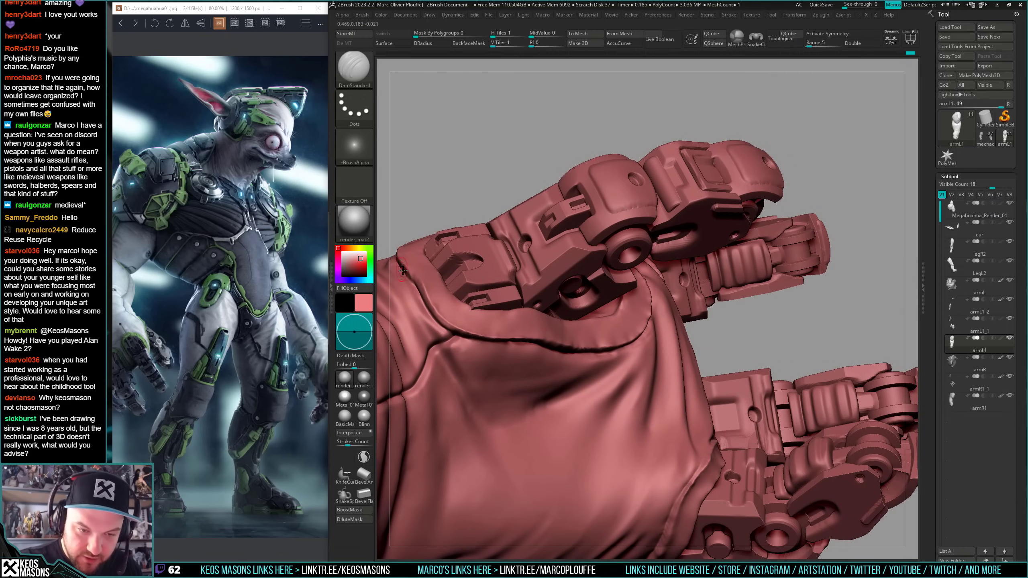
right_click_drag(637, 381, 623, 351)
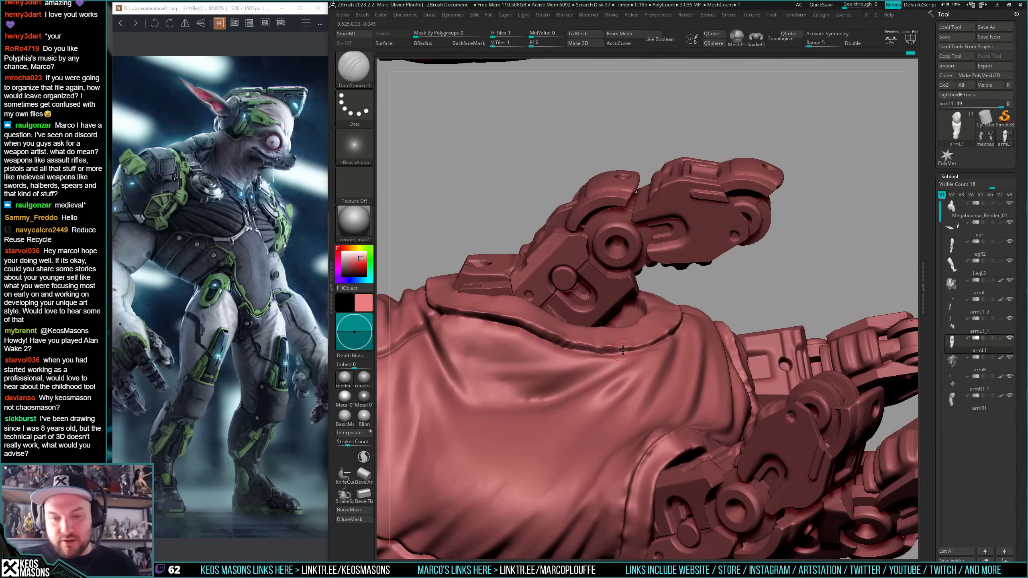
mouse_move(627, 405)
right_mouse_down("ctrl")
mouse_move(730, 387)
mouse_move(698, 338)
right_mouse_up("ctrl")
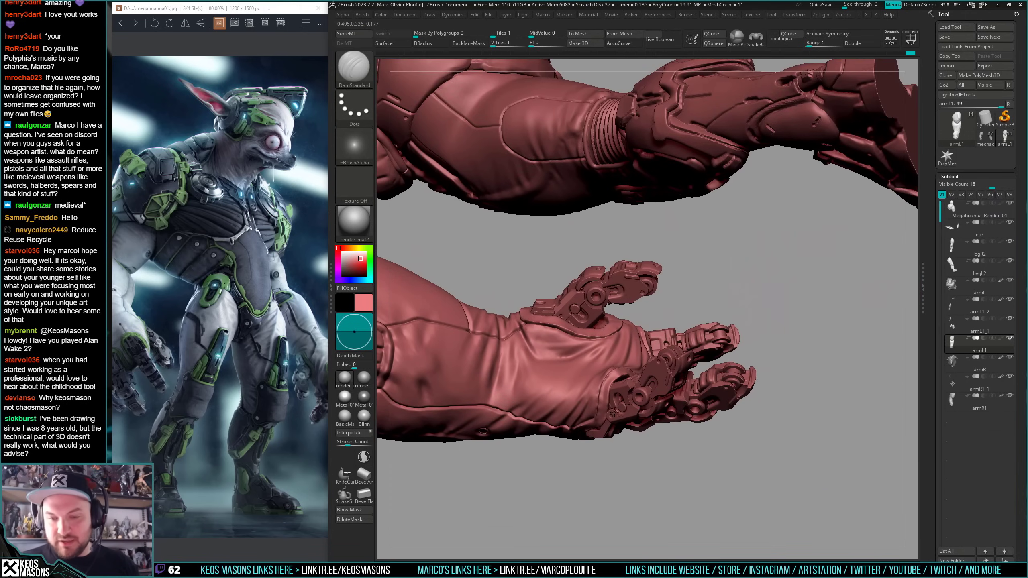
right_click_drag(614, 414, 647, 381)
mouse_move(648, 381)
right_mouse_down()
mouse_move(635, 365)
mouse_move(652, 334)
mouse_move(631, 379)
mouse_move(641, 334)
mouse_move(630, 295)
mouse_move(618, 301)
right_mouse_up()
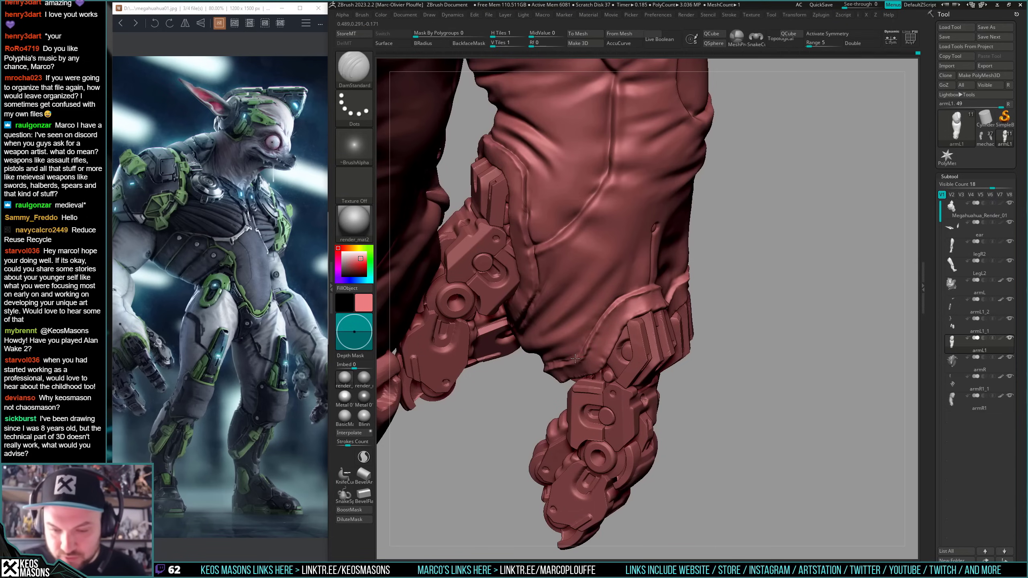
- Carve the crease along the finger openings' trim from the thumb side across to the palm with DamStandard
right_click_drag(574, 358, 588, 331)
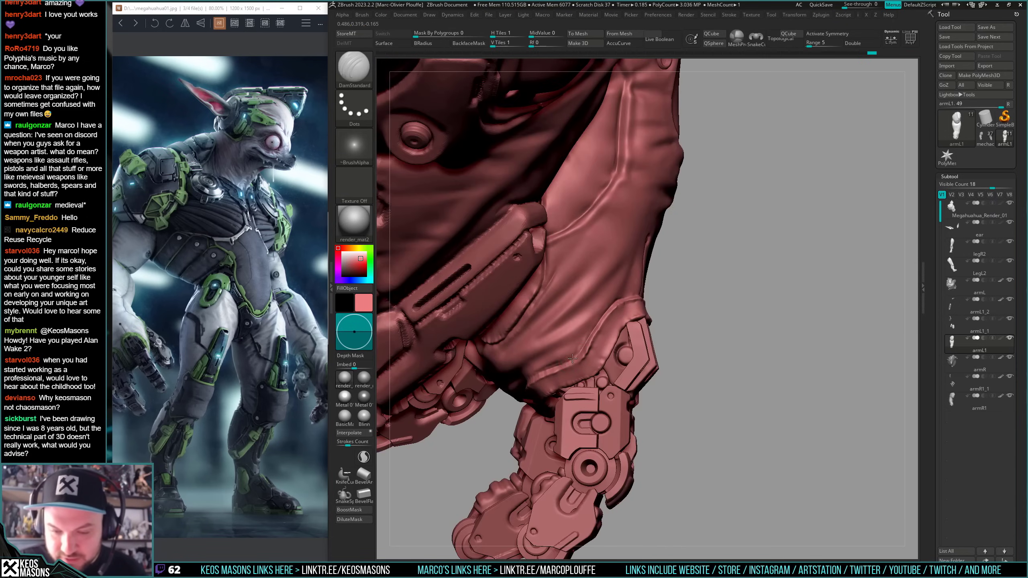
right_click_drag(557, 357, 570, 367)
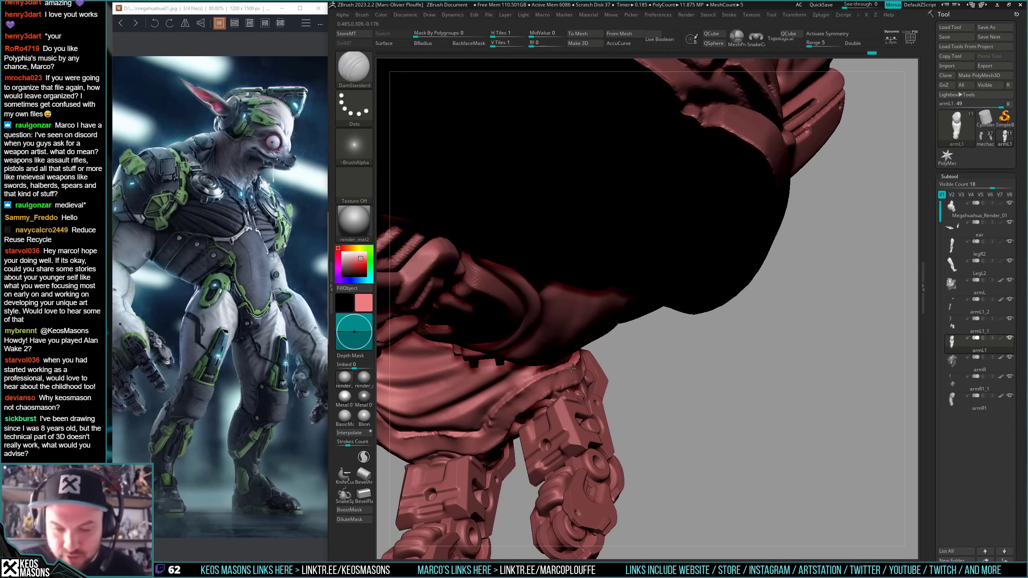
right_click_drag(678, 366, 616, 374)
right_click_drag(537, 379, 545, 371)
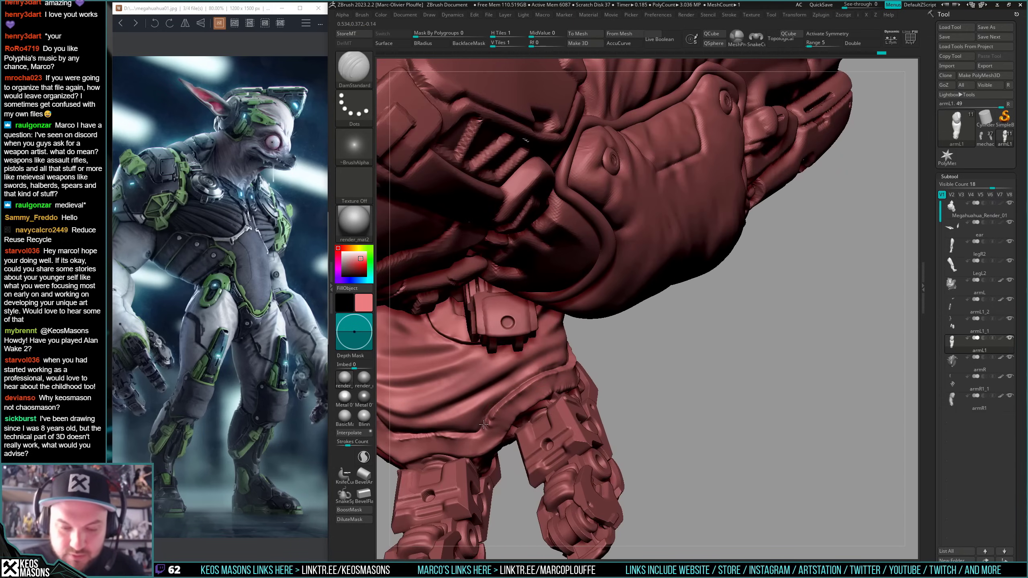
right_click_drag(481, 425, 566, 327)
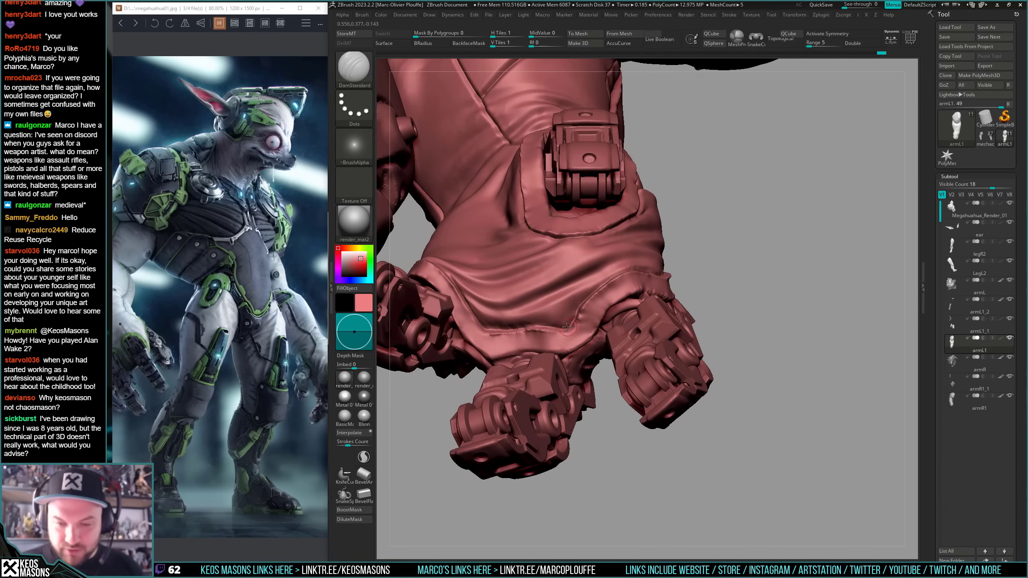
- Smooth and refine the crease where the palm-side trim curves between the finger openings below the thumb
left_click_drag(586, 311, 584, 314, "shift")
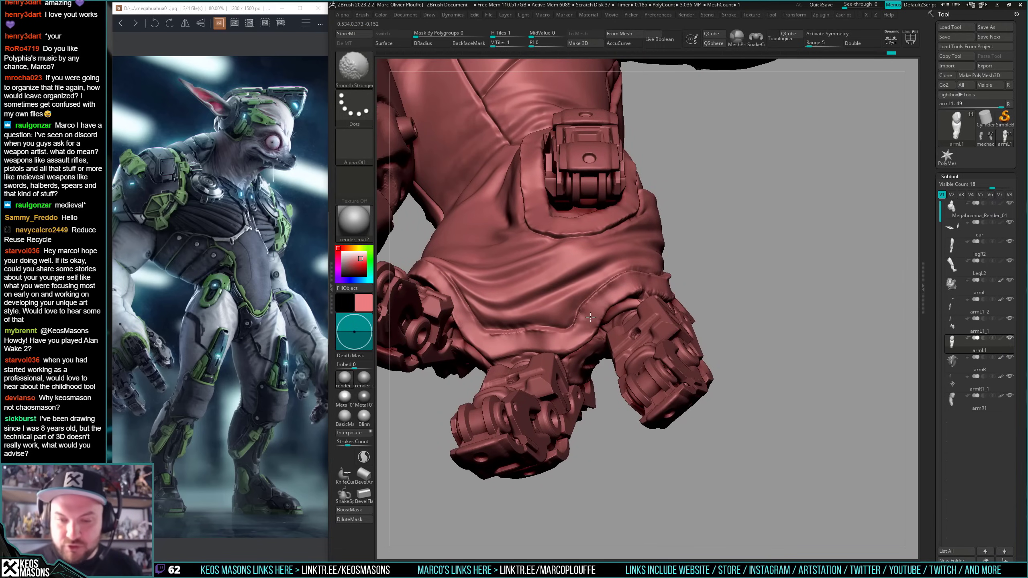
right_click_drag(581, 331, 619, 298)
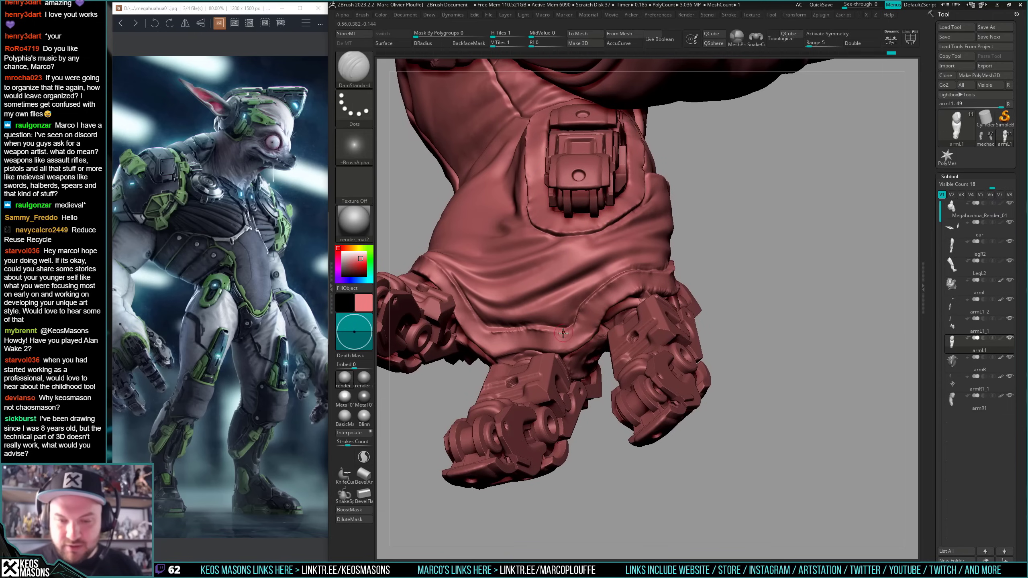
right_click_drag(592, 330, 734, 280, "ctrl")
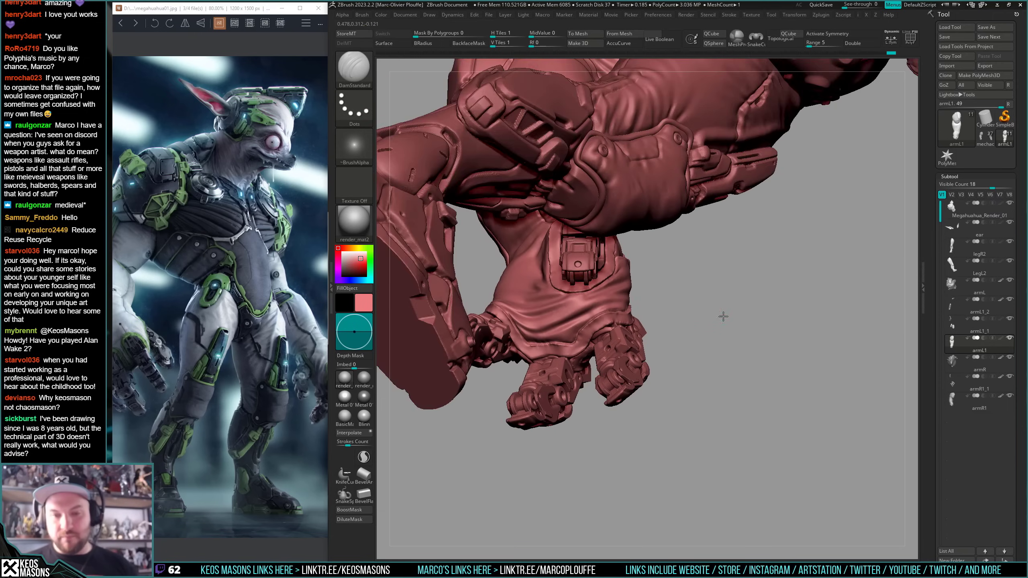
mouse_move(724, 317)
right_mouse_down()
mouse_move(741, 349)
mouse_move(678, 342)
right_mouse_up()
right_click_drag(586, 332, 646, 295)
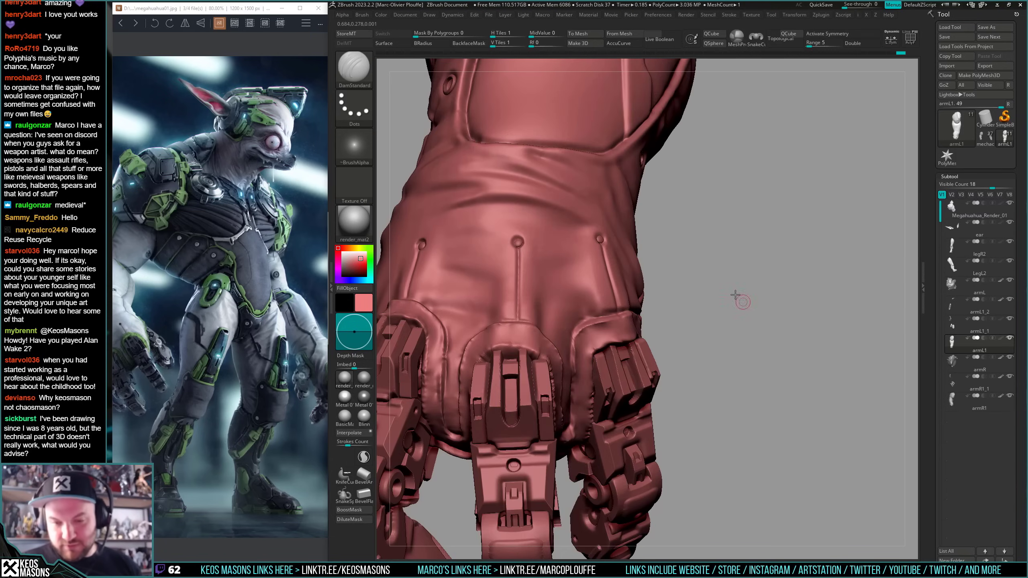
- Smooth the trim beside the outer finger opening on the back of the hand and isolate the arm mesh
right_click_drag(740, 297, 735, 280)
mouse_move(593, 393)
right_mouse_down()
mouse_move(603, 327)
mouse_move(716, 341)
mouse_move(761, 239)
mouse_move(740, 307)
right_mouse_up()
left_click_drag(569, 272, 579, 346, "shift")
mouse_move(580, 333)
right_mouse_down()
mouse_move(628, 310)
mouse_move(643, 344)
right_mouse_up()
key("shift+s")
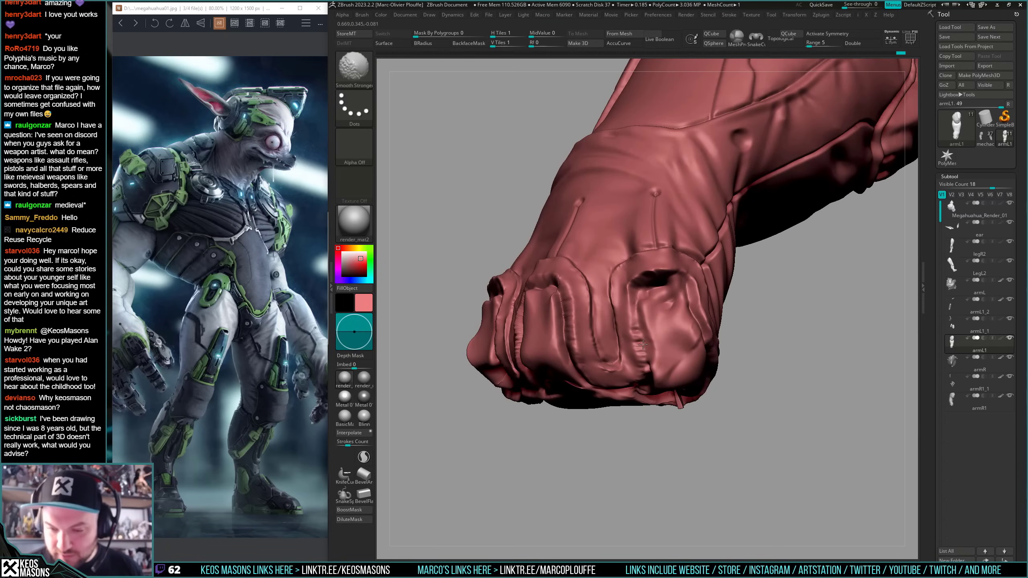
- Carve the crease down the inner side of the outer finger opening's trim, and show the surrounding parts again
left_click_drag(636, 311, 646, 368)
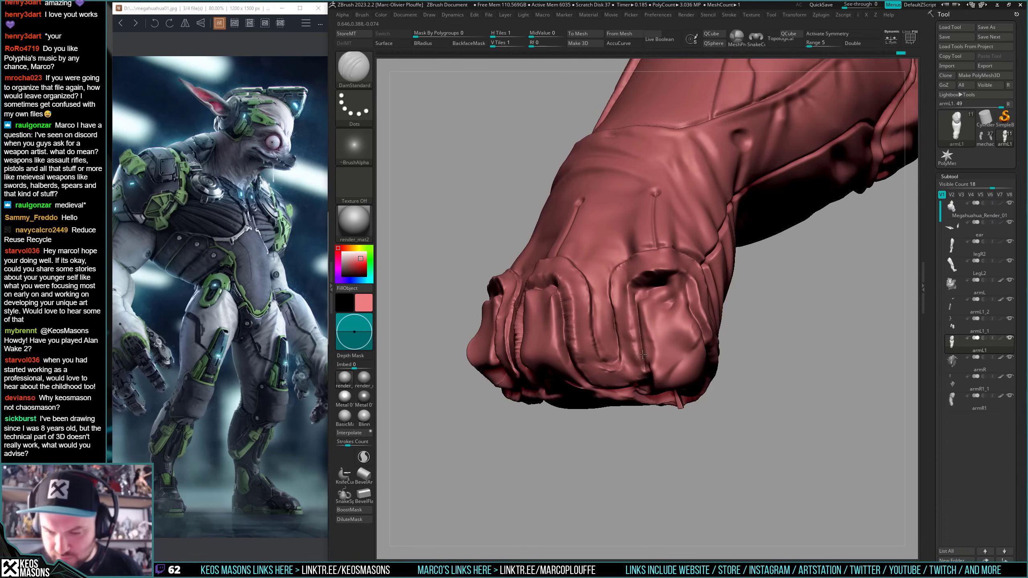
right_click_drag(646, 408, 645, 370)
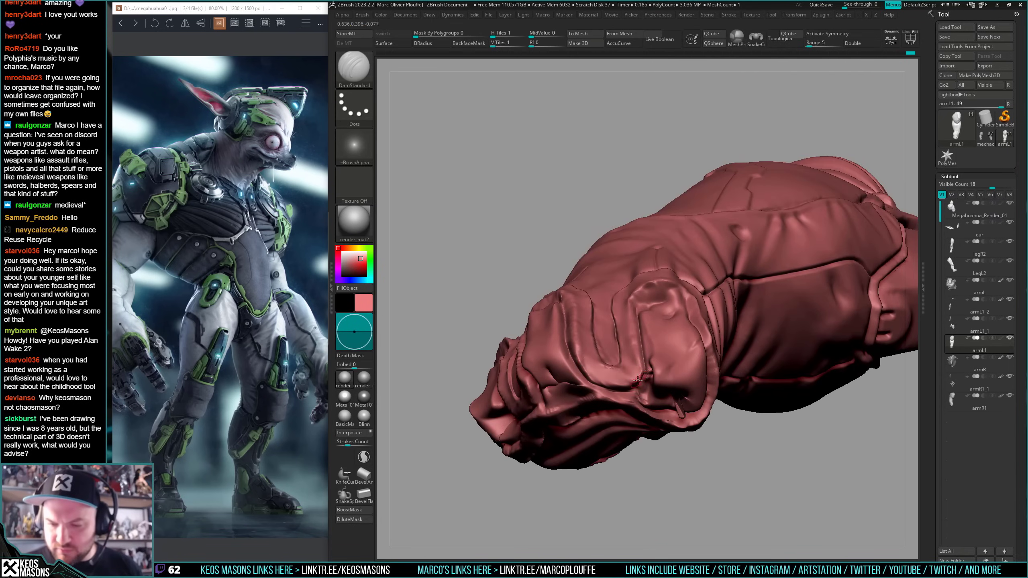
key("shift")
right_click_drag(632, 348, 640, 372)
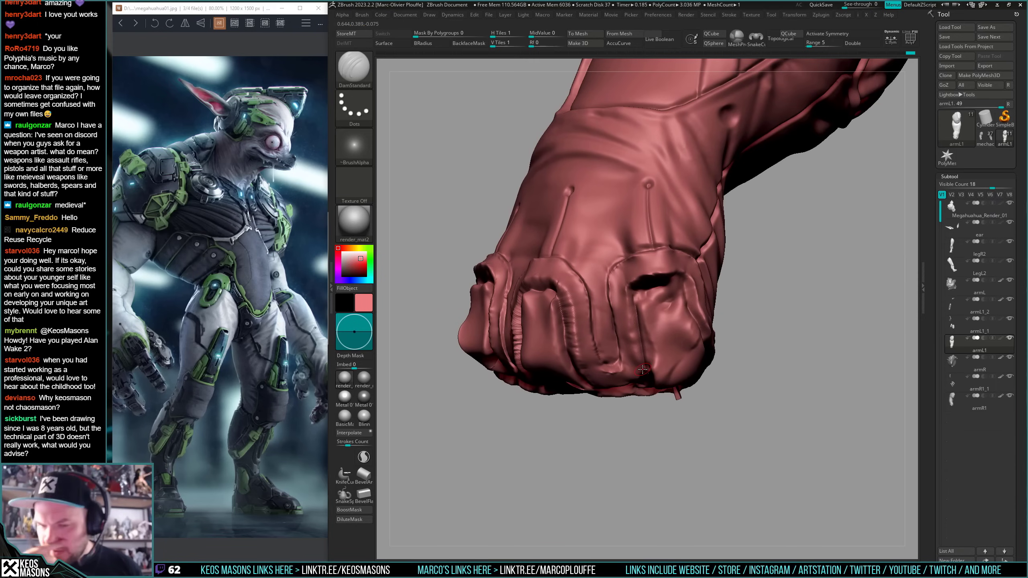
key("shift")
mouse_move(655, 269)
right_mouse_down()
mouse_move(667, 263)
mouse_move(633, 305)
mouse_move(637, 328)
mouse_move(620, 319)
mouse_move(625, 303)
mouse_move(609, 342)
right_mouse_up()
key("alt+s")
key("shift")
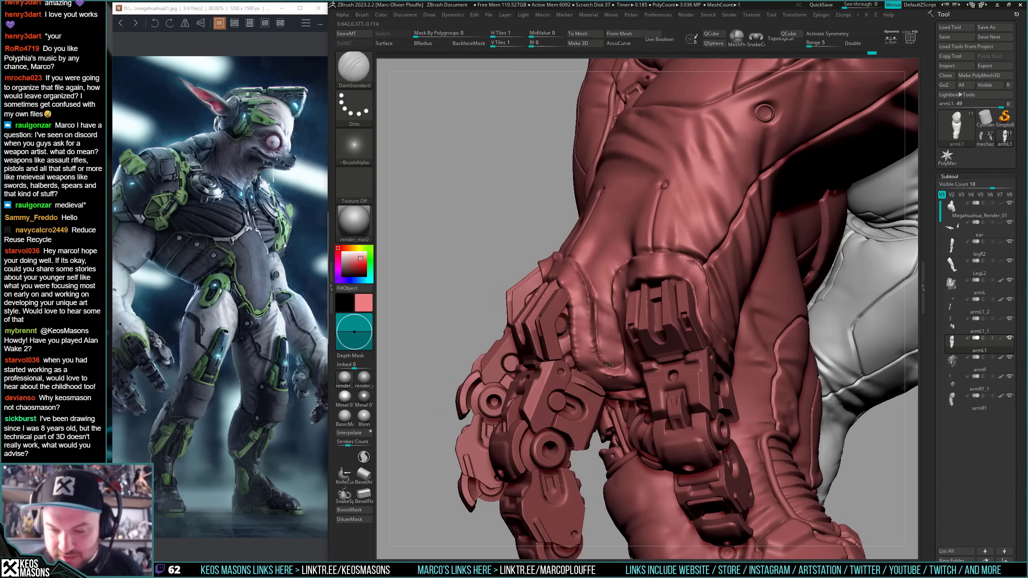
- Make the armL1_1 subtool, holding the left hand's mechanical fingers and the arm's tubes, the active one
right_click_drag(614, 367, 604, 241)
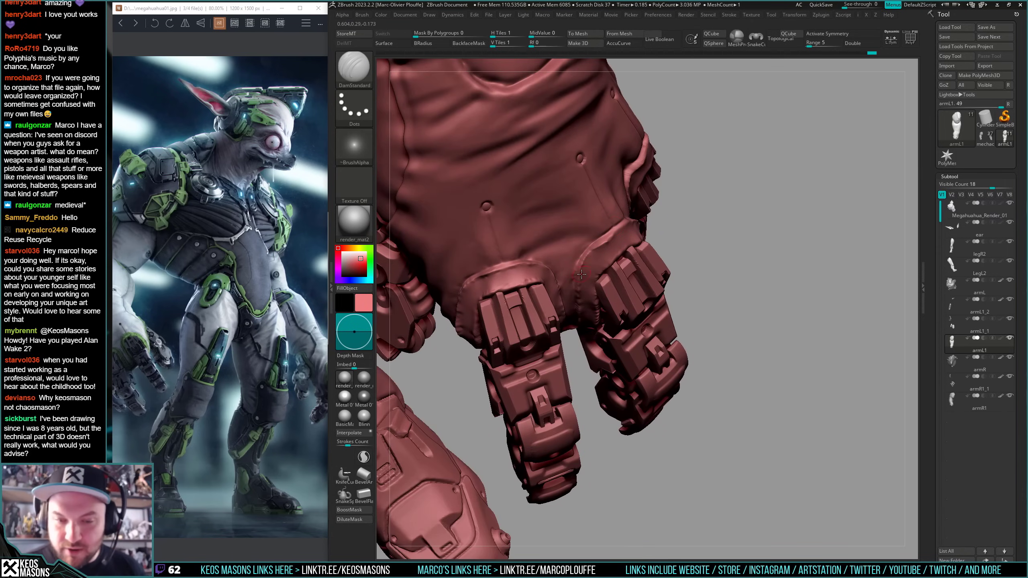
right_click_drag(581, 258, 488, 286)
right_click_drag(478, 355, 672, 272, "ctrl")
right_click_drag(730, 288, 620, 329)
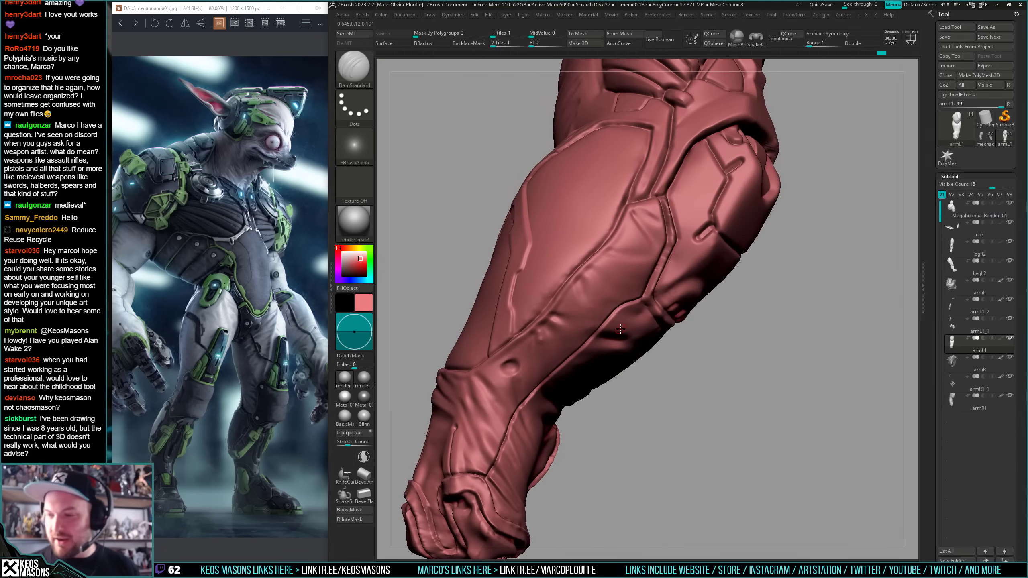
left_click(978, 358)
right_click_drag(719, 352, 696, 334, "ctrl")
left_click(719, 315, "alt")
right_click_drag(646, 411, 634, 326, "alt")
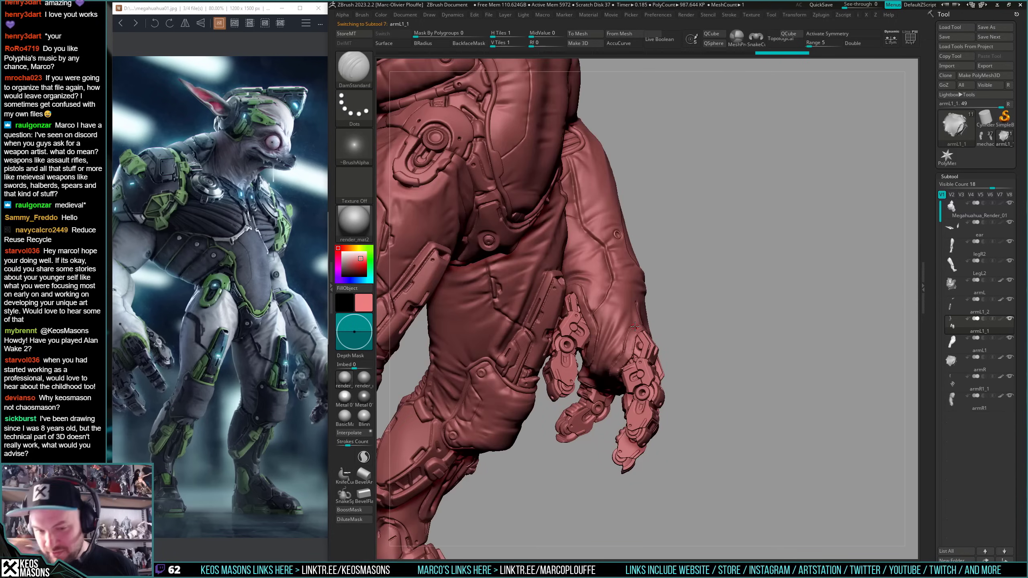
- Fill the mechanical fingers and tubes of armL1_1 with white, and set the active colour to light pink
mouse_move(728, 296)
right_mouse_down()
mouse_move(653, 407)
mouse_move(744, 276)
mouse_move(700, 300)
mouse_move(753, 301)
right_mouse_up()
key("ctrl+z")
key("space")
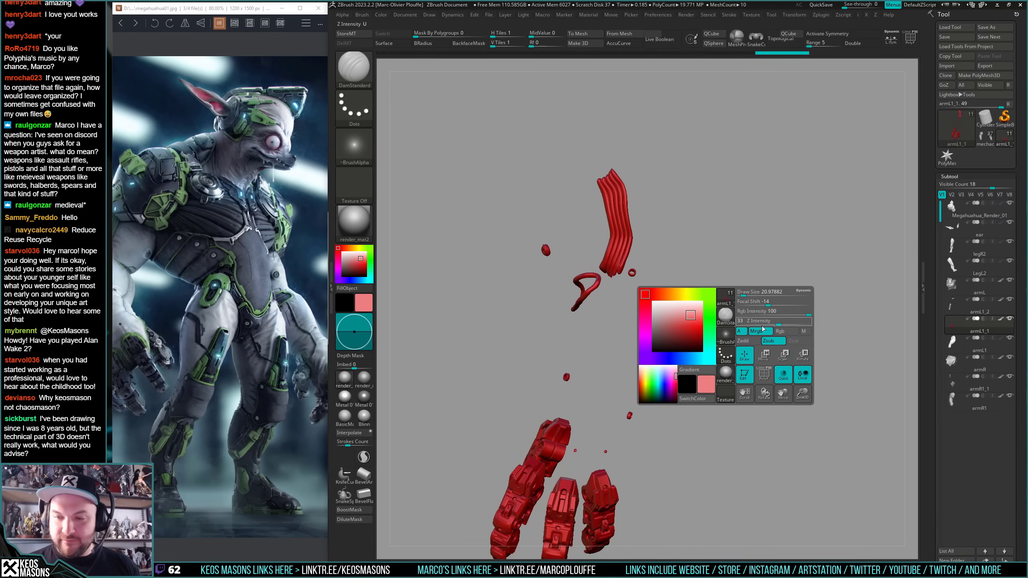
left_click_drag(736, 272, 724, 259)
key("ctrl+f")
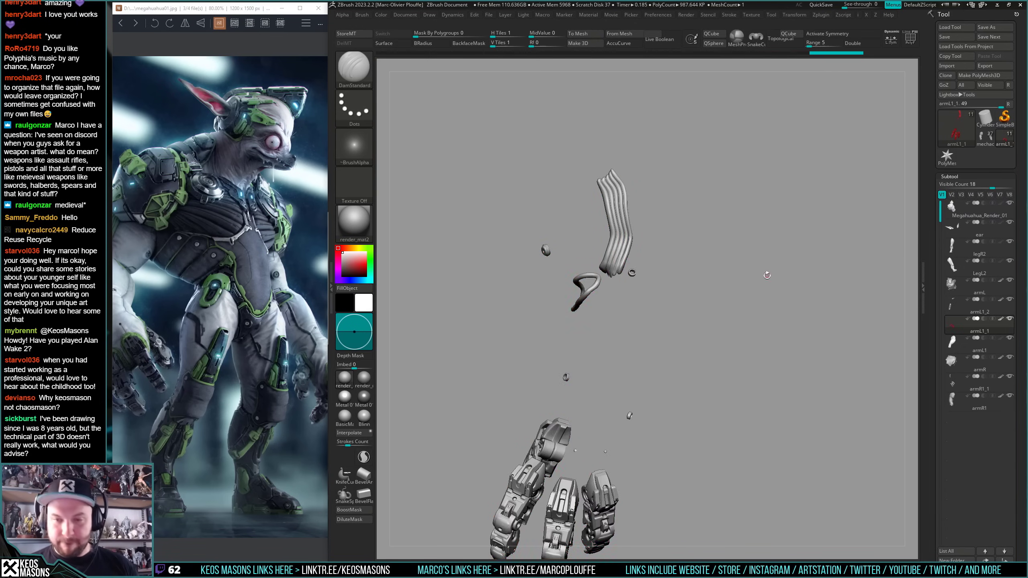
key("space")
left_click(718, 295)
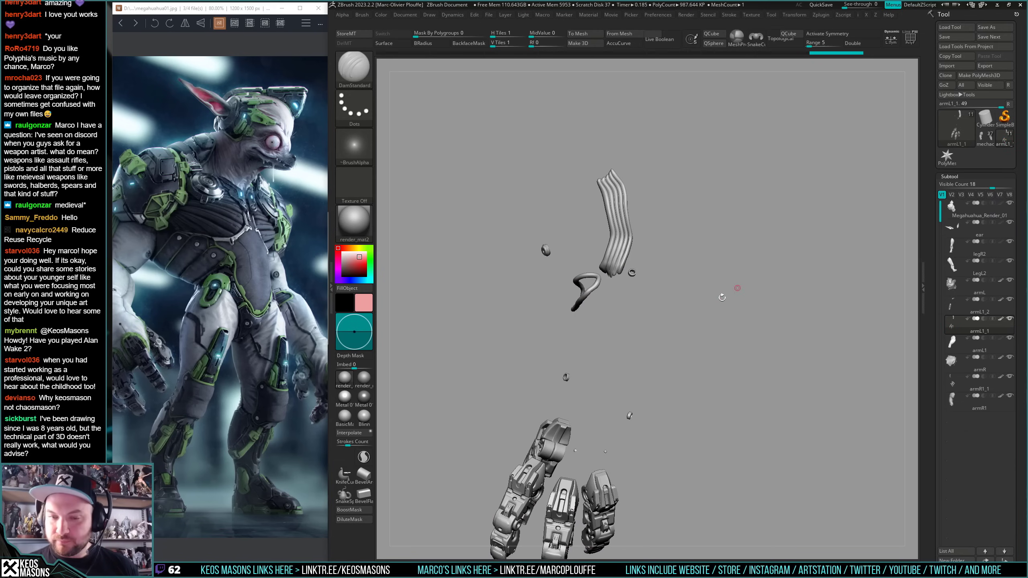
- Switch to the armL1 glove mesh, isolate it, and choose the seam_30 brush
right_click_drag(726, 344, 687, 302)
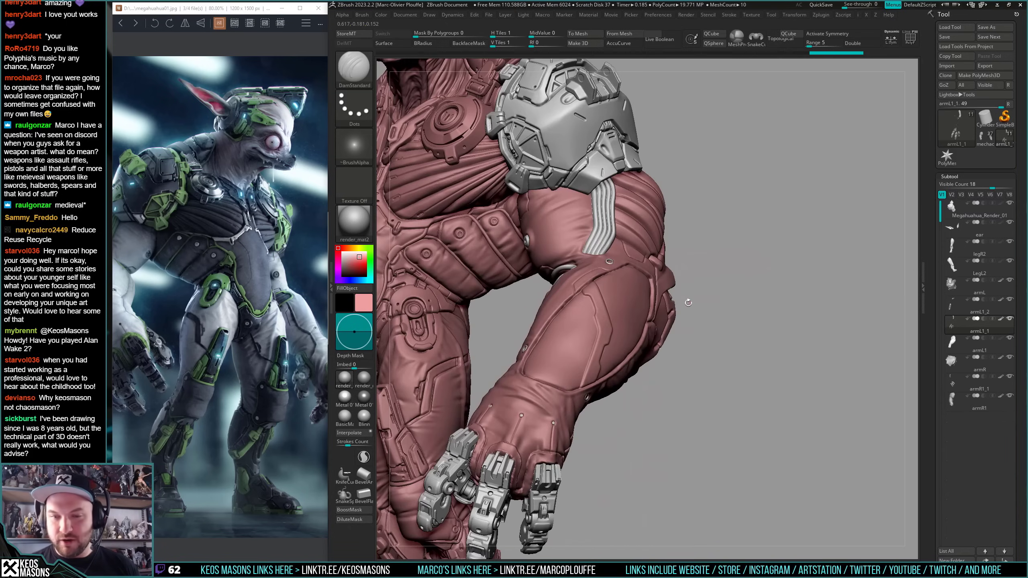
left_click(629, 322, "alt")
right_click_drag(522, 442, 632, 339, "alt")
key("alt+s")
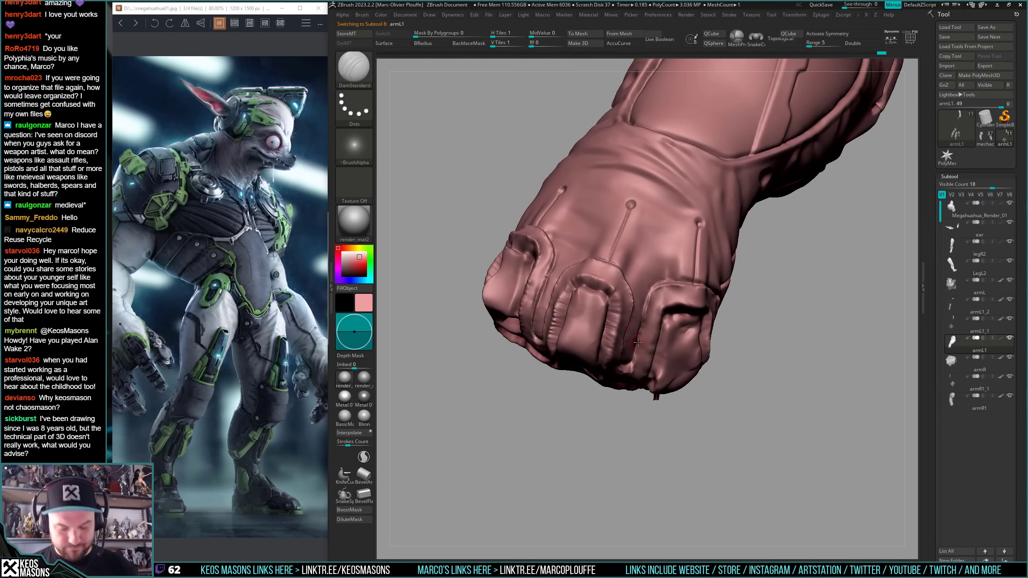
key("b")
left_click(618, 531)
mouse_move(660, 306)
right_mouse_down()
mouse_move(637, 301)
mouse_move(715, 291)
mouse_move(683, 298)
right_mouse_up()
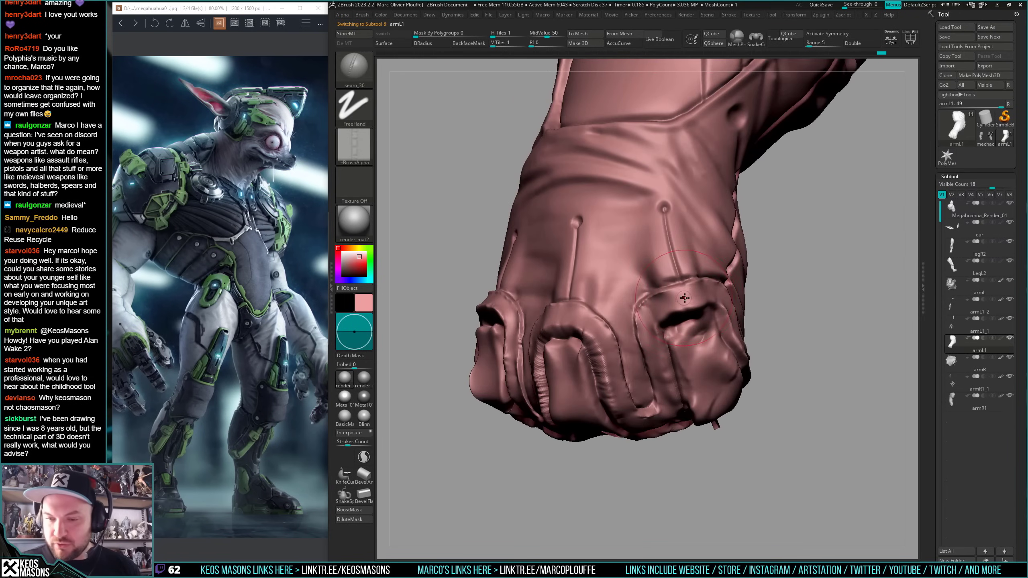
- Try to run a stitched seam over the outer finger opening's trim on the back of the hand
right_click(656, 306)
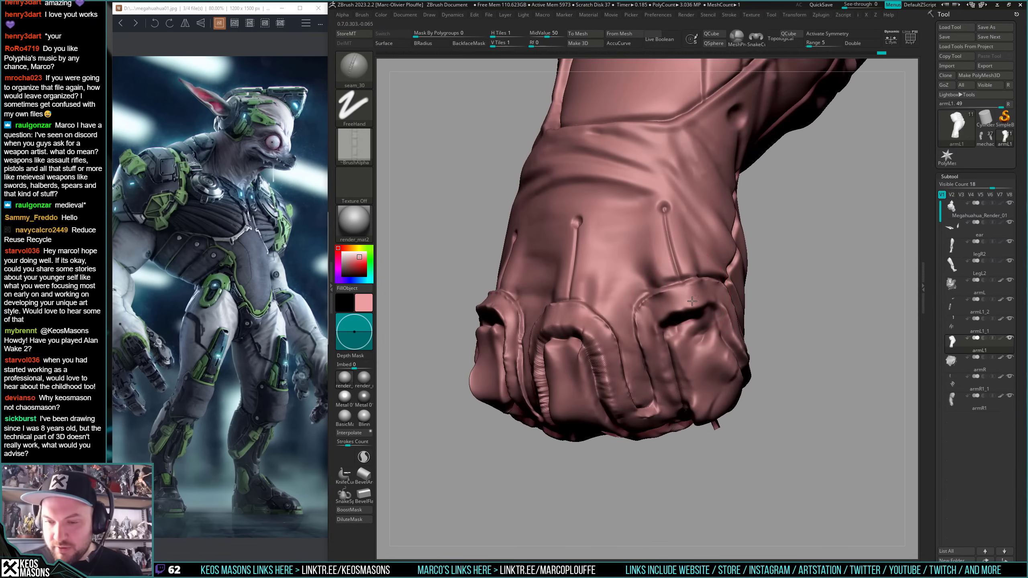
right_click_drag(683, 292, 697, 291)
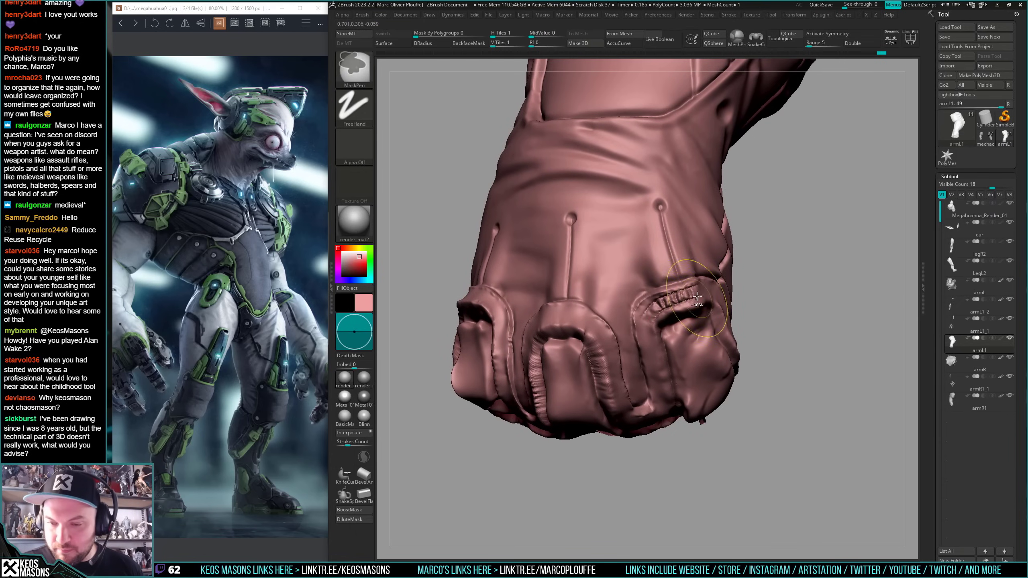
right_click(688, 300)
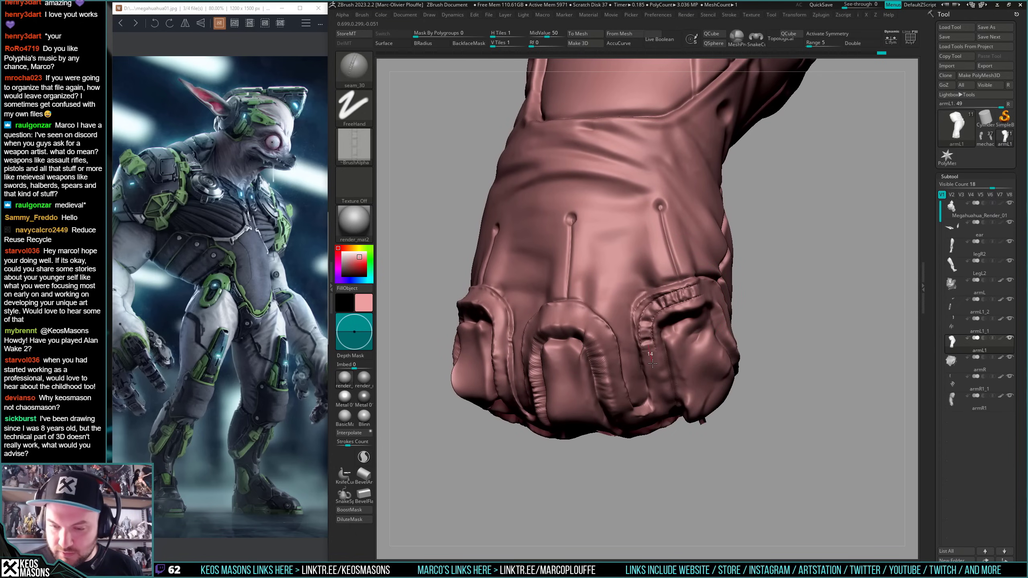
left_click_drag(652, 363, 653, 369)
mouse_move(657, 364)
right_mouse_down()
mouse_move(677, 335)
mouse_move(663, 404)
right_mouse_up()
key("ctrl+z")
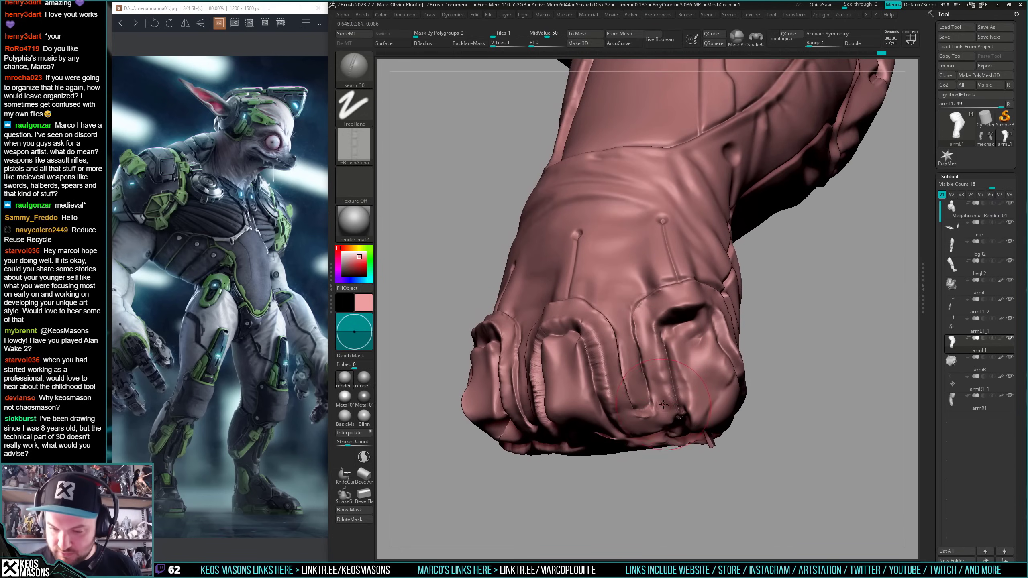
- Stroke a stitched seam up the inner side of the outer finger opening's trim, across its end and down the outer side
left_click_drag(663, 404, 642, 306)
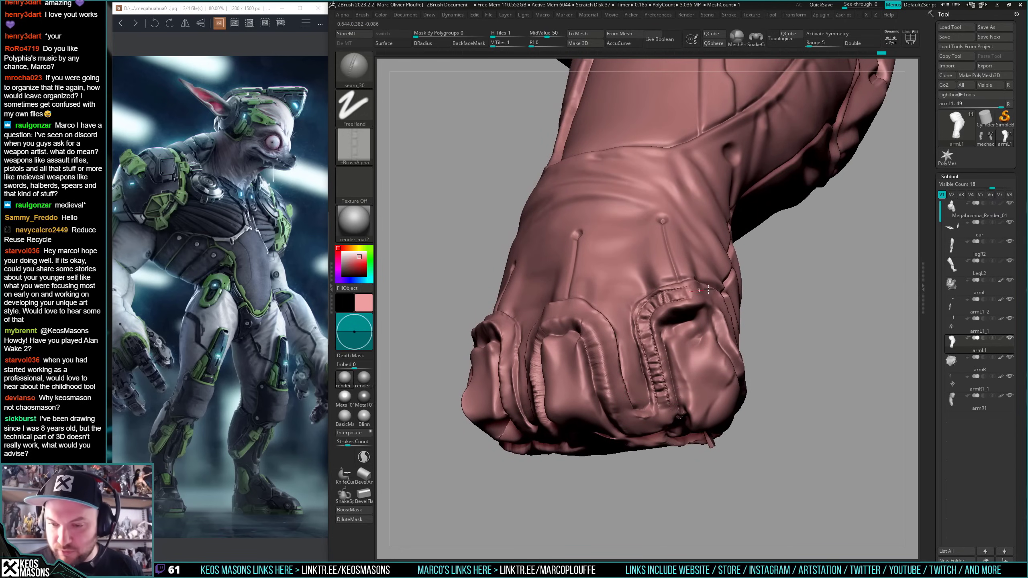
right_click_drag(708, 289, 628, 291)
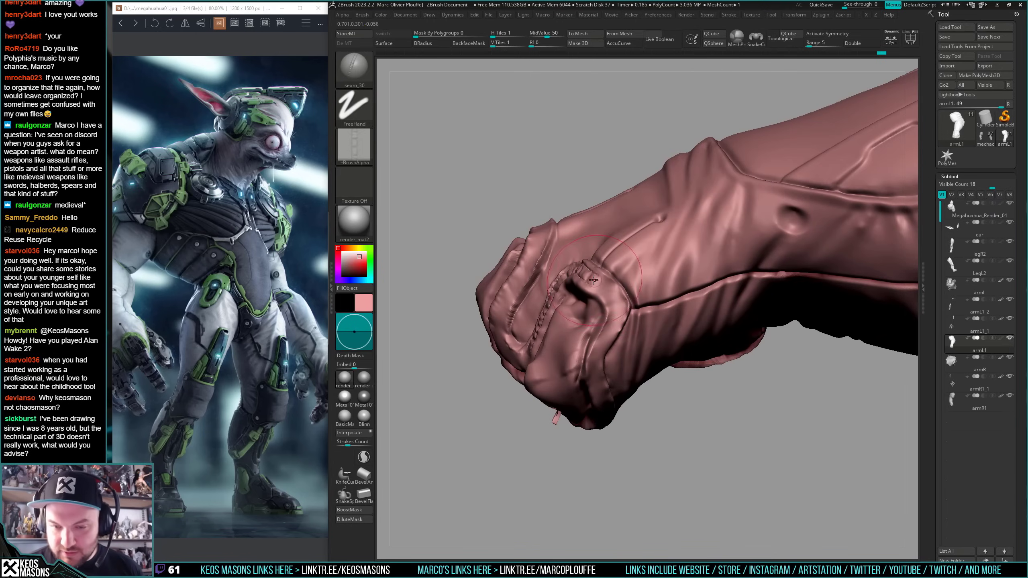
left_click_drag(605, 291, 620, 318)
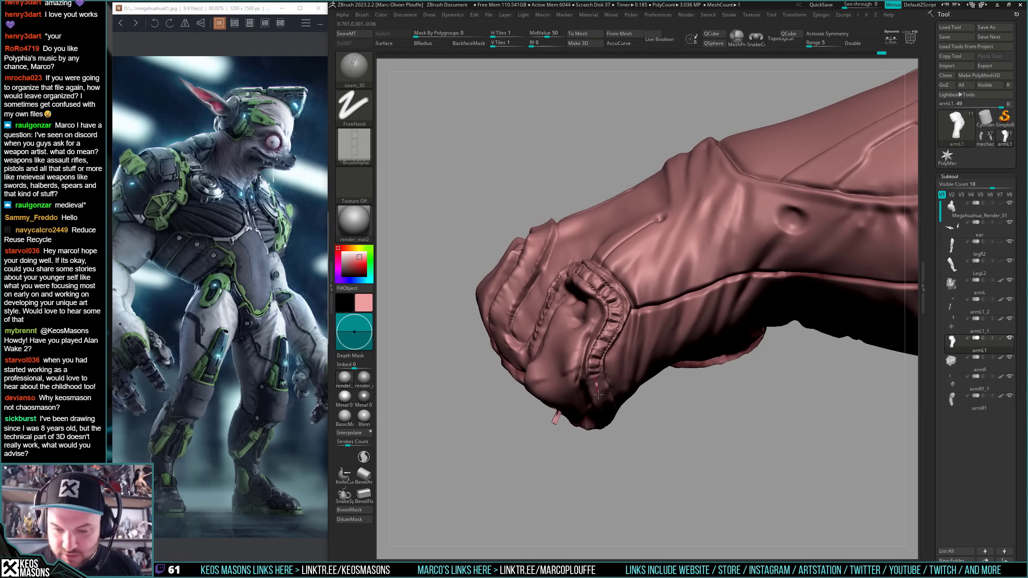
right_click_drag(604, 410, 602, 352)
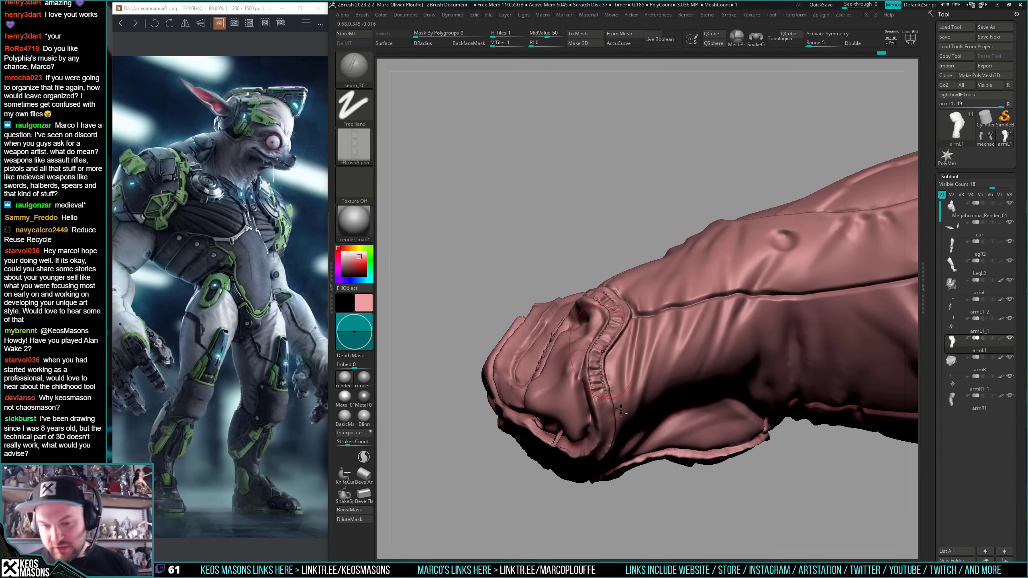
- Extend the stitched seam from the outer finger opening's side along the trim towards the palm
right_click_drag(621, 410, 595, 320)
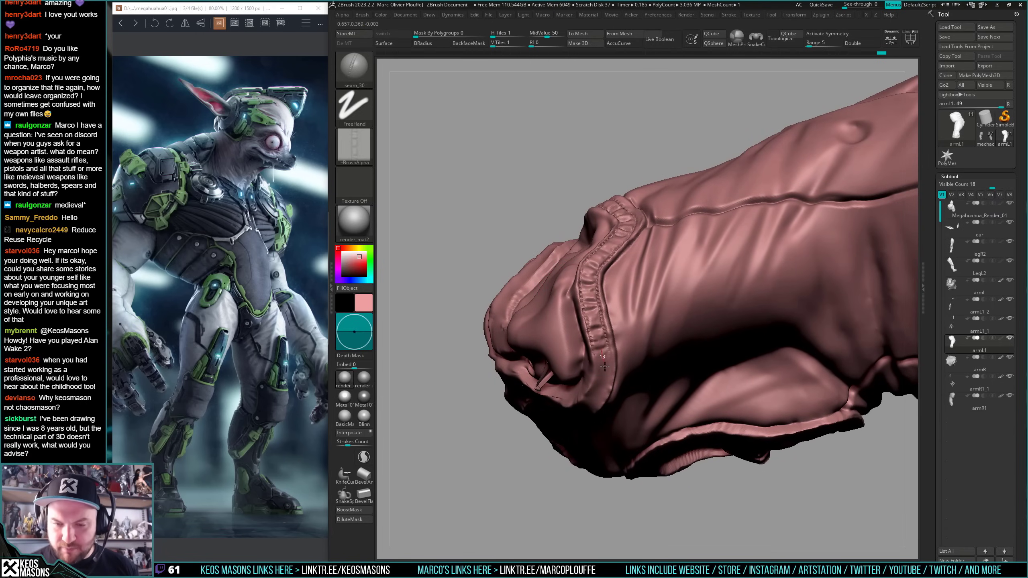
right_click_drag(593, 401, 602, 334)
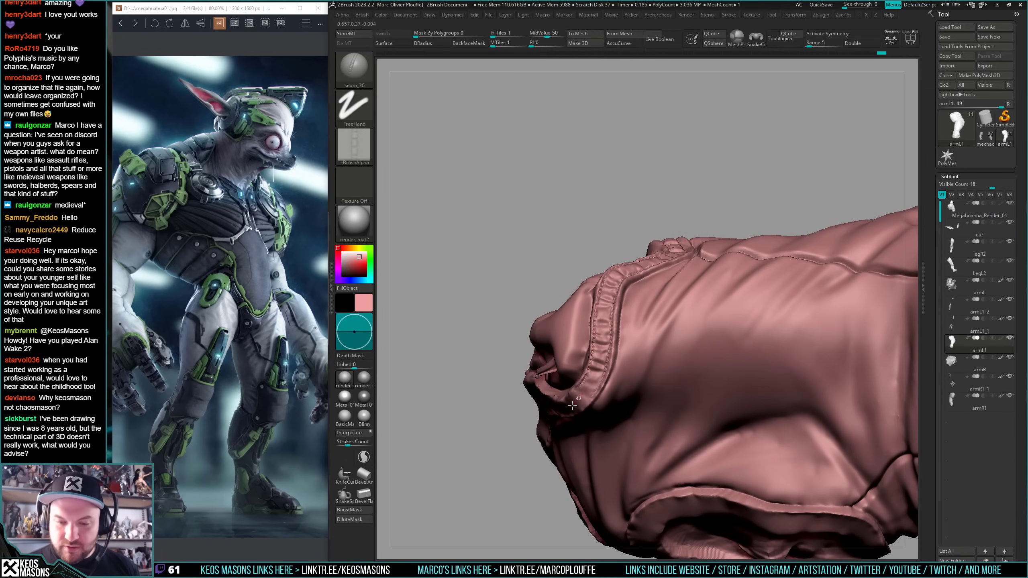
right_click_drag(572, 406, 602, 341)
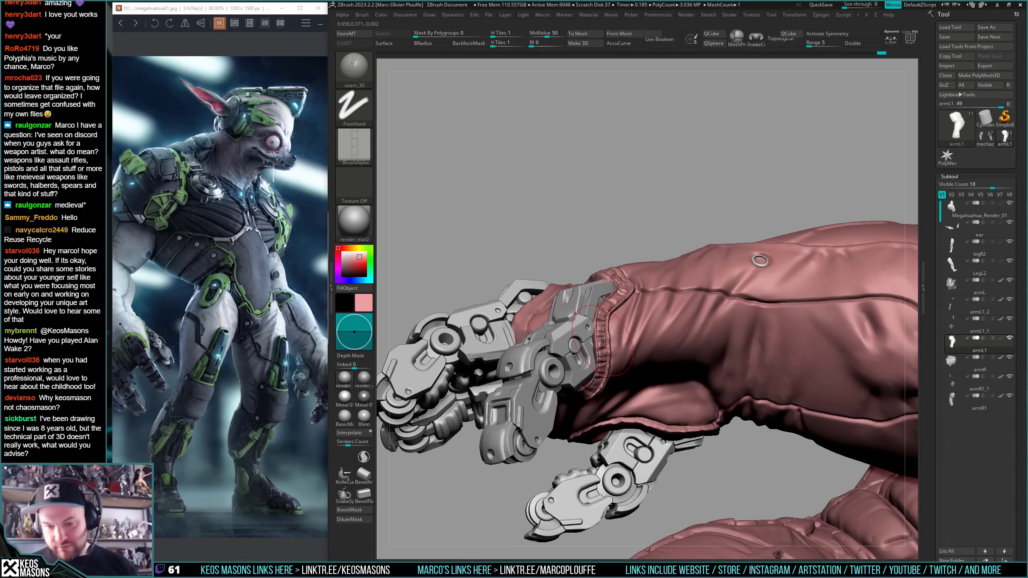
mouse_move(614, 406)
right_mouse_down()
mouse_move(623, 421)
mouse_move(609, 383)
mouse_move(618, 329)
mouse_move(595, 298)
right_mouse_up()
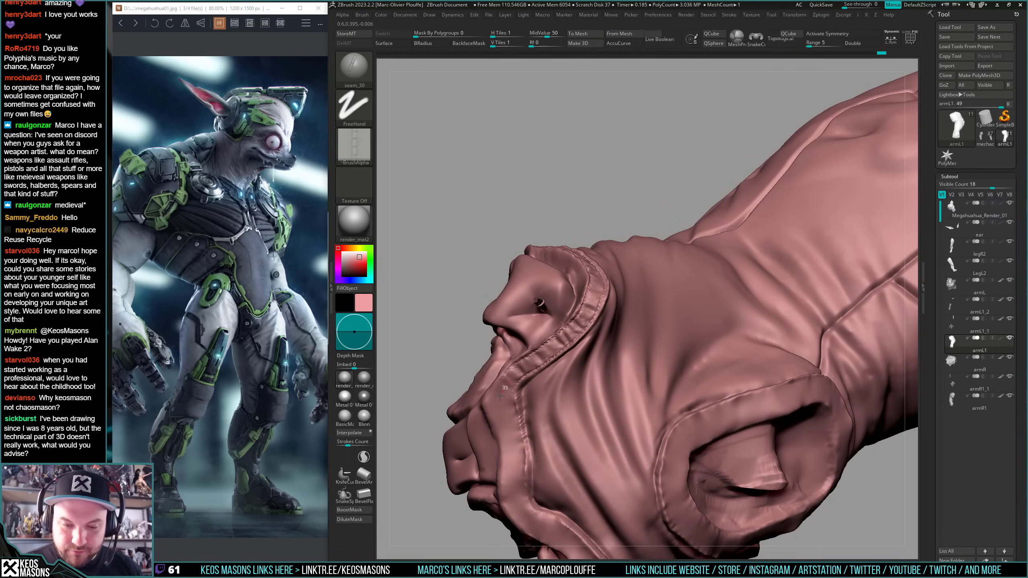
- Continue the stitched seam along the palm-side trim below the finger openings
left_click_drag(500, 397, 498, 418)
right_click_drag(521, 393, 534, 333, "alt")
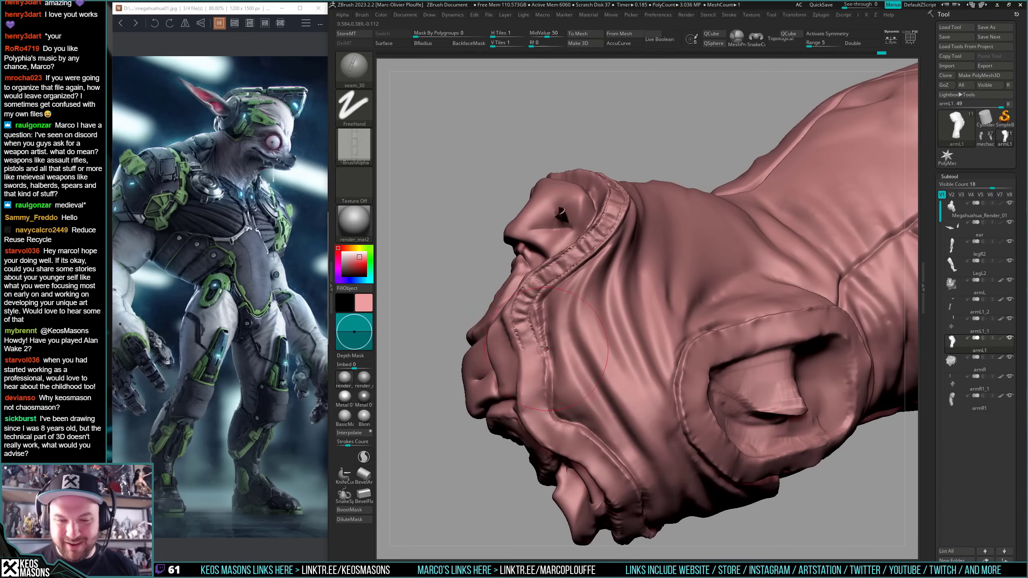
mouse_move(525, 337)
left_mouse_down()
mouse_move(540, 424)
mouse_move(616, 484)
left_mouse_up()
mouse_move(615, 484)
right_mouse_down()
mouse_move(580, 377)
mouse_move(625, 364)
right_mouse_up()
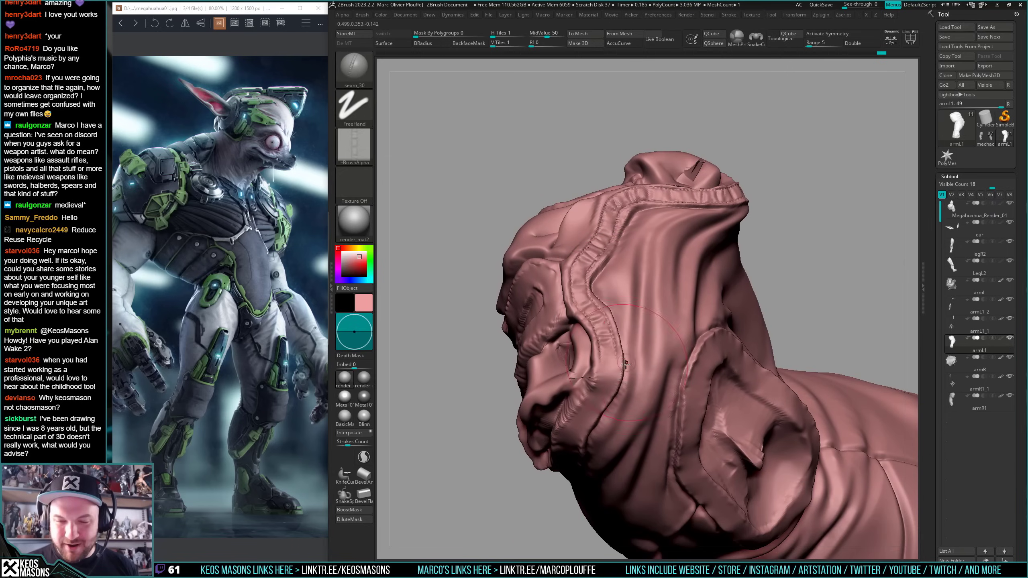
- Carry the stitched seam around the palm edge and along the outer side of the thumb-side finger opening's trim
left_click_drag(606, 388, 556, 441)
mouse_move(545, 428)
right_mouse_down()
mouse_move(579, 365)
mouse_move(616, 338)
mouse_move(602, 343)
right_mouse_up()
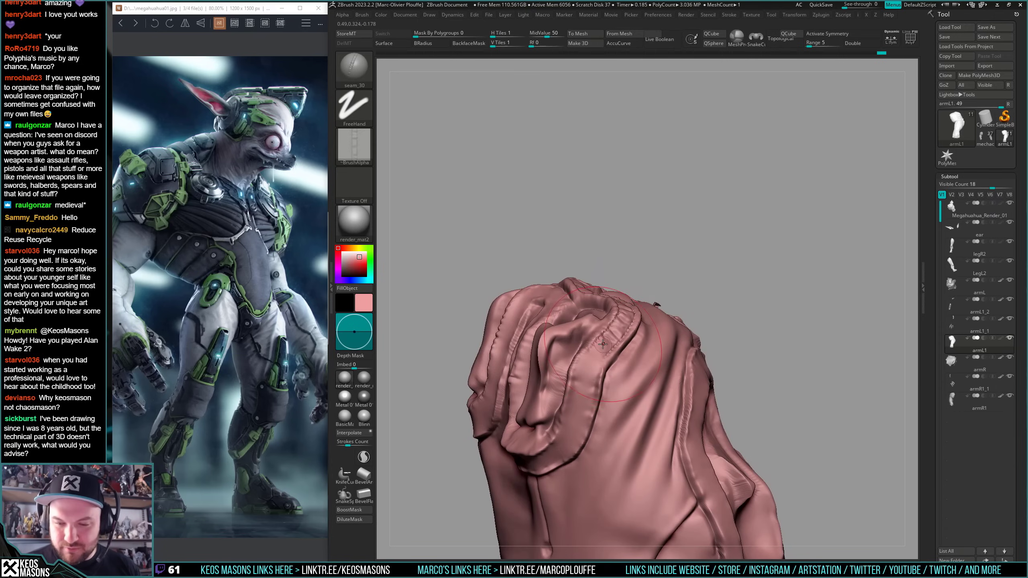
left_click_drag(585, 366, 575, 406)
key("ctrl+z")
left_click_drag(610, 339, 591, 362)
left_click_drag(579, 408, 571, 438)
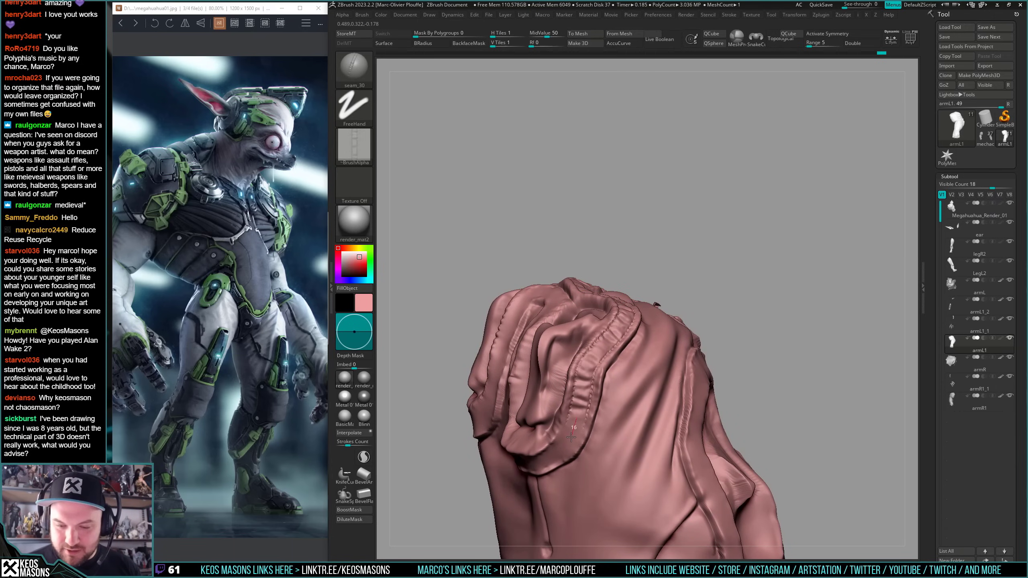
- Wrap the stitched seam around the back-of-hand end of the thumb-side finger opening
mouse_move(558, 455)
right_mouse_down()
mouse_move(580, 474)
mouse_move(637, 373)
mouse_move(630, 367)
right_mouse_up()
left_click_drag(629, 364, 617, 380)
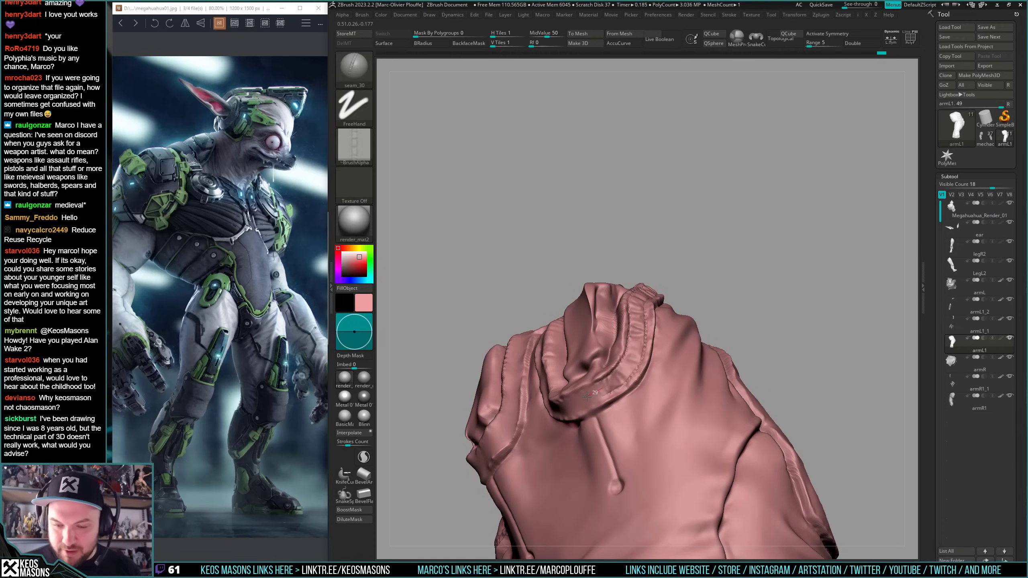
left_click_drag(565, 408, 557, 408)
mouse_move(656, 392)
right_mouse_down()
mouse_move(607, 380)
mouse_move(588, 397)
right_mouse_up()
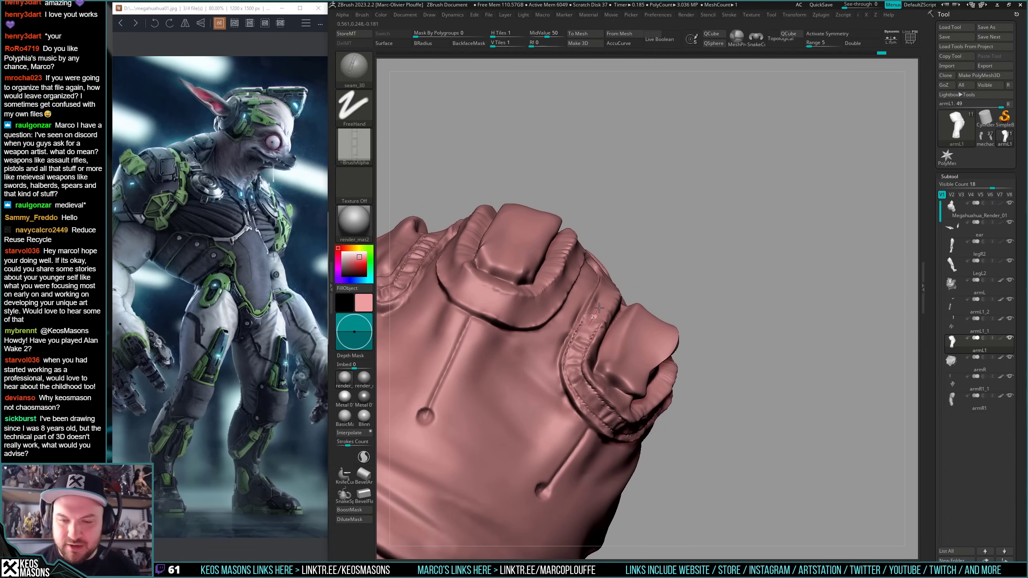
- Stitch the trim curving between the thumb-side and middle finger openings, up to the middle opening's back-of-hand end
mouse_move(598, 308)
right_mouse_down()
mouse_move(592, 357)
mouse_move(603, 293)
mouse_move(580, 274)
right_mouse_up()
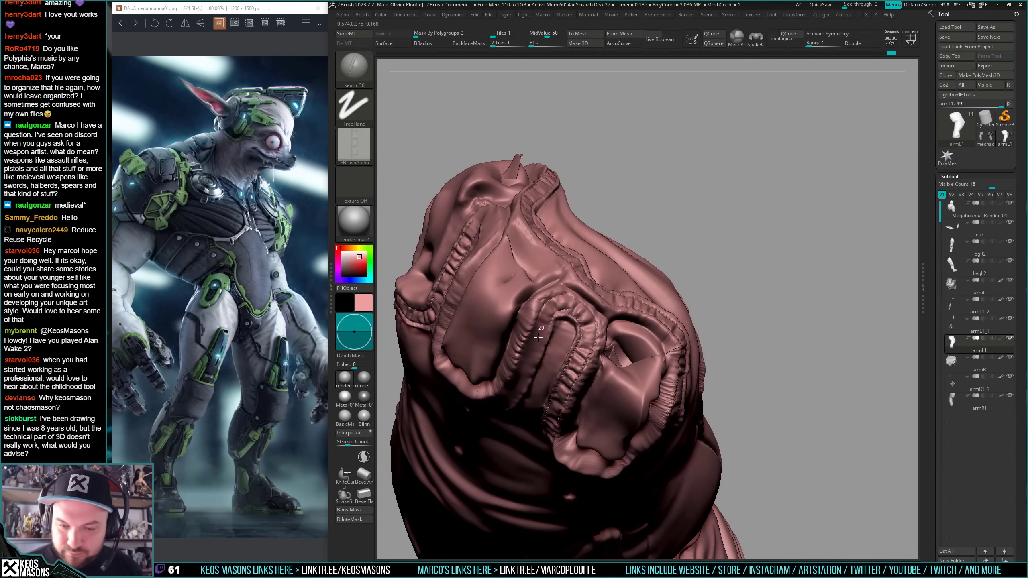
right_click_drag(529, 357, 535, 350)
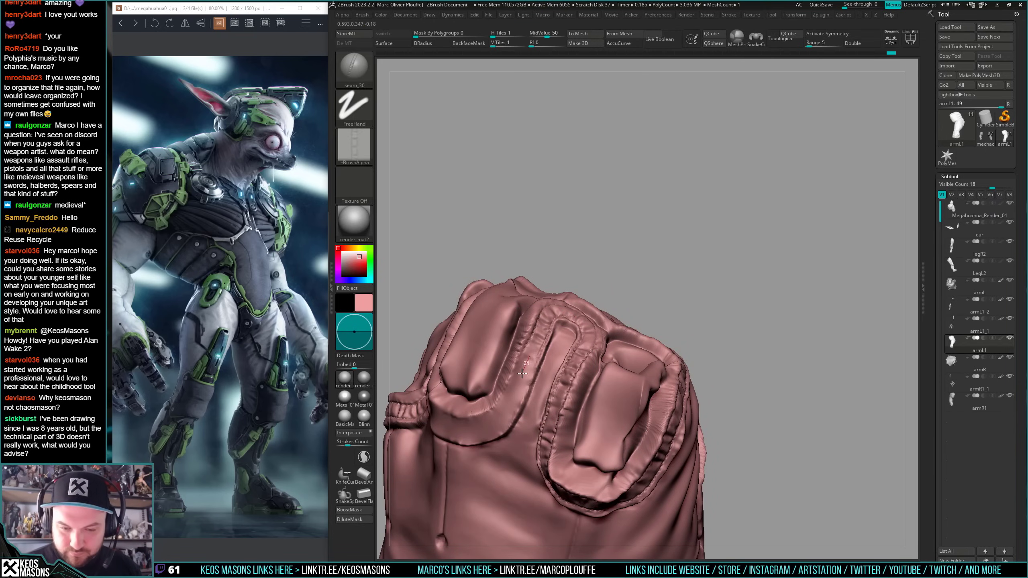
mouse_move(510, 402)
right_mouse_down()
mouse_move(612, 389)
mouse_move(616, 378)
right_mouse_up()
left_click_drag(614, 395, 554, 437)
mouse_move(554, 438)
right_mouse_down()
mouse_move(601, 335)
mouse_move(607, 275)
mouse_move(629, 263)
mouse_move(630, 236)
right_mouse_up()
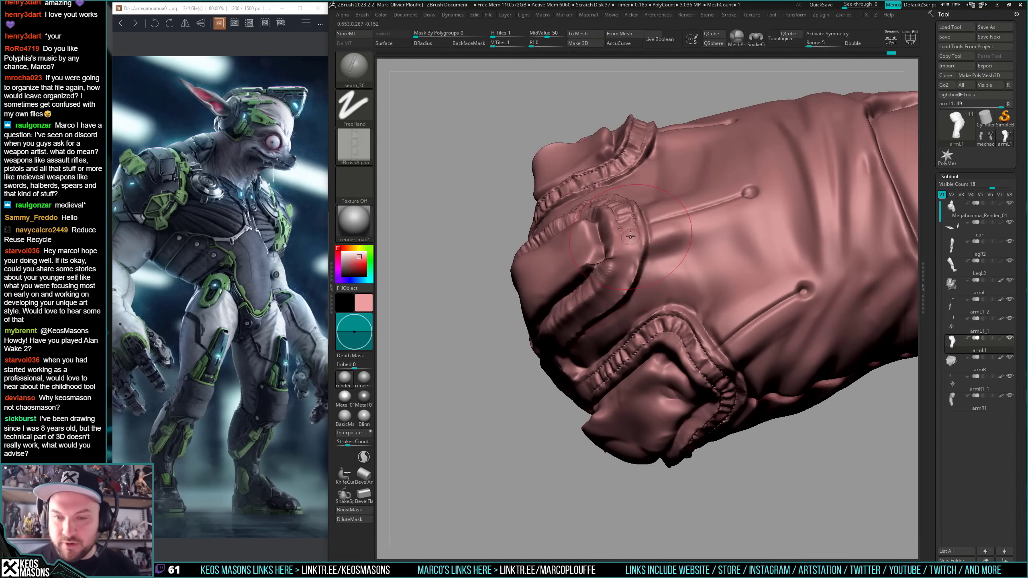
- Redo the seam over the middle finger opening's back-of-hand end and continue it down towards the outer finger
left_click_drag(627, 251, 623, 281)
right_click_drag(623, 281, 631, 239)
key("ctrl+z")
left_click_drag(627, 260, 555, 345)
right_click_drag(555, 345, 578, 257)
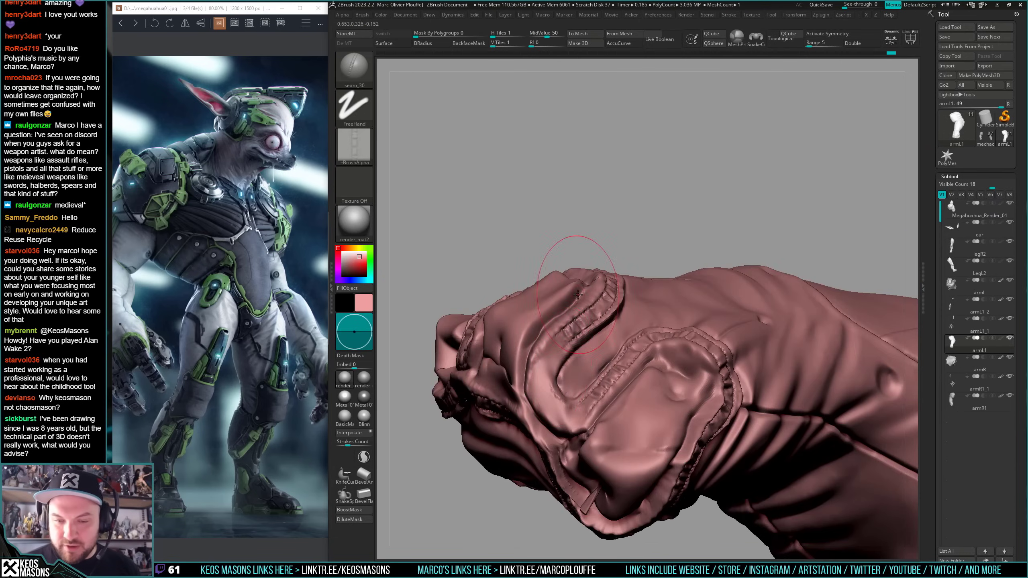
- Join the stitched seams around the bend between the middle and outer finger openings
right_click_drag(565, 387, 564, 340, "alt")
mouse_move(564, 340)
left_mouse_down()
mouse_move(538, 377)
mouse_move(547, 403)
left_mouse_up()
mouse_move(561, 408)
right_mouse_down()
mouse_move(603, 388)
mouse_move(557, 435)
mouse_move(544, 418)
right_mouse_up()
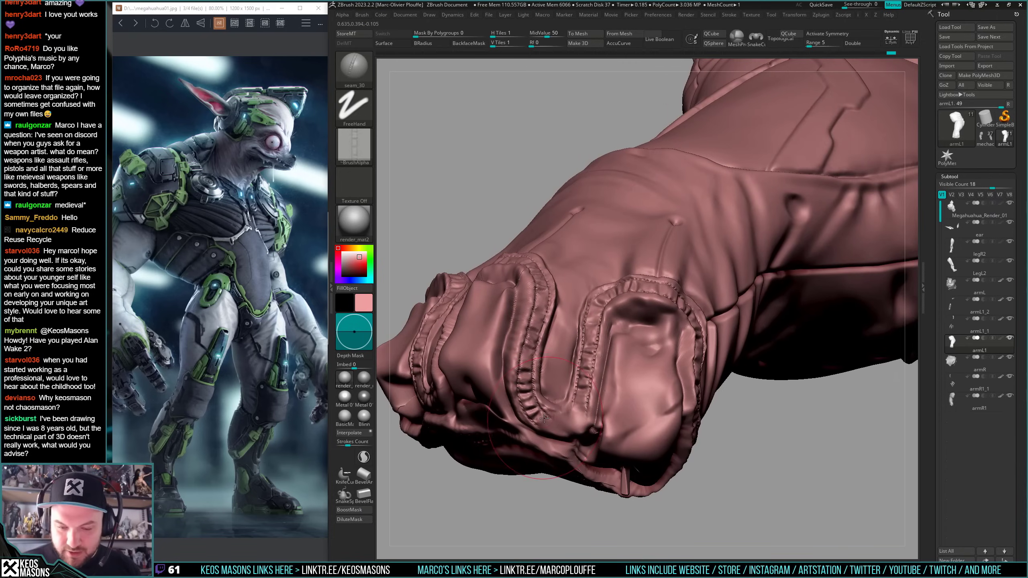
left_click_drag(563, 424, 578, 421)
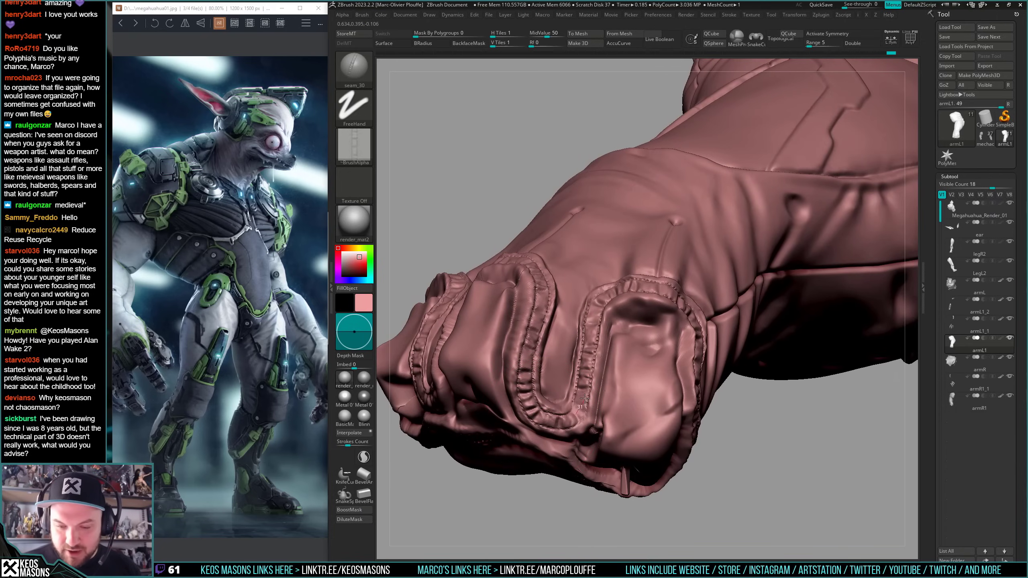
- Stitch the seam down one long side of the thumb opening's trim and into the bend at its fingertip-side end
right_click_drag(592, 399, 606, 316, "ctrl")
mouse_move(724, 134)
right_mouse_down()
mouse_move(691, 150)
mouse_move(650, 358)
mouse_move(645, 326)
mouse_move(664, 328)
mouse_move(578, 292)
right_mouse_up()
mouse_move(578, 291)
right_mouse_down("ctrl")
mouse_move(576, 343)
mouse_move(559, 258)
mouse_move(507, 256)
right_mouse_up("ctrl")
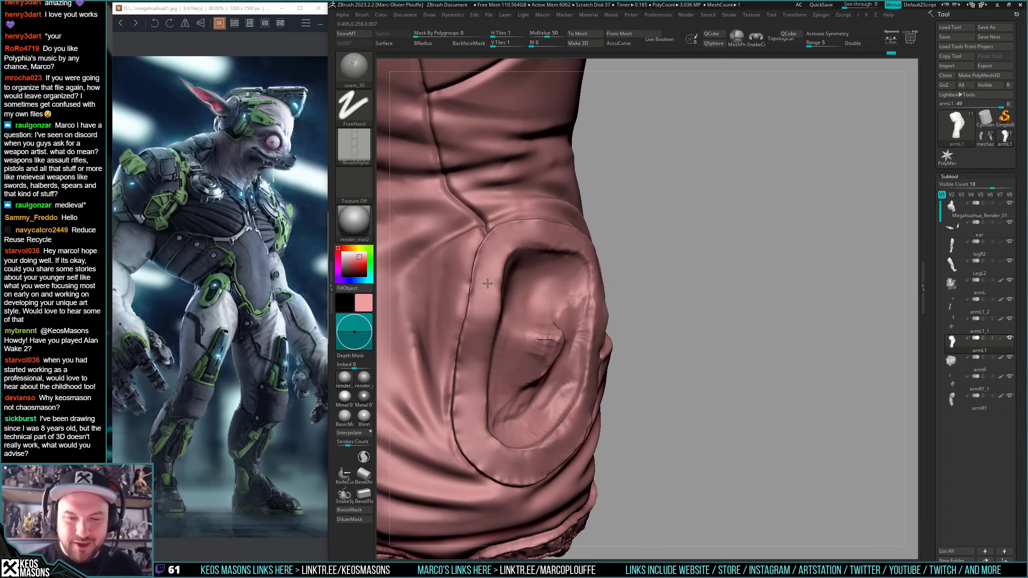
left_click_drag(487, 283, 473, 392)
key("ctrl+z")
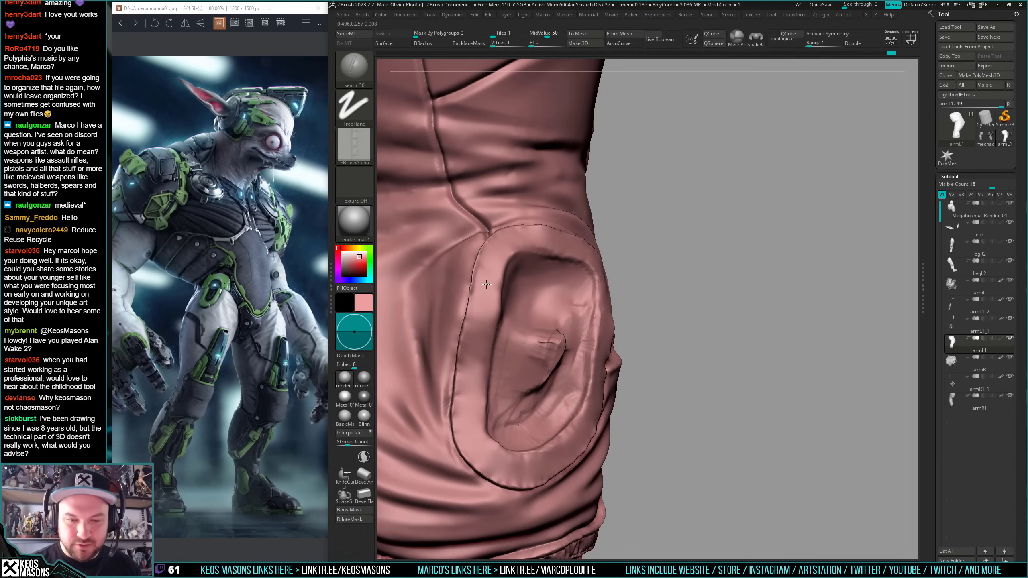
mouse_move(486, 285)
left_mouse_down()
mouse_move(465, 432)
mouse_move(481, 459)
mouse_move(527, 475)
left_mouse_up()
left_click_drag(623, 455, 613, 414, "alt")
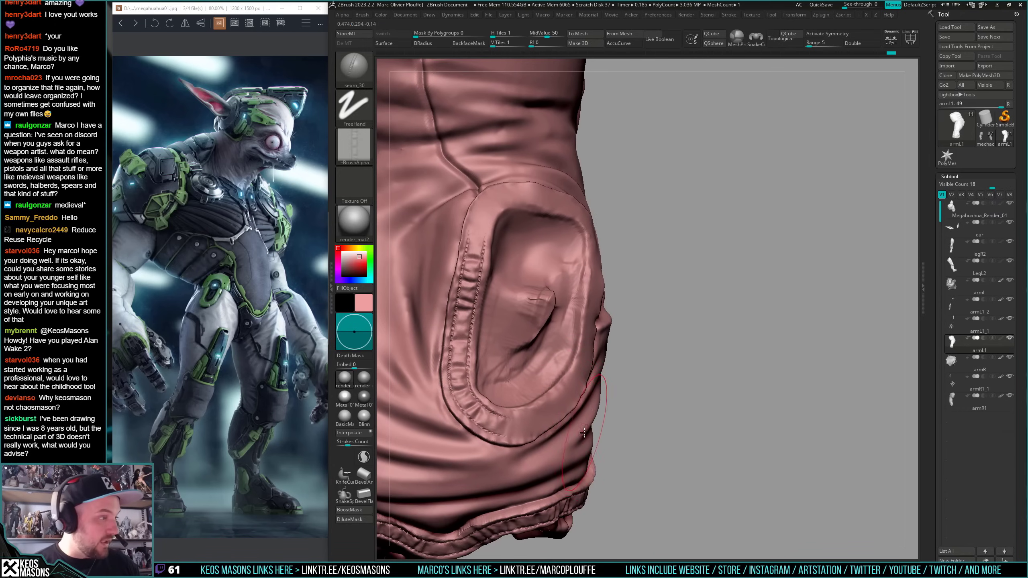
- Continue the stitched seam around the thumb opening's fingertip-side end and up the opposite long side
right_click_drag(584, 432, 545, 431)
mouse_move(483, 424)
left_mouse_down()
mouse_move(519, 422)
mouse_move(573, 380)
left_mouse_up()
right_click_drag(586, 382, 563, 386)
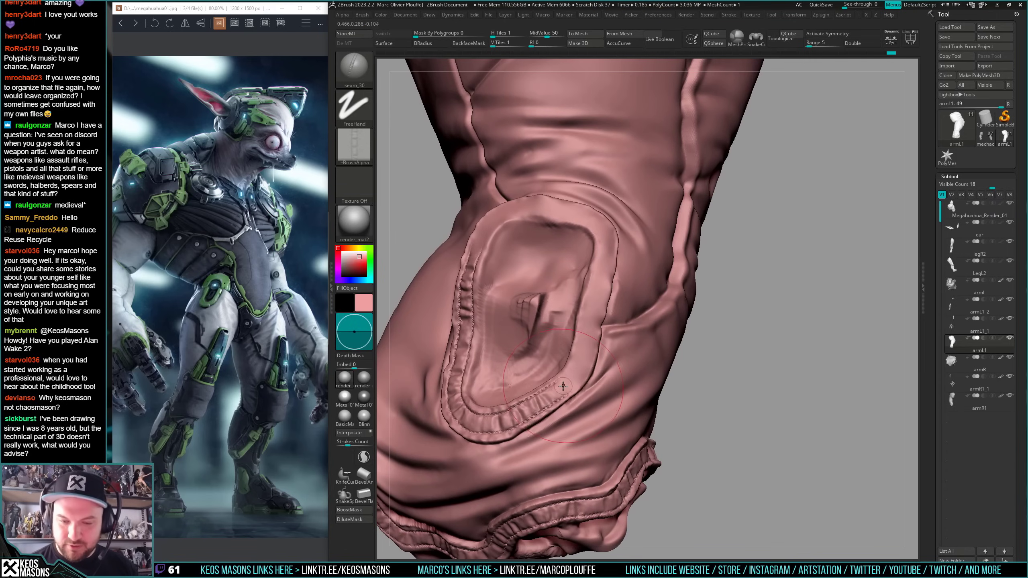
mouse_move(563, 386)
left_mouse_down()
mouse_move(582, 356)
mouse_move(605, 242)
left_mouse_up()
- Close the stitched loop around the wrist-side end of the thumb opening and bring back the rest of the character
mouse_move(606, 229)
right_mouse_down()
mouse_move(665, 280)
mouse_move(683, 258)
mouse_move(669, 229)
right_mouse_up()
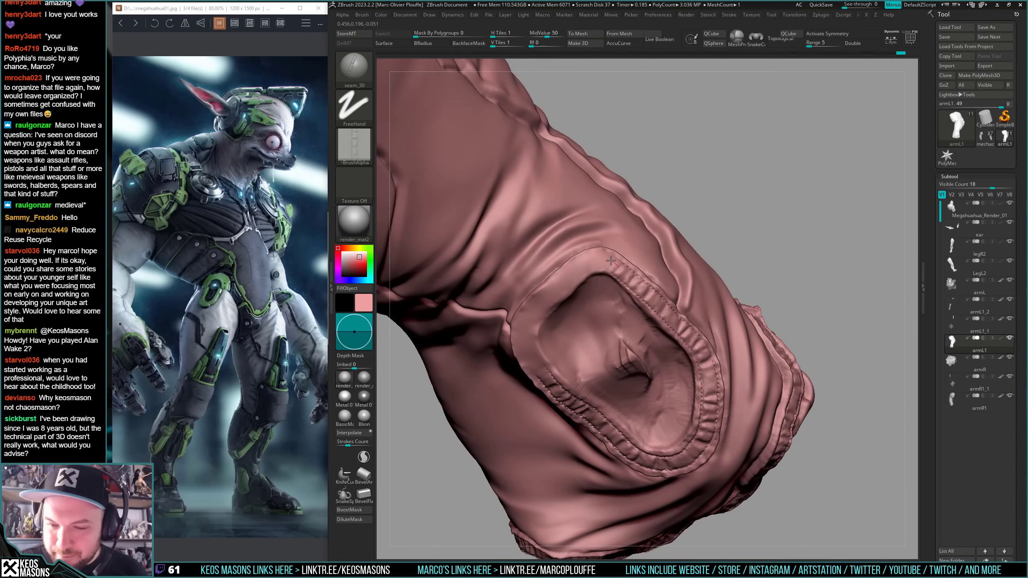
left_click_drag(585, 259, 524, 329)
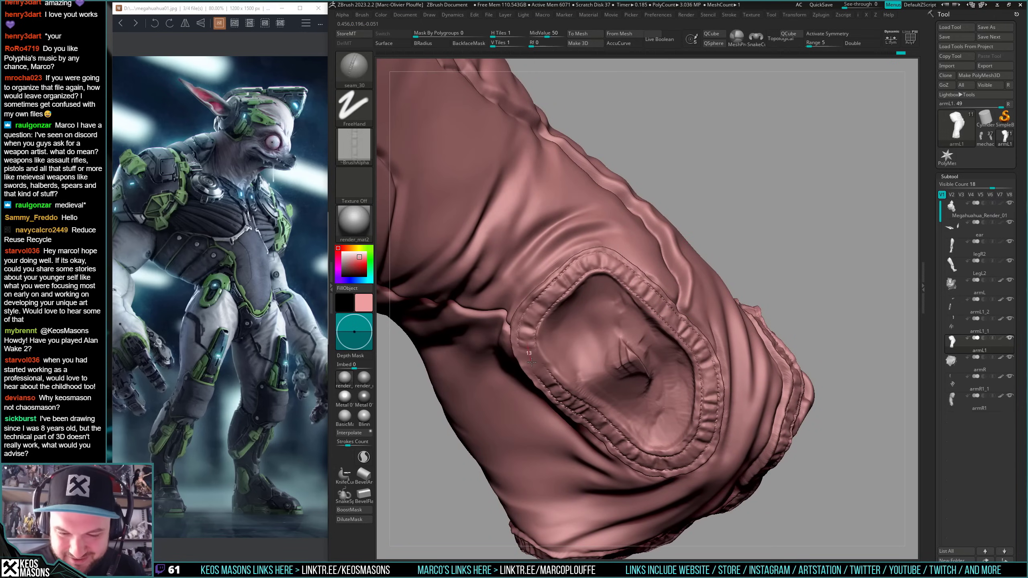
left_click_drag(542, 373, 542, 374)
mouse_move(544, 370)
right_mouse_down("ctrl")
mouse_move(561, 330)
mouse_move(593, 362)
mouse_move(662, 372)
mouse_move(681, 354)
mouse_move(619, 356)
mouse_move(598, 320)
mouse_move(633, 352)
mouse_move(655, 328)
right_mouse_up("ctrl")
right_click_drag(769, 300, 769, 299)
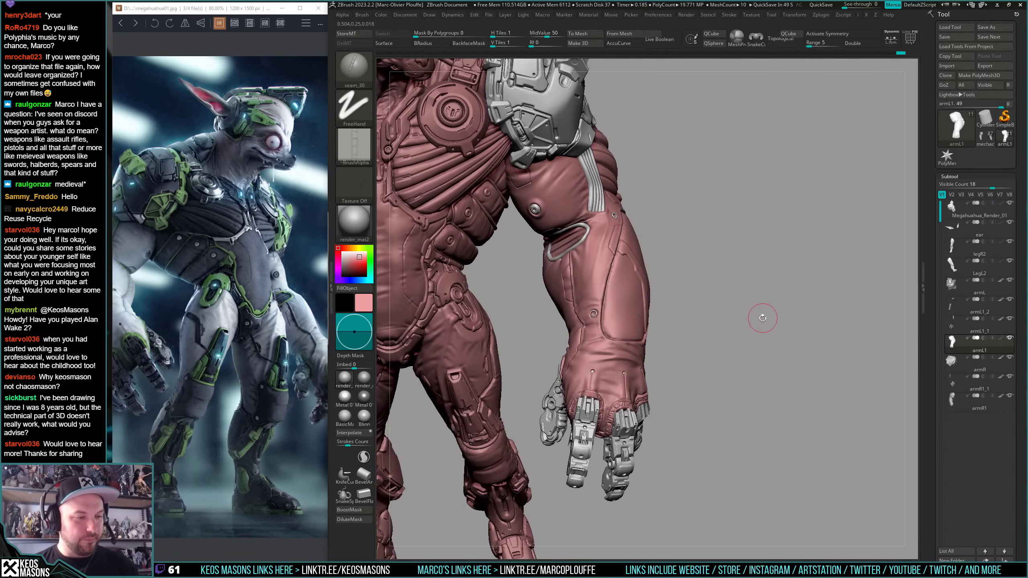
- With the DamStandard brush, carve along the outer edge of the large forearm panel near the elbow
mouse_move(763, 316)
right_mouse_down()
mouse_move(760, 284)
mouse_move(753, 327)
right_mouse_up()
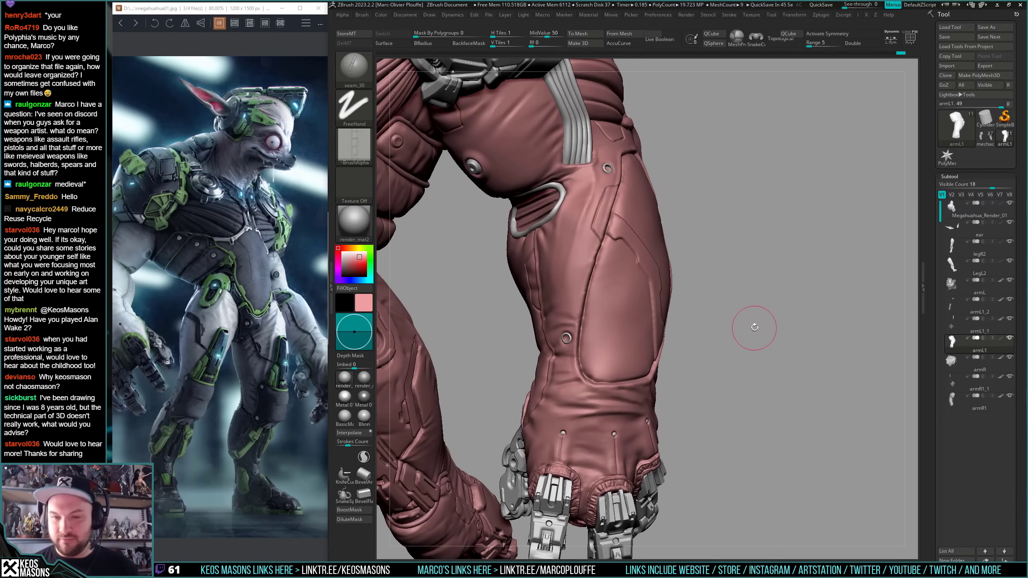
key("b")
left_click(763, 298)
right_click_drag(863, 210, 860, 243, "ctrl")
key("space")
left_click(583, 342)
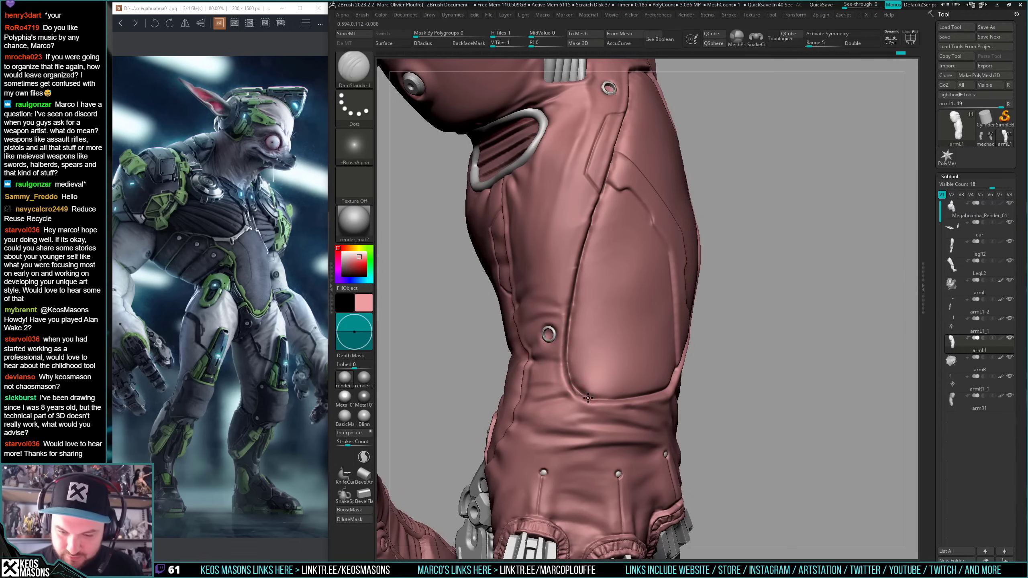
mouse_move(580, 391)
right_mouse_down("ctrl")
mouse_move(595, 352)
mouse_move(603, 398)
right_mouse_up("ctrl")
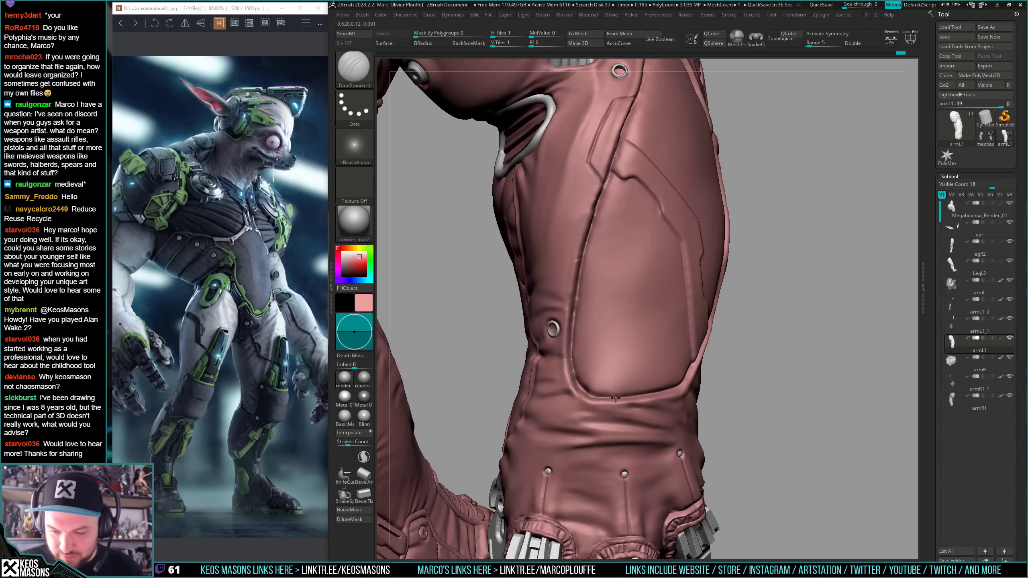
right_click_drag(688, 398, 575, 518)
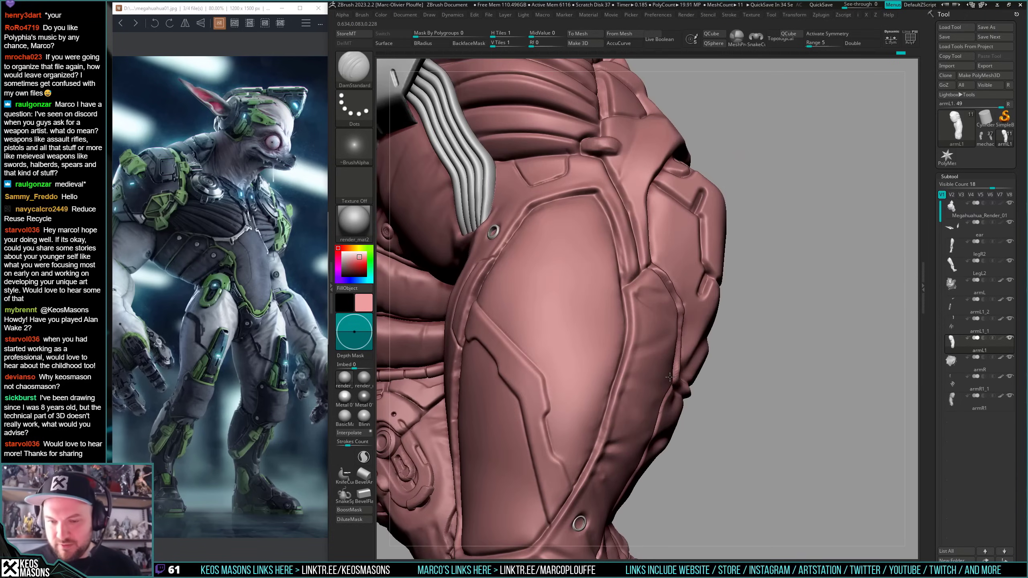
right_click_drag(680, 305, 618, 251)
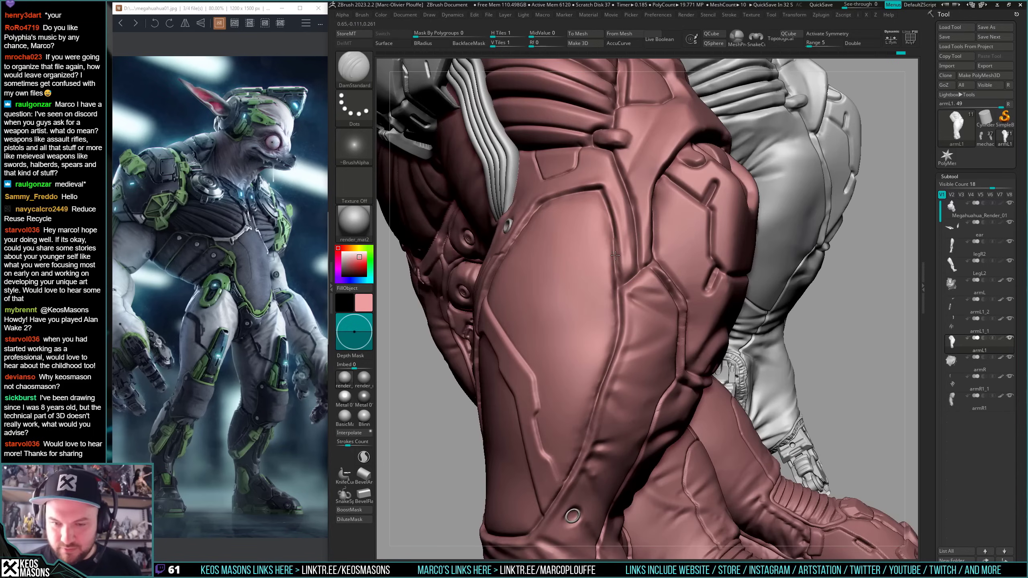
left_click_drag(614, 237, 622, 336)
left_click_drag(619, 269, 620, 341)
right_click_drag(625, 315, 622, 332)
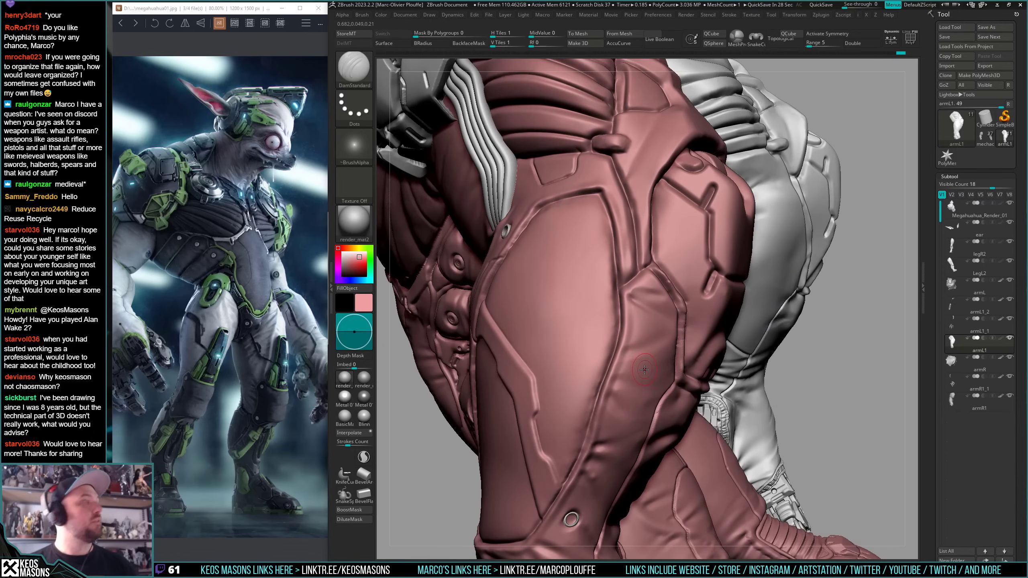
- Examine the forearm's panel lines and cloth folds from several angles
mouse_move(635, 360)
right_mouse_down()
mouse_move(654, 371)
mouse_move(654, 354)
right_mouse_up()
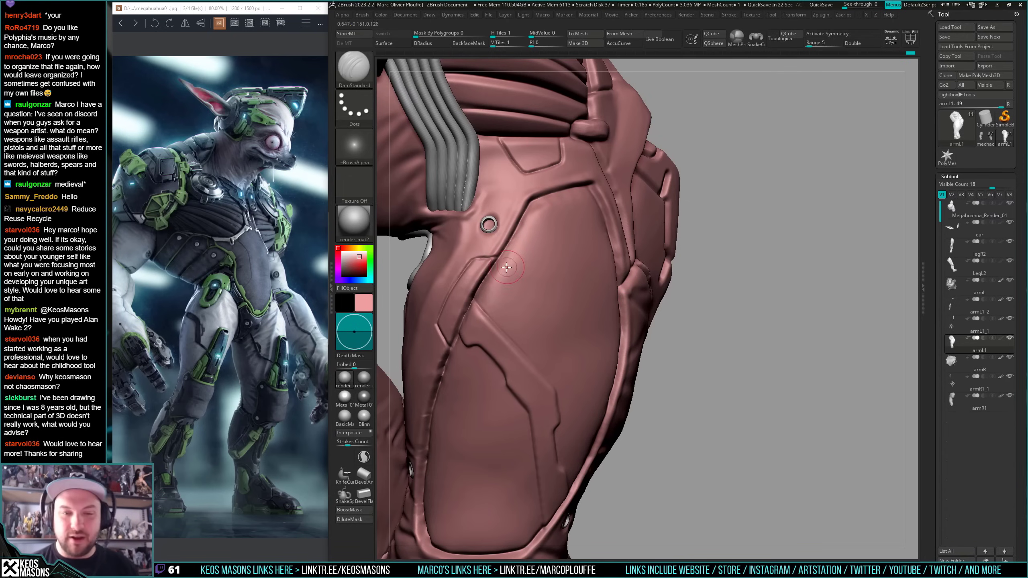
right_click_drag(506, 267, 518, 260)
right_click_drag(419, 399, 500, 311)
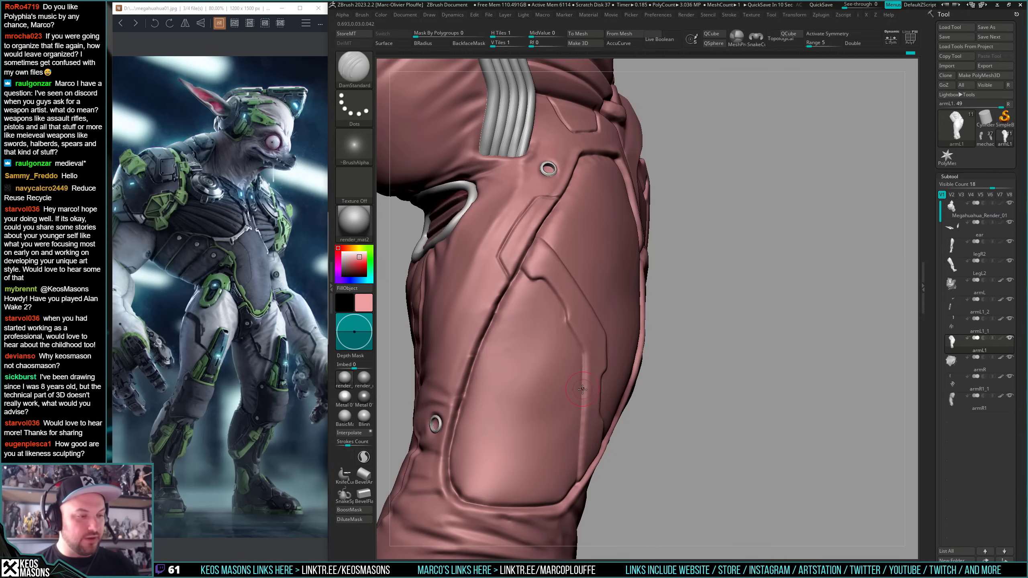
mouse_move(578, 388)
right_mouse_down()
mouse_move(588, 362)
mouse_move(555, 354)
right_mouse_up()
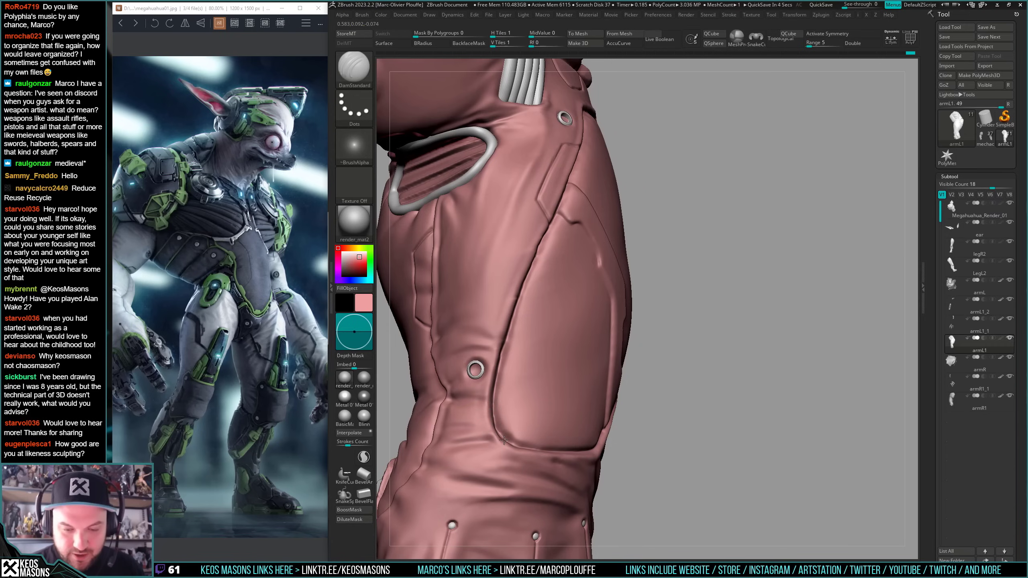
mouse_move(504, 440)
right_mouse_down()
mouse_move(494, 435)
mouse_move(537, 384)
right_mouse_up()
right_click_drag(644, 368, 593, 390)
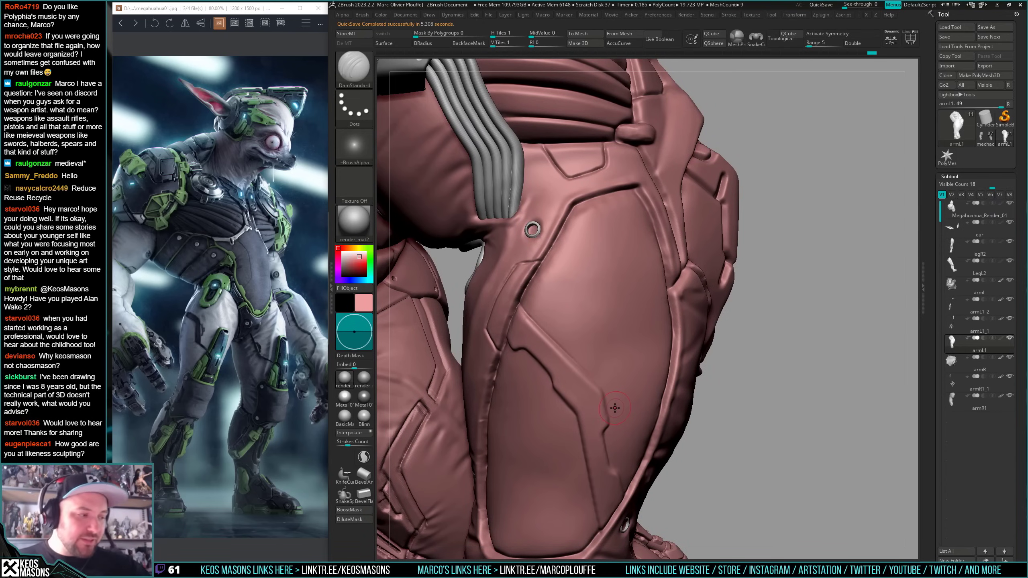
- With the Move brush, nudge the small inset panel line beside the upper front edge of the large forearm panel
left_click_drag(811, 277, 592, 336)
mouse_move(592, 339)
right_mouse_down("ctrl")
mouse_move(599, 356)
mouse_move(612, 356)
mouse_move(580, 336)
mouse_move(573, 353)
right_mouse_up("ctrl")
key("b")
left_click(581, 317)
key("space")
left_click_drag(592, 299, 597, 298)
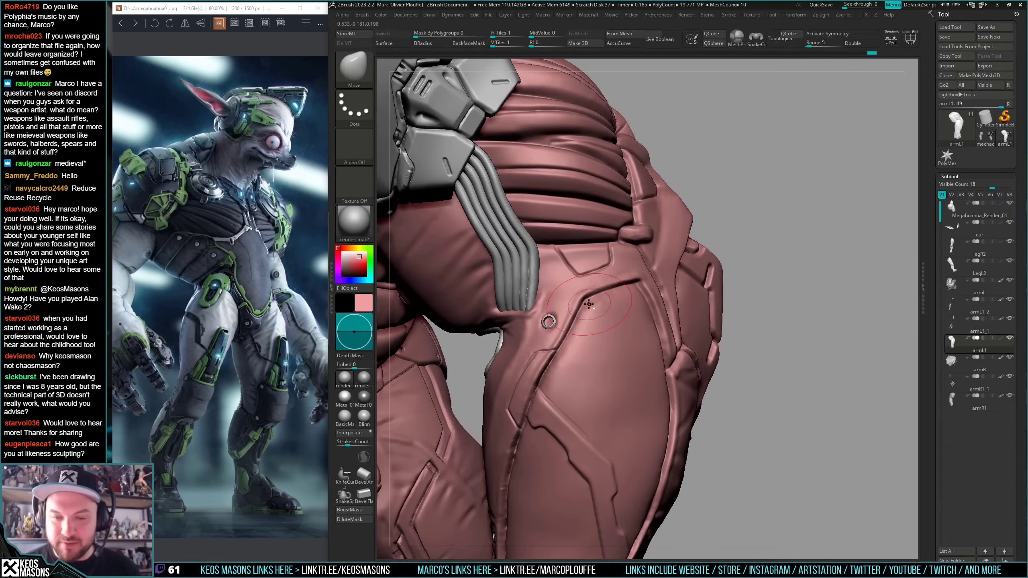
right_click_drag(584, 306, 594, 331)
key("a")
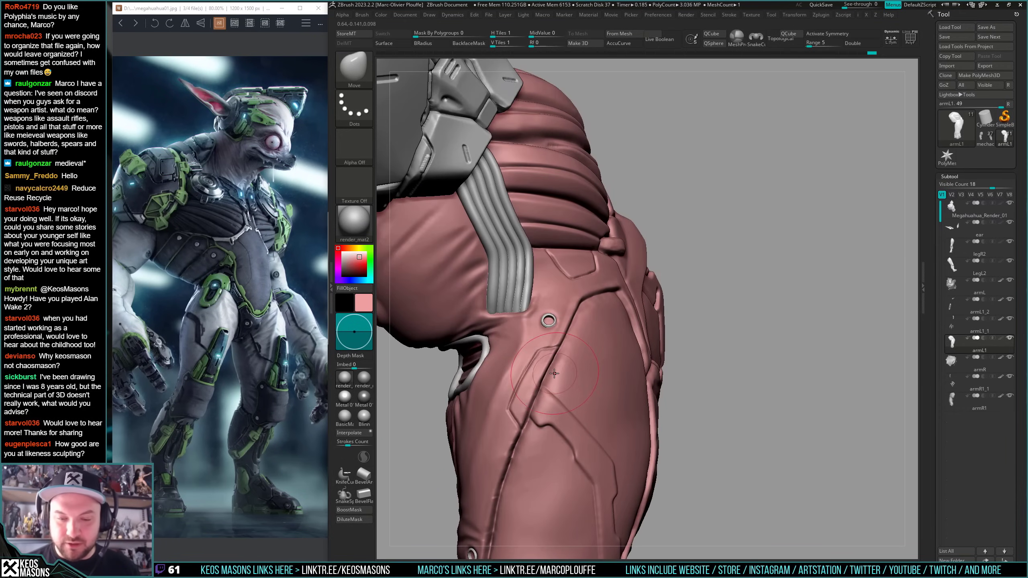
left_click_drag(537, 360, 544, 360)
- Reshape the outer edge of the large forearm panel below the elbow with the Move brush, adjusting the brush size
right_click_drag(694, 294, 695, 297, "ctrl")
mouse_move(696, 297)
left_mouse_down()
mouse_move(731, 291)
mouse_move(727, 278)
mouse_move(711, 302)
left_mouse_up()
mouse_move(711, 302)
right_mouse_down()
mouse_move(670, 296)
mouse_move(656, 311)
mouse_move(641, 301)
right_mouse_up()
left_click_drag(640, 300, 645, 340)
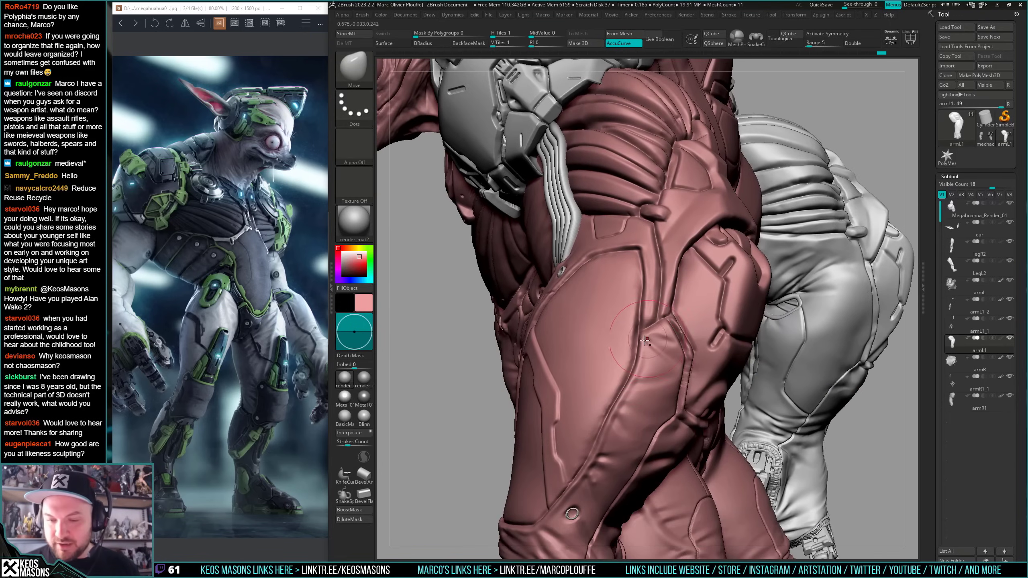
right_click_drag(641, 320, 650, 342)
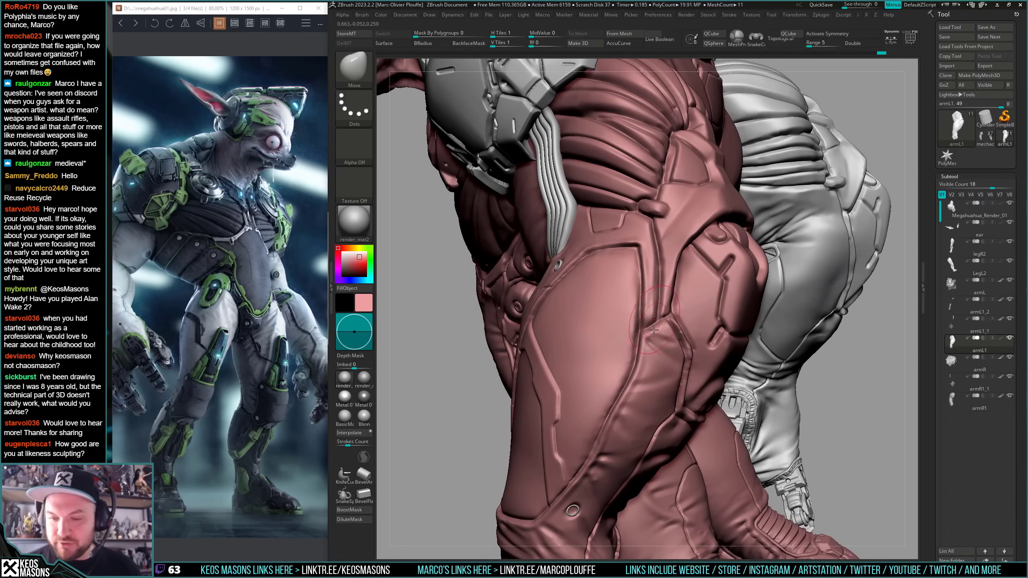
left_click_drag(644, 347, 626, 331)
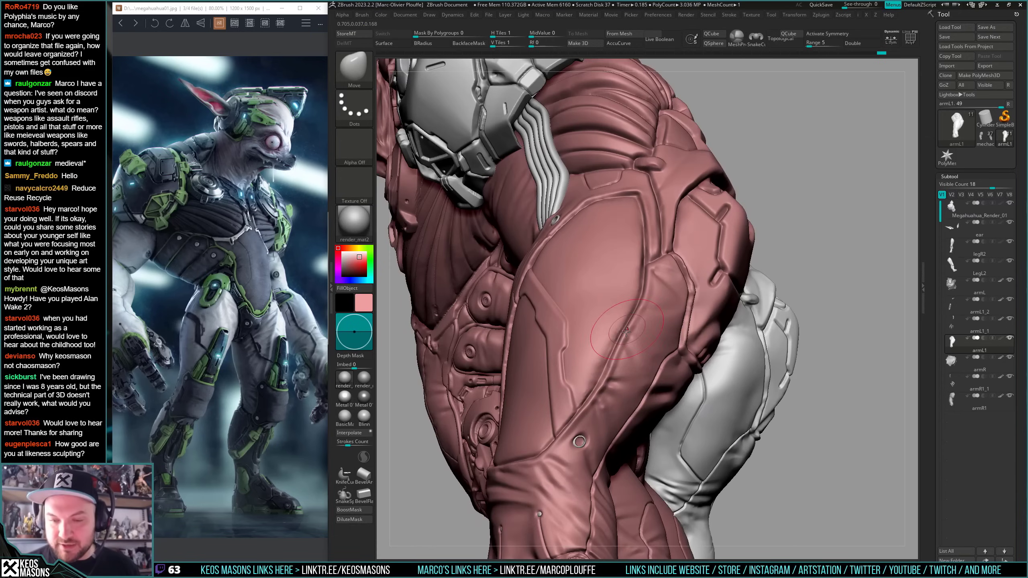
key("space")
left_click_drag(605, 377, 603, 379)
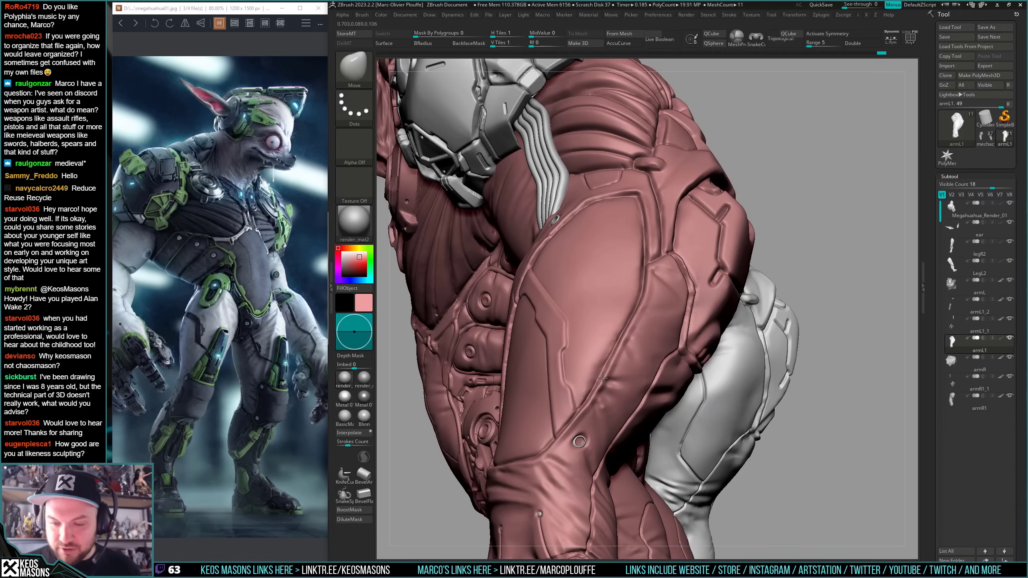
- Deepen the groove along the forearm panel's outer edge above the wrist-side ring stud with the DamStandard brush
mouse_move(625, 344)
right_mouse_down()
mouse_move(603, 300)
mouse_move(612, 314)
right_mouse_up()
key("space")
left_click(606, 315)
key("space")
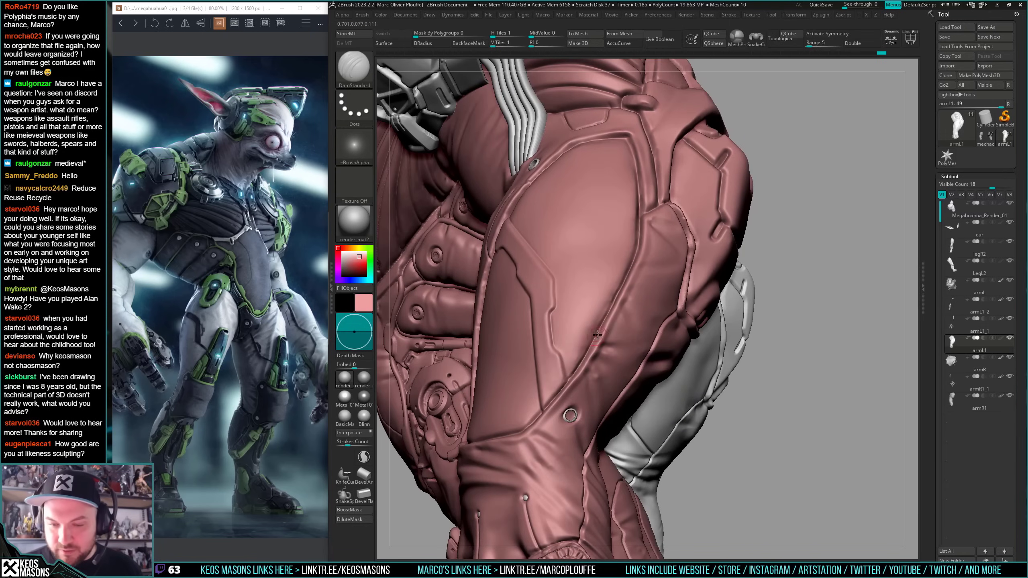
left_click_drag(597, 334, 604, 319)
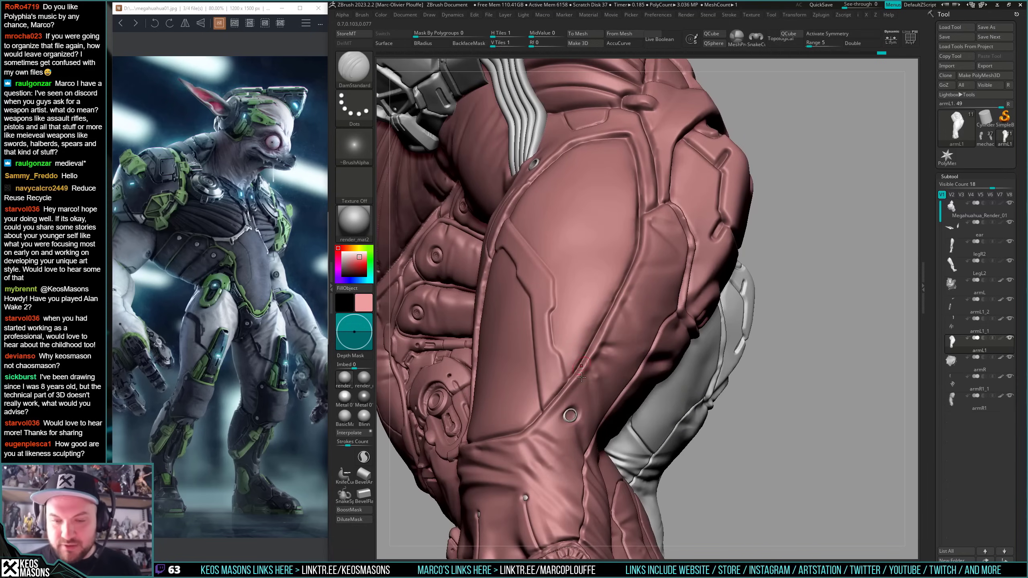
left_click_drag(581, 377, 610, 288)
key("shift")
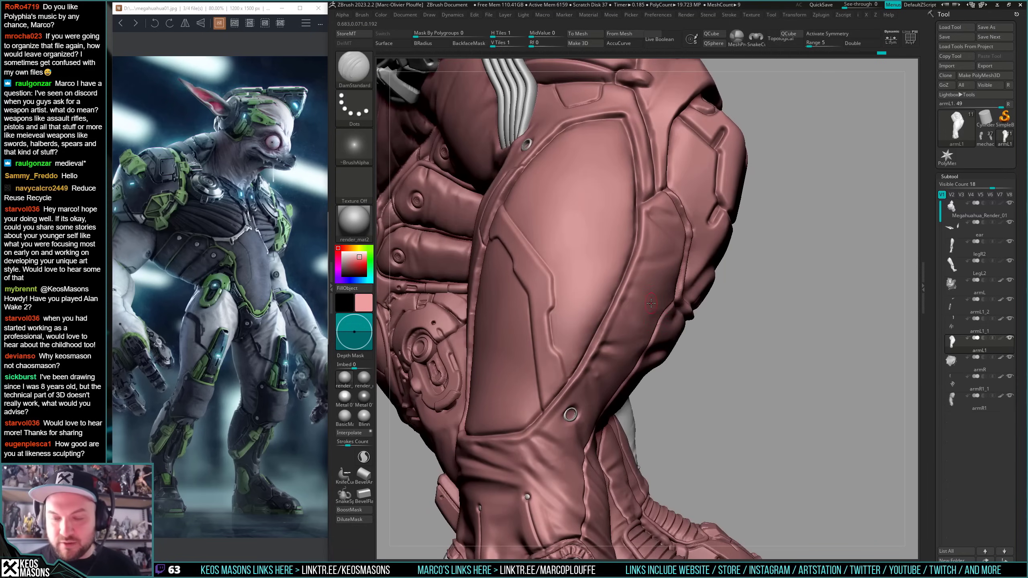
- Make the ring stud above the wrist, subtool armL1_1, active and choose the Move brush for it
right_click_drag(647, 344, 599, 366)
key("shift")
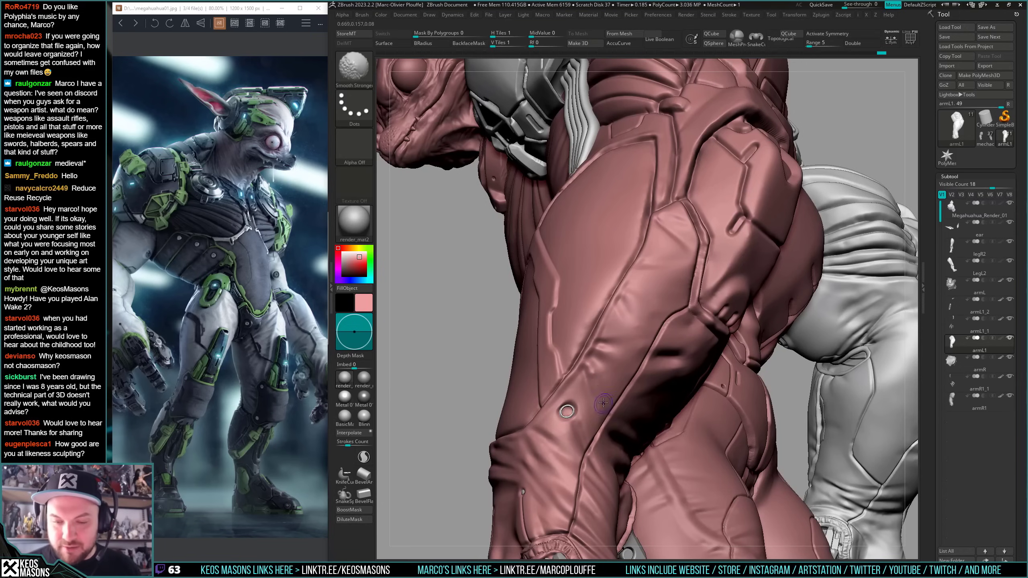
right_click_drag(574, 405, 626, 340)
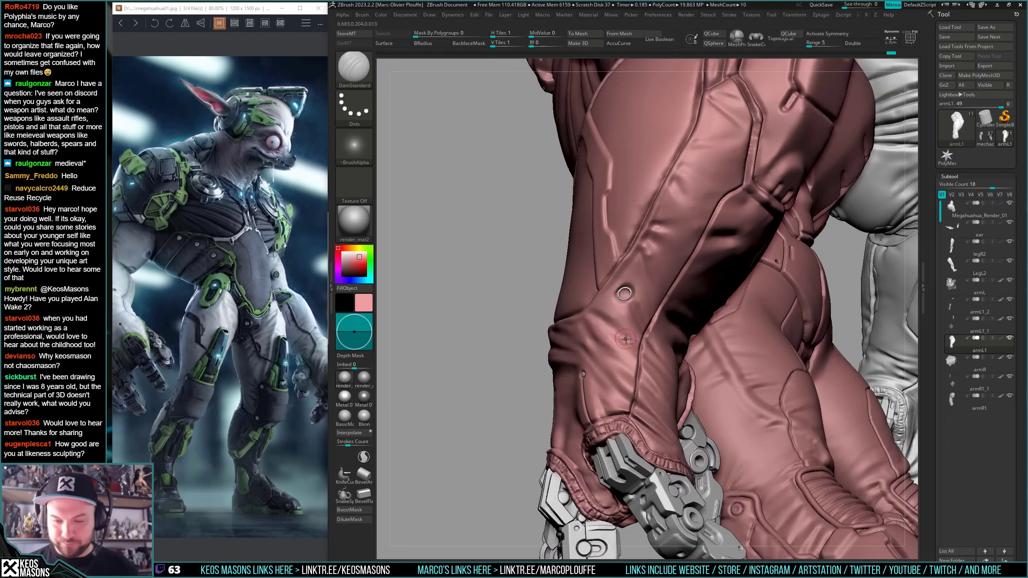
left_click_drag(618, 293, 635, 293)
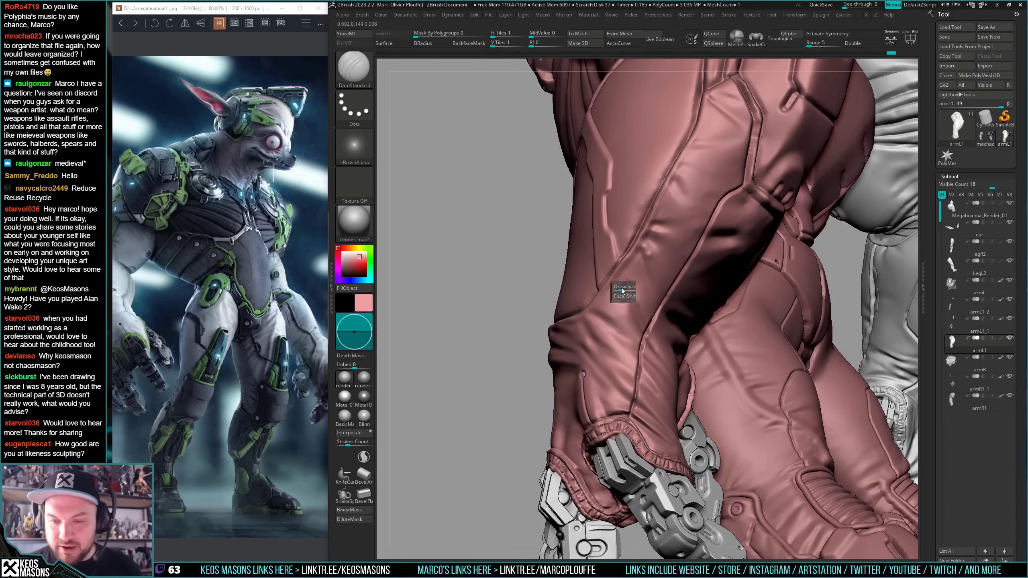
key("shift")
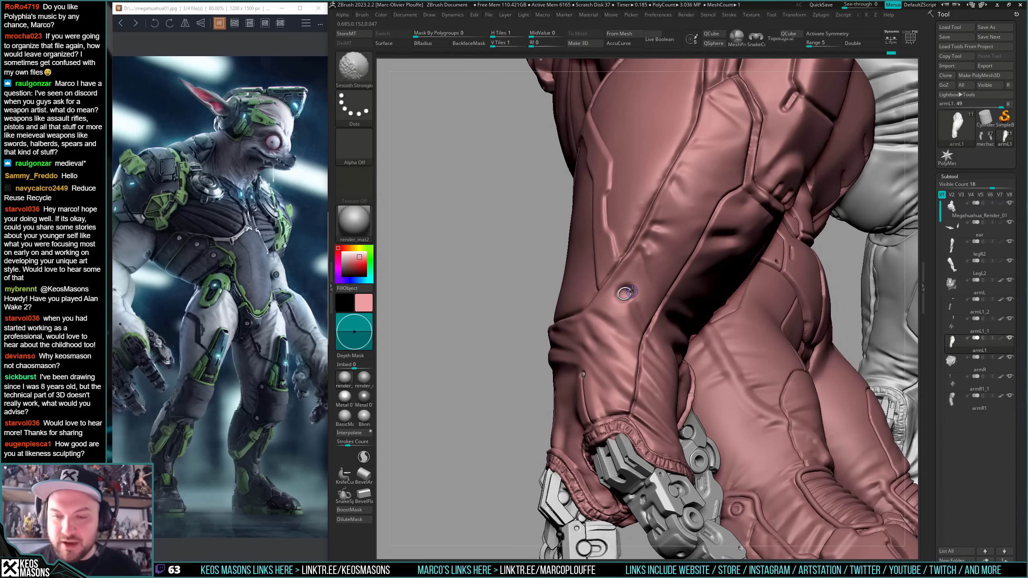
left_click(626, 292, "alt")
key("space")
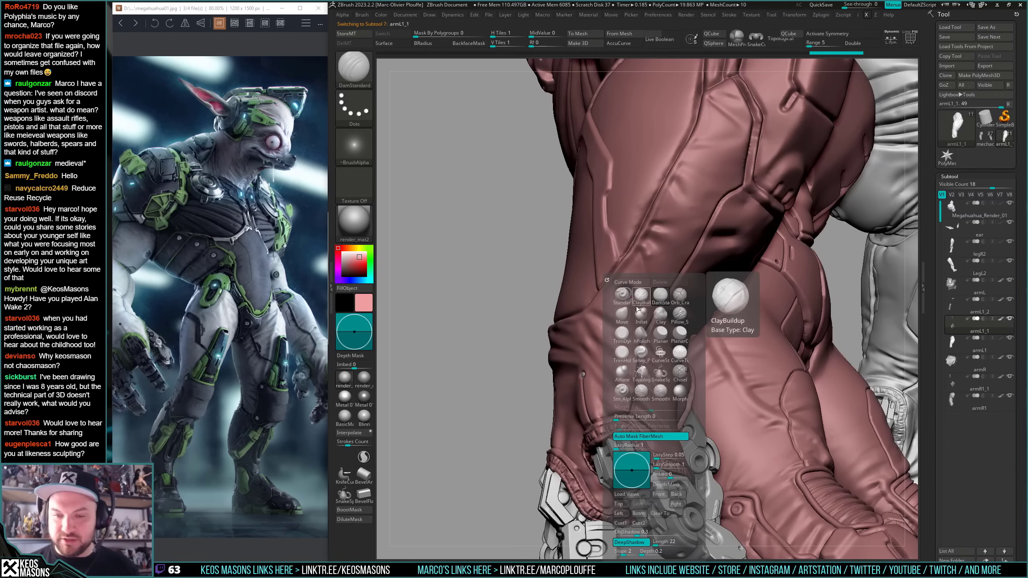
left_click(622, 312)
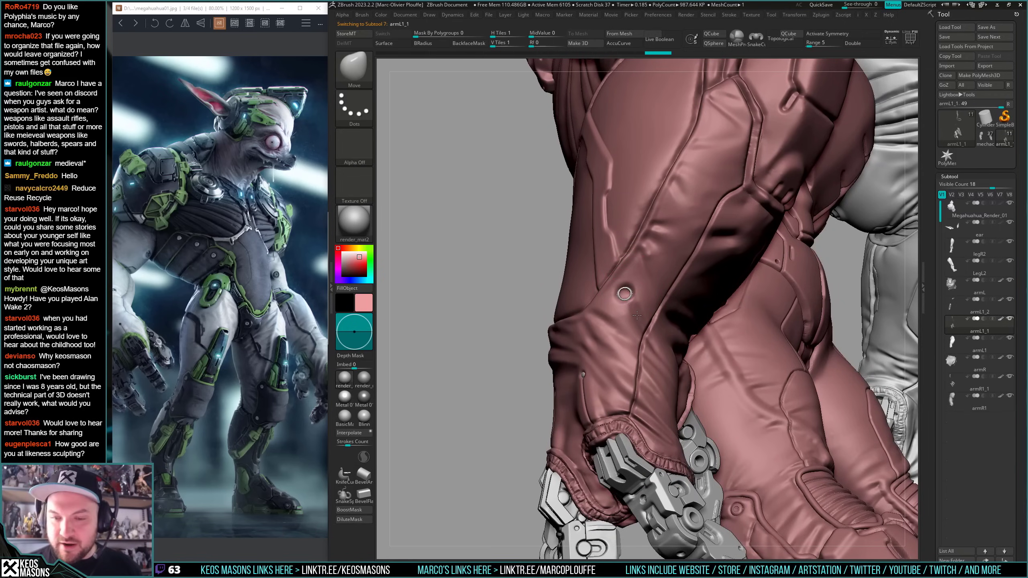
- Choose the DamStandard brush, adjust its size and carve along the rear lower edge of the ribbed strap beneath the shoulder armour
right_click_drag(636, 316, 627, 278)
right_click_drag(530, 245, 598, 324)
right_click_drag(631, 268, 649, 340, "alt")
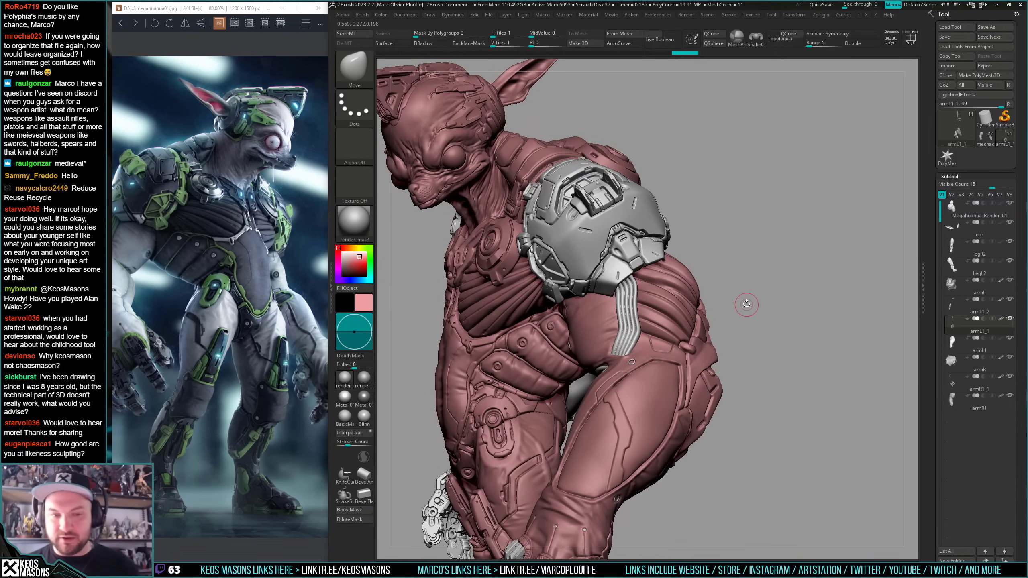
right_click_drag(690, 334, 713, 325)
mouse_move(671, 341)
right_mouse_down()
mouse_move(694, 344)
mouse_move(639, 348)
mouse_move(668, 365)
mouse_move(660, 344)
right_mouse_up()
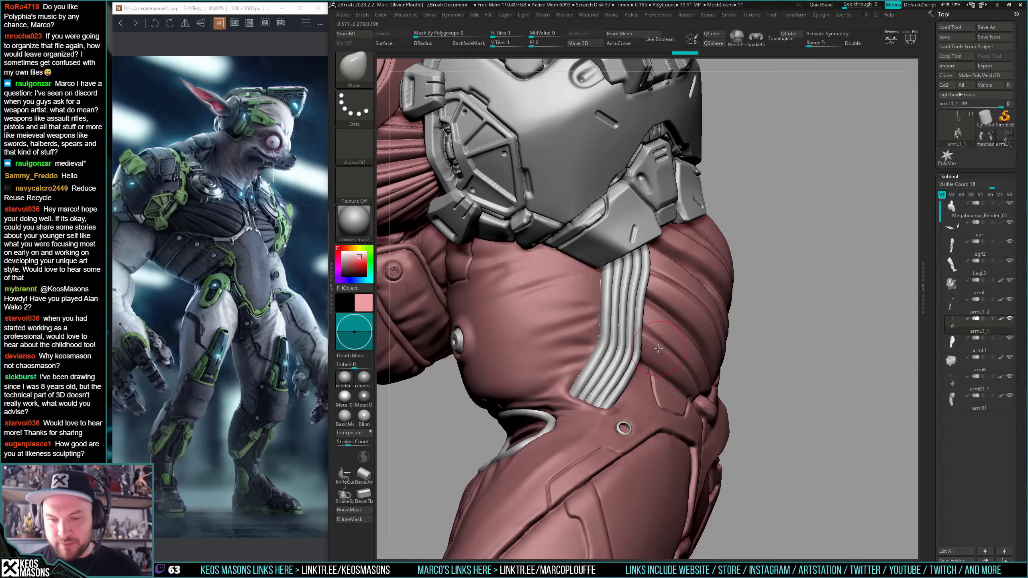
key("b")
key("d")
key("s")
right_click_drag(675, 280, 672, 262)
key("space")
left_click_drag(673, 258, 666, 258)
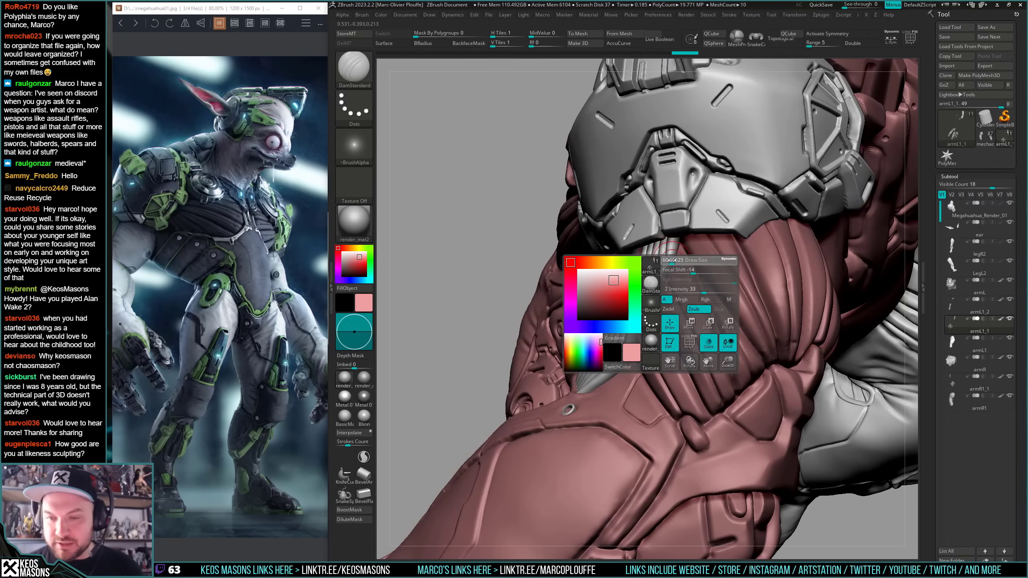
right_click_drag(676, 255, 666, 300, "alt")
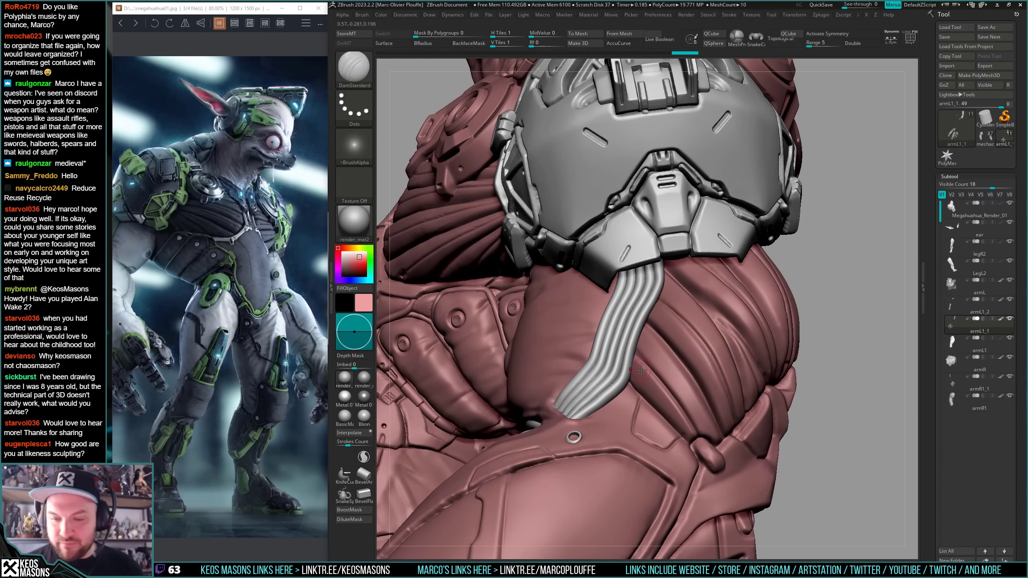
left_click_drag(631, 385, 586, 420)
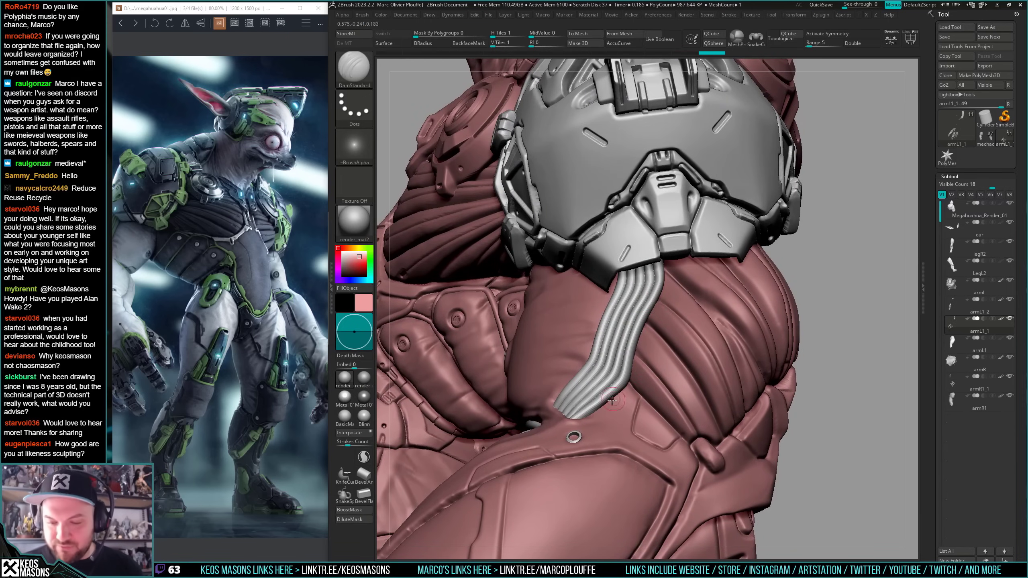
- Sharpen the front edge of the ribbed strap with DamStandard strokes from the shoulder armour down to its lower end
right_click_drag(611, 393, 677, 270)
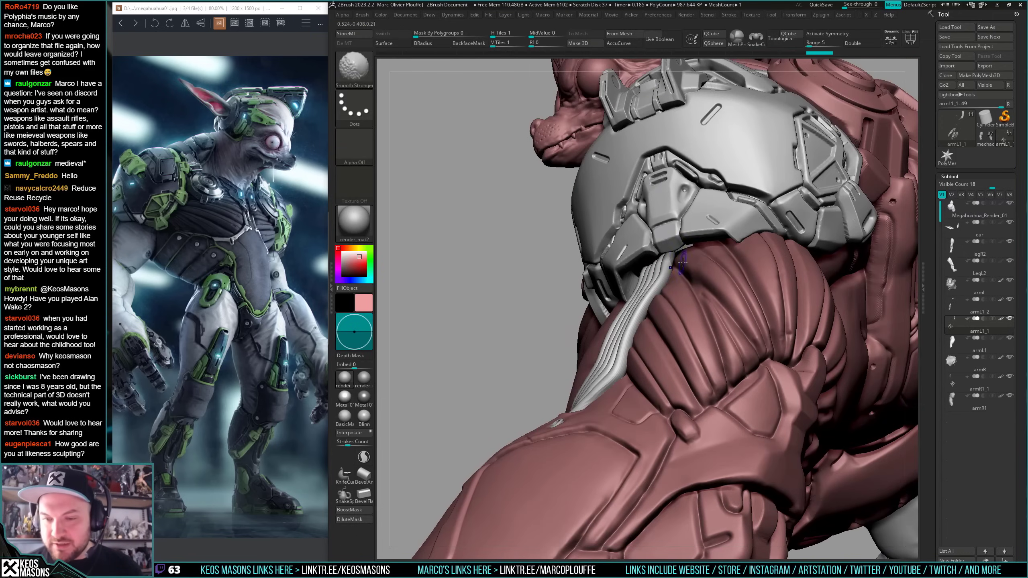
mouse_move(678, 260)
right_mouse_down()
mouse_move(699, 266)
mouse_move(675, 267)
right_mouse_up()
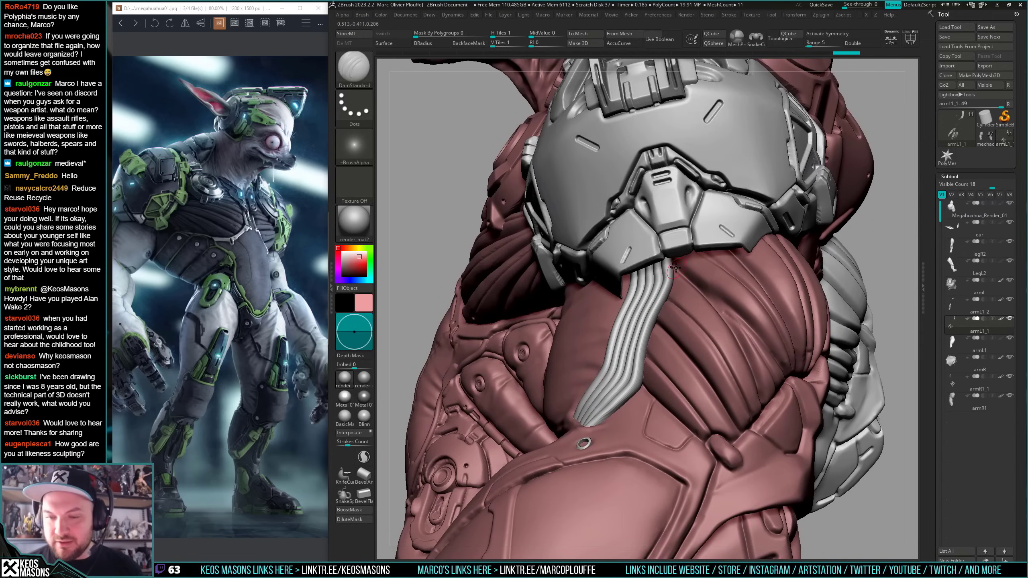
right_click_drag(680, 307, 611, 317)
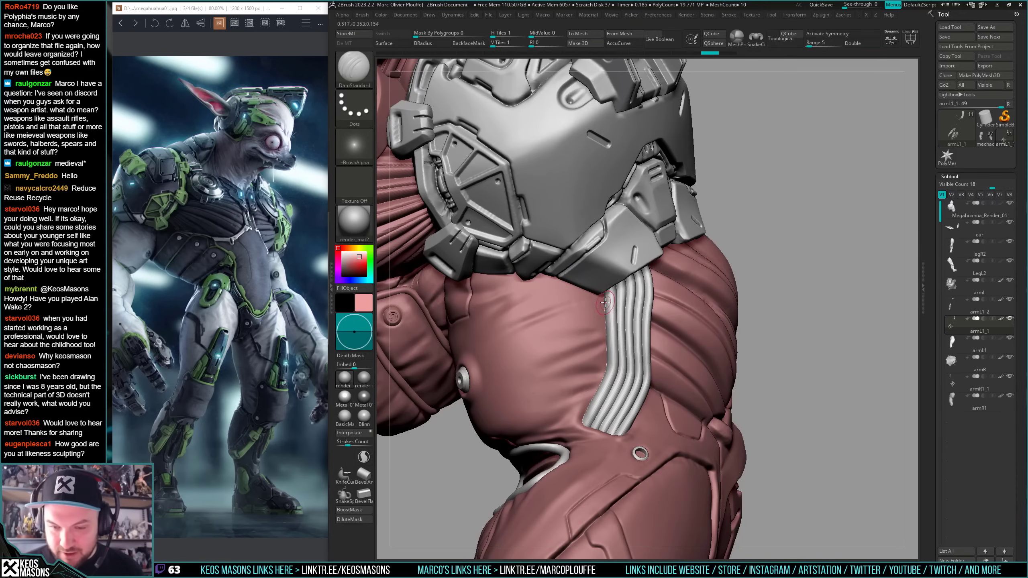
left_click_drag(607, 316, 609, 367)
right_click_drag(609, 366, 610, 384)
left_click_drag(608, 357, 579, 430)
right_click_drag(597, 395, 614, 316)
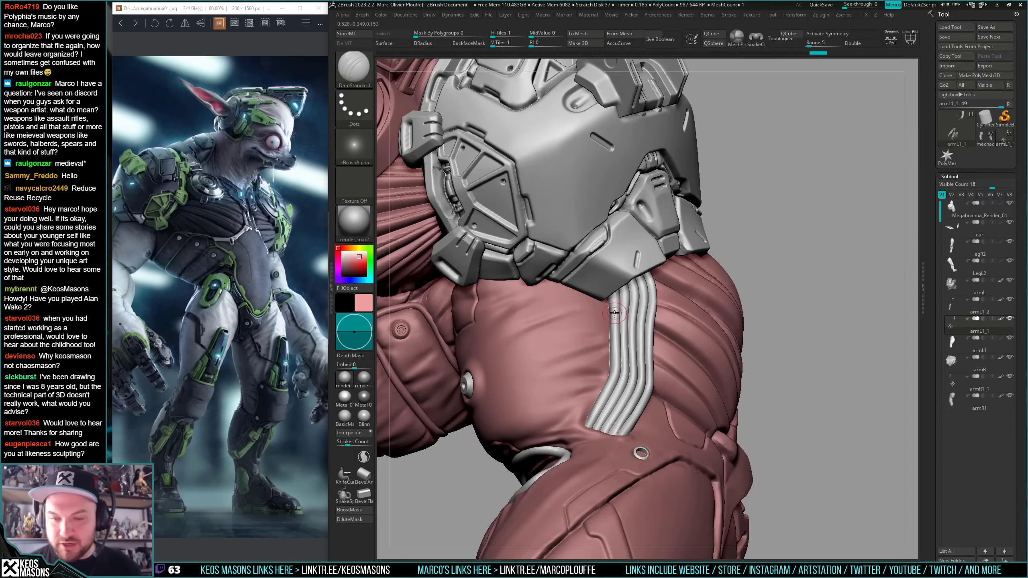
left_click_drag(610, 314, 612, 273)
right_click_drag(614, 282, 608, 300)
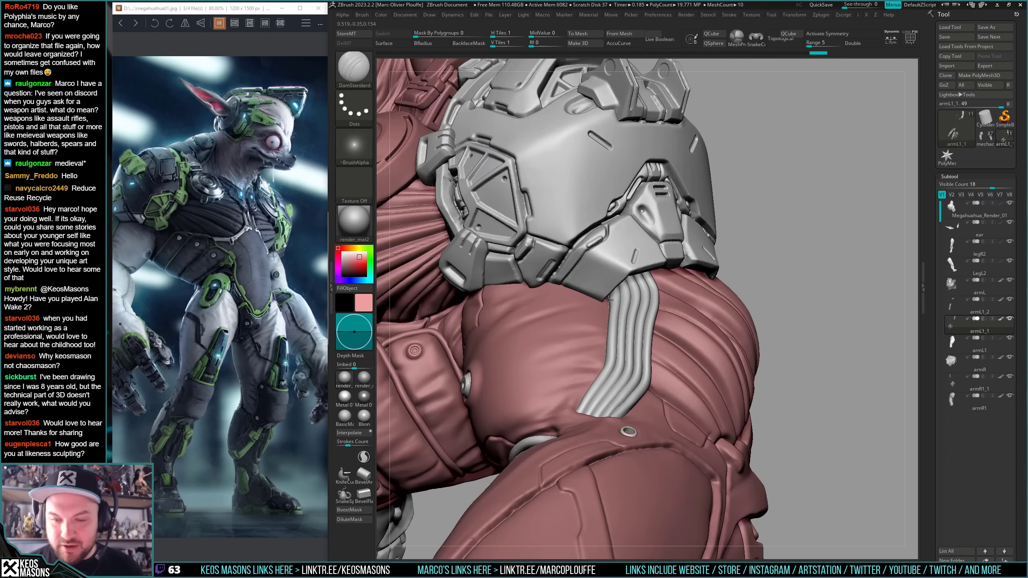
left_click_drag(608, 300, 605, 365)
- Make armL1 the active subtool, then recut and smooth the small inset panel line on the forearm below the elbow's metal loop
mouse_move(607, 363)
right_mouse_down()
mouse_move(793, 268)
mouse_move(773, 288)
mouse_move(773, 308)
mouse_move(775, 291)
mouse_move(688, 308)
mouse_move(640, 322)
mouse_move(636, 336)
right_mouse_up()
key("alt+s")
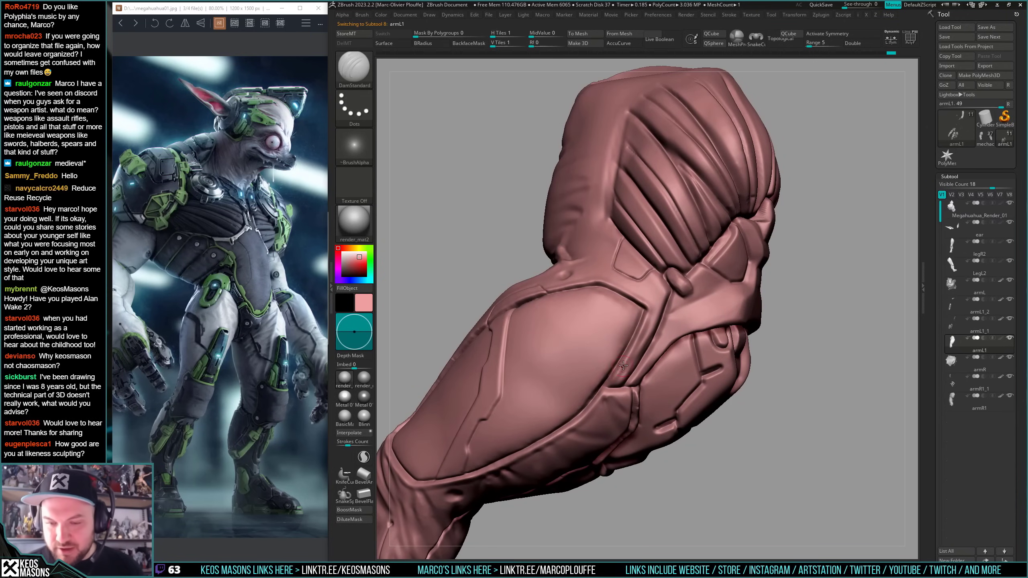
right_click_drag(623, 366, 615, 361)
right_click_drag(628, 401, 655, 275)
mouse_move(627, 314)
right_mouse_down()
mouse_move(639, 379)
mouse_move(605, 353)
mouse_move(670, 293)
mouse_move(673, 209)
mouse_move(700, 326)
mouse_move(708, 317)
mouse_move(646, 316)
mouse_move(613, 375)
mouse_move(583, 252)
right_mouse_up()
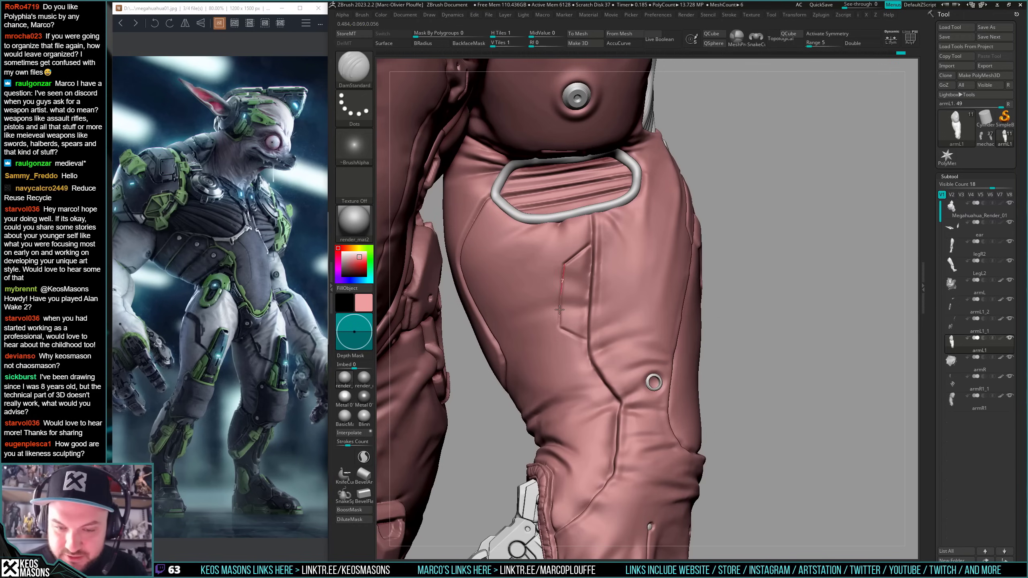
left_click_drag(587, 340, 587, 341, "shift")
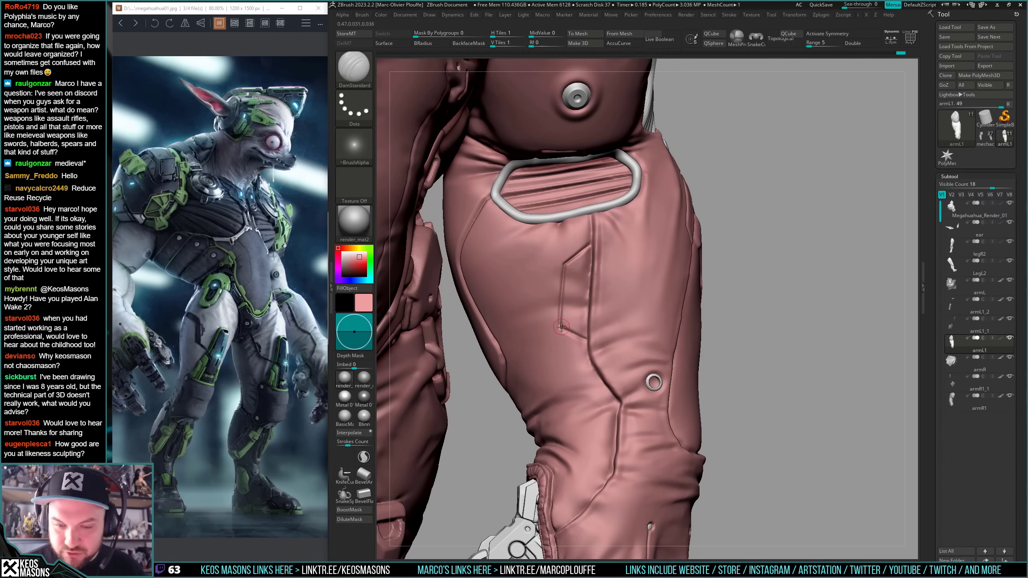
mouse_move(581, 330)
right_mouse_down("ctrl")
mouse_move(702, 257)
mouse_move(725, 301)
right_mouse_up("ctrl")
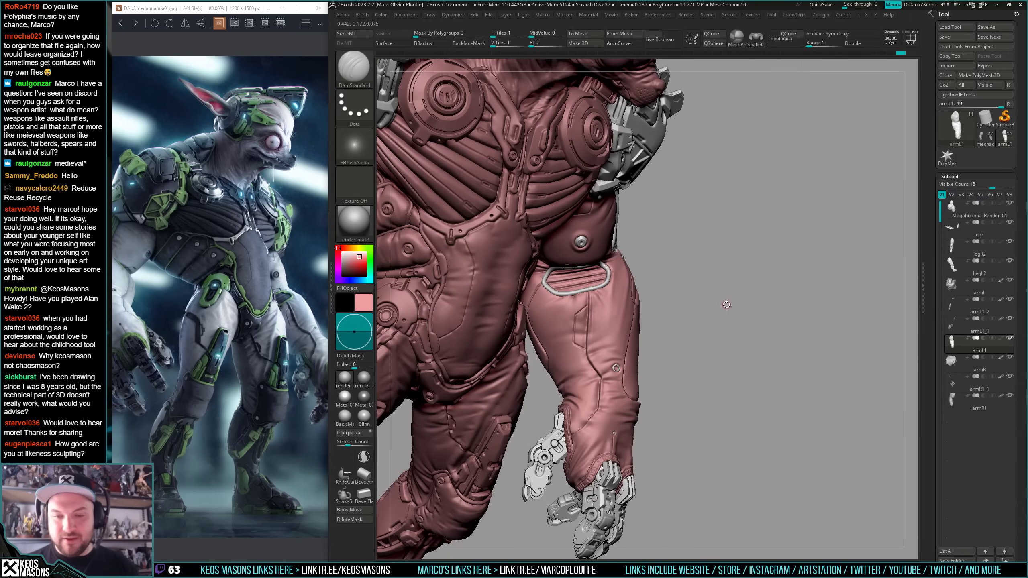
right_click_drag(631, 309, 586, 317, "ctrl")
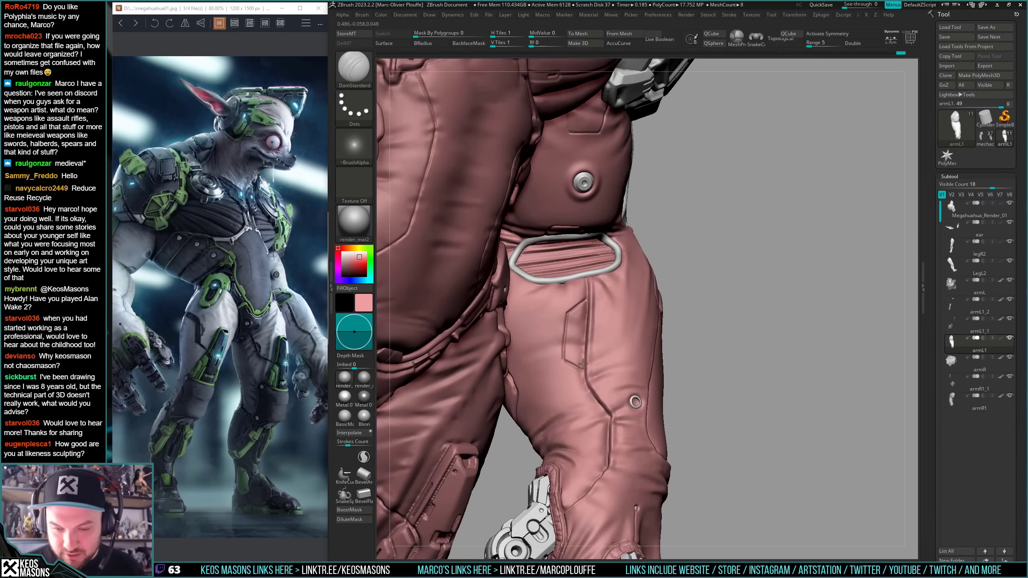
- Isolate the arm, adjust the DamStandard brush size and carve a long fold groove down the upper arm to the elbow plate
mouse_move(583, 364)
right_mouse_down()
mouse_move(610, 375)
mouse_move(611, 361)
mouse_move(603, 374)
mouse_move(872, 280)
mouse_move(635, 247)
mouse_move(619, 219)
mouse_move(642, 254)
mouse_move(647, 212)
right_mouse_up()
key("alt+s")
right_click(646, 252)
right_click(647, 212)
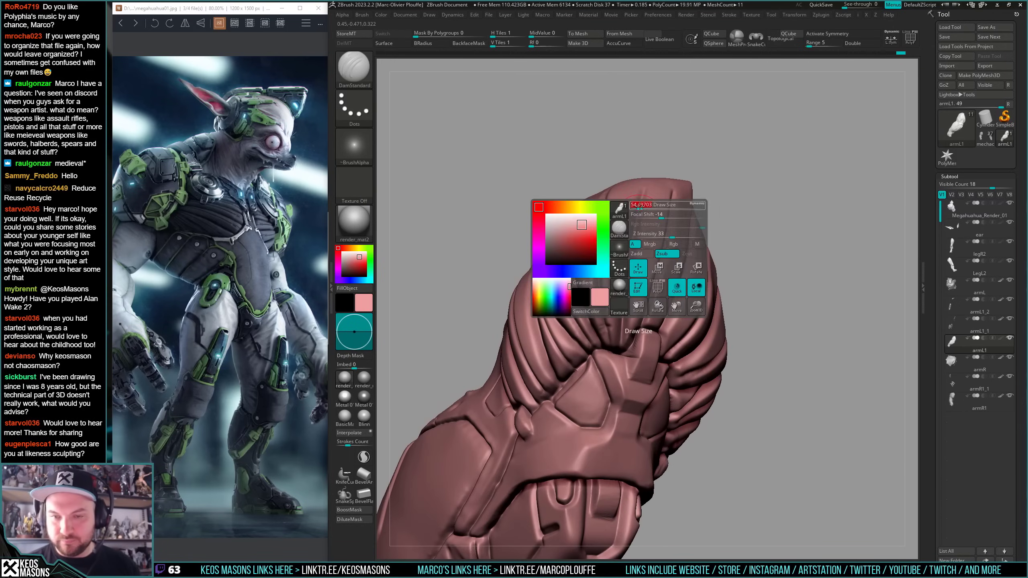
key("F3")
left_click_drag(624, 378, 635, 378)
mouse_move(648, 222)
right_mouse_down()
mouse_move(637, 231)
mouse_move(645, 202)
right_mouse_up()
left_click_drag(641, 203, 624, 322)
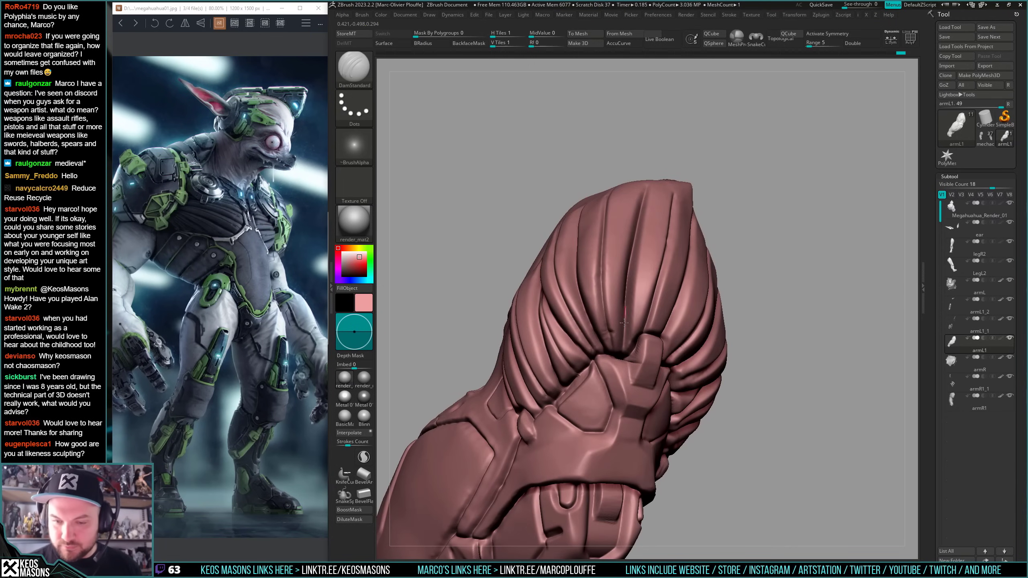
right_click_drag(625, 350, 652, 370)
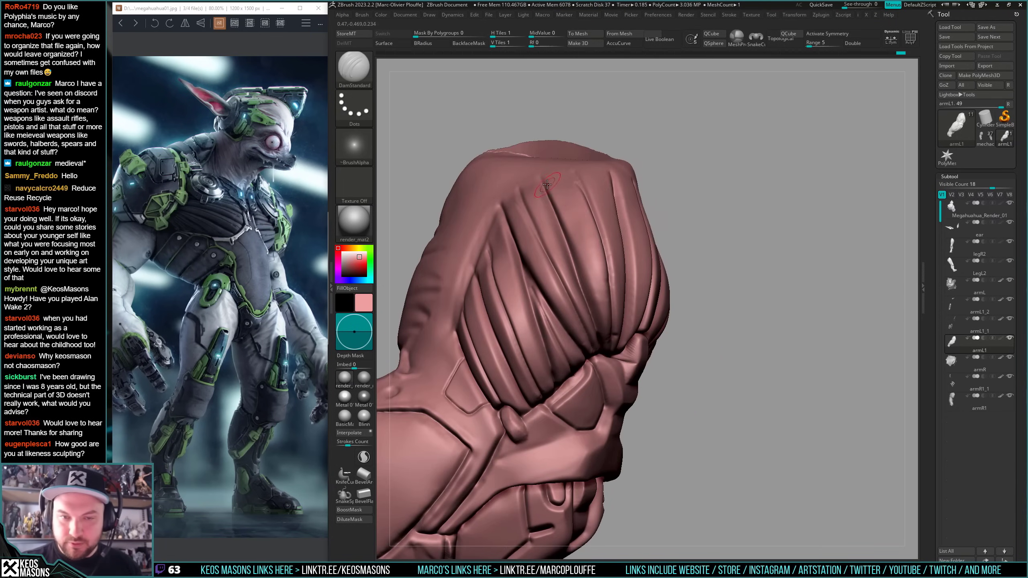
- Carve a groove at the upper start of the outer upper arm's folds and smooth it
left_click_drag(547, 199, 573, 268)
right_click_drag(573, 269, 583, 247)
left_click_drag(574, 227, 554, 196, "shift")
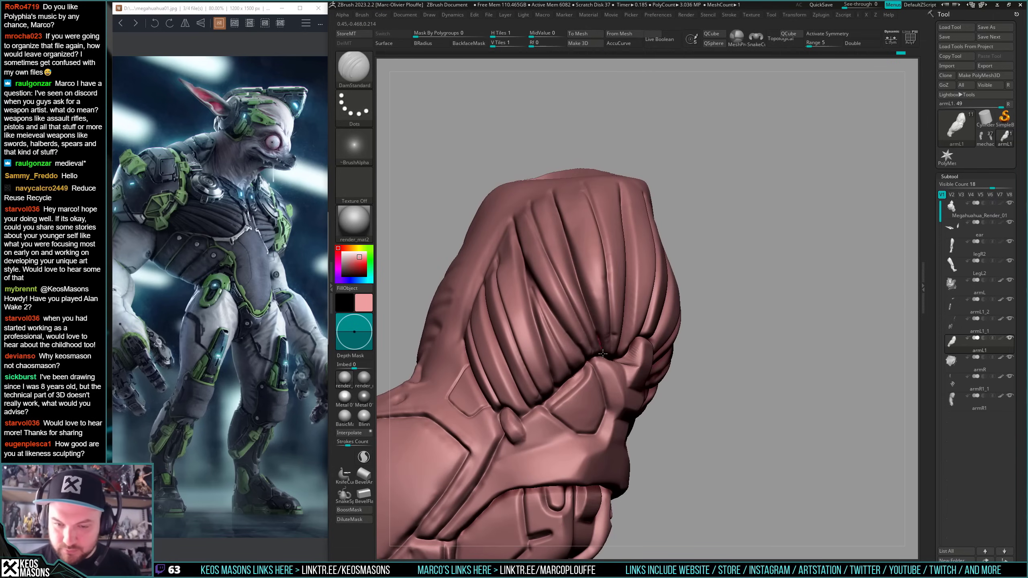
- Deepen two diagonal fold grooves on the outer upper arm towards the elbow plate and soften the central crease
right_click_drag(602, 353, 531, 261)
left_click_drag(469, 205, 553, 307)
right_click_drag(576, 343, 517, 261)
left_click_drag(517, 268, 547, 357)
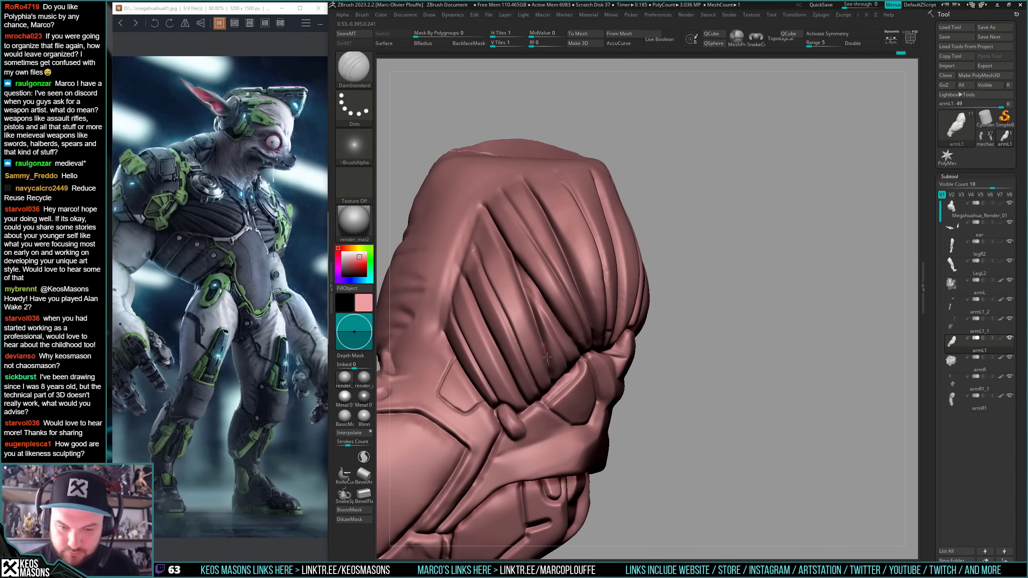
mouse_move(556, 389)
right_mouse_down()
mouse_move(554, 294)
mouse_move(567, 259)
mouse_move(553, 233)
right_mouse_up()
left_click_drag(527, 274, 545, 318, "shift")
right_click_drag(531, 285, 520, 275)
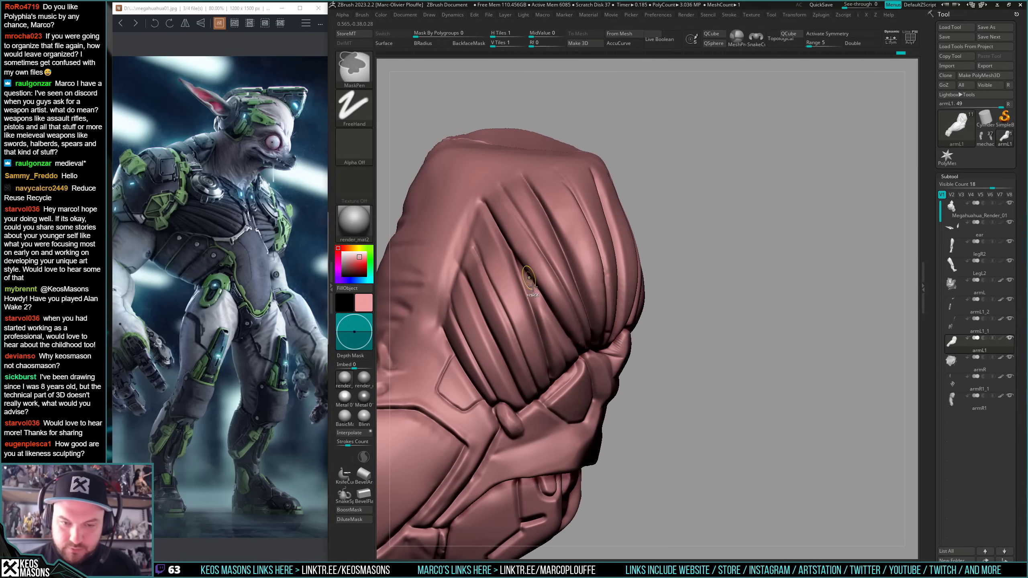
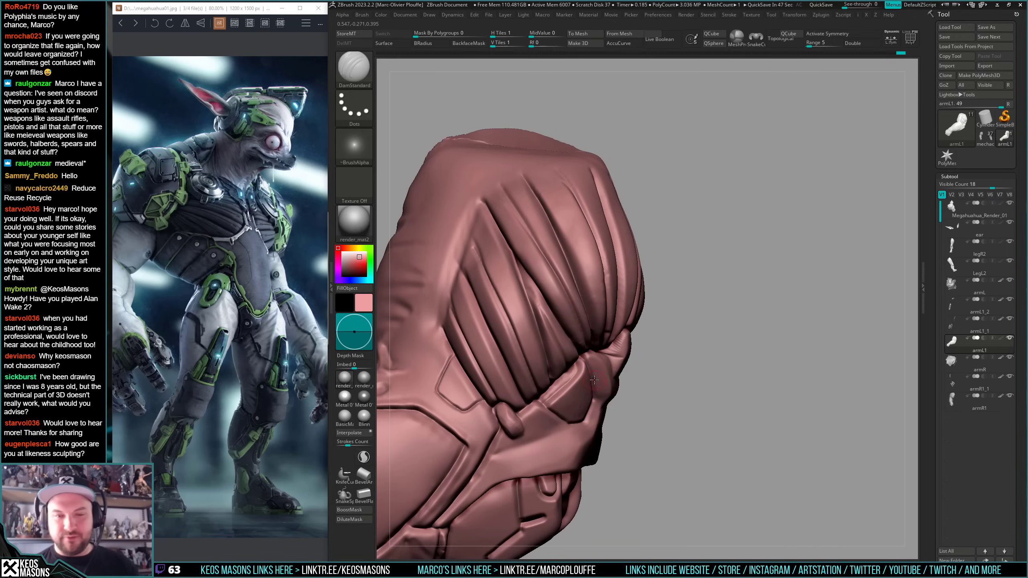
- Recut the crease between the middle folds of the outer upper arm with repeated DamStandard strokes
mouse_move(498, 229)
right_mouse_down()
mouse_move(530, 281)
mouse_move(520, 259)
right_mouse_up()
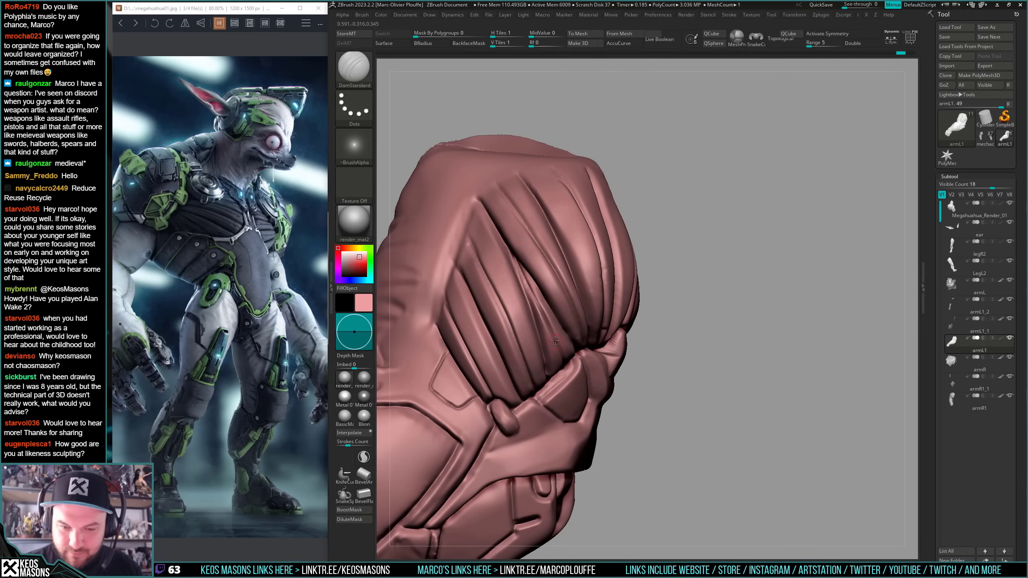
mouse_move(548, 324)
right_mouse_down()
mouse_move(537, 294)
mouse_move(531, 372)
mouse_move(707, 357)
mouse_move(597, 324)
right_mouse_up()
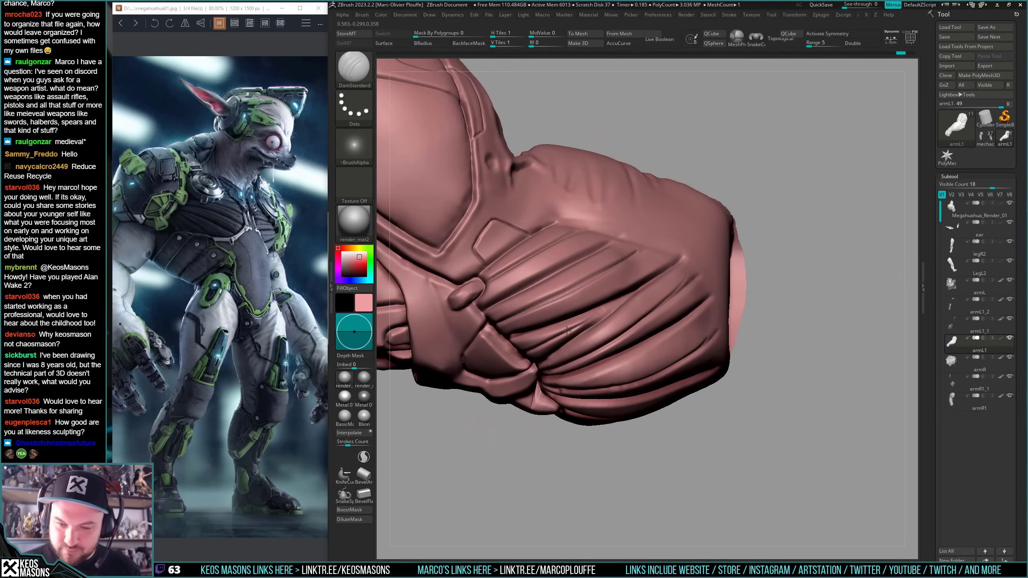
left_click_drag(566, 331, 624, 298)
right_click_drag(624, 298, 652, 291)
left_click_drag(557, 336, 630, 292)
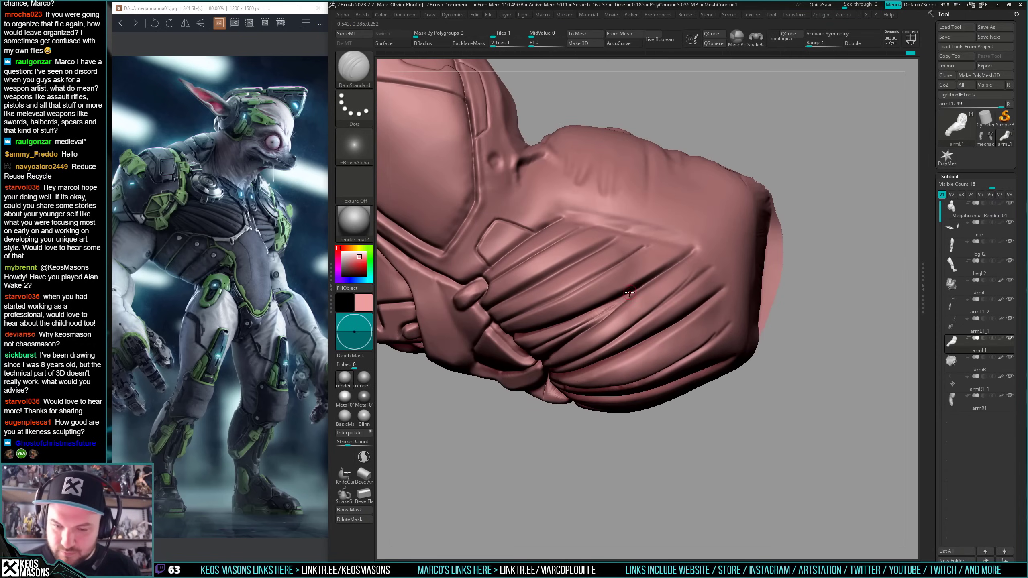
- Examine the upper arm's folds from several angles, both isolated and with the whole creature visible
right_click_drag(647, 282, 639, 293)
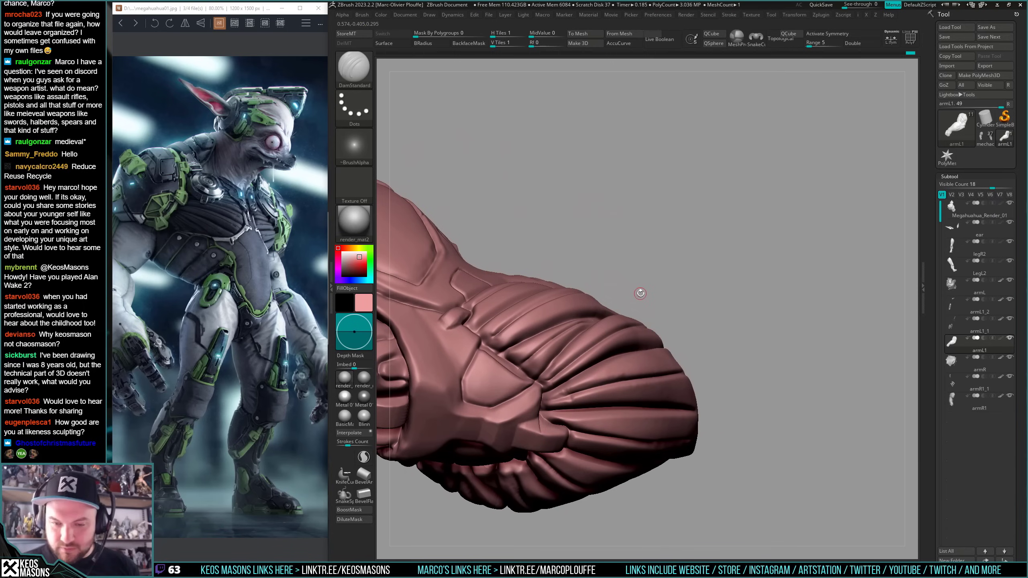
right_click_drag(612, 331, 615, 301)
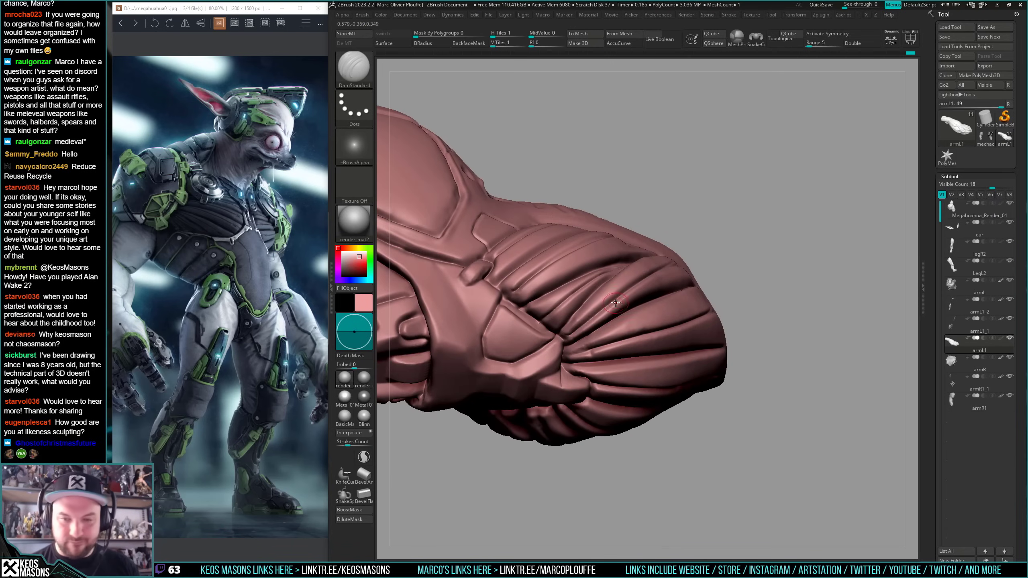
right_click_drag(558, 329, 559, 351)
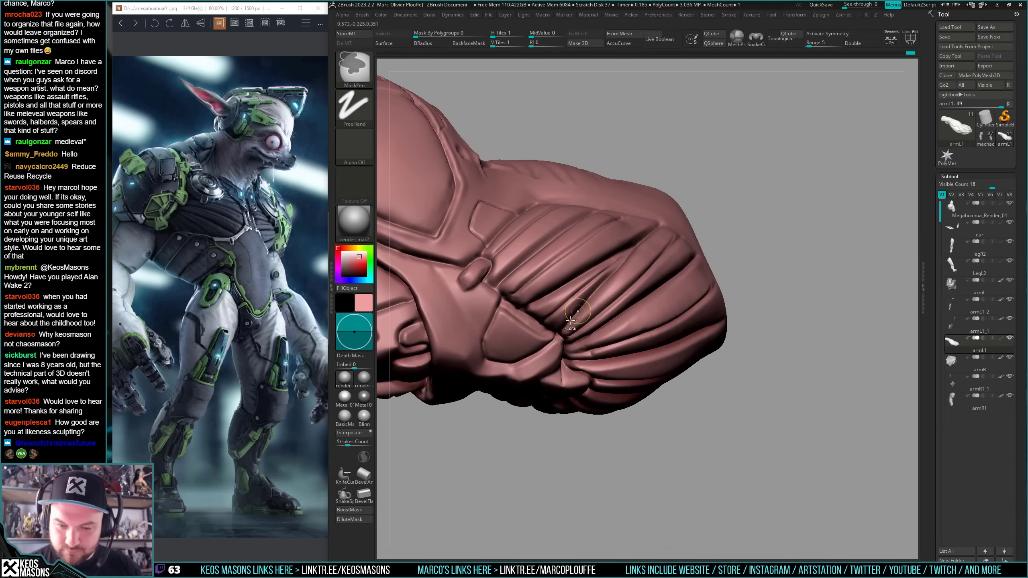
right_click_drag(616, 268, 614, 282)
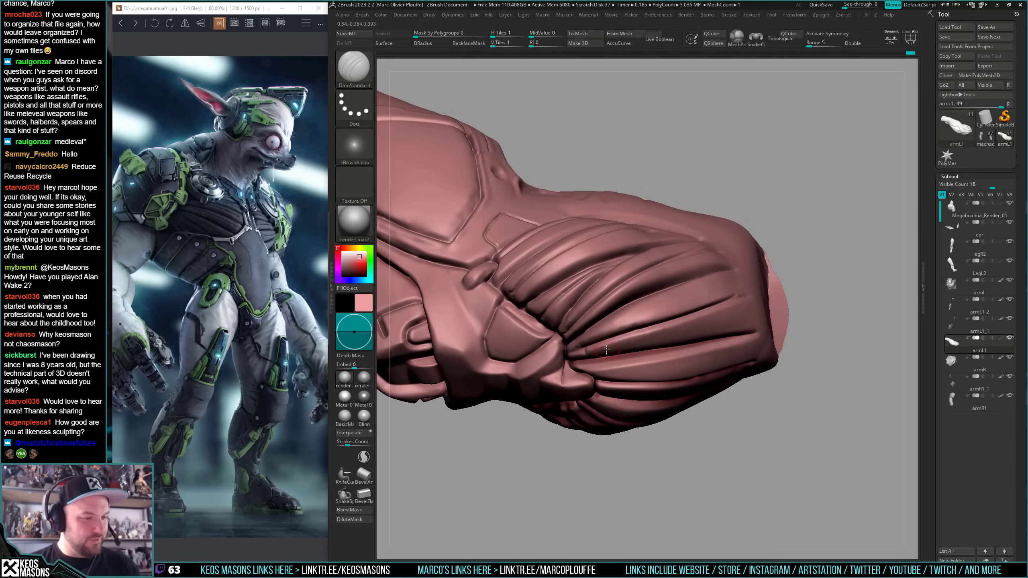
mouse_move(611, 332)
right_mouse_down()
mouse_move(584, 342)
mouse_move(578, 322)
right_mouse_up()
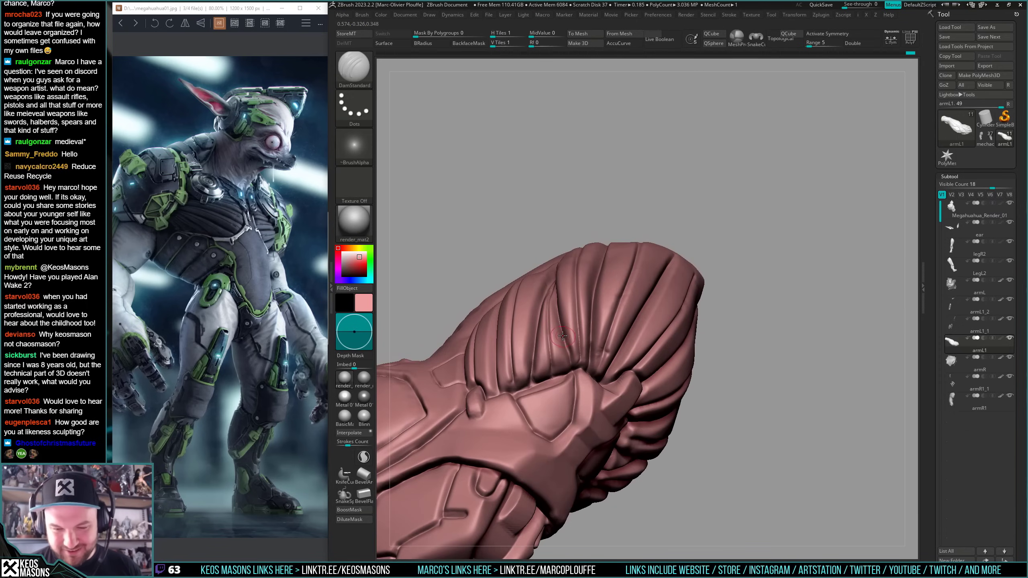
mouse_move(572, 367)
right_mouse_down()
mouse_move(531, 368)
mouse_move(566, 368)
mouse_move(717, 290)
mouse_move(657, 302)
right_mouse_up()
key("shift+s")
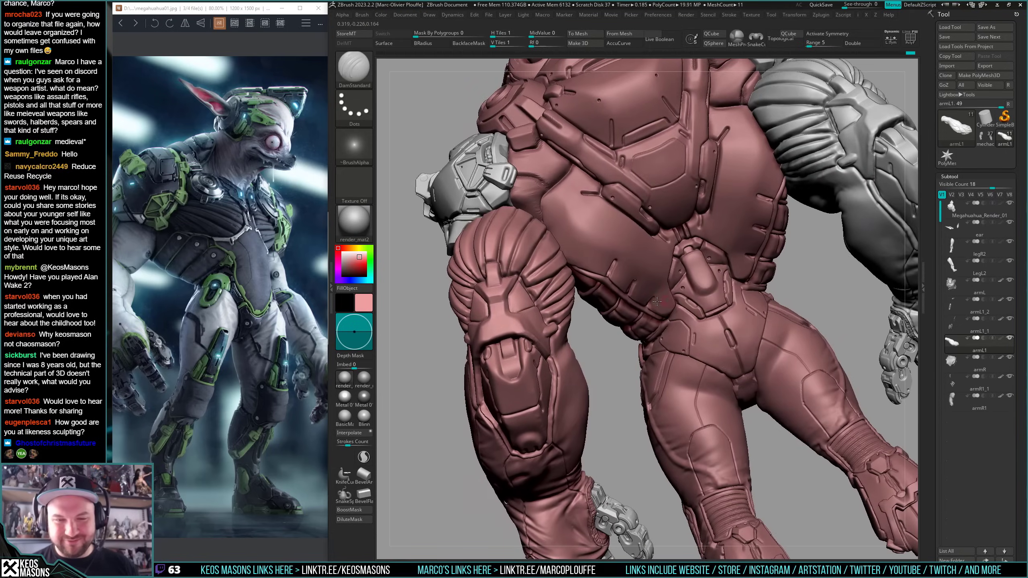
key("shift+s")
mouse_move(548, 264)
right_mouse_down()
mouse_move(553, 296)
mouse_move(498, 299)
mouse_move(496, 324)
mouse_move(650, 304)
mouse_move(613, 331)
mouse_move(586, 325)
mouse_move(585, 336)
mouse_move(526, 351)
right_mouse_up()
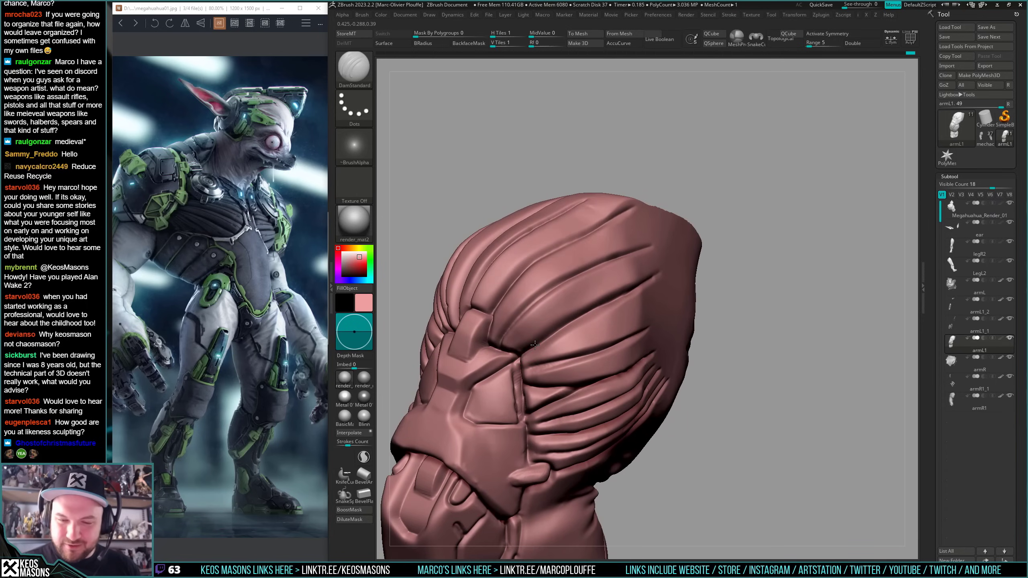
- Carve two fold grooves on the back of the upper arm above the elbow plate and smooth the upper one
right_click_drag(579, 310, 592, 263)
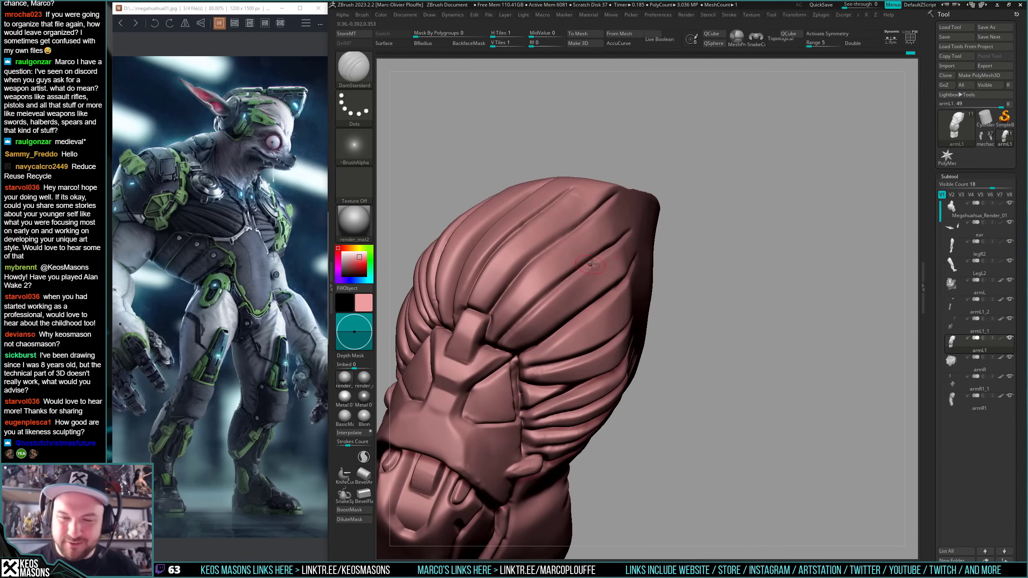
left_click_drag(585, 266, 497, 342)
right_click_drag(550, 302, 552, 304)
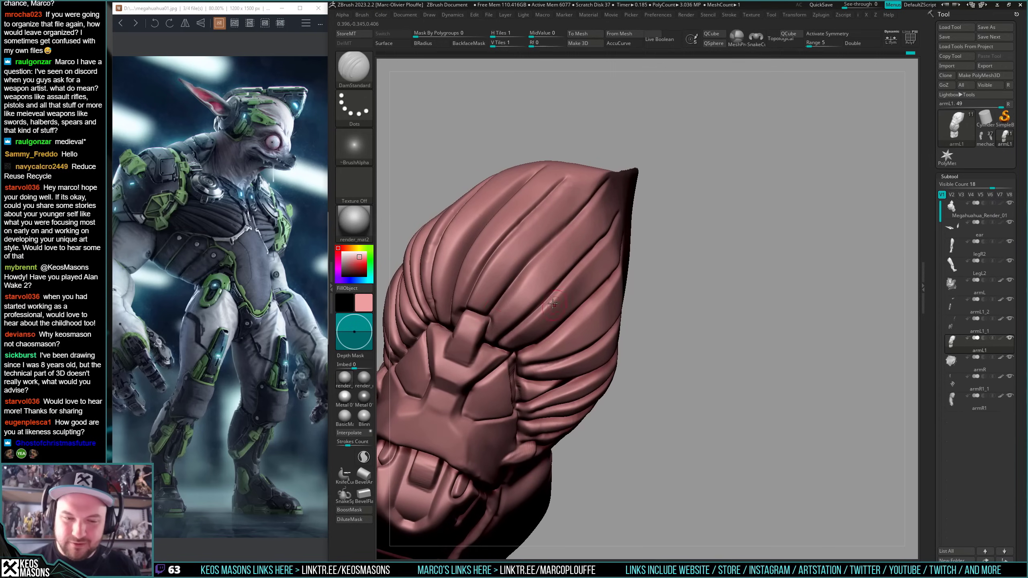
left_click_drag(523, 274, 594, 199)
left_click_drag(567, 235, 573, 224, "shift")
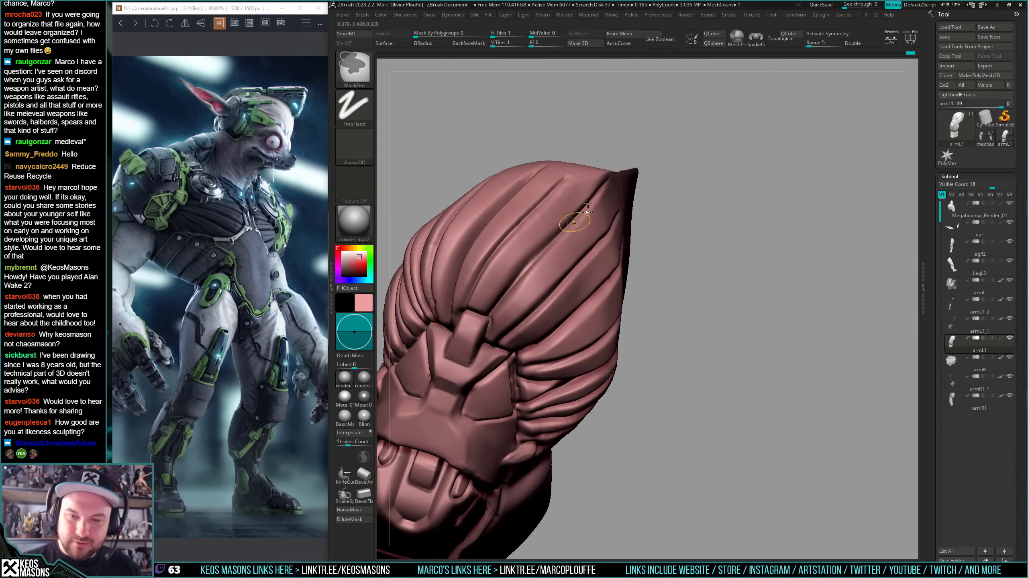
- Examine the left arm and glove from several angles, including the wrist folds, knuckle trims and sunken seams, both isolated and with the whole creature
left_click_drag(606, 182, 598, 191)
right_click_drag(515, 307, 551, 168, "ctrl")
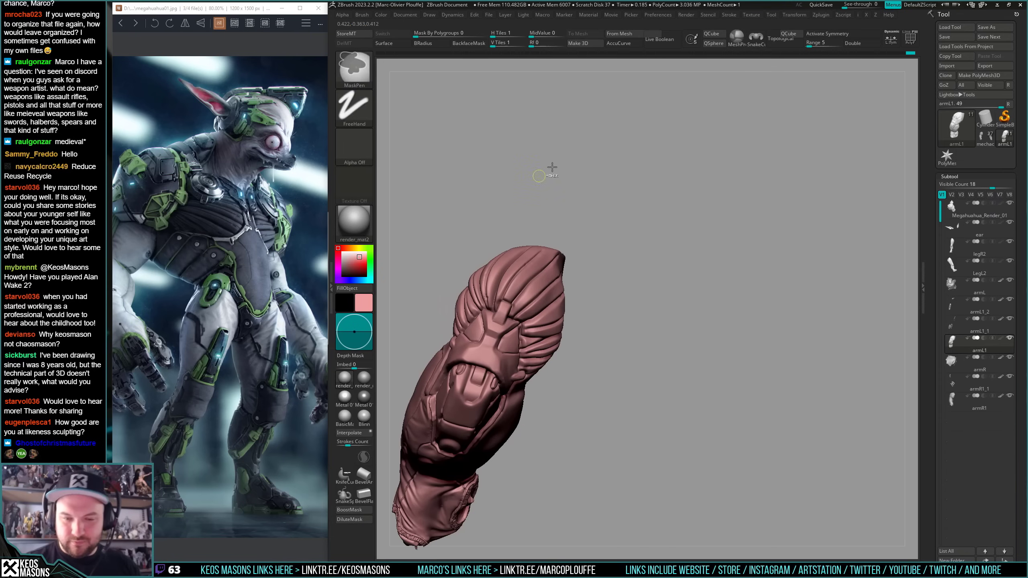
key("shift+s")
mouse_move(655, 384)
right_mouse_down()
mouse_move(558, 389)
mouse_move(660, 412)
mouse_move(597, 383)
mouse_move(603, 400)
mouse_move(618, 337)
mouse_move(745, 274)
mouse_move(750, 283)
mouse_move(752, 256)
mouse_move(664, 404)
right_mouse_up()
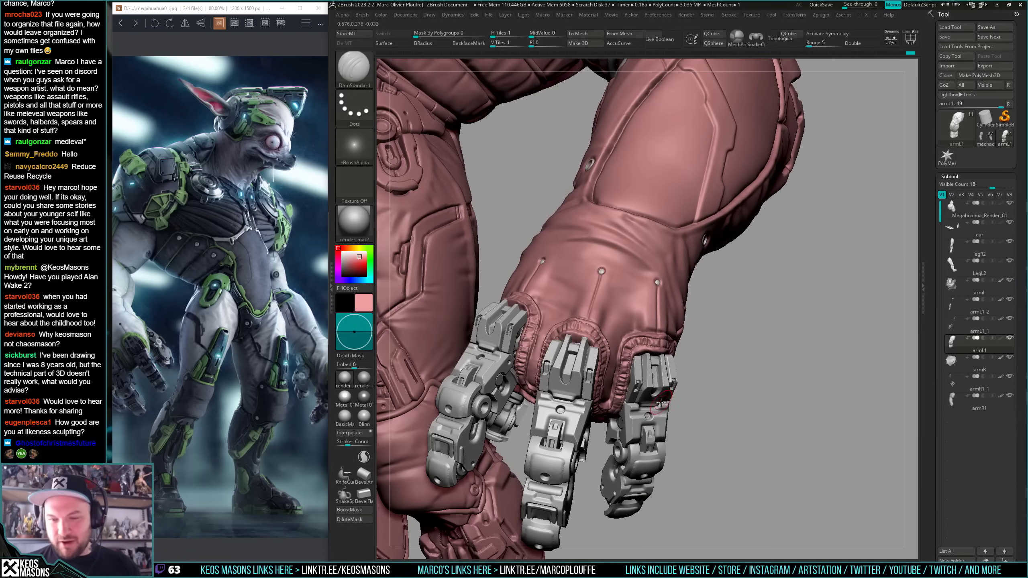
right_click_drag(656, 365, 670, 294)
right_click(668, 341)
right_click(649, 342)
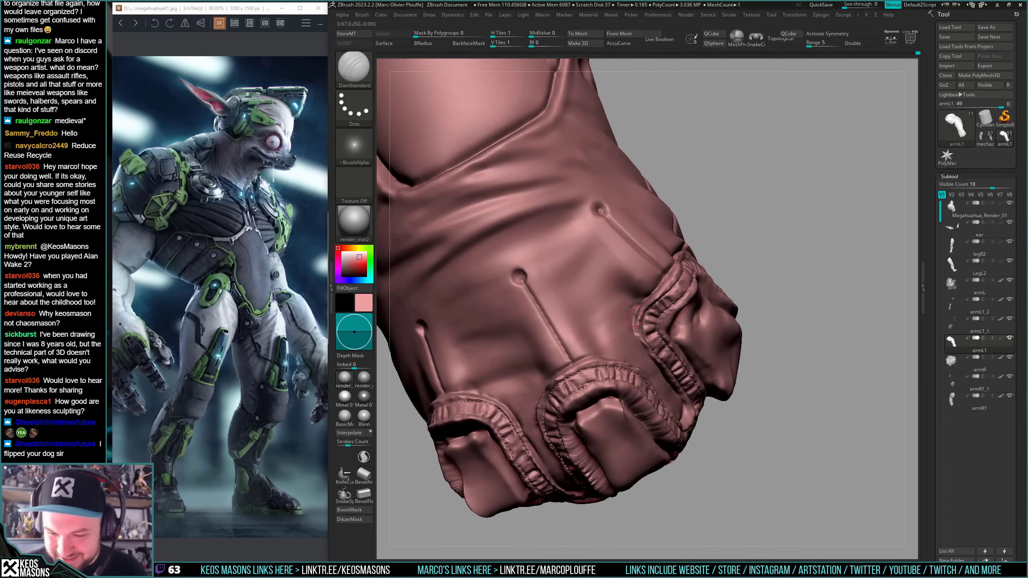
right_click_drag(635, 315, 610, 343)
key("space")
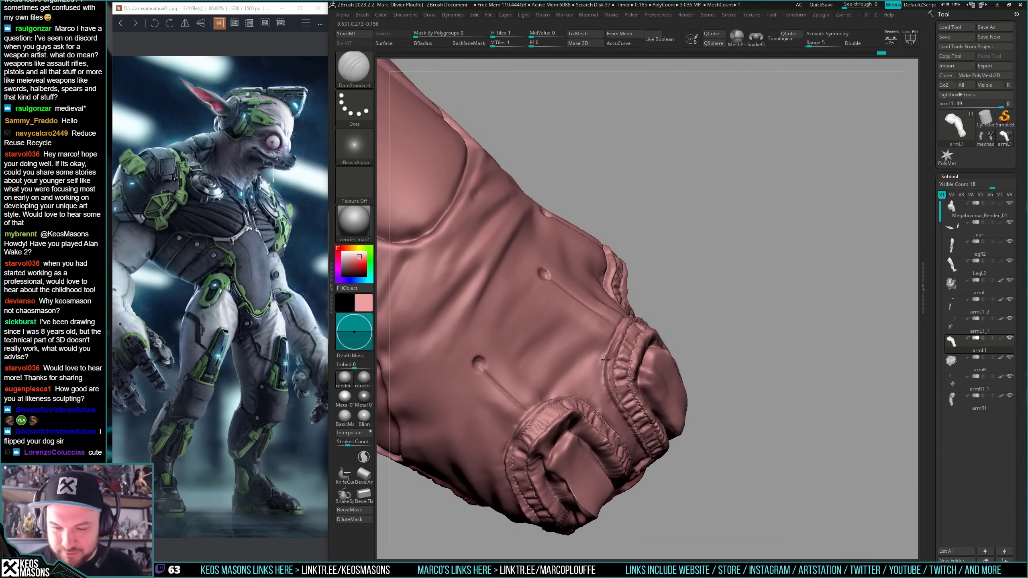
right_click_drag(608, 392, 621, 358)
mouse_move(625, 370)
right_mouse_down()
mouse_move(647, 380)
mouse_move(615, 395)
mouse_move(647, 401)
mouse_move(670, 422)
mouse_move(661, 363)
mouse_move(643, 359)
mouse_move(659, 340)
mouse_move(635, 399)
mouse_move(630, 370)
mouse_move(637, 399)
mouse_move(622, 397)
mouse_move(627, 373)
right_mouse_up()
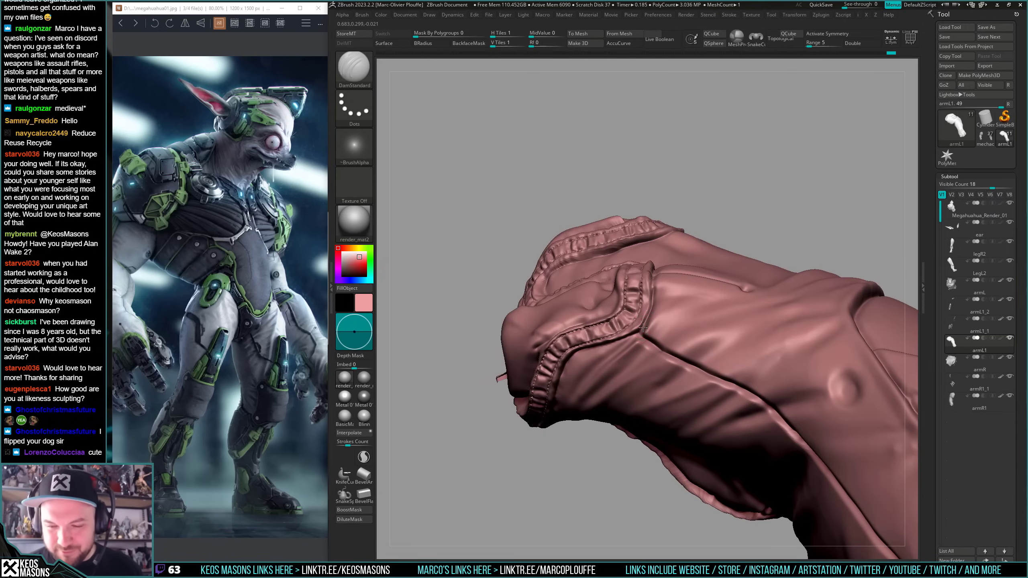
right_click_drag(643, 328, 633, 367)
key("alt+s")
mouse_move(546, 414)
right_mouse_down()
mouse_move(555, 452)
mouse_move(567, 429)
mouse_move(570, 267)
right_mouse_up()
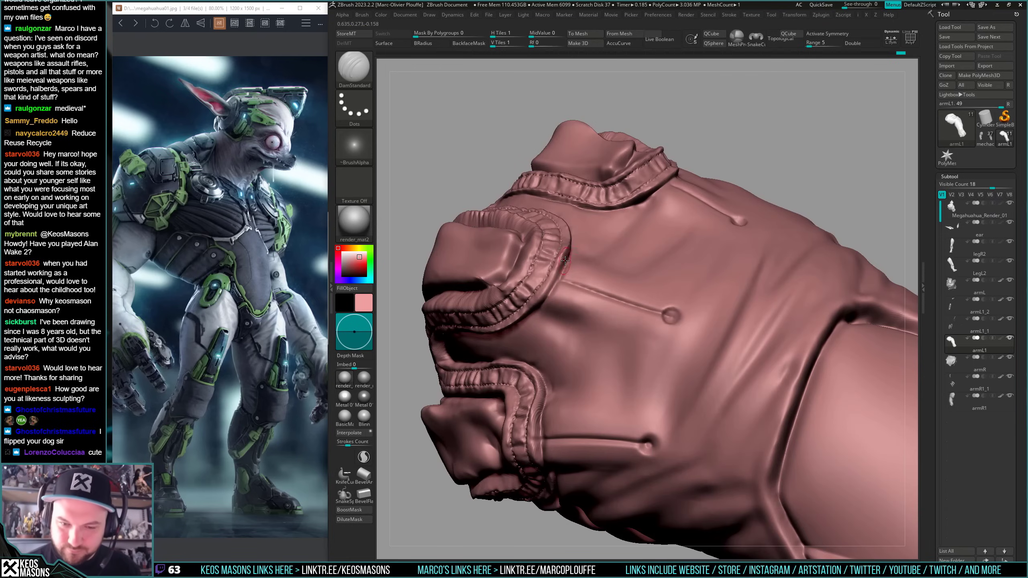
right_click_drag(539, 308, 687, 335, "ctrl")
key("alt+s")
mouse_move(657, 385)
right_mouse_down("ctrl")
mouse_move(644, 340)
mouse_move(652, 352)
mouse_move(712, 353)
mouse_move(693, 372)
mouse_move(696, 387)
right_mouse_up("ctrl")
- Preview the creature with white and then red as the active colour to see which parts have no colour fill
key("space")
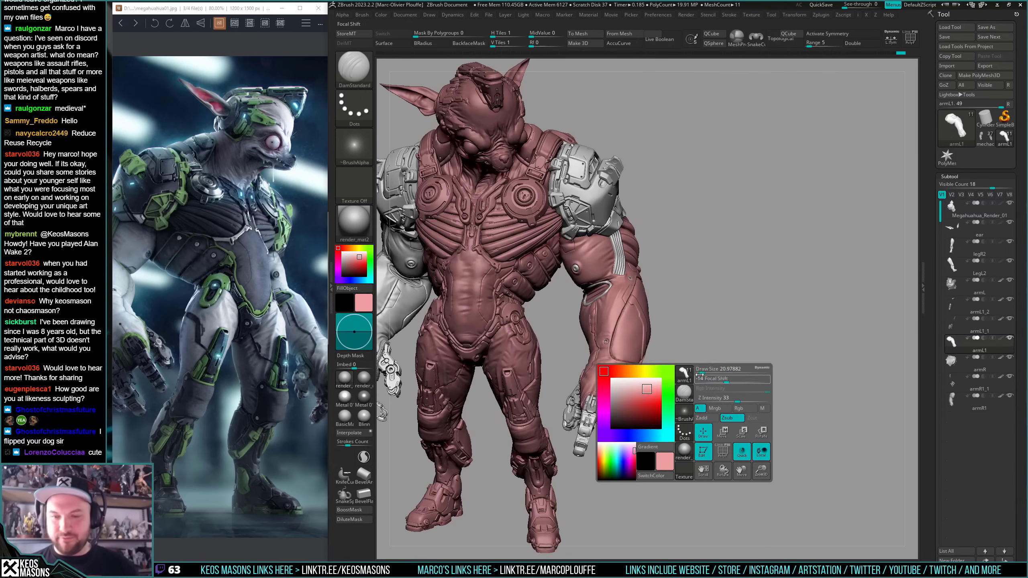
left_click(612, 380)
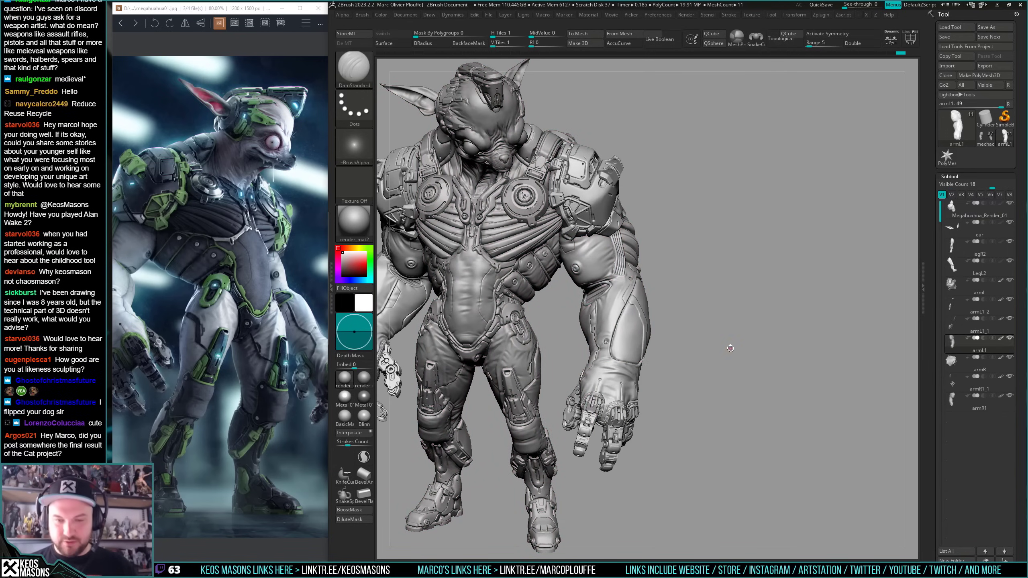
key("space")
left_click(662, 376)
right_click_drag(760, 308, 751, 336, "shift")
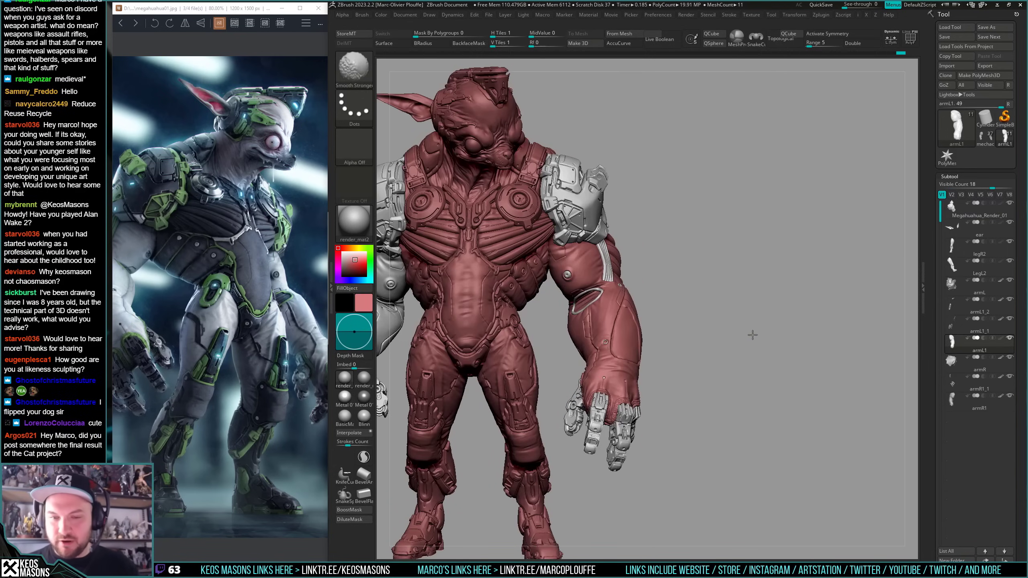
- Fill the isolated left arm armL1 with white in Mrgb mode and set the active colour to pink
right_click_drag(688, 383, 687, 387)
scroll(975, 307, "down", 10)
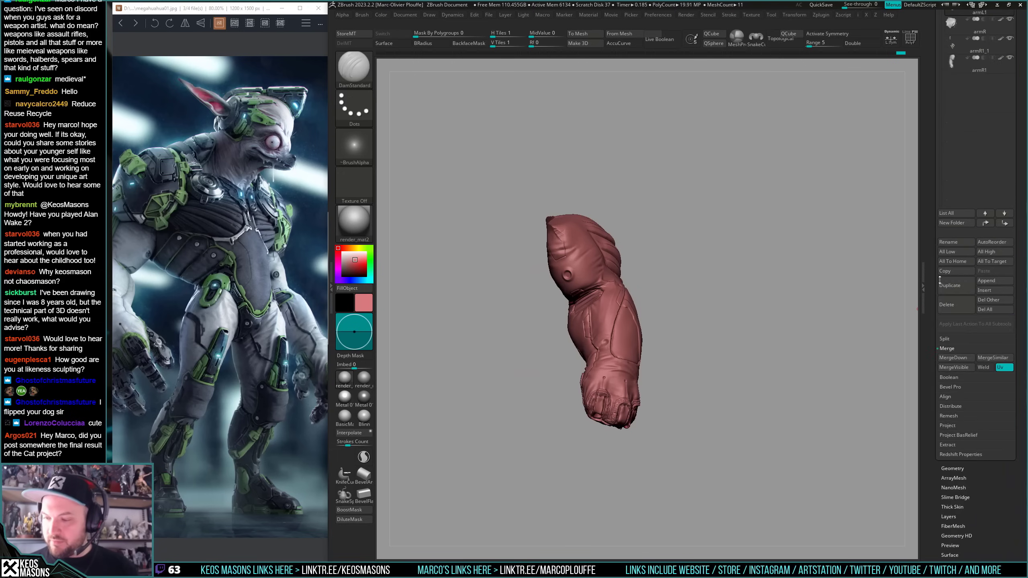
key("space")
key("space")
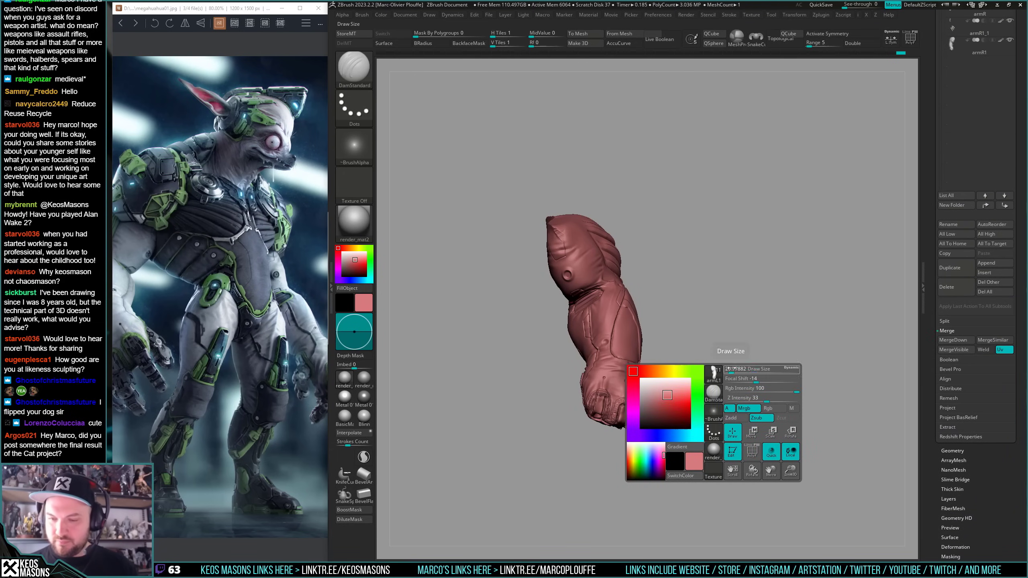
left_click_drag(663, 385, 660, 352)
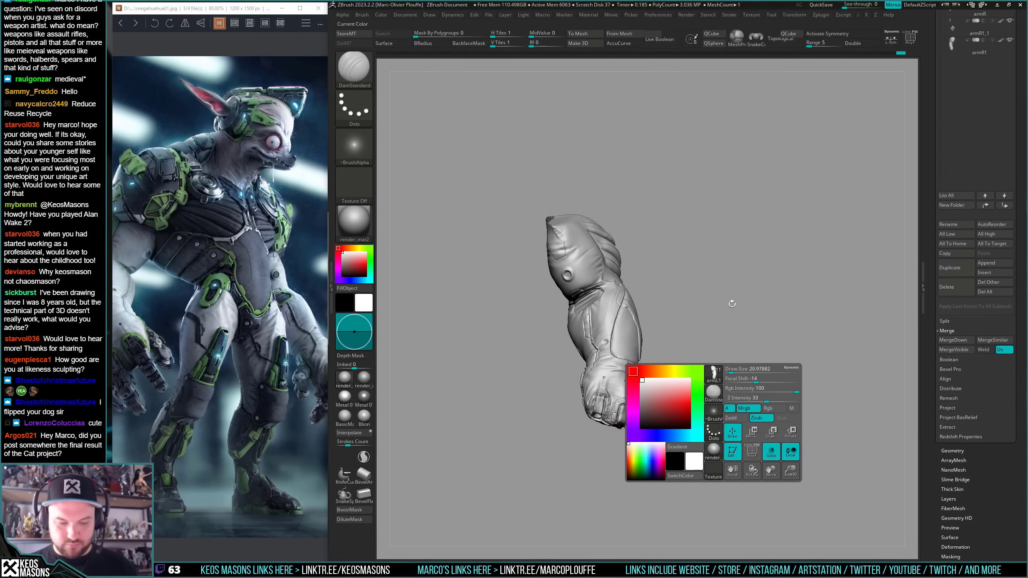
key("space")
left_click(654, 346)
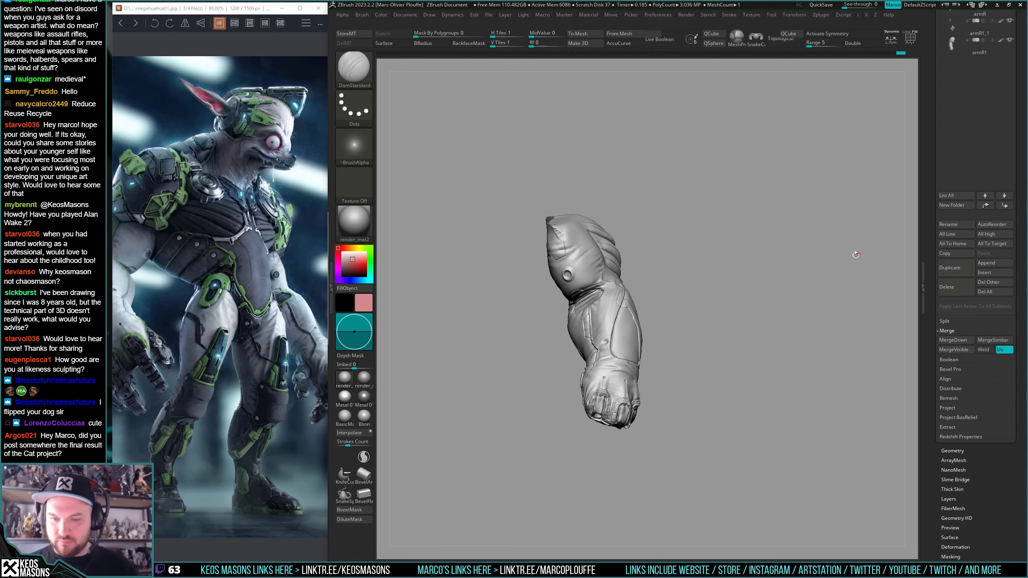
left_click_drag(725, 320, 836, 339, "alt")
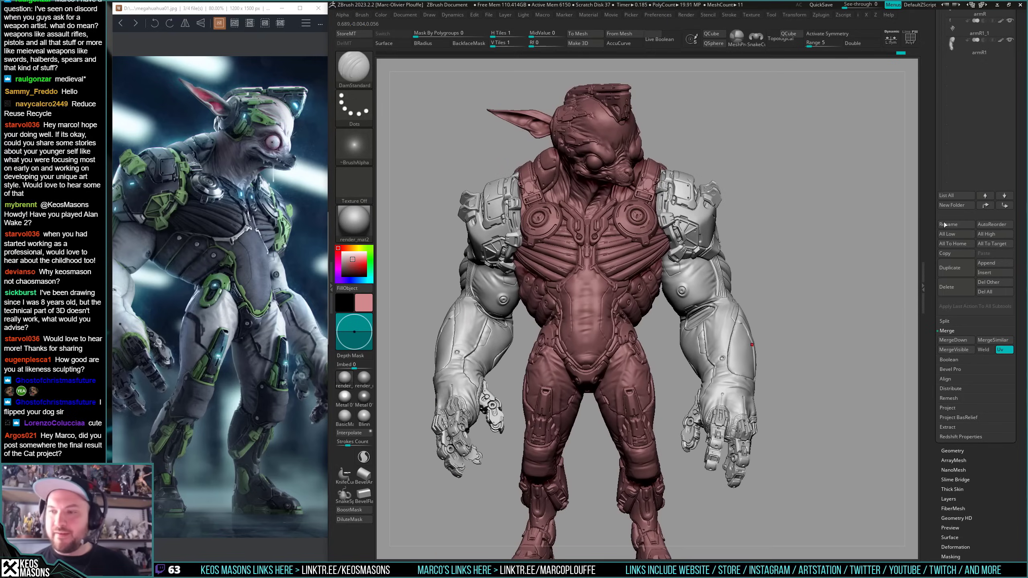
- Check the remaining arm, leg, torso and ear subtools one by one for missing colour fills, ending on the ears
scroll(944, 225, "up", 5)
left_click(955, 283)
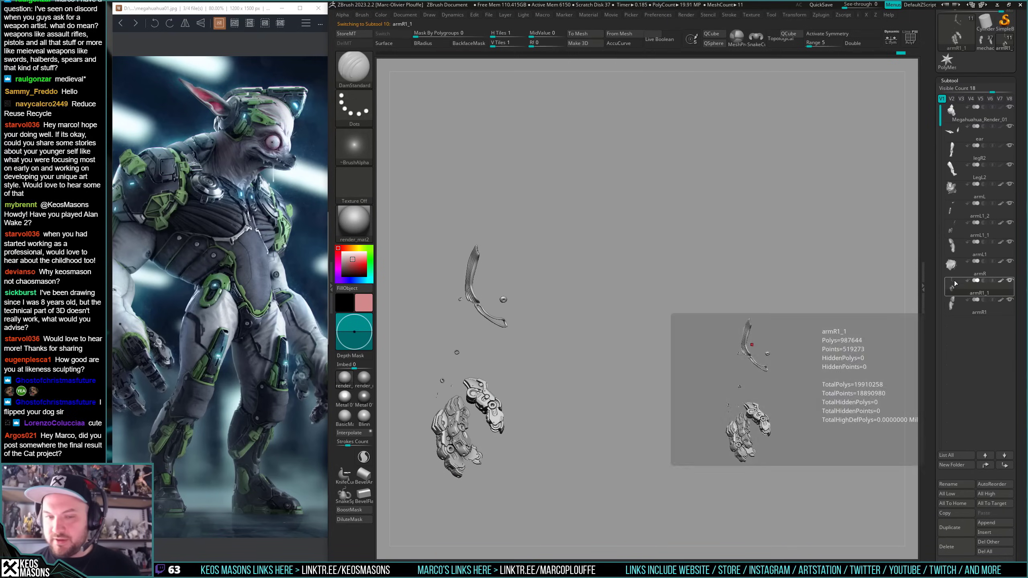
left_click(955, 230)
left_click(956, 185)
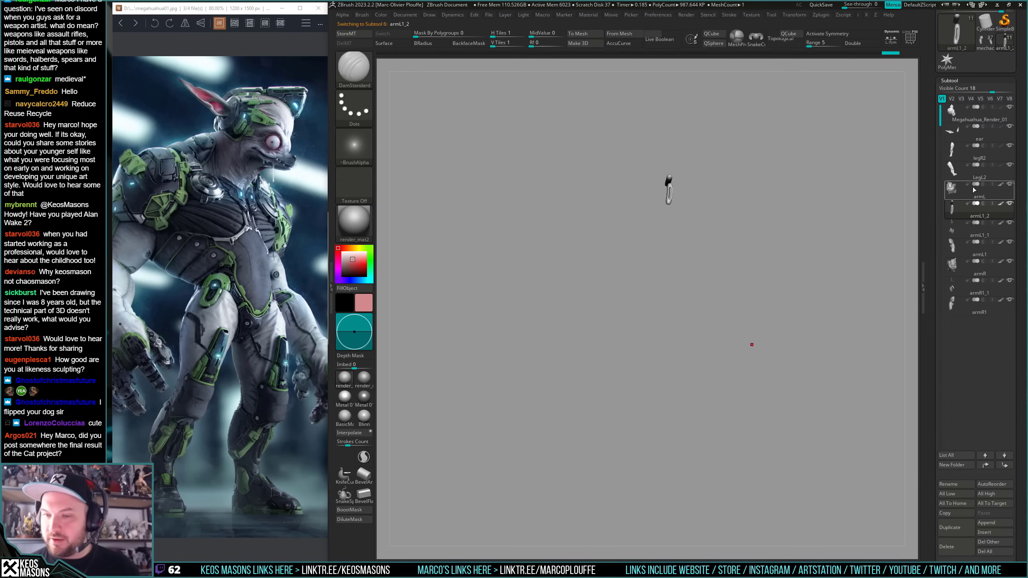
left_click(956, 174)
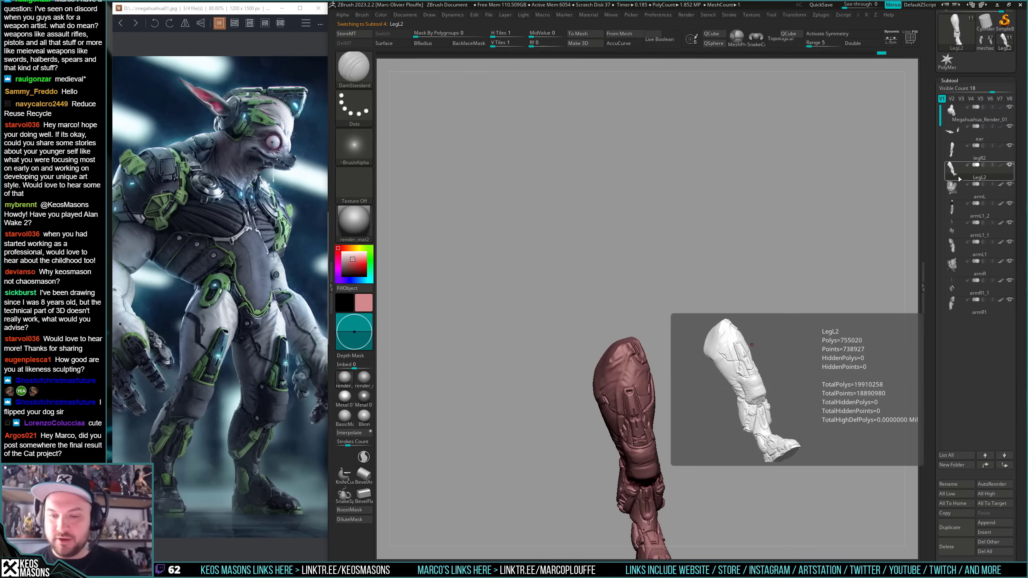
left_click(957, 151)
left_click(957, 132)
left_click(952, 110)
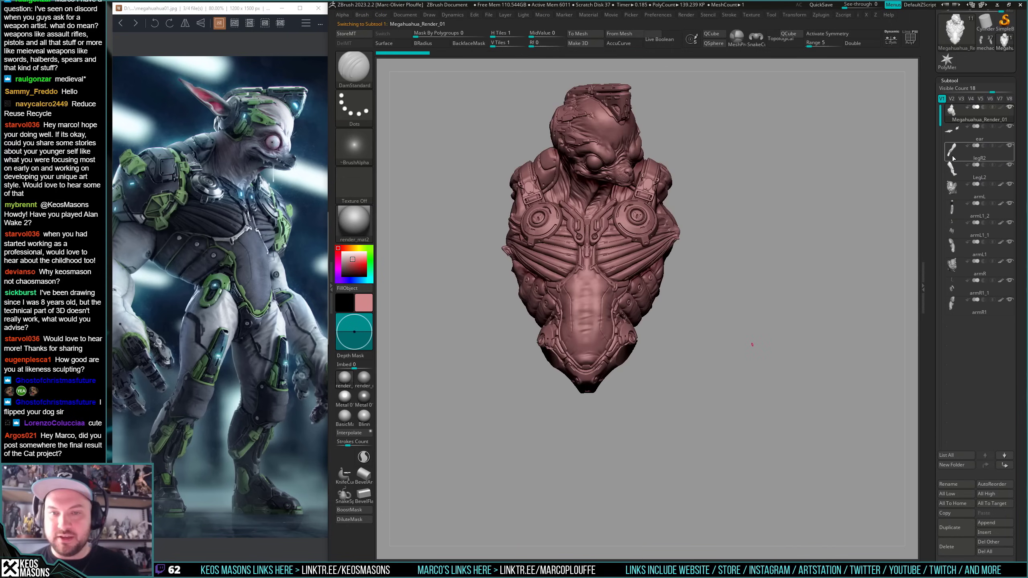
left_click(954, 131)
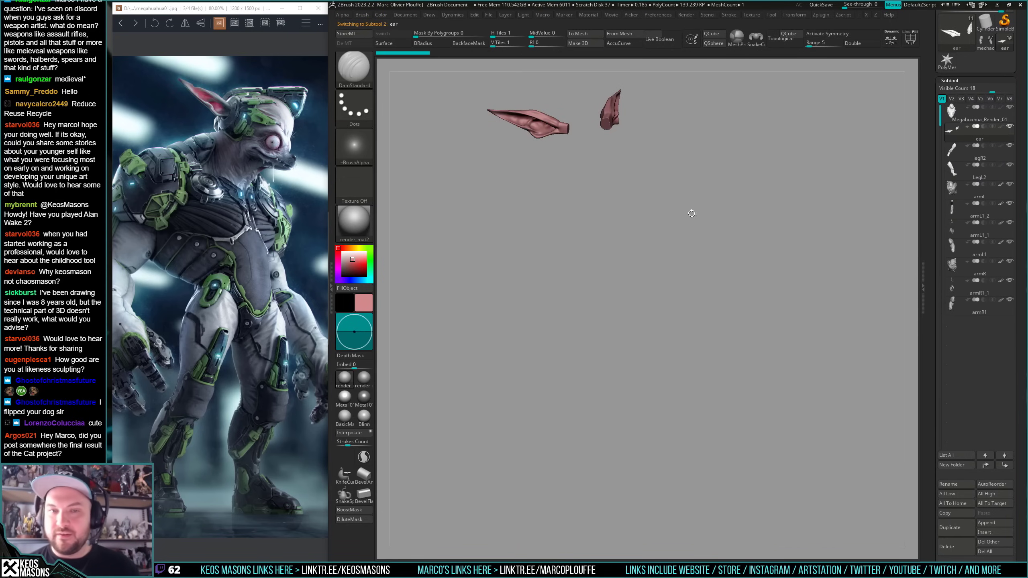
- Fill the isolated ear subtool with white in Mrgb mode and set the active colour to light pink
right_click_drag(690, 213, 696, 300, "alt")
right_click_drag(696, 300, 667, 262)
key("ctrl+shift+s")
right_click_drag(786, 269, 756, 253)
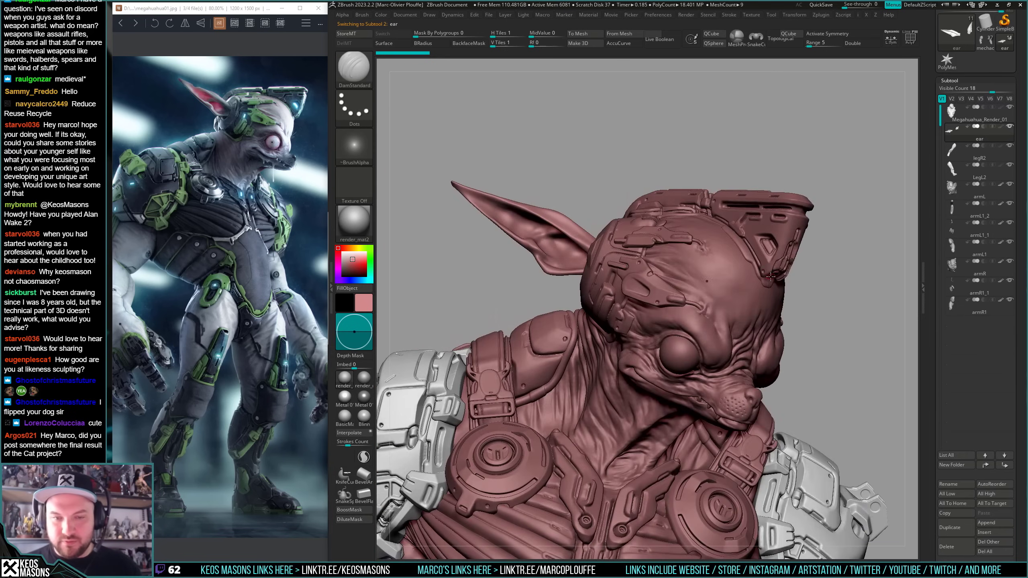
key("ctrl+shift+s")
key("space")
left_click_drag(731, 299, 710, 268)
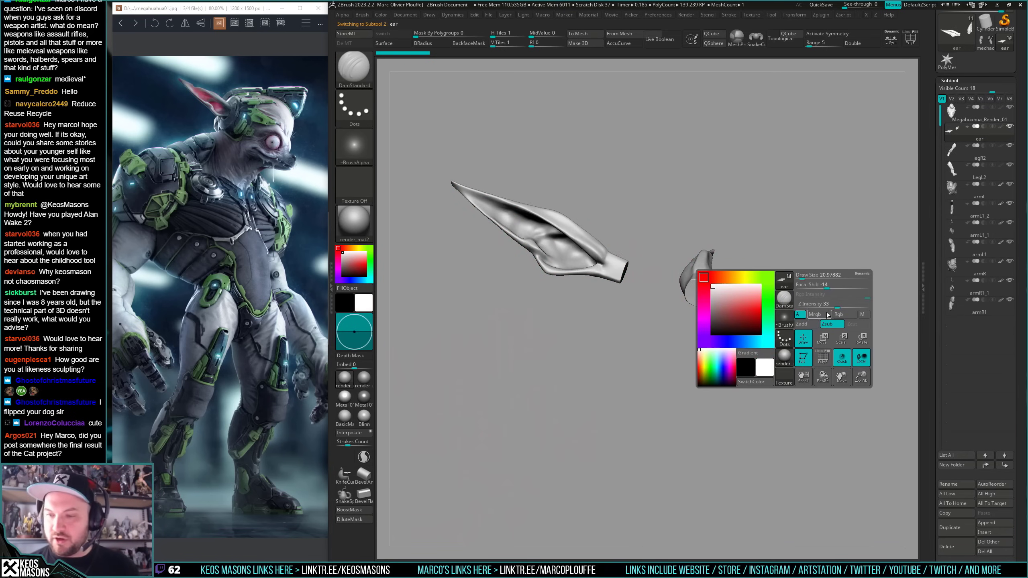
left_click(827, 316)
key("ctrl+f")
key("space")
left_click(764, 296)
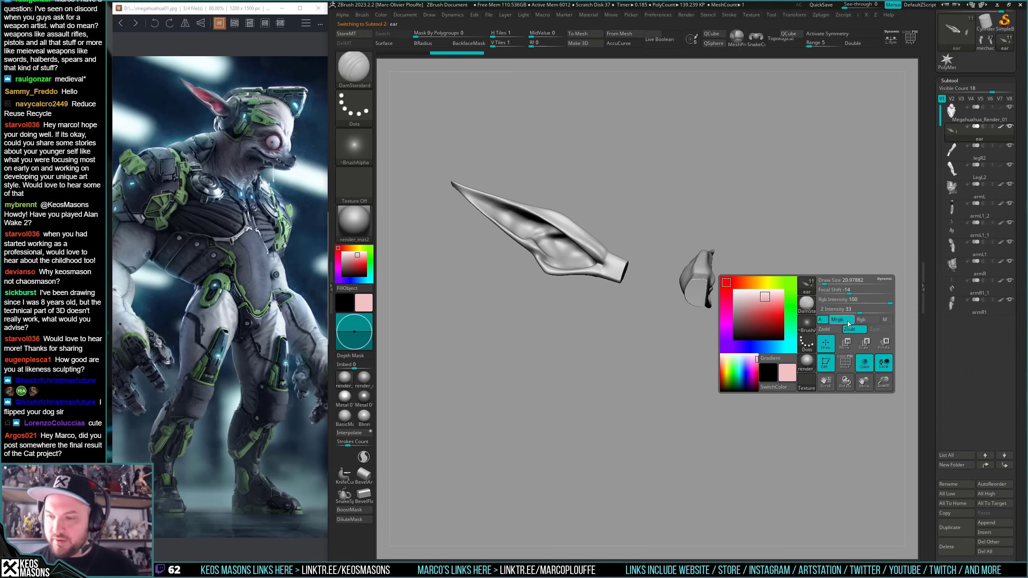
- Select the legR2 subtool with the whole creature shown and set the active colour to bright red
left_click(957, 153)
key("ctrl+shift+s")
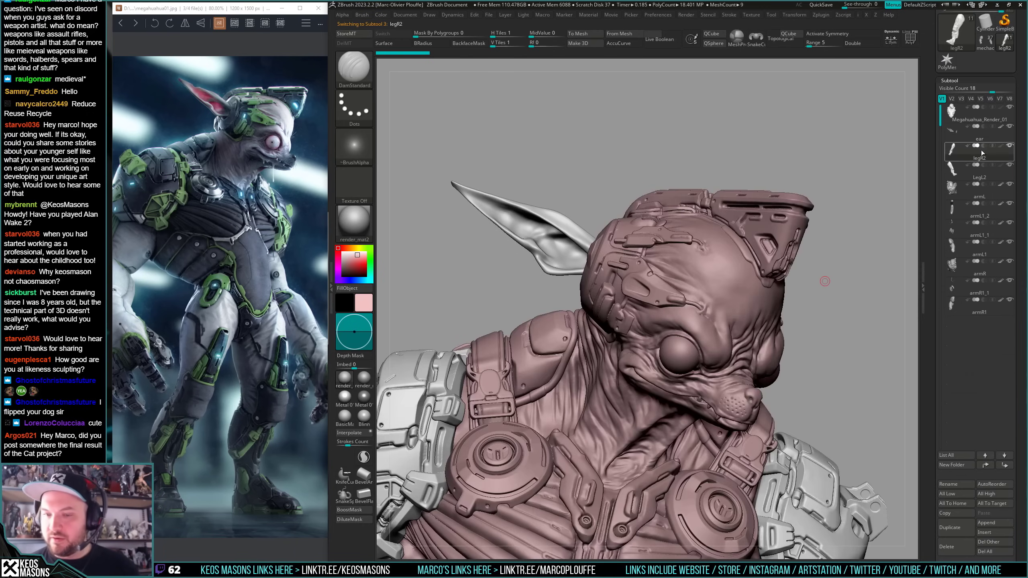
right_click_drag(828, 223, 803, 299, "ctrl")
key("space")
left_click(772, 273)
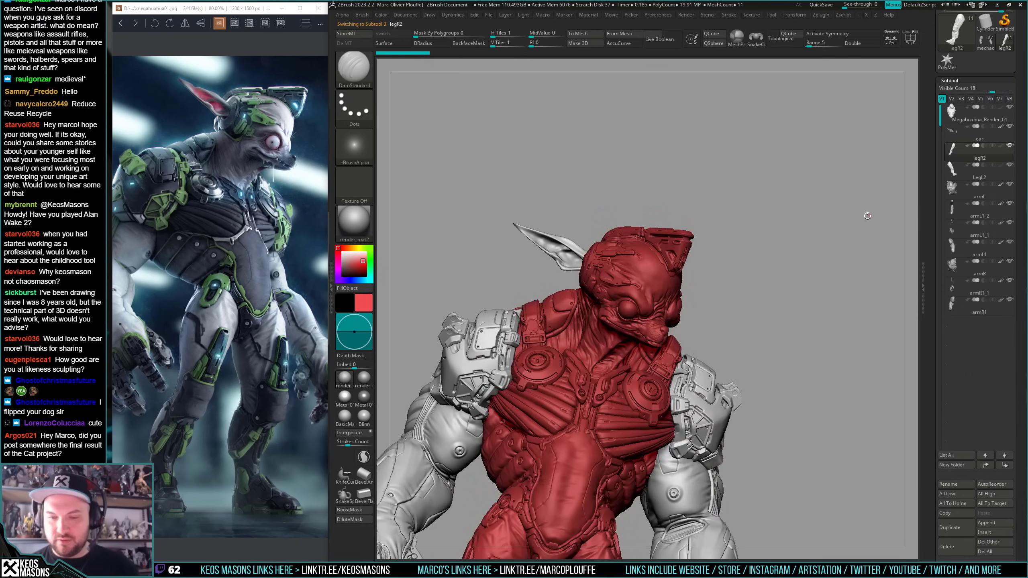
- Examine the legs and torso from the front, both close up and at full-body distance
right_click_drag(868, 214, 833, 225, "shift")
right_click_drag(722, 366, 692, 256, "alt")
right_click_drag(665, 322, 675, 350, "ctrl")
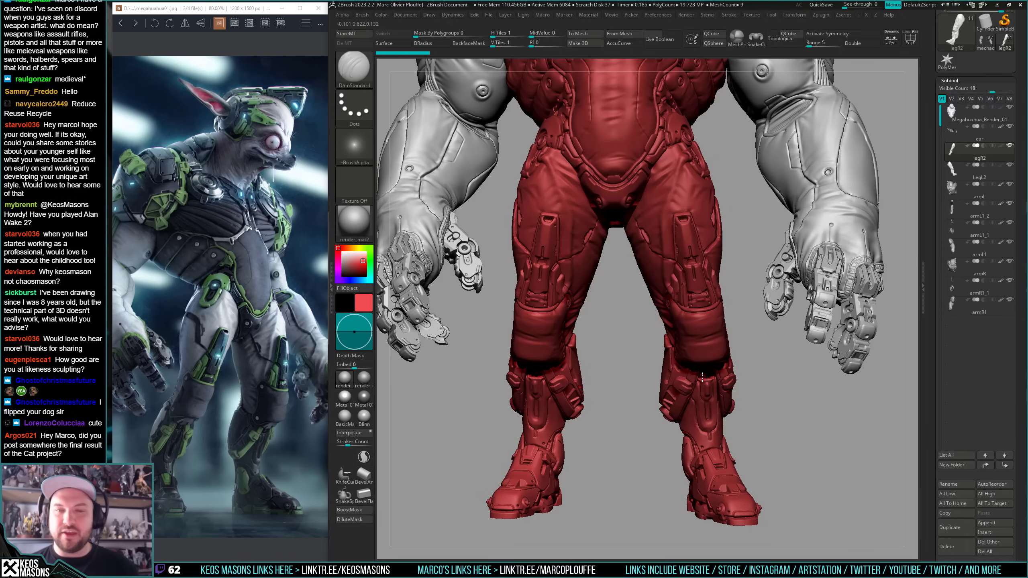
scroll(701, 379, "down", 3)
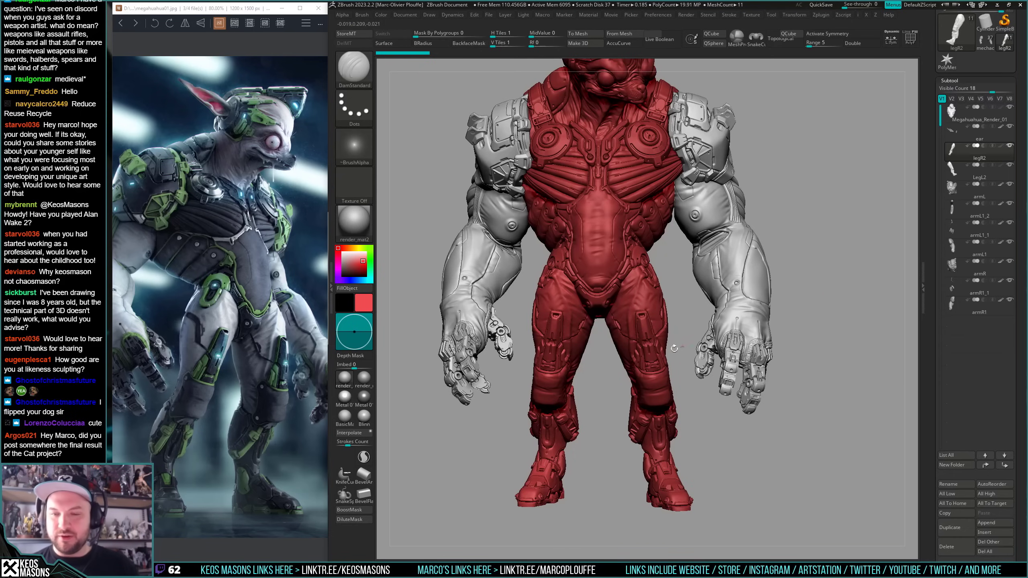
right_click_drag(653, 329, 675, 324)
right_click_drag(837, 262, 688, 306)
- Isolate the LegL2 subtool, inspect its polygroups, and return to the whole creature in plain shading
left_click(643, 303, "alt")
key("alt+s")
mouse_move(688, 306)
right_mouse_down("ctrl")
mouse_move(670, 371)
mouse_move(680, 332)
mouse_move(703, 319)
right_mouse_up("ctrl")
key("shift+f")
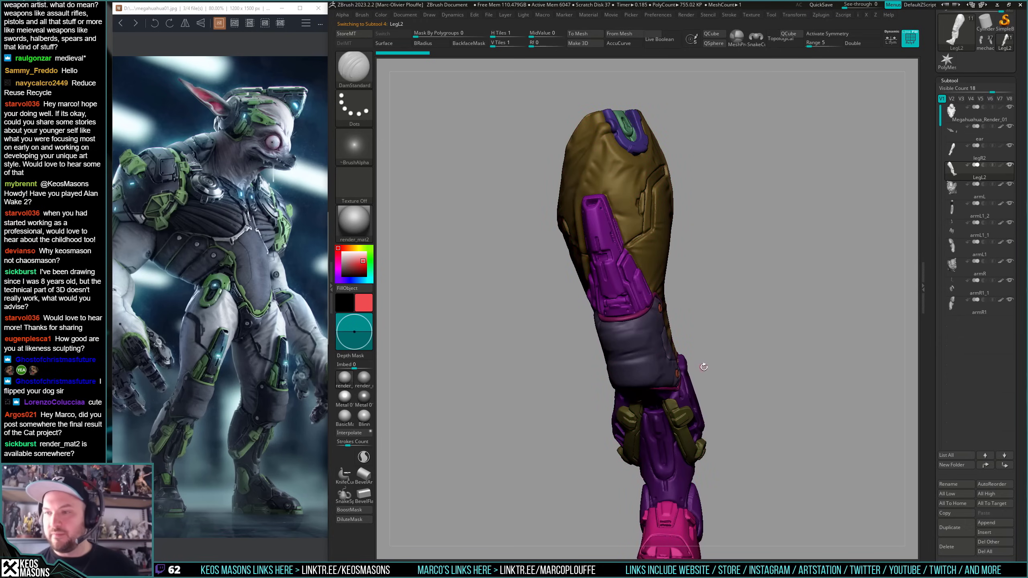
key("shift+f")
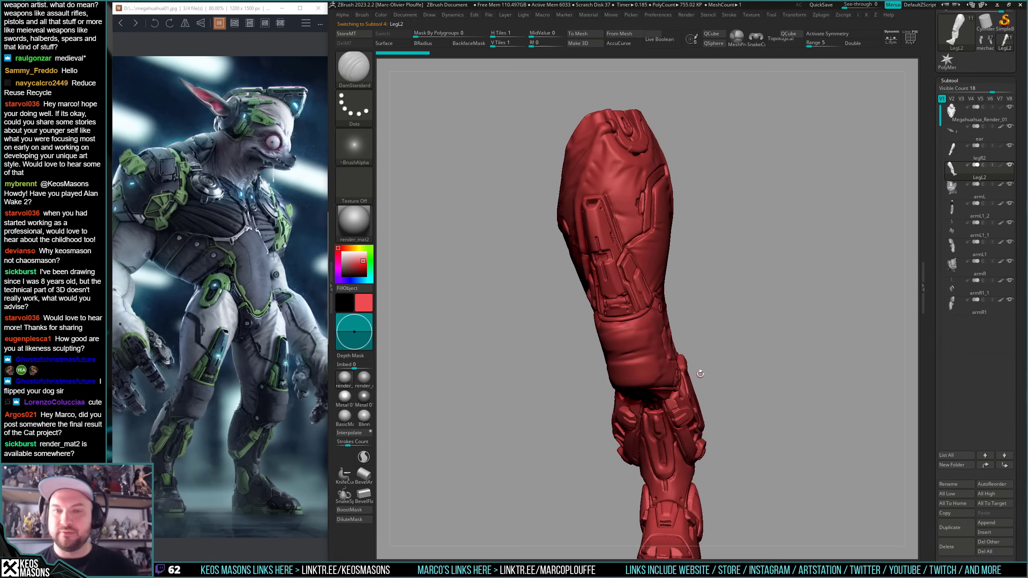
key("alt+s")
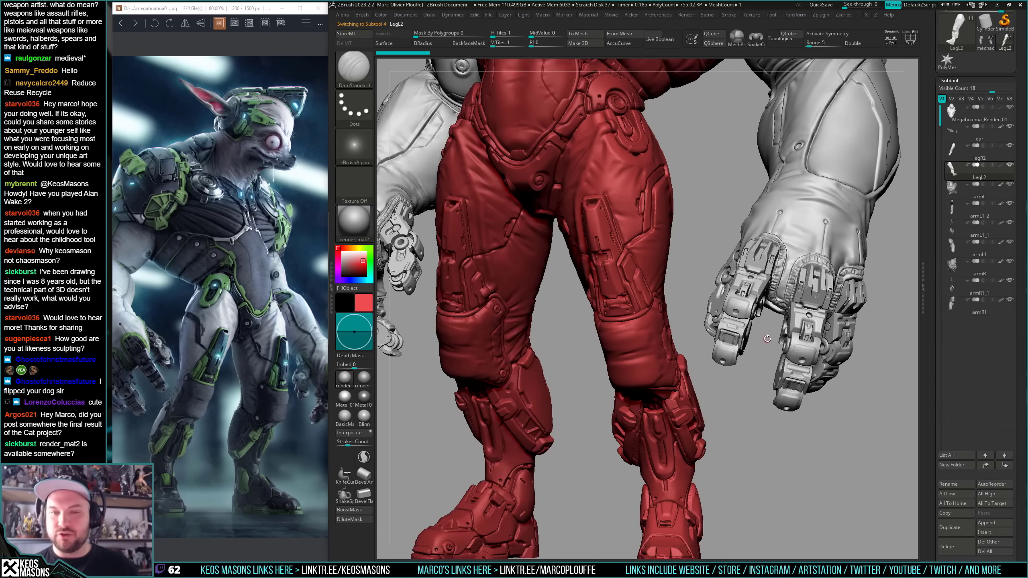
- Review the whole creature from several angles and look up render_mat2 in the material library
mouse_move(738, 345)
right_mouse_down()
mouse_move(756, 356)
mouse_move(756, 288)
right_mouse_up()
mouse_move(688, 178)
right_mouse_down("alt")
mouse_move(697, 283)
mouse_move(749, 330)
mouse_move(658, 331)
right_mouse_up("alt")
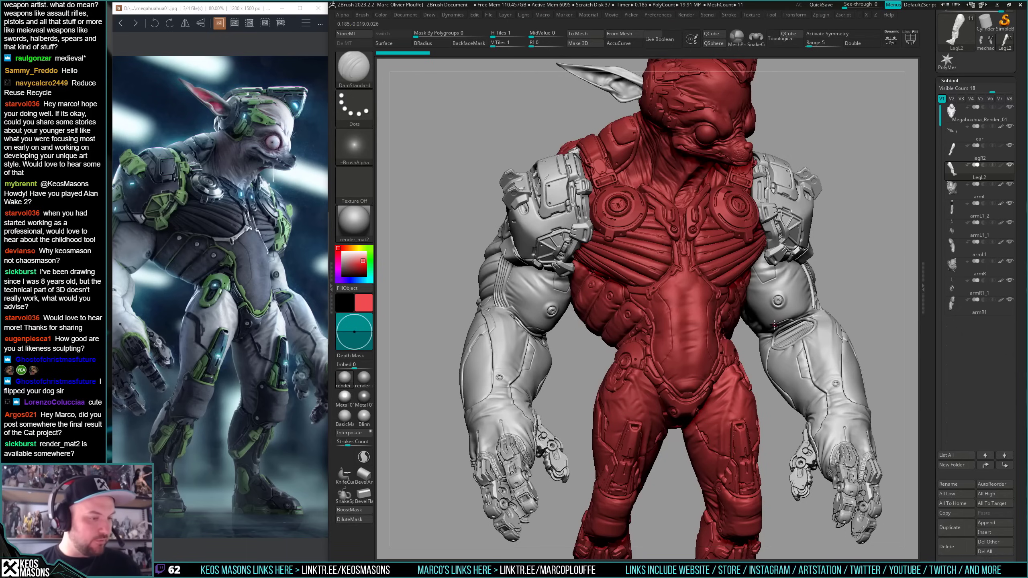
right_click_drag(771, 330, 768, 302)
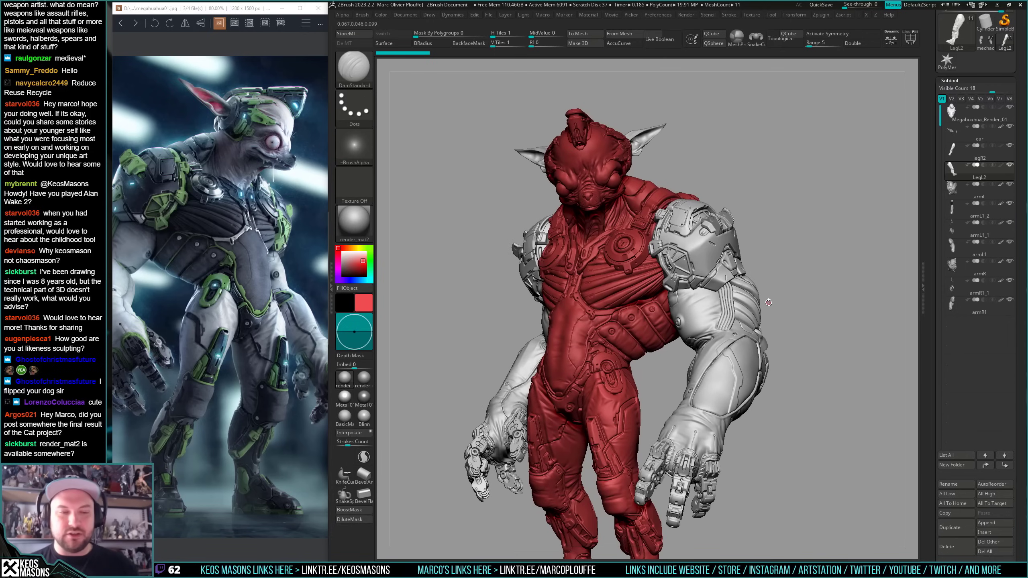
left_click(364, 219)
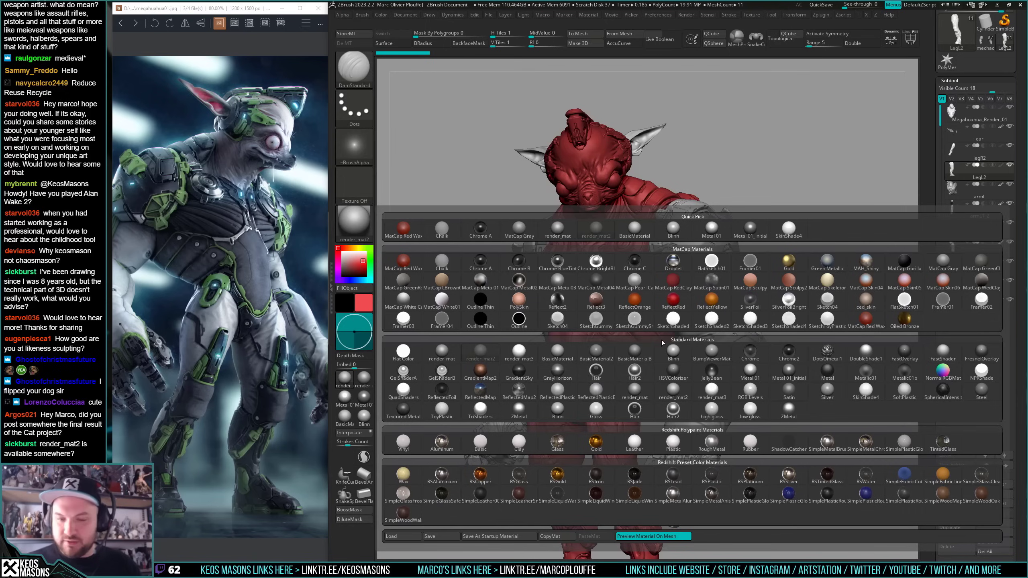
mouse_move(561, 356)
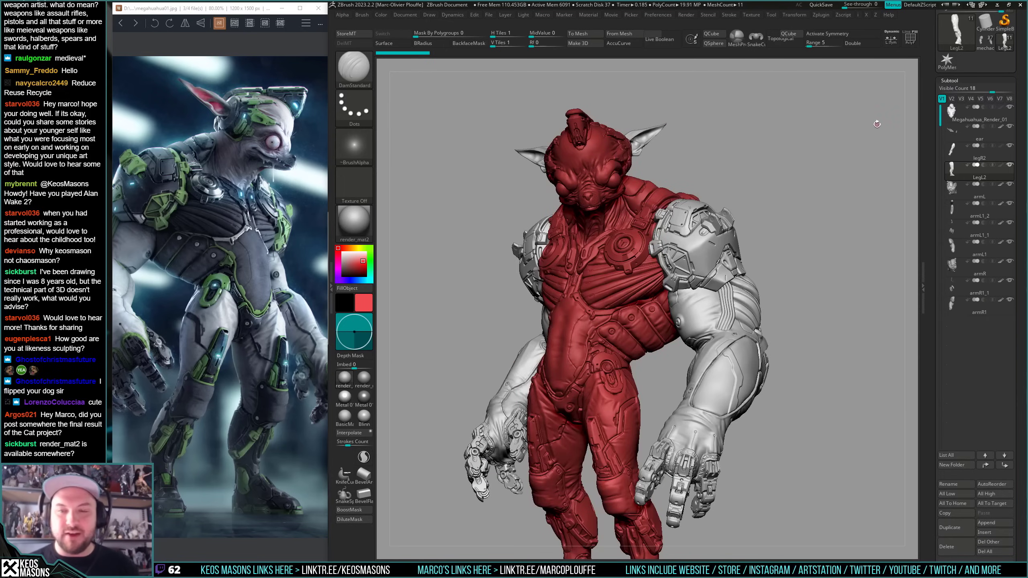
right_click_drag(780, 309, 772, 346)
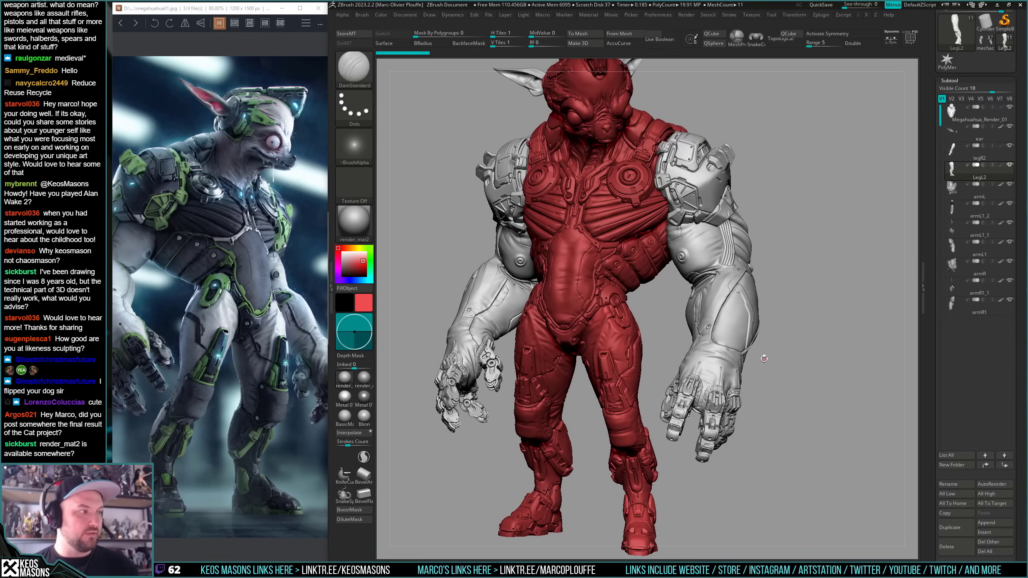
right_click_drag(815, 315, 761, 324)
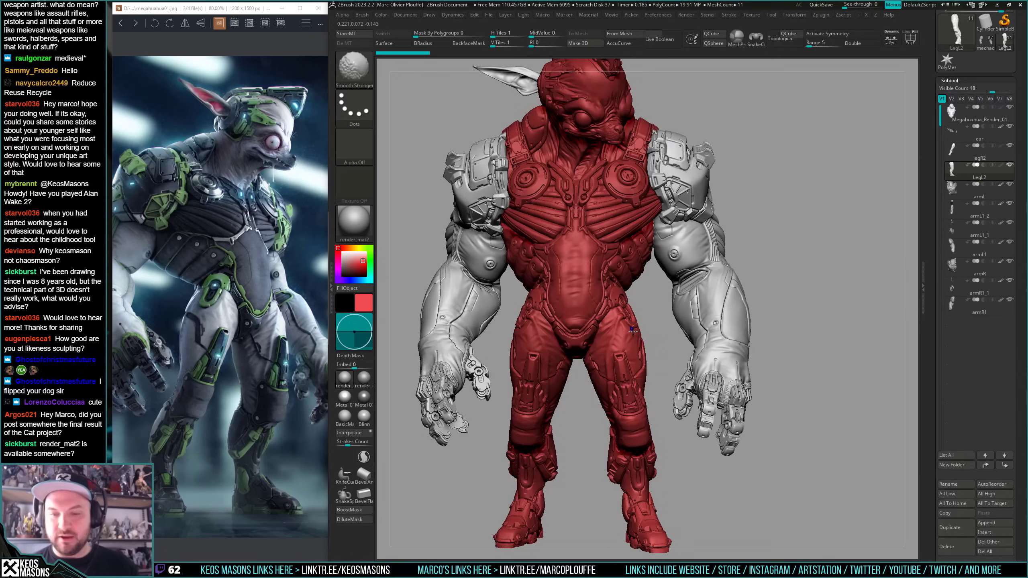
- Isolate the LegL2 subtool, check it from thigh to boot, and subdivide its mesh once
key("alt+s")
right_click_drag(639, 336, 664, 376, "ctrl")
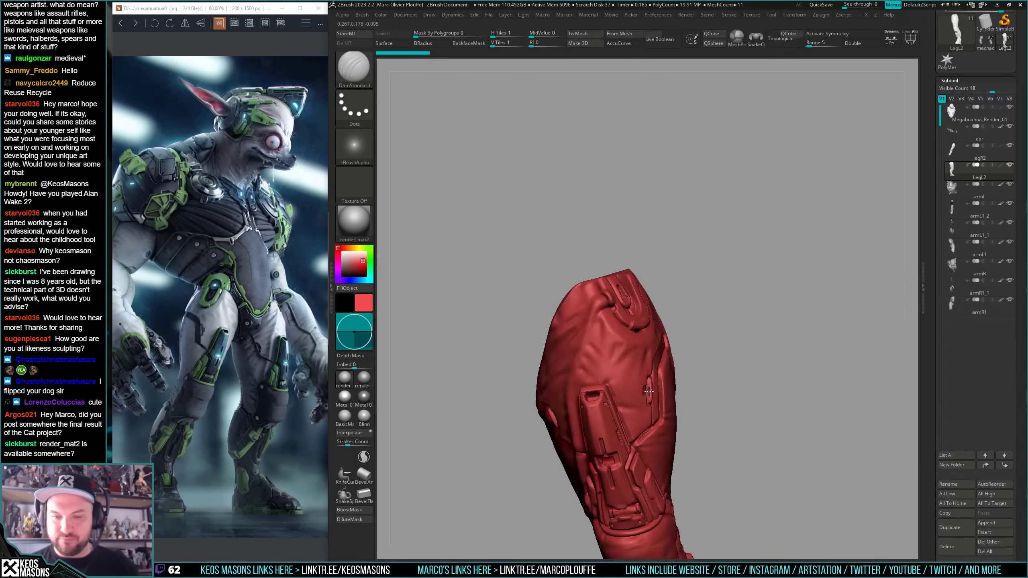
right_click_drag(744, 348, 702, 324)
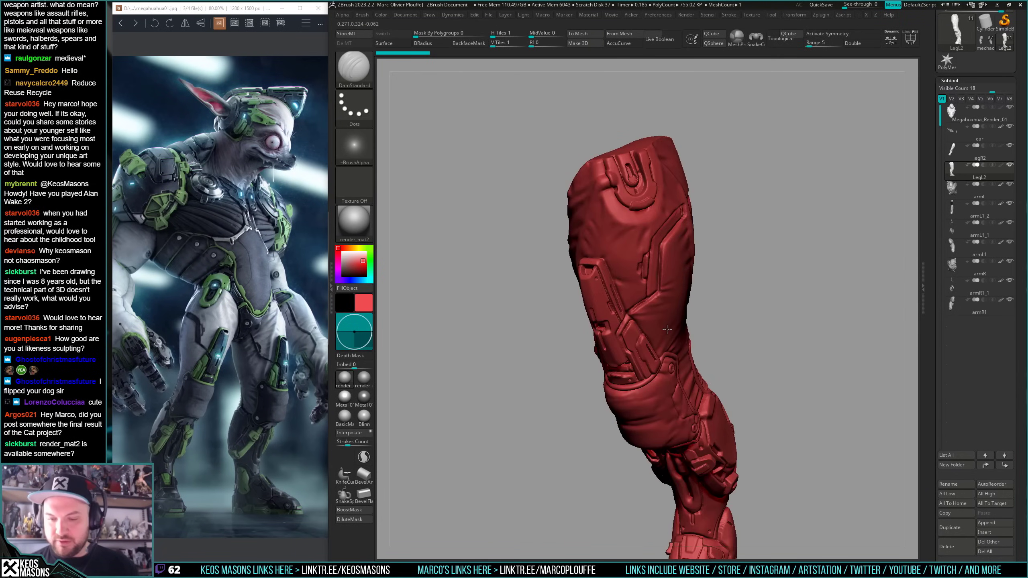
key("shift+f")
right_click_drag(704, 453, 700, 353, "alt")
right_click_drag(806, 308, 819, 296)
key("shift+f")
right_click_drag(821, 348, 815, 324, "ctrl")
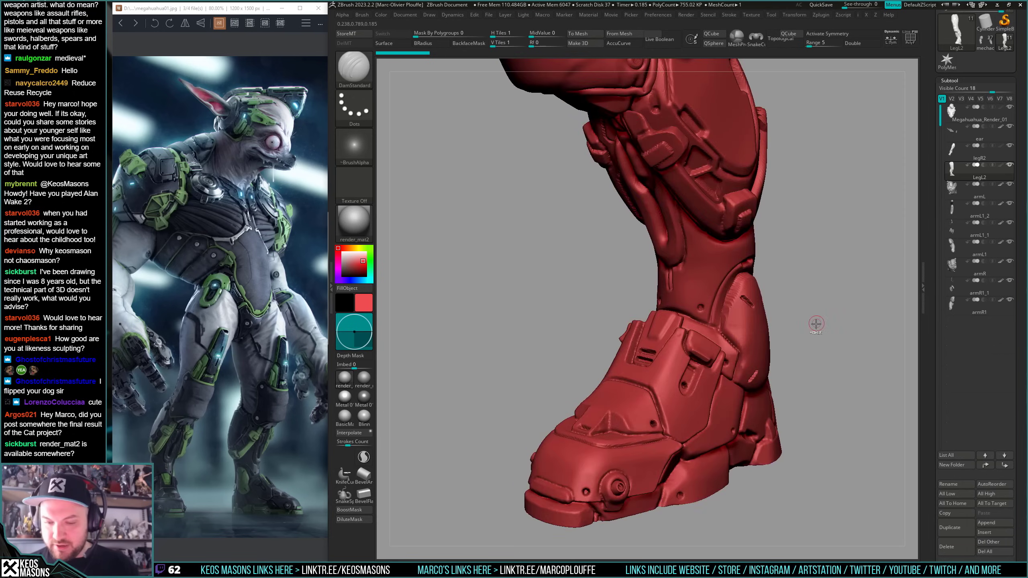
right_click_drag(806, 259, 794, 372, "alt")
key("ctrl+d")
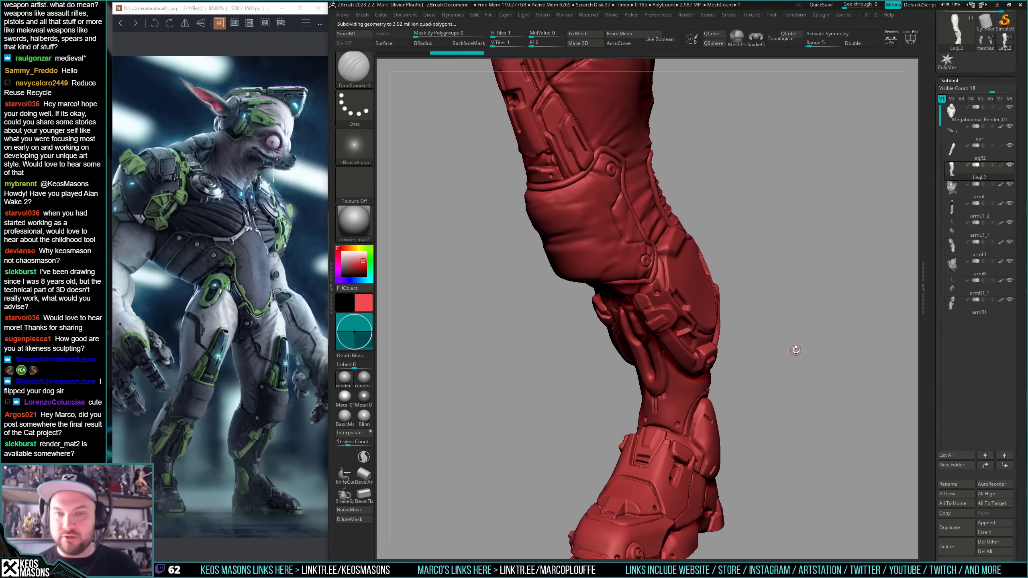
- Compare the subdivided leg with the rest of the creature
right_click_drag(795, 350, 712, 398)
key("alt+s")
right_click_drag(790, 344, 692, 371)
key("alt+s")
- Polish and smooth the surface around the ankle and upper boot with the hPolish brush
key("space")
left_click(702, 375)
mouse_move(713, 306)
right_mouse_down("ctrl")
mouse_move(716, 324)
mouse_move(712, 312)
mouse_move(742, 304)
mouse_move(714, 354)
mouse_move(683, 370)
mouse_move(672, 396)
right_mouse_up("ctrl")
key("space")
left_click(706, 375)
right_click(652, 426)
right_click(652, 416)
mouse_move(668, 390)
left_mouse_down("shift")
mouse_move(669, 374)
mouse_move(662, 394)
left_mouse_up("shift")
right_click(651, 425)
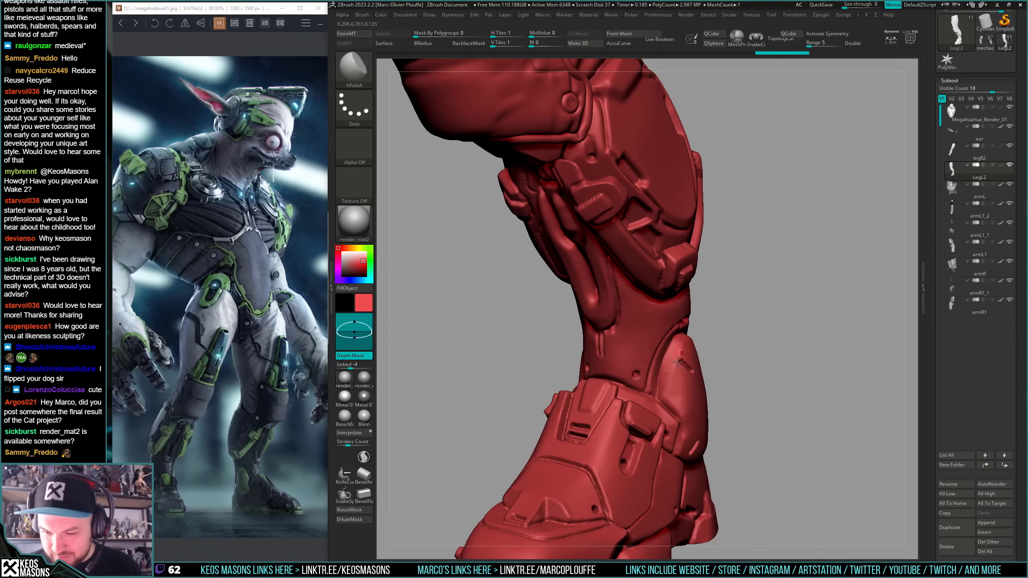
- Smooth the raised rim around the oval ankle guard and clean up the guard's small slots
right_click_drag(700, 340, 679, 356)
mouse_move(683, 338)
left_mouse_down("shift")
mouse_move(662, 399)
mouse_move(664, 381)
left_mouse_up("shift")
mouse_move(688, 356)
right_mouse_down()
mouse_move(663, 358)
mouse_move(684, 344)
right_mouse_up()
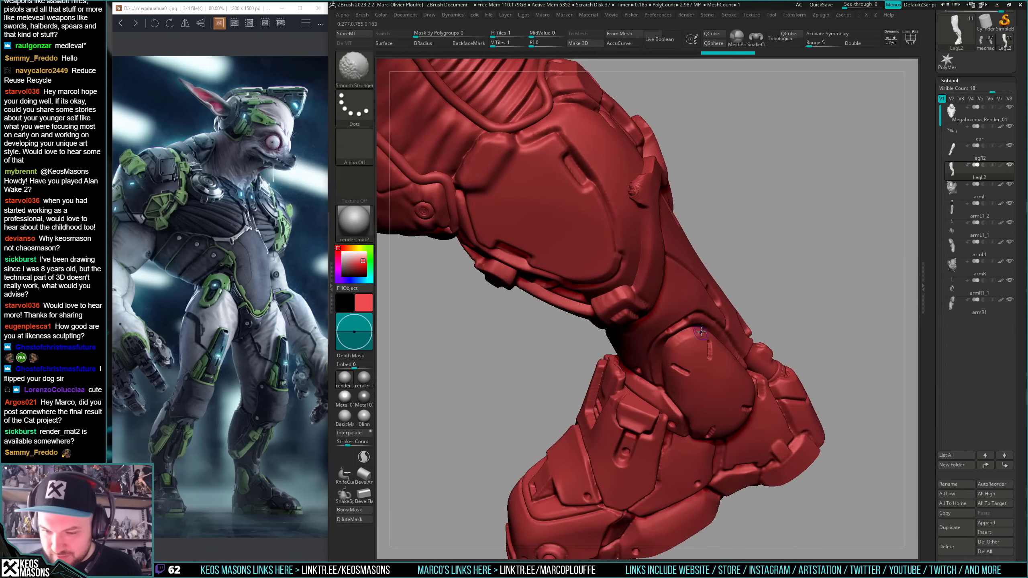
left_click_drag(701, 334, 687, 352, "shift")
right_click_drag(700, 331, 691, 387)
key("space")
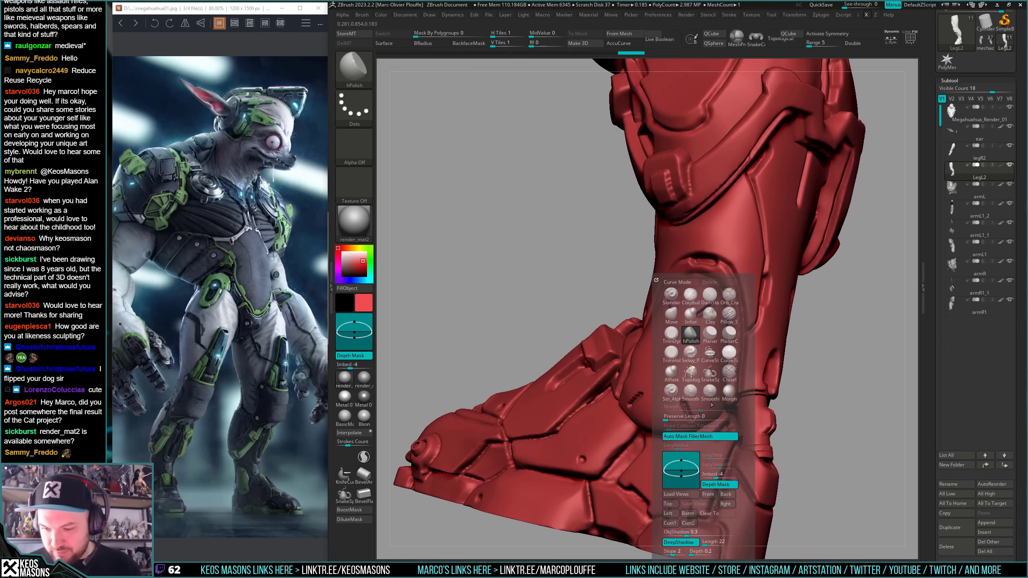
left_click_drag(684, 401, 689, 416, "shift")
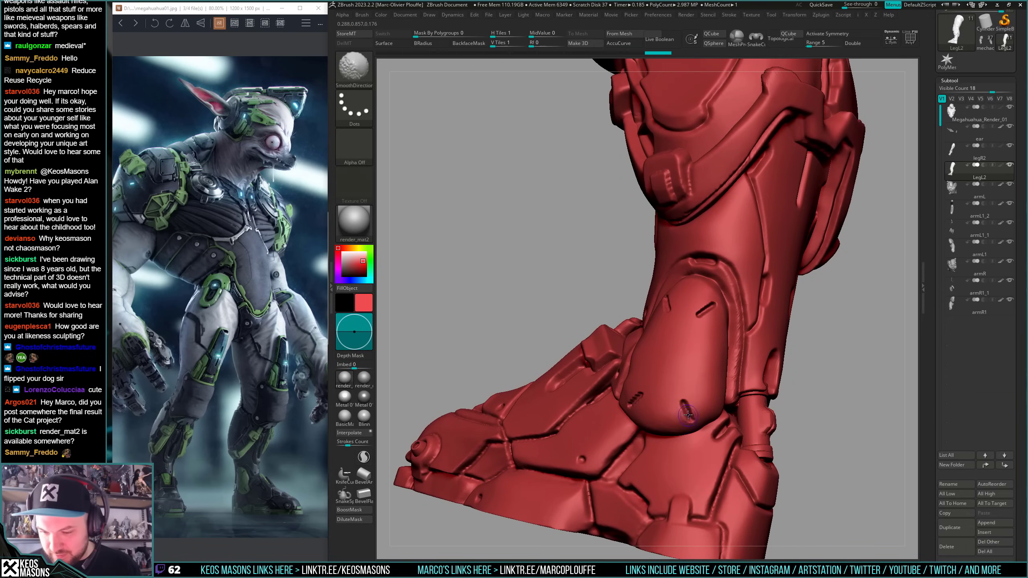
- Clean up the remaining slots on the ankle guard with smoothing and hPolish strokes
right_click_drag(687, 415, 641, 408)
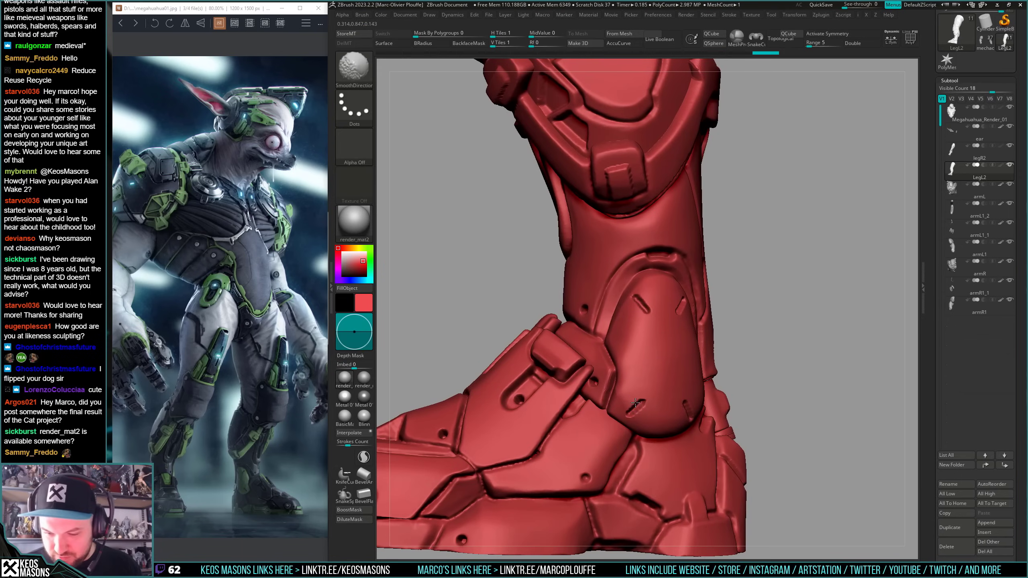
left_click_drag(635, 403, 643, 395, "shift")
right_click_drag(643, 395, 629, 404)
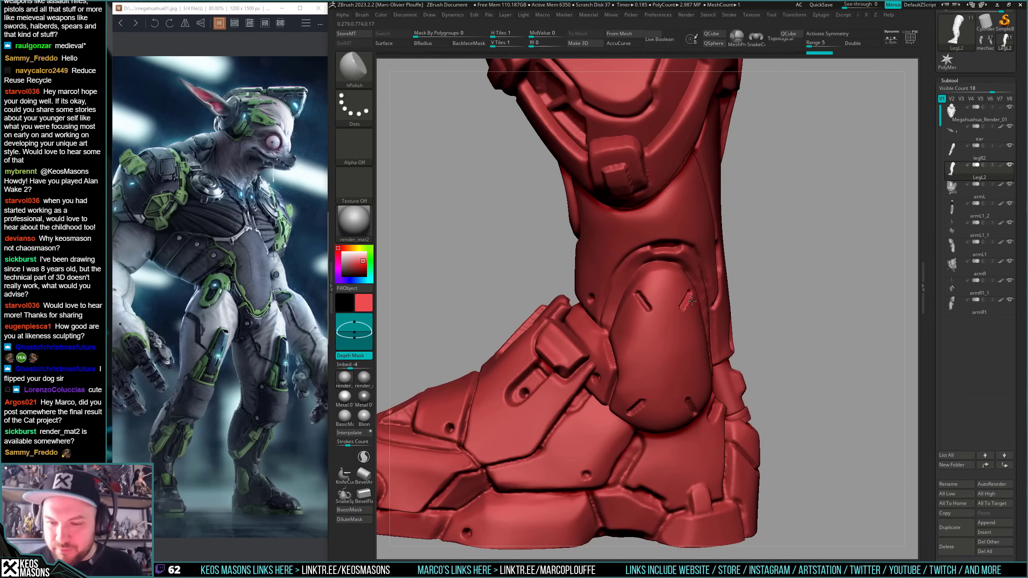
right_click_drag(691, 301, 663, 301)
left_click_drag(687, 291, 681, 295, "shift")
right_click_drag(631, 320, 688, 323)
- Switch to the Orb_Cracks brush and refine the panel seams on the boot's side below the ankle guard
mouse_move(621, 365)
right_mouse_down()
mouse_move(629, 331)
mouse_move(613, 330)
right_mouse_up()
key("space")
left_click(652, 326)
mouse_move(623, 370)
right_mouse_down()
mouse_move(648, 367)
mouse_move(668, 324)
right_mouse_up()
right_click_drag(749, 309, 766, 304)
left_click_drag(649, 407, 632, 403)
right_click_drag(631, 403, 697, 330, "alt")
right_click_drag(697, 330, 698, 344, "ctrl")
left_click_drag(628, 332, 634, 350, "shift")
right_click_drag(615, 376, 599, 370)
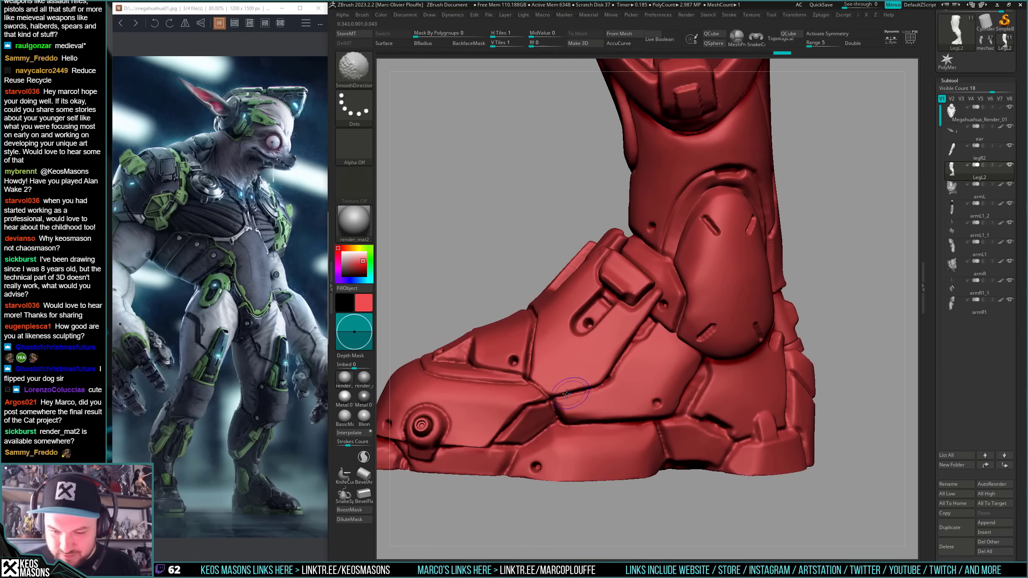
- Carve and smooth the panel lines between the boot's strap plate, side panel and toe section
left_click_drag(622, 357, 607, 378, "shift")
mouse_move(593, 387)
right_mouse_down()
mouse_move(586, 401)
mouse_move(597, 403)
right_mouse_up()
left_click_drag(635, 337, 606, 381)
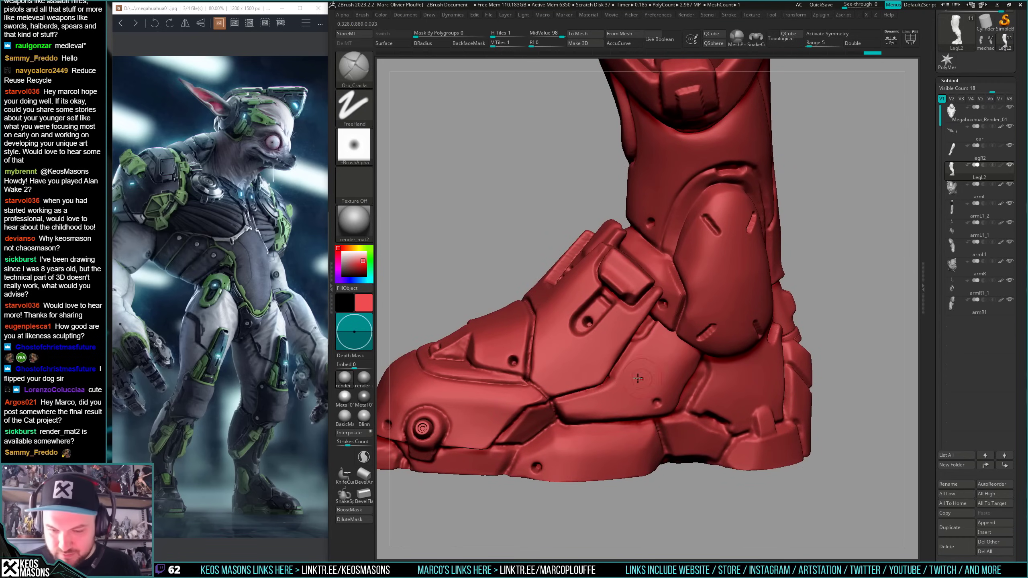
right_click(621, 410)
right_click_drag(621, 349, 632, 357)
right_click_drag(534, 330, 551, 339)
left_click_drag(528, 309, 531, 369, "shift")
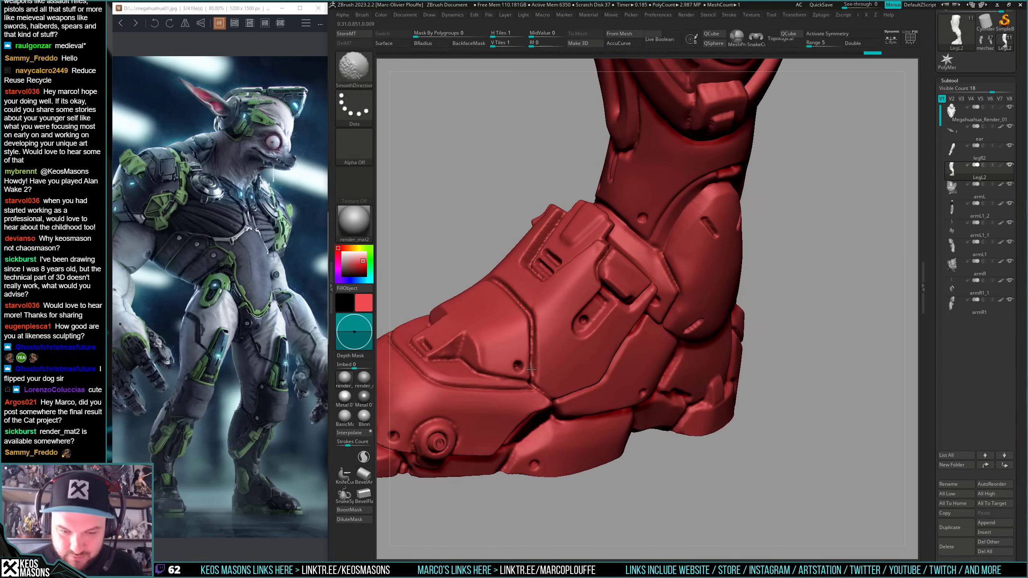
right_click_drag(531, 310, 524, 307, "shift")
- Deepen the curved seam between the strap plate and the side panel on the boot's other side with Orb_Cracks
mouse_move(482, 264)
right_mouse_down()
mouse_move(681, 370)
mouse_move(670, 347)
mouse_move(530, 353)
mouse_move(539, 341)
mouse_move(575, 391)
mouse_move(573, 371)
mouse_move(589, 355)
right_mouse_up()
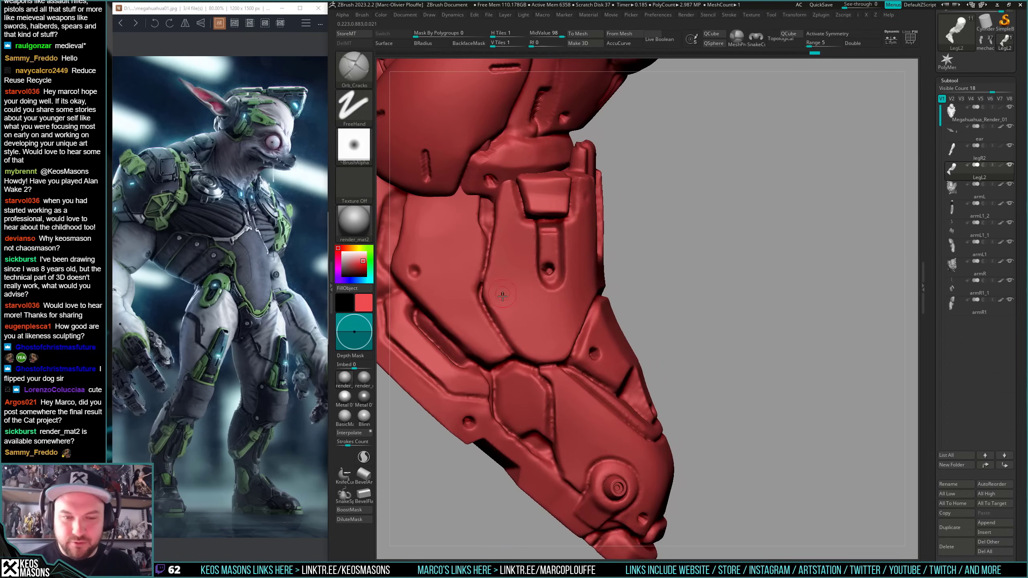
right_click_drag(502, 295, 487, 238)
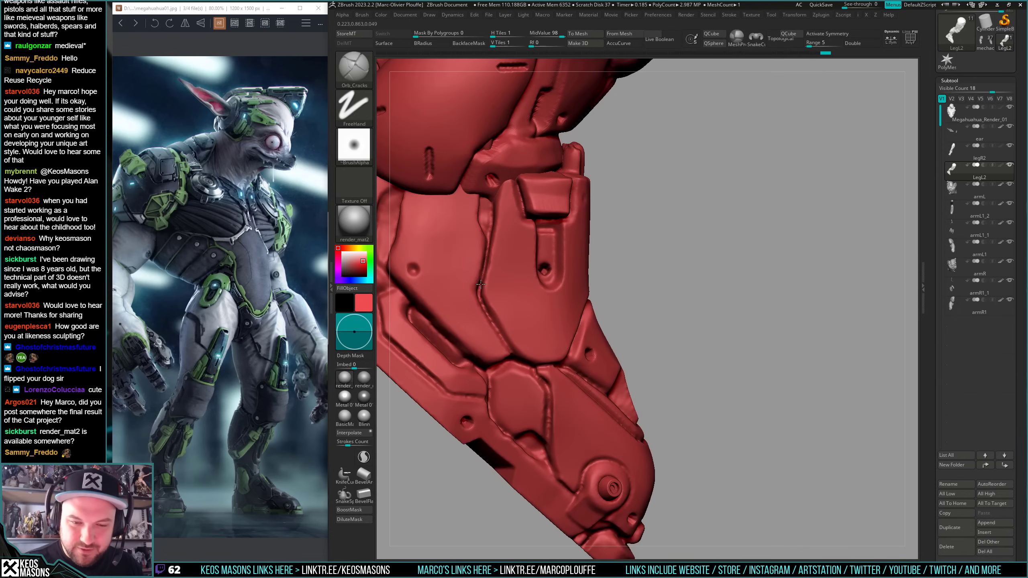
left_click_drag(479, 292, 488, 253)
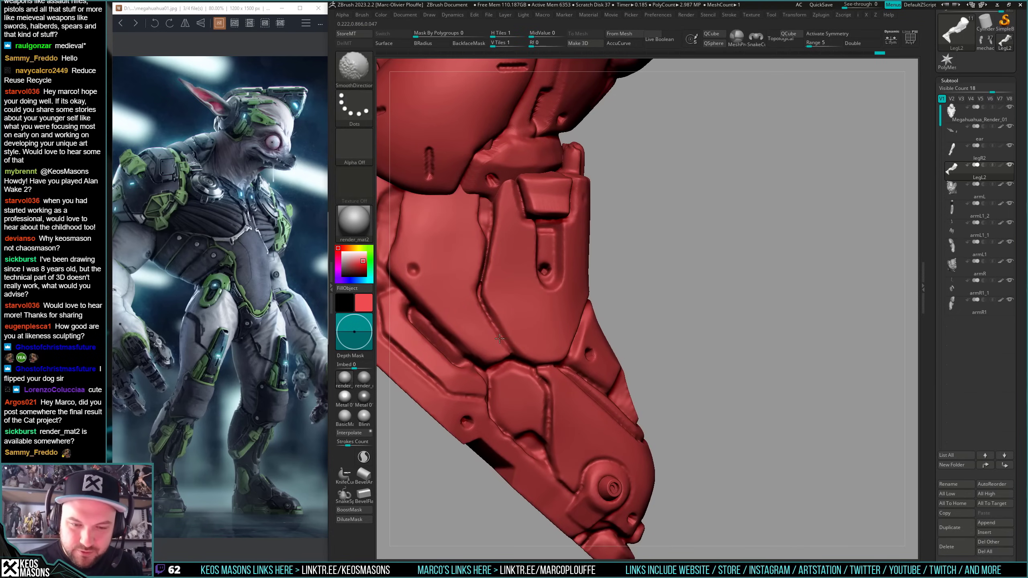
mouse_move(492, 322)
left_mouse_down("shift")
mouse_move(485, 310)
mouse_move(513, 355)
left_mouse_up("shift")
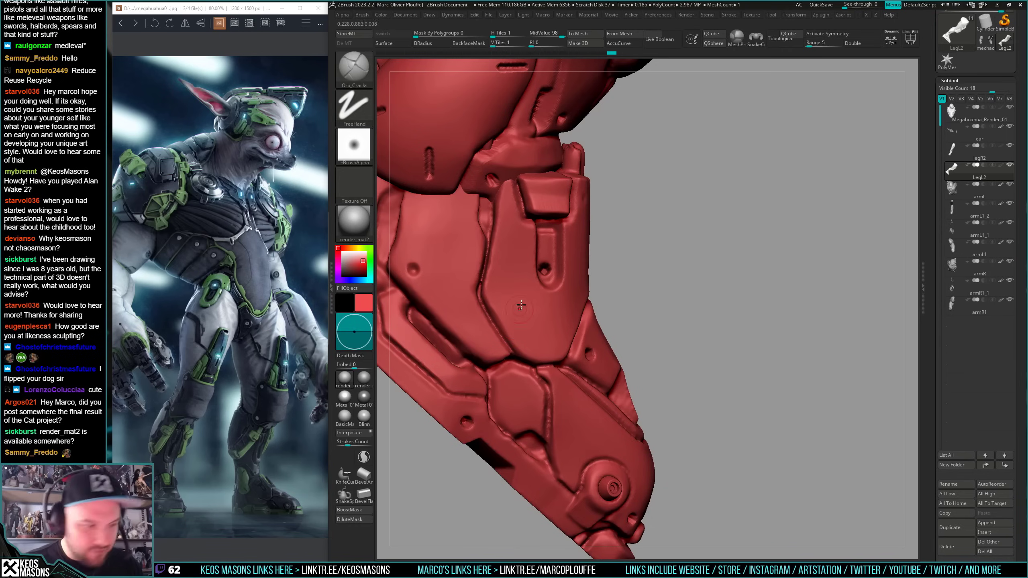
mouse_move(612, 336)
right_mouse_down()
mouse_move(624, 353)
mouse_move(591, 333)
right_mouse_up()
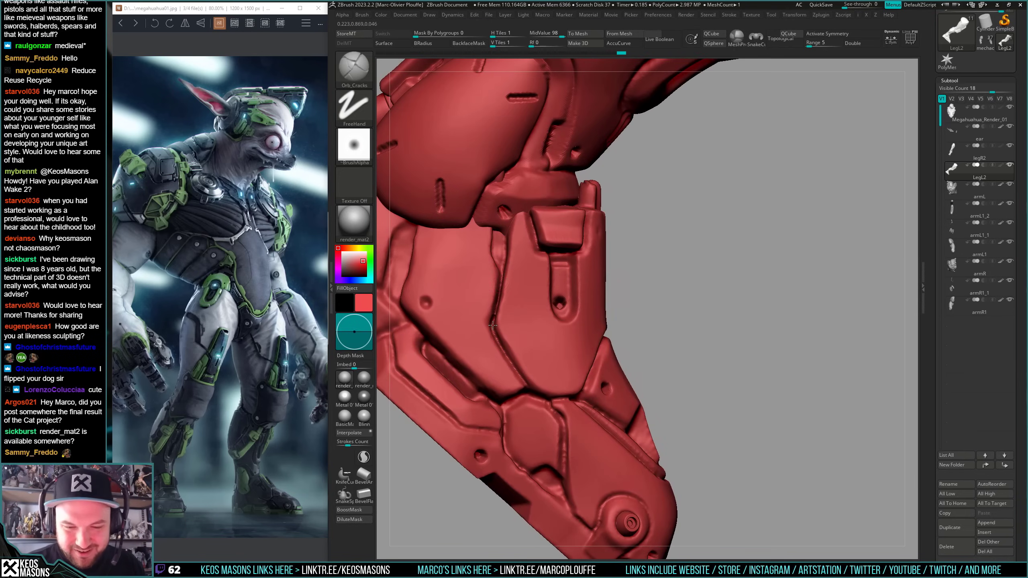
mouse_move(493, 325)
right_mouse_down()
mouse_move(497, 356)
mouse_move(496, 344)
right_mouse_up()
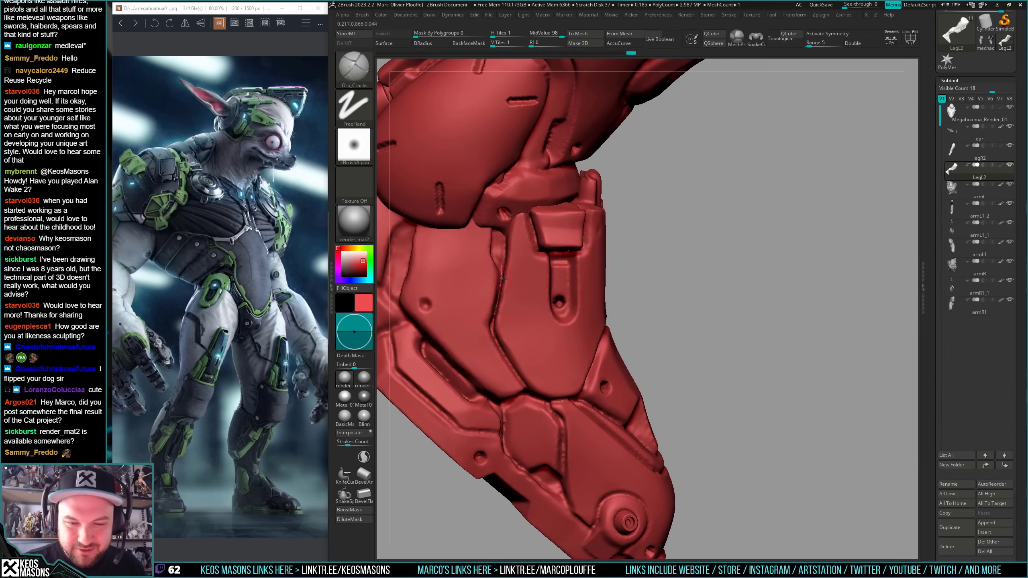
- Smooth the small slots on this side's ankle guard
right_click_drag(533, 223, 472, 284)
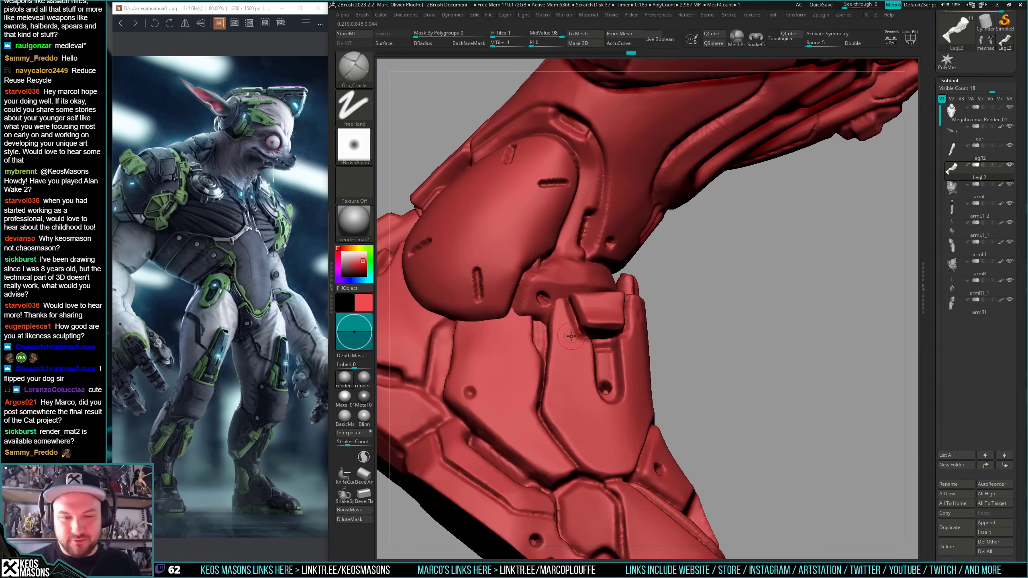
key("shift")
left_click_drag(481, 273, 479, 286, "shift")
right_click_drag(481, 283, 578, 399, "alt")
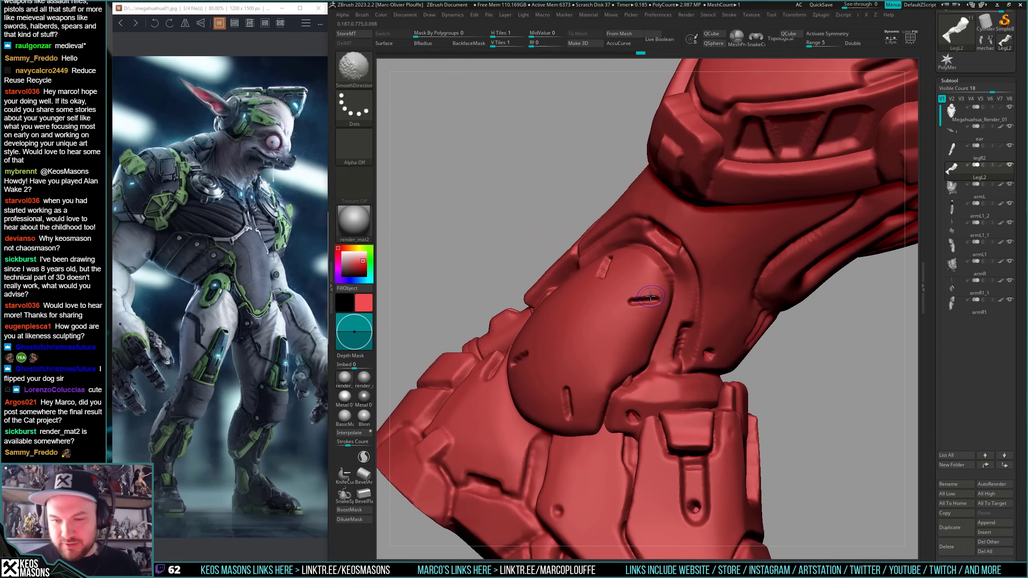
left_click_drag(633, 296, 651, 300, "shift")
mouse_move(651, 299)
right_mouse_down()
mouse_move(607, 275)
mouse_move(536, 362)
mouse_move(642, 235)
right_mouse_up()
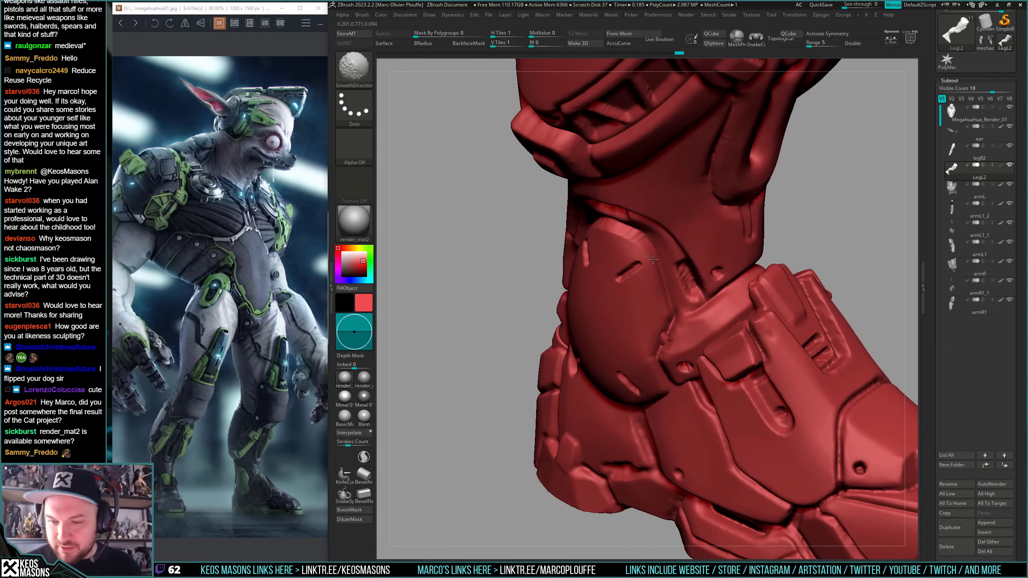
- Carve sharper panel seams into the boot's side between the ankle guard, heel and sole with Orb_Cracks
mouse_move(656, 272)
right_mouse_down()
mouse_move(687, 277)
mouse_move(593, 432)
mouse_move(584, 353)
mouse_move(699, 335)
mouse_move(704, 263)
right_mouse_up()
right_click_drag(800, 343, 599, 330)
mouse_move(599, 330)
right_mouse_down("ctrl")
mouse_move(594, 416)
mouse_move(575, 379)
mouse_move(647, 345)
mouse_move(635, 344)
right_mouse_up("ctrl")
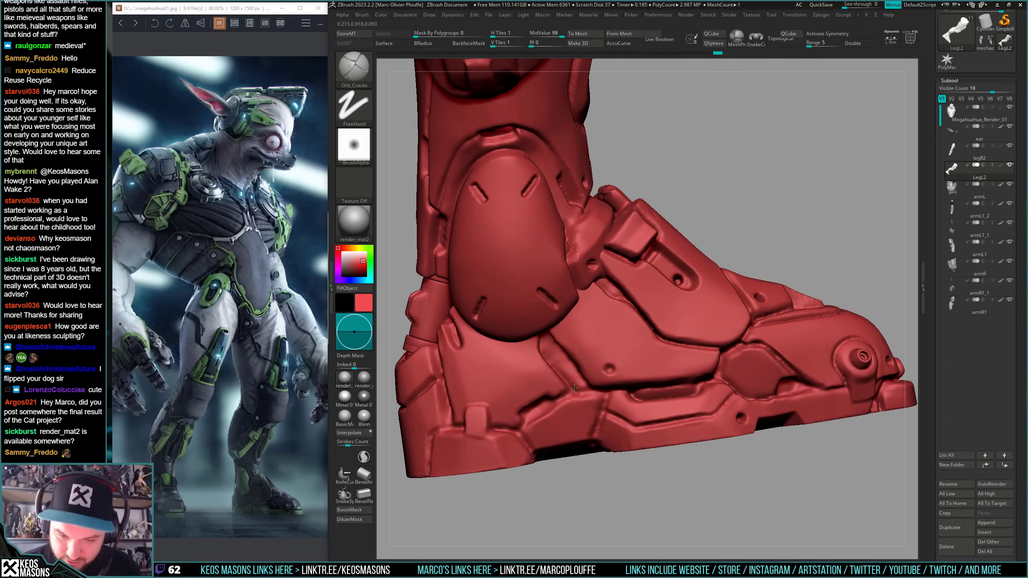
right_click_drag(574, 388, 543, 333)
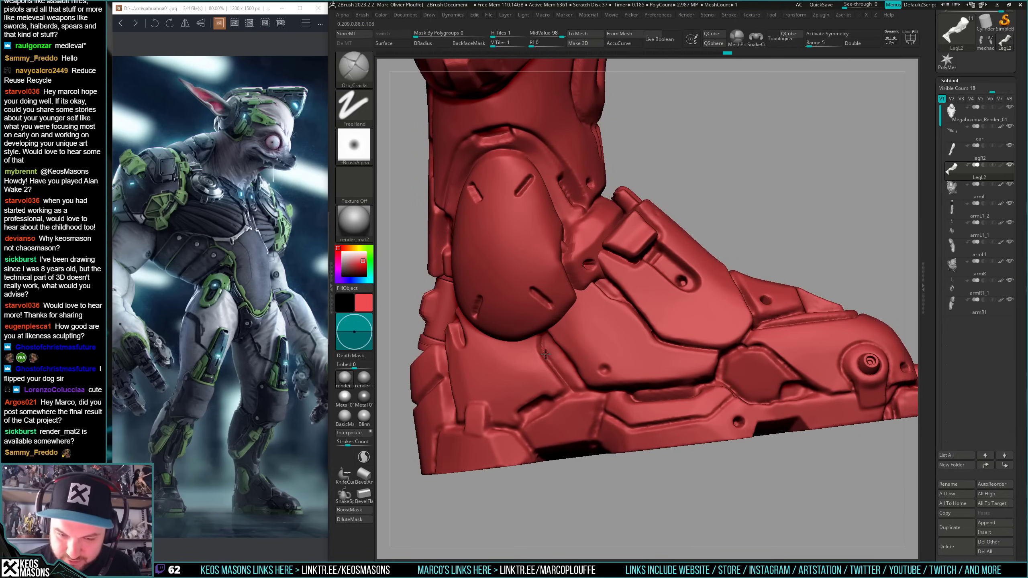
right_click_drag(562, 398, 564, 355, "ctrl")
right_click_drag(639, 376, 664, 367)
- Switch to the TrimHole brush with Alpha 13 and punch small round holes into the boot's side panel, ankle collar and toe
key("b")
key("t")
key("h")
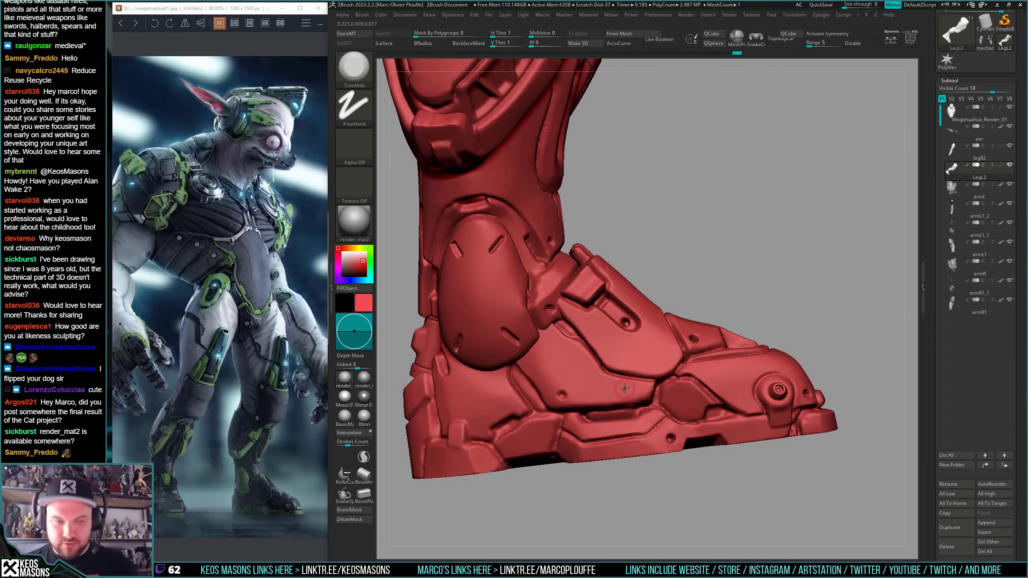
key("F4")
left_click(619, 416)
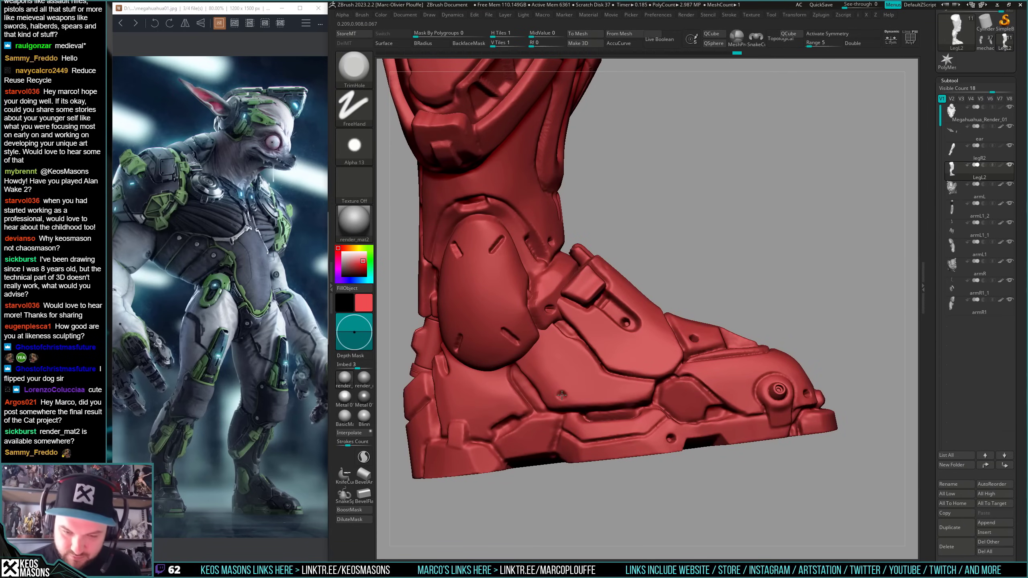
right_click_drag(681, 421, 631, 321)
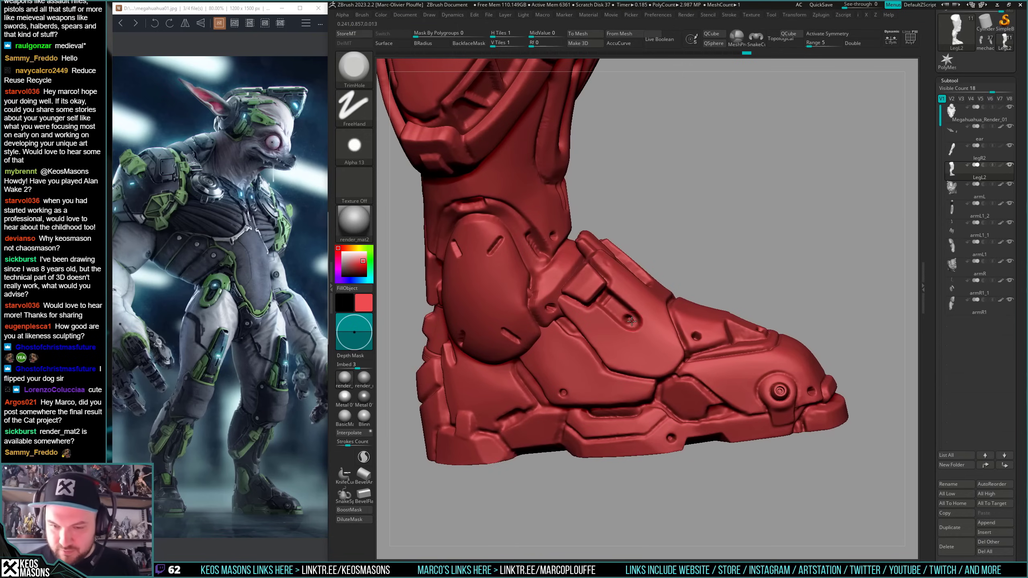
right_click_drag(737, 256, 553, 307)
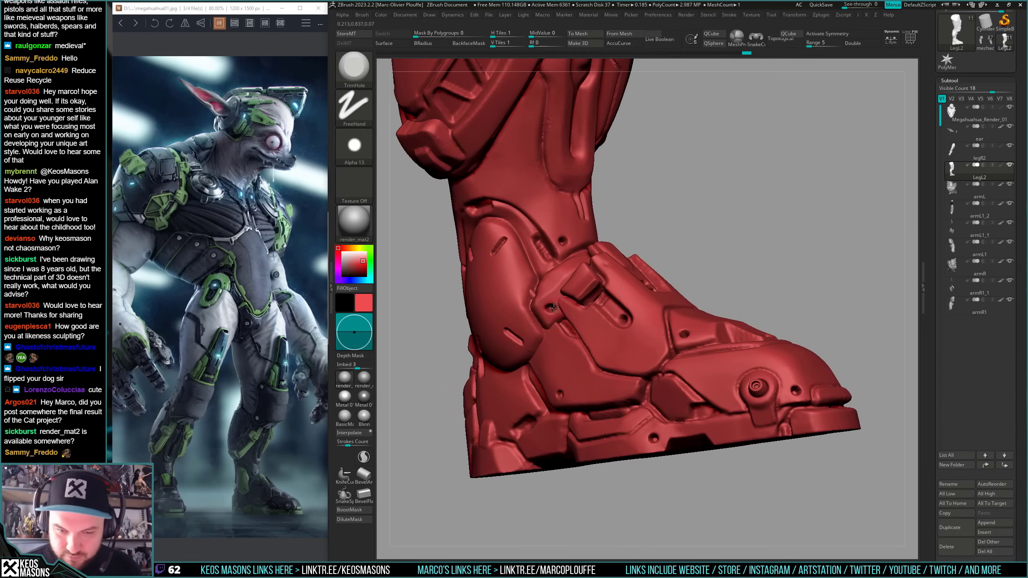
right_click_drag(709, 358, 599, 283)
- Punch a round hole into the side panel on the opposite side of the boot
right_click_drag(794, 337, 705, 383)
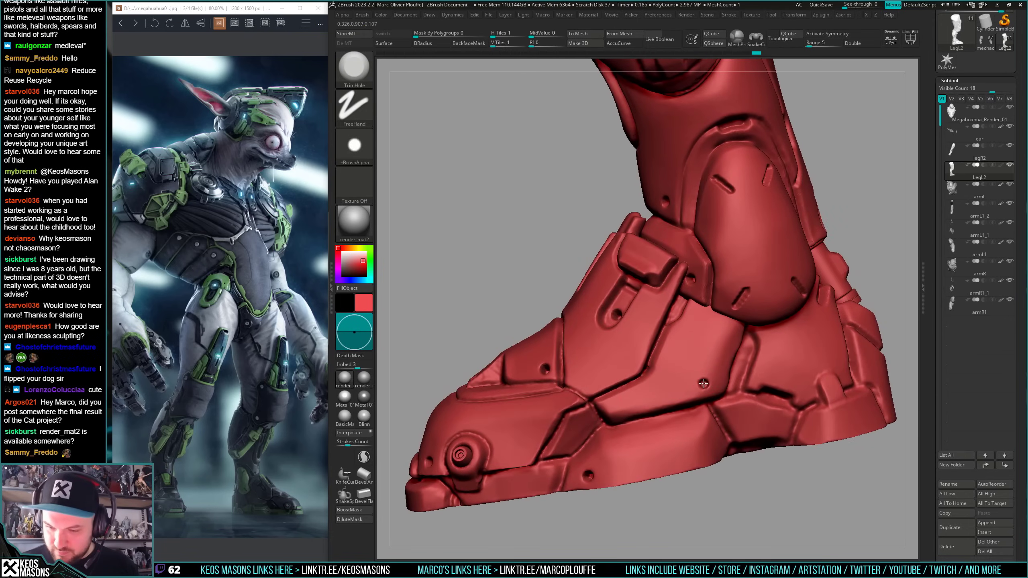
right_click_drag(595, 473, 635, 484)
mouse_move(574, 453)
right_mouse_down()
mouse_move(615, 409)
mouse_move(607, 450)
mouse_move(584, 423)
mouse_move(670, 315)
mouse_move(721, 284)
mouse_move(770, 320)
right_mouse_up()
- Return to the Orb_Cracks brush and sharpen the seams between the boot's side panel, heel and sole
key("space")
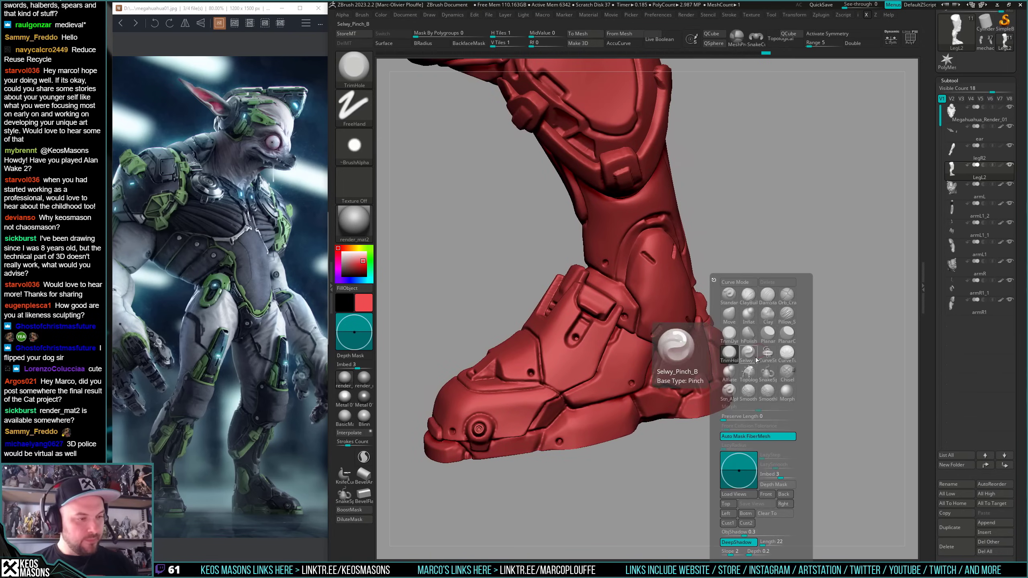
left_click(790, 298)
mouse_move(713, 342)
right_mouse_down()
mouse_move(676, 383)
mouse_move(603, 390)
mouse_move(628, 346)
mouse_move(623, 320)
mouse_move(657, 304)
right_mouse_up()
key("shift")
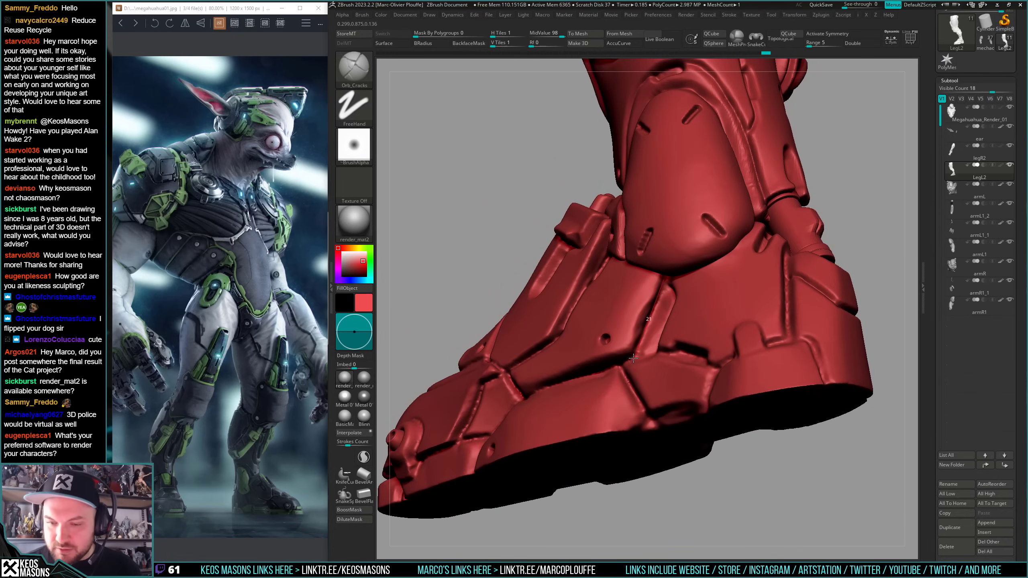
- Deepen the panel seams below the ankle guard on the boot's side with Orb_Cracks and smooth the surface between them
right_click_drag(633, 357, 646, 292)
key("shift")
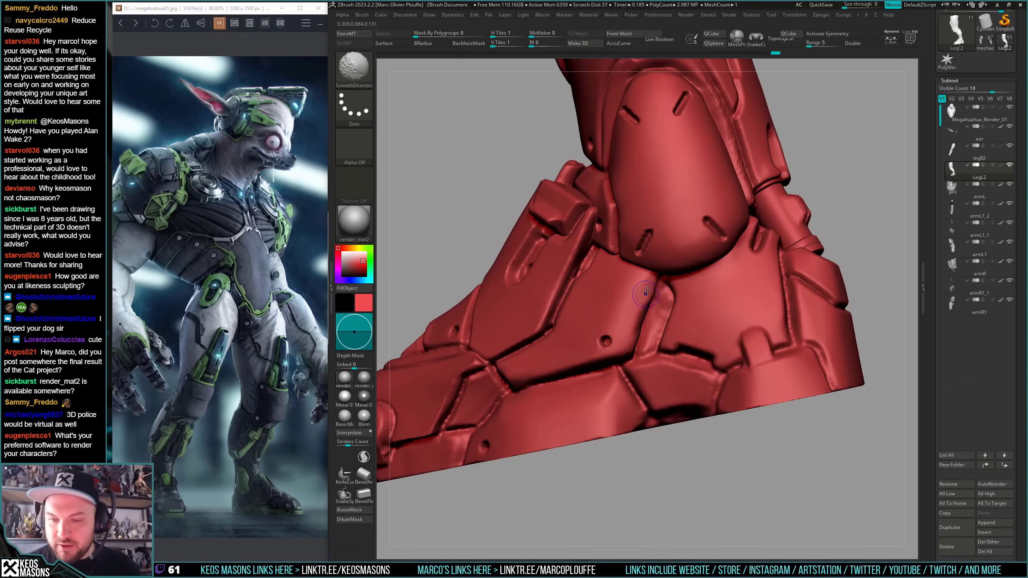
left_click_drag(632, 322, 643, 334, "shift")
right_click_drag(637, 320, 662, 311)
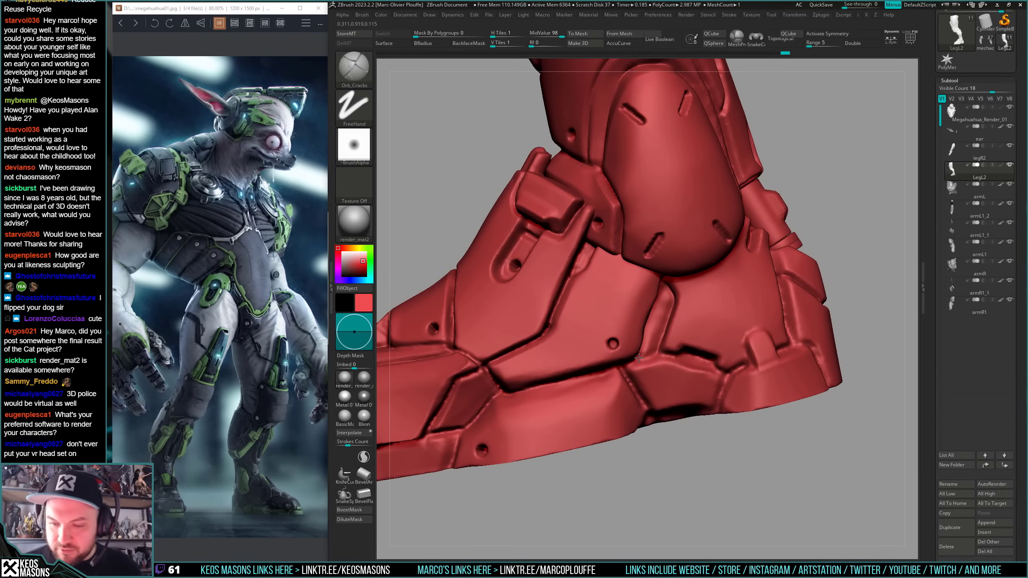
right_click_drag(658, 350, 633, 373)
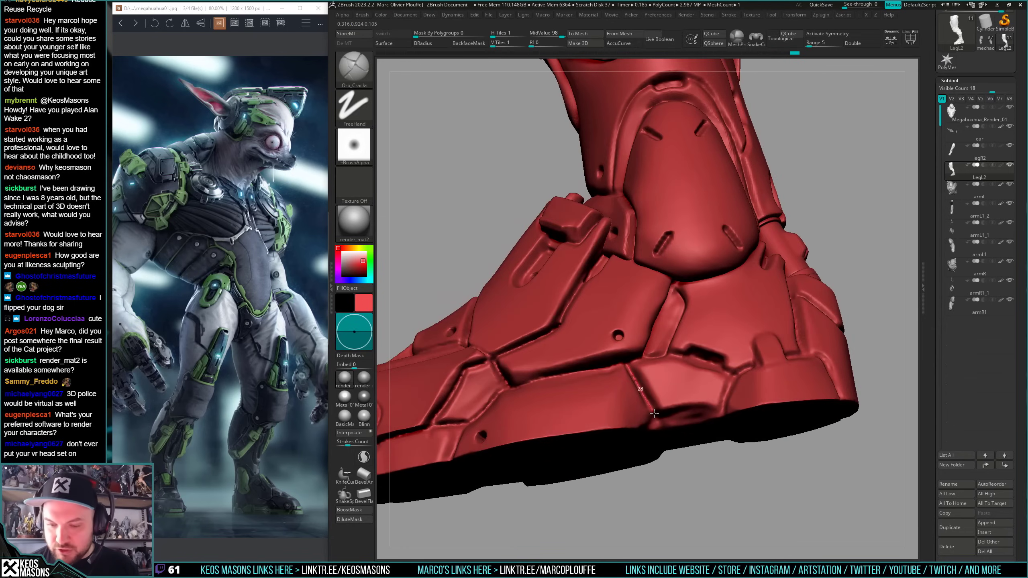
- Sharpen the seams around the boot's lower side panel, working forward to the small plate behind the toe cap
right_click_drag(654, 413, 664, 316)
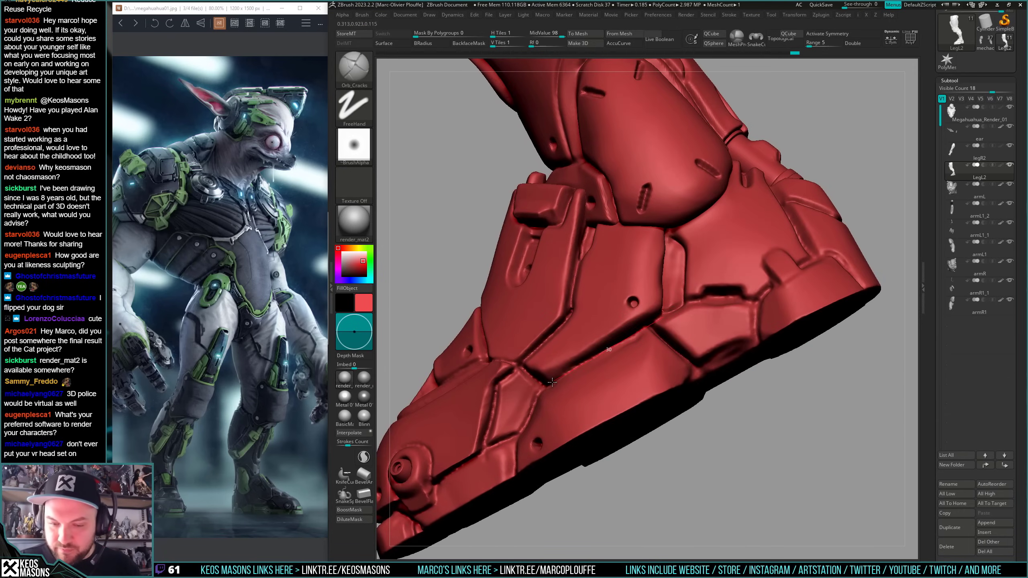
right_click_drag(599, 351, 625, 351)
key("shift")
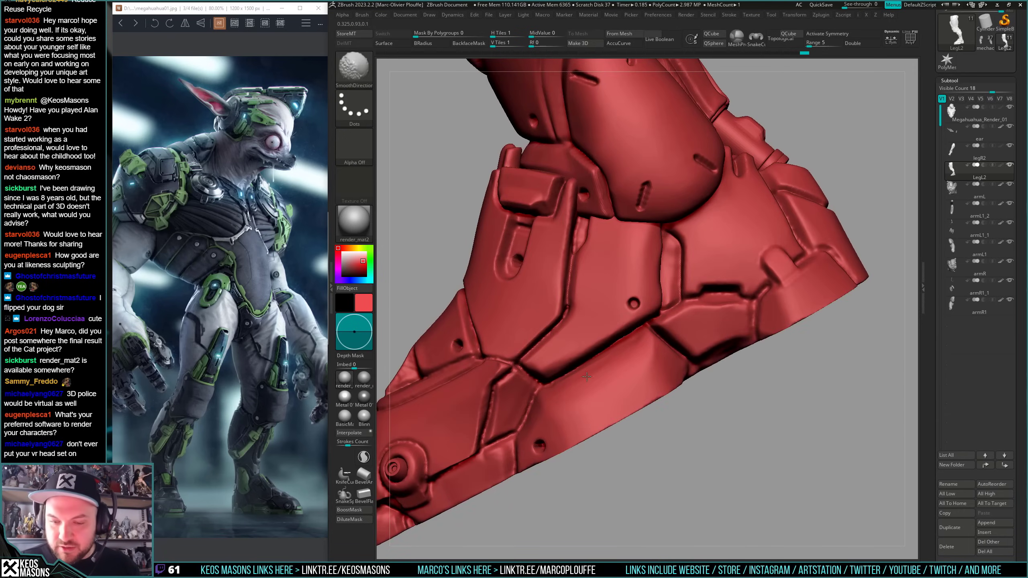
mouse_move(583, 380)
right_mouse_down()
mouse_move(520, 370)
mouse_move(531, 396)
right_mouse_up()
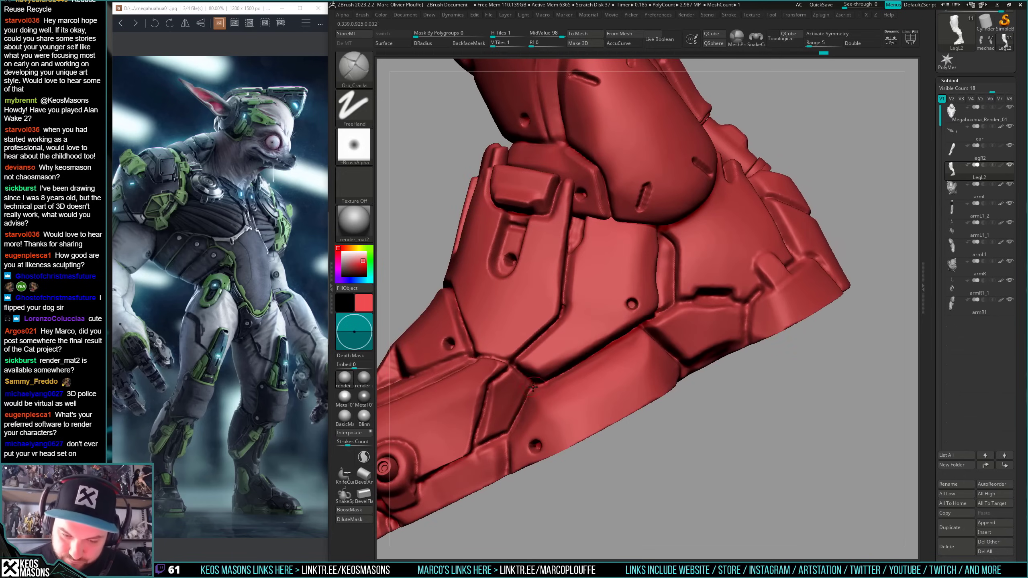
left_click_drag(488, 391, 473, 445)
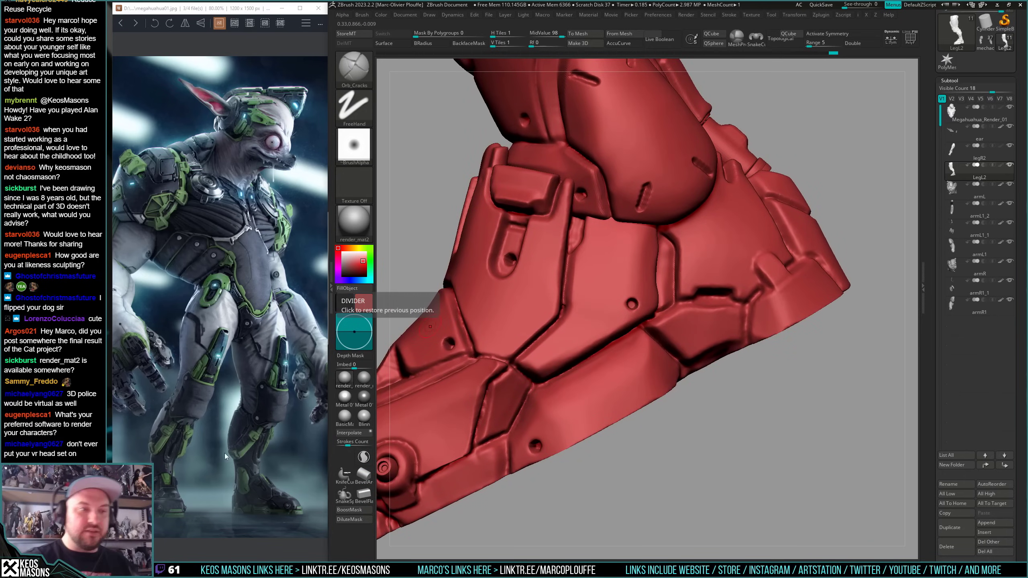
- Carve crisper seams around the instep and toe-cap plates on the front of the boot with Orb_Cracks
right_click_drag(600, 365, 567, 328)
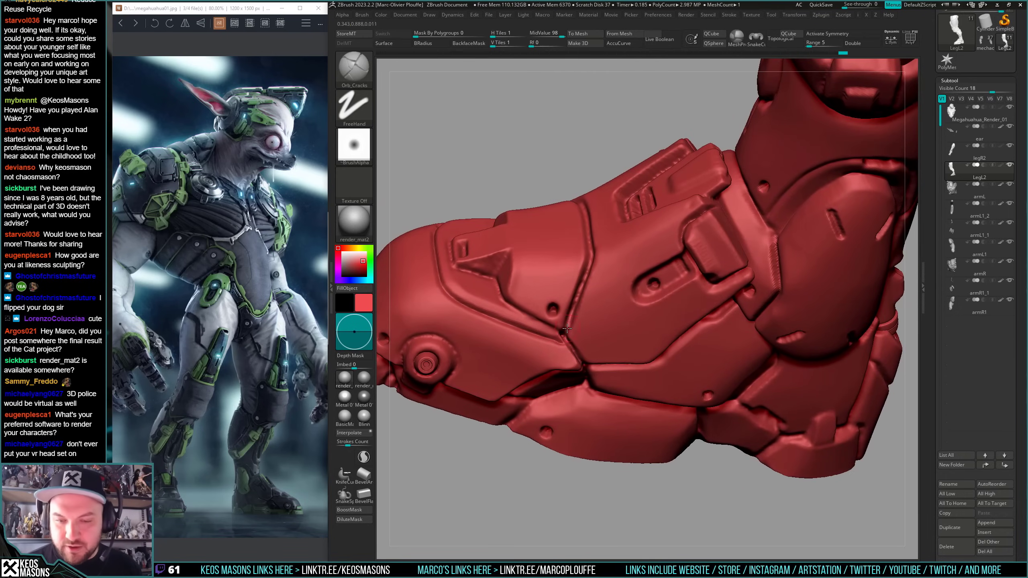
right_click_drag(590, 259, 554, 378)
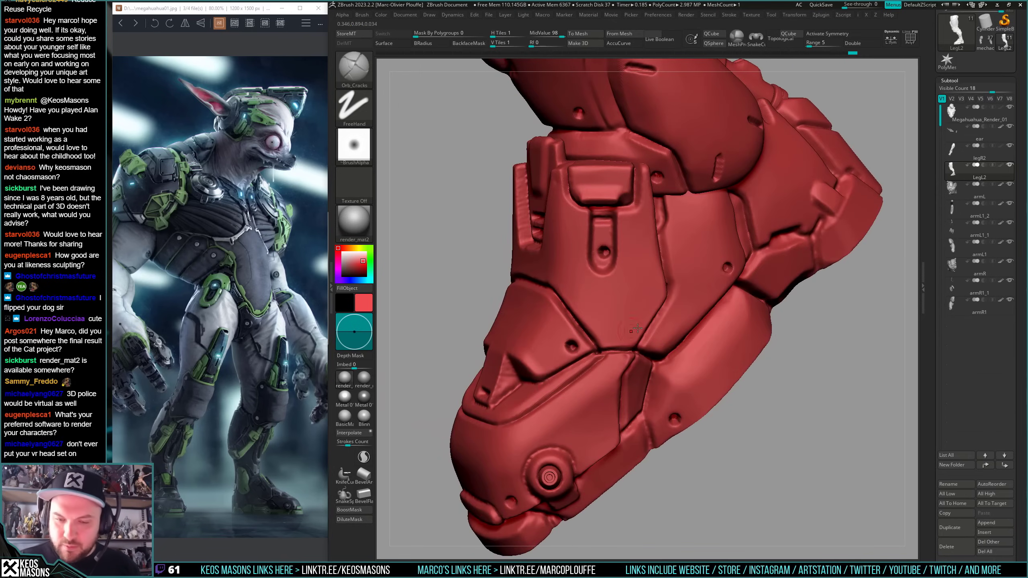
right_click_drag(629, 376, 604, 359)
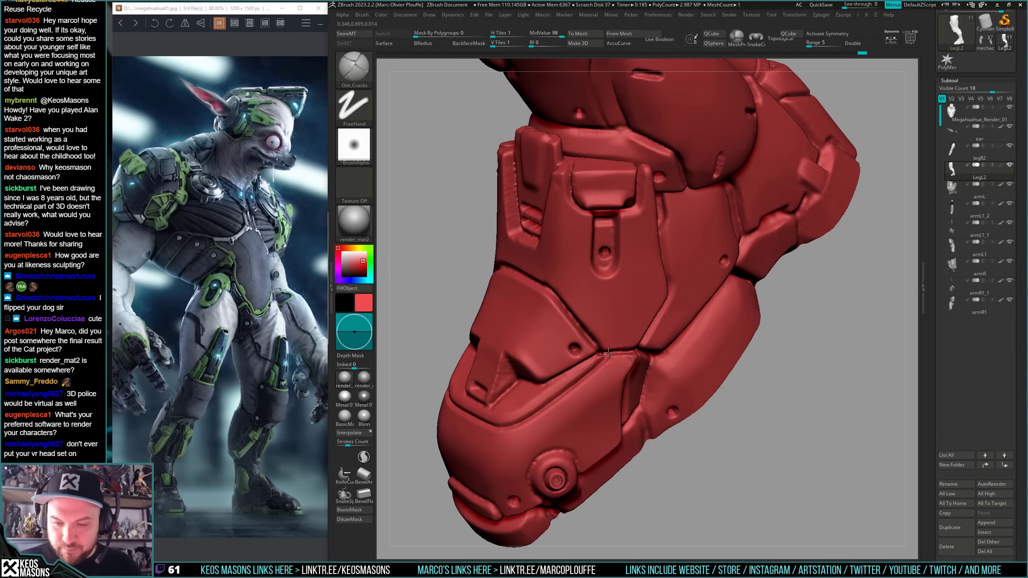
right_click(583, 407, "shift")
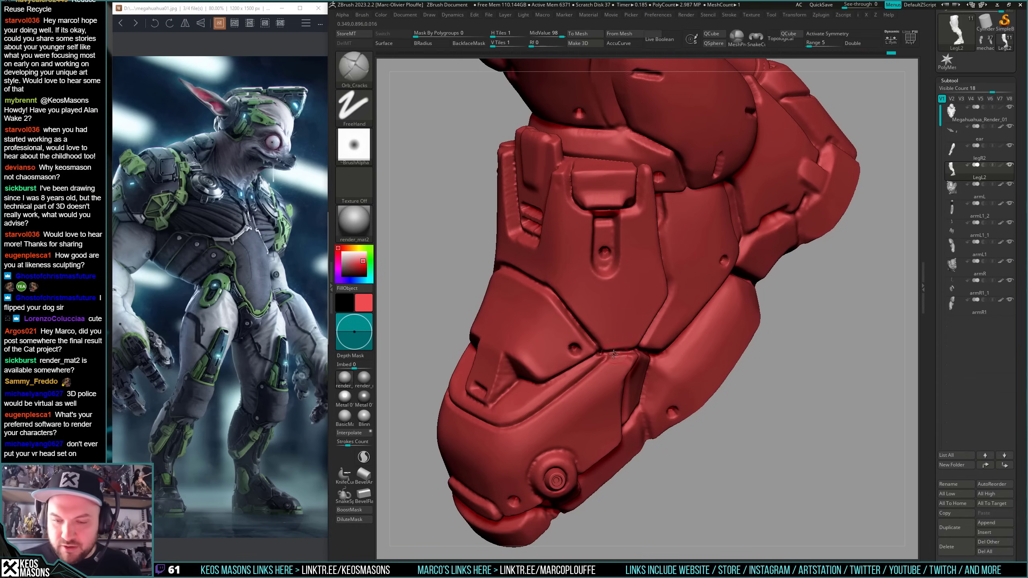
mouse_move(625, 356)
right_mouse_down()
mouse_move(603, 354)
mouse_move(675, 312)
right_mouse_up()
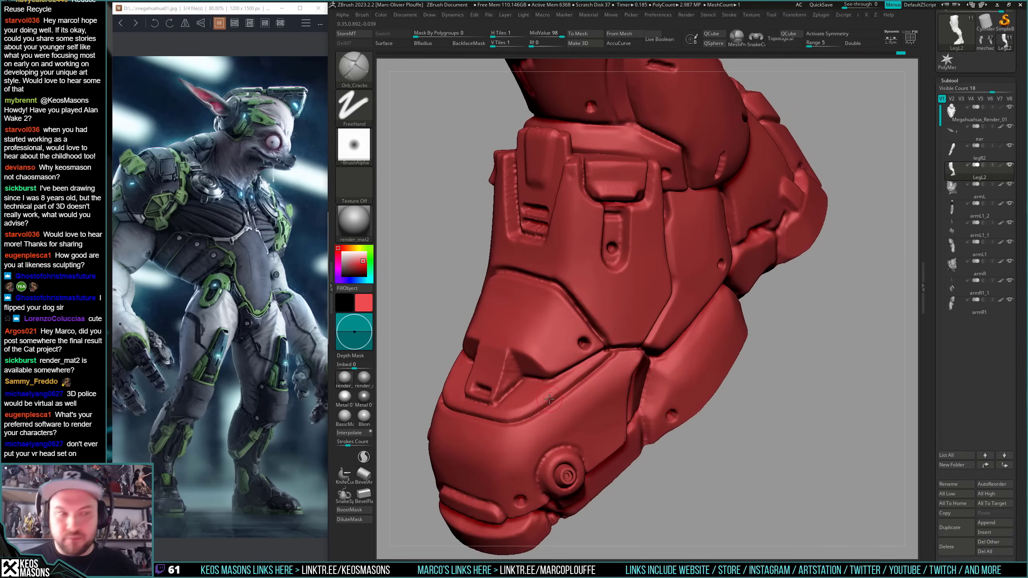
mouse_move(549, 398)
right_mouse_down()
mouse_move(604, 391)
mouse_move(649, 359)
mouse_move(645, 352)
right_mouse_up()
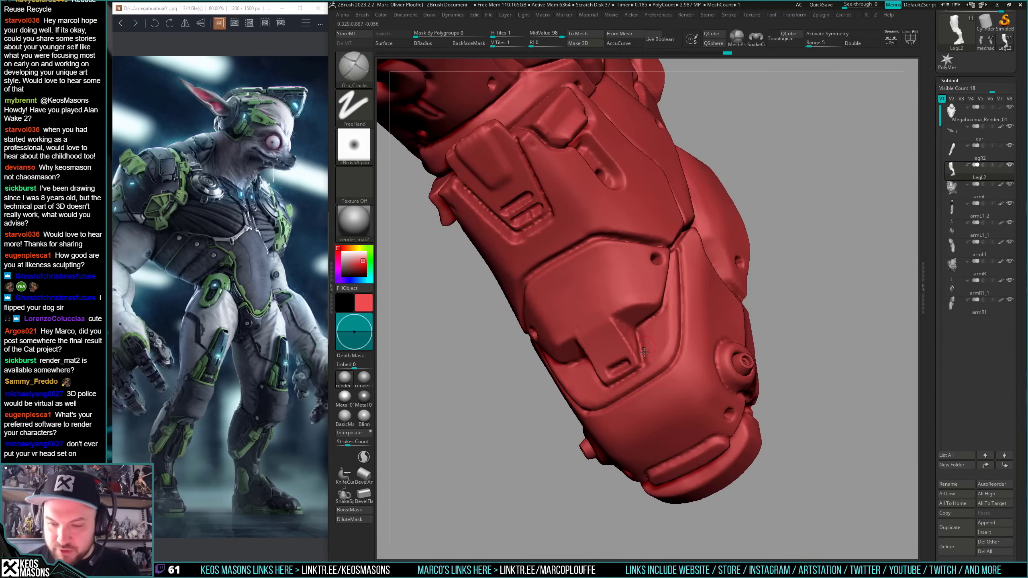
right_click_drag(659, 311, 598, 354)
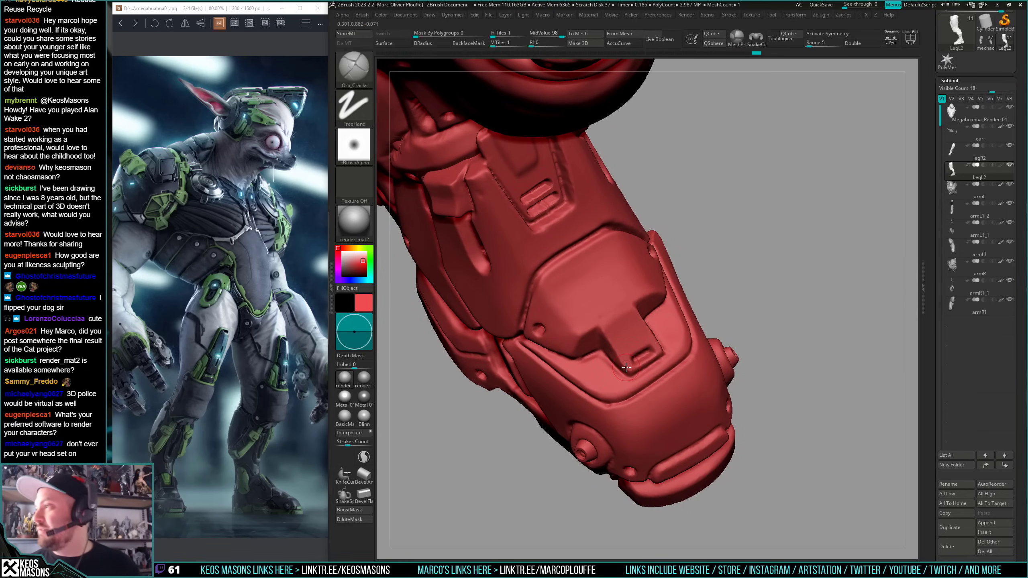
mouse_move(971, 267)
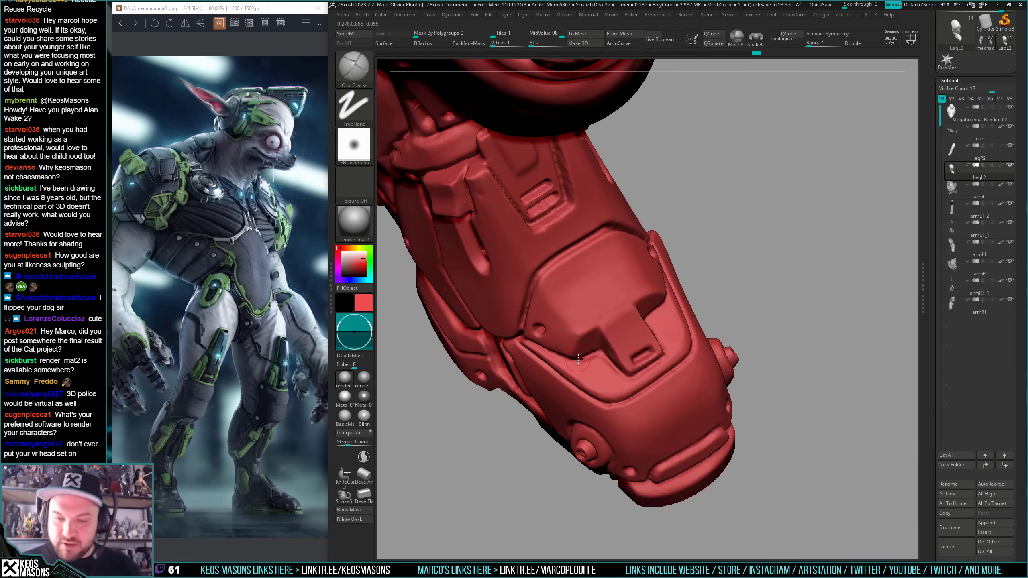
- Carve the seam where the buckle panel meets the toe plates on the opposite side of the boot
right_click_drag(589, 353, 699, 301)
mouse_move(601, 316)
right_mouse_down()
mouse_move(715, 308)
mouse_move(690, 323)
right_mouse_up()
left_click_drag(557, 321, 548, 324)
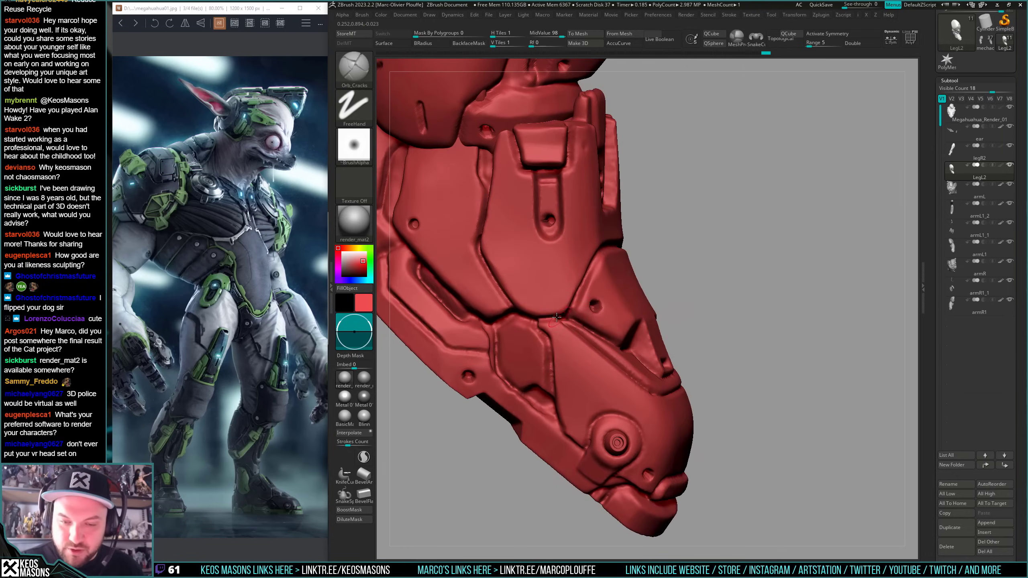
right_click_drag(535, 320, 568, 300)
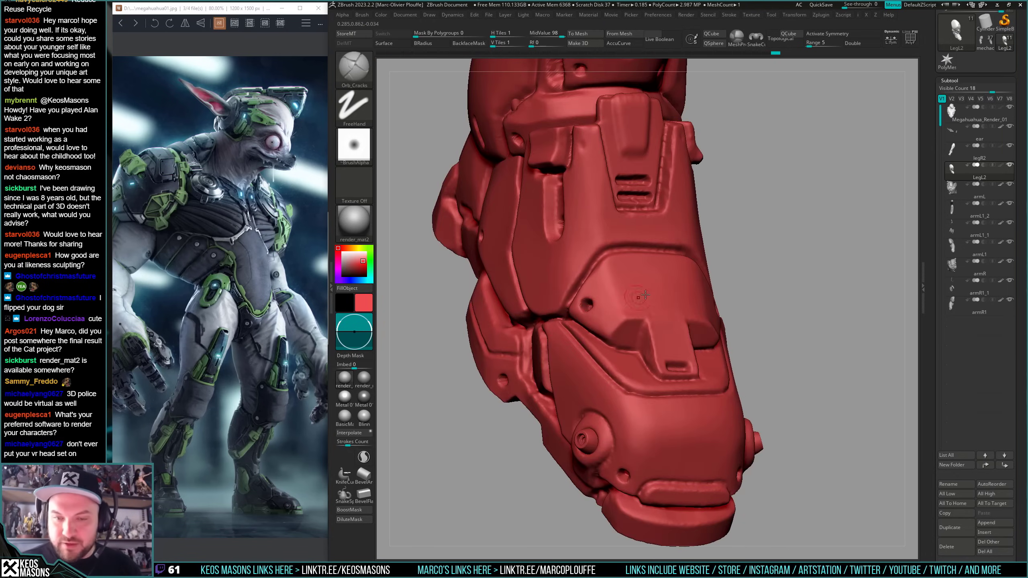
- Smooth the toe-cap plate and flatten the surfaces around its raised slotted tab with the hPolish brush
right_click_drag(780, 302, 631, 251)
mouse_move(631, 251)
right_mouse_down("ctrl")
mouse_move(615, 365)
mouse_move(660, 381)
mouse_move(669, 396)
mouse_move(657, 391)
right_mouse_up("ctrl")
mouse_move(657, 391)
right_mouse_down("alt")
mouse_move(706, 348)
mouse_move(702, 389)
right_mouse_up("alt")
left_click_drag(603, 342, 607, 335, "shift")
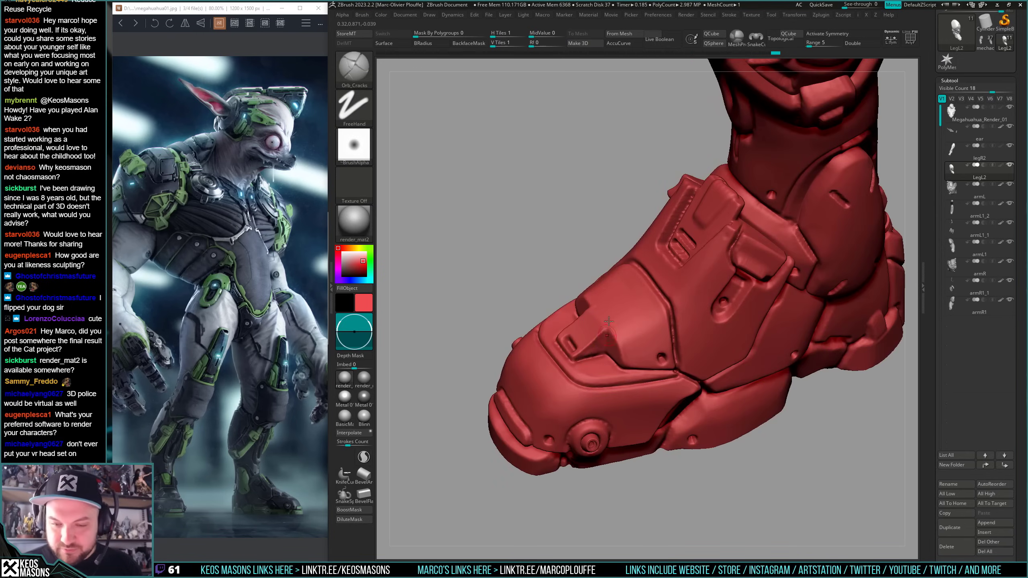
mouse_move(609, 321)
right_mouse_down()
mouse_move(684, 365)
mouse_move(663, 401)
mouse_move(621, 375)
right_mouse_up()
key("space")
left_click(642, 371)
right_click_drag(623, 388, 538, 391)
left_click_drag(659, 391, 657, 401)
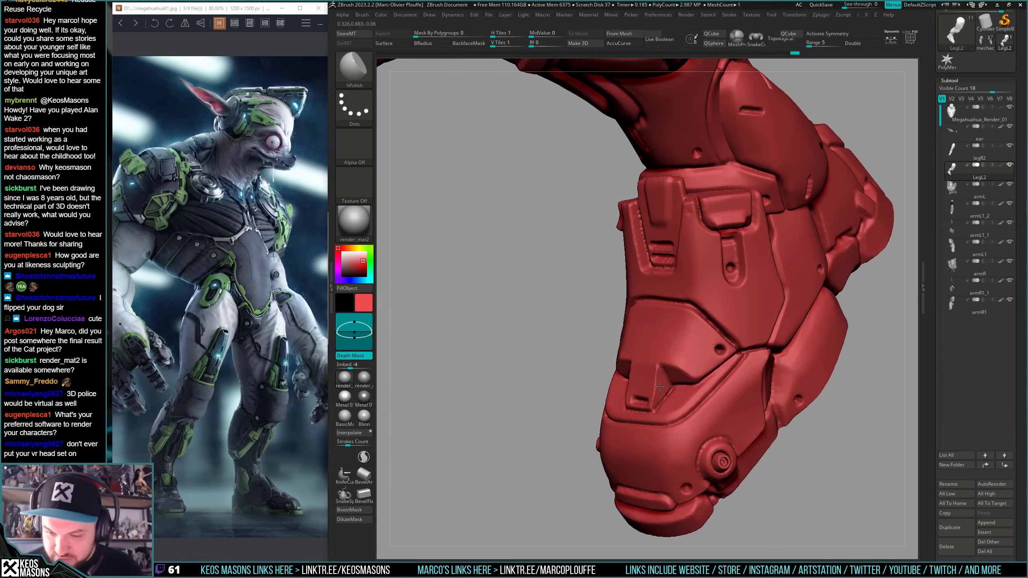
right_click_drag(660, 387, 659, 379)
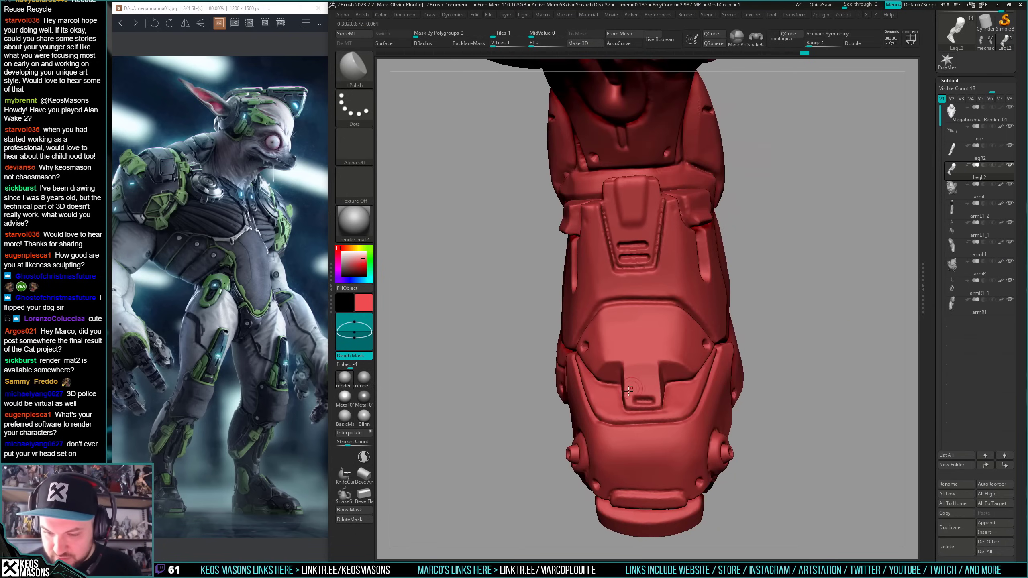
- Undo the last stroke and carve the groove outlining the vented plate on the instep with Orb_Cracks
mouse_move(706, 332)
right_mouse_down()
mouse_move(697, 359)
mouse_move(693, 327)
mouse_move(676, 325)
mouse_move(668, 356)
mouse_move(638, 325)
mouse_move(639, 302)
mouse_move(649, 314)
mouse_move(583, 256)
right_mouse_up()
key("space")
key("ctrl+z")
right_click_drag(595, 325, 654, 318)
key("space")
left_click(638, 298)
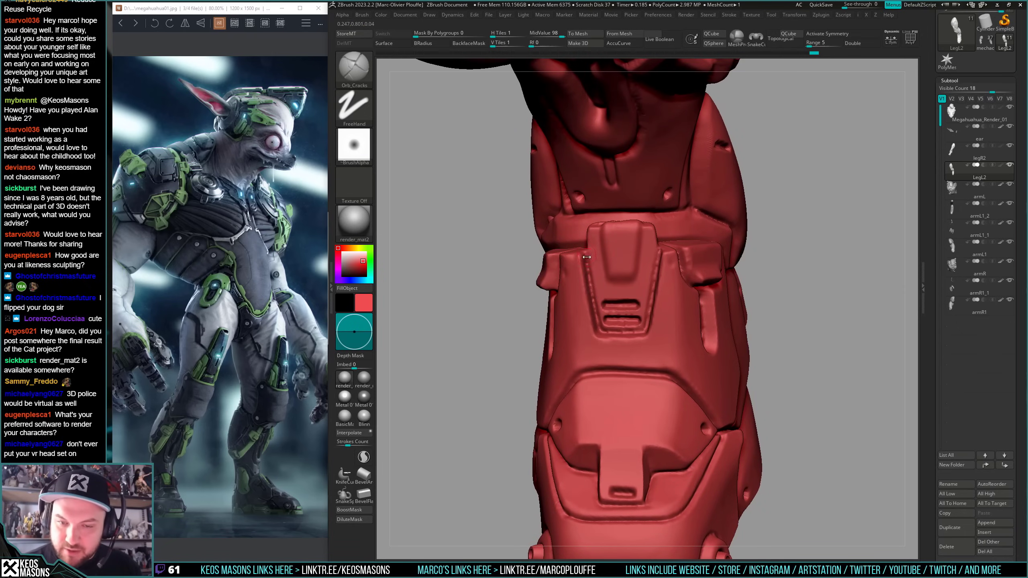
right_click_drag(598, 327, 660, 274)
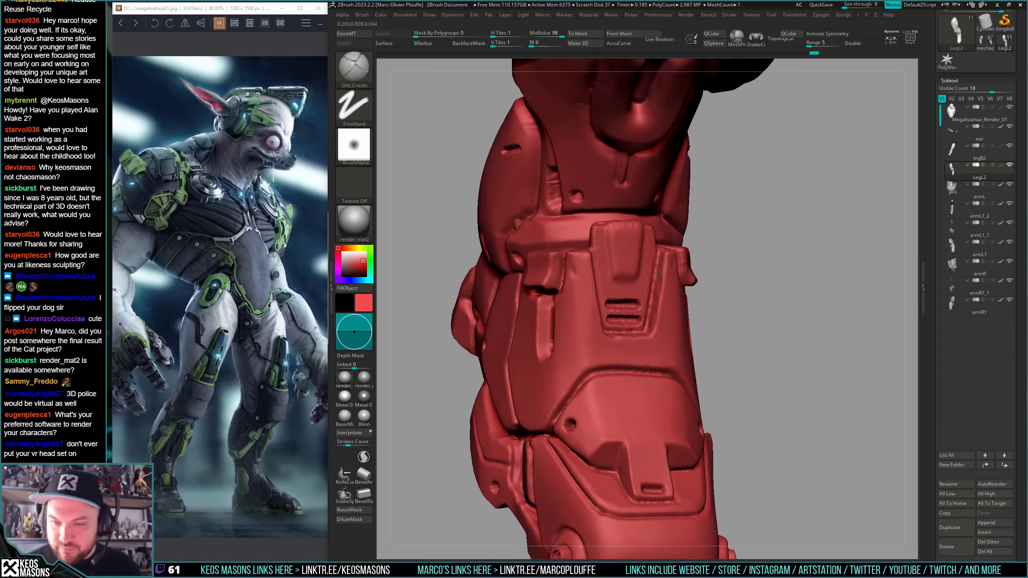
left_click_drag(647, 328, 645, 329)
mouse_move(644, 333)
right_mouse_down()
mouse_move(635, 308)
mouse_move(615, 336)
mouse_move(627, 360)
mouse_move(630, 340)
right_mouse_up()
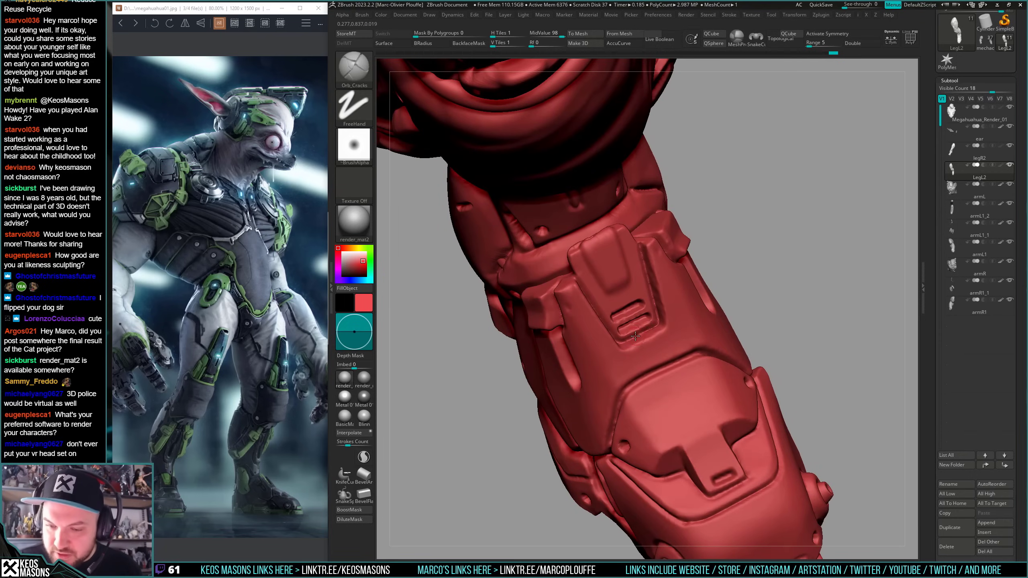
- Smooth the upper part of the vented instep plate and sharpen the creases between it and the side buckle
mouse_move(641, 296)
right_mouse_down()
mouse_move(607, 276)
mouse_move(590, 241)
mouse_move(607, 237)
right_mouse_up()
left_click_drag(609, 236, 618, 235, "shift")
right_click_drag(619, 234, 578, 272)
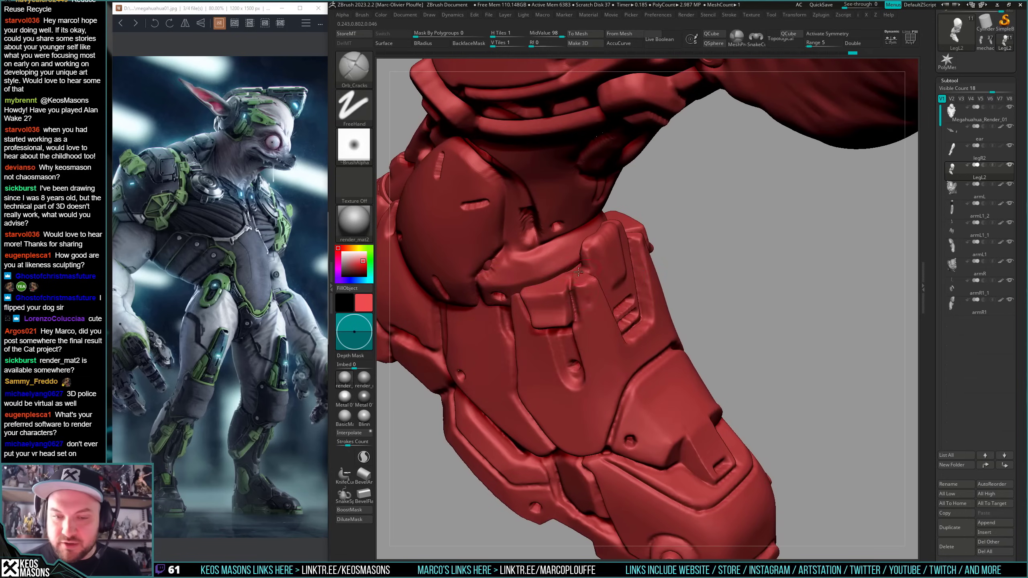
key("space")
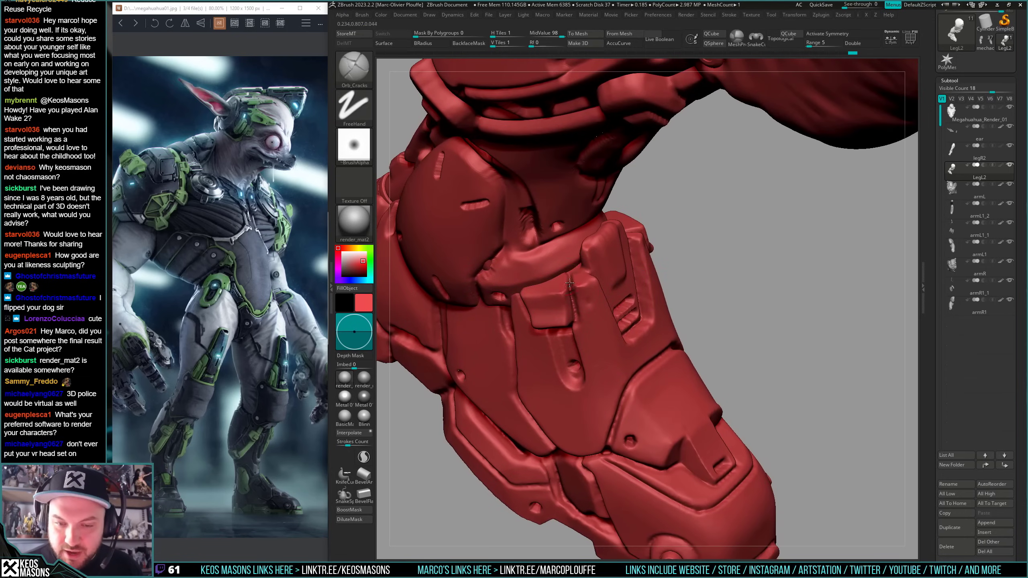
right_click_drag(578, 325, 635, 336)
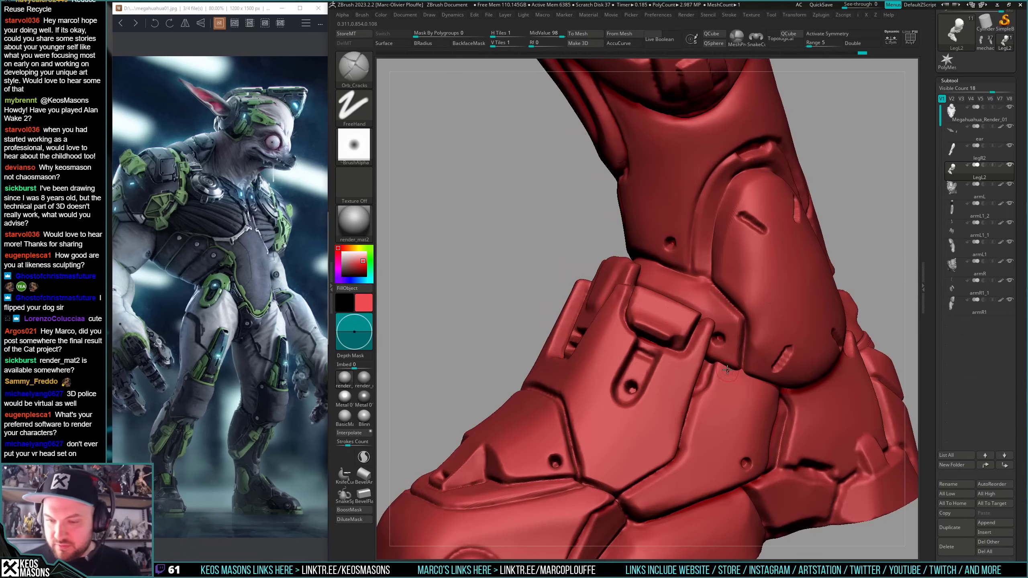
- Refine and smooth the edges of the ankle strap beside the buckle and the oval ankle guard
right_click_drag(727, 370, 716, 352)
mouse_move(716, 352)
right_mouse_down()
mouse_move(734, 343)
mouse_move(689, 321)
mouse_move(672, 326)
right_mouse_up()
left_click_drag(696, 329, 708, 320, "shift")
mouse_move(673, 335)
right_mouse_down()
mouse_move(679, 375)
mouse_move(661, 364)
mouse_move(693, 271)
right_mouse_up()
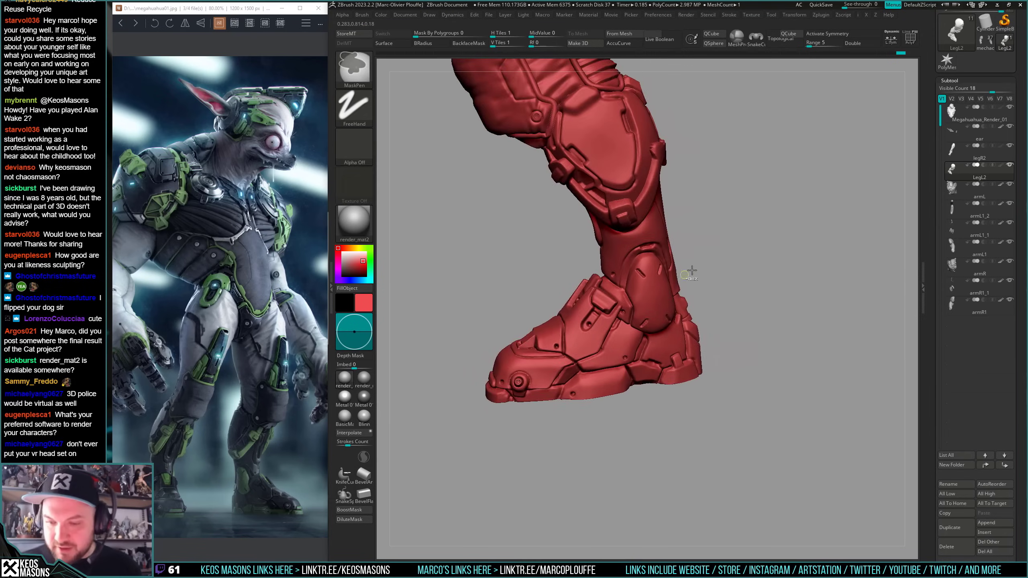
- Carve a vertical seam down the side of the heel block to the sole with Orb_Cracks
right_click_drag(744, 329, 657, 326)
right_click_drag(657, 326, 638, 311, "ctrl")
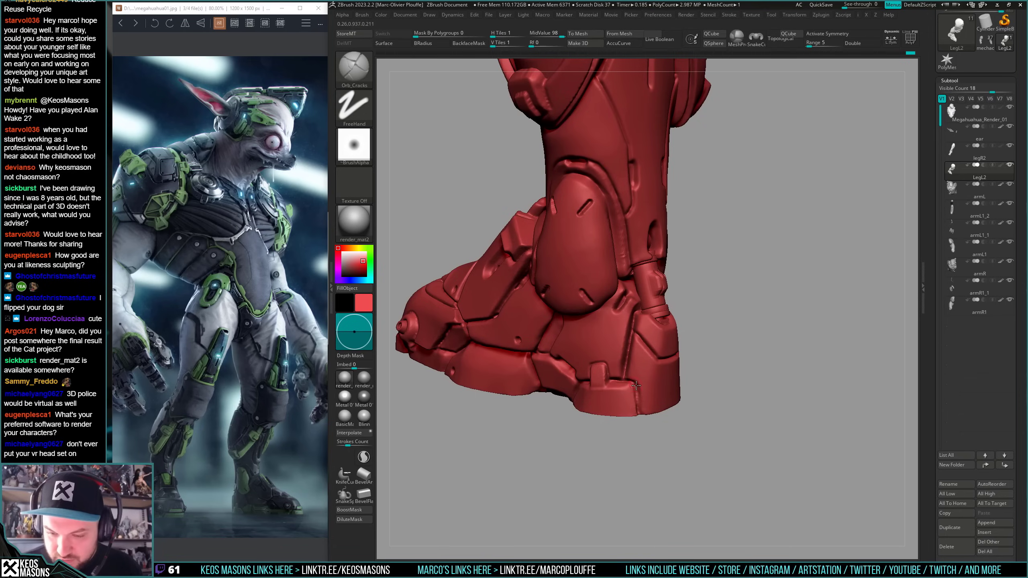
right_click_drag(635, 385, 636, 389)
left_click_drag(635, 382, 640, 426)
right_click_drag(640, 426, 639, 441)
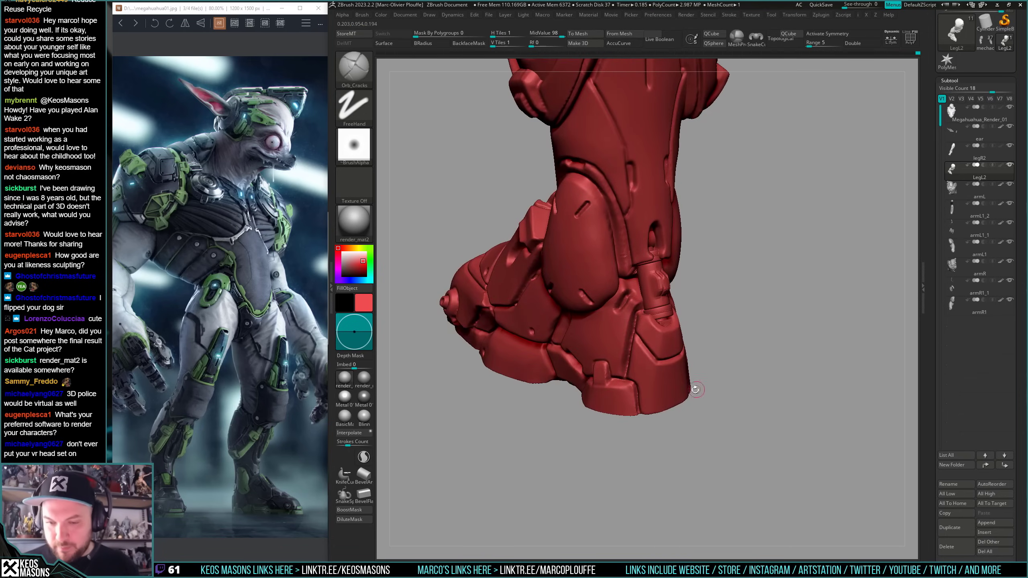
- Try smoothing the vertical heel seam and undo the latest strokes
right_click_drag(697, 390, 722, 383)
left_click_drag(634, 391, 643, 424, "shift")
key("ctrl+z")
key("ctrl+z")
key("ctrl+z")
key("ctrl+z")
key("ctrl+z")
key("ctrl+z")
key("ctrl+z")
key("ctrl+z")
key("ctrl+z")
key("ctrl+z")
key("ctrl+z")
key("ctrl+z")
key("ctrl+z")
key("ctrl+z")
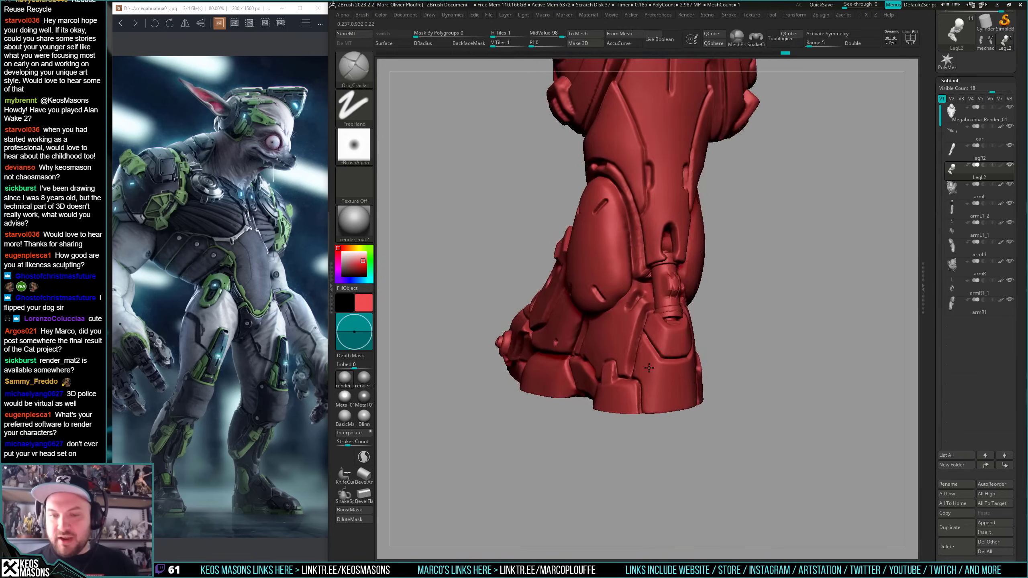
- Sharpen the seams between the heel block and the side plates on the other side of the boot
right_click_drag(633, 312, 632, 323, "ctrl")
mouse_move(632, 323)
right_mouse_down()
mouse_move(631, 298)
mouse_move(646, 288)
mouse_move(693, 343)
mouse_move(684, 351)
mouse_move(655, 330)
mouse_move(675, 341)
mouse_move(676, 368)
mouse_move(669, 335)
mouse_move(676, 343)
mouse_move(659, 346)
right_mouse_up()
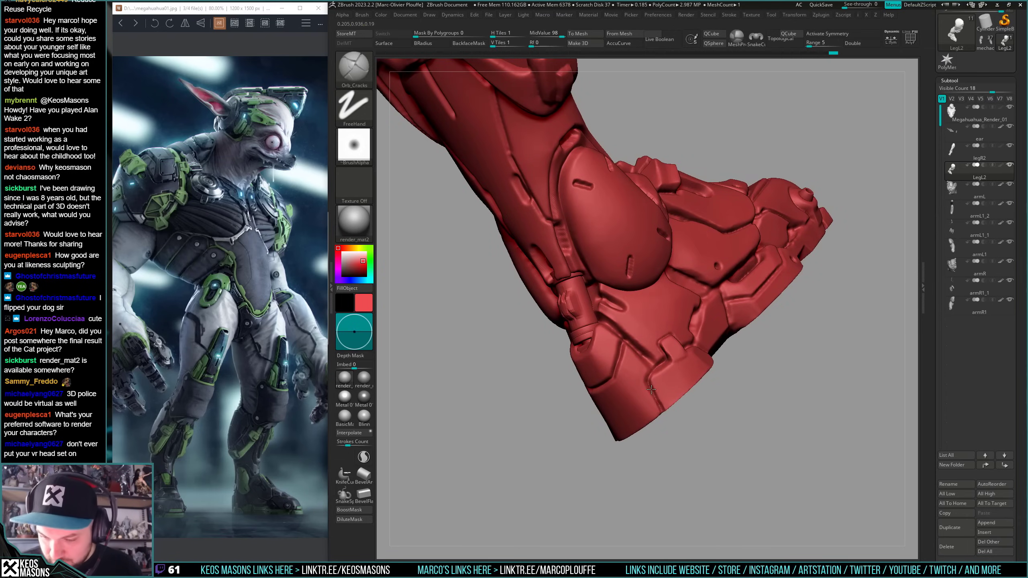
right_click_drag(673, 423, 630, 349)
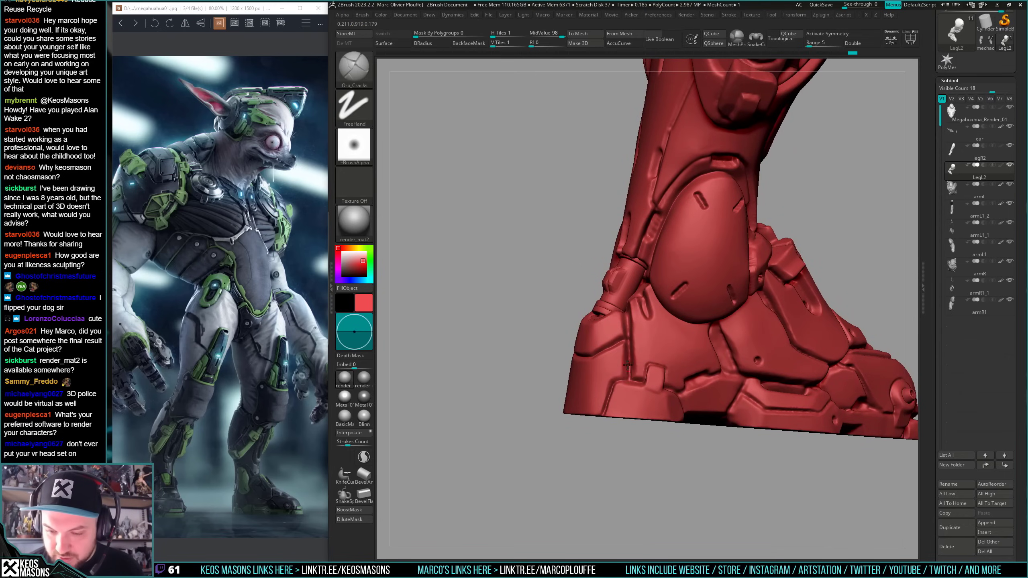
right_click_drag(629, 374, 625, 330)
right_click_drag(629, 374, 731, 417)
mouse_move(731, 417)
right_mouse_down()
mouse_move(745, 413)
mouse_move(732, 405)
right_mouse_up()
- Inspect the leg's polygroups, mask everything except the lower-leg group, and clear the mask
key("shift+f")
right_click_drag(634, 331, 630, 344)
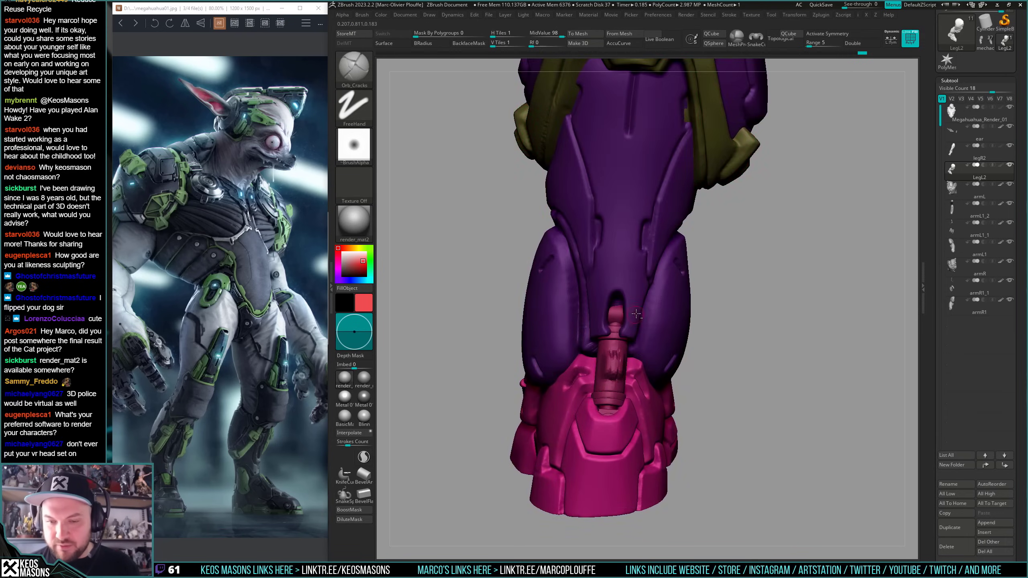
key("shift+f")
key("w")
left_click(630, 342, "ctrl")
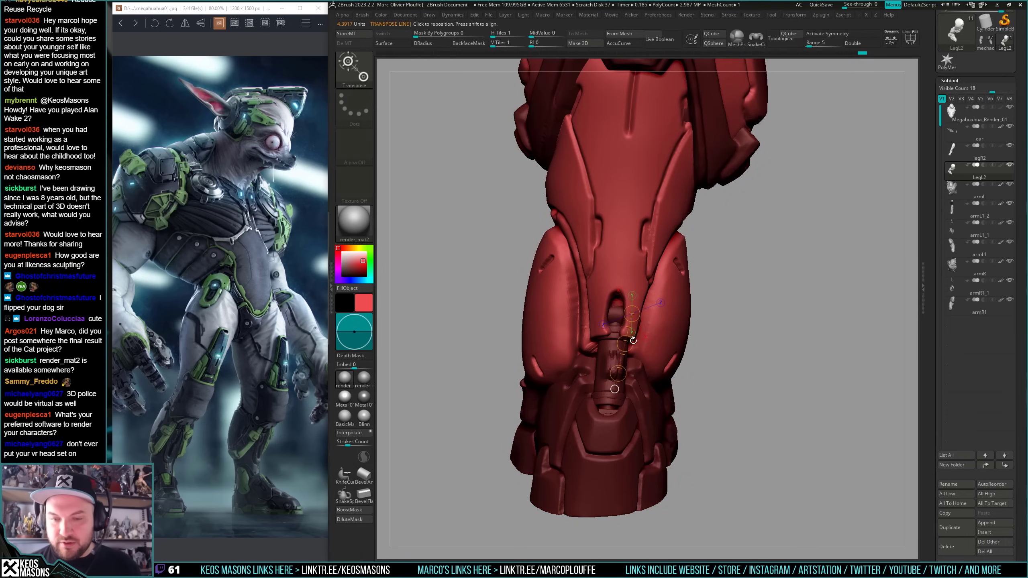
key("q")
right_click_drag(752, 364, 756, 299, "ctrl")
right_click_drag(756, 300, 805, 298)
left_click_drag(804, 301, 791, 332, "ctrl")
right_click_drag(783, 327, 760, 344)
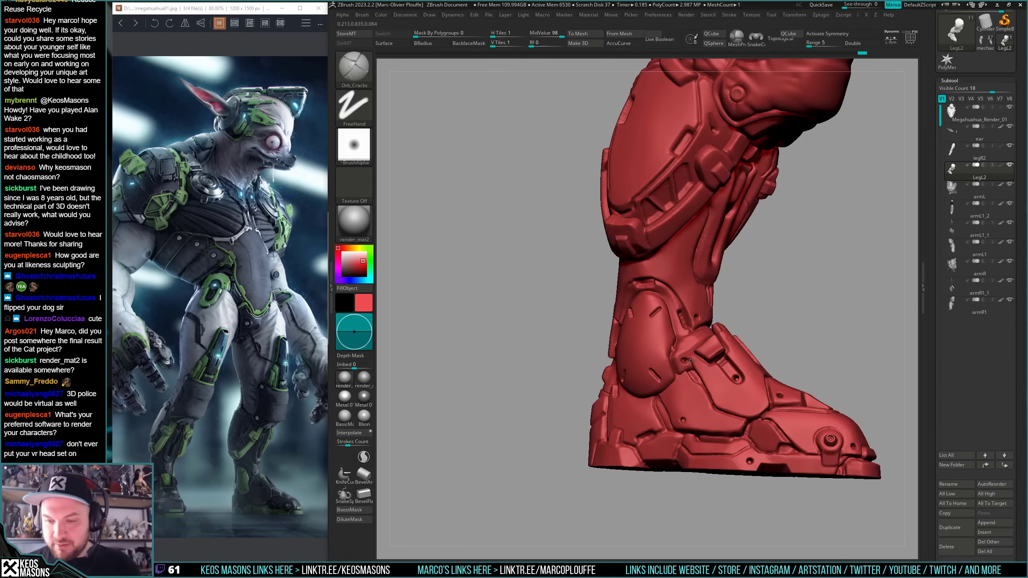
- Inspect the ankle and boot polygroups, mask everything except the upper boot plates, and clear the mask
right_click_drag(690, 360, 666, 354)
right_click_drag(665, 355, 659, 397, "ctrl")
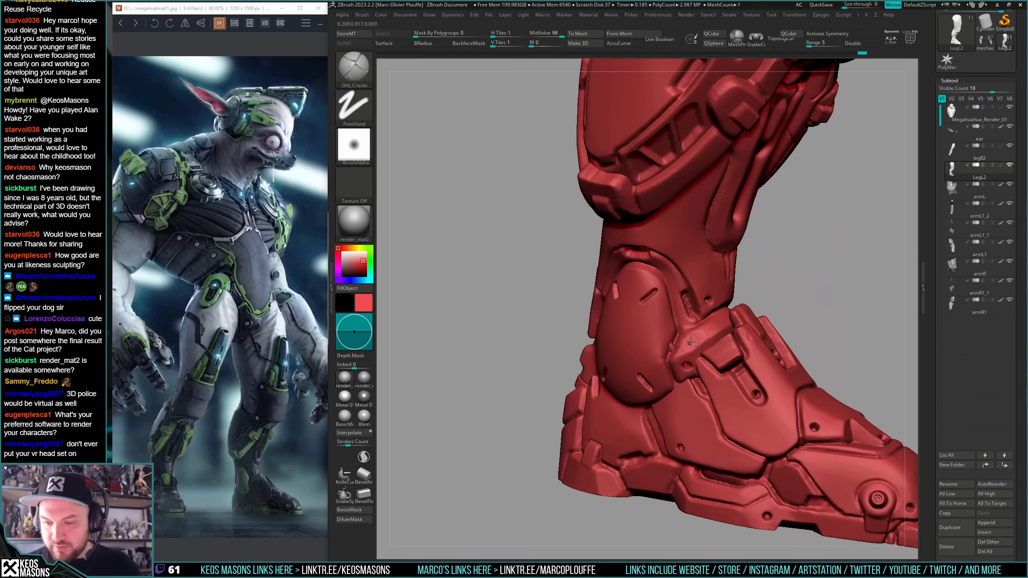
mouse_move(697, 353)
right_mouse_down()
mouse_move(664, 352)
mouse_move(694, 351)
right_mouse_up()
key("shift+f")
key("shift+f")
key("w")
left_click(704, 364, "ctrl")
key("q")
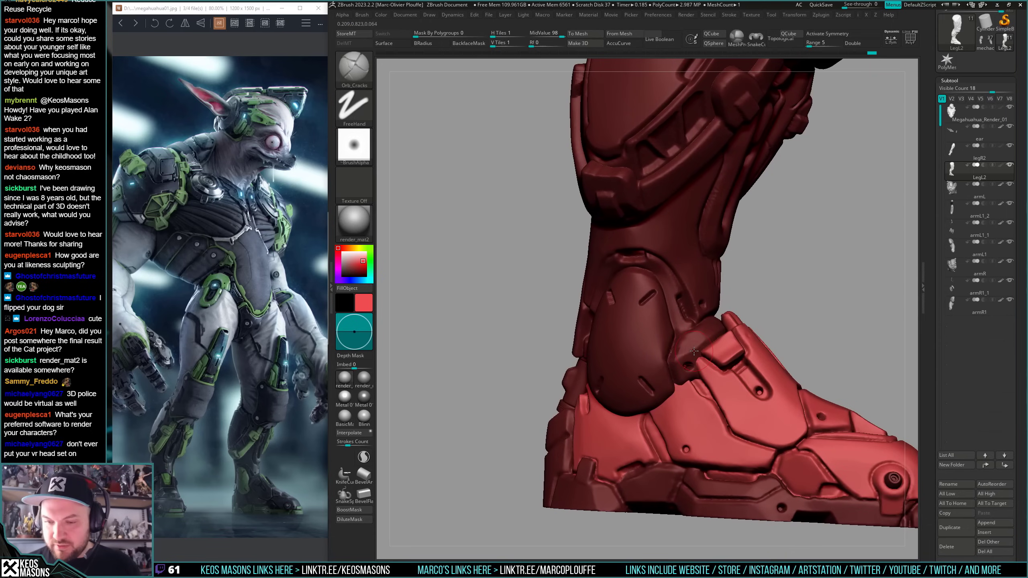
left_click_drag(810, 275, 775, 305, "ctrl")
right_click(660, 377)
right_click_drag(703, 334, 673, 339)
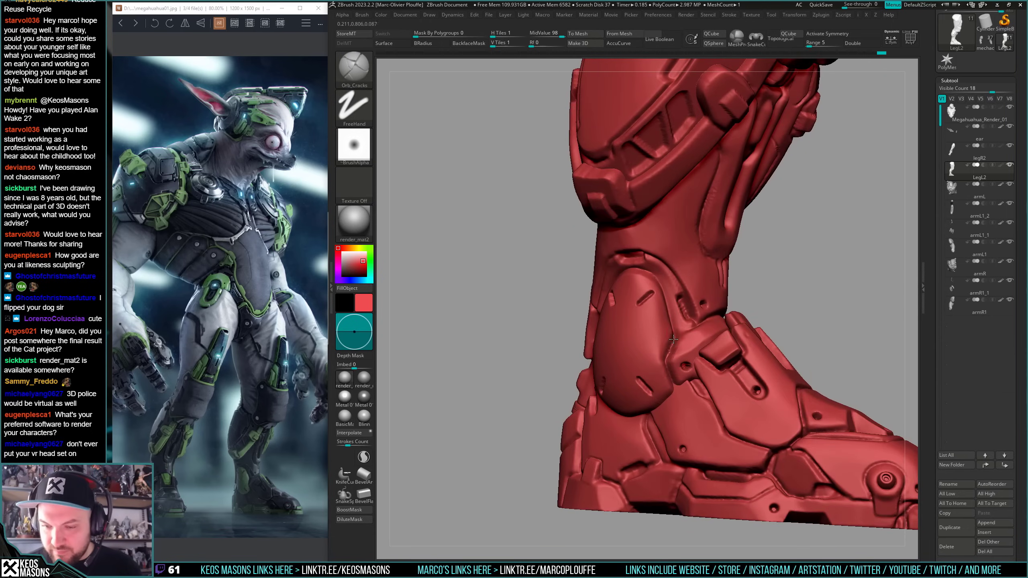
right_click_drag(671, 377, 694, 319)
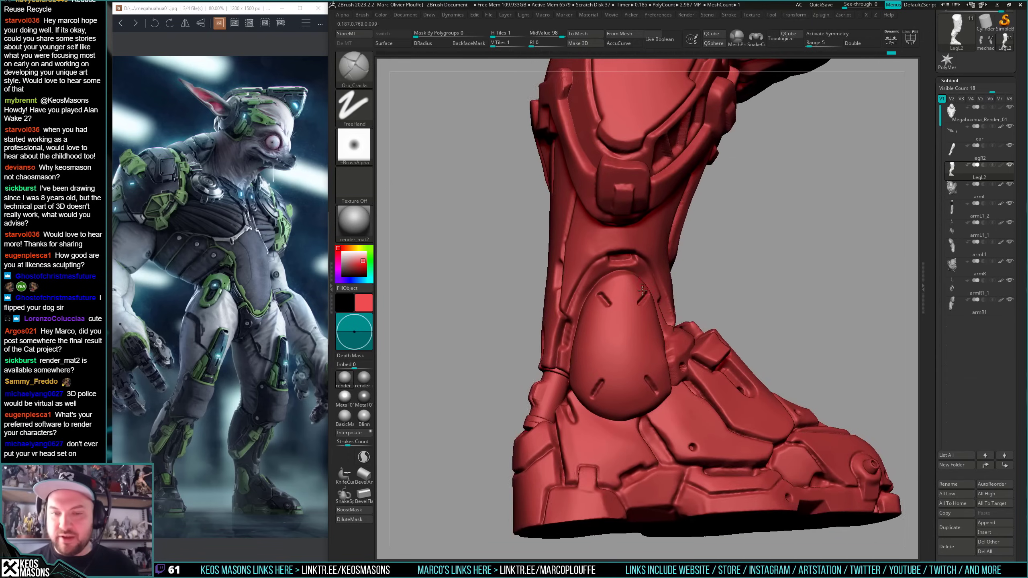
- Sharpen the seam down one side of the tapered plate on the back of the calf with Orb_Cracks
mouse_move(643, 290)
right_mouse_down("alt")
mouse_move(679, 339)
mouse_move(666, 339)
mouse_move(635, 292)
mouse_move(633, 300)
right_mouse_up("alt")
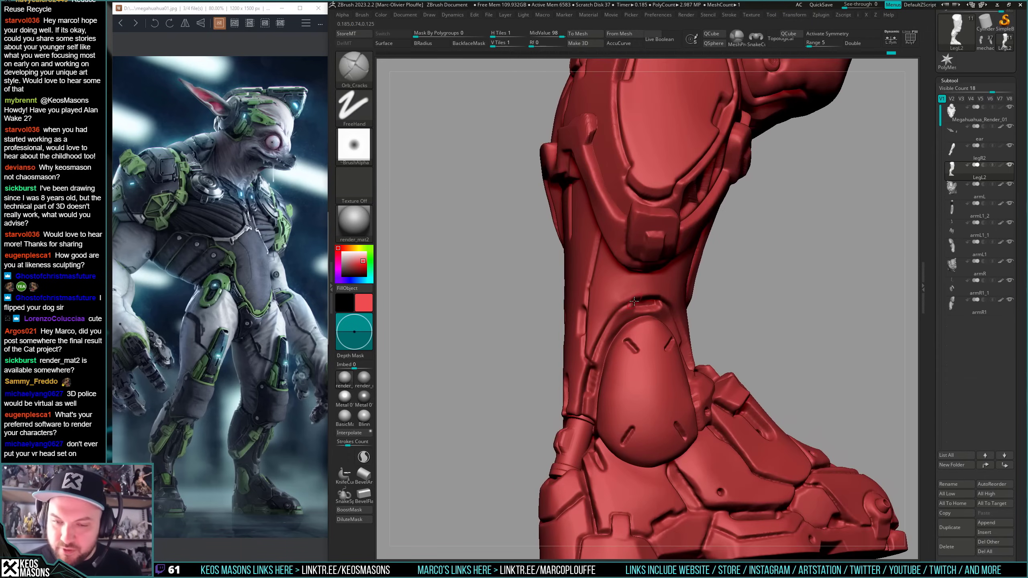
right_click_drag(591, 363, 631, 297)
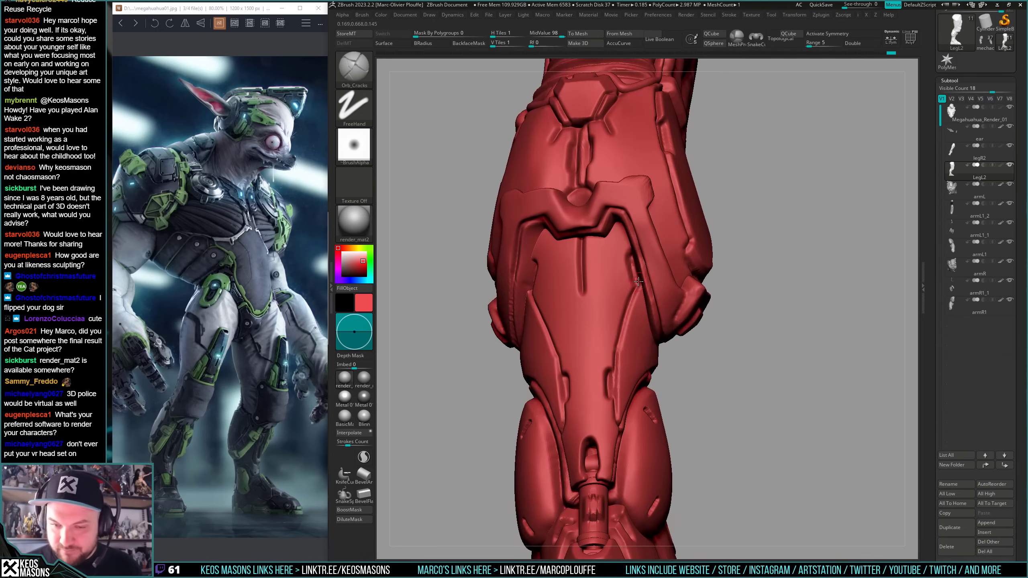
left_click_drag(638, 281, 614, 378)
right_click_drag(614, 377, 627, 389)
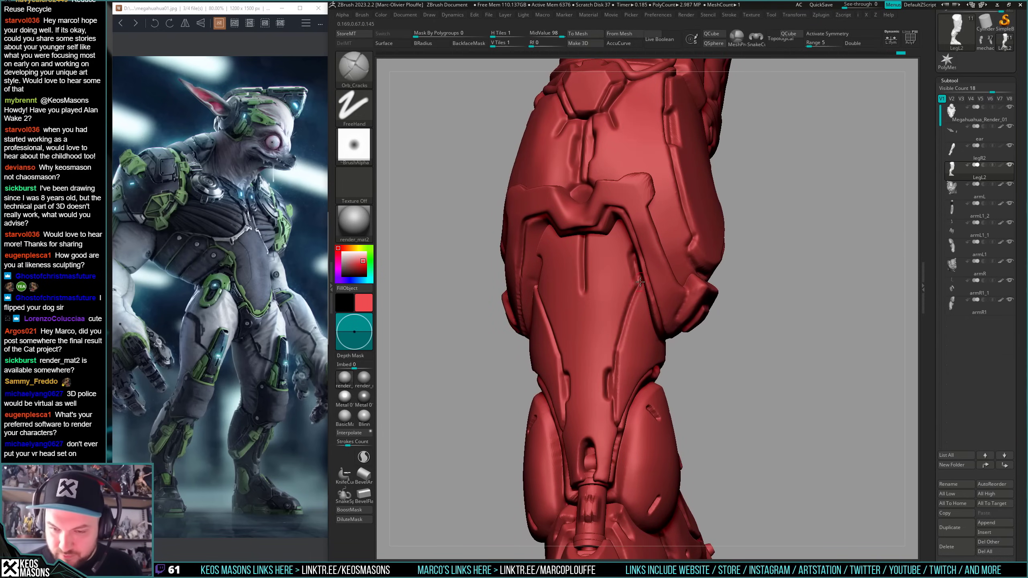
left_click_drag(636, 289, 615, 369)
- Work on the opposite seam of the rear calf plate and undo the last stroke
mouse_move(617, 372)
right_mouse_down()
mouse_move(622, 431)
mouse_move(644, 449)
mouse_move(579, 416)
mouse_move(577, 369)
right_mouse_up()
left_click_drag(577, 422, 576, 421)
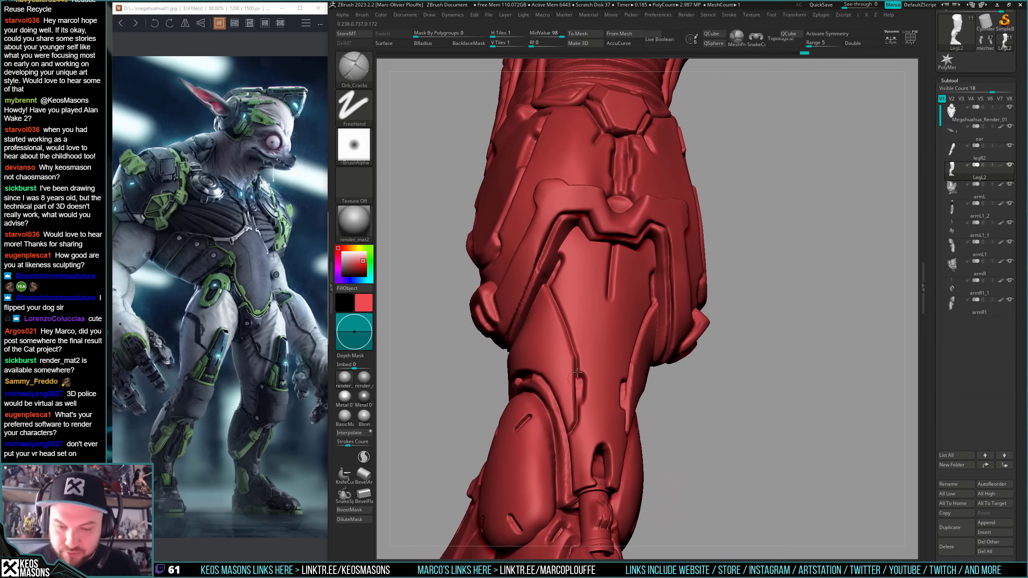
left_click_drag(551, 292, 574, 354)
key("ctrl+z")
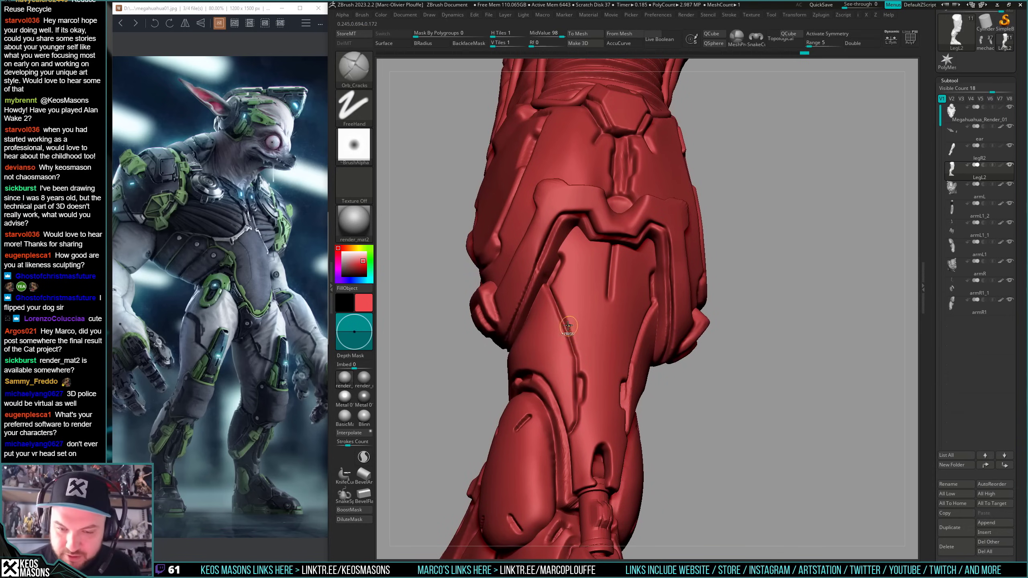
right_click_drag(576, 368, 570, 291)
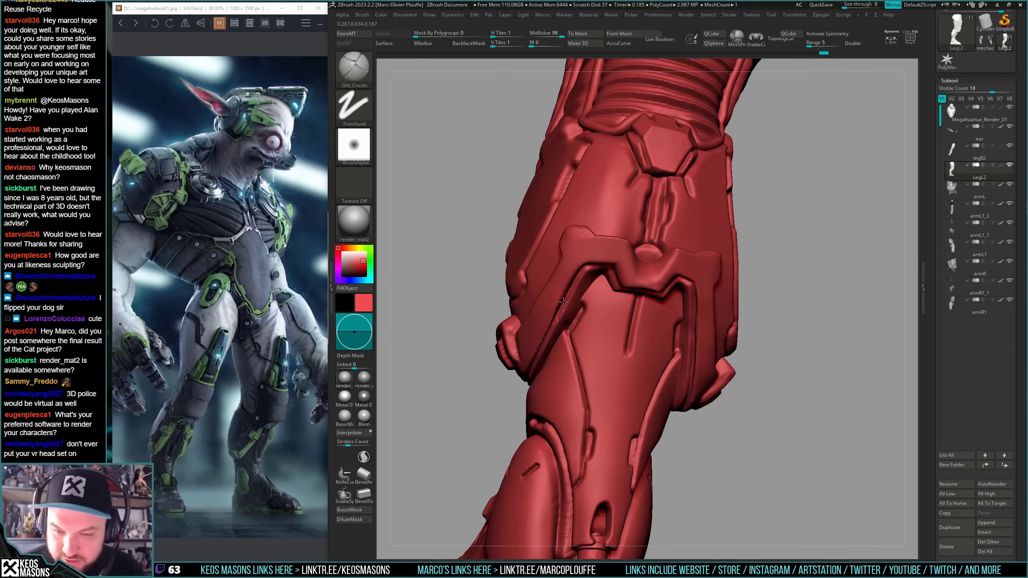
- Smooth the raised buckle block at the upper end of the calf's side strap
mouse_move(699, 312)
right_mouse_down()
mouse_move(687, 344)
mouse_move(690, 290)
mouse_move(684, 317)
mouse_move(630, 373)
mouse_move(581, 338)
mouse_move(582, 366)
mouse_move(646, 376)
mouse_move(655, 353)
mouse_move(646, 355)
mouse_move(620, 249)
mouse_move(620, 272)
mouse_move(605, 288)
mouse_move(613, 293)
right_mouse_up()
key("shift")
left_click_drag(616, 298, 601, 301, "shift")
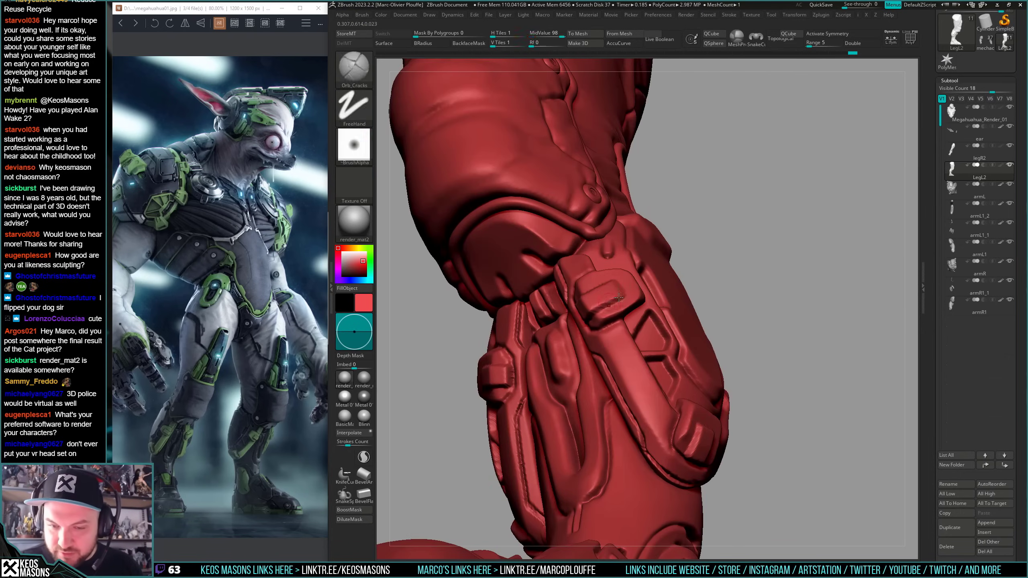
right_click_drag(601, 300, 617, 295)
left_click_drag(587, 319, 589, 317, "shift")
mouse_move(590, 318)
right_mouse_down()
mouse_move(602, 282)
mouse_move(649, 271)
mouse_move(608, 281)
right_mouse_up()
left_click_drag(615, 275, 618, 278, "shift")
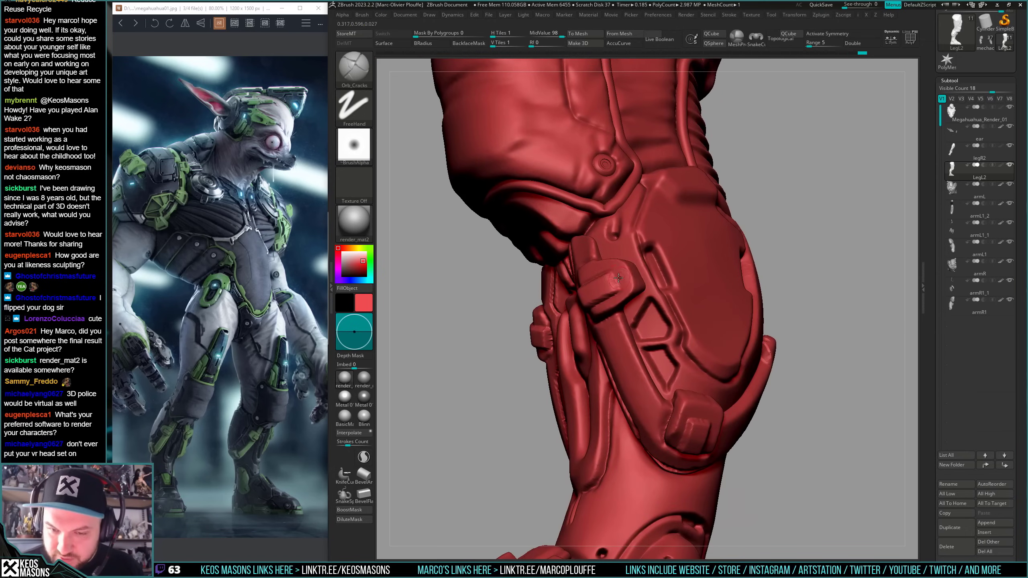
- Sharpen the grooves along the side straps flanking the shin panel
right_click_drag(620, 288, 587, 271)
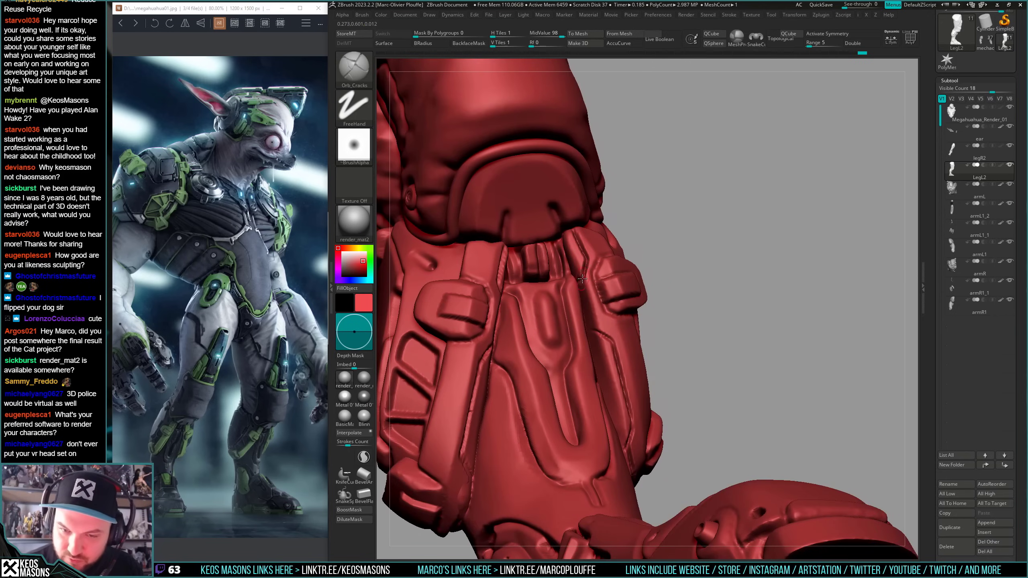
right_click_drag(600, 335, 611, 340)
left_click_drag(629, 419, 632, 427)
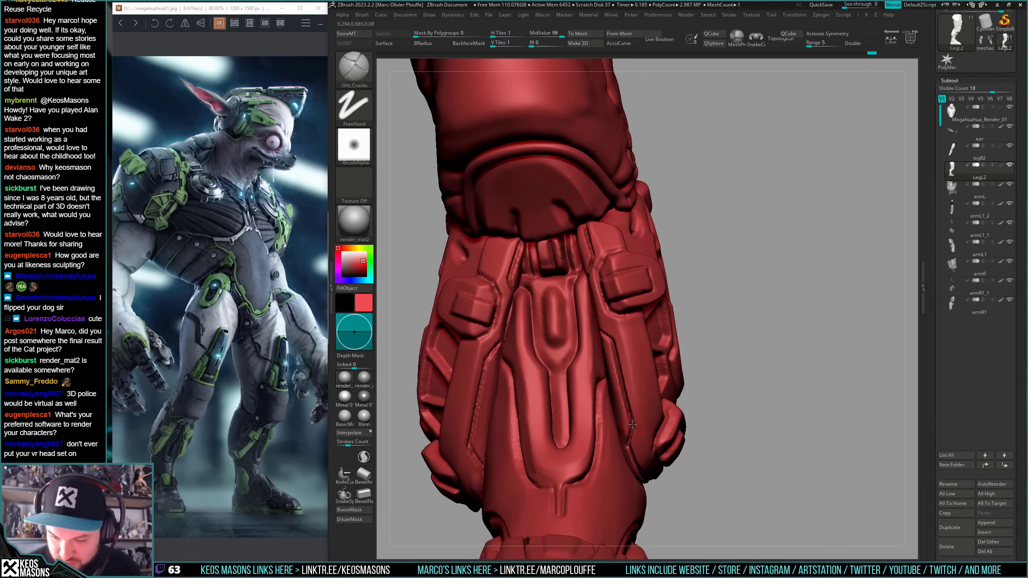
right_click_drag(545, 387, 563, 323)
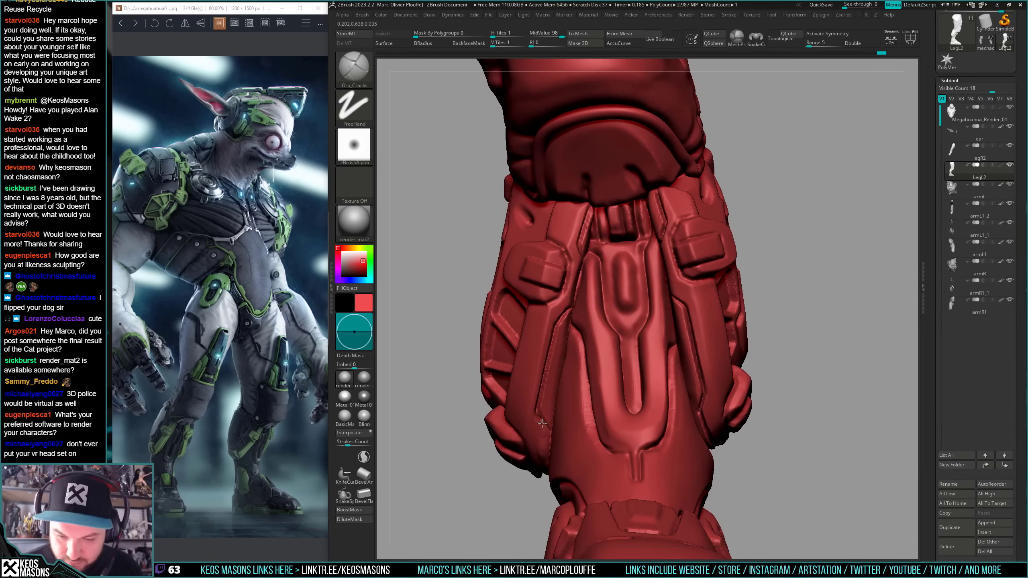
mouse_move(542, 423)
right_mouse_down()
mouse_move(584, 356)
mouse_move(574, 342)
mouse_move(573, 369)
mouse_move(562, 335)
mouse_move(566, 357)
mouse_move(602, 350)
mouse_move(731, 288)
right_mouse_up()
- With the side straps and knee masked, smooth the surface around the central shin panel, and clear the mask
key("shift+f")
key("shift+f")
right_click_drag(816, 259, 781, 282, "alt")
key("x")
left_click(789, 334)
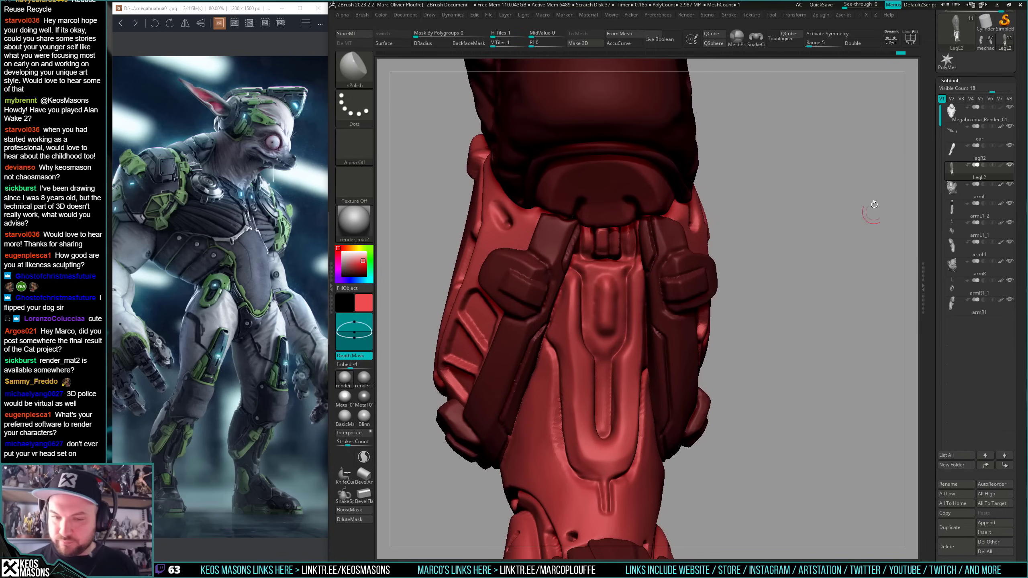
key("shift")
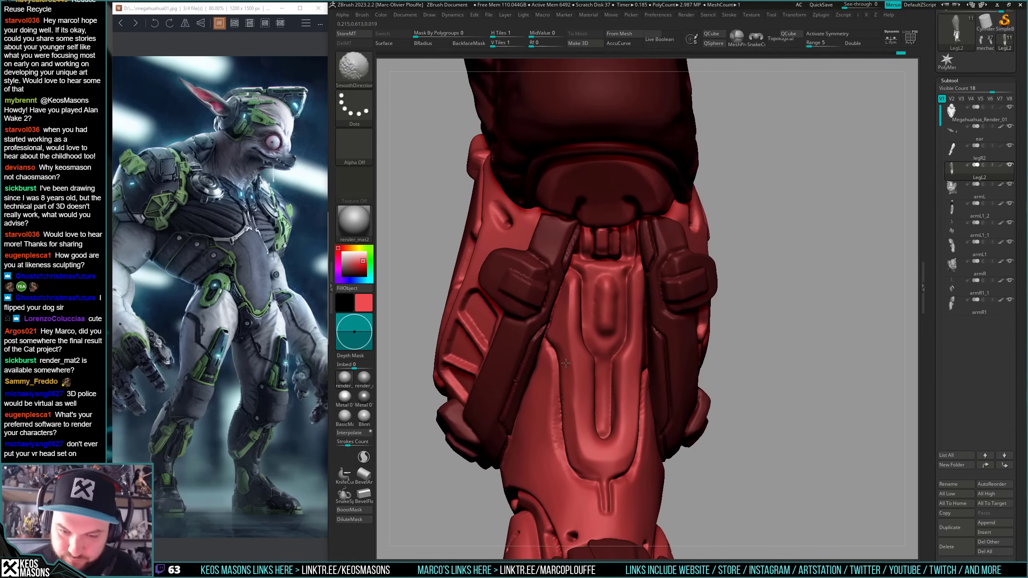
right_click_drag(564, 388, 607, 305, "ctrl")
left_click_drag(759, 256, 747, 304, "ctrl")
- Carve crisp edges around the inset on the side strap's upper buckle with Orb_Cracks
key("space")
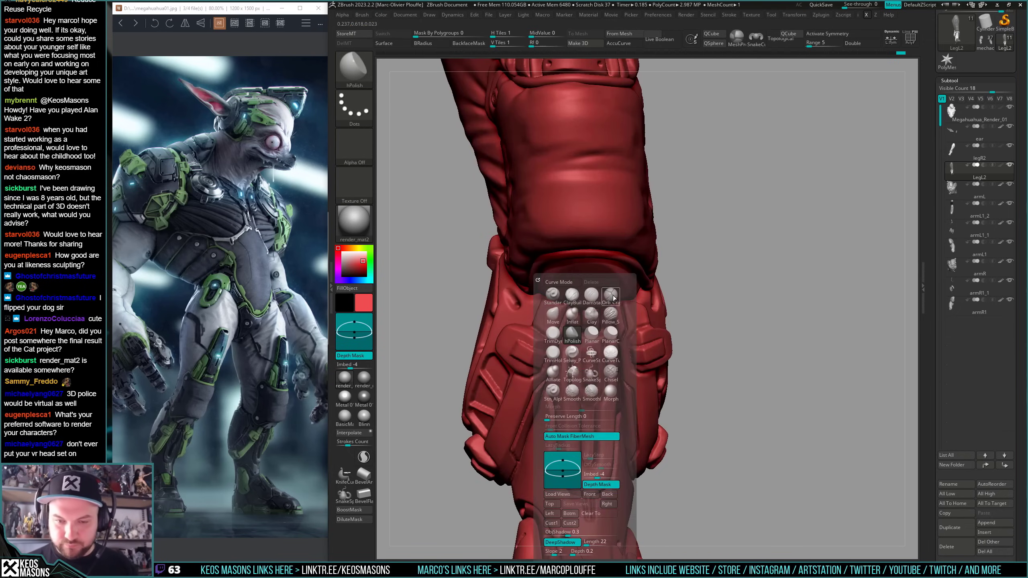
left_click(610, 297)
mouse_move(599, 301)
right_mouse_down()
mouse_move(570, 316)
mouse_move(570, 307)
right_mouse_up()
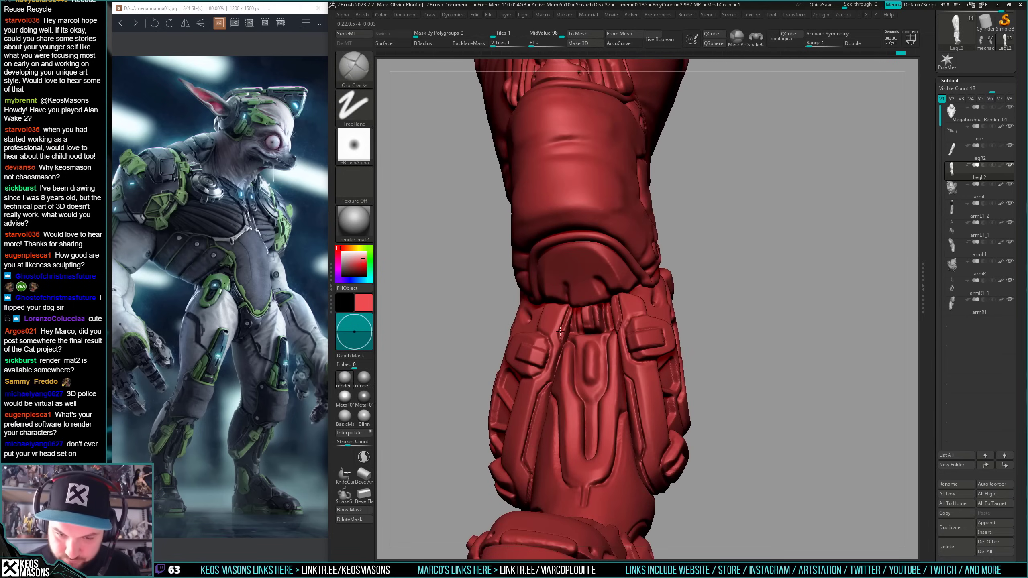
right_click_drag(562, 345, 565, 317)
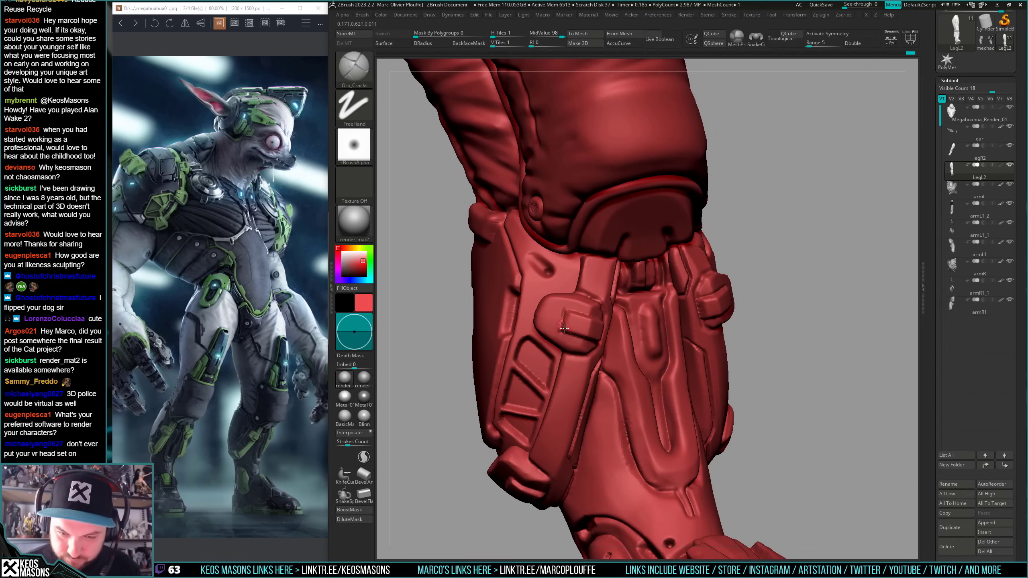
right_click_drag(564, 330, 654, 308)
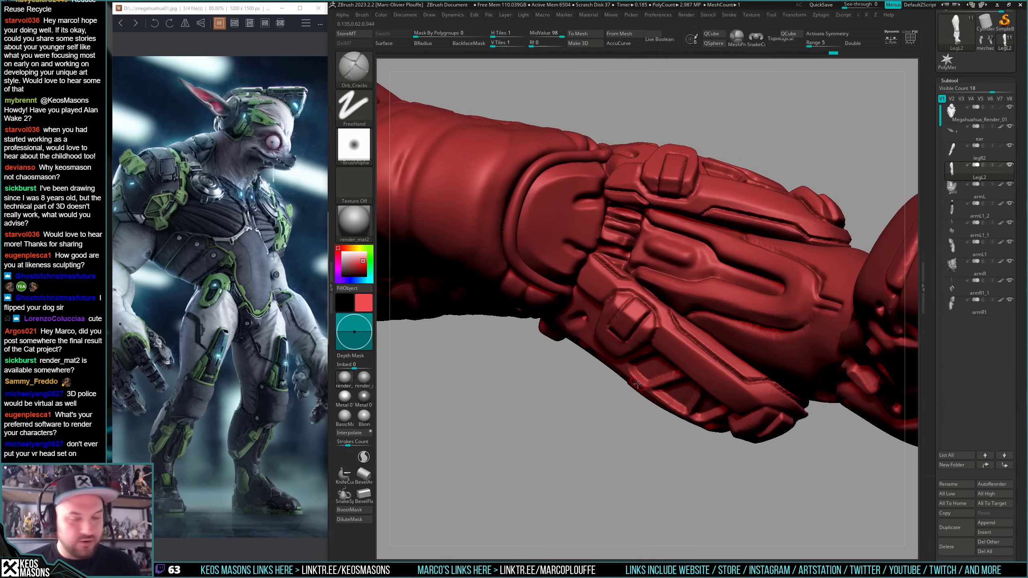
mouse_move(637, 384)
right_mouse_down()
mouse_move(603, 268)
mouse_move(611, 303)
mouse_move(595, 312)
mouse_move(594, 339)
mouse_move(617, 296)
right_mouse_up()
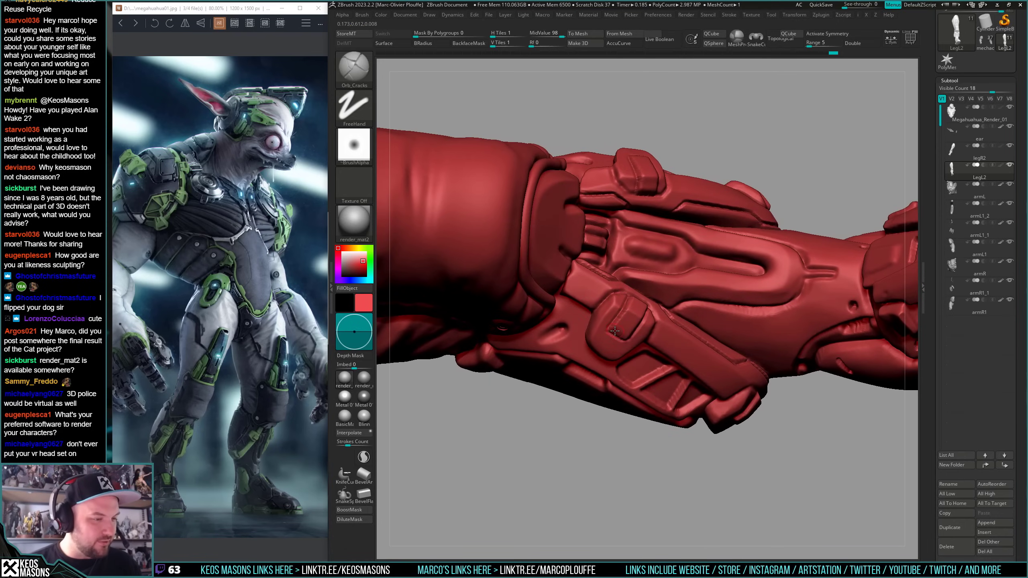
- Isolate the side strap with a polygroup mask, refine its upper buckle edge, and clear the mask
mouse_move(602, 396)
right_mouse_down()
mouse_move(650, 333)
mouse_move(618, 310)
mouse_move(652, 306)
mouse_move(598, 311)
mouse_move(600, 278)
mouse_move(591, 309)
mouse_move(599, 267)
mouse_move(591, 302)
mouse_move(616, 341)
mouse_move(610, 331)
right_mouse_up()
key("w")
left_click(600, 288, "ctrl")
key("q")
left_click_drag(636, 332, 629, 333)
right_click_drag(639, 341, 567, 289, "ctrl")
left_click_drag(464, 316, 473, 330, "ctrl")
- Isolate the strap by mask, reshape the edge of its lower buckle with the Move brush and AccuCurve, and clear the mask
mouse_move(493, 344)
right_mouse_down("alt")
mouse_move(618, 384)
mouse_move(577, 348)
right_mouse_up("alt")
key("w")
left_click(570, 338, "ctrl")
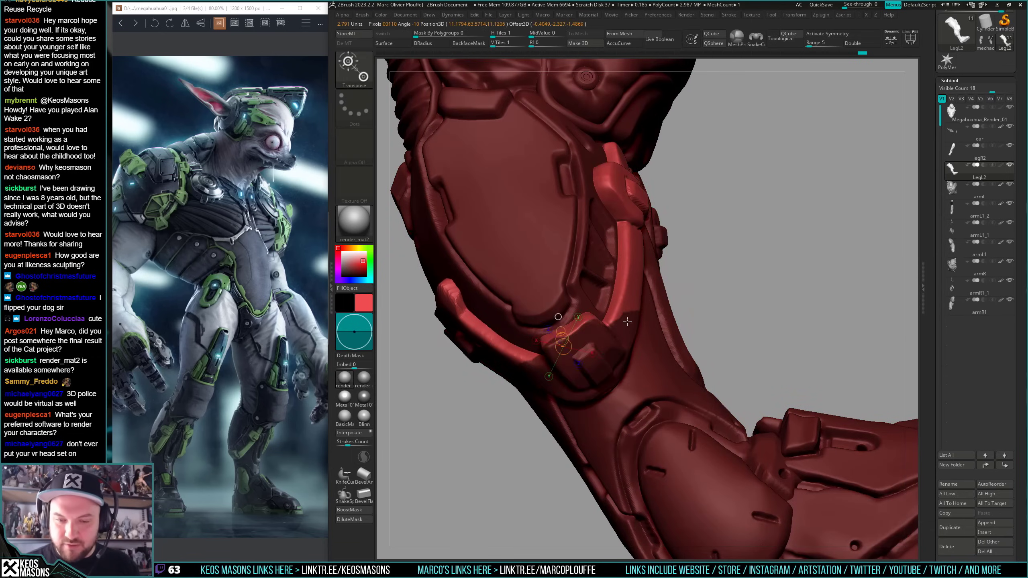
key("q")
mouse_move(683, 234)
right_mouse_down()
mouse_move(699, 263)
mouse_move(574, 328)
right_mouse_up()
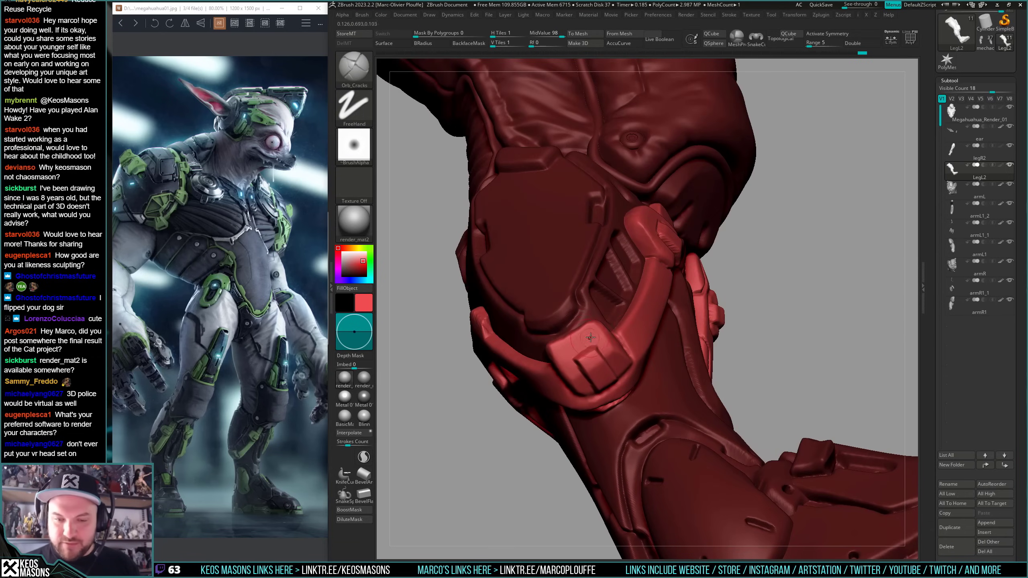
key("b")
key("m")
key("v")
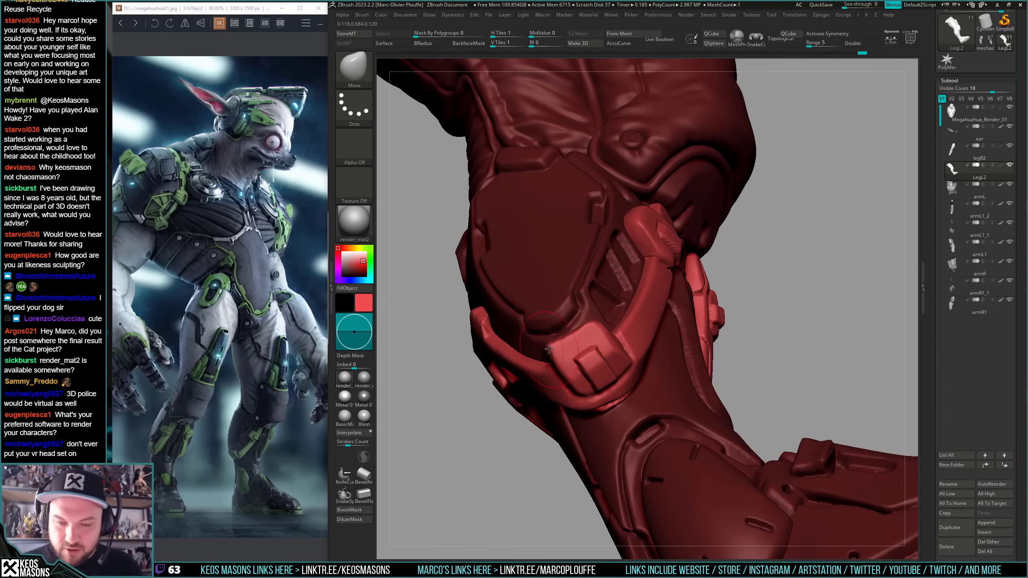
key("a")
left_click_drag(555, 352, 581, 332)
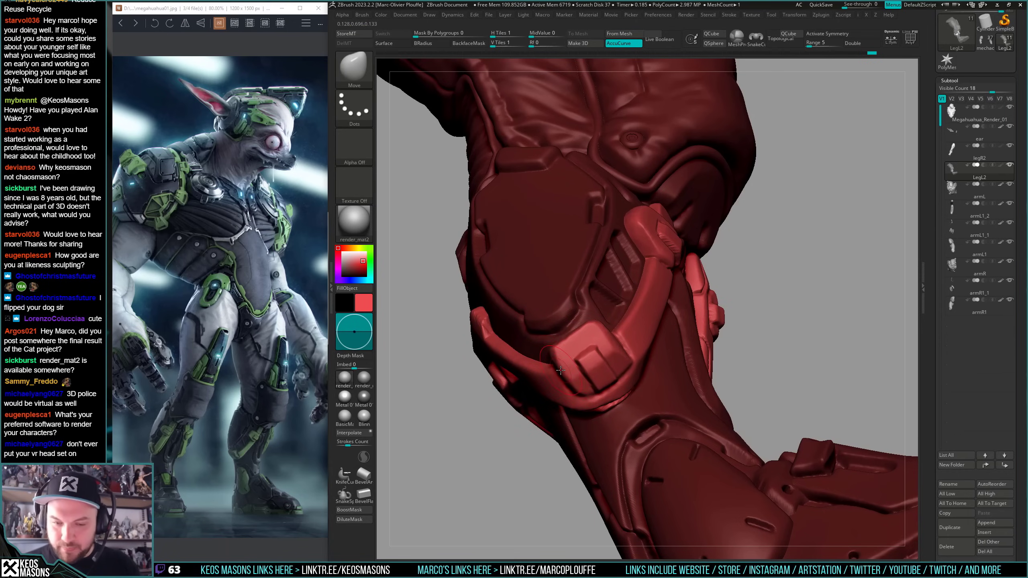
left_click_drag(561, 371, 568, 378)
key("a")
left_click_drag(786, 289, 787, 303, "ctrl")
- Sharpen the outline and inset edges of the strap's lower buckle with Orb_Cracks
key("x")
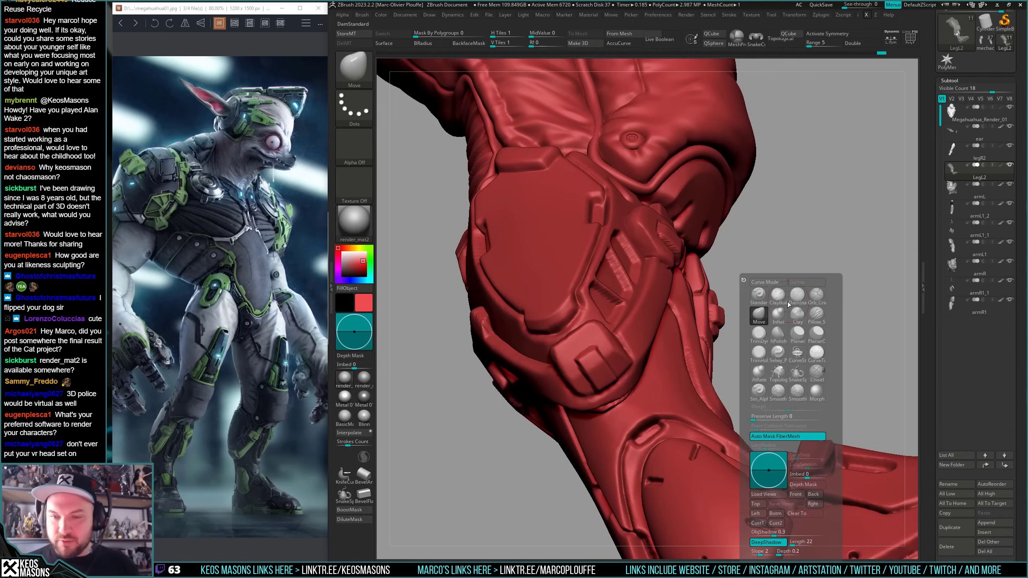
left_click(816, 295)
key("space")
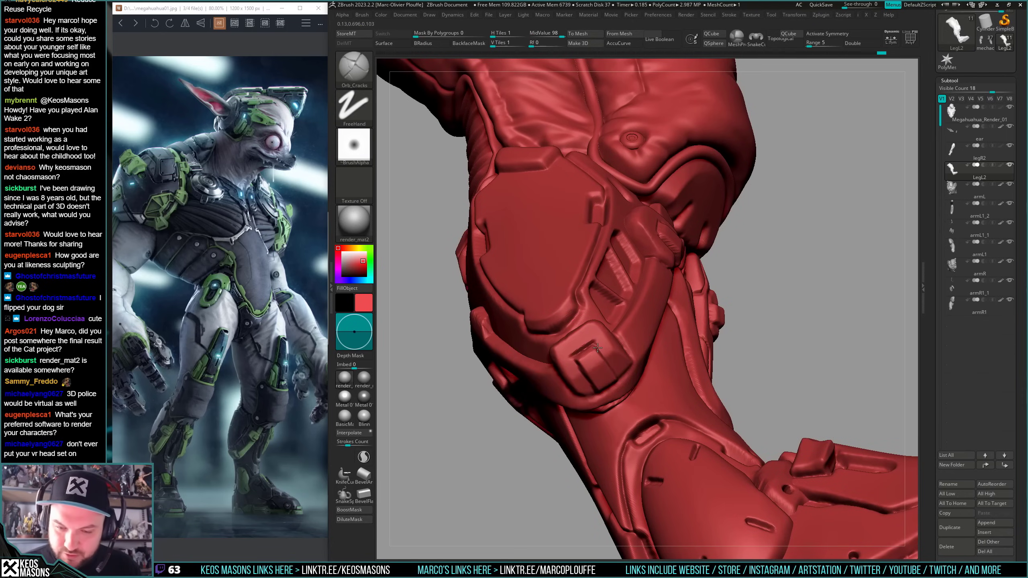
right_click_drag(599, 346, 566, 353)
left_click_drag(618, 377, 620, 381)
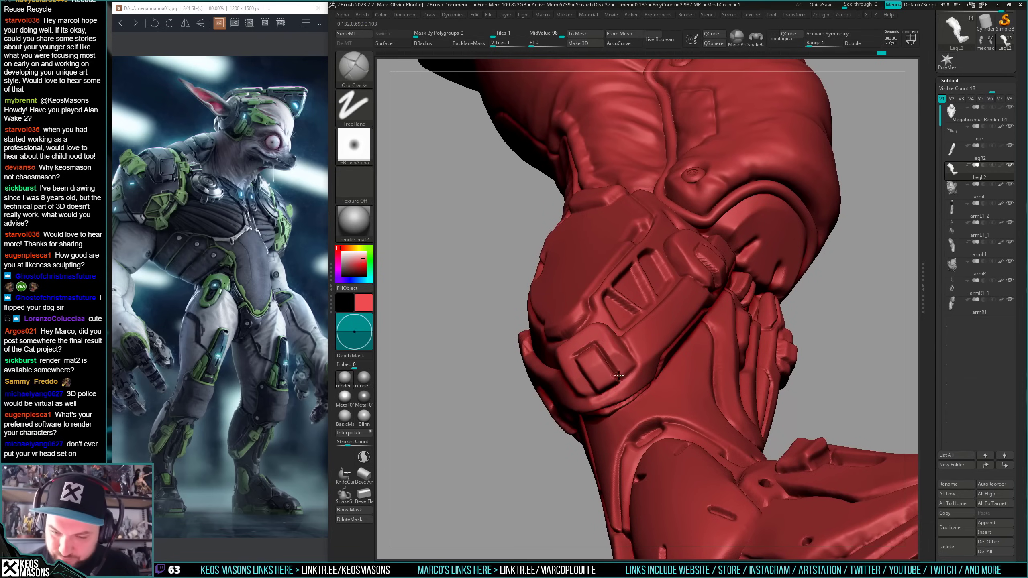
right_click_drag(620, 381, 578, 360)
left_click_drag(590, 386, 601, 395)
right_click_drag(600, 395, 599, 332, "ctrl")
- Check the whole leg, smooth around the lower buckle, and recut the seam beneath it
right_click_drag(599, 332, 636, 382)
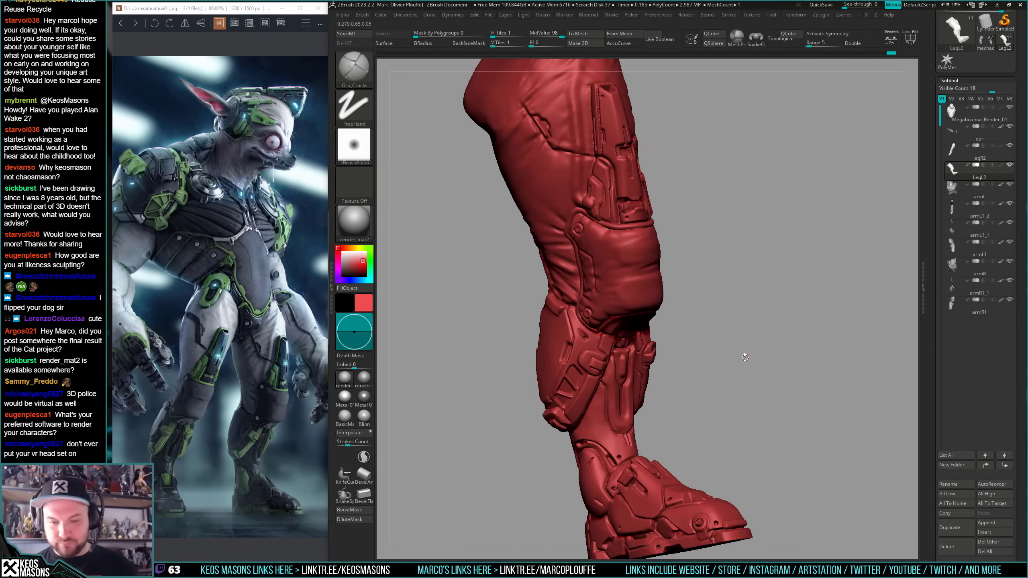
right_click_drag(732, 360, 761, 357)
mouse_move(639, 320)
right_mouse_down("ctrl")
mouse_move(625, 367)
mouse_move(607, 362)
right_mouse_up("ctrl")
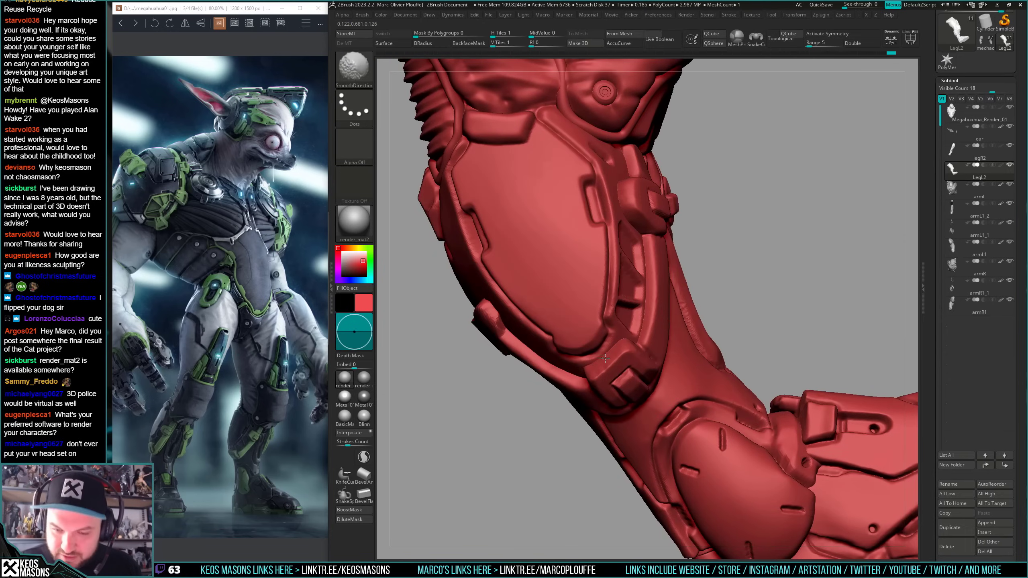
mouse_move(605, 358)
right_mouse_down()
mouse_move(581, 322)
mouse_move(649, 345)
mouse_move(661, 332)
mouse_move(656, 366)
mouse_move(613, 342)
mouse_move(615, 374)
right_mouse_up()
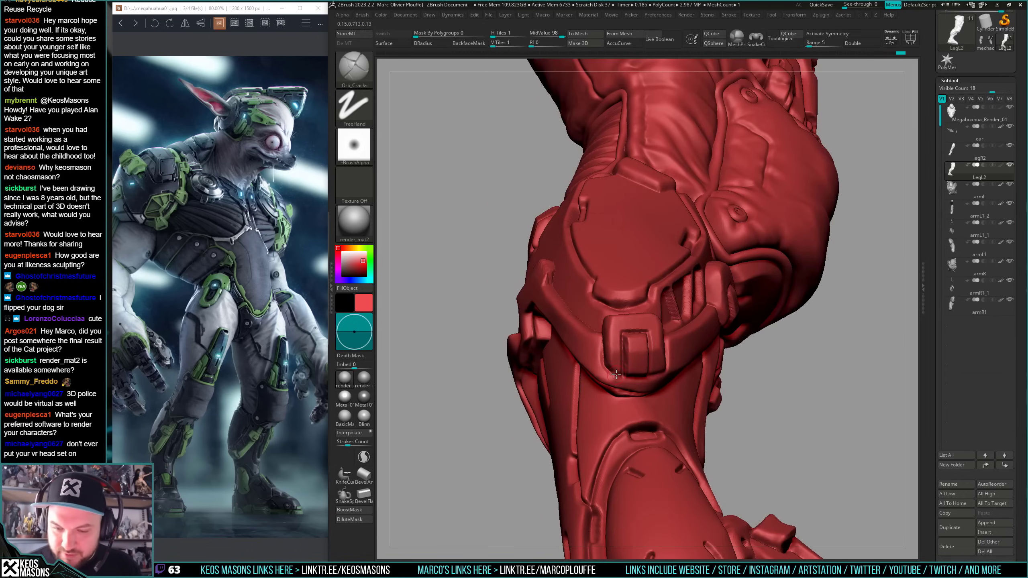
- Sharpen the outline and slot edges of the calf's large side plate with Orb_Cracks and check the leg from several sides
right_click_drag(643, 343, 583, 278)
right_click_drag(582, 320, 585, 351)
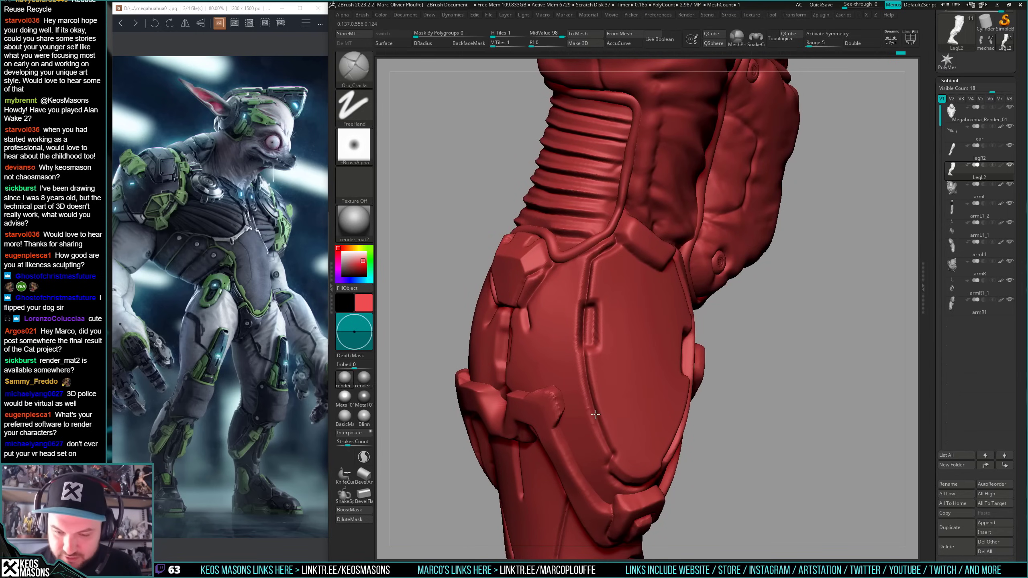
right_click_drag(612, 451, 599, 373)
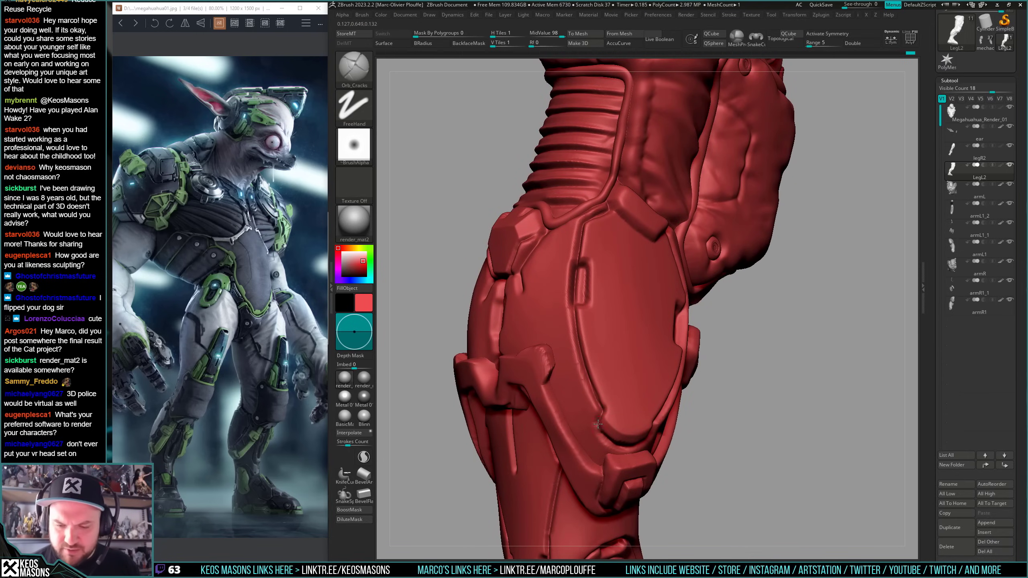
right_click_drag(598, 422, 602, 310)
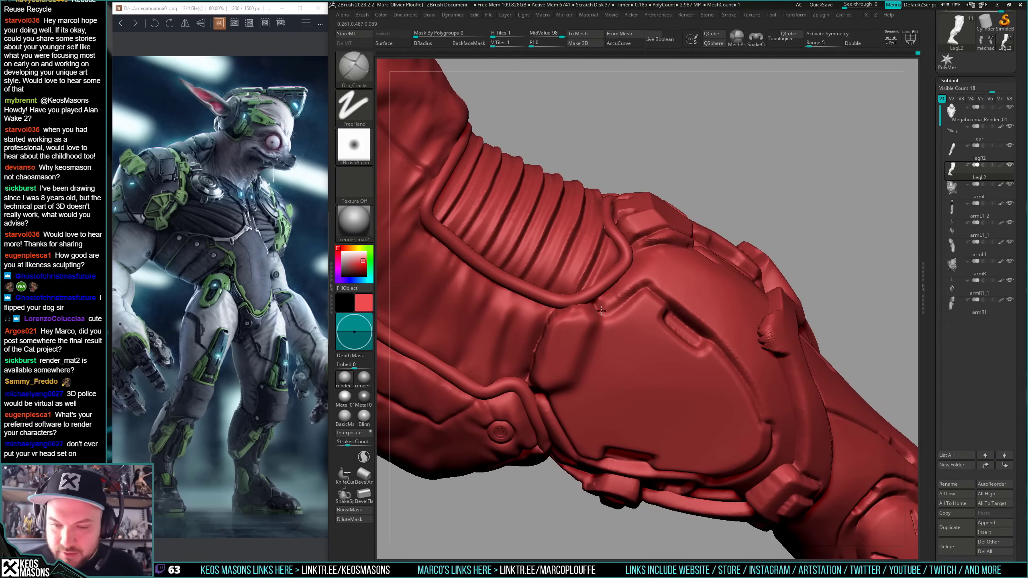
left_click_drag(634, 296, 617, 305)
right_click_drag(641, 259, 643, 175, "ctrl")
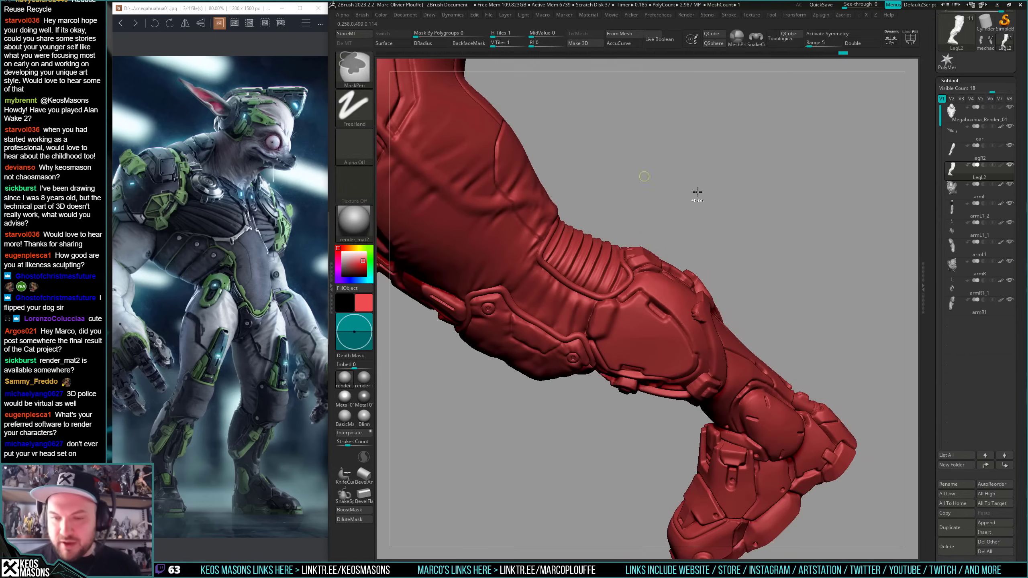
mouse_move(606, 332)
right_mouse_down()
mouse_move(714, 353)
mouse_move(728, 307)
right_mouse_up()
right_click_drag(728, 251, 684, 336, "alt")
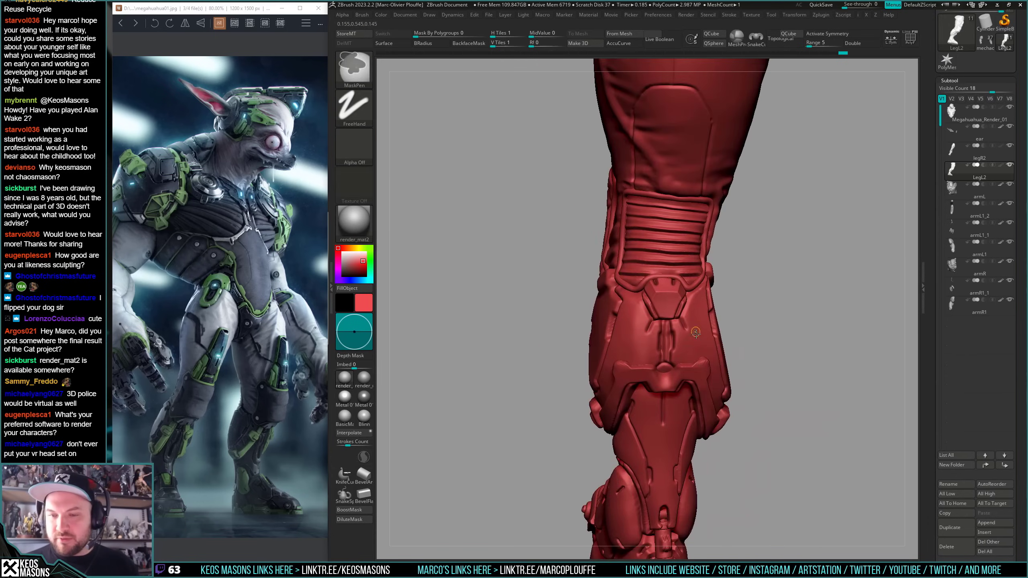
right_click_drag(684, 259, 684, 299, "ctrl")
right_click_drag(647, 301, 668, 312)
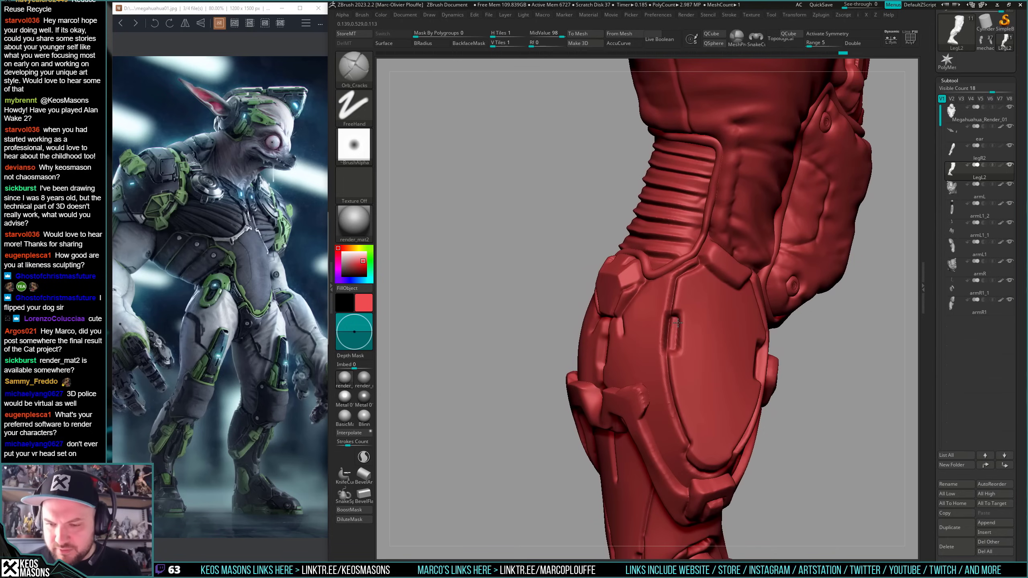
- Sharpen the creases around the round bolts on both sides of the boot's toe with Orb_Cracks
right_click_drag(643, 342, 579, 298)
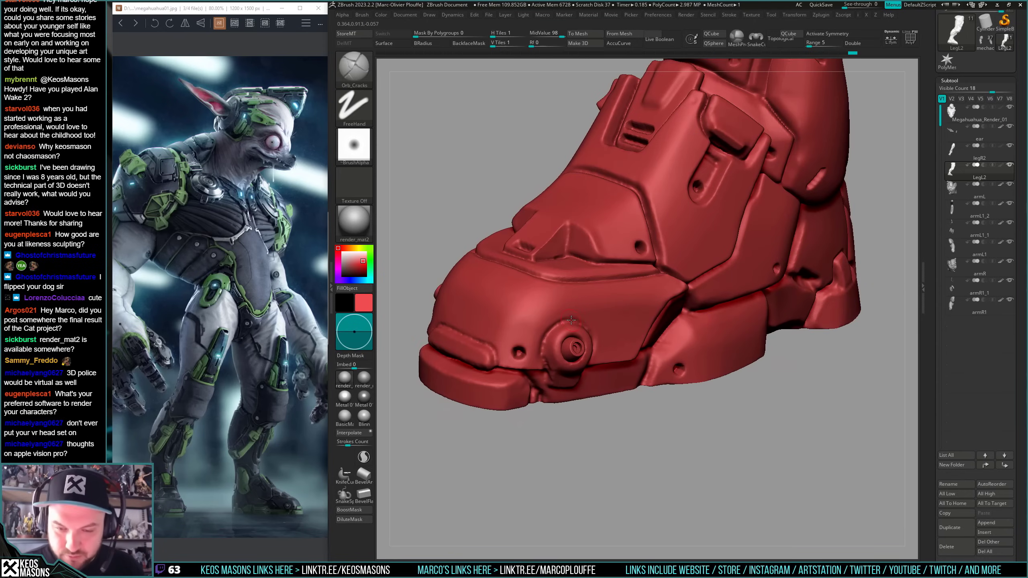
right_click_drag(546, 340, 573, 325)
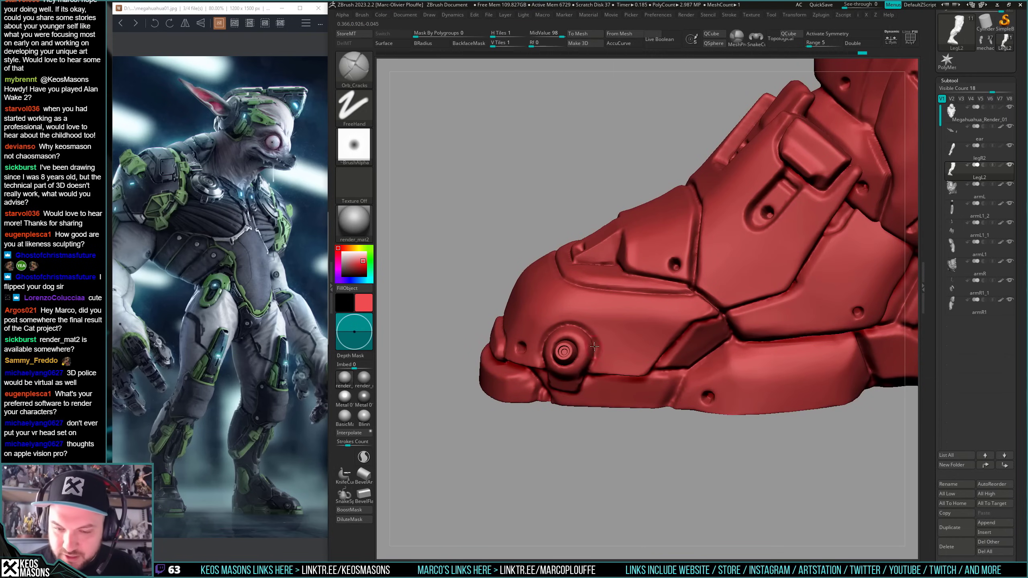
right_click_drag(594, 346, 549, 318)
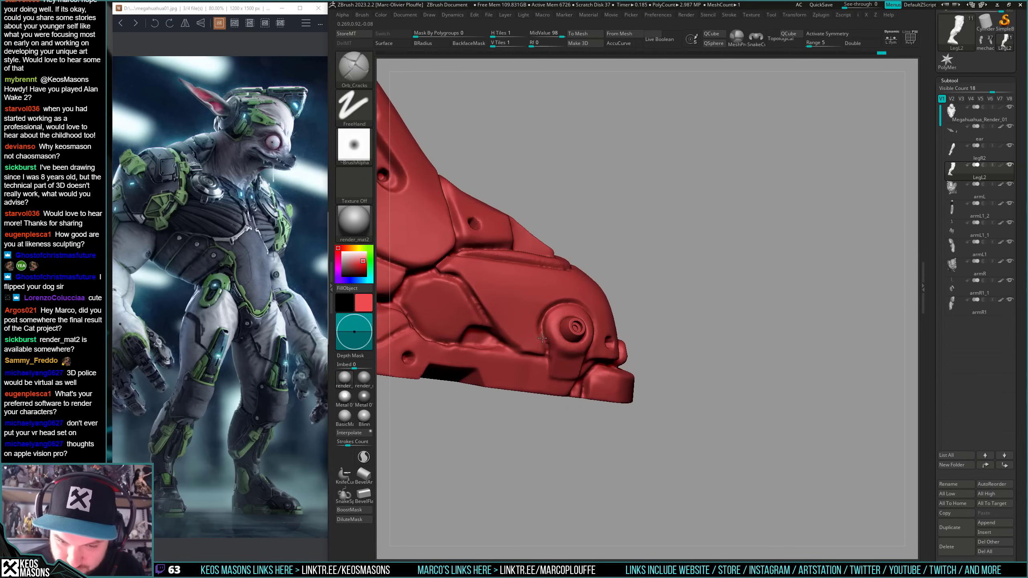
right_click_drag(555, 367, 575, 287, "ctrl")
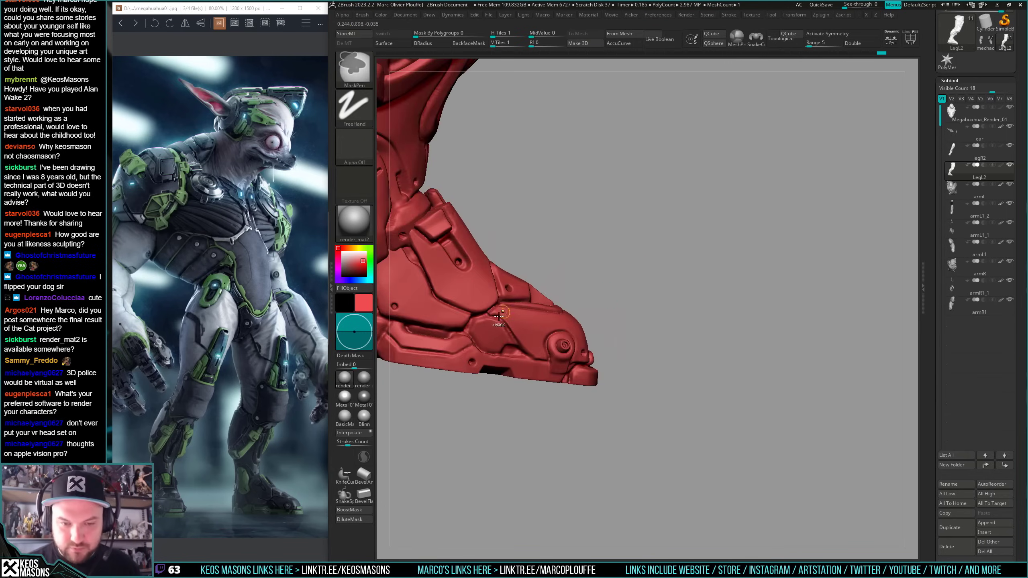
right_click_drag(492, 299, 485, 317, "ctrl")
right_click_drag(525, 367, 519, 288)
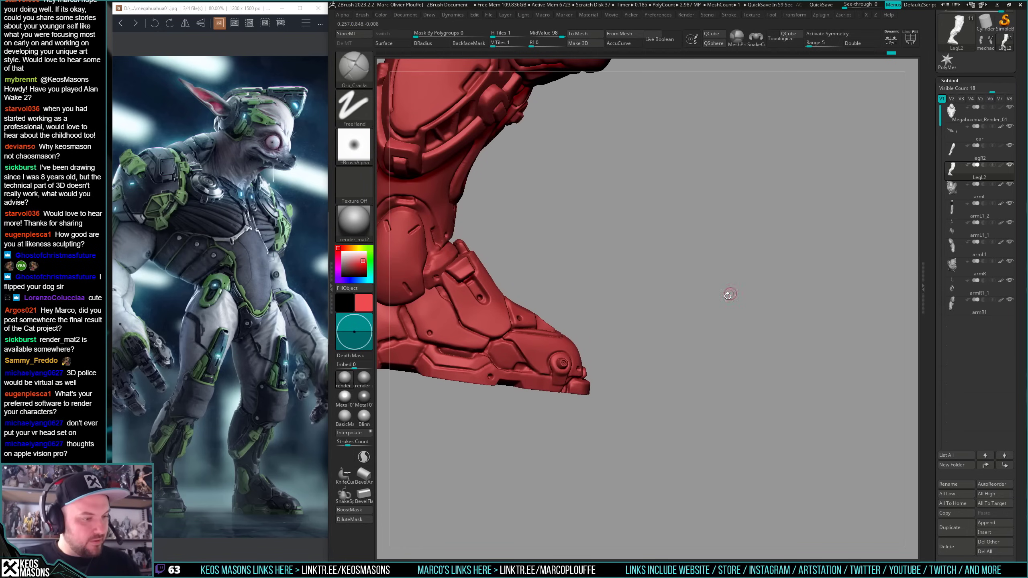
right_click_drag(703, 334, 712, 309)
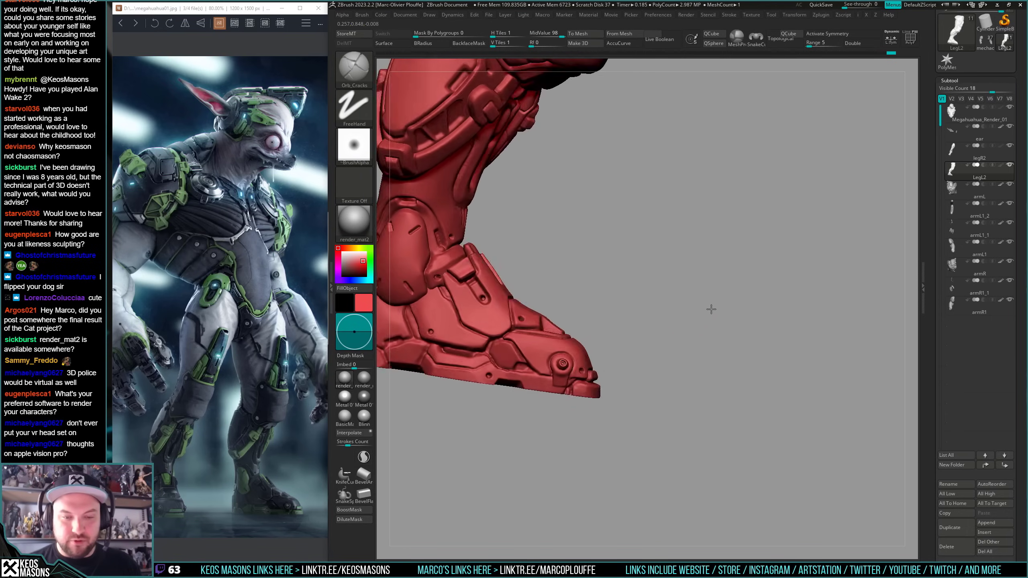
- Recut the seams between the boot's side plates and the sole, from midfoot to heel, with Orb_Cracks
right_click_drag(630, 314, 728, 348, "alt")
right_click_drag(649, 369, 574, 378)
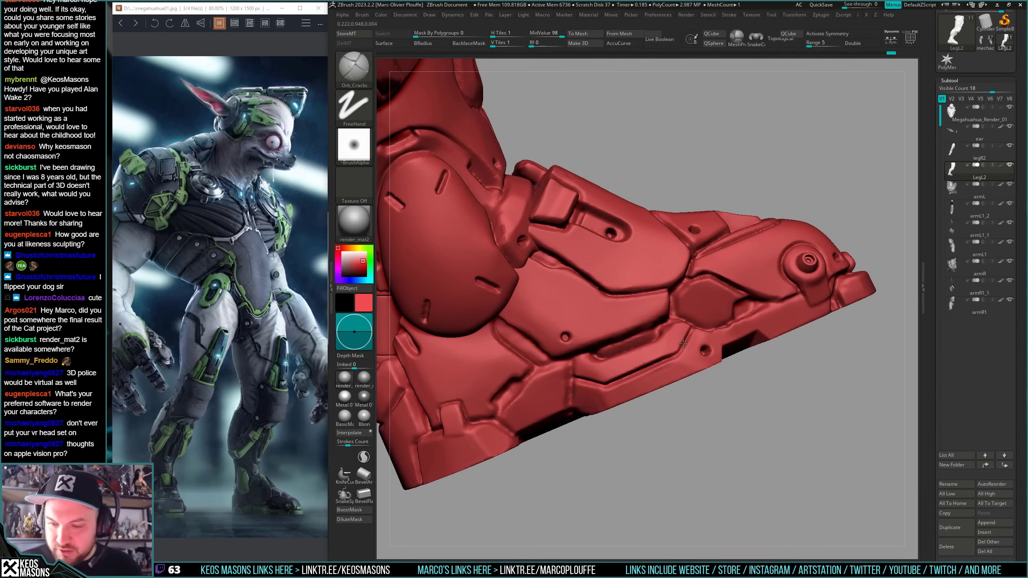
right_click_drag(682, 344, 657, 328)
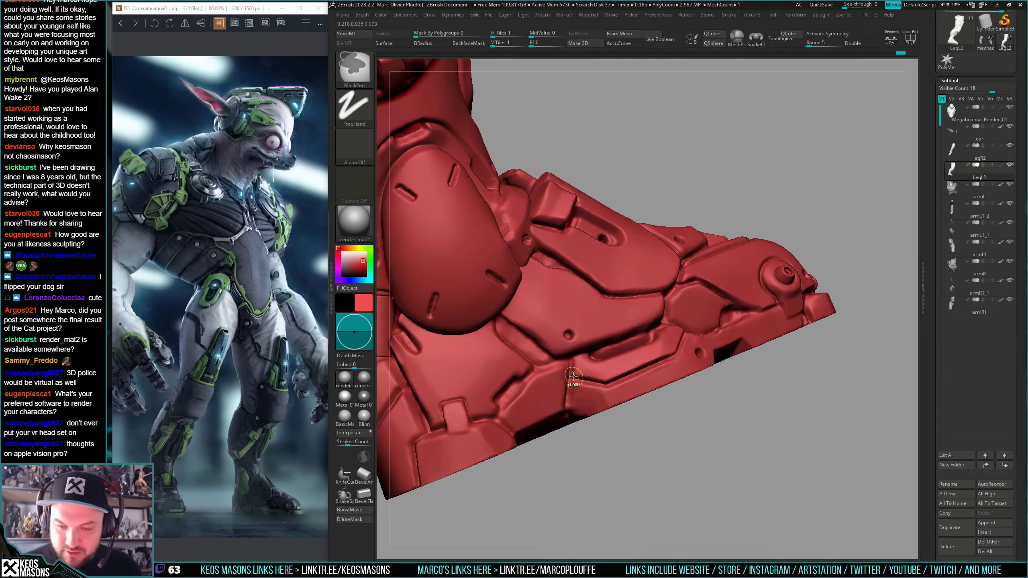
right_click_drag(567, 395, 556, 358)
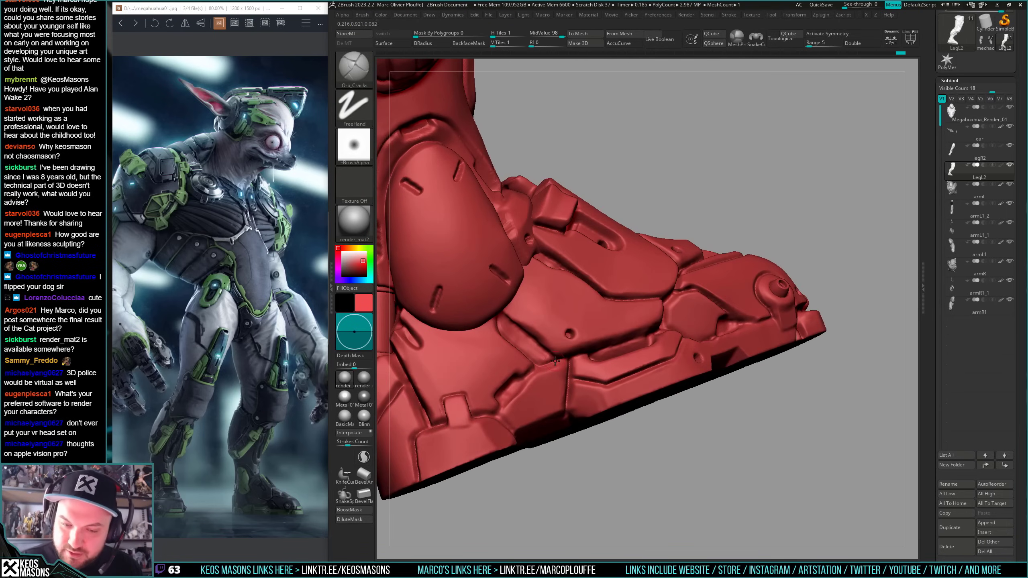
right_click_drag(520, 386, 526, 377)
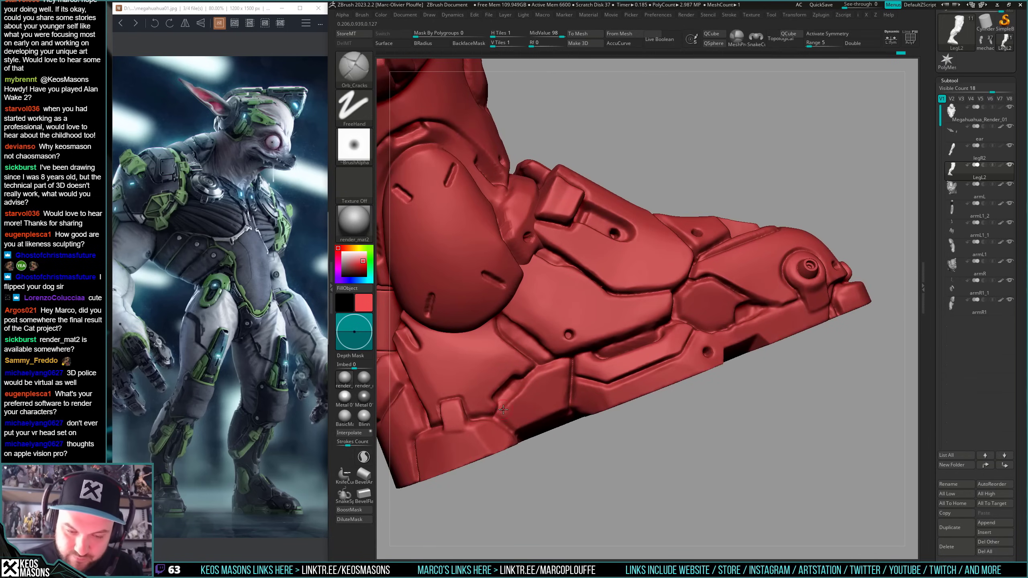
left_click_drag(496, 419, 520, 442)
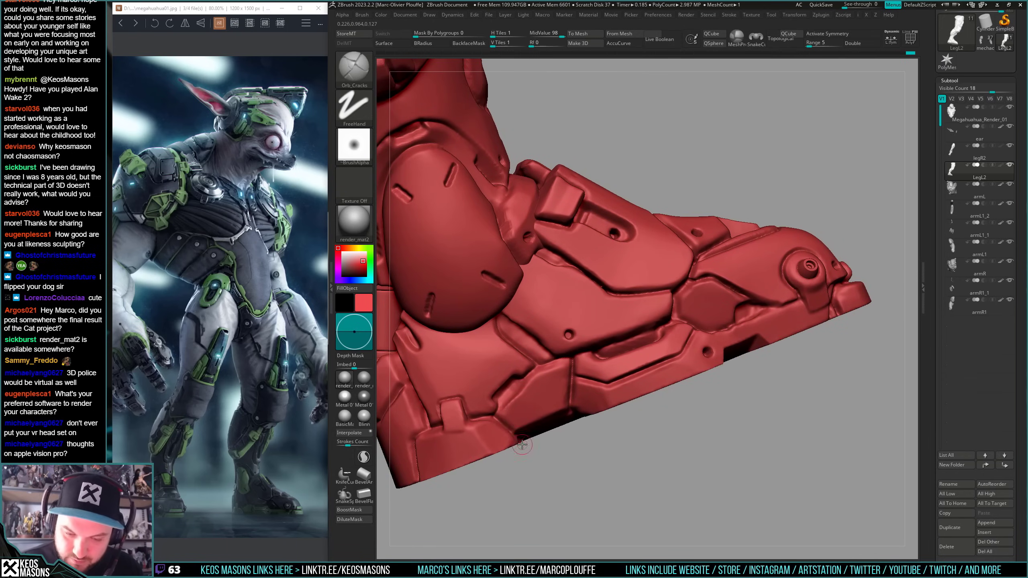
- Polish and smooth the recessed polygonal panel on the side of the boot, just behind the toe
right_click_drag(523, 446, 720, 271, "ctrl")
mouse_move(688, 376)
right_mouse_down()
mouse_move(651, 390)
mouse_move(653, 367)
mouse_move(619, 372)
mouse_move(745, 350)
mouse_move(686, 234)
mouse_move(730, 276)
mouse_move(625, 480)
right_mouse_up()
mouse_move(625, 480)
right_mouse_down()
mouse_move(655, 441)
mouse_move(606, 364)
right_mouse_up()
mouse_move(607, 364)
right_mouse_down("ctrl")
mouse_move(611, 388)
mouse_move(631, 399)
mouse_move(648, 369)
mouse_move(631, 364)
mouse_move(629, 338)
right_mouse_up("ctrl")
key("space")
left_click(691, 312)
left_click_drag(633, 352, 626, 368, "shift")
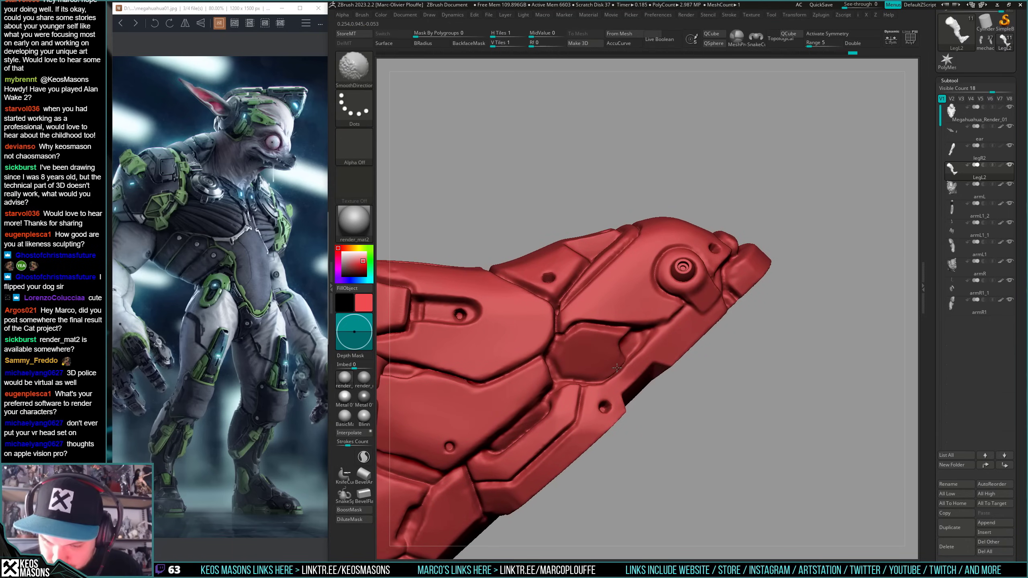
- Check the leg with the polyframe toggled, and polish the ankle plate beside the boot's buckle with hPolish
mouse_move(616, 367)
right_mouse_down()
mouse_move(624, 347)
mouse_move(644, 353)
mouse_move(656, 320)
mouse_move(716, 302)
mouse_move(744, 307)
right_mouse_up()
right_click_drag(642, 355, 756, 300, "alt")
right_click_drag(756, 299, 711, 407)
key("shift+f")
key("shift+f")
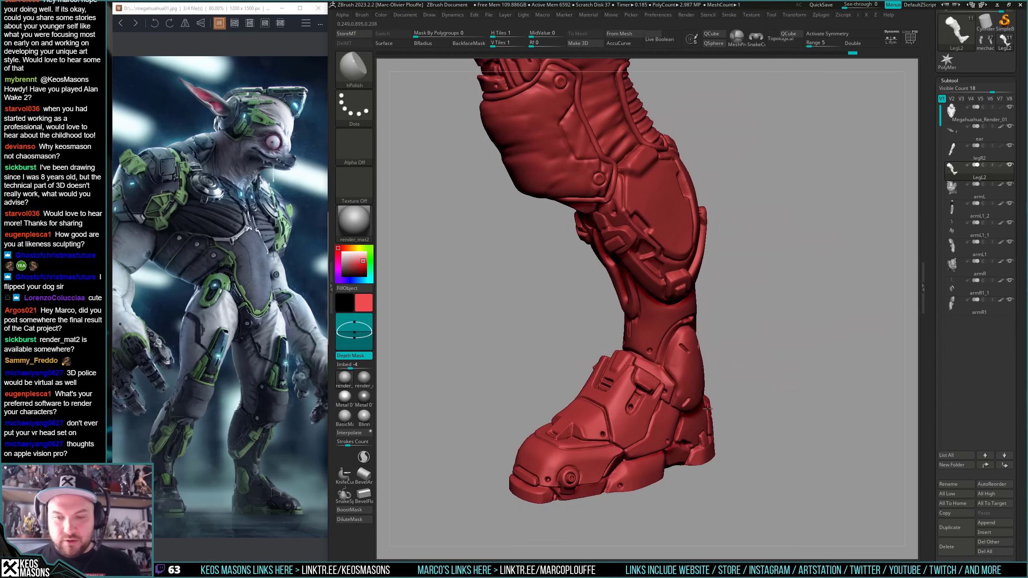
mouse_move(644, 386)
right_mouse_down()
mouse_move(665, 392)
mouse_move(661, 434)
mouse_move(631, 332)
mouse_move(626, 395)
mouse_move(630, 372)
right_mouse_up()
right_click(626, 395)
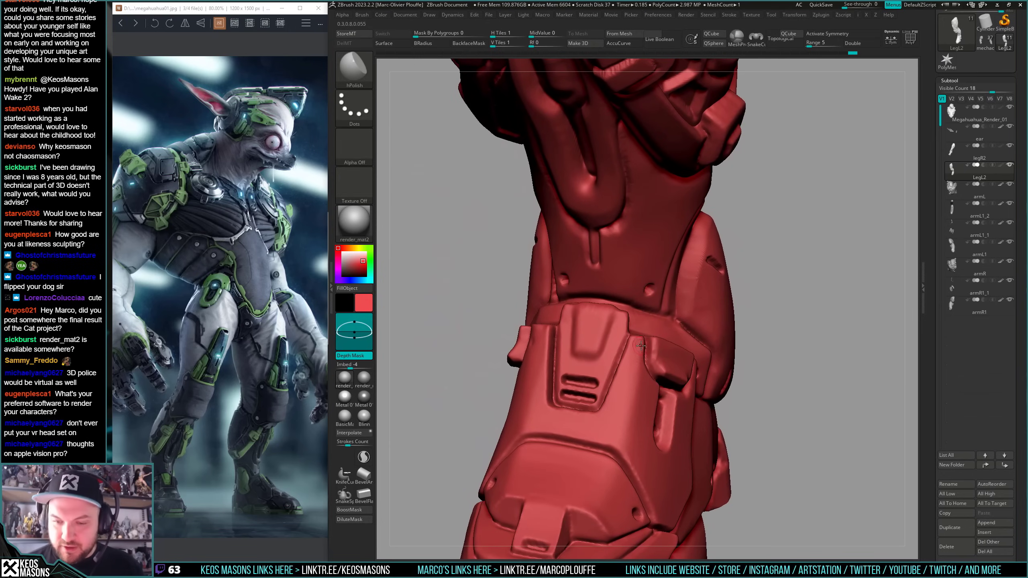
key("shift")
left_click_drag(647, 344, 639, 349)
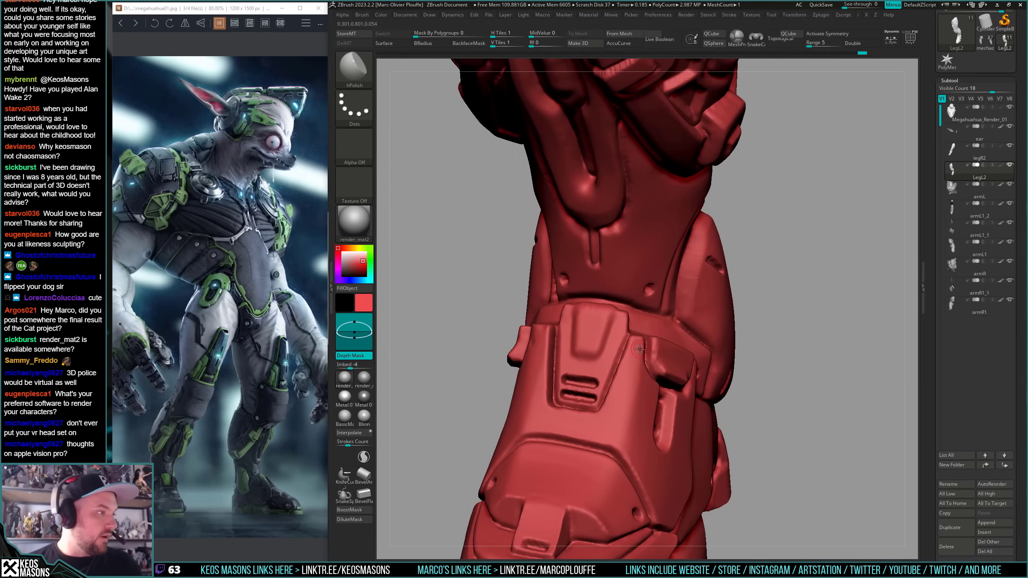
right_click_drag(643, 364, 549, 366)
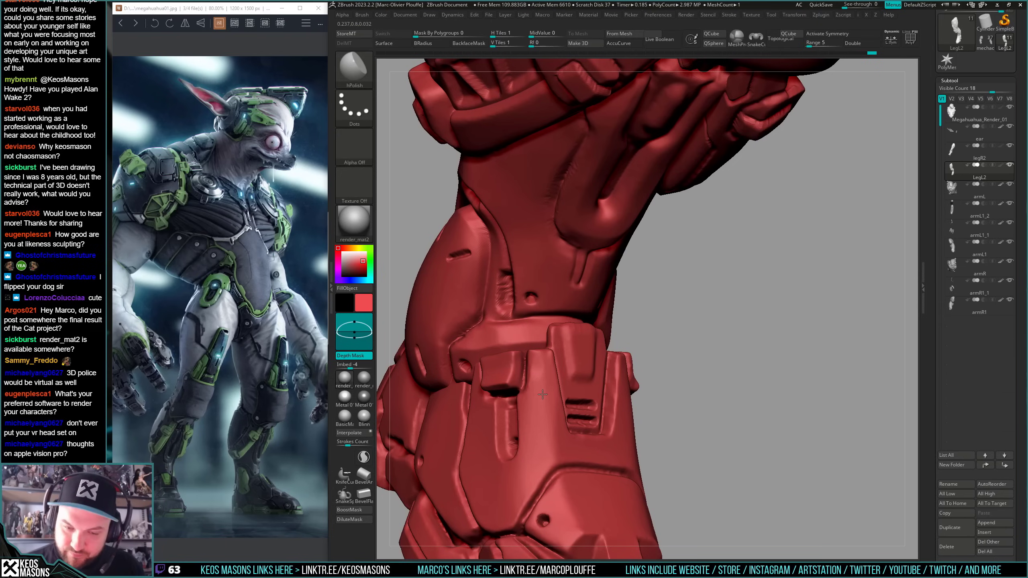
- Smooth the shin surface along both sides of the raised central strip
mouse_move(546, 392)
right_mouse_down()
mouse_move(528, 399)
mouse_move(590, 411)
mouse_move(708, 352)
mouse_move(703, 302)
mouse_move(711, 302)
mouse_move(715, 332)
mouse_move(683, 316)
right_mouse_up()
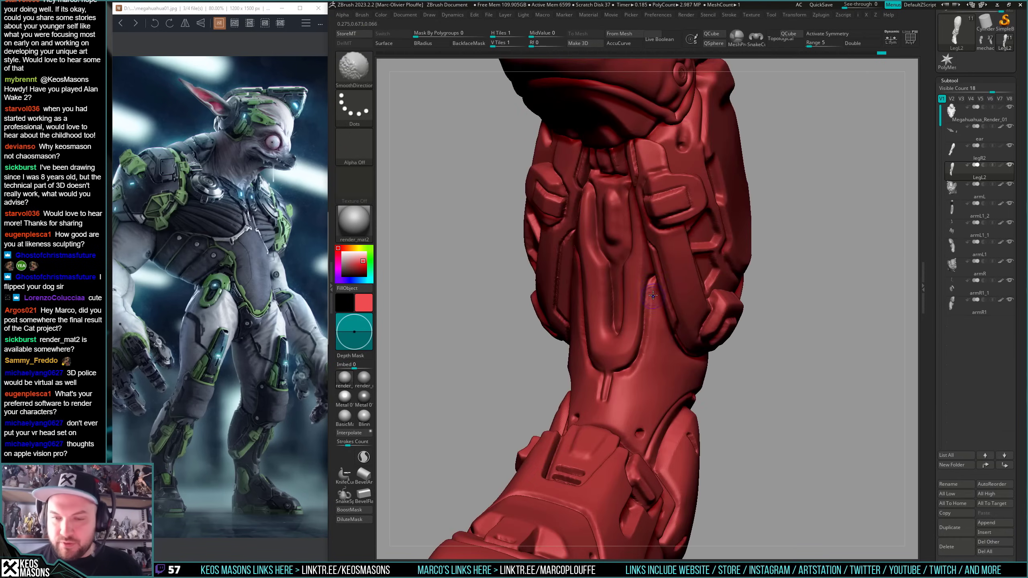
right_click_drag(633, 359, 576, 253)
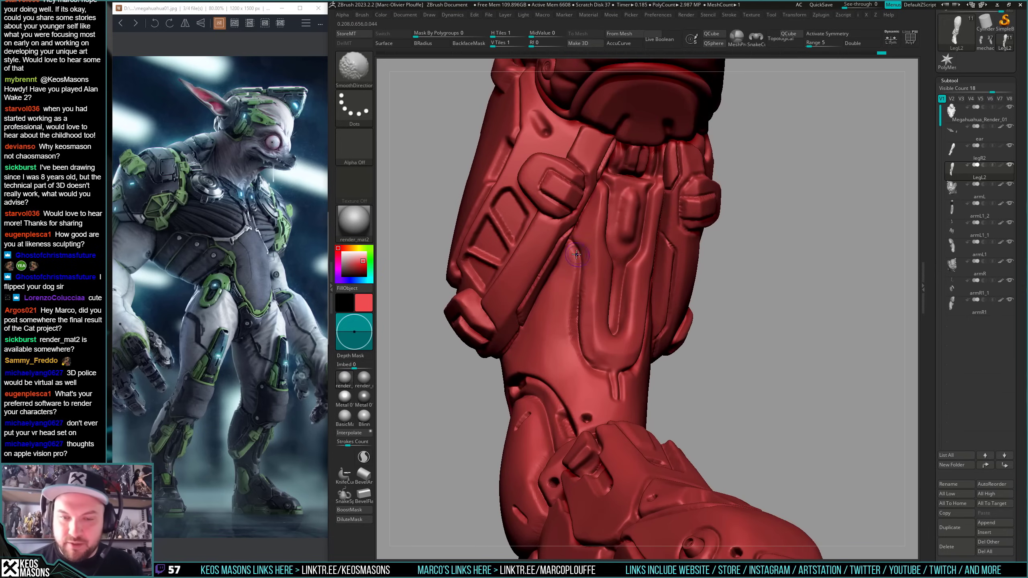
left_click_drag(574, 323, 578, 330, "shift")
- Recut the long curved seam beside the shin's central strip with Orb_Cracks and smooth the surface next to it
right_click_drag(625, 312, 608, 360)
key("space")
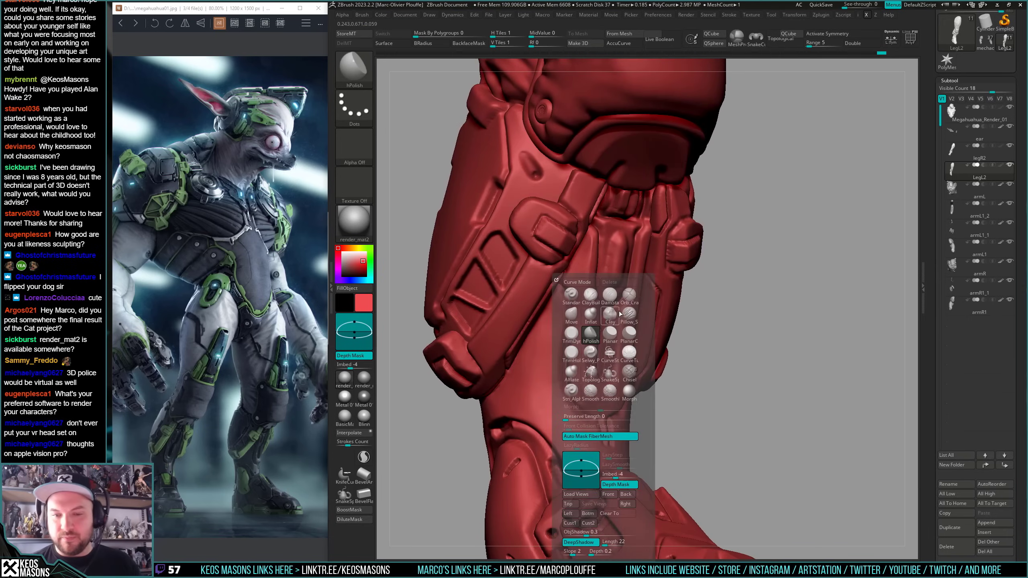
left_click(629, 296)
right_click_drag(677, 239, 649, 209)
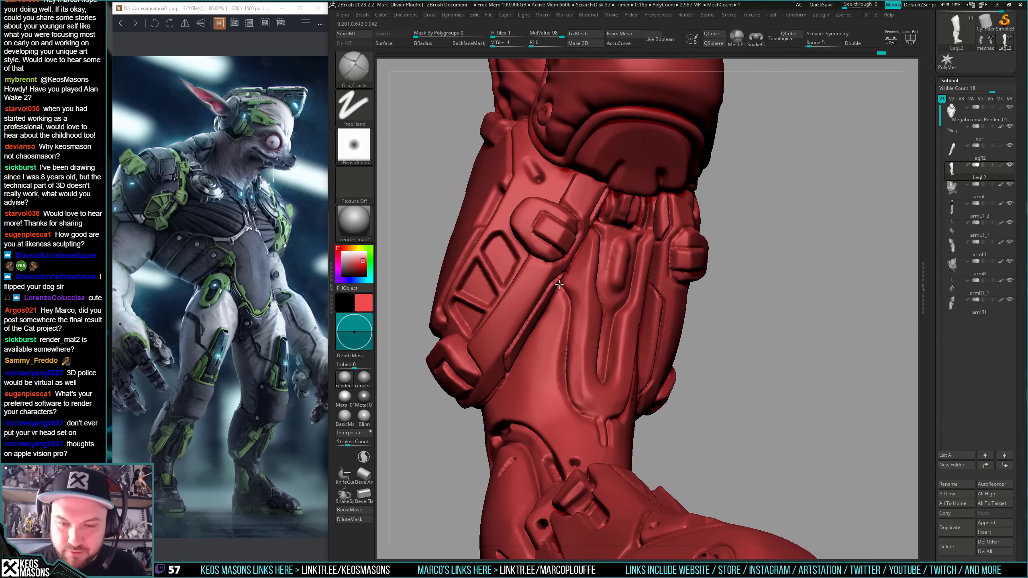
mouse_move(569, 308)
right_mouse_down()
mouse_move(576, 315)
mouse_move(569, 309)
right_mouse_up()
key("space")
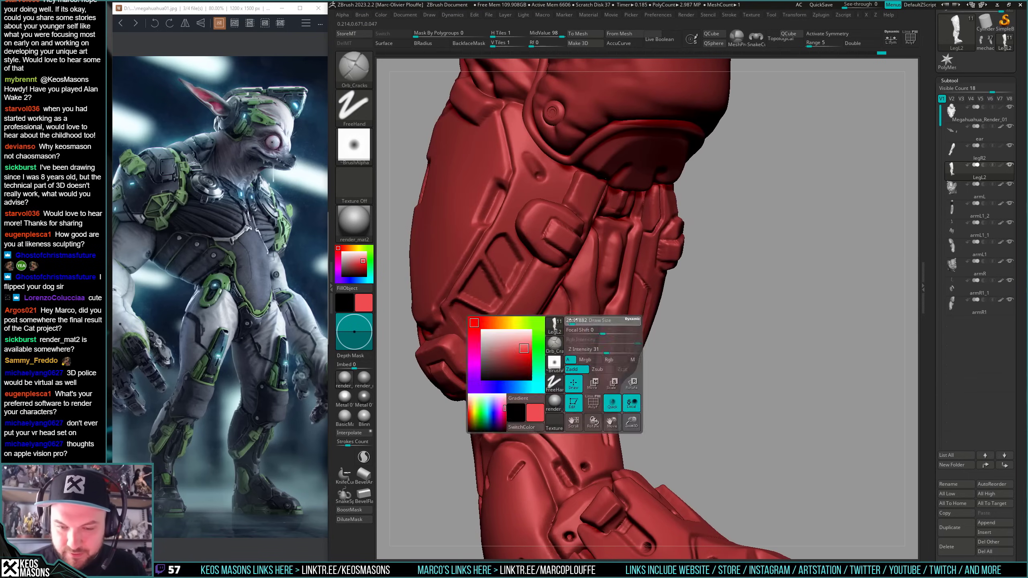
left_click_drag(572, 324, 567, 389, "shift")
right_click_drag(753, 319, 577, 324)
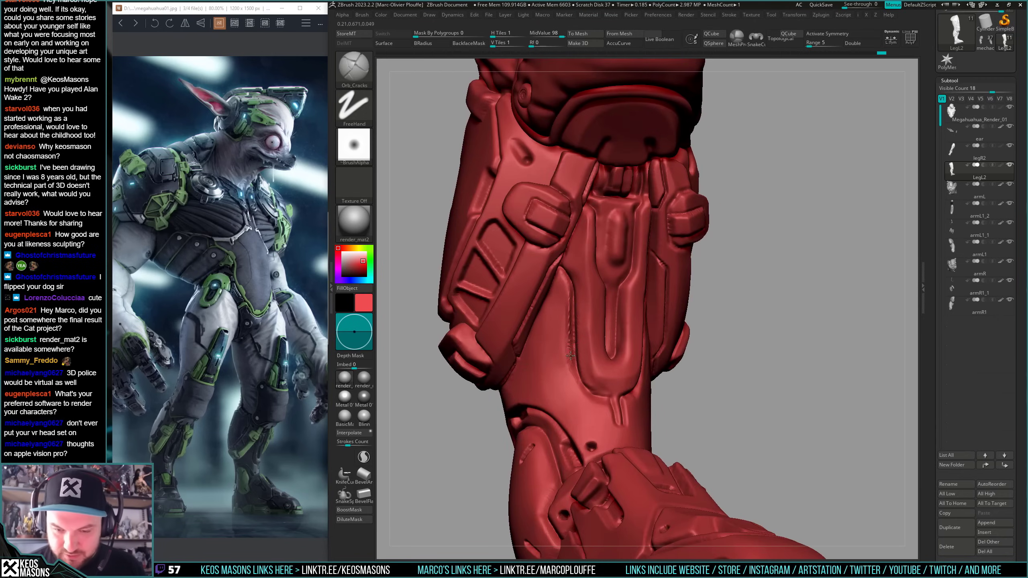
left_click_drag(571, 356, 574, 378)
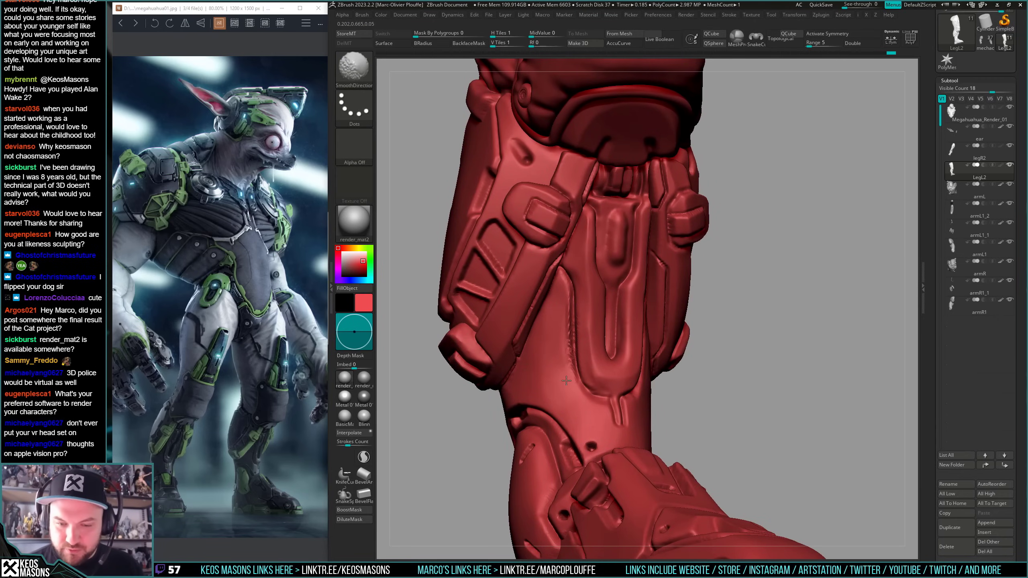
key("space")
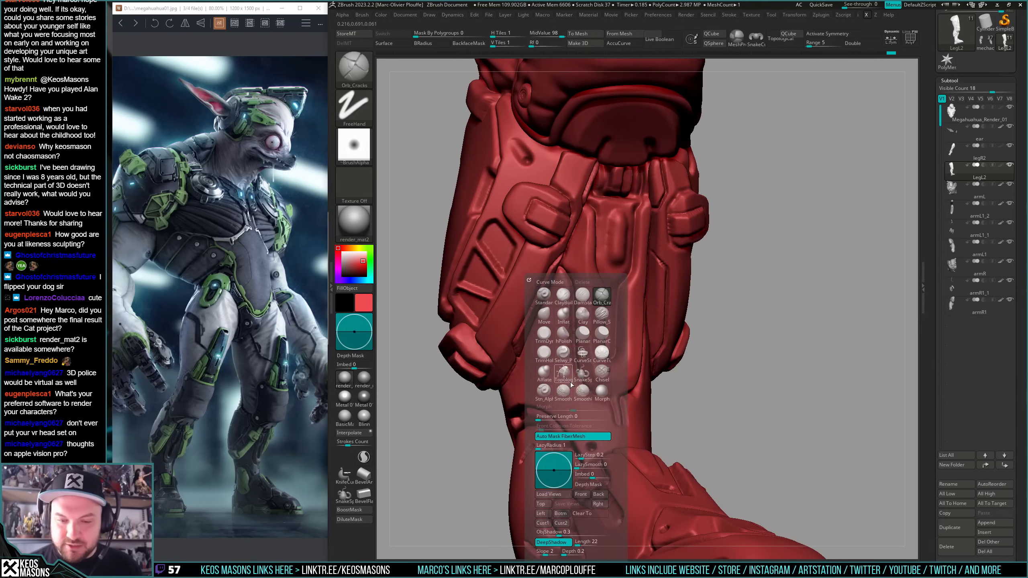
key("s")
key("shift")
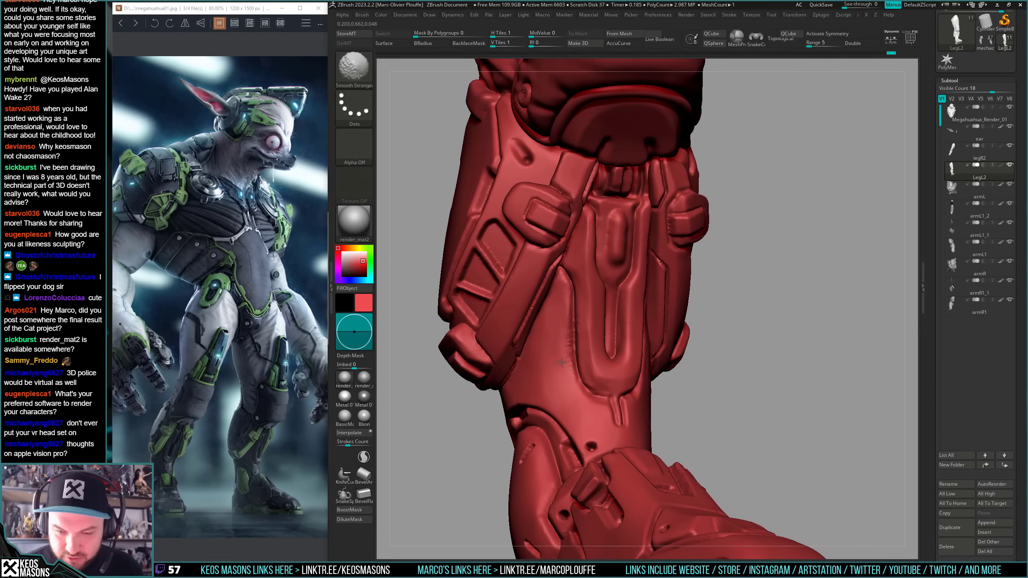
- Tighten the long curved seam beside the shin's central strip with the Selwy_Pinch brush, adjusting the draw size
mouse_move(577, 410)
right_mouse_down()
mouse_move(544, 362)
mouse_move(578, 372)
mouse_move(610, 340)
mouse_move(604, 332)
right_mouse_up()
key("space")
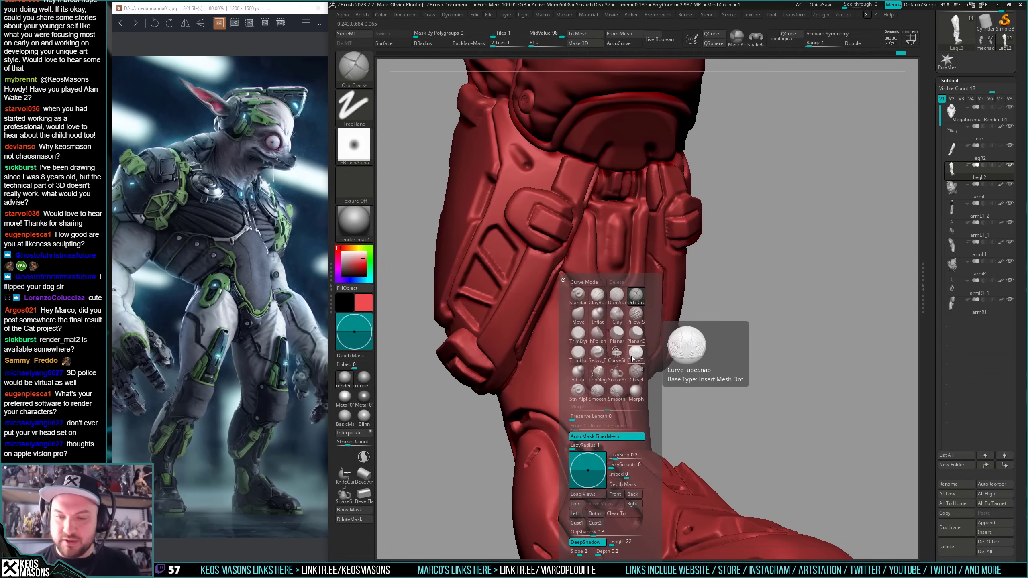
left_click(597, 352)
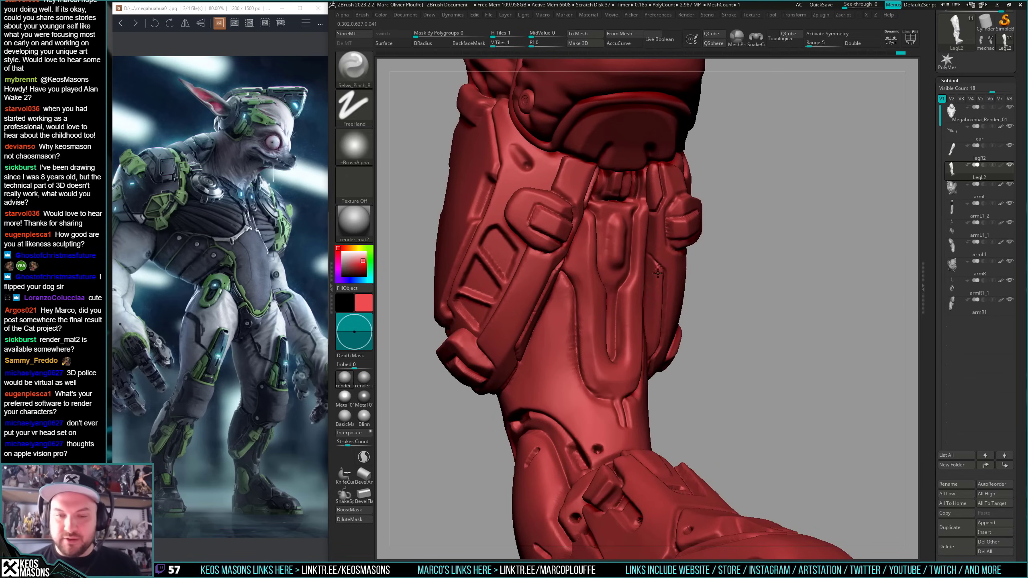
key("space")
right_click_drag(553, 368, 560, 373)
key("space")
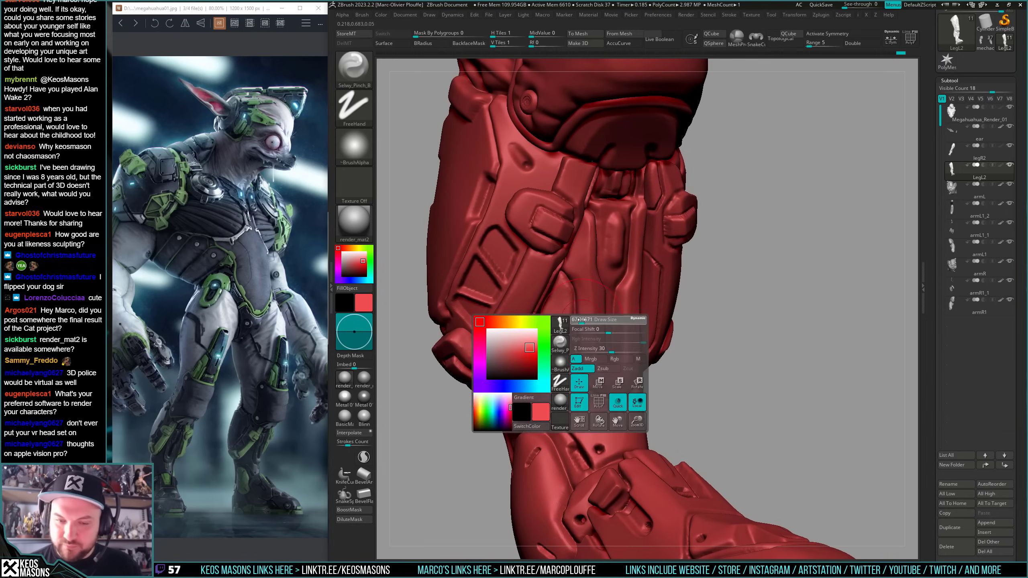
left_click_drag(583, 320, 579, 365)
key("space")
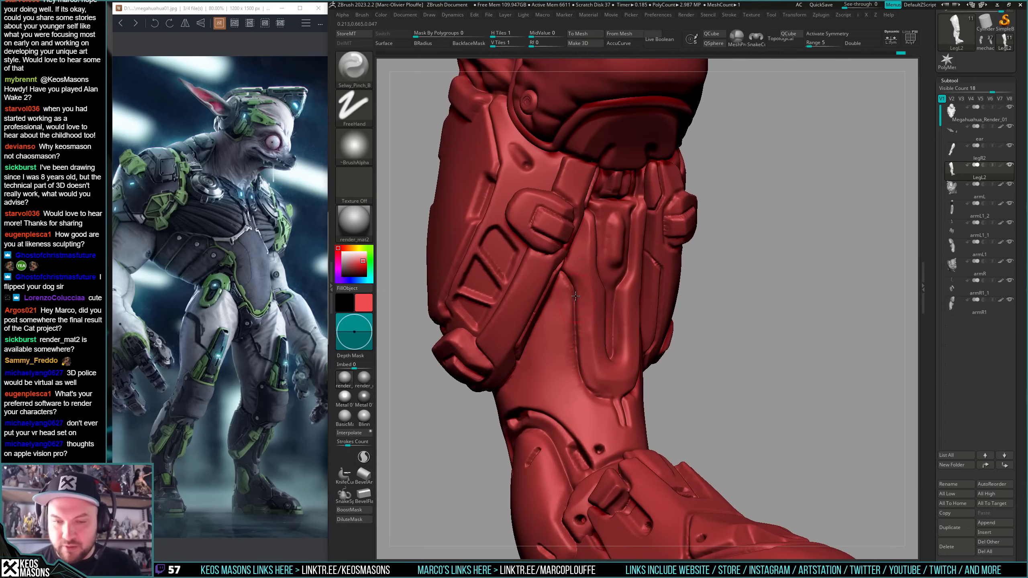
mouse_move(594, 390)
right_mouse_down()
mouse_move(538, 383)
mouse_move(527, 359)
mouse_move(631, 355)
right_mouse_up()
- Recut the seam around the rounded lower end of the shin's central strip and the small slot below it with Orb_Cracks
key("space")
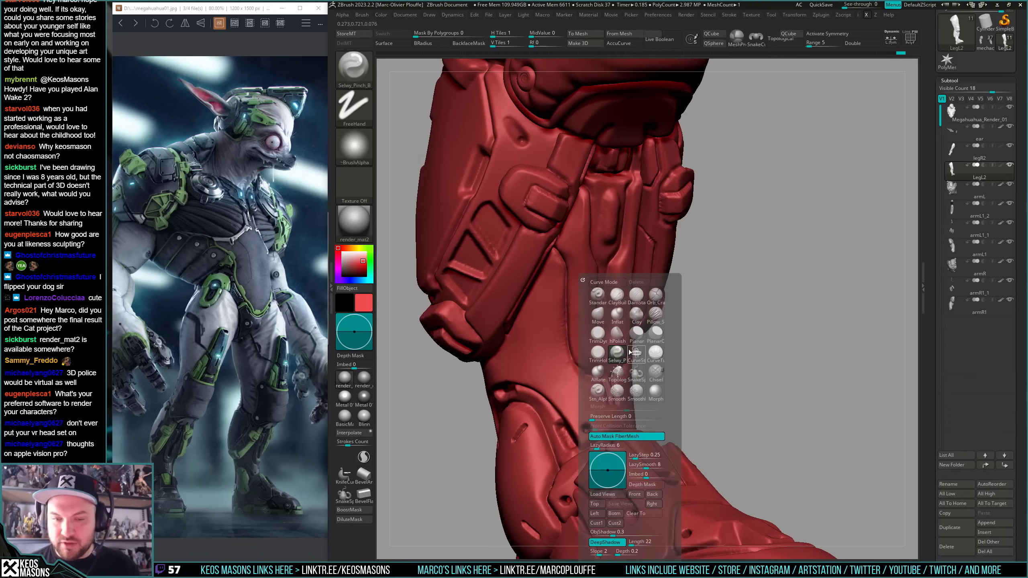
left_click(636, 295)
key("space")
key("space")
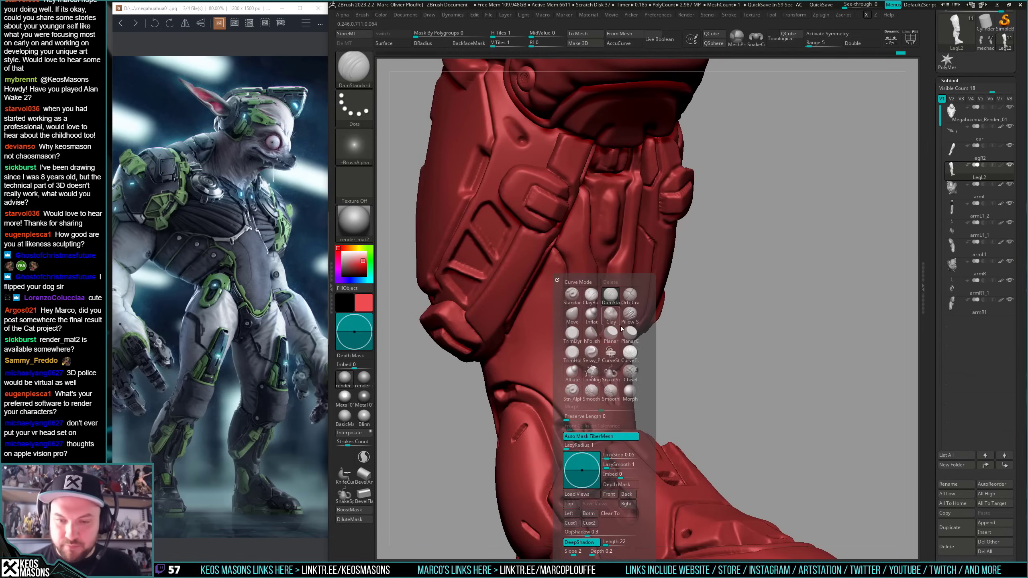
left_click(630, 295)
right_click_drag(684, 260, 675, 292, "ctrl")
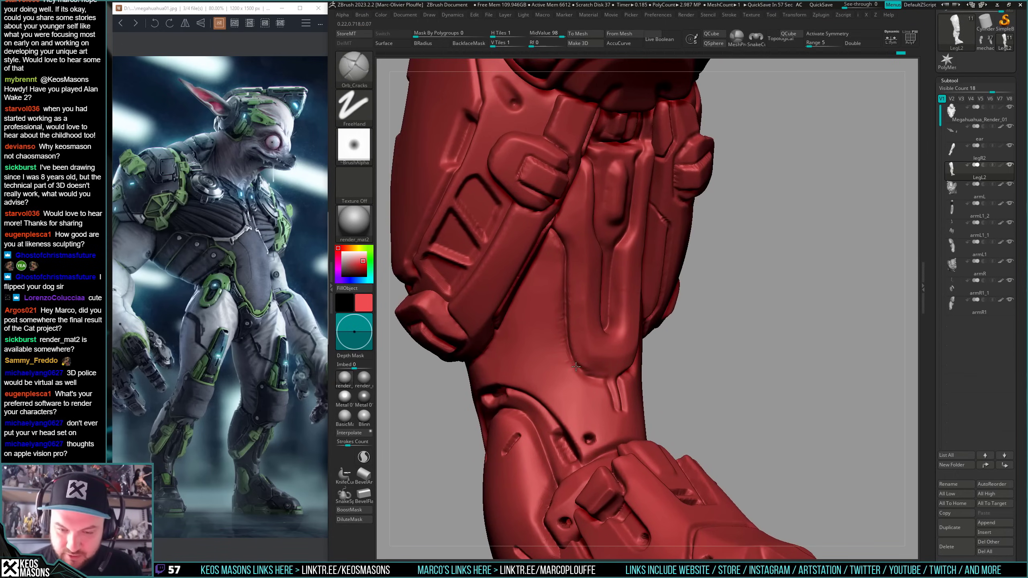
mouse_move(601, 378)
right_mouse_down()
mouse_move(592, 373)
mouse_move(621, 378)
mouse_move(608, 383)
right_mouse_up()
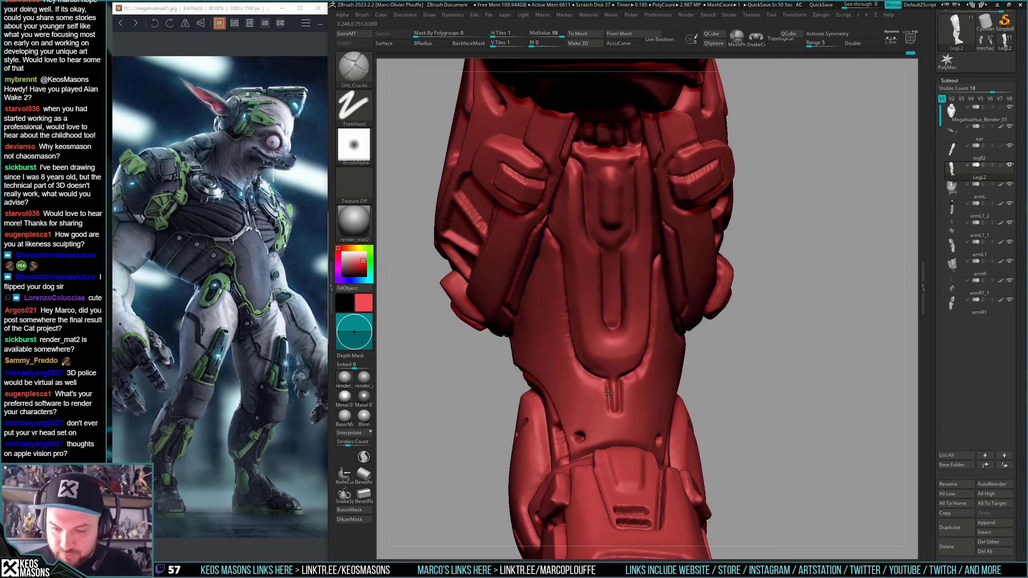
mouse_move(620, 383)
left_mouse_down()
mouse_move(612, 413)
mouse_move(616, 379)
left_mouse_up()
- Polish the raised surfaces of the shin's central strip with hPolish
mouse_move(636, 360)
right_mouse_down()
mouse_move(664, 350)
mouse_move(619, 380)
mouse_move(602, 367)
mouse_move(627, 337)
mouse_move(629, 372)
mouse_move(587, 354)
right_mouse_up()
key("b")
key("h")
key("p")
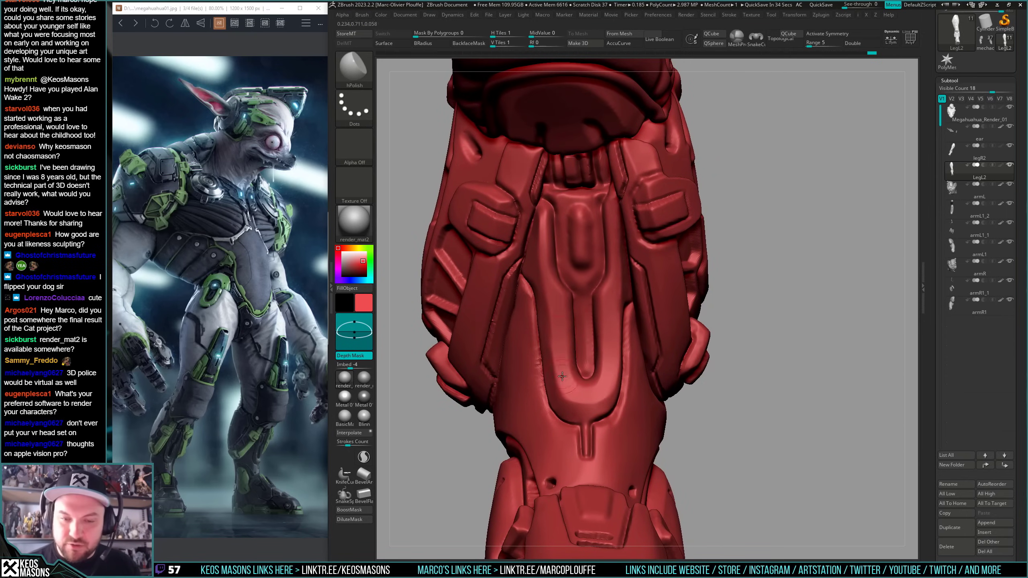
right_click_drag(562, 376, 548, 353)
mouse_move(561, 403)
right_mouse_down()
mouse_move(603, 411)
mouse_move(538, 390)
mouse_move(586, 356)
right_mouse_up()
right_click_drag(627, 328, 603, 370, "alt")
- Carve the groove around the elongated inset near the top of the shin's central strip with DamStandard
key("x")
left_click(619, 299)
mouse_move(558, 342)
right_mouse_down()
mouse_move(550, 353)
mouse_move(726, 280)
mouse_move(730, 314)
mouse_move(699, 298)
right_mouse_up()
key("space")
mouse_move(599, 355)
right_mouse_down("ctrl")
mouse_move(607, 360)
mouse_move(576, 336)
right_mouse_up("ctrl")
left_click(610, 297)
left_click(792, 198)
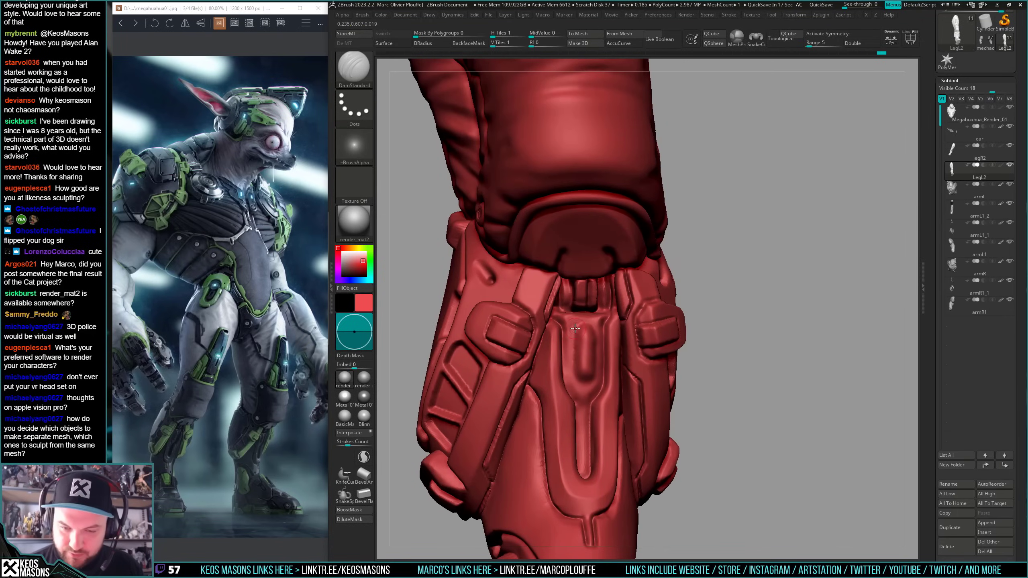
right_click_drag(579, 379, 599, 362)
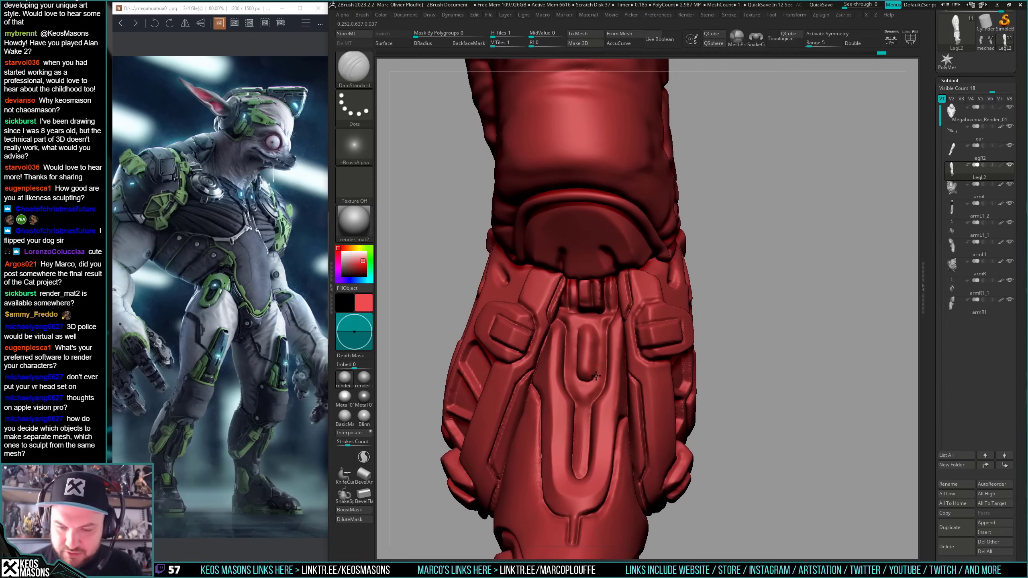
left_click_drag(598, 332, 598, 332)
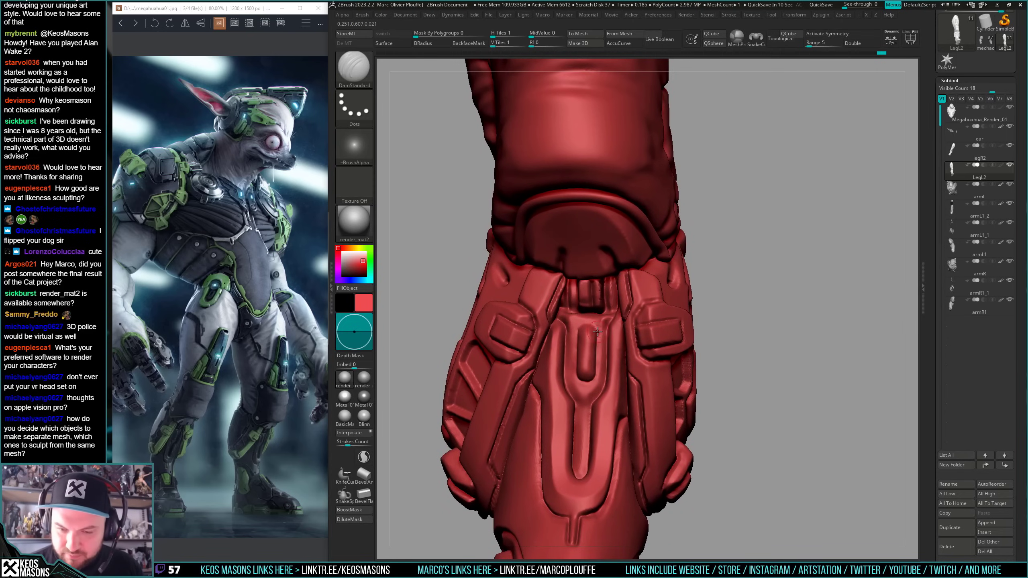
right_click_drag(603, 307, 603, 316)
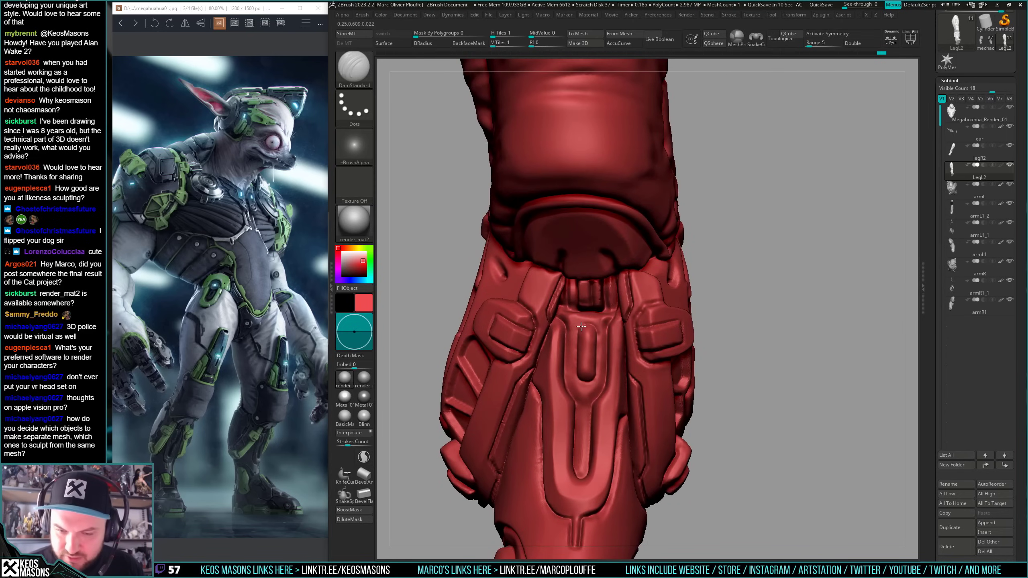
right_click_drag(599, 335, 576, 330)
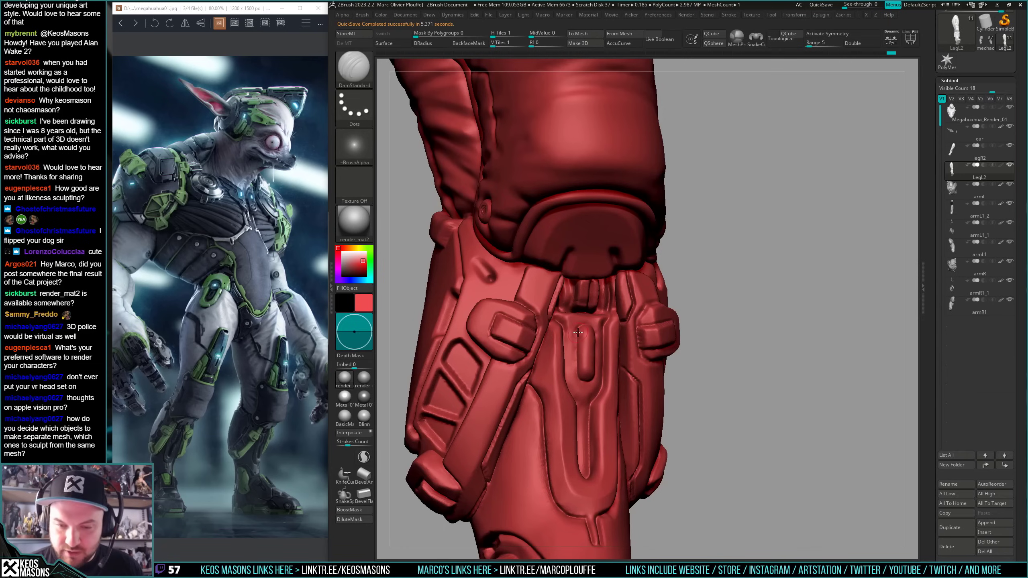
left_click_drag(576, 334, 576, 375)
- Smooth the carved details of the upper shin and touch up the edges of the adjoining calf armor
mouse_move(577, 376)
right_mouse_down()
mouse_move(597, 343)
mouse_move(597, 354)
mouse_move(595, 307)
mouse_move(591, 340)
mouse_move(625, 321)
mouse_move(628, 294)
mouse_move(562, 278)
mouse_move(605, 280)
mouse_move(627, 326)
mouse_move(551, 298)
mouse_move(624, 261)
mouse_move(567, 267)
mouse_move(701, 334)
mouse_move(688, 334)
mouse_move(690, 324)
mouse_move(667, 336)
mouse_move(583, 280)
right_mouse_up()
key("space")
left_click(628, 391)
key("shift")
key("shift")
left_click_drag(589, 325, 590, 326)
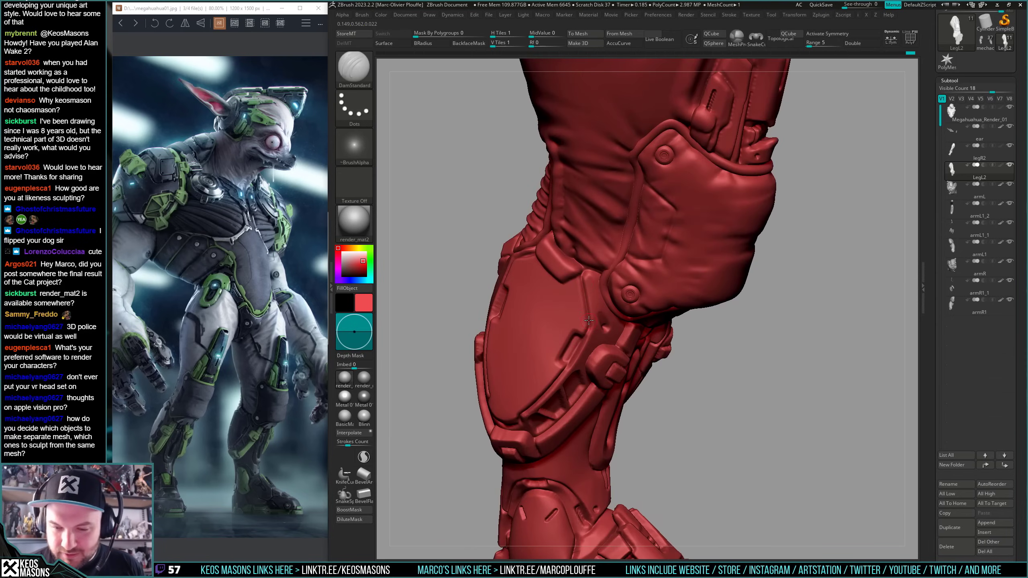
- Smooth the rim below the ribbed panel behind the knee and check the surrounding knee area
mouse_move(591, 339)
right_mouse_down()
mouse_move(591, 297)
mouse_move(561, 292)
mouse_move(554, 333)
mouse_move(534, 314)
mouse_move(480, 307)
right_mouse_up()
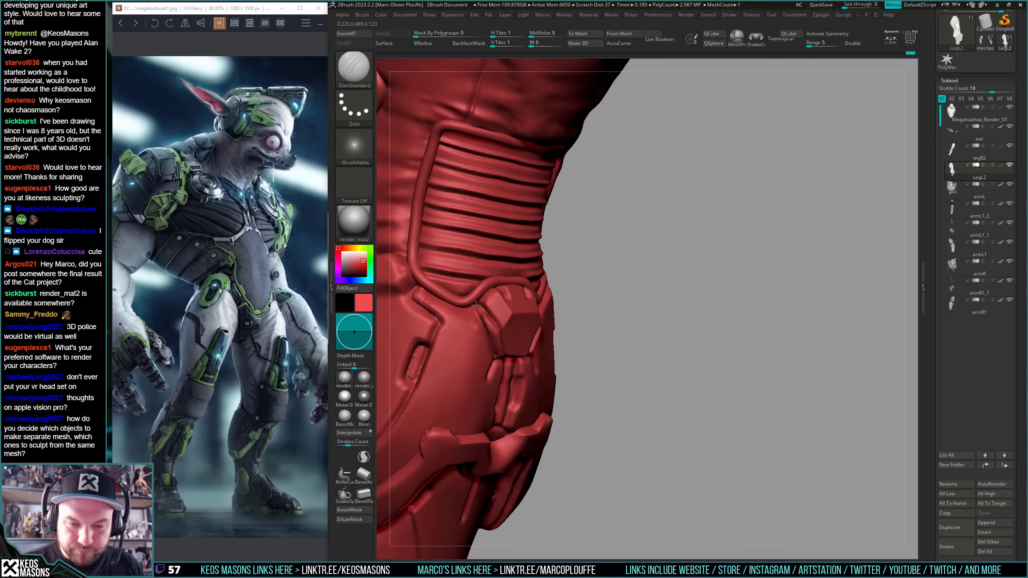
key("shift")
right_click_drag(480, 349, 809, 316)
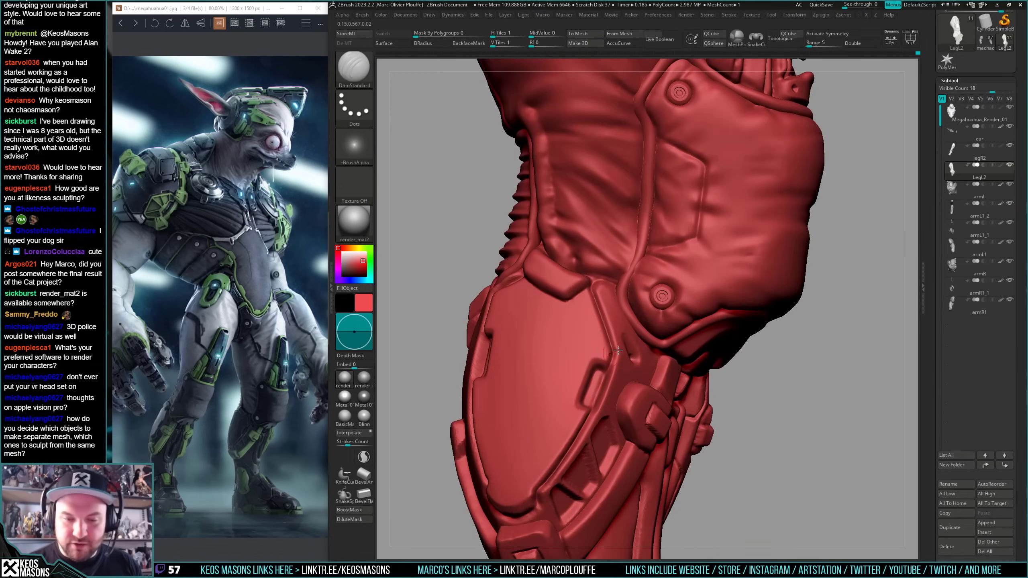
right_click_drag(769, 358, 743, 309, "ctrl")
right_click_drag(692, 344, 680, 337)
mouse_move(592, 326)
right_mouse_down("ctrl")
mouse_move(603, 344)
mouse_move(598, 308)
right_mouse_up("ctrl")
- Smooth the fabric folds between the ribbed panel behind the knee and the padded knee cover
key("space")
key("shift")
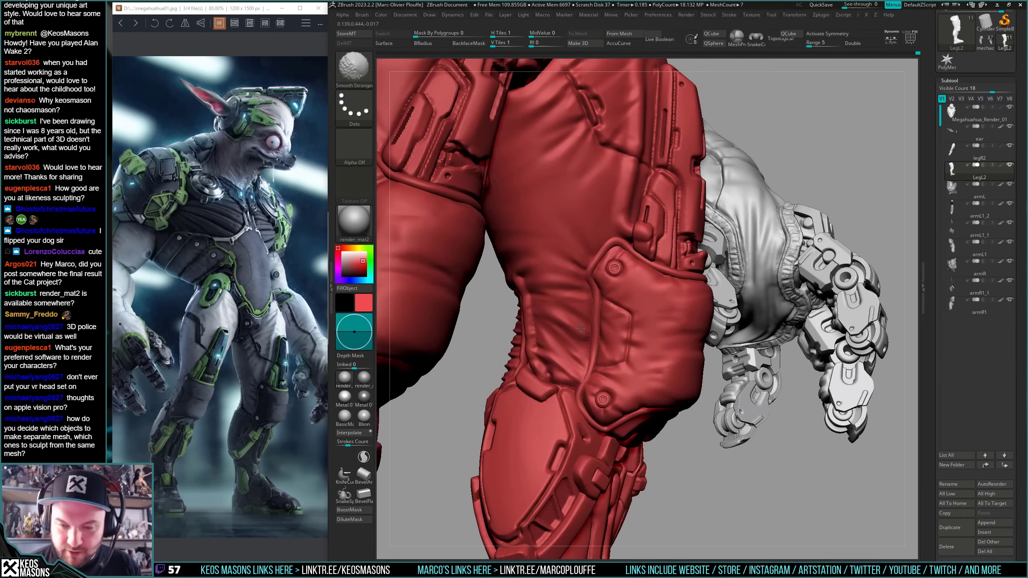
mouse_move(579, 334)
right_mouse_down()
mouse_move(614, 326)
mouse_move(575, 323)
mouse_move(628, 302)
mouse_move(609, 333)
mouse_move(543, 300)
mouse_move(553, 374)
right_mouse_up()
key("shift")
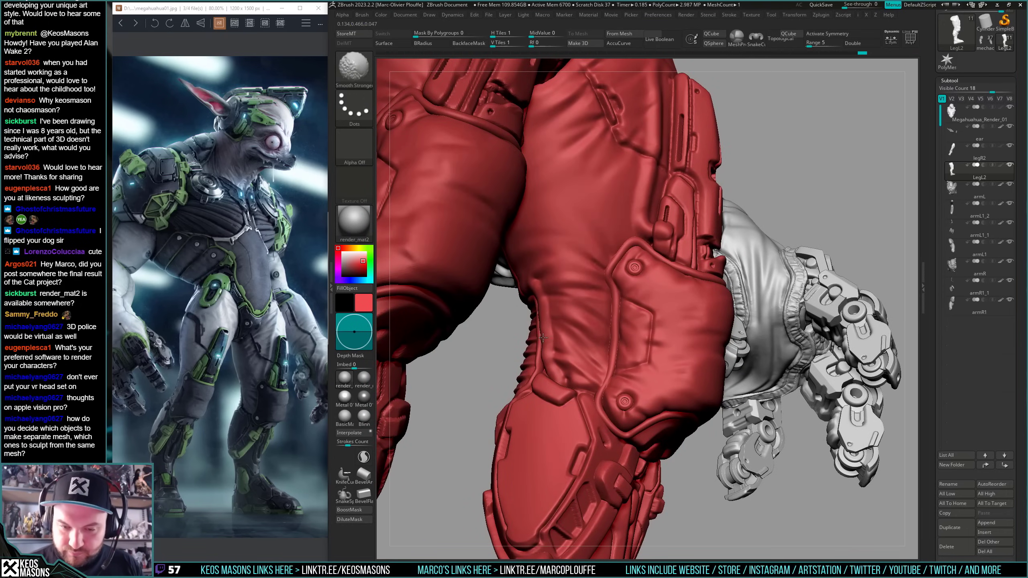
mouse_move(548, 360)
right_mouse_down()
mouse_move(563, 337)
mouse_move(549, 363)
mouse_move(570, 371)
mouse_move(557, 291)
right_mouse_up()
key("shift")
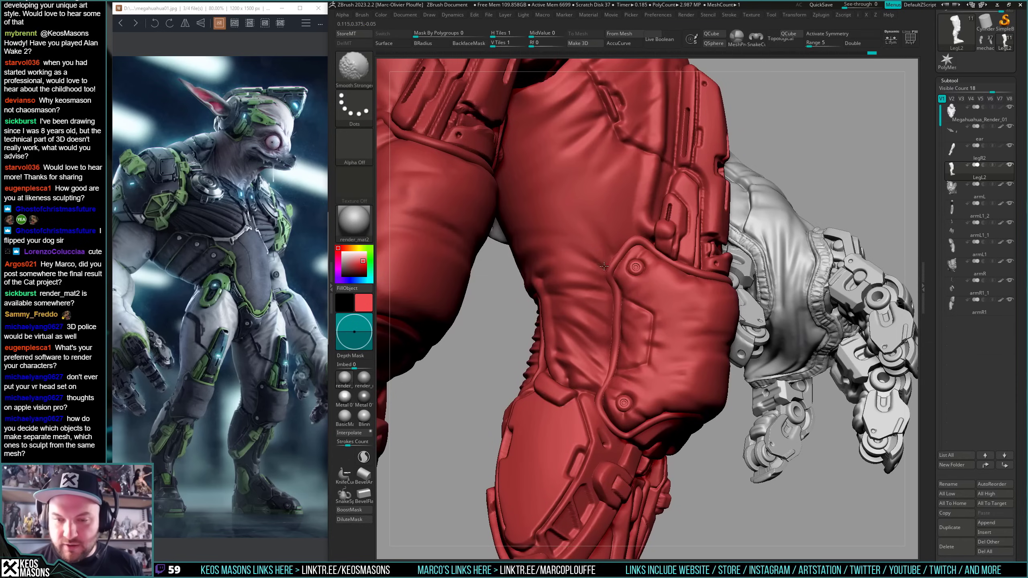
mouse_move(665, 315)
right_mouse_down()
mouse_move(656, 358)
mouse_move(657, 311)
mouse_move(611, 240)
right_mouse_up()
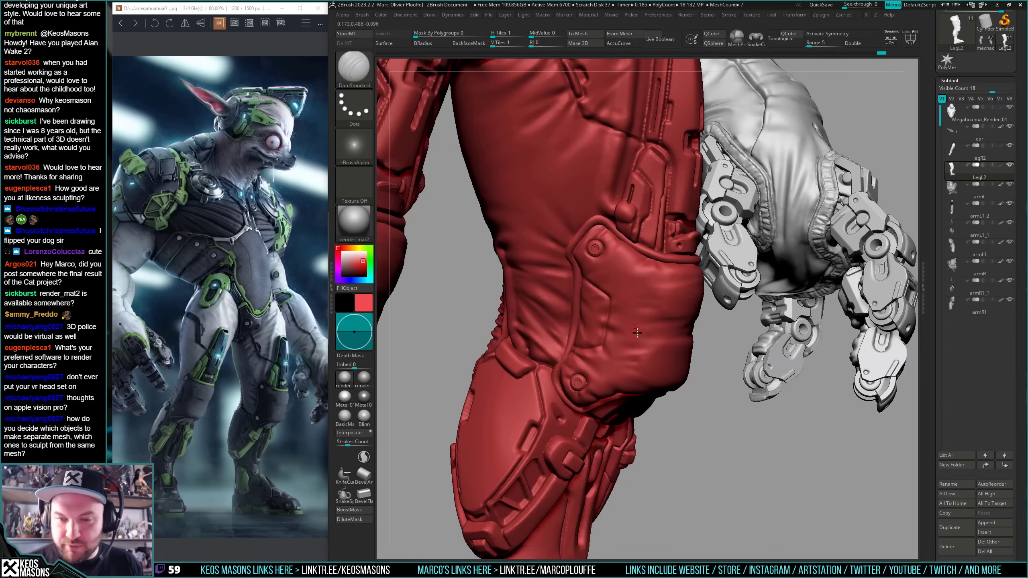
- Check the leg's polygroups with the polyframe, and mask everything except the piping around the knee pad
mouse_move(657, 354)
right_mouse_down()
mouse_move(633, 354)
mouse_move(644, 372)
mouse_move(635, 362)
mouse_move(647, 356)
right_mouse_up()
key("shift+f")
key("shift+f")
key("w")
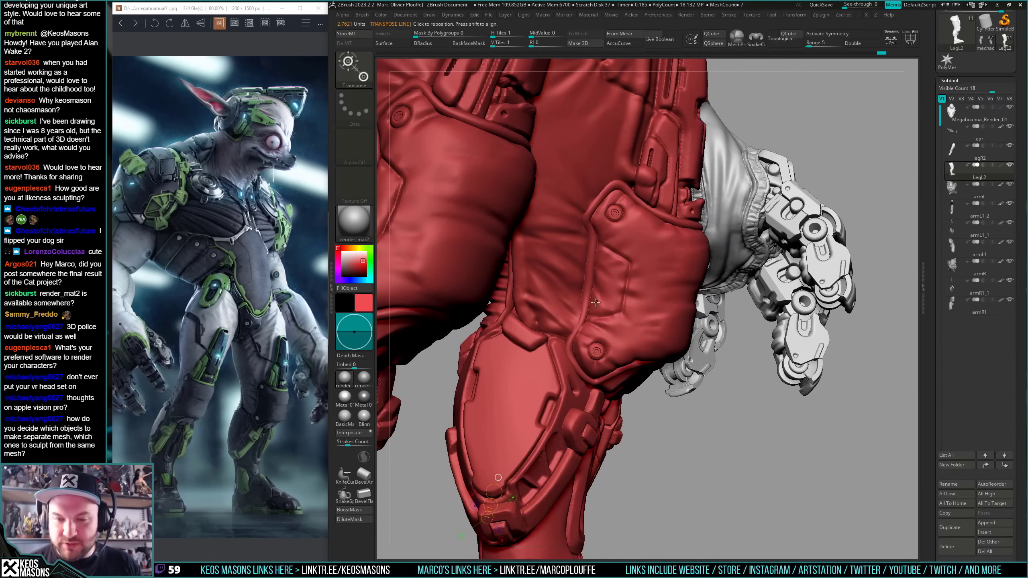
left_click(608, 290, "ctrl")
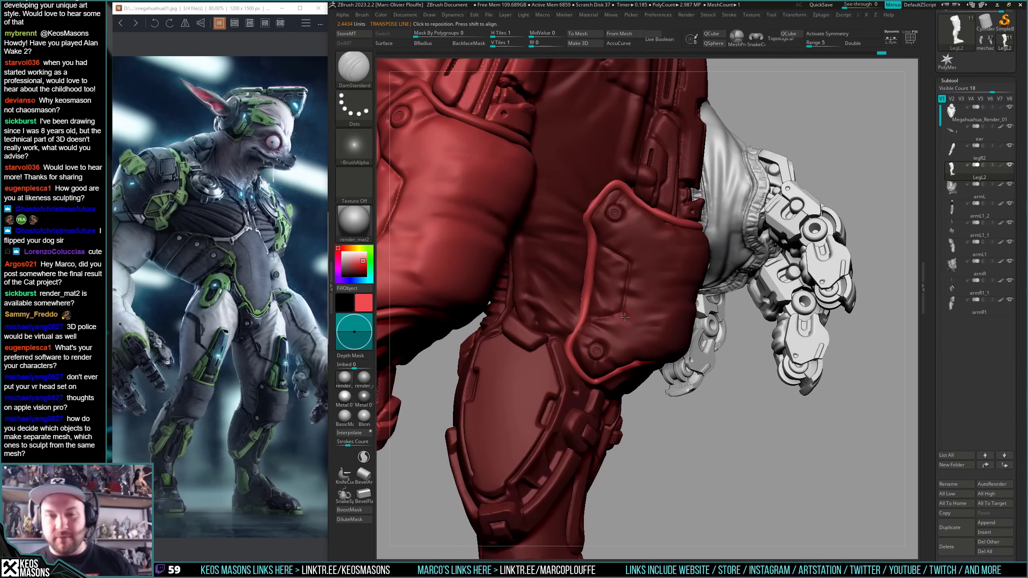
- Reshape the unmasked piping along the knee pad's lower corner and upper edge with the Move brush, adjusting the draw size
key("b")
key("m")
key("v")
key("space")
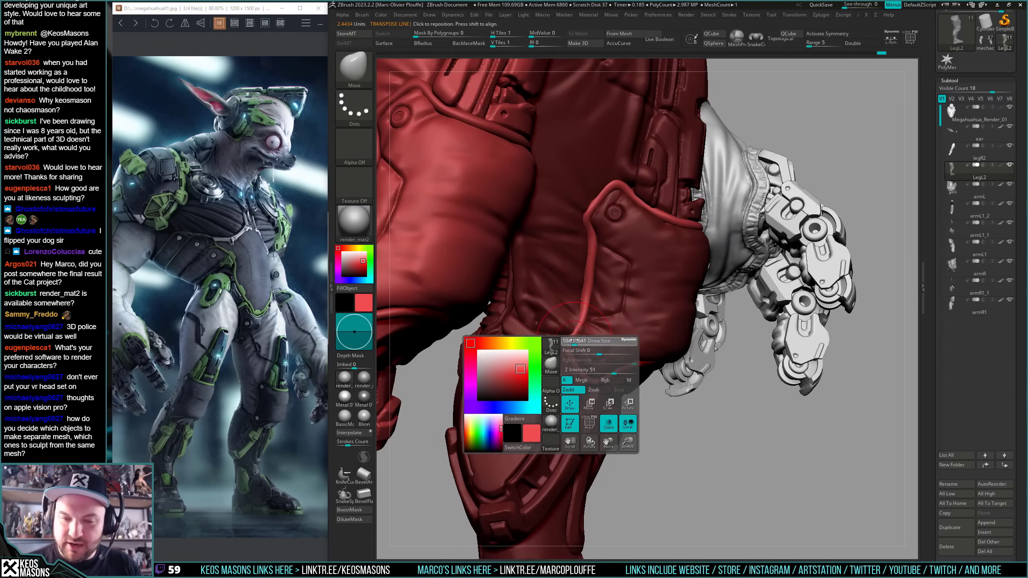
right_click_drag(574, 343, 623, 352)
left_click_drag(573, 342, 571, 349)
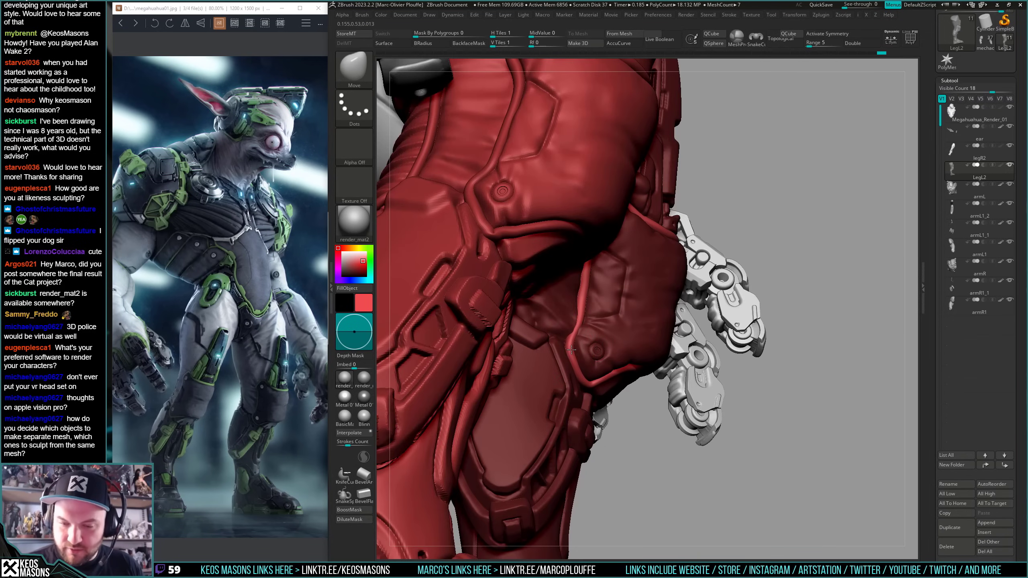
right_click_drag(571, 350, 552, 366)
key("space")
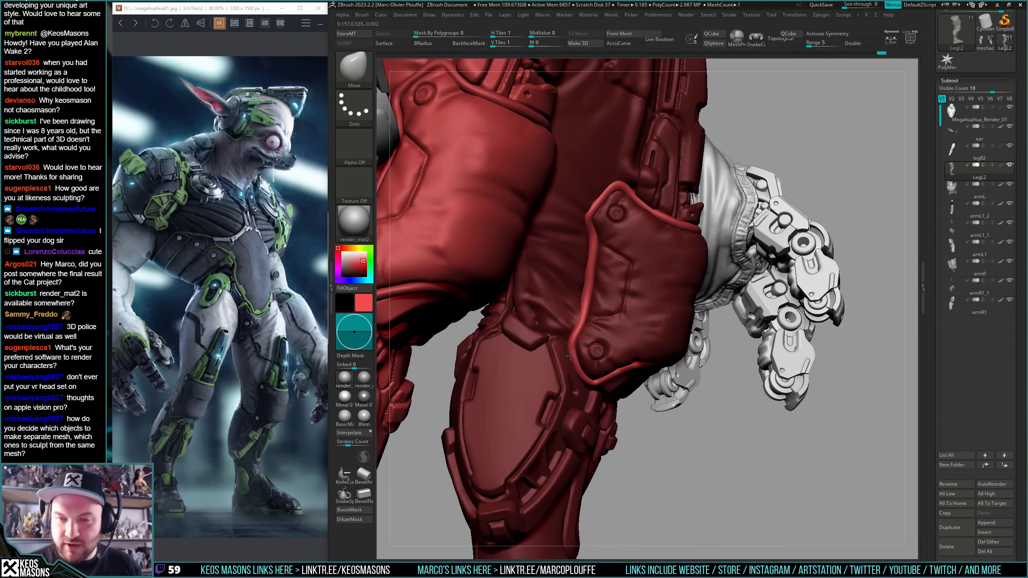
right_click_drag(570, 355, 558, 371)
key("space")
right_click_drag(624, 299, 702, 316)
key("space")
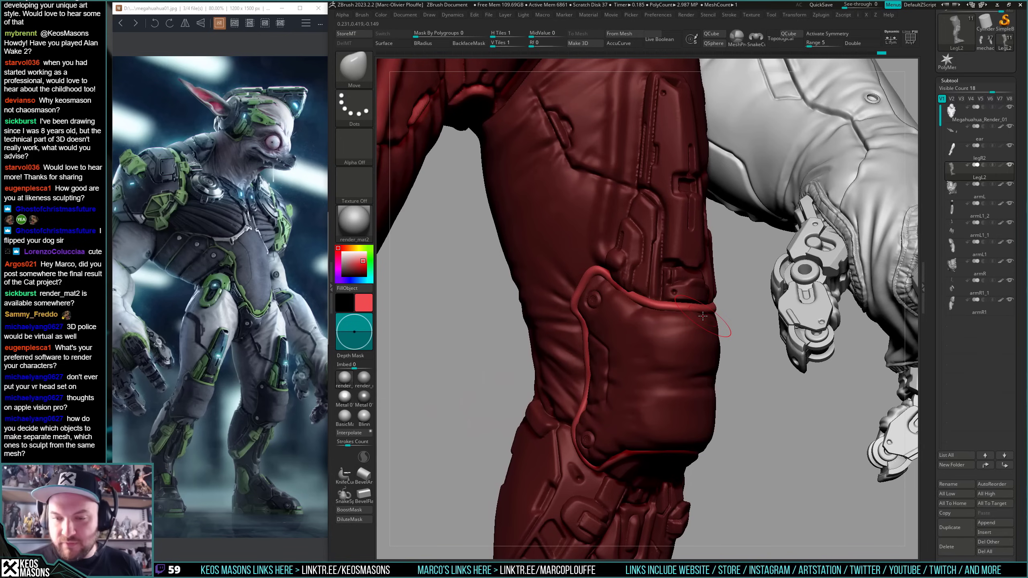
- Restore the mask and invert it to protect the piping, and carve the surface alongside it with DamStandard
right_click_drag(636, 298, 627, 294)
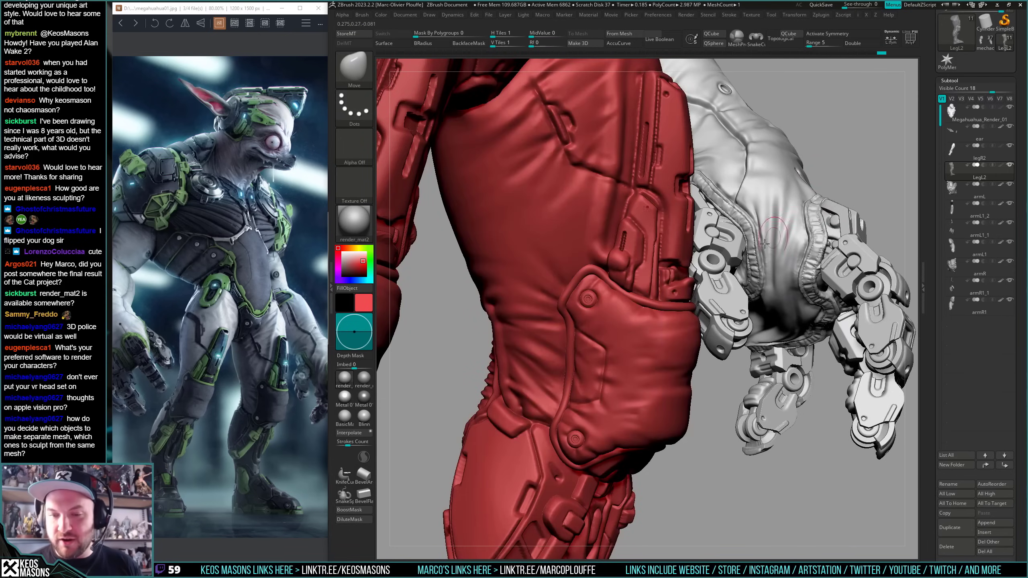
key("space")
left_click(740, 298)
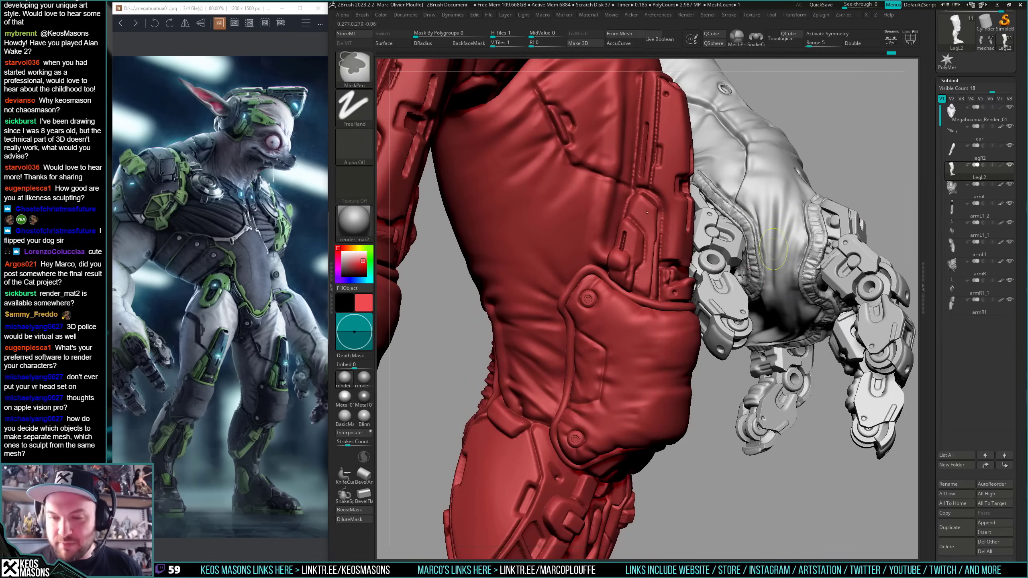
key("ctrl+z")
left_click(859, 175, "ctrl")
key("space")
left_click(866, 210)
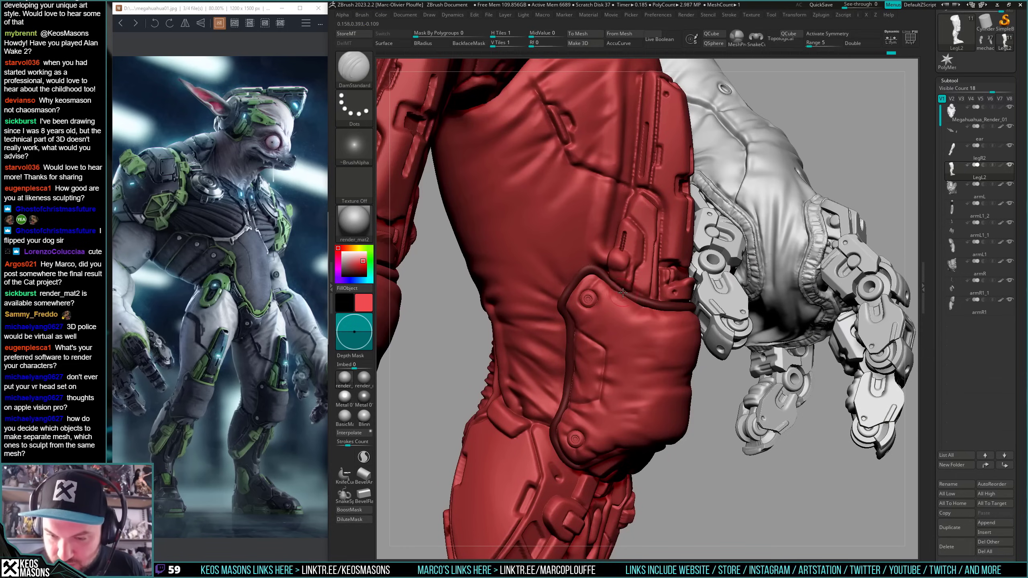
mouse_move(616, 290)
right_mouse_down()
mouse_move(676, 305)
mouse_move(661, 312)
mouse_move(644, 473)
mouse_move(669, 310)
mouse_move(628, 349)
mouse_move(624, 335)
mouse_move(601, 343)
right_mouse_up()
right_click(628, 349)
- Invert the mask to free the piping and smooth its pointed lower corner on the knee pad
left_click(786, 281, "ctrl")
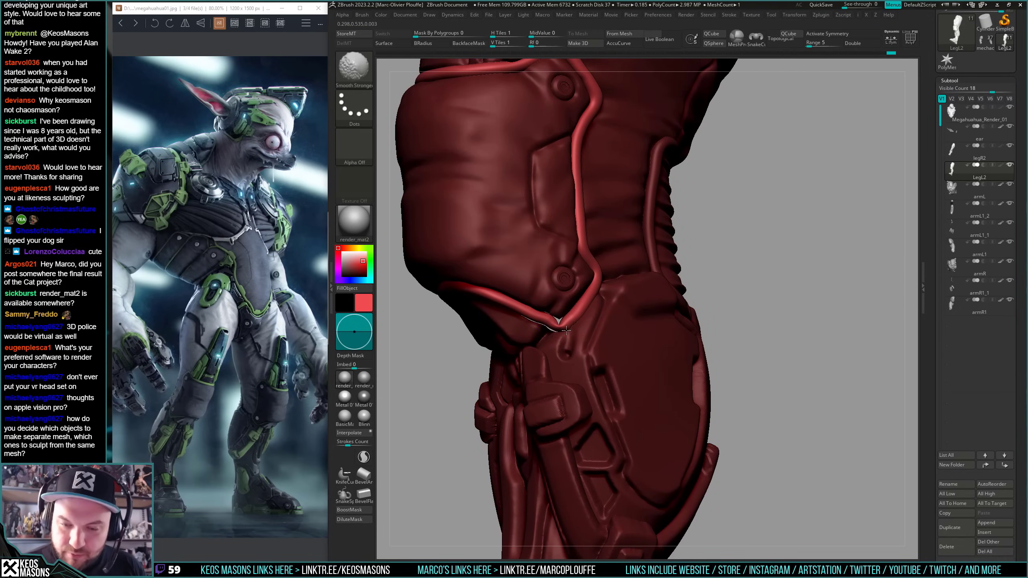
right_click_drag(580, 327, 563, 323)
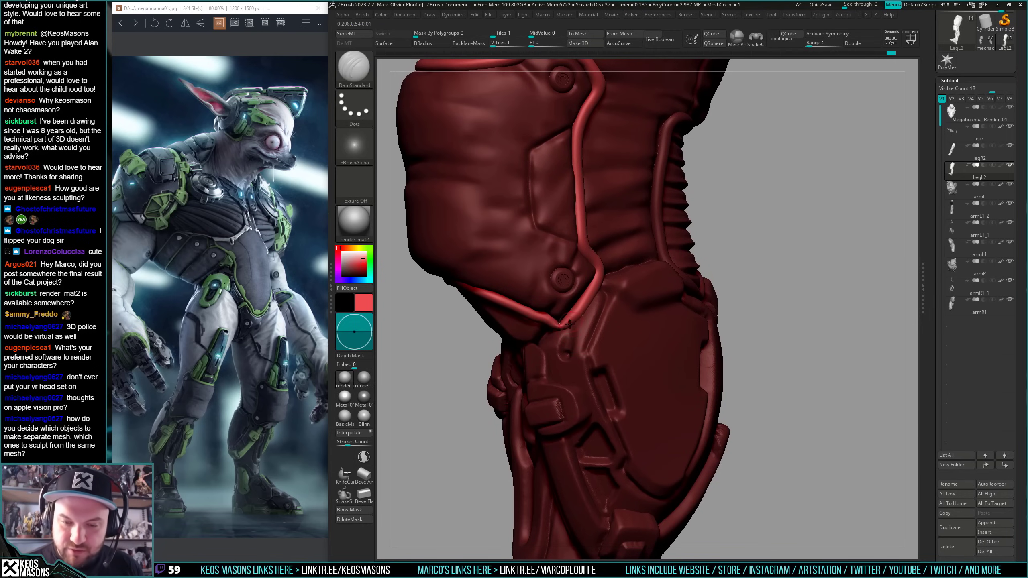
mouse_move(566, 311)
right_mouse_down()
mouse_move(558, 315)
mouse_move(572, 331)
right_mouse_up()
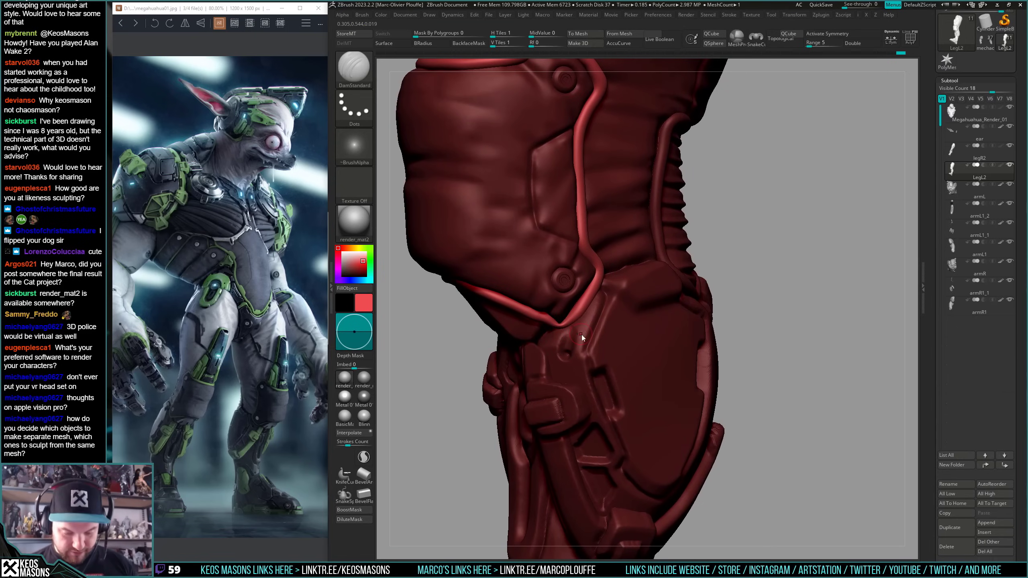
- Adjust the piping's lower corner using the Move brush with BackfaceMask enabled
key("b")
key("m")
key("v")
key("alt+b")
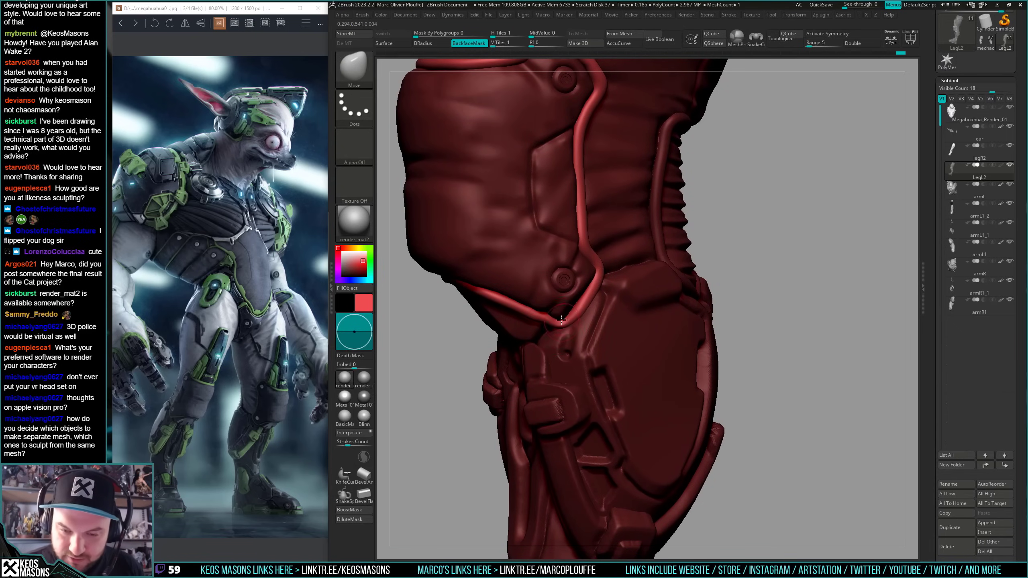
mouse_move(561, 320)
right_mouse_down()
mouse_move(577, 328)
mouse_move(566, 343)
right_mouse_up()
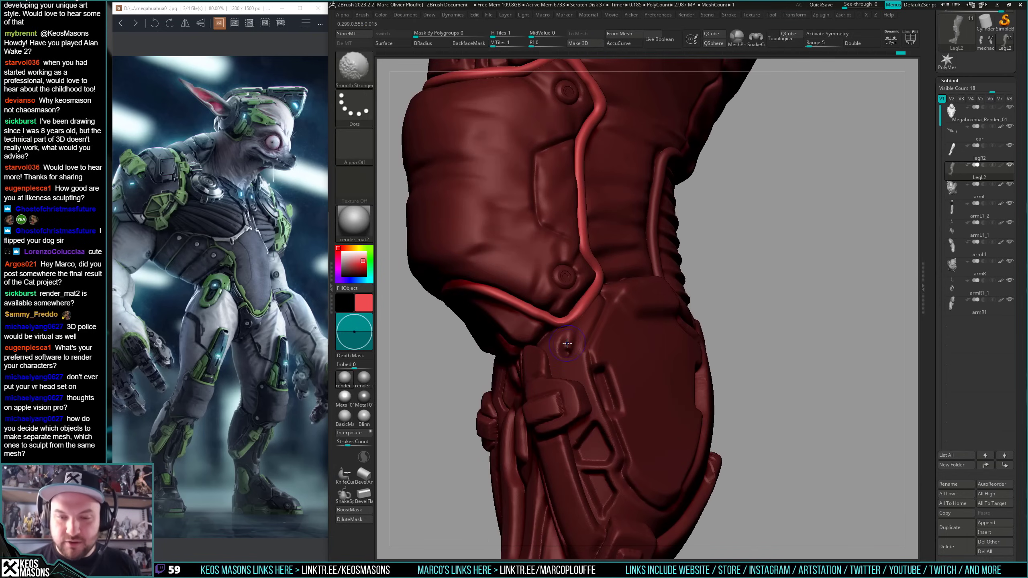
- Try inflating the piping around the knee pad's lower corner with the Inflat brush, and undo the strokes
mouse_move(574, 308)
right_mouse_down()
mouse_move(583, 311)
mouse_move(528, 322)
mouse_move(516, 357)
right_mouse_up()
right_click(535, 367)
key("x")
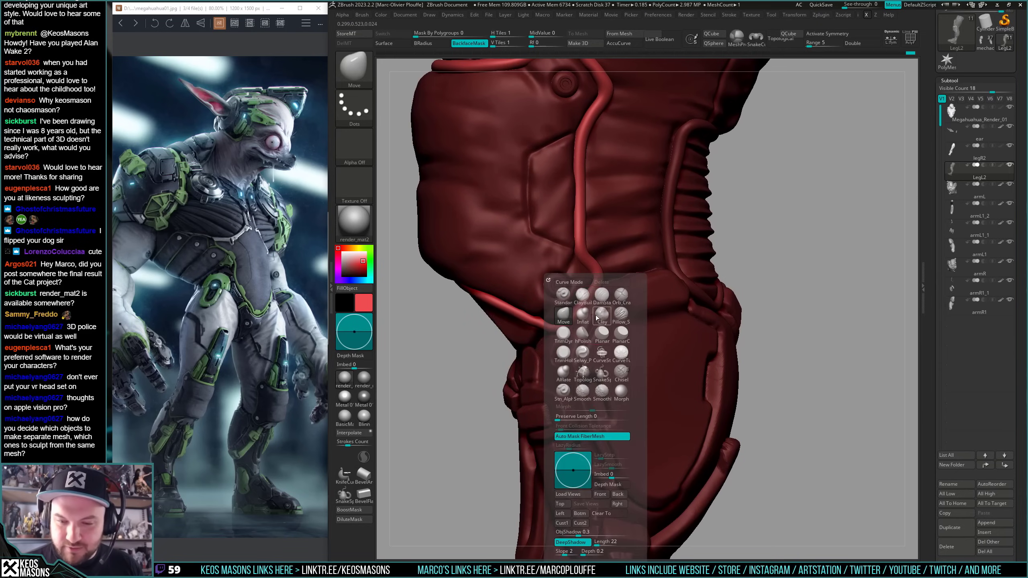
left_click(582, 315)
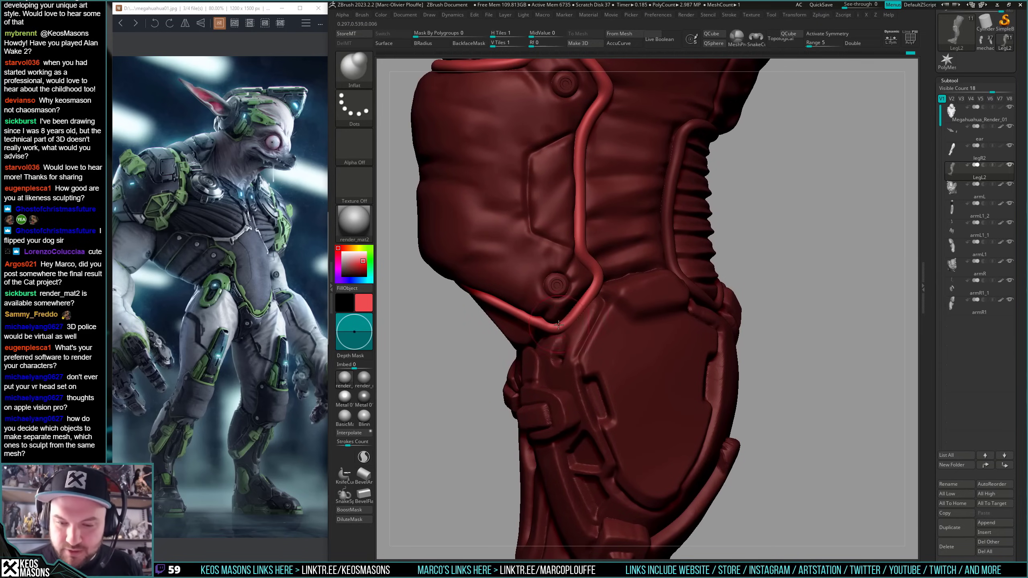
right_click(584, 305)
key("ctrl+z")
key("ctrl+z")
key("ctrl+z")
key("ctrl+z")
key("ctrl+z")
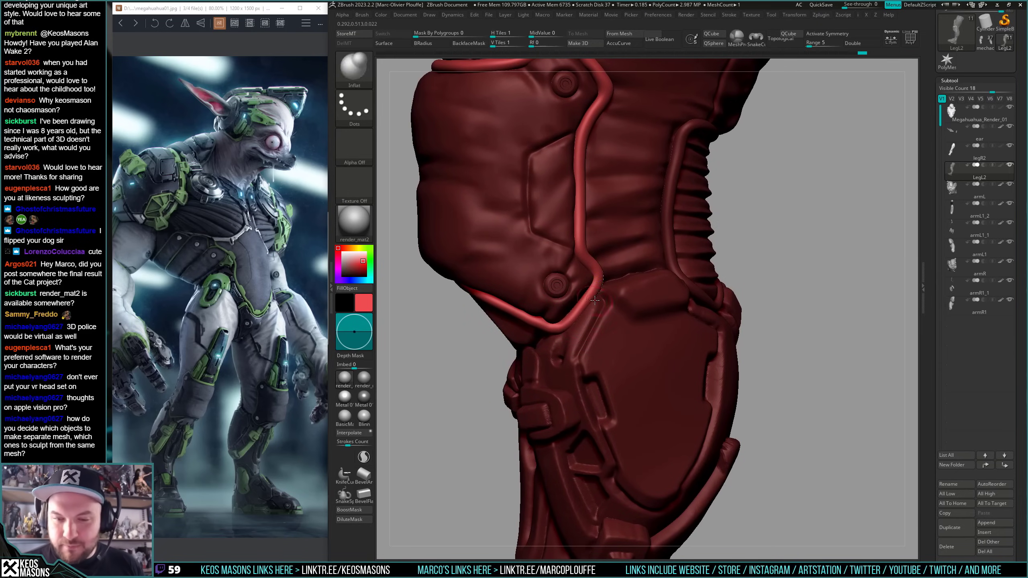
- Invert the mask to protect the knee pad's piping, and carve the surfaces alongside it with the DamStandard brush
mouse_move(582, 299)
right_mouse_down()
mouse_move(573, 309)
mouse_move(595, 290)
right_mouse_up()
left_click(795, 243, "ctrl")
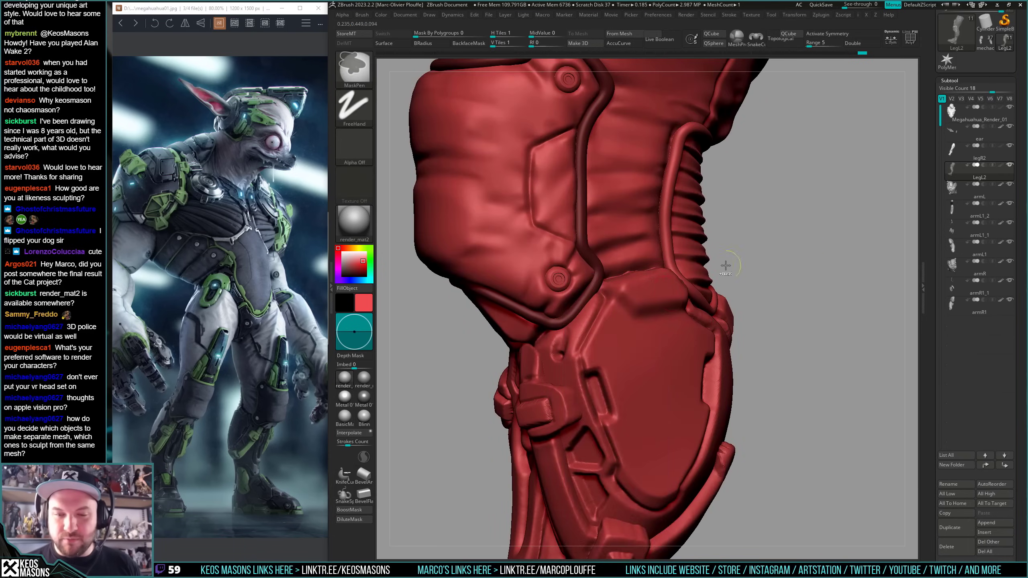
right_click(617, 302)
left_click(640, 298)
right_click(658, 285)
left_click(663, 281)
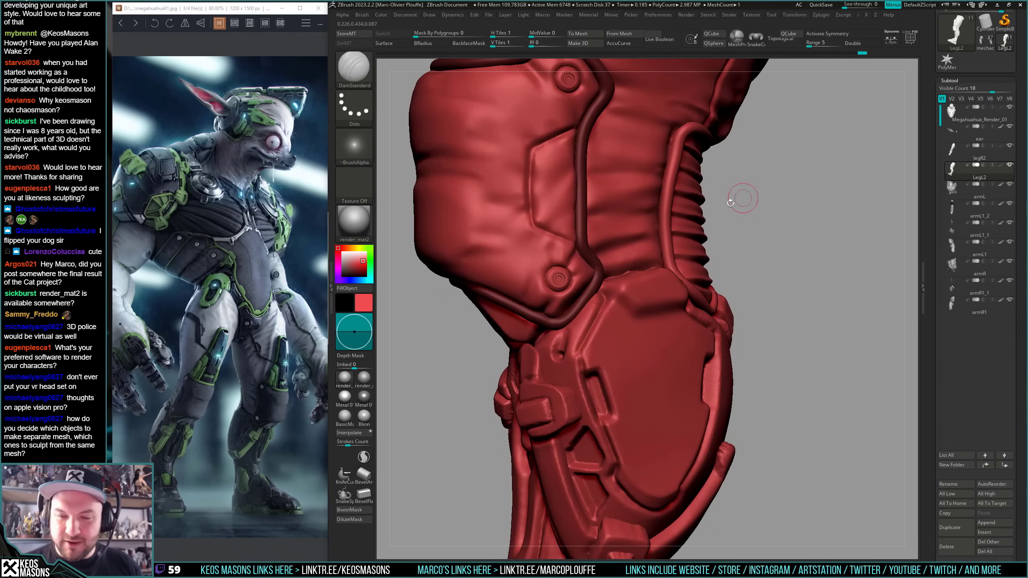
key("space")
right_click_drag(552, 315, 557, 315)
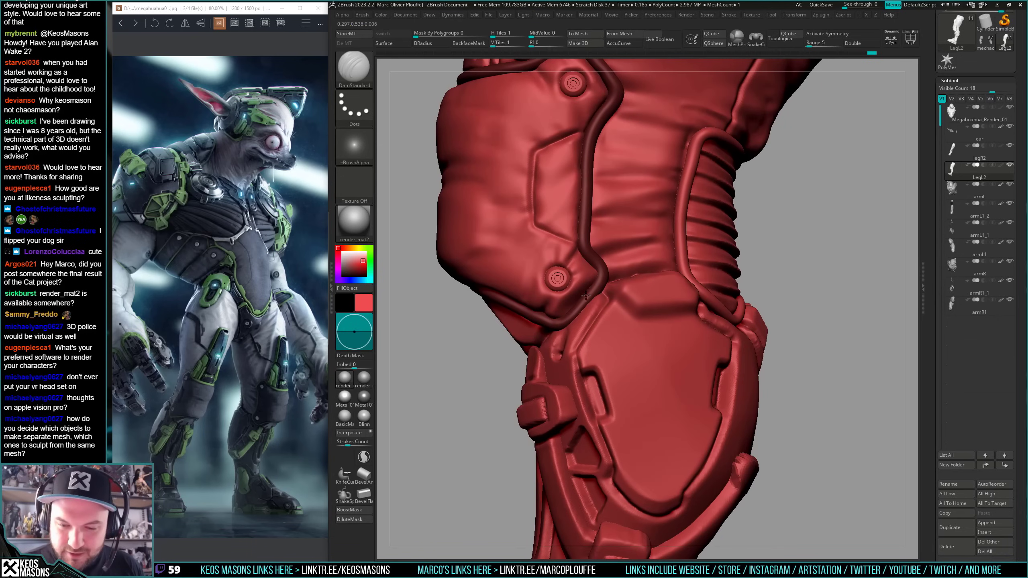
right_click_drag(595, 279, 571, 254)
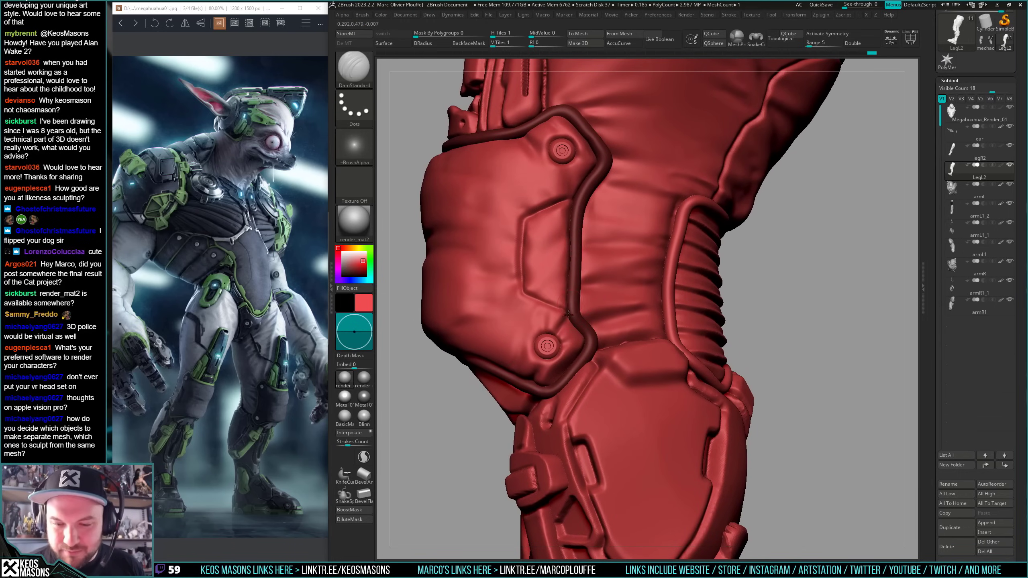
right_click_drag(568, 315, 575, 188)
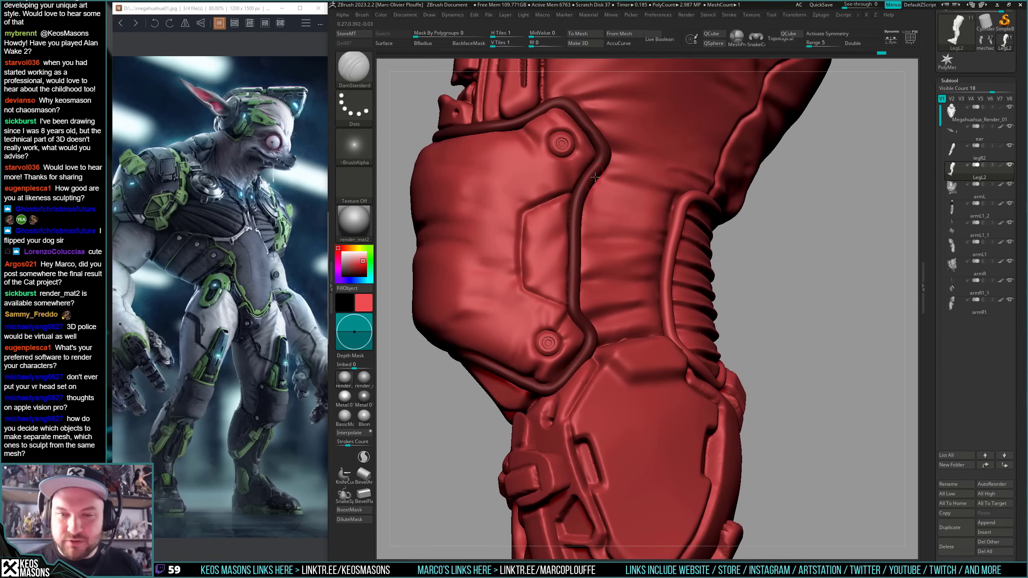
right_click_drag(595, 260, 549, 268)
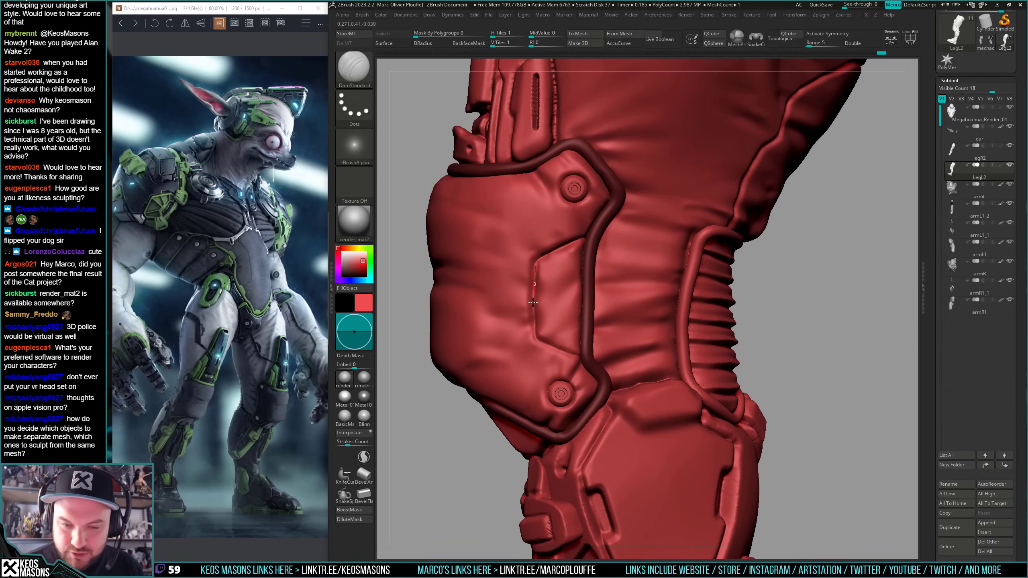
- Sharpen the seam outlining the inset side panels on both sides of the knee pad with DamStandard
left_click_drag(533, 301, 533, 306)
right_click_drag(535, 287, 534, 268)
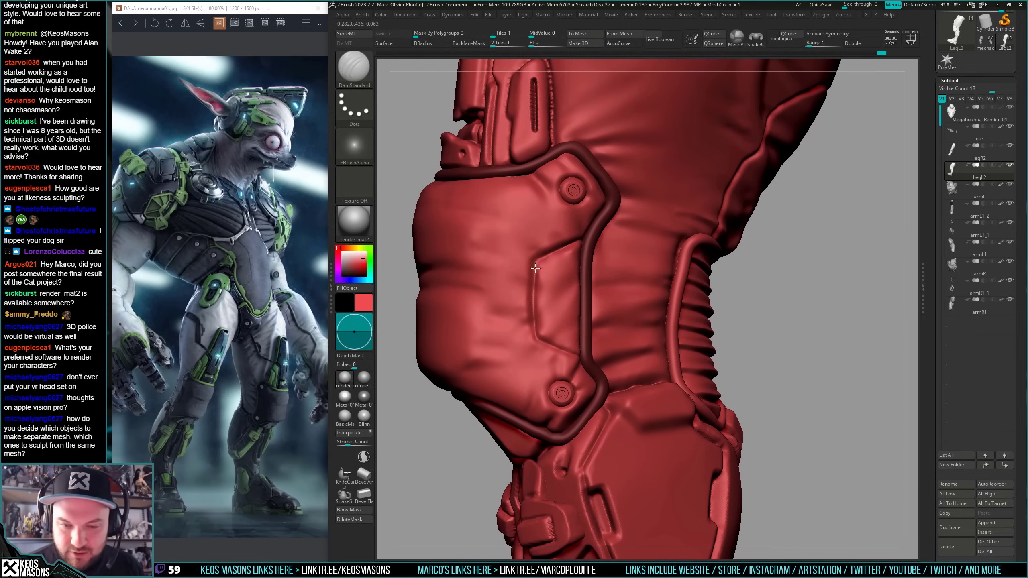
left_click_drag(534, 291, 536, 337)
mouse_move(548, 331)
right_mouse_down()
mouse_move(547, 257)
mouse_move(562, 337)
right_mouse_up()
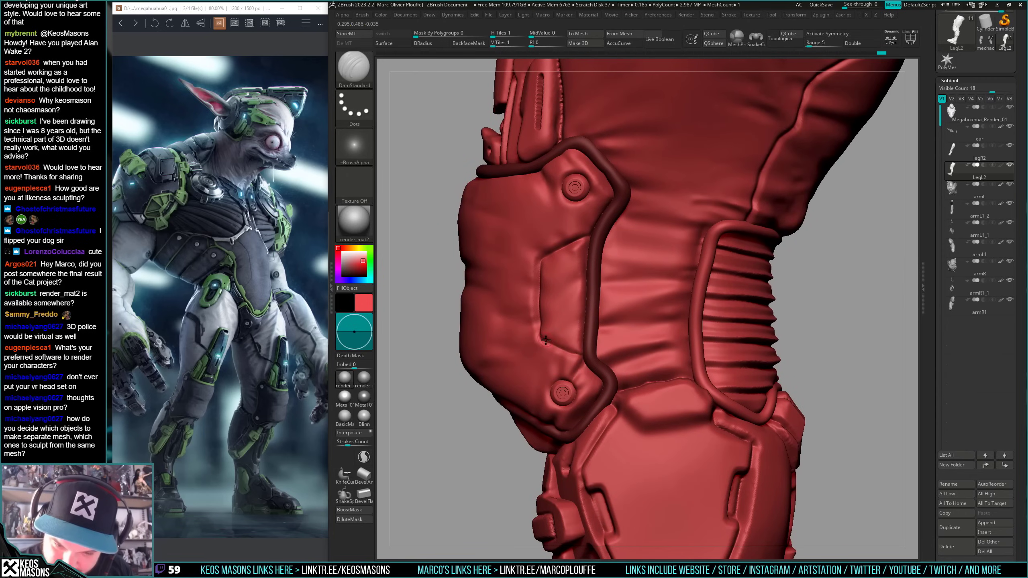
right_click_drag(588, 356, 610, 343)
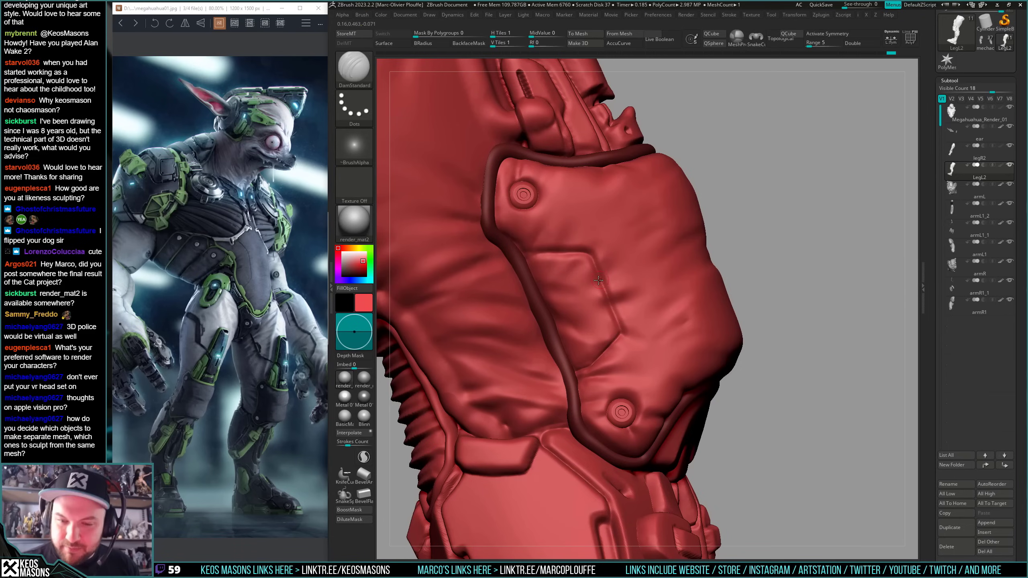
left_click_drag(620, 333, 620, 332)
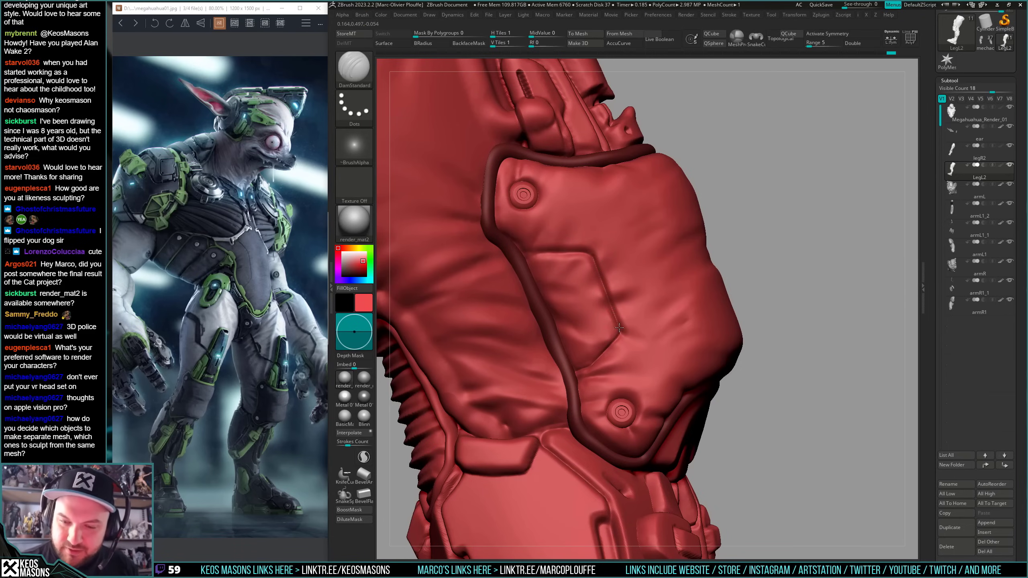
mouse_move(610, 278)
right_mouse_down()
mouse_move(655, 259)
mouse_move(612, 291)
right_mouse_up()
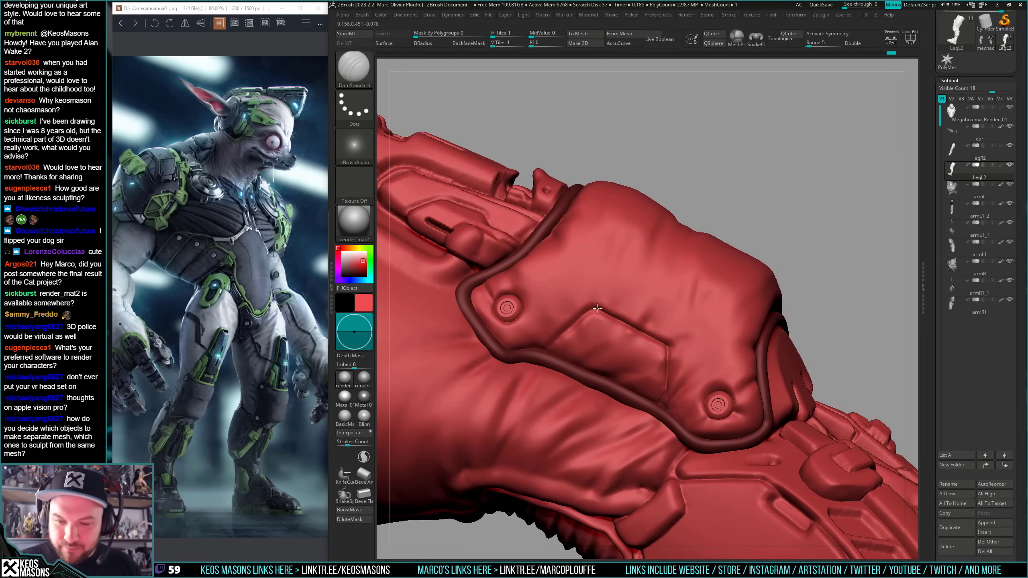
- Refine the corners of the knee pad's inset side panel and smooth the surface around it and the upper rivet
mouse_move(550, 344)
right_mouse_down("ctrl")
mouse_move(547, 275)
mouse_move(648, 437)
right_mouse_up("ctrl")
mouse_move(648, 437)
right_mouse_down("alt")
mouse_move(654, 347)
mouse_move(559, 184)
mouse_move(654, 398)
right_mouse_up("alt")
right_click_drag(597, 303, 631, 344)
mouse_move(579, 242)
right_mouse_down("ctrl")
mouse_move(575, 302)
mouse_move(572, 288)
right_mouse_up("ctrl")
left_click_drag(573, 288, 574, 327, "shift")
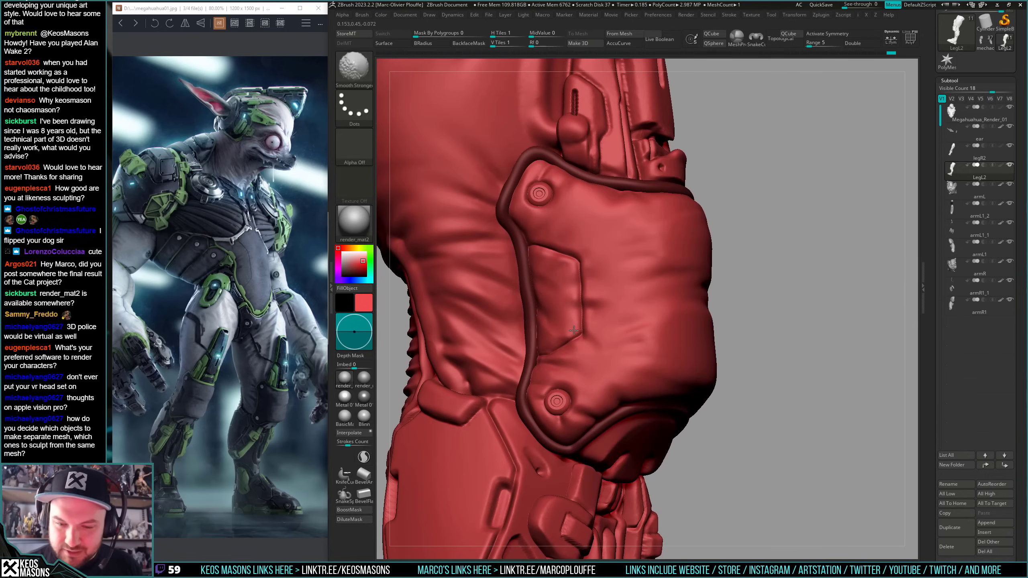
mouse_move(573, 330)
right_mouse_down()
mouse_move(522, 235)
mouse_move(549, 217)
right_mouse_up()
key("space")
left_click_drag(549, 216, 555, 203, "shift")
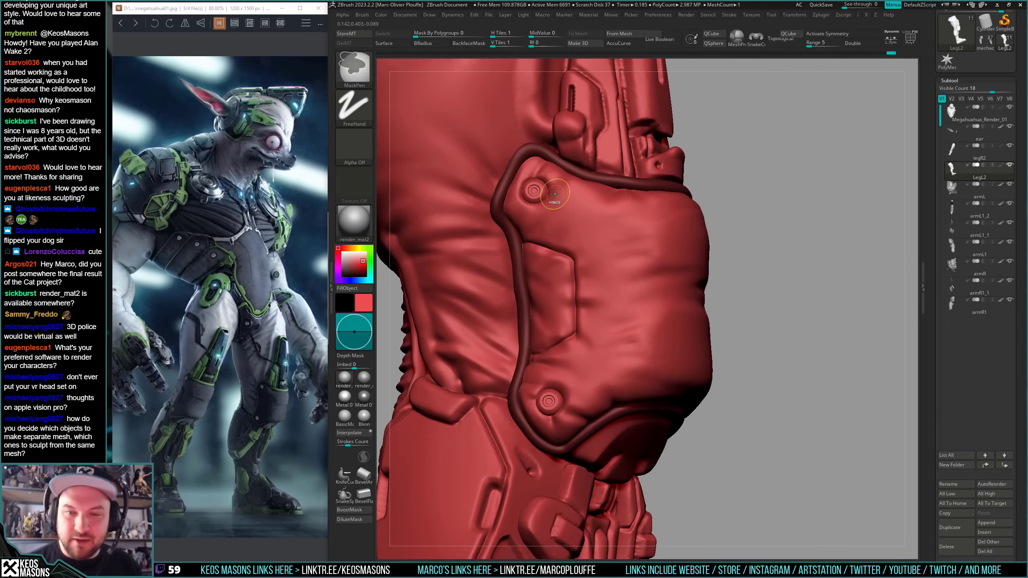
mouse_move(555, 203)
right_mouse_down("ctrl")
mouse_move(639, 301)
mouse_move(588, 297)
mouse_move(586, 320)
right_mouse_up("ctrl")
left_click_drag(587, 320, 583, 314, "shift")
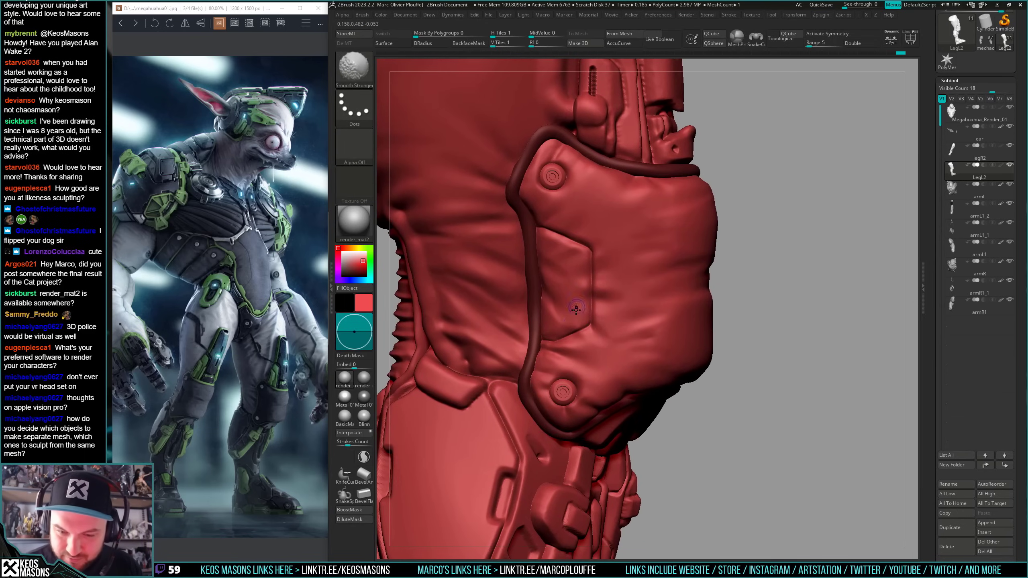
- Adjust the thigh's front armor plate and surrounding silhouette using a large Move brush with BackfaceMask disabled
mouse_move(605, 344)
right_mouse_down()
mouse_move(758, 275)
mouse_move(702, 287)
mouse_move(647, 328)
mouse_move(708, 294)
mouse_move(704, 318)
mouse_move(690, 311)
mouse_move(697, 279)
mouse_move(691, 302)
mouse_move(696, 291)
right_mouse_up()
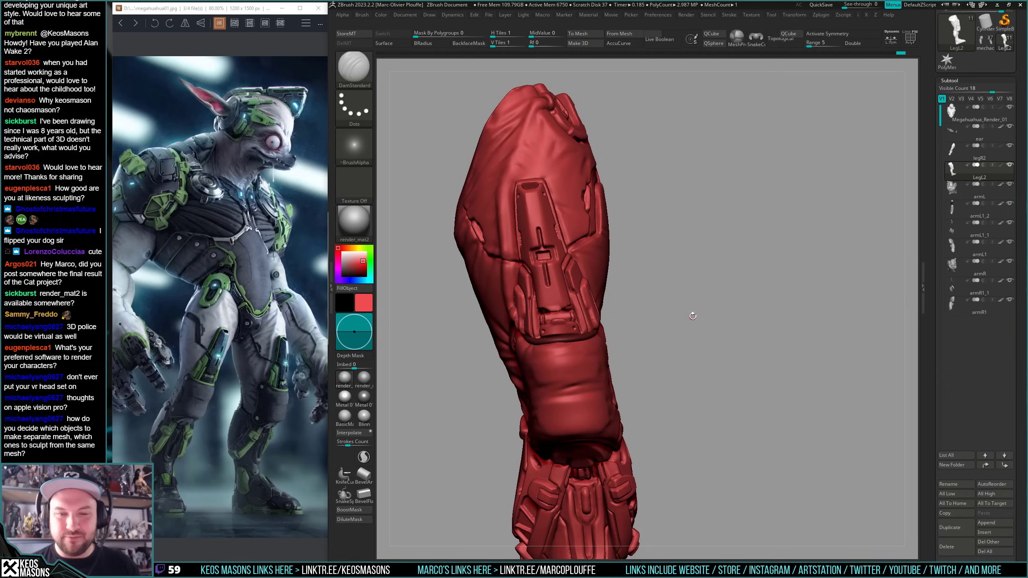
right_click_drag(690, 317, 692, 315)
key("space")
left_click(701, 294)
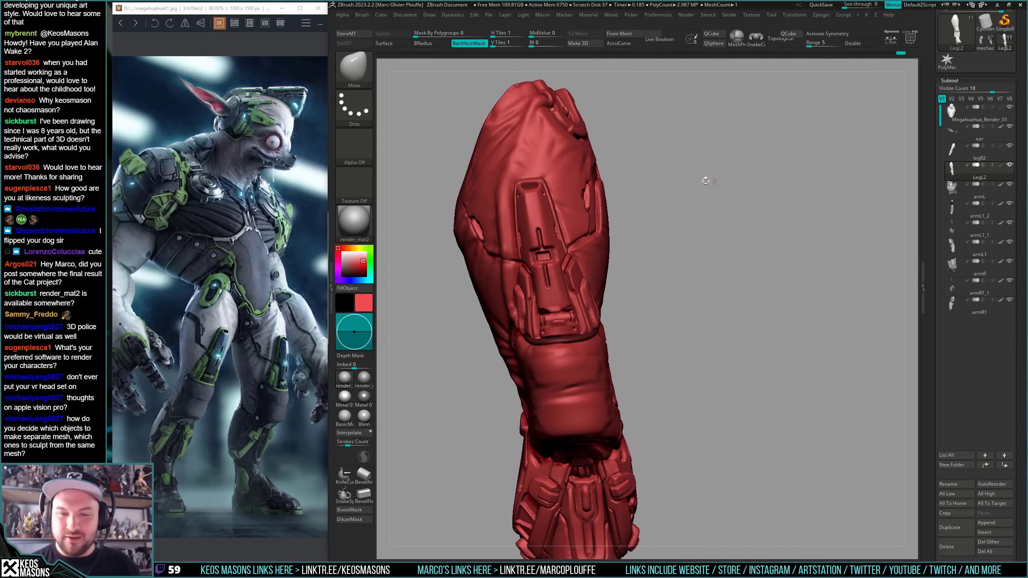
right_click_drag(623, 304, 629, 340, "alt")
key("space")
mouse_move(565, 230)
left_mouse_down()
mouse_move(576, 229)
mouse_move(564, 230)
left_mouse_up()
key("space")
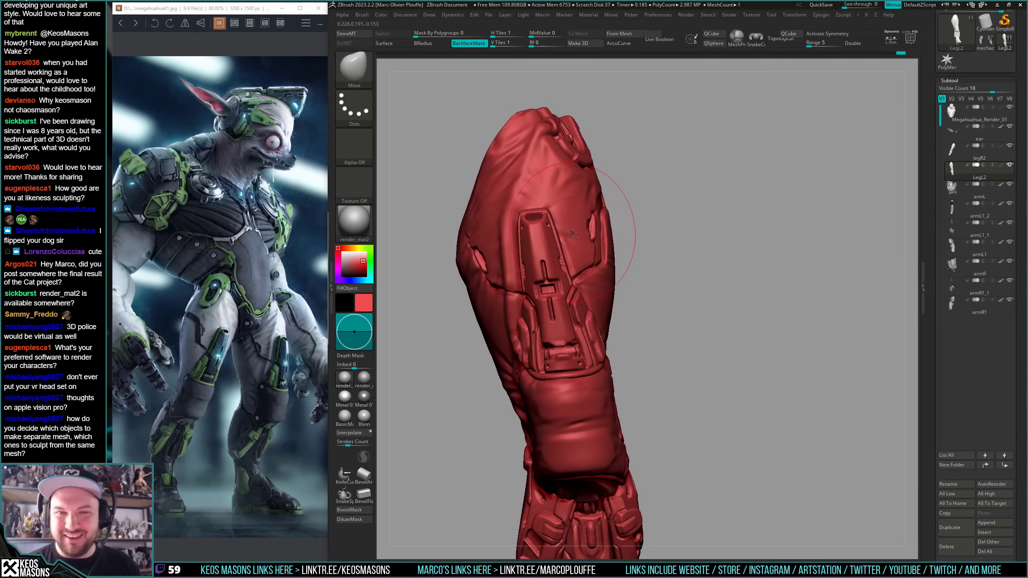
key("space")
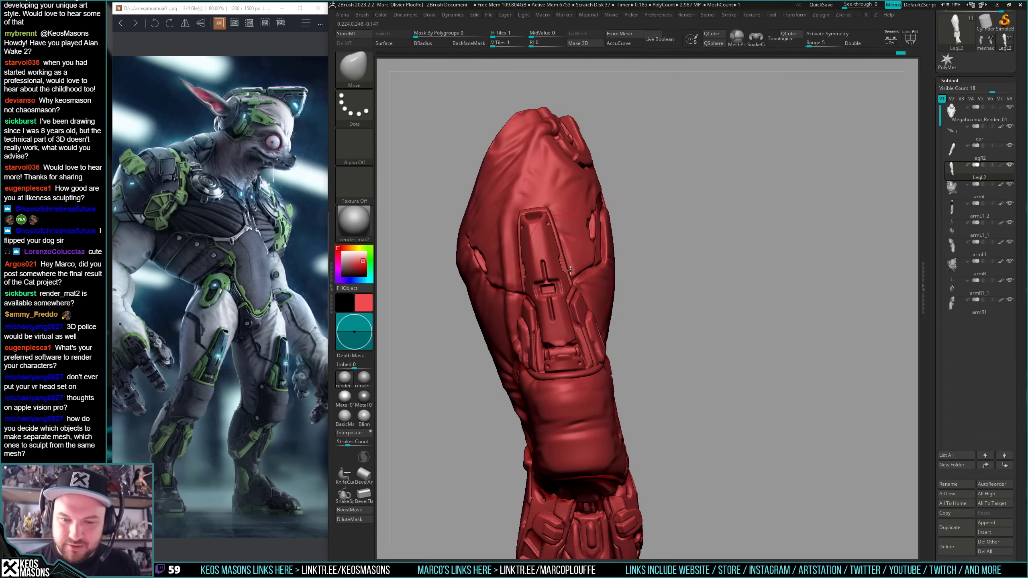
left_click_drag(571, 272, 575, 288)
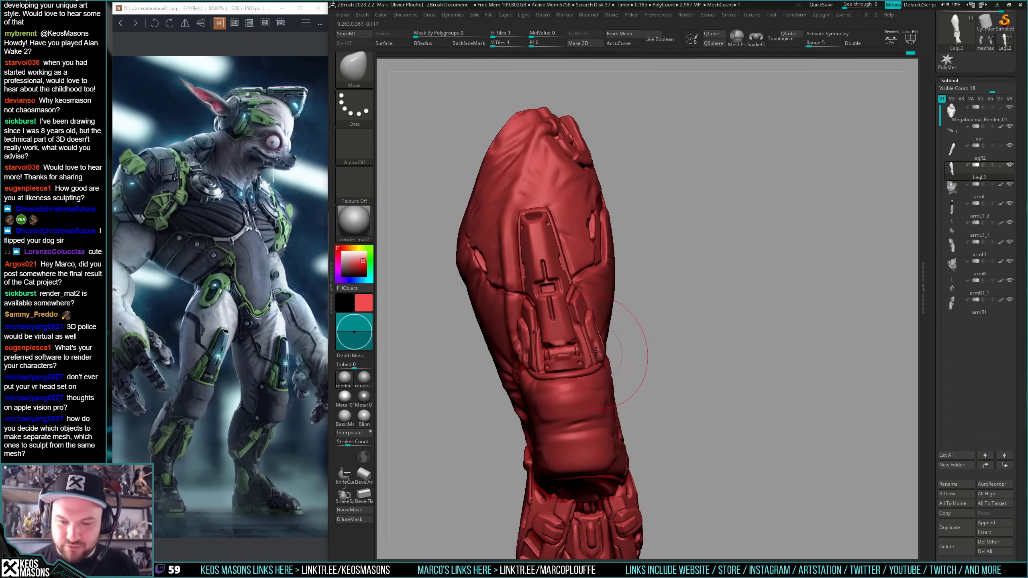
right_click_drag(528, 349, 600, 324)
mouse_move(727, 315)
left_mouse_down()
mouse_move(616, 362)
mouse_move(623, 344)
left_mouse_up()
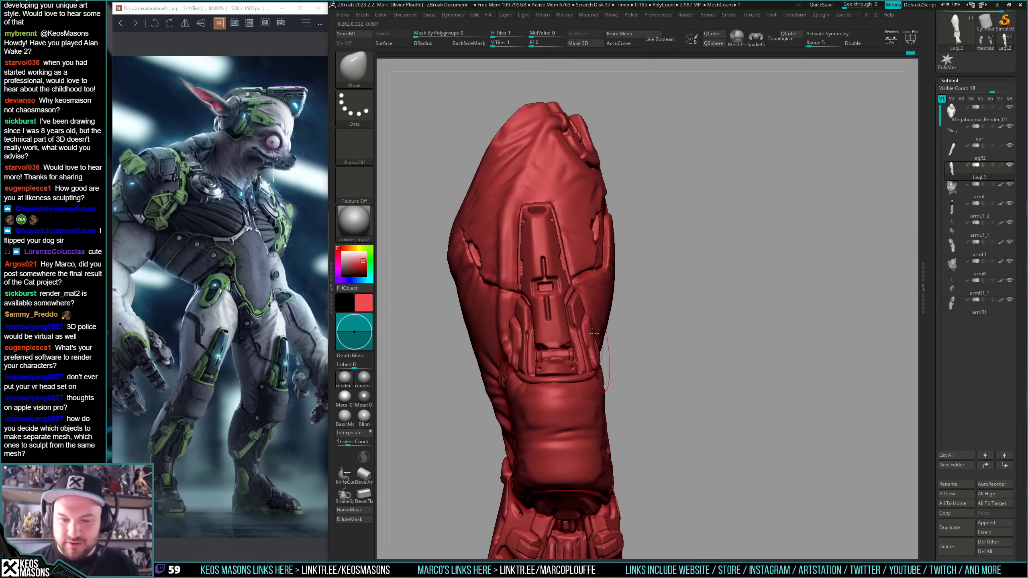
- Carve the seams along the upper outer edge of the thigh's front armor plate with the Orb_Cracks brush
mouse_move(544, 271)
right_mouse_down()
mouse_move(582, 317)
mouse_move(575, 268)
right_mouse_up()
key("space")
left_click(613, 296)
key("space")
key("space")
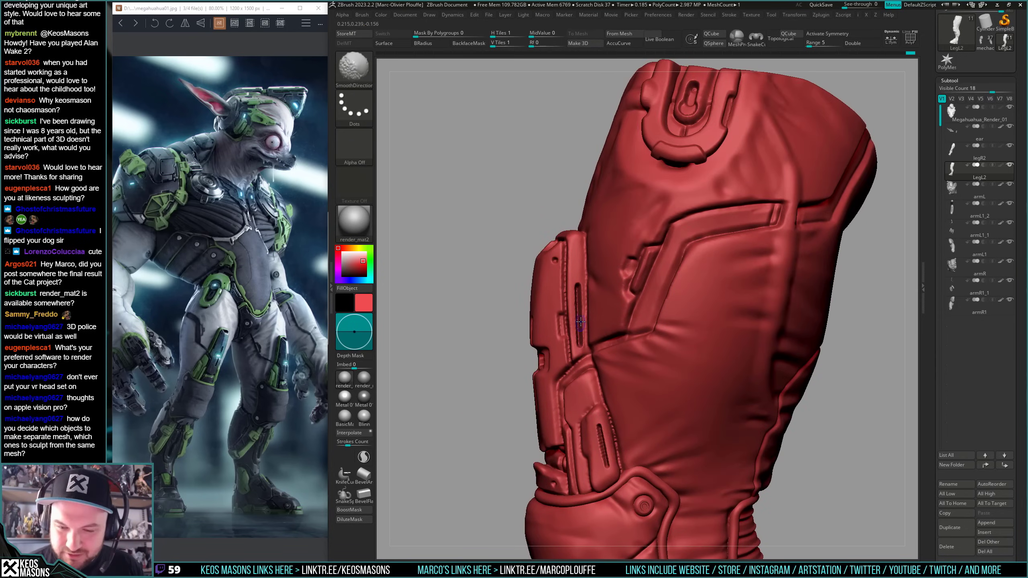
right_click_drag(567, 300, 602, 259)
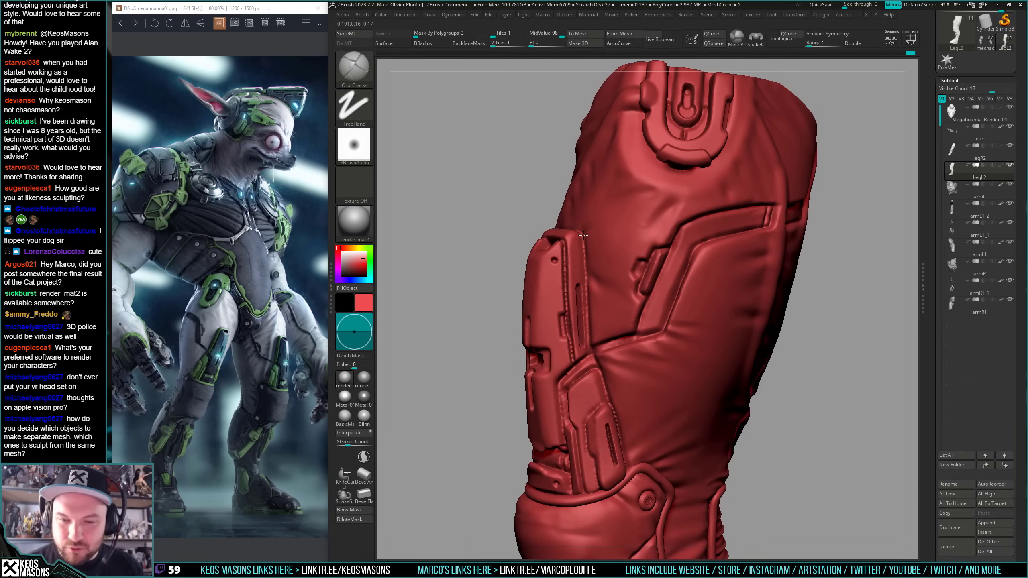
right_click_drag(589, 348, 567, 308)
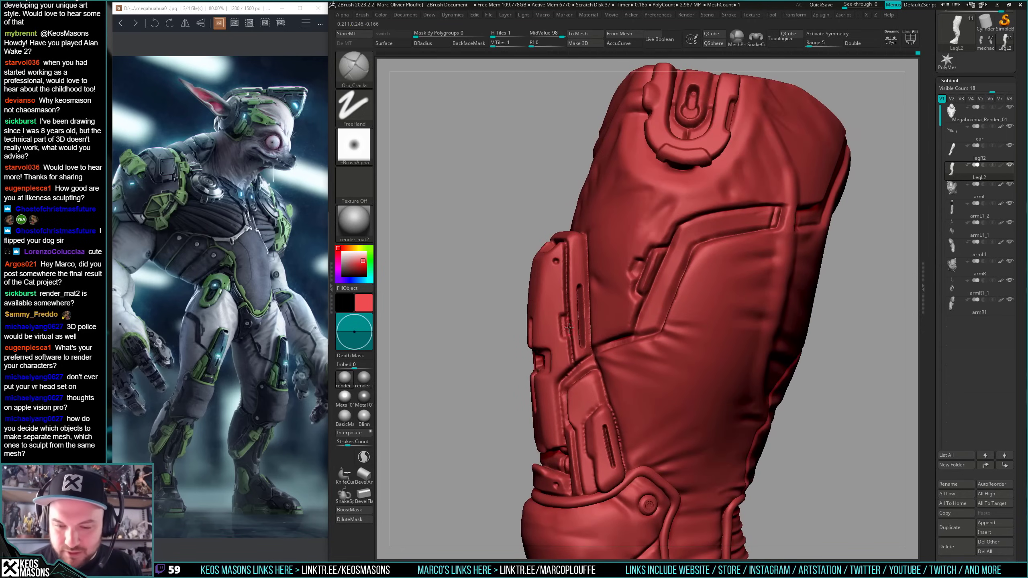
left_click_drag(571, 359, 574, 366)
- Deepen the grooves around the small slotted panel at the lower end of the front thigh plate with Orb_Cracks
mouse_move(579, 366)
right_mouse_down()
mouse_move(607, 380)
mouse_move(609, 293)
right_mouse_up()
right_click_drag(609, 293, 586, 297)
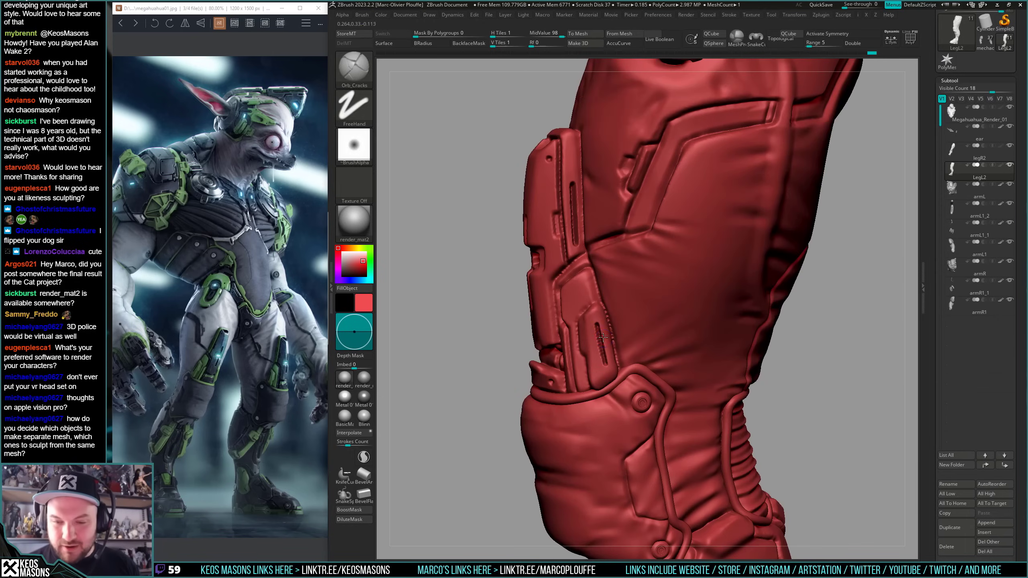
right_click_drag(602, 360, 596, 303)
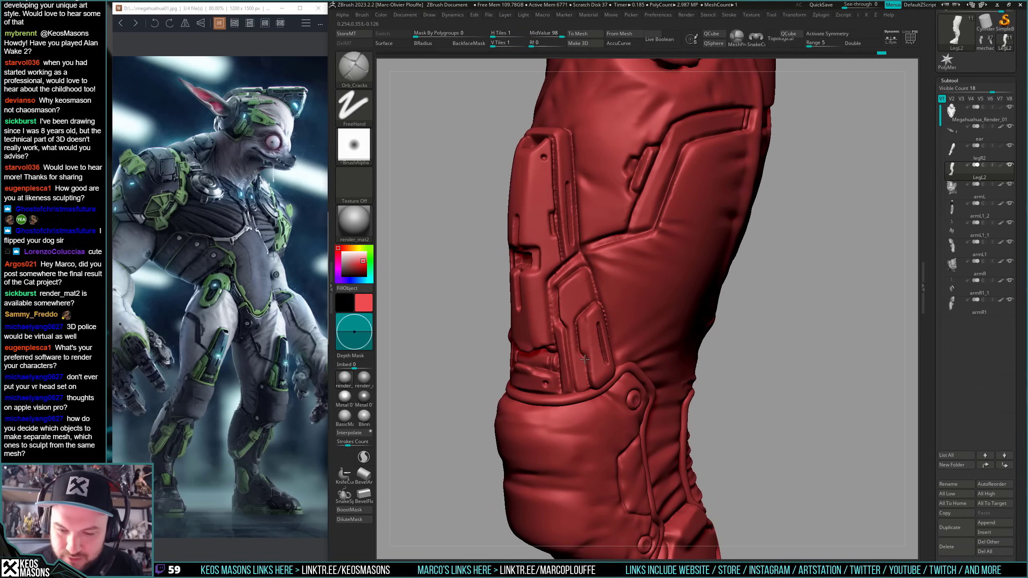
right_click_drag(583, 359, 564, 266)
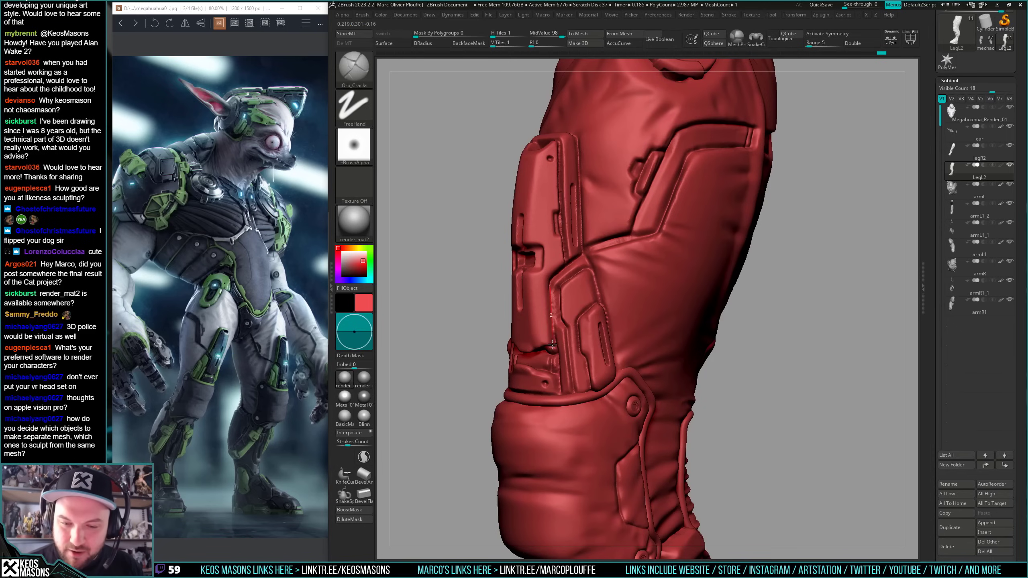
left_click_drag(555, 346, 556, 345)
mouse_move(561, 322)
right_mouse_down()
mouse_move(575, 306)
mouse_move(562, 288)
mouse_move(577, 253)
mouse_move(582, 268)
right_mouse_up()
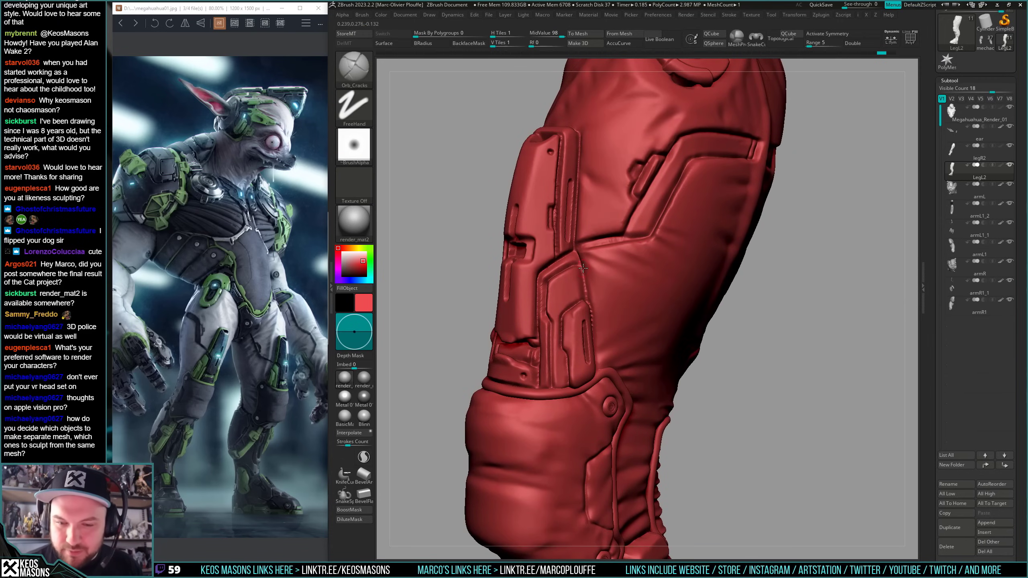
- Sharpen the crease where the slotted panel's outer edge meets the thigh fabric, down to the knee pad
left_click_drag(587, 302, 587, 301)
right_click_drag(586, 301, 593, 316)
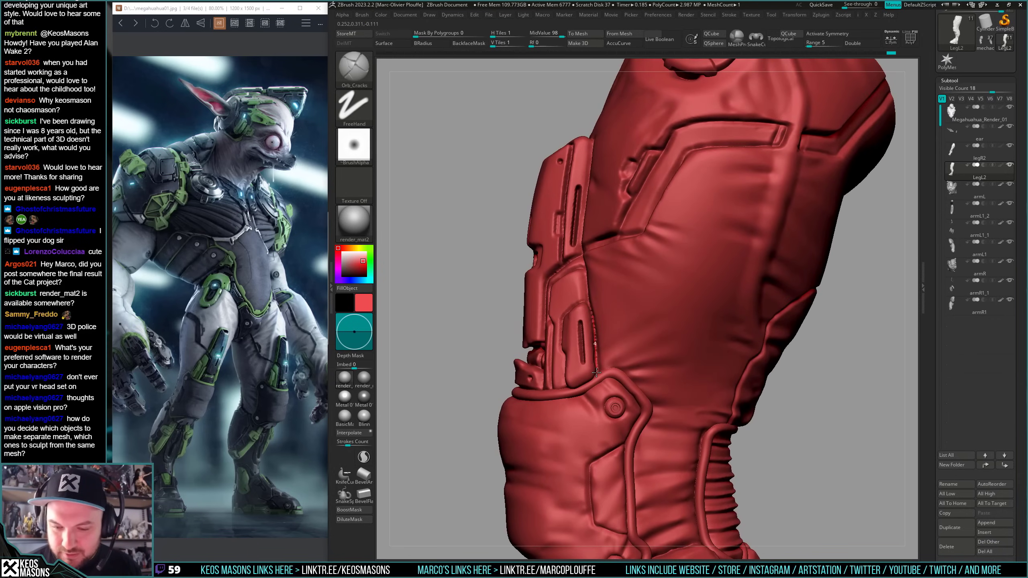
right_click_drag(596, 372, 602, 333)
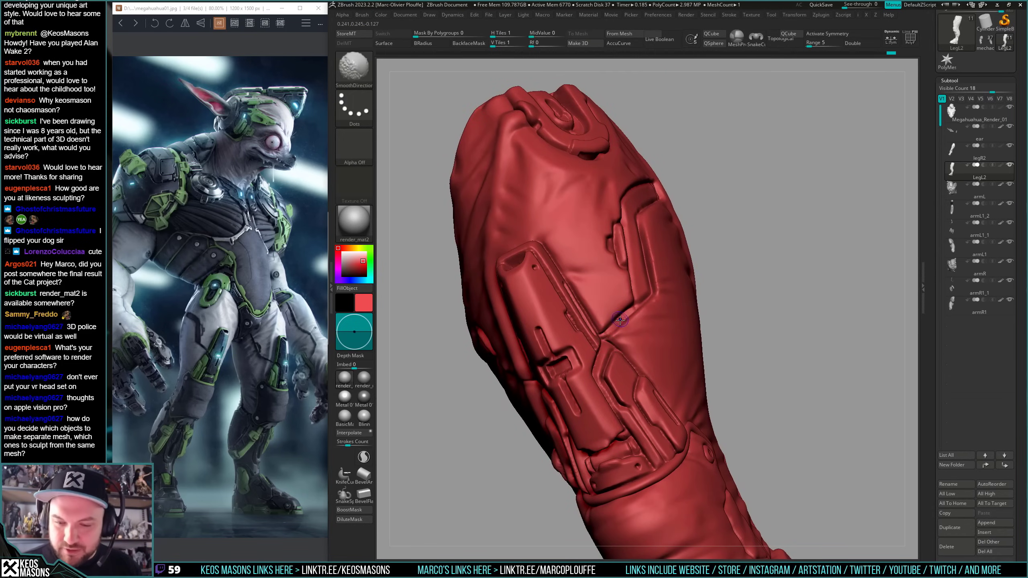
- Sharpen the long seam between the front thigh plate and its slotted side strip with the Orb_Cracks brush
right_click_drag(609, 331, 573, 242)
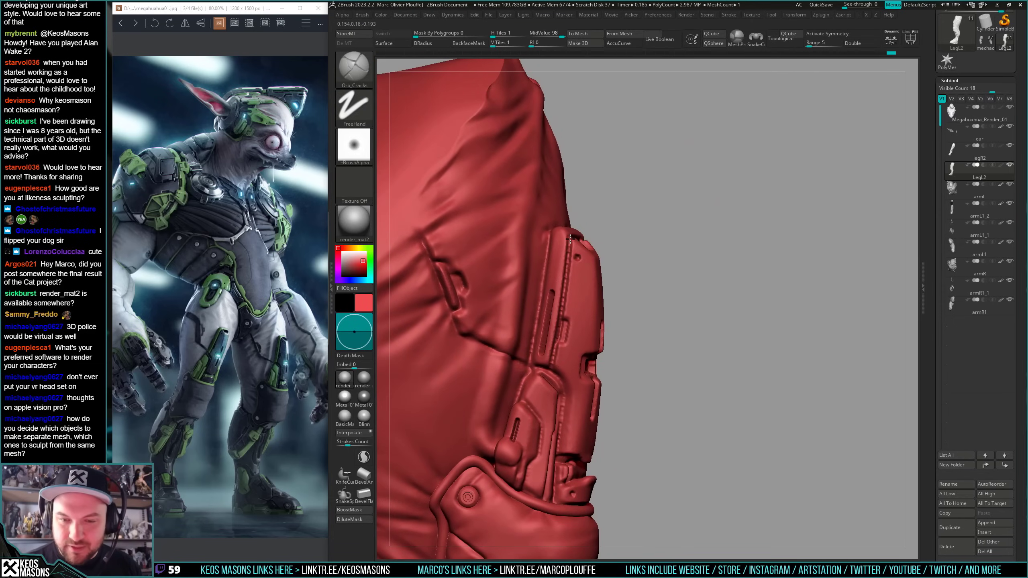
left_click_drag(570, 239, 559, 321)
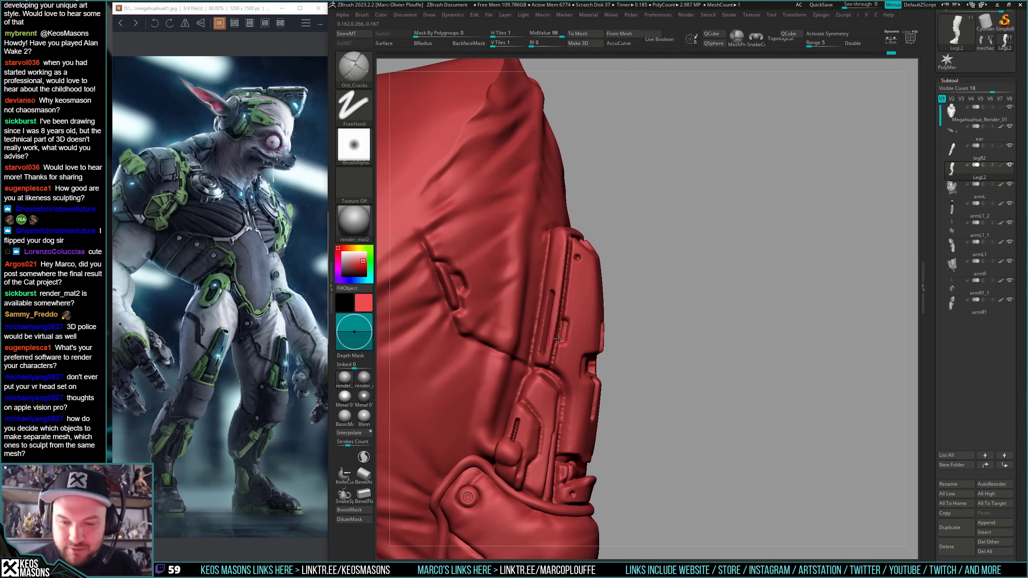
right_click_drag(558, 339, 557, 345)
left_click_drag(556, 344, 552, 363)
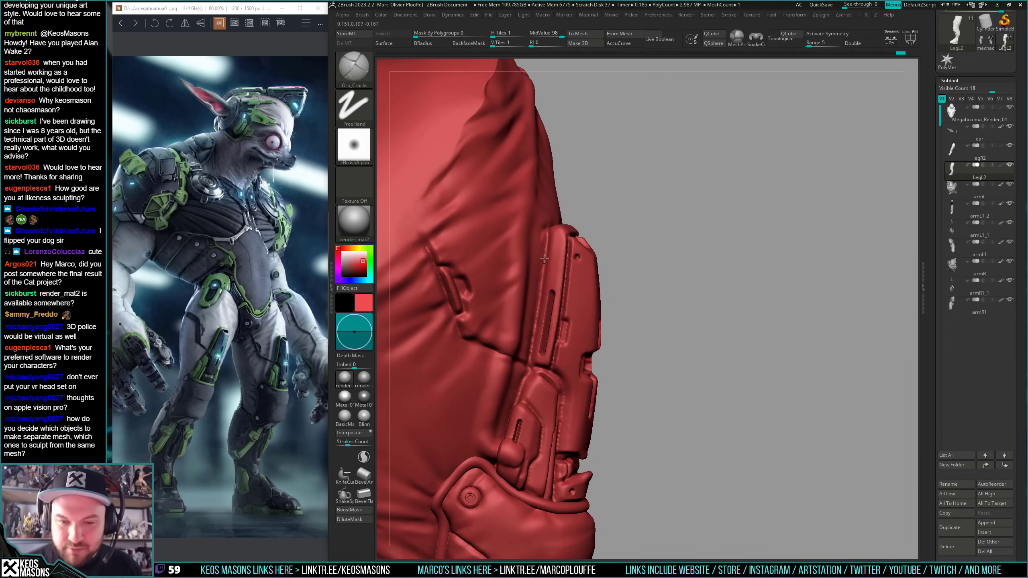
right_click_drag(547, 241, 551, 239)
key("shift")
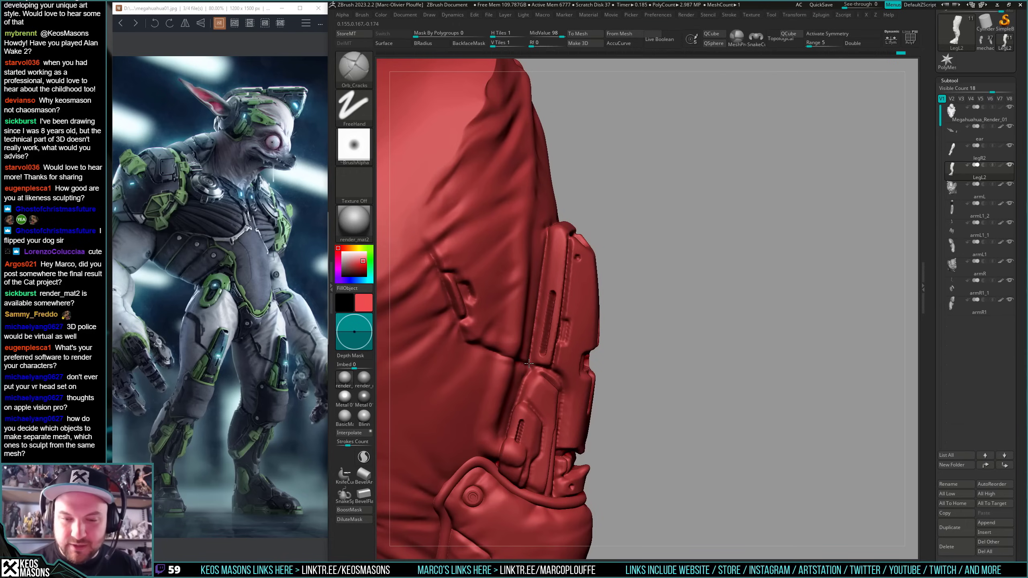
- Smooth the slotted side strip beside the front thigh plate, around its slot and lower end
mouse_move(552, 309)
right_mouse_down()
mouse_move(545, 239)
mouse_move(554, 301)
right_mouse_up()
left_click_drag(555, 300, 548, 353, "shift")
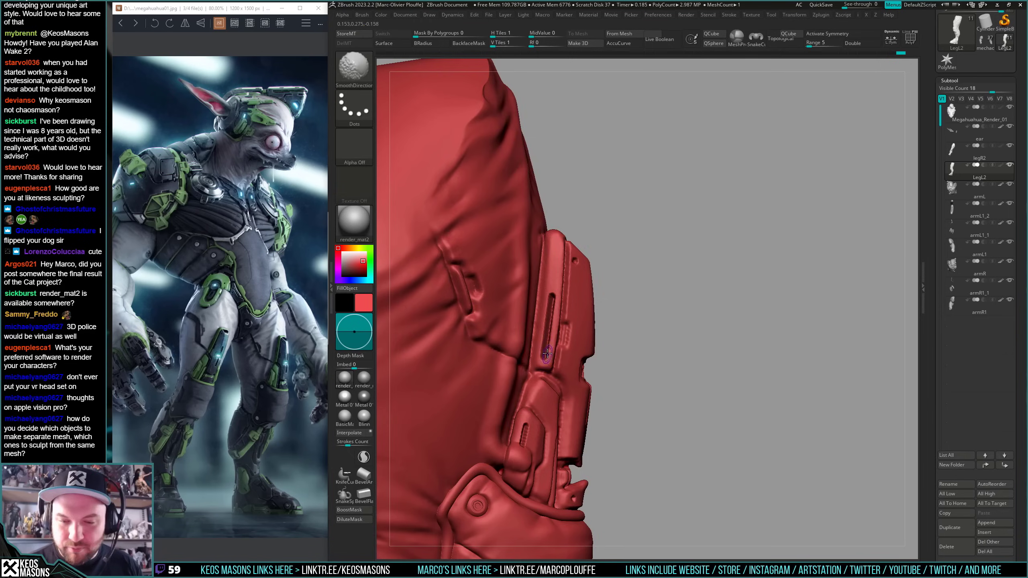
right_click_drag(547, 353, 568, 311)
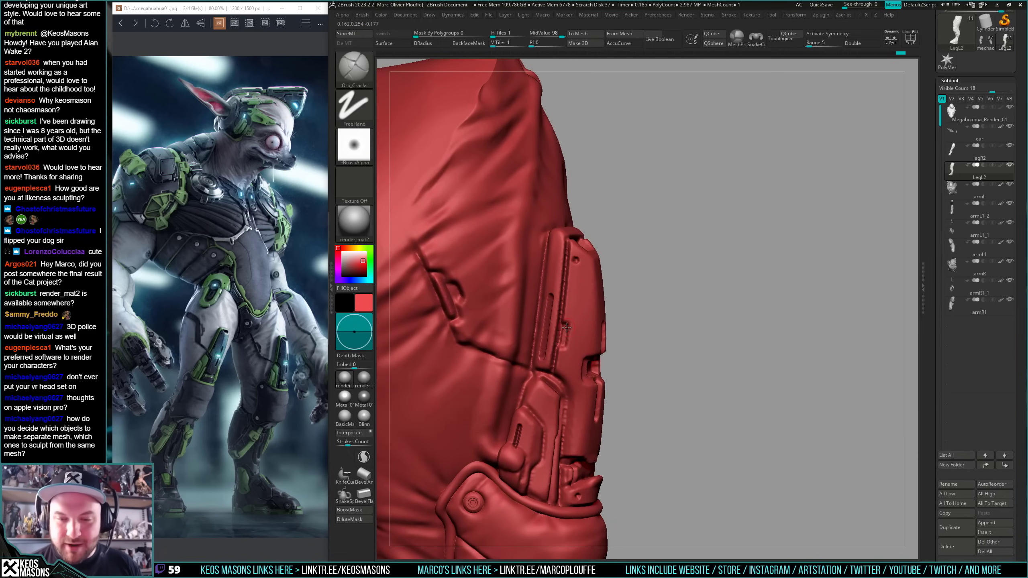
mouse_move(565, 339)
right_mouse_down()
mouse_move(560, 324)
mouse_move(558, 344)
right_mouse_up()
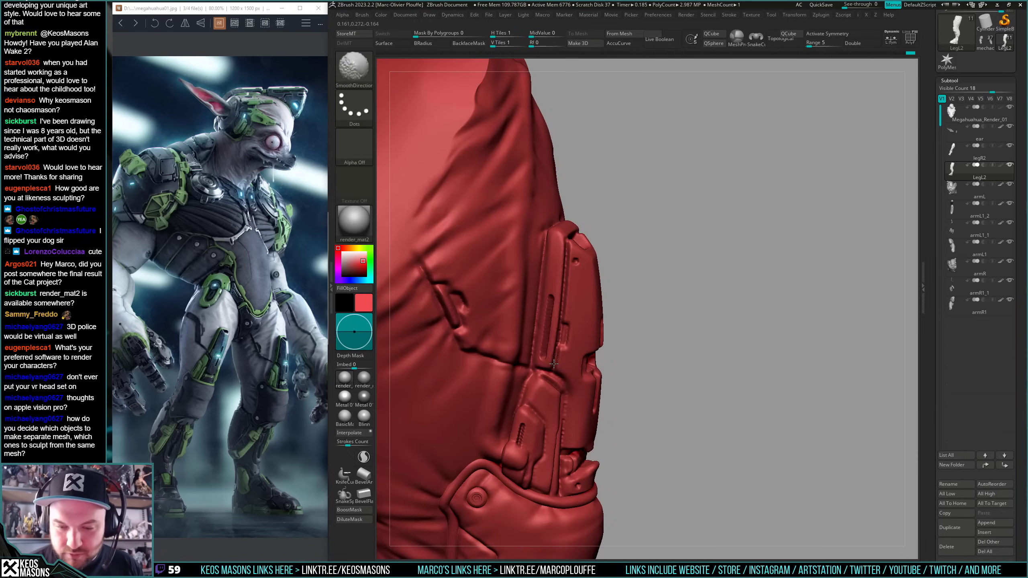
left_click_drag(554, 364, 556, 349, "shift")
right_click_drag(555, 349, 580, 354)
- Carve the stepped outline of the small slotted panel above the knee pad with Orb_Cracks
mouse_move(585, 395)
right_mouse_down()
mouse_move(526, 310)
mouse_move(564, 333)
right_mouse_up()
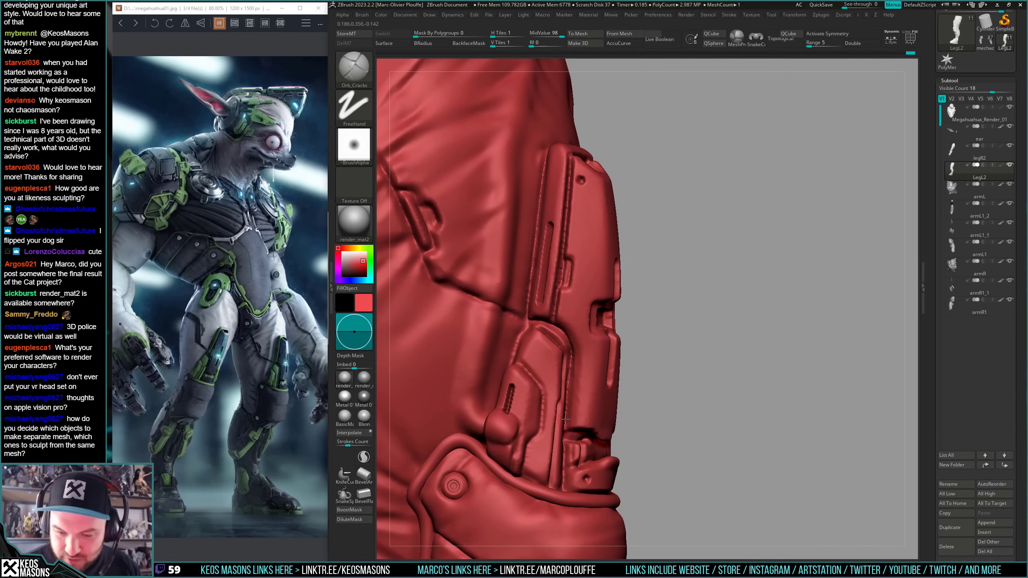
right_click_drag(570, 372, 576, 358)
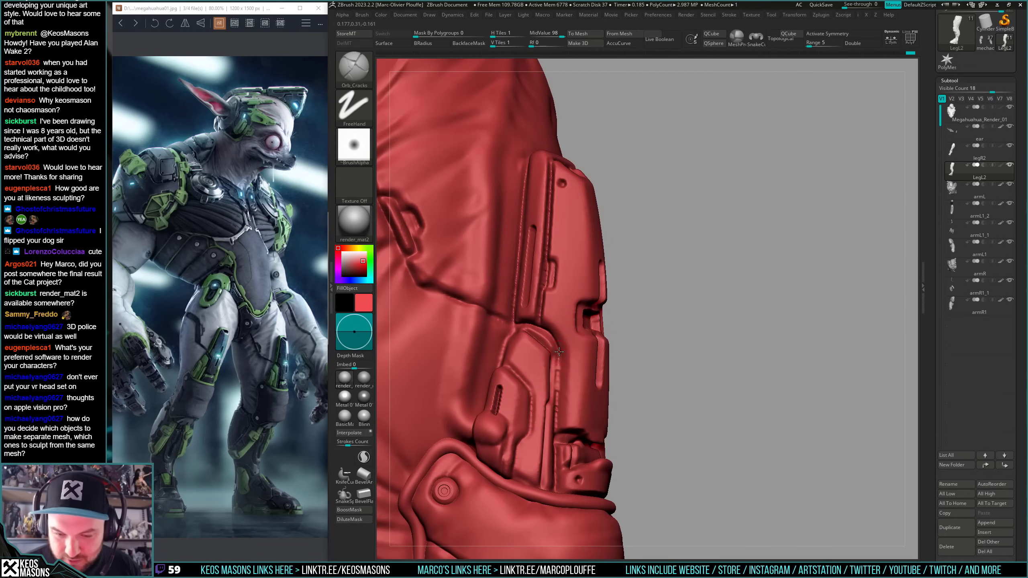
right_click_drag(556, 408, 555, 333)
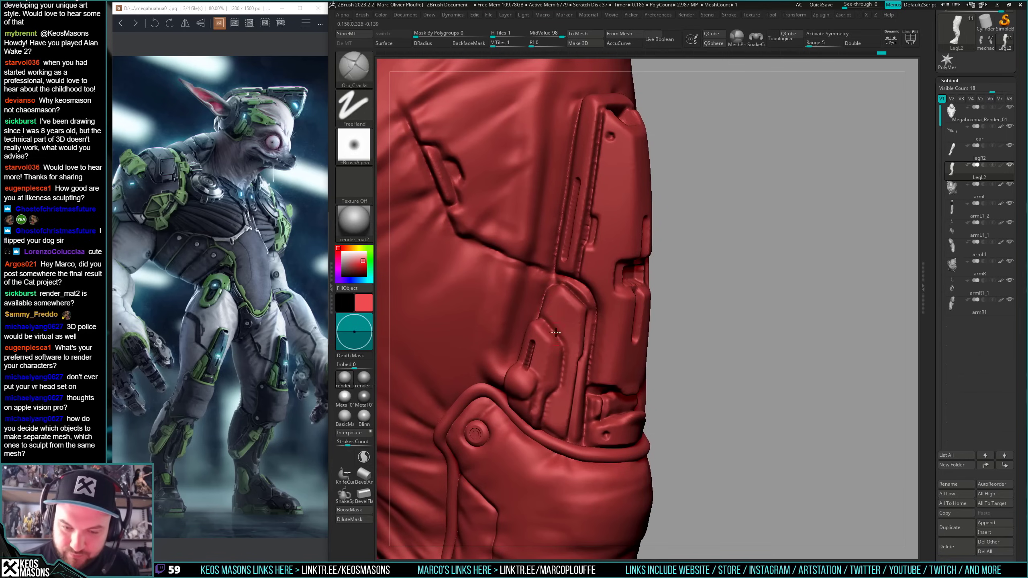
left_click_drag(543, 318, 564, 349)
right_click_drag(564, 348, 566, 349)
left_click_drag(564, 347, 559, 387)
right_click_drag(559, 387, 560, 387)
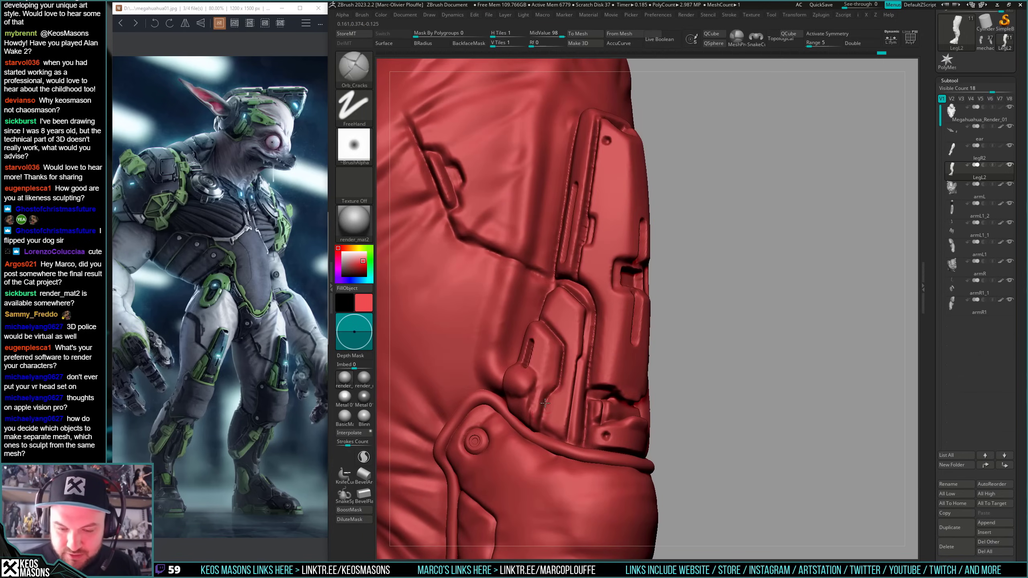
left_click_drag(545, 403, 541, 431)
right_click_drag(546, 430, 525, 421)
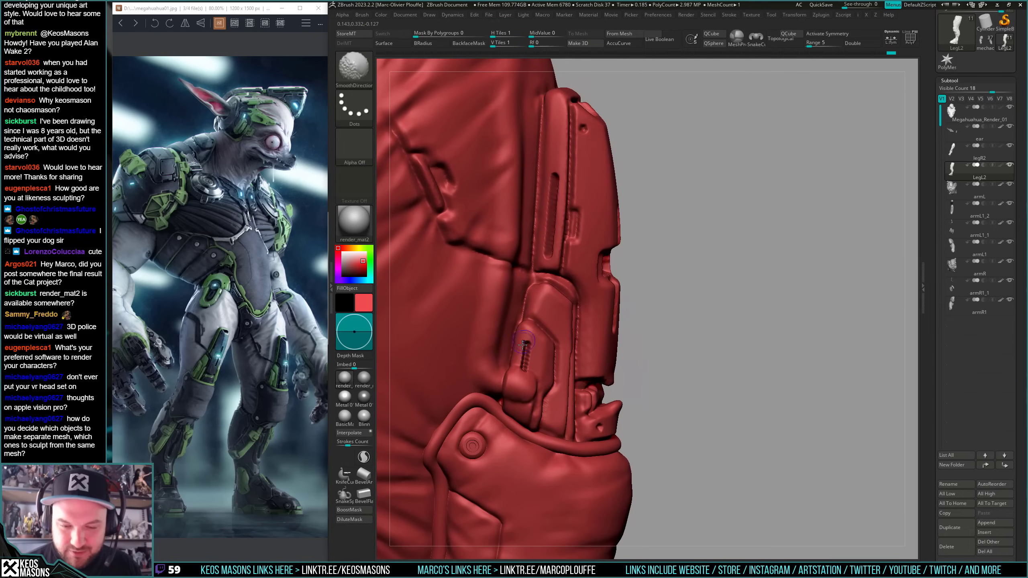
- Deepen the lower grooves of the slotted panel, beside the rounded knob and down to the knee pad piping
mouse_move(525, 367)
right_mouse_down()
mouse_move(527, 332)
mouse_move(534, 356)
mouse_move(593, 337)
mouse_move(538, 349)
right_mouse_up()
left_click_drag(537, 339, 533, 379)
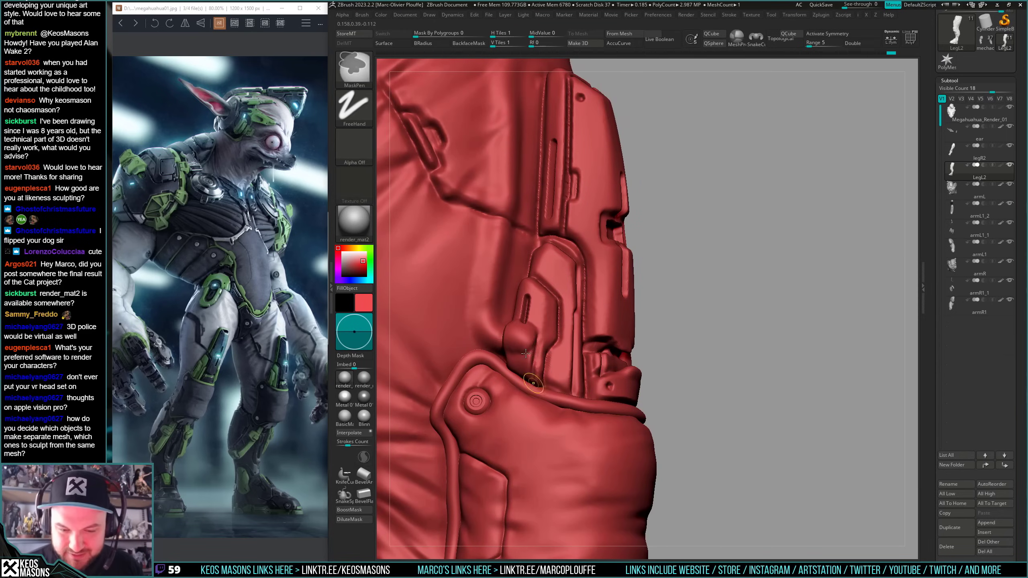
right_click_drag(728, 364, 740, 328, "ctrl")
mouse_move(741, 328)
right_mouse_down()
mouse_move(690, 317)
mouse_move(756, 315)
mouse_move(752, 365)
mouse_move(782, 360)
right_mouse_up()
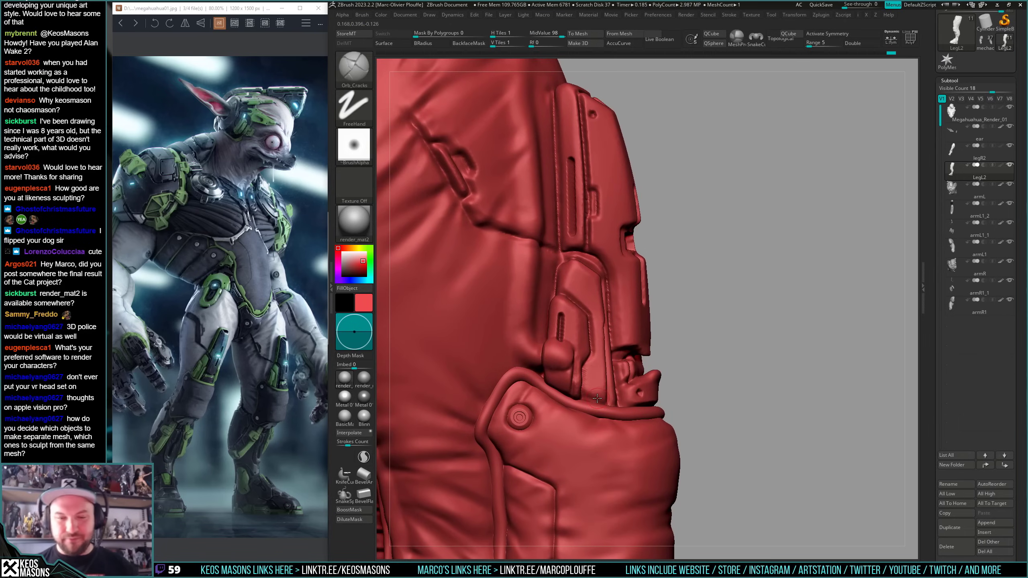
mouse_move(598, 399)
right_mouse_down()
mouse_move(557, 396)
mouse_move(597, 396)
mouse_move(566, 356)
mouse_move(574, 344)
mouse_move(580, 377)
mouse_move(566, 413)
mouse_move(592, 366)
mouse_move(568, 352)
mouse_move(595, 400)
mouse_move(638, 385)
mouse_move(634, 372)
mouse_move(580, 364)
right_mouse_up()
key("shift")
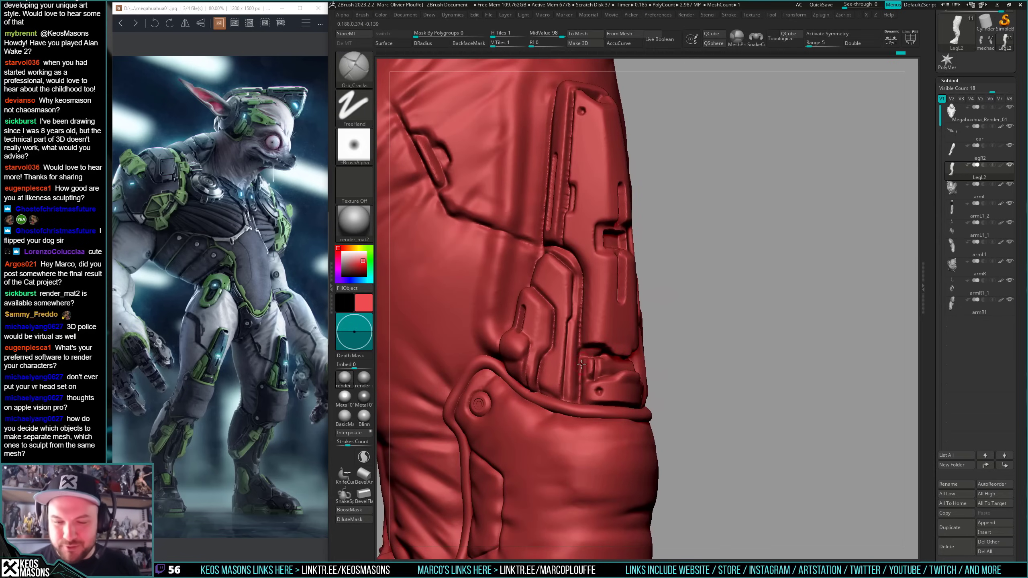
- Smooth the upper part of the front thigh plate along its side seam and around the small hole
right_click_drag(579, 401, 477, 418)
right_click(647, 428)
mouse_move(615, 391)
right_mouse_down()
mouse_move(654, 367)
mouse_move(650, 382)
mouse_move(624, 342)
right_mouse_up()
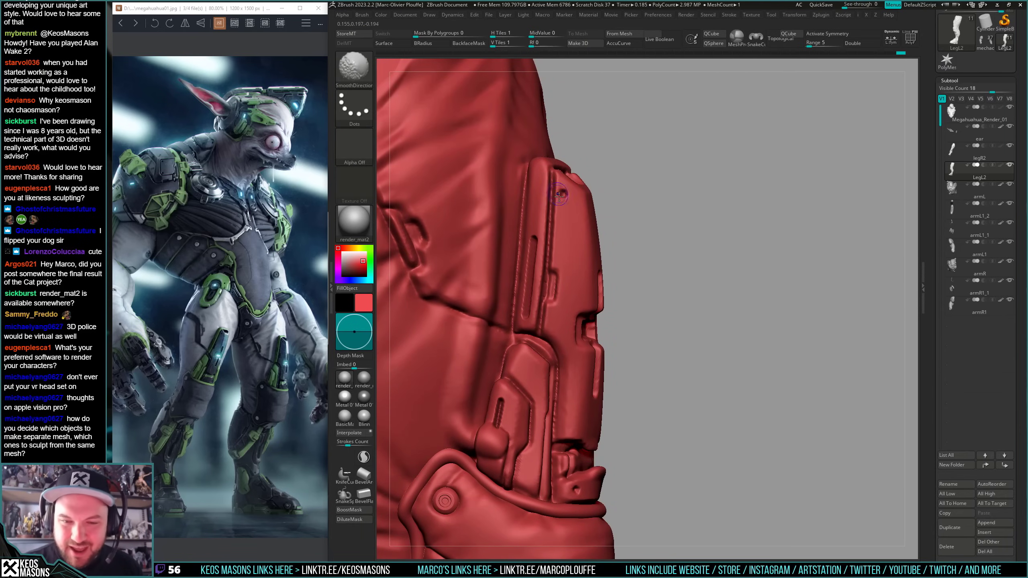
right_click_drag(716, 301, 656, 313)
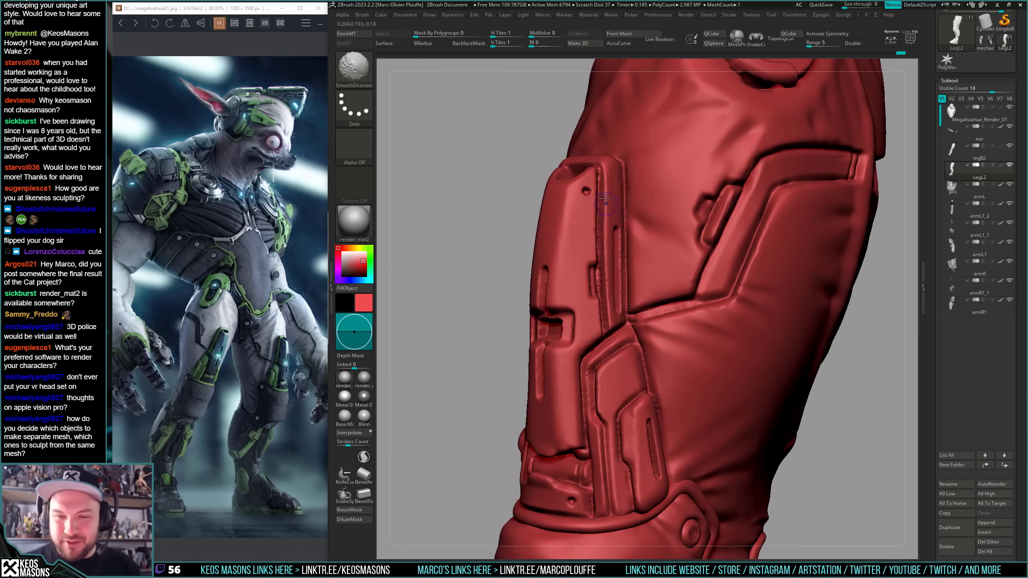
left_click_drag(598, 181, 600, 248, "shift")
mouse_move(601, 250)
right_mouse_down()
mouse_move(598, 371)
mouse_move(599, 342)
right_mouse_up()
key("shift")
- Flatten the faces and edges of the front thigh plate and its side panels with the hPolish brush
key("space")
left_click(583, 335)
left_click_drag(755, 231, 746, 206)
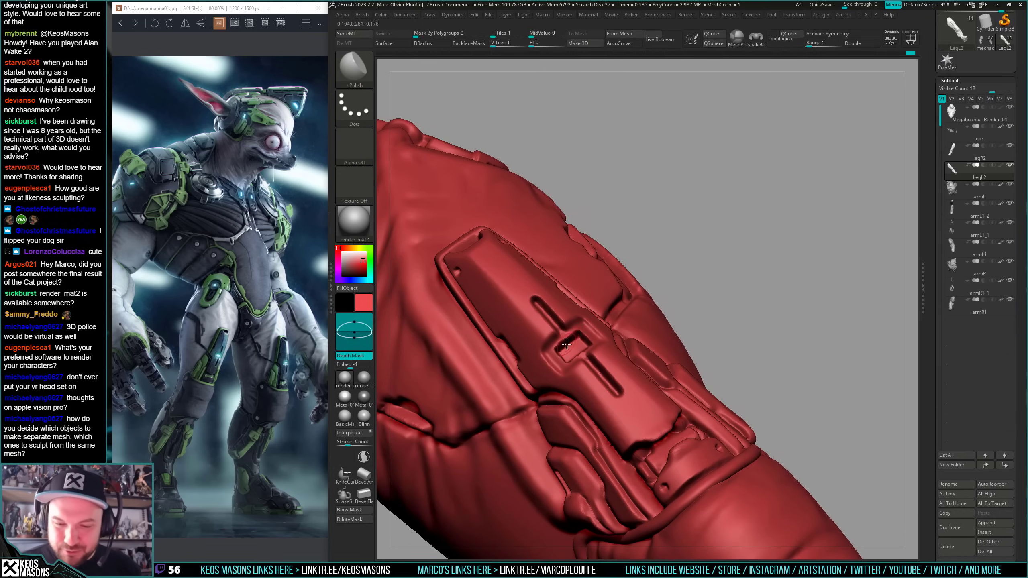
right_click_drag(577, 333, 611, 340)
right_click_drag(728, 324, 739, 266, "ctrl")
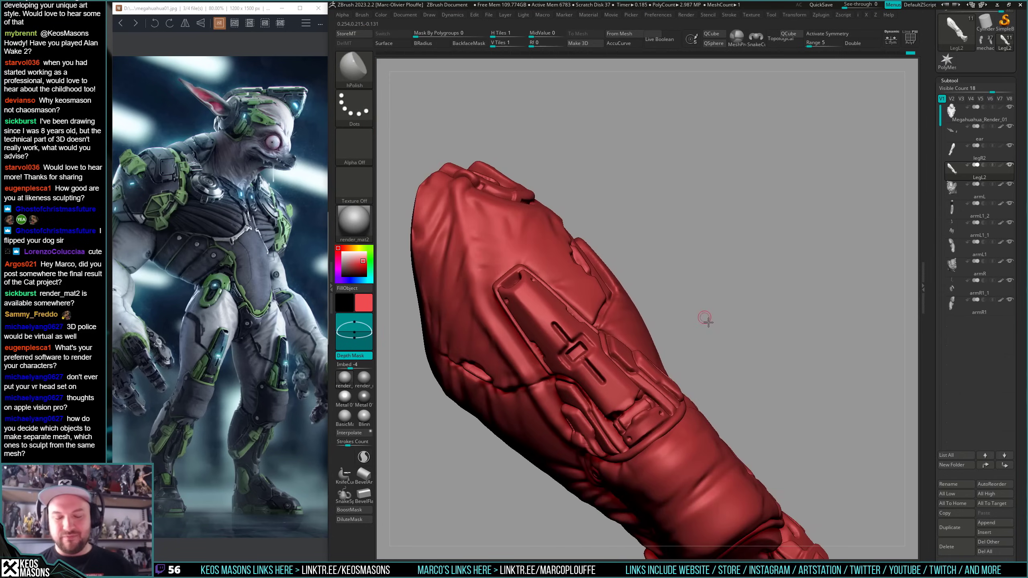
mouse_move(708, 319)
right_mouse_down()
mouse_move(684, 283)
mouse_move(619, 303)
mouse_move(578, 352)
mouse_move(601, 354)
right_mouse_up()
key("space")
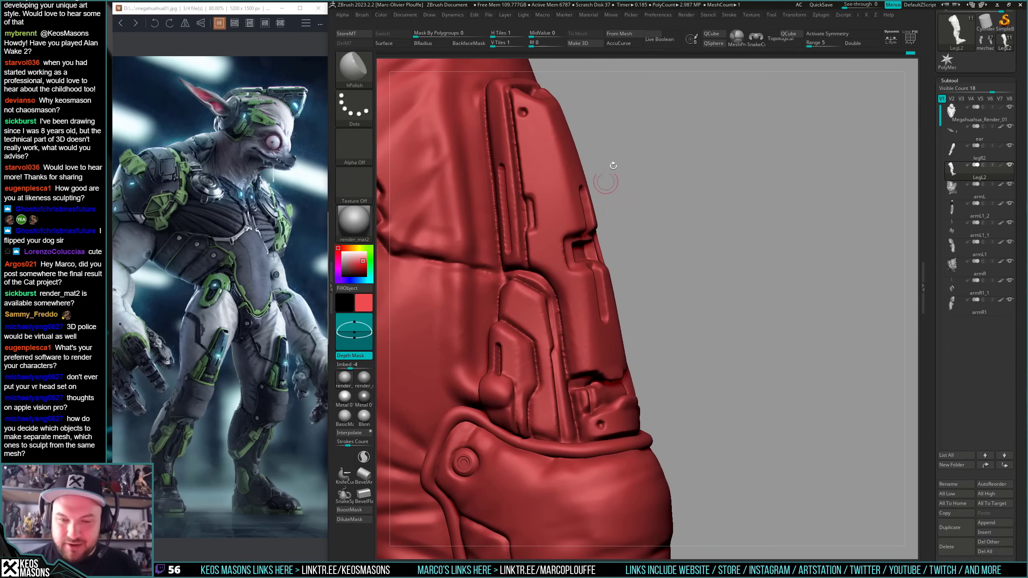
right_click_drag(612, 315, 547, 268)
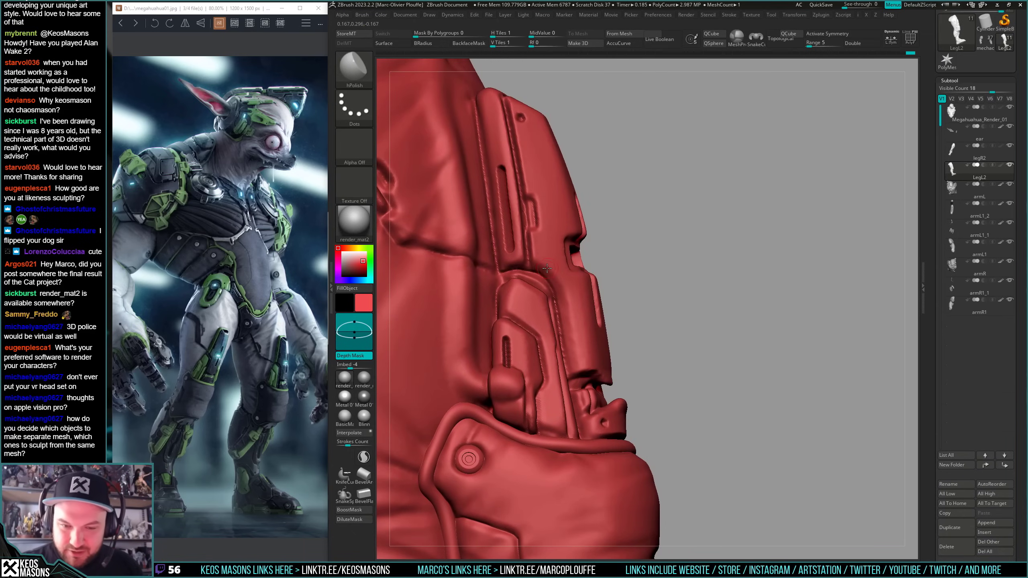
right_click_drag(570, 349, 651, 266)
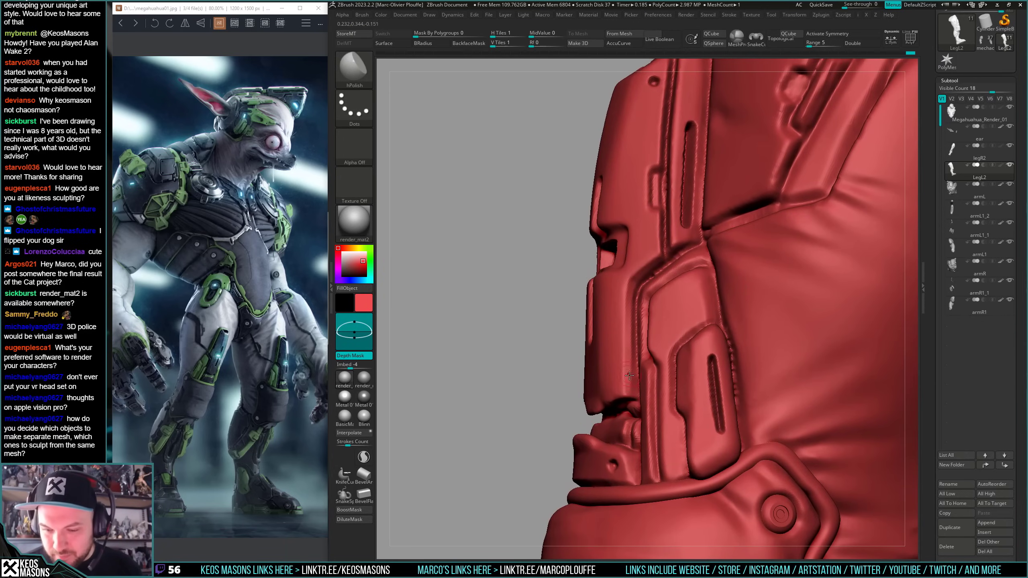
right_click_drag(628, 376, 667, 300)
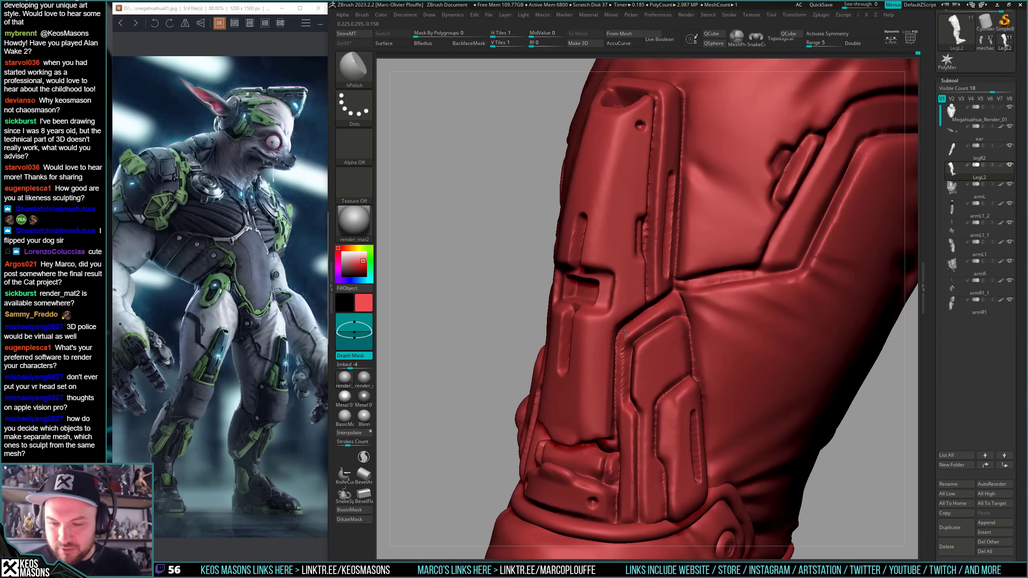
- Check the whole thigh's shape and polish the face of the small slotted panel above the knee pad
right_click_drag(618, 434, 713, 291, "ctrl")
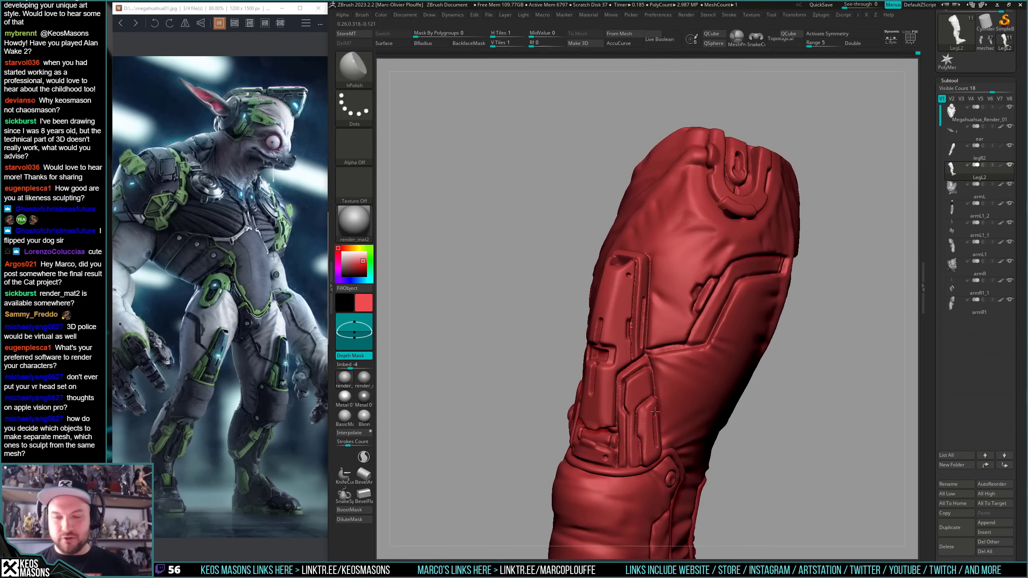
right_click_drag(655, 412, 652, 330, "alt")
key("f")
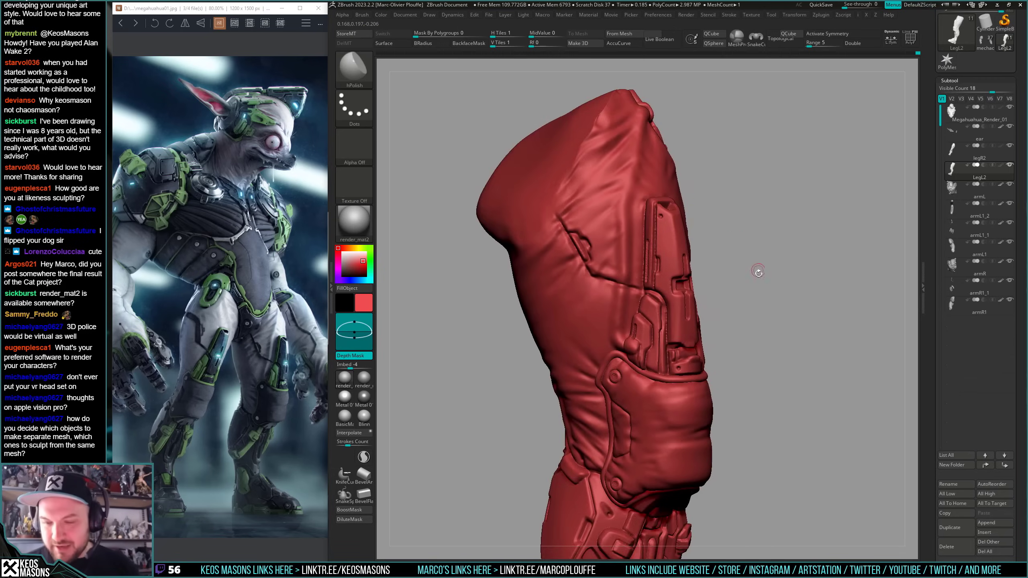
mouse_move(757, 271)
right_mouse_down()
mouse_move(789, 294)
mouse_move(792, 314)
right_mouse_up()
right_click_drag(792, 314, 785, 360, "ctrl")
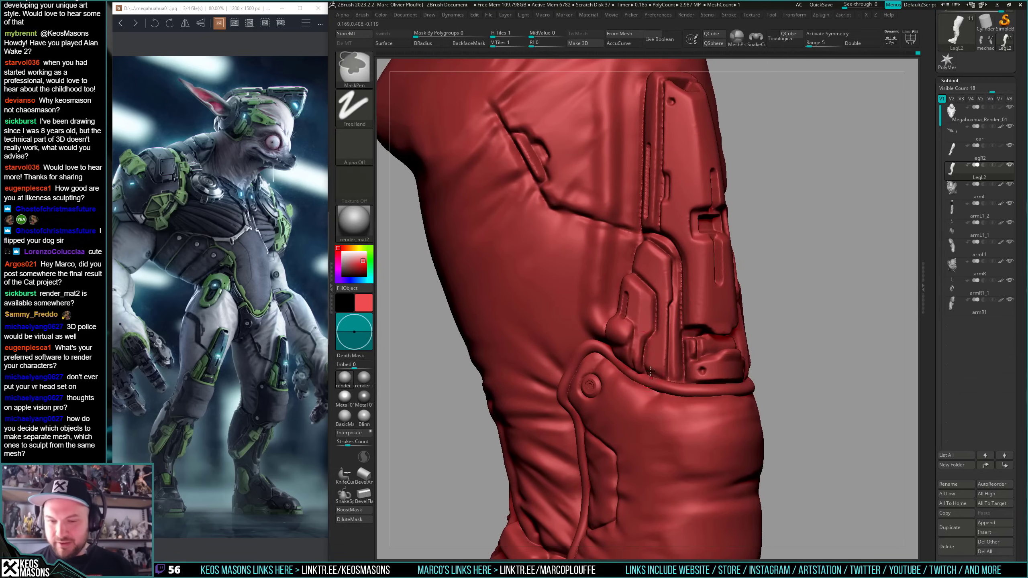
left_click_drag(639, 353, 640, 331)
right_click_drag(647, 344, 651, 336)
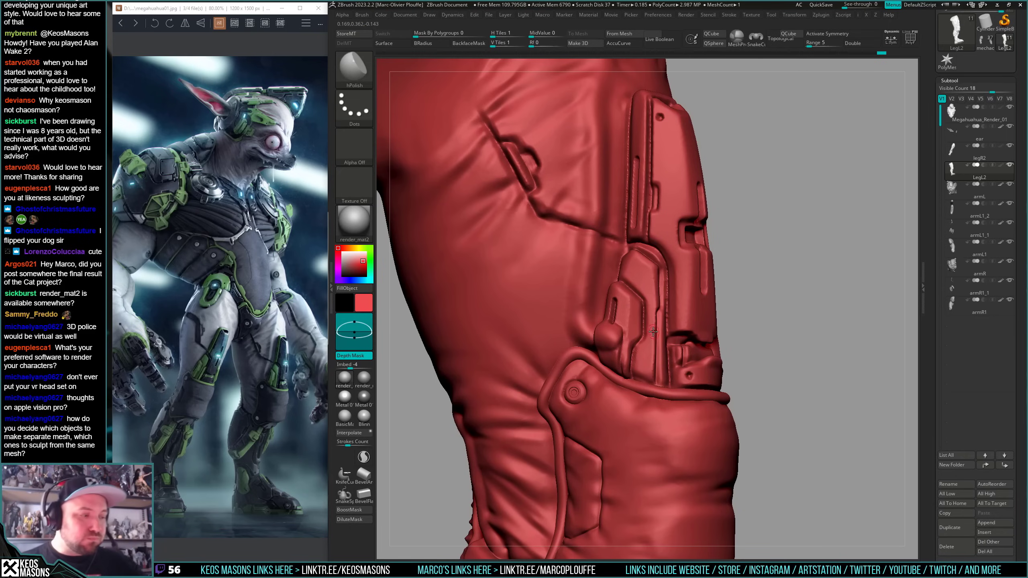
left_click_drag(725, 298, 701, 325)
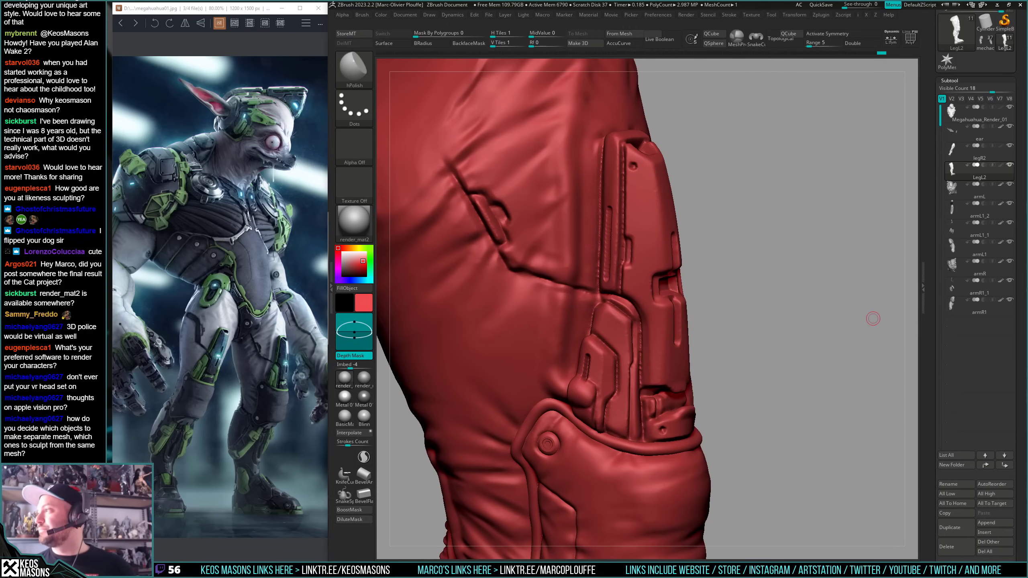
- Switch to the browser, enlarge its window, and open a full-body image from the portfolio's W.A.S.P. / Insectoids section
left_click_drag(1027, 183, 932, 25)
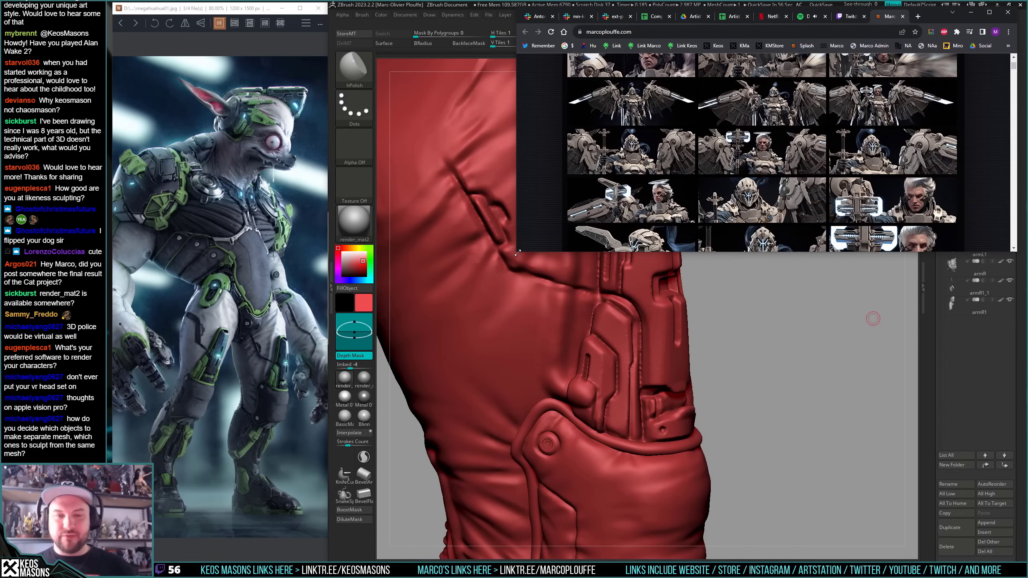
left_click_drag(517, 252, 214, 544)
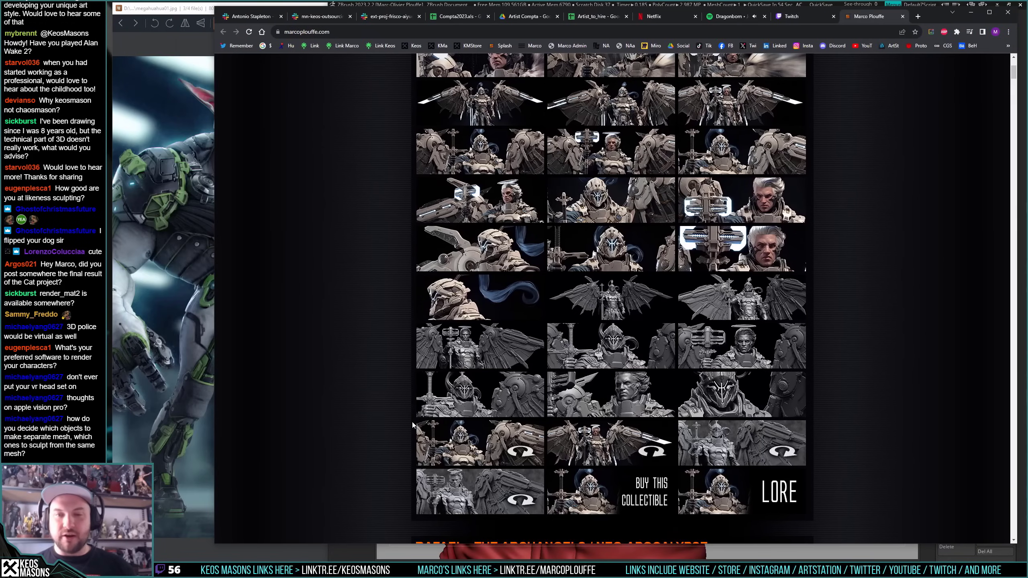
scroll(611, 294, "down", 10)
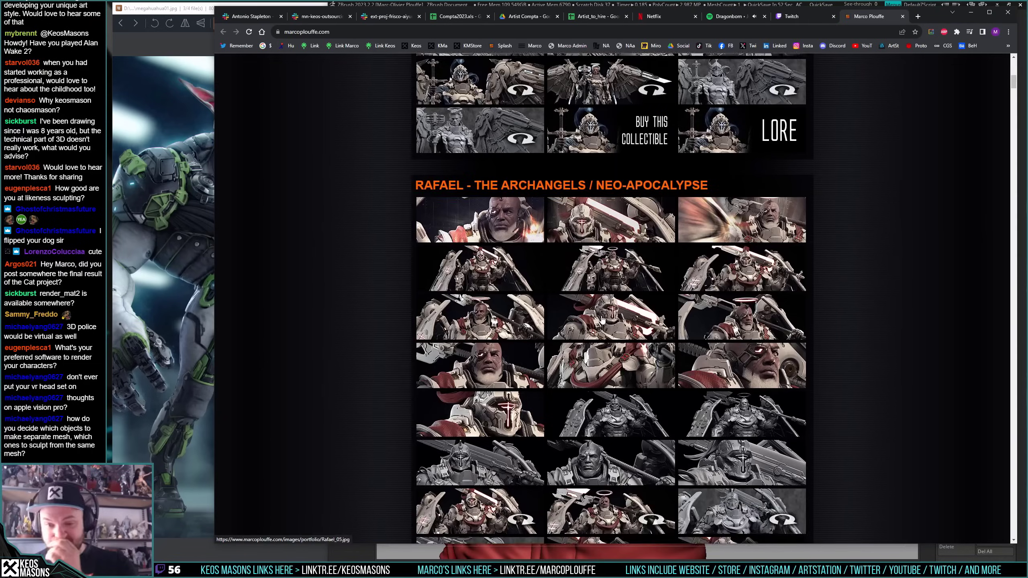
scroll(602, 321, "down", 15)
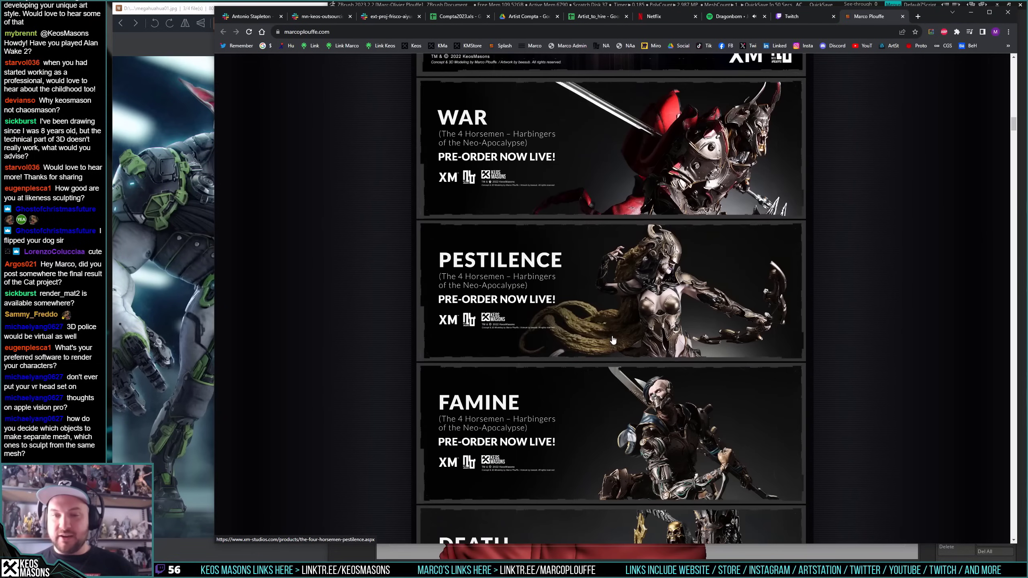
scroll(613, 339, "down", 12)
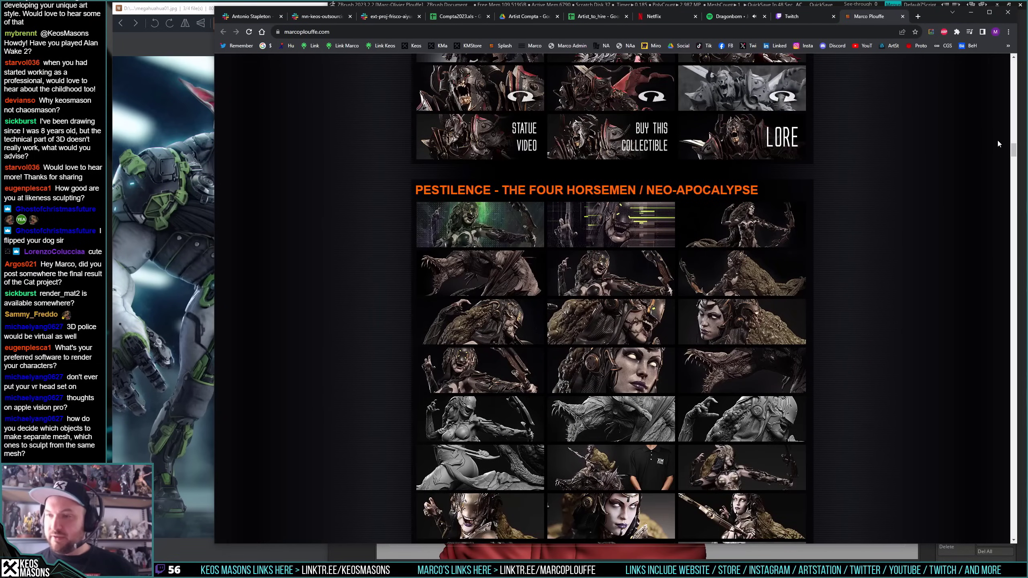
left_click_drag(1013, 150, 998, 238)
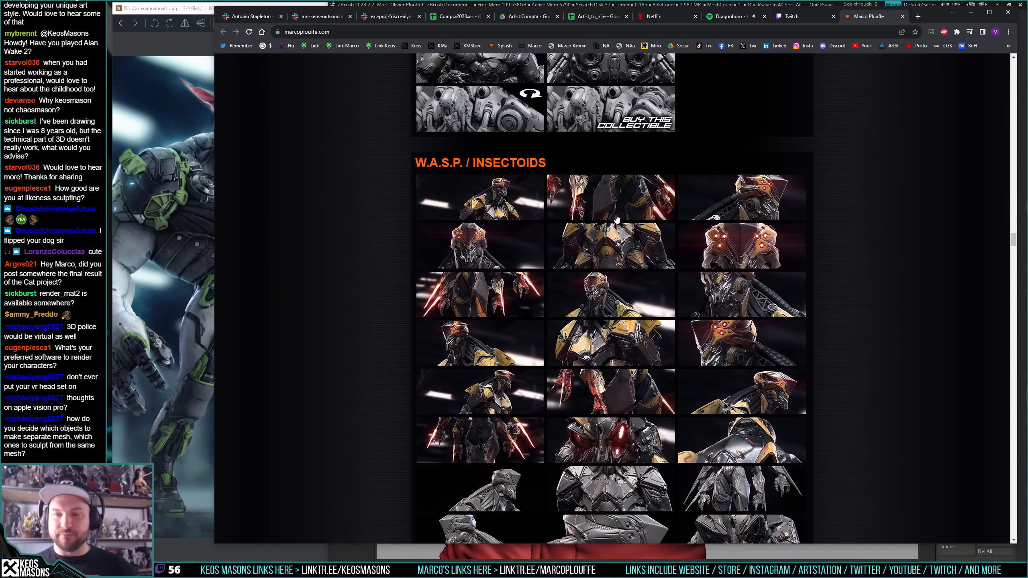
left_click(625, 299)
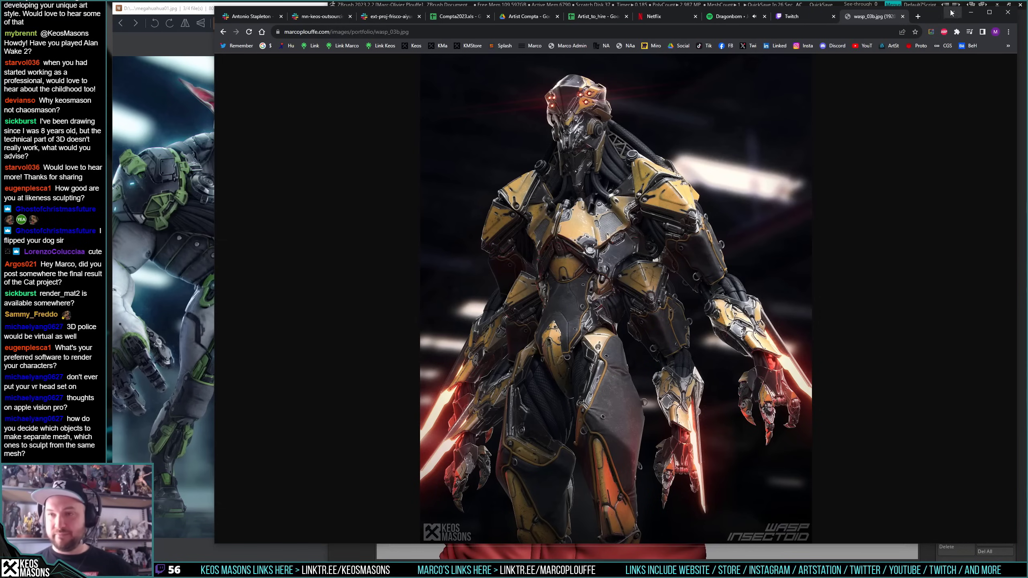
- Switch back to ZBrush and carve the seams of the slotted side panel beside the front thigh plate with the Orb_Cracks brush
left_click(970, 12)
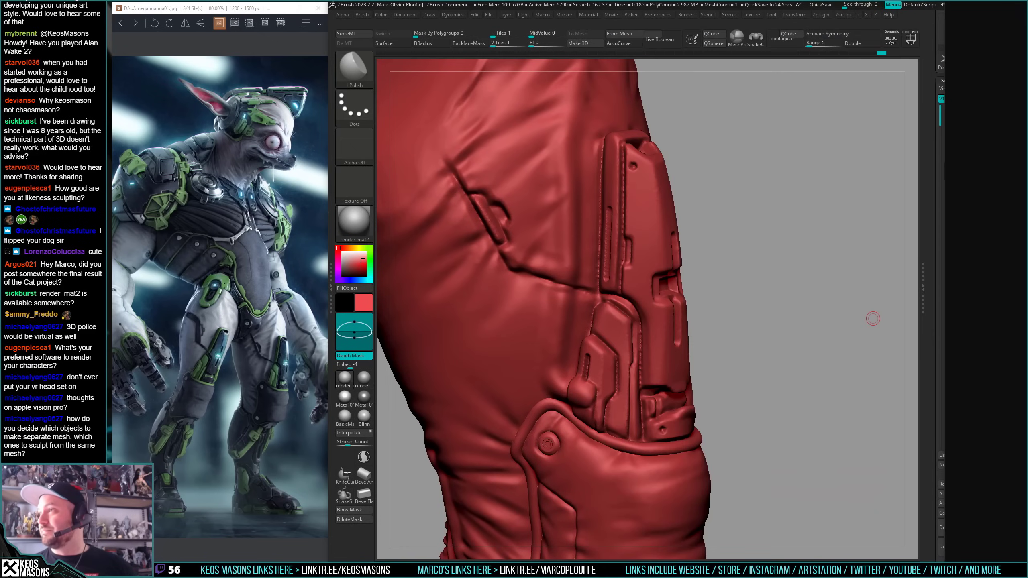
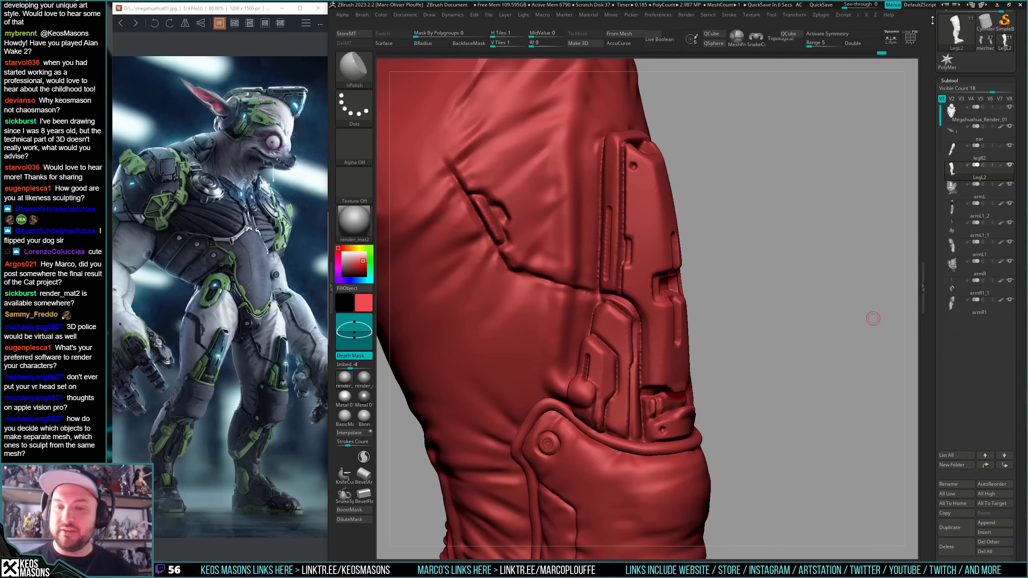
mouse_move(679, 290)
right_mouse_down()
mouse_move(681, 310)
mouse_move(636, 334)
mouse_move(689, 306)
right_mouse_up()
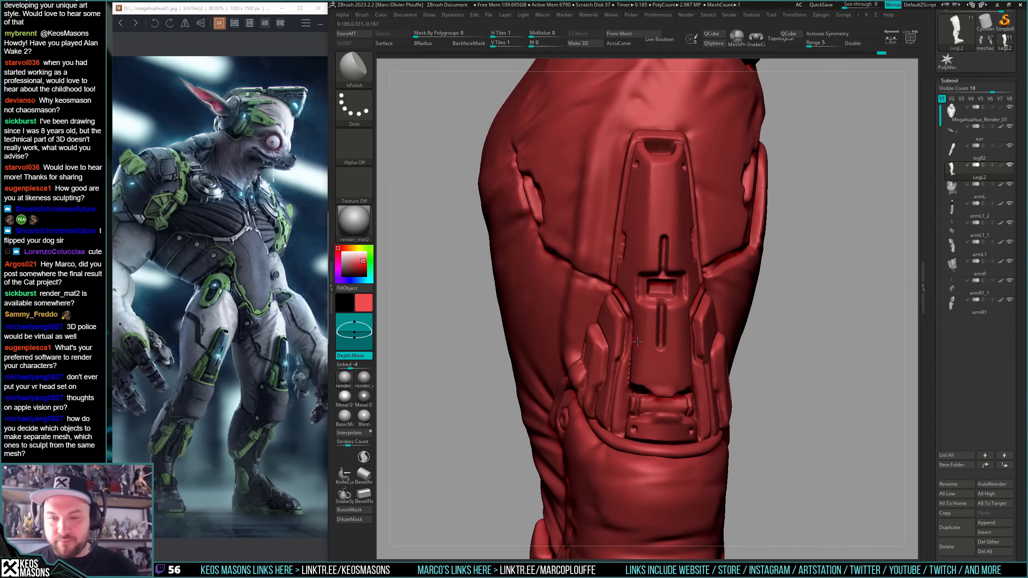
mouse_move(682, 343)
right_mouse_down("ctrl")
mouse_move(696, 314)
mouse_move(727, 300)
mouse_move(692, 300)
mouse_move(698, 379)
mouse_move(684, 364)
mouse_move(662, 416)
right_mouse_up("ctrl")
key("space")
left_click(688, 298)
mouse_move(615, 344)
right_mouse_down()
mouse_move(649, 359)
mouse_move(657, 352)
mouse_move(658, 379)
mouse_move(655, 342)
mouse_move(643, 328)
mouse_move(631, 335)
mouse_move(642, 330)
right_mouse_up()
key("ctrl")
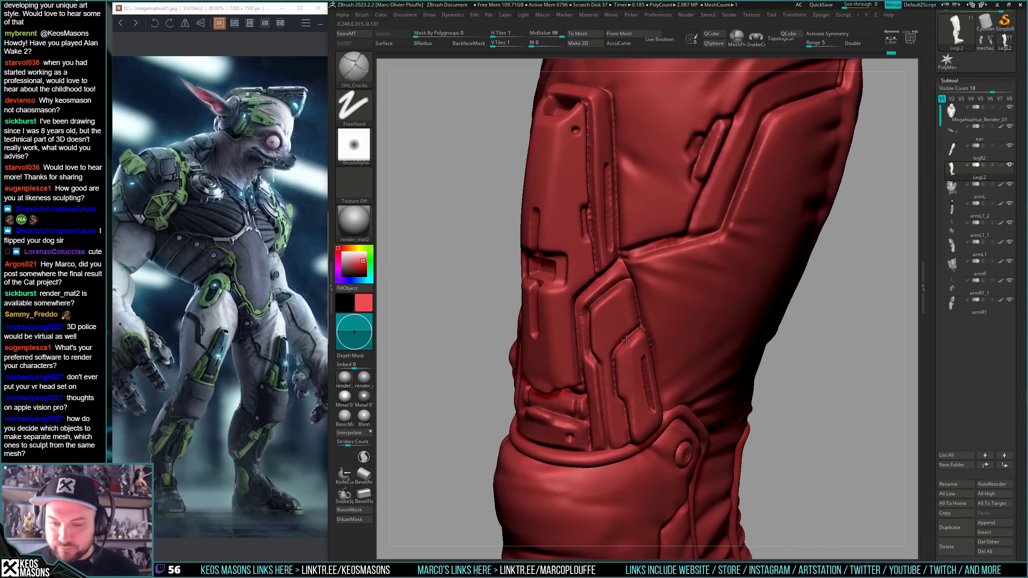
mouse_move(634, 331)
left_mouse_down()
mouse_move(612, 355)
mouse_move(618, 373)
left_mouse_up()
- Sharpen and smooth the junction where the outer thigh seam meets the edge of the front plate
right_click_drag(619, 393, 631, 340, "ctrl")
mouse_move(631, 340)
right_mouse_down()
mouse_move(651, 311)
mouse_move(730, 335)
mouse_move(668, 320)
right_mouse_up()
right_click_drag(667, 320, 663, 348, "ctrl")
right_click_drag(664, 348, 620, 359)
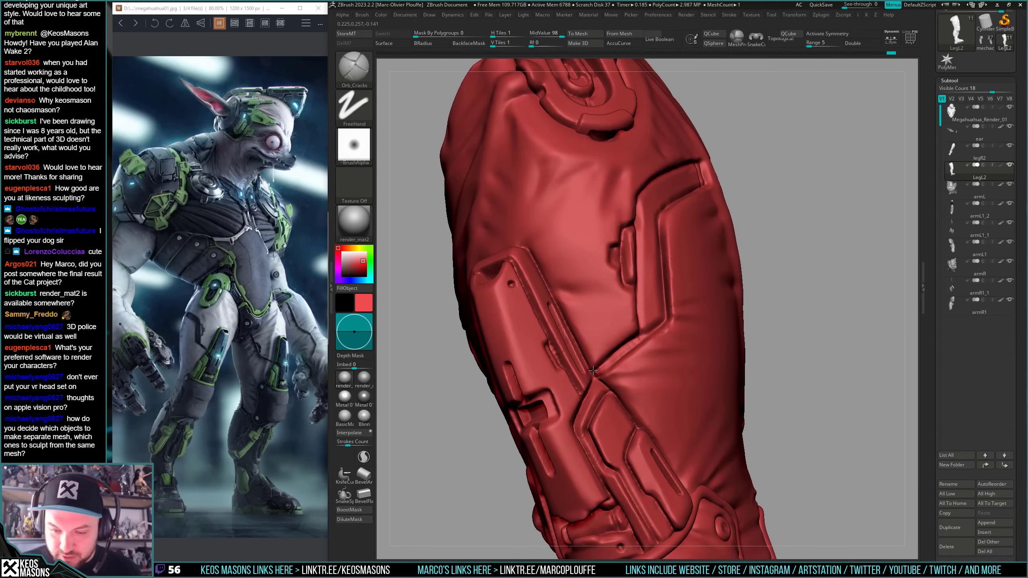
right_click_drag(636, 335, 603, 374)
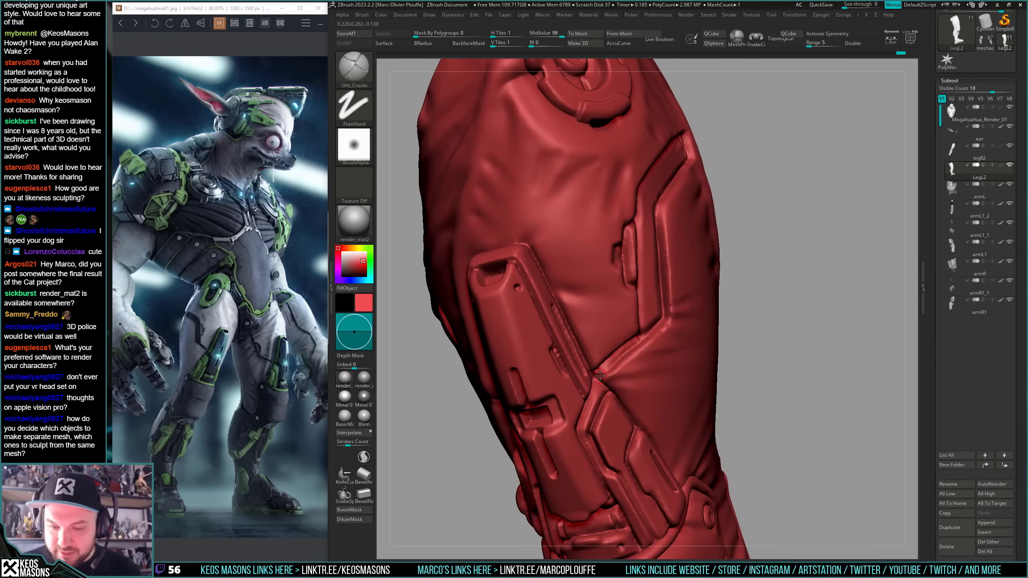
right_click_drag(631, 340, 596, 374)
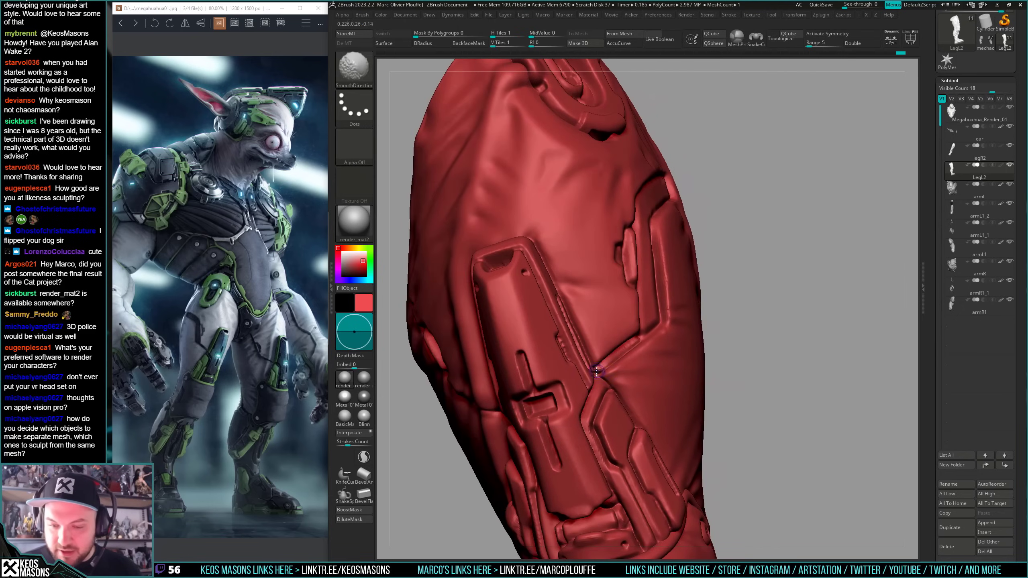
mouse_move(628, 343)
right_mouse_down()
mouse_move(585, 376)
mouse_move(618, 331)
right_mouse_up()
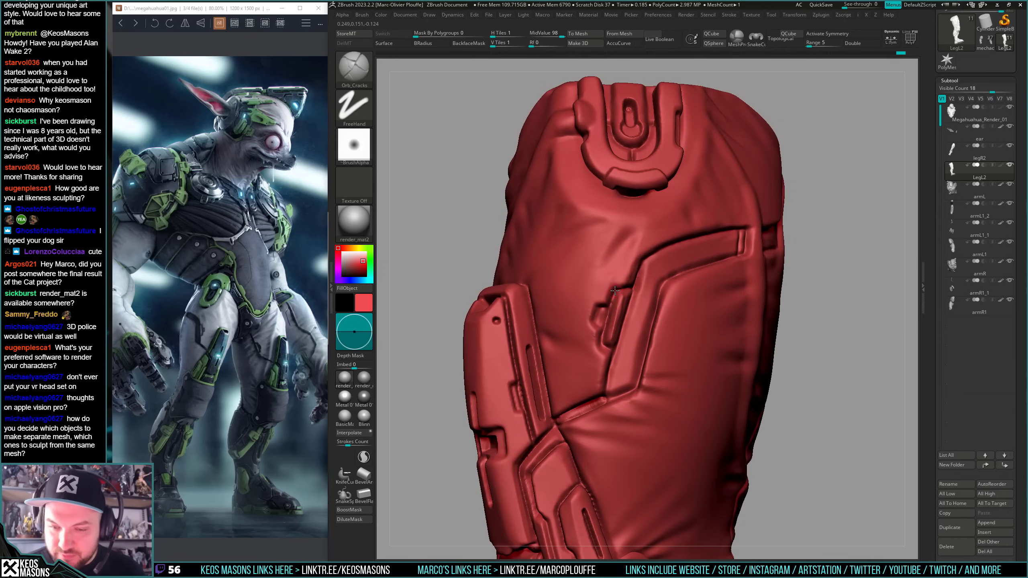
- Crease the outline of the small notched clip beside the angled strip on the outer thigh
left_click_drag(601, 344, 600, 343)
mouse_move(601, 335)
right_mouse_down()
mouse_move(607, 346)
mouse_move(600, 309)
right_mouse_up()
left_click_drag(600, 309, 609, 308)
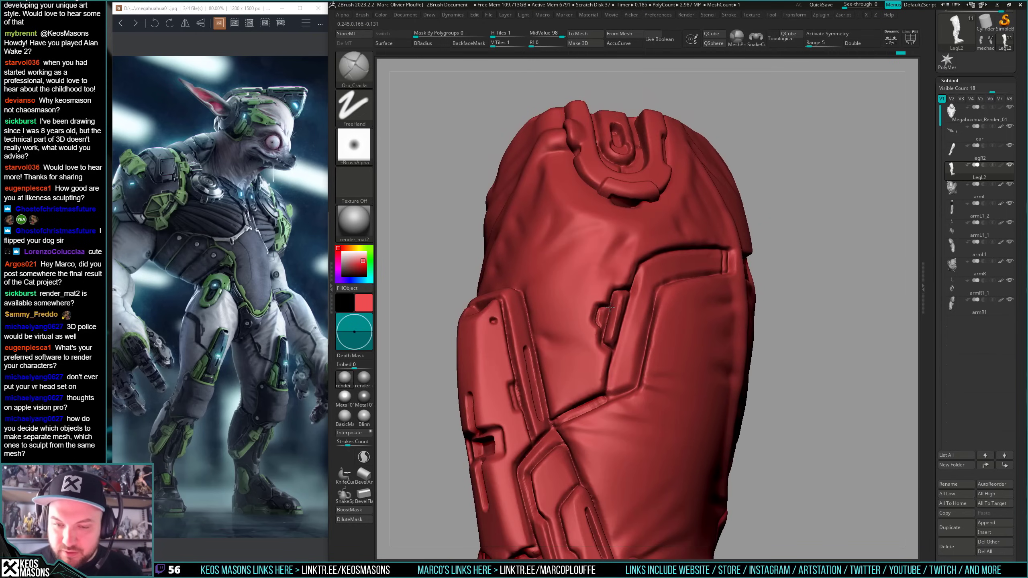
mouse_move(609, 308)
right_mouse_down()
mouse_move(652, 297)
mouse_move(672, 343)
mouse_move(652, 336)
mouse_move(655, 247)
right_mouse_up()
- Smooth the surface and borders of the angled strip on the outer thigh
key("shift+s")
right_click_drag(695, 362, 655, 303)
key("shift+s")
mouse_move(651, 355)
right_mouse_down()
mouse_move(688, 324)
mouse_move(651, 311)
mouse_move(690, 293)
right_mouse_up()
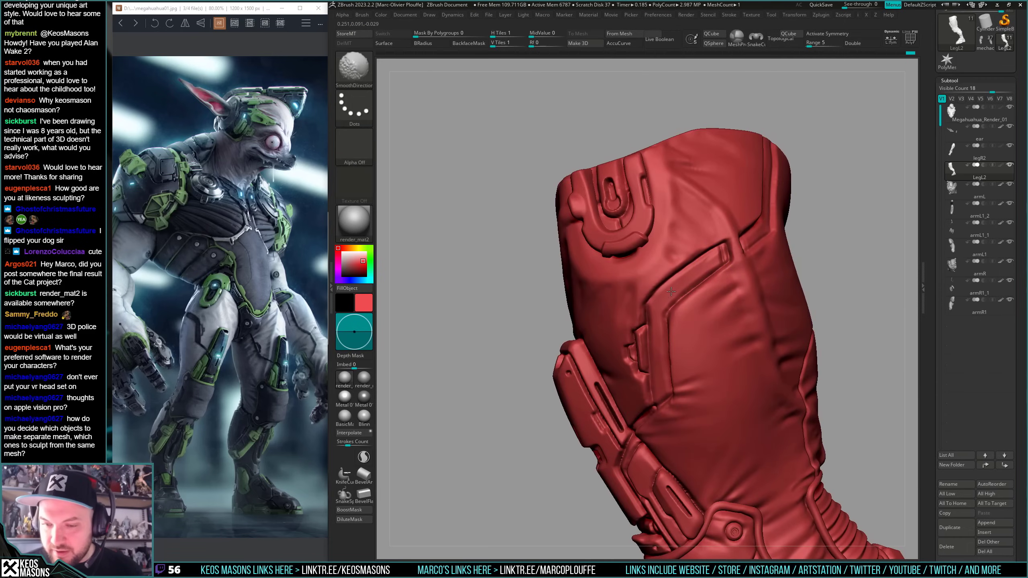
right_click_drag(656, 344, 645, 365)
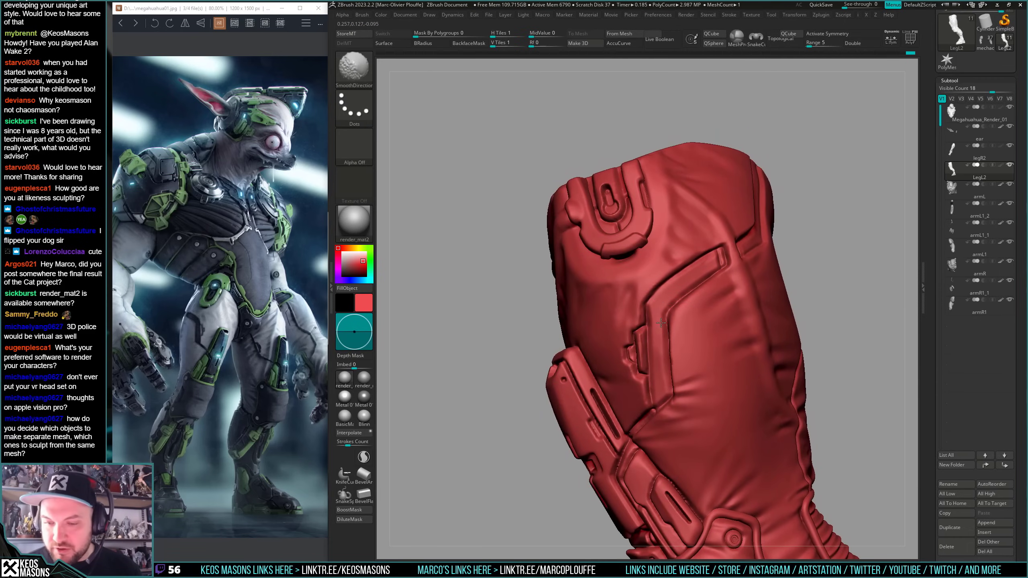
- Flatten the face of the angled outer-thigh strip with the hPolish brush
mouse_move(660, 323)
right_mouse_down()
mouse_move(625, 342)
mouse_move(688, 326)
mouse_move(677, 338)
right_mouse_up()
right_click(677, 338)
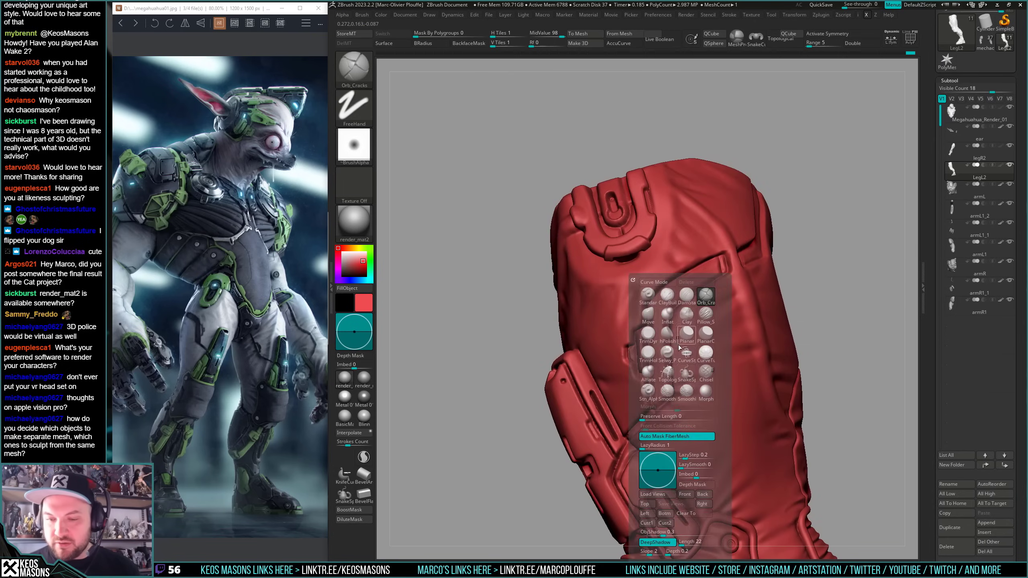
left_click(667, 334)
key("space")
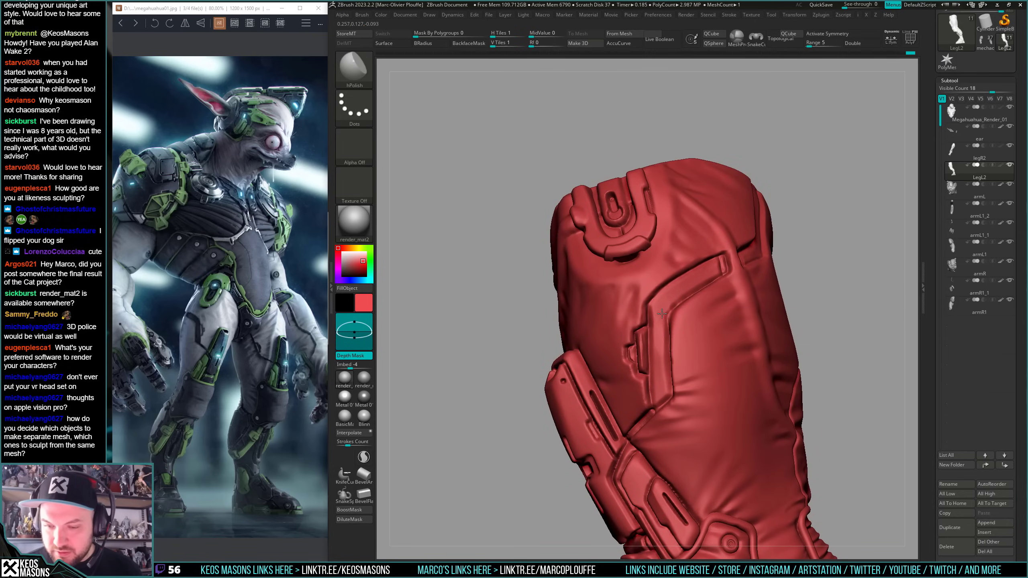
right_click_drag(658, 380, 643, 278)
right_click_drag(716, 257, 607, 328, "alt")
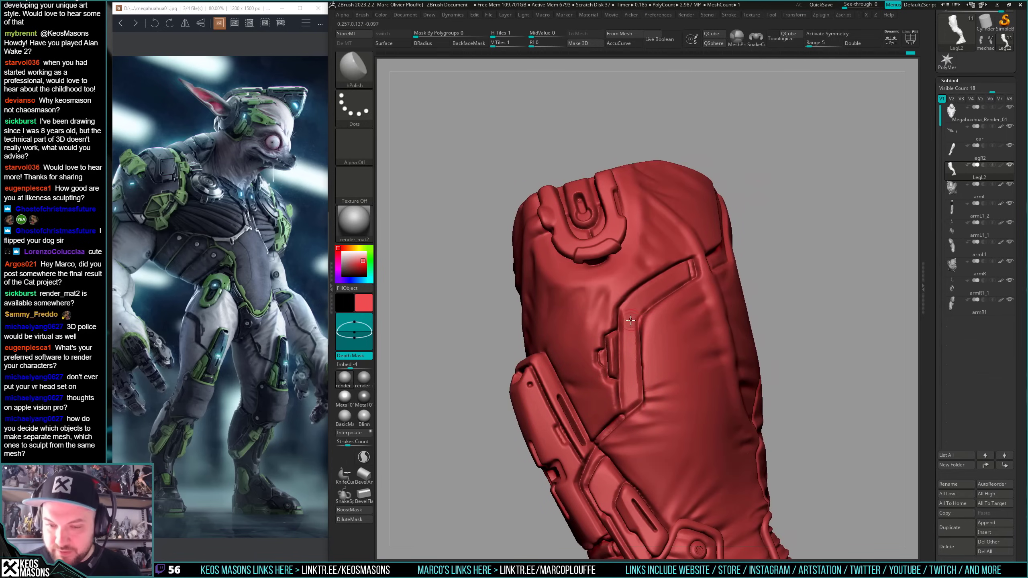
left_click_drag(629, 402, 634, 314)
right_click_drag(632, 397, 631, 408)
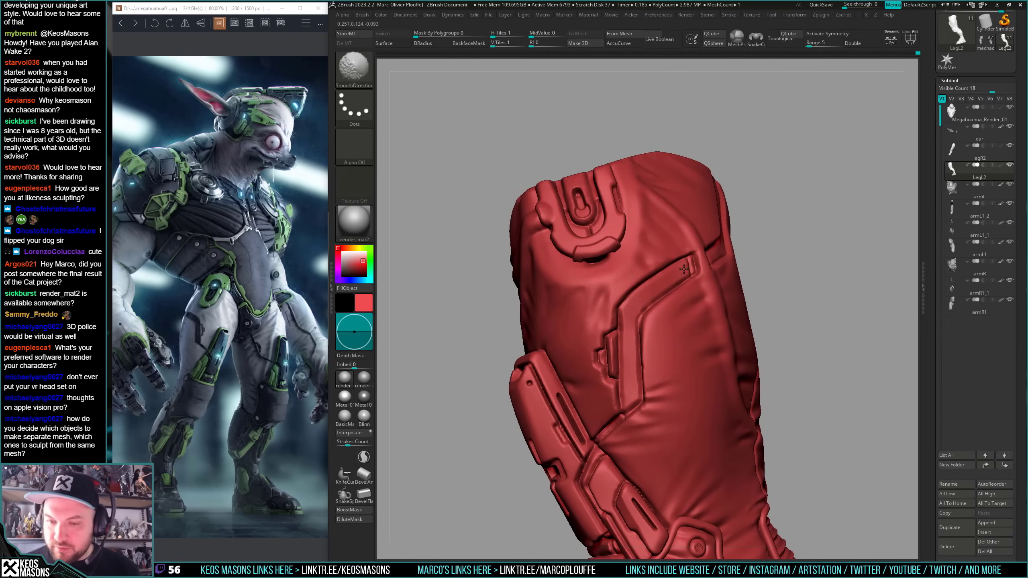
- Carve the inner seam of the angled strip with the DamStandard brush and smooth the thigh surface in front of it
key("space")
right_click_drag(684, 275, 661, 303)
mouse_move(661, 303)
right_mouse_down("ctrl")
mouse_move(648, 315)
mouse_move(662, 298)
right_mouse_up("ctrl")
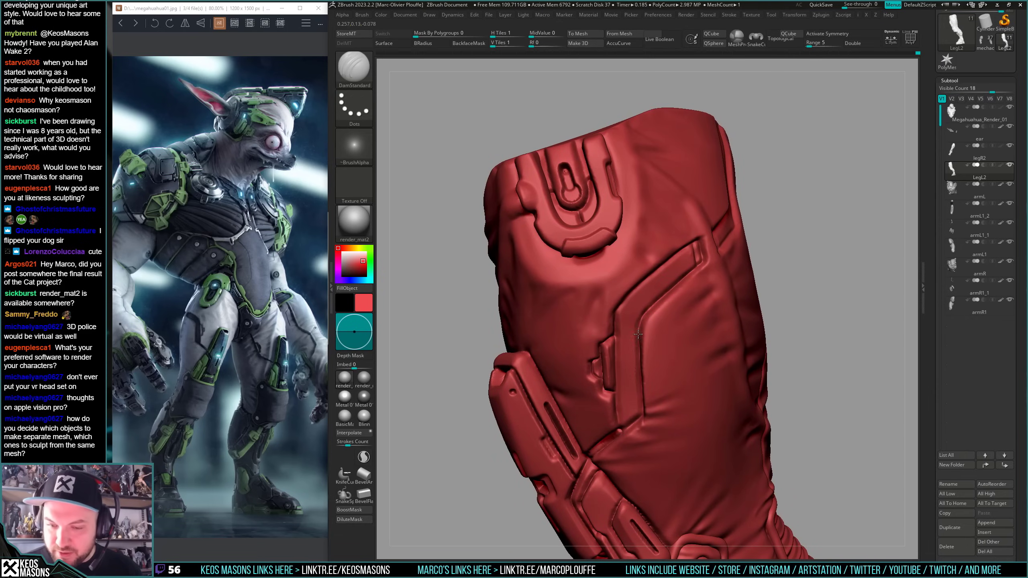
mouse_move(639, 362)
right_mouse_down()
mouse_move(619, 309)
mouse_move(635, 320)
right_mouse_up()
left_click_drag(610, 300, 604, 309, "shift")
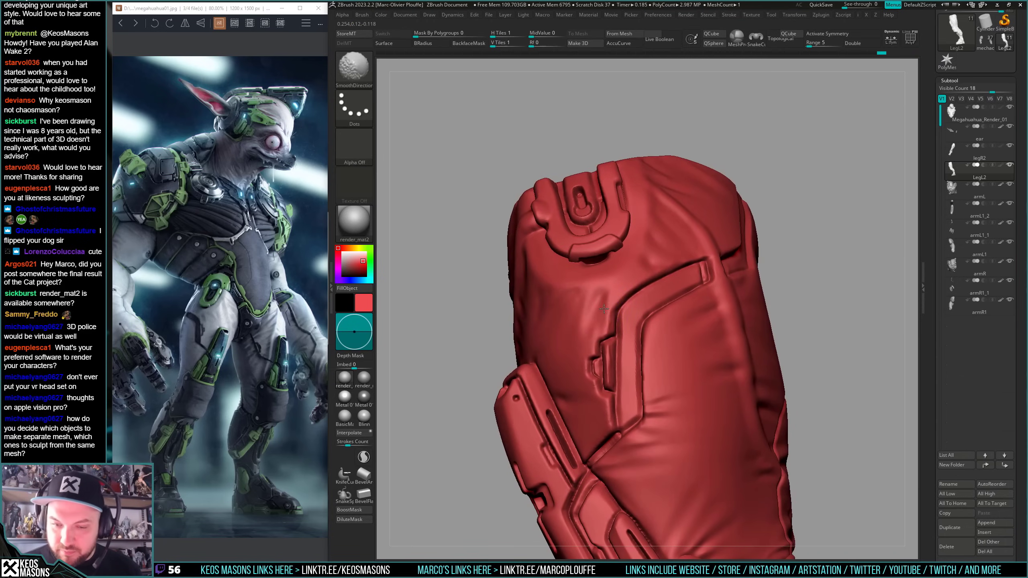
mouse_move(611, 299)
right_mouse_down()
mouse_move(666, 317)
mouse_move(676, 285)
mouse_move(667, 295)
right_mouse_up()
- Define the small slot at the strip's upper end and its counterpart across the side seam with the DamStandard brush
key("space")
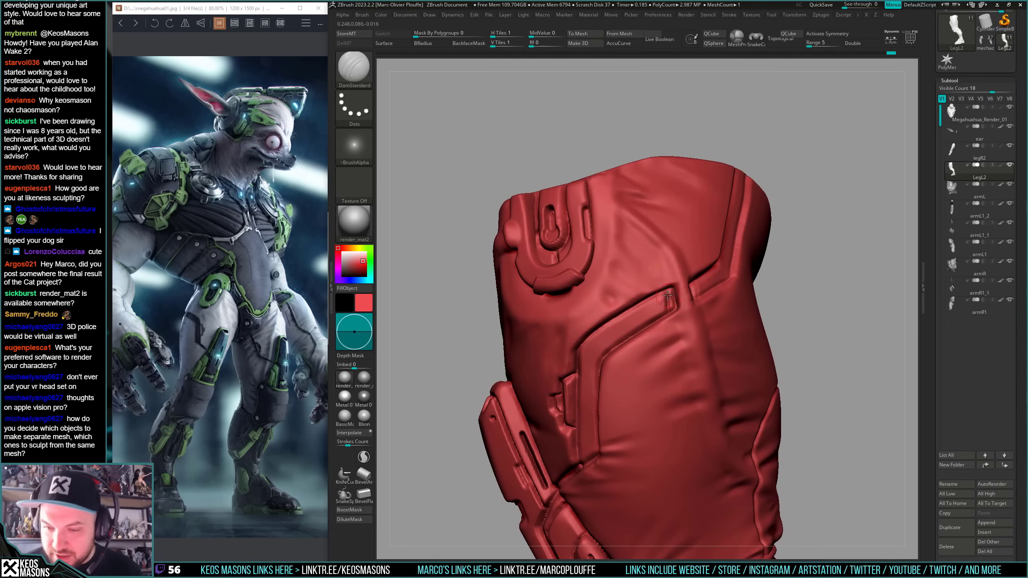
key("space")
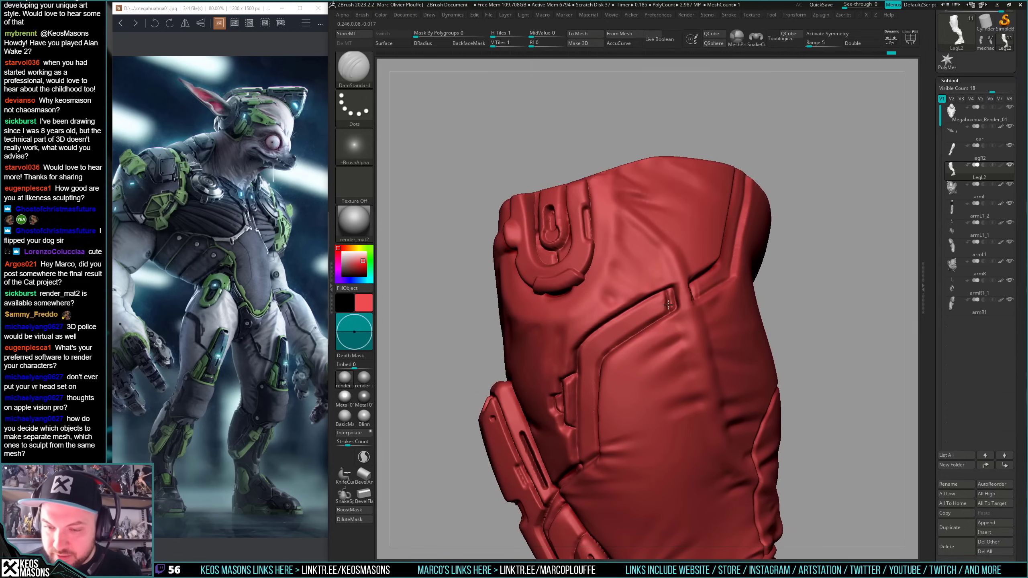
mouse_move(670, 312)
right_mouse_down()
mouse_move(676, 290)
mouse_move(692, 291)
right_mouse_up()
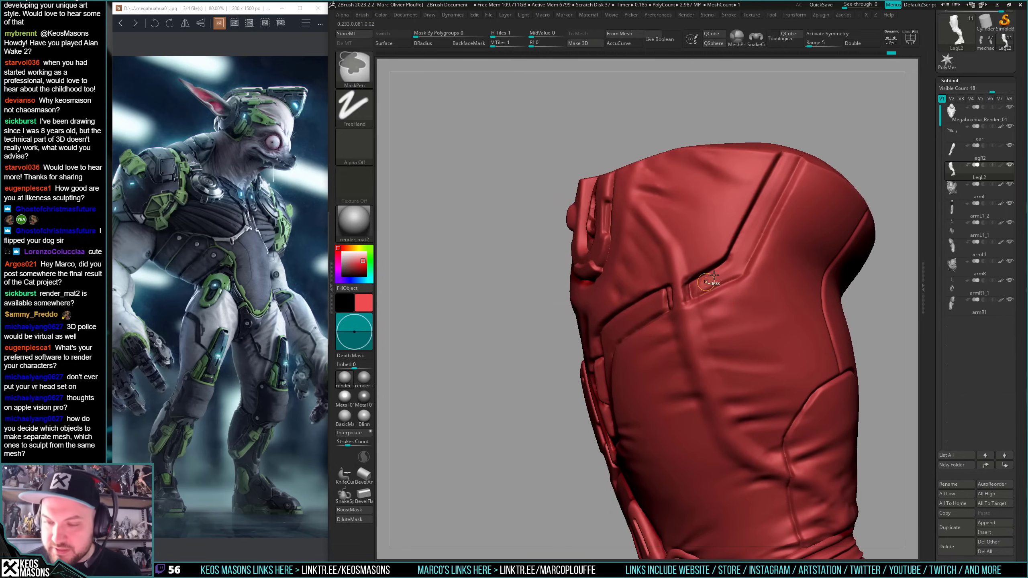
key("shift")
left_click_drag(692, 283, 701, 281, "shift")
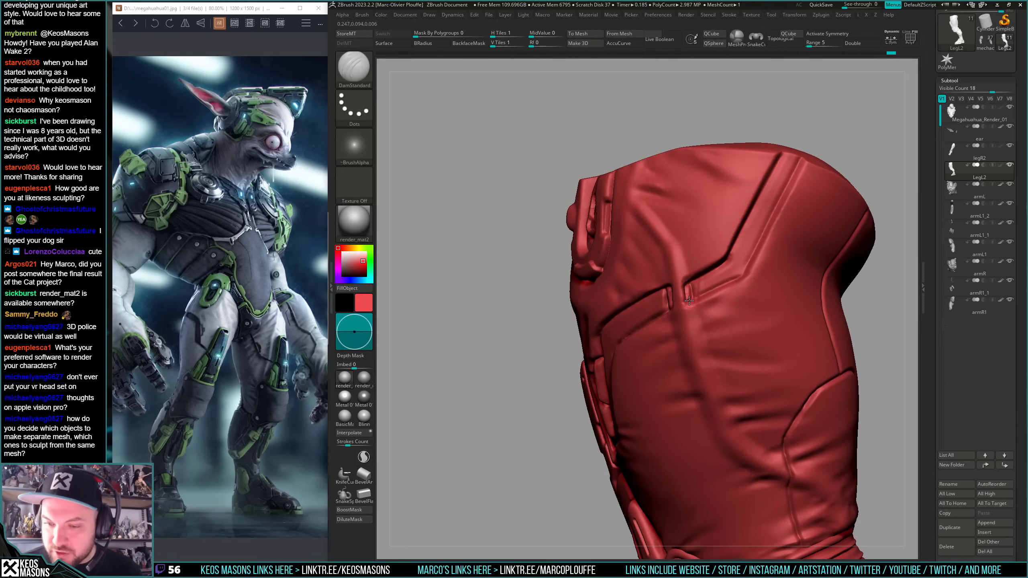
right_click_drag(689, 299, 692, 299)
- Carve the two parallel diagonal seams running up to the hip at the top of the outer thigh
right_click_drag(737, 275, 664, 358)
left_click_drag(722, 242, 721, 243)
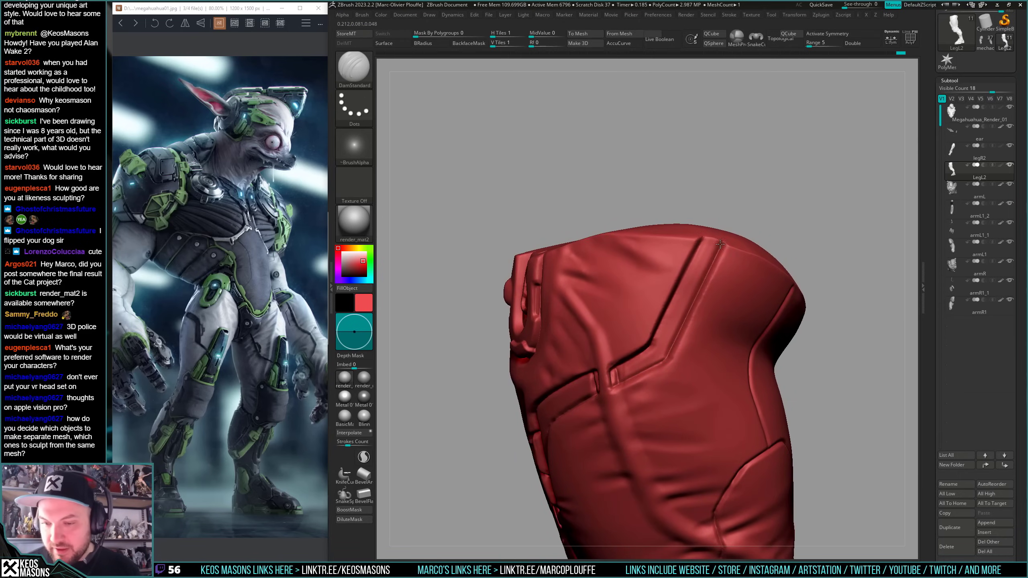
right_click_drag(721, 243, 671, 307)
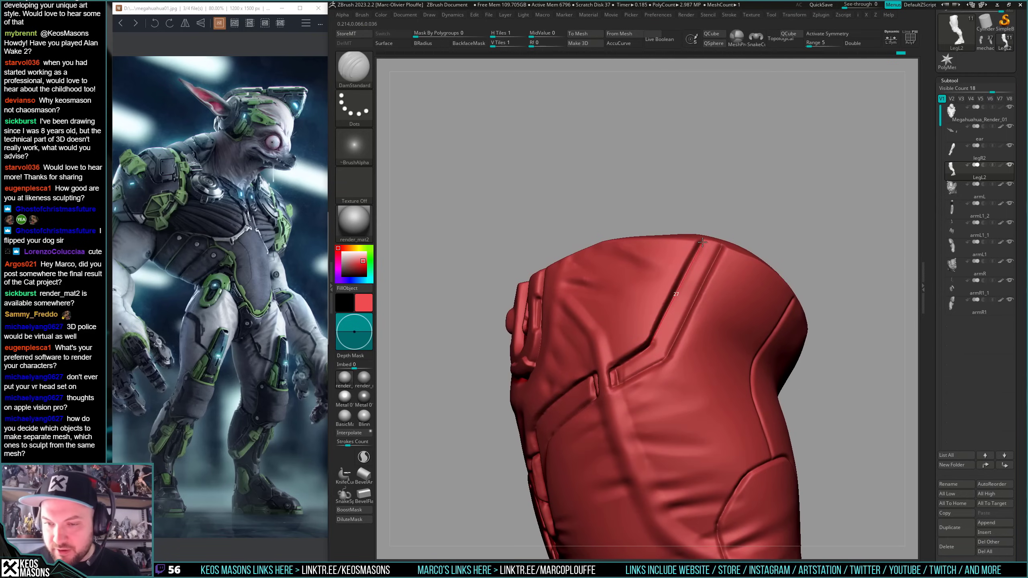
left_click_drag(702, 242, 672, 299)
left_click_drag(652, 345, 650, 346)
mouse_move(644, 347)
right_mouse_down()
mouse_move(682, 315)
mouse_move(681, 366)
mouse_move(651, 393)
mouse_move(675, 300)
mouse_move(657, 316)
right_mouse_up()
key("shift+alt+s")
key("shift+alt+s")
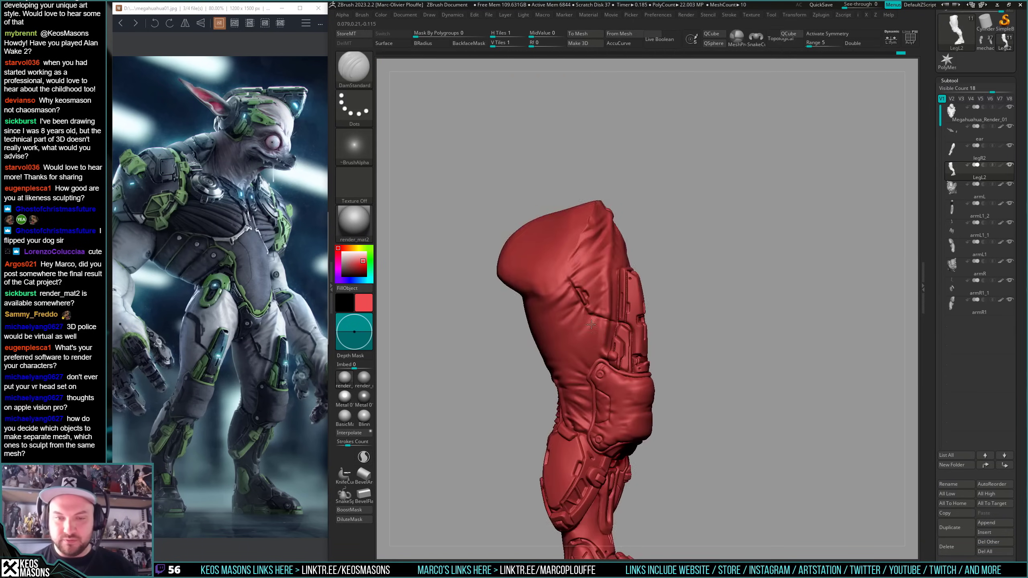
- Deepen the inner thigh seam past the small clip and its corner toward the front plate
right_click_drag(632, 399, 590, 285, "ctrl")
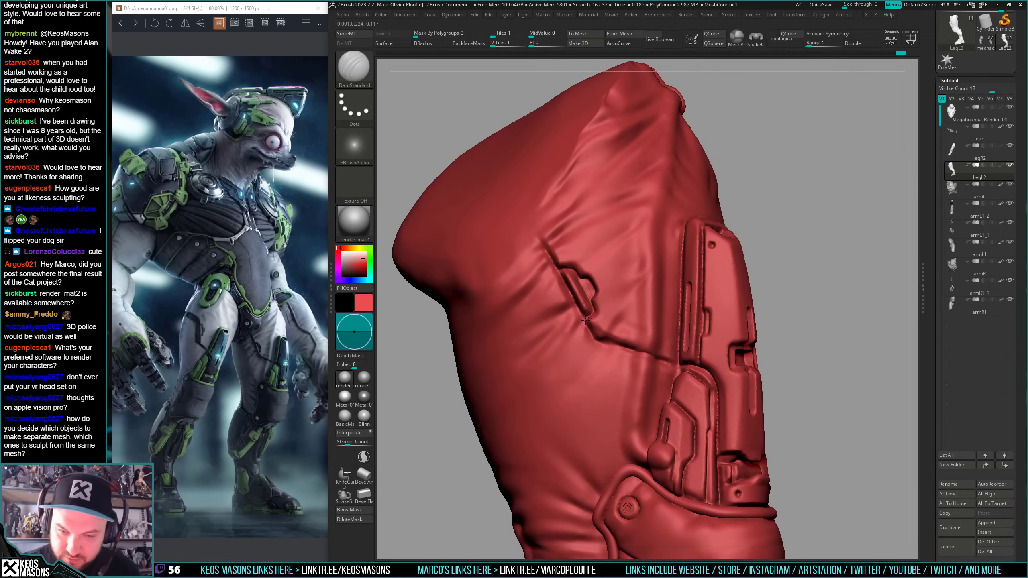
right_click_drag(585, 320, 557, 265)
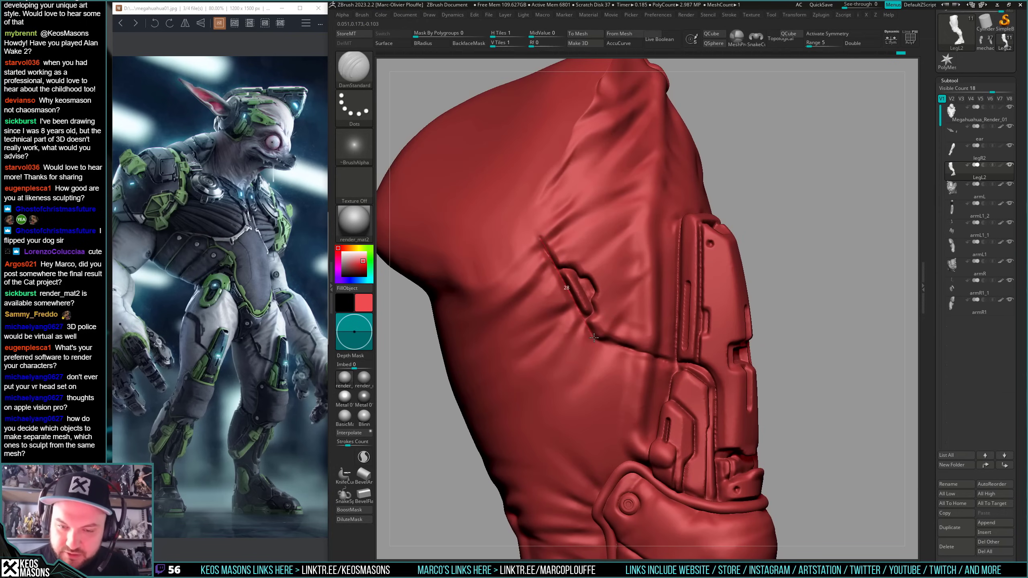
left_click_drag(594, 337, 597, 337)
mouse_move(596, 293)
right_mouse_down()
mouse_move(635, 382)
mouse_move(624, 390)
right_mouse_up()
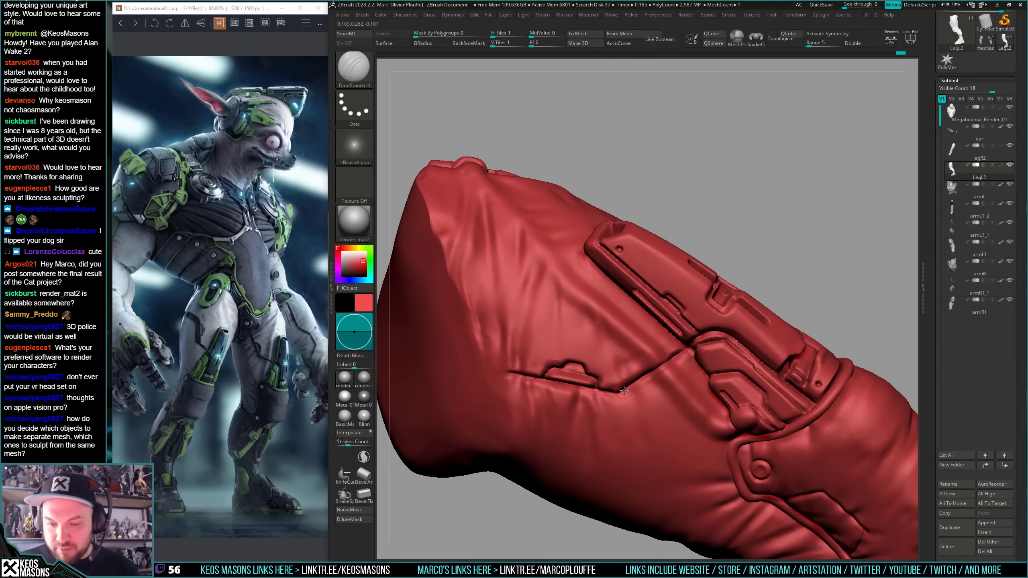
right_click_drag(717, 302, 647, 353)
- Check the whole body from behind, then carve the rear thigh seam and the outline of the rounded panel below it
key("alt+shift+s")
right_click_drag(741, 356, 781, 296, "ctrl")
right_click_drag(646, 340, 766, 359)
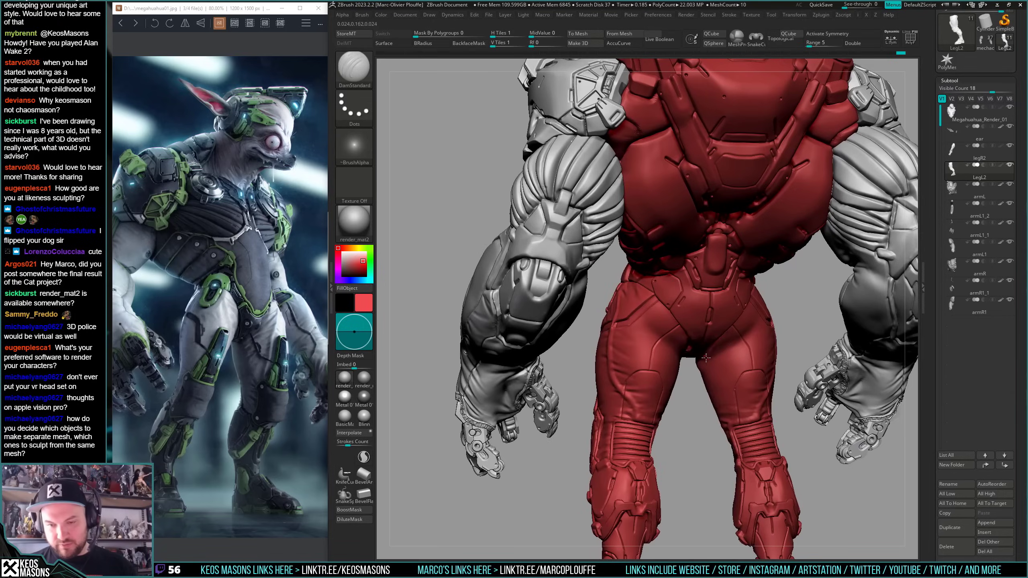
key("alt+shift+s")
right_click_drag(660, 365, 660, 397, "ctrl")
right_click_drag(660, 397, 683, 380)
right_click_drag(659, 410, 647, 364, "alt")
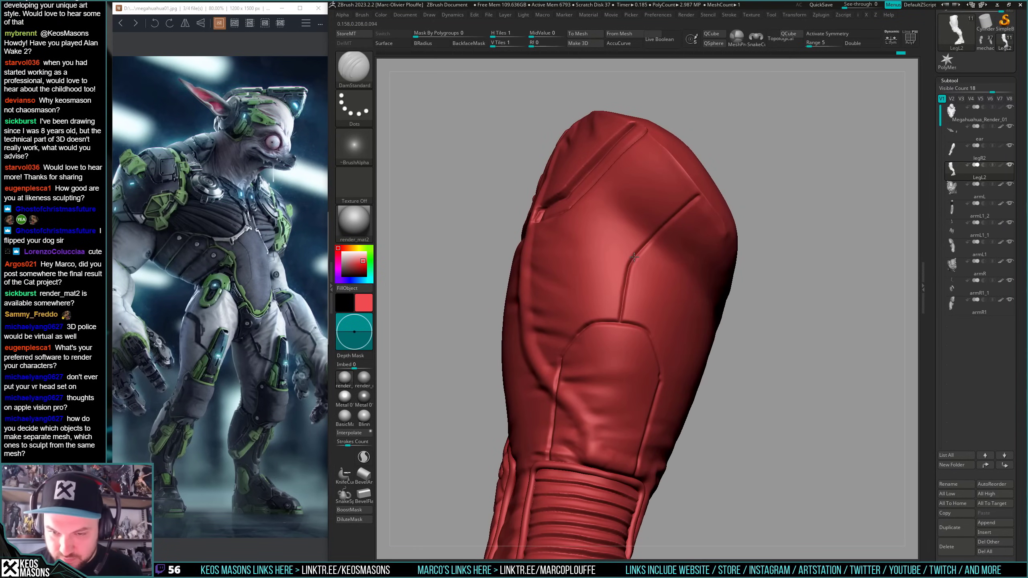
right_click_drag(656, 350, 650, 335)
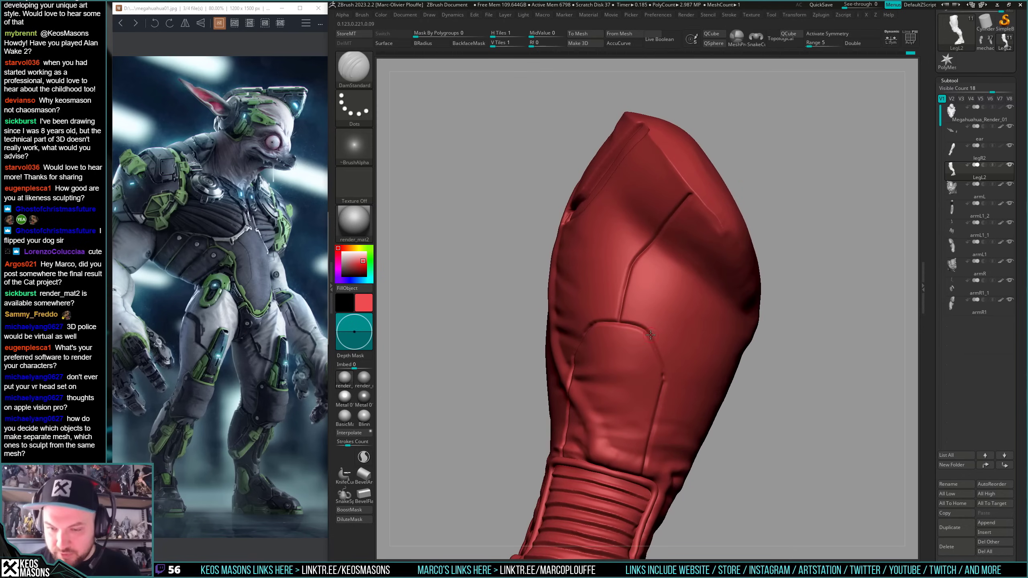
right_click_drag(663, 379, 669, 311)
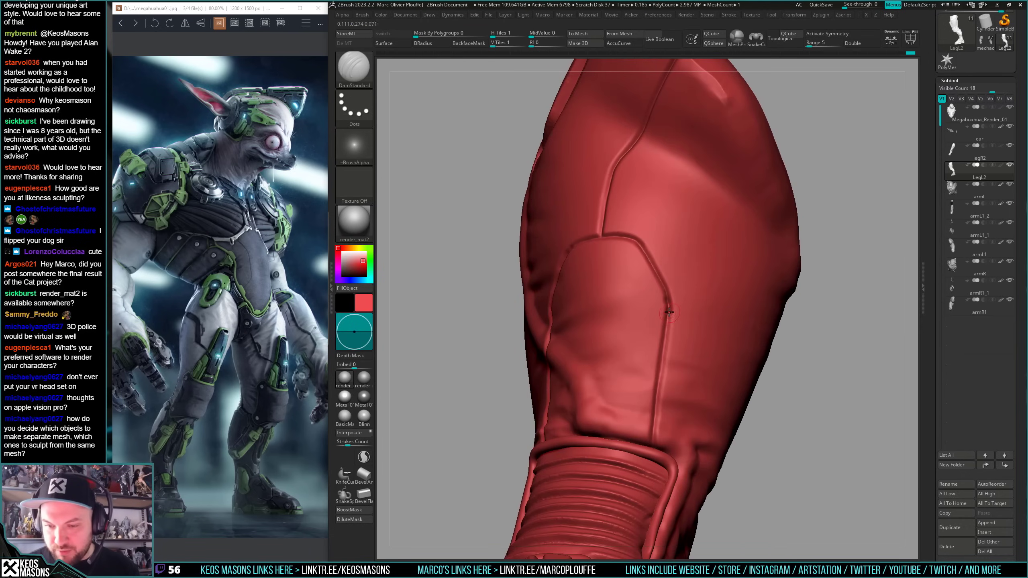
left_click_drag(653, 443, 653, 444)
- Deepen the outer side seam of the rounded rear thigh panel down to the ribbed knee section
right_click_drag(599, 421, 661, 363)
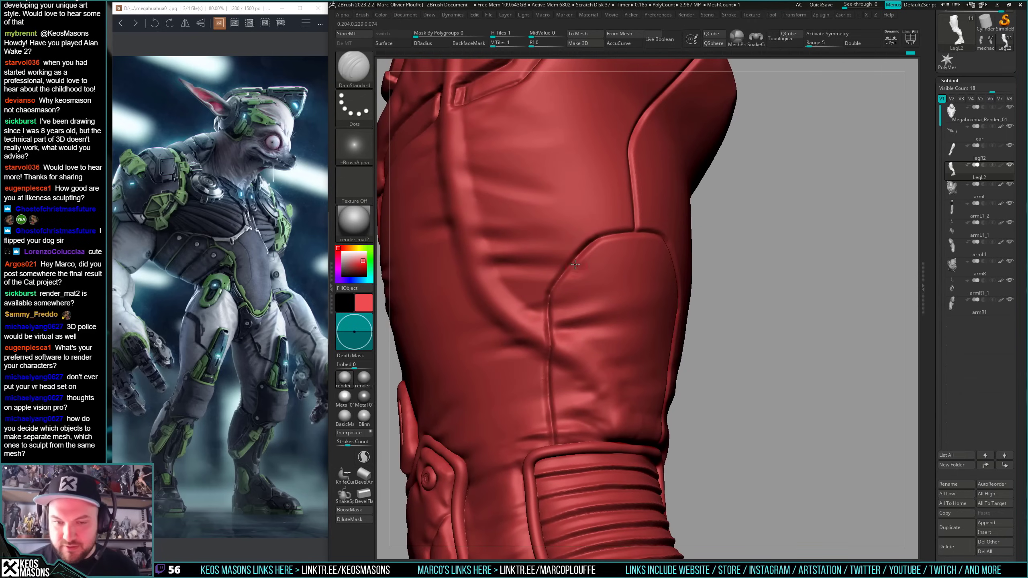
right_click_drag(551, 289, 555, 295)
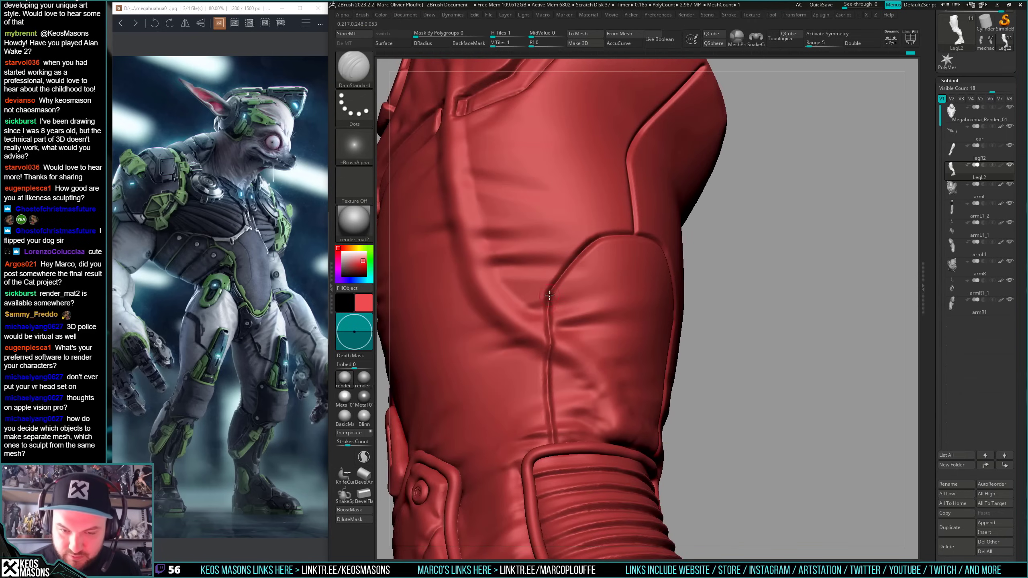
left_click_drag(548, 303, 550, 346)
right_click_drag(550, 352, 552, 339)
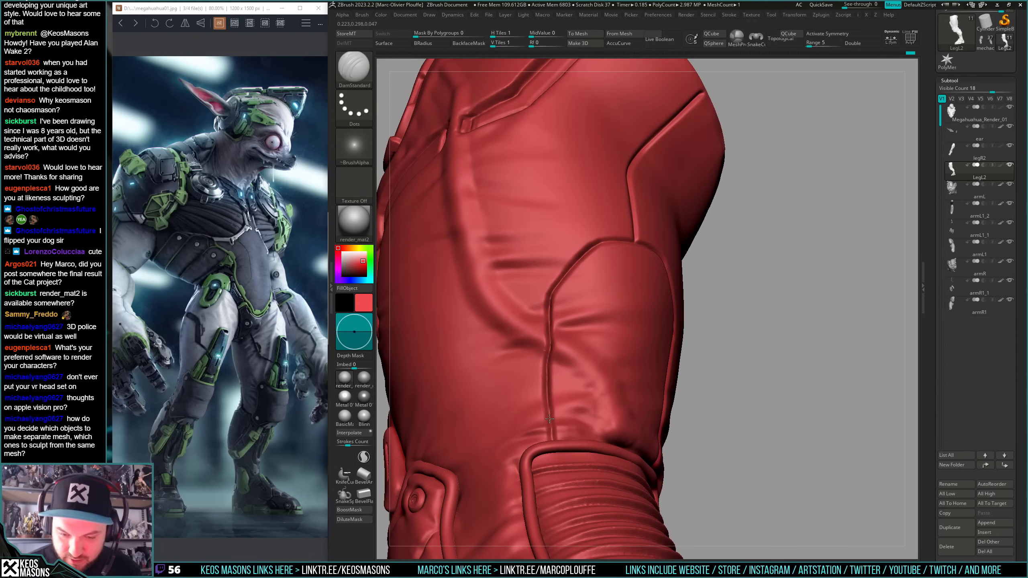
- Examine the refined leg as part of the full character from several angles
right_click_drag(549, 419, 558, 360, "ctrl")
mouse_move(563, 385)
right_mouse_down()
mouse_move(581, 407)
mouse_move(578, 427)
mouse_move(609, 349)
mouse_move(619, 364)
right_mouse_up()
right_click_drag(714, 283, 704, 318)
right_click_drag(703, 318, 687, 429, "alt")
mouse_move(611, 316)
right_mouse_down("ctrl")
mouse_move(602, 360)
mouse_move(609, 349)
mouse_move(647, 348)
mouse_move(747, 304)
right_mouse_up("ctrl")
right_click_drag(709, 346, 761, 352)
right_click_drag(665, 395, 697, 388, "ctrl")
right_click_drag(697, 388, 712, 324, "ctrl")
right_click_drag(785, 258, 793, 332, "alt")
right_click_drag(794, 332, 806, 298)
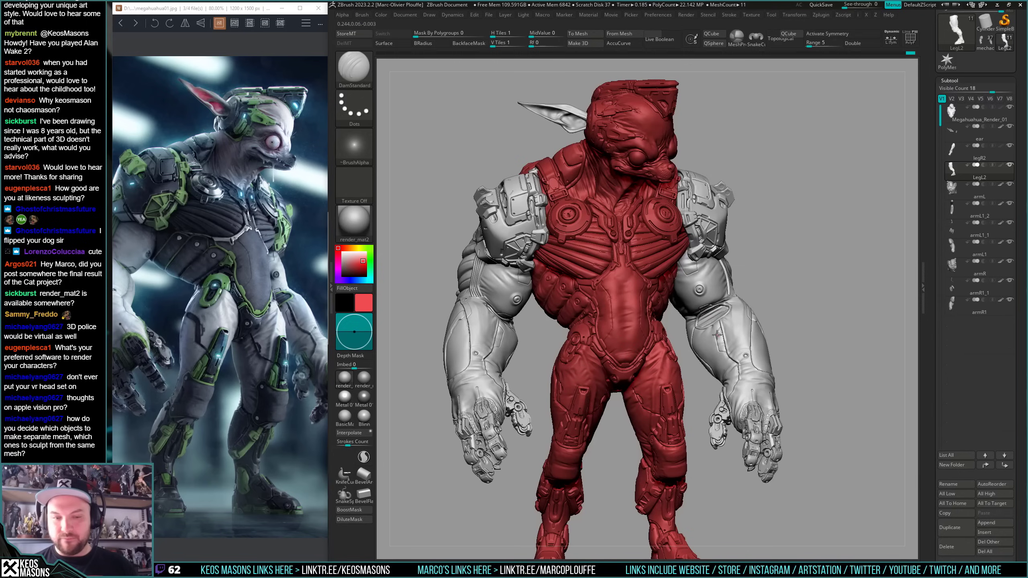
- Adjust the contour of the right forearm with the Move brush and check its silhouette against the torso
mouse_move(520, 343)
left_mouse_down()
mouse_move(545, 343)
mouse_move(519, 342)
left_mouse_up()
mouse_move(553, 389)
left_mouse_down("alt")
mouse_move(567, 399)
mouse_move(603, 372)
left_mouse_up("alt")
key("space")
left_click(572, 323)
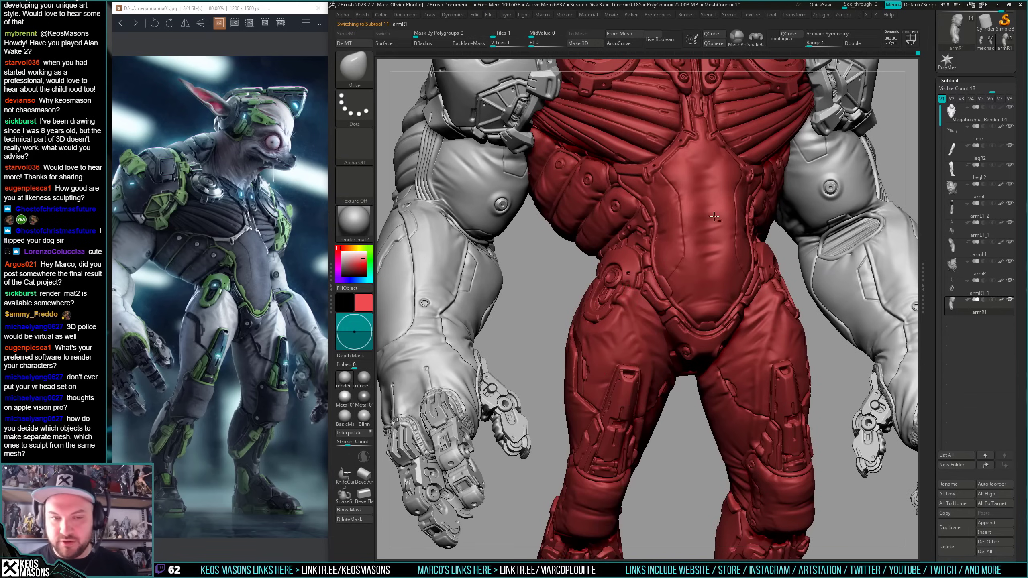
mouse_move(526, 328)
left_mouse_down("alt")
mouse_move(605, 351)
mouse_move(578, 323)
mouse_move(574, 332)
mouse_move(587, 297)
mouse_move(597, 298)
mouse_move(583, 289)
mouse_move(585, 298)
left_mouse_up("alt")
key("space")
key("space")
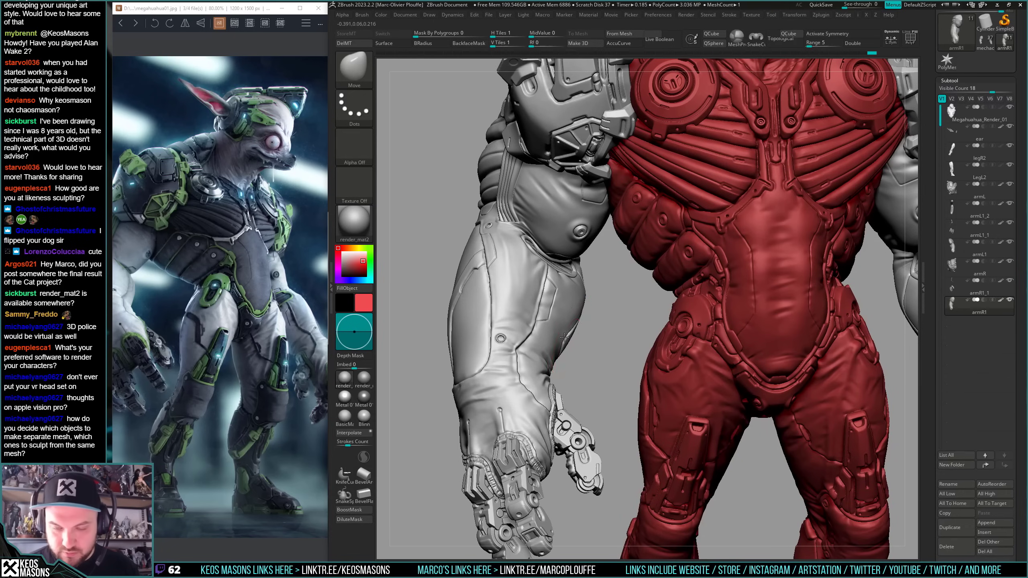
left_click_drag(564, 337, 599, 305)
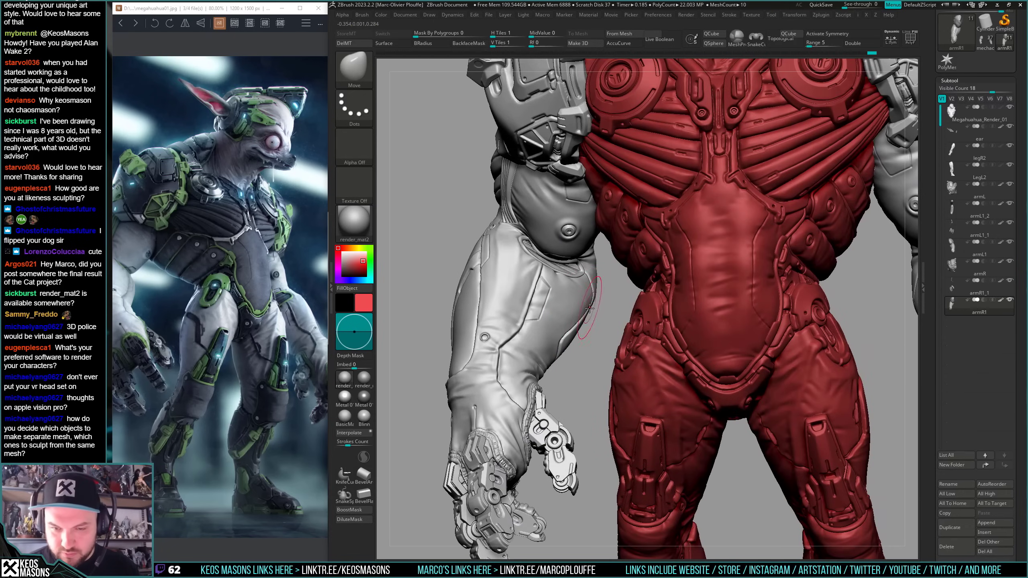
right_click_drag(598, 401, 598, 360)
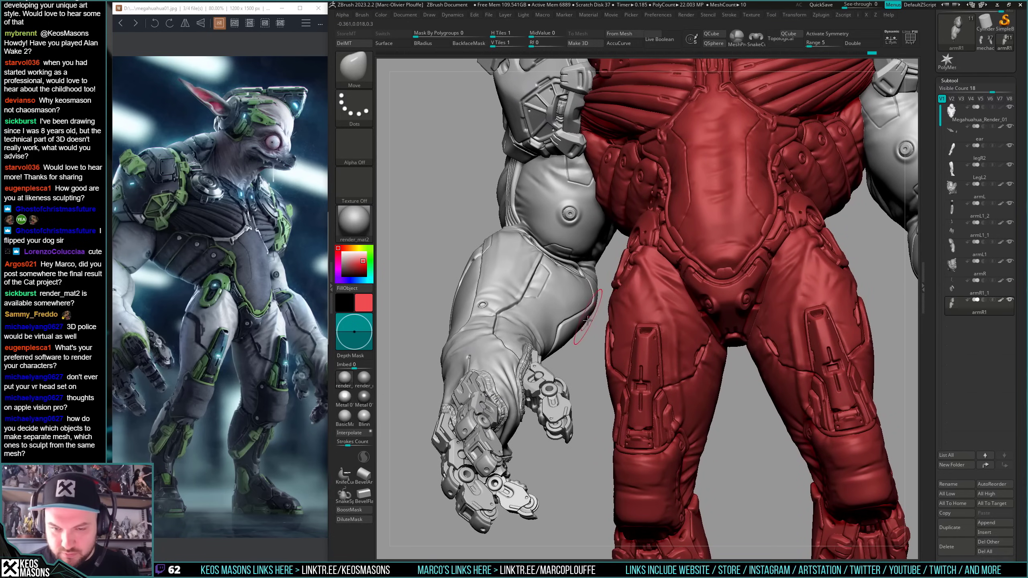
mouse_move(586, 320)
right_mouse_down()
mouse_move(592, 300)
mouse_move(589, 344)
mouse_move(600, 346)
mouse_move(588, 321)
mouse_move(585, 341)
mouse_move(605, 366)
mouse_move(578, 336)
mouse_move(613, 315)
mouse_move(644, 316)
right_mouse_up()
right_click(586, 333)
- Isolate the refined left leg and fill it with plain white
left_click(747, 318, "alt")
mouse_move(747, 318)
right_mouse_down()
mouse_move(787, 317)
mouse_move(759, 379)
right_mouse_up()
left_click(650, 378, "alt")
right_click_drag(650, 379, 867, 275, "ctrl")
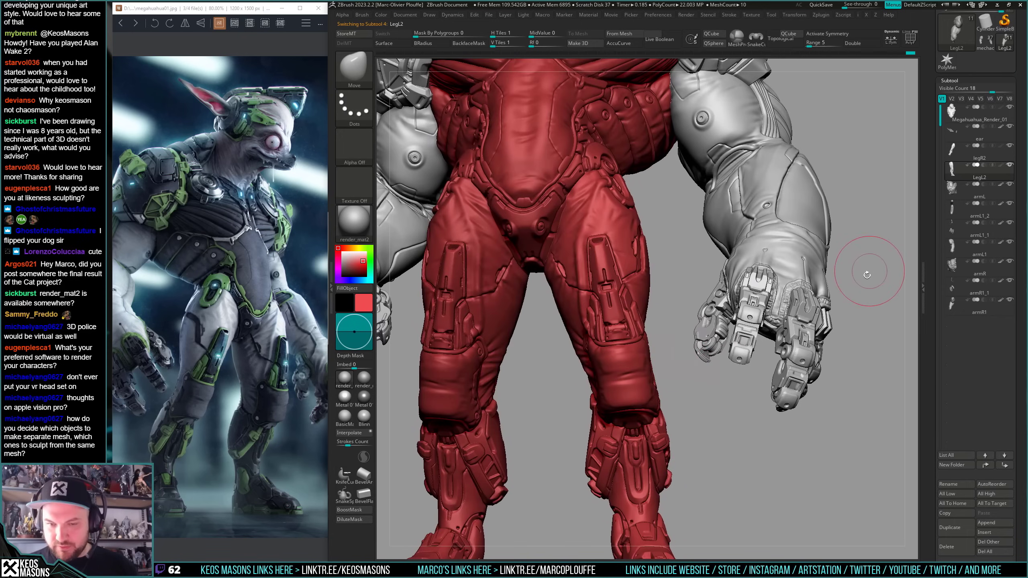
mouse_move(855, 312)
right_mouse_down()
mouse_move(849, 285)
mouse_move(883, 271)
mouse_move(858, 273)
mouse_move(851, 294)
right_mouse_up()
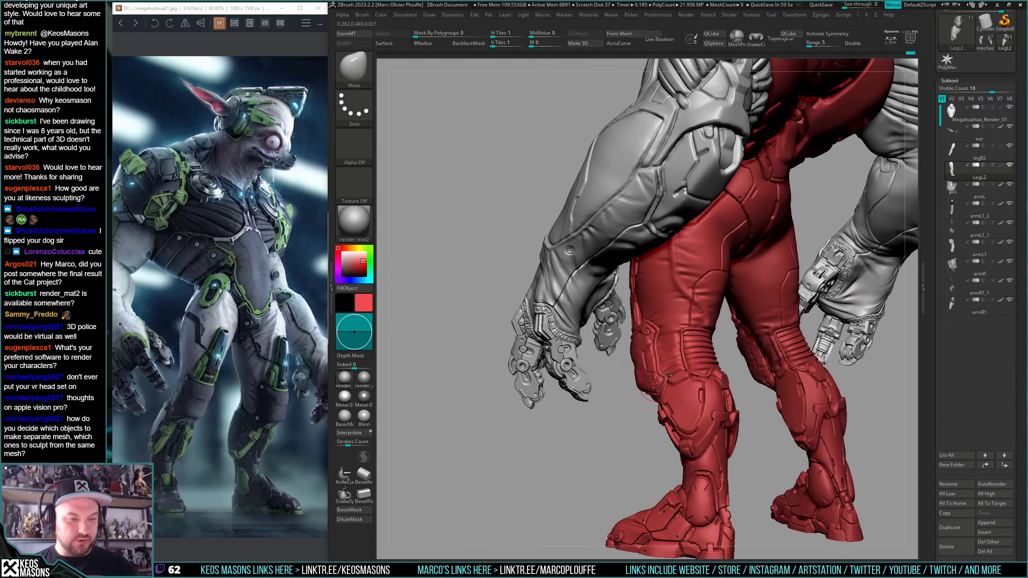
right_click_drag(668, 375, 707, 394)
key("alt+s")
key("alt+c")
key("space")
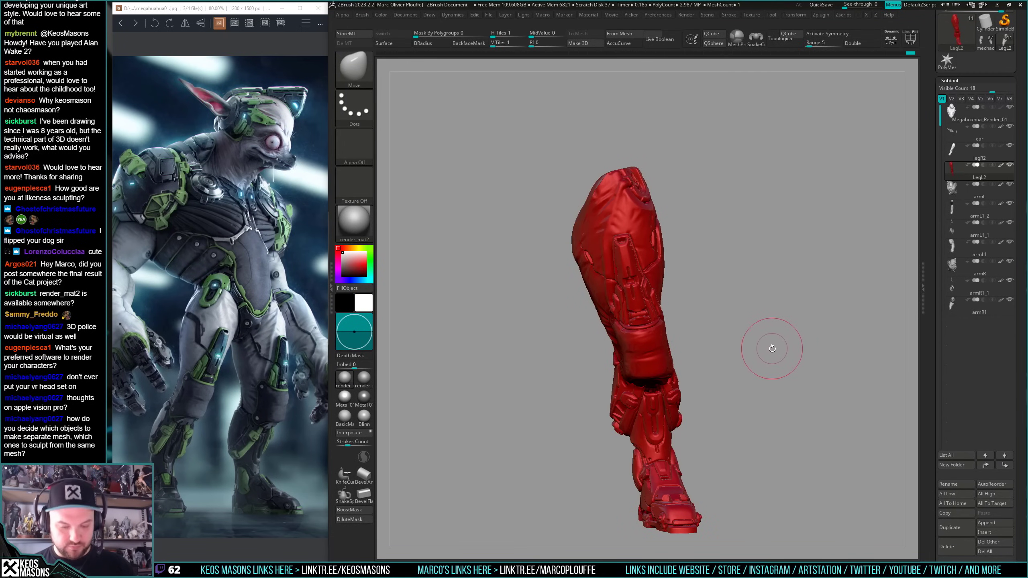
key("ctrl+f")
right_click_drag(766, 353, 761, 358)
- Duplicate the left leg subtool and delete the copy's lower subdivision levels
key("i")
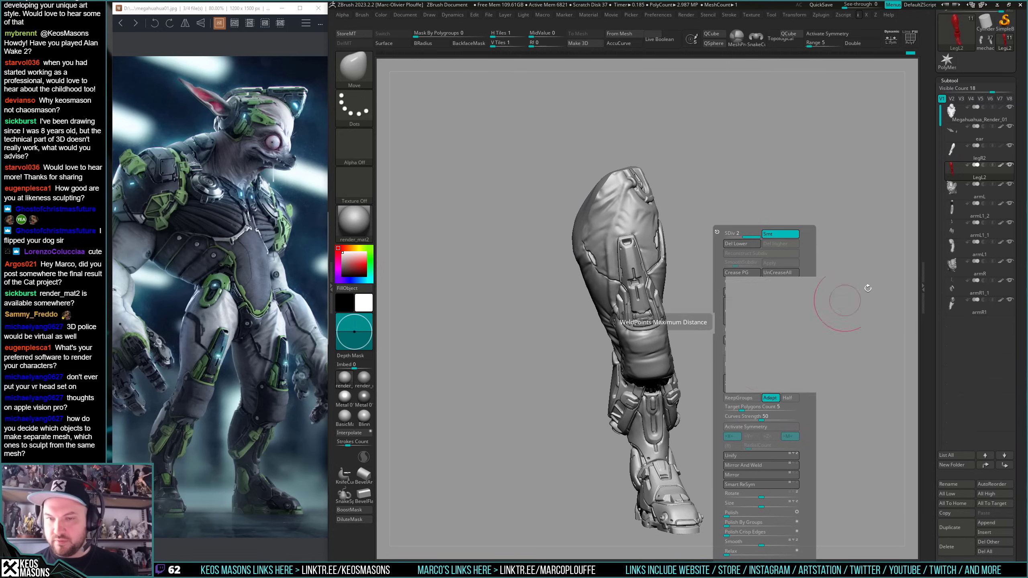
left_click(954, 528)
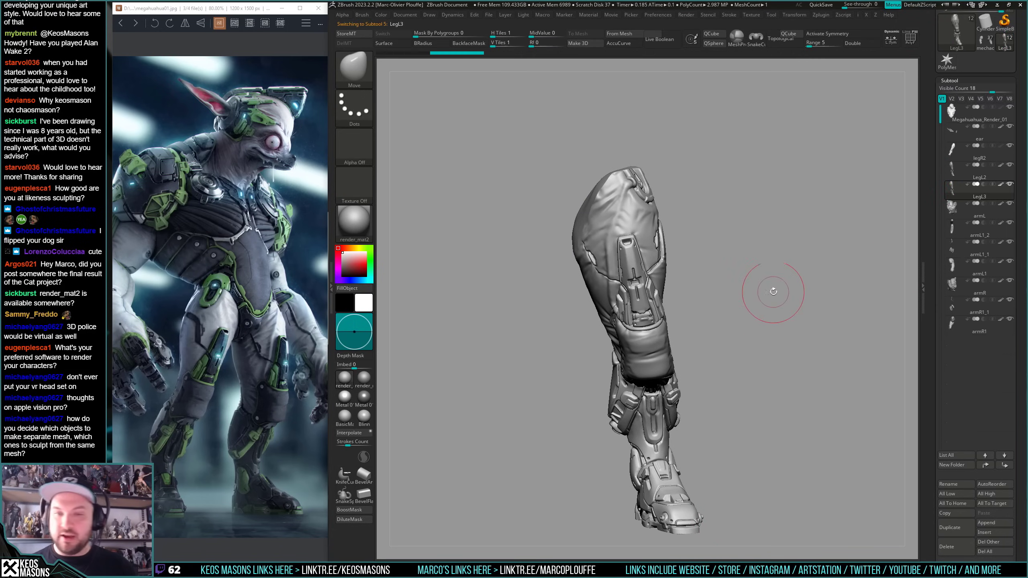
key("i")
left_click(748, 248)
- Mirror the copied leg to the opposite side and try to reconstruct its subdivision levels
key("i")
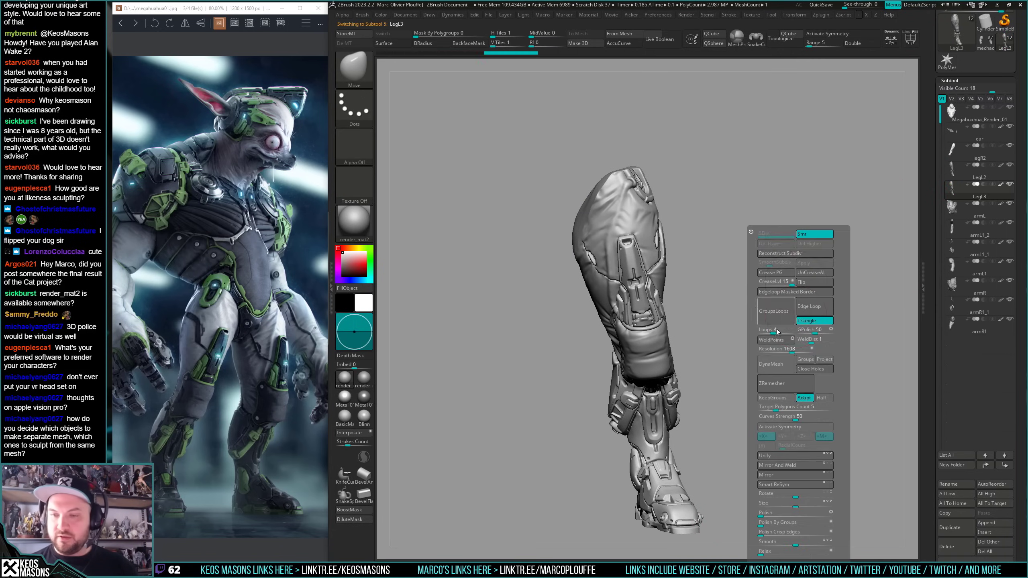
left_click(774, 477)
key("d")
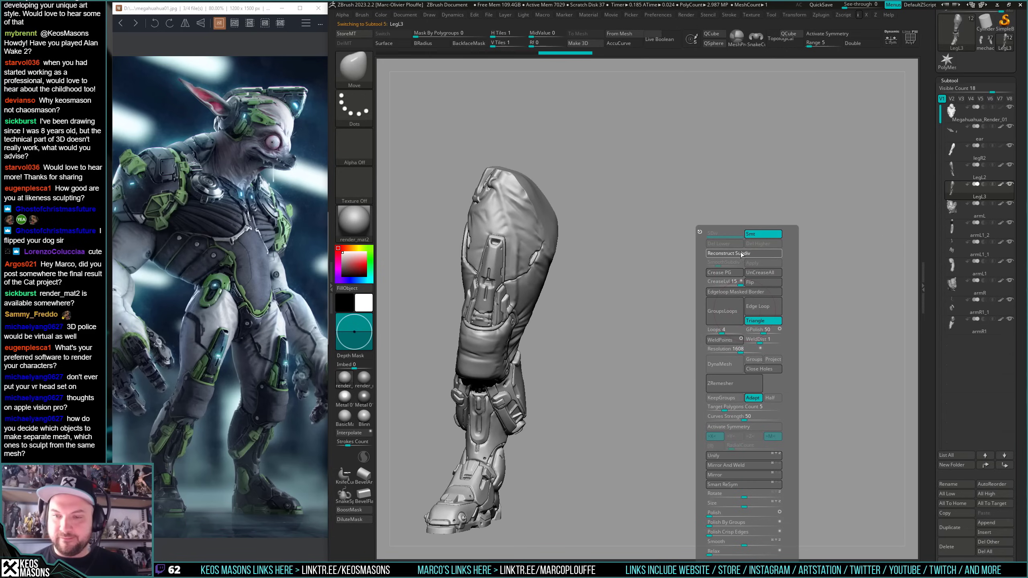
left_click(741, 254)
key("i")
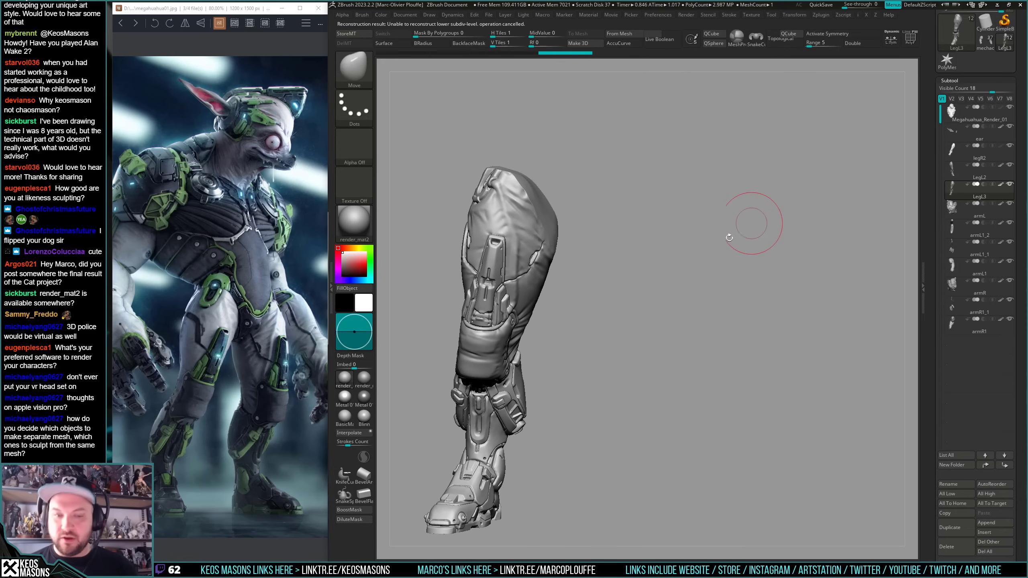
- Bring the whole character back into view around the mirrored leg and choose a light red colour
key("s")
left_click_drag(554, 338, 636, 336, "alt")
key("s")
key("shift+f")
key("shift+f")
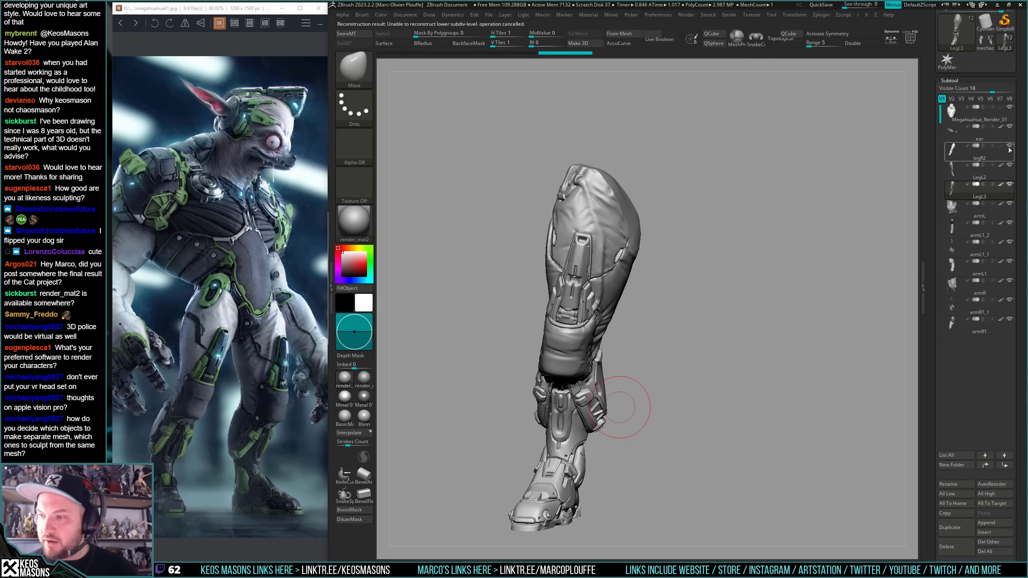
key("s")
key("space")
left_click(803, 242)
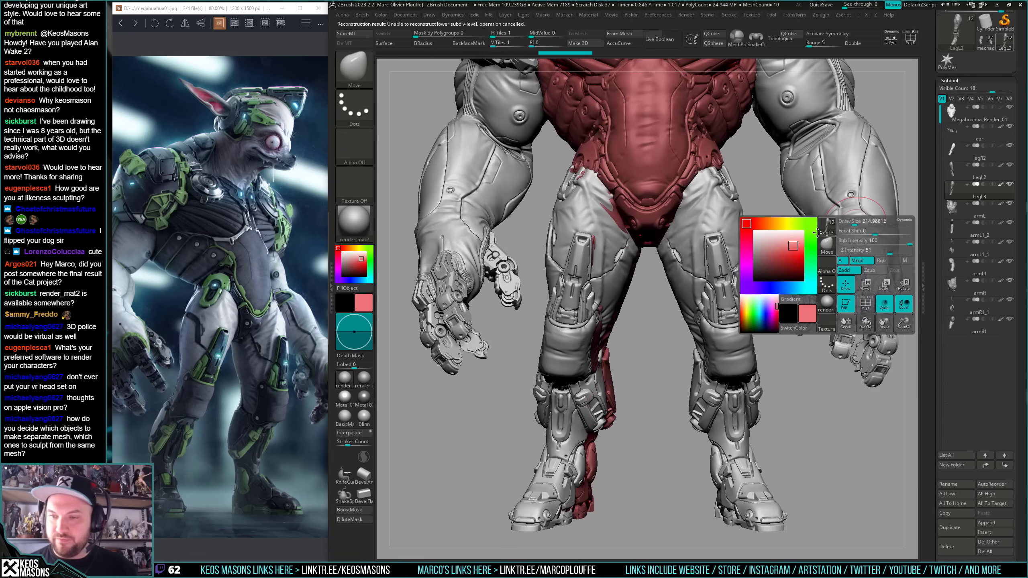
- Hide the arm subtools so that only the torso and legs are shown
left_click(1009, 300)
left_click(1009, 300)
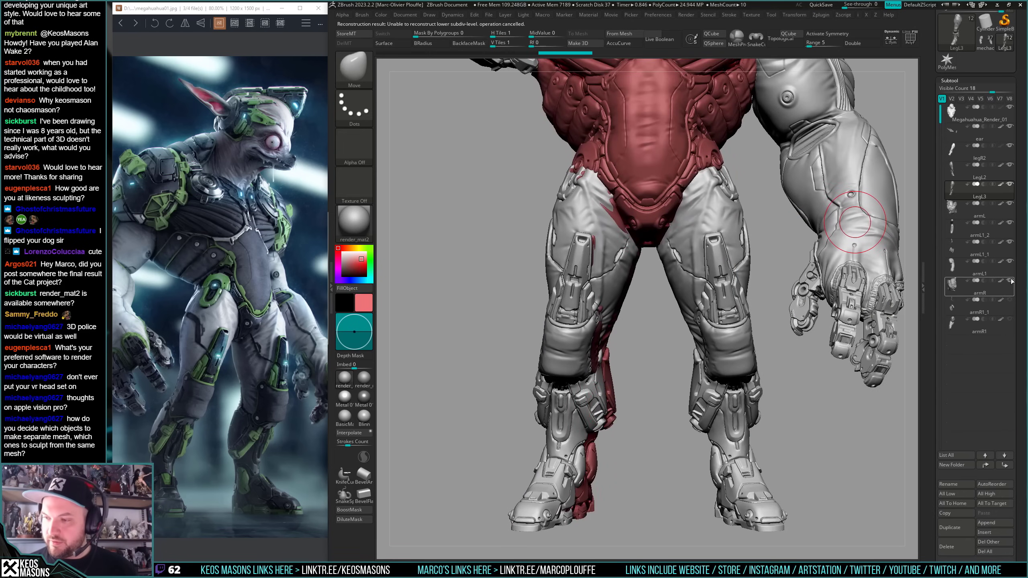
left_click(1010, 281)
left_click(1010, 261)
left_click(1010, 242)
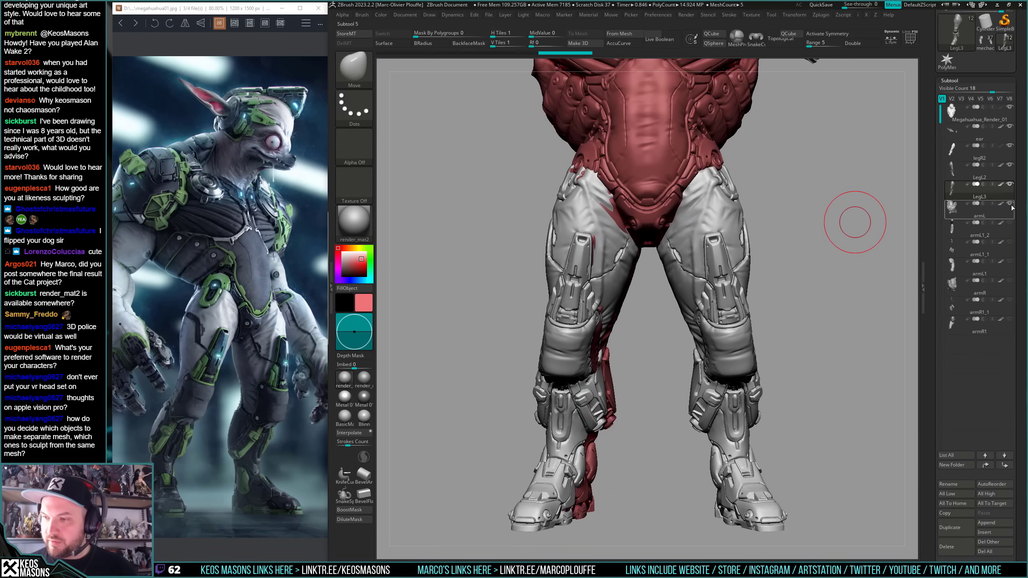
- Try to swing the mirrored leg backward from the hip with a transpose line, then undo the move
mouse_move(598, 359)
right_mouse_down()
mouse_move(755, 349)
mouse_move(727, 329)
right_mouse_up()
key("w")
mouse_move(664, 294)
left_mouse_down()
mouse_move(804, 293)
mouse_move(731, 296)
left_mouse_up()
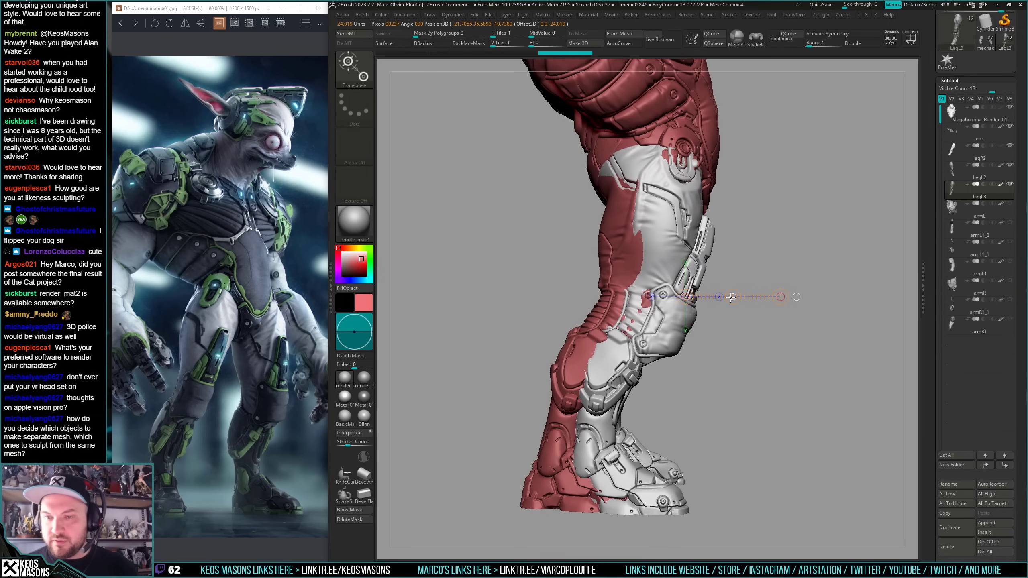
left_click_drag(687, 176, 672, 432)
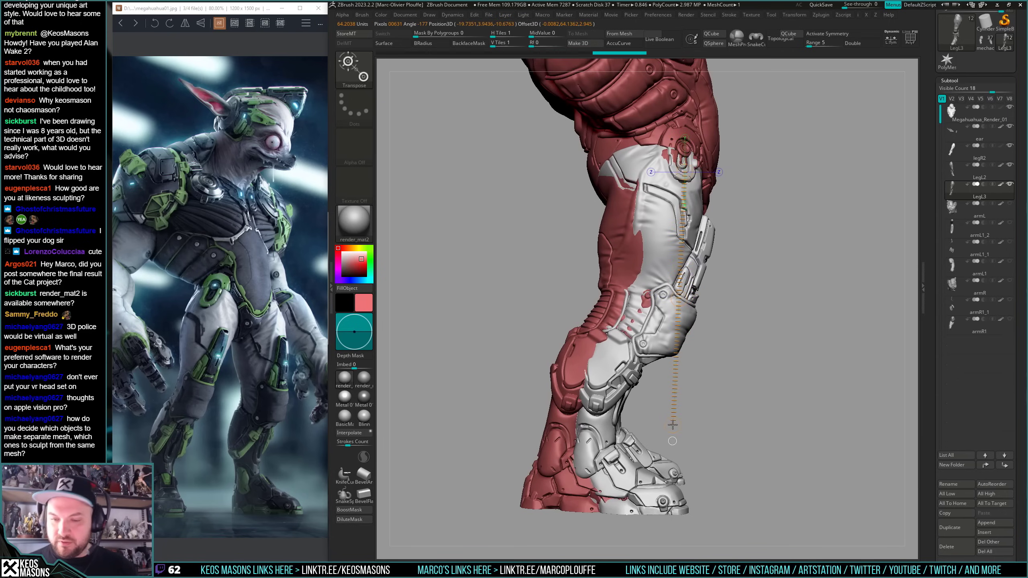
left_click_drag(715, 400, 728, 377, "alt")
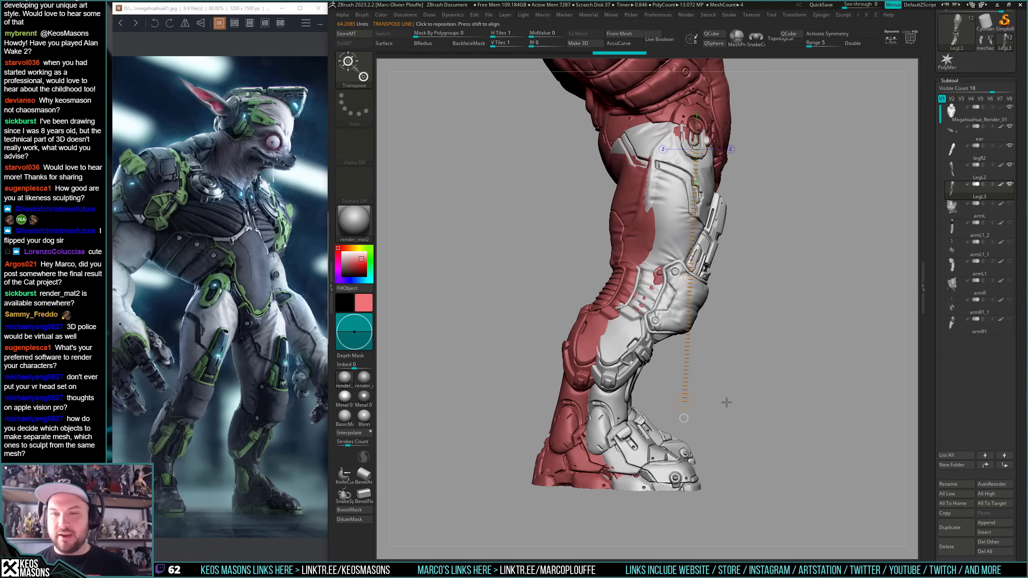
left_click_drag(706, 110, 826, 319)
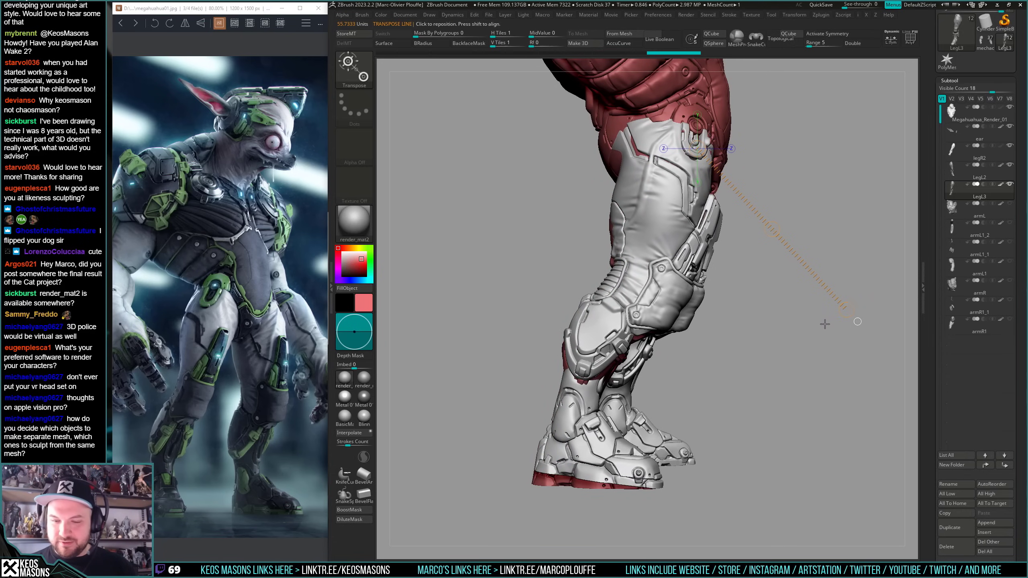
key("ctrl+z")
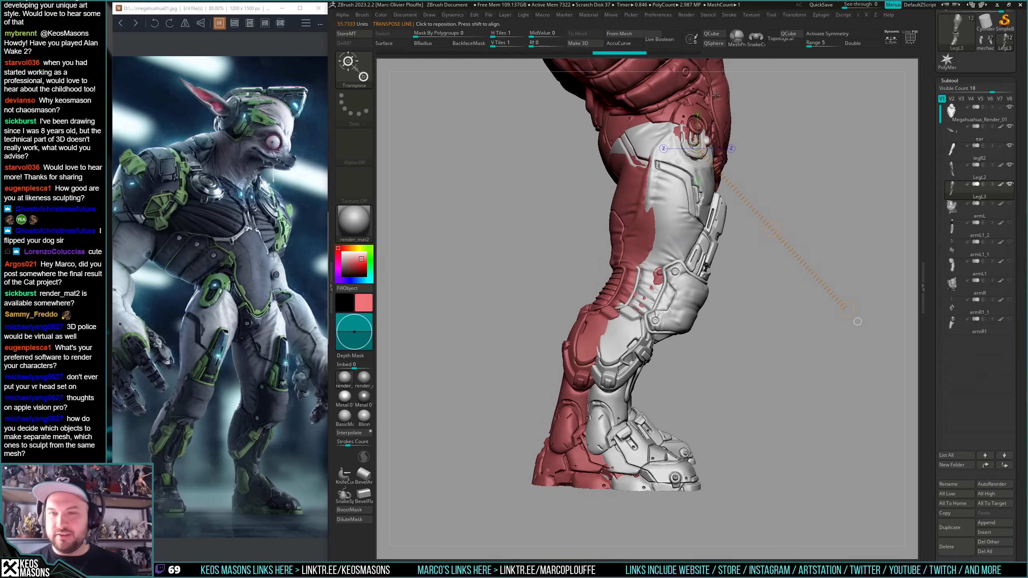
- Rotate the mirrored leg from the hip, backward and inward, to line it up with the old right leg
left_click_drag(699, 150, 668, 403, "shift")
left_click_drag(838, 344, 709, 365)
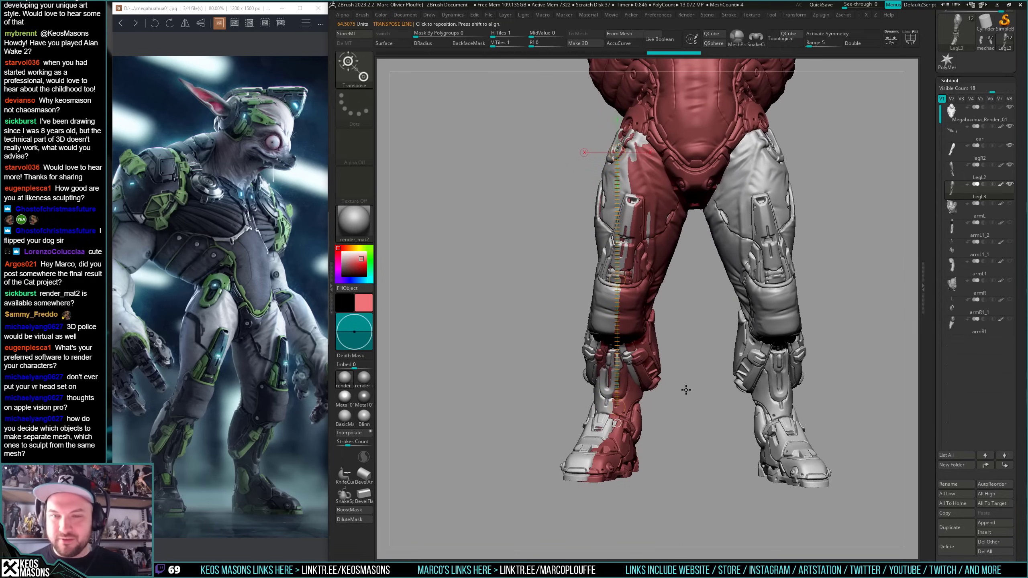
left_click_drag(621, 404, 634, 398)
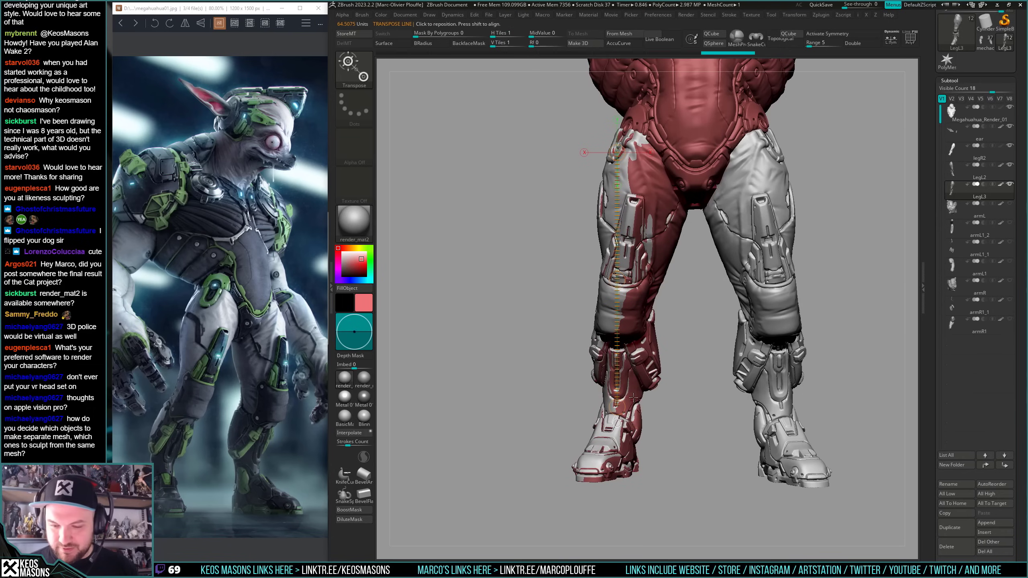
- Fine-tune the mirrored leg's alignment with the old right leg from the side and the back using Transpose
left_click_drag(612, 477, 616, 283, "shift")
left_click_drag(622, 112, 608, 133, "shift")
left_click_drag(693, 243, 705, 252, "shift")
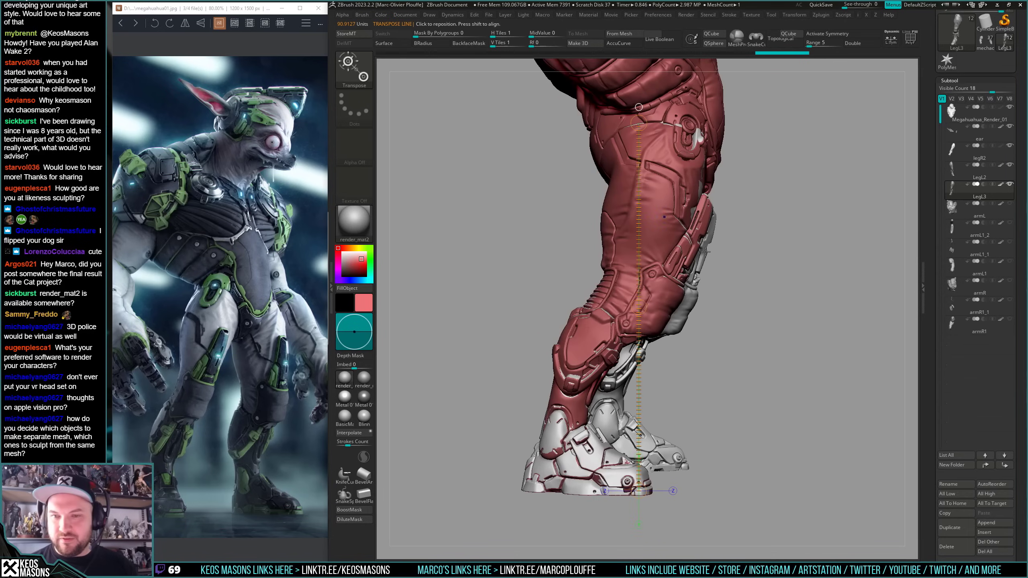
mouse_move(792, 247)
left_mouse_down("shift")
mouse_move(818, 257)
mouse_move(778, 243)
left_mouse_up("shift")
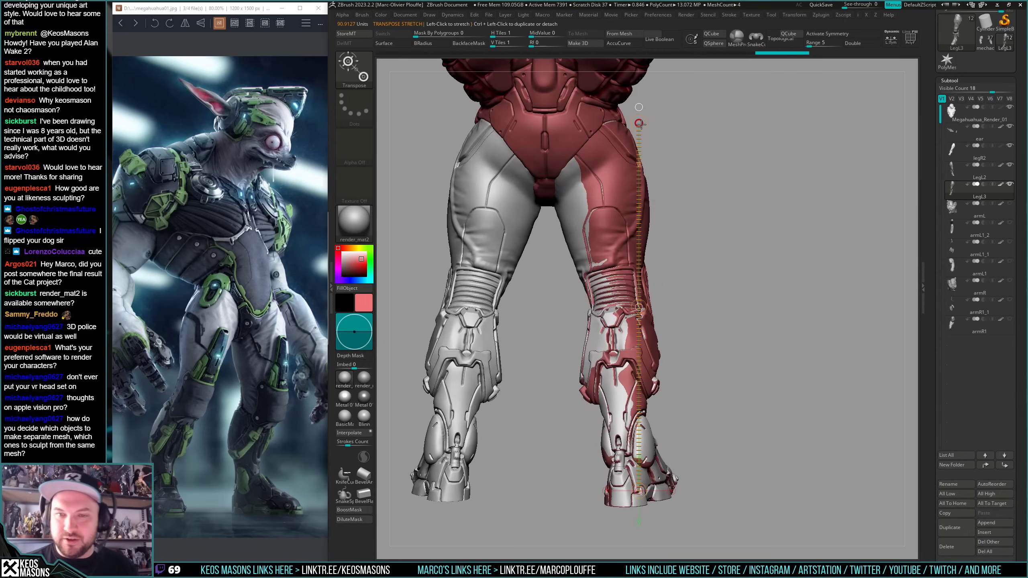
left_click_drag(638, 123, 639, 123)
key("q")
mouse_move(785, 271)
left_mouse_down("shift")
mouse_move(779, 321)
mouse_move(741, 328)
left_mouse_up("shift")
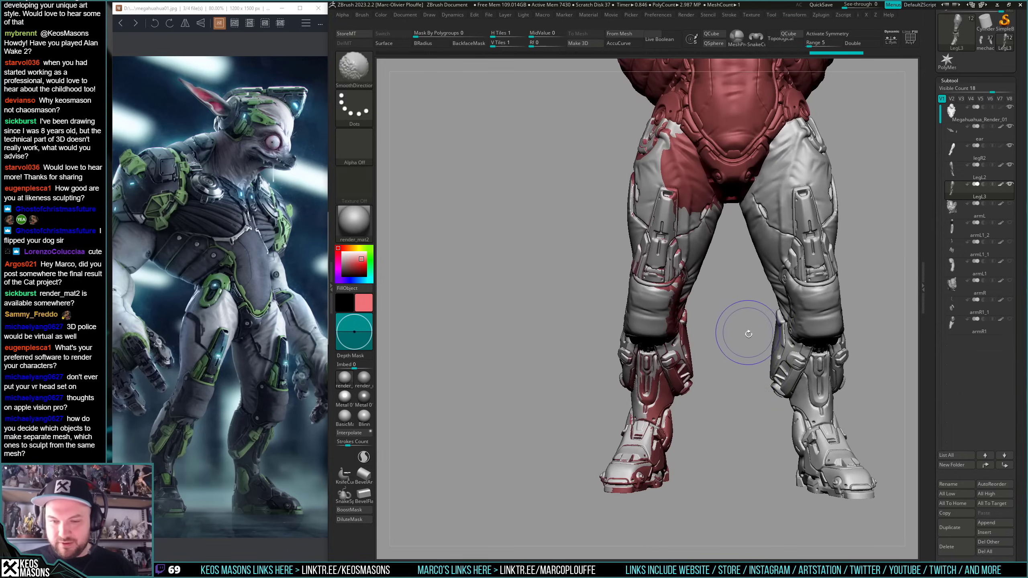
- Check the mirrored leg in isolation, then delete the old right leg subtool legR2
key("alt+s")
left_click_drag(750, 390, 708, 406, "alt")
key("shift+f")
key("shift+f")
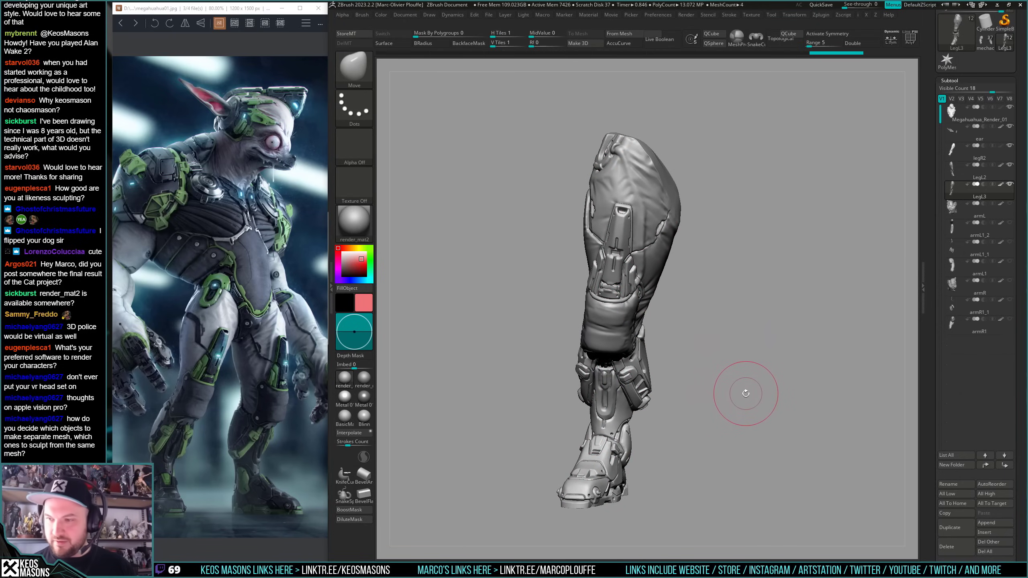
left_click(965, 190)
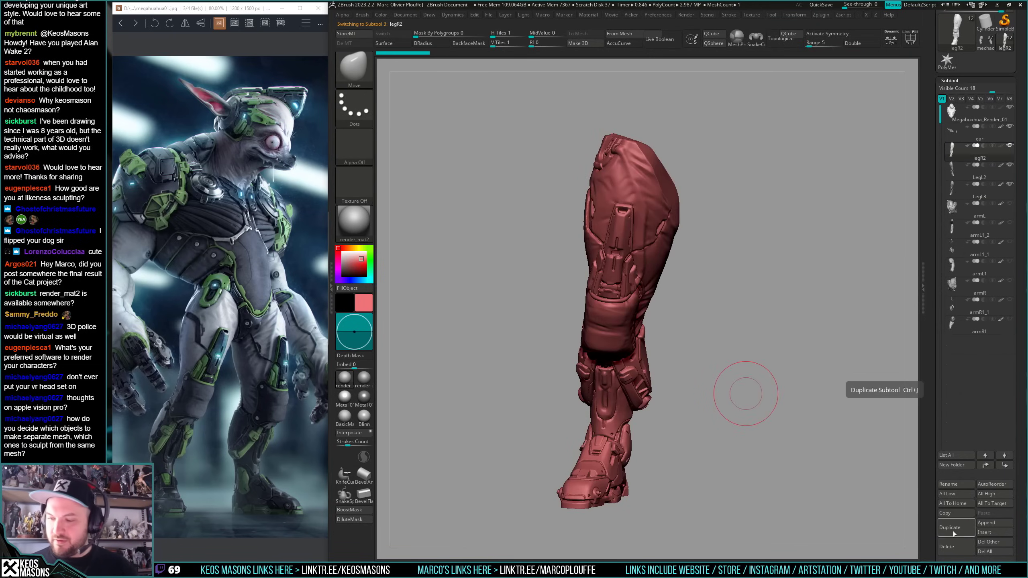
left_click(956, 552)
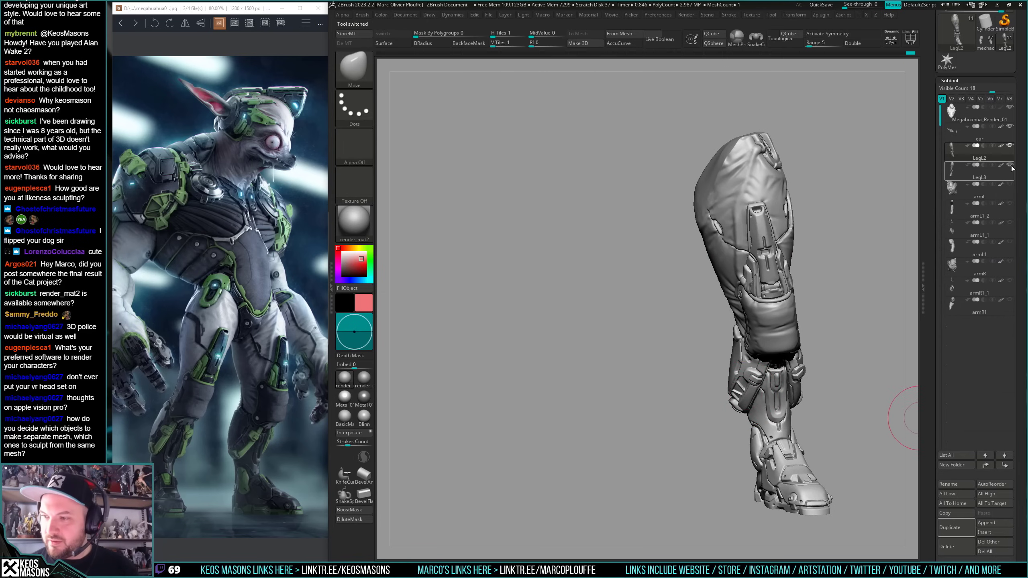
- Show the mirrored leg and the arm subtools again and check both legs on the full character
left_click_drag(1010, 166, 1010, 300)
key("space")
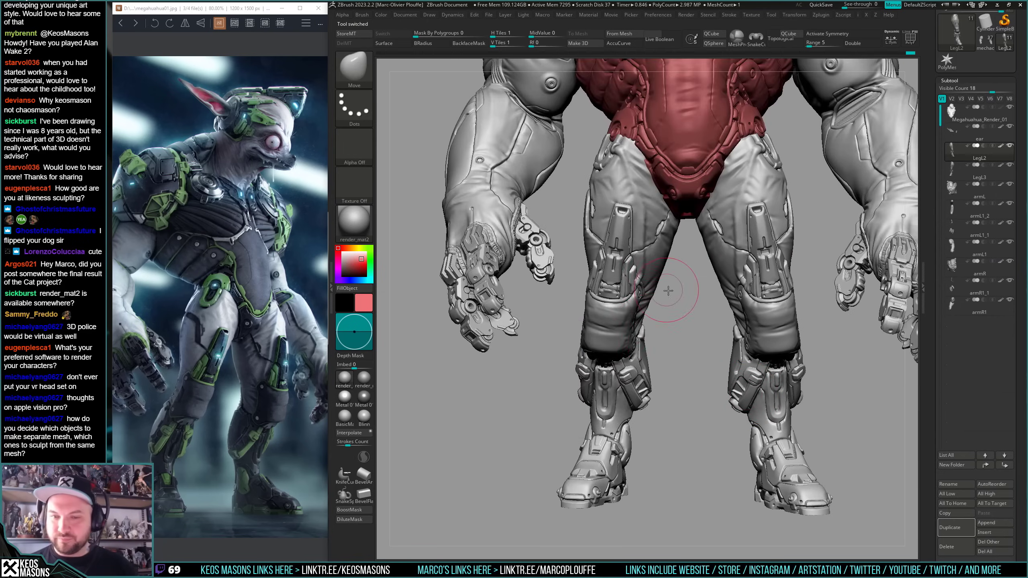
left_click_drag(668, 290, 669, 285)
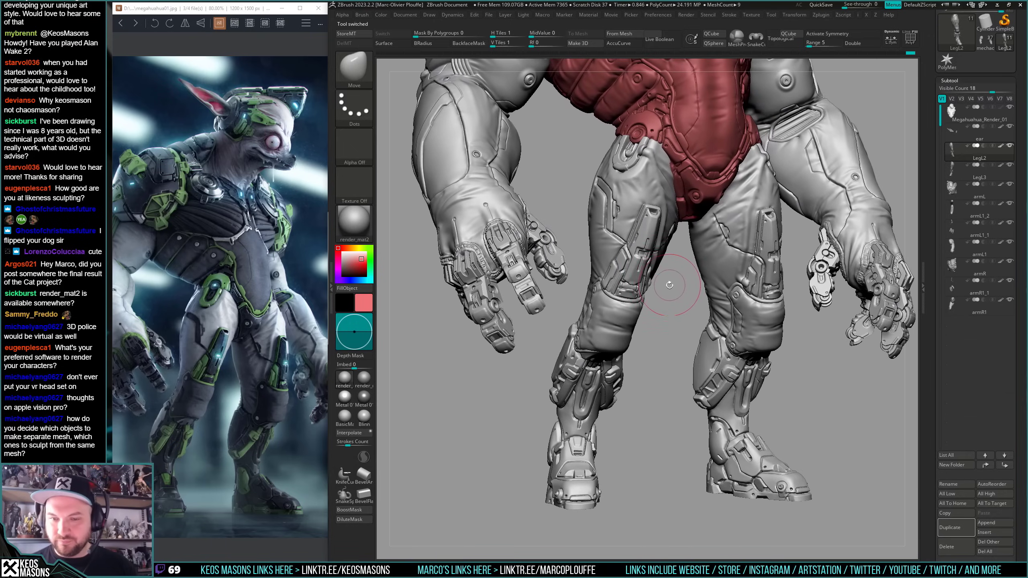
right_click_drag(669, 285, 623, 348)
mouse_move(623, 348)
right_mouse_down()
mouse_move(639, 311)
mouse_move(664, 425)
mouse_move(674, 348)
right_mouse_up()
- Keep the Move brush for adjusting the back of the knee and make the LegL3 subtool active
key("space")
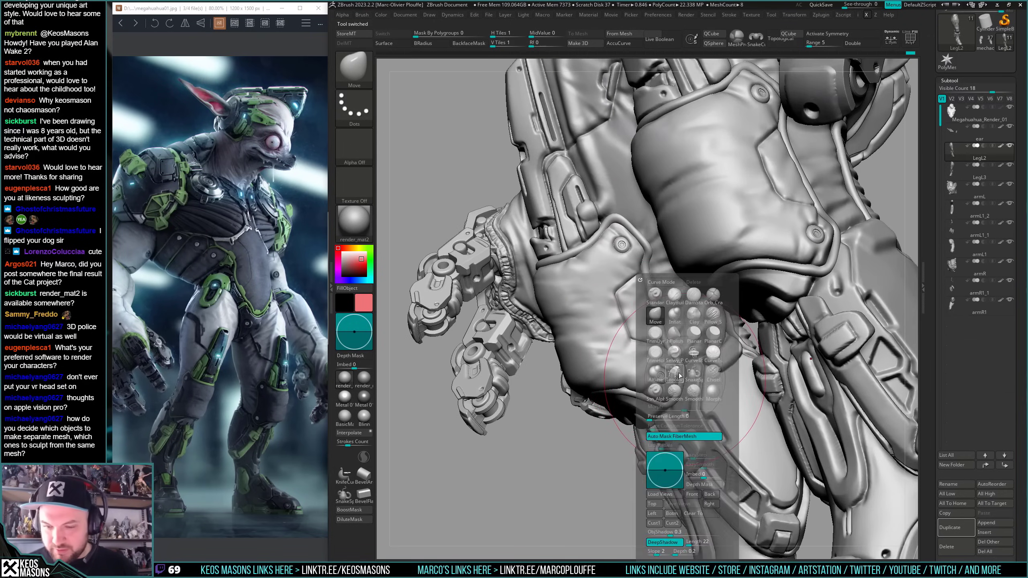
key("b")
key("space")
left_click_drag(670, 371, 673, 399)
left_click(673, 407)
right_click_drag(672, 324, 679, 352)
key("space")
left_click(672, 367)
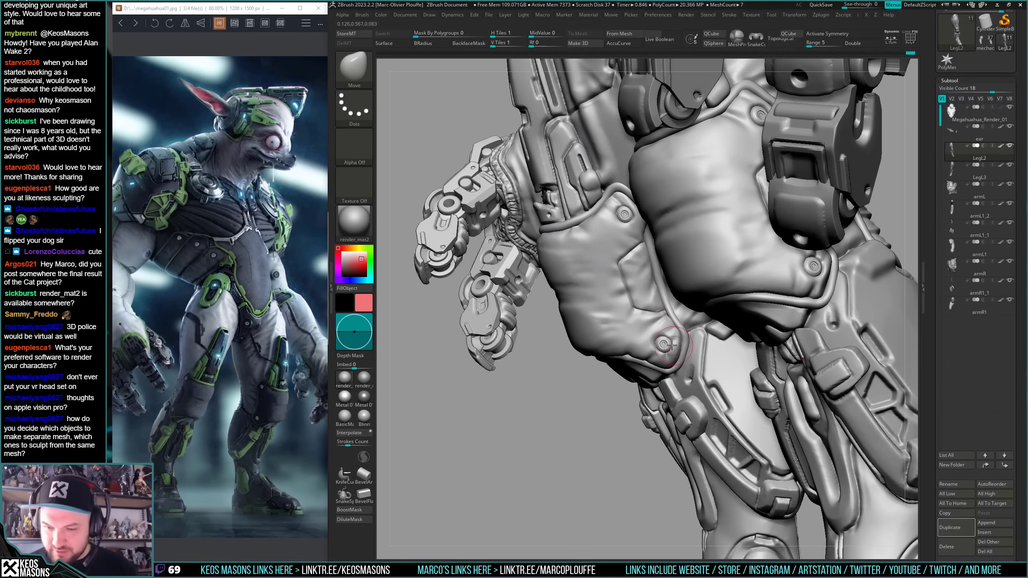
key("space")
left_click(669, 355, "alt")
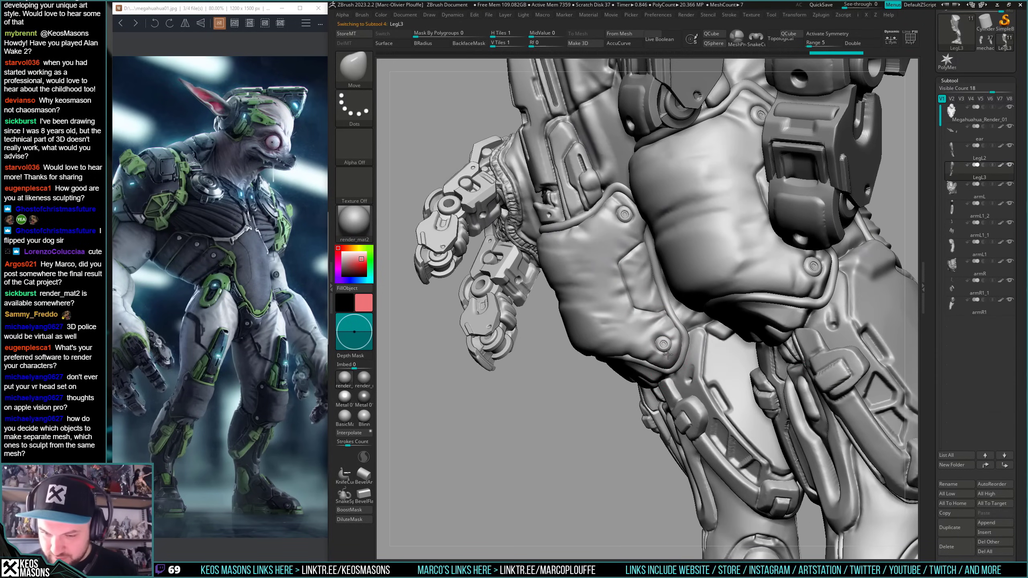
- Examine the knee, shin and boot armor of LegL3 up close, and compare both legs from the front
right_click_drag(664, 326, 702, 324)
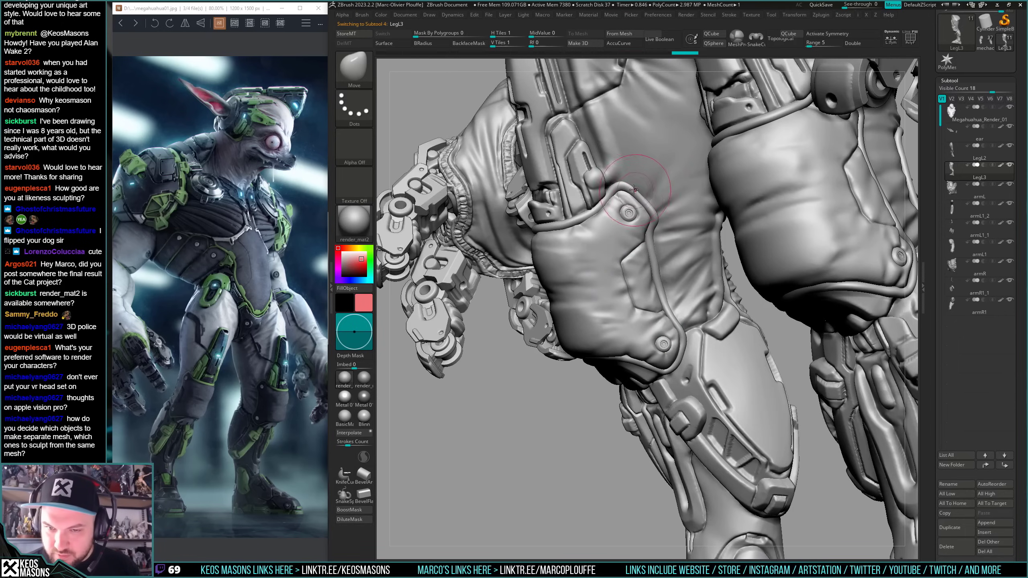
right_click_drag(686, 198, 694, 283)
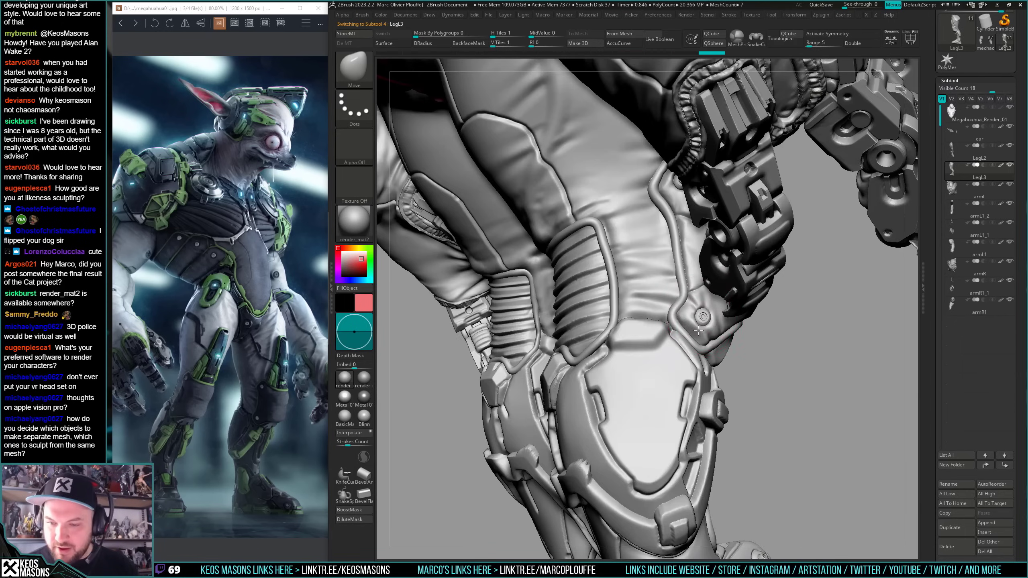
right_click_drag(698, 330, 716, 317)
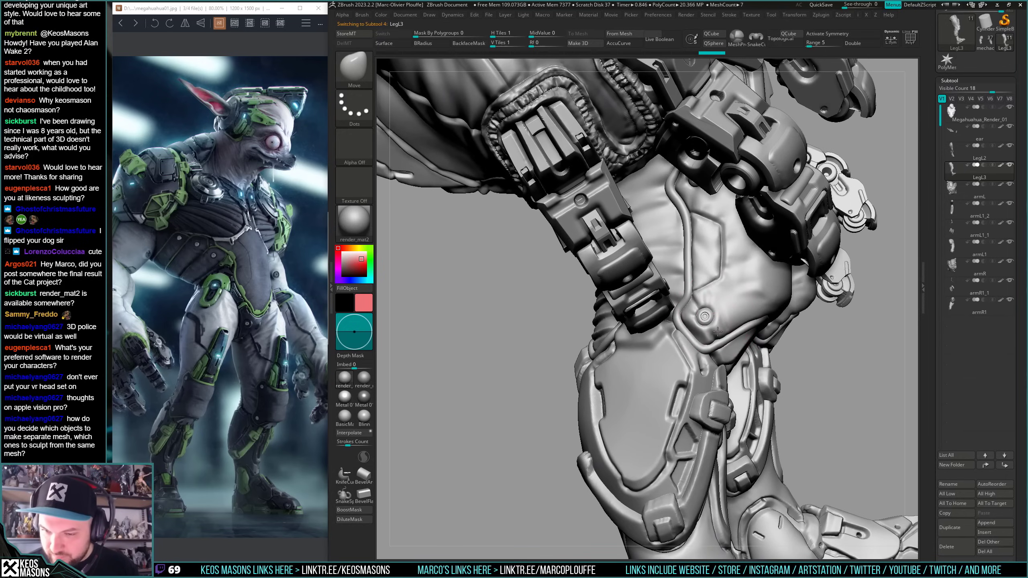
right_click_drag(708, 286, 709, 215)
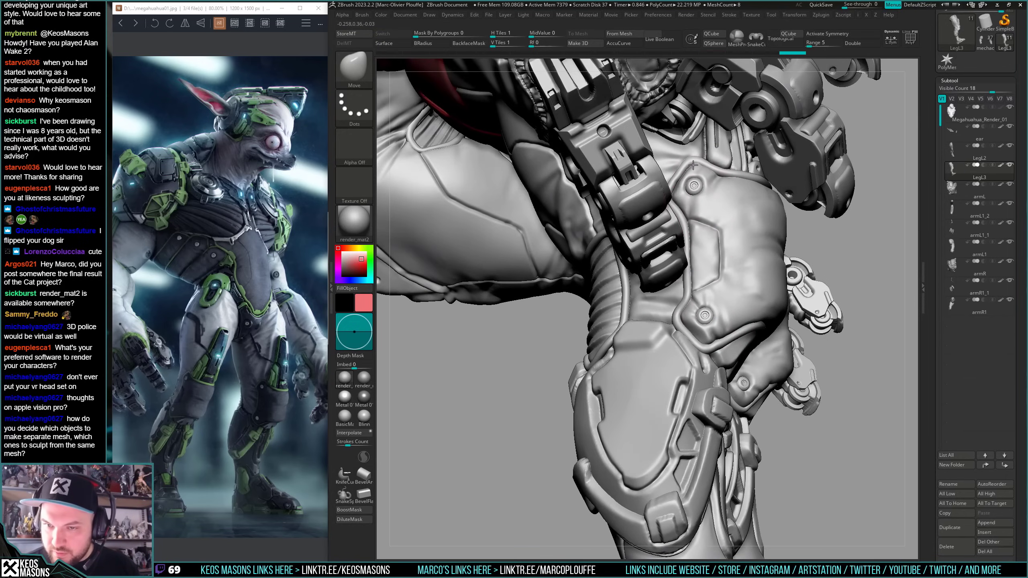
mouse_move(706, 443)
right_mouse_down("ctrl")
mouse_move(705, 355)
mouse_move(787, 354)
mouse_move(715, 401)
mouse_move(686, 379)
mouse_move(769, 409)
mouse_move(689, 342)
mouse_move(728, 344)
right_mouse_up("ctrl")
right_click_drag(834, 320, 704, 369, "alt")
mouse_move(778, 352)
right_mouse_down()
mouse_move(828, 350)
mouse_move(814, 330)
mouse_move(765, 391)
mouse_move(686, 446)
mouse_move(682, 413)
mouse_move(678, 427)
right_mouse_up()
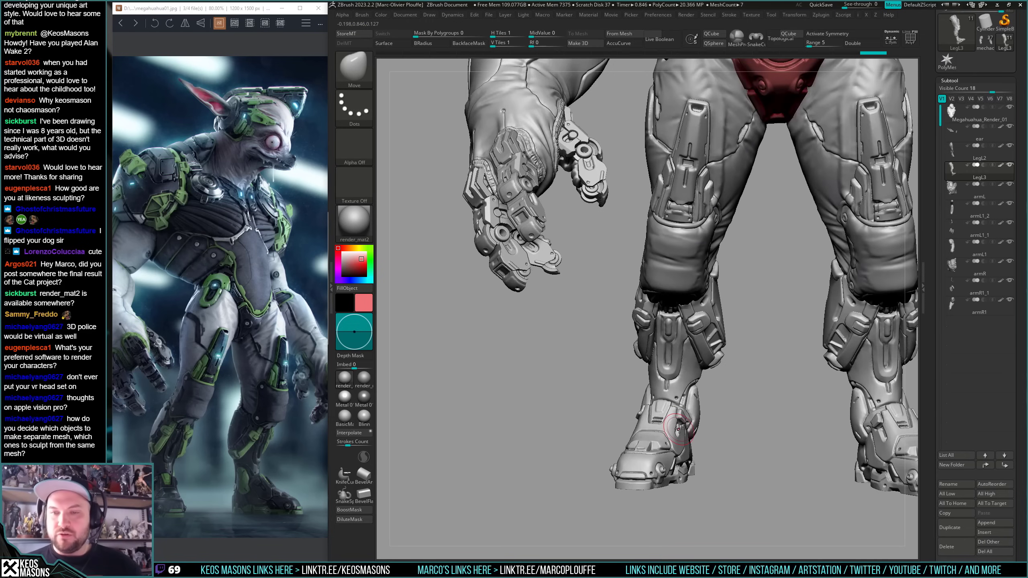
right_click_drag(795, 370, 653, 443, "alt")
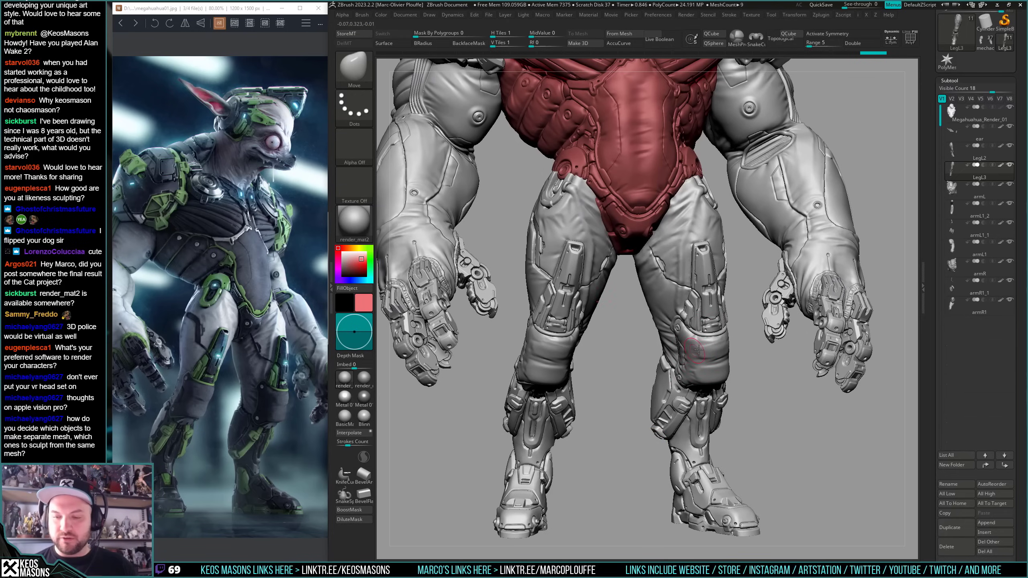
mouse_move(699, 350)
right_mouse_down()
mouse_move(728, 350)
mouse_move(703, 352)
mouse_move(690, 331)
mouse_move(688, 389)
right_mouse_up()
right_click_drag(596, 290, 854, 261, "ctrl")
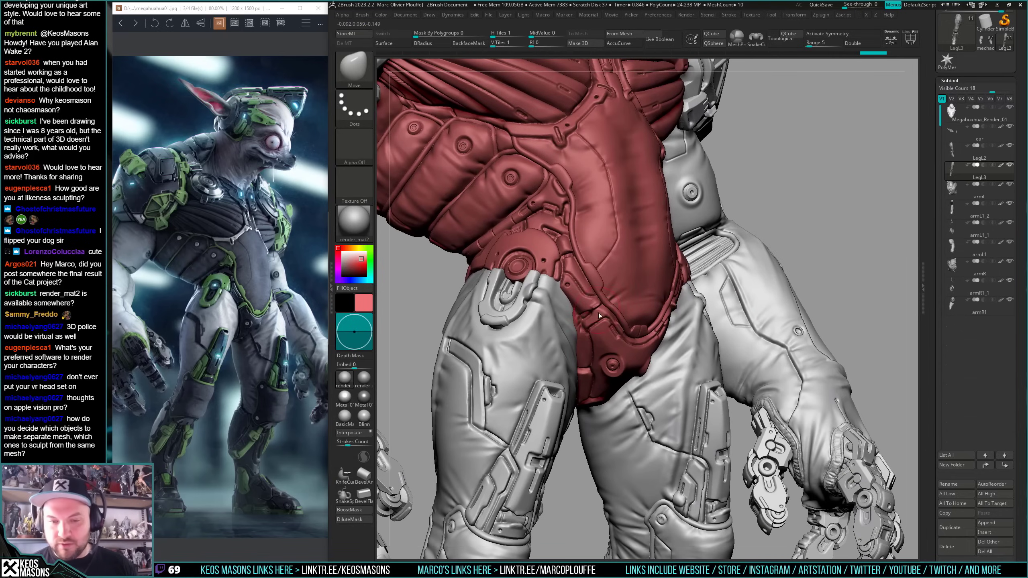
- Choose the Move brush and check how the thighs meet the pelvis from the front, side and back
key("x")
key("shift+s")
key("shift+s")
key("x")
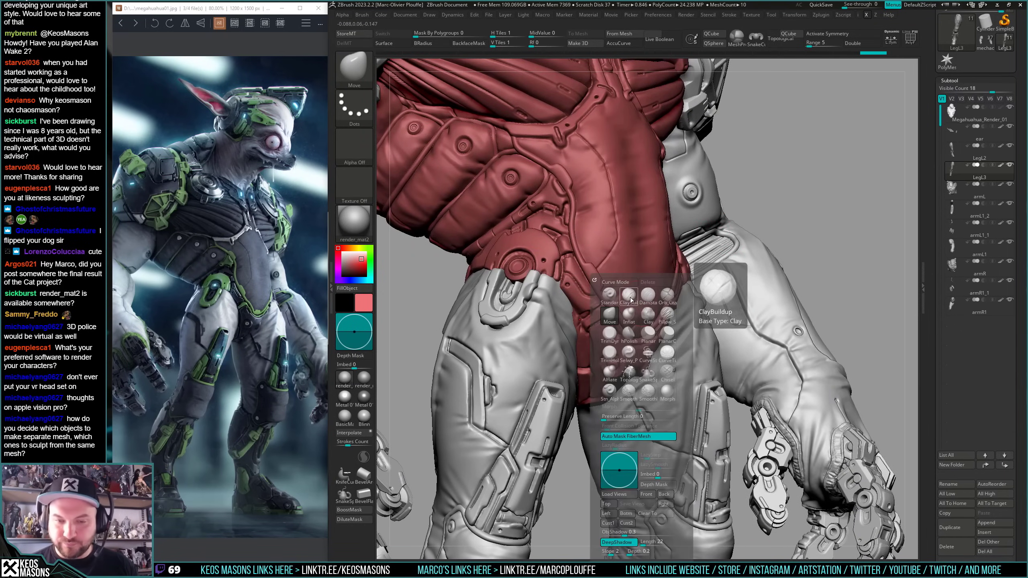
left_click(610, 314)
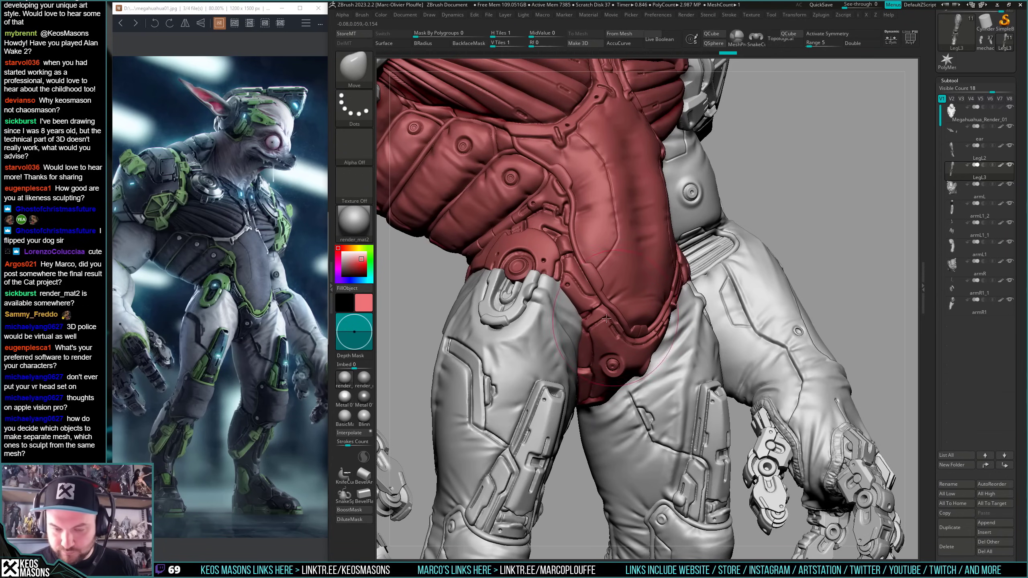
mouse_move(606, 319)
right_mouse_down()
mouse_move(596, 353)
mouse_move(601, 322)
right_mouse_up()
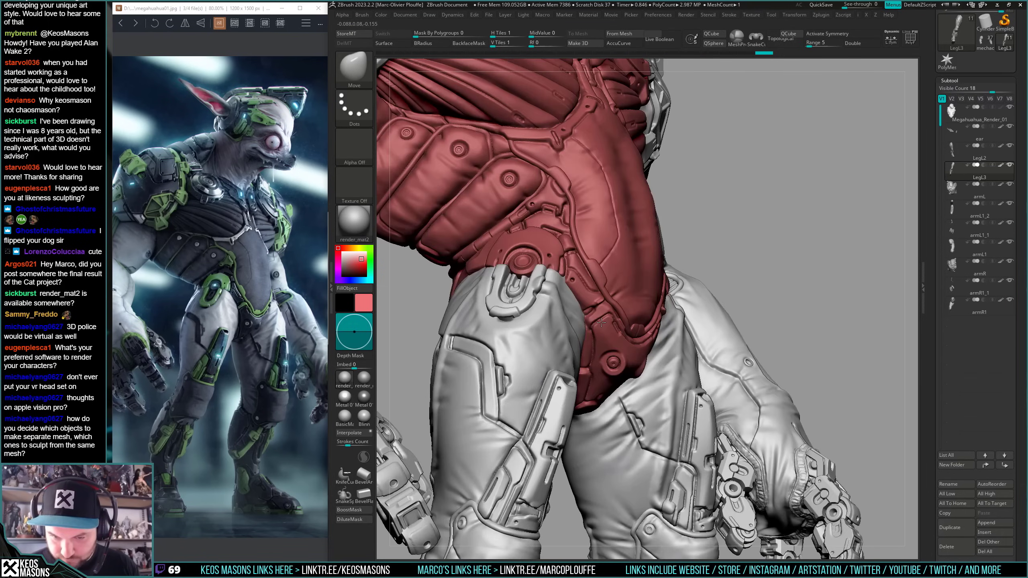
mouse_move(611, 327)
right_mouse_down()
mouse_move(611, 360)
mouse_move(630, 353)
mouse_move(560, 272)
mouse_move(557, 284)
mouse_move(593, 288)
mouse_move(586, 261)
mouse_move(477, 240)
mouse_move(728, 312)
mouse_move(720, 259)
right_mouse_up()
mouse_move(607, 291)
right_mouse_down()
mouse_move(769, 296)
mouse_move(779, 285)
right_mouse_up()
right_click_drag(676, 328, 627, 346)
key("space")
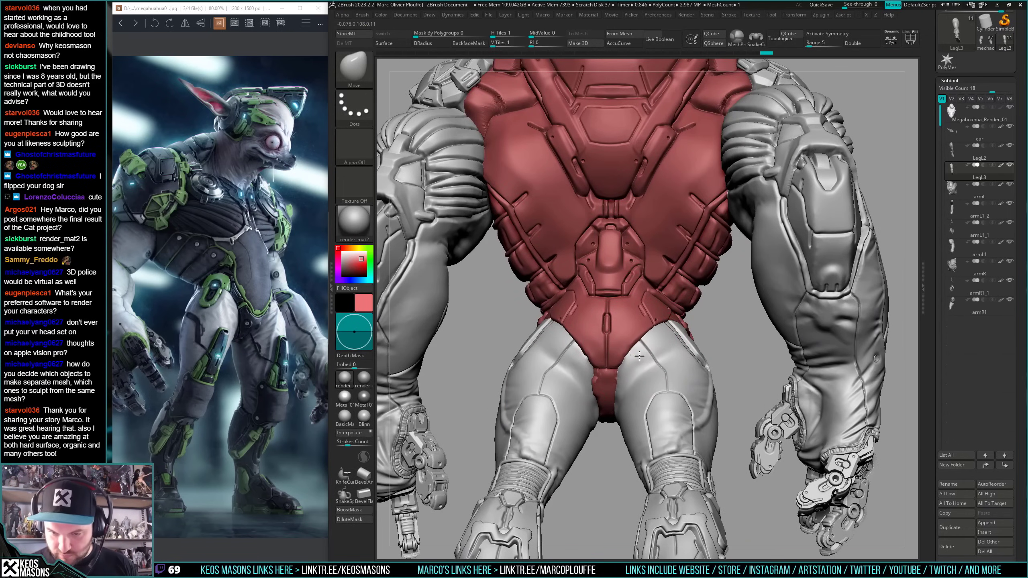
mouse_move(637, 369)
right_mouse_down()
mouse_move(616, 392)
mouse_move(634, 357)
right_mouse_up()
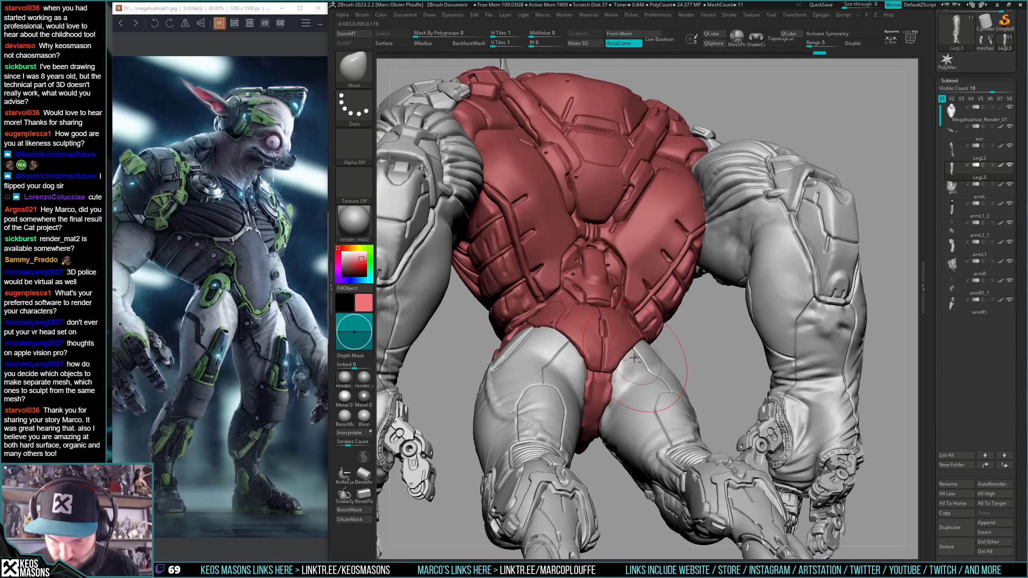
right_click_drag(624, 402, 633, 365)
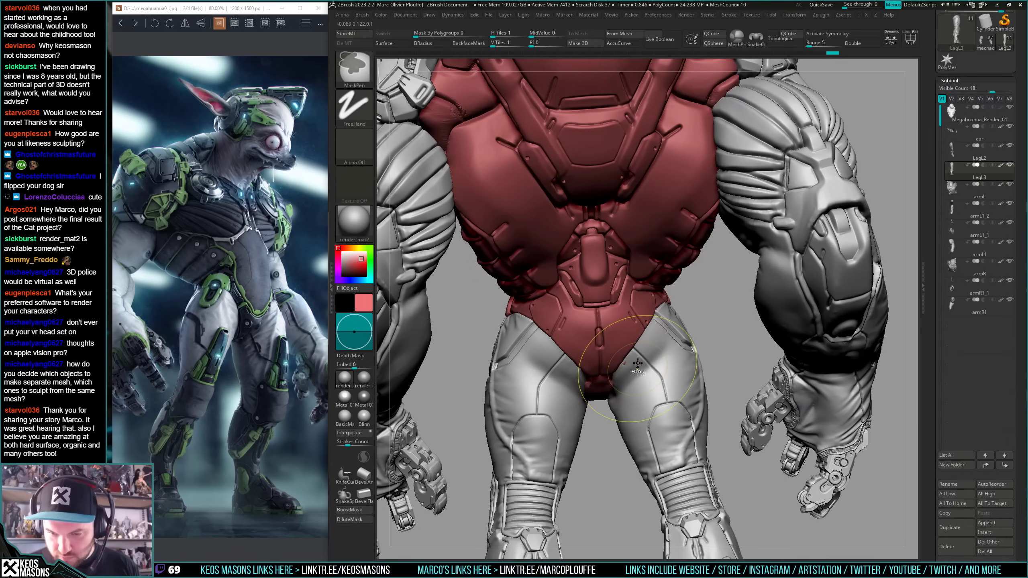
- Bring the full character into view from the front and switch to the ClayBuildup brush
right_click_drag(639, 408, 837, 274, "ctrl")
mouse_move(833, 358)
right_mouse_down("alt")
mouse_move(826, 312)
mouse_move(848, 290)
mouse_move(839, 287)
mouse_move(854, 287)
mouse_move(819, 294)
right_mouse_up("alt")
key("b")
key("c")
key("b")
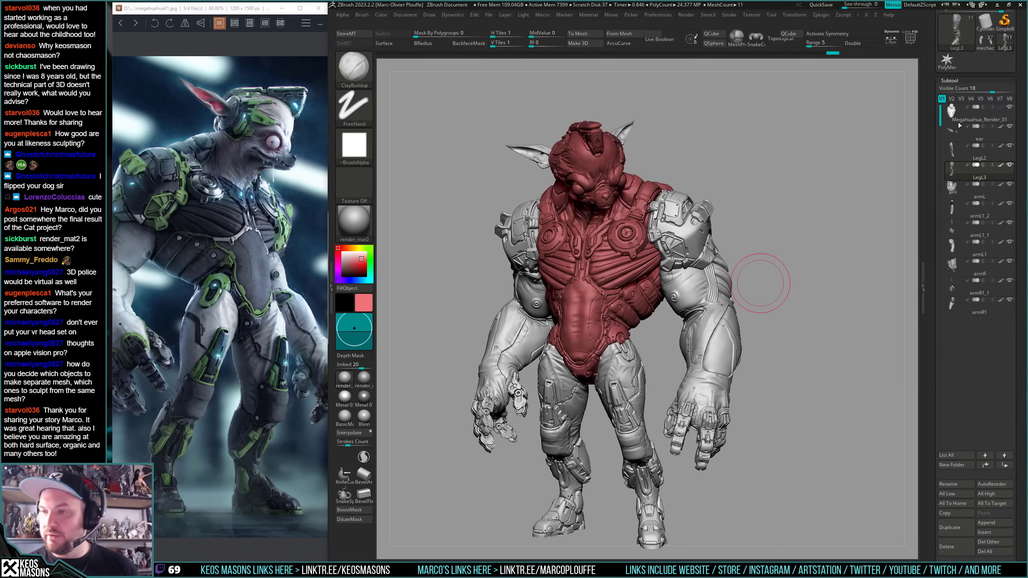
- Make the torso subtool Megahuahua_Render_01 active and briefly check its polygroups before showing the whole character again
key("alt+s")
key("shift+f")
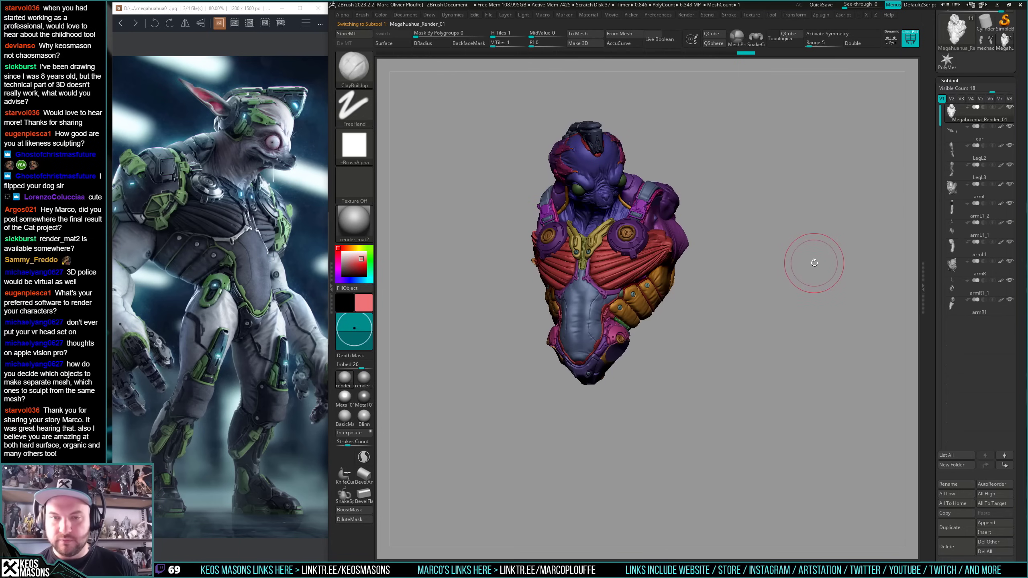
key("shift+f")
key("ctrl+shift+s")
right_click_drag(805, 259, 859, 196)
key("ctrl+shift")
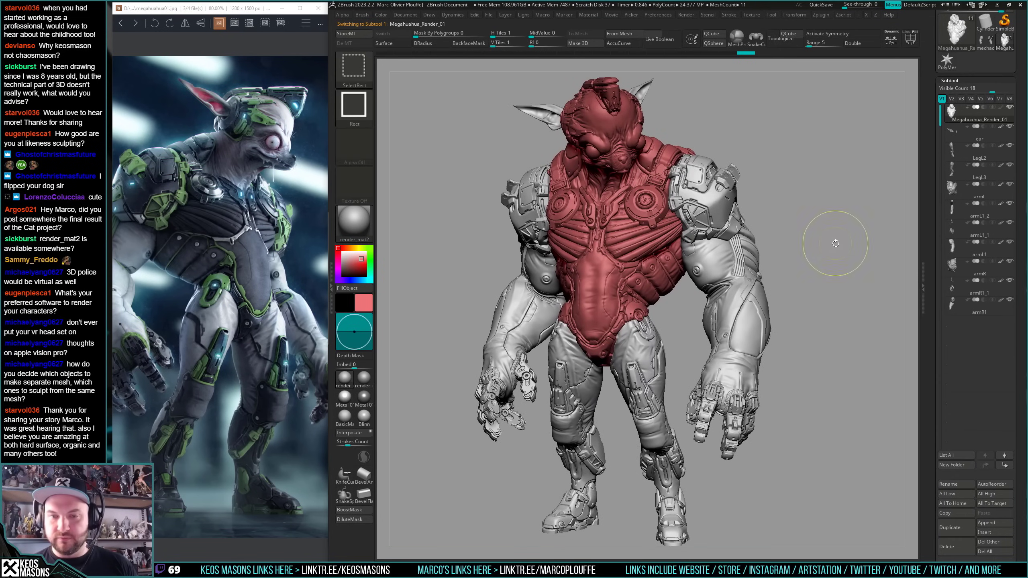
left_click(834, 243, "ctrl")
left_click(832, 245, "ctrl")
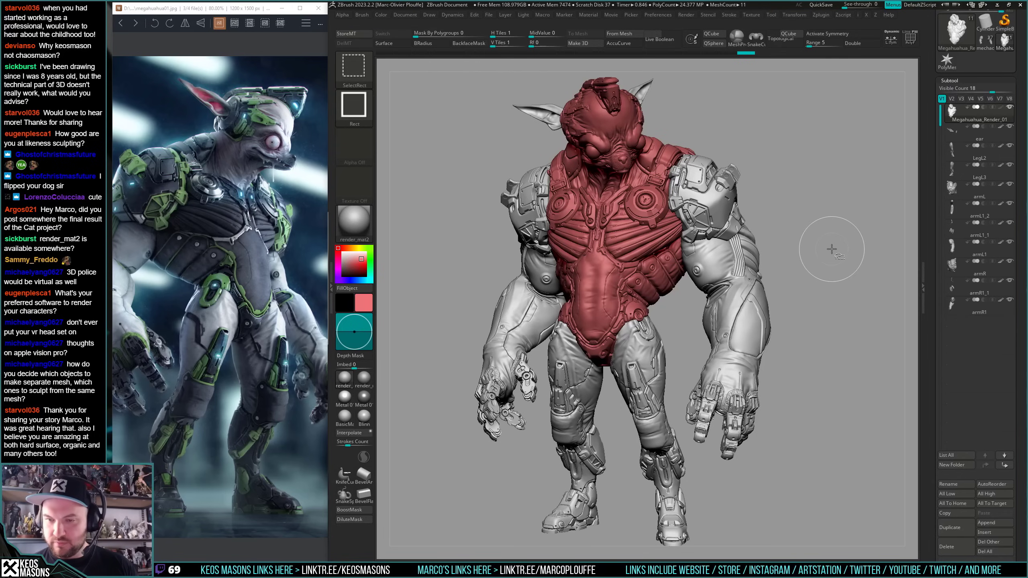
- Save the tool as Megahuahua_Render_01.ztl in the renders new folder, replacing the existing file
key("ctrl+shift+t")
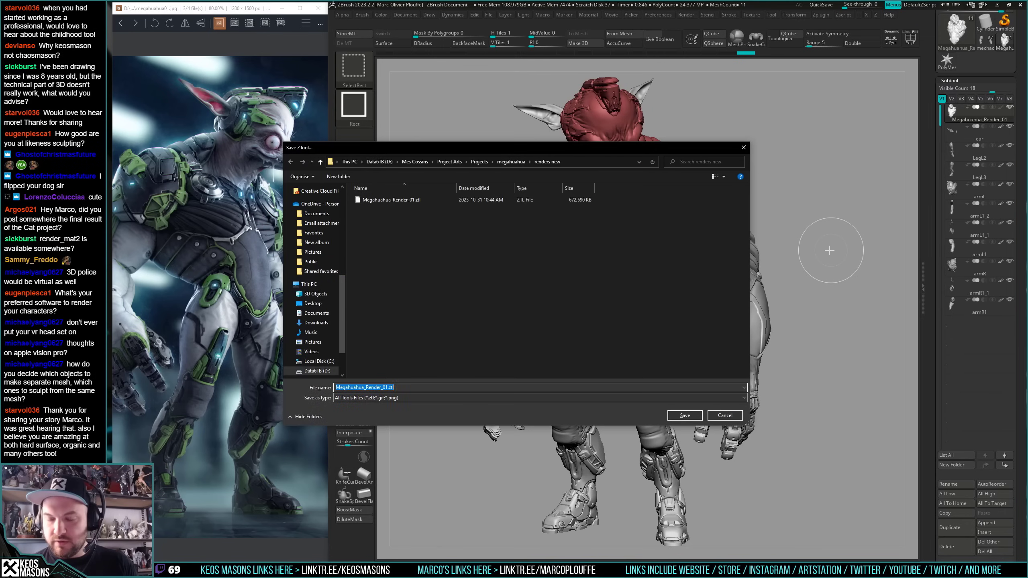
key("Escape")
left_click_drag(933, 239, 932, 241)
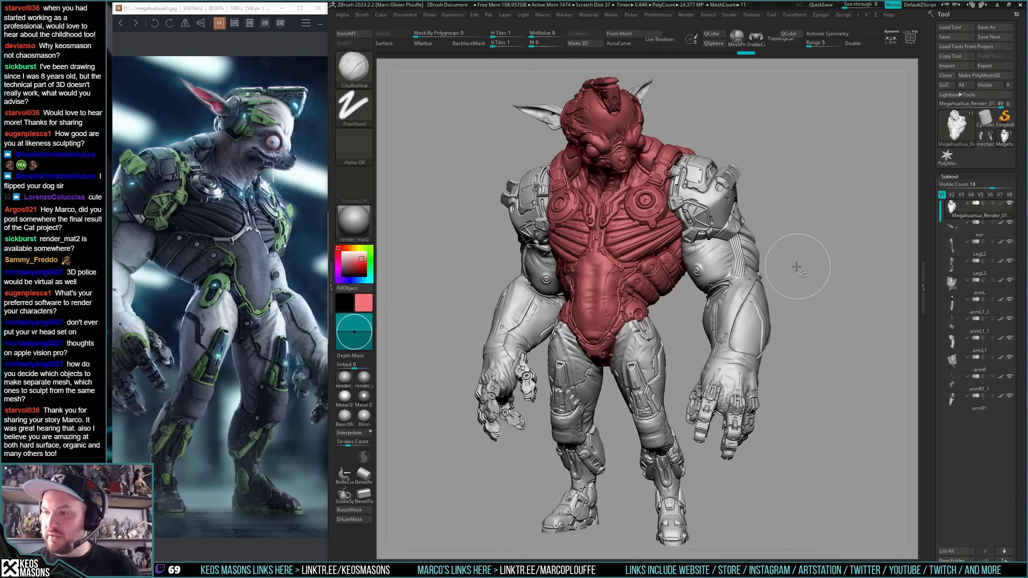
key("ctrl+shift+t")
left_click(689, 421)
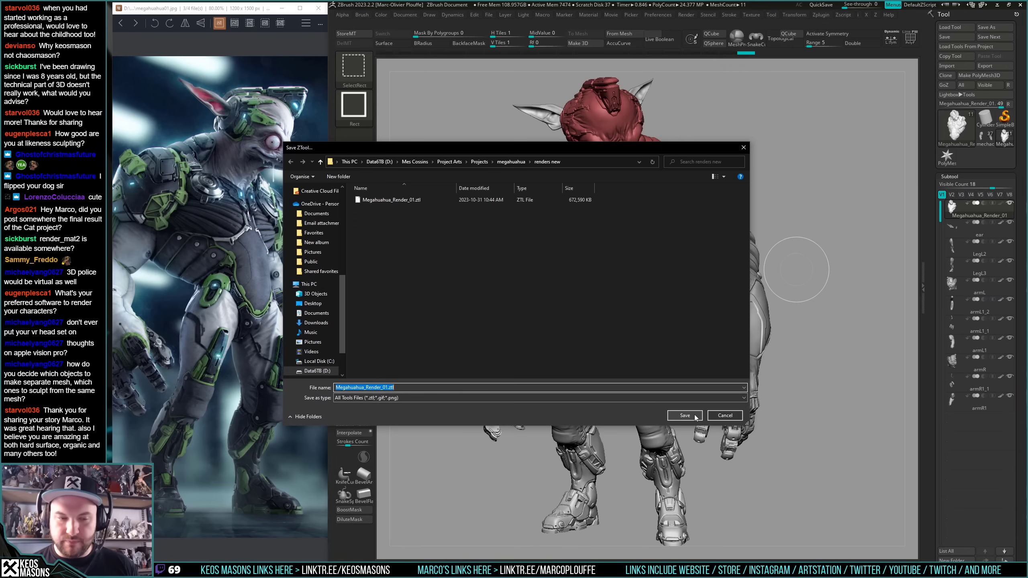
left_click(544, 290)
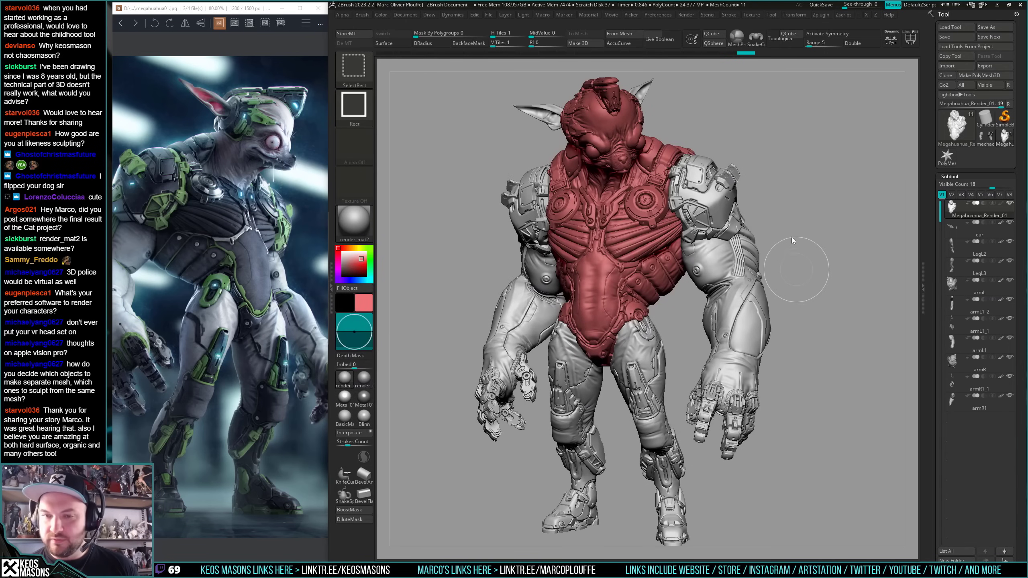
- Set the main color to white and compare the mechachawa blocking tool with Megahuahua_Render_01
key("space")
key("space")
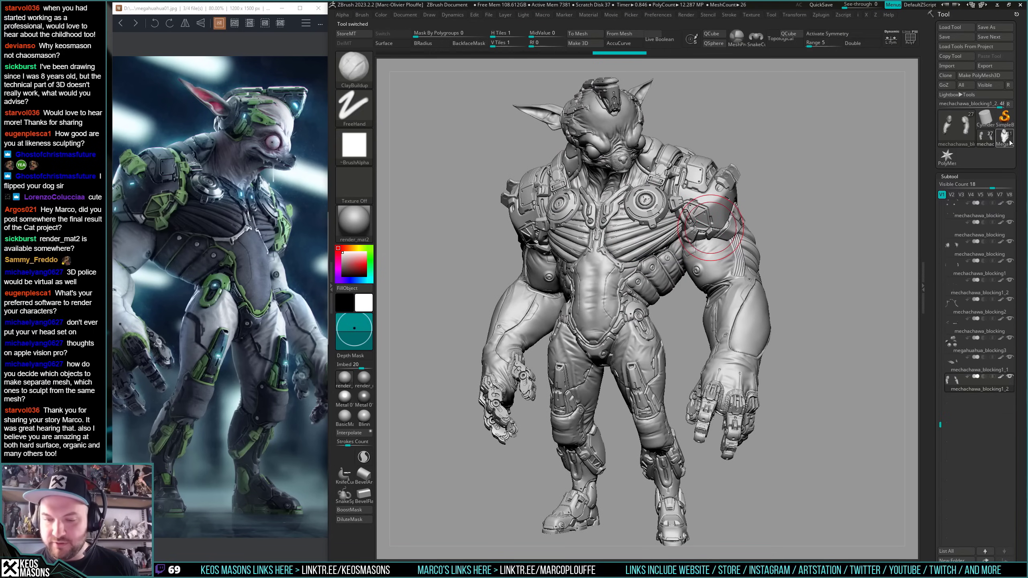
left_click(990, 138)
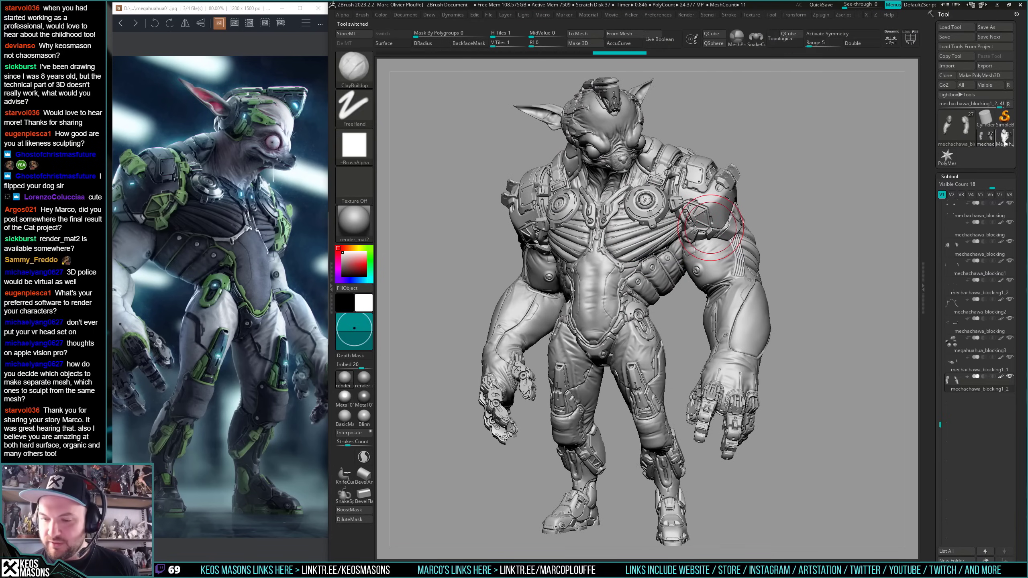
left_click(1005, 140)
left_click(990, 140)
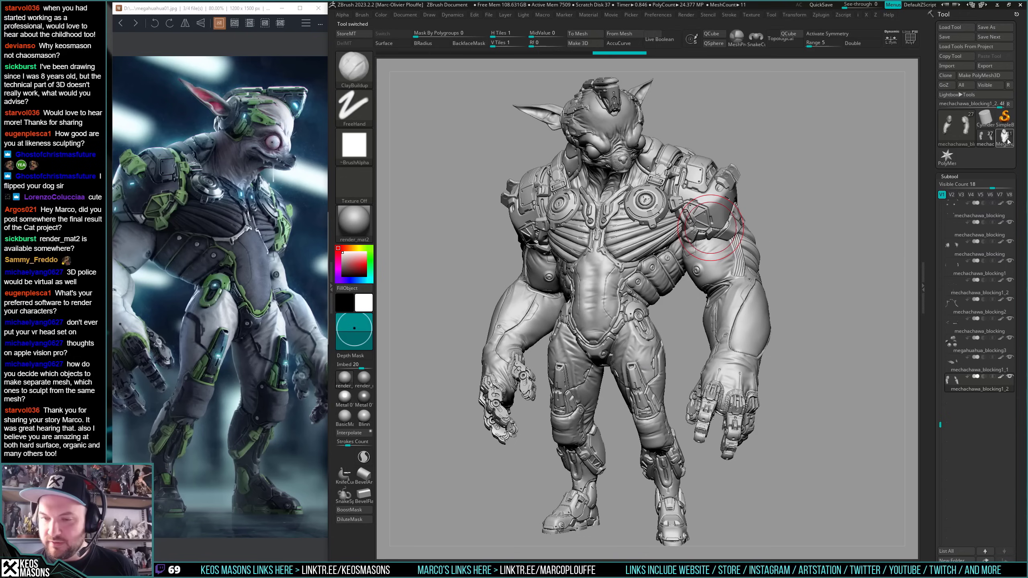
left_click(1006, 138)
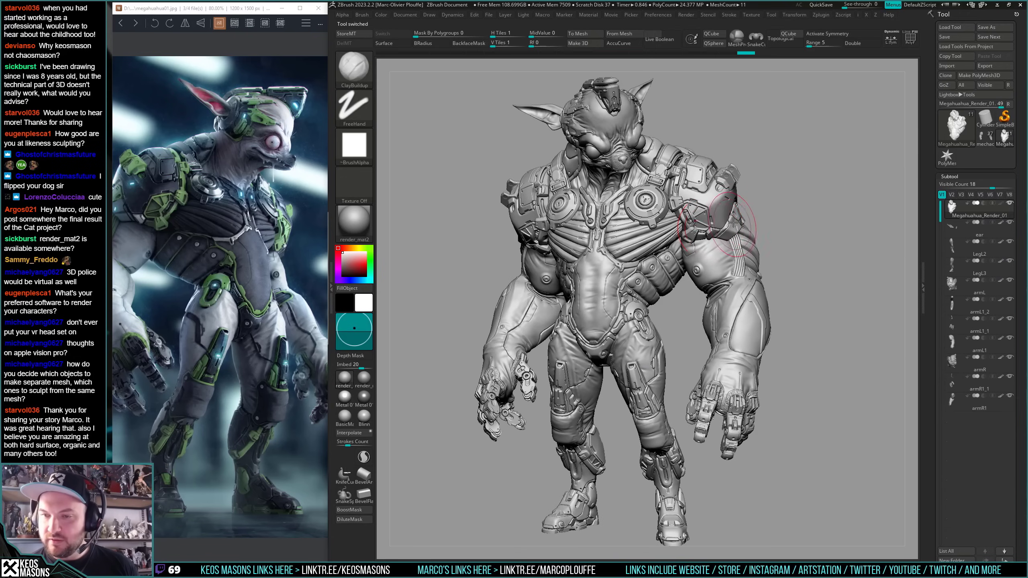
- Turn the character slightly and compare the render version with the older blocking version again by alternating between the tools
left_click_drag(839, 187, 835, 188, "alt")
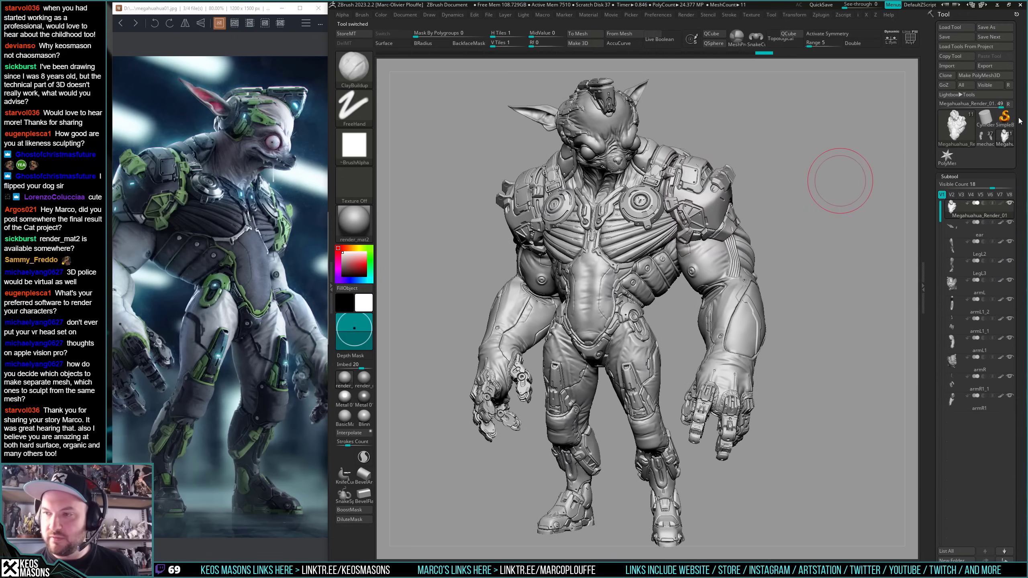
left_click(1005, 138)
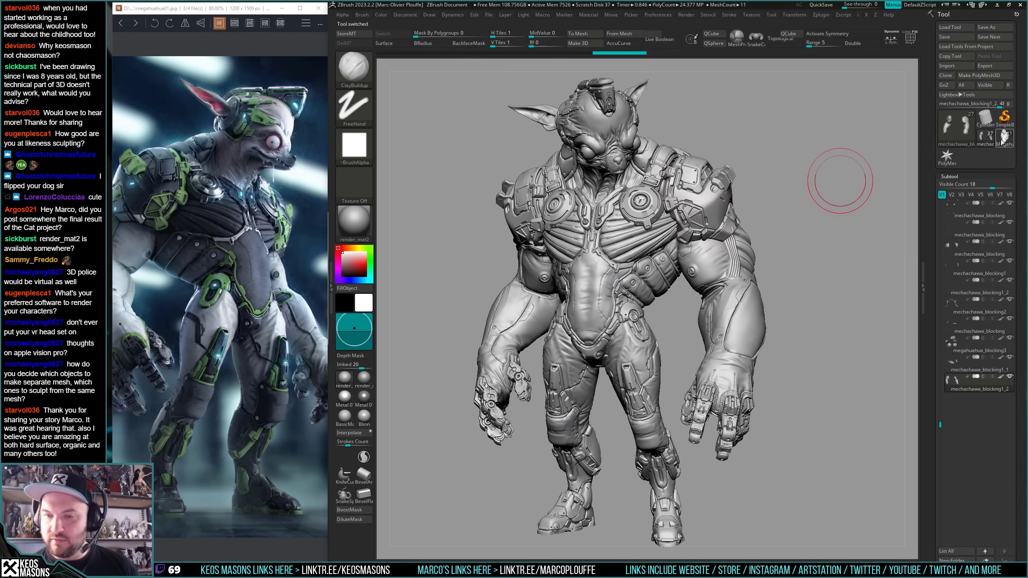
left_click(1005, 139)
left_click(987, 143)
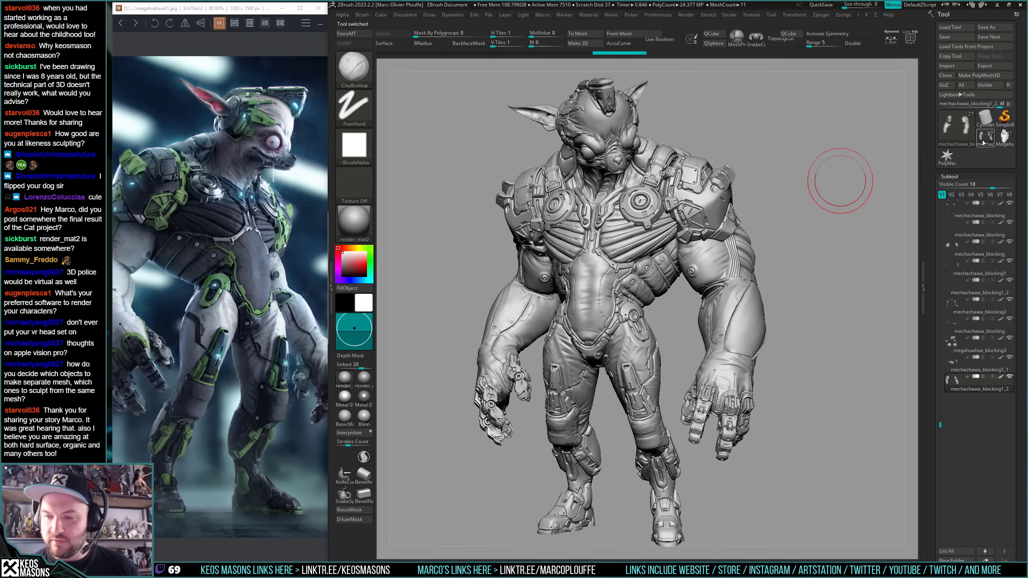
left_click(1009, 142)
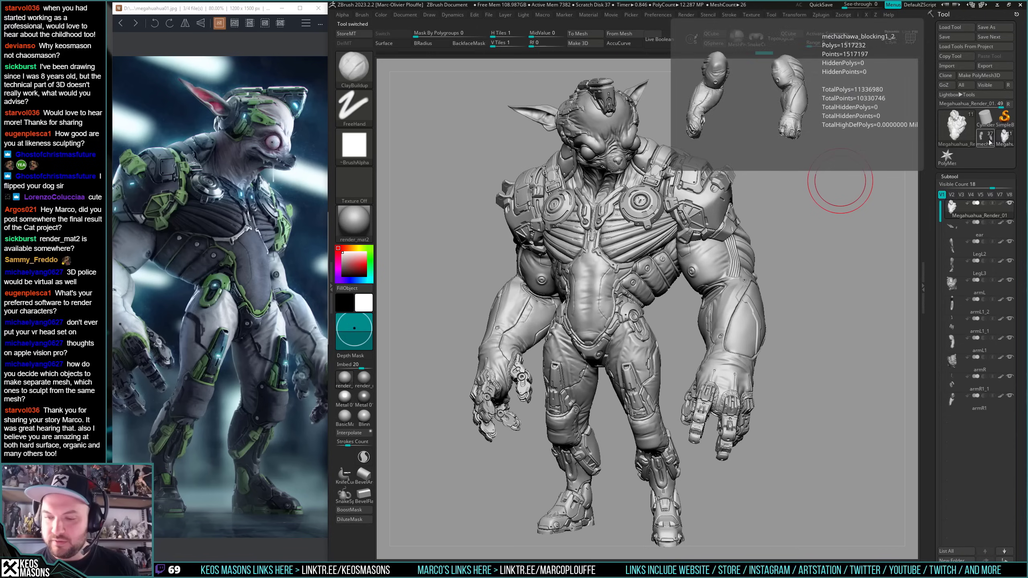
left_click(1003, 139)
left_click(1005, 141)
left_click(992, 140)
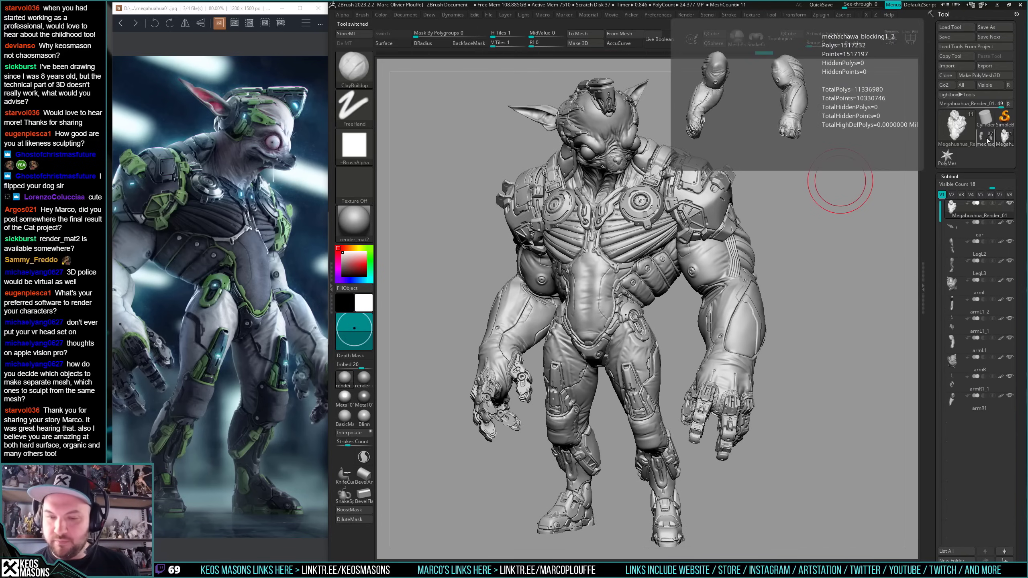
left_click(1003, 139)
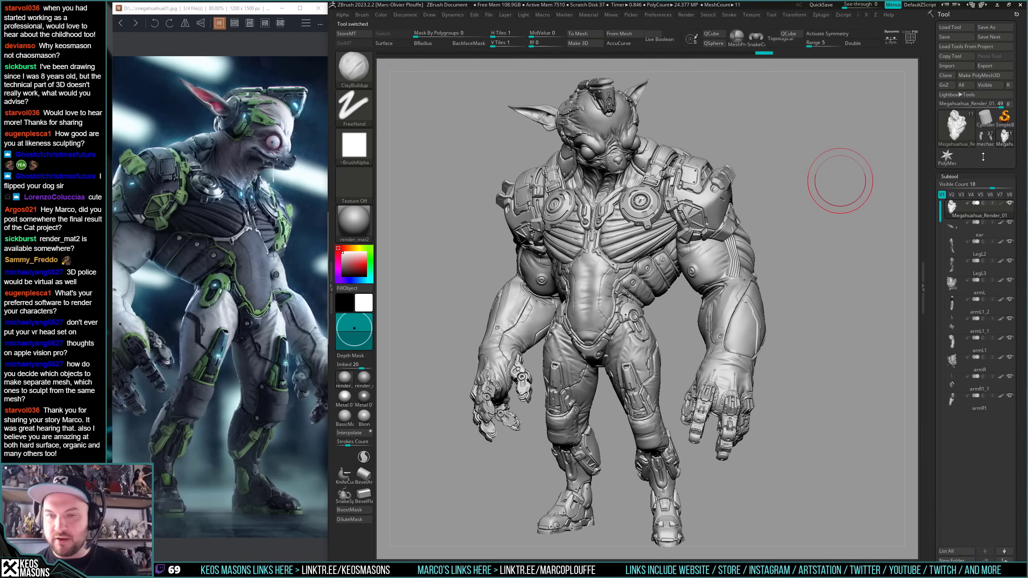
left_click(987, 141)
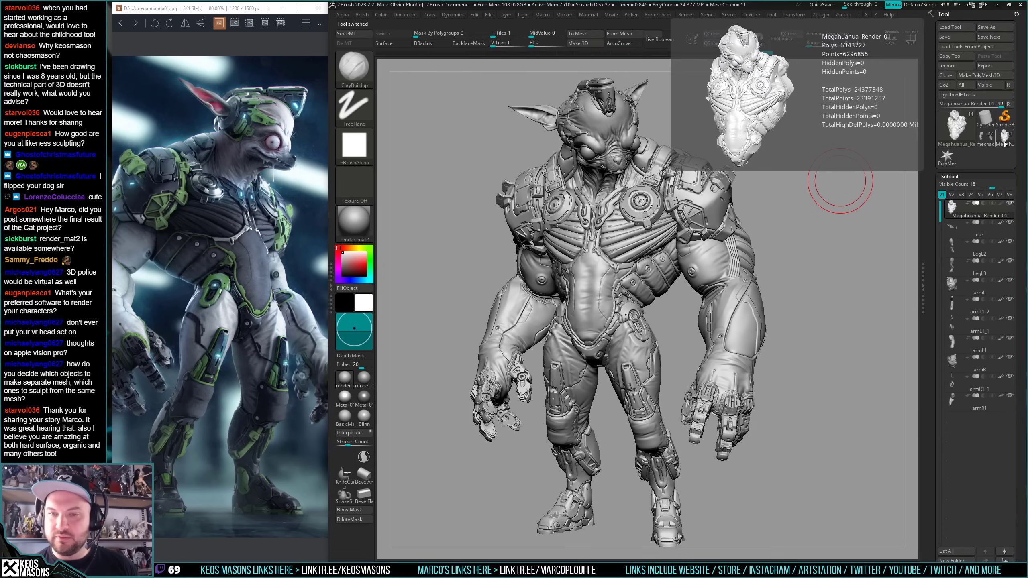
- Make Megahuahua_Render_01 the active tool and inspect the render version from the side and front
left_click(1005, 142)
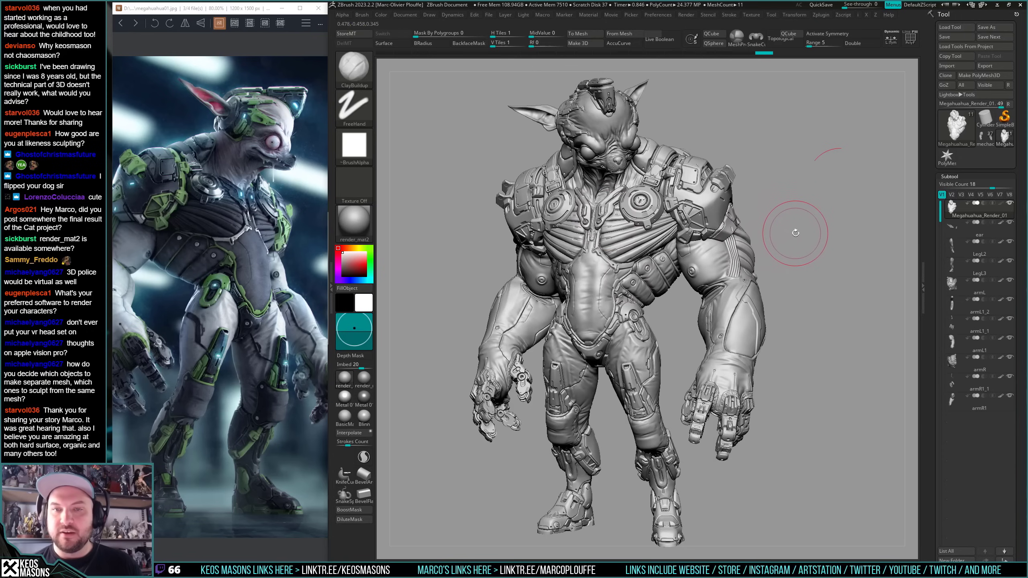
left_click_drag(823, 222, 841, 220)
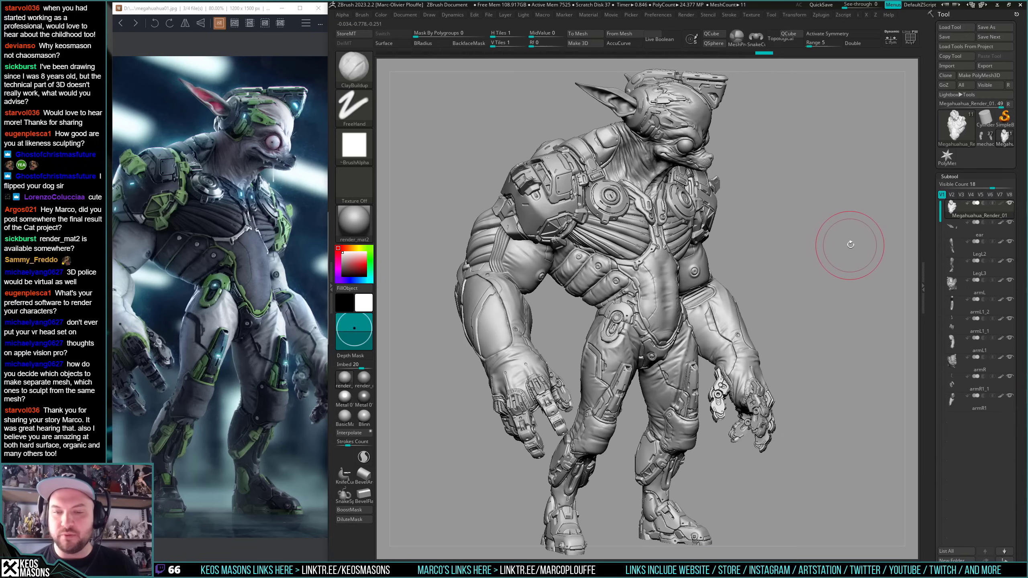
left_click_drag(850, 245, 791, 260)
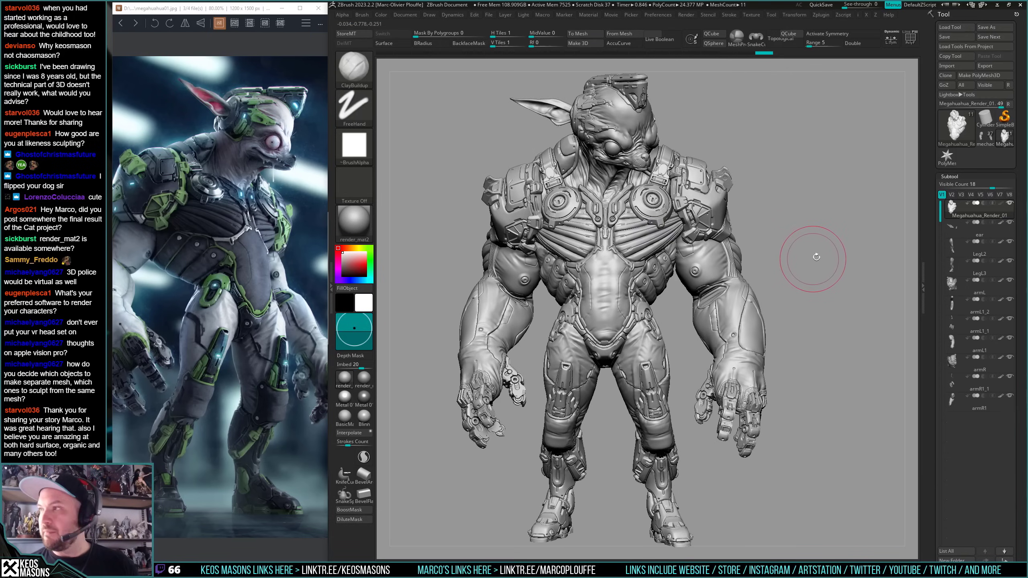
- Set the main color to light pink and save the tool as Megahuahua_Render_01.ztl in the renders new folder, replacing the existing file
key("space")
left_click(758, 265)
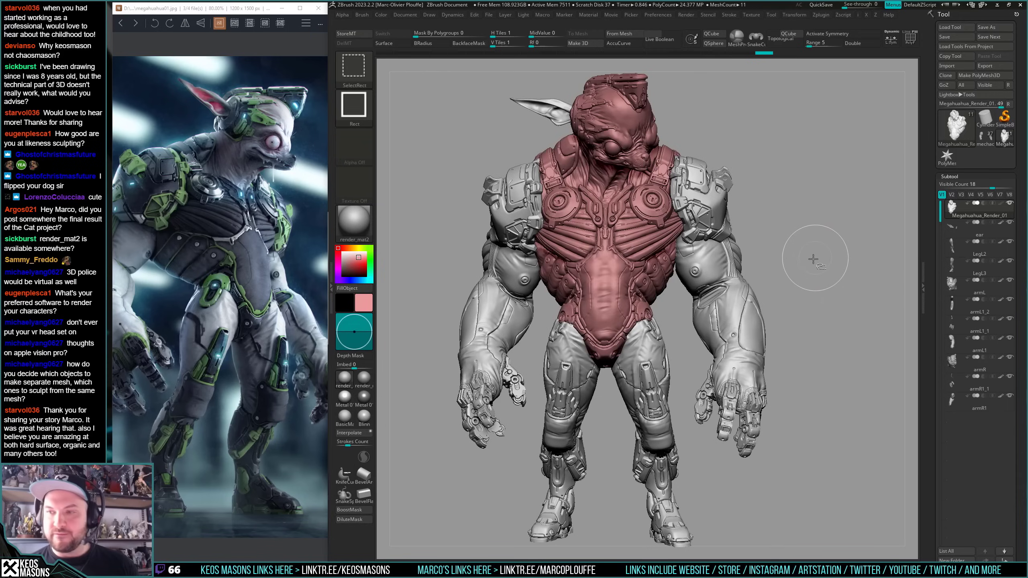
key("ctrl+shift+s")
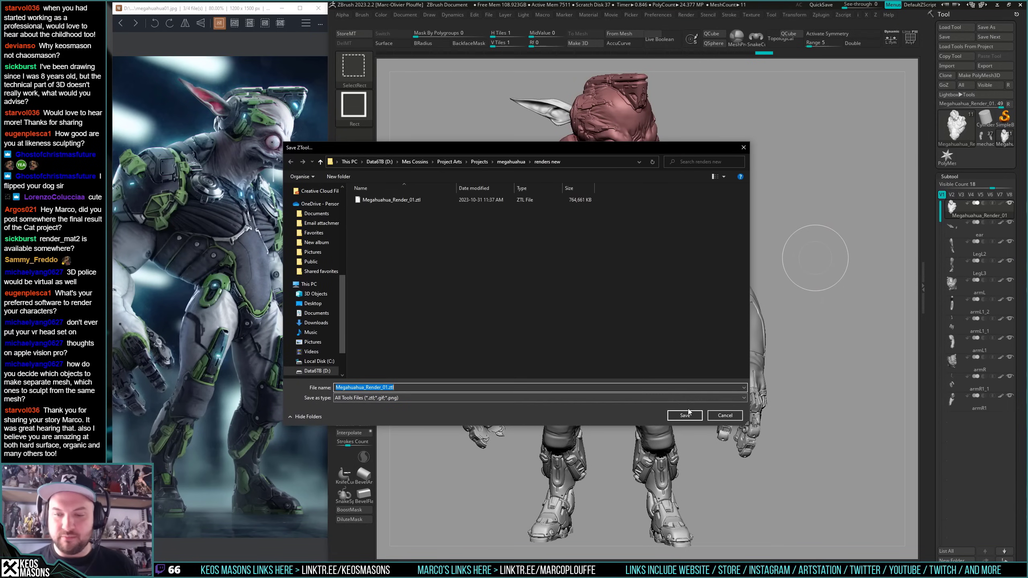
left_click(684, 416)
left_click(536, 288)
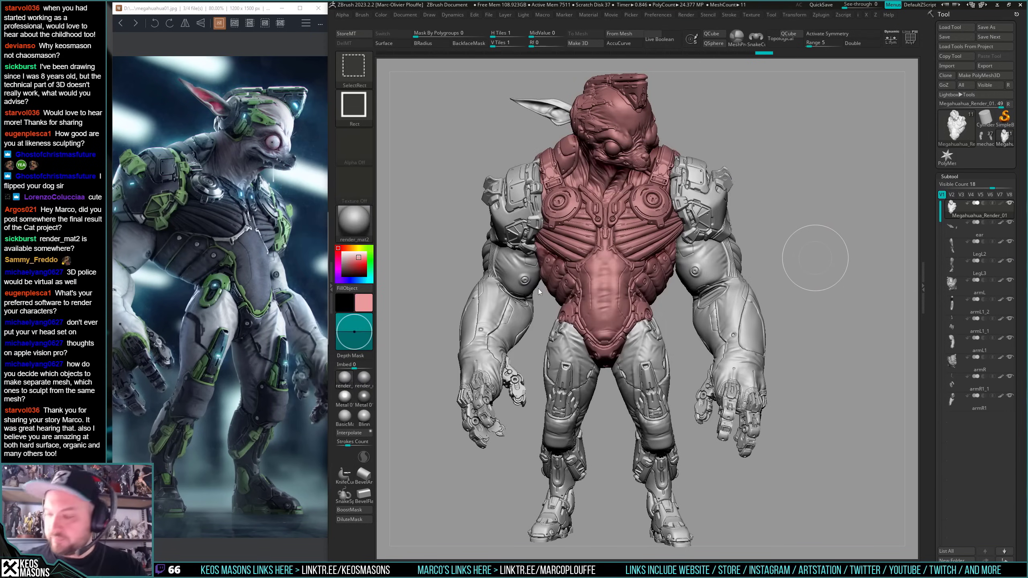